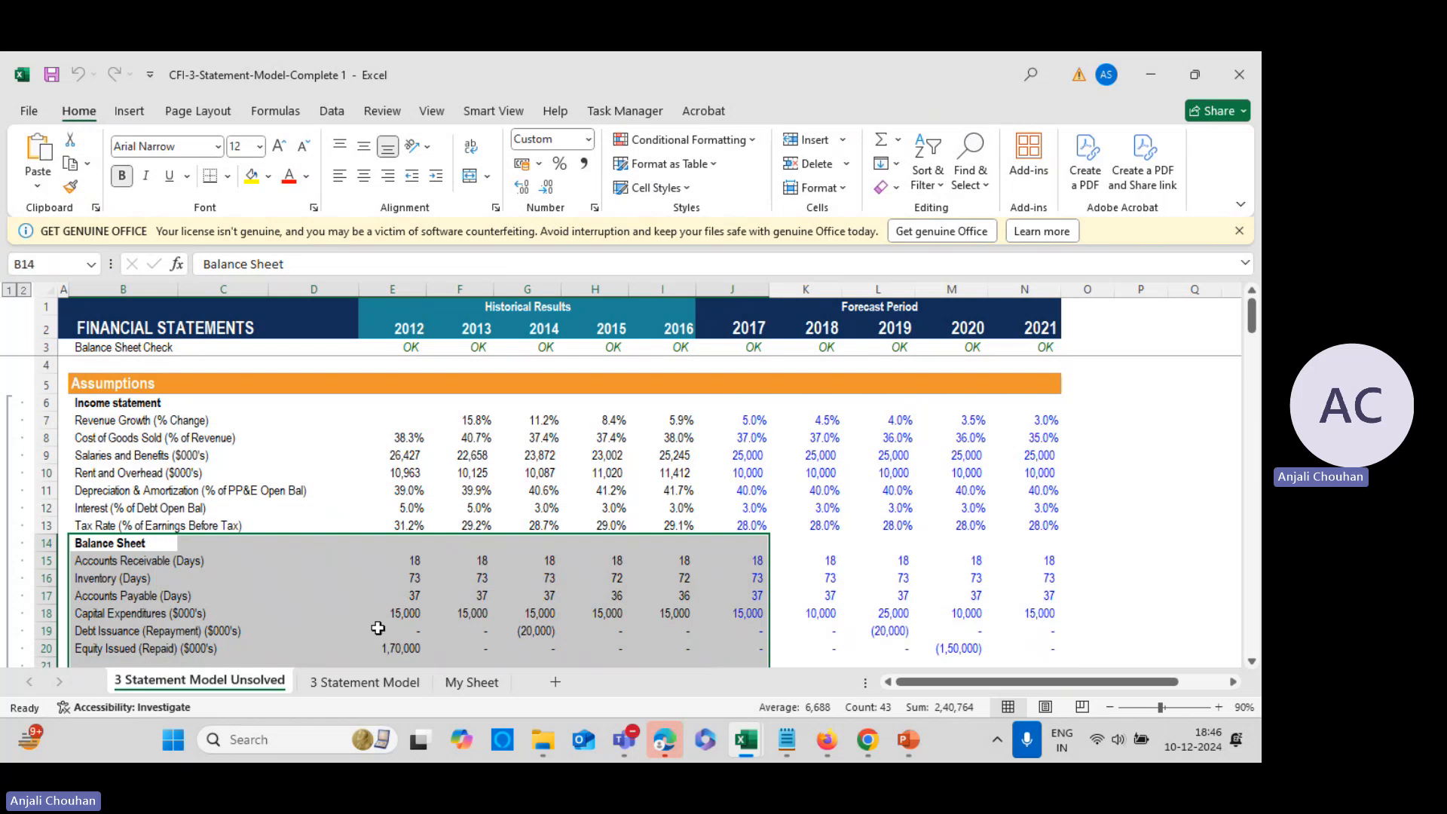
Review the balance sheet assumptions in rows 15 to 20, comparing the 2012–2016 historical columns with the 2017–2021 forecast columns
{"action": "scroll", "coordinate": [371, 626], "scroll_direction": "down", "scroll_amount": 2}
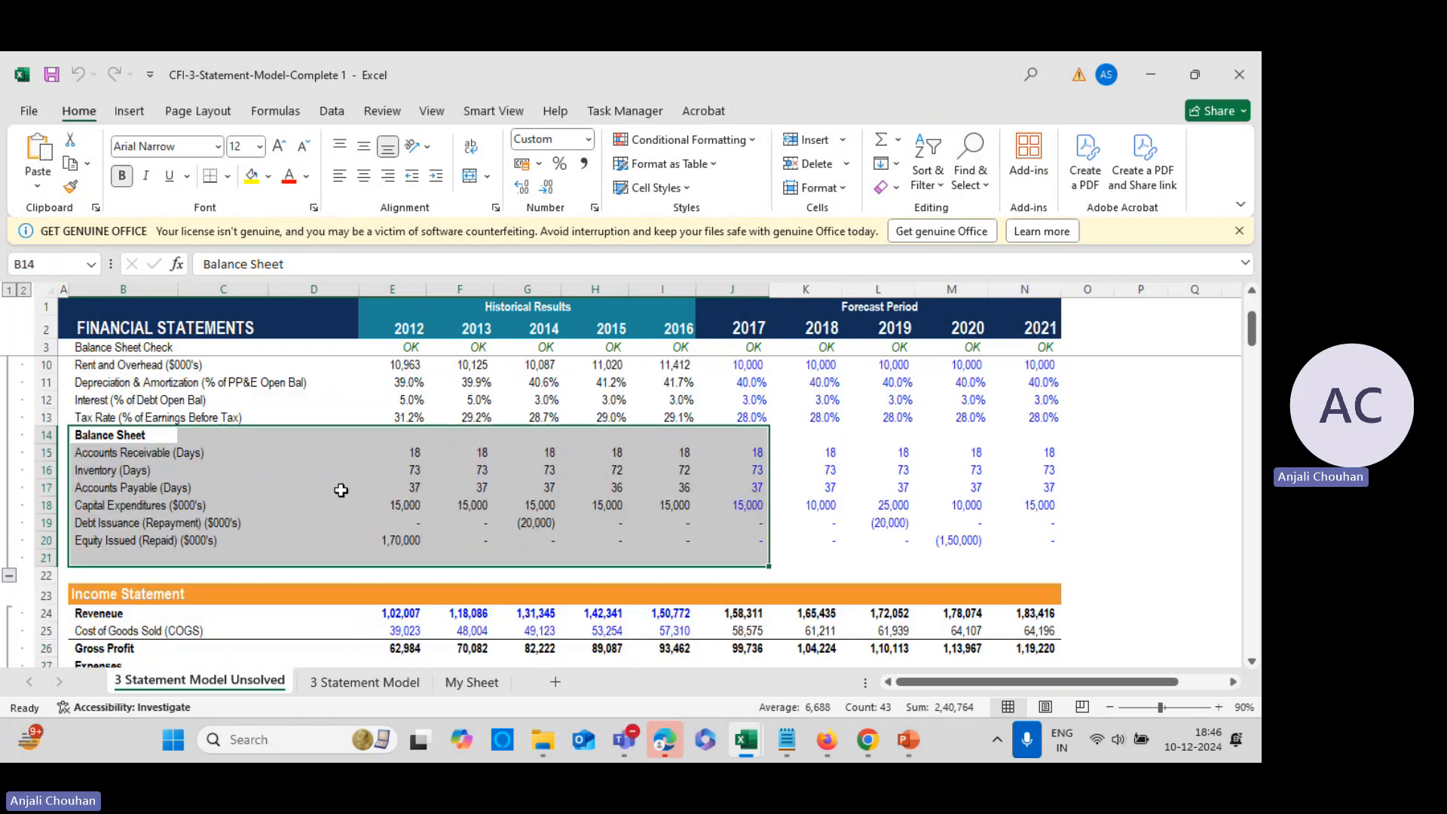
{"action": "left_click", "coordinate": [448, 488]}
{"action": "left_click_drag", "start_coordinate": [107, 442], "coordinate": [693, 562]}
{"action": "left_click", "coordinate": [731, 540]}
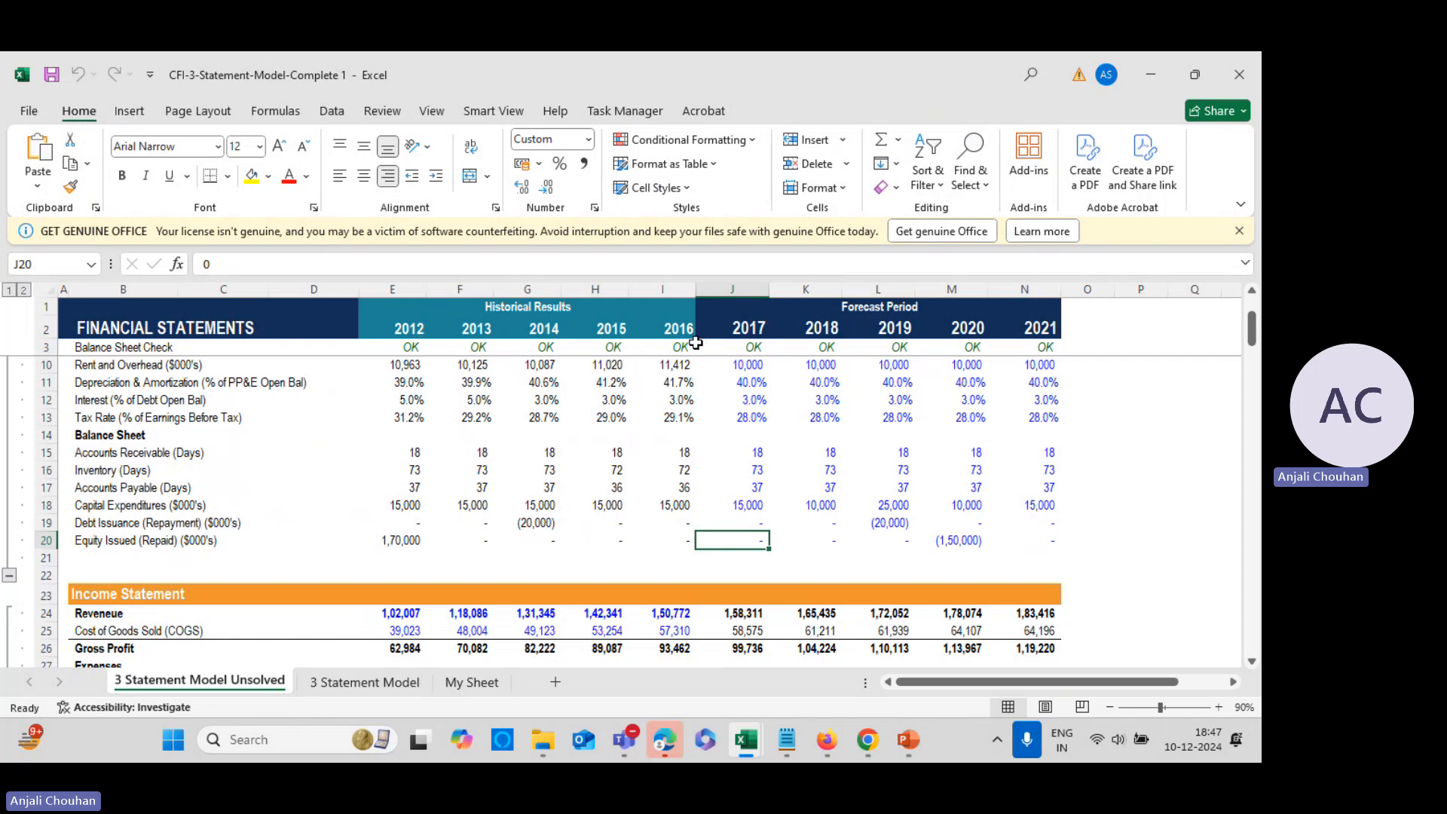
{"action": "left_click", "coordinate": [404, 457]}
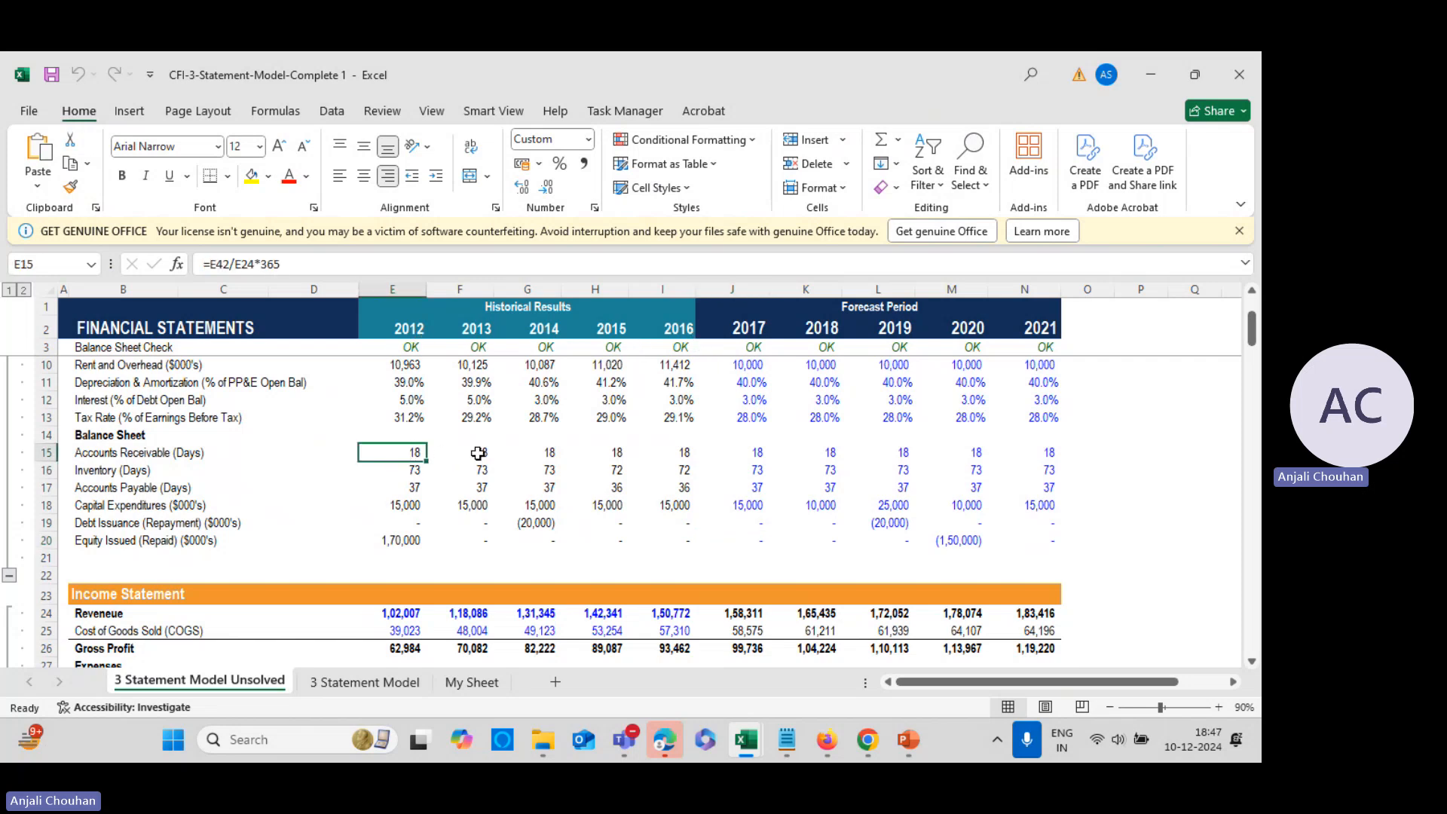
{"action": "left_click", "coordinate": [478, 455]}
{"action": "left_click", "coordinate": [582, 455]}
{"action": "left_click_drag", "start_coordinate": [392, 452], "coordinate": [650, 542]}
{"action": "left_click_drag", "start_coordinate": [753, 454], "coordinate": [1048, 539]}
{"action": "left_click", "coordinate": [774, 313]}
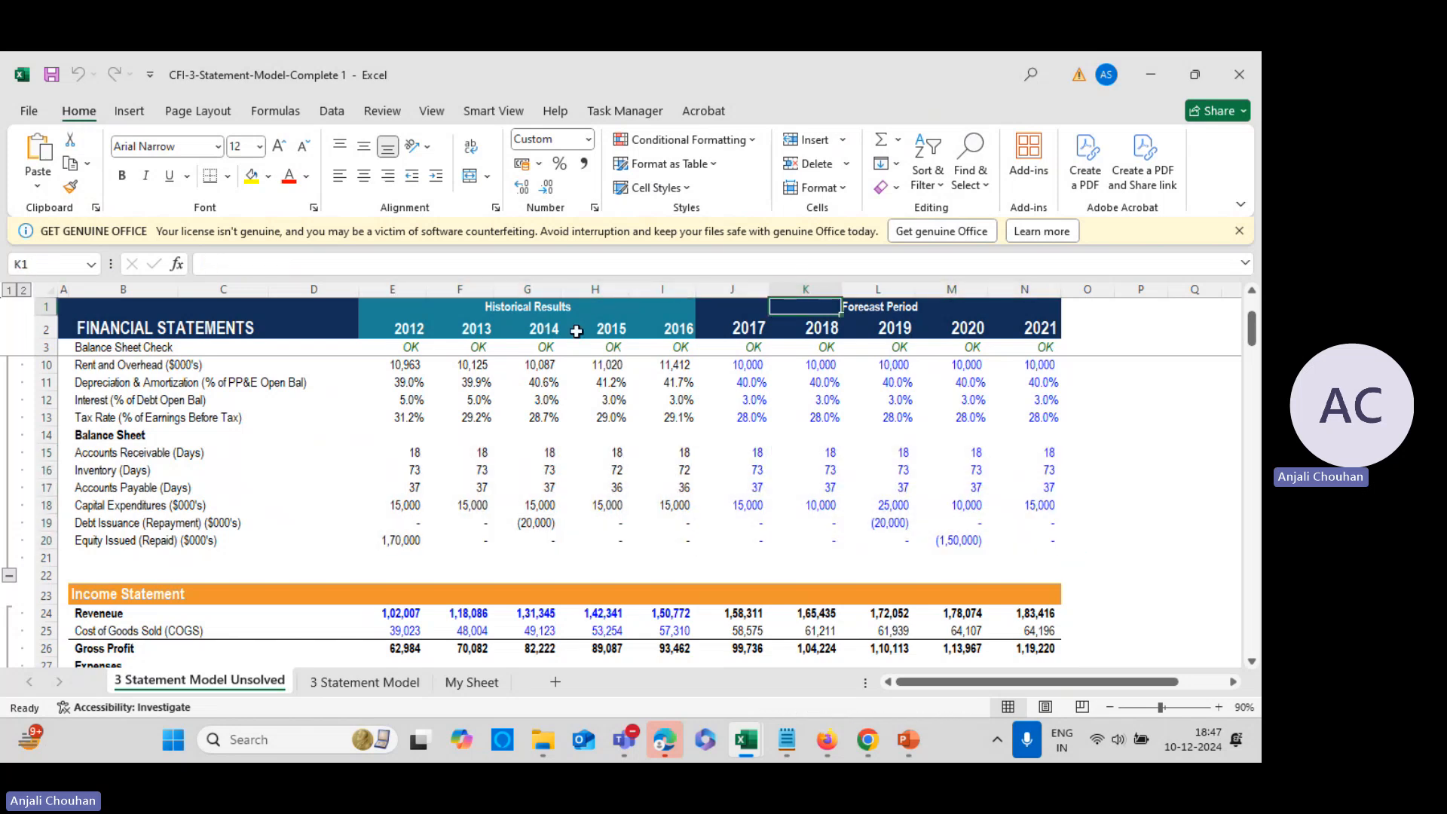
{"action": "left_click_drag", "start_coordinate": [727, 319], "coordinate": [1055, 346]}
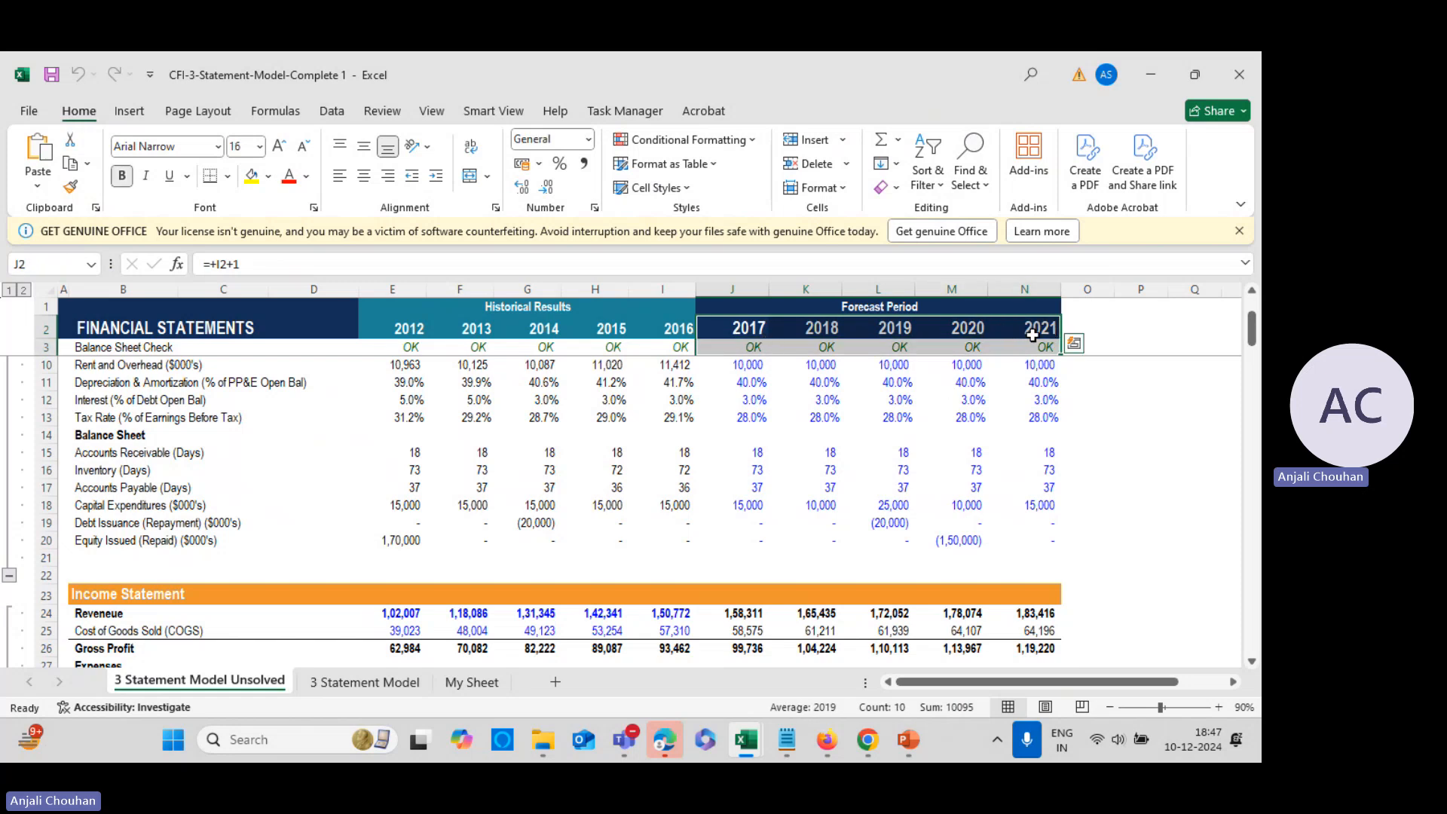
{"action": "left_click", "coordinate": [735, 556]}
Examine the Balance Sheet section, checking the historical Cash, Accounts Receivable and Inventory entries for 2012 to 2014
{"action": "scroll", "coordinate": [394, 604], "scroll_direction": "down", "scroll_amount": 2}
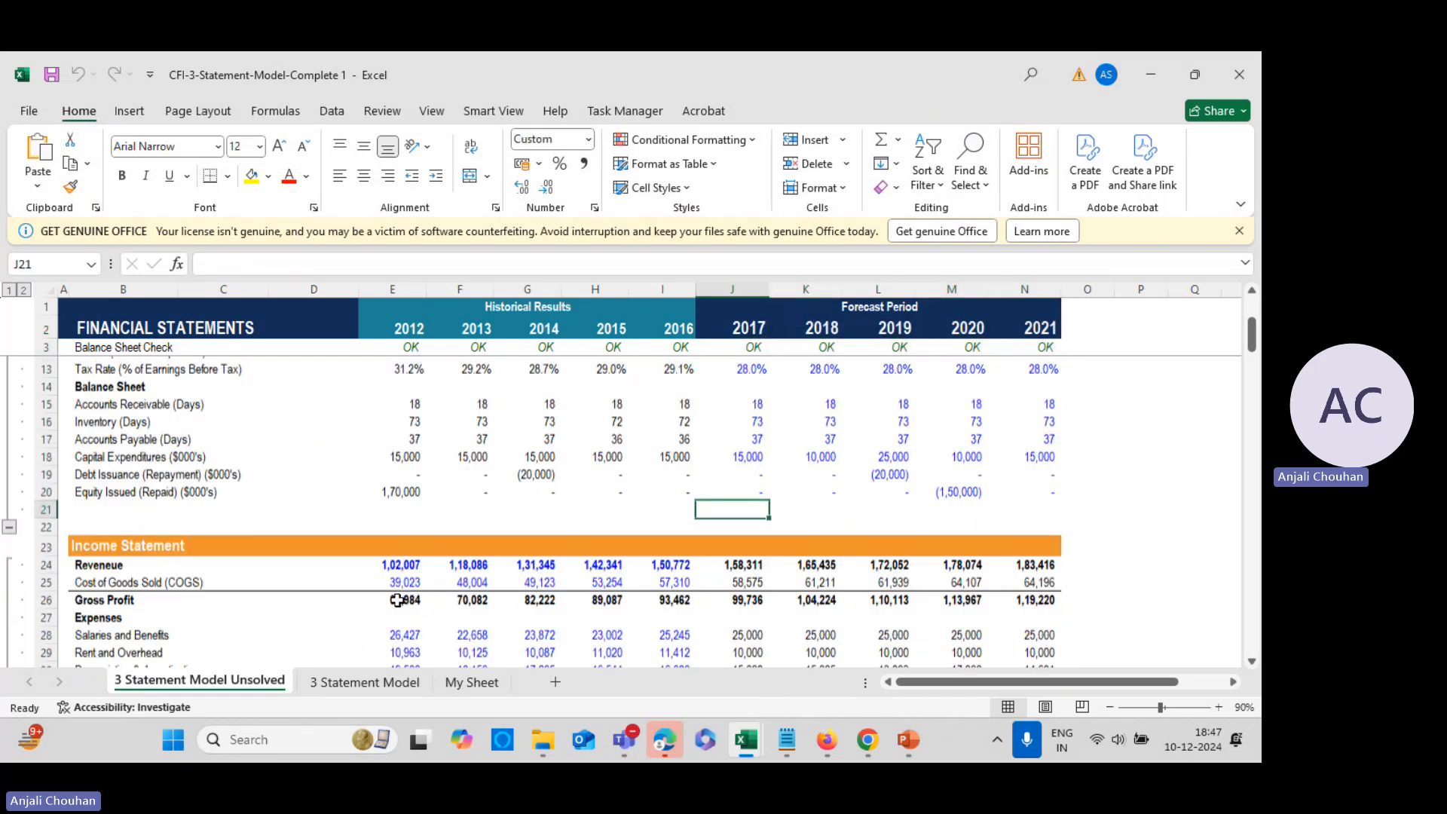
{"action": "scroll", "coordinate": [397, 641], "scroll_direction": "down", "scroll_amount": 7}
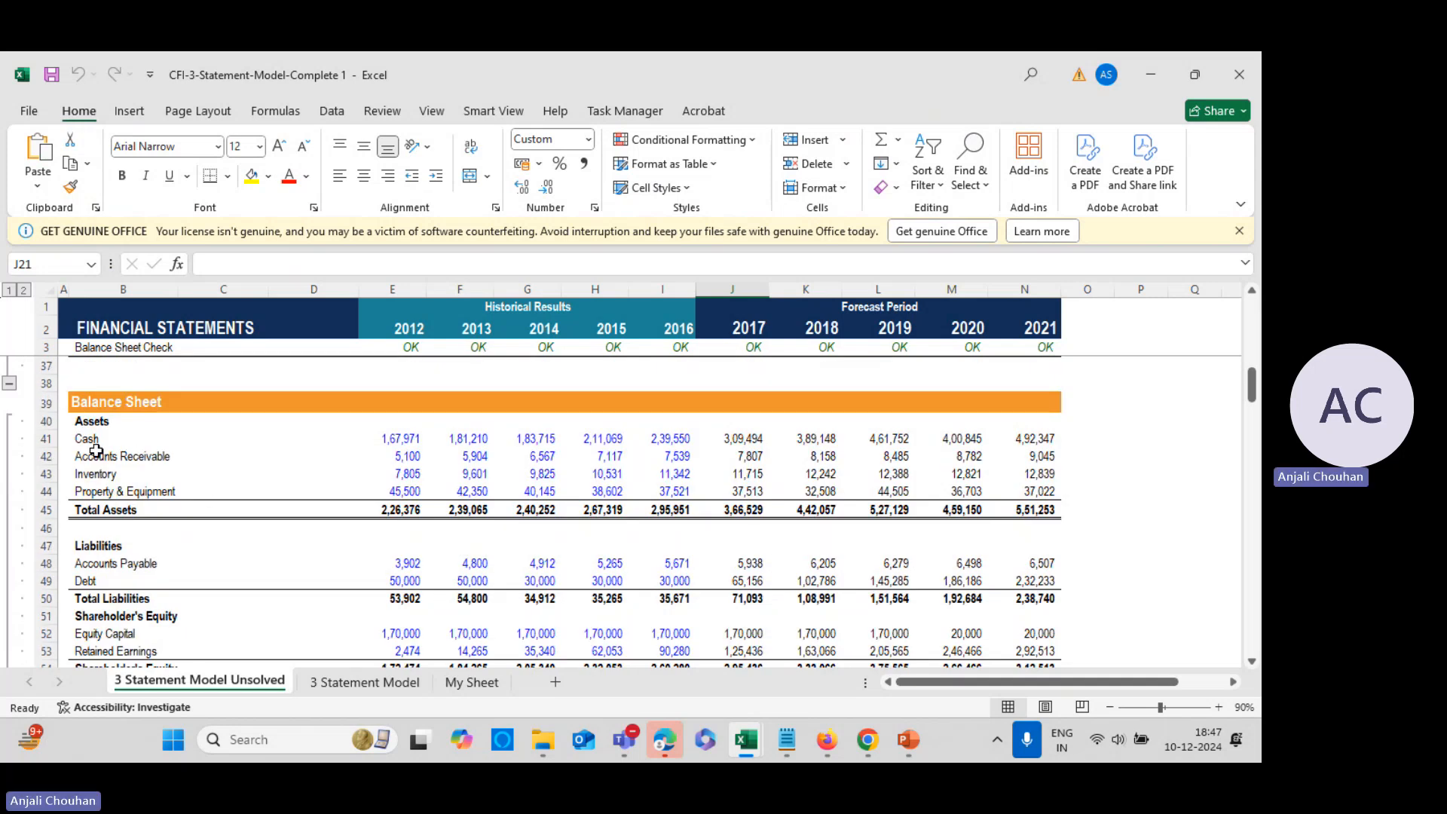
{"action": "scroll", "coordinate": [119, 596], "scroll_direction": "down", "scroll_amount": 2}
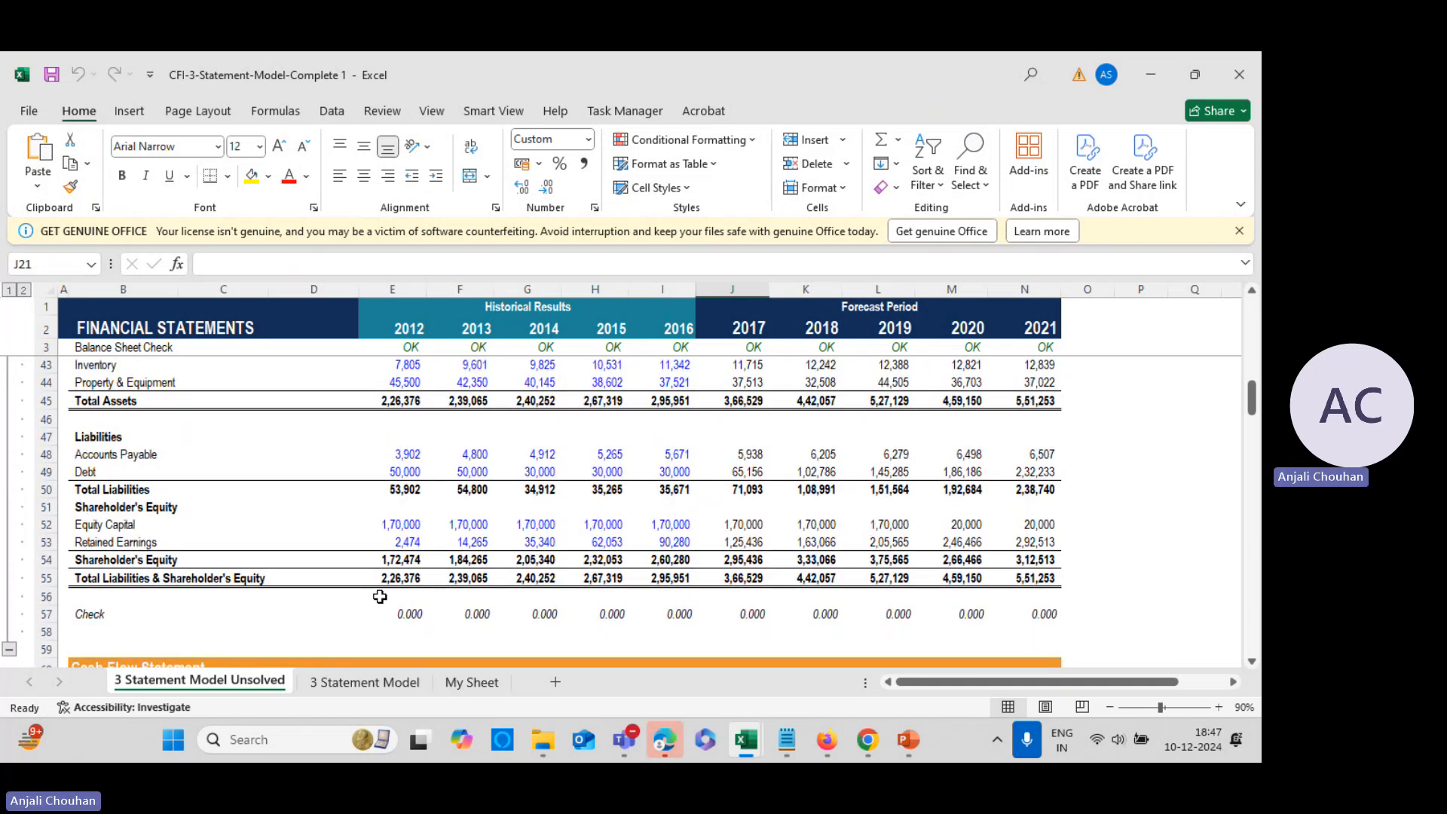
{"action": "scroll", "coordinate": [379, 596], "scroll_direction": "up", "scroll_amount": 3}
{"action": "left_click", "coordinate": [388, 491]}
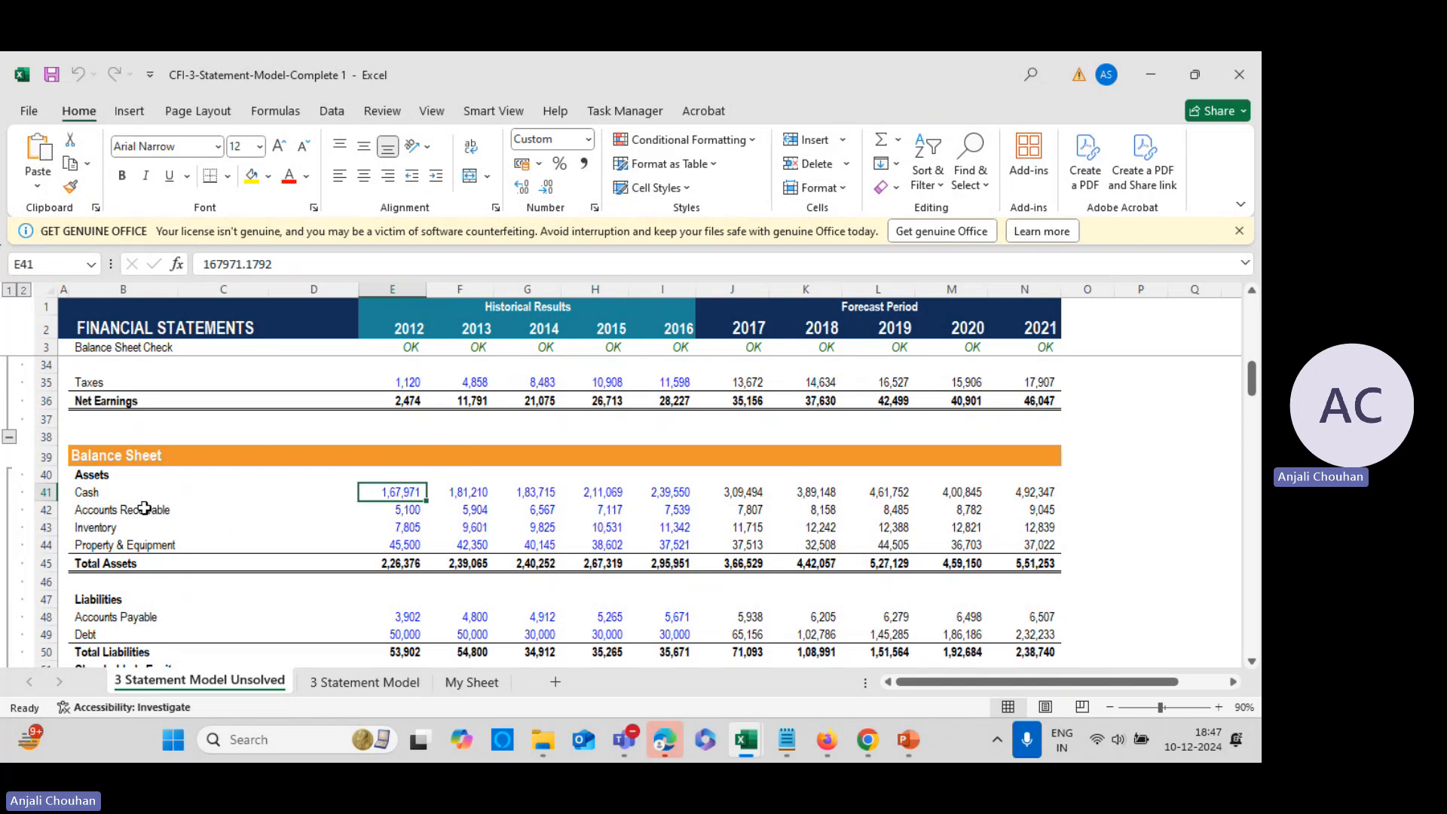
{"action": "left_click", "coordinate": [412, 507]}
{"action": "left_click", "coordinate": [416, 527]}
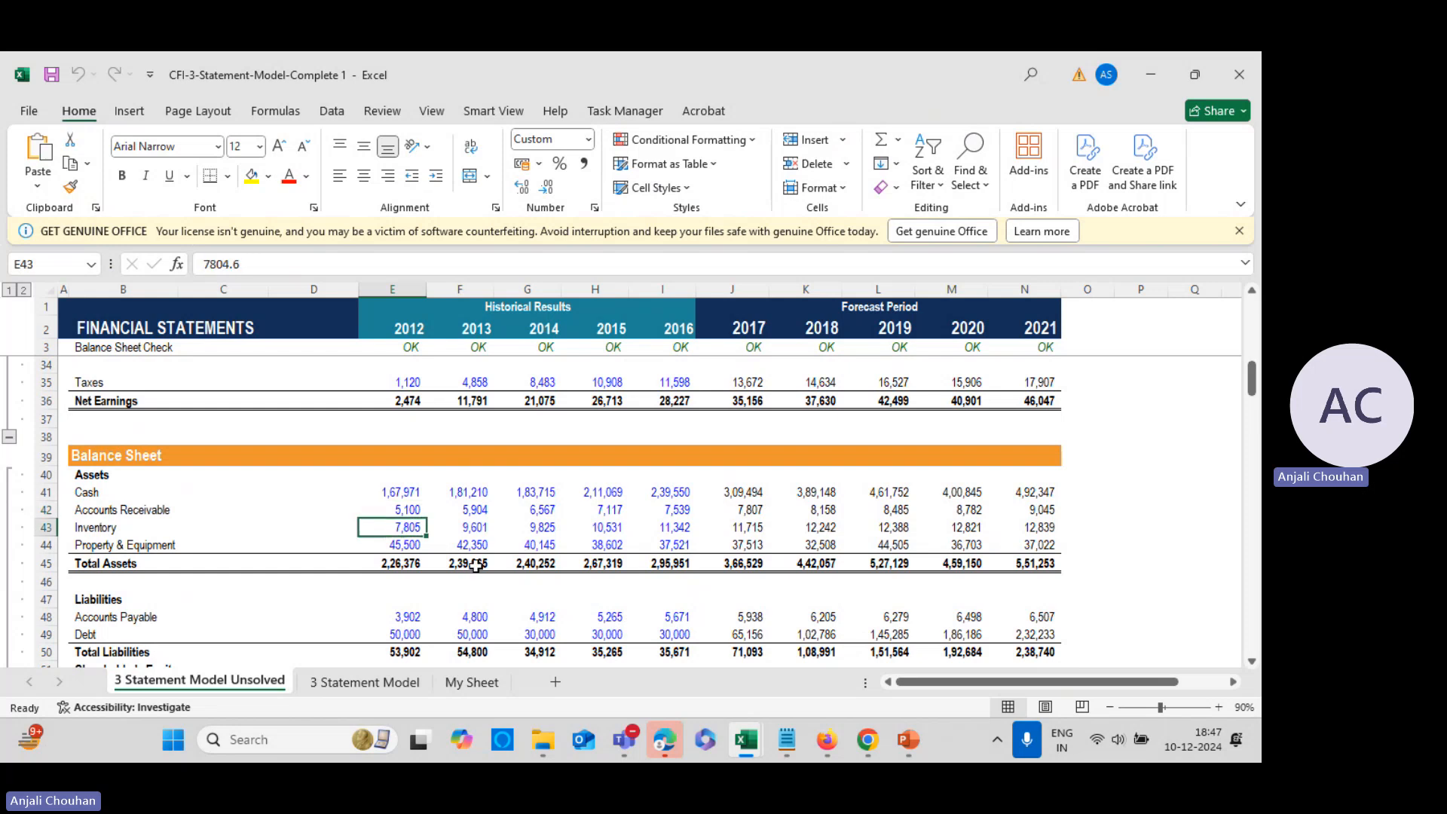
{"action": "left_click", "coordinate": [468, 528]}
{"action": "left_click", "coordinate": [475, 509]}
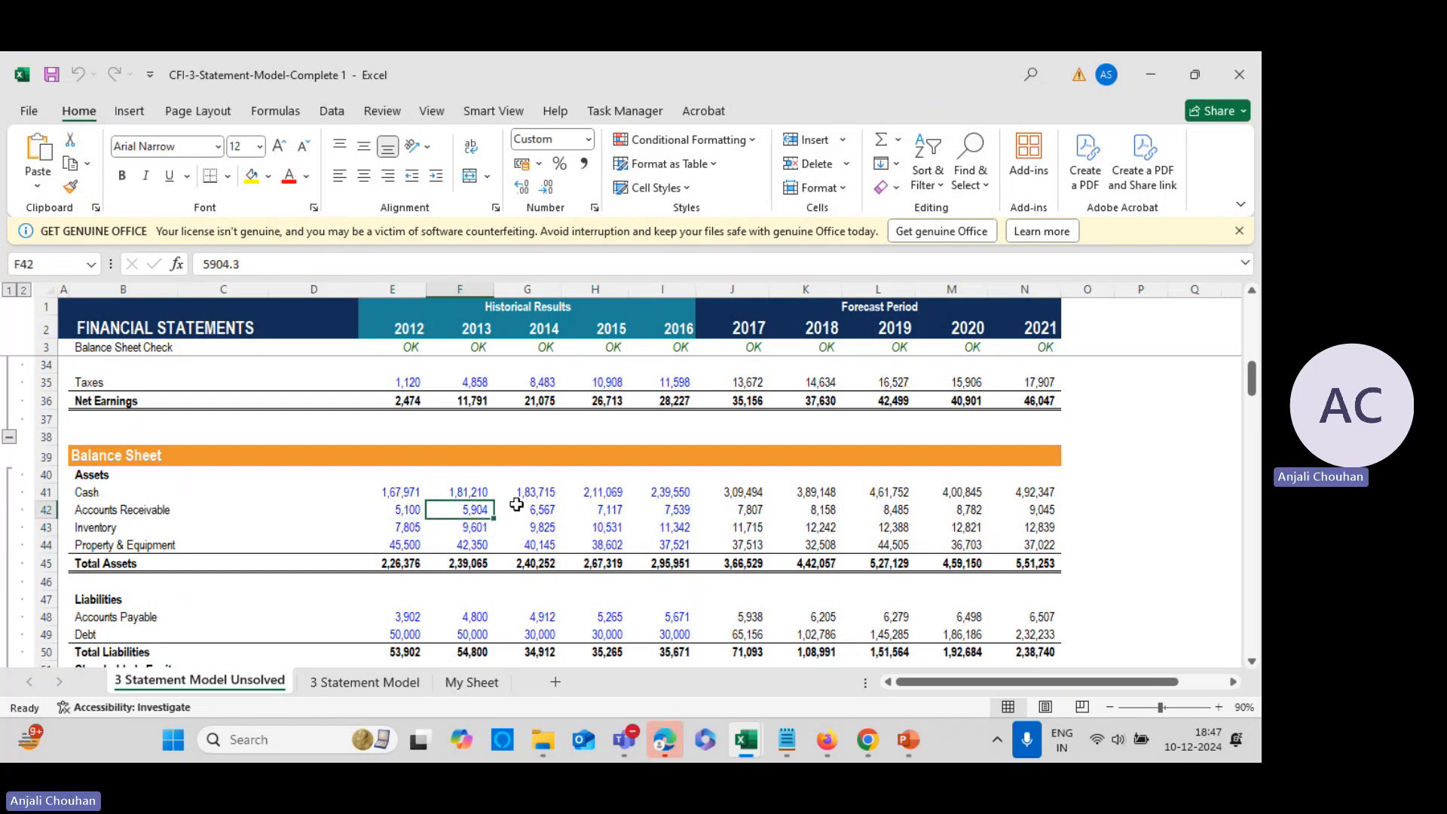
{"action": "left_click", "coordinate": [517, 494]}
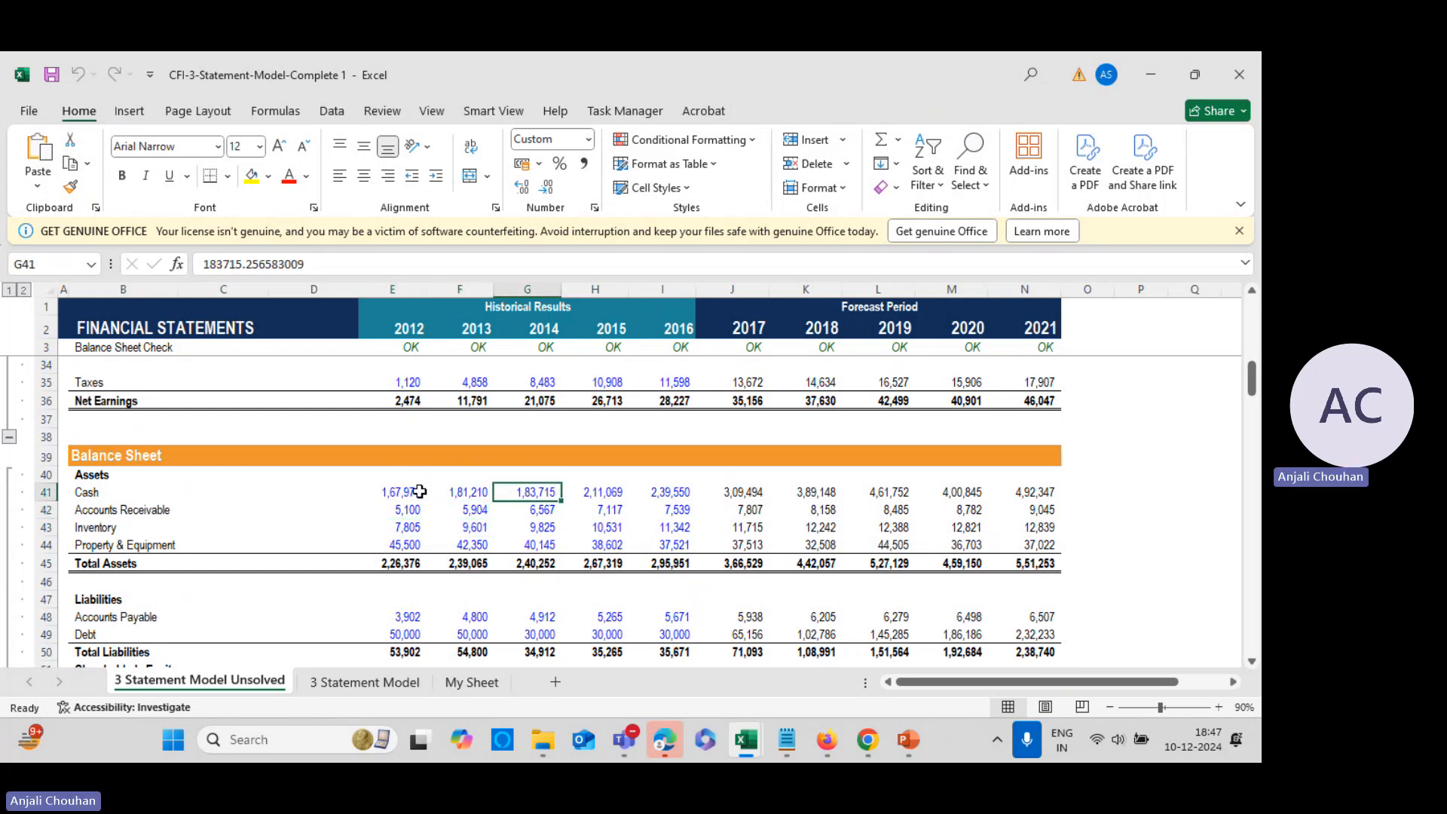
Inspect the formula behind the 2012 Accounts Receivable (Days) assumption, leaving it unedited
{"action": "scroll", "coordinate": [420, 491], "scroll_direction": "up", "scroll_amount": 10}
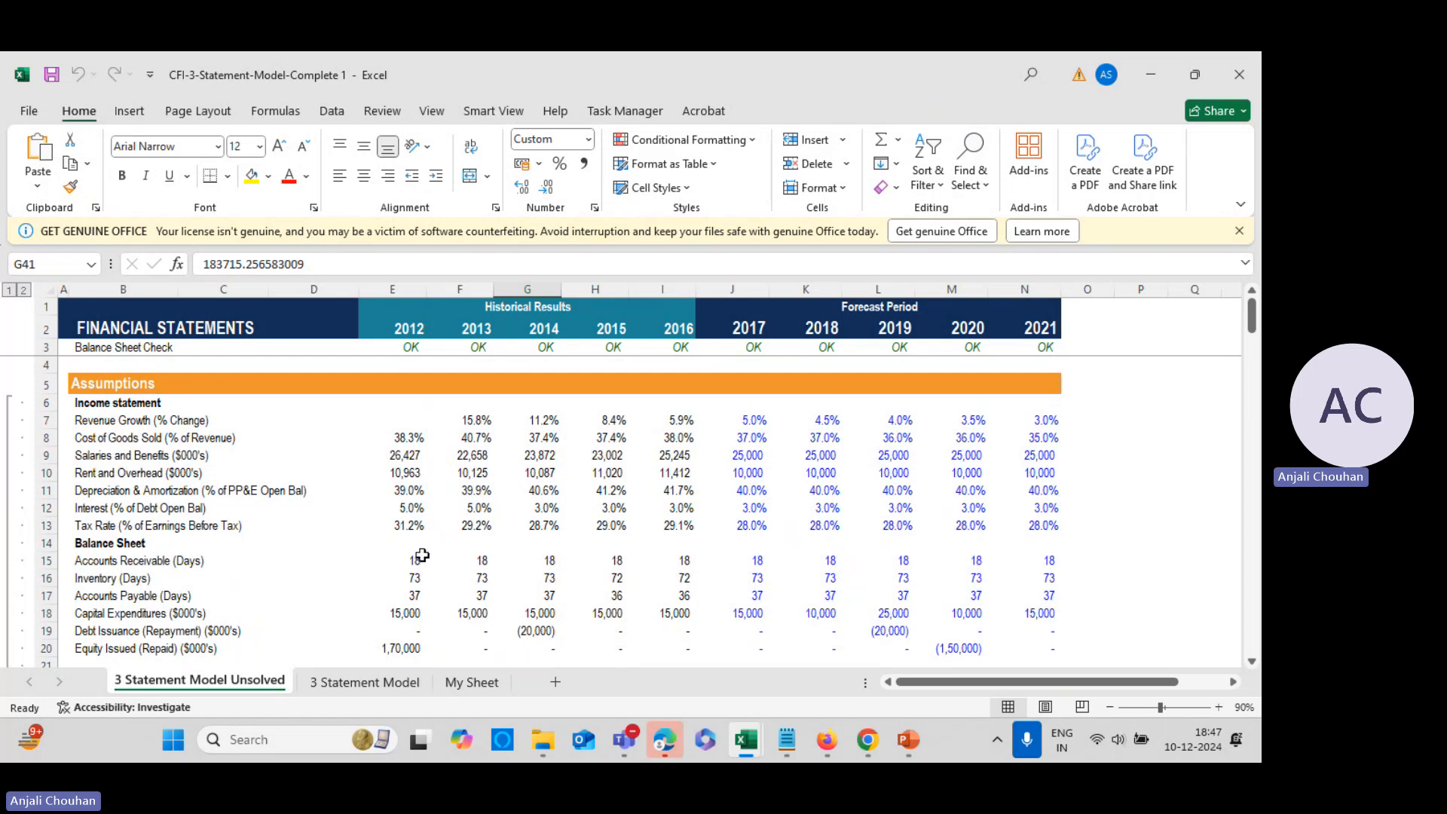
{"action": "left_click", "coordinate": [421, 559]}
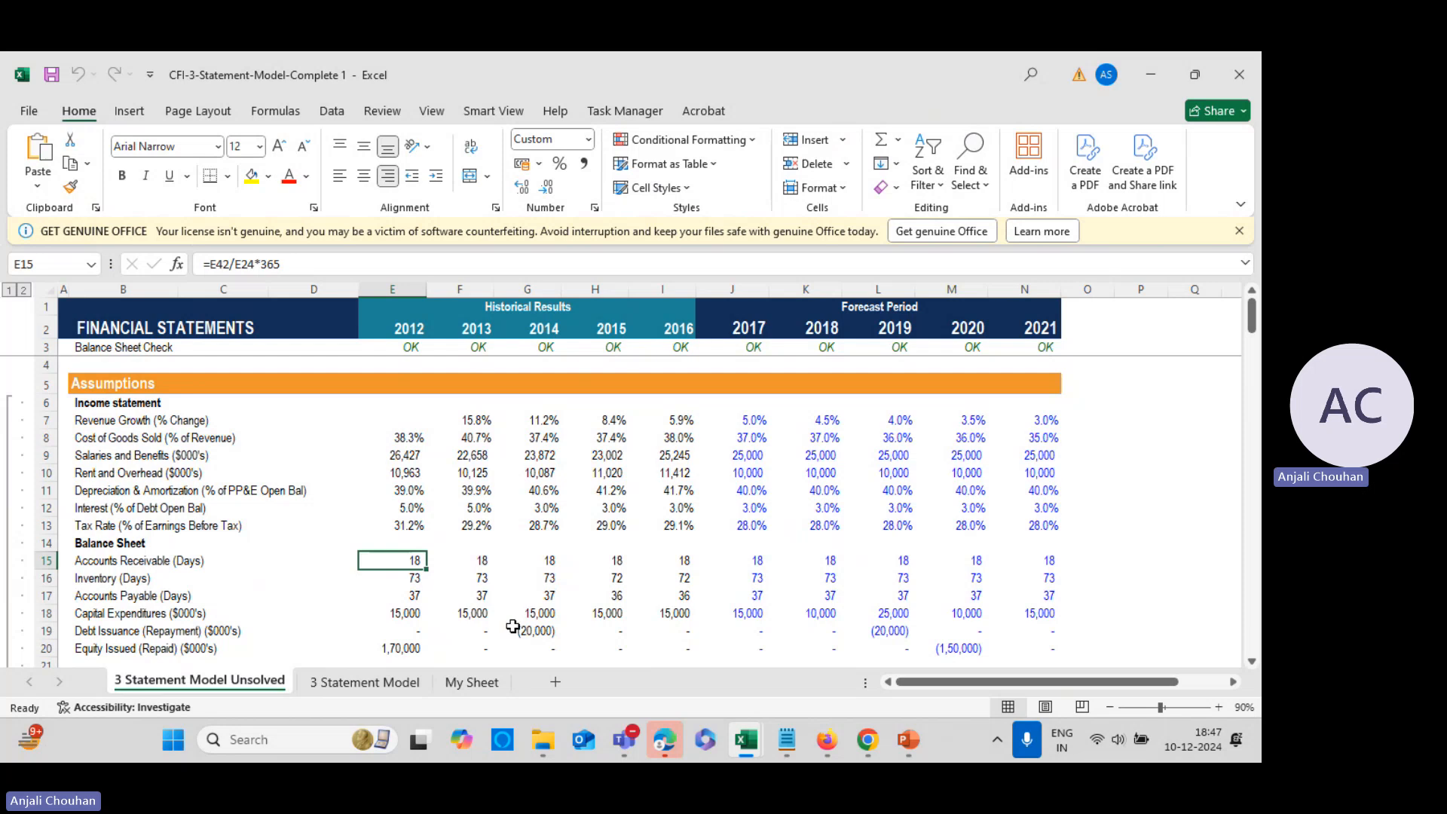
{"action": "scroll", "coordinate": [573, 616], "scroll_direction": "down", "scroll_amount": 2}
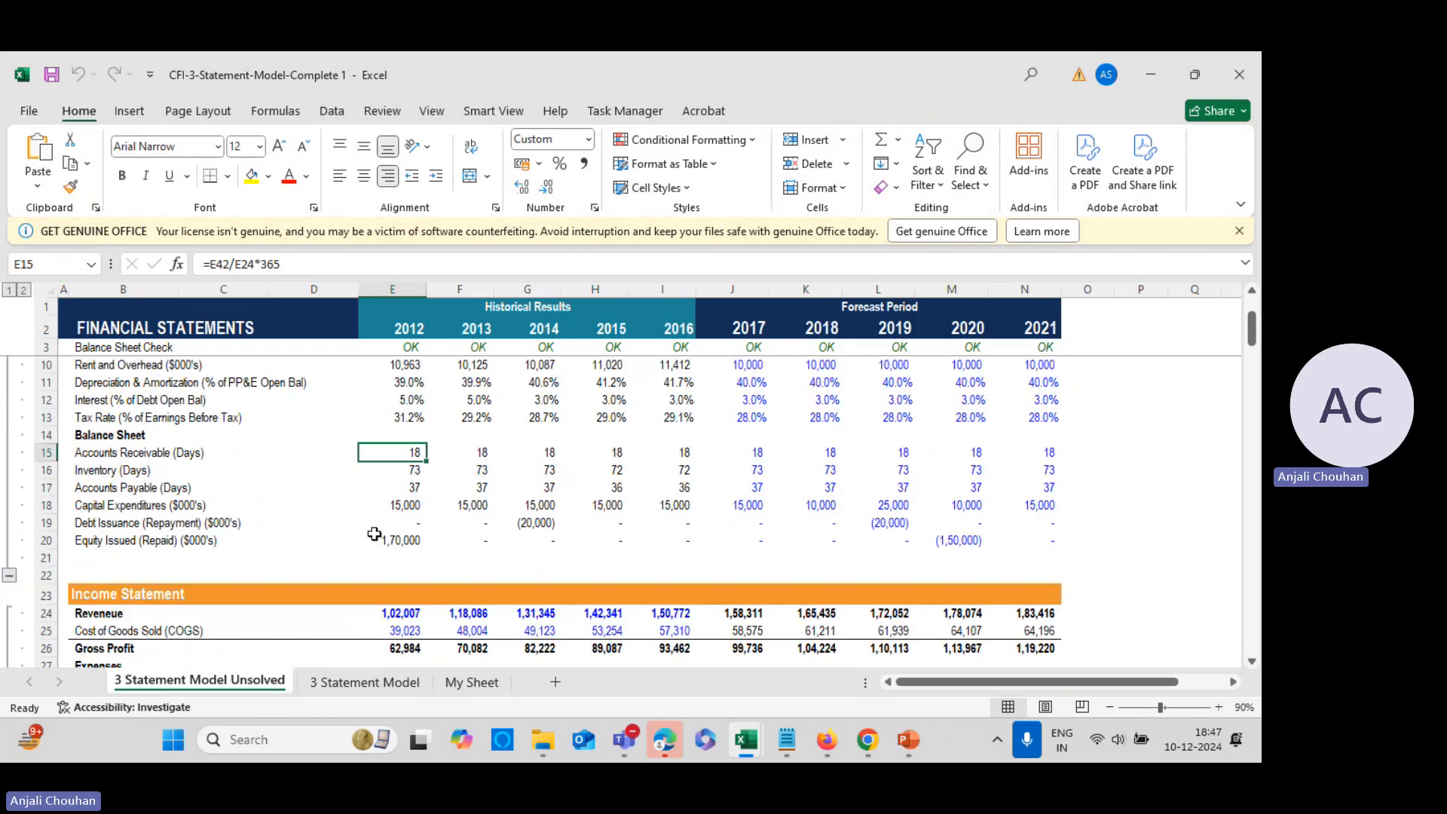
{"action": "left_click_drag", "start_coordinate": [292, 264], "coordinate": [202, 264]}
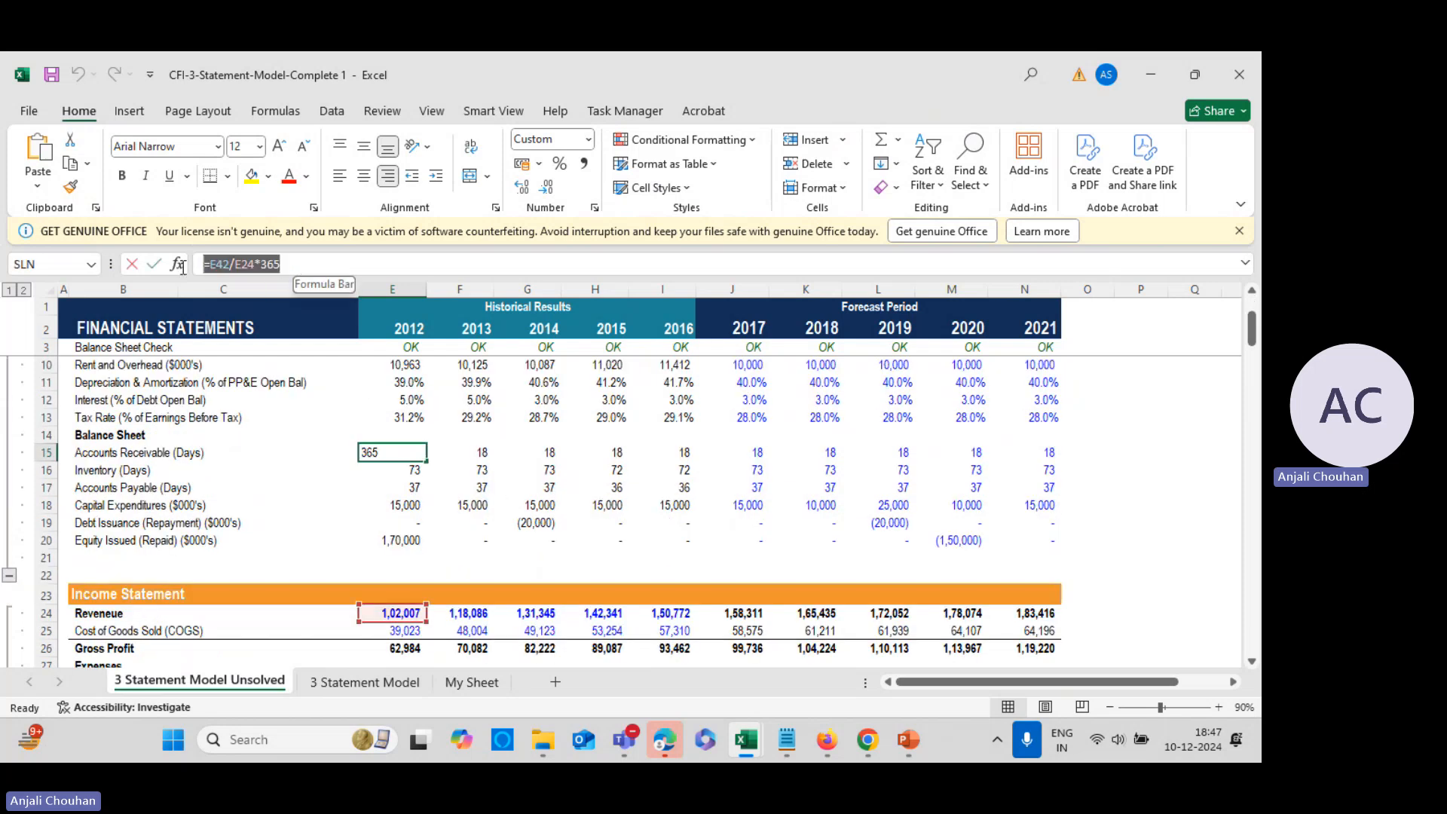
{"action": "left_click", "coordinate": [655, 540]}
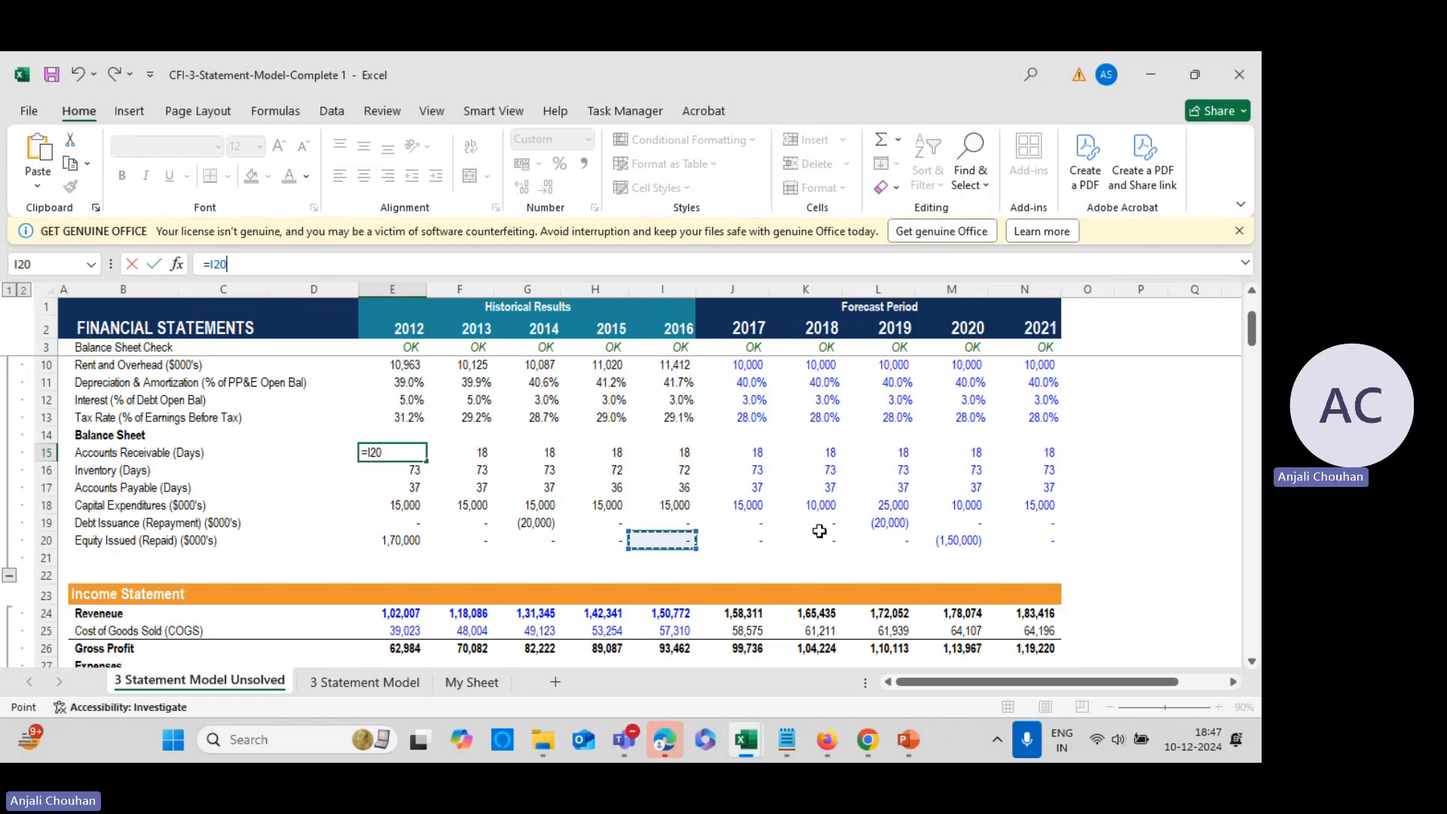
{"action": "key", "text": "Escape"}
{"action": "left_click", "coordinate": [1022, 521]}
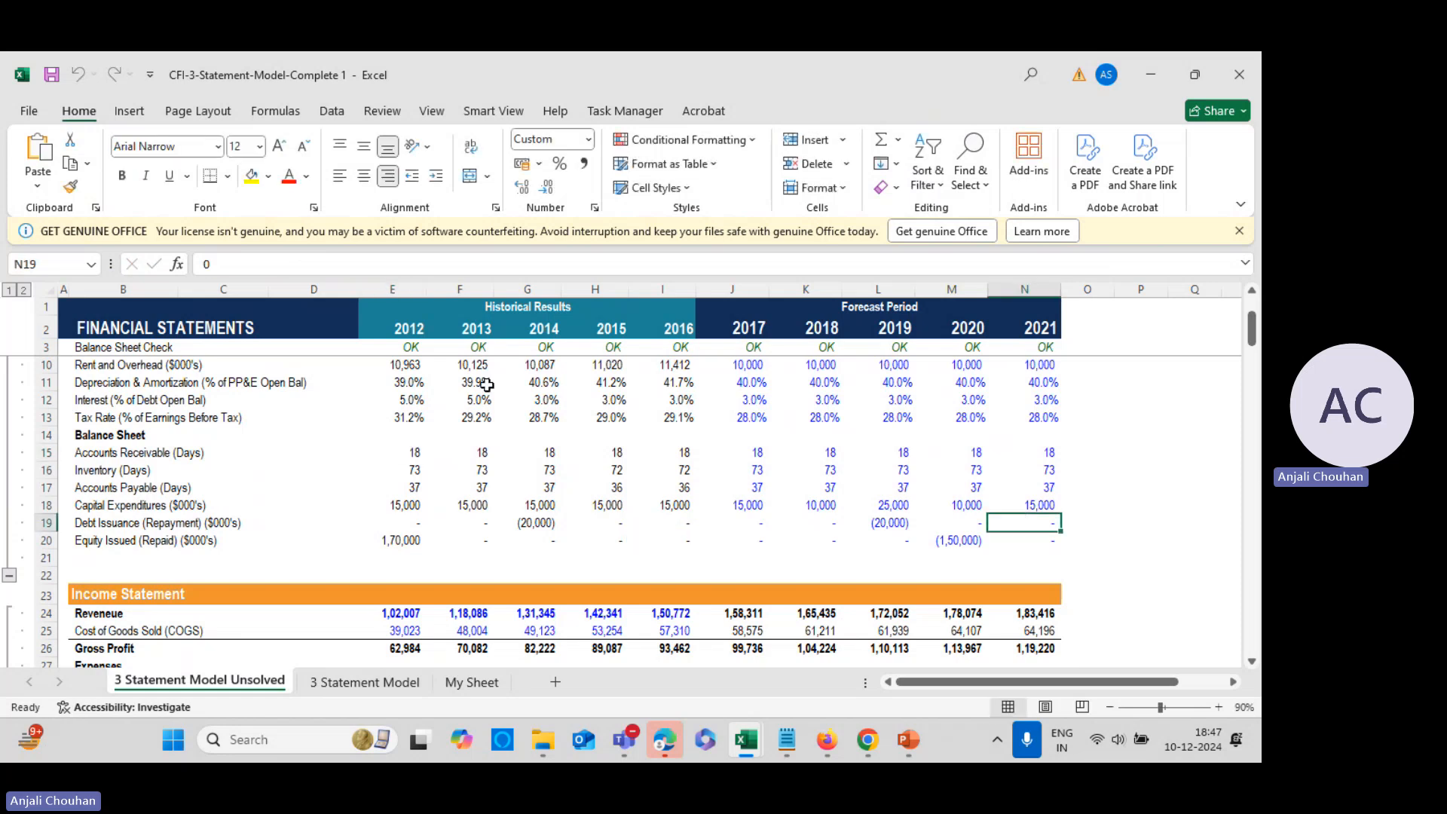
Compare the historical balance sheet assumptions with the Balance Sheet section and inspect the 2017 forecast formulas for Cash and Accounts Receivable
{"action": "left_click_drag", "start_coordinate": [413, 450], "coordinate": [682, 556]}
{"action": "scroll", "coordinate": [682, 556], "scroll_direction": "down", "scroll_amount": 5}
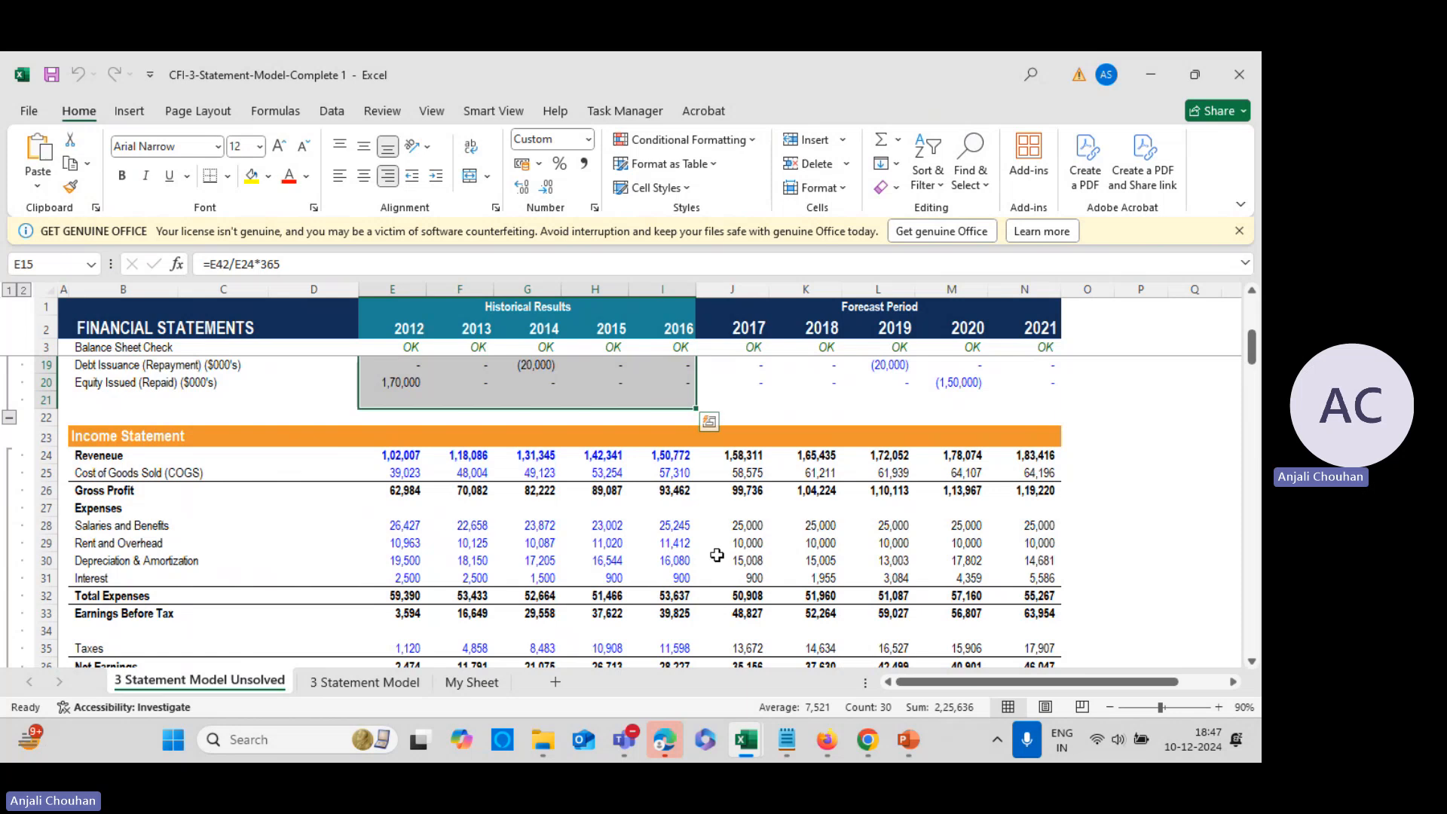
{"action": "scroll", "coordinate": [640, 595], "scroll_direction": "down", "scroll_amount": 2}
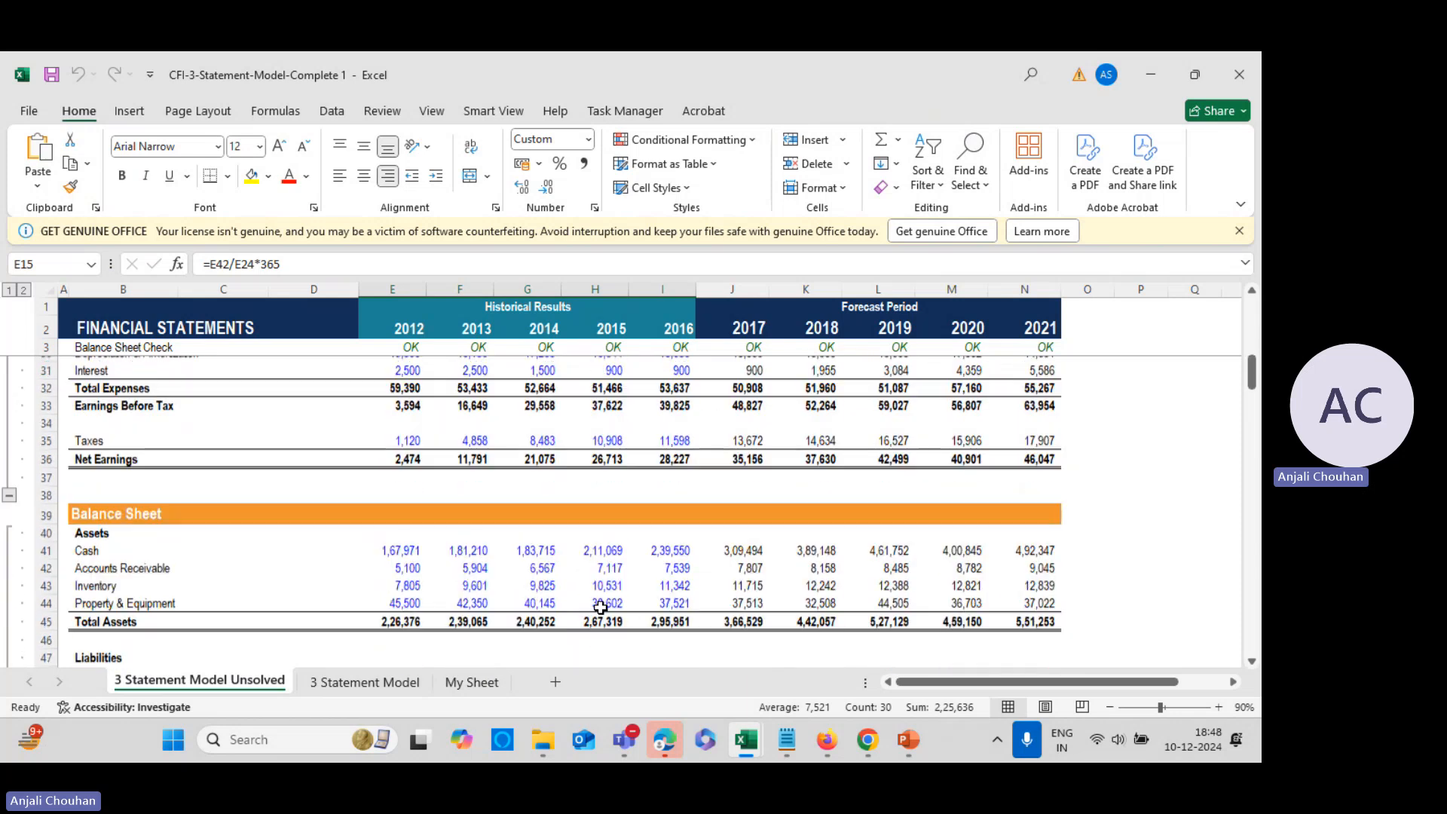
{"action": "scroll", "coordinate": [458, 624], "scroll_direction": "down", "scroll_amount": 2}
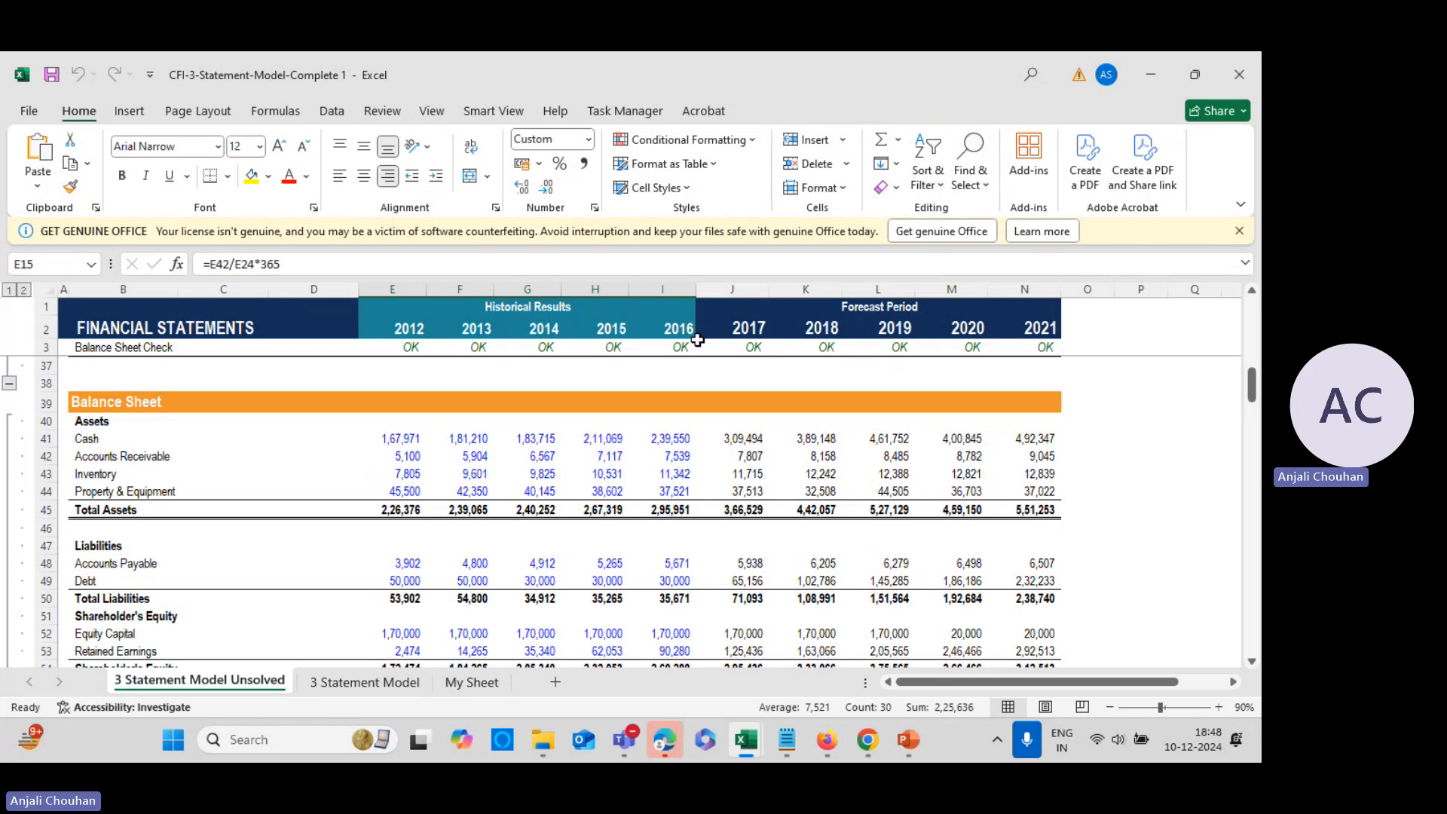
{"action": "scroll", "coordinate": [529, 551], "scroll_direction": "down", "scroll_amount": 2}
{"action": "scroll", "coordinate": [445, 510], "scroll_direction": "up", "scroll_amount": 2}
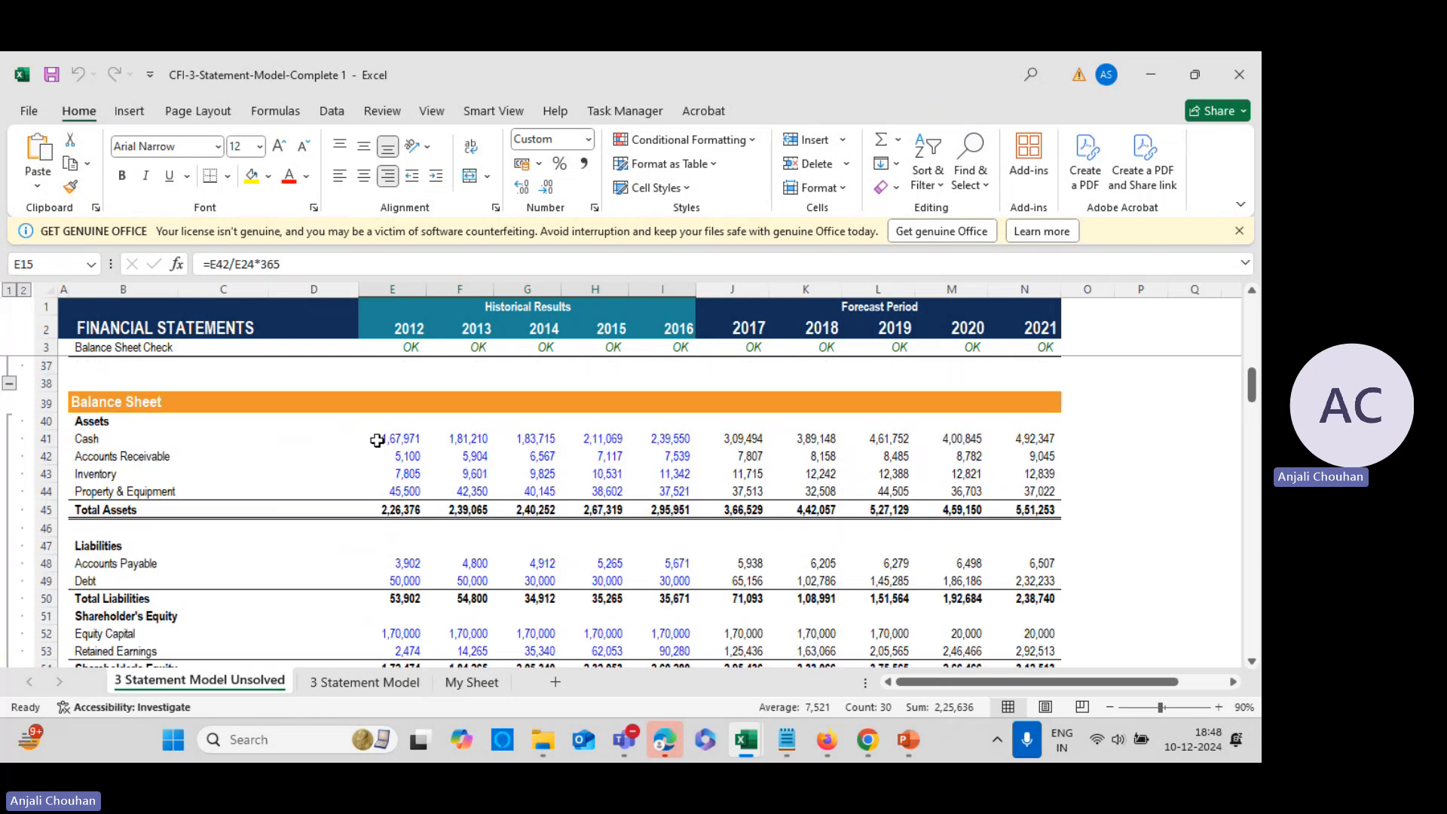
{"action": "left_click", "coordinate": [749, 439]}
{"action": "left_click", "coordinate": [750, 457]}
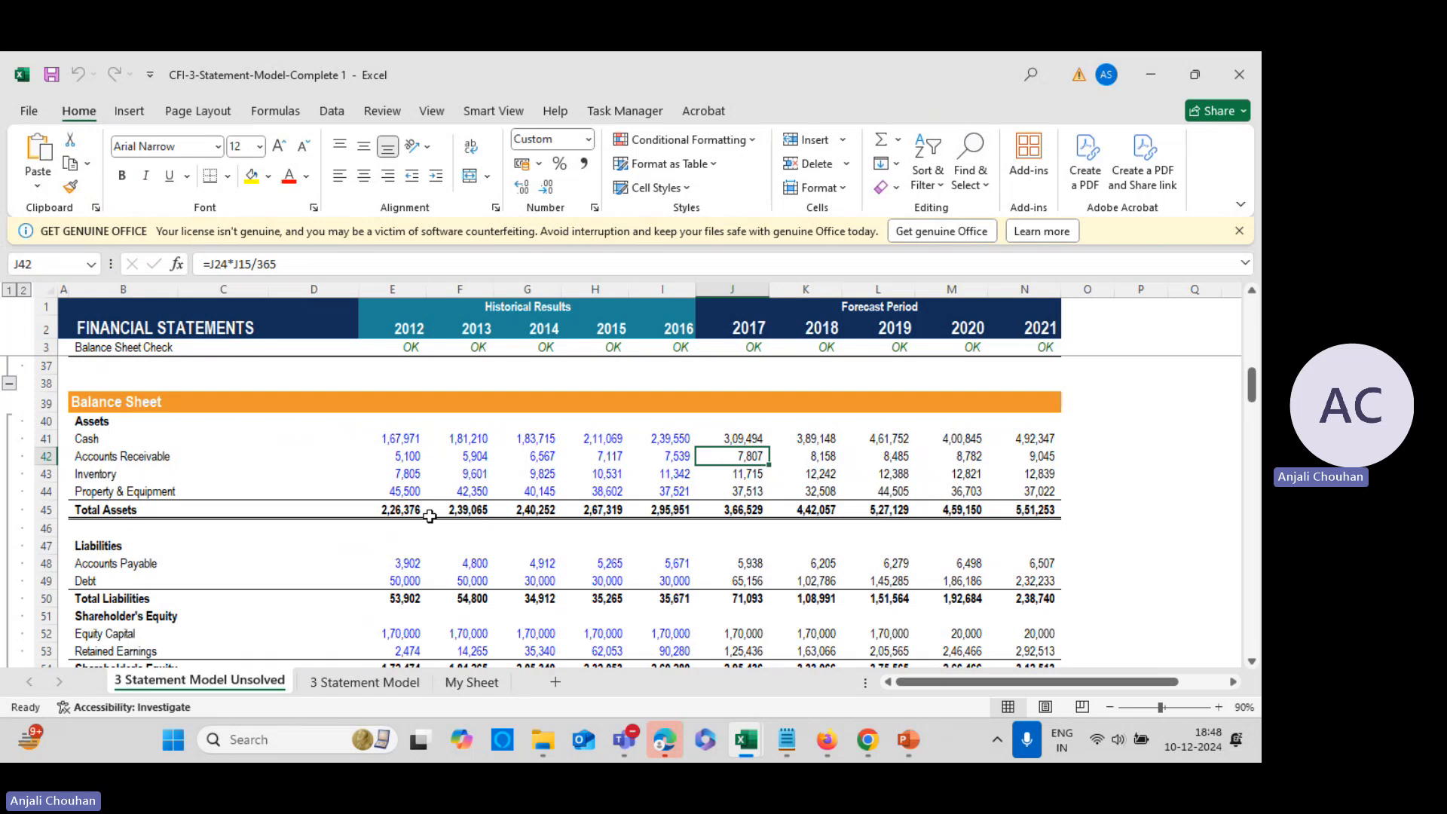
{"action": "scroll", "coordinate": [566, 554], "scroll_direction": "up", "scroll_amount": 5}
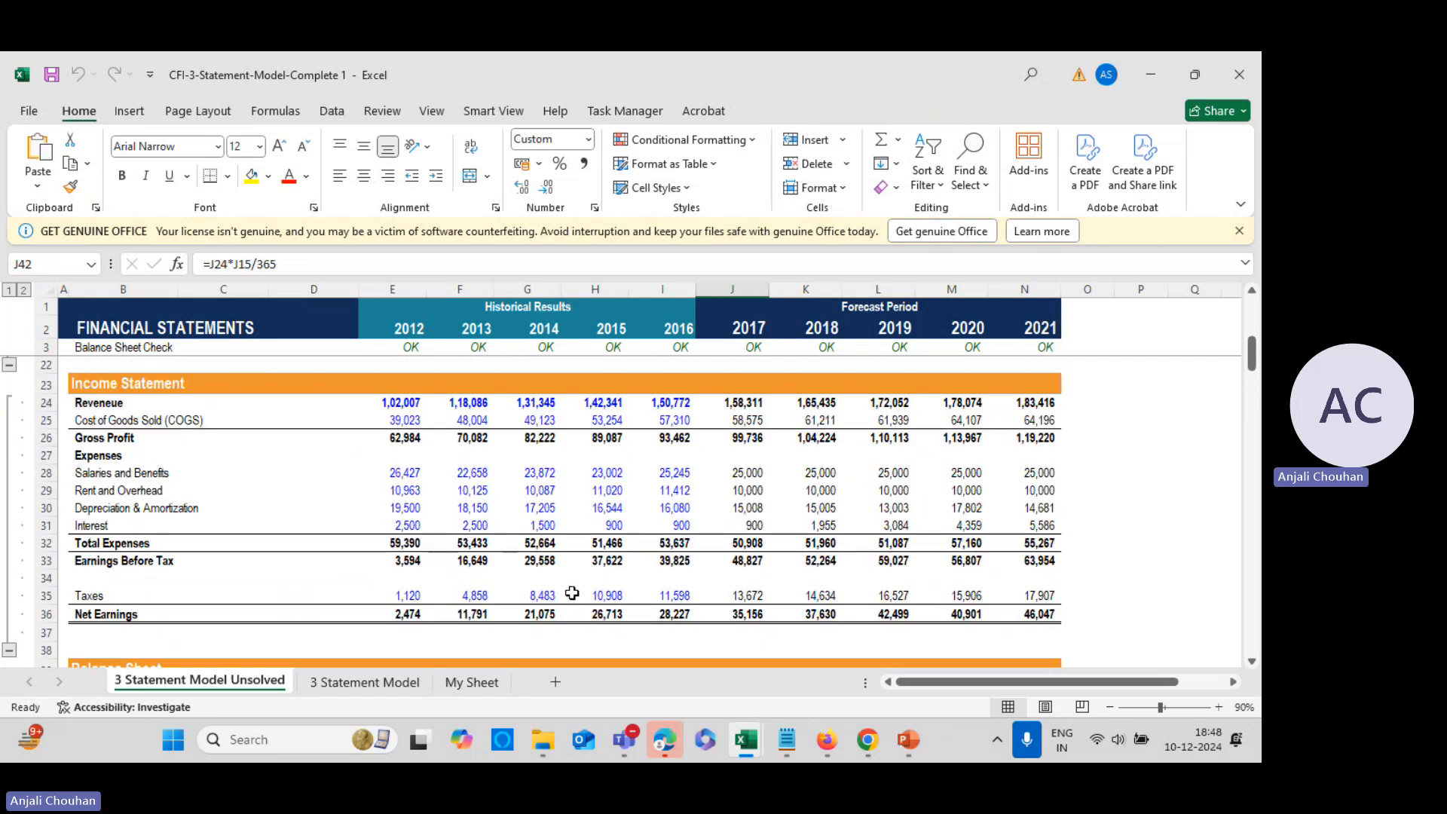
{"action": "scroll", "coordinate": [572, 593], "scroll_direction": "up", "scroll_amount": 4}
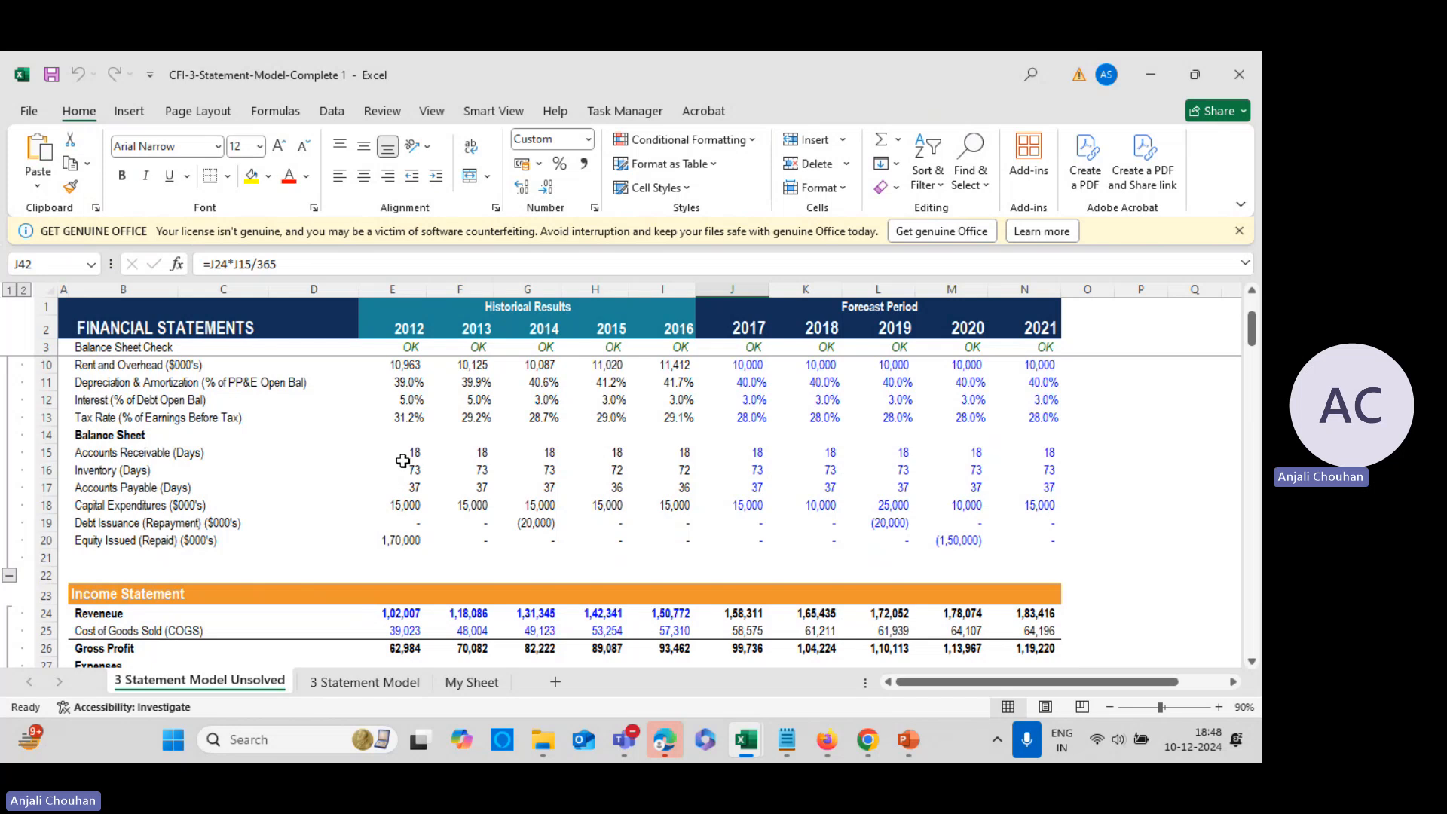
Switch to the balance sheet assumption notes in Notepad and highlight the Accounts Receivable (Days) formula
{"action": "left_click", "coordinate": [787, 739]}
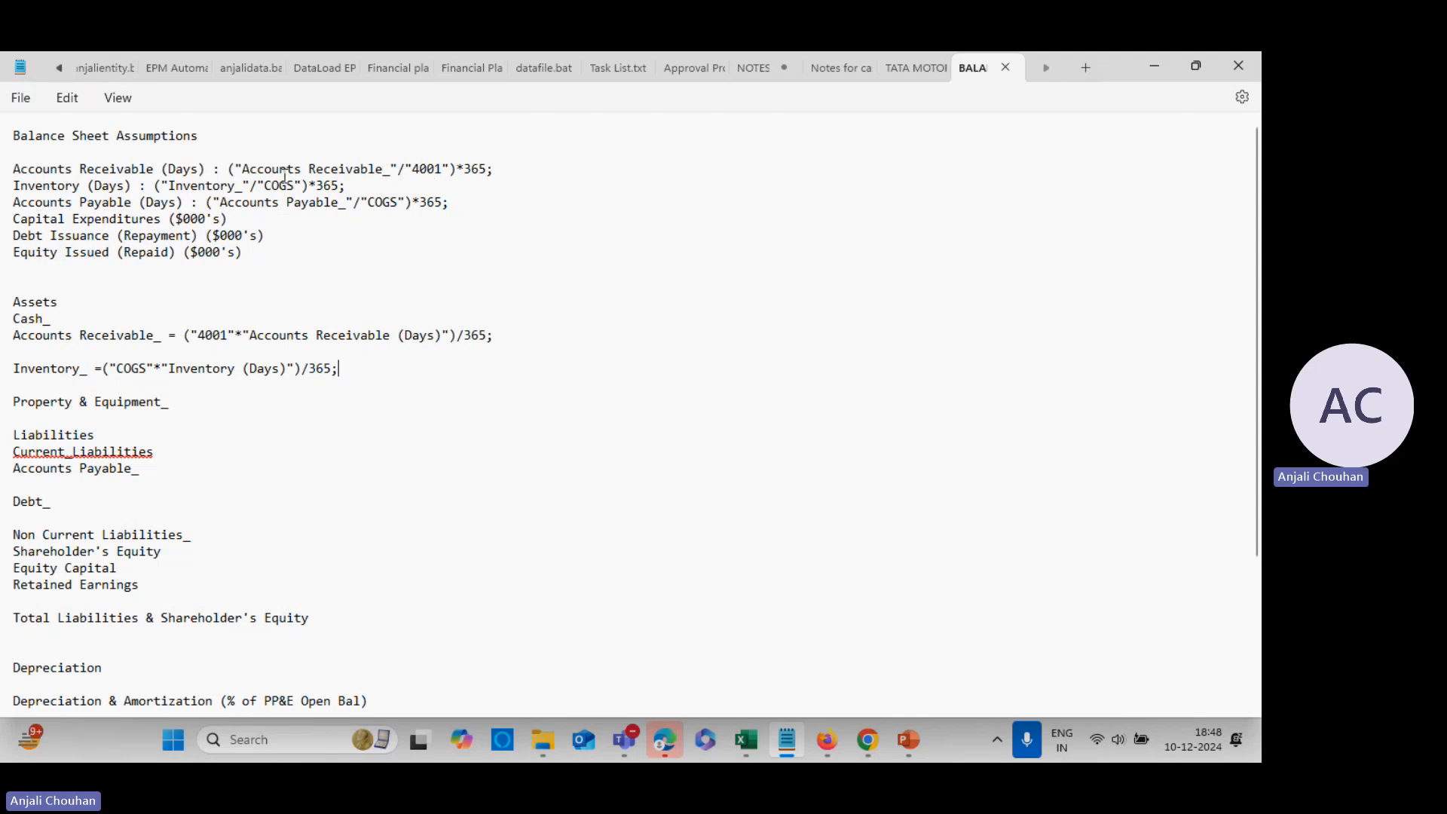
{"action": "left_click_drag", "start_coordinate": [220, 169], "coordinate": [496, 168]}
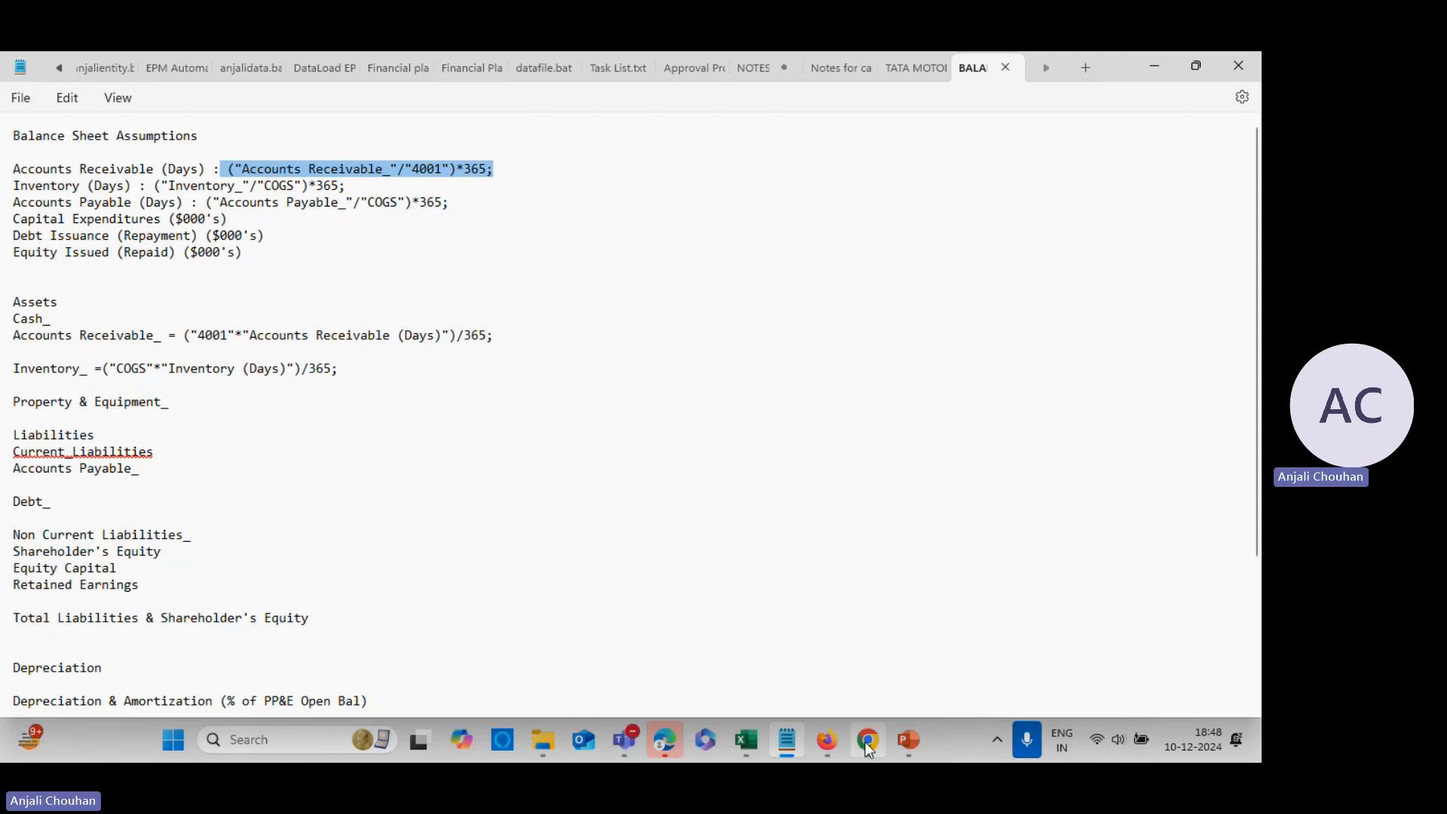
{"action": "mouse_move", "coordinate": [868, 746]}
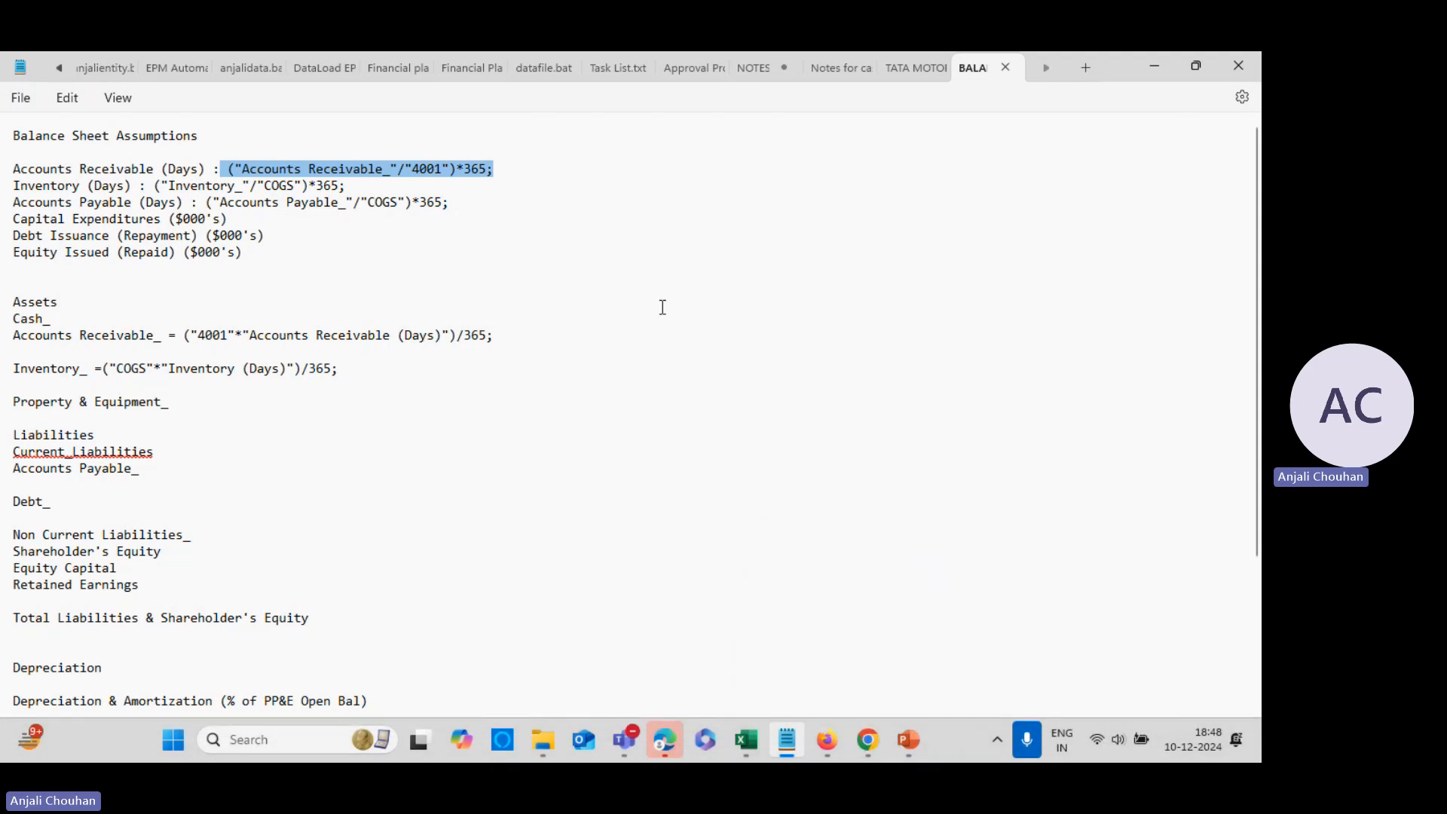
Return to the Excel model, compare the 2012 Accounts Receivable (Days) formula with the Notepad version, and trace its source rows
{"action": "key", "text": "alt+Tab"}
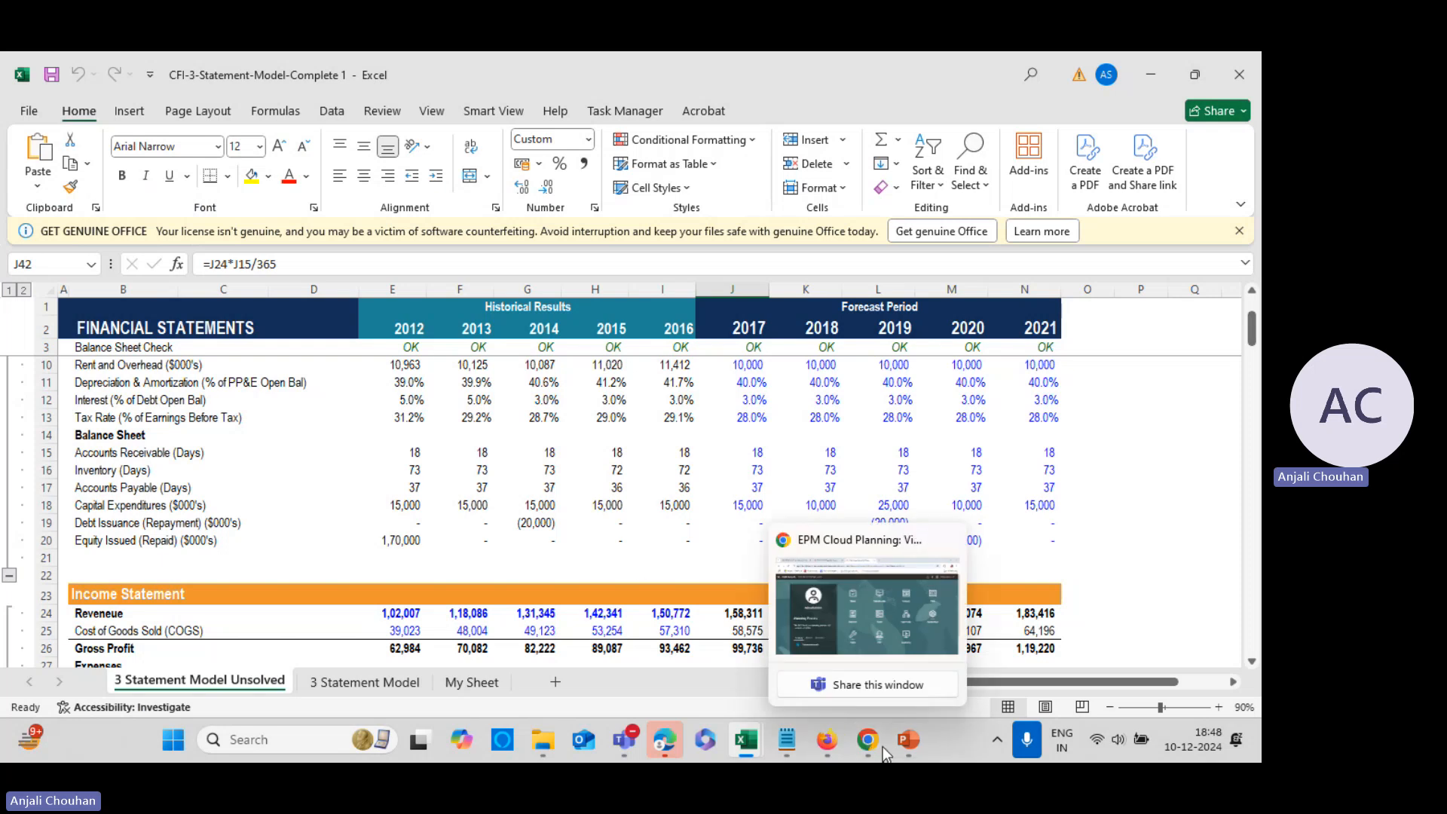
{"action": "scroll", "coordinate": [668, 585], "scroll_direction": "up", "scroll_amount": 2}
{"action": "scroll", "coordinate": [643, 539], "scroll_direction": "down", "scroll_amount": 1}
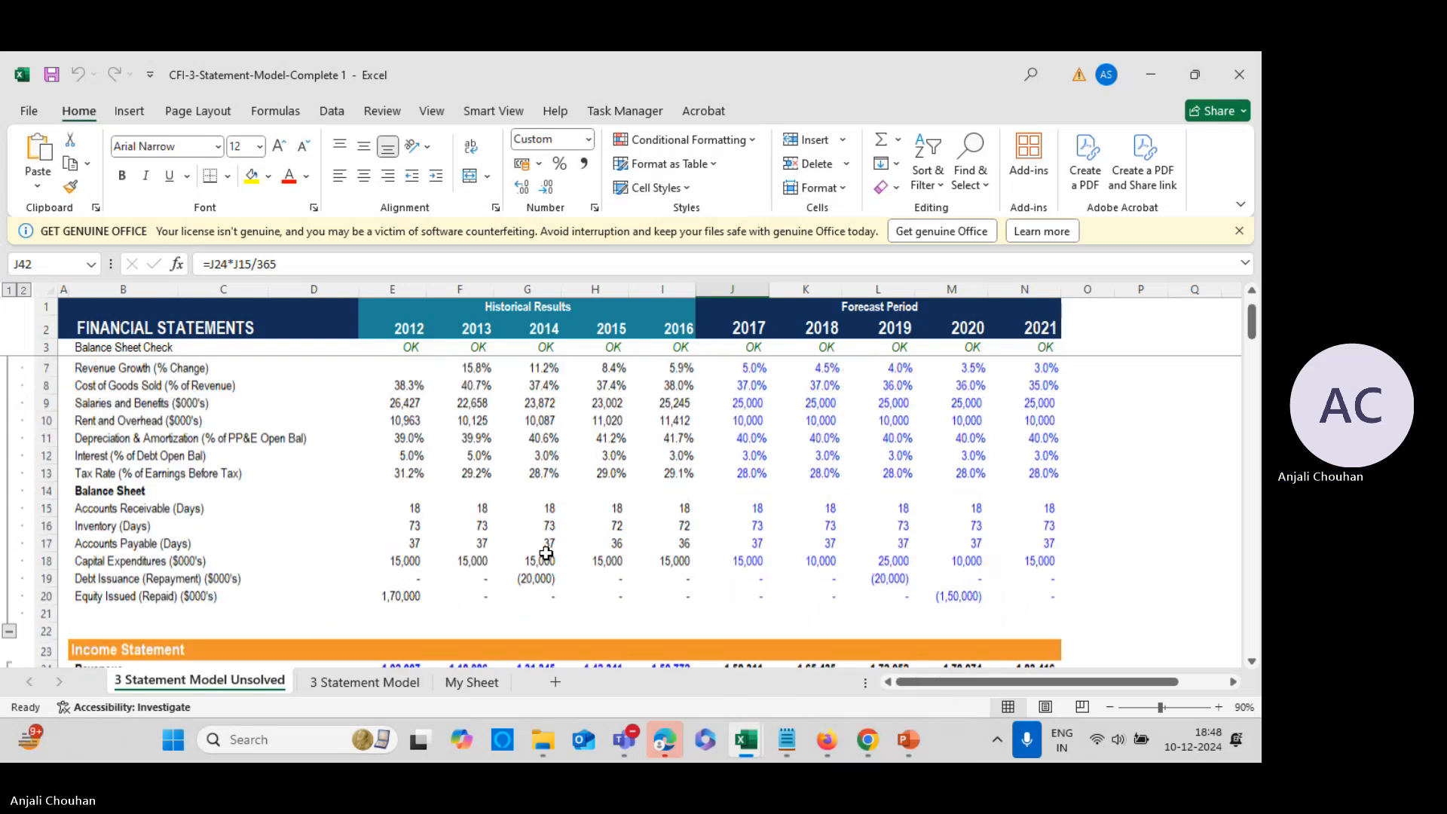
{"action": "left_click", "coordinate": [410, 504]}
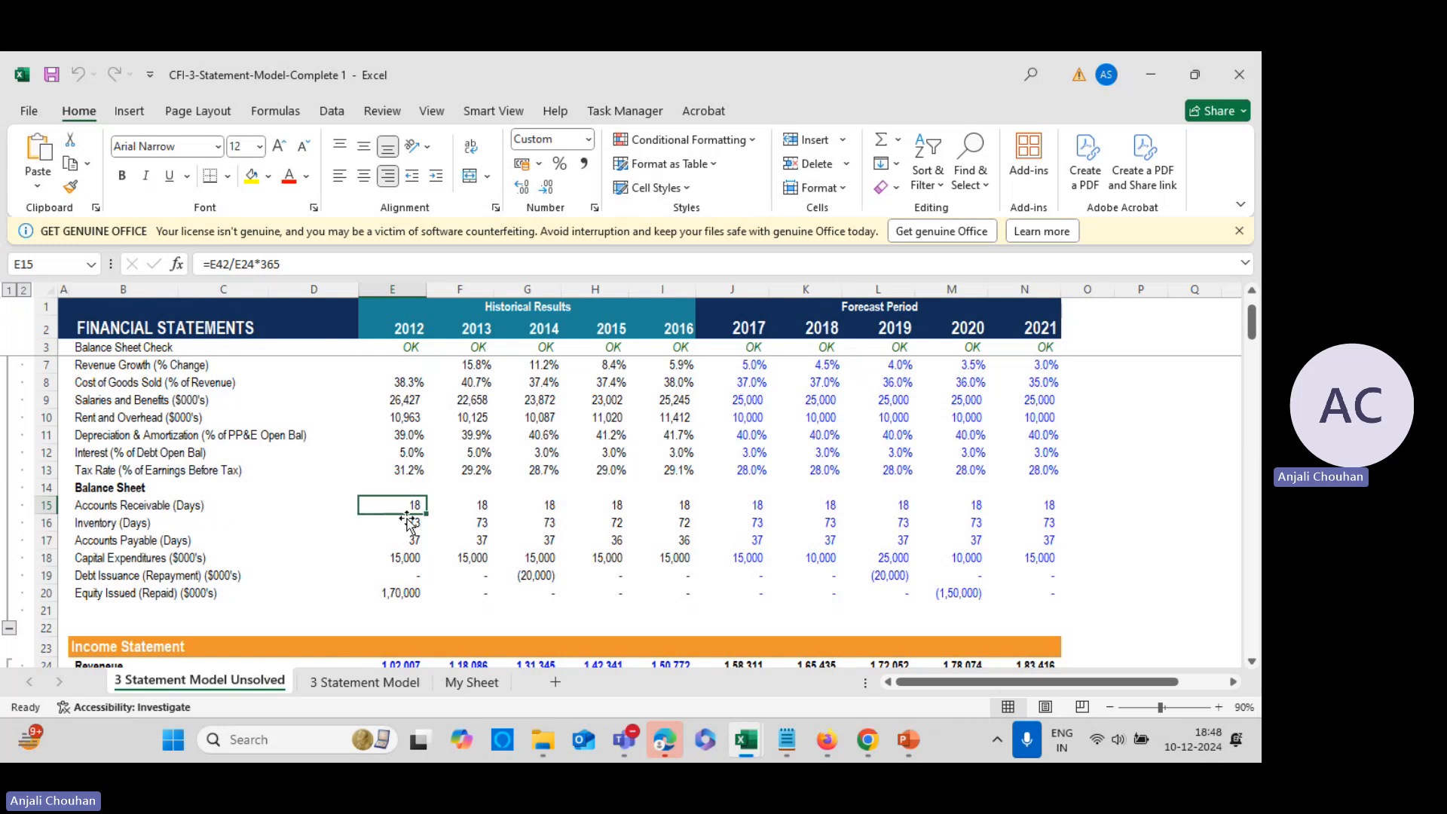
{"action": "key", "text": "alt+Tab"}
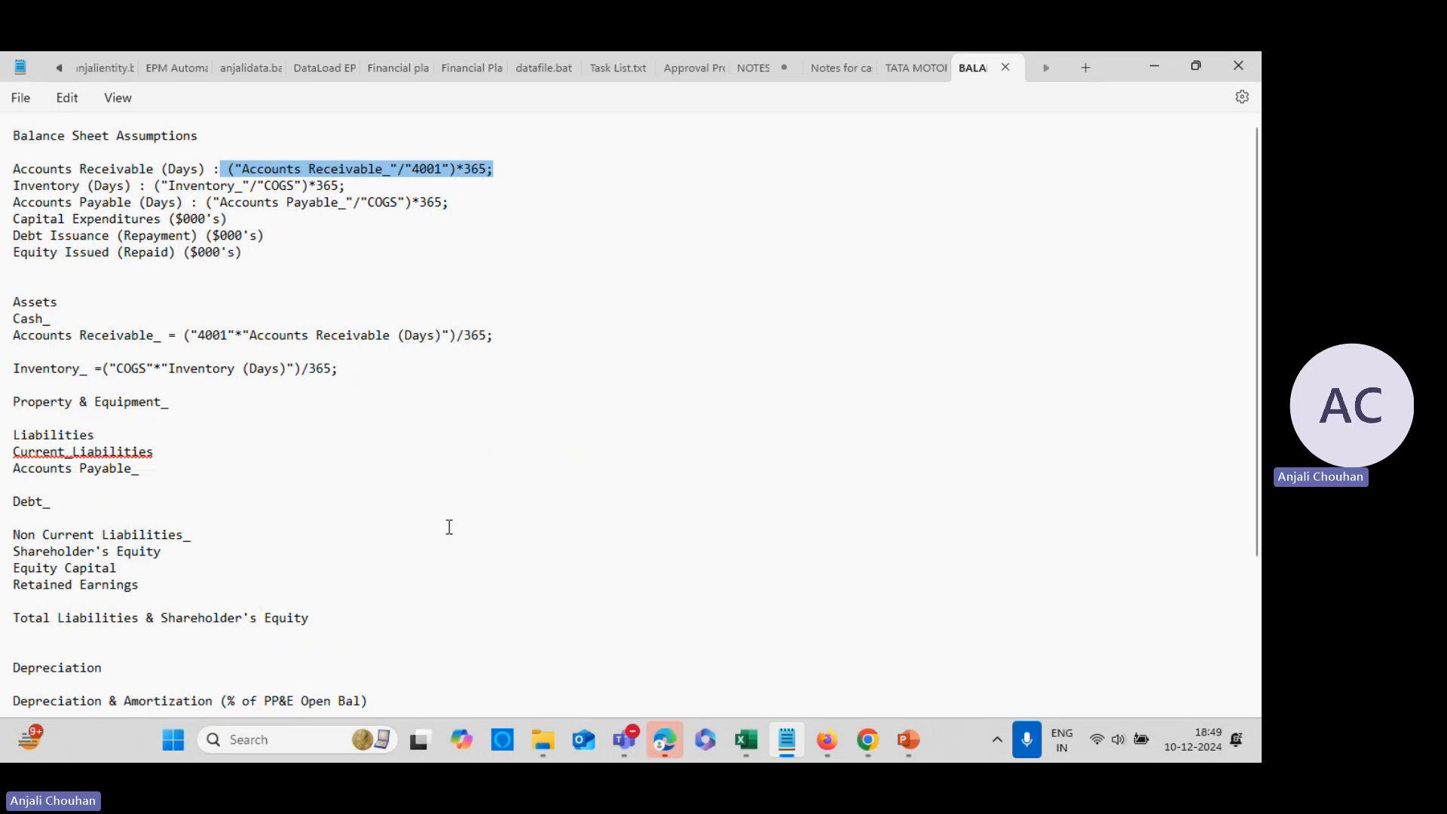
{"action": "key", "text": "alt+Tab"}
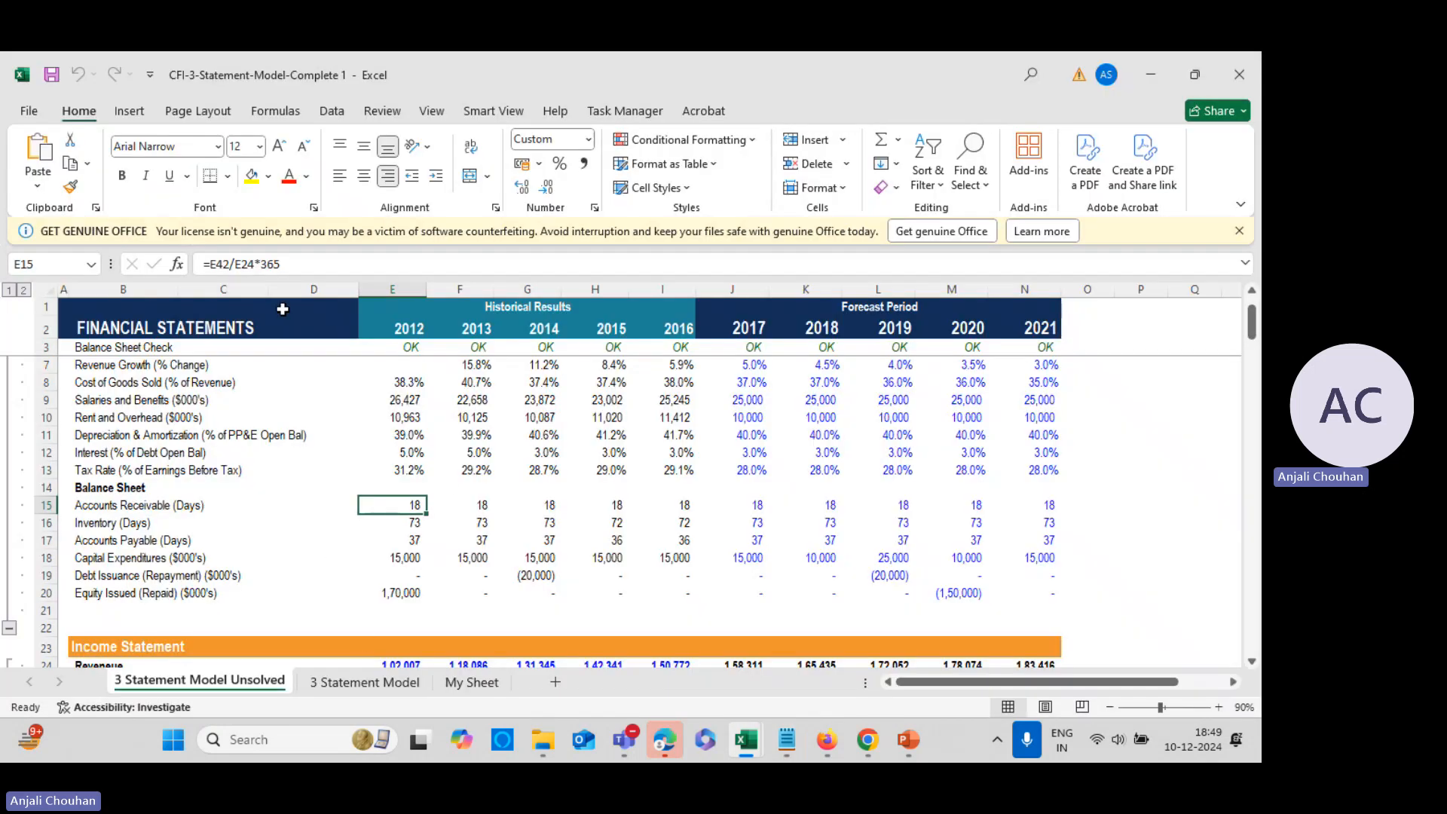
{"action": "scroll", "coordinate": [301, 644], "scroll_direction": "down", "scroll_amount": 5}
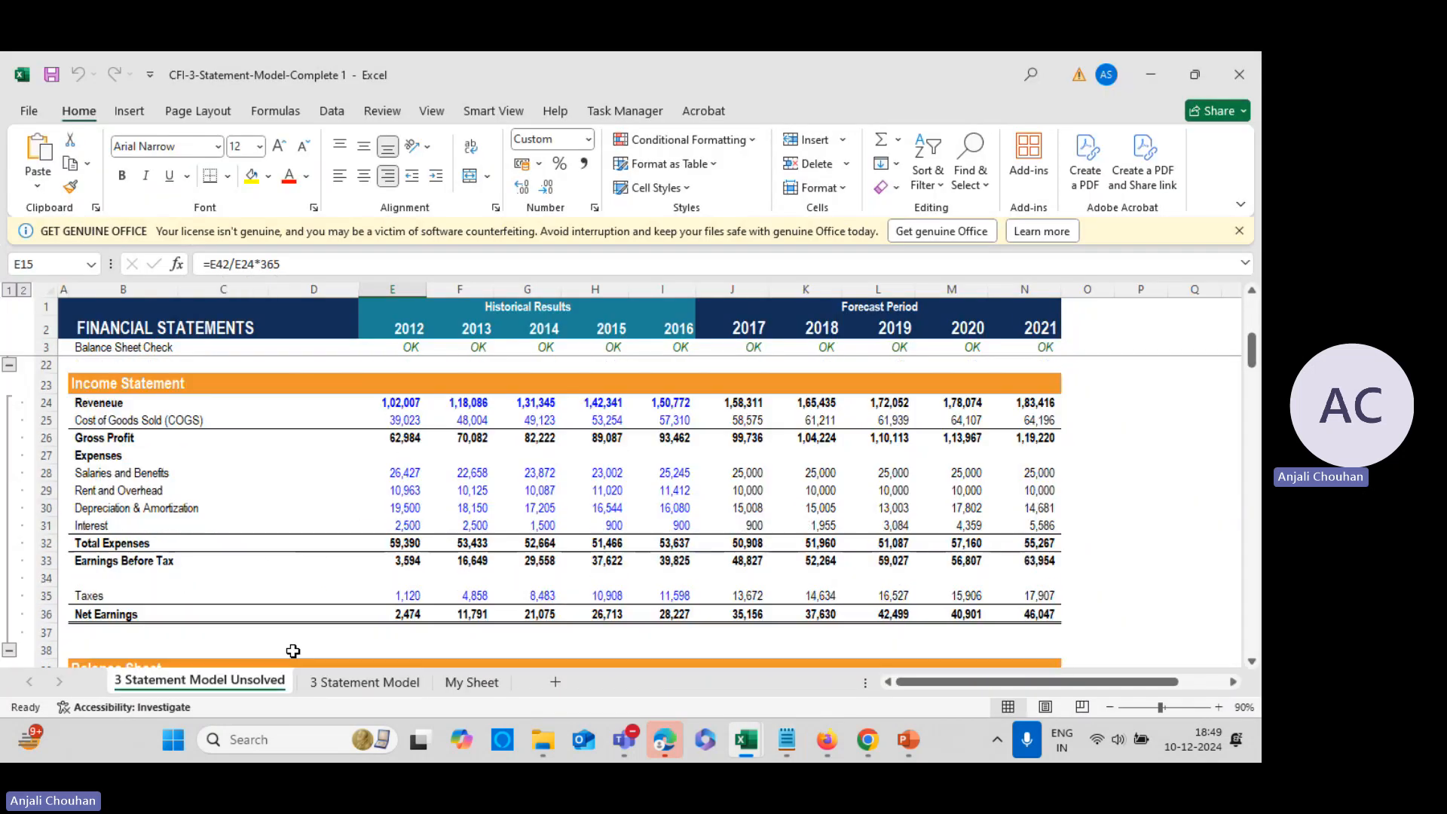
{"action": "scroll", "coordinate": [346, 644], "scroll_direction": "down", "scroll_amount": 4}
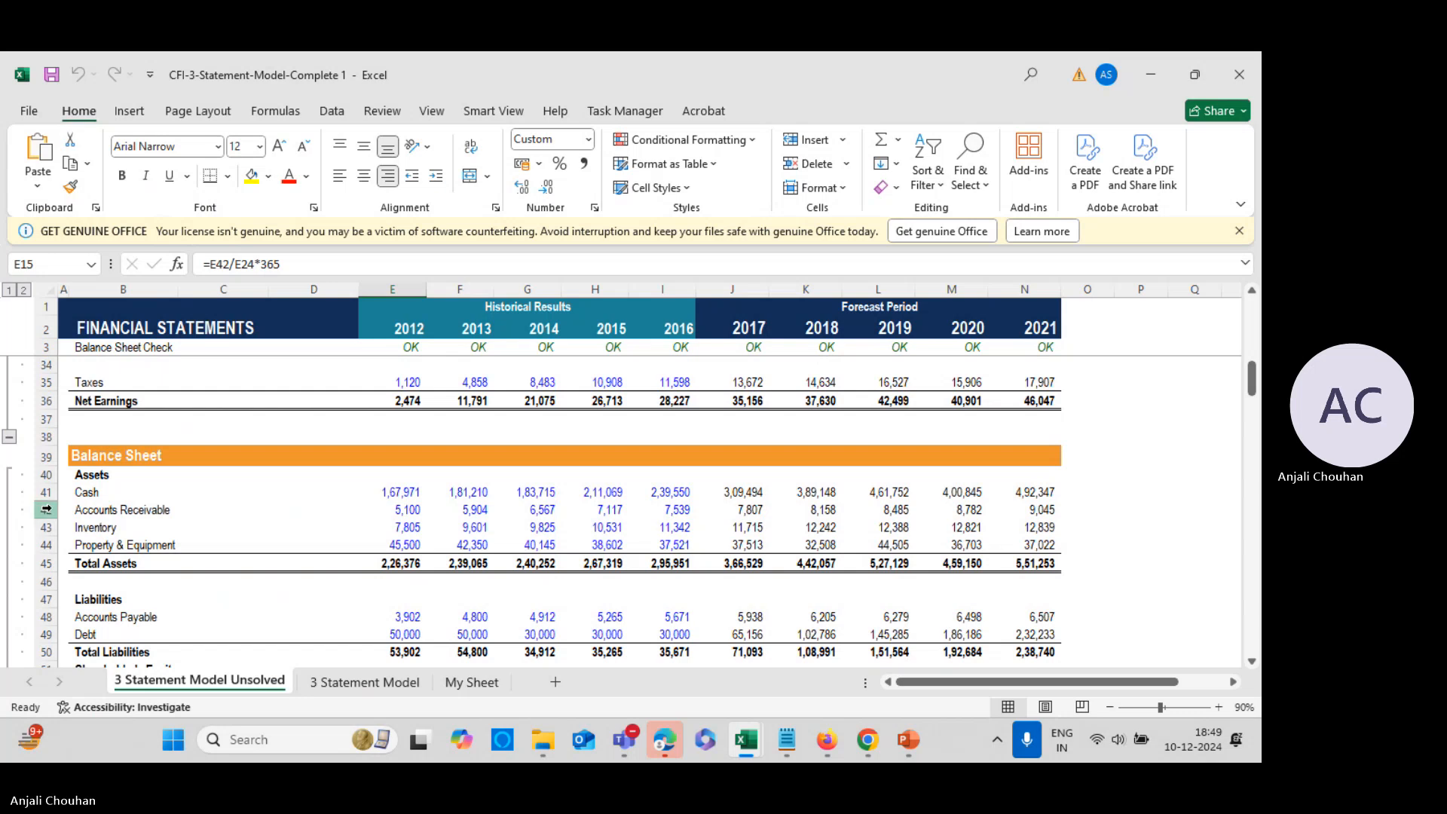
Trace the 2012 Accounts Receivable (Days) formula to its Accounts Receivable and Revenue source cells, and glance at the 3 Statement Model sheet
{"action": "left_click", "coordinate": [46, 509]}
{"action": "left_click", "coordinate": [413, 510]}
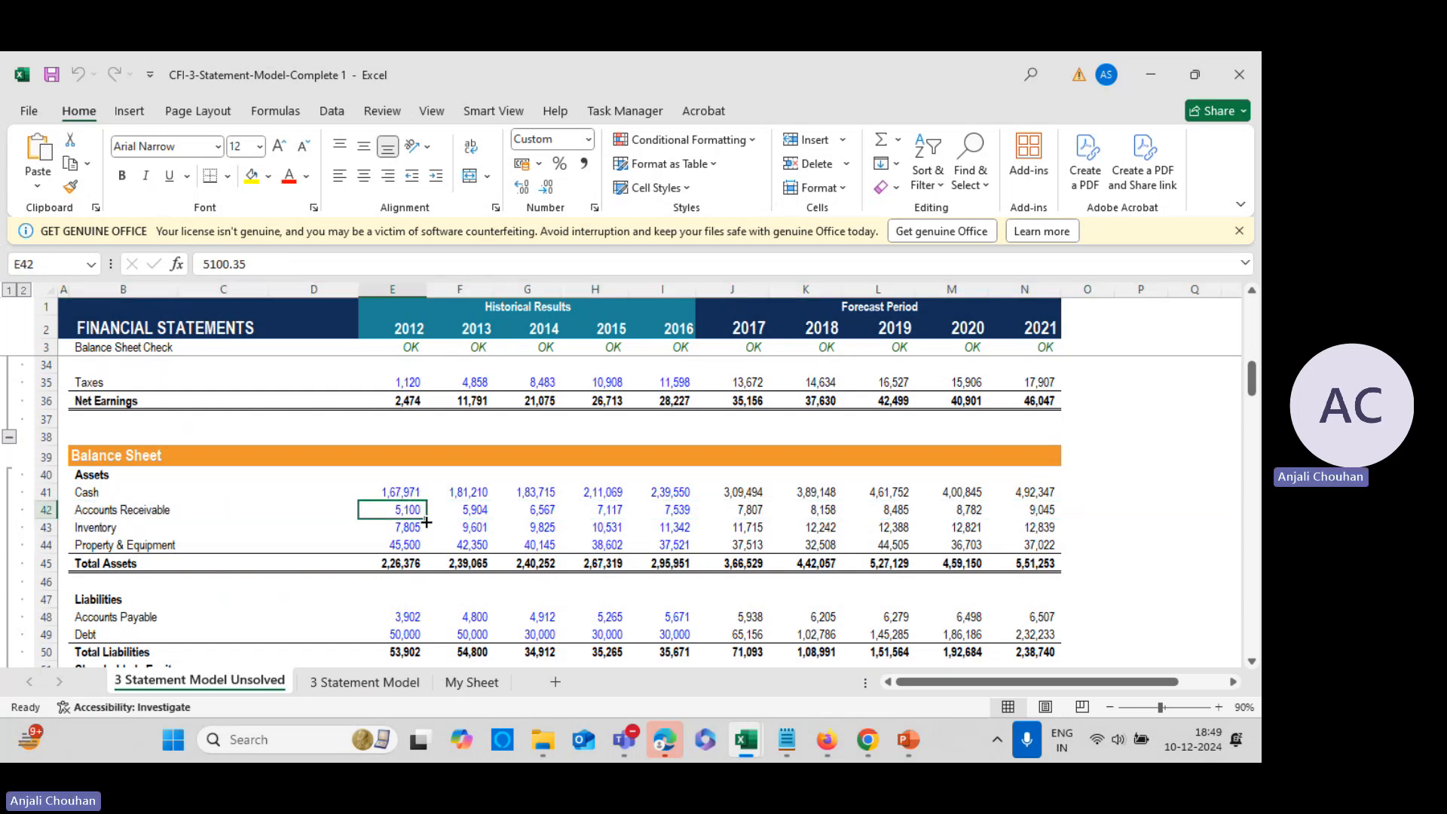
{"action": "scroll", "coordinate": [411, 603], "scroll_direction": "up", "scroll_amount": 9}
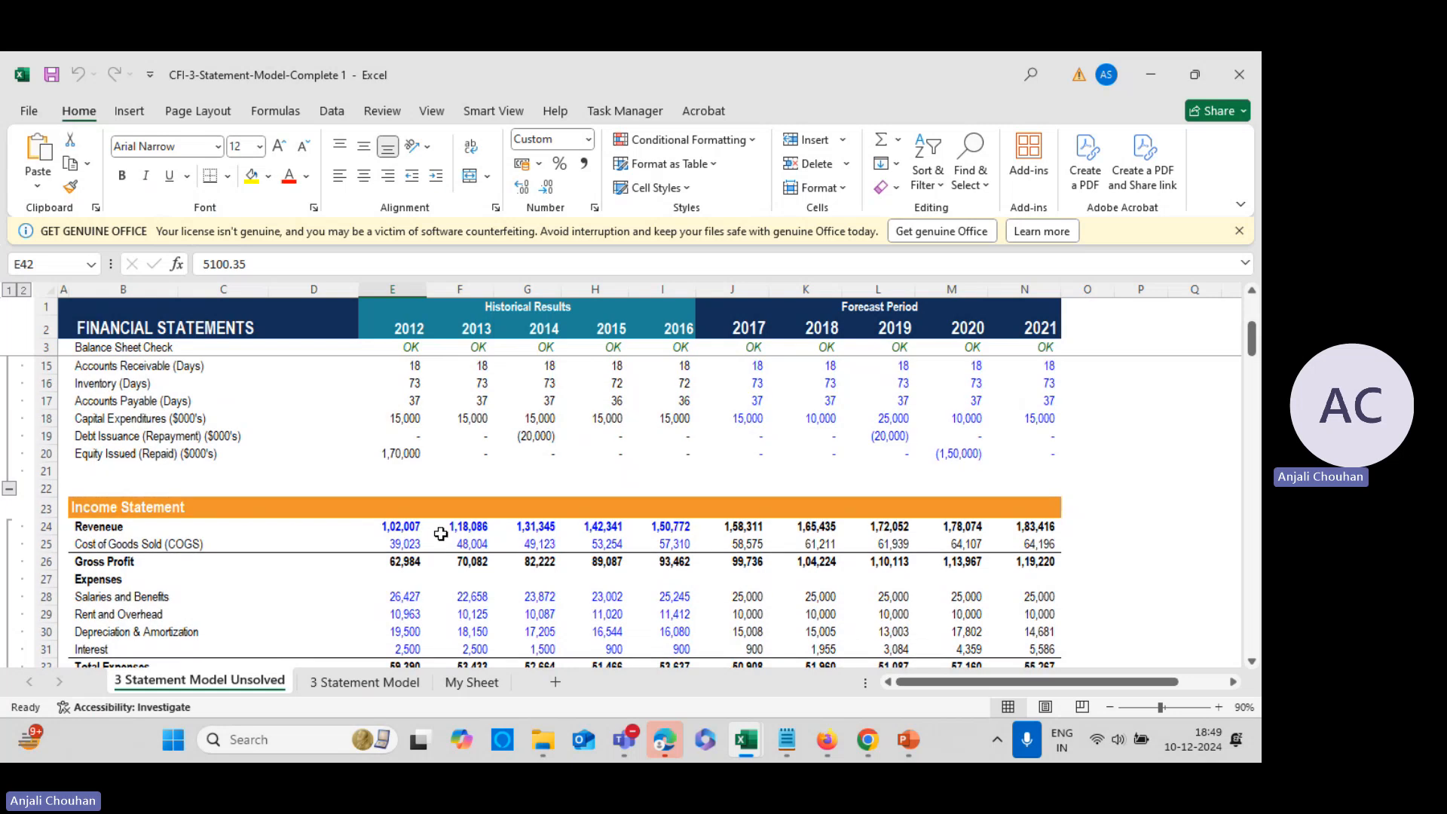
{"action": "left_click", "coordinate": [413, 505]}
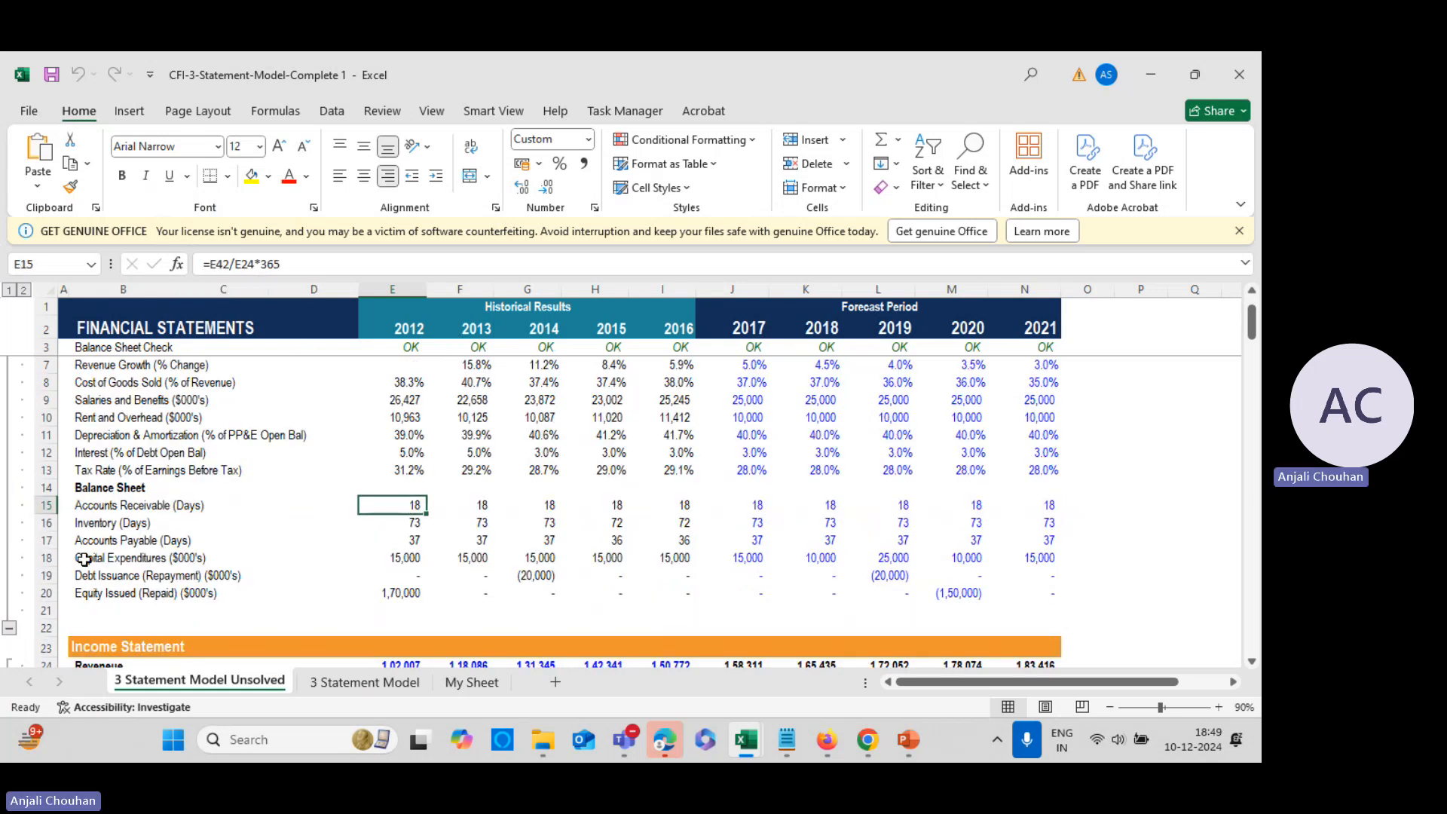
{"action": "scroll", "coordinate": [113, 629], "scroll_direction": "down", "scroll_amount": 1}
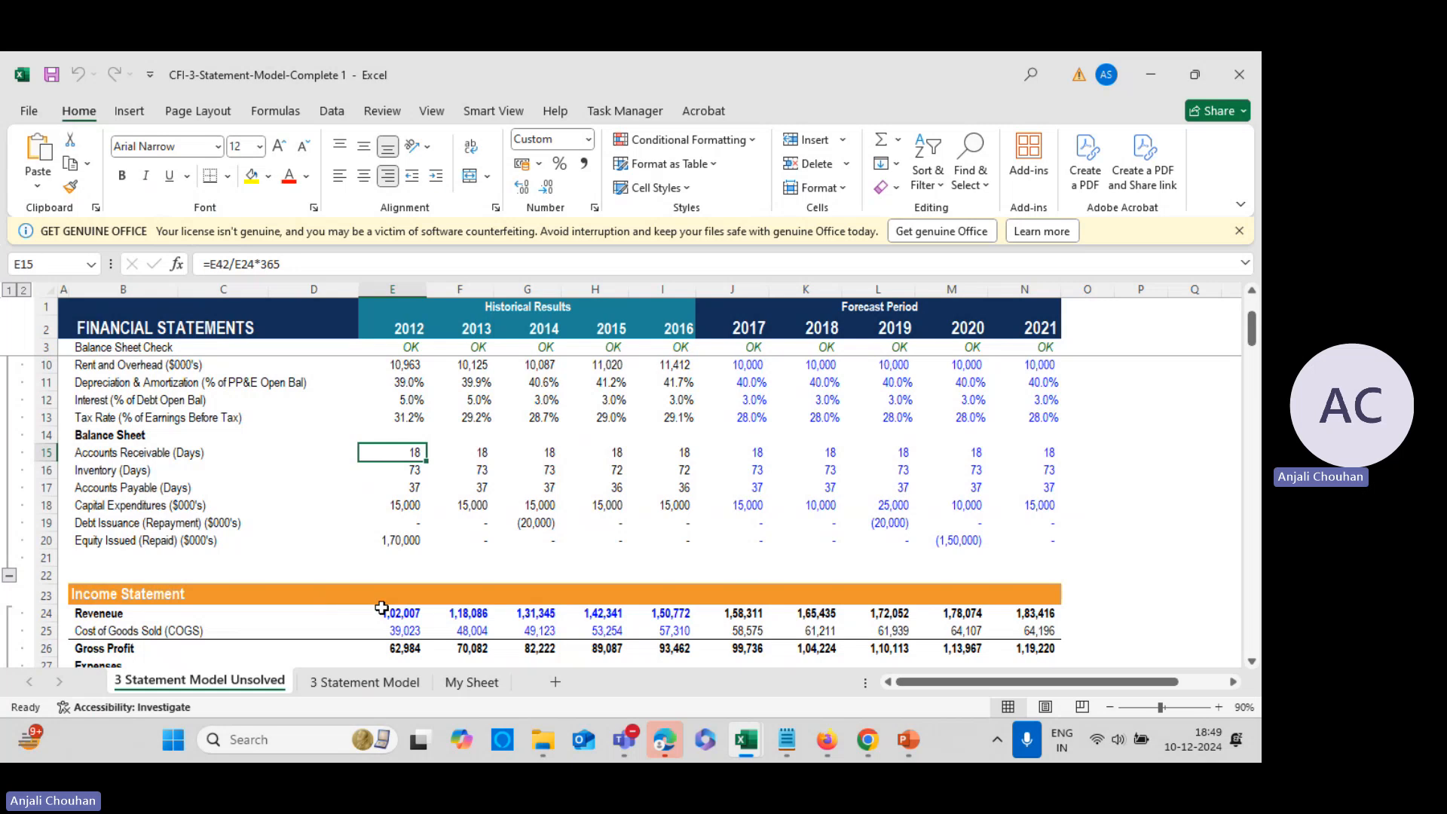
{"action": "left_click", "coordinate": [382, 609]}
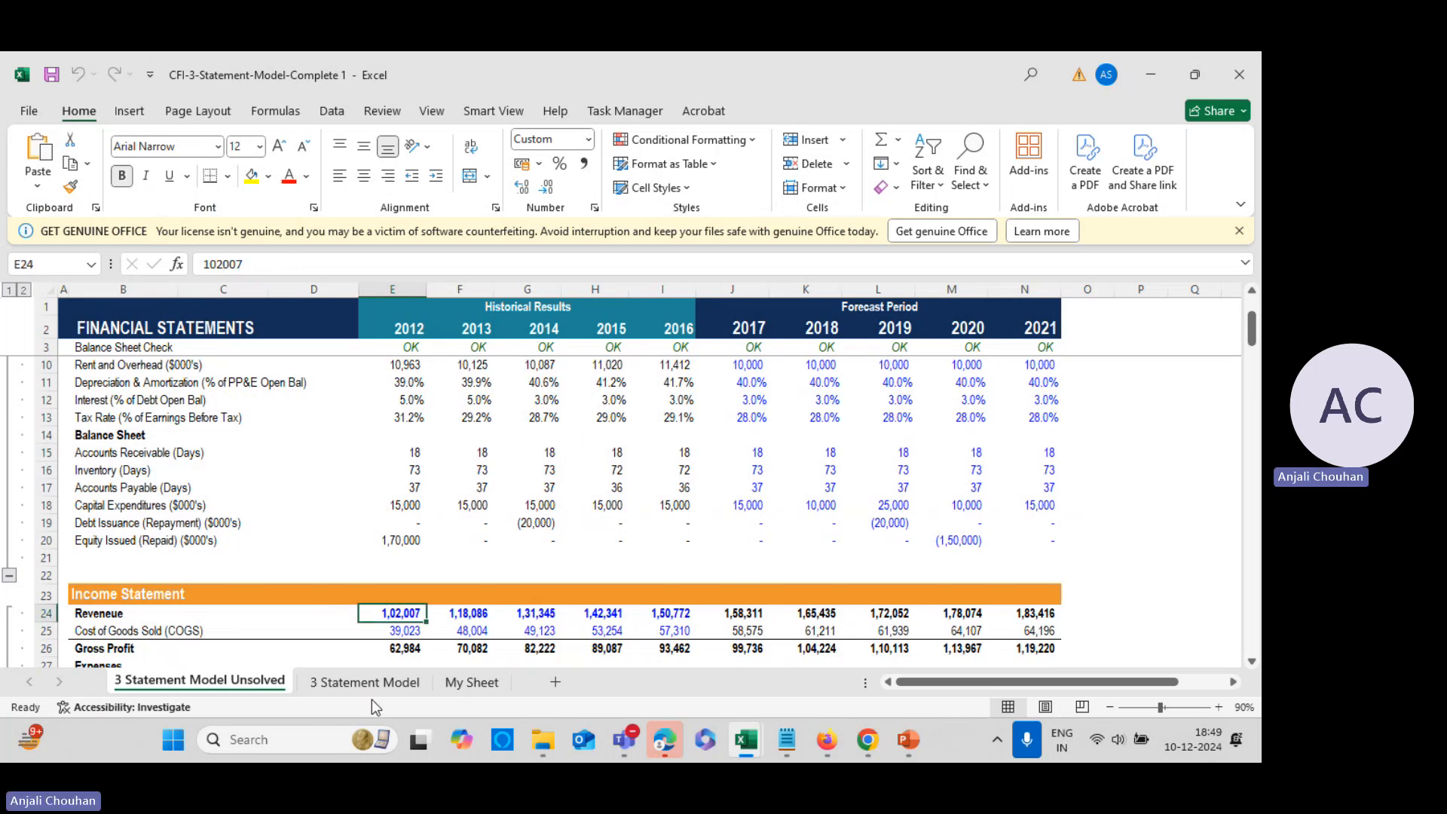
{"action": "left_click", "coordinate": [389, 687]}
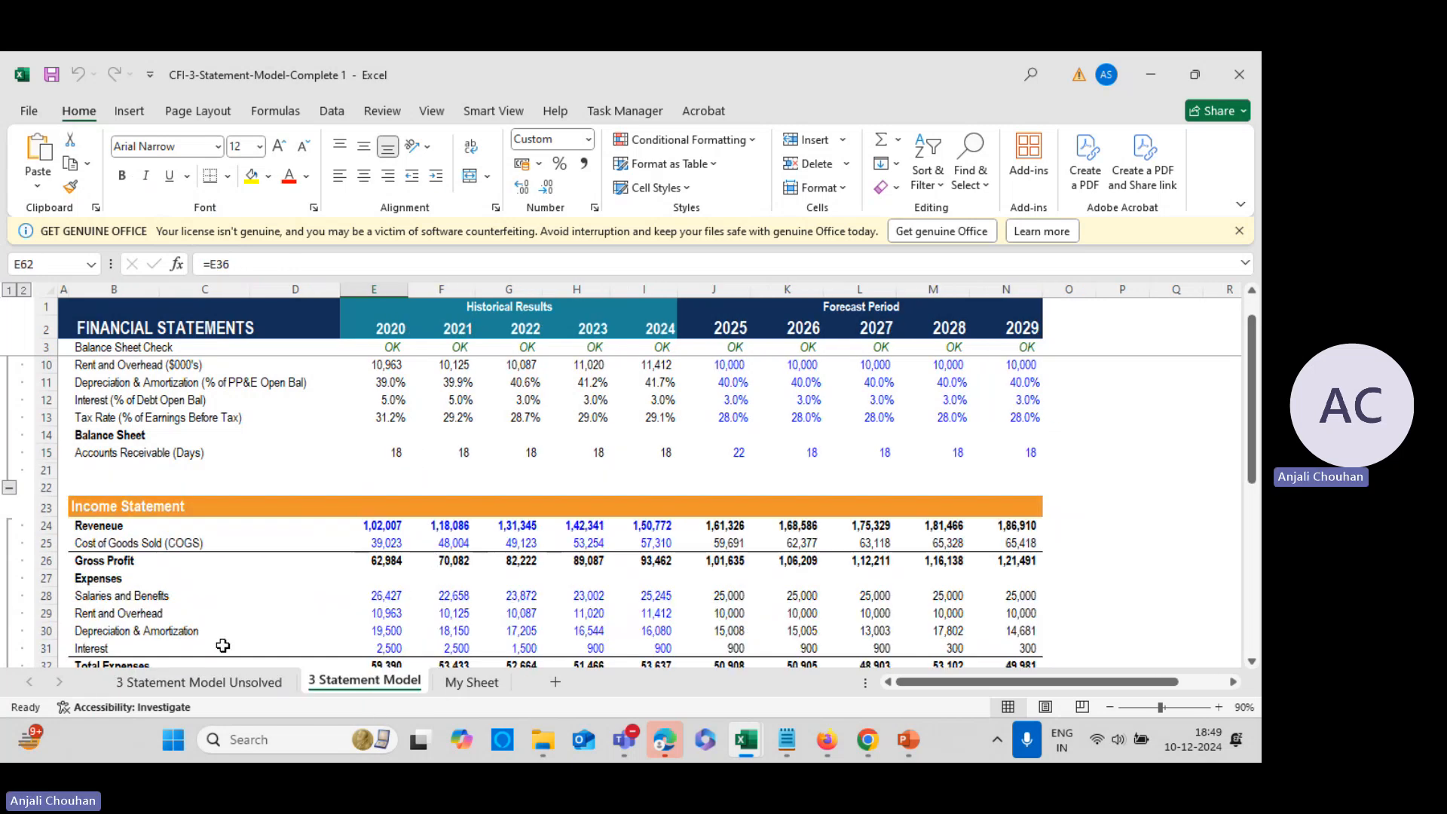
{"action": "left_click", "coordinate": [224, 687]}
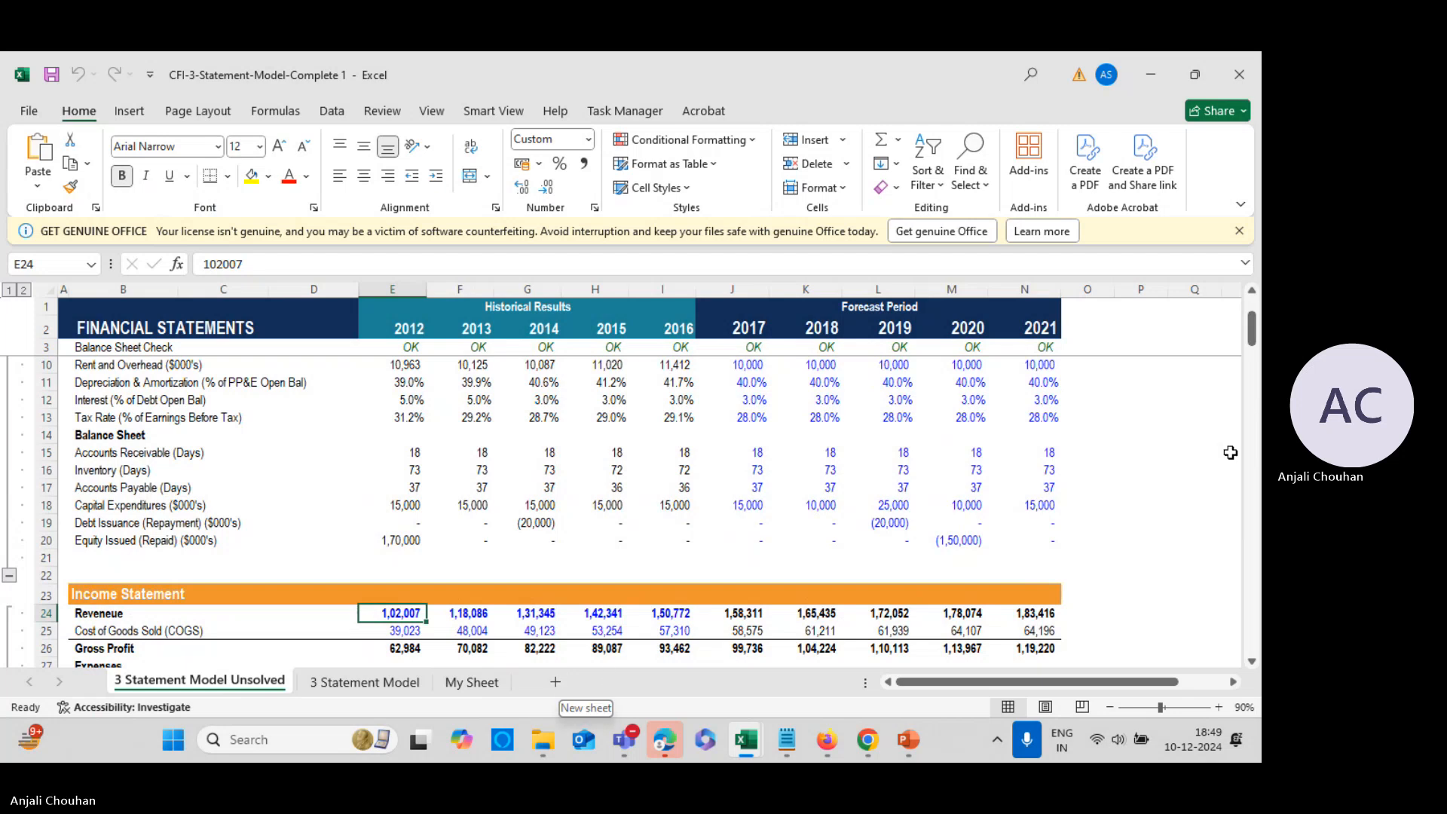
Rebuild the 2012 Accounts Receivable (Days) calculation in O15 as Accounts Receivable divided by Revenue times 365, using =+E42/E24*365
{"action": "left_click", "coordinate": [1194, 452]}
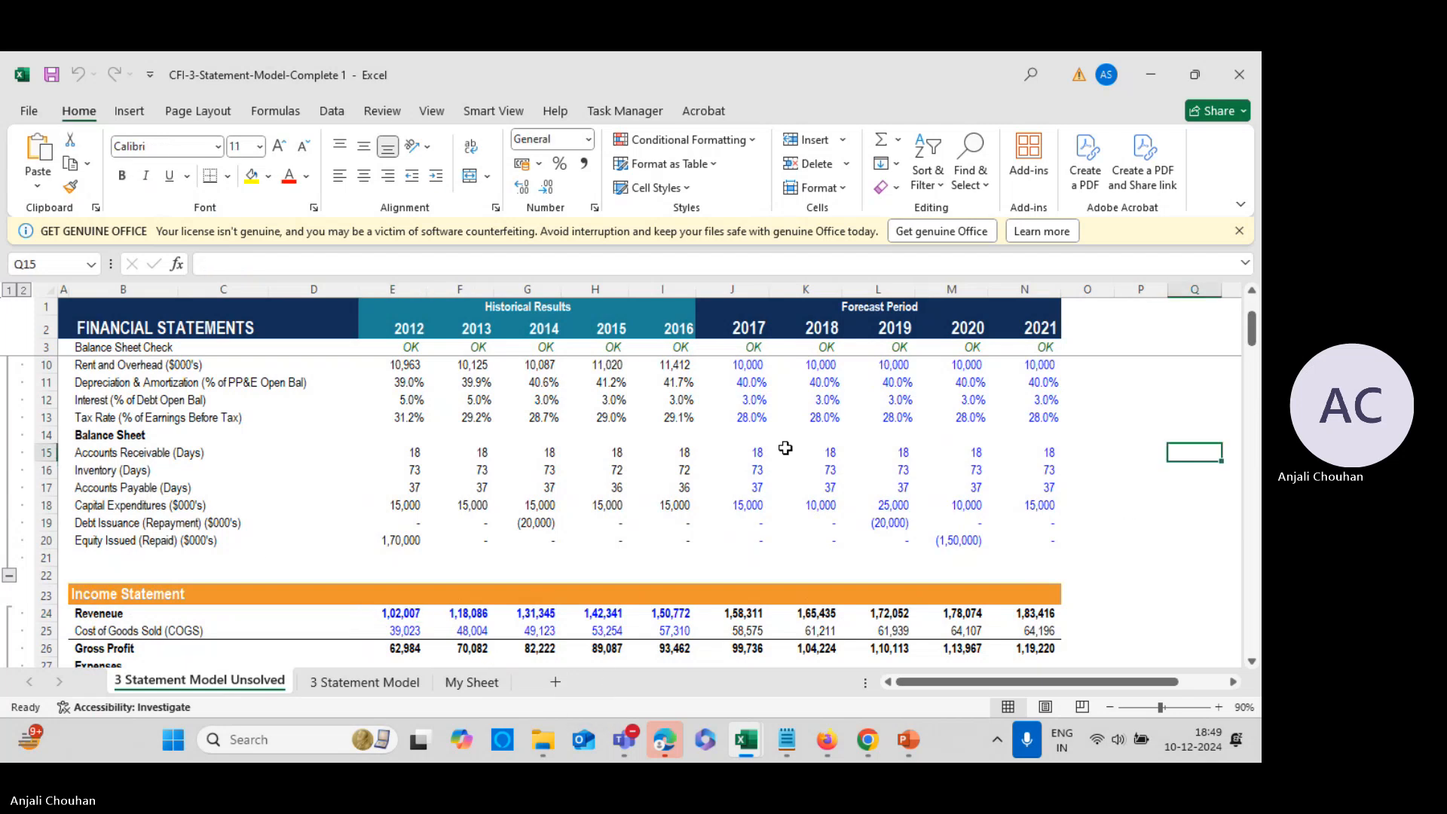
{"action": "left_click", "coordinate": [394, 451]}
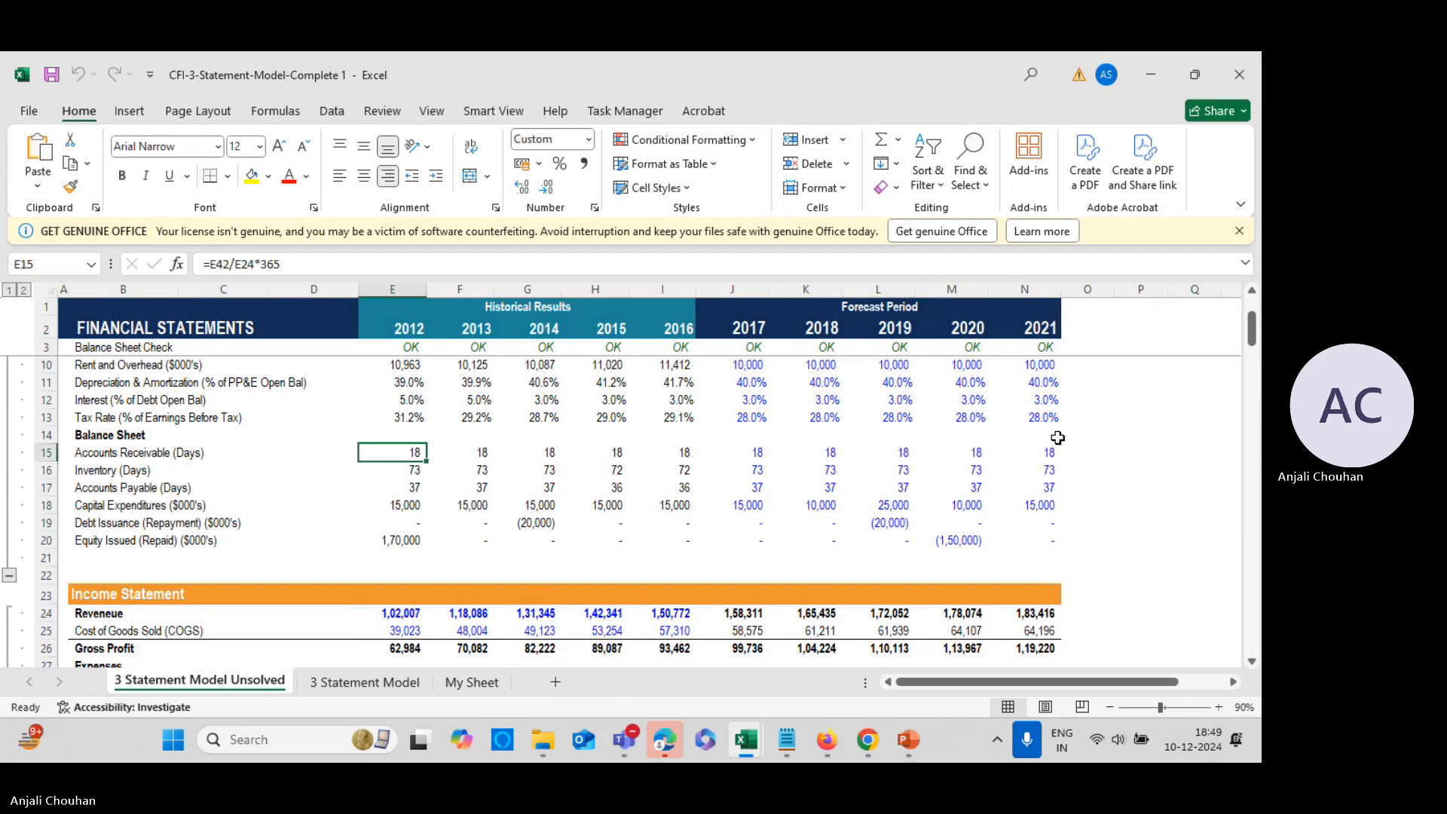
{"action": "left_click", "coordinate": [1104, 450]}
{"action": "type", "text": "+"}
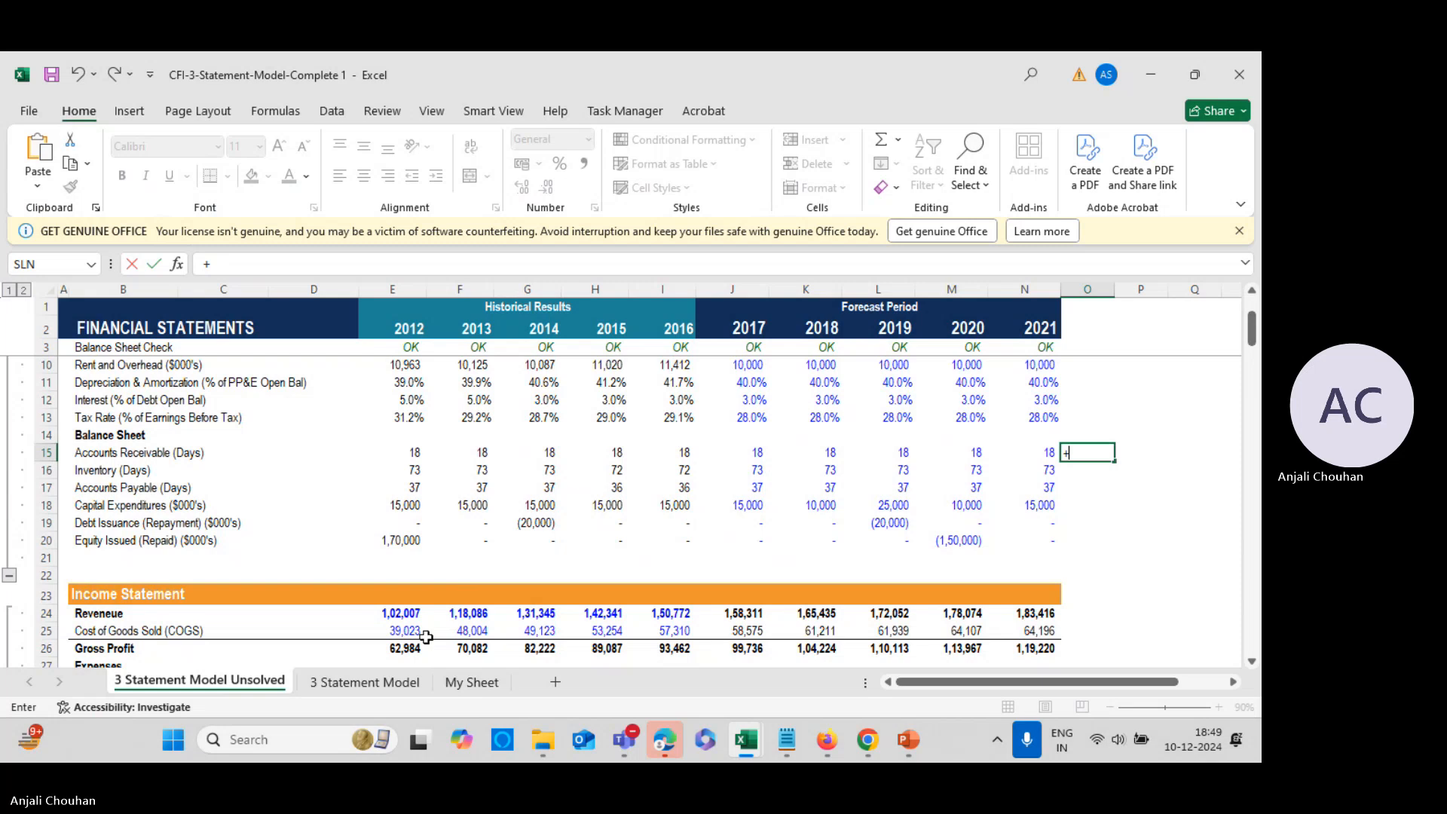
{"action": "scroll", "coordinate": [422, 603], "scroll_direction": "down", "scroll_amount": 3}
{"action": "scroll", "coordinate": [407, 618], "scroll_direction": "down", "scroll_amount": 1}
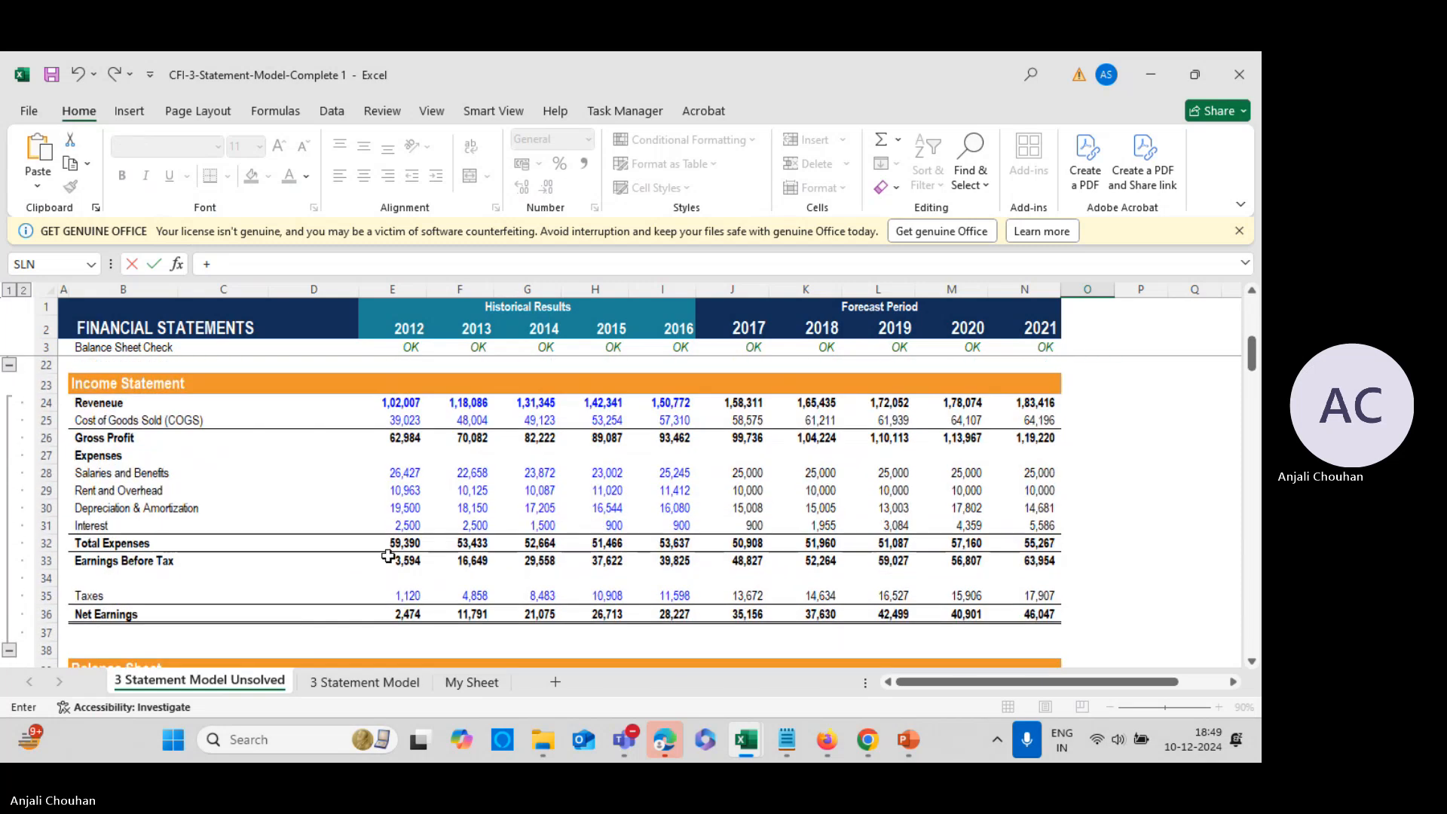
{"action": "scroll", "coordinate": [374, 543], "scroll_direction": "down", "scroll_amount": 4}
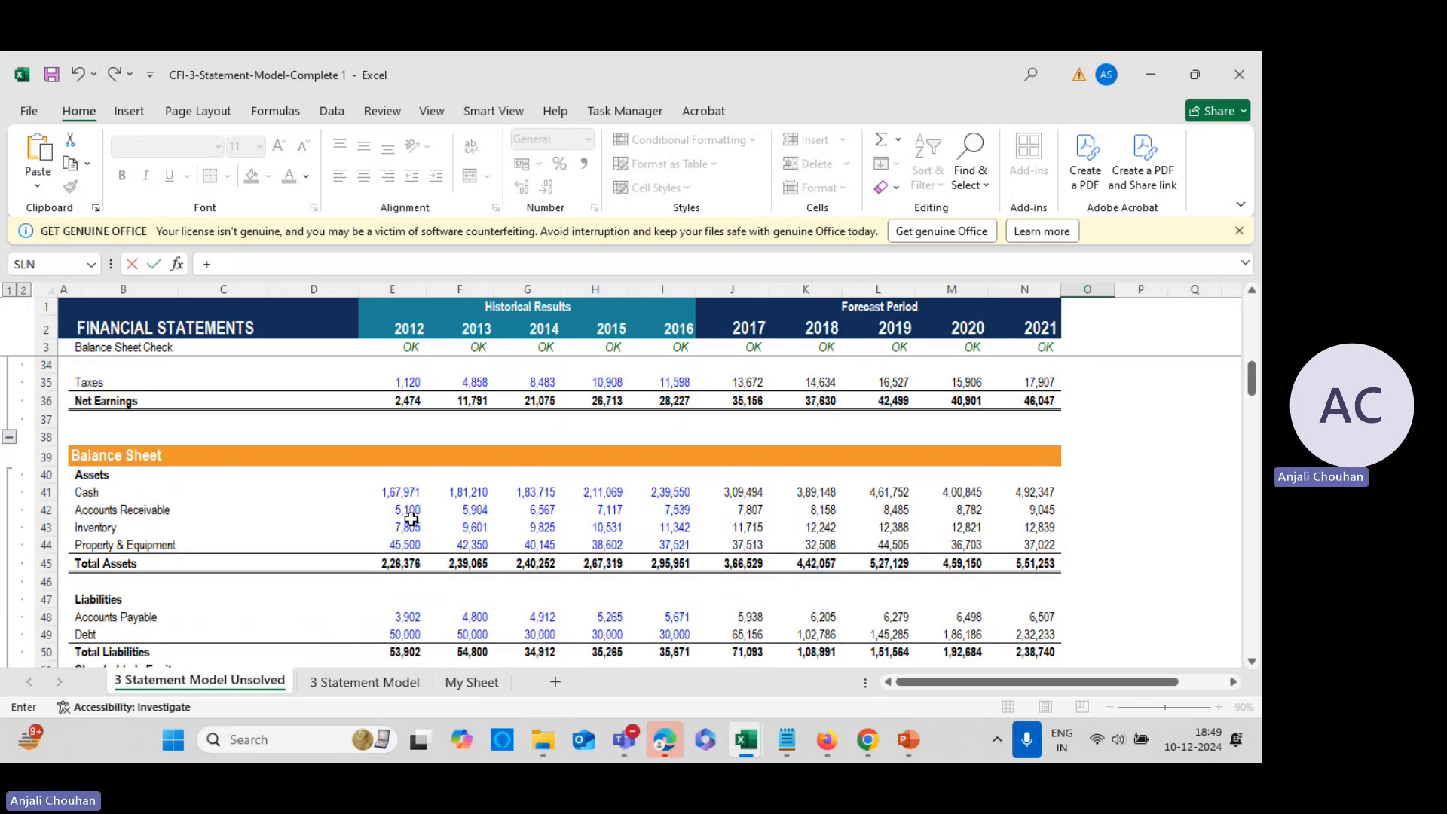
{"action": "left_click", "coordinate": [409, 510]}
{"action": "type", "text": "/"}
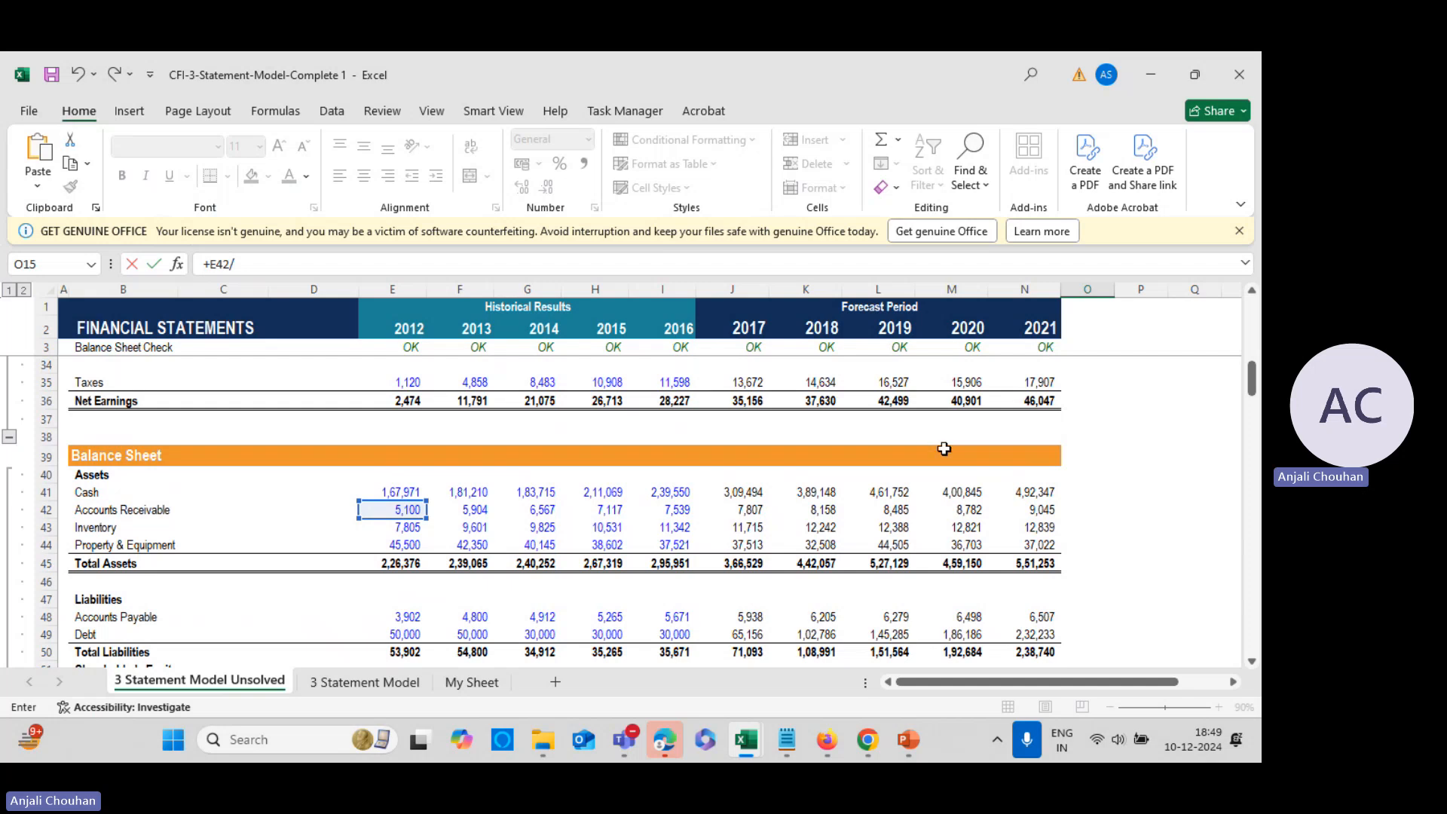
{"action": "scroll", "coordinate": [469, 514], "scroll_direction": "up", "scroll_amount": 5}
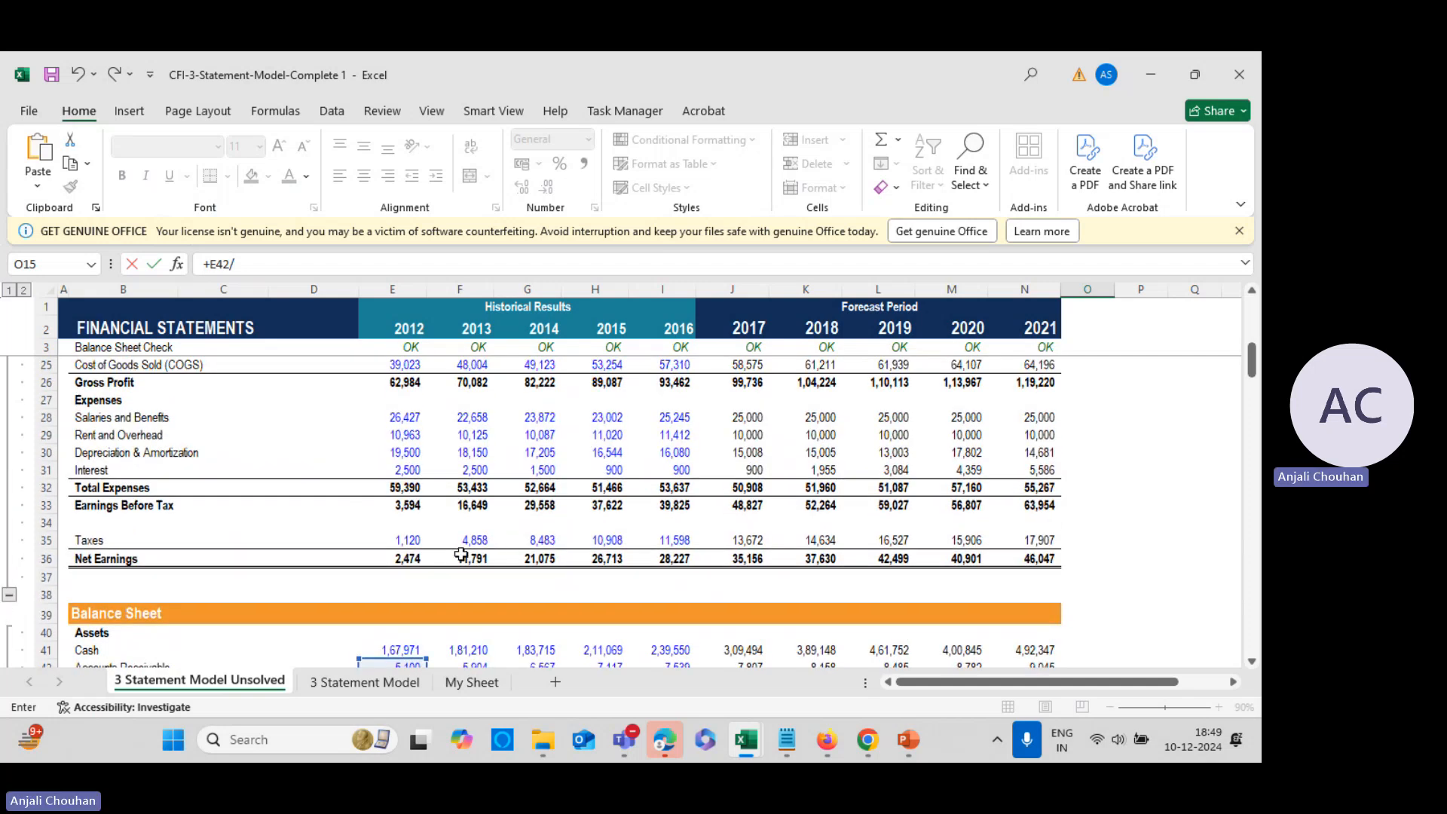
{"action": "scroll", "coordinate": [500, 521], "scroll_direction": "up", "scroll_amount": 1}
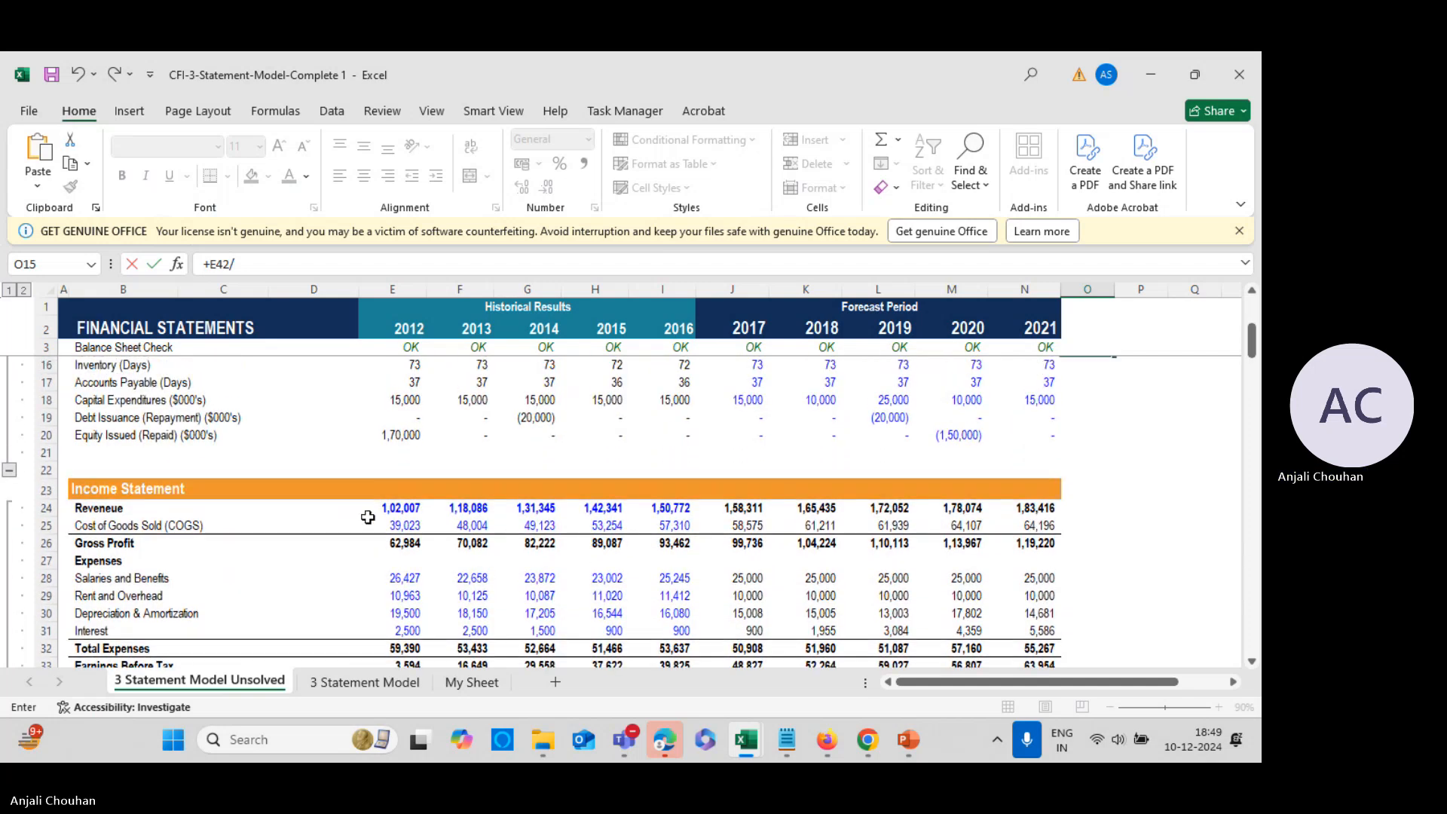
{"action": "left_click", "coordinate": [407, 504]}
{"action": "type", "text": "*"}
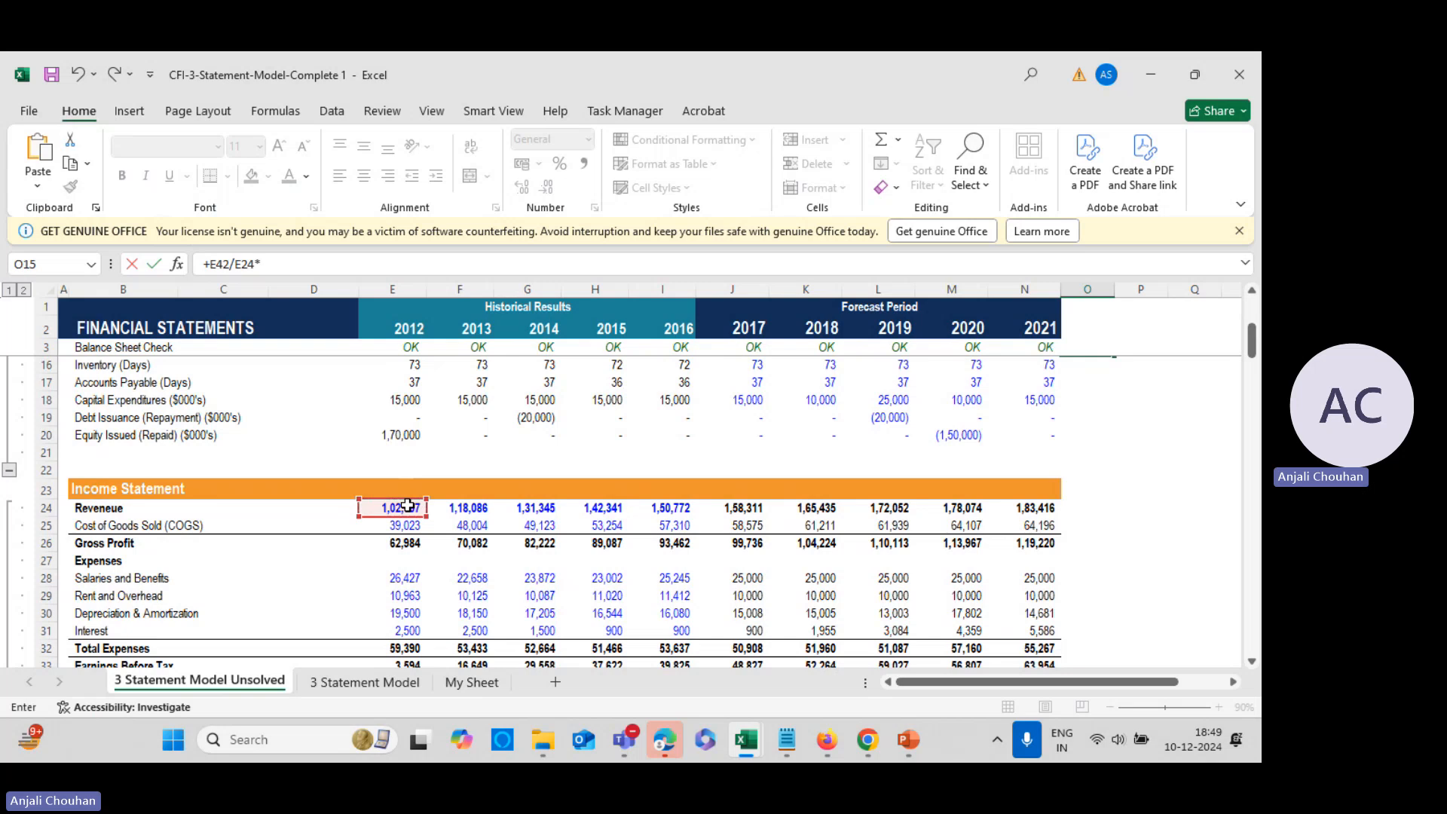
{"action": "key", "text": "Return"}
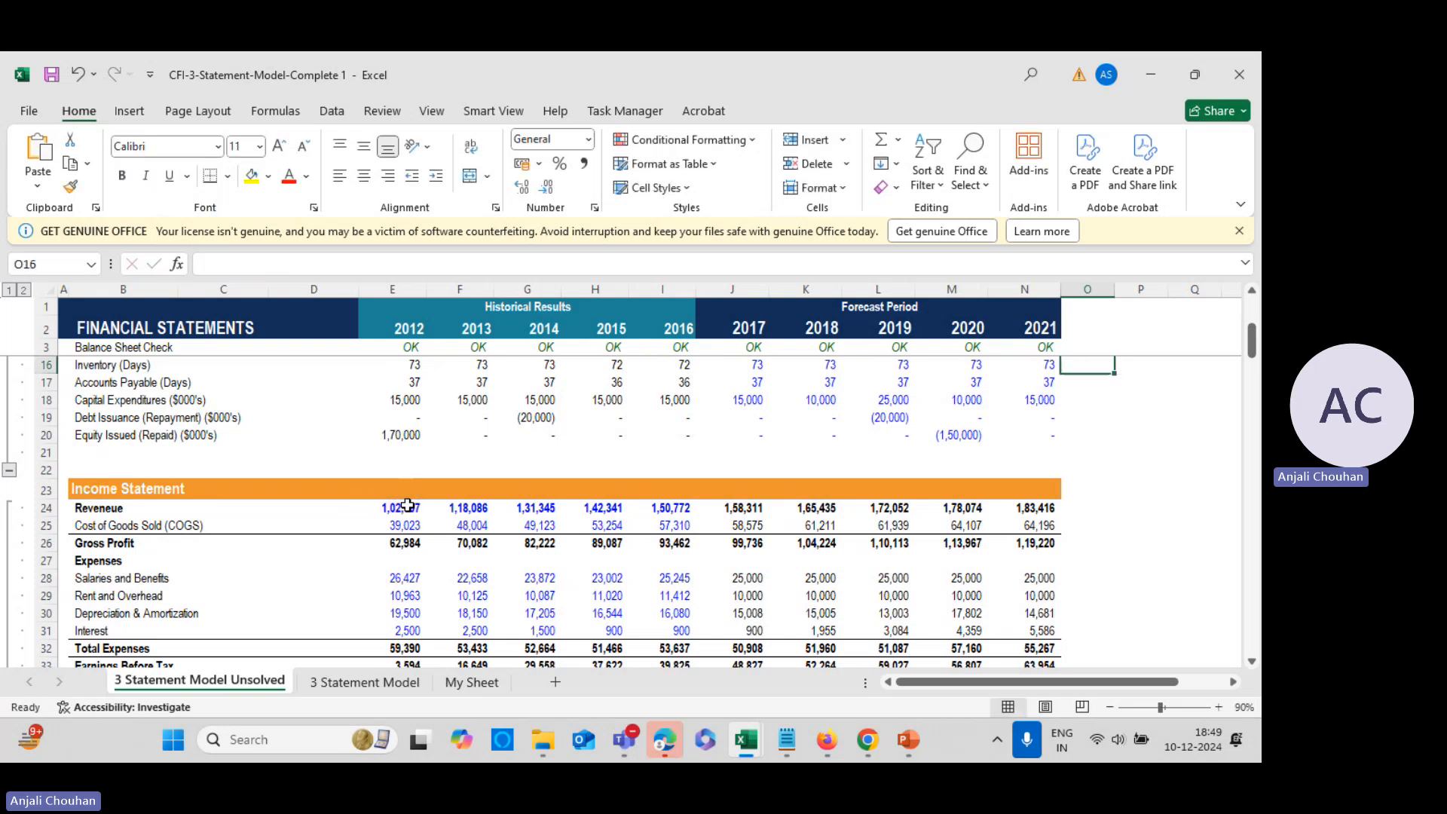
Compare the check formula in O15 with the original 2012 Accounts Receivable (Days) formula in E15
{"action": "scroll", "coordinate": [1126, 488], "scroll_direction": "up", "scroll_amount": 2}
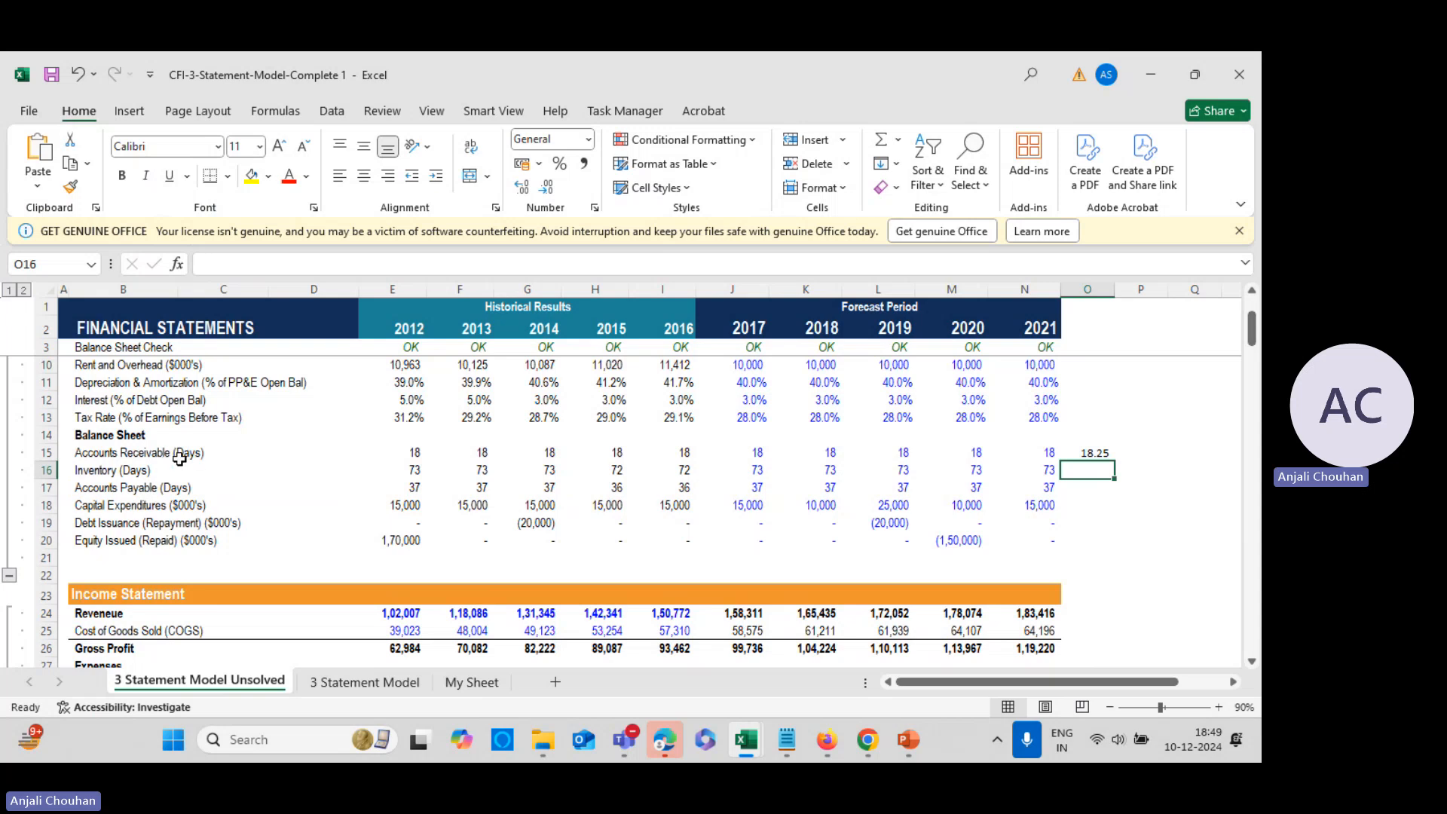
{"action": "left_click", "coordinate": [1100, 450]}
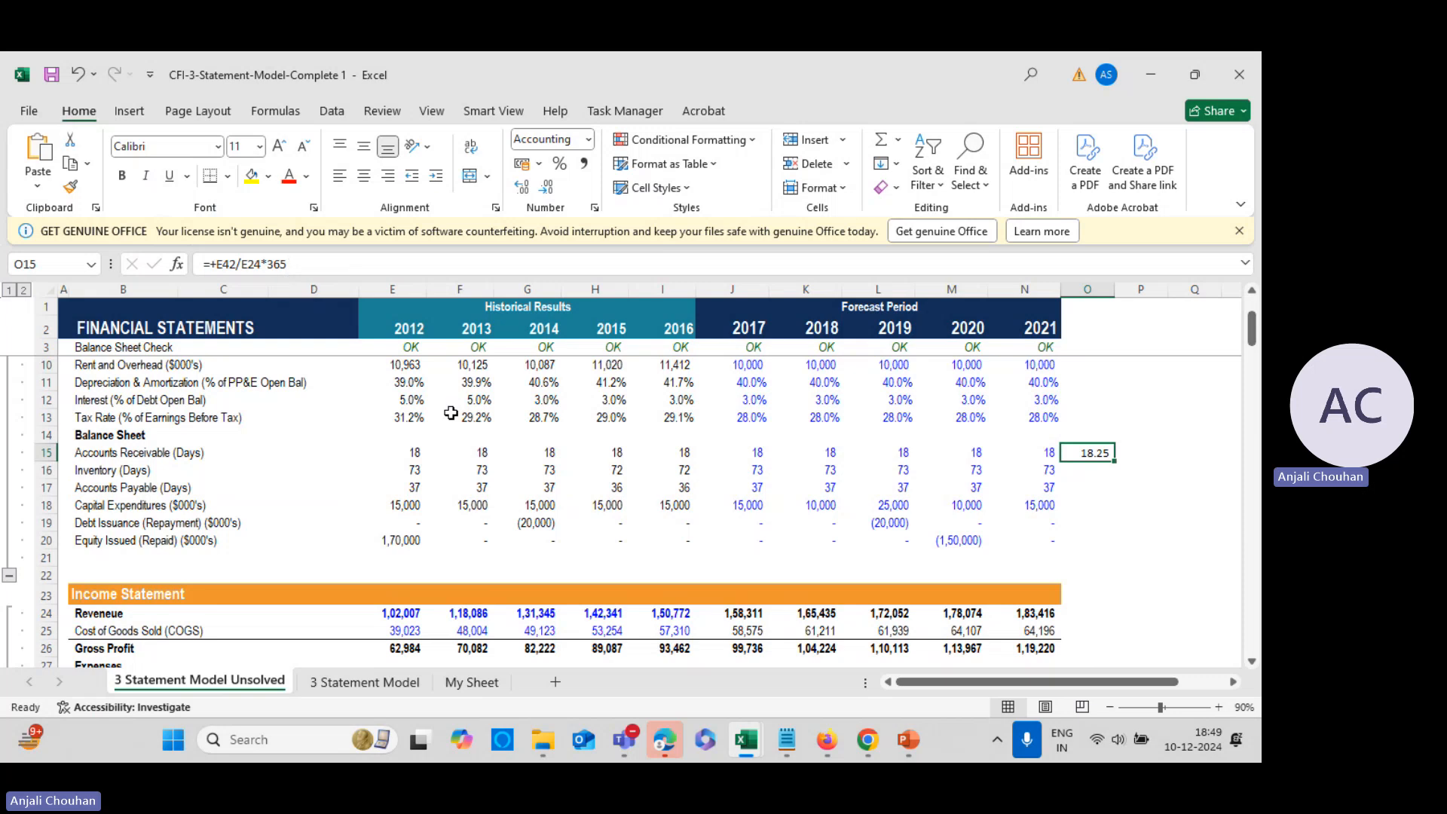
{"action": "left_click", "coordinate": [401, 455]}
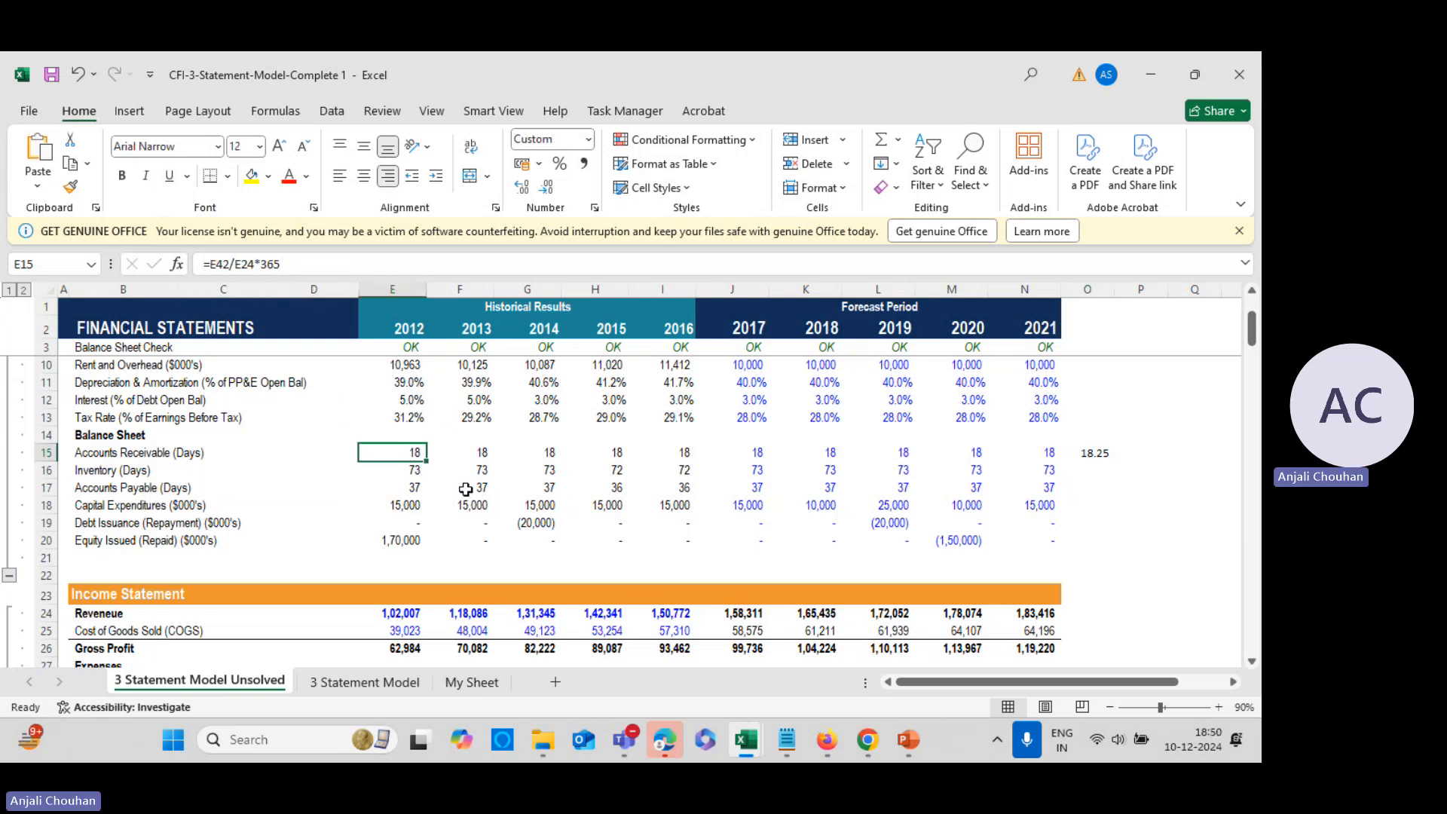
Switch to the EPM Cloud Planning Vision application in Firefox and open its Data area
{"action": "mouse_move", "coordinate": [827, 741]}
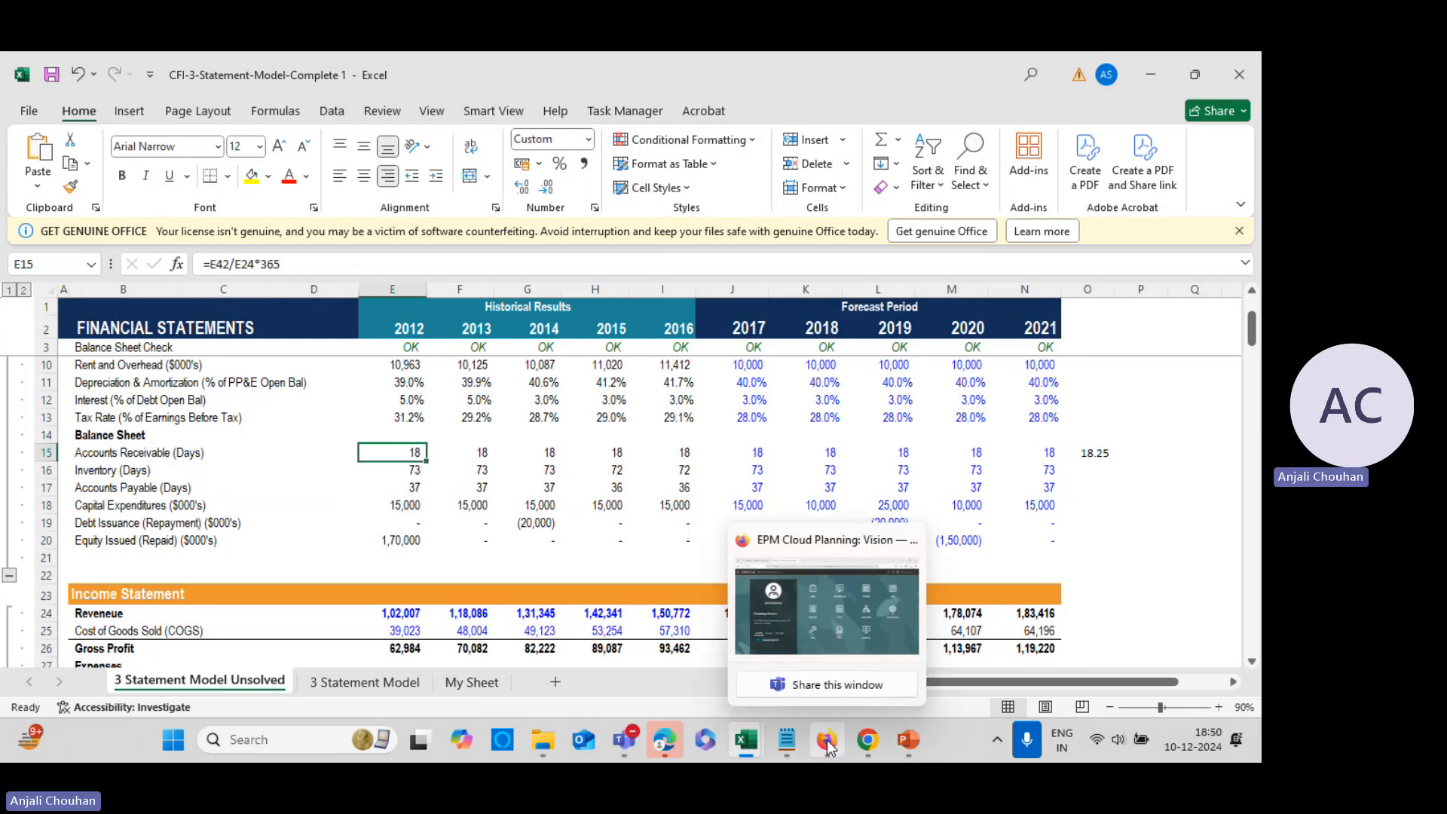
{"action": "left_click", "coordinate": [822, 646]}
{"action": "left_click", "coordinate": [1083, 278]}
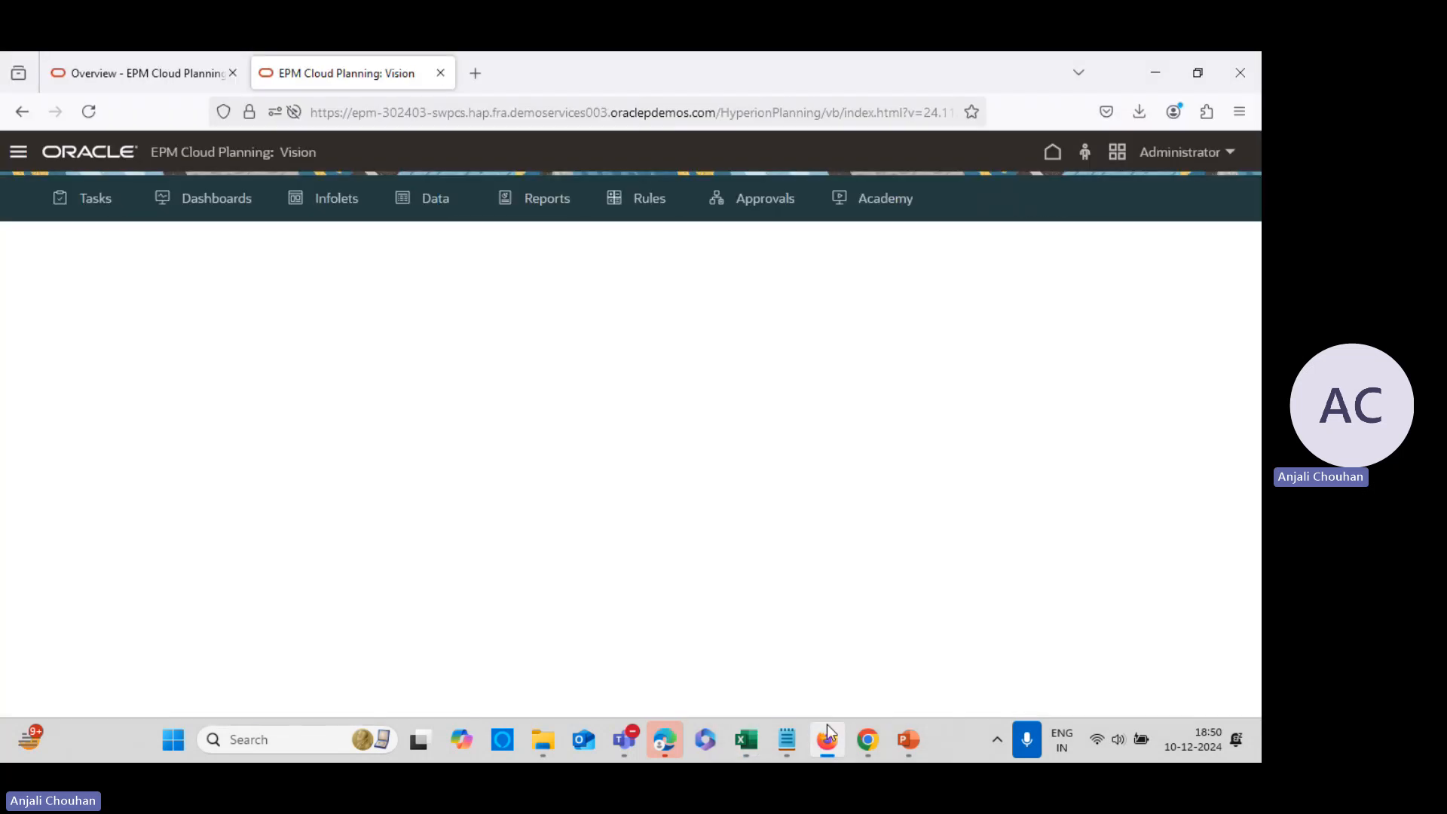
Switch to the SMARTVIEW_B workbook in Excel and start an ad hoc analysis on the Vision Plan1 cube, reusing the existing sheet contents
{"action": "mouse_move", "coordinate": [744, 753]}
{"action": "left_click", "coordinate": [735, 622]}
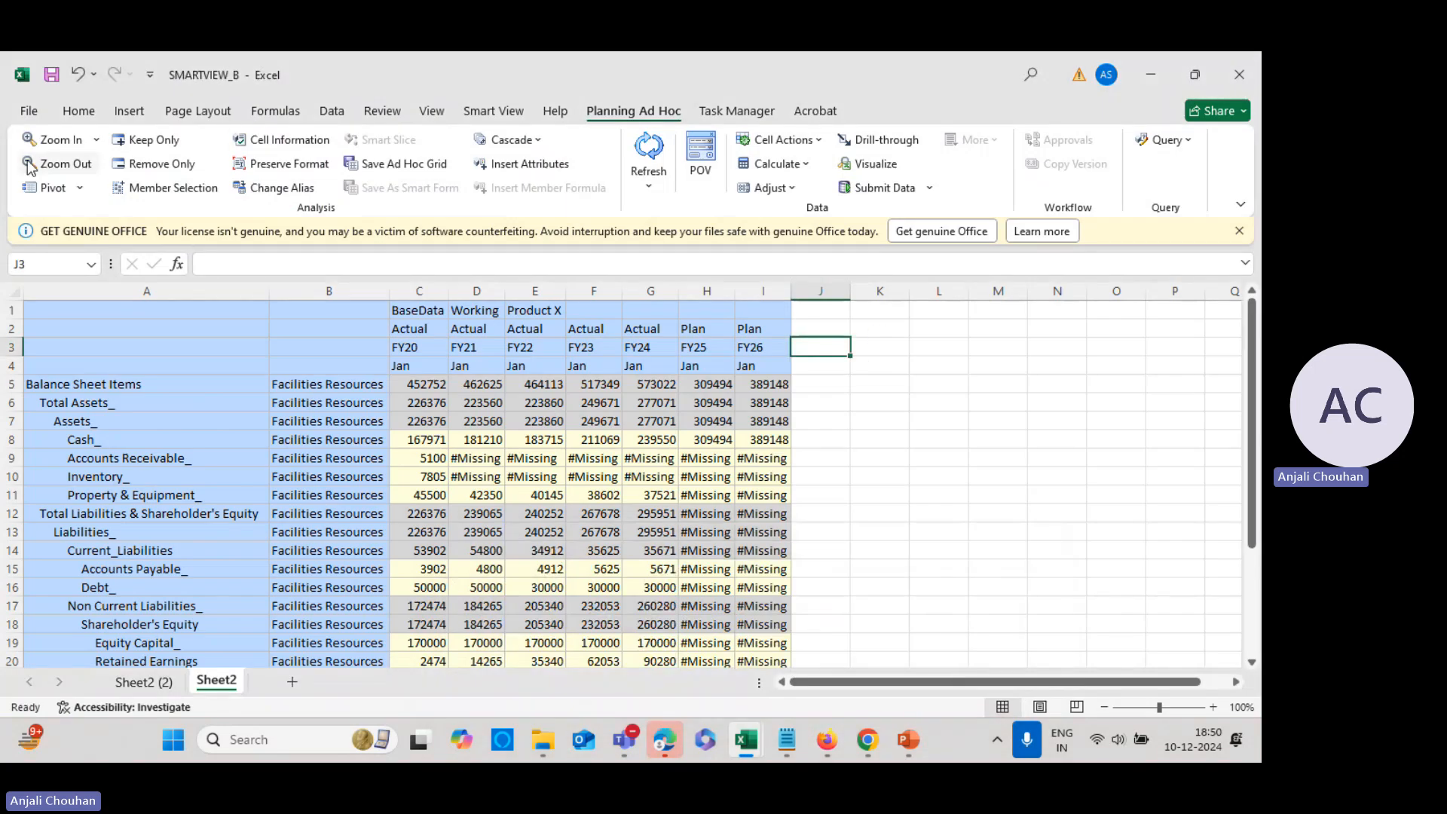
{"action": "left_click", "coordinate": [486, 113]}
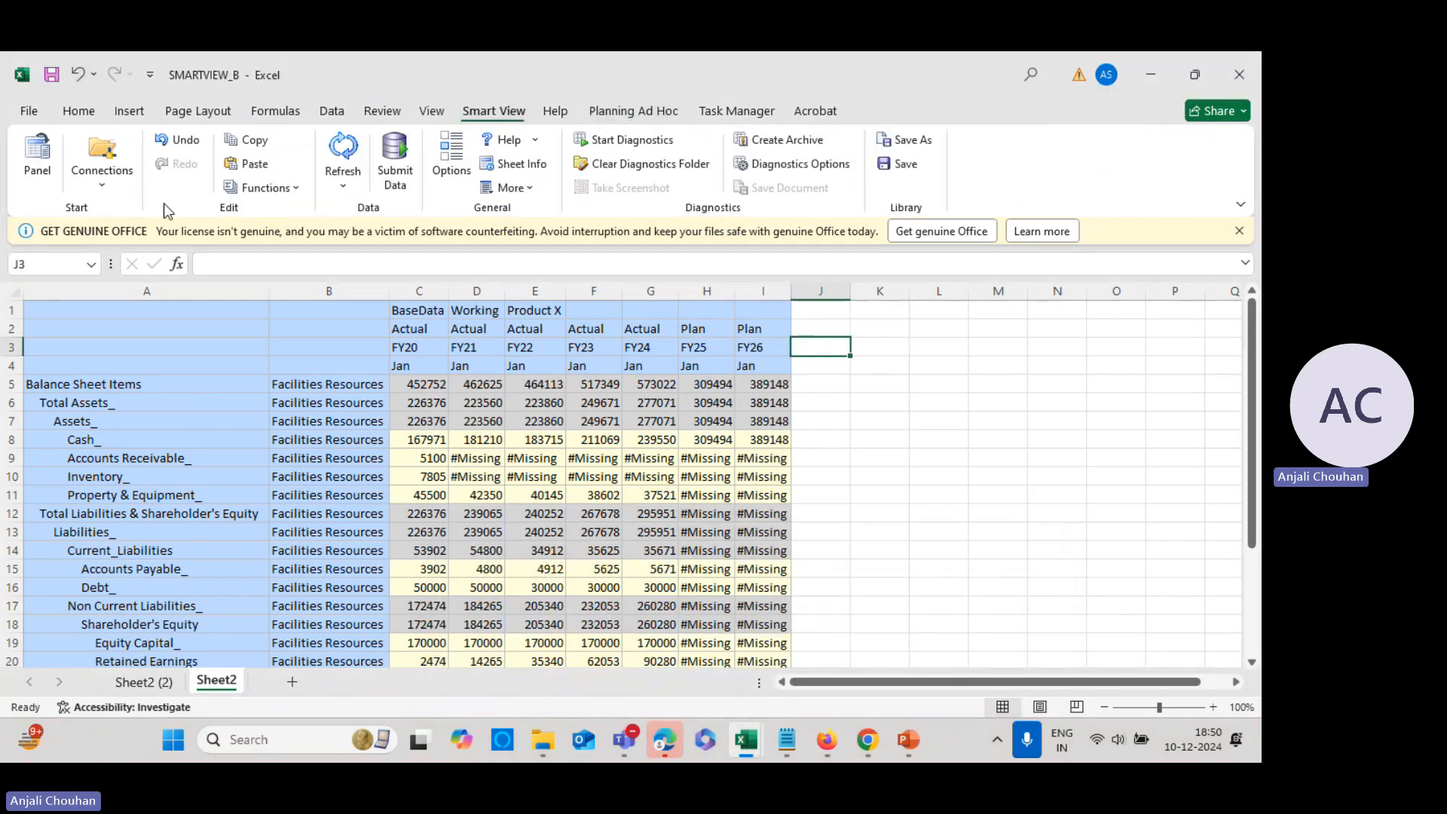
{"action": "left_click", "coordinate": [37, 154]}
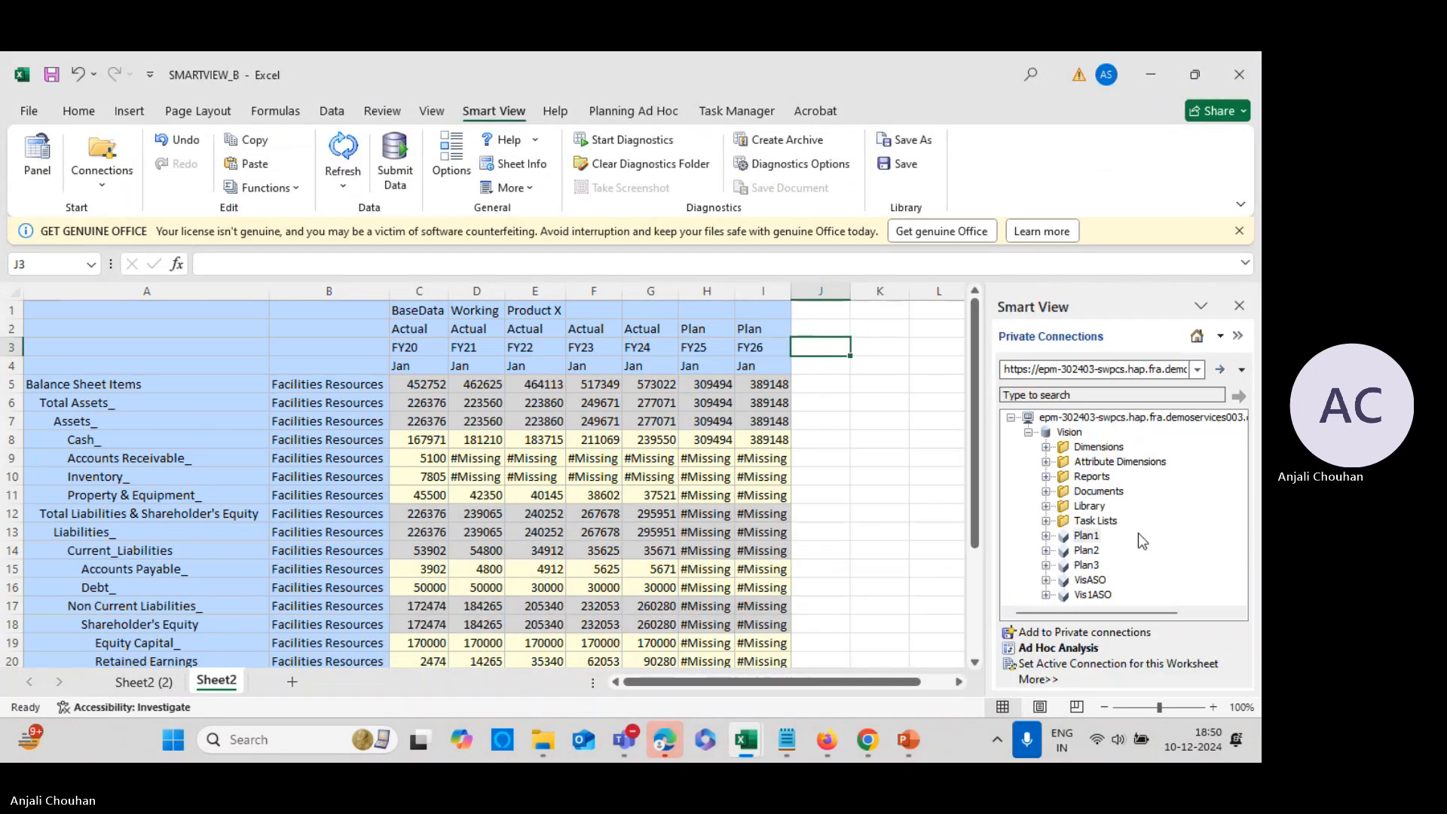
{"action": "left_click", "coordinate": [1086, 536]}
{"action": "left_click", "coordinate": [1066, 646]}
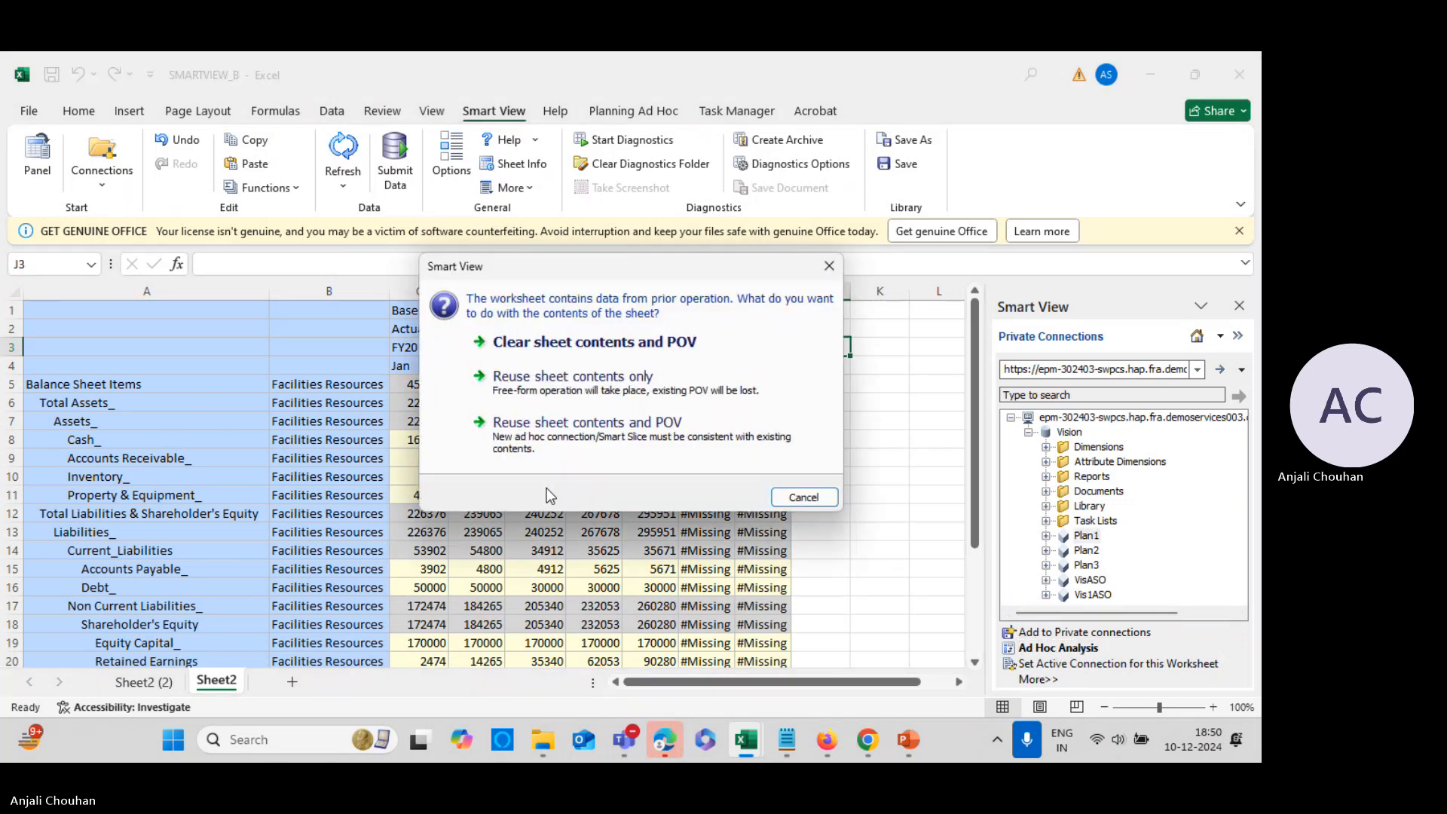
{"action": "left_click", "coordinate": [545, 482]}
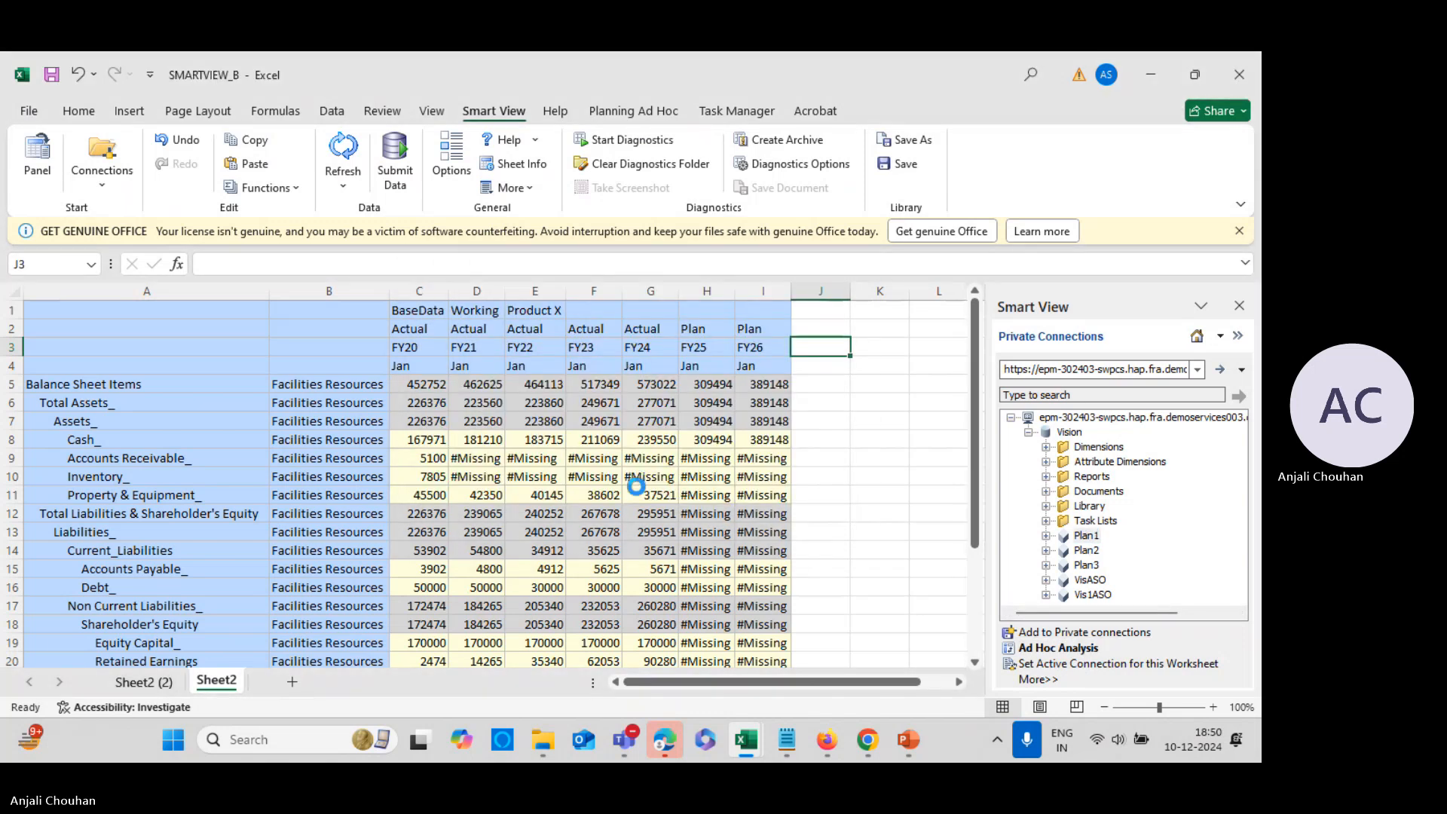
Examine the Balance Sheet Assumptions rows and inspect the FY20 Accounts Receivable (Days) value in the ad hoc grid
{"action": "scroll", "coordinate": [522, 585], "scroll_direction": "down", "scroll_amount": 2}
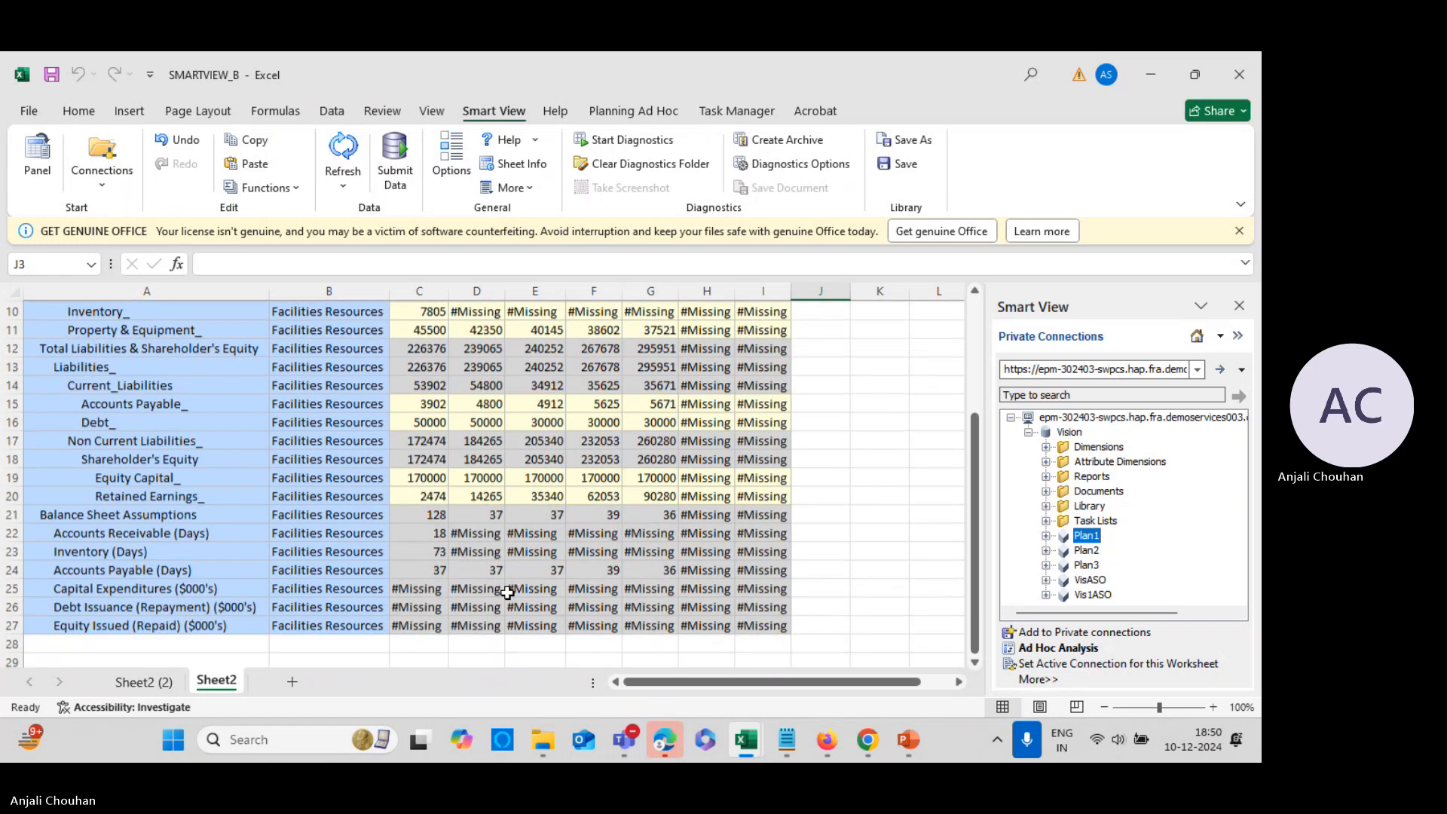
{"action": "scroll", "coordinate": [523, 584], "scroll_direction": "down", "scroll_amount": 1}
{"action": "left_click", "coordinate": [436, 538]}
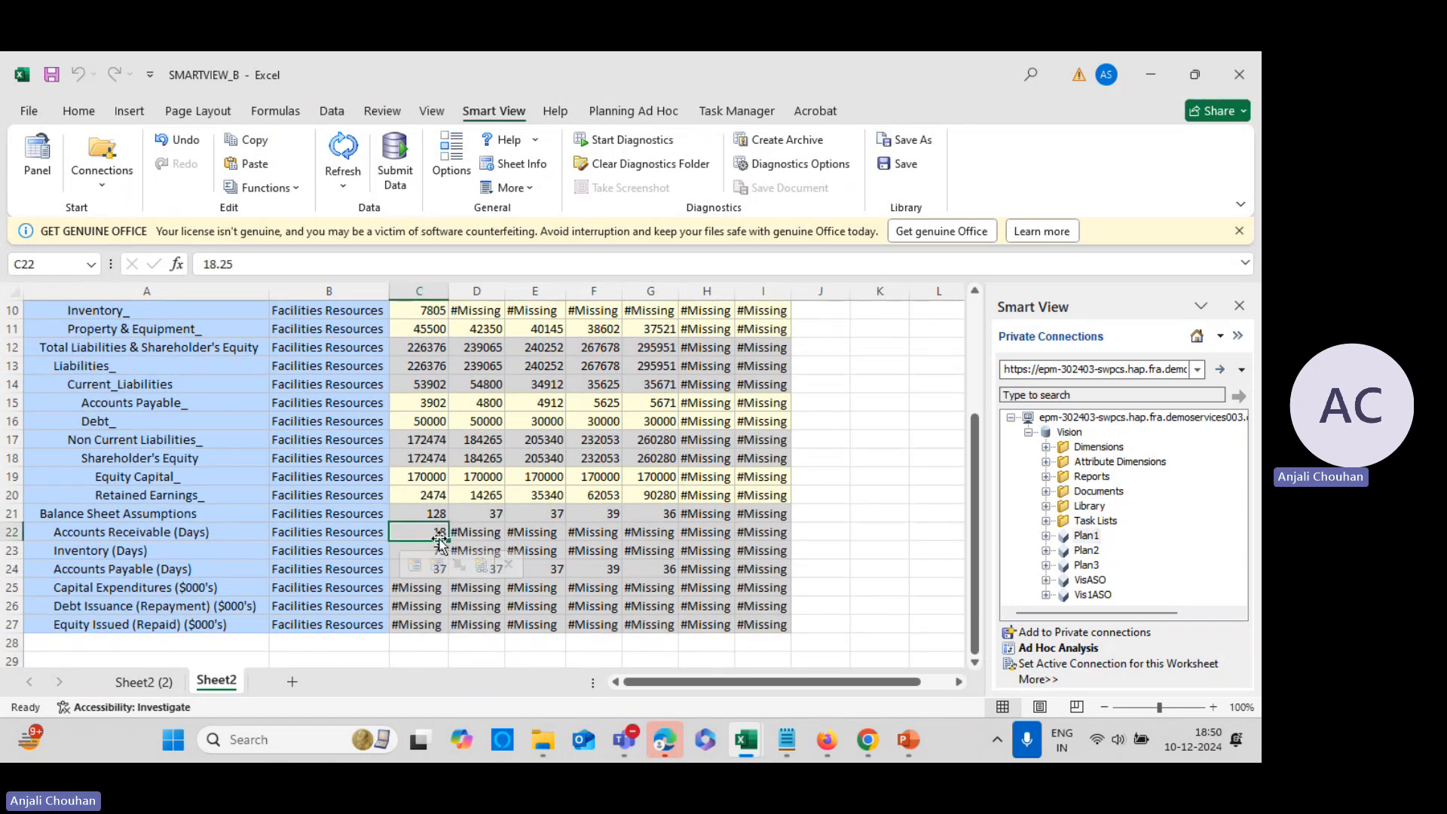
Return to EPM Cloud Planning in Firefox and open the Balance Sheet1 form from the Balance Sheet Test1 folder
{"action": "key", "text": "alt+Tab"}
{"action": "mouse_move", "coordinate": [791, 753]}
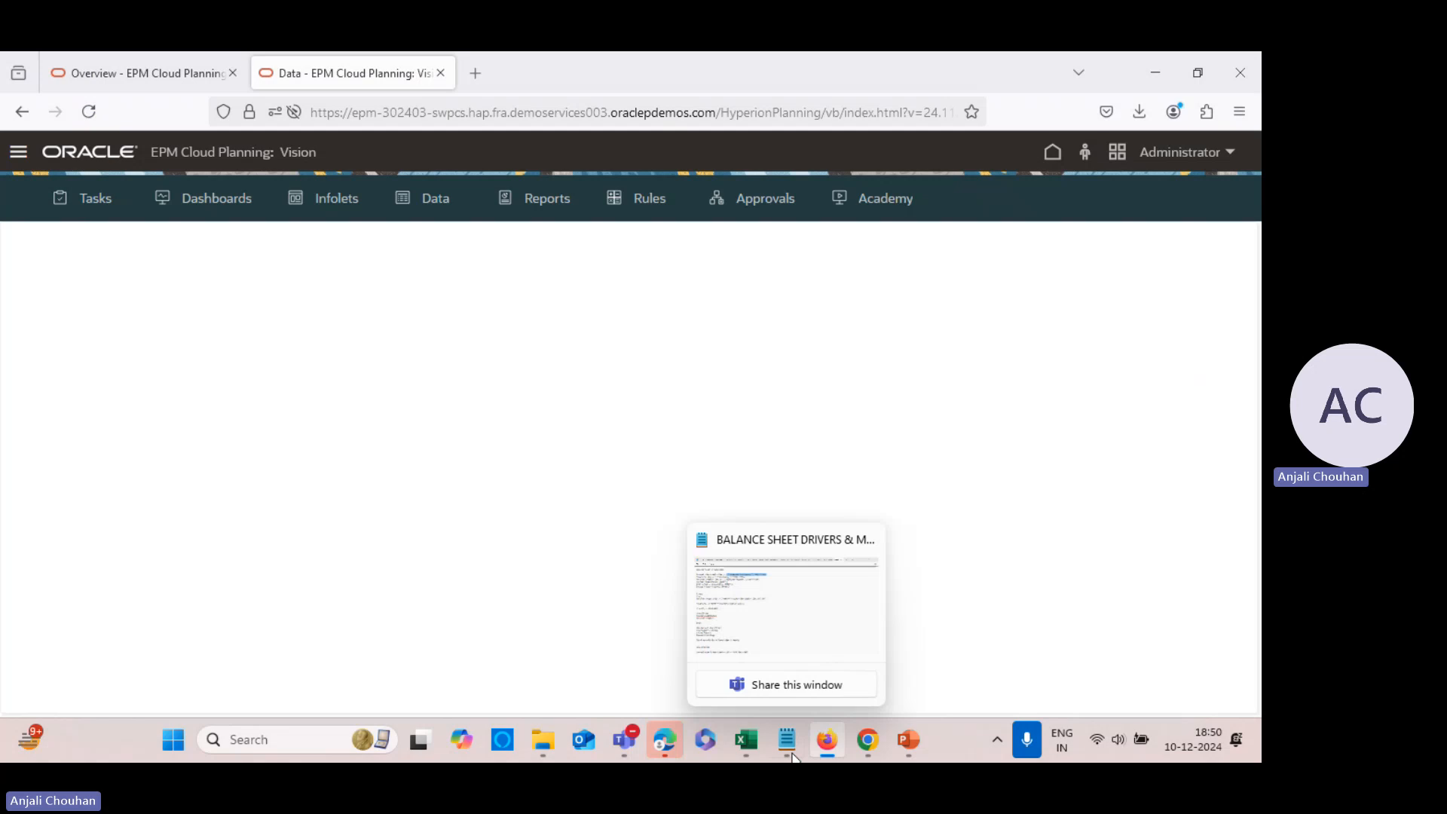
{"action": "left_click", "coordinate": [746, 740]}
{"action": "key", "text": "alt+Tab"}
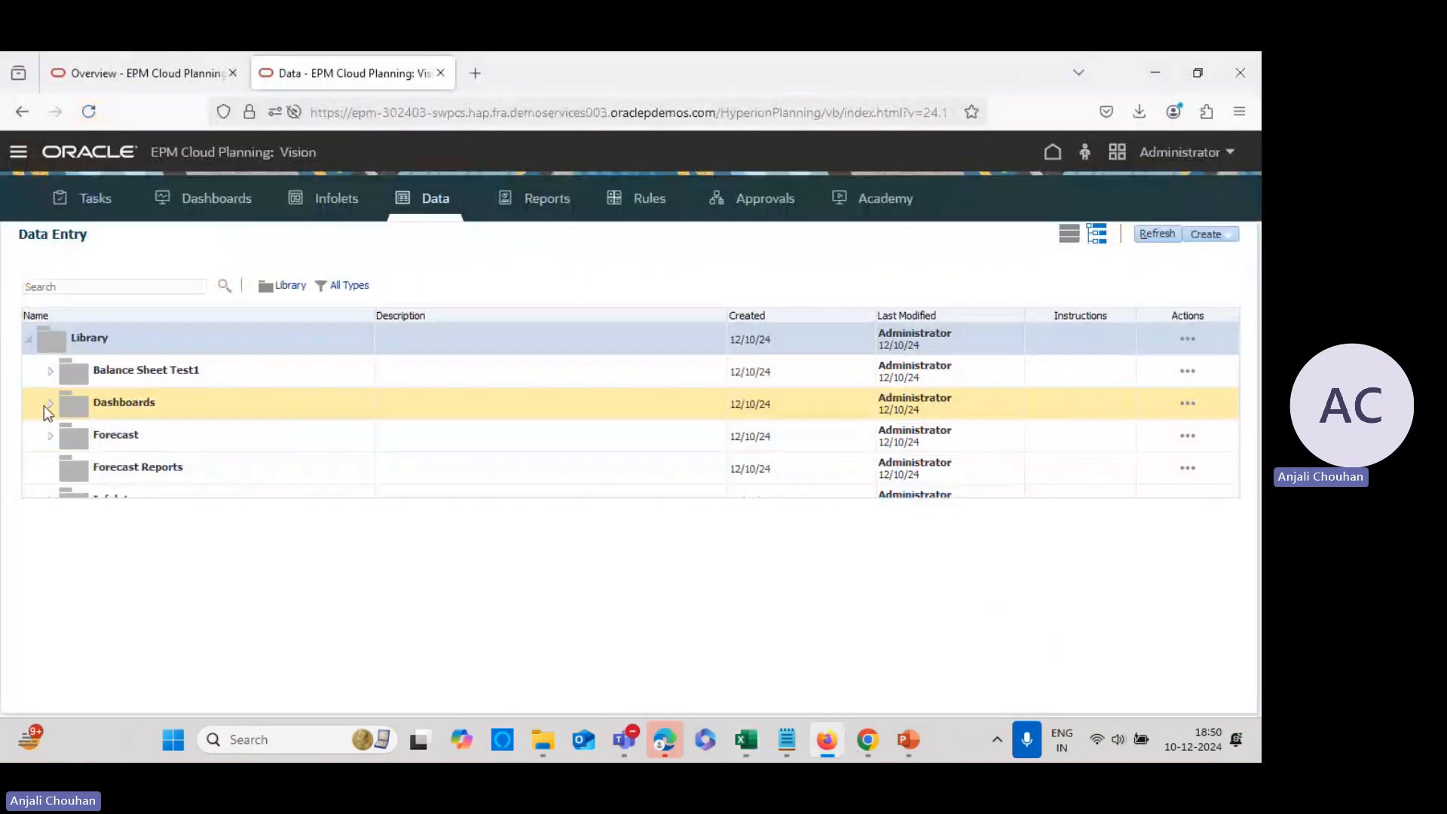
{"action": "left_click", "coordinate": [47, 372]}
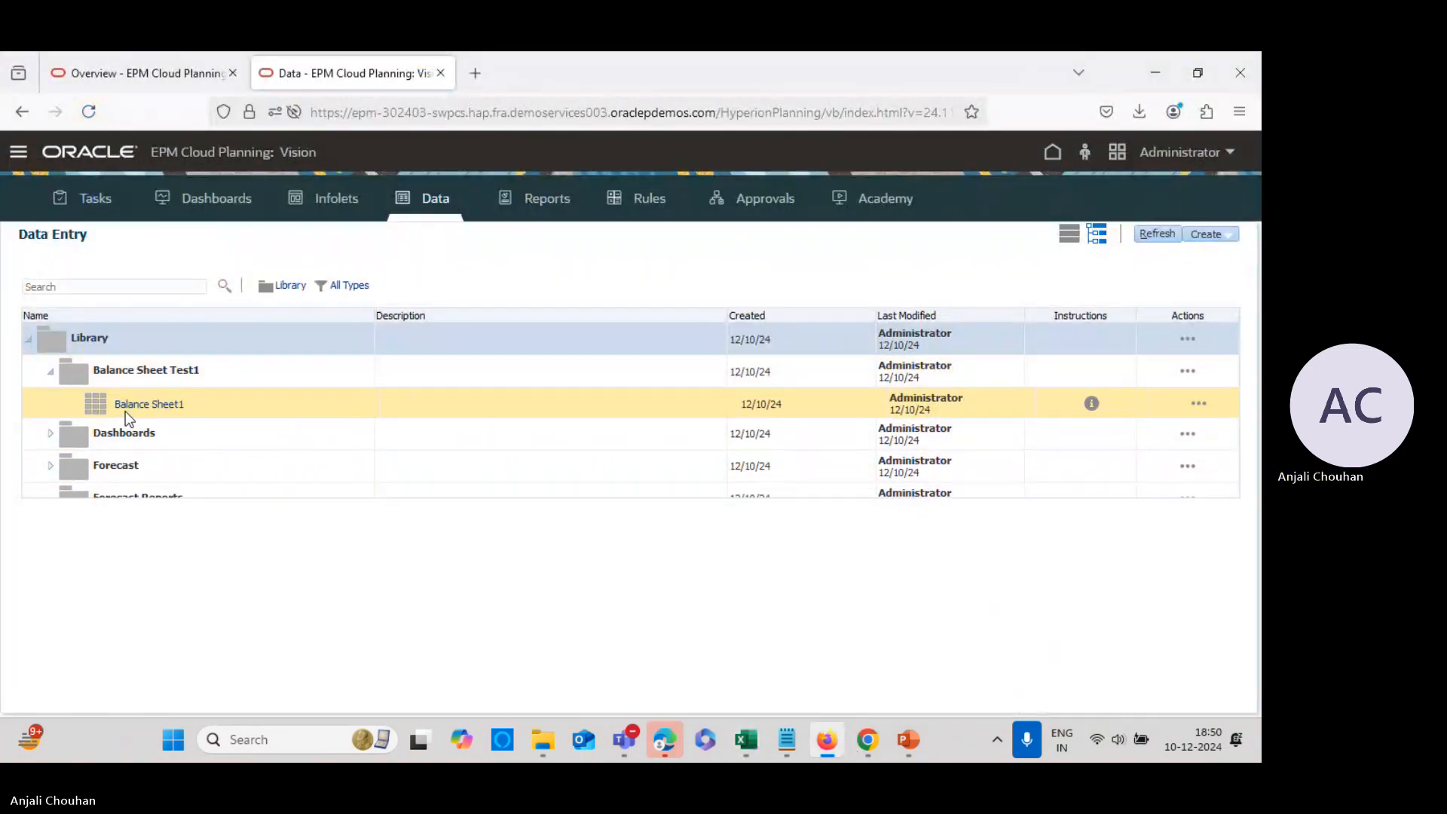
{"action": "left_click", "coordinate": [125, 406]}
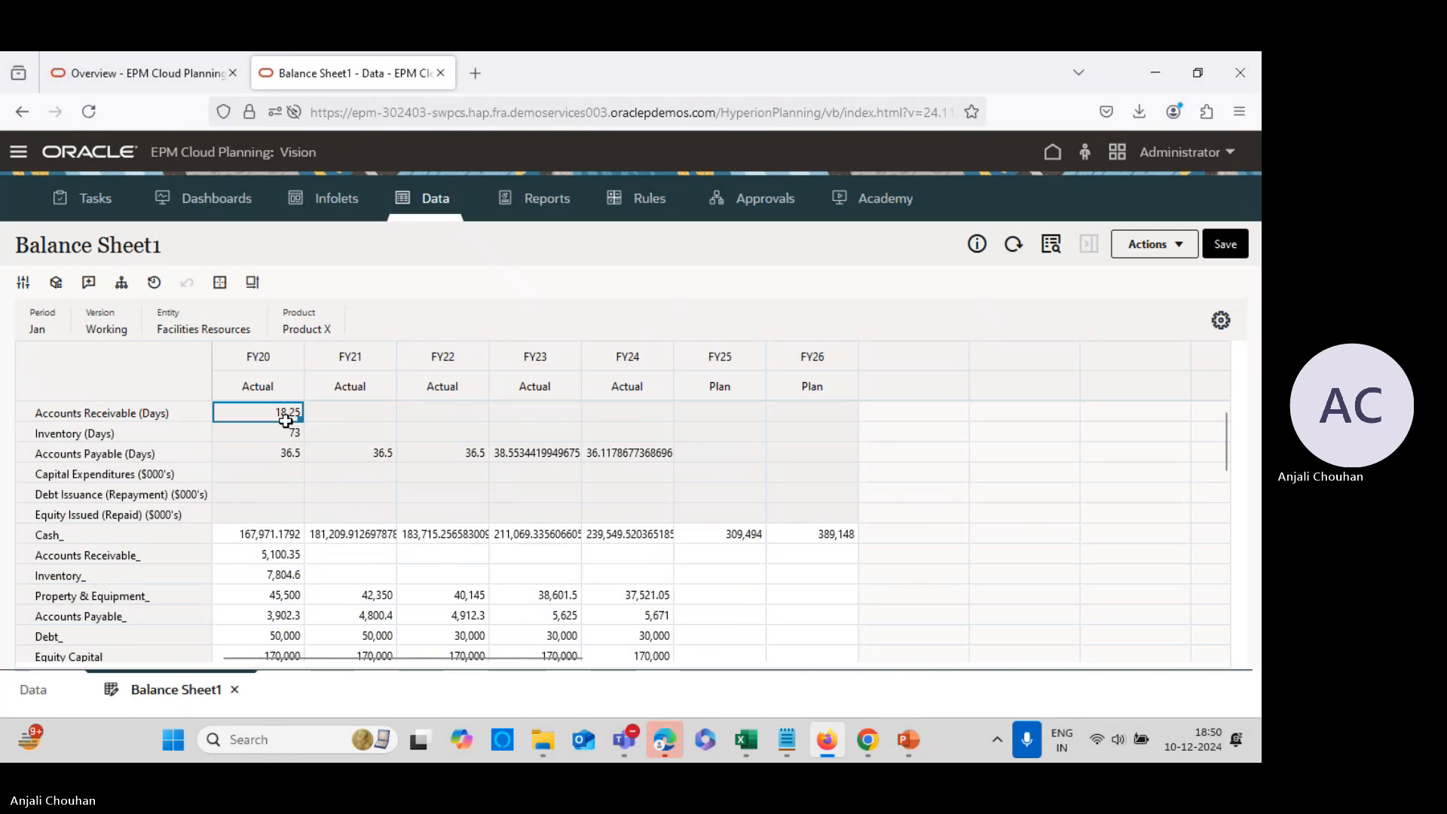
Check the FY21 Accounts Receivable cells in Balance Sheet1 and the FY21 Total Revenue in the SMARTVIEW_B workbook in Excel
{"action": "left_click", "coordinate": [327, 412]}
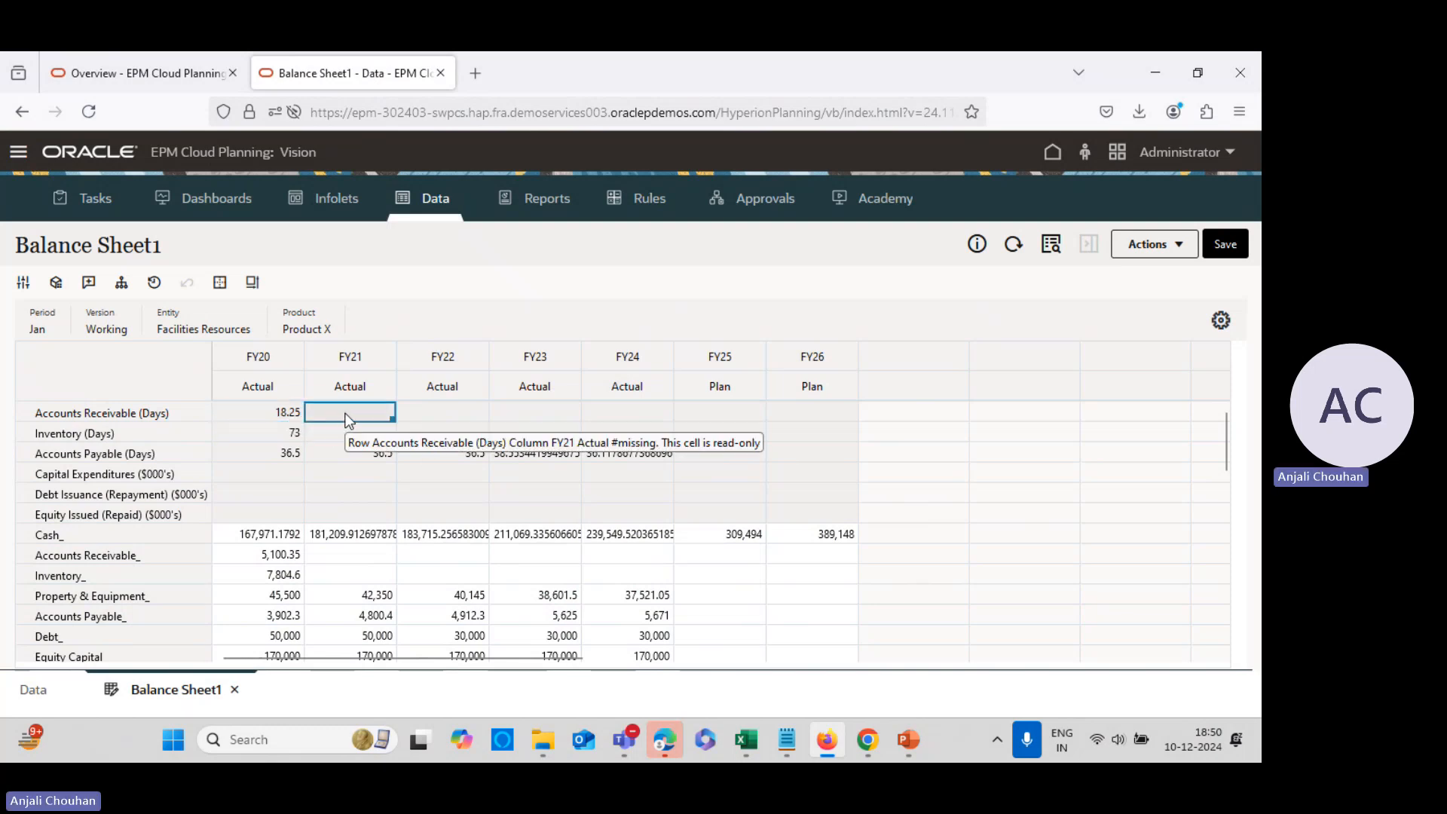
{"action": "left_click", "coordinate": [343, 555]}
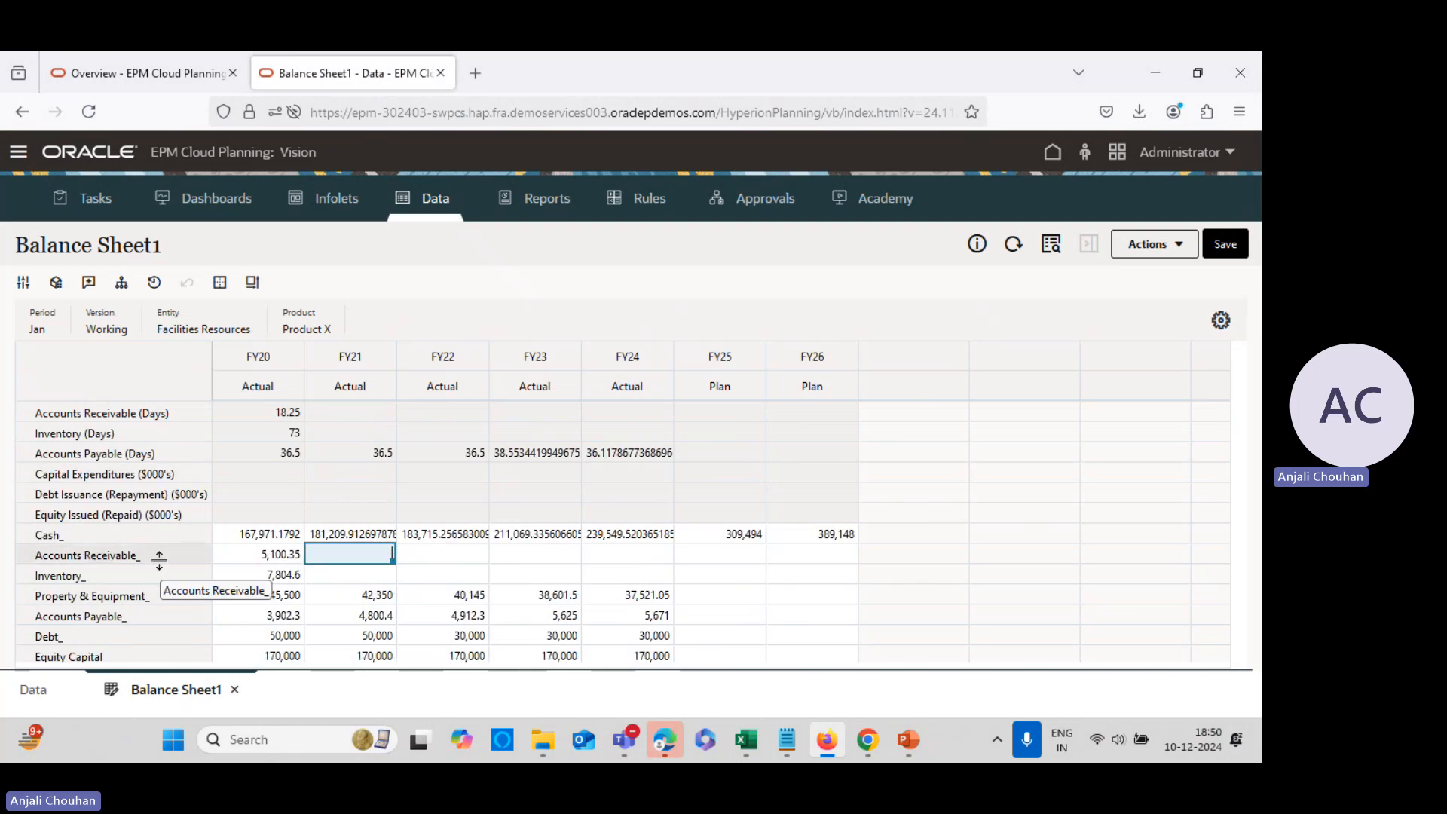
{"action": "mouse_move", "coordinate": [745, 742]}
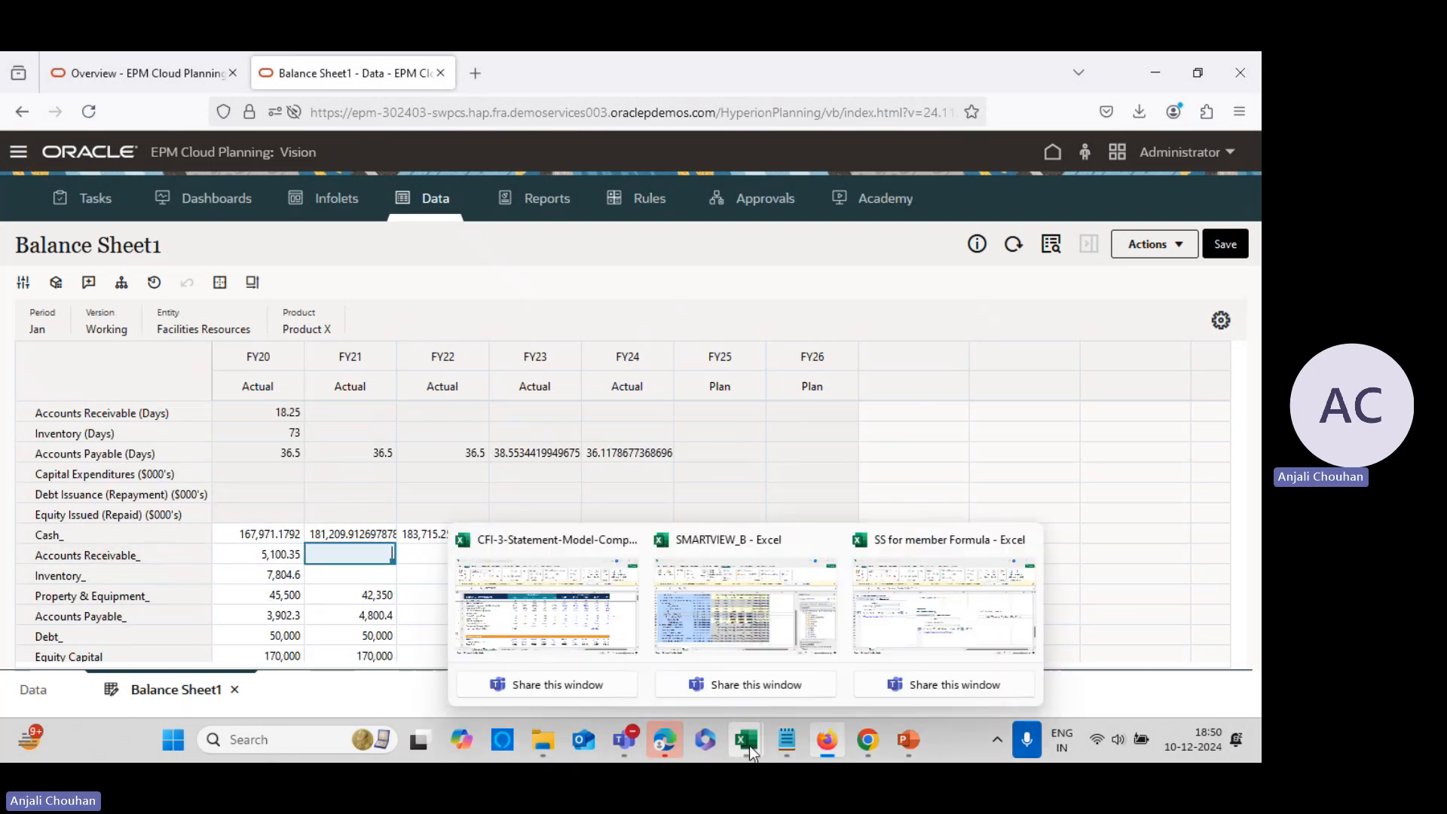
{"action": "left_click", "coordinate": [730, 658]}
{"action": "left_click", "coordinate": [143, 680]}
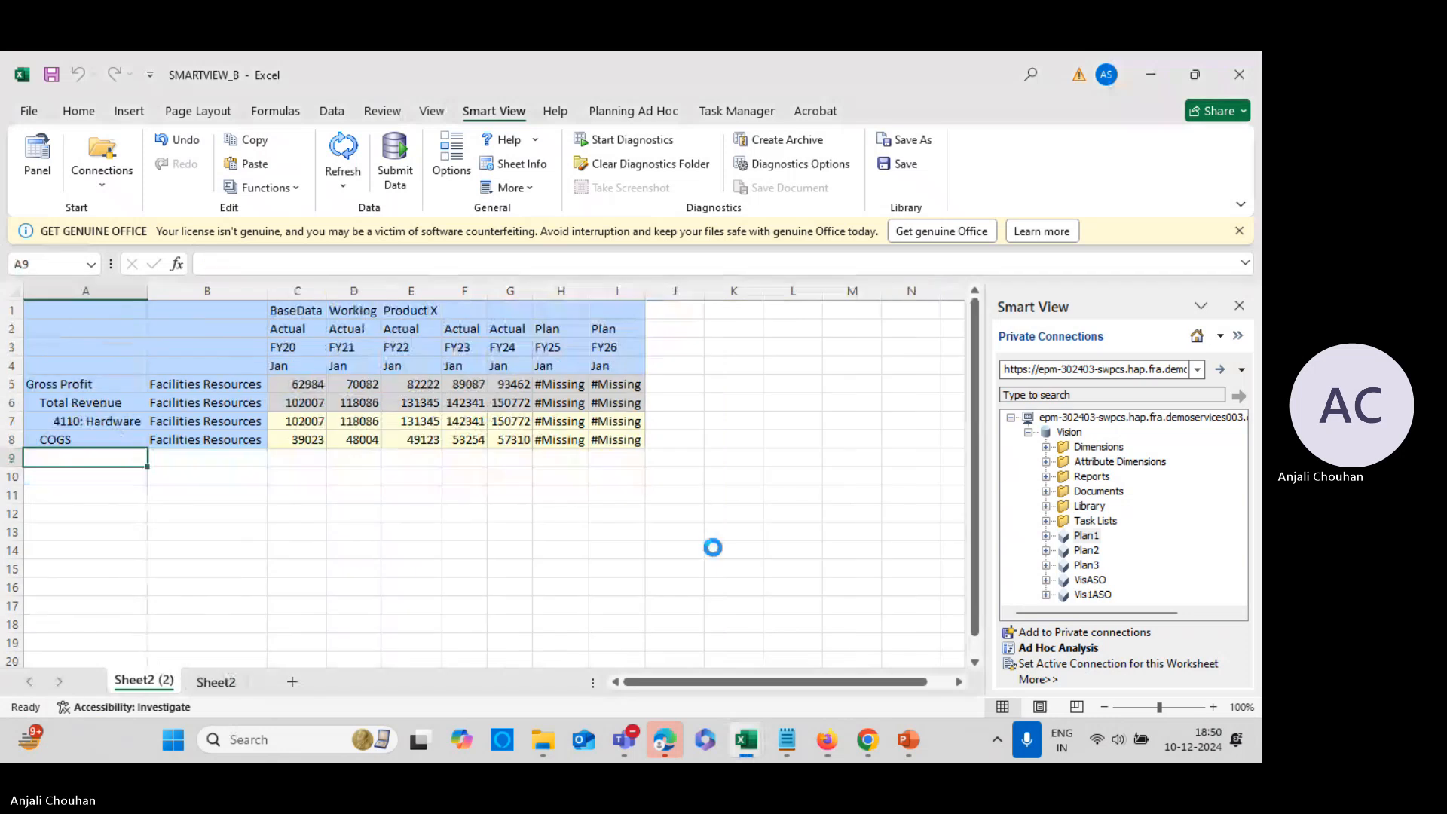
{"action": "left_click", "coordinate": [318, 408]}
{"action": "left_click", "coordinate": [348, 401]}
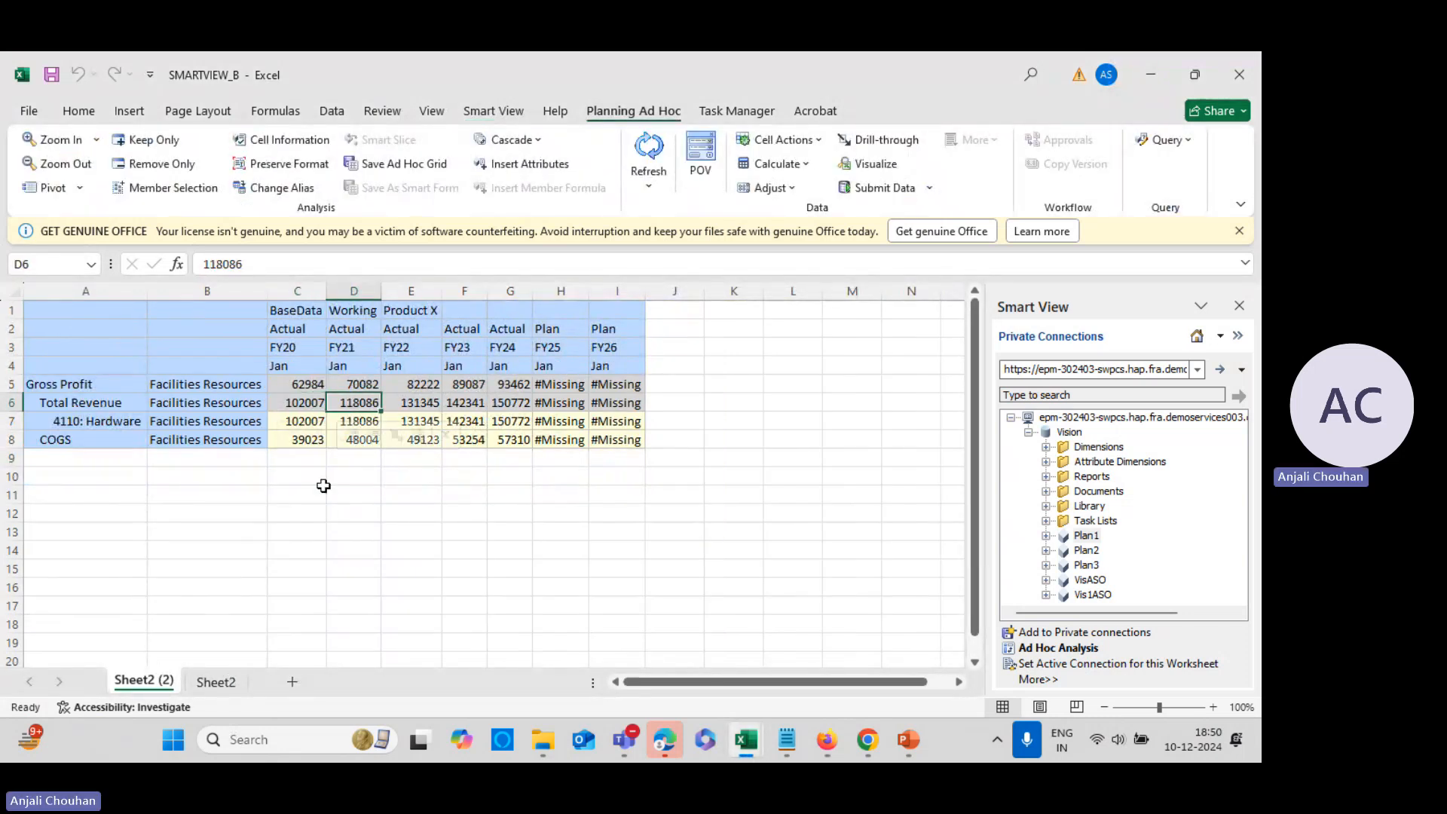
{"action": "key", "text": "alt+Tab"}
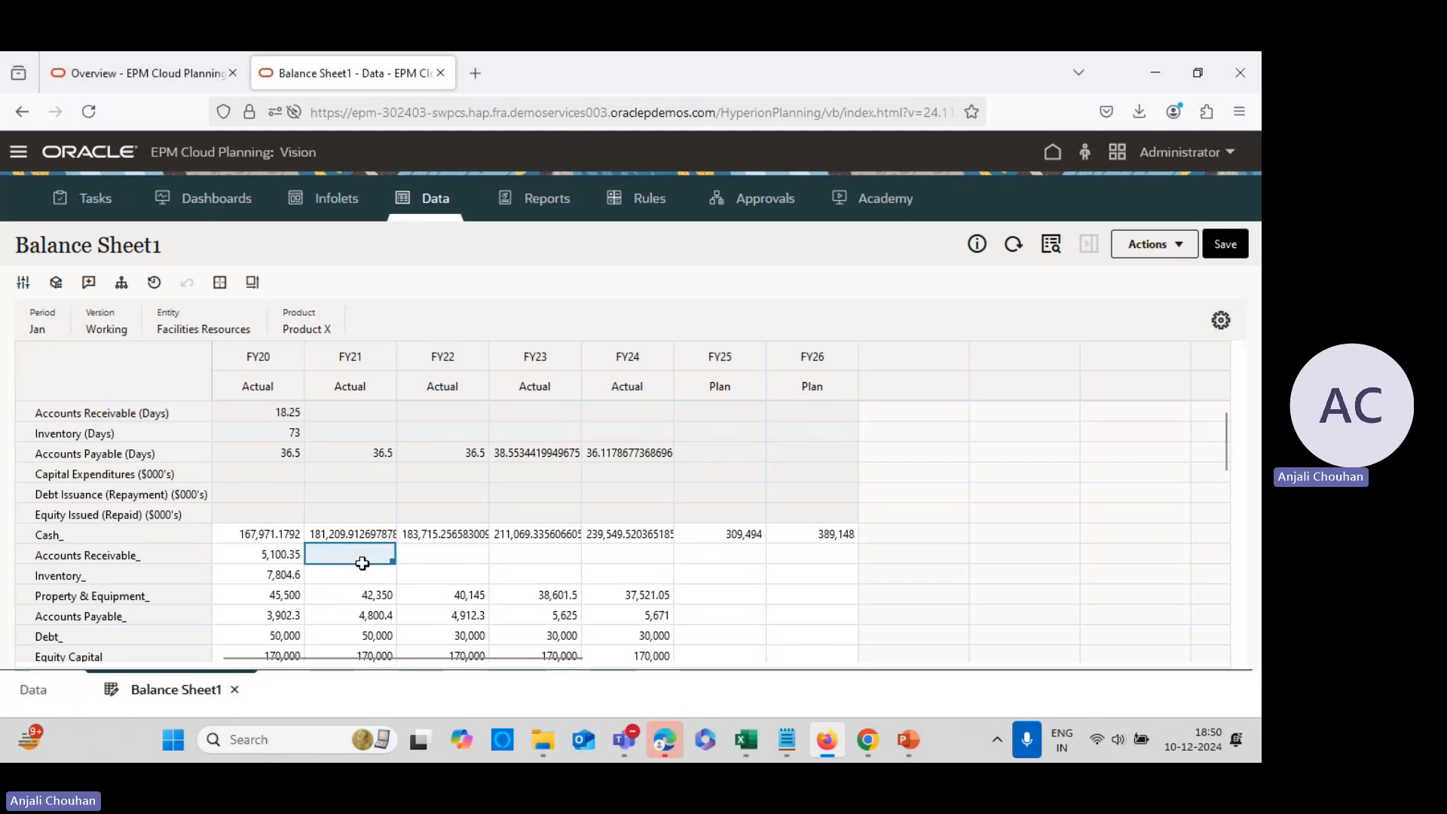
Copy the 2013 Accounts Receivable value 5904.3 from the CFI-3-Statement-Model workbook into FY21 Accounts Receivable_ in Balance Sheet1 and save the form
{"action": "mouse_move", "coordinate": [745, 737]}
{"action": "left_click", "coordinate": [503, 656]}
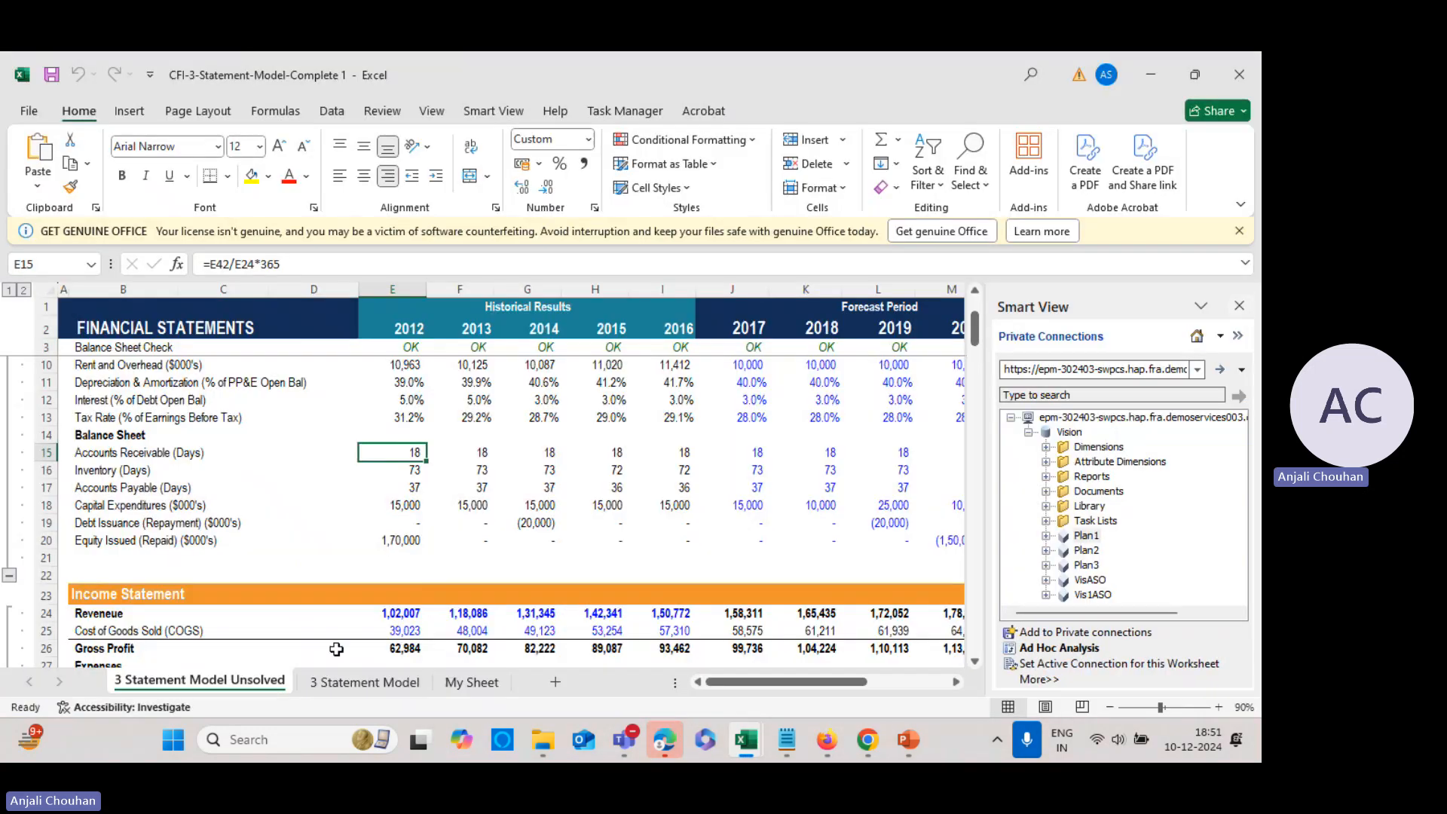
{"action": "scroll", "coordinate": [336, 649], "scroll_direction": "down", "scroll_amount": 7}
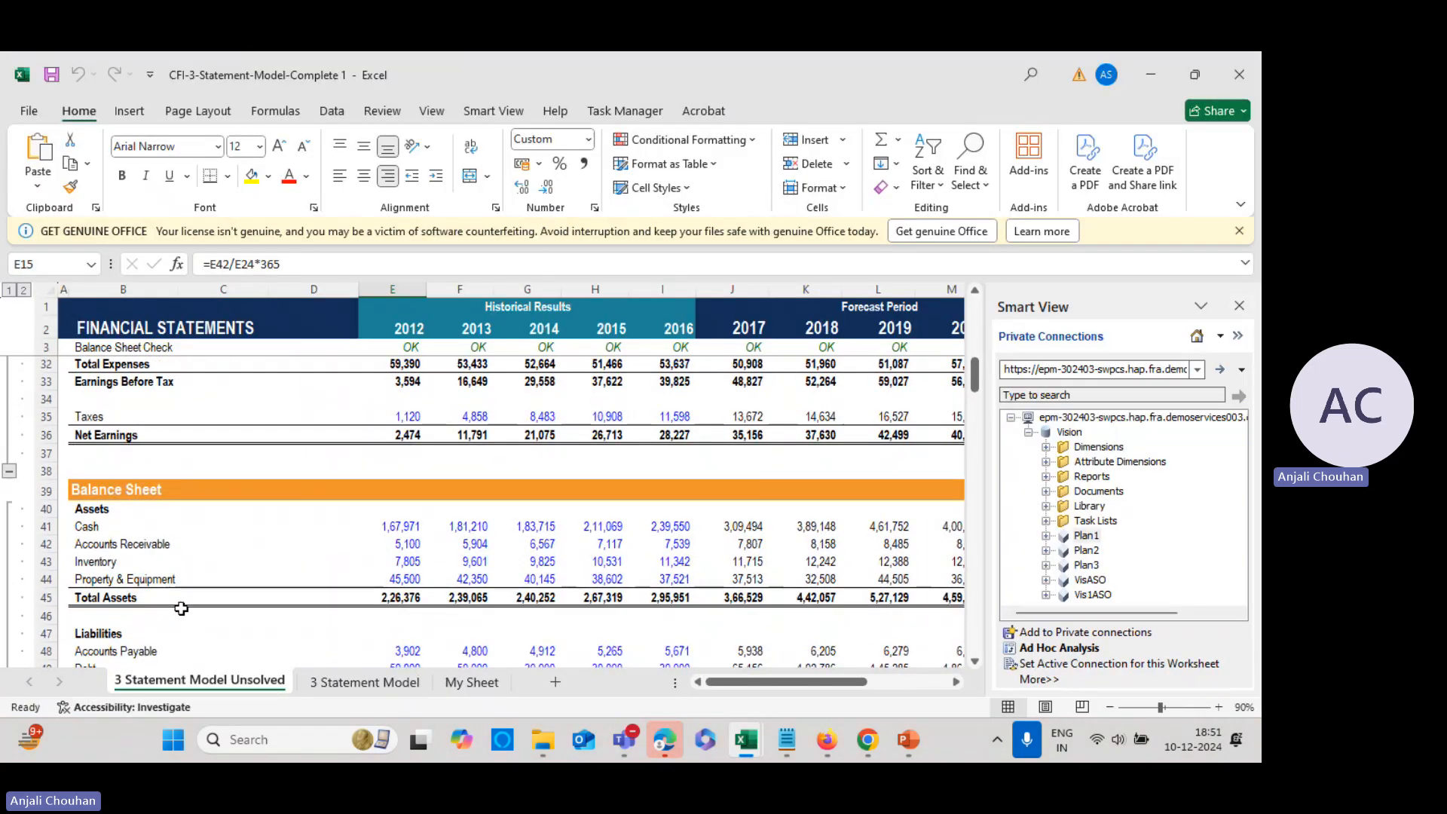
{"action": "scroll", "coordinate": [180, 608], "scroll_direction": "down", "scroll_amount": 3}
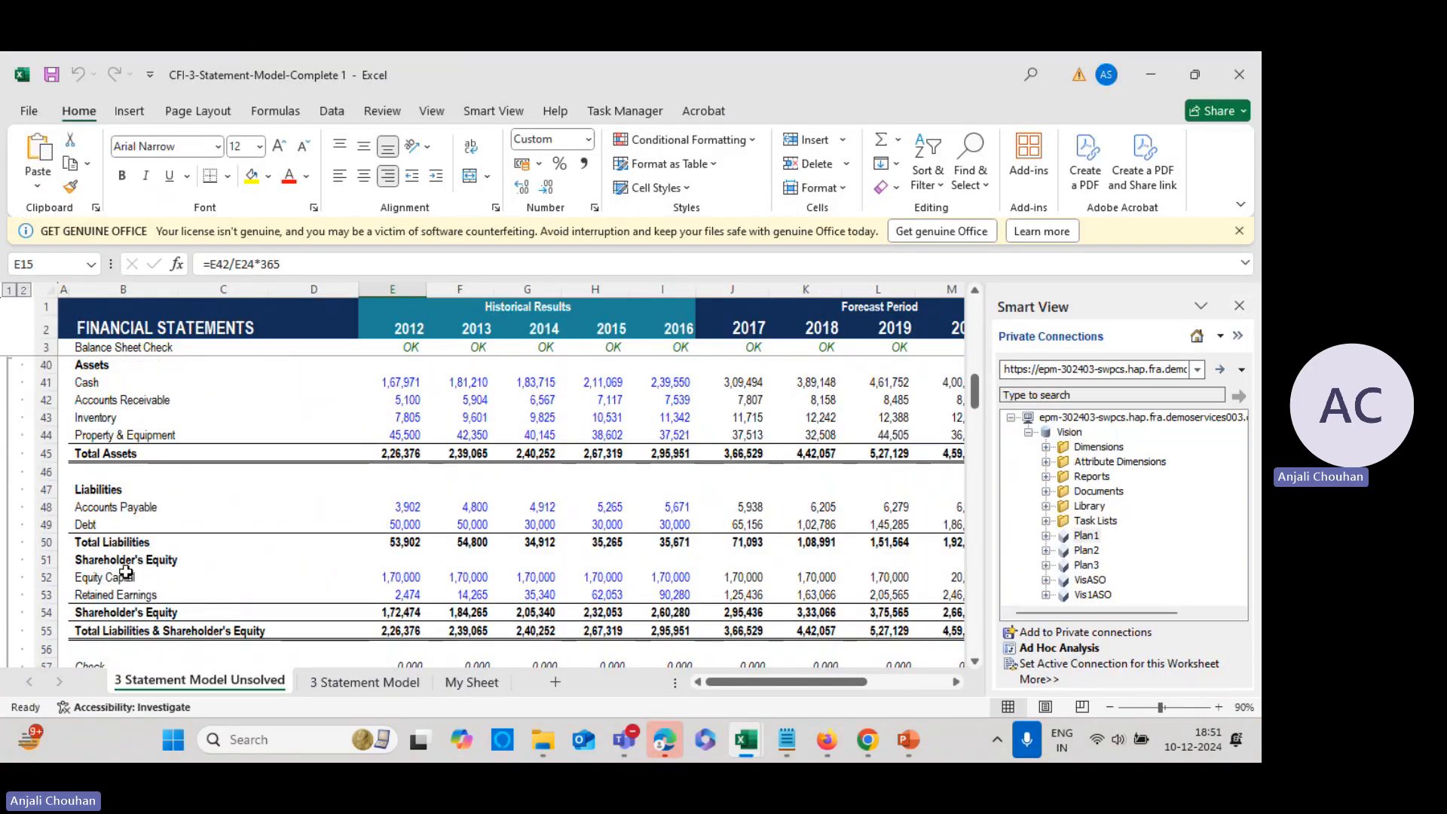
{"action": "left_click", "coordinate": [448, 399]}
{"action": "double_click", "coordinate": [208, 262]}
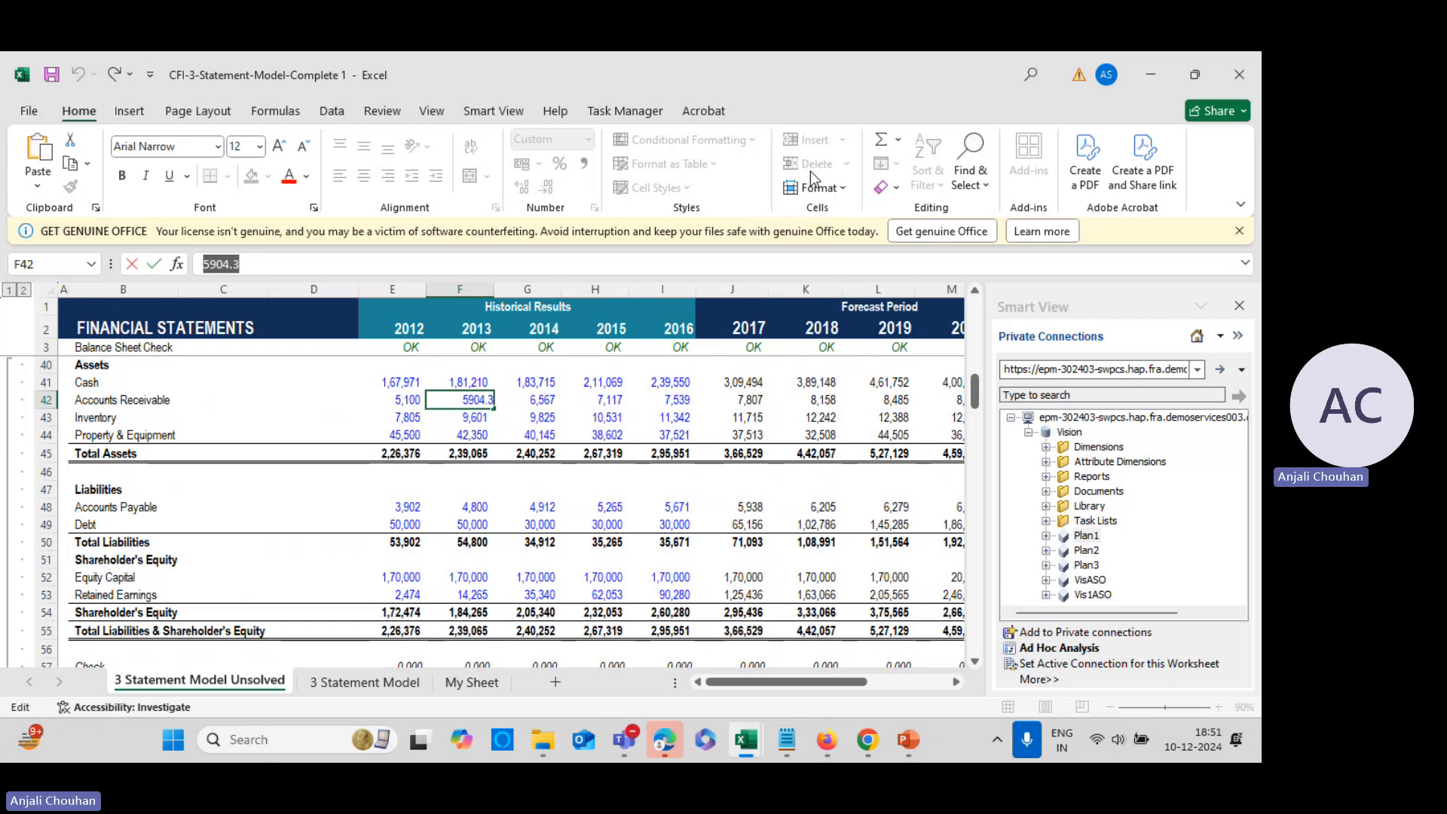
{"action": "key", "text": "alt+Tab"}
{"action": "type", "text": "5,904.3"}
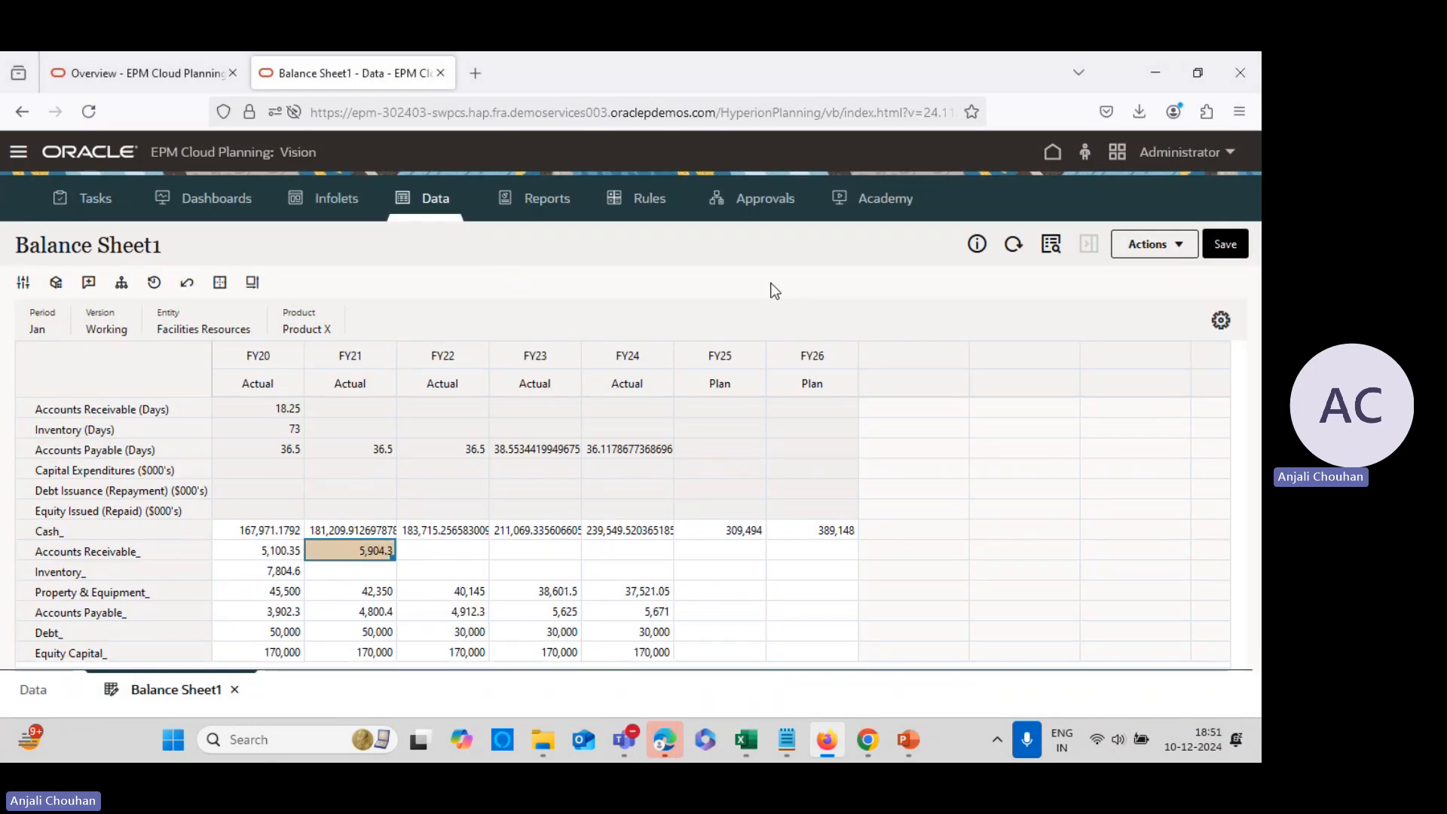
{"action": "left_click", "coordinate": [1228, 245]}
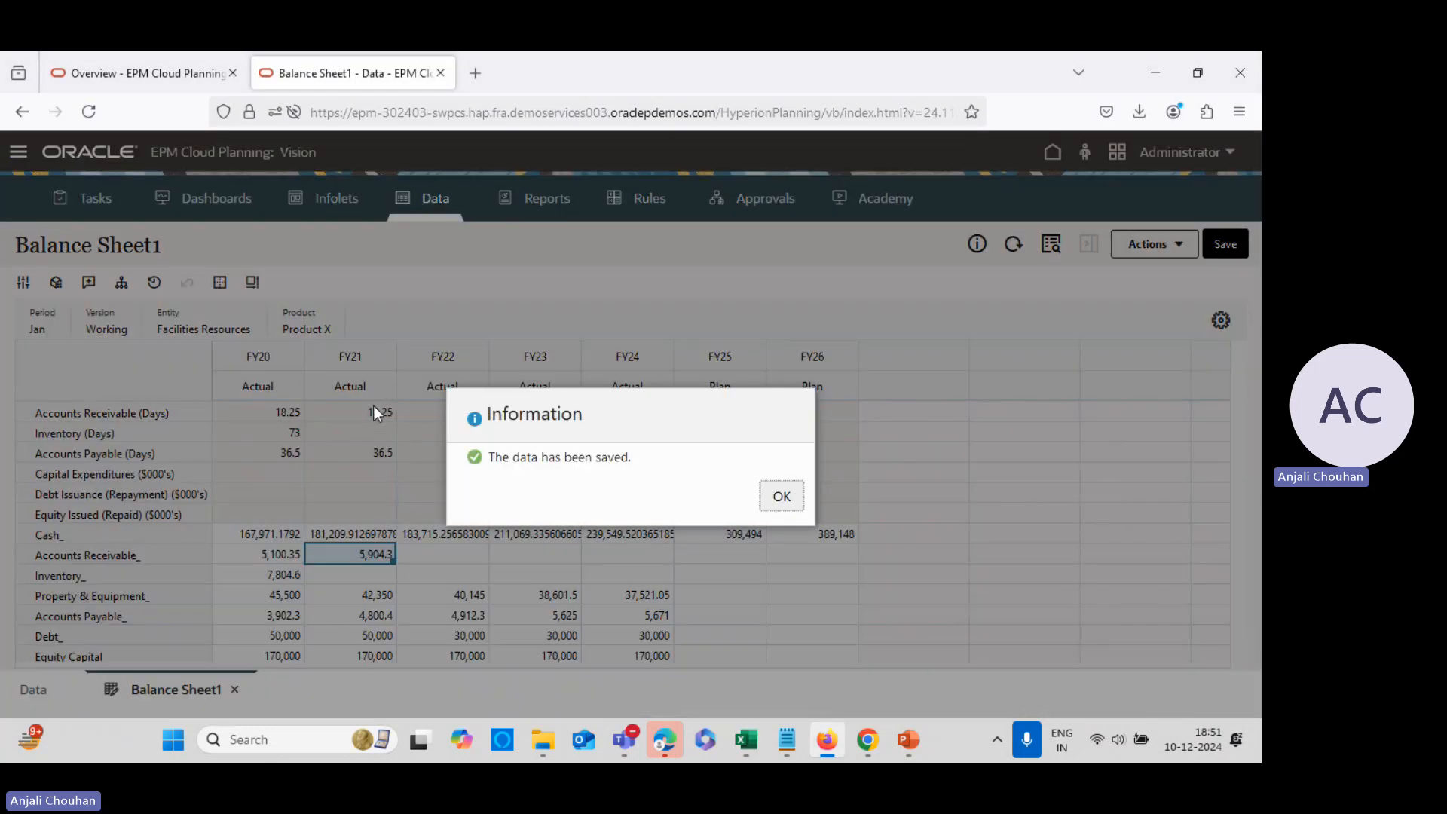
{"action": "left_click", "coordinate": [778, 495]}
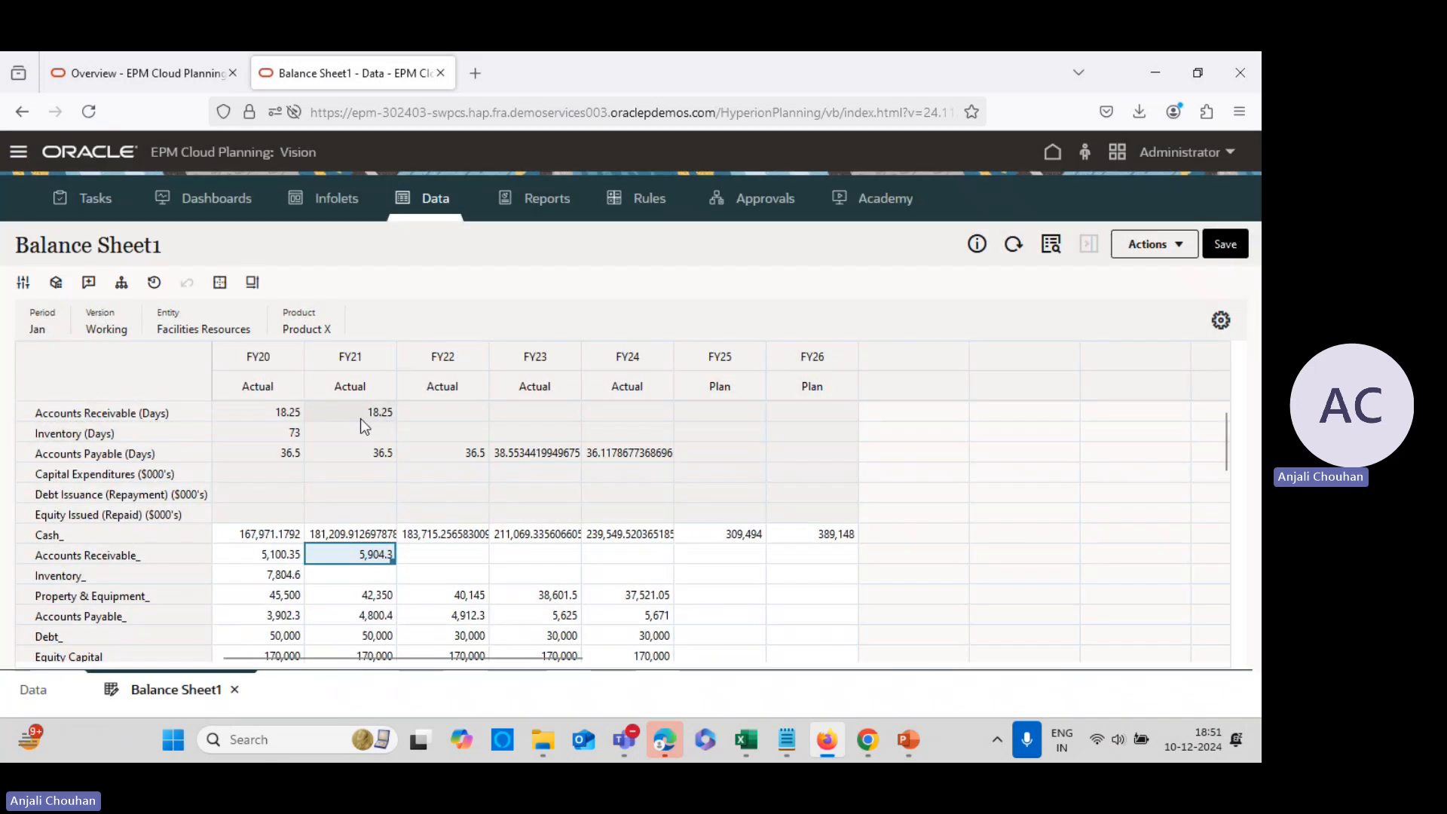
Copy the 2014 Accounts Receivable value 6567.25 from the Excel model into FY22 Accounts Receivable_ in Balance Sheet1 and save the form
{"action": "left_click", "coordinate": [436, 555]}
{"action": "key", "text": "alt+Tab"}
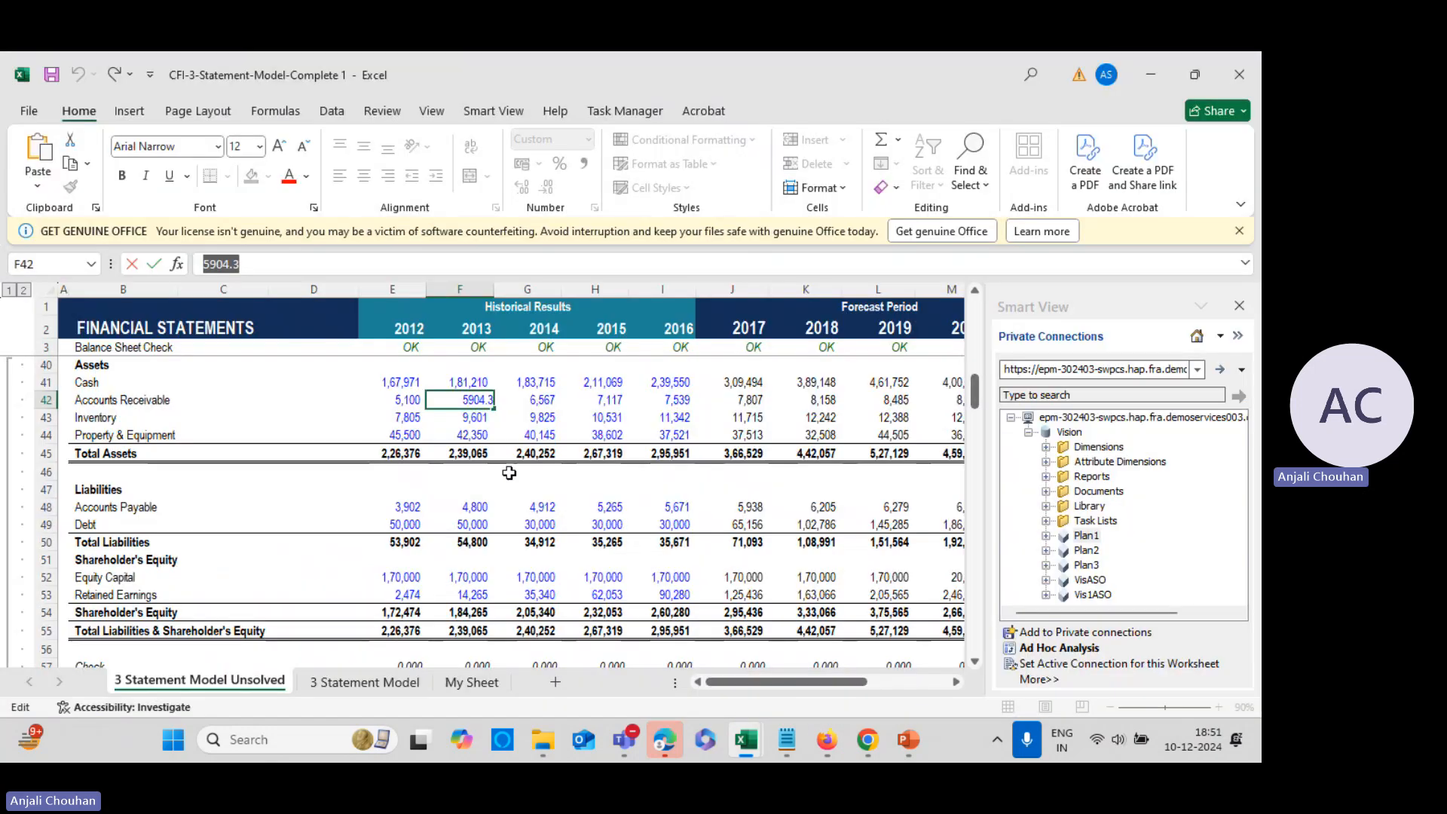
{"action": "left_click", "coordinate": [528, 400]}
{"action": "left_click_drag", "start_coordinate": [203, 264], "coordinate": [256, 265]}
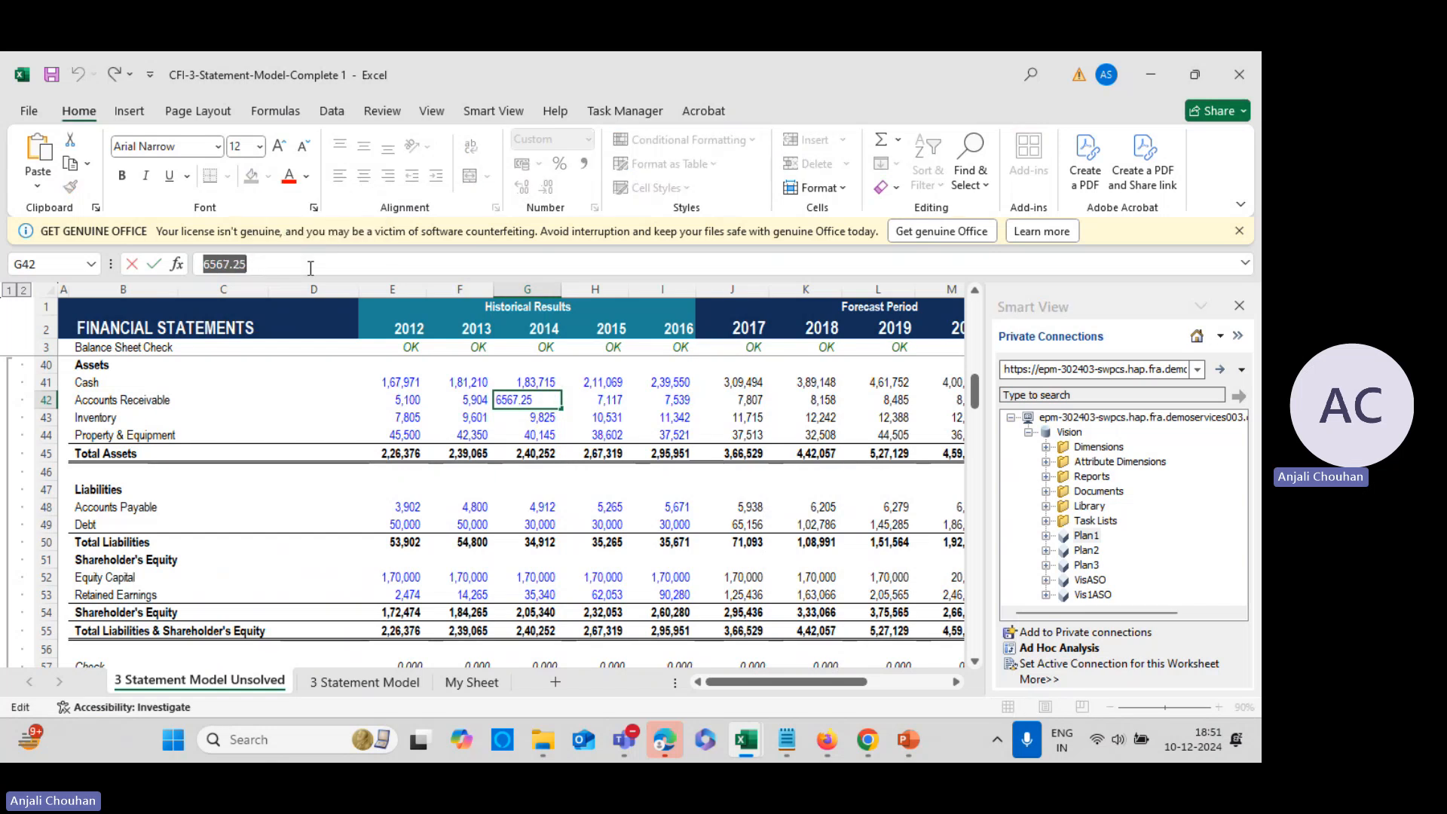
{"action": "key", "text": "ctrl+c"}
{"action": "key", "text": "alt+Tab"}
{"action": "key", "text": "ctrl+v"}
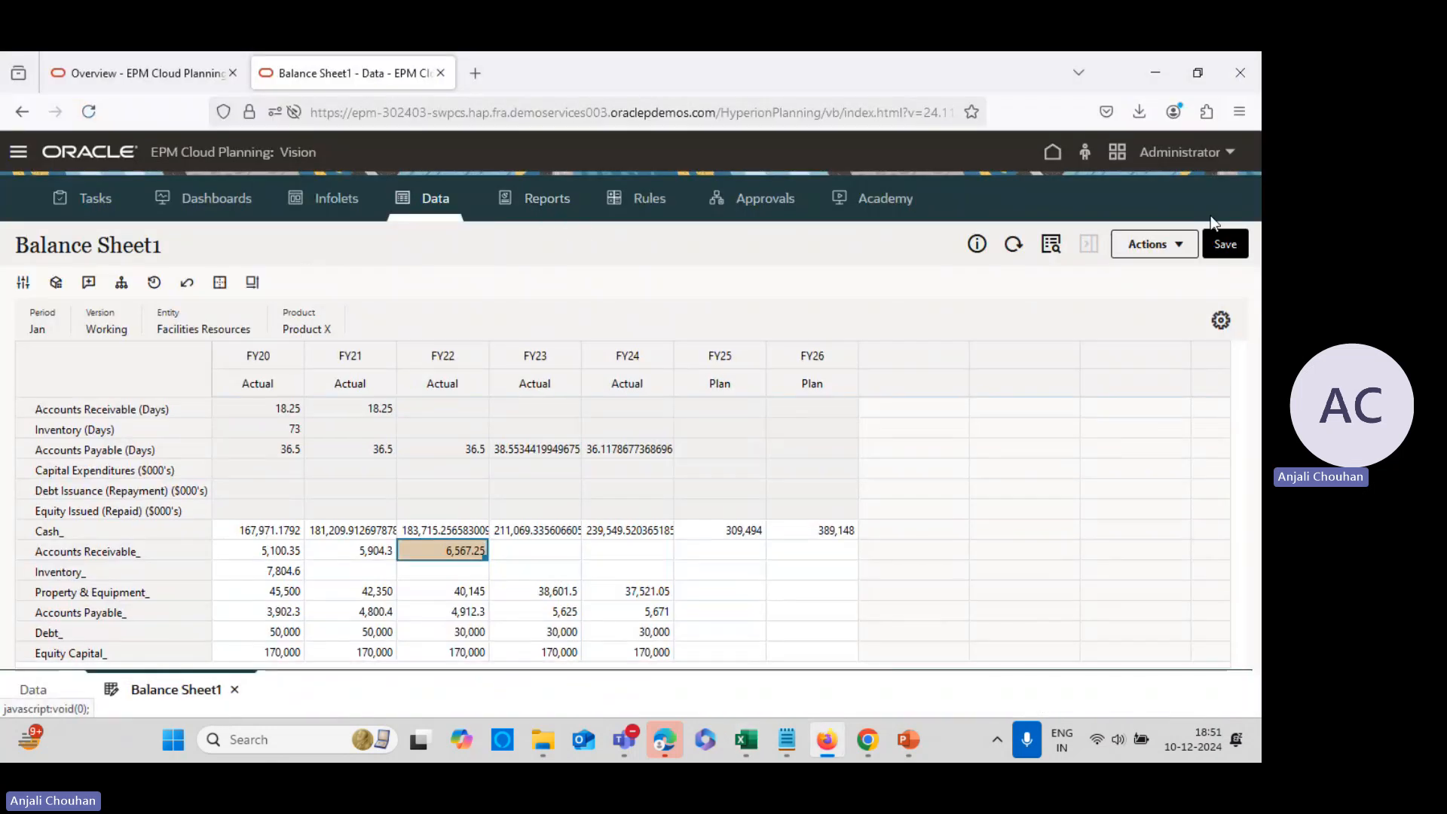
{"action": "left_click", "coordinate": [1212, 245]}
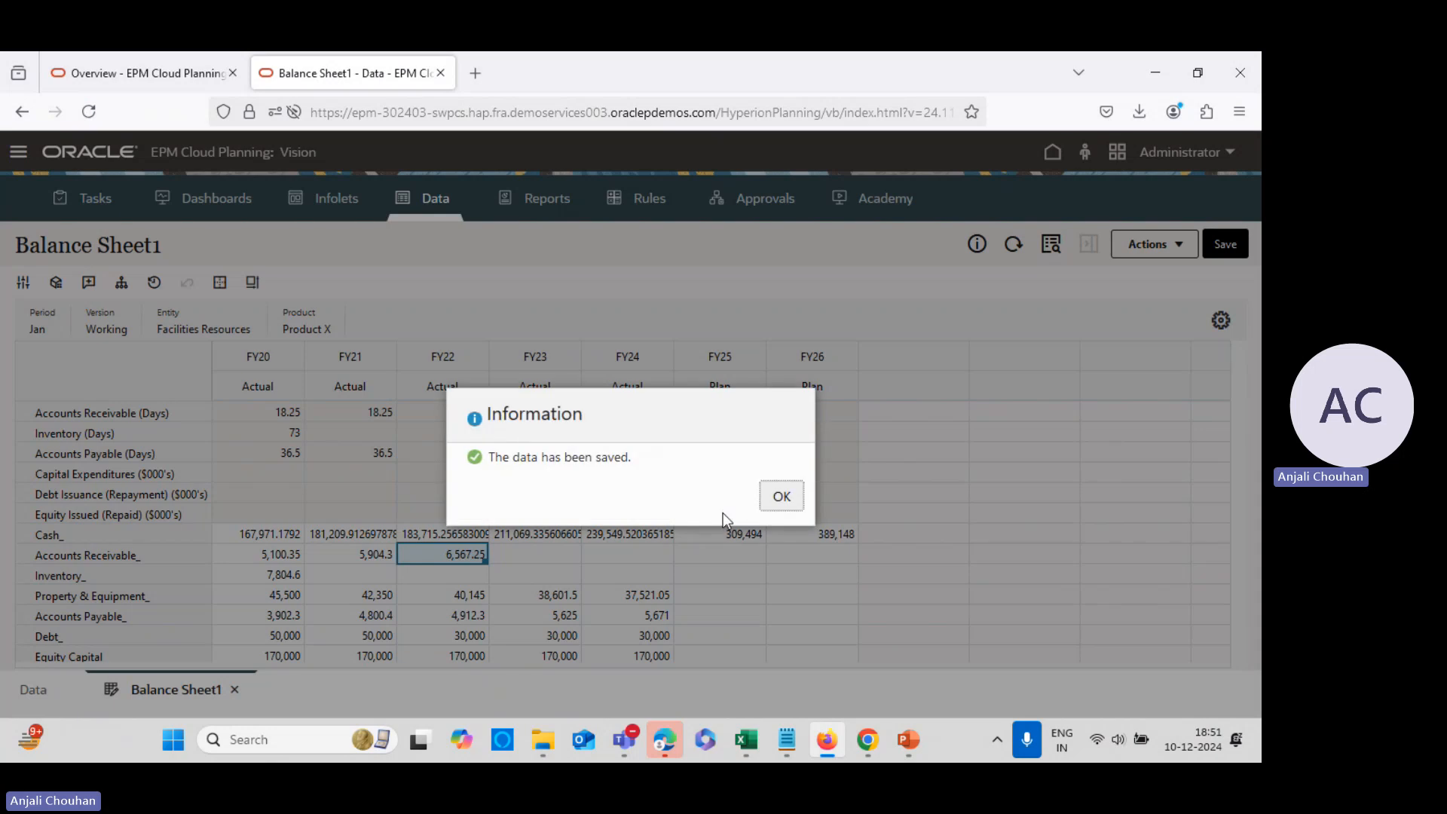
{"action": "key", "text": "Return"}
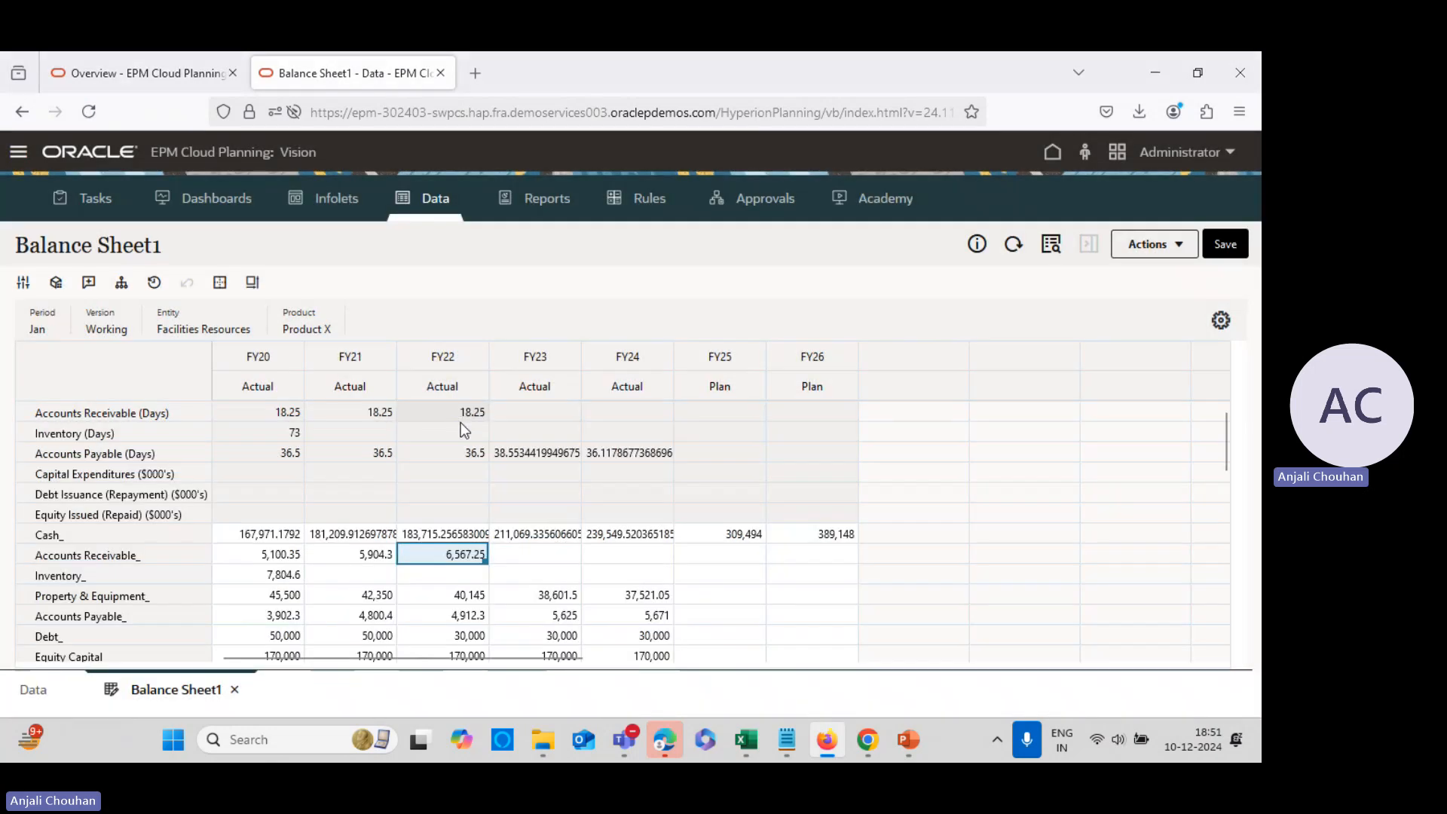
Compare the Excel model's 2012 to 2014 Accounts Receivable (Days) values and formulas with the FY20 to FY22 values in Balance Sheet1
{"action": "key", "text": "alt+Tab"}
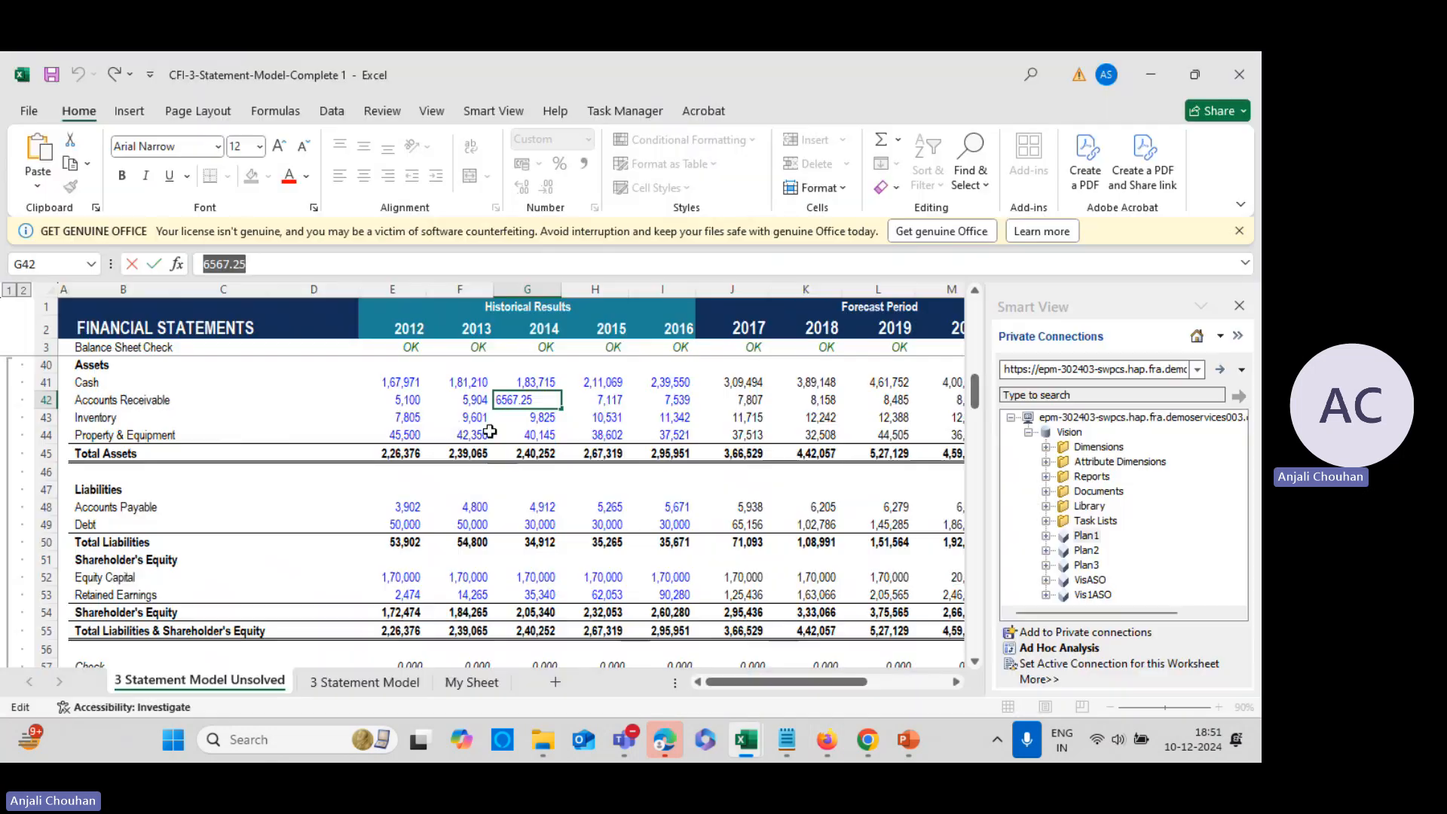
{"action": "left_click", "coordinate": [240, 503]}
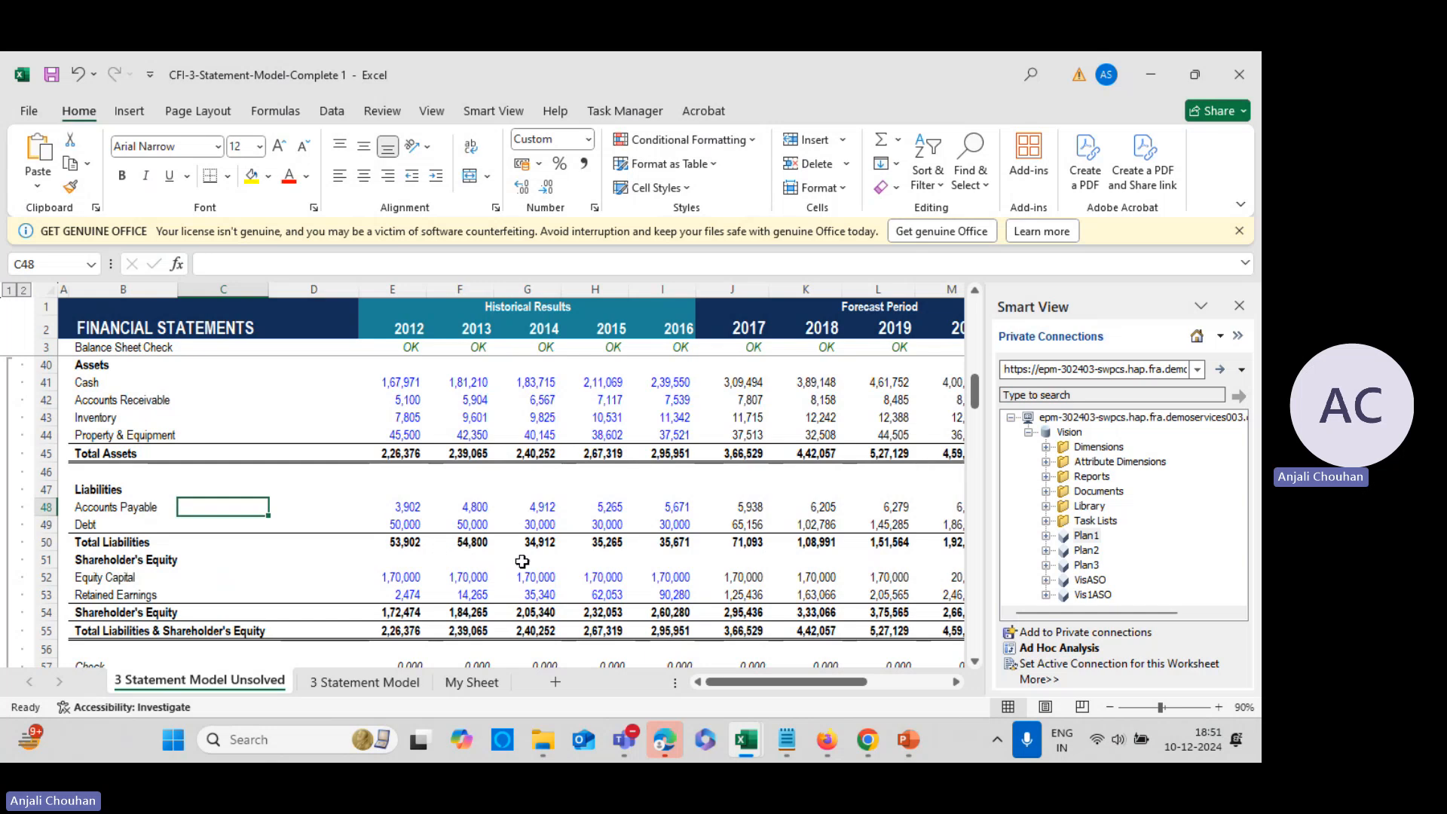
{"action": "scroll", "coordinate": [521, 561], "scroll_direction": "down", "scroll_amount": 9}
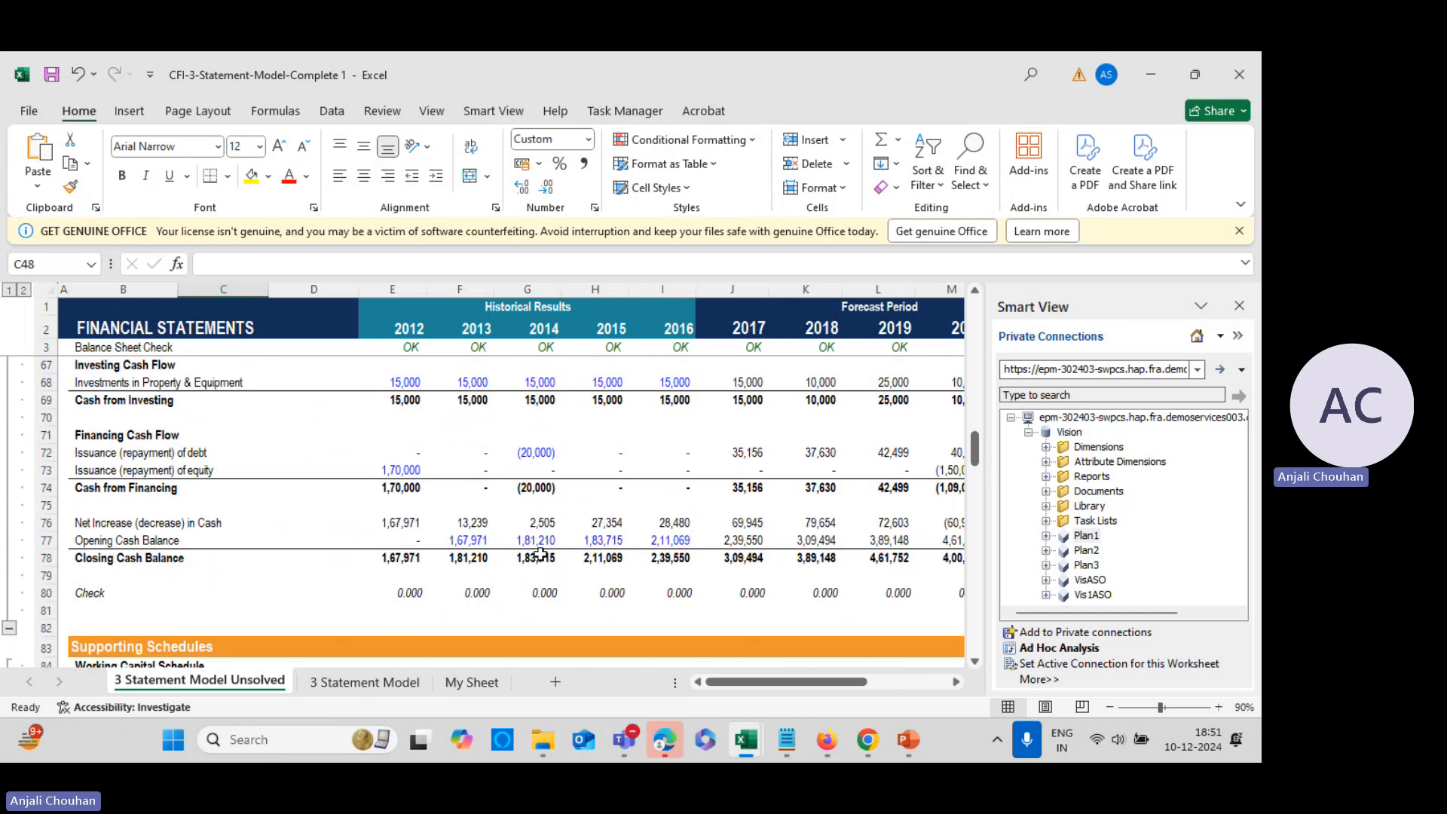
{"action": "scroll", "coordinate": [539, 555], "scroll_direction": "up", "scroll_amount": 14}
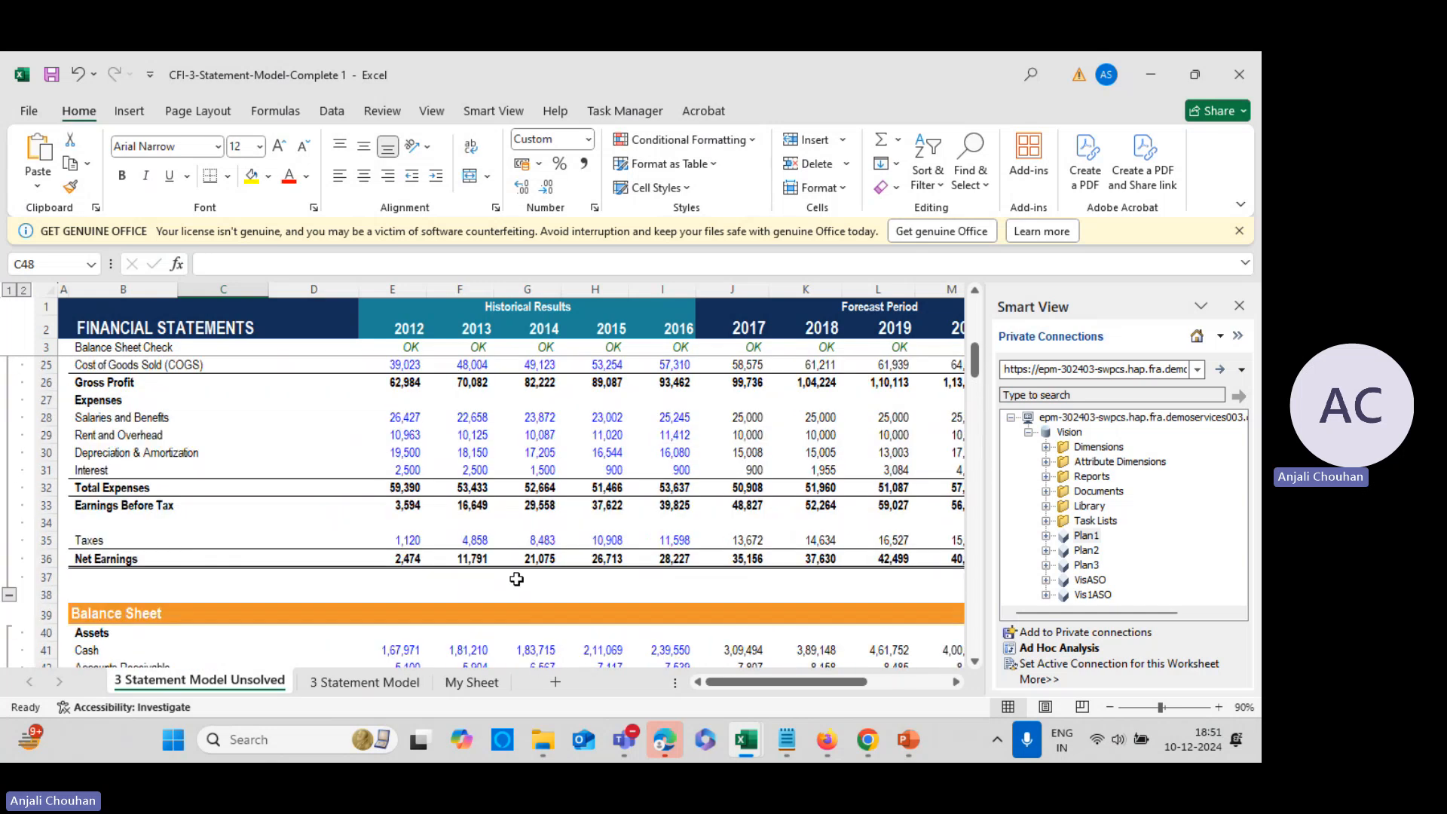
{"action": "scroll", "coordinate": [516, 579], "scroll_direction": "up", "scroll_amount": 5}
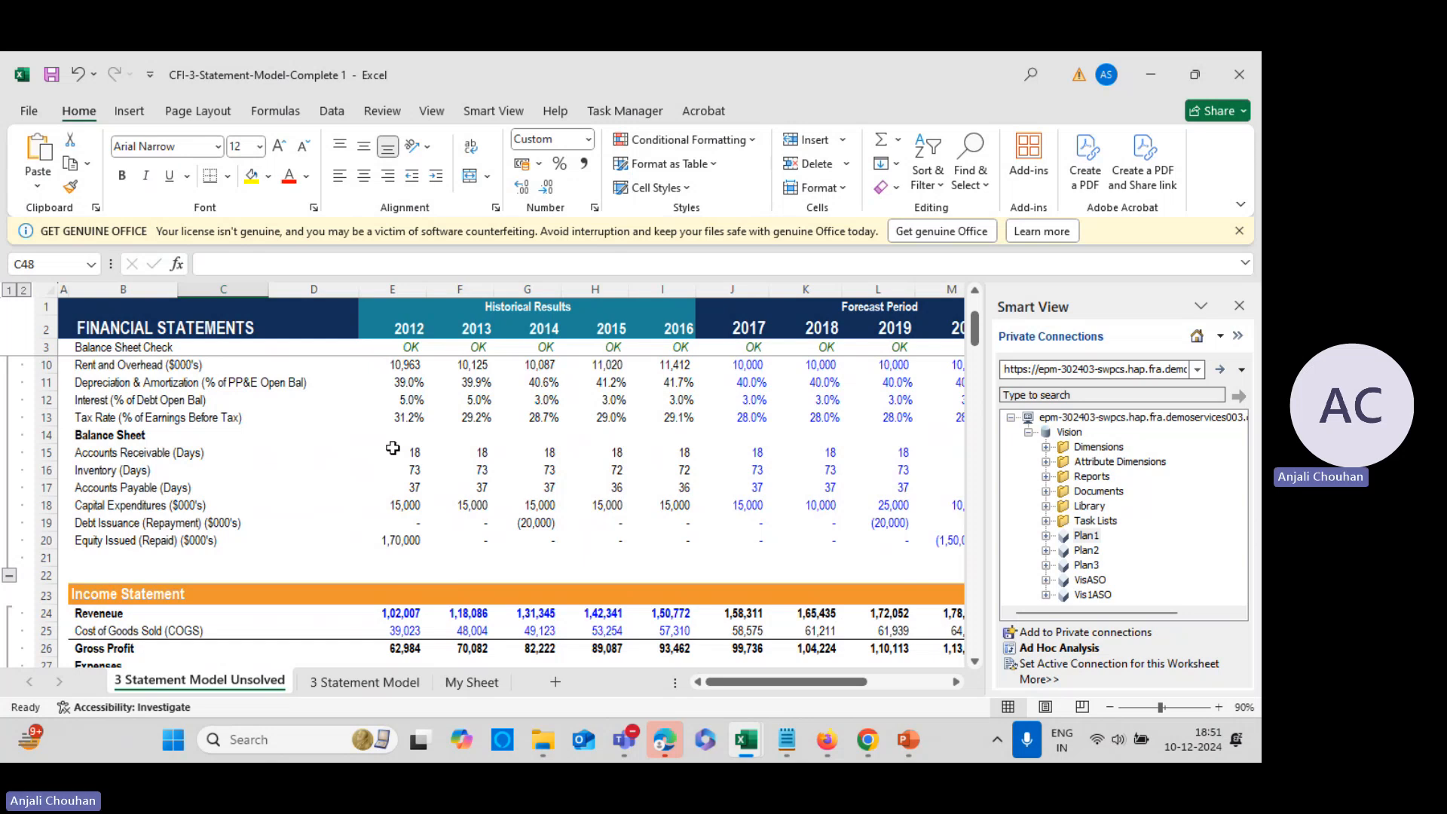
{"action": "left_click_drag", "start_coordinate": [393, 448], "coordinate": [538, 453]}
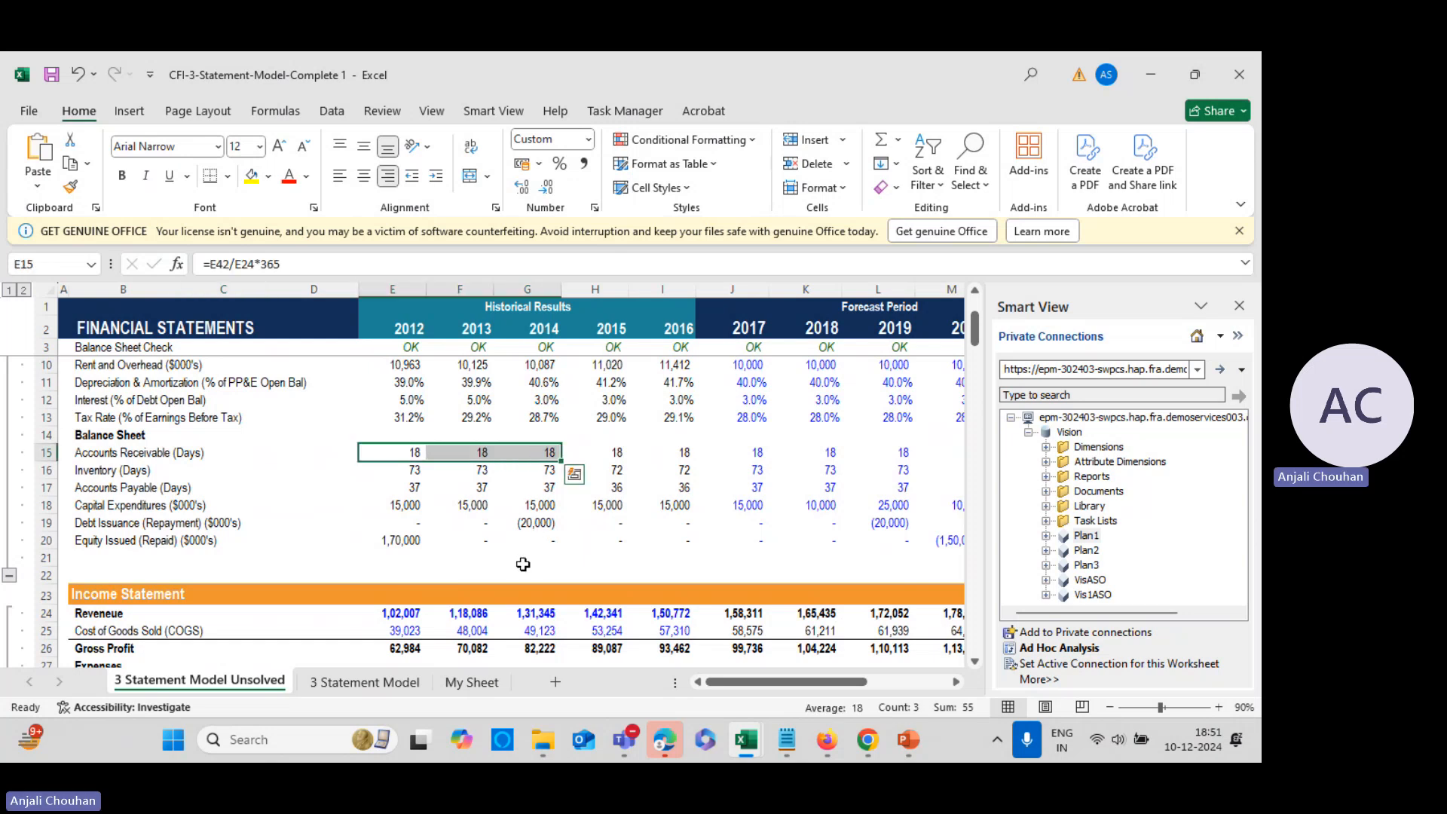
{"action": "left_click", "coordinate": [421, 456]}
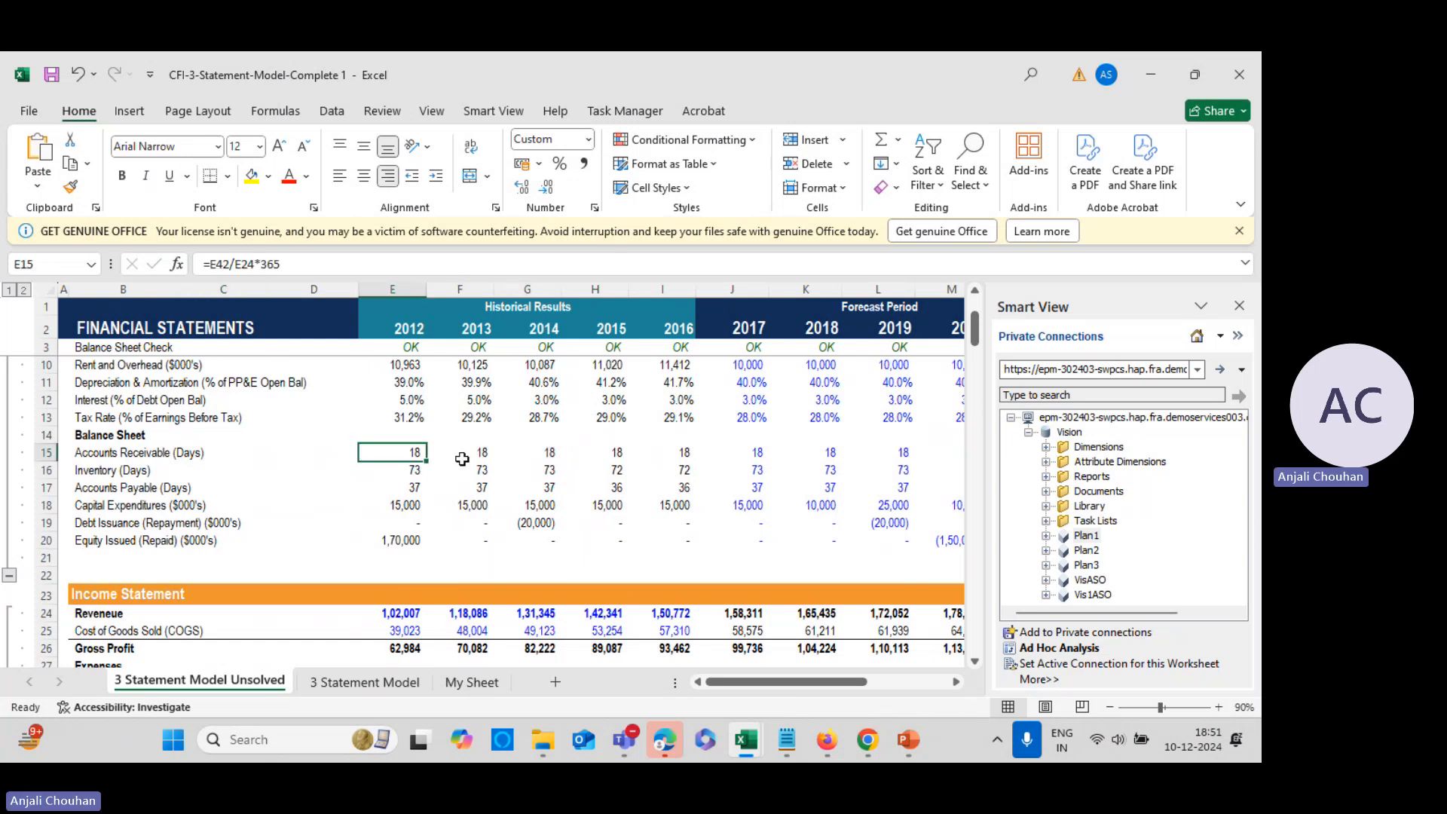
{"action": "left_click", "coordinate": [462, 458]}
{"action": "key", "text": "alt+Tab"}
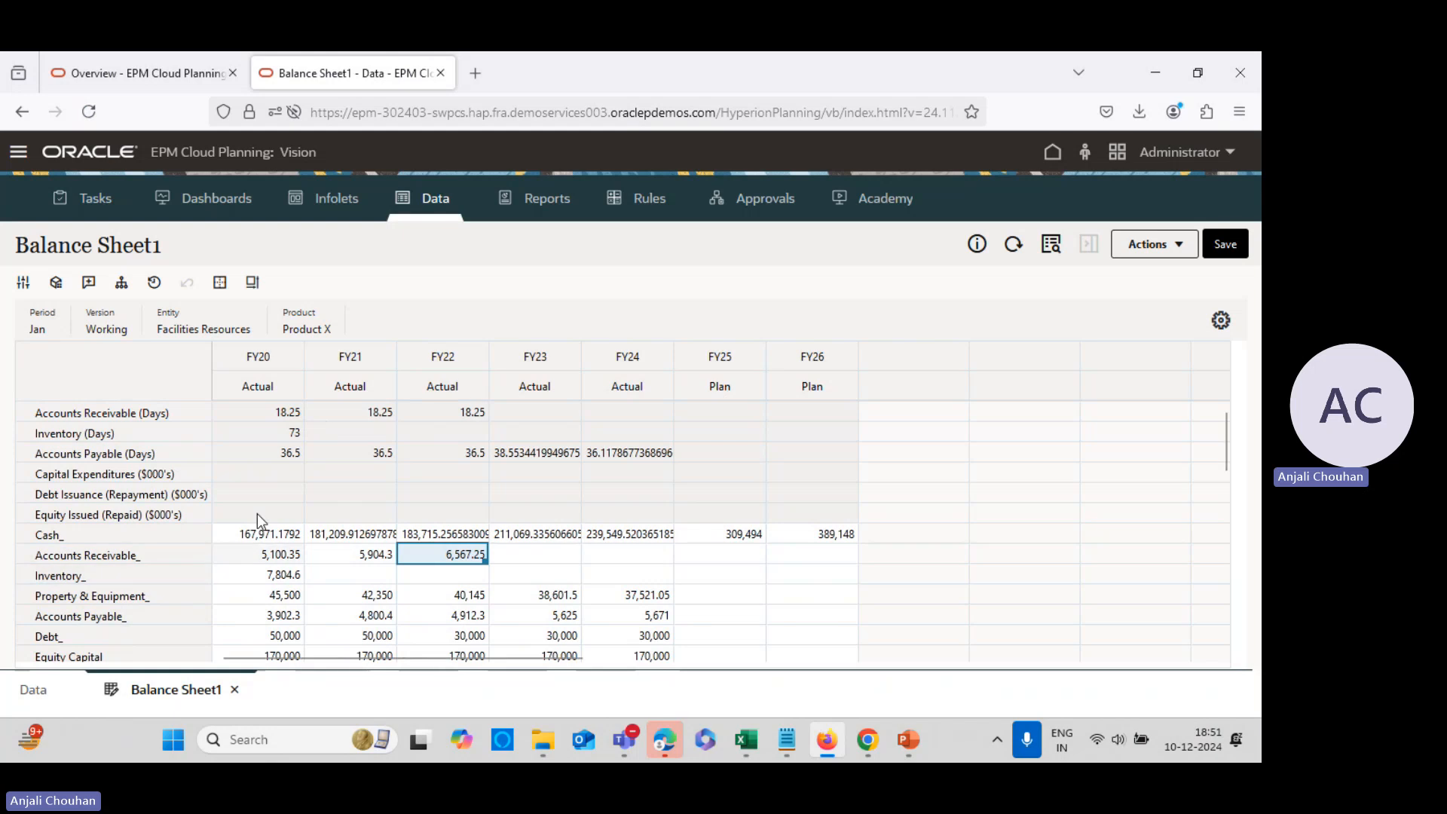
{"action": "key", "text": "alt+Tab"}
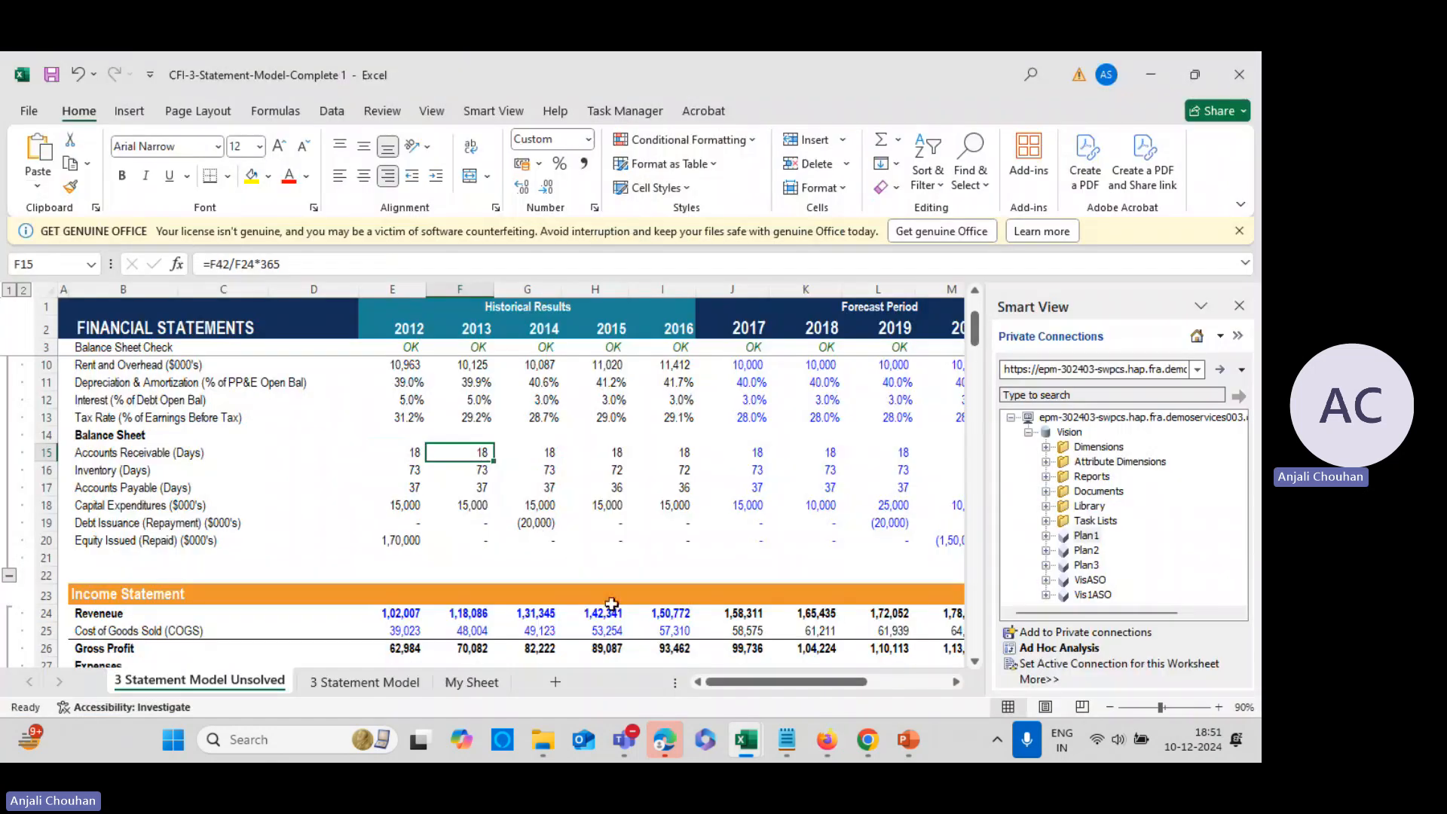
{"action": "key", "text": "alt+Tab"}
{"action": "key", "text": "alt+Tab"}
Inspect the 2012 Inventory value in the Excel model's Balance Sheet section and return to the Balance Sheet1 form in Firefox
{"action": "scroll", "coordinate": [571, 563], "scroll_direction": "down", "scroll_amount": 8}
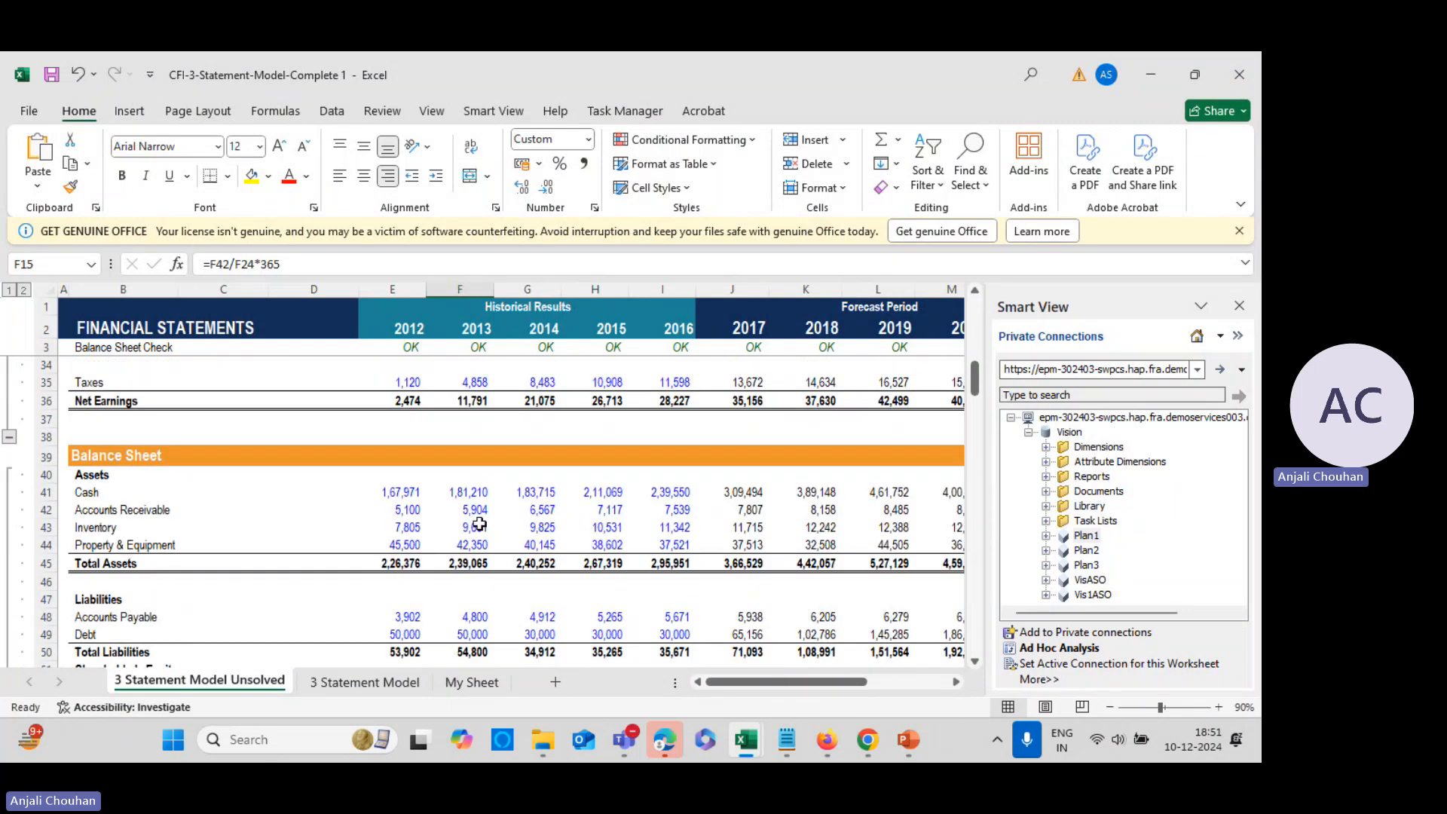
{"action": "left_click", "coordinate": [413, 527]}
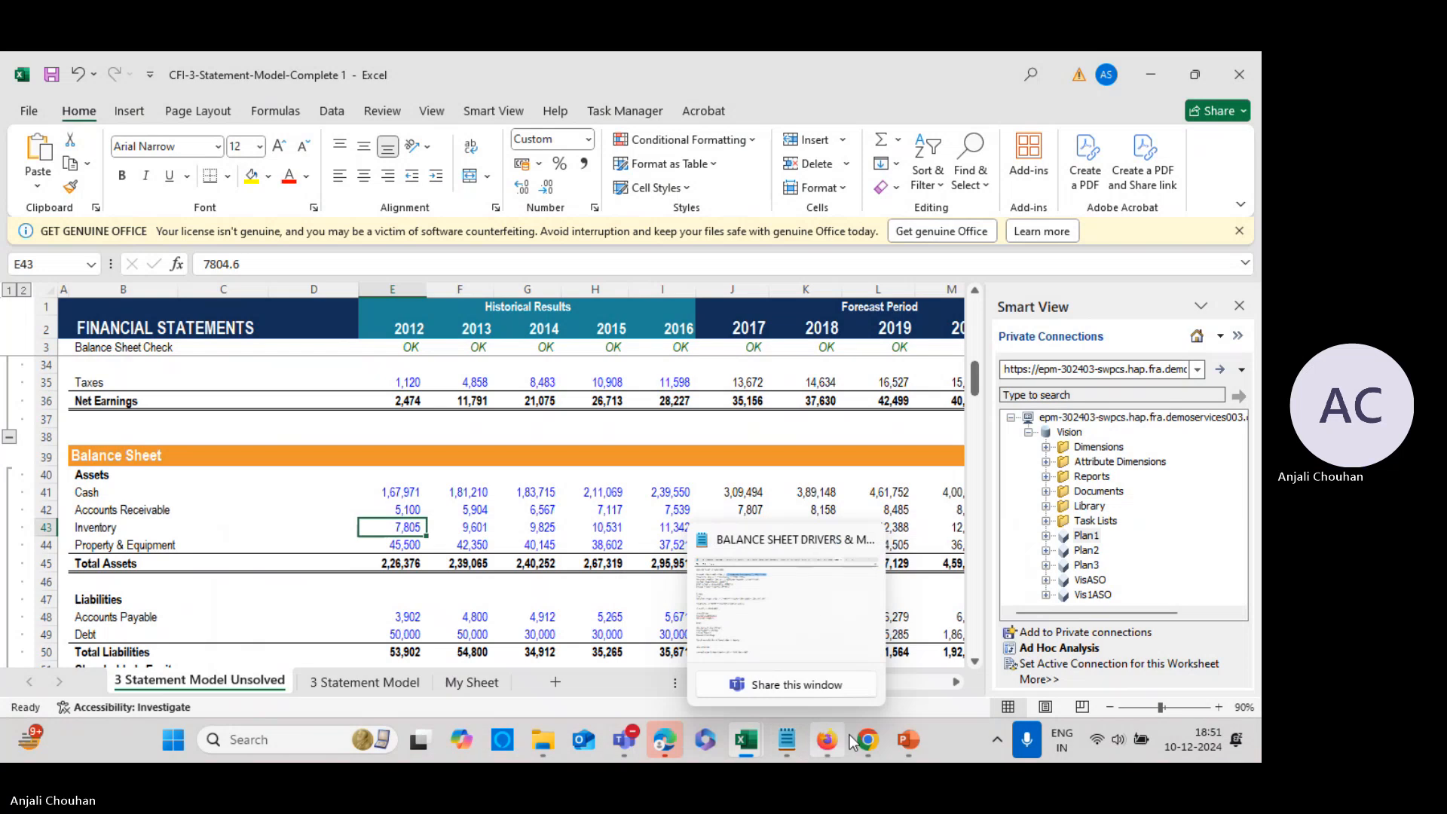
{"action": "left_click", "coordinate": [867, 741]}
{"action": "left_click", "coordinate": [842, 743]}
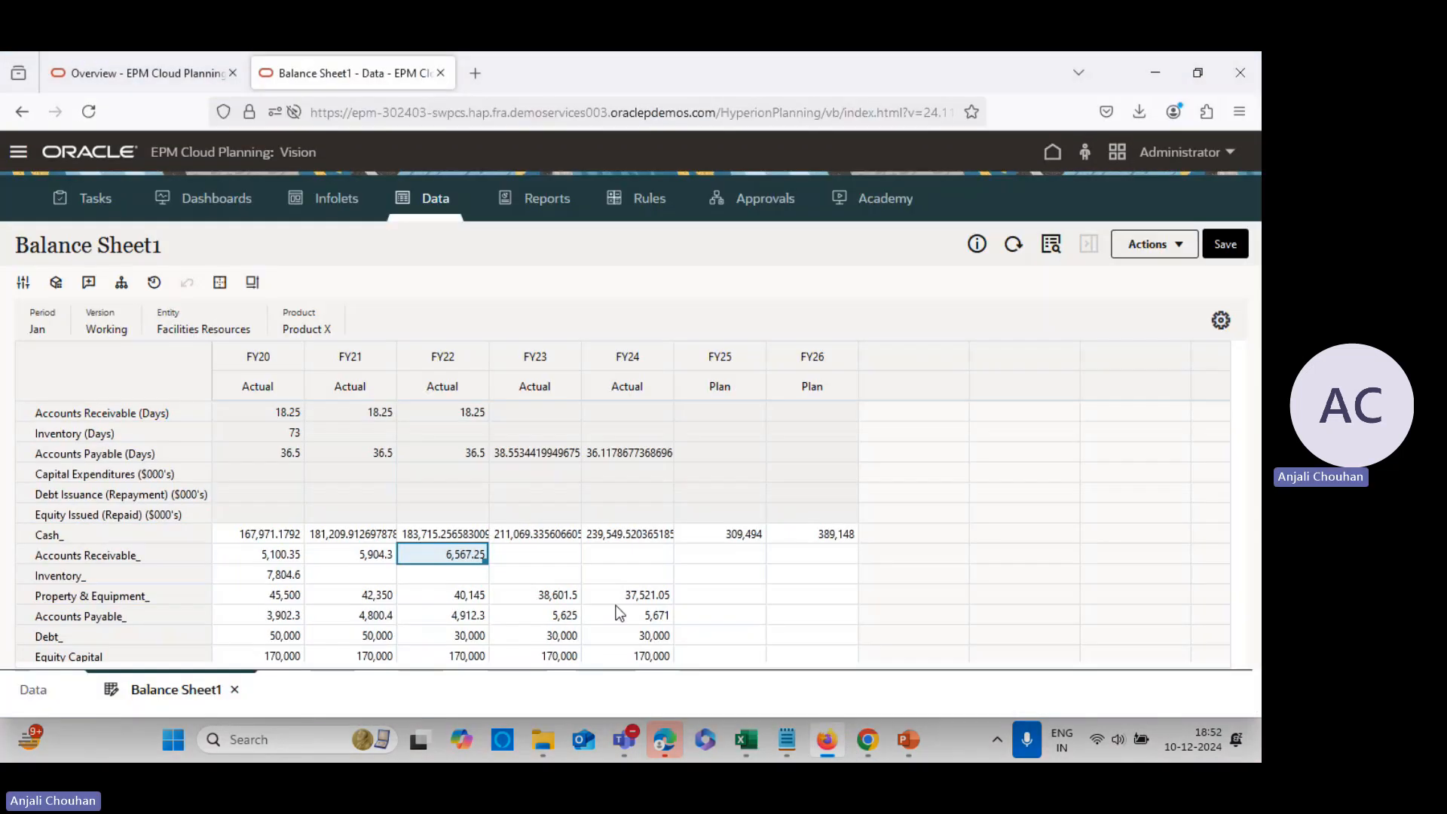
Copy the 2013 Inventory value 9600.8 from the CFI-3-Statement-Model workbook into FY21 Inventory_ in Balance Sheet1 and save the form
{"action": "left_click", "coordinate": [325, 577]}
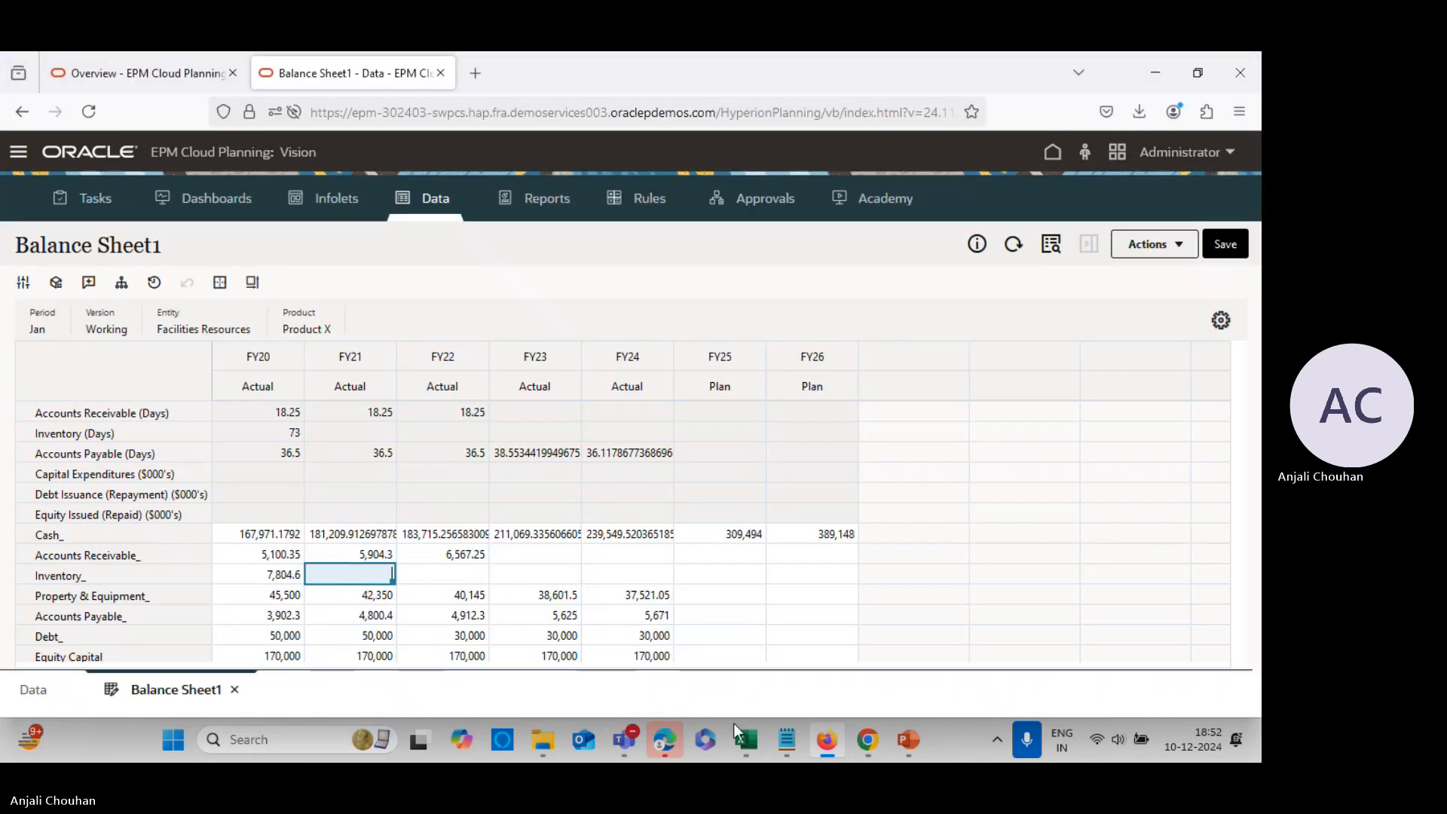
{"action": "mouse_move", "coordinate": [739, 729]}
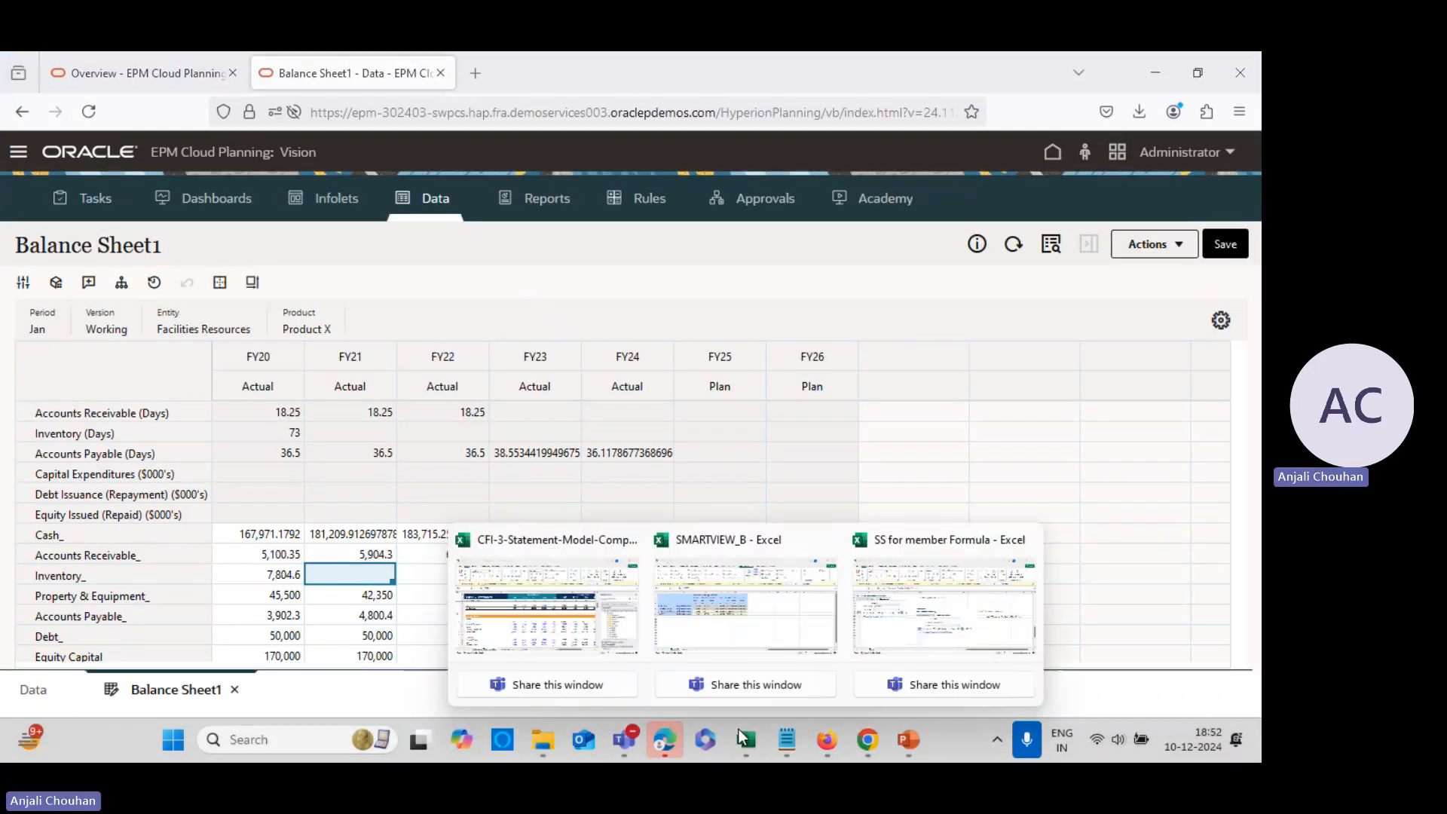
{"action": "left_click", "coordinate": [562, 642]}
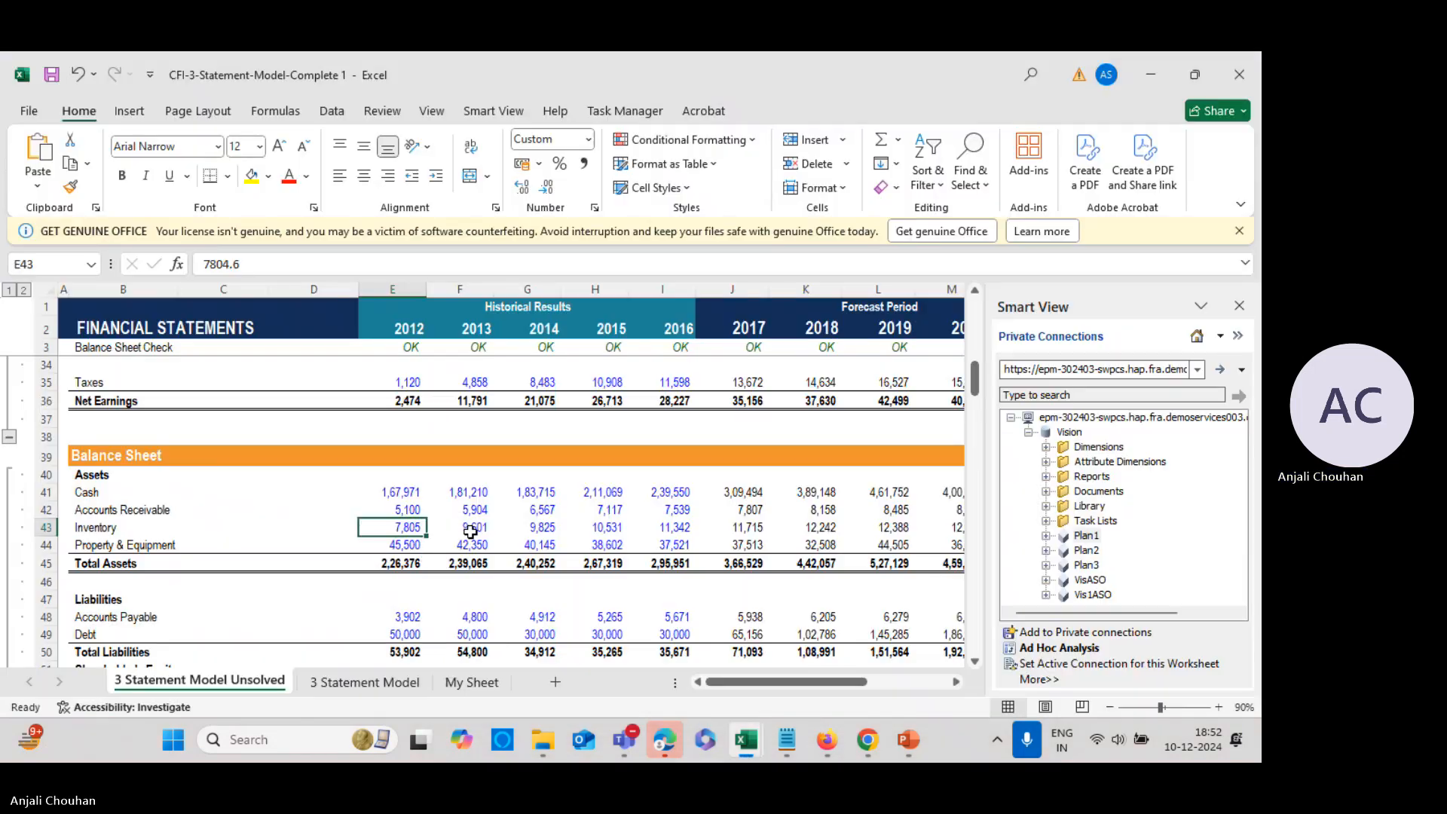
{"action": "left_click", "coordinate": [471, 530]}
{"action": "double_click", "coordinate": [205, 263]}
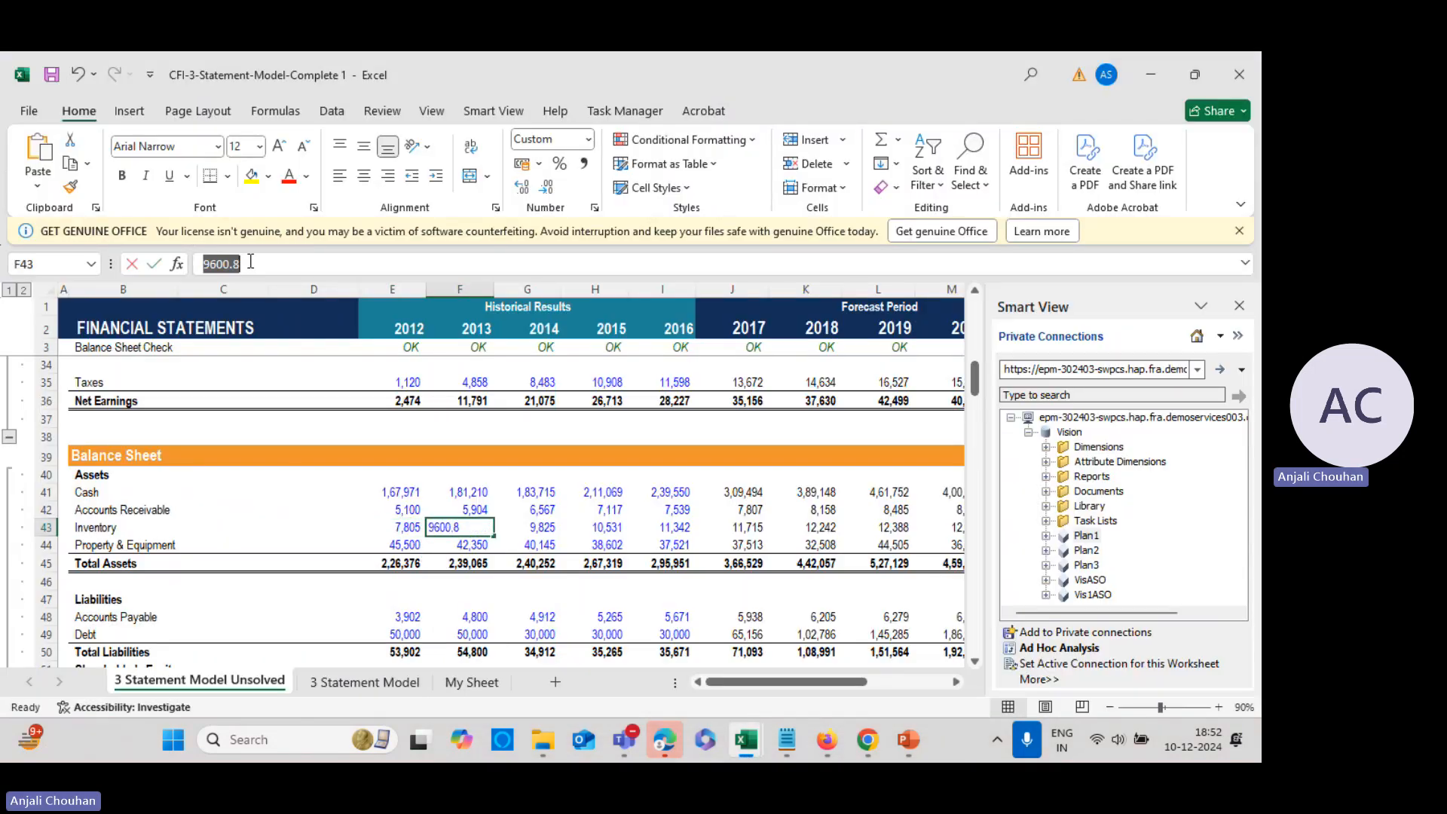
{"action": "key", "text": "ctrl+c"}
{"action": "key", "text": "alt+Tab"}
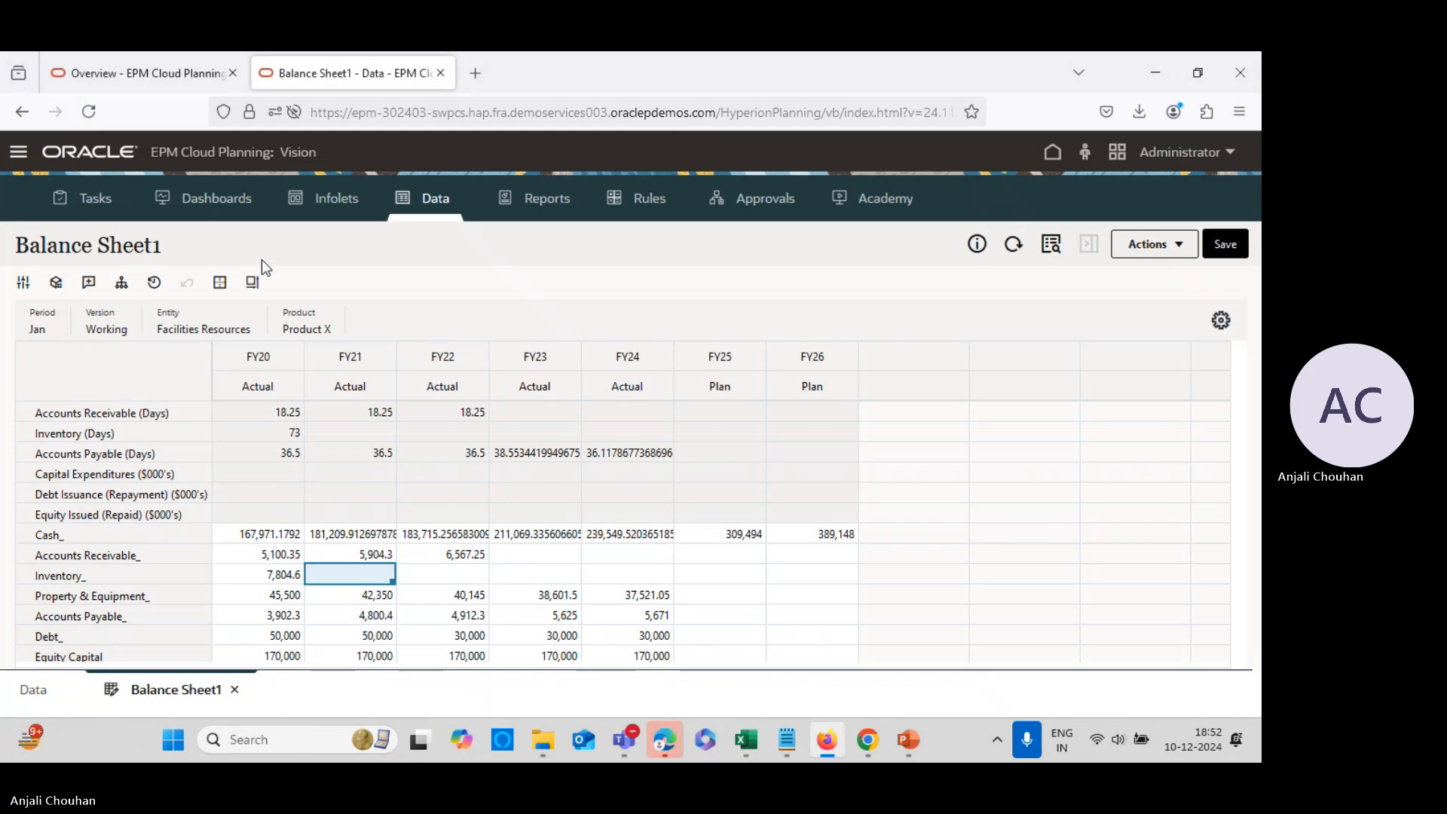
{"action": "key", "text": "ctrl+v"}
{"action": "left_click", "coordinate": [1221, 244]}
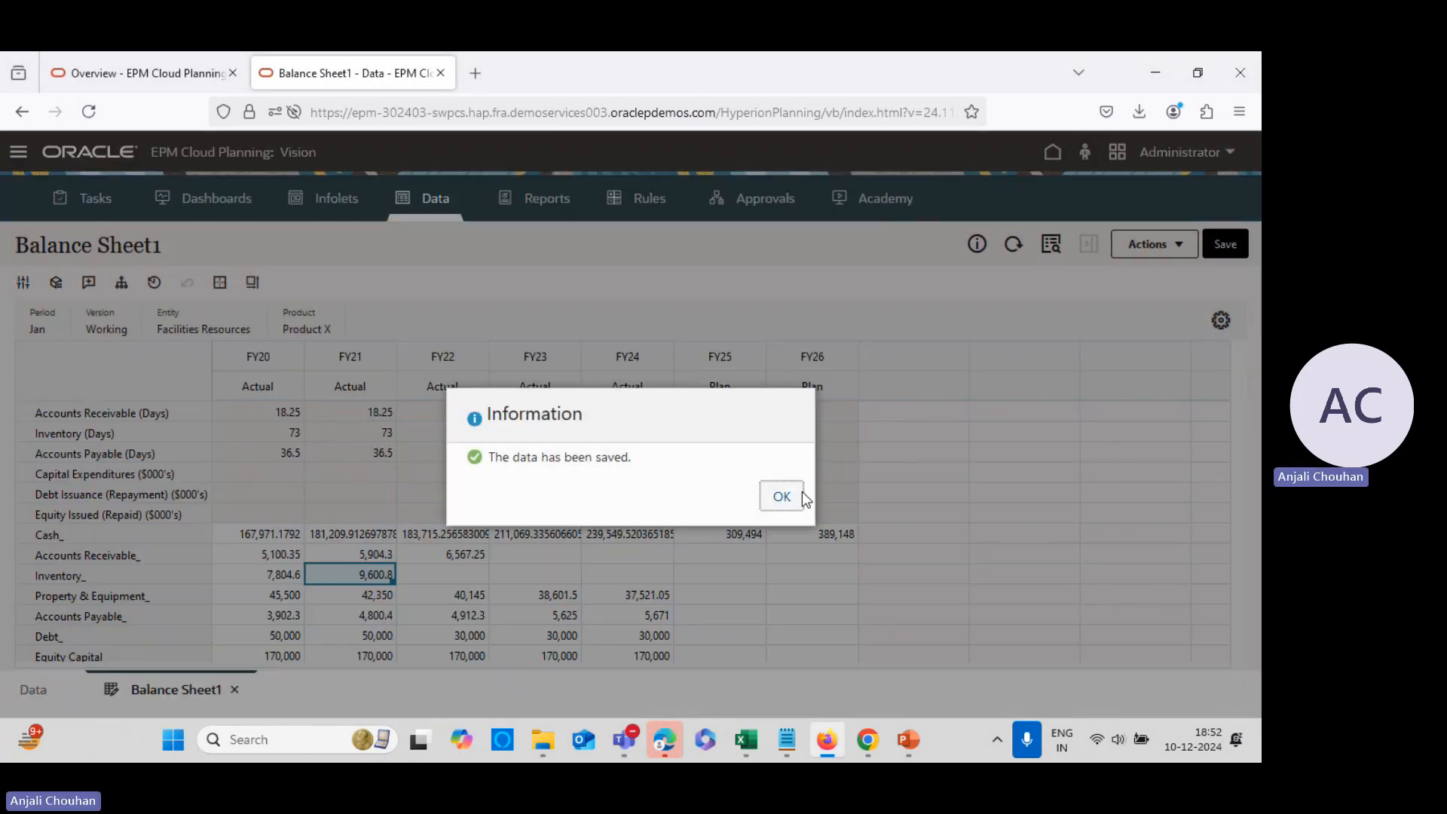
{"action": "left_click", "coordinate": [802, 497]}
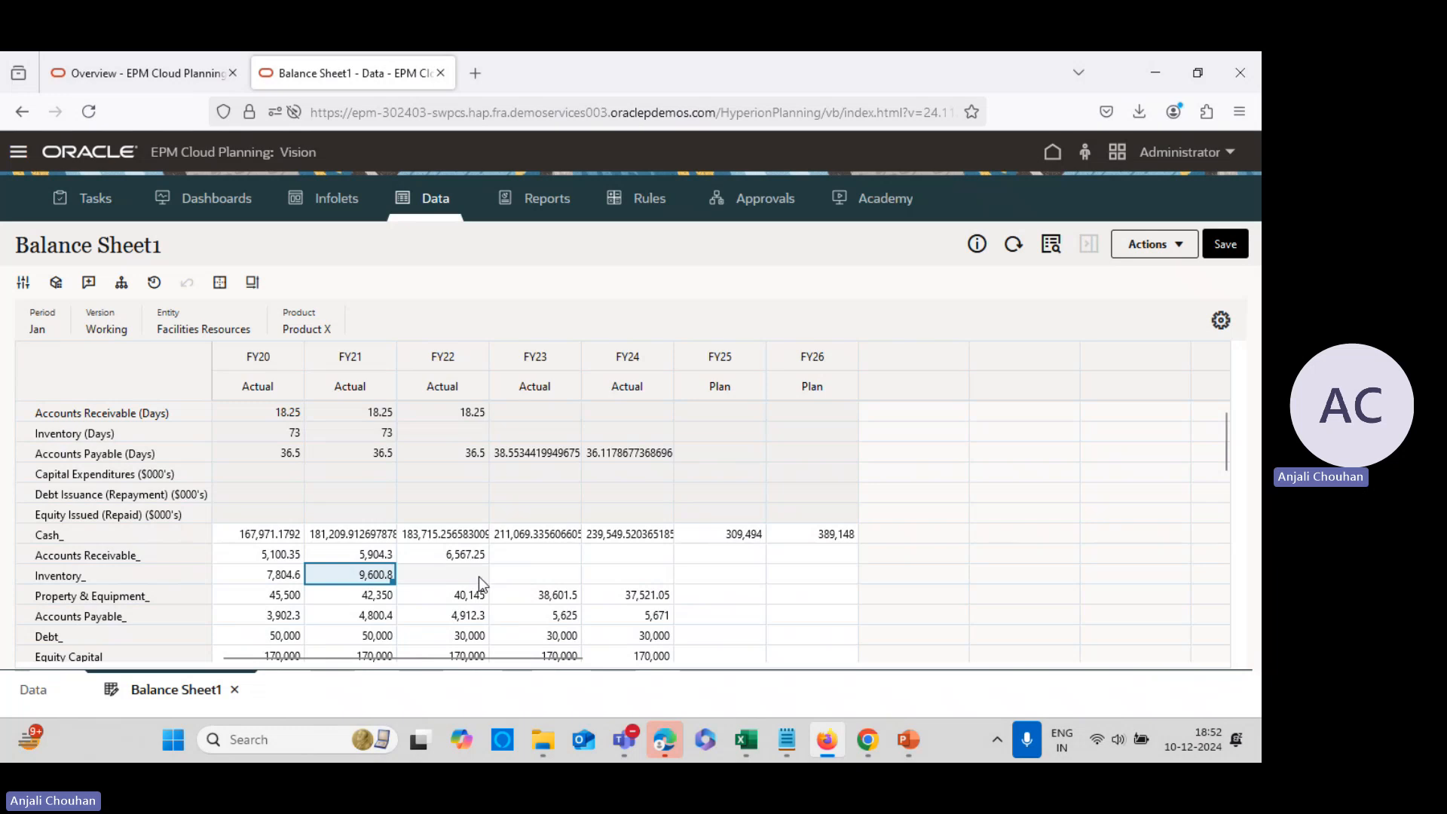
Look up the 2014 Inventory value in the Excel model, enter 9825 as FY22 Inventory_ in Balance Sheet1 and save the form
{"action": "left_click", "coordinate": [477, 577]}
{"action": "key", "text": "alt+Tab"}
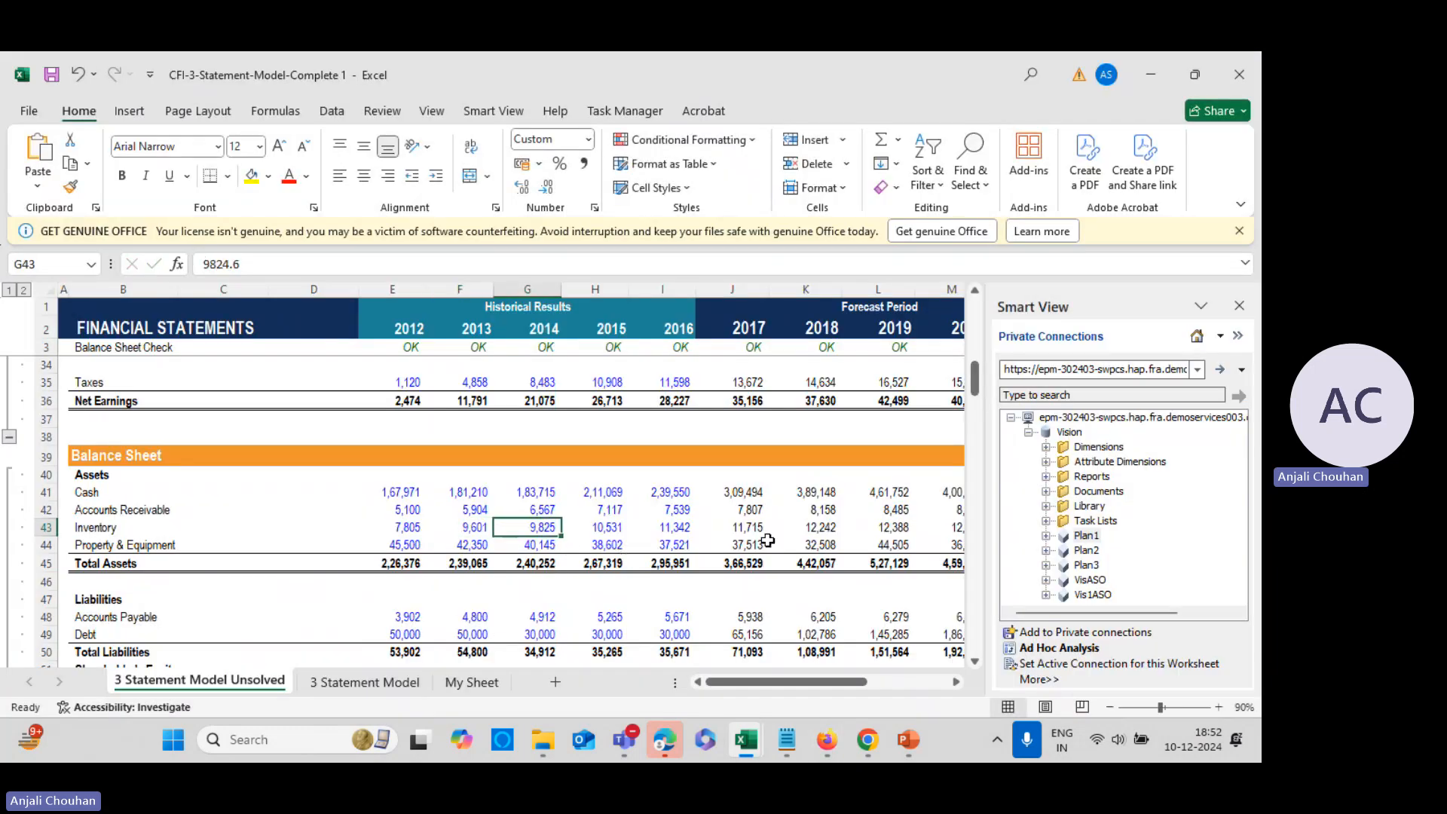
{"action": "key", "text": "alt+Tab"}
{"action": "type", "text": "9"}
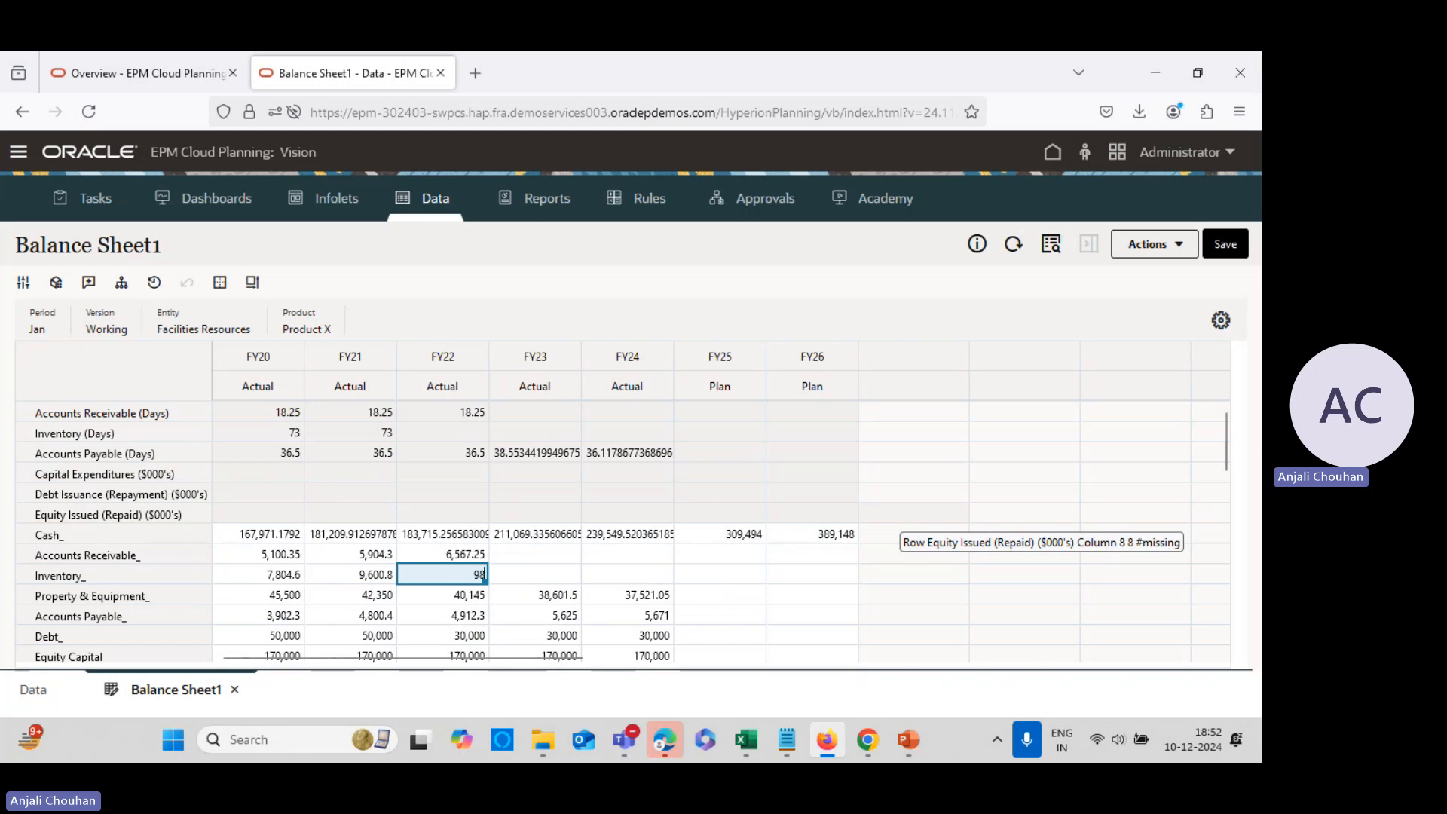
{"action": "left_click", "coordinate": [1225, 244]}
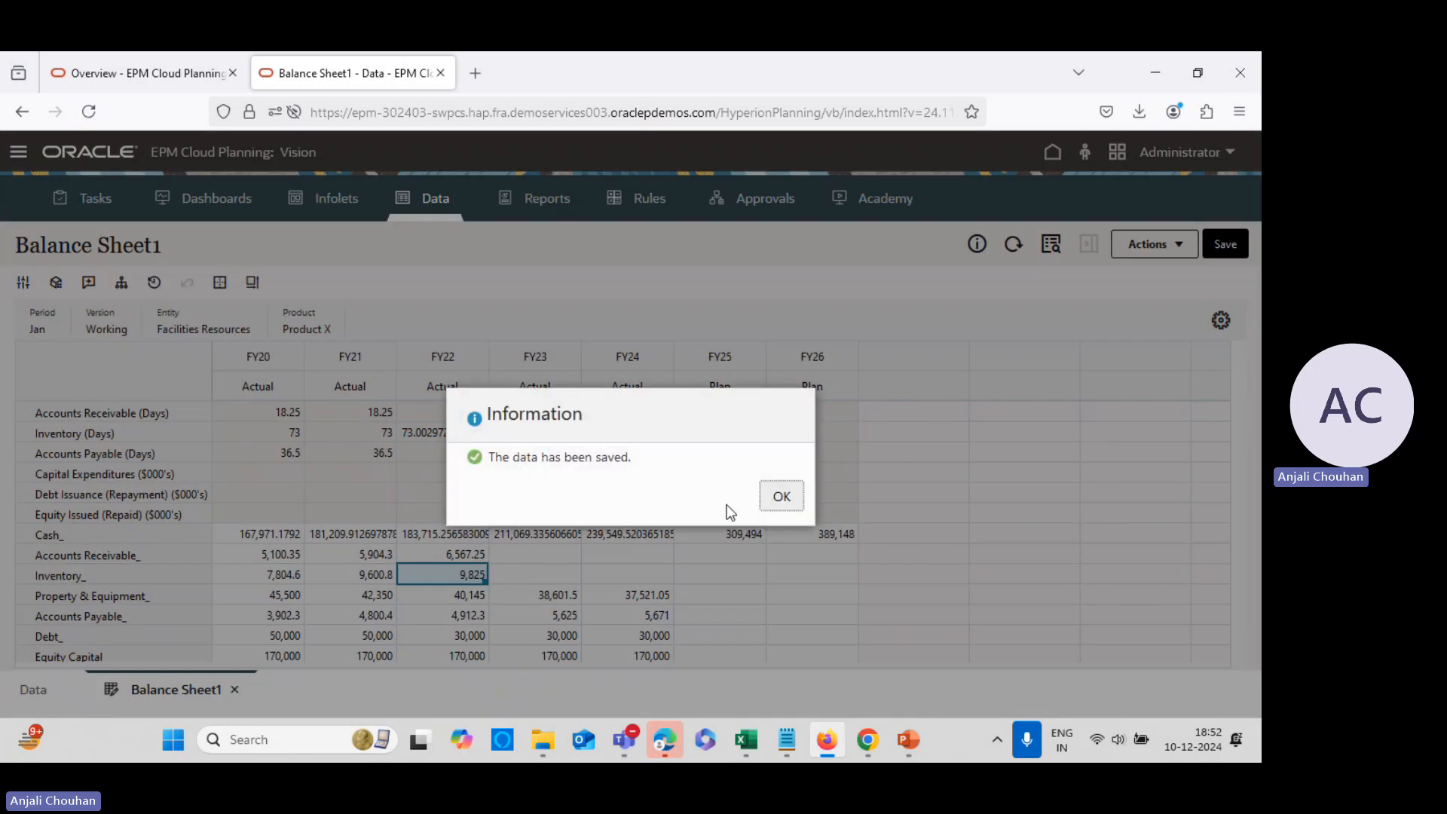
{"action": "left_click", "coordinate": [776, 495]}
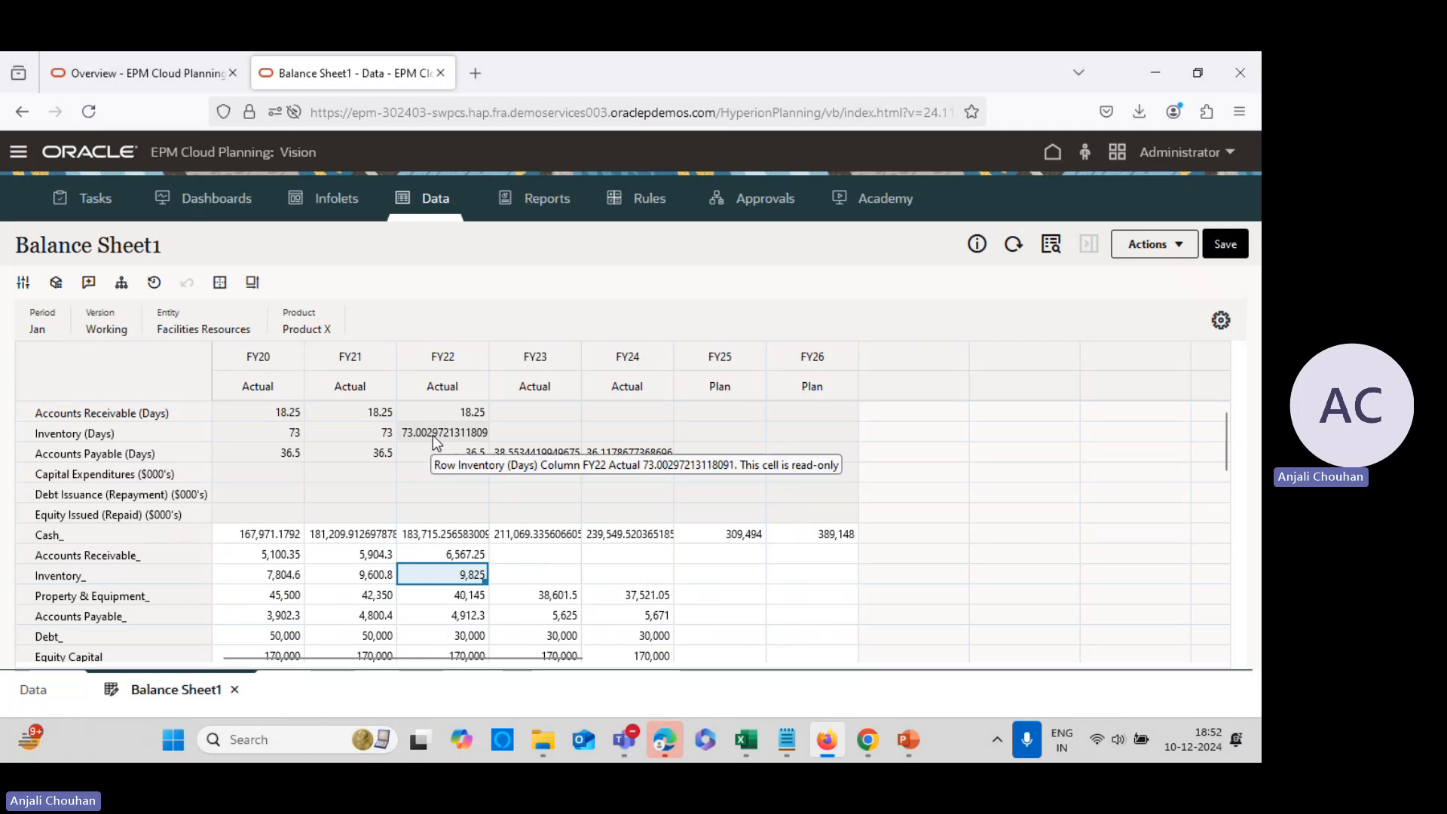
Replace FY22 Inventory_ in Balance Sheet1 with the exact 2014 Inventory value 9824.6 from the Excel model and save the form
{"action": "key", "text": "alt+Tab"}
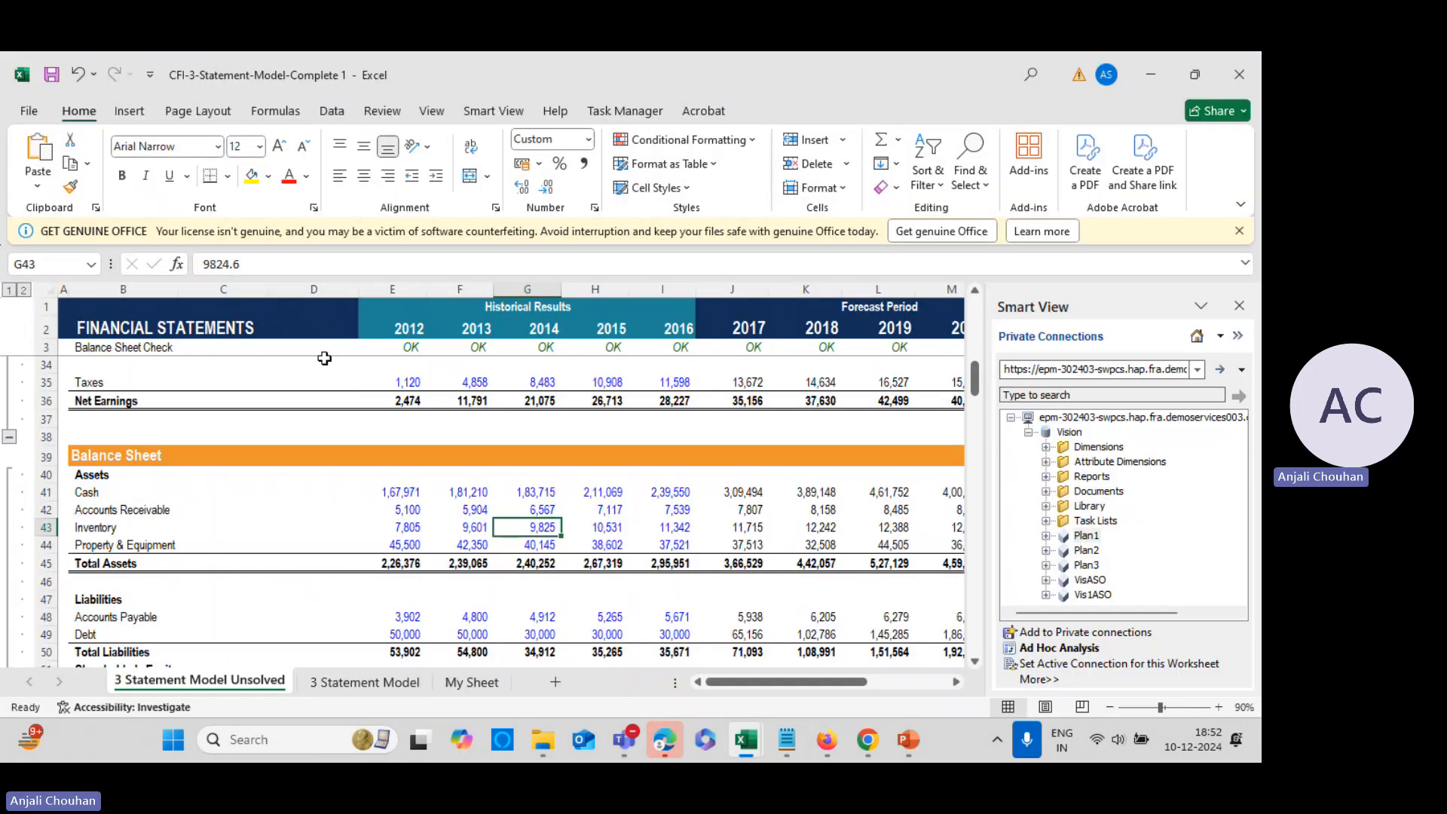
{"action": "double_click", "coordinate": [224, 263]}
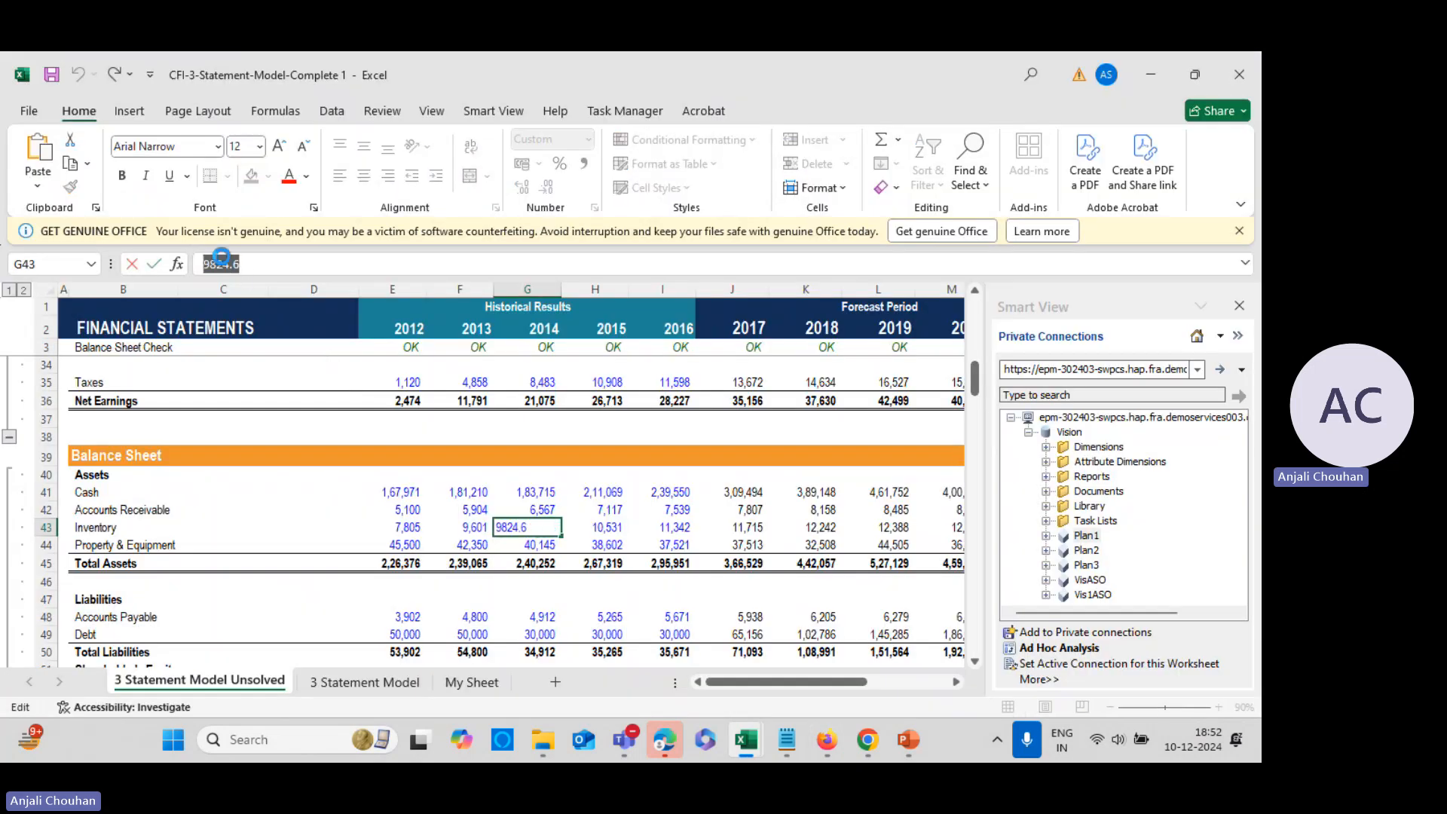
{"action": "key", "text": "alt+Tab"}
{"action": "key", "text": "ctrl+v"}
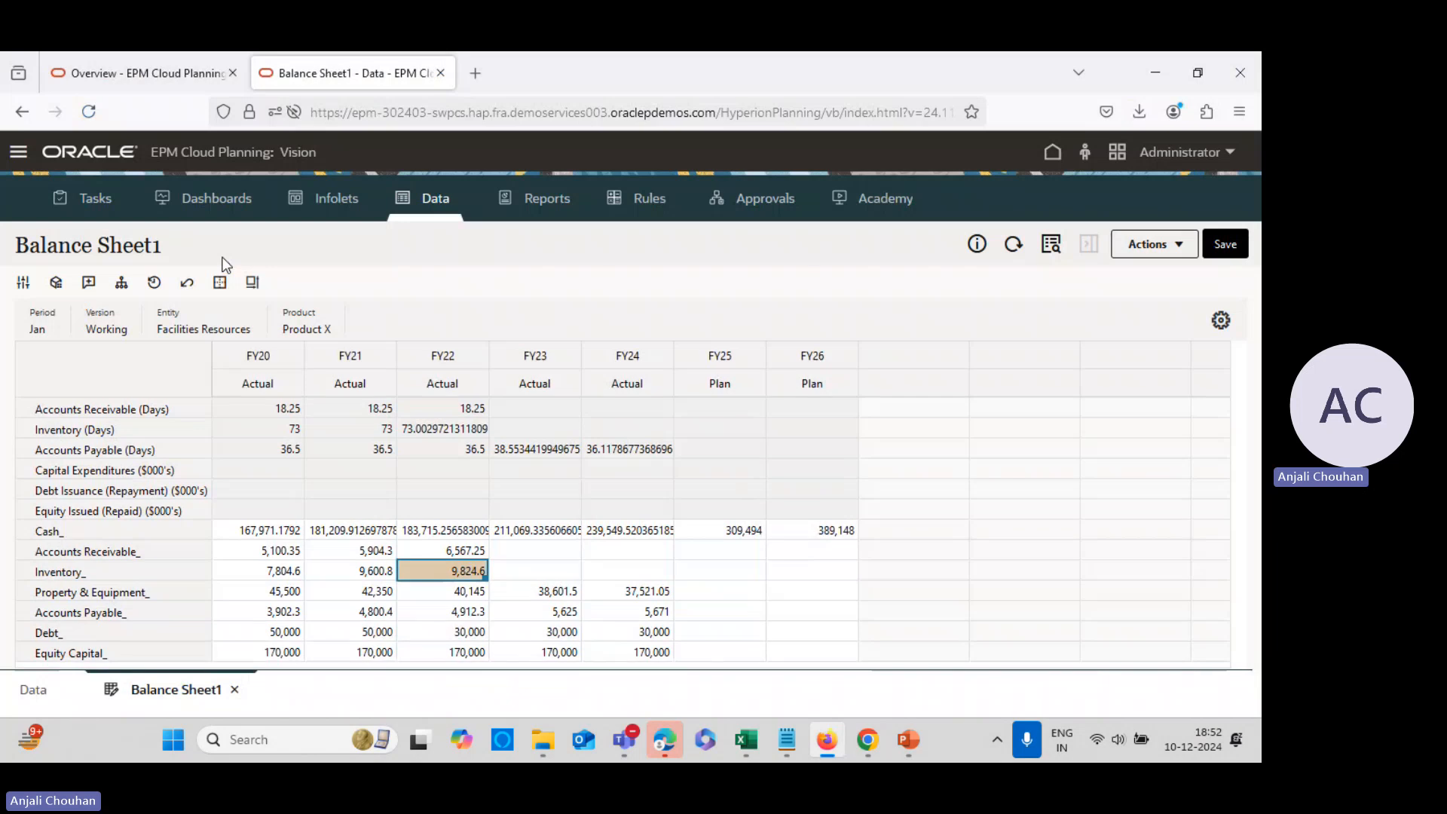
{"action": "left_click", "coordinate": [1224, 244]}
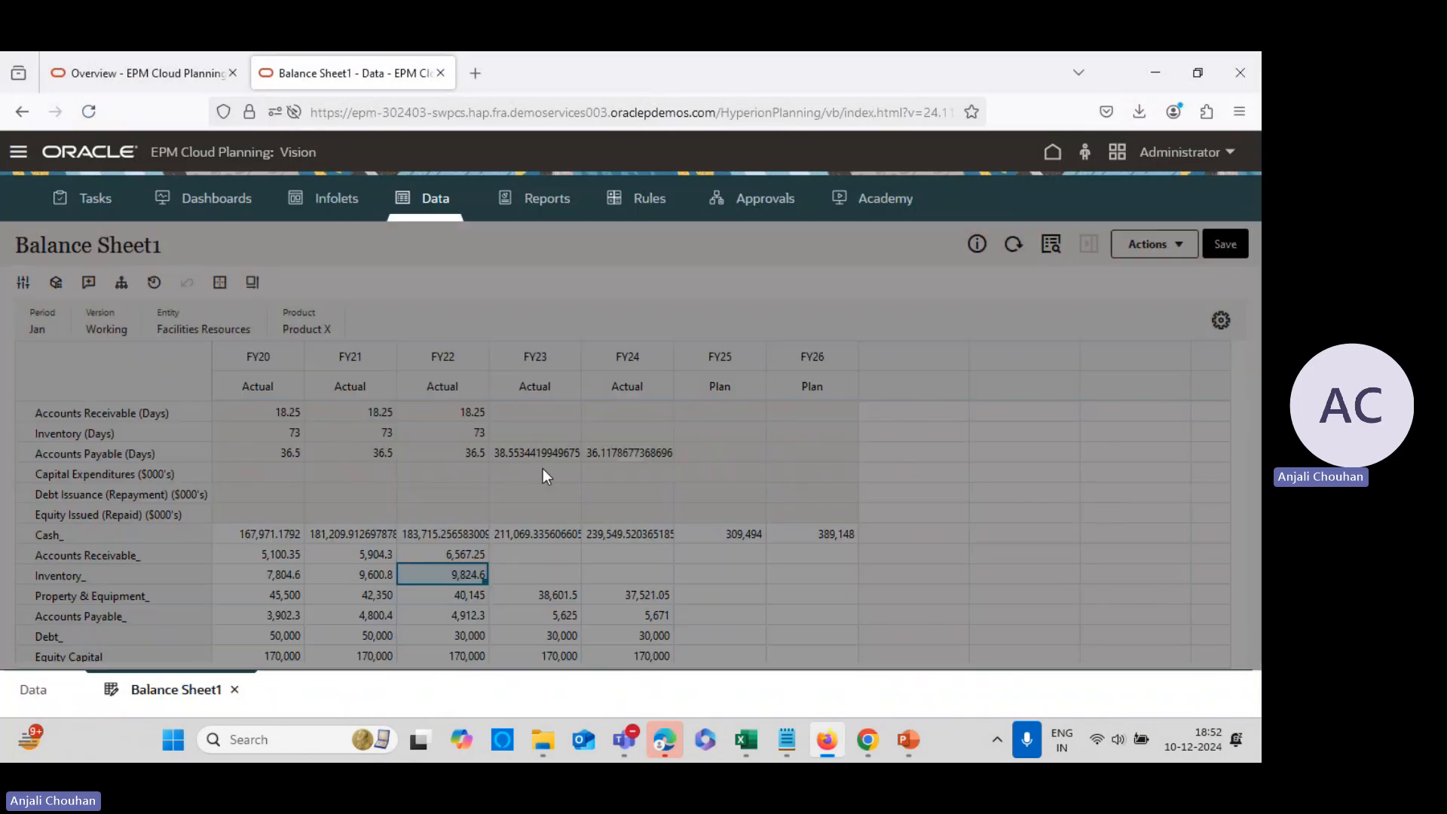
{"action": "left_click", "coordinate": [777, 495]}
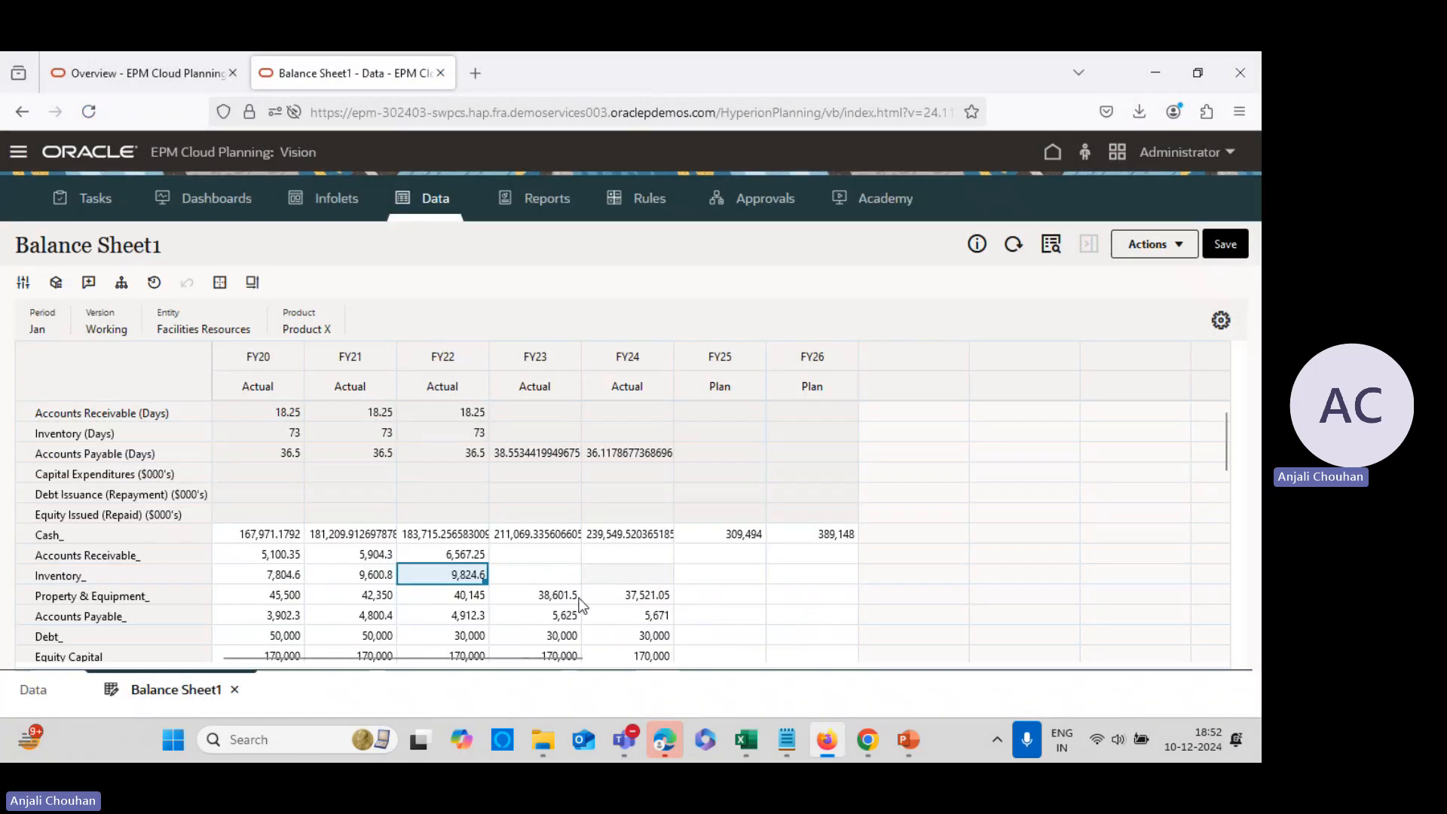
Look up the 2015 Inventory value in the Excel model, enter 10531 as FY23 Inventory_ in Balance Sheet1 and save the form
{"action": "key", "text": "Tab"}
{"action": "key", "text": "alt+Tab"}
{"action": "left_click", "coordinate": [598, 533]}
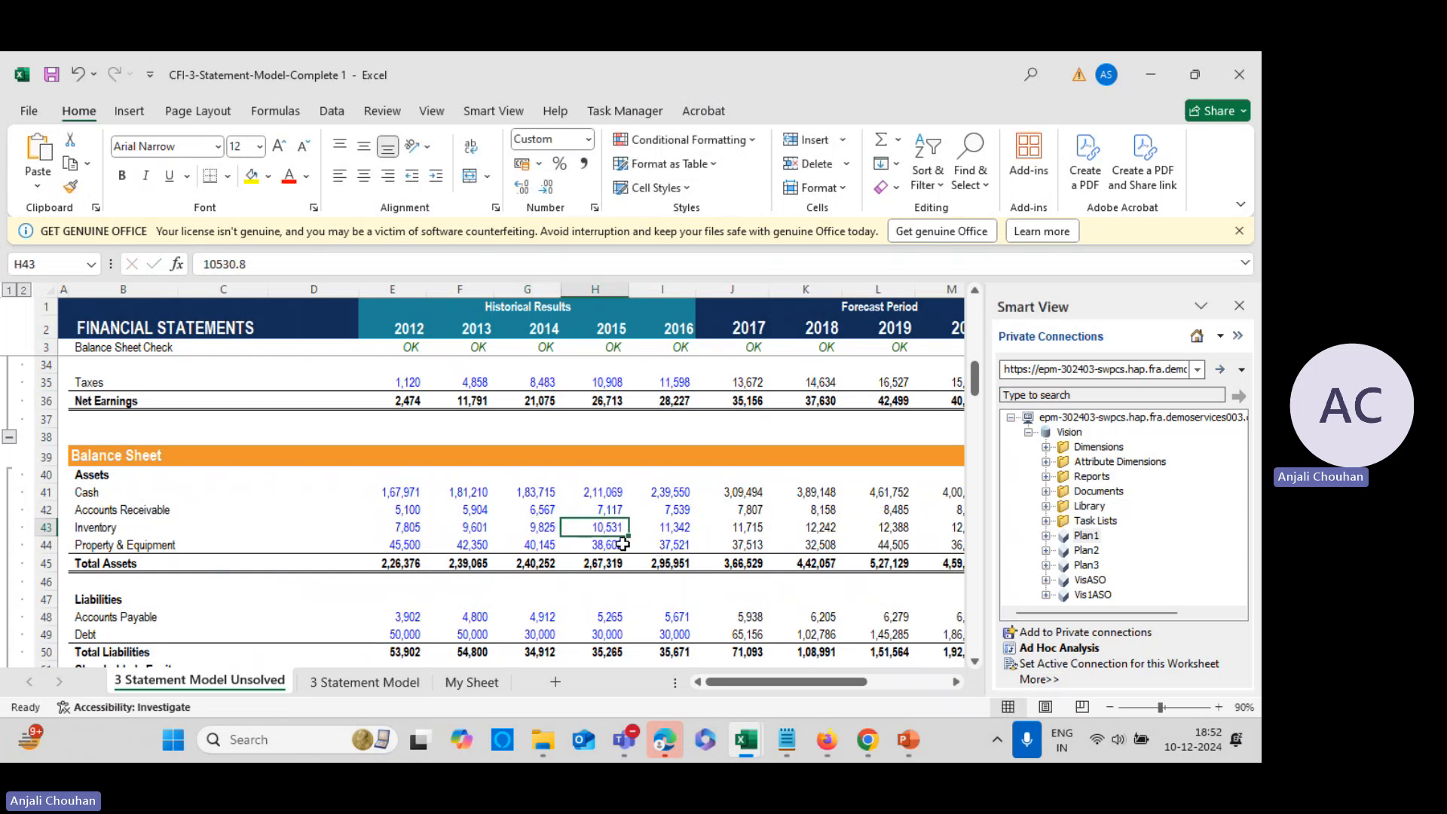
{"action": "key", "text": "alt+Tab"}
{"action": "type", "text": "1"}
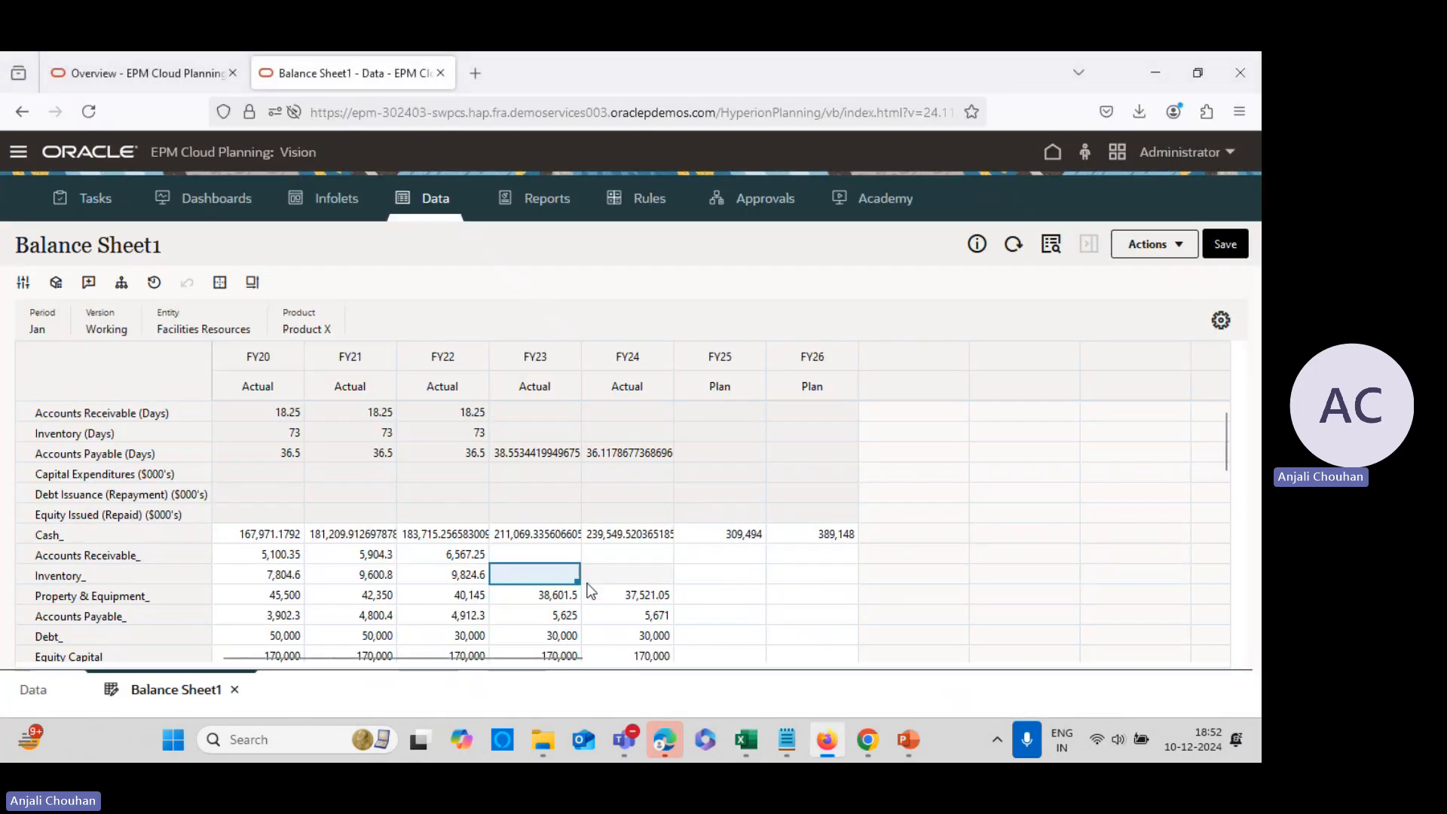
{"action": "type", "text": "0,531"}
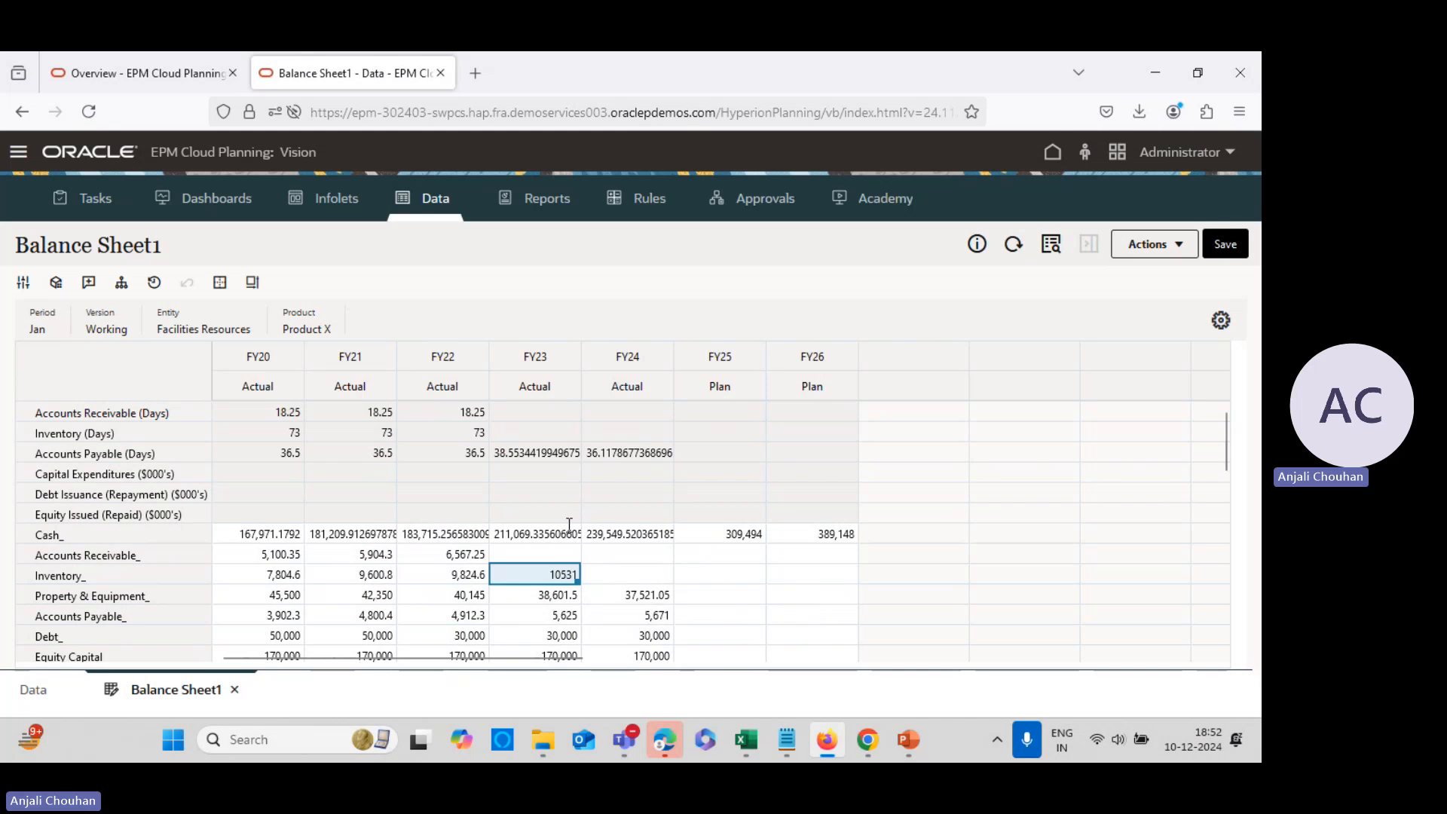
{"action": "left_click", "coordinate": [1222, 243]}
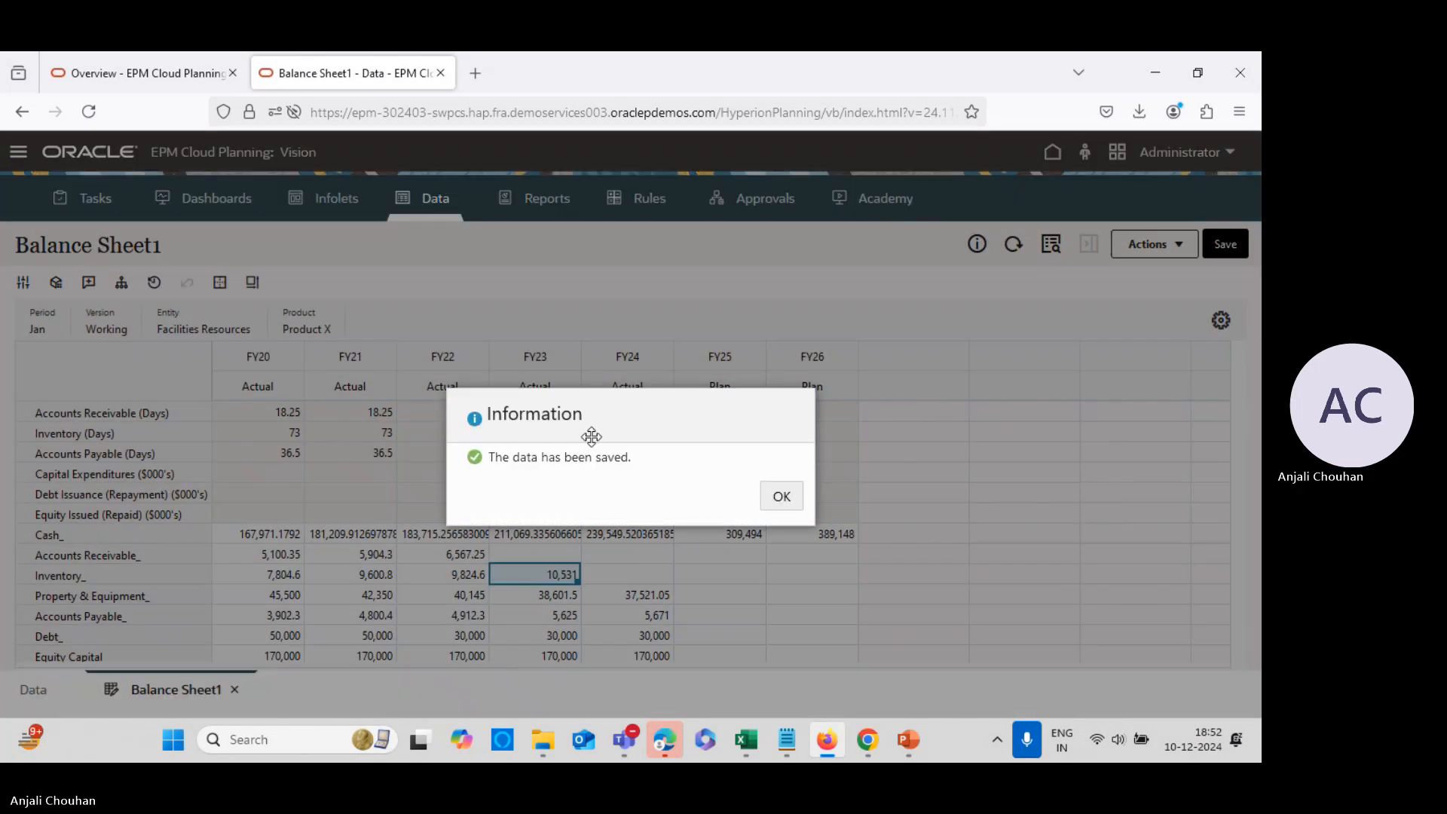
{"action": "left_click", "coordinate": [778, 494]}
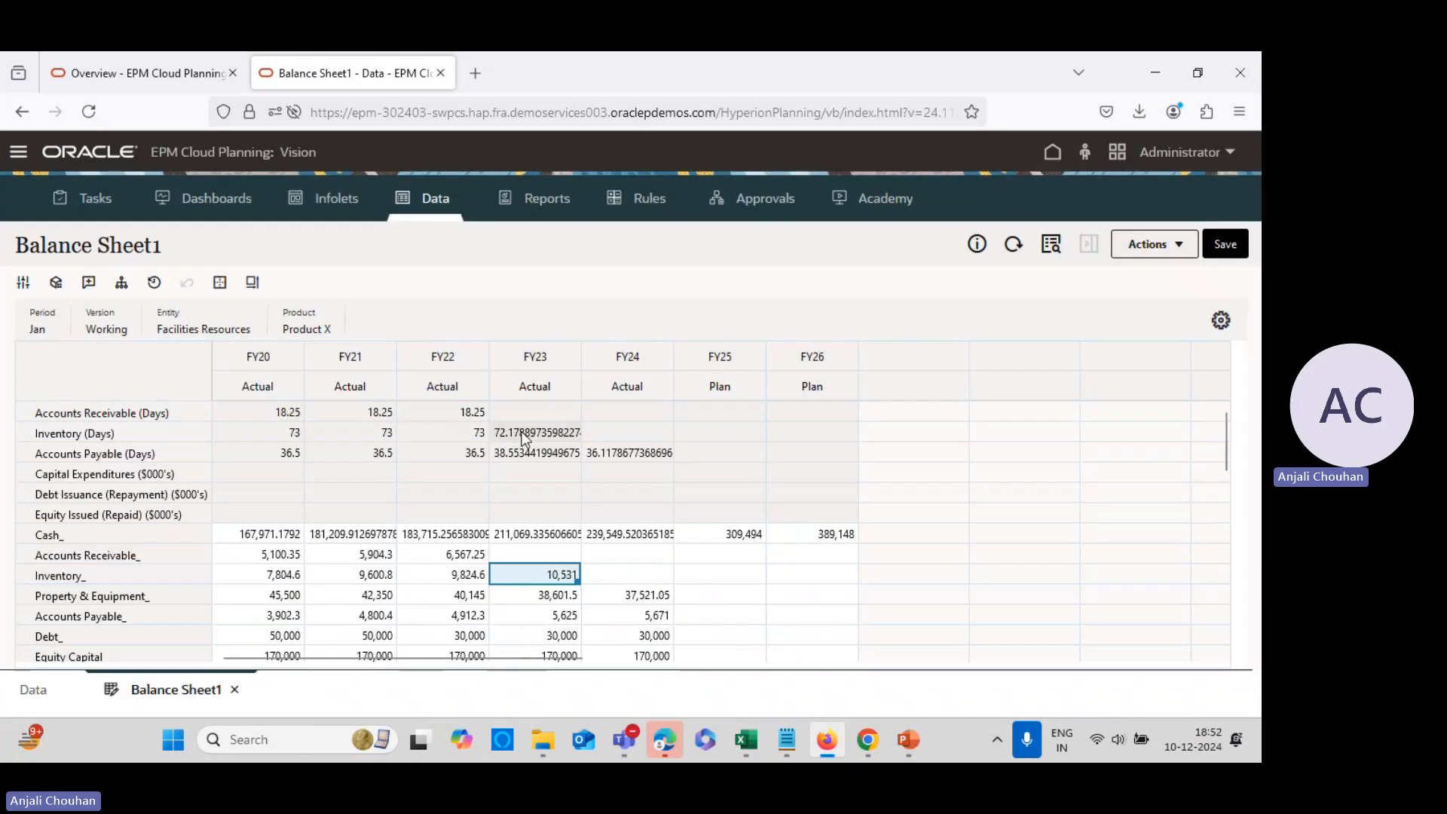
Compare the Excel model's 2012 to 2015 Inventory (Days) values with the FY20 to FY23 values in Balance Sheet1
{"action": "key", "text": "alt+Tab"}
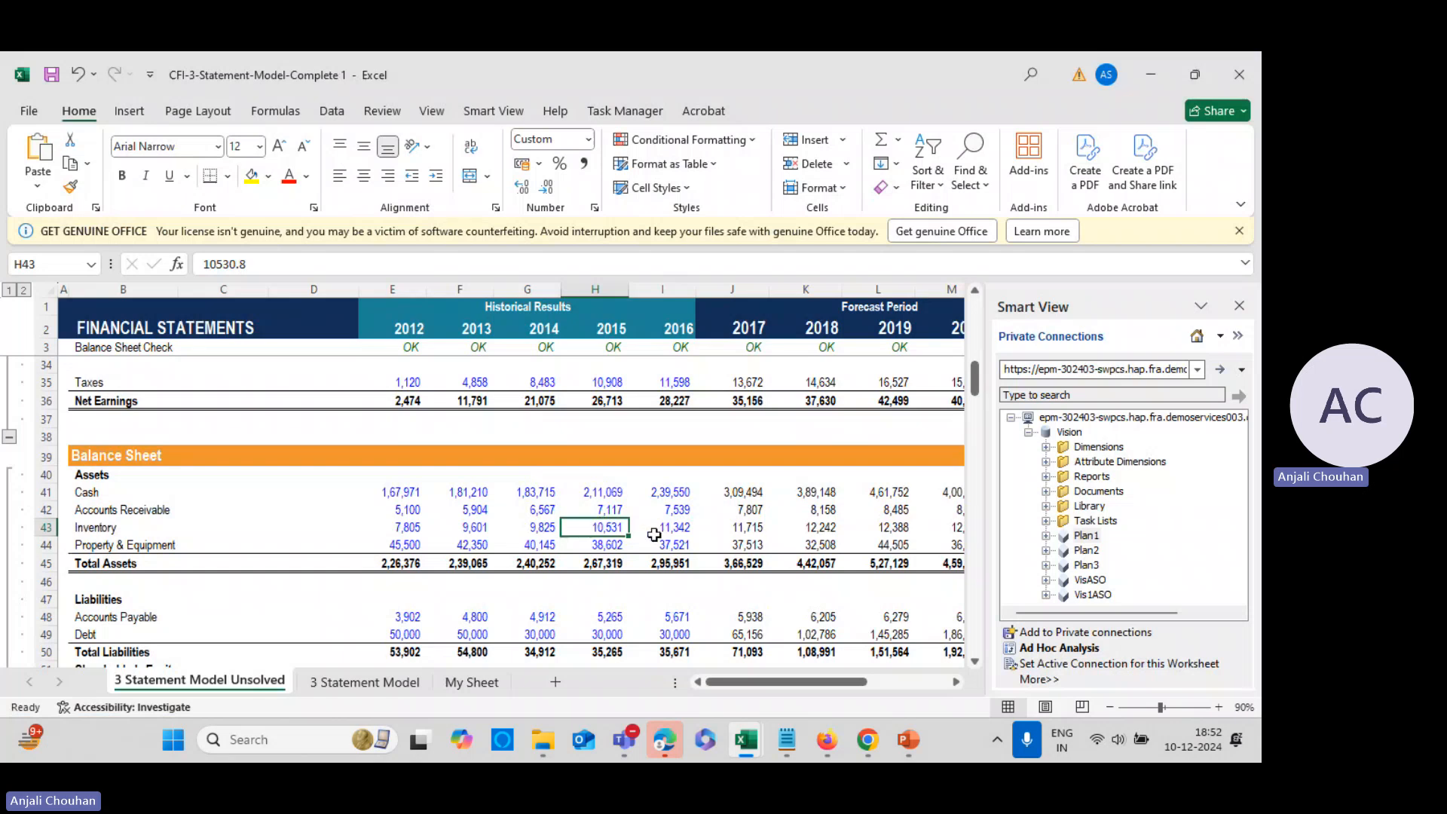
{"action": "scroll", "coordinate": [654, 535], "scroll_direction": "up", "scroll_amount": 9}
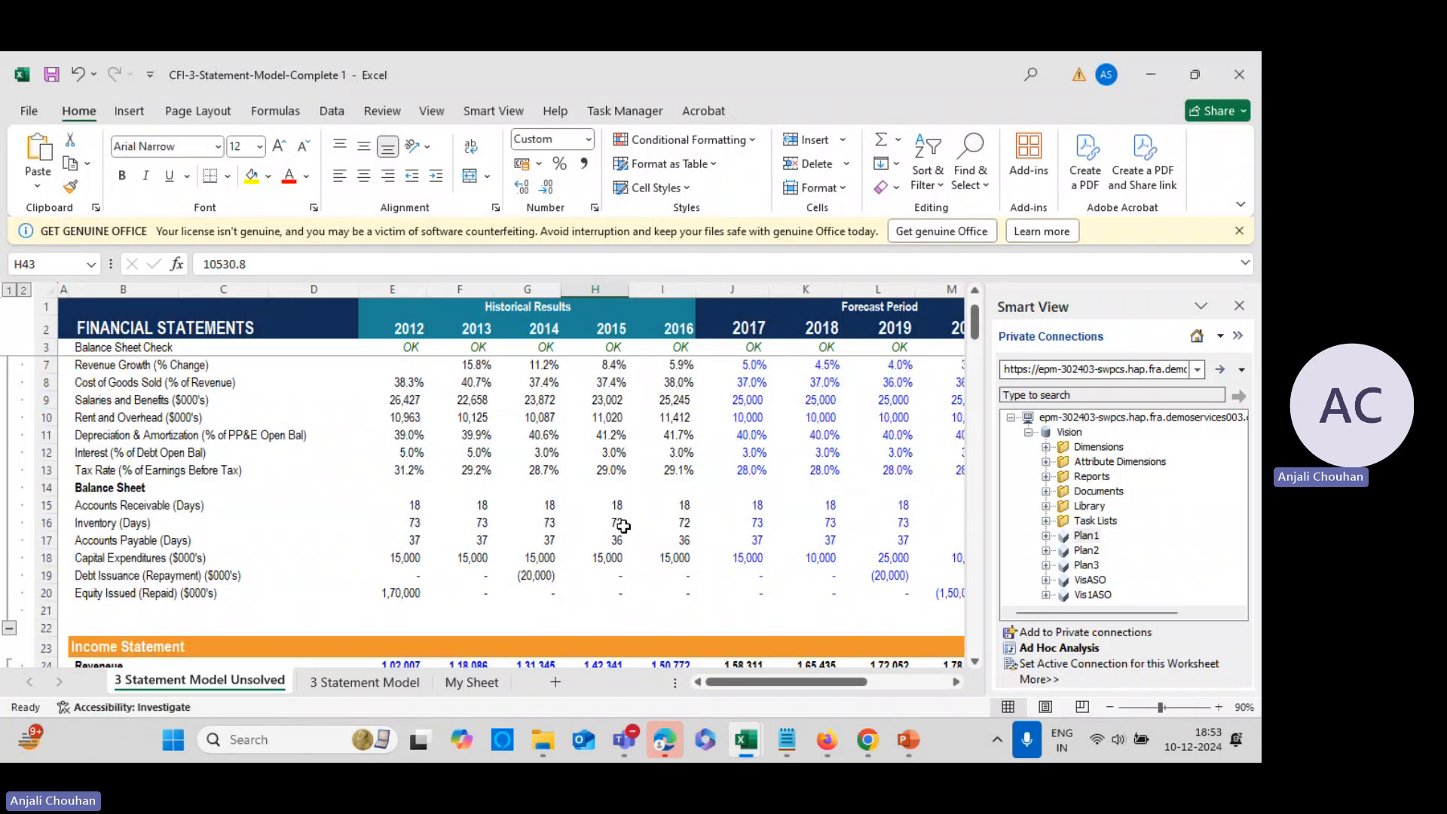
{"action": "left_click", "coordinate": [619, 525]}
{"action": "left_click_drag", "start_coordinate": [407, 522], "coordinate": [535, 520]}
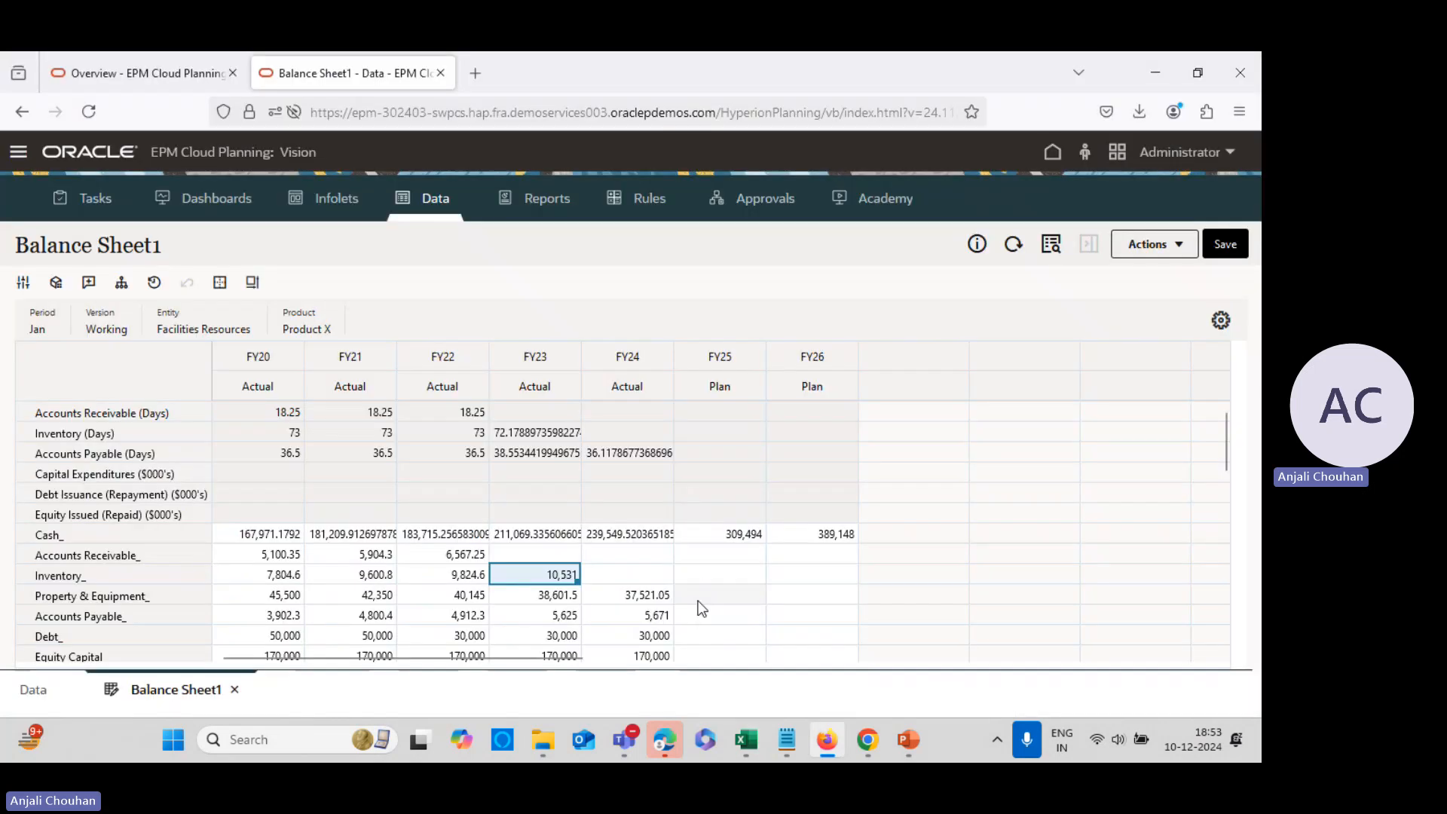
Look up the 2016 Inventory value in the Excel model, enter 11342 as FY24 Inventory_ in Balance Sheet1 and save the form
{"action": "scroll", "coordinate": [670, 591], "scroll_direction": "down", "scroll_amount": 2}
{"action": "scroll", "coordinate": [671, 592], "scroll_direction": "down", "scroll_amount": 5}
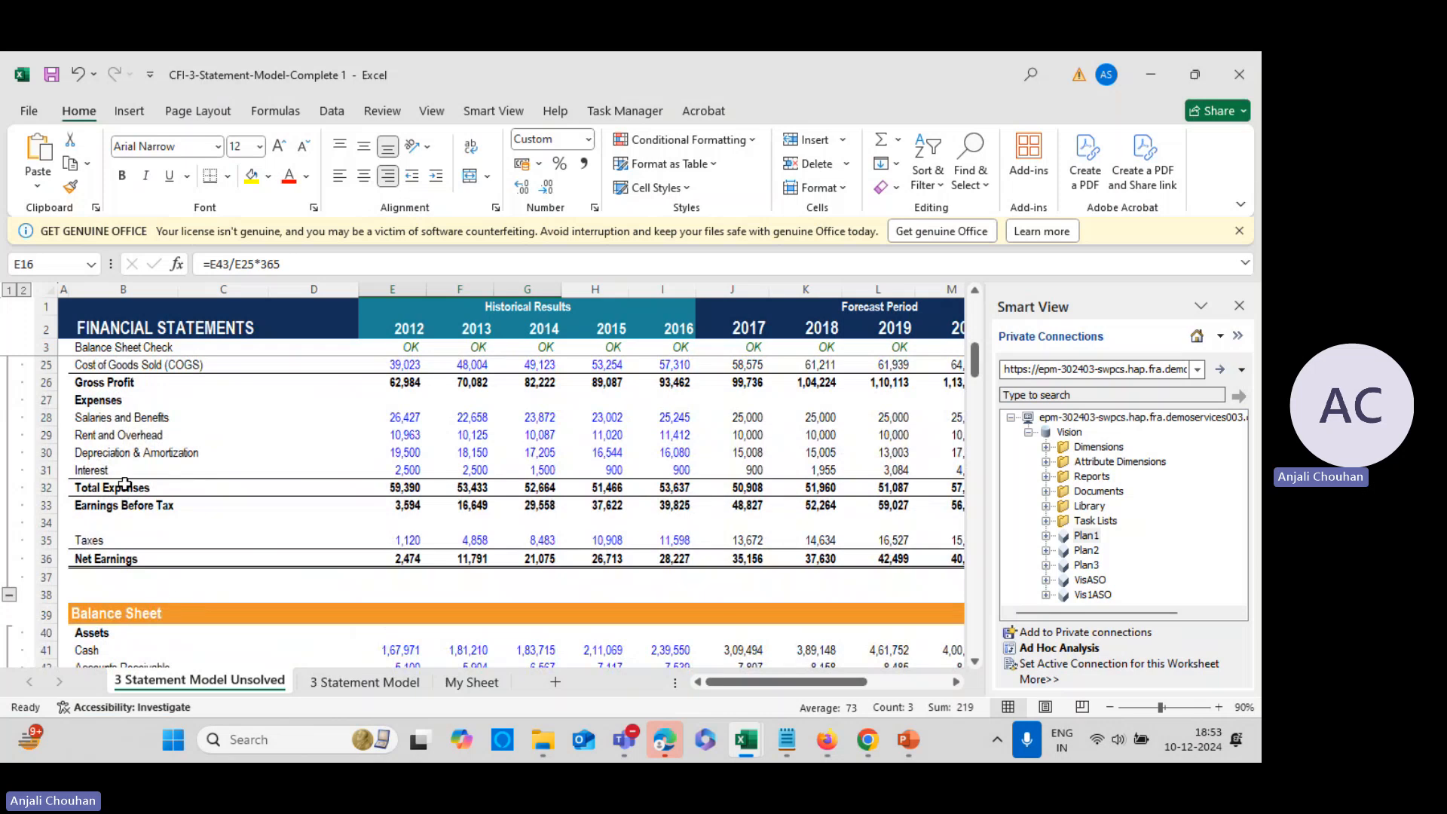
{"action": "scroll", "coordinate": [175, 643], "scroll_direction": "down", "scroll_amount": 5}
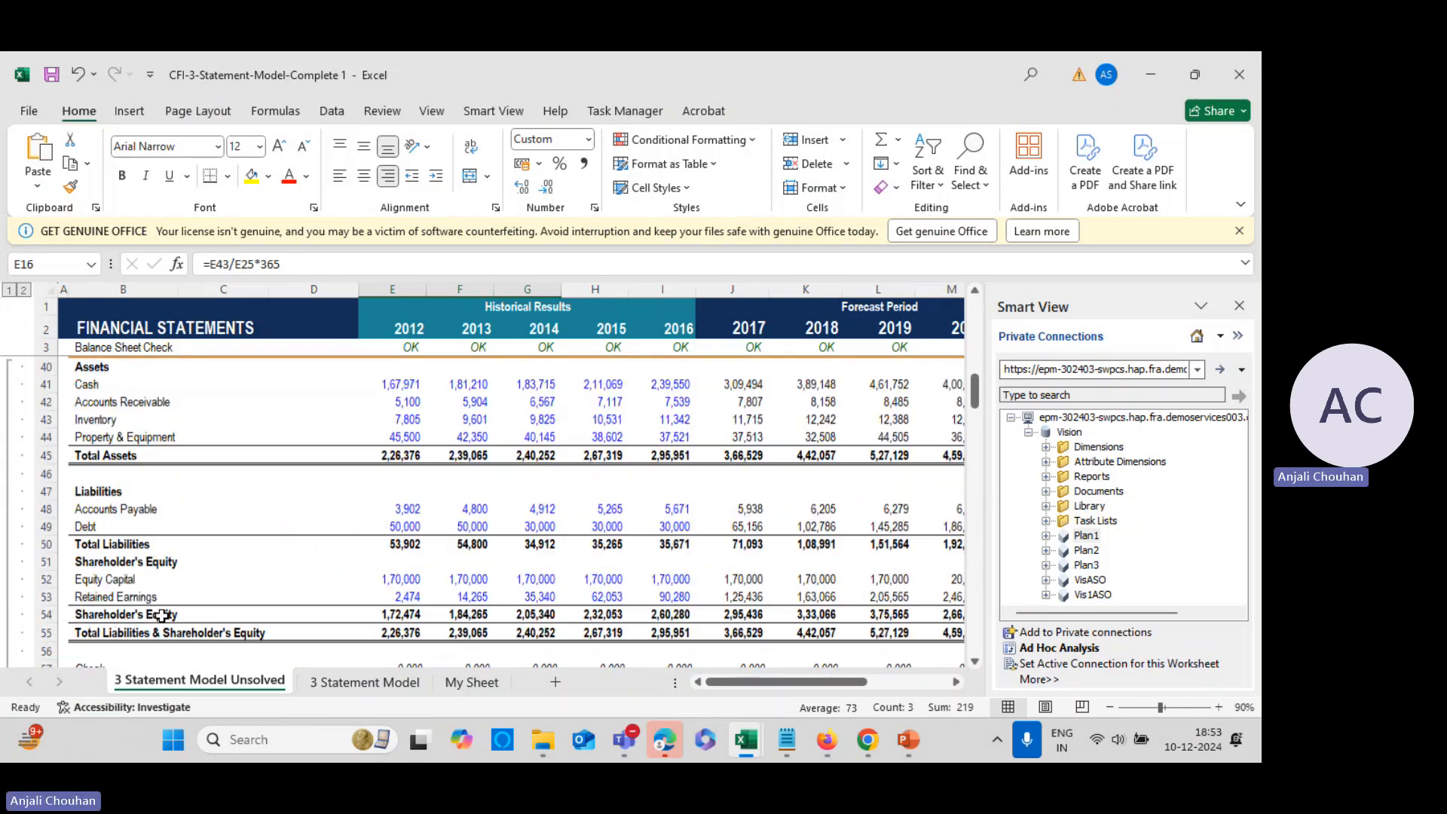
{"action": "scroll", "coordinate": [252, 583], "scroll_direction": "up", "scroll_amount": 2}
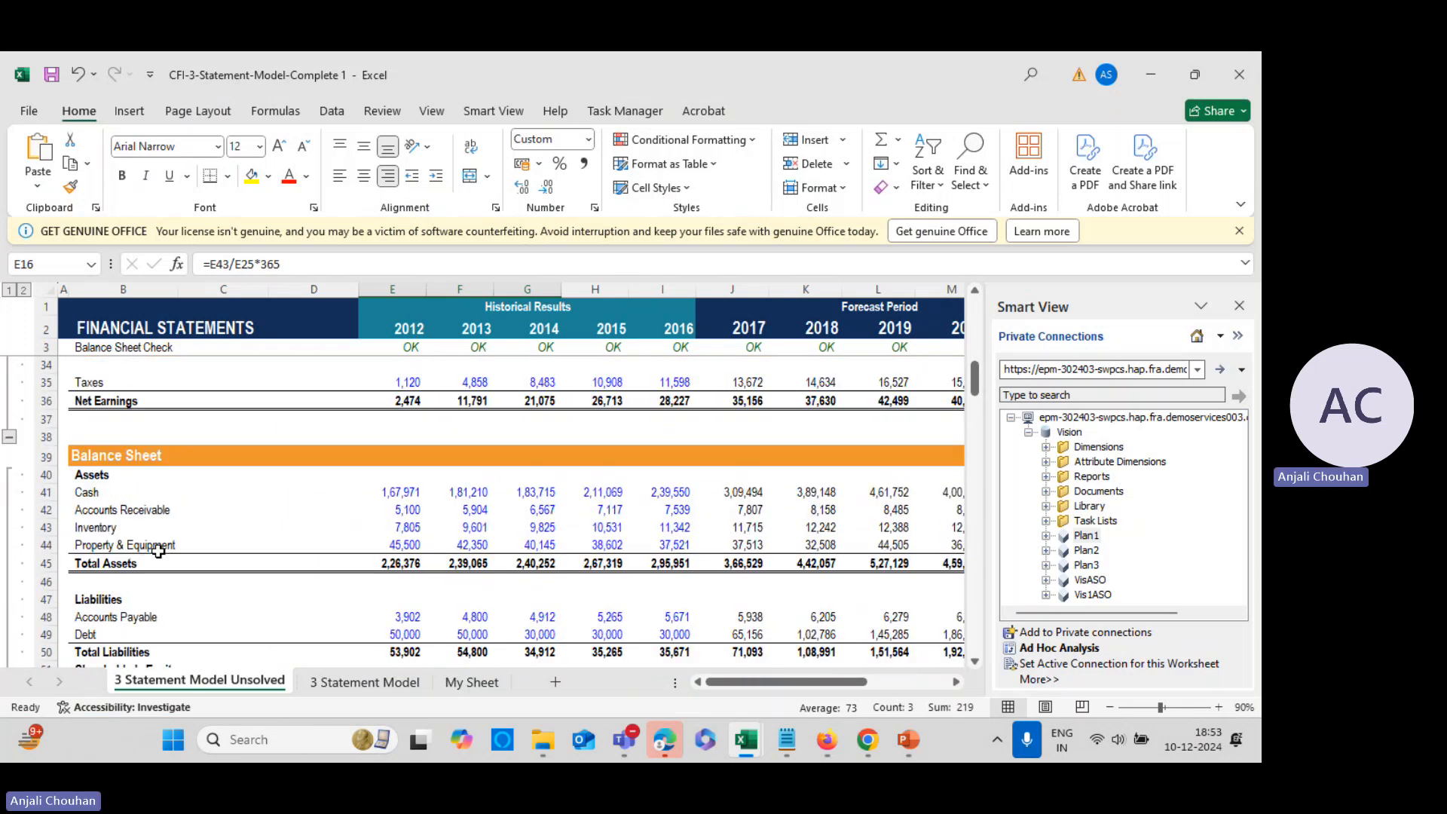
{"action": "left_click", "coordinate": [660, 528]}
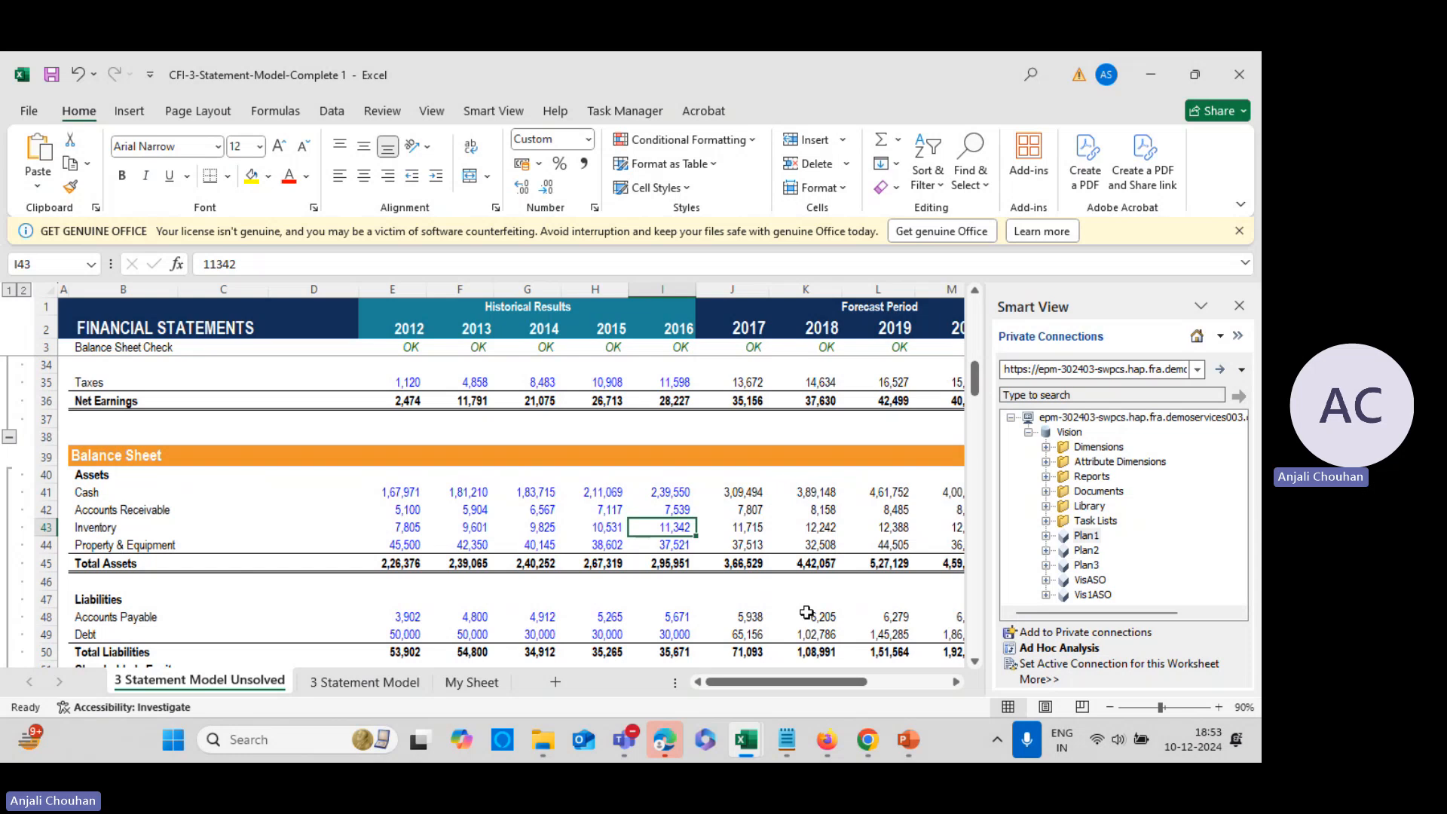
{"action": "key", "text": "alt+Tab"}
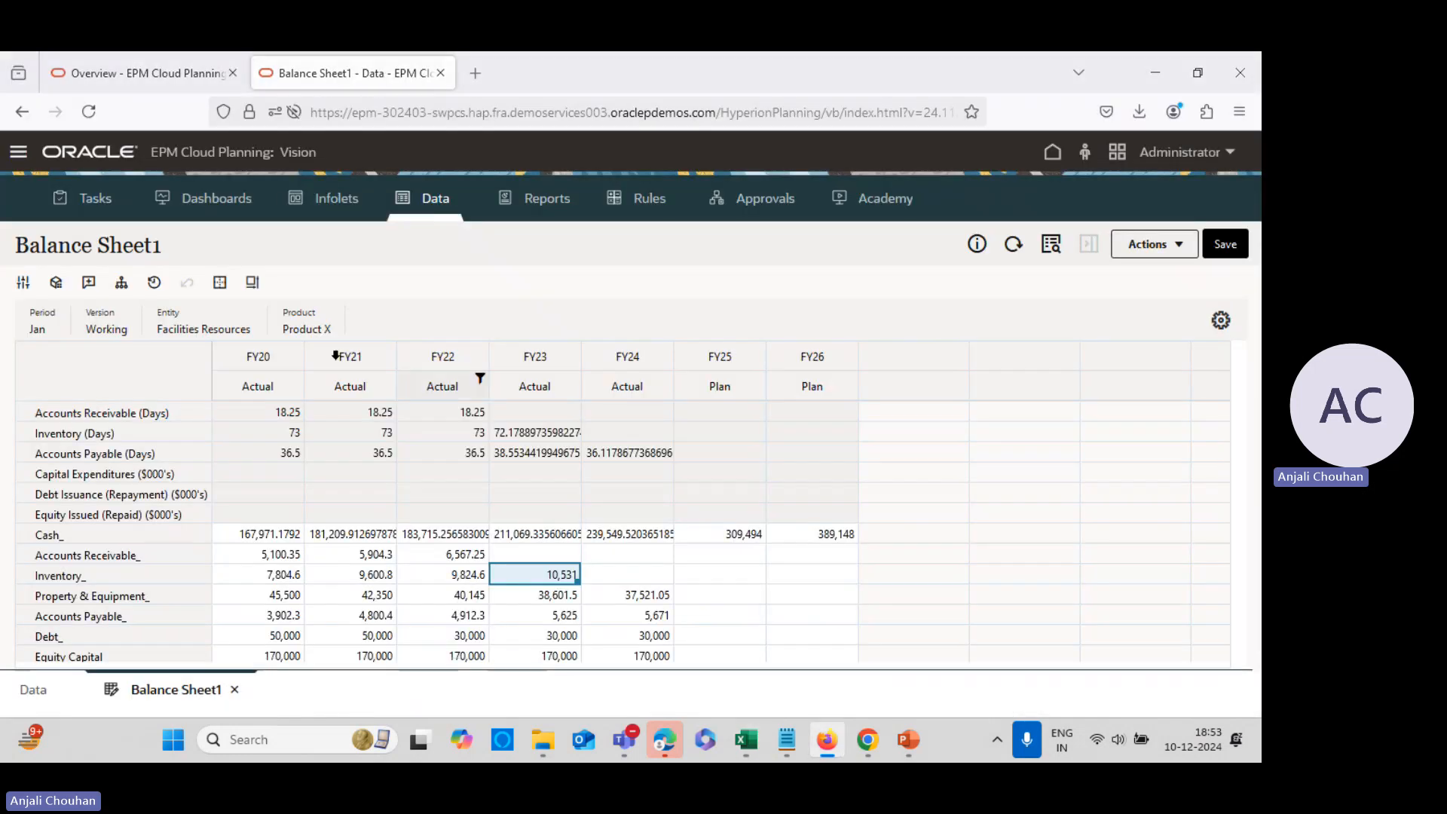
{"action": "key", "text": "alt+Tab"}
{"action": "key", "text": "alt+Tab"}
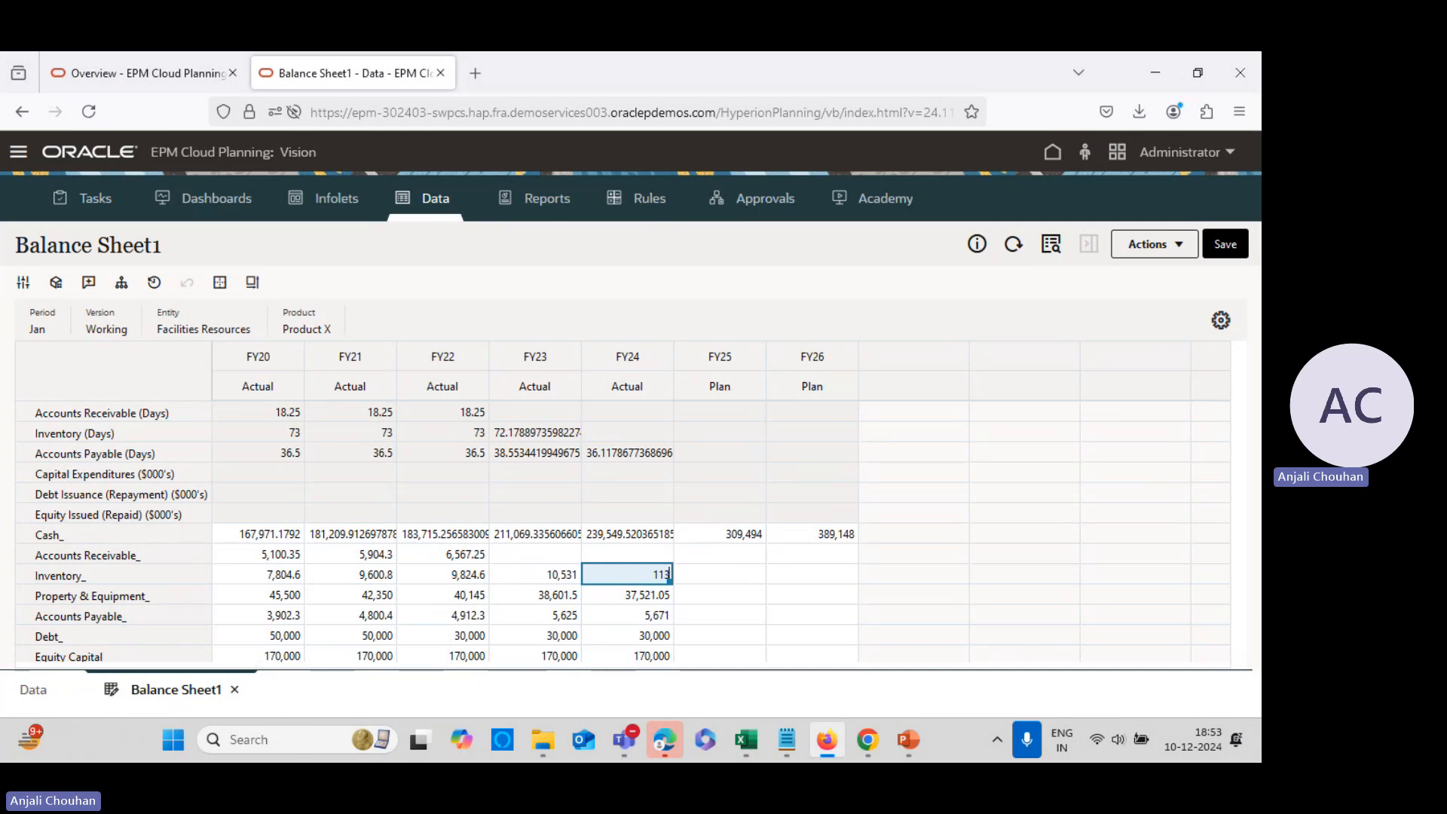
{"action": "left_click", "coordinate": [1227, 251]}
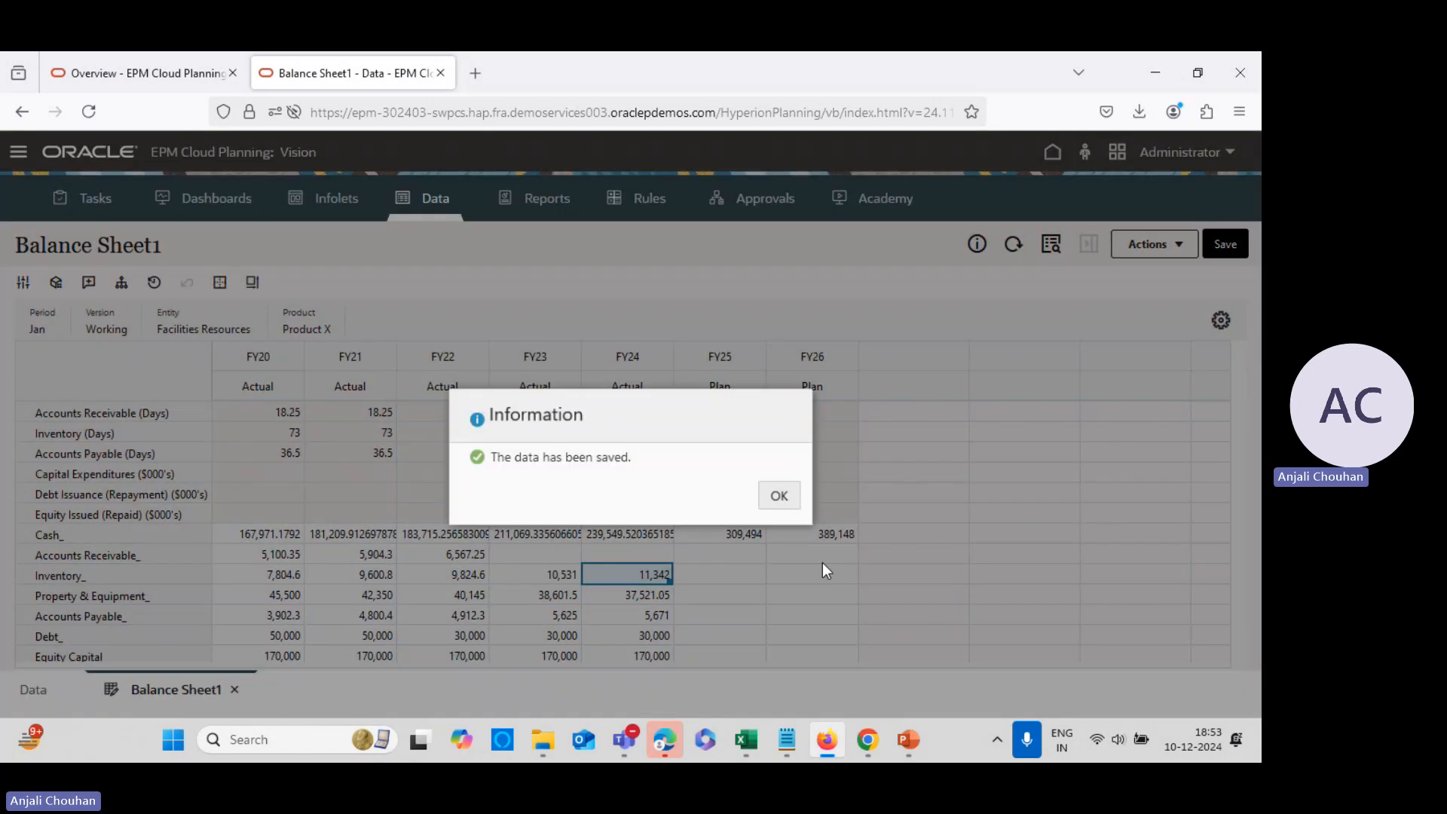
{"action": "left_click", "coordinate": [784, 497]}
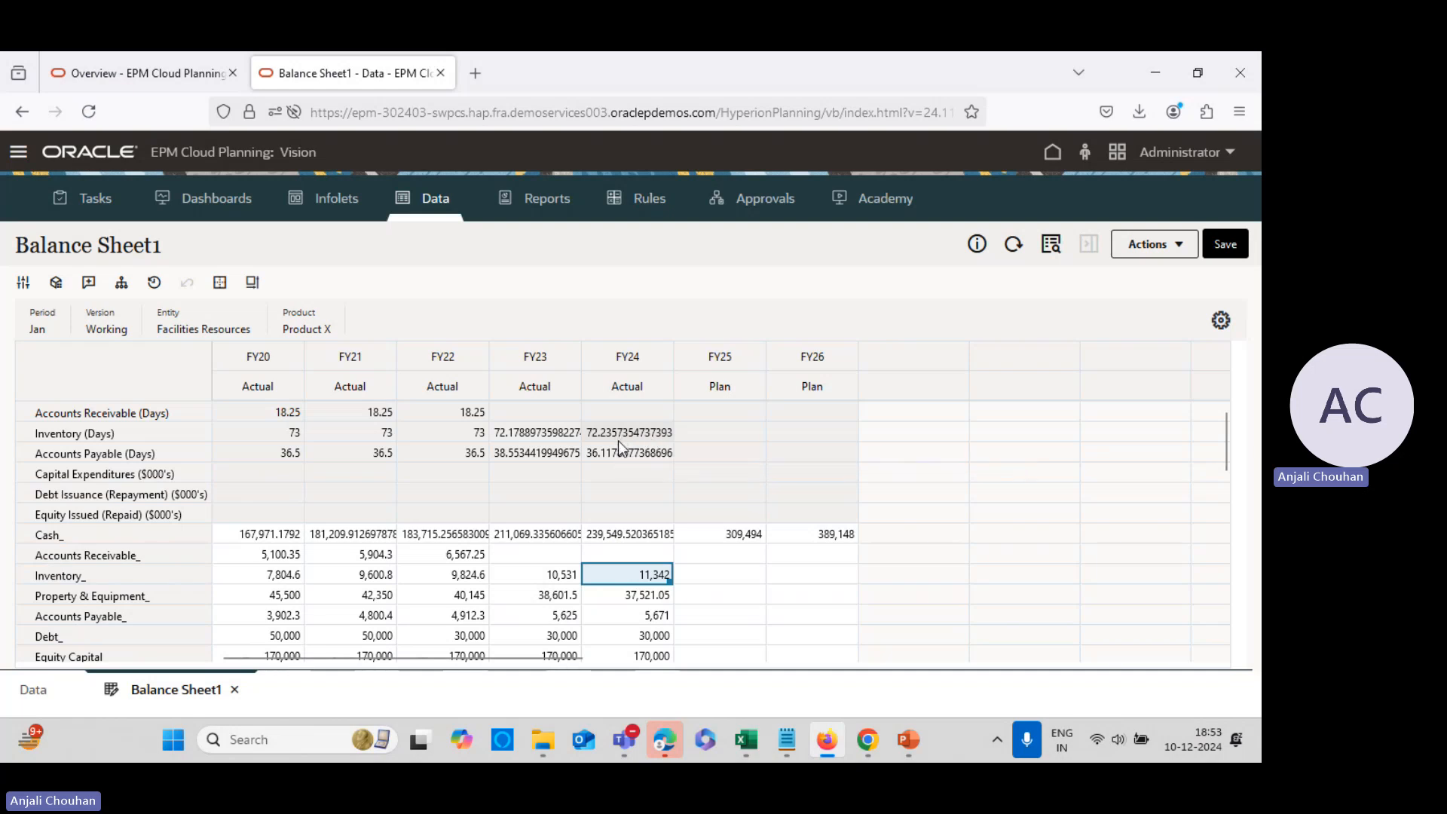
Check the 2016 Inventory (Days) value and formula in the Excel model against FY24 Inventory (Days) in Balance Sheet1
{"action": "key", "text": "alt+Tab"}
{"action": "scroll", "coordinate": [681, 474], "scroll_direction": "up", "scroll_amount": 9}
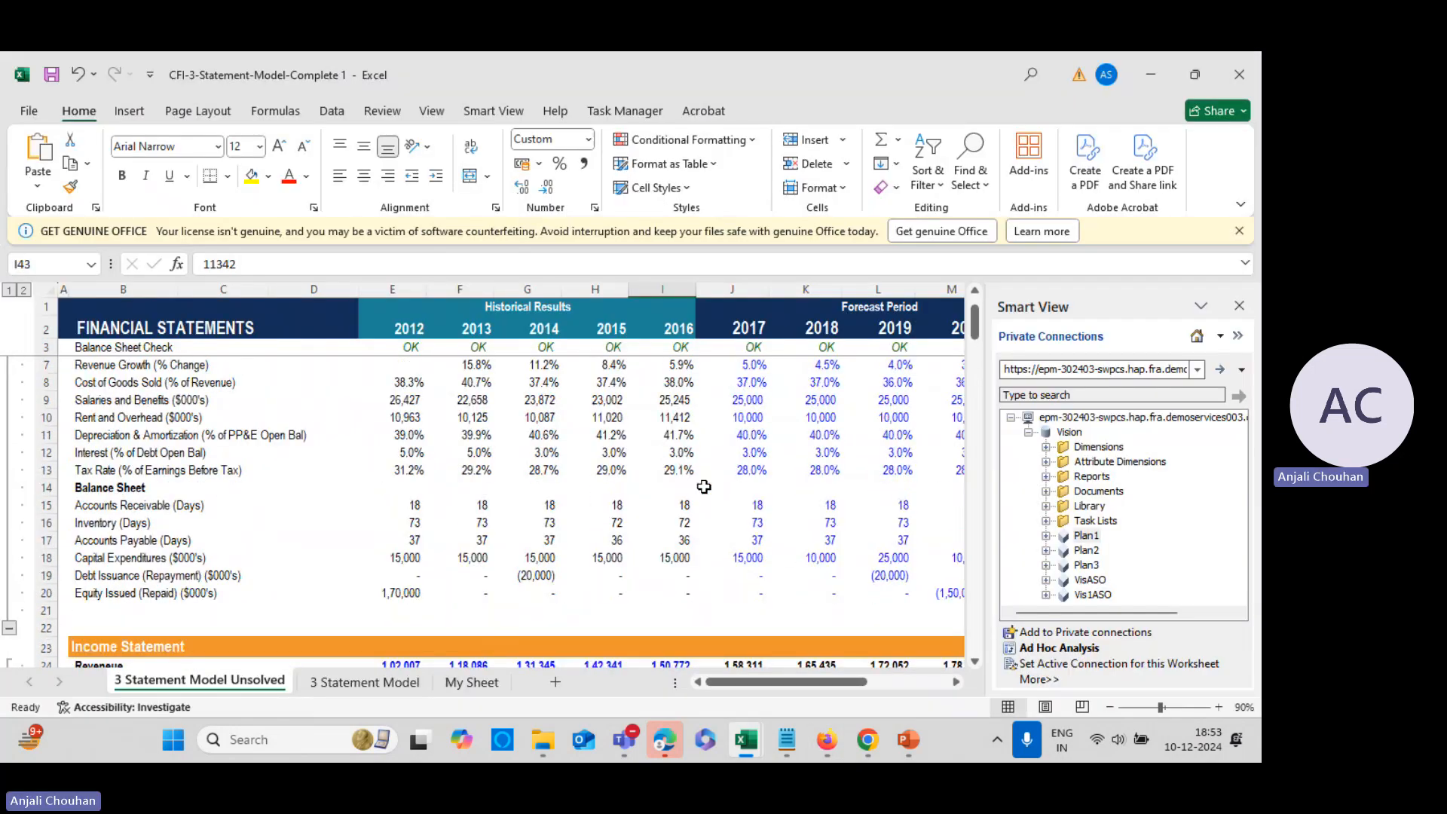
{"action": "left_click", "coordinate": [681, 521]}
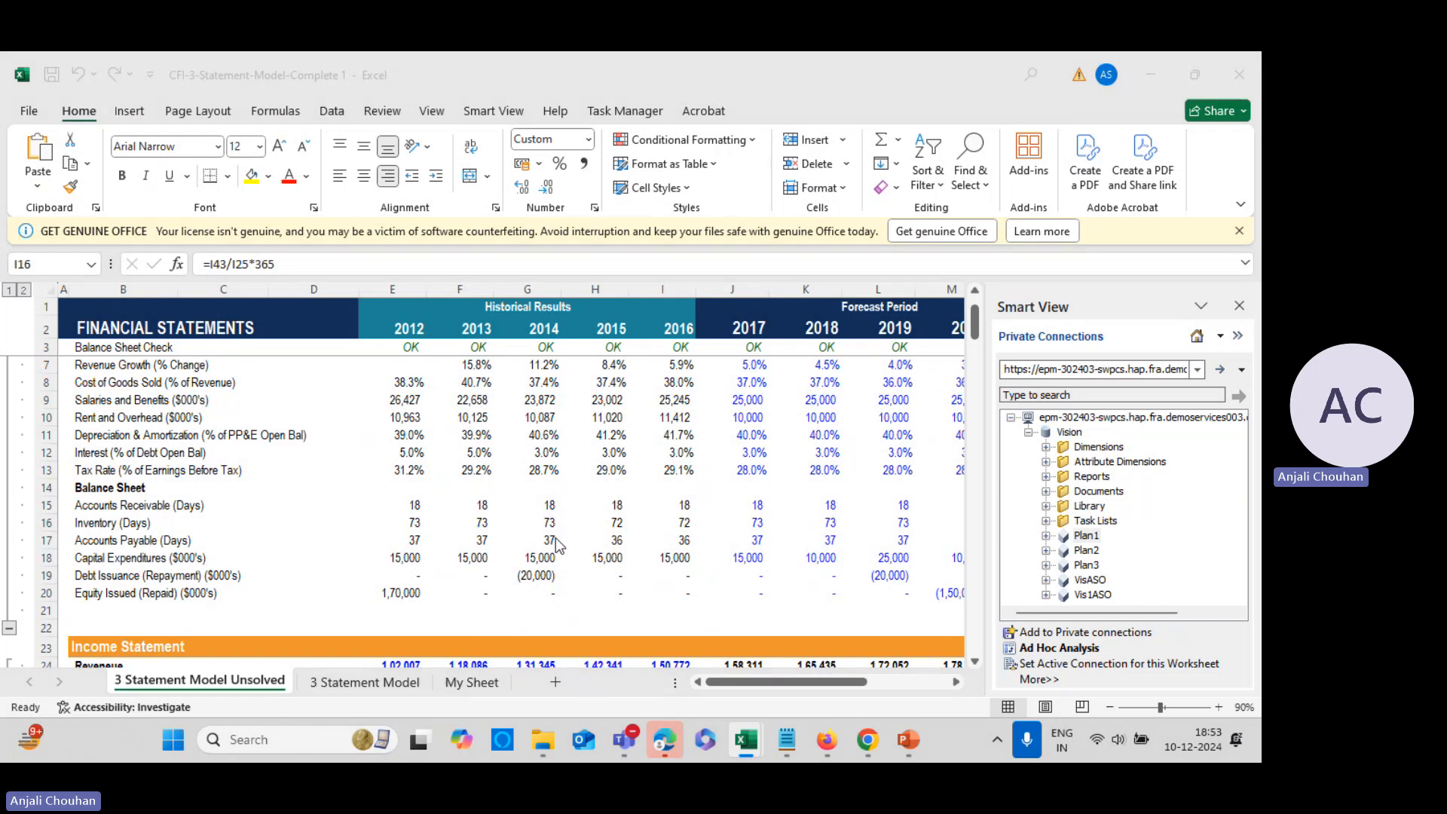
{"action": "key", "text": "alt+Tab"}
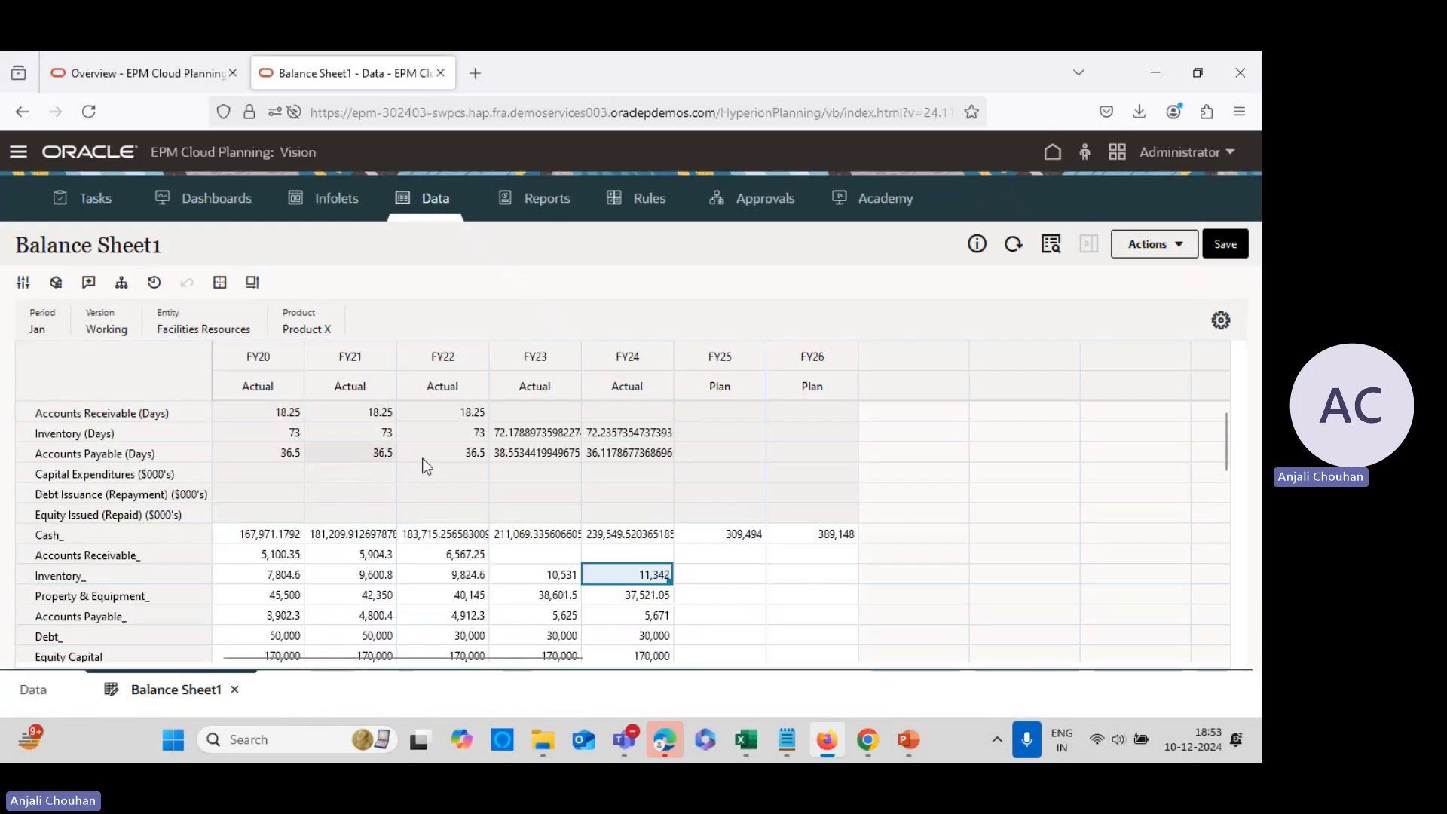
Review the days rows and balance sheet accounts in Balance Sheet1 and save the form
{"action": "scroll", "coordinate": [423, 458], "scroll_direction": "down", "scroll_amount": 3}
{"action": "scroll", "coordinate": [377, 544], "scroll_direction": "up", "scroll_amount": 3}
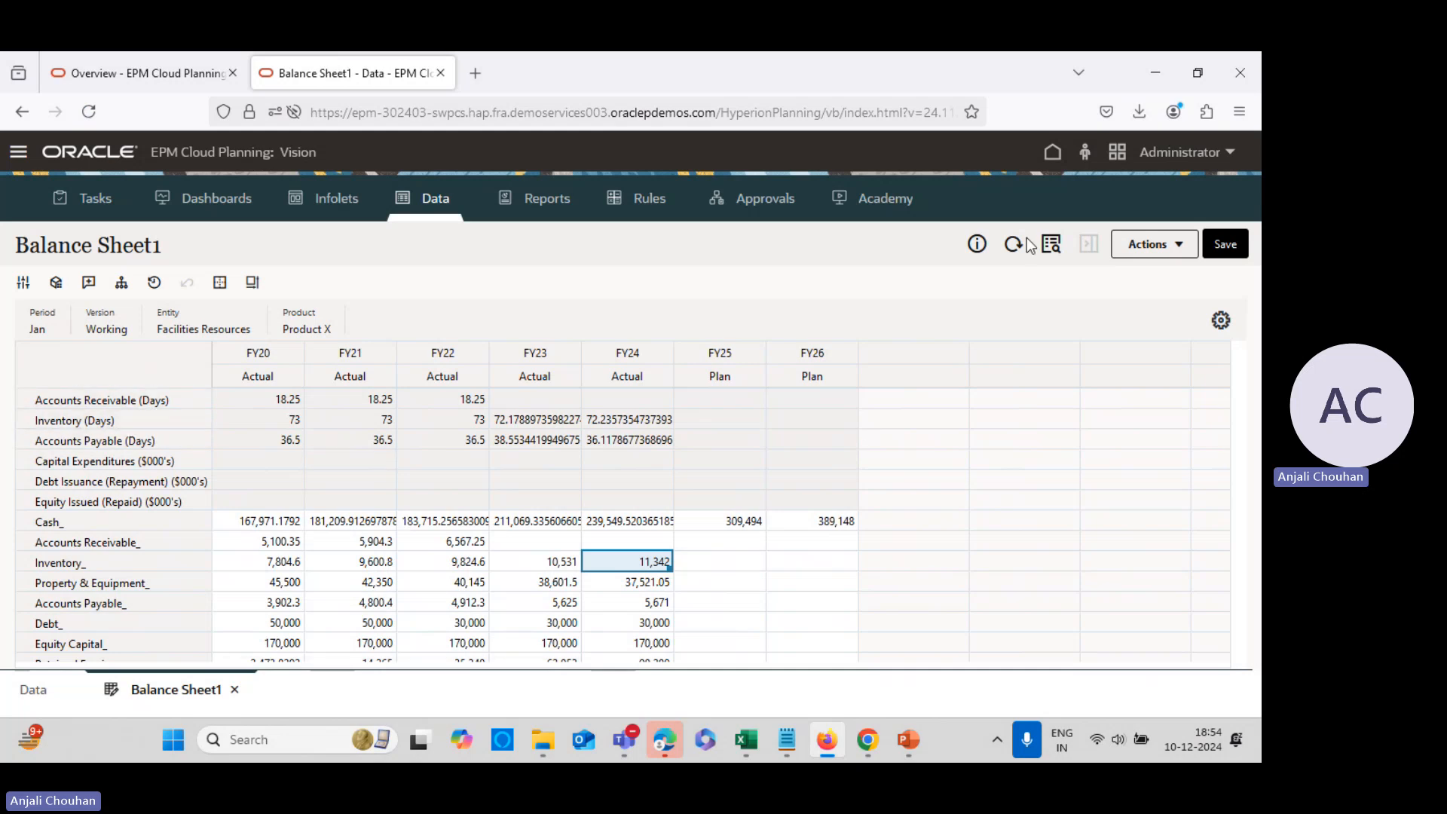
{"action": "left_click", "coordinate": [1219, 239]}
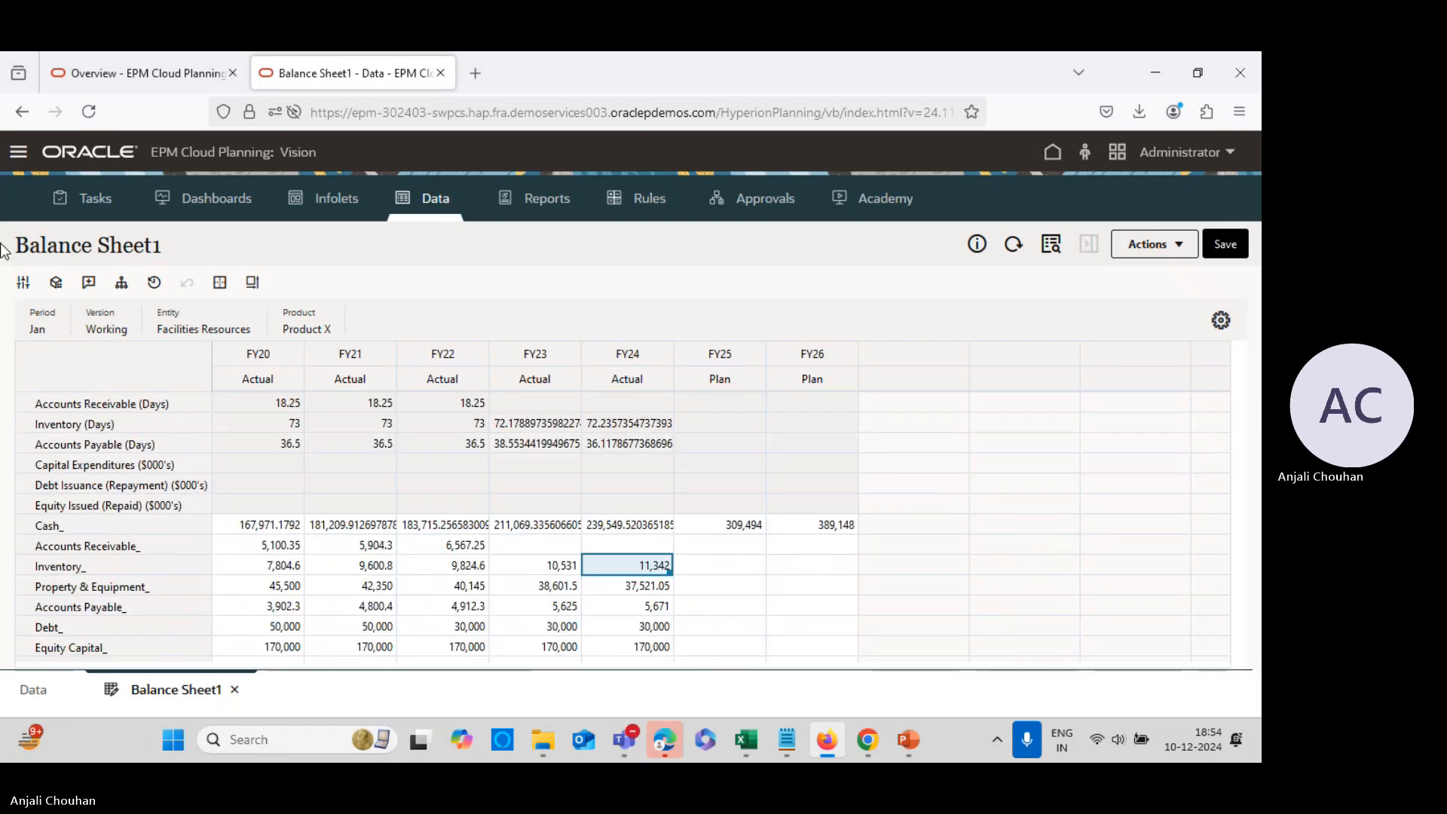
Open the dimension editor for the Plan1 cube and expand Balance Sheet Assumptions under Statistics in the Account dimension
{"action": "left_click", "coordinate": [20, 153]}
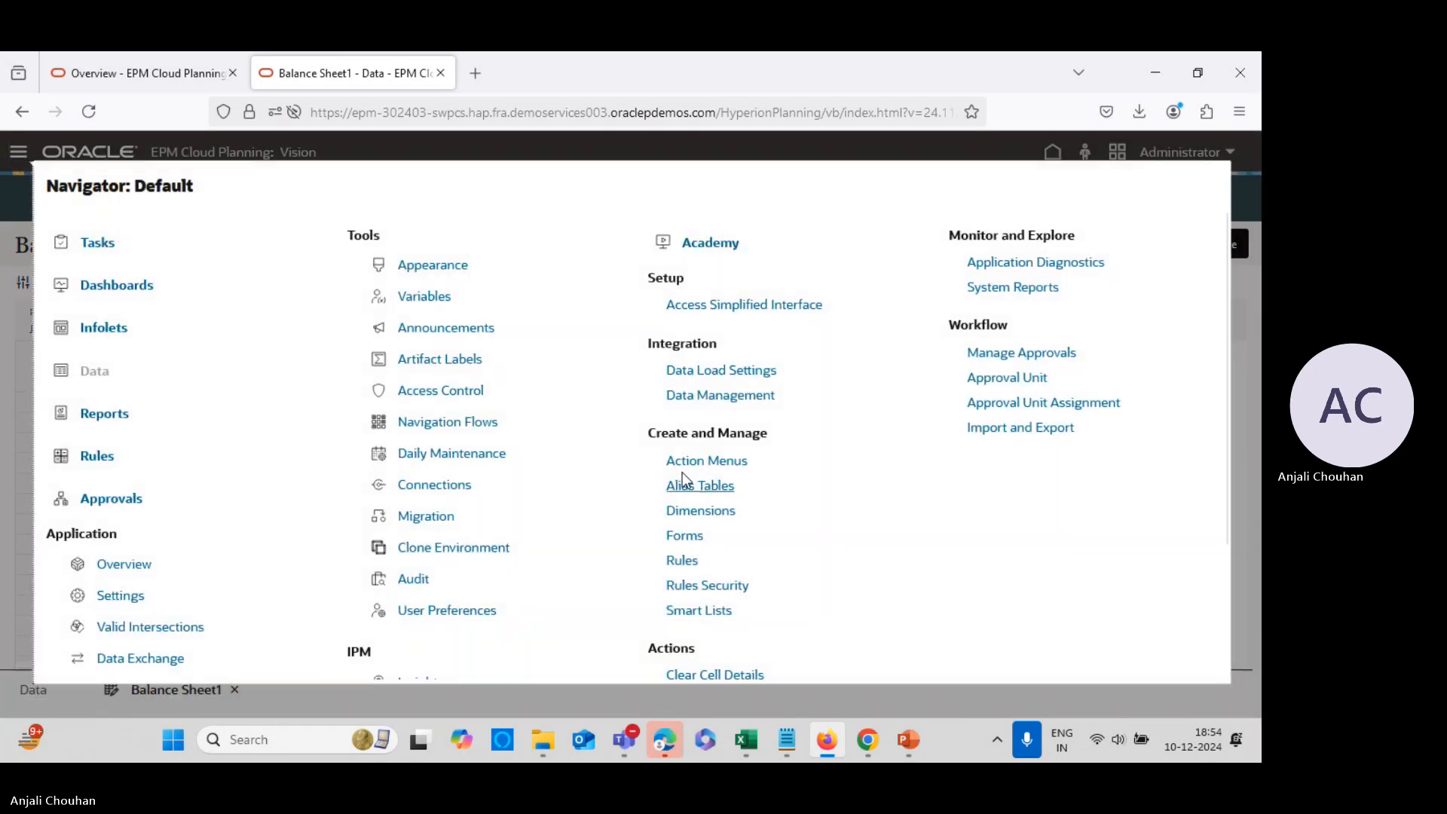
{"action": "left_click", "coordinate": [682, 514]}
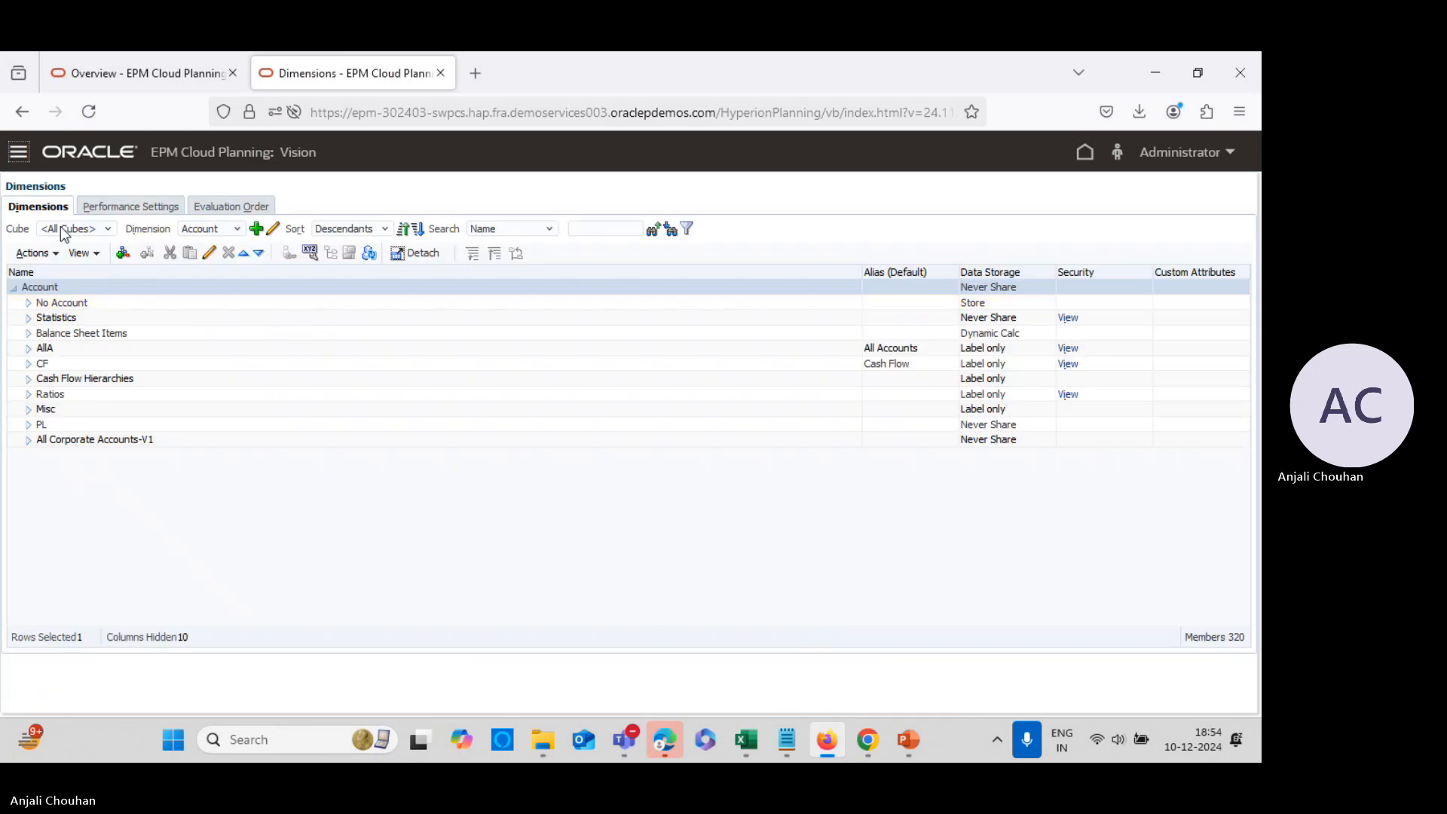
{"action": "left_click", "coordinate": [63, 230]}
{"action": "left_click", "coordinate": [63, 266]}
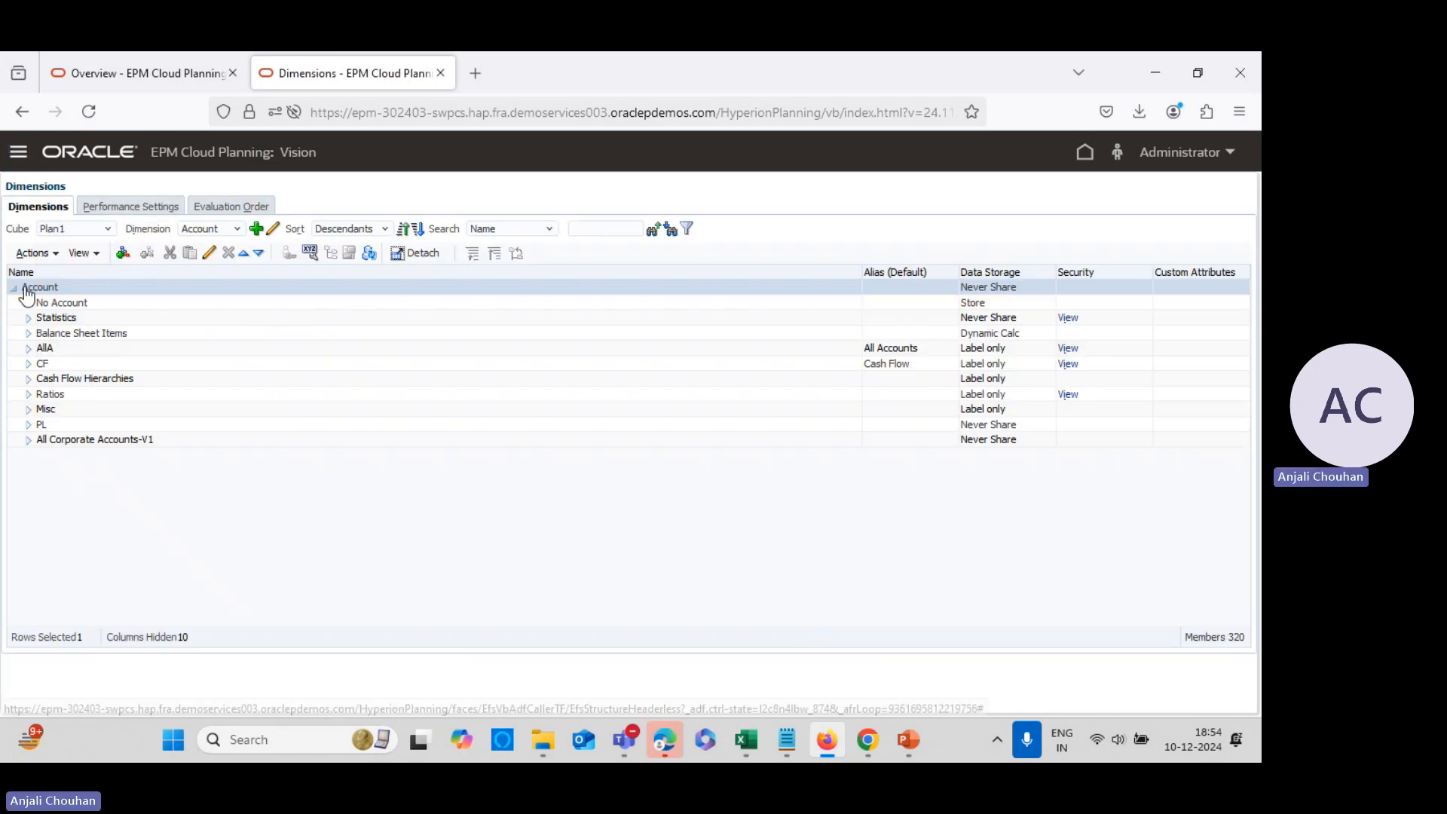
{"action": "left_click", "coordinate": [27, 319]}
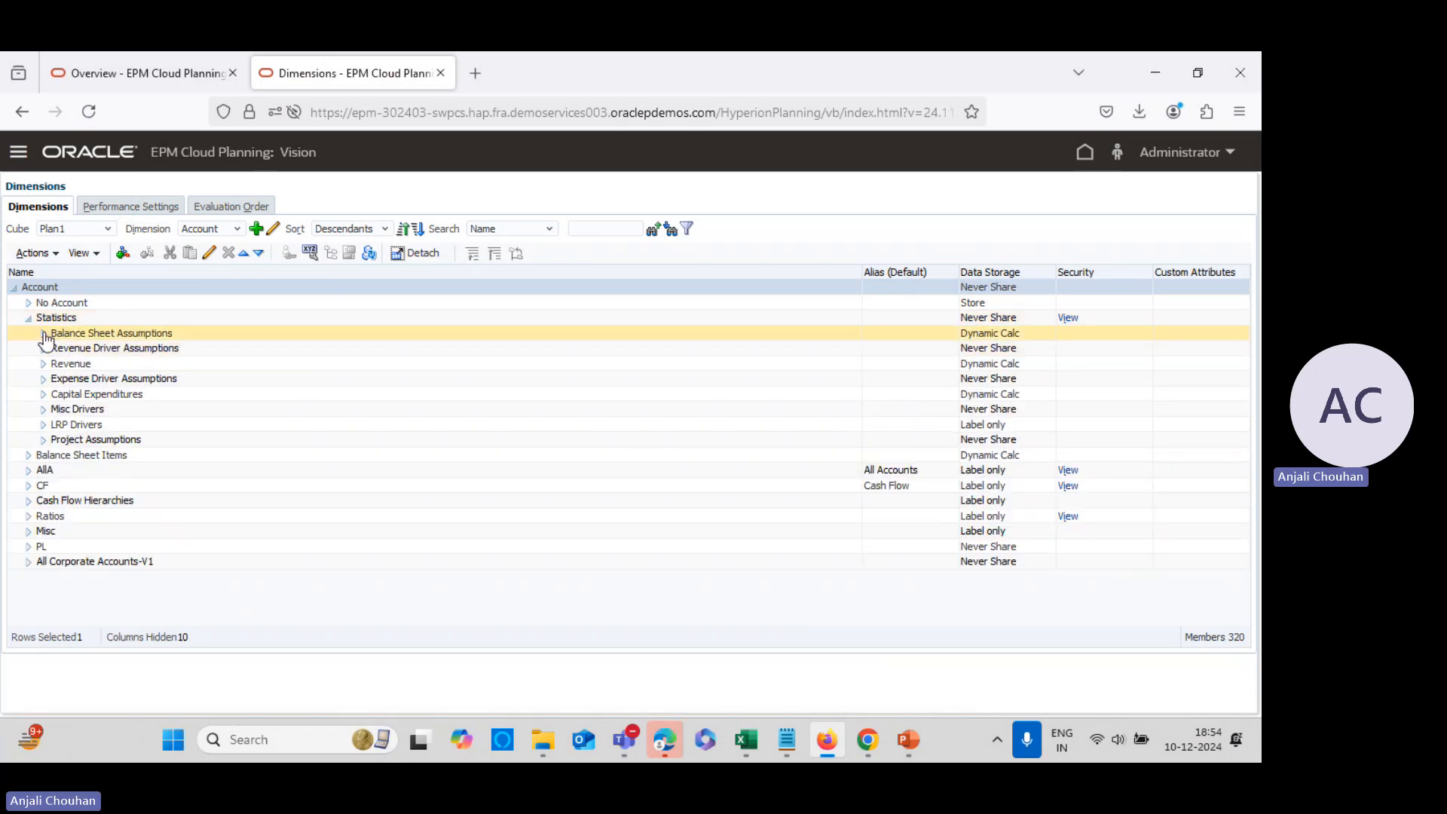
{"action": "left_click", "coordinate": [43, 333]}
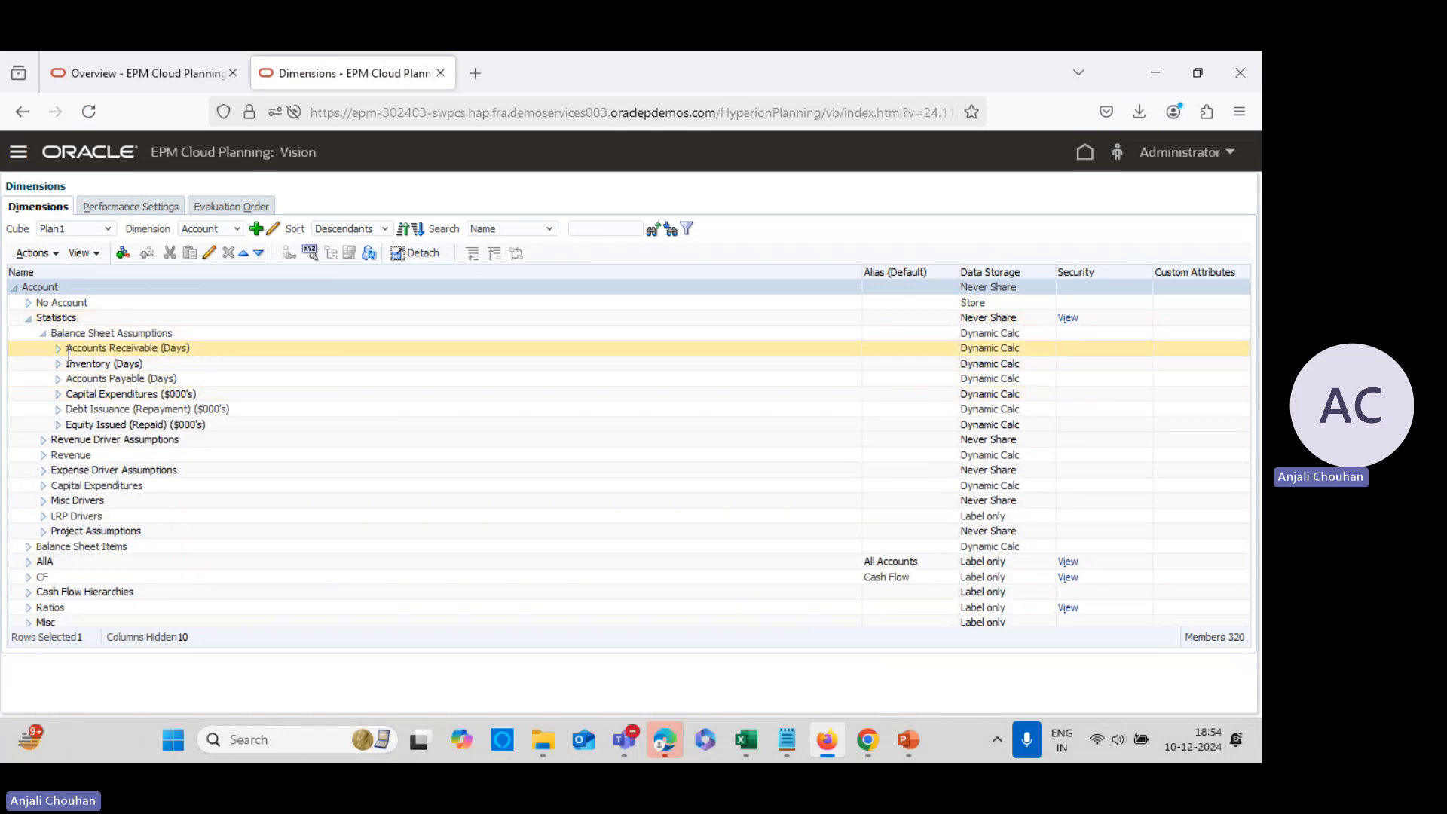
Validate the Plan1 member formula ("Accounts Receivable_"/"4001")*365; of Accounts Receivable (Days) and save the member
{"action": "left_click", "coordinate": [124, 349]}
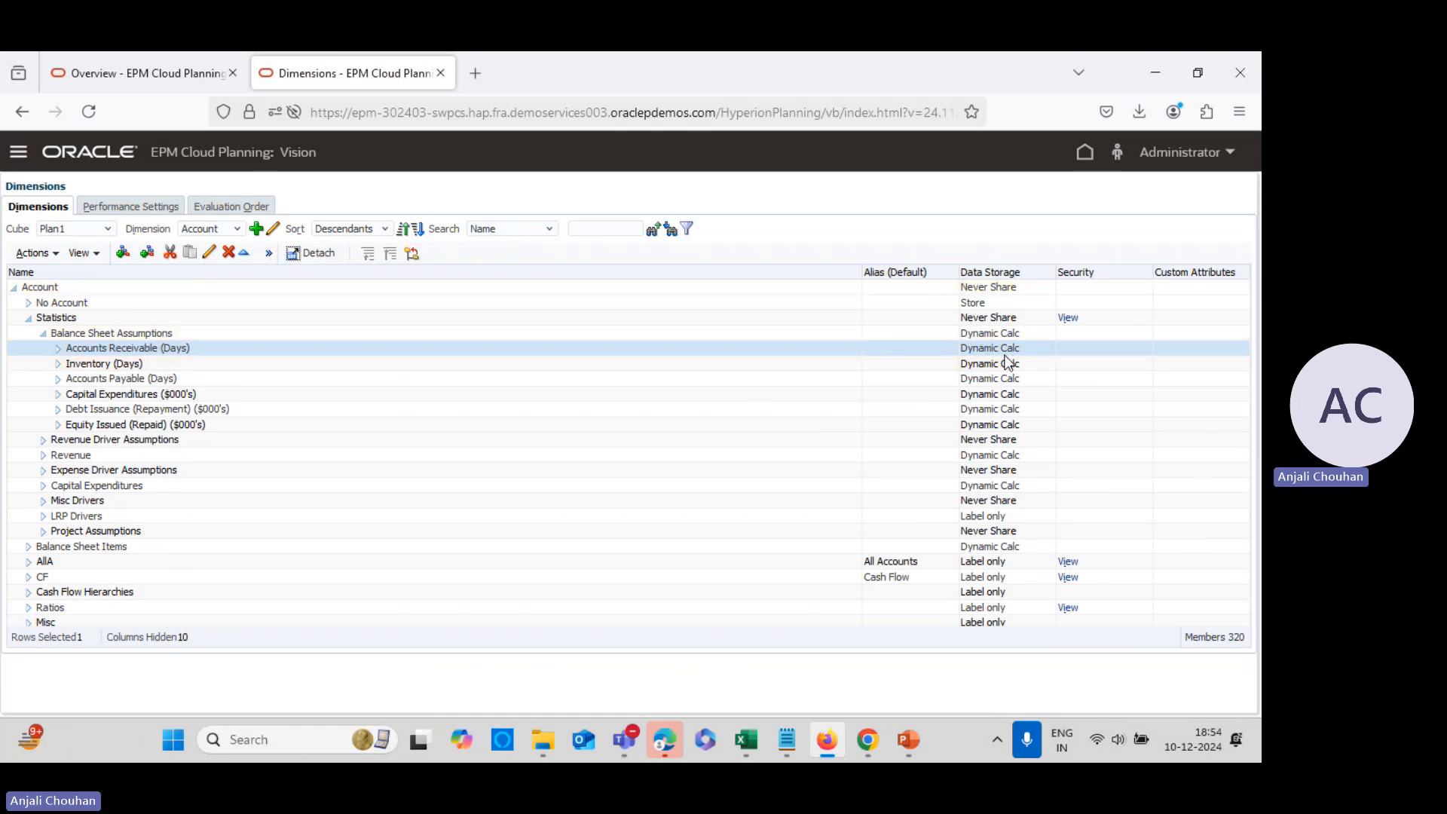
{"action": "left_click", "coordinate": [209, 253]}
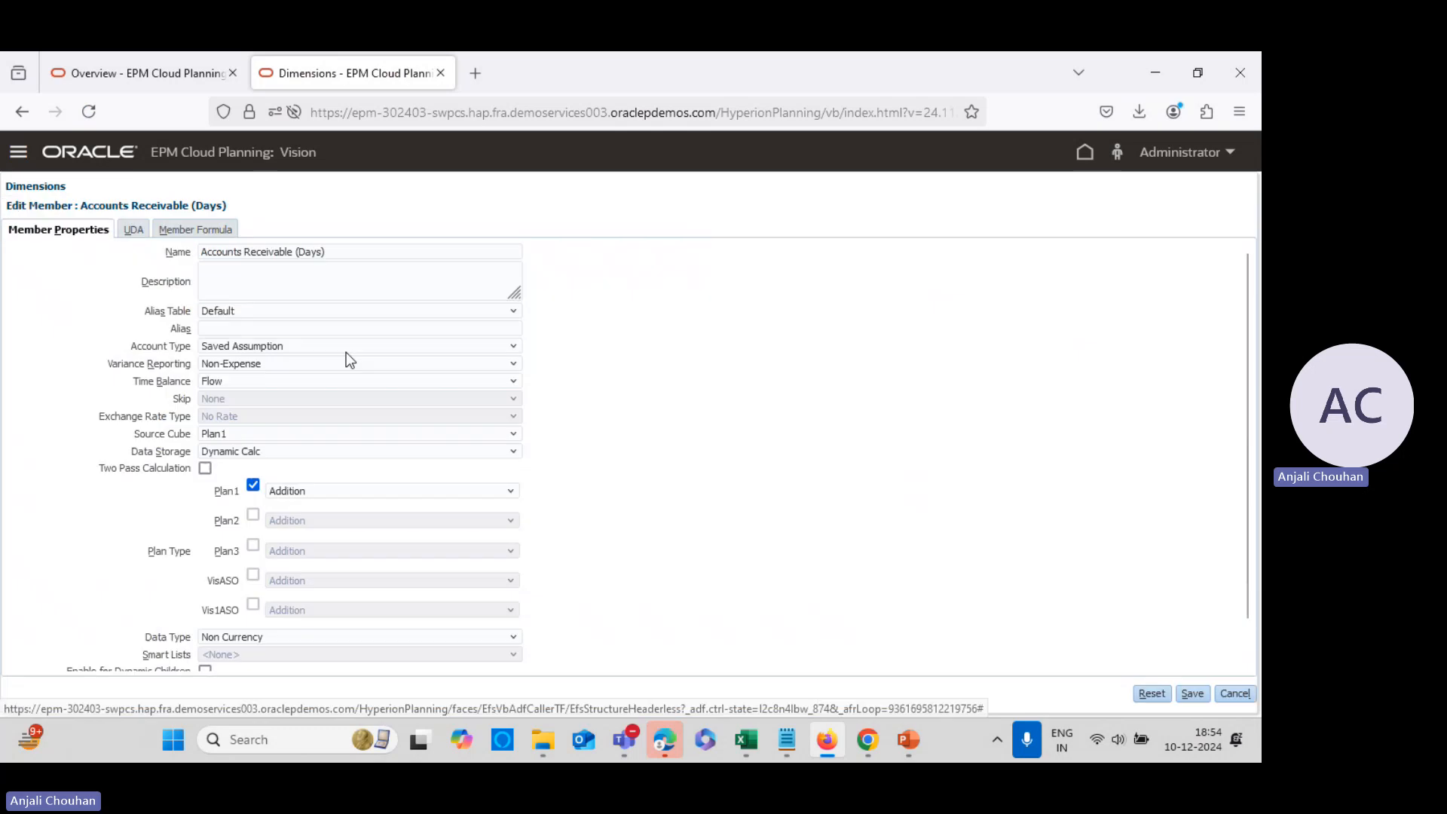
{"action": "left_click", "coordinate": [207, 230]}
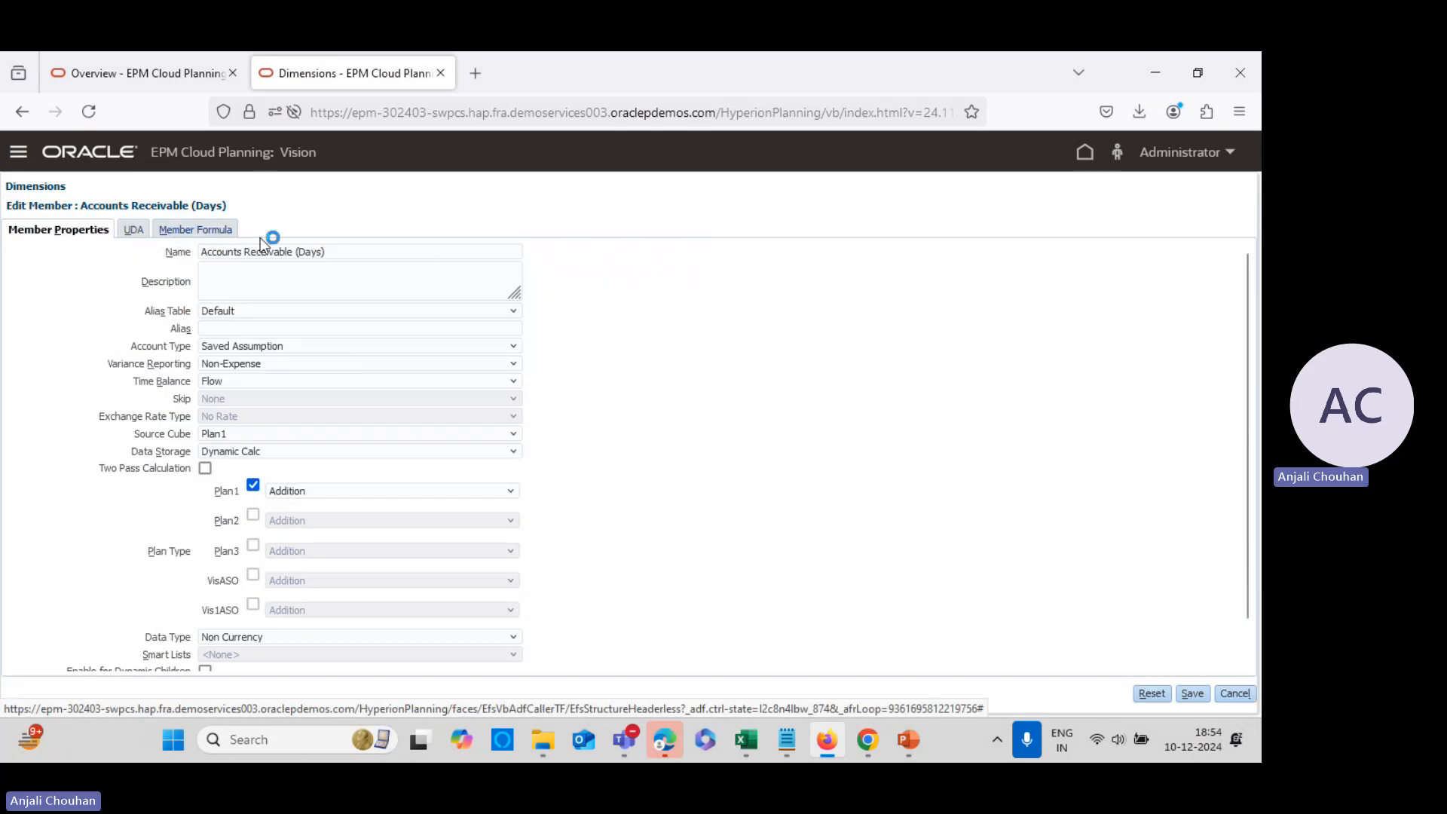
{"action": "left_click", "coordinate": [261, 260]}
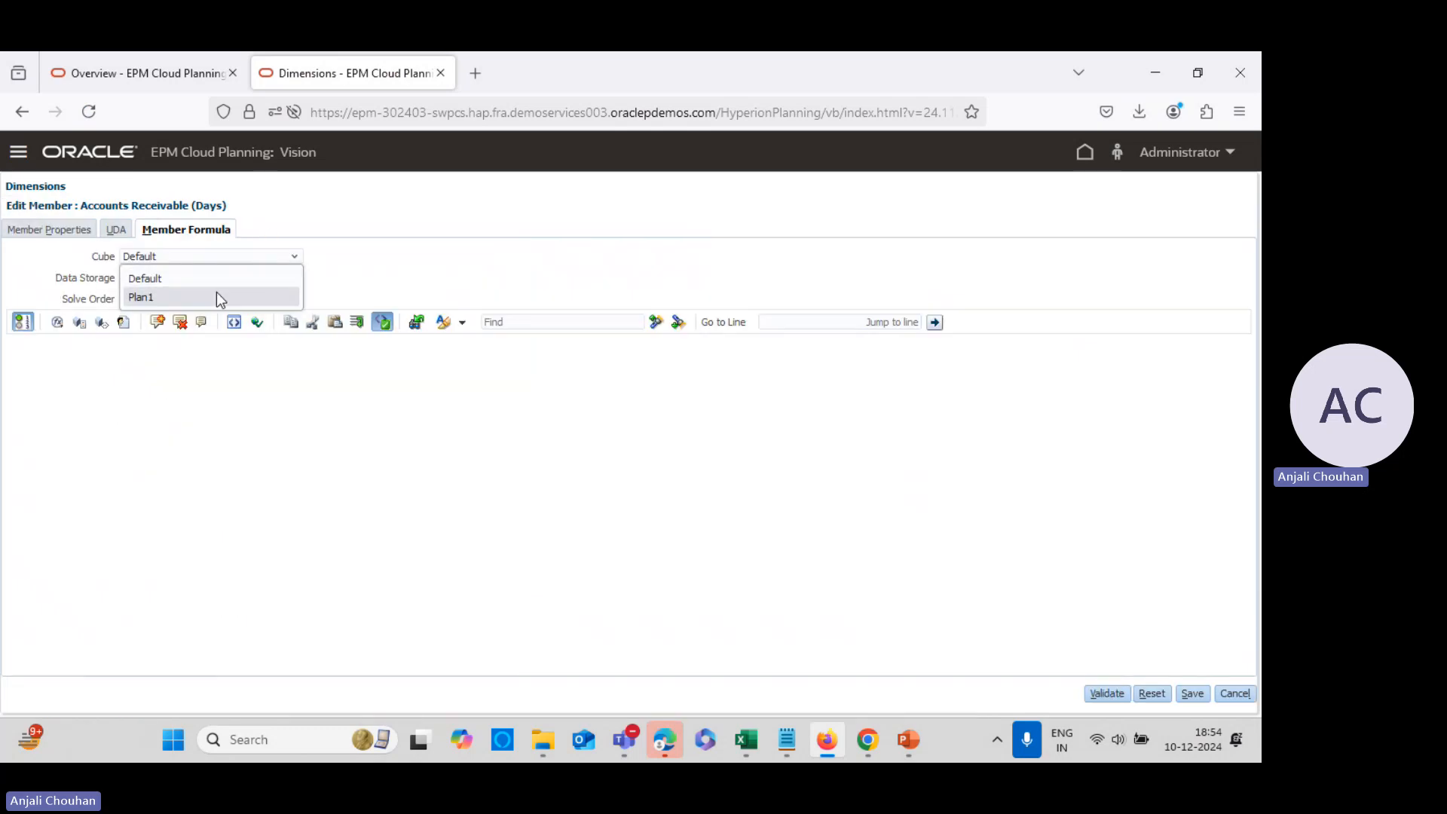
{"action": "left_click", "coordinate": [217, 296]}
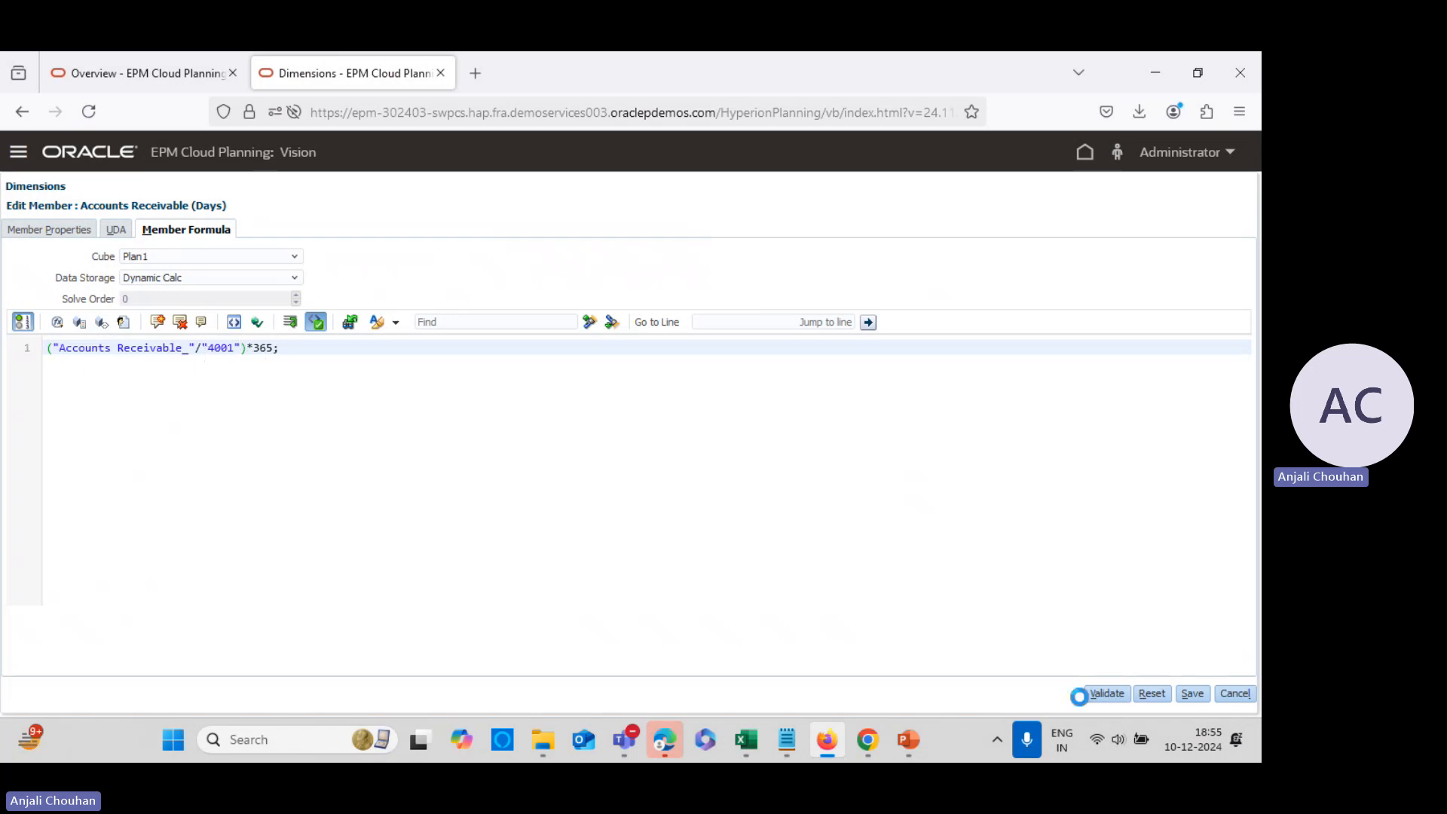
{"action": "left_click", "coordinate": [1107, 693]}
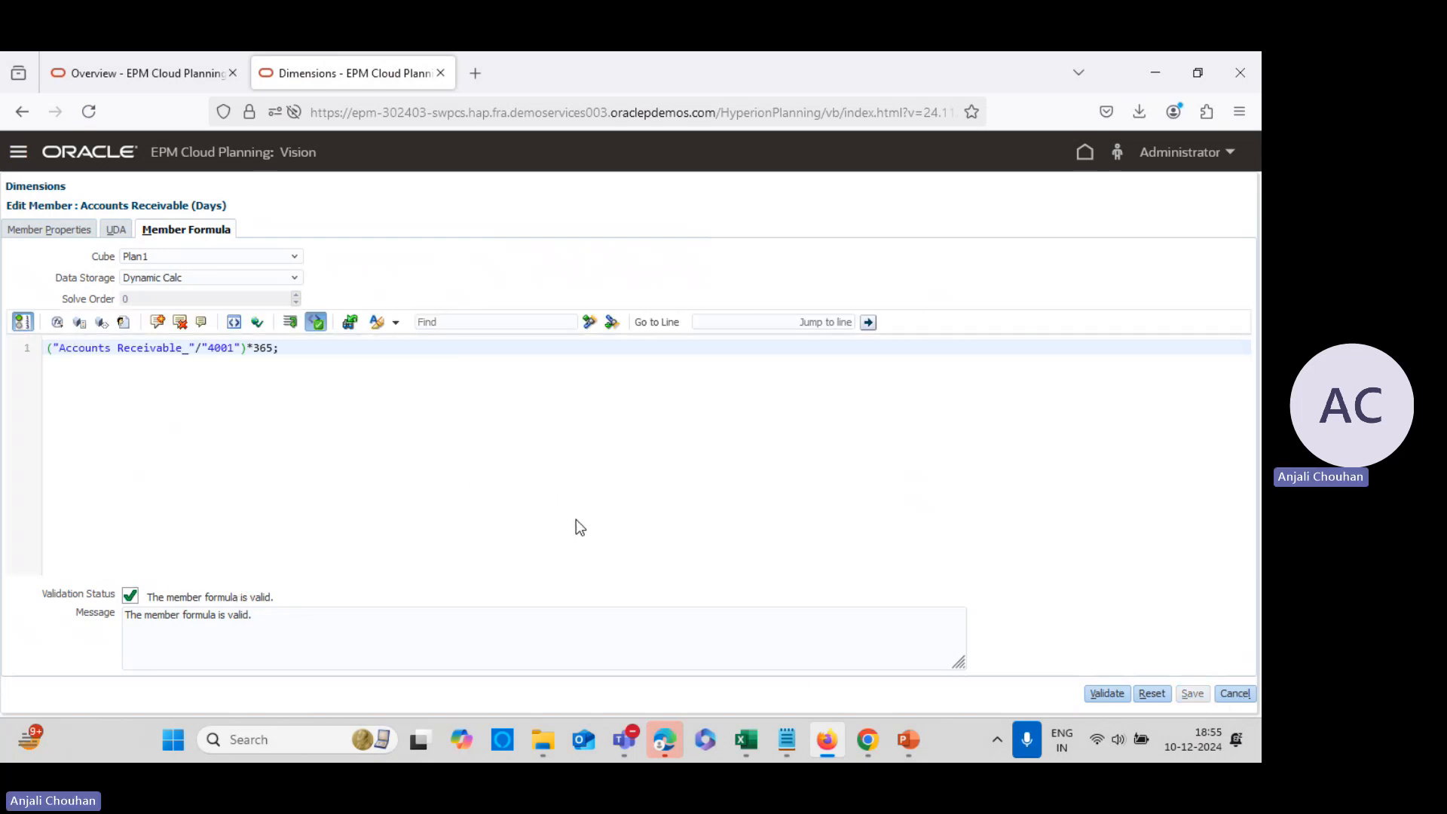
Open the Inventory (Days) member for editing and display its member formula for the Plan1 cube
{"action": "left_click", "coordinate": [134, 328]}
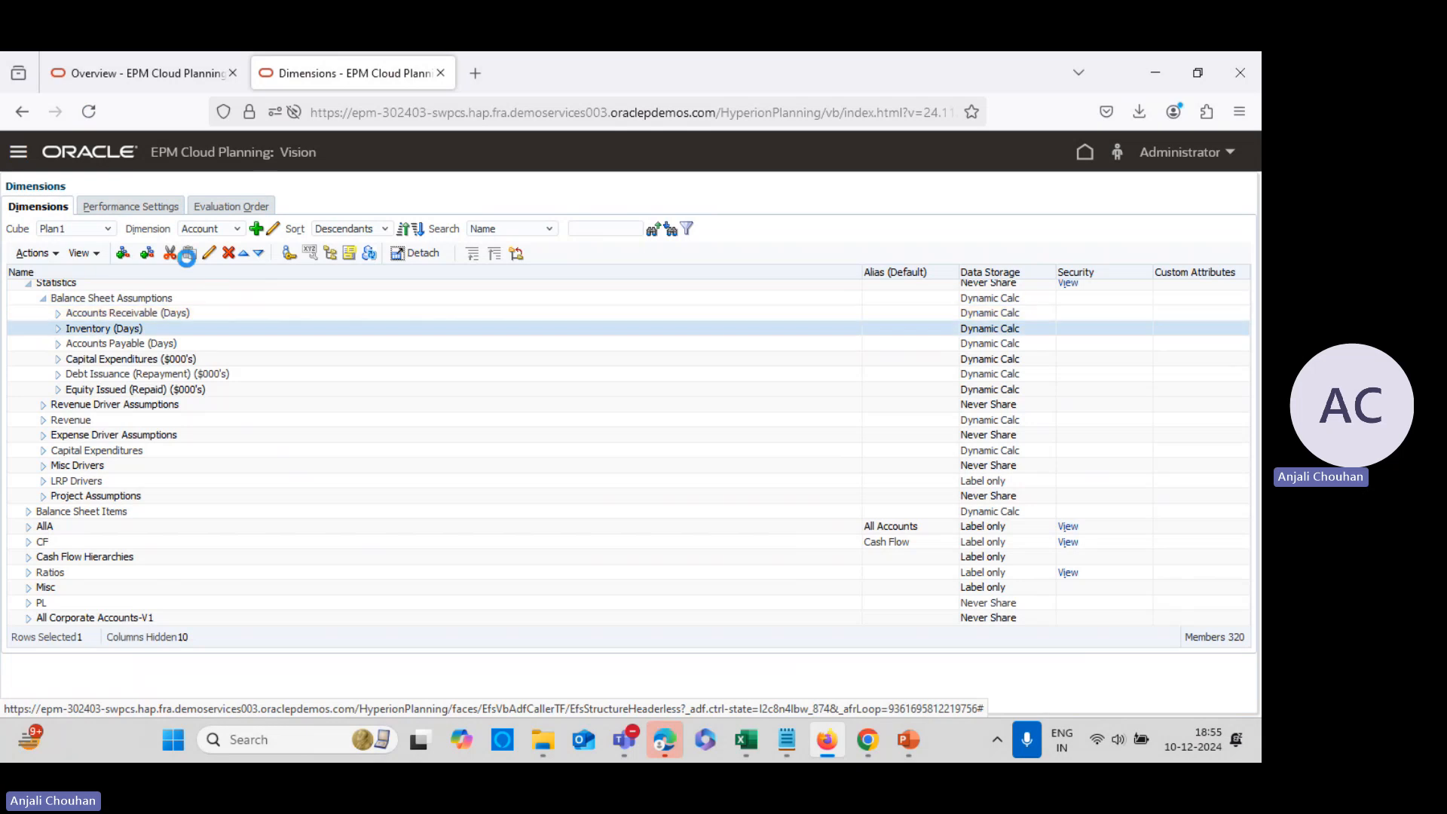
{"action": "left_click", "coordinate": [220, 281]}
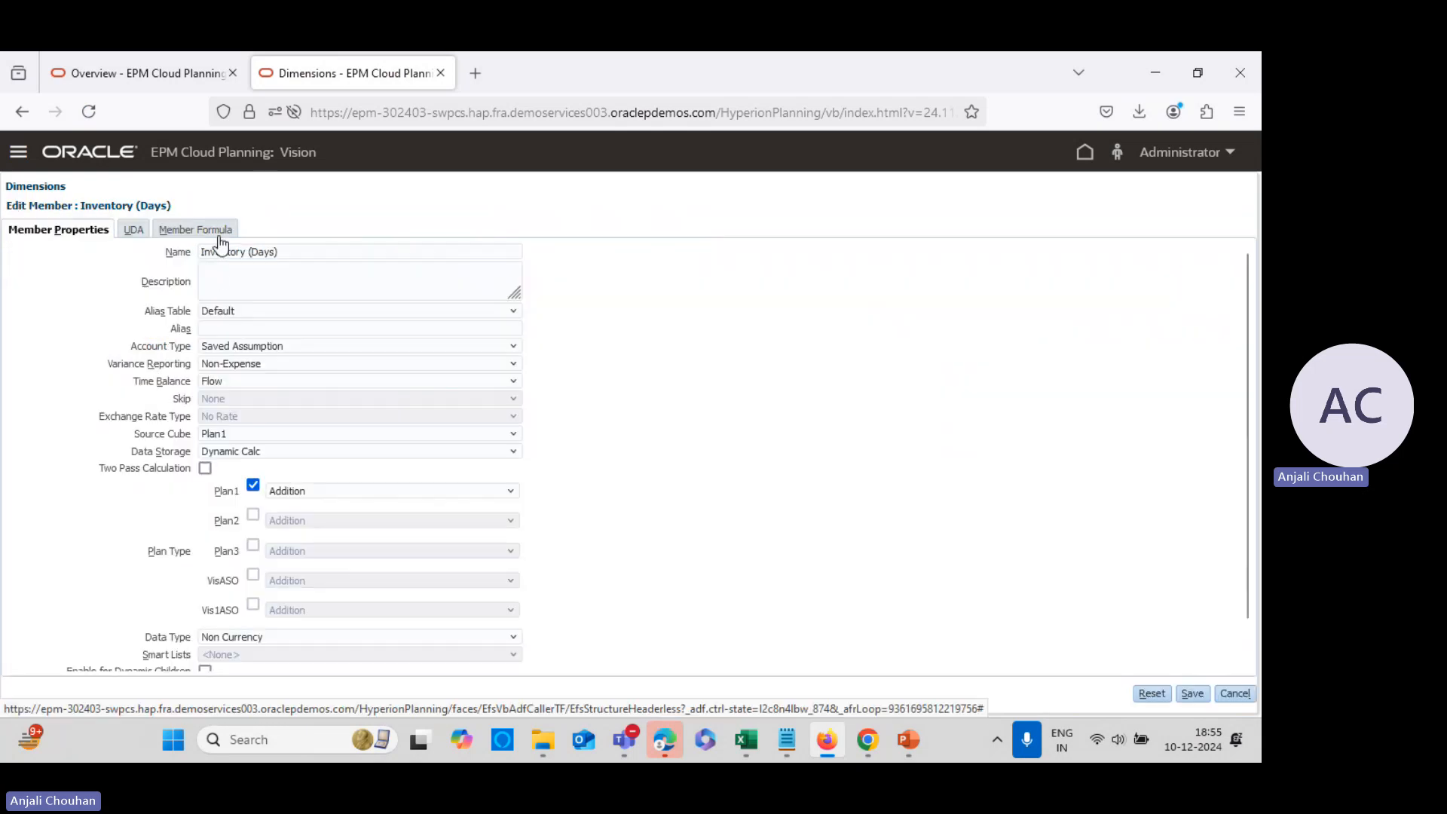
{"action": "left_click", "coordinate": [200, 230]}
{"action": "left_click", "coordinate": [217, 263]}
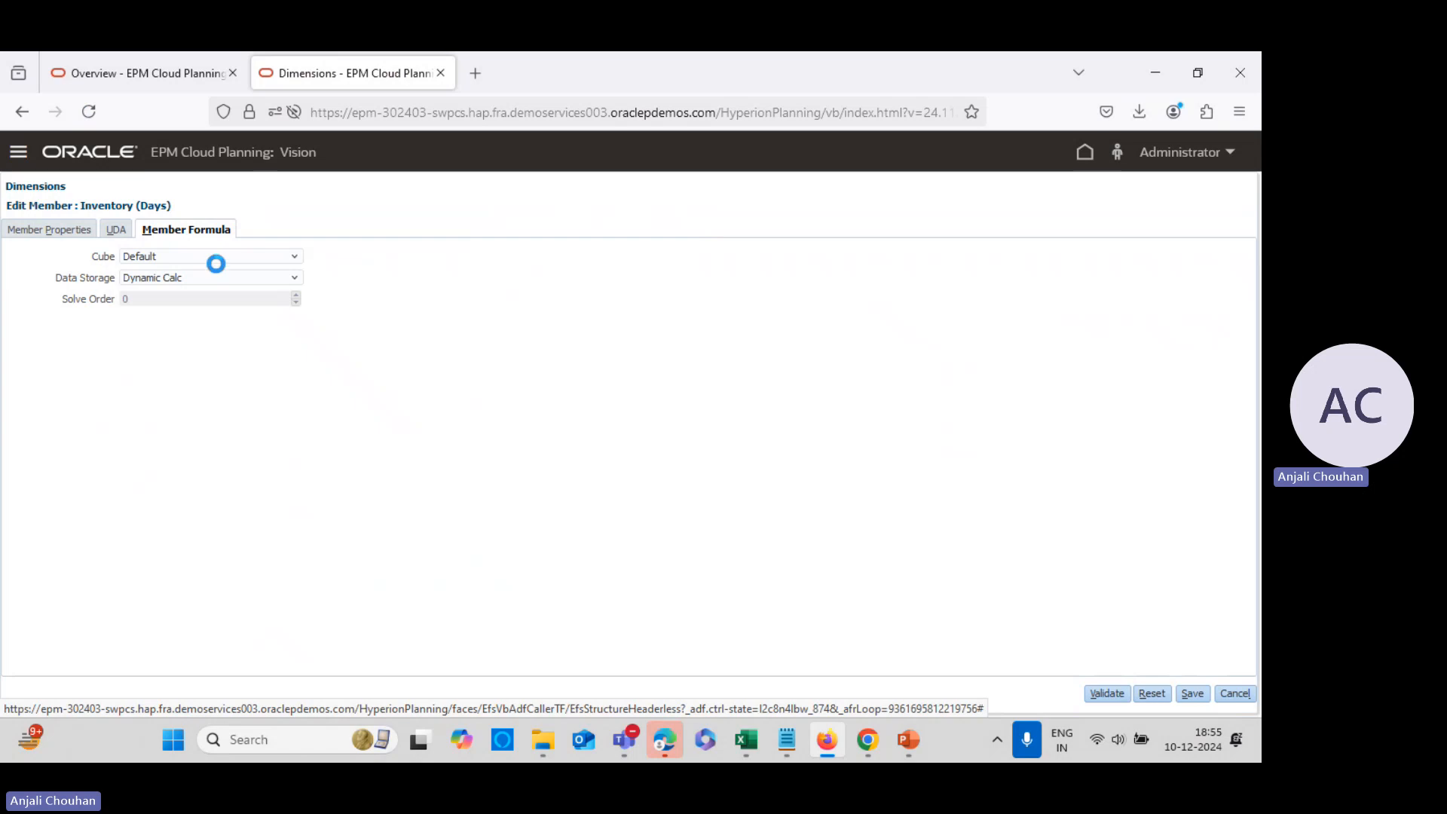
{"action": "left_click", "coordinate": [204, 294]}
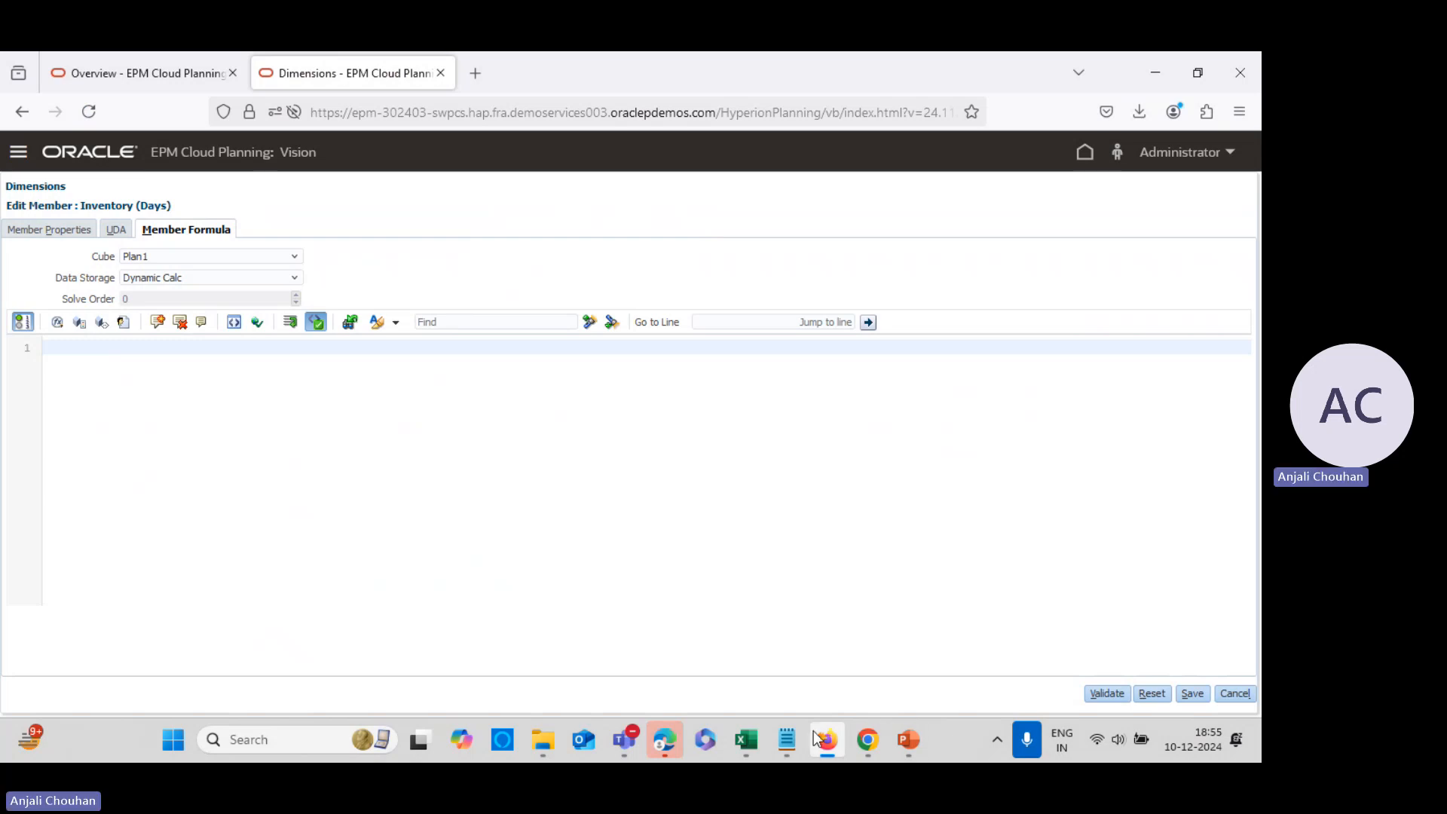
Check the formula notes in Notepad, then examine the FY20 4110: Hardware revenue in the SMARTVIEW_B ad hoc sheet
{"action": "left_click", "coordinate": [787, 739]}
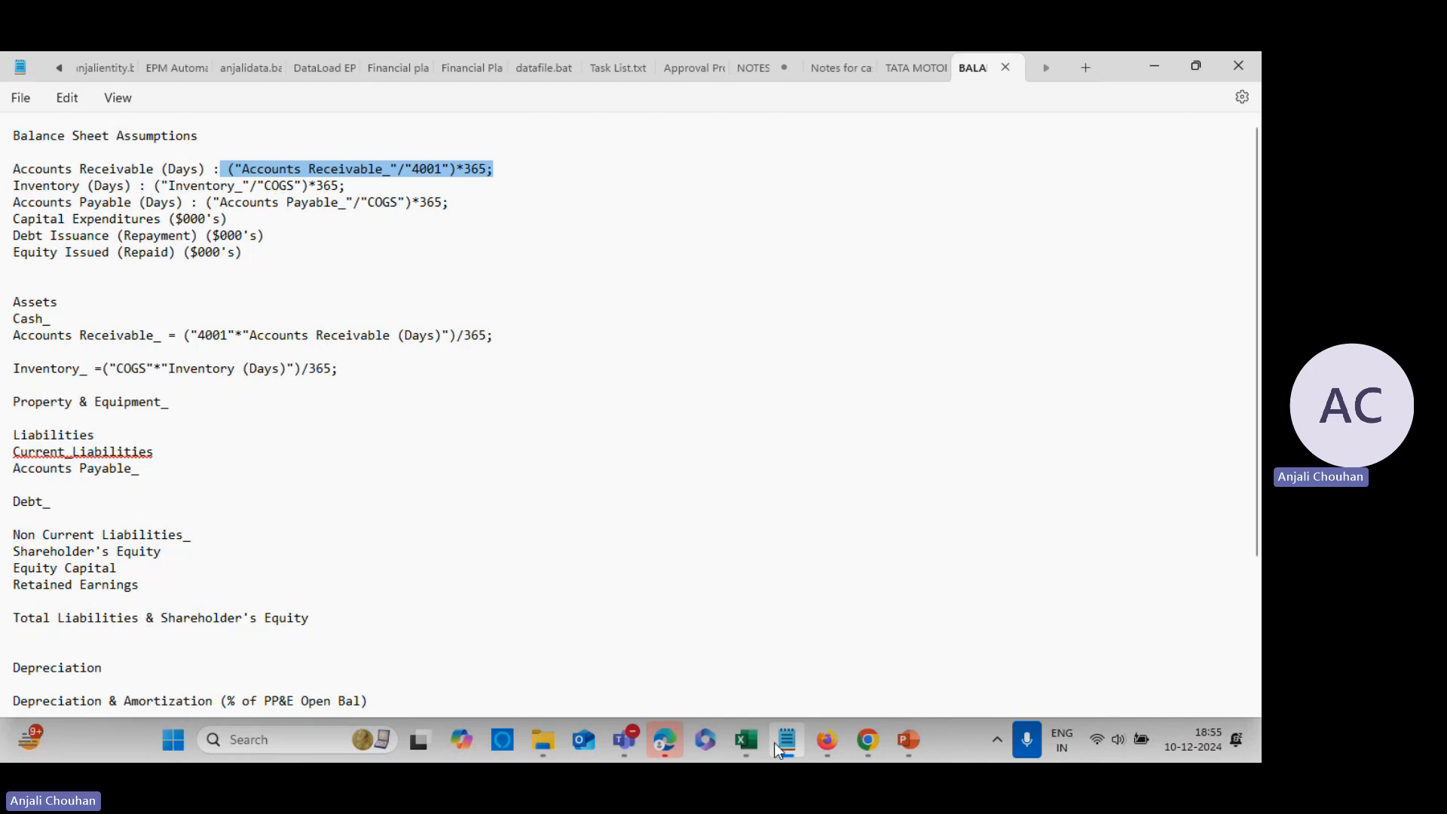
{"action": "mouse_move", "coordinate": [746, 742]}
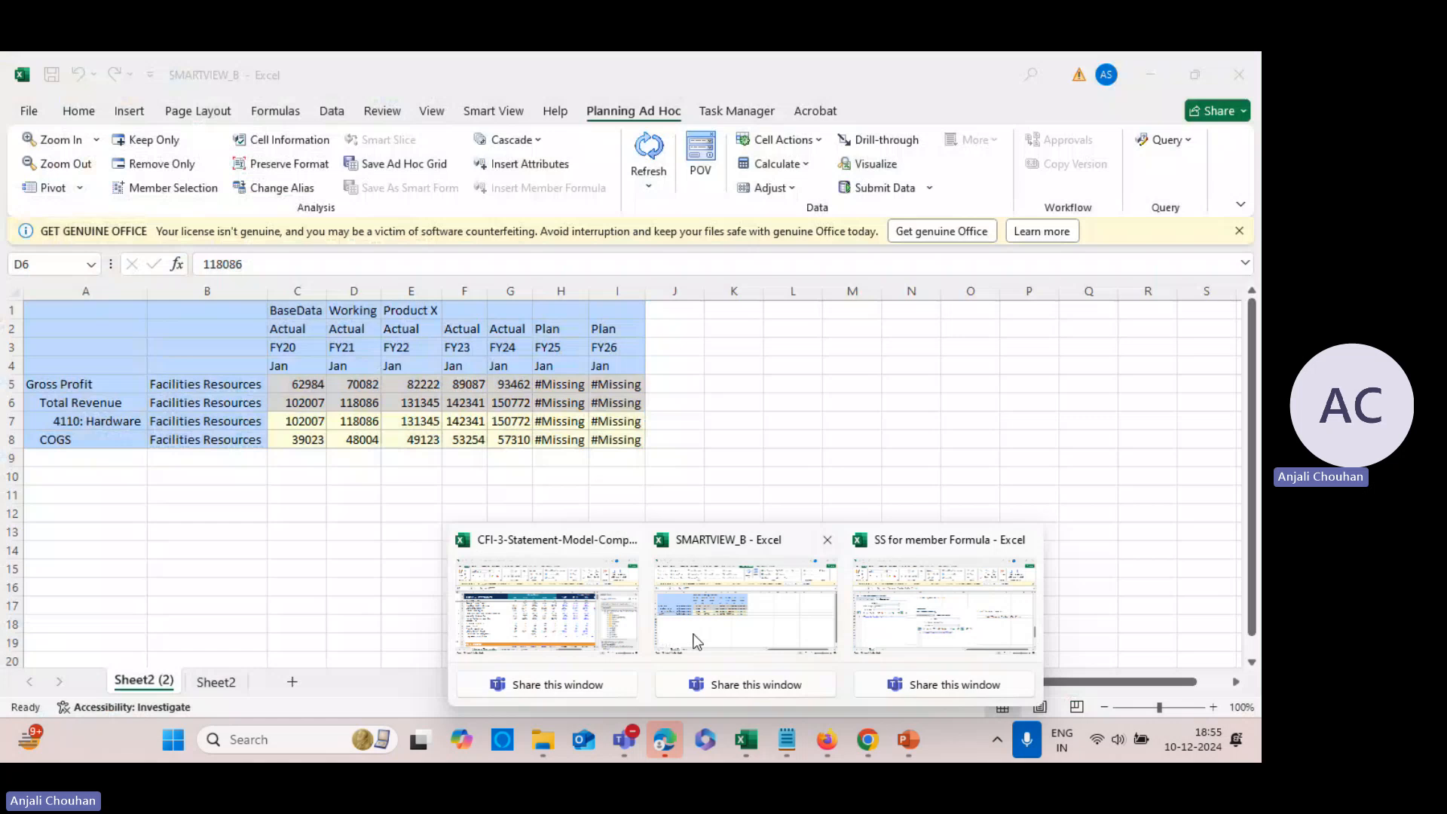
{"action": "left_click", "coordinate": [693, 640]}
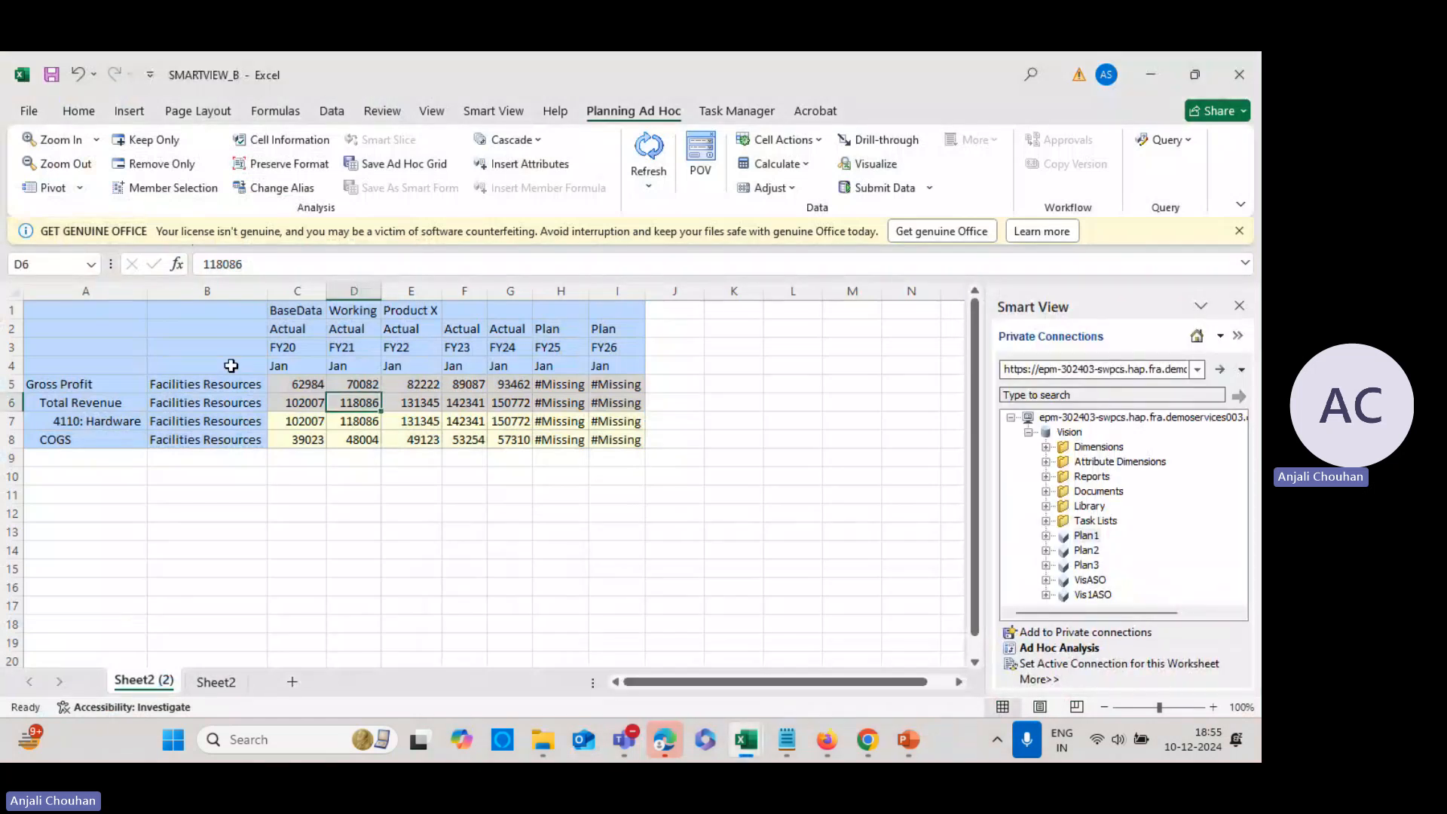
{"action": "left_click", "coordinate": [303, 494]}
{"action": "left_click", "coordinate": [319, 424]}
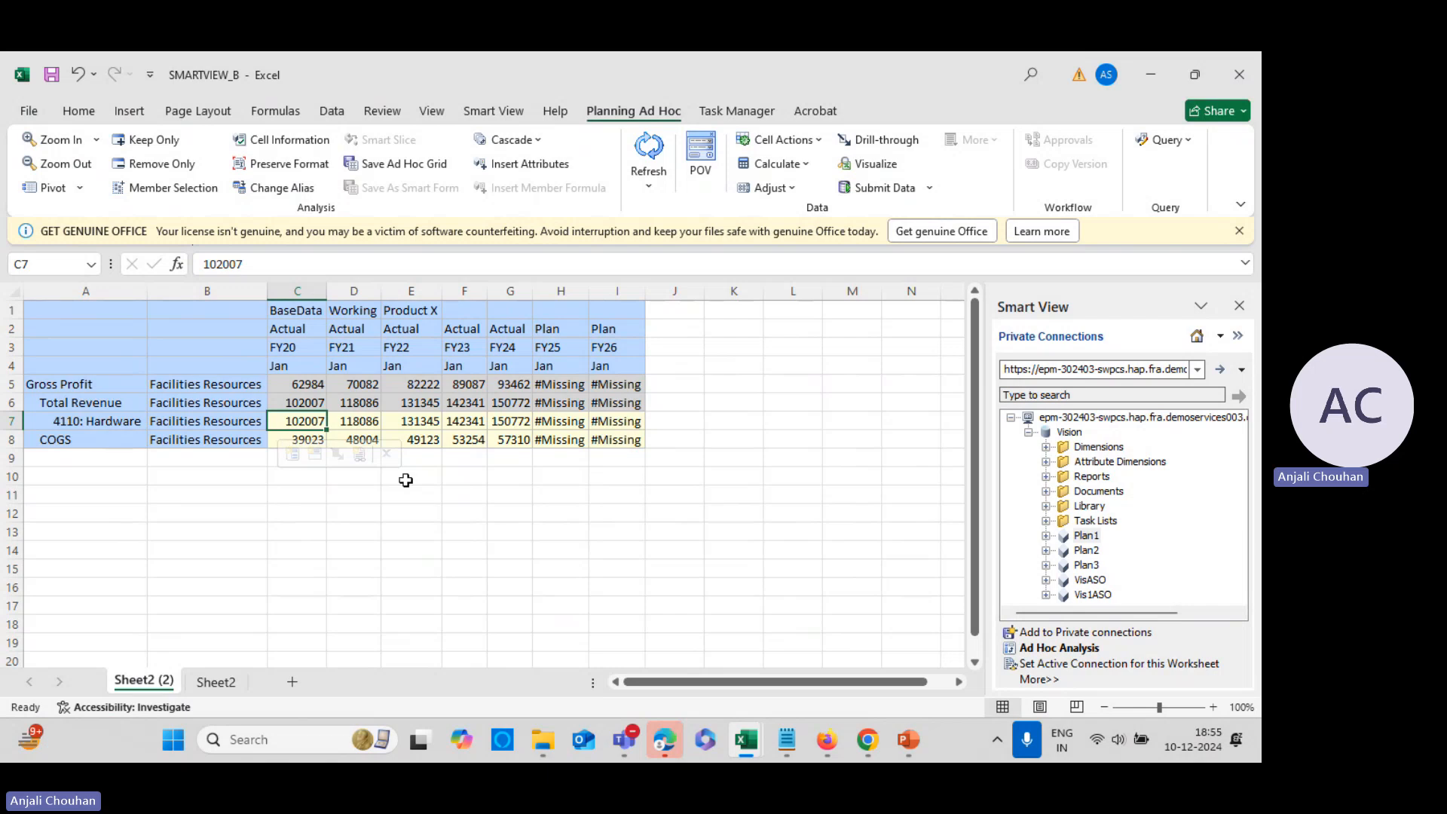
{"action": "left_click", "coordinate": [410, 512]}
Glance at the CFI 3-statement model, then examine the FY20 COGS and Gross Profit values in the SMARTVIEW_B ad hoc sheet
{"action": "mouse_move", "coordinate": [745, 739]}
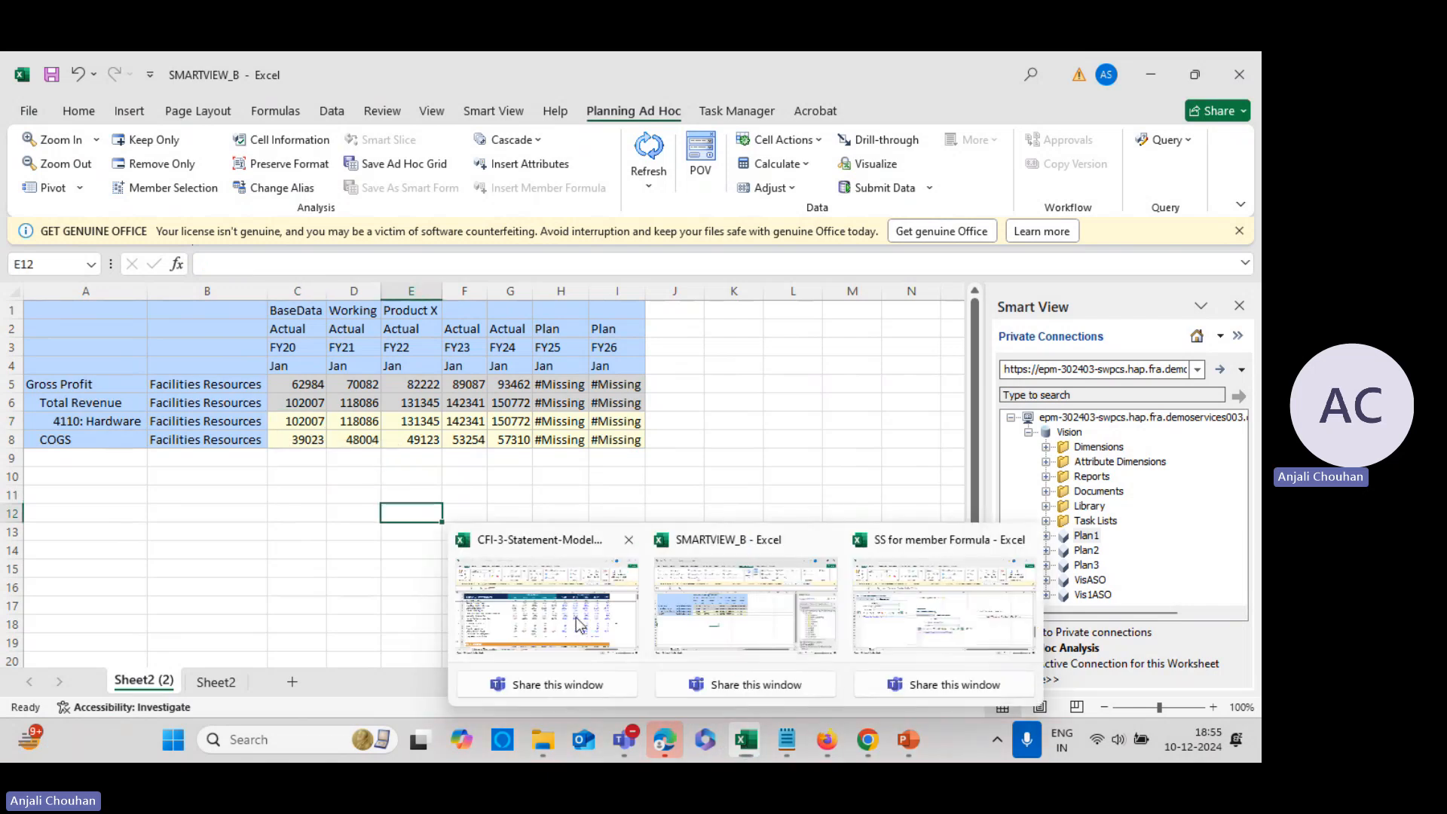
{"action": "left_click", "coordinate": [578, 622]}
{"action": "key", "text": "alt+Tab"}
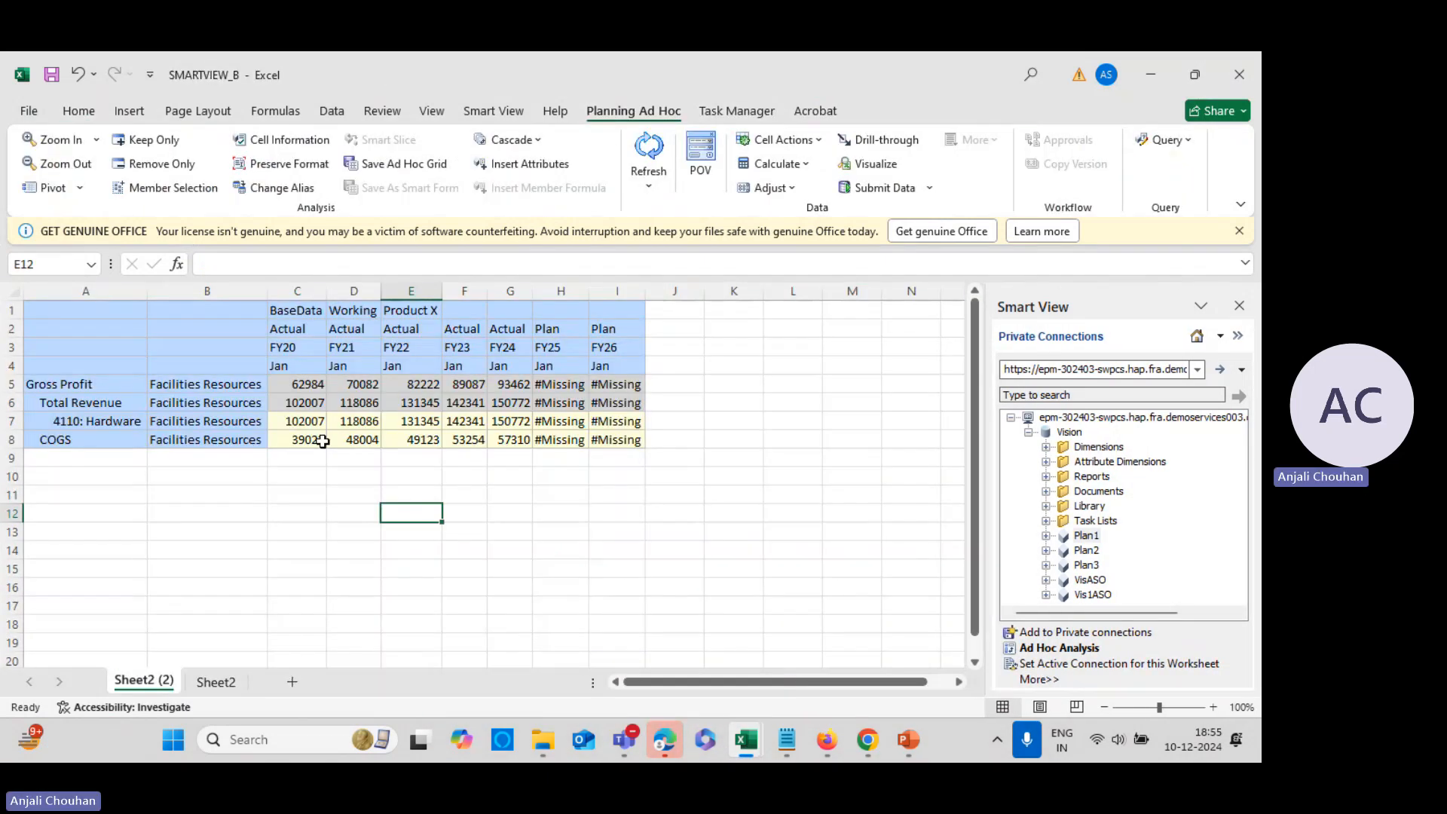
{"action": "left_click", "coordinate": [321, 441]}
{"action": "left_click", "coordinate": [464, 532]}
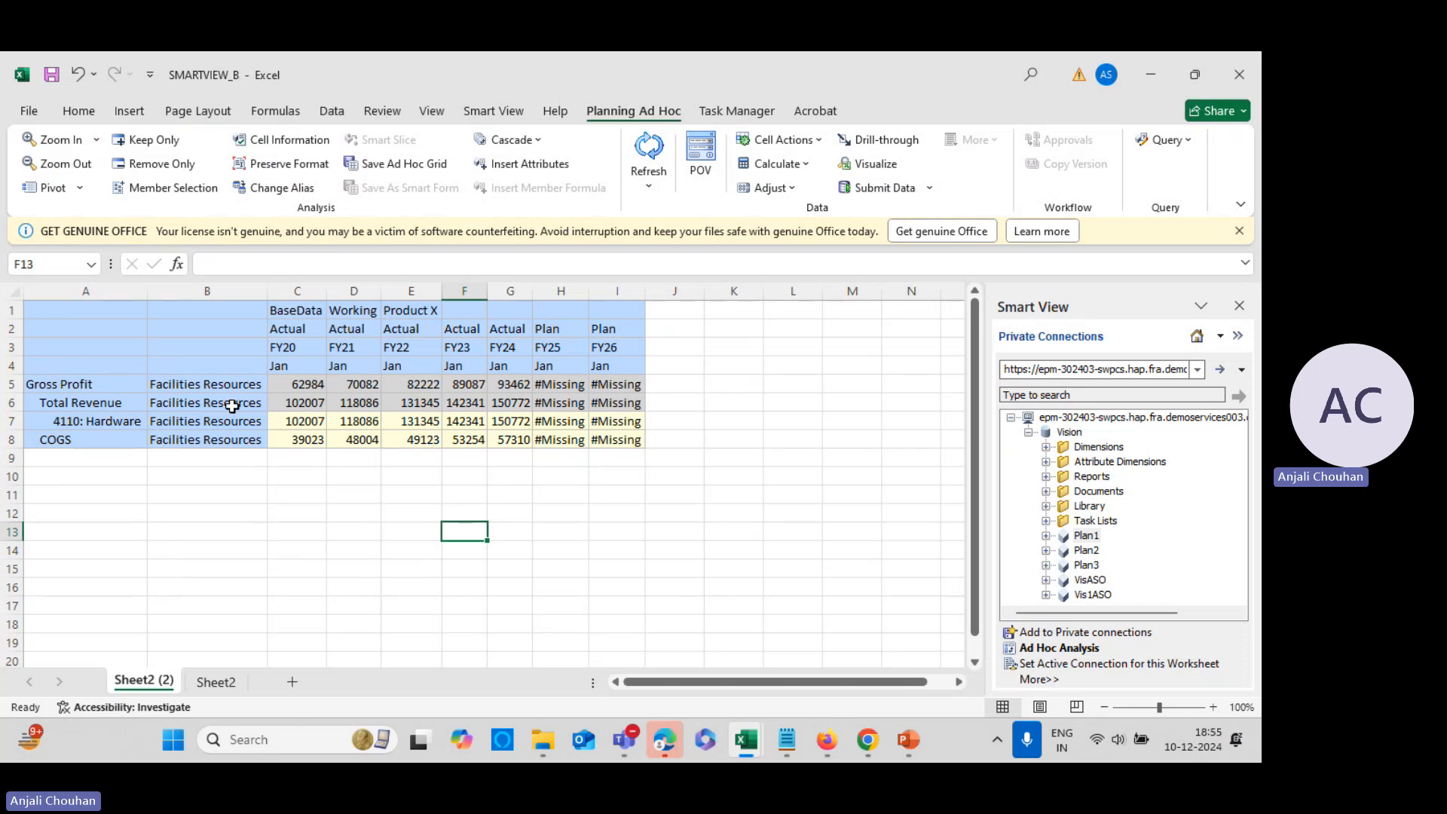
{"action": "left_click", "coordinate": [313, 384]}
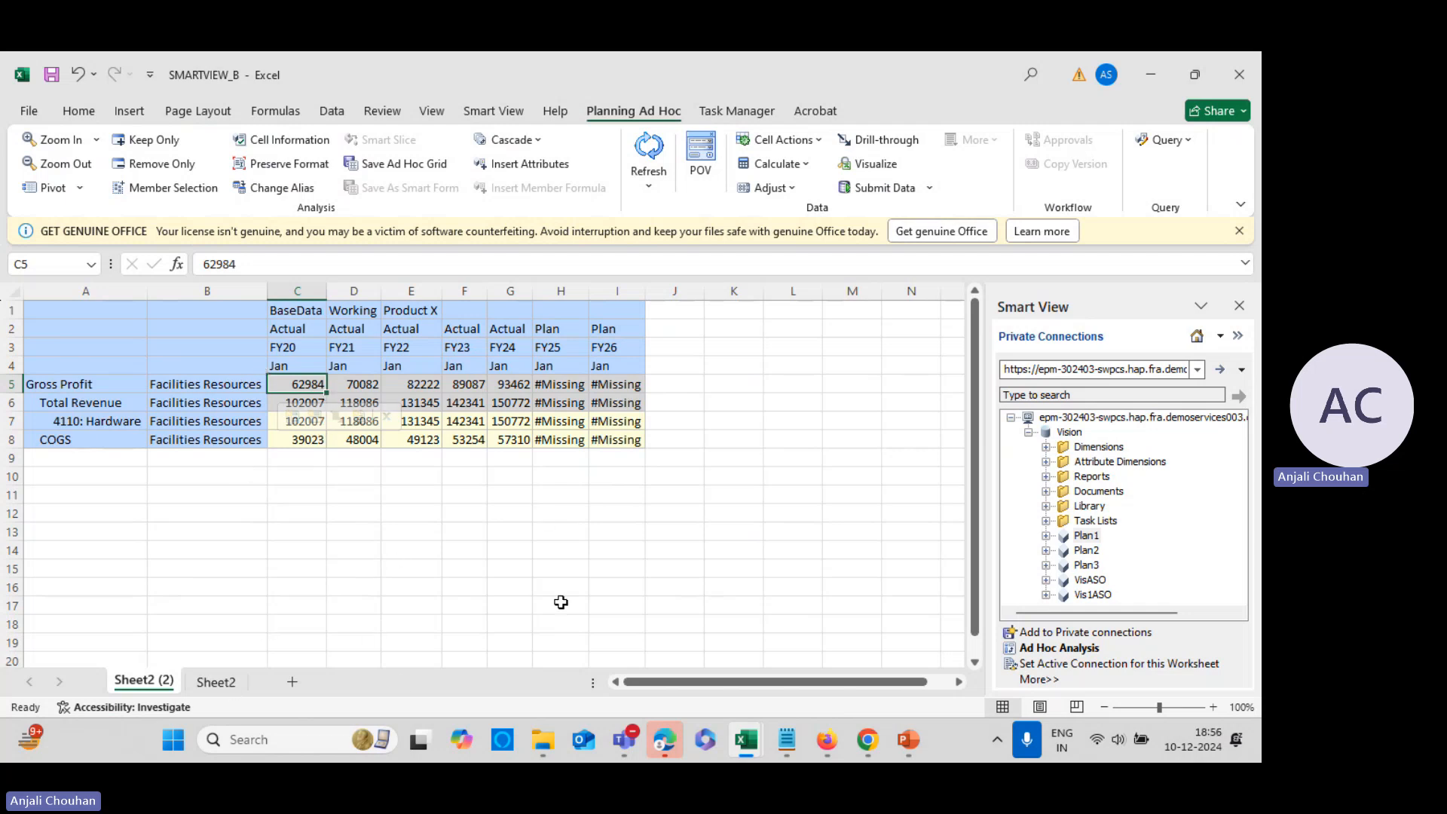
{"action": "mouse_move", "coordinate": [746, 735]}
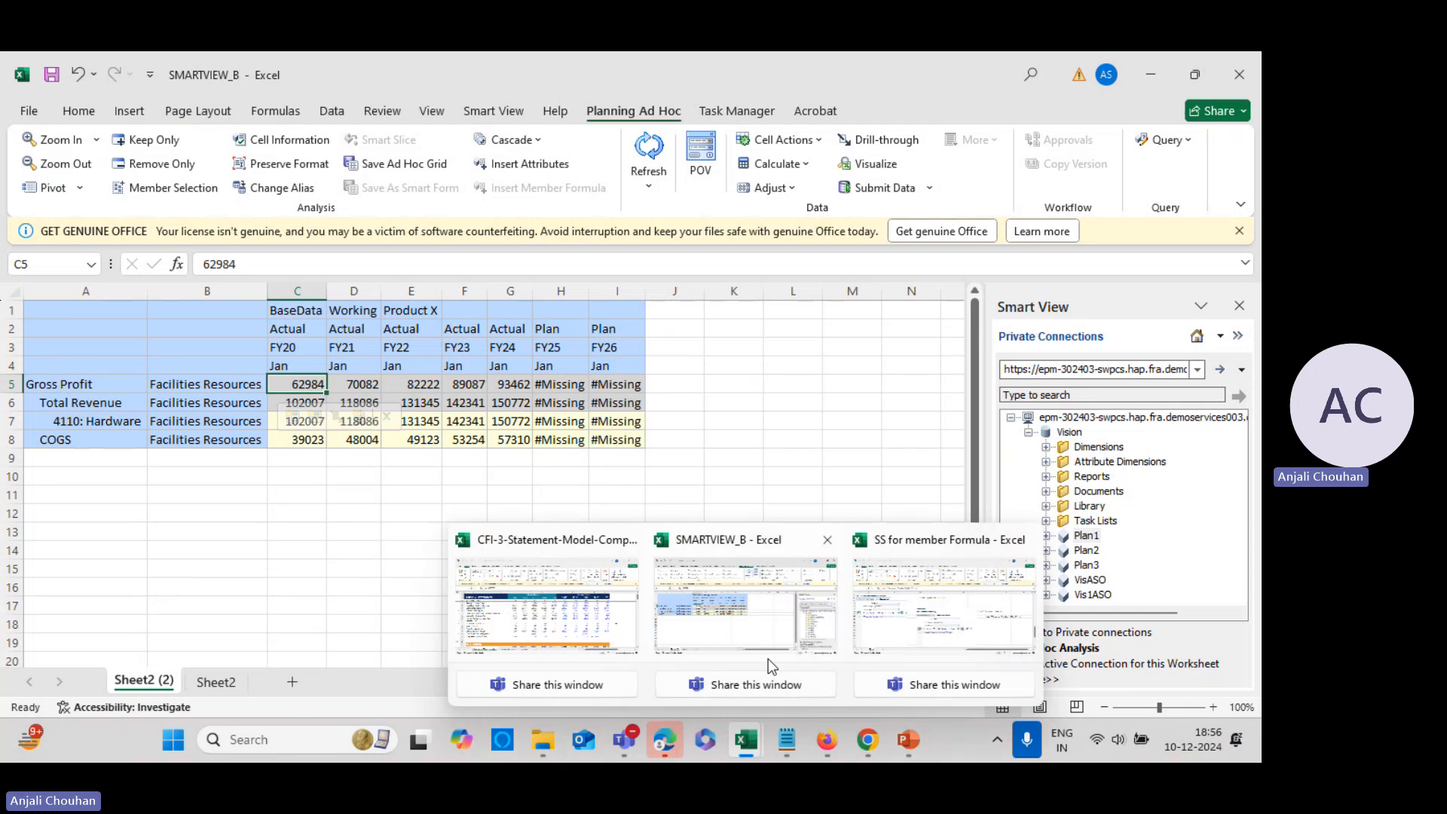
Switch to Notepad and select the Inventory (Days) formula ("Inventory_"/"COGS")*365; in the balance sheet notes
{"action": "left_click", "coordinate": [786, 739]}
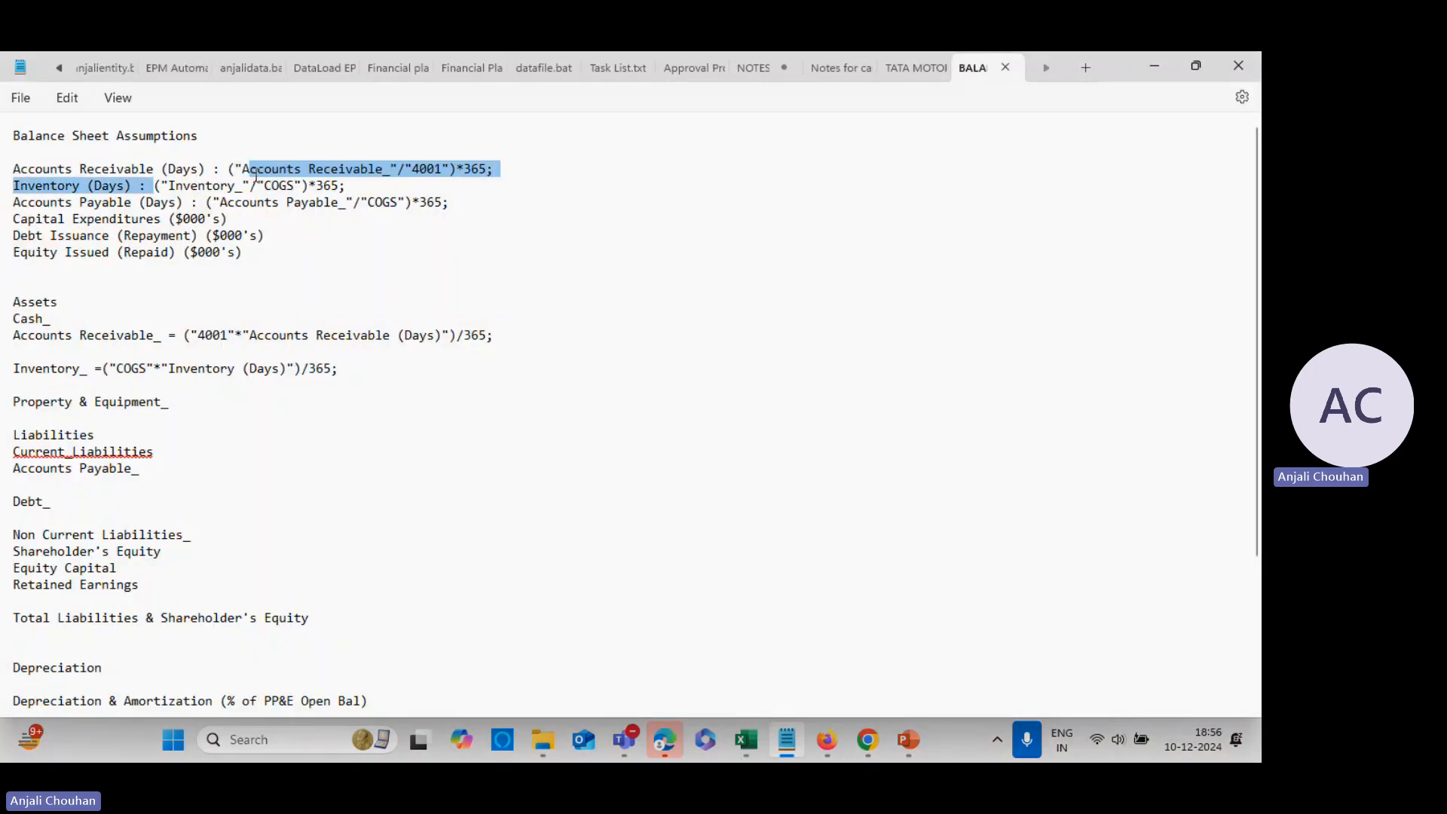
{"action": "left_click_drag", "start_coordinate": [155, 187], "coordinate": [360, 192]}
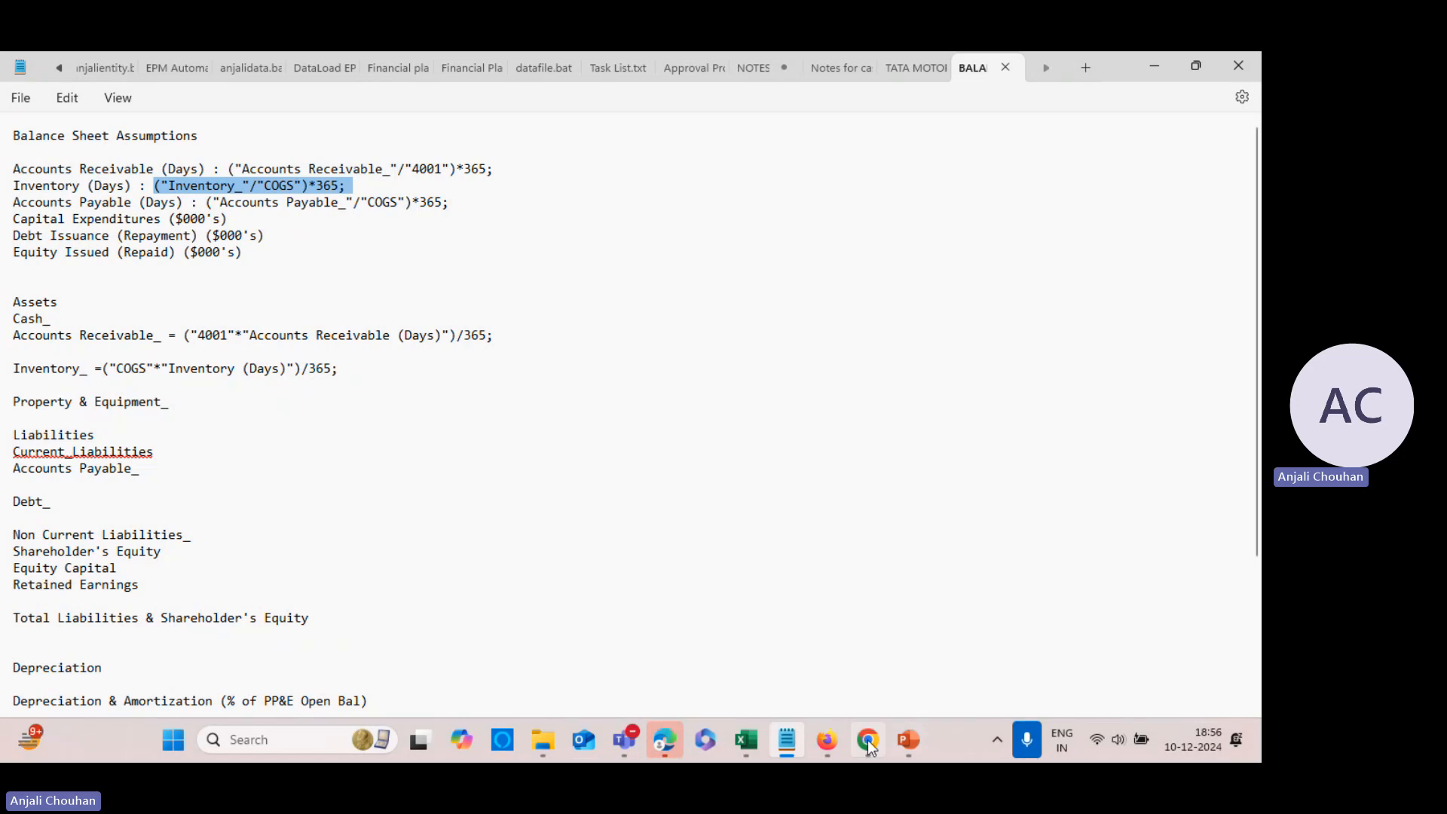
{"action": "mouse_move", "coordinate": [870, 745]}
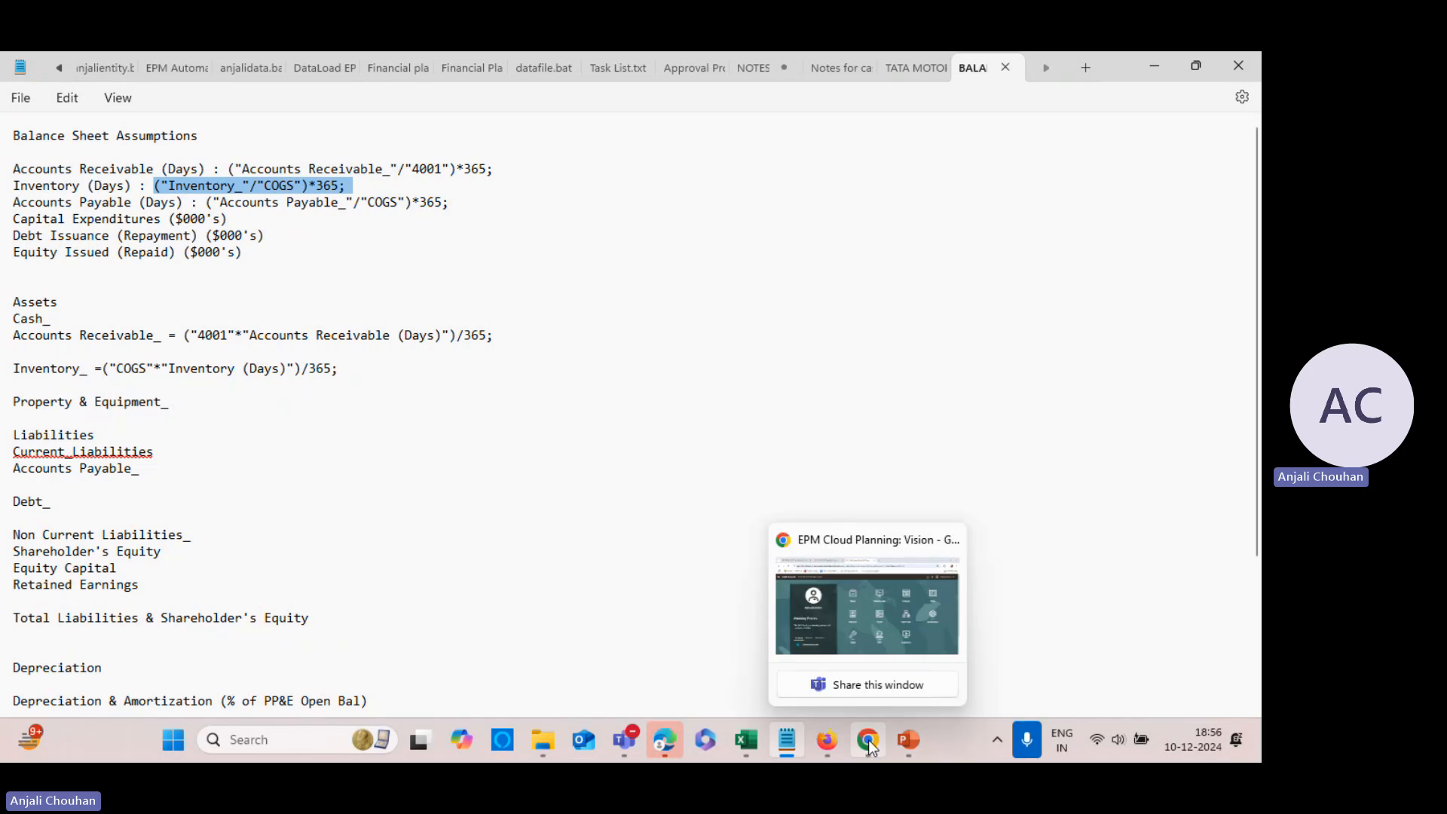
Validate the Plan1 member formula ("Inventory_"/"COGS")*365; of Inventory (Days) in the dimension editor and save the member
{"action": "left_click", "coordinate": [826, 739]}
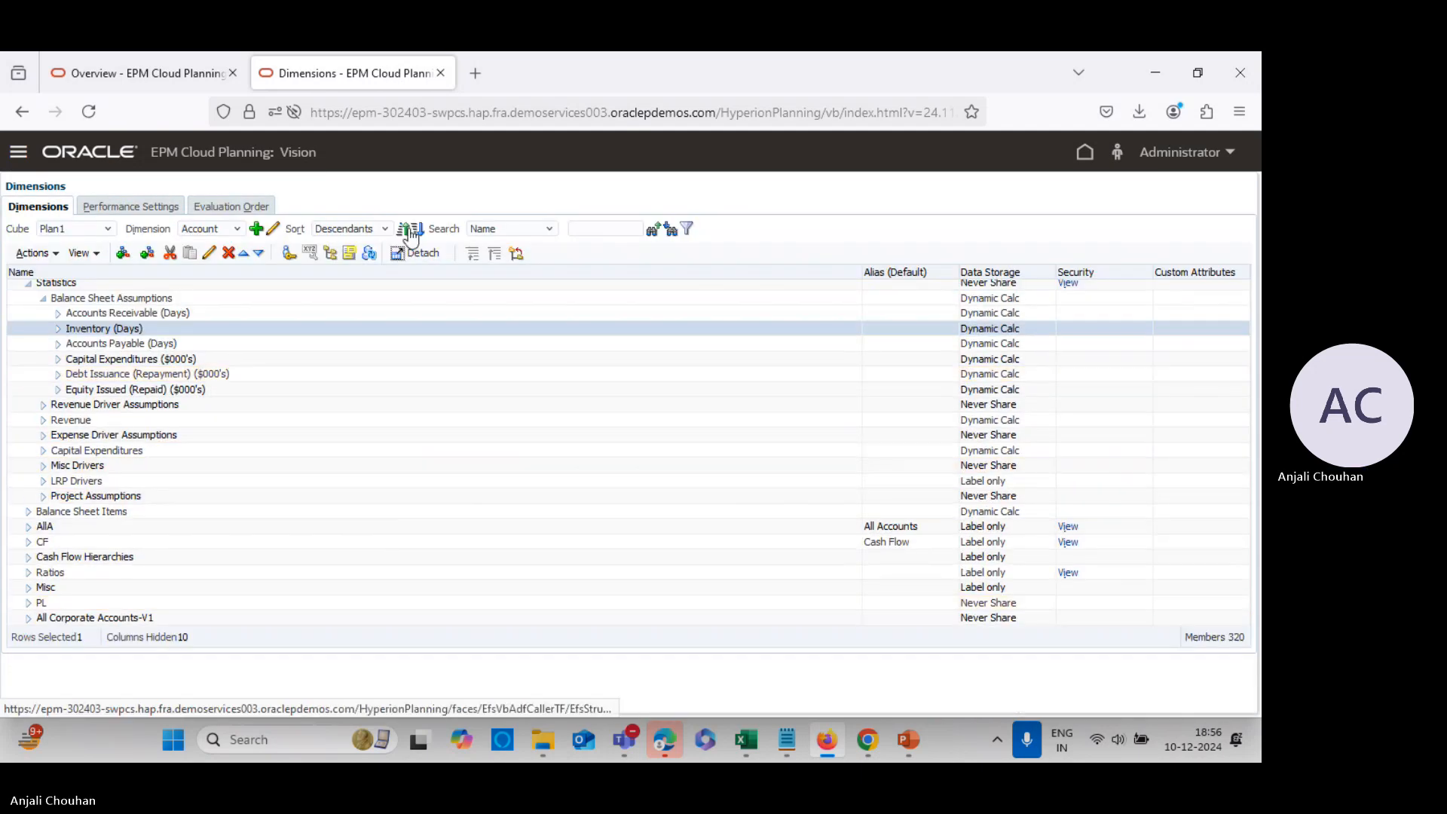
{"action": "left_click", "coordinate": [209, 253]}
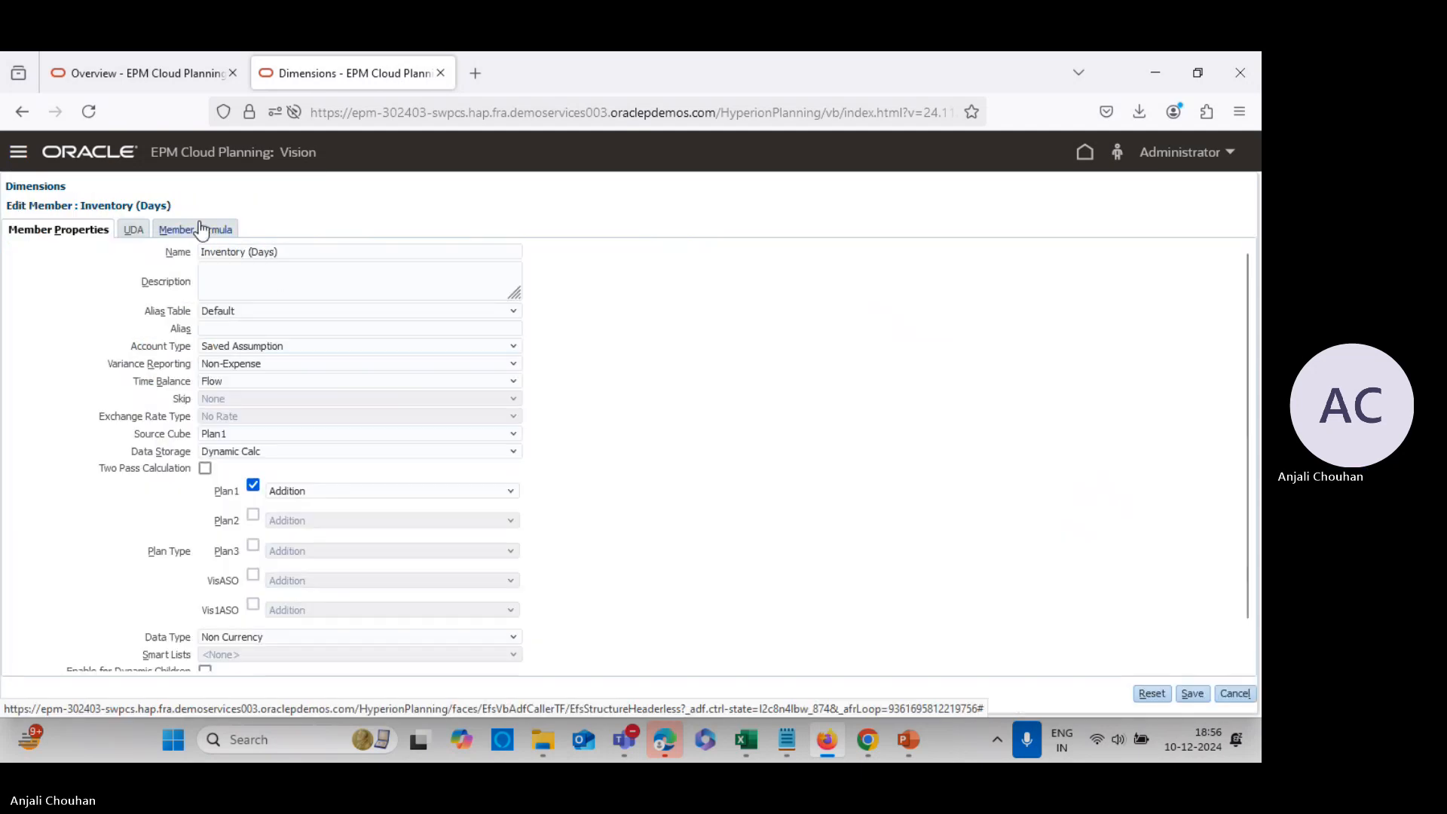
{"action": "left_click", "coordinate": [192, 259]}
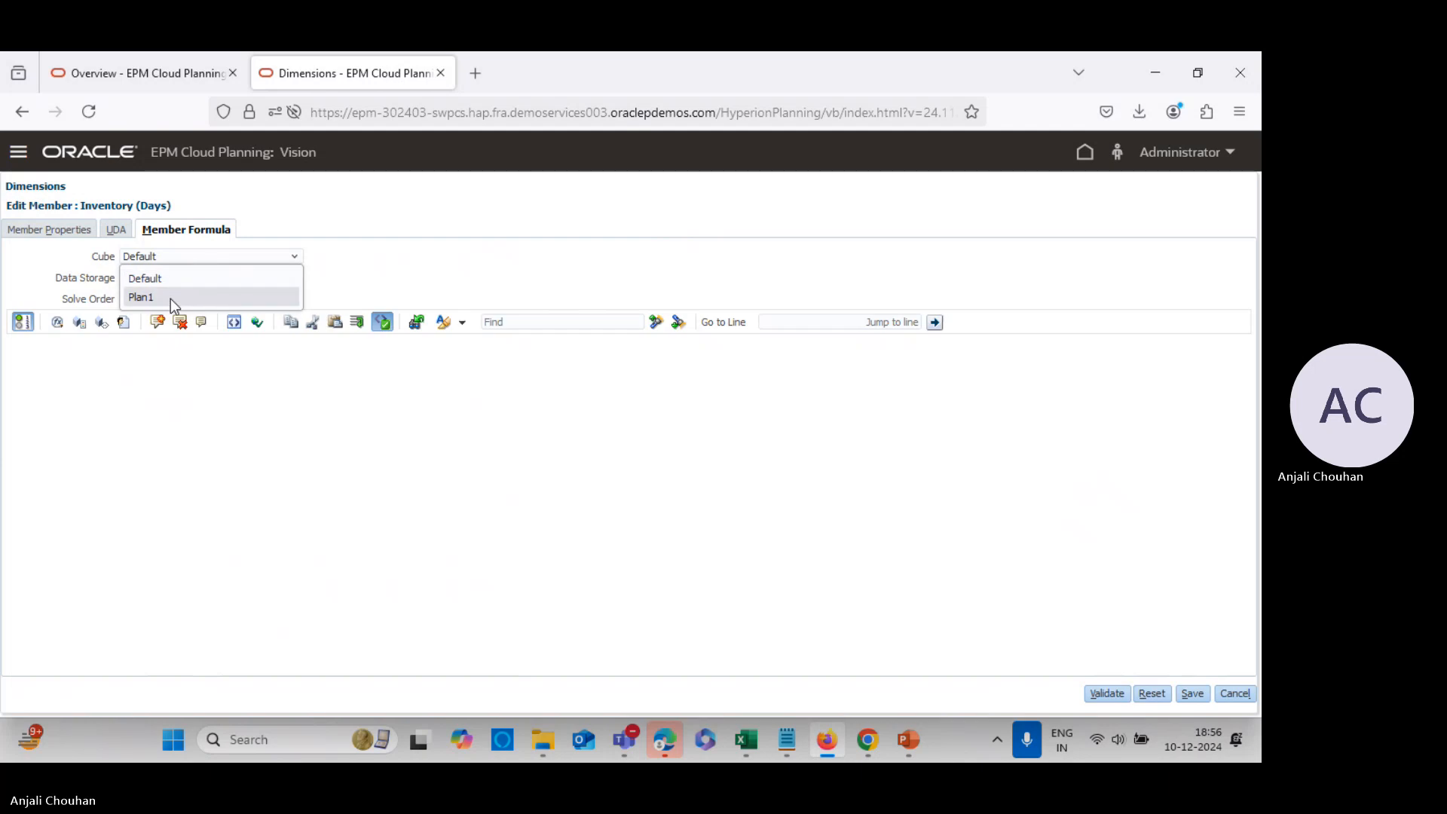
{"action": "left_click", "coordinate": [171, 298]}
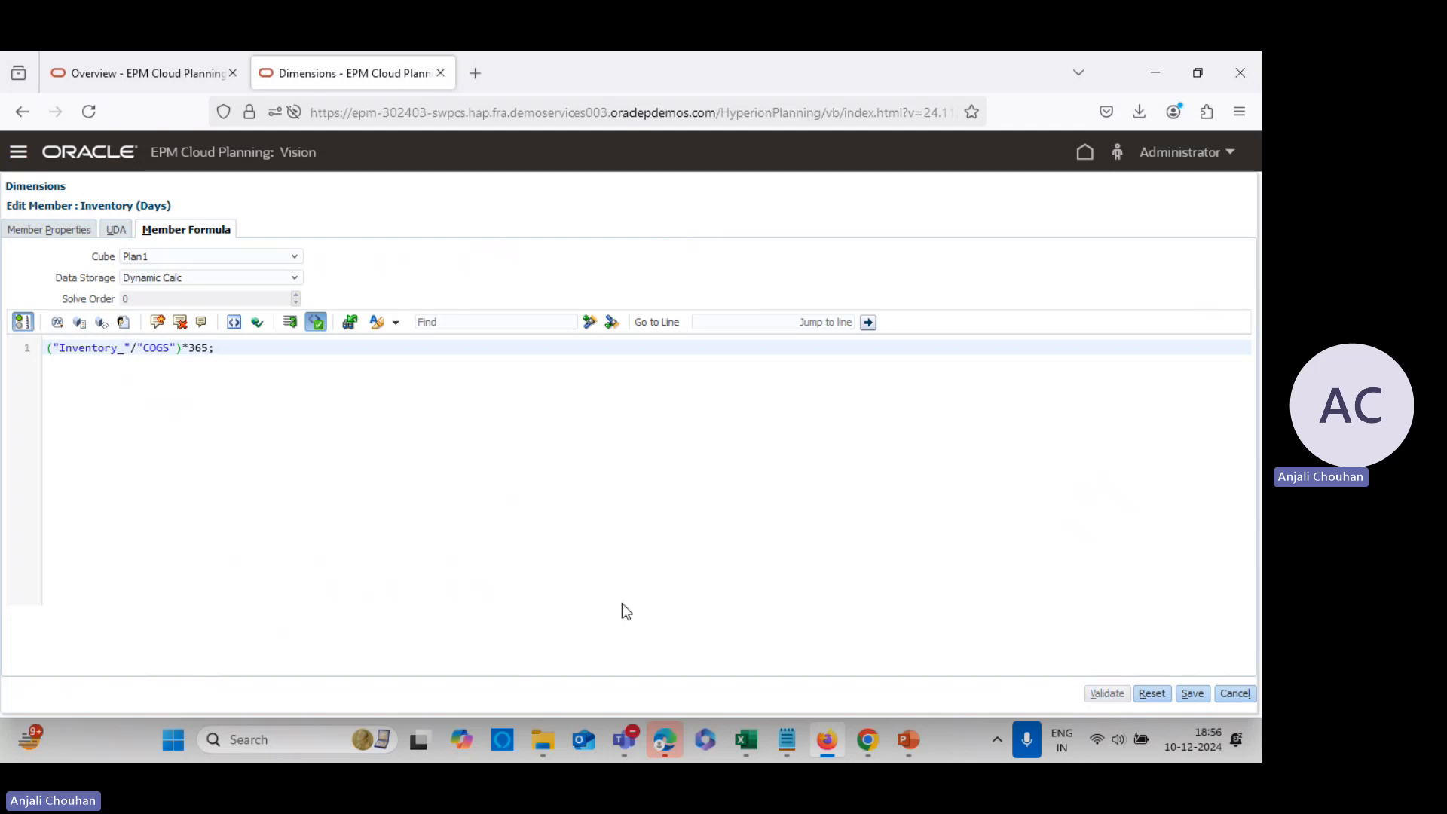
{"action": "left_click", "coordinate": [1198, 694]}
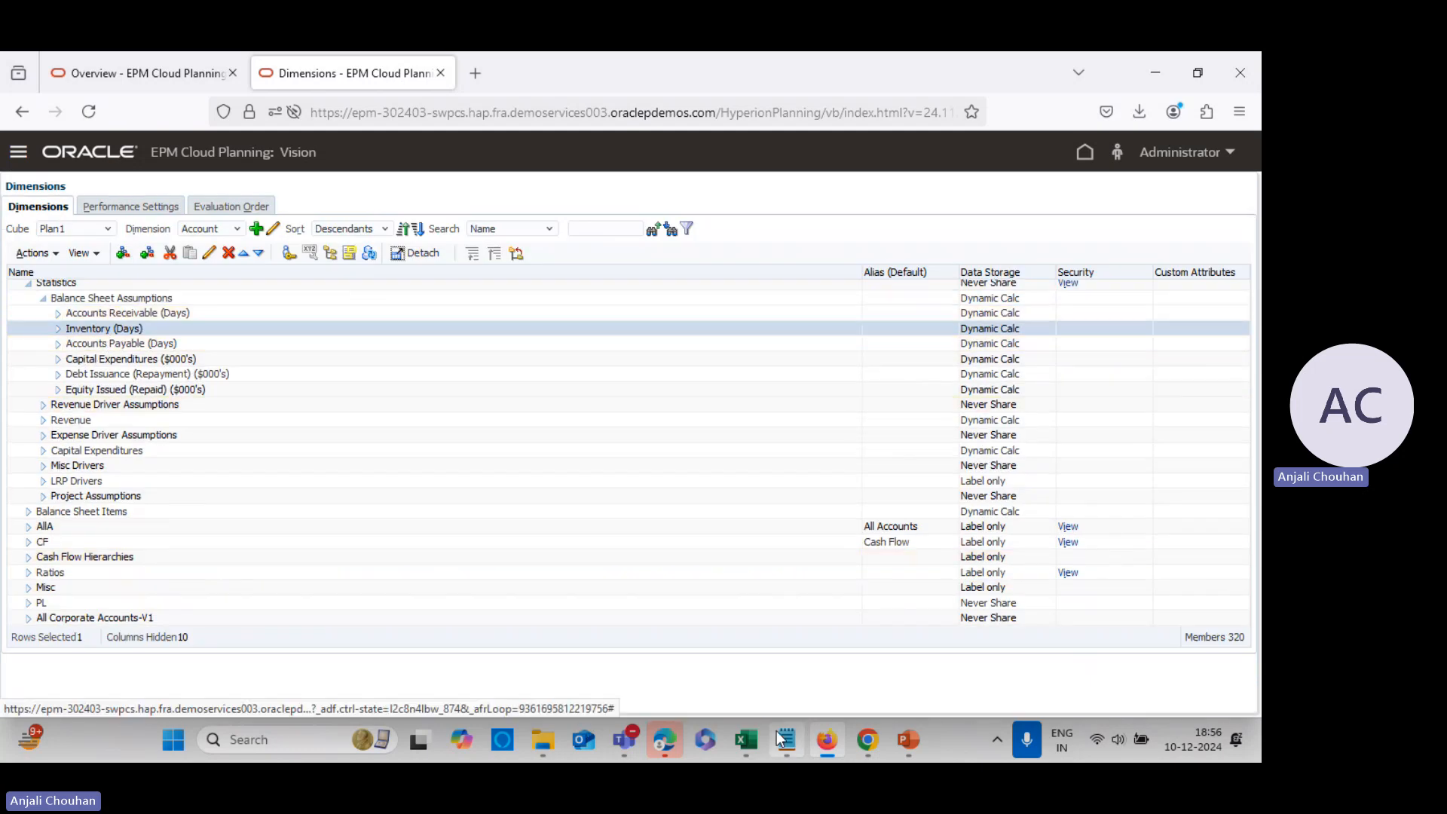
Switch to the CFI 3-statement model and trace the 2012 Accounts Payable (Days) formula to its Accounts Payable and COGS source cells
{"action": "mouse_move", "coordinate": [745, 739]}
{"action": "left_click", "coordinate": [588, 631]}
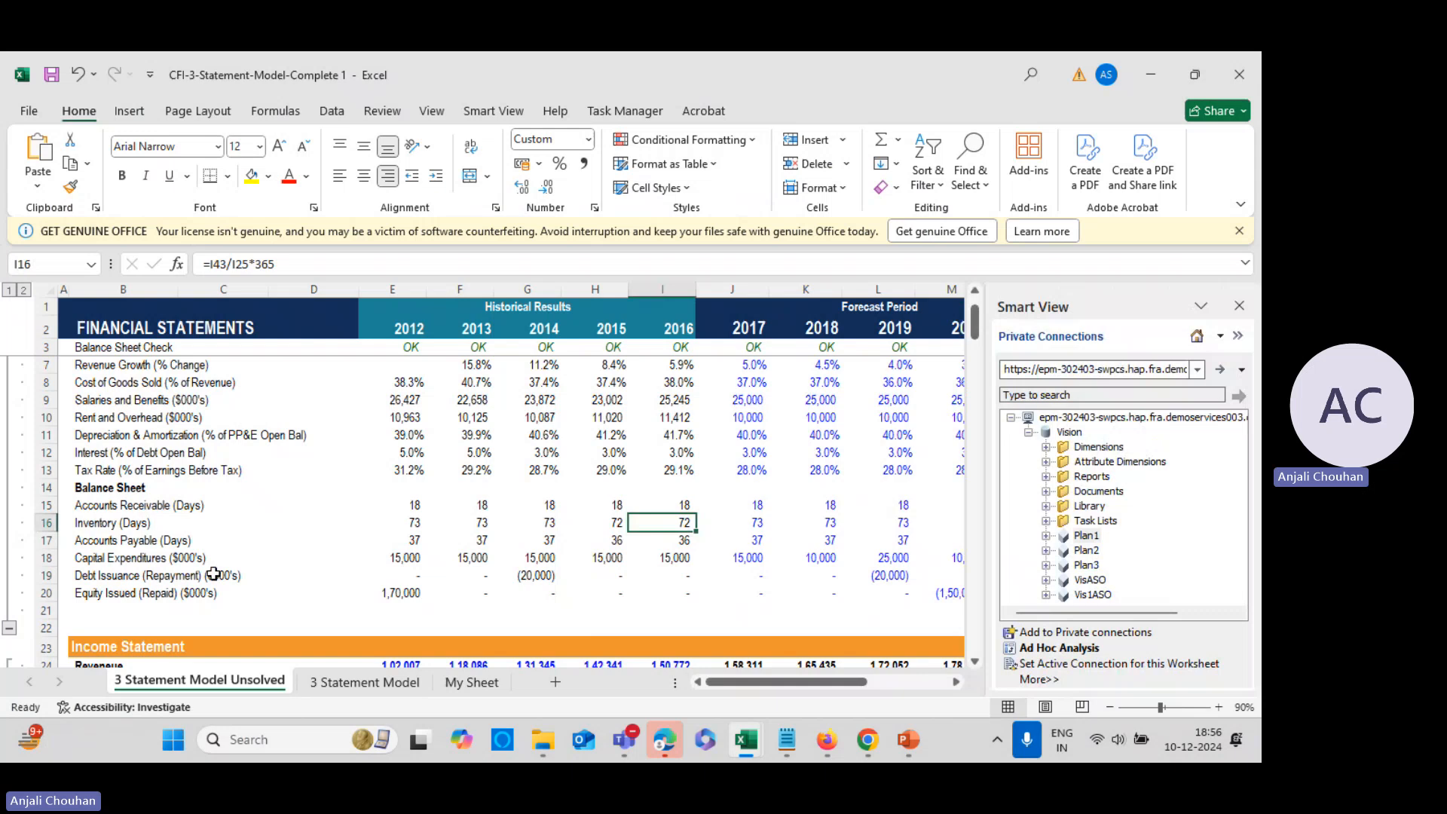
{"action": "left_click", "coordinate": [177, 542]}
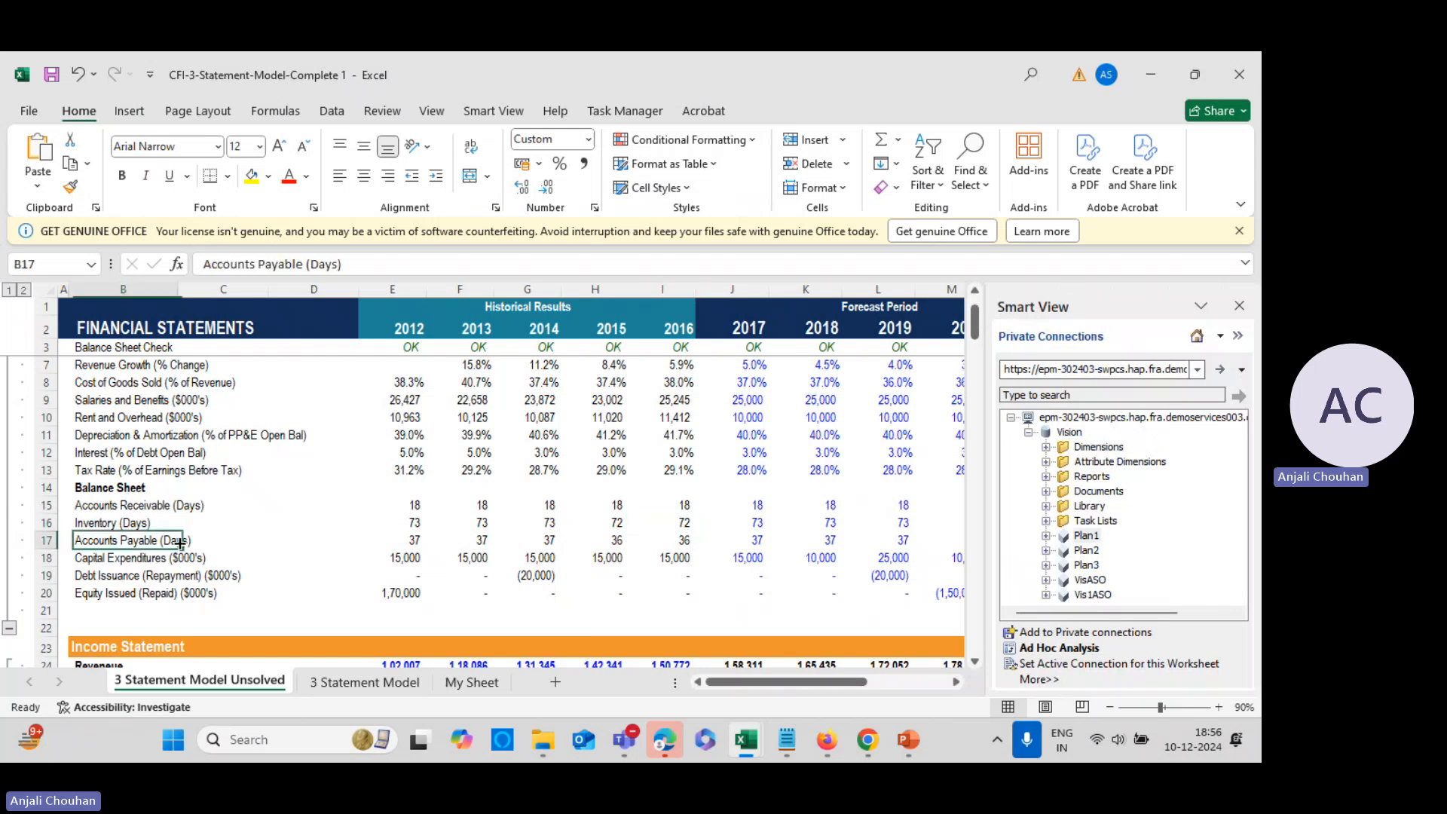
{"action": "left_click", "coordinate": [416, 538]}
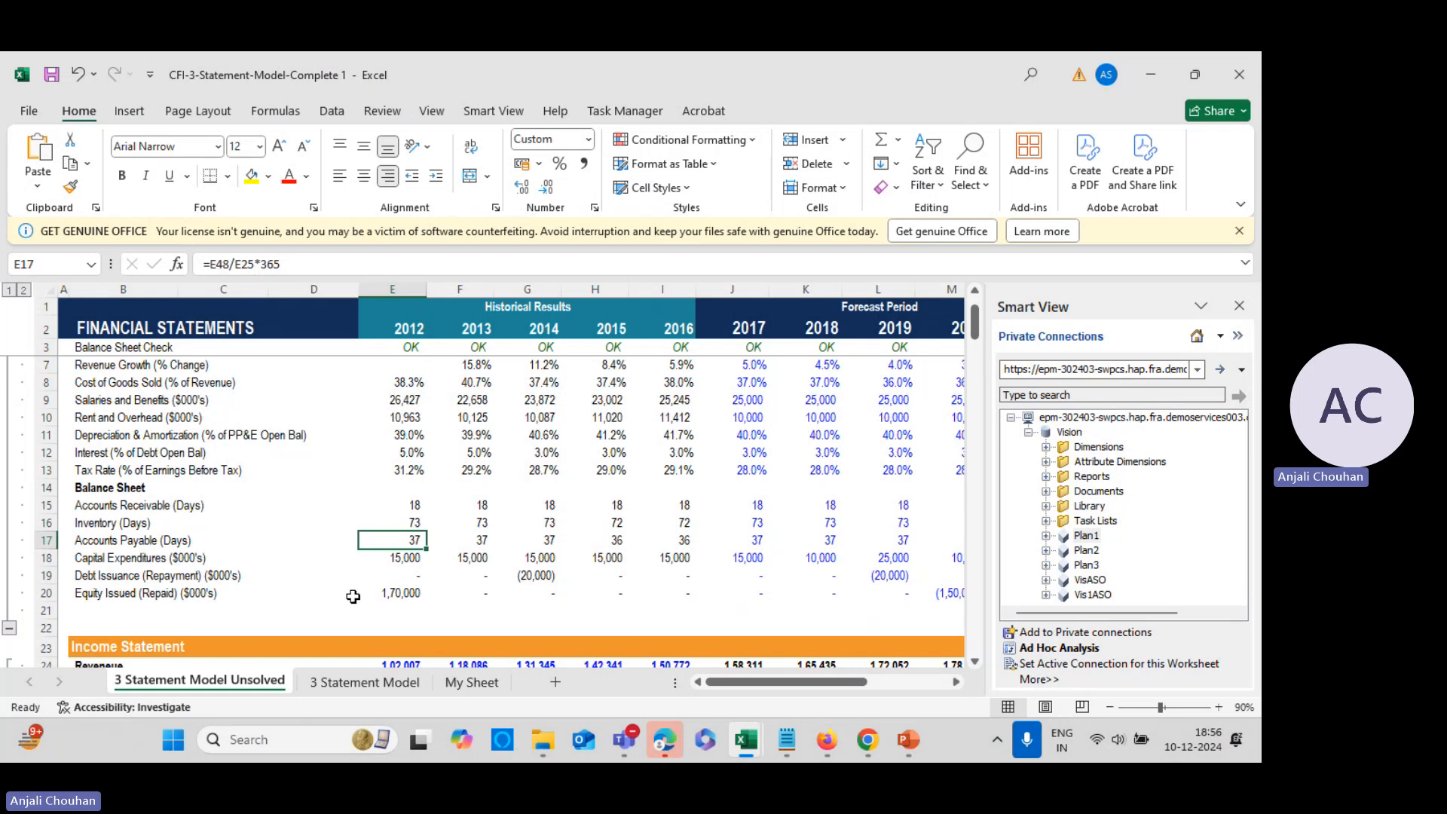
{"action": "scroll", "coordinate": [352, 596], "scroll_direction": "down", "scroll_amount": 7}
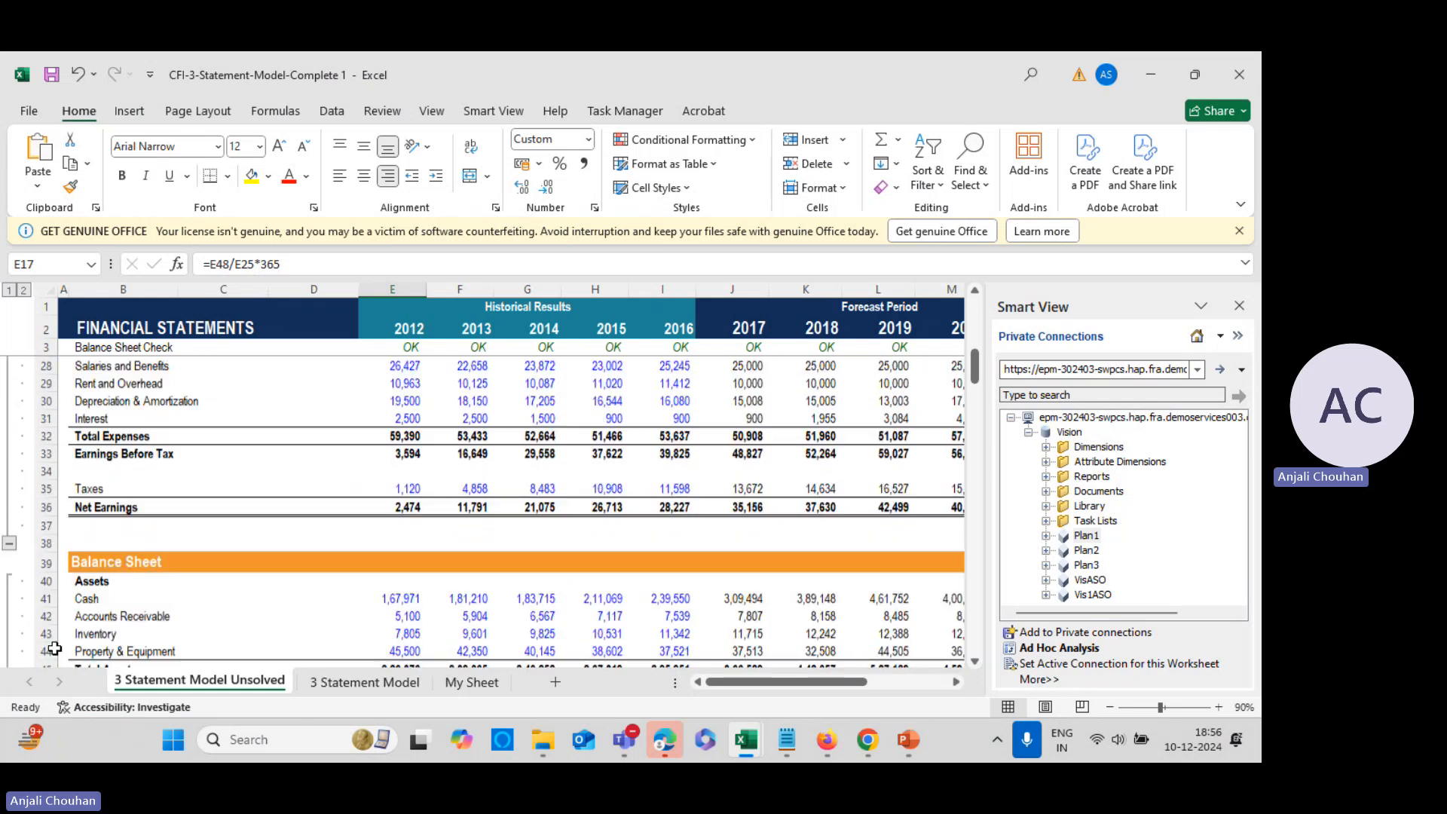
{"action": "scroll", "coordinate": [54, 648], "scroll_direction": "down", "scroll_amount": 2}
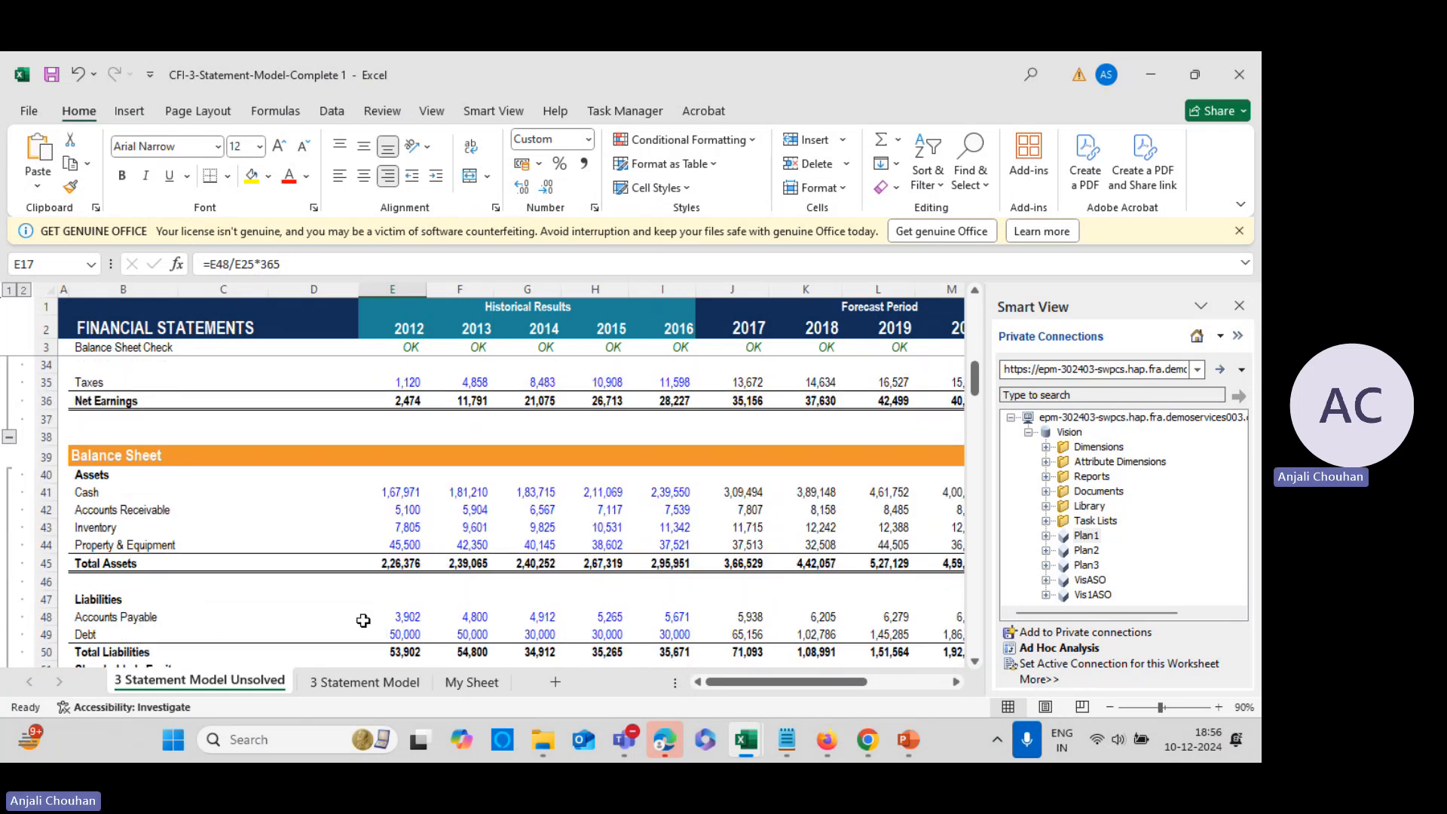
{"action": "left_click", "coordinate": [418, 619]}
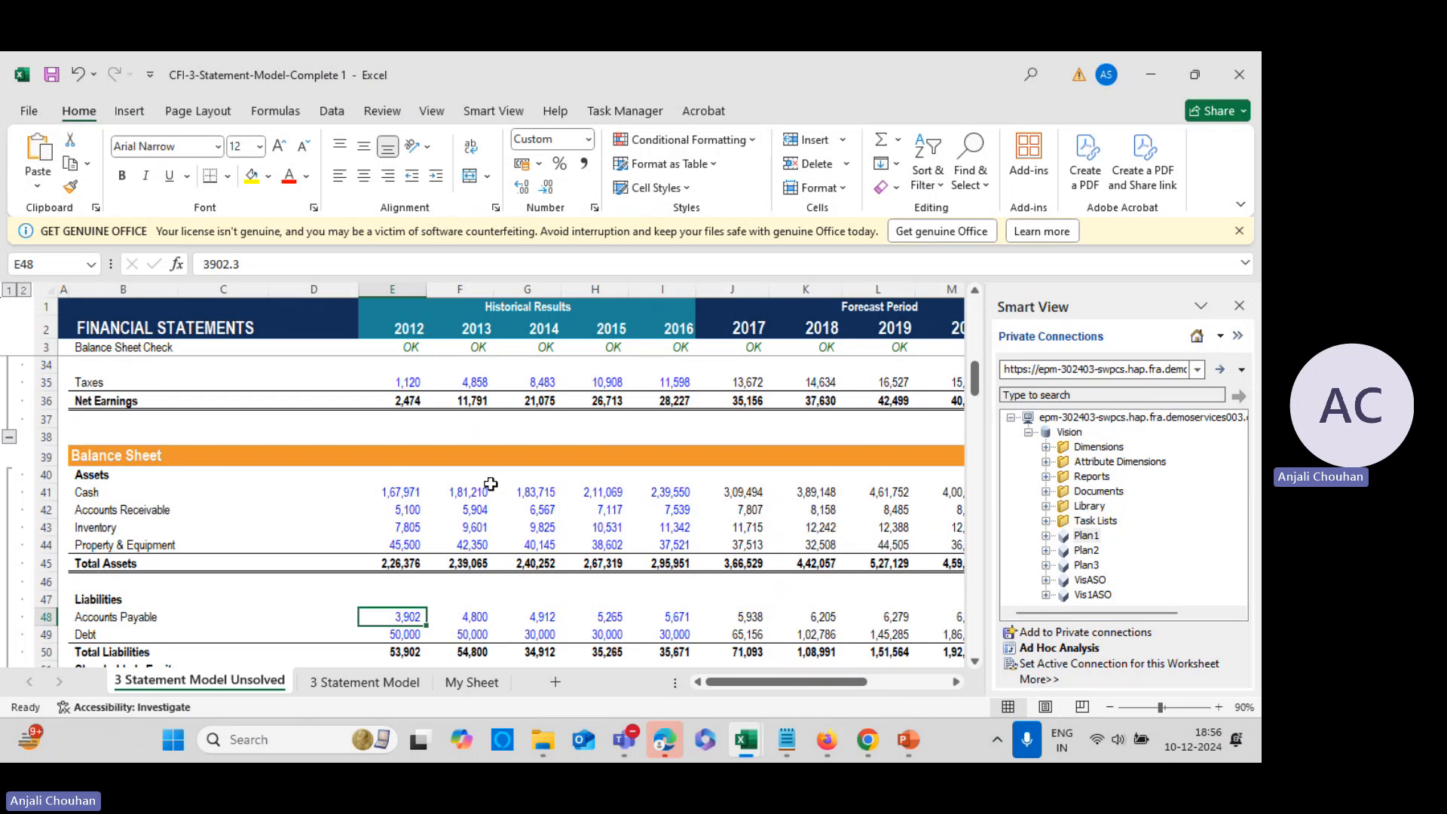
{"action": "scroll", "coordinate": [490, 483], "scroll_direction": "up", "scroll_amount": 4}
{"action": "scroll", "coordinate": [414, 498], "scroll_direction": "up", "scroll_amount": 6}
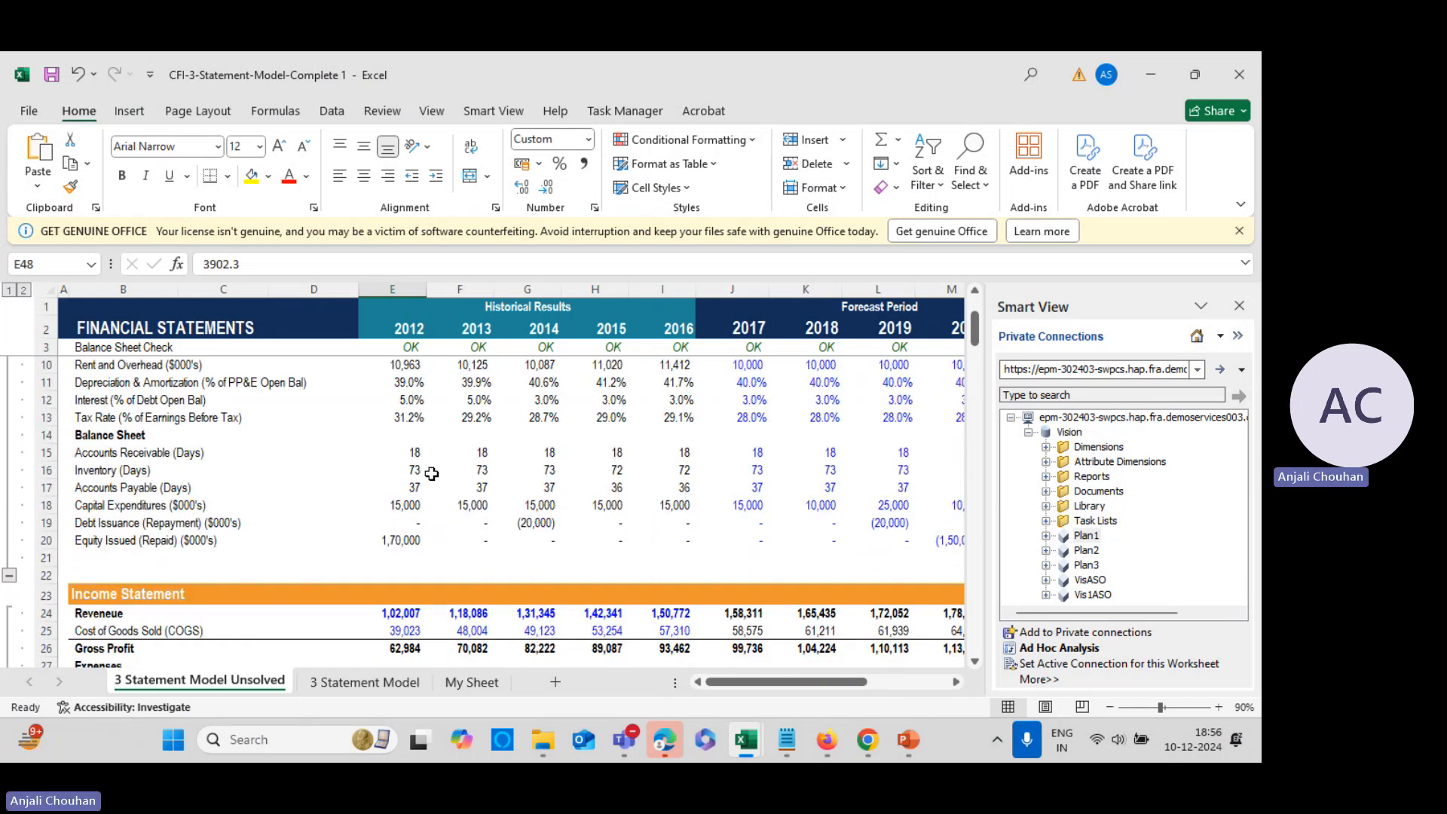
{"action": "left_click", "coordinate": [406, 593]}
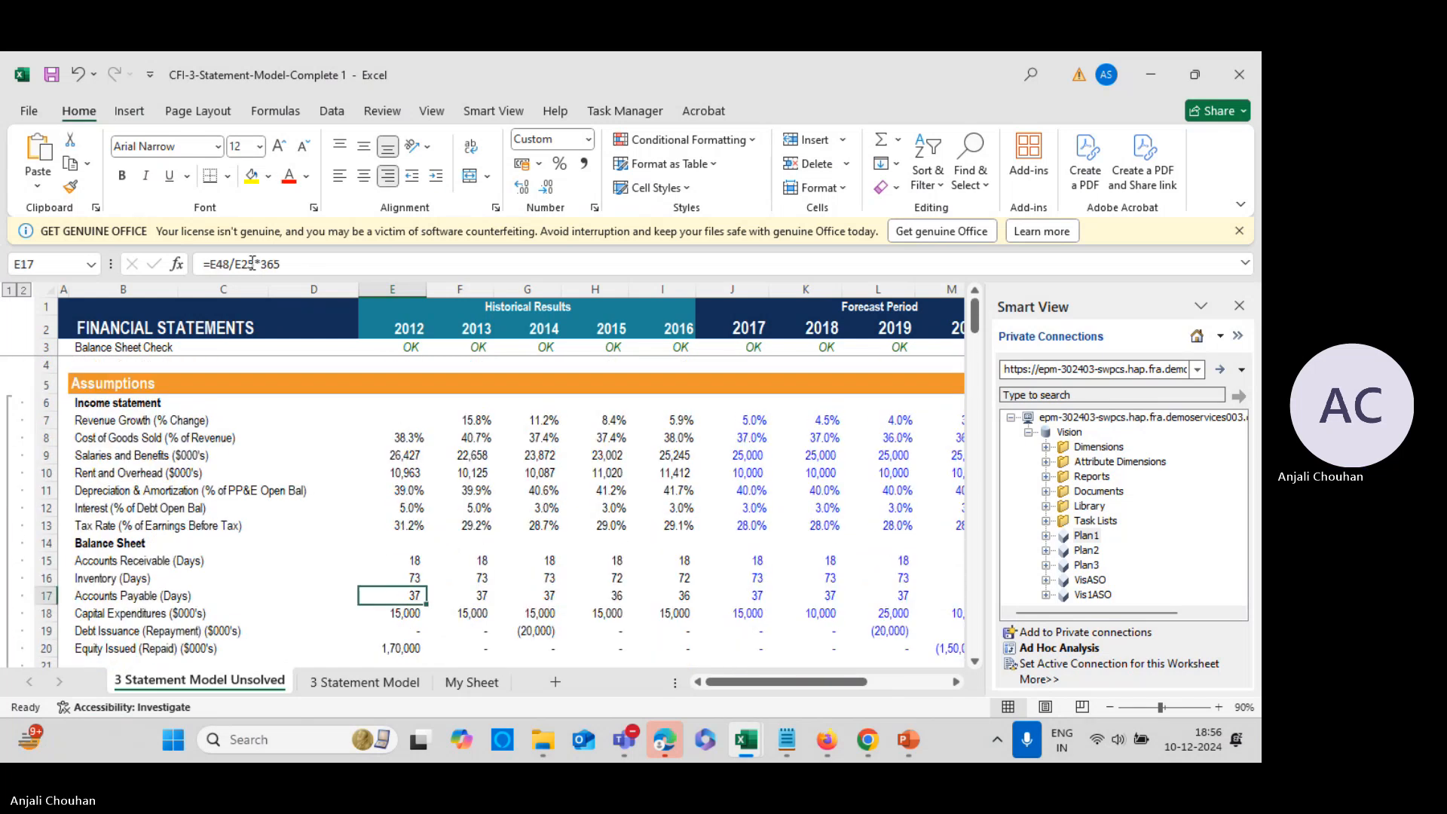
{"action": "scroll", "coordinate": [132, 614], "scroll_direction": "down", "scroll_amount": 2}
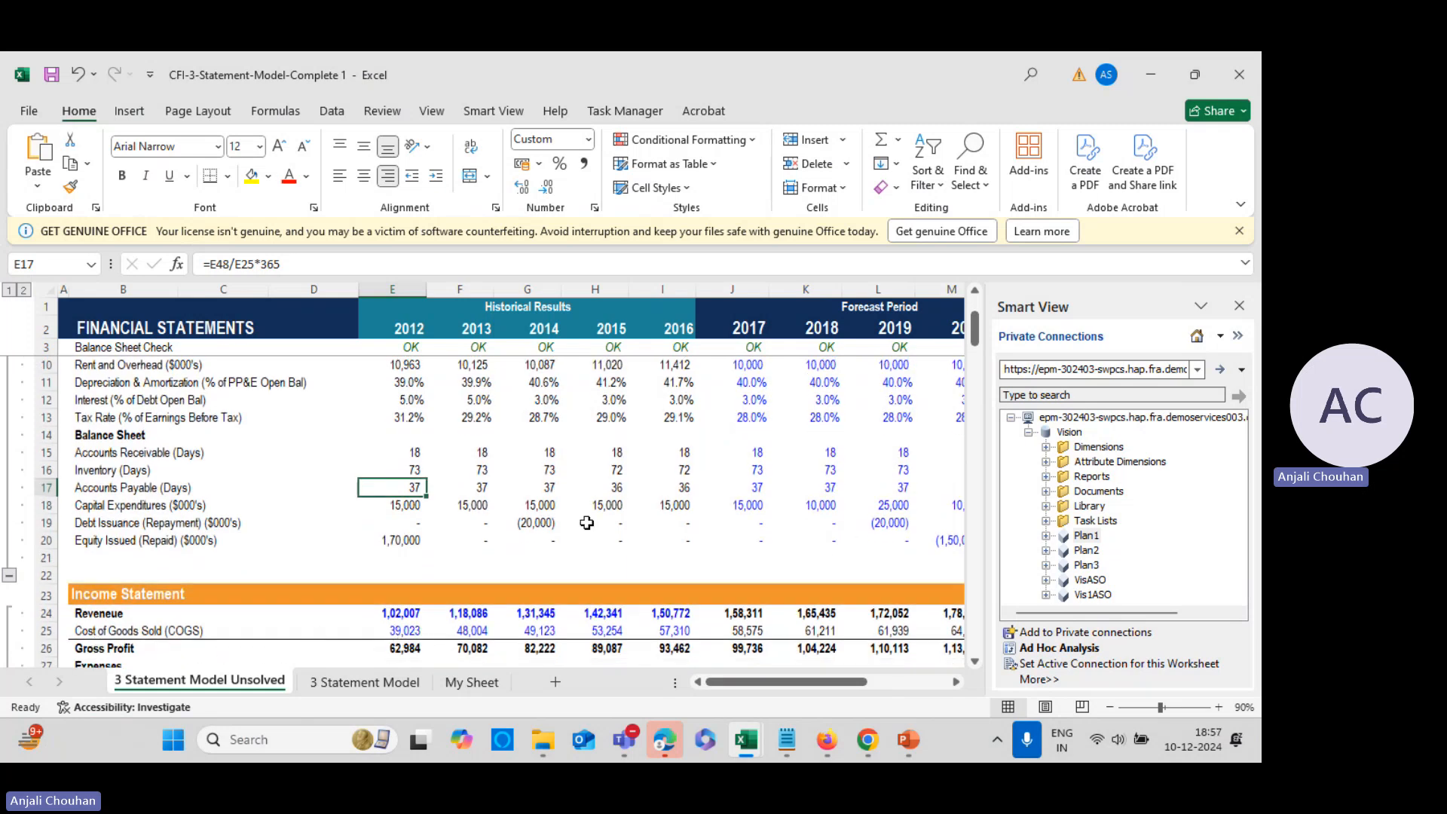
Enter the check formula +E48/E25*365 in cell E22, dividing 2012 Accounts Payable by Cost of Goods Sold
{"action": "left_click", "coordinate": [414, 568]}
{"action": "type", "text": "+"}
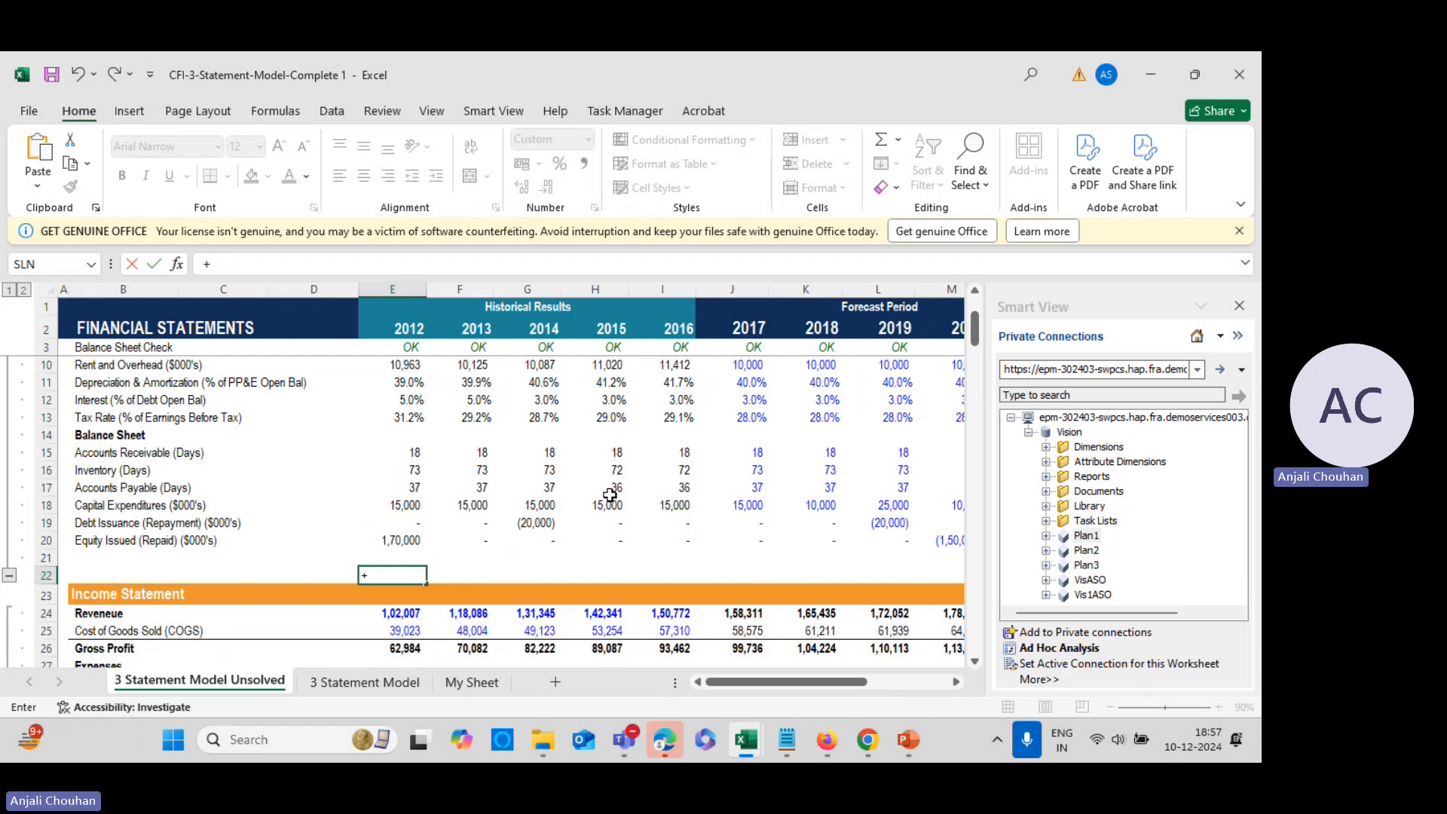
{"action": "scroll", "coordinate": [397, 632], "scroll_direction": "down", "scroll_amount": 5}
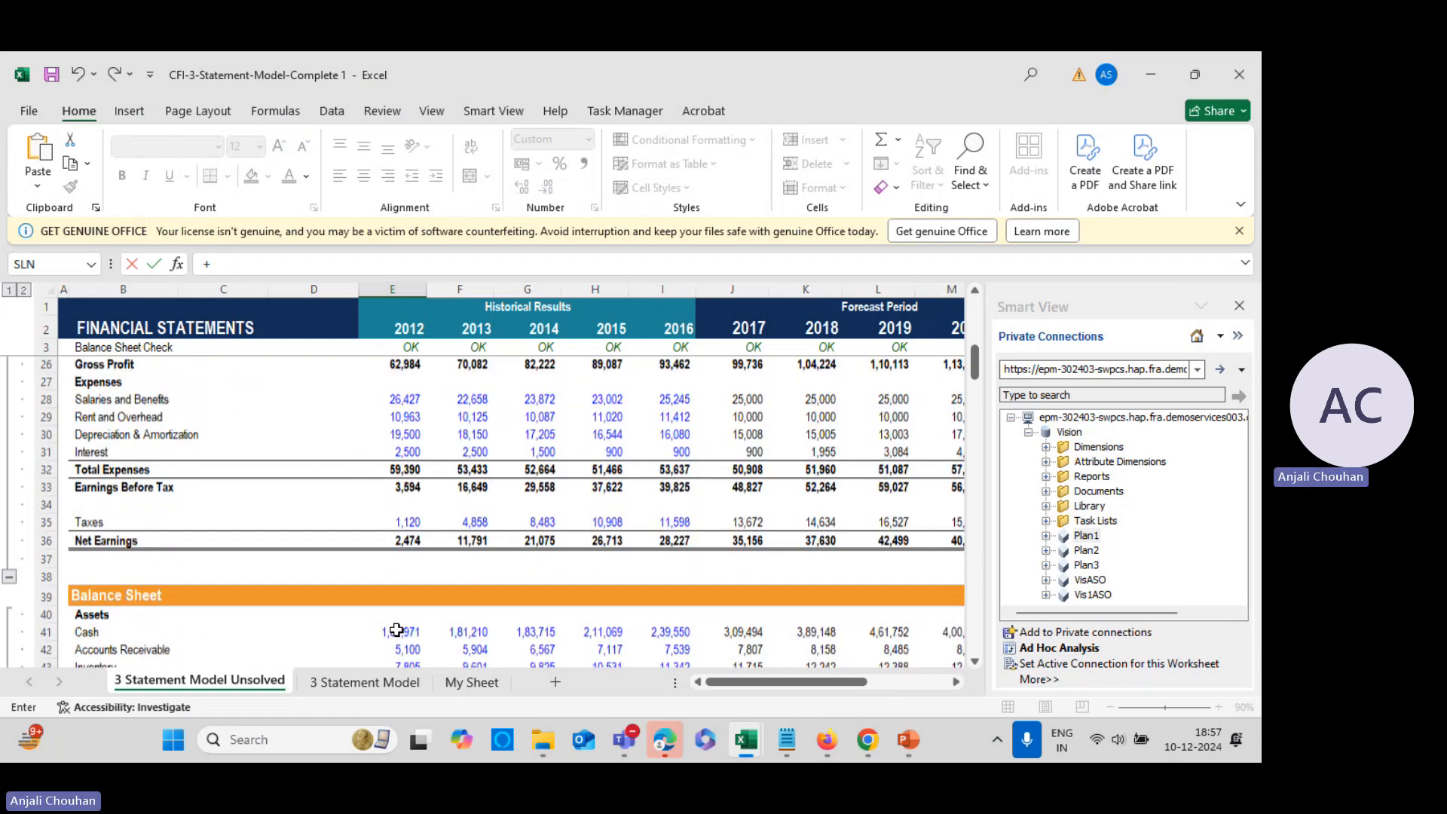
{"action": "scroll", "coordinate": [396, 631], "scroll_direction": "down", "scroll_amount": 4}
{"action": "left_click", "coordinate": [399, 563]}
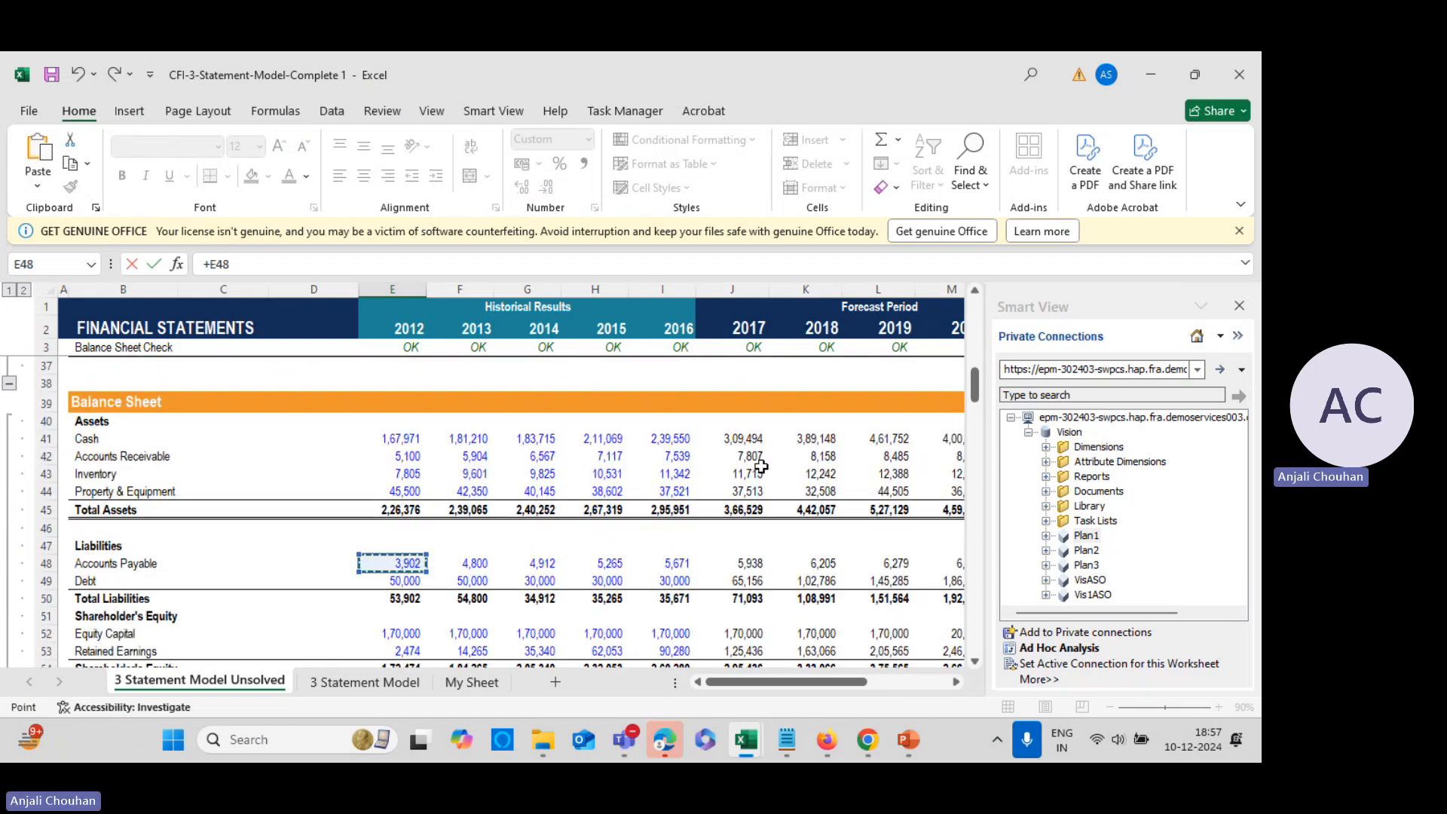
{"action": "type", "text": "/"}
{"action": "scroll", "coordinate": [447, 491], "scroll_direction": "up", "scroll_amount": 5}
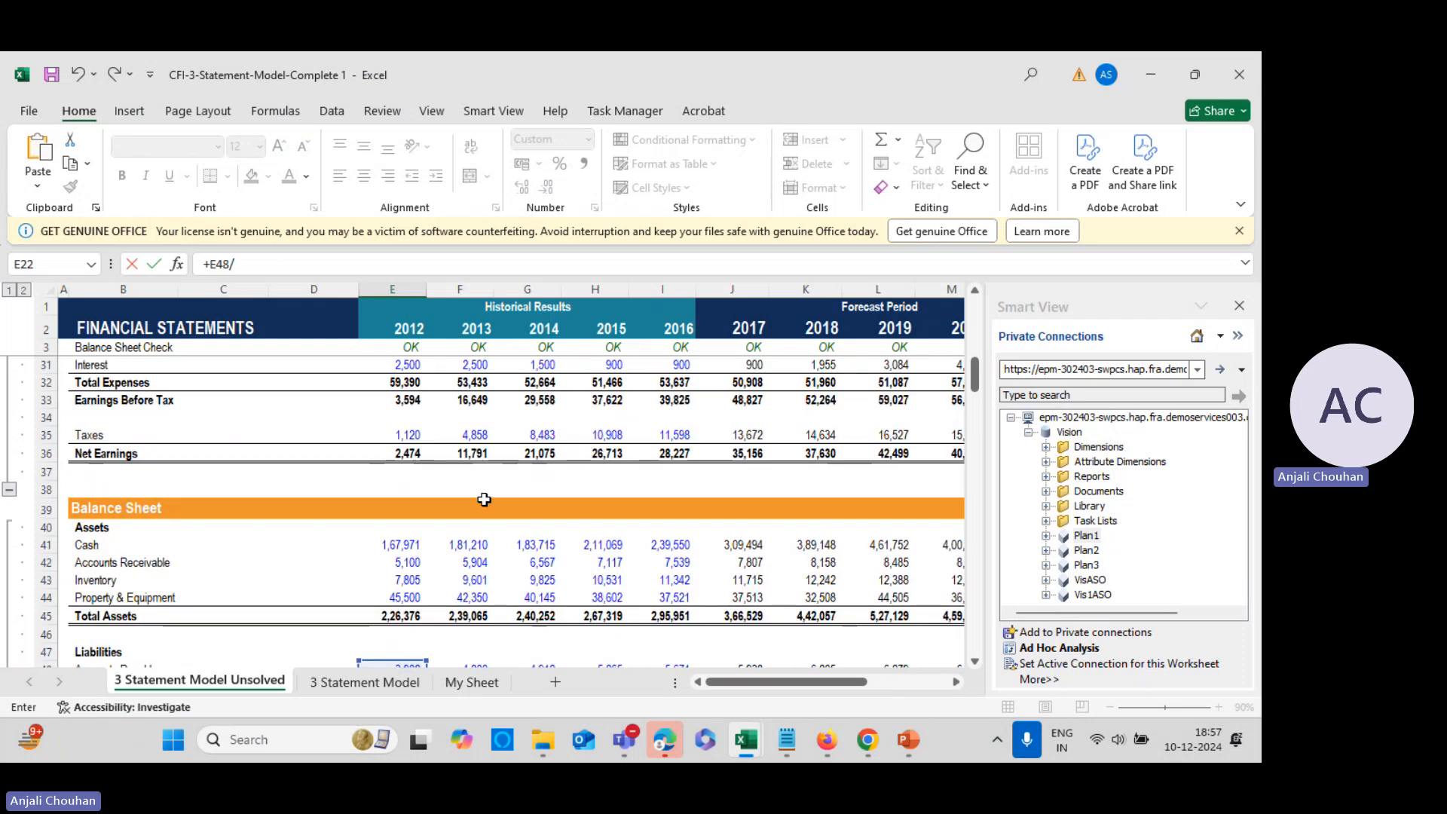
{"action": "left_click", "coordinate": [415, 421]}
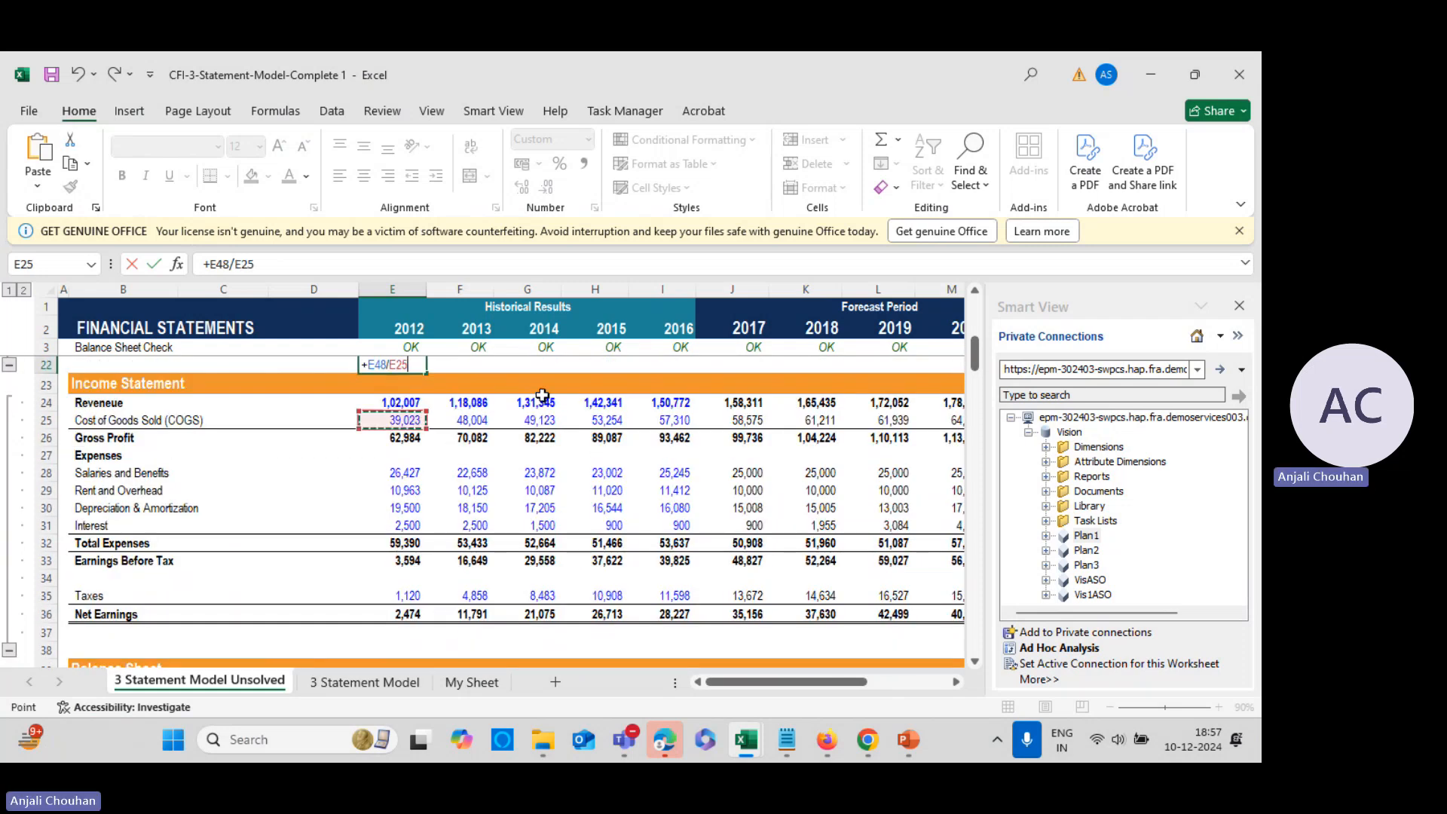
{"action": "type", "text": "*36"}
{"action": "key", "text": "Return"}
{"action": "scroll", "coordinate": [484, 469], "scroll_direction": "up", "scroll_amount": 2}
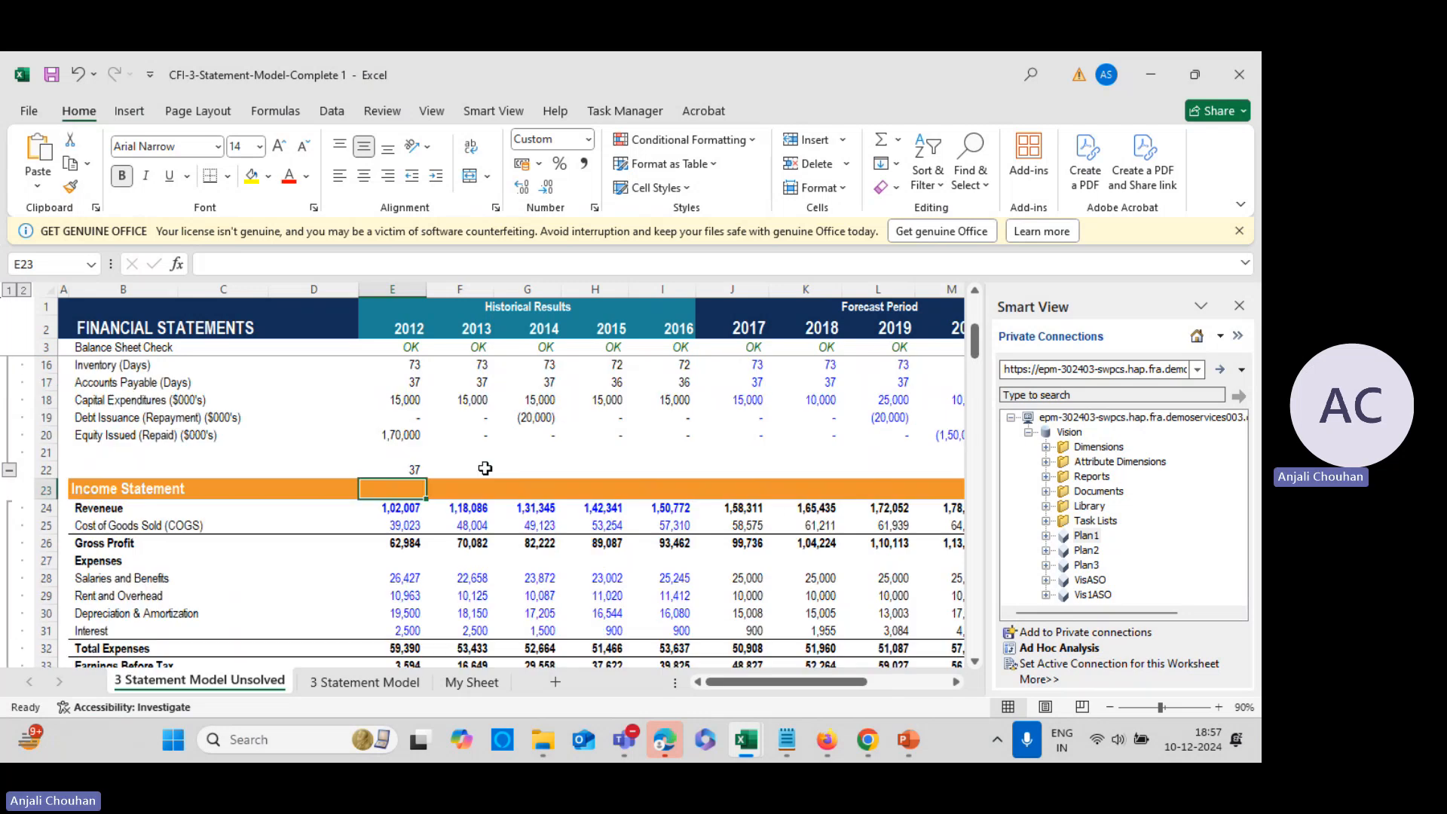
Compare the check formula in E22 with the 2012 Accounts Payable (Days) formula in E17
{"action": "left_click", "coordinate": [402, 468]}
{"action": "scroll", "coordinate": [452, 528], "scroll_direction": "up", "scroll_amount": 3}
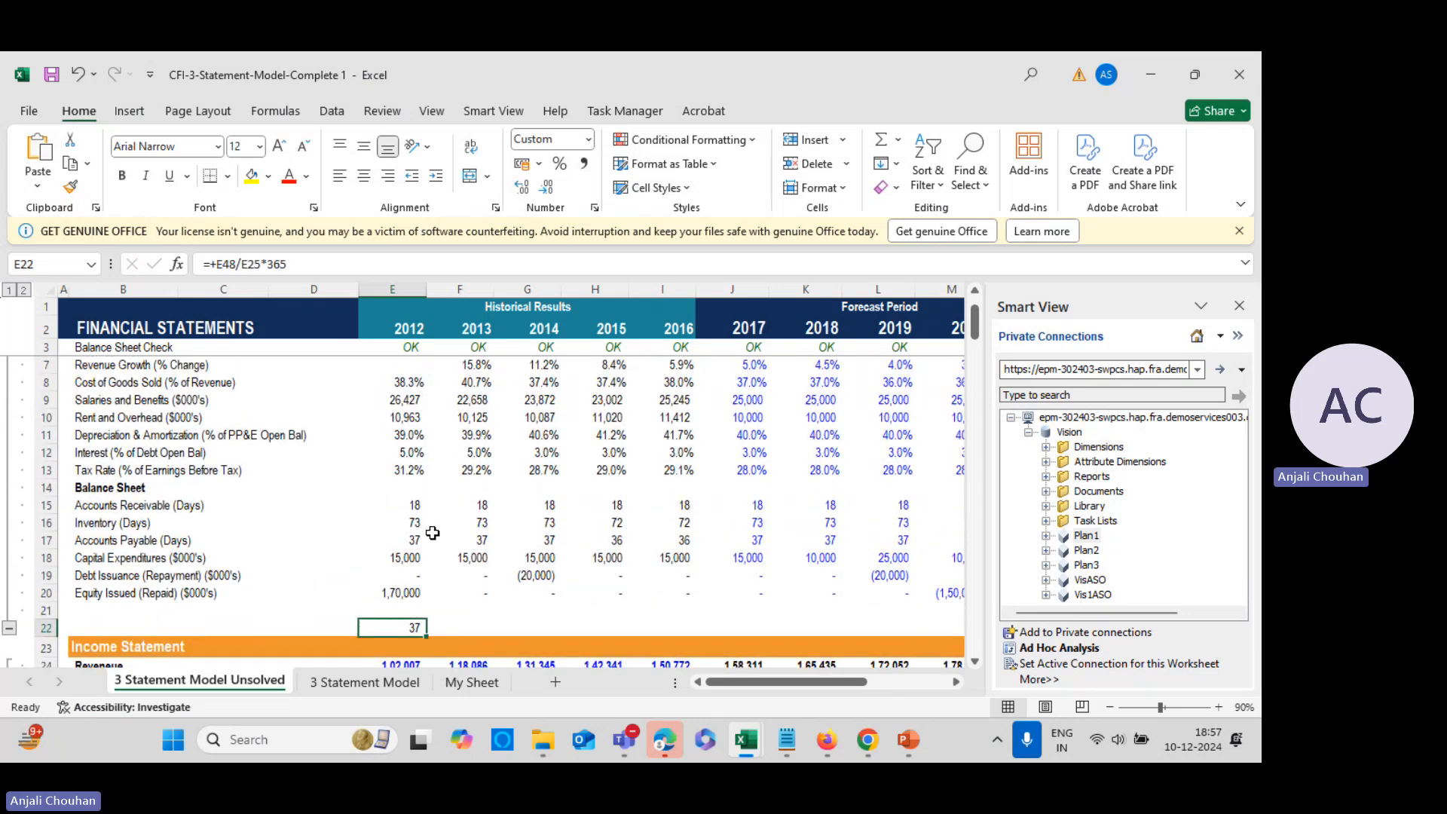
{"action": "left_click", "coordinate": [407, 540]}
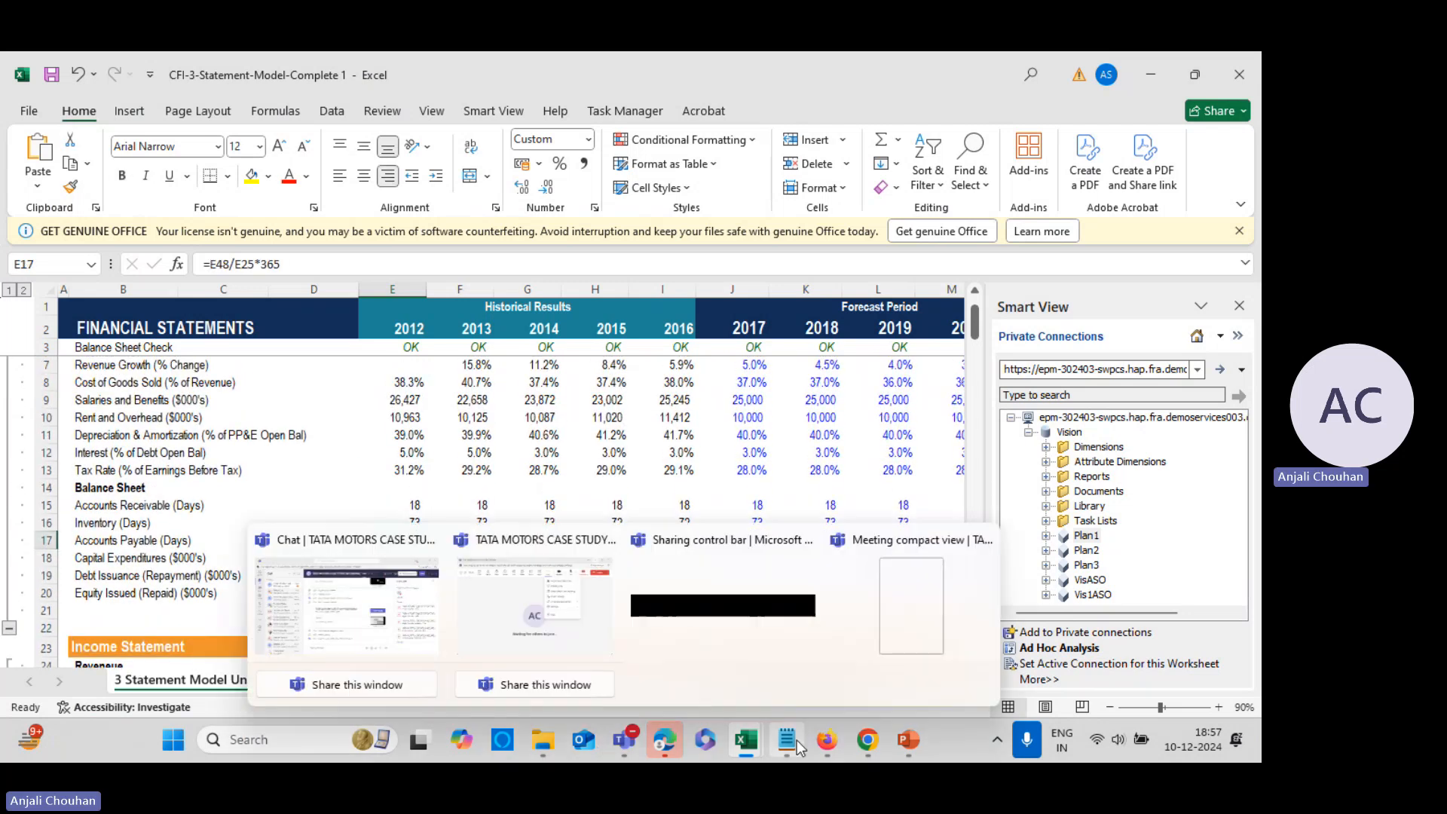
{"action": "left_click", "coordinate": [407, 627]}
Switch to Sheet2 of the SMARTVIEW_B workbook and examine the FY20 Accounts Payable (Days) value
{"action": "mouse_move", "coordinate": [828, 744]}
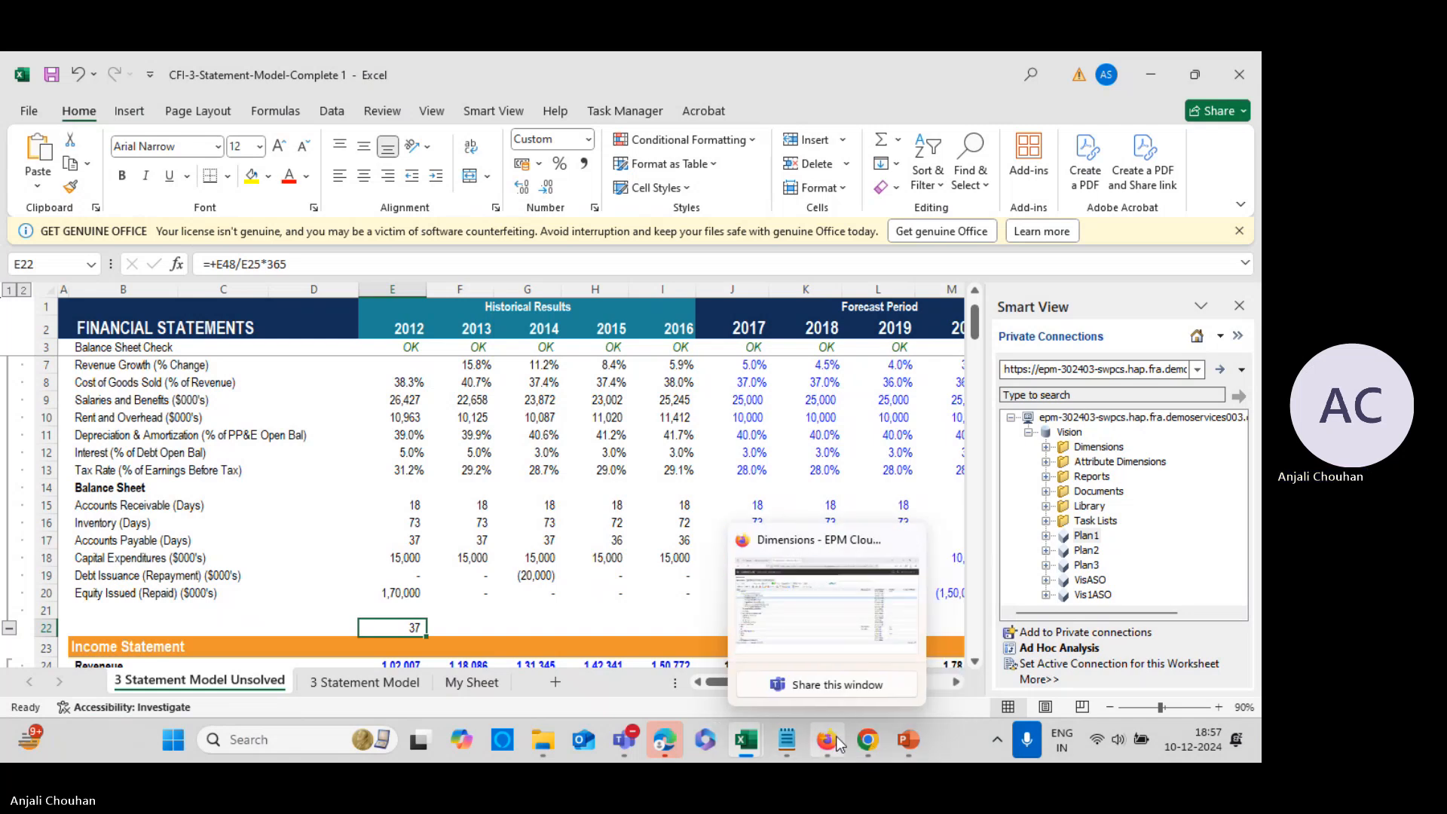
{"action": "mouse_move", "coordinate": [746, 753]}
{"action": "left_click", "coordinate": [736, 649]}
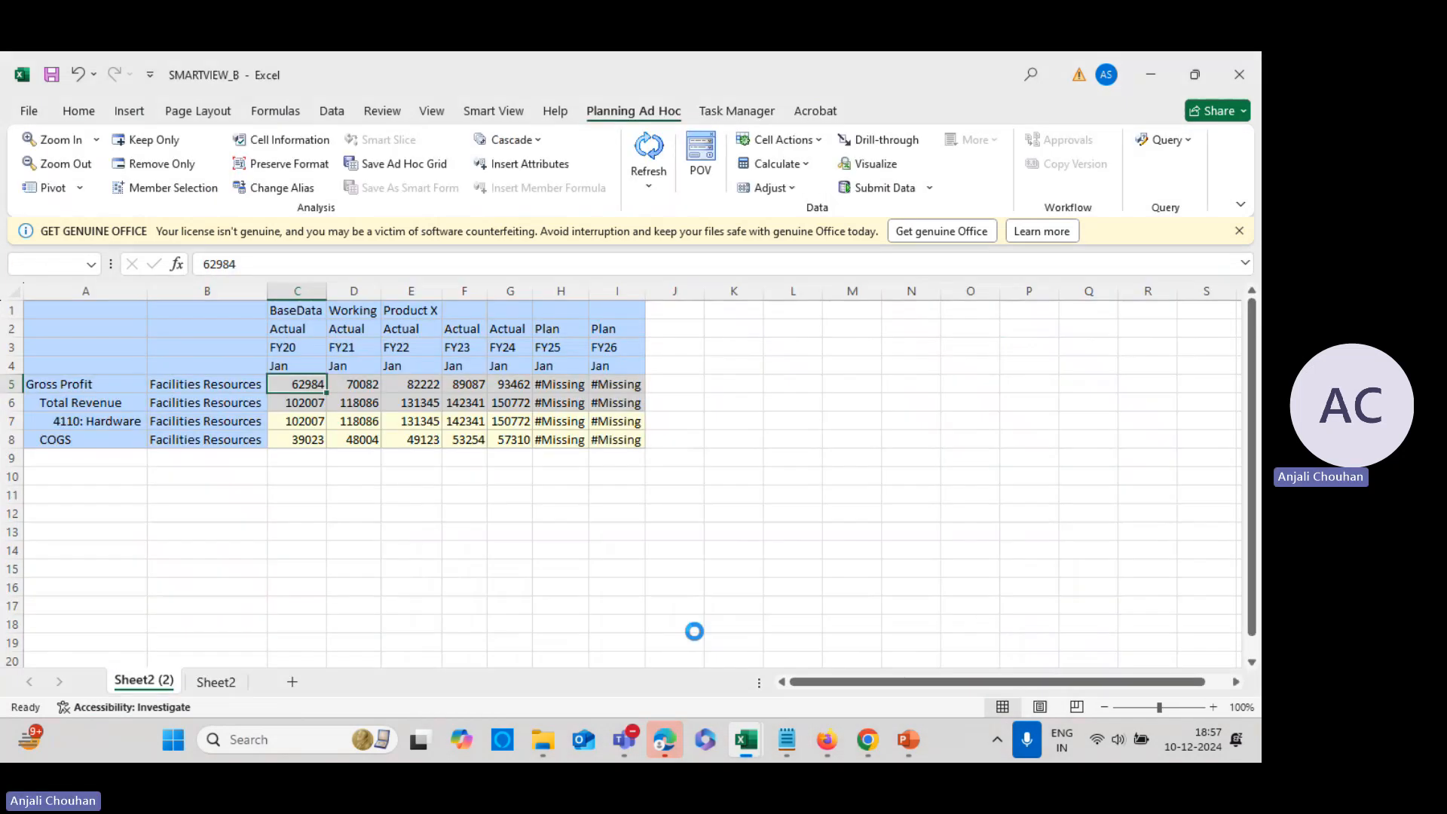
{"action": "left_click", "coordinate": [216, 681]}
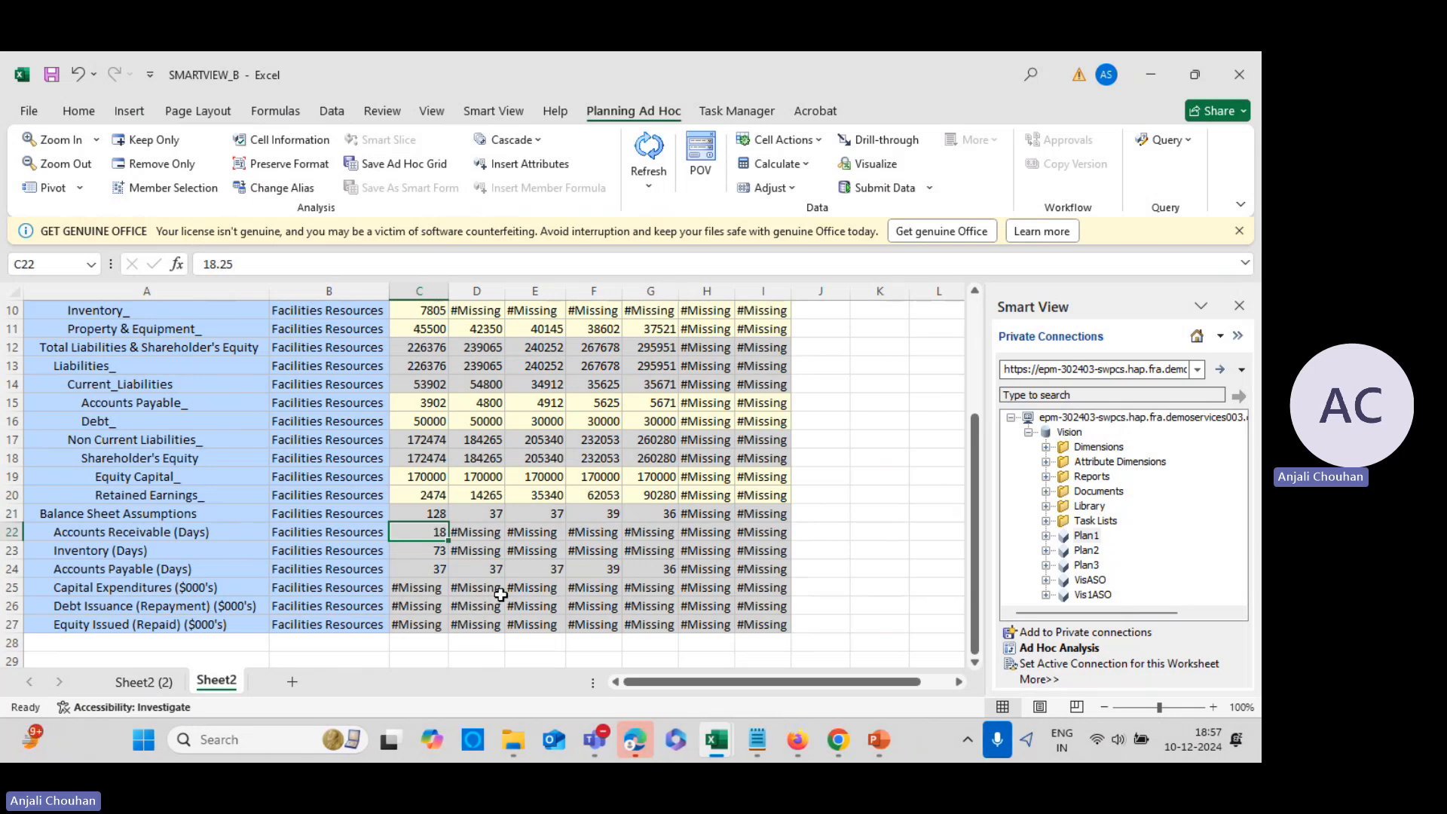
{"action": "left_click", "coordinate": [441, 571]}
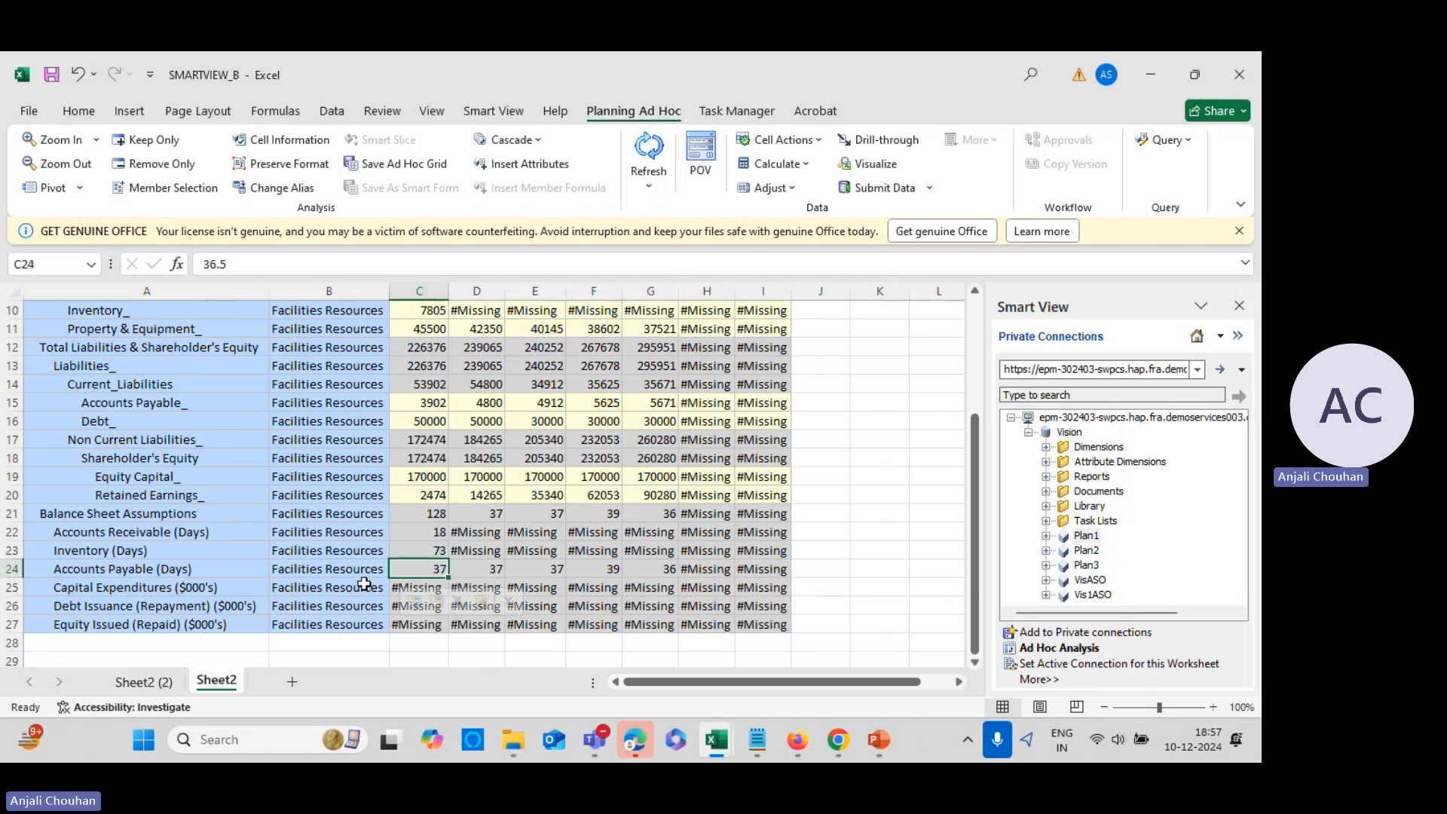
Compare the 2012 to 2016 Accounts Payable (Days) values in the CFI model with the SMARTVIEW_B sheet, inspecting the FY23 cell
{"action": "key", "text": "alt+Tab"}
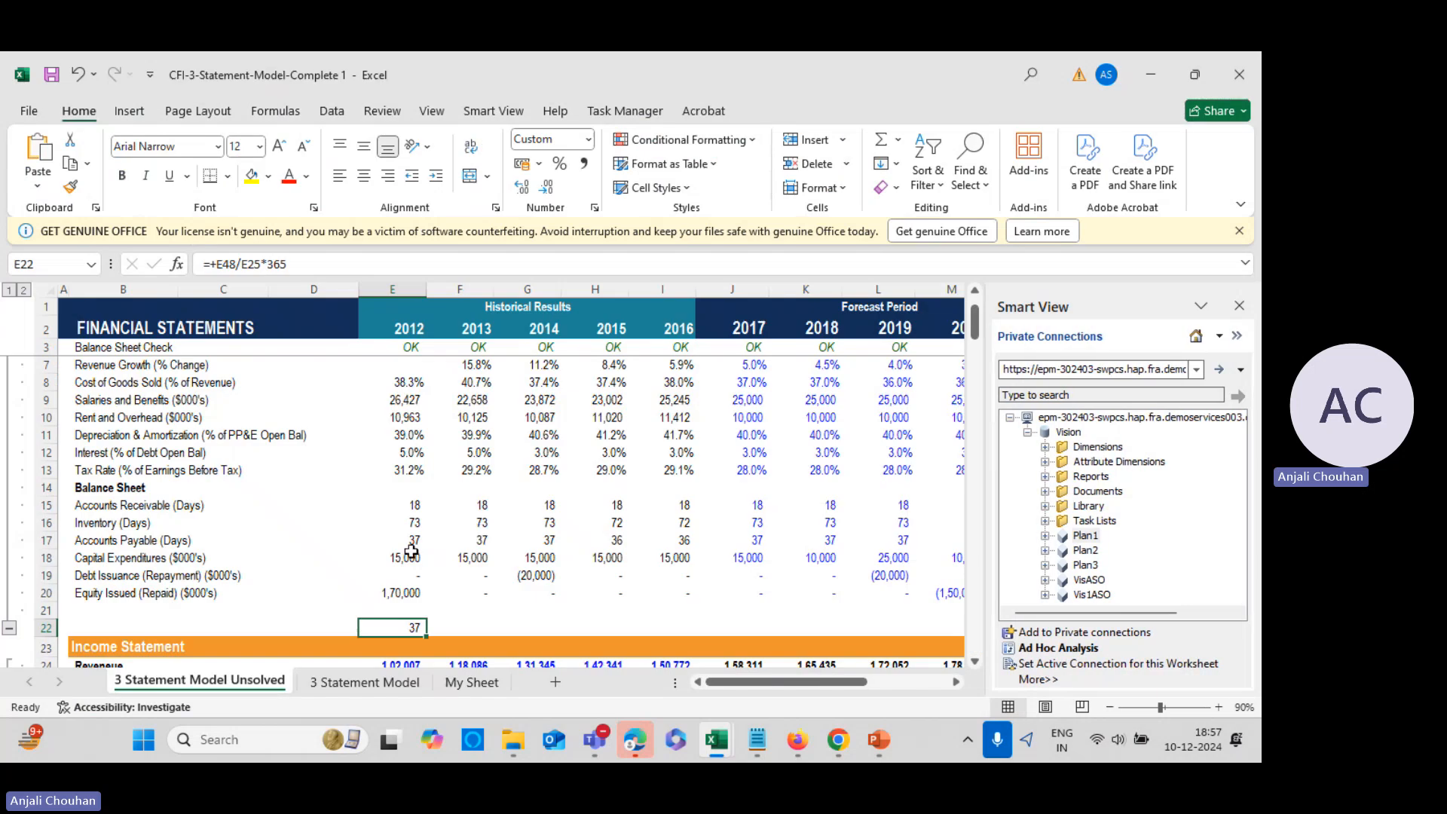
{"action": "left_click_drag", "start_coordinate": [387, 543], "coordinate": [535, 542]}
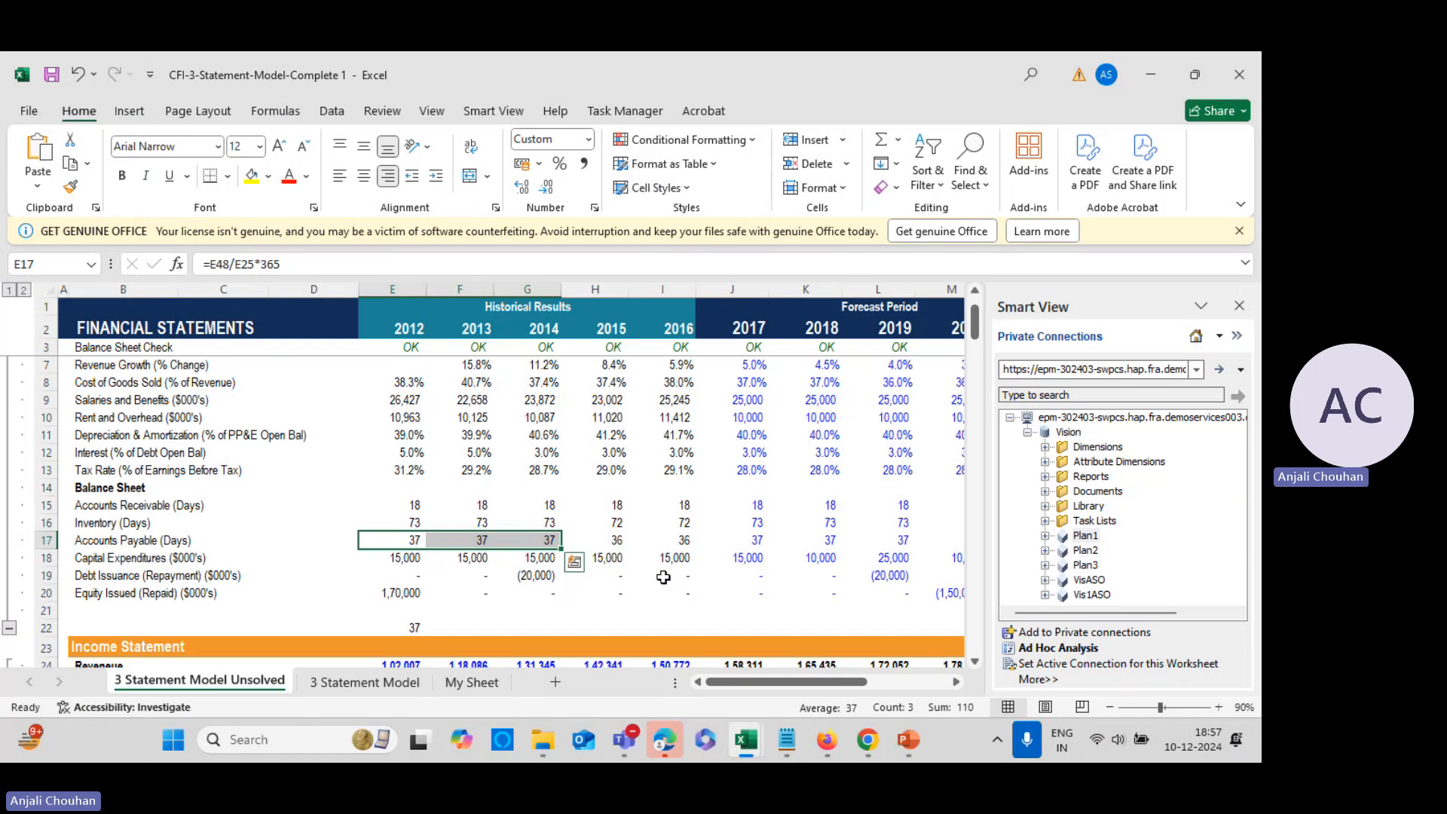
{"action": "key", "text": "alt+Tab"}
{"action": "key", "text": "alt+Tab"}
{"action": "left_click", "coordinate": [622, 538]}
{"action": "left_click", "coordinate": [667, 540]}
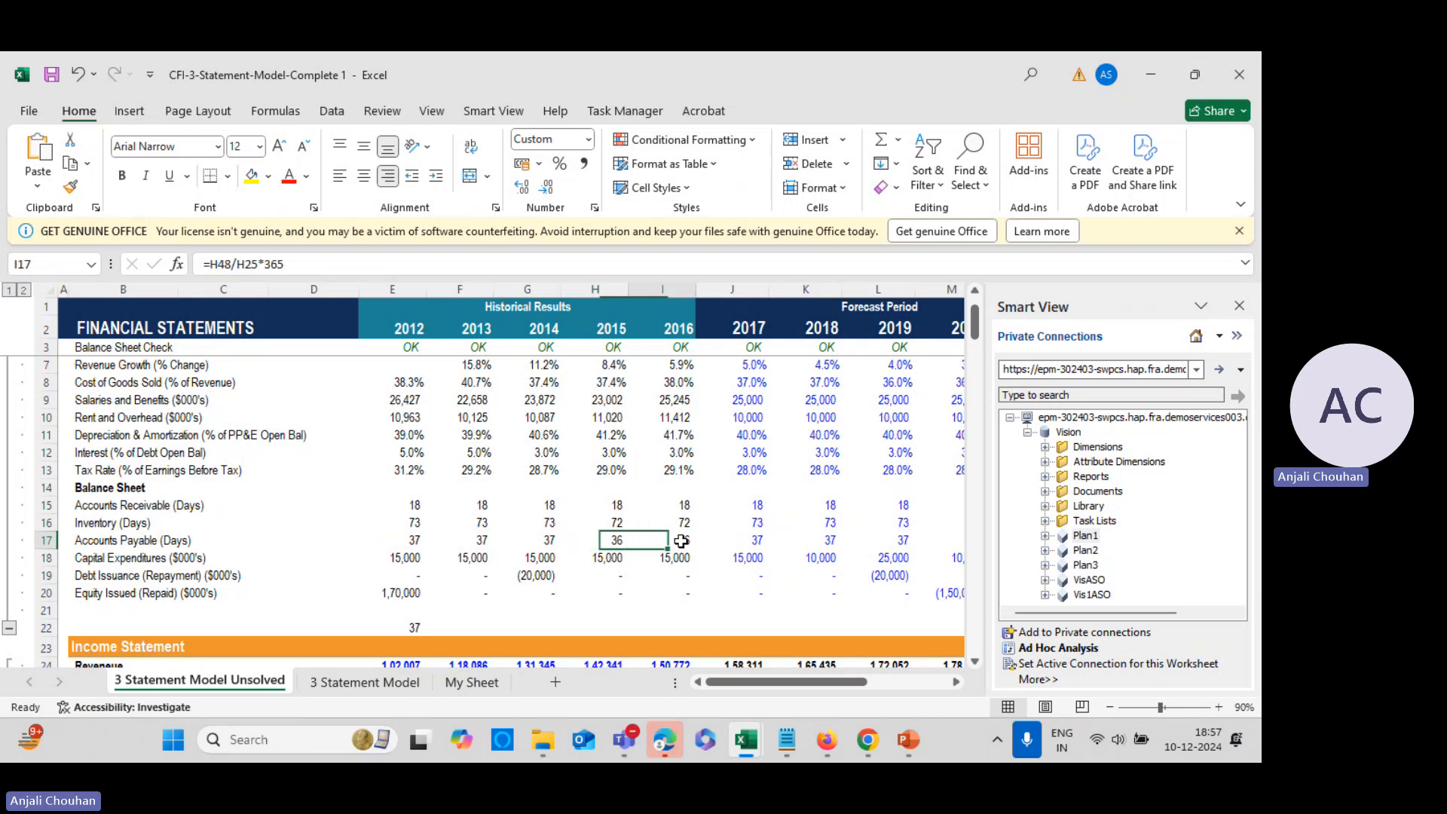
{"action": "key", "text": "alt+Tab"}
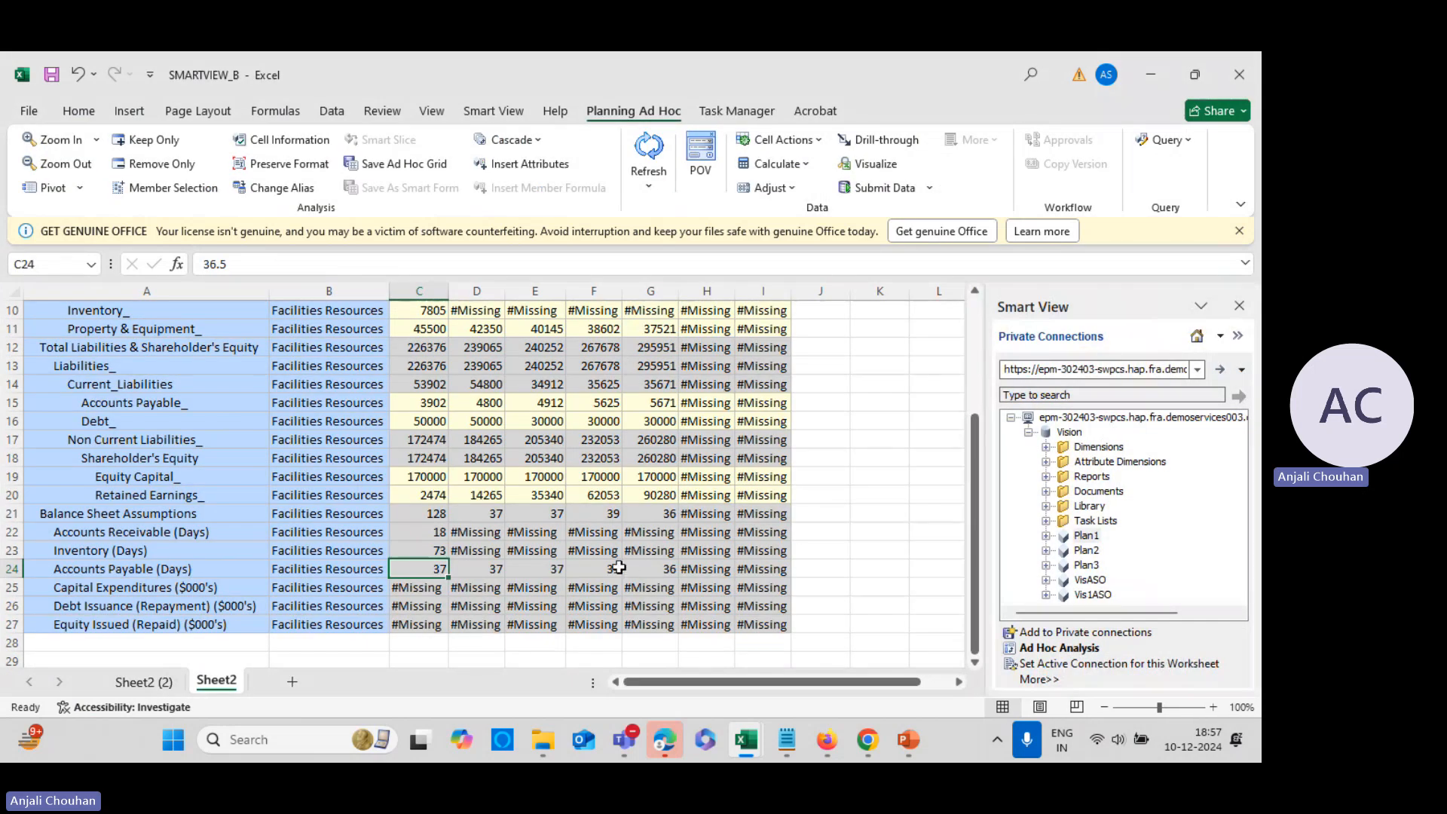
{"action": "left_click", "coordinate": [618, 567]}
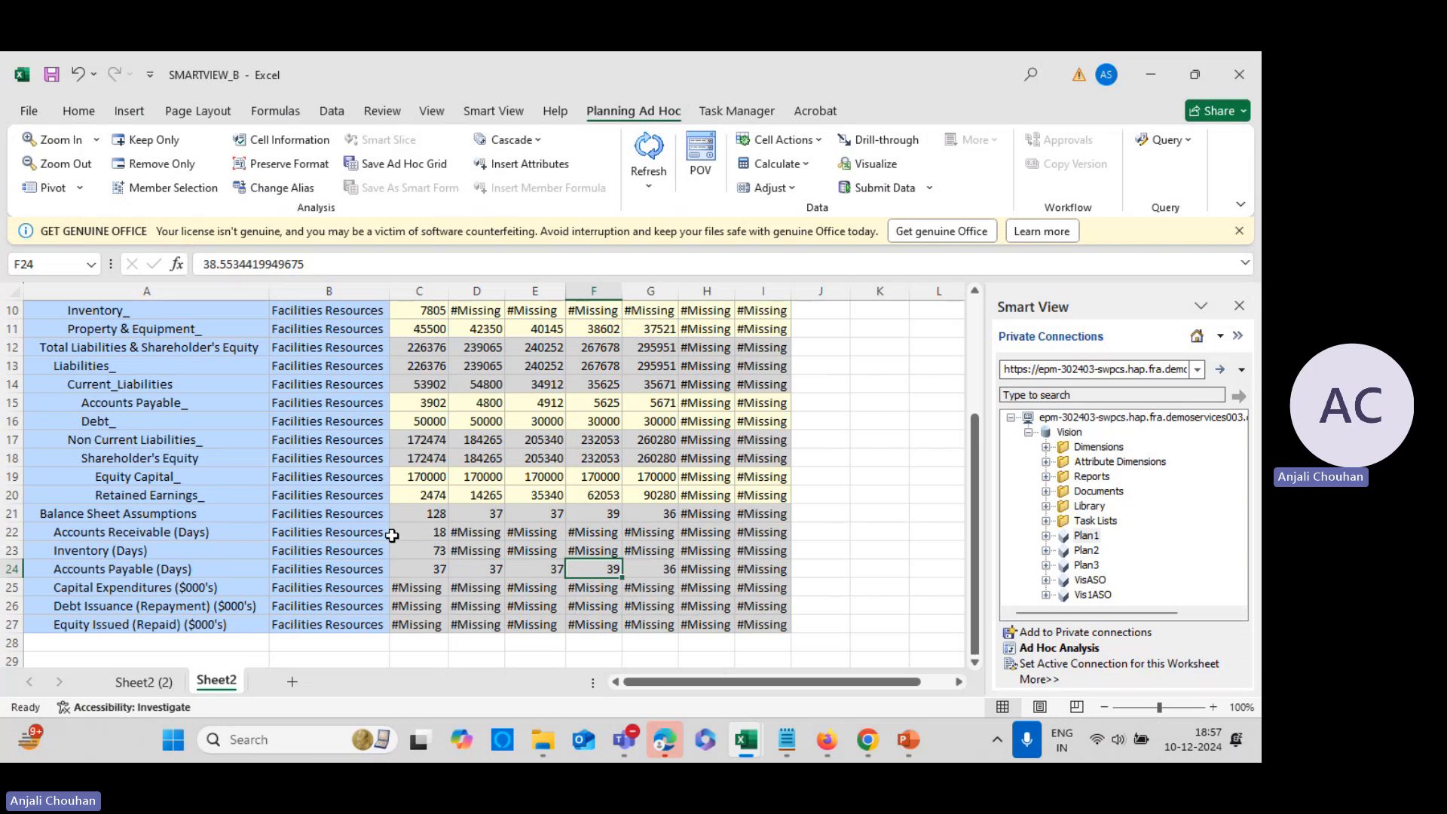
Examine the Accounts Payable_ amounts in the ad hoc sheet, then locate the Accounts Payable row in the CFI model's balance sheet
{"action": "scroll", "coordinate": [392, 536], "scroll_direction": "up", "scroll_amount": 3}
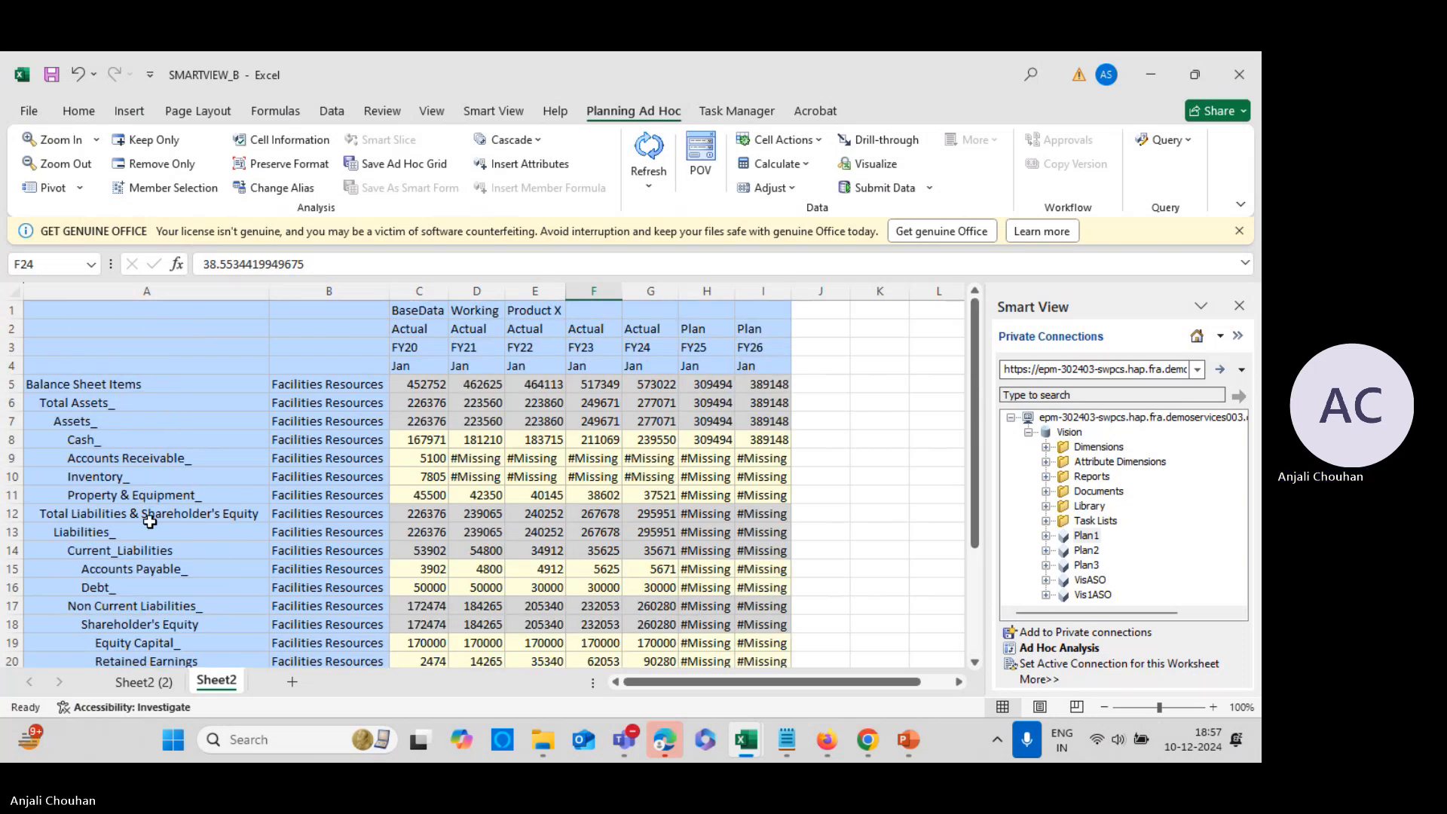
{"action": "scroll", "coordinate": [149, 521], "scroll_direction": "down", "scroll_amount": 1}
{"action": "left_click", "coordinate": [534, 517]}
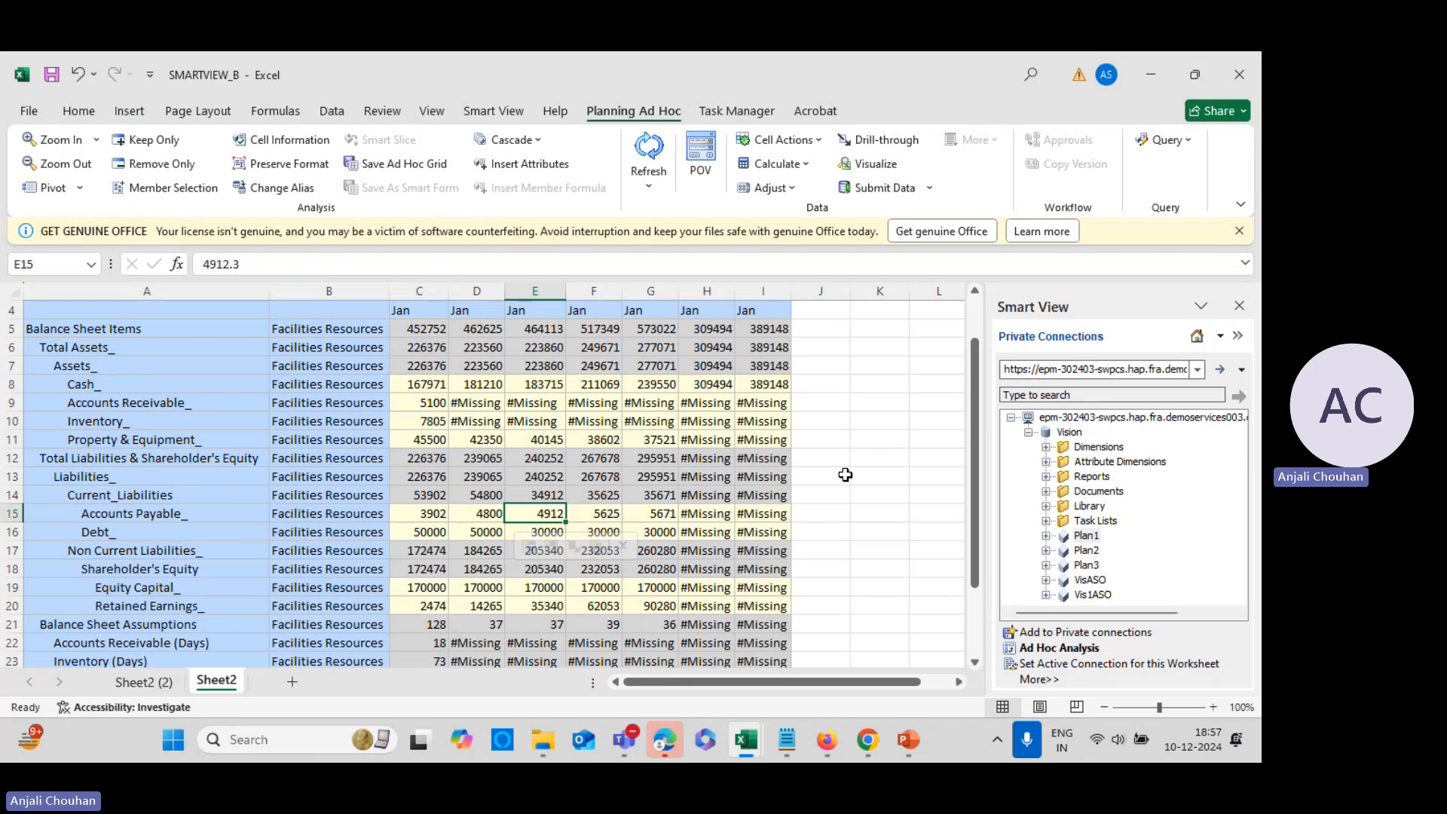
{"action": "left_click", "coordinate": [746, 739]}
{"action": "left_click", "coordinate": [593, 636]}
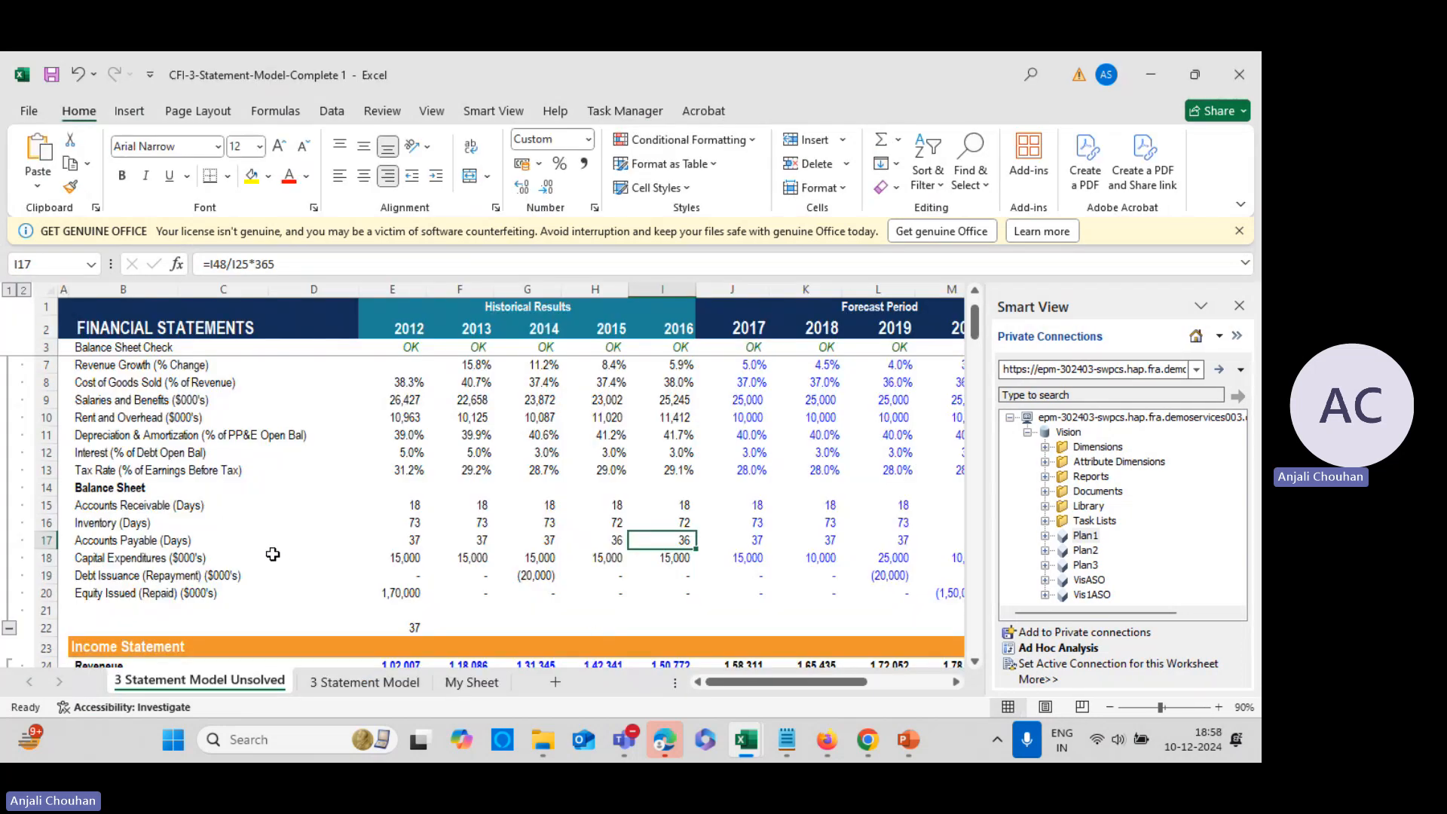
{"action": "scroll", "coordinate": [490, 579], "scroll_direction": "down", "scroll_amount": 15}
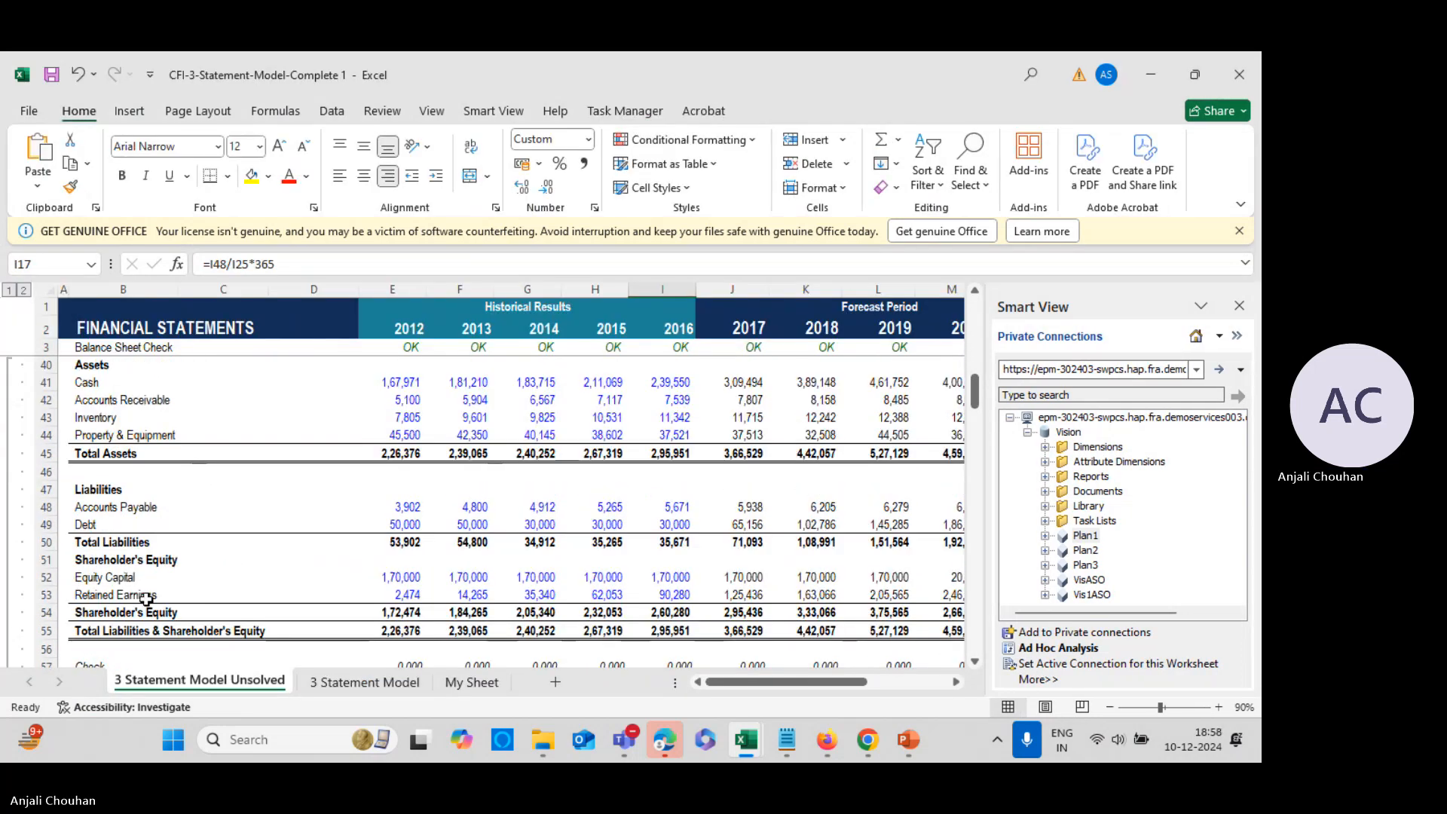
{"action": "scroll", "coordinate": [310, 496], "scroll_direction": "up", "scroll_amount": 5}
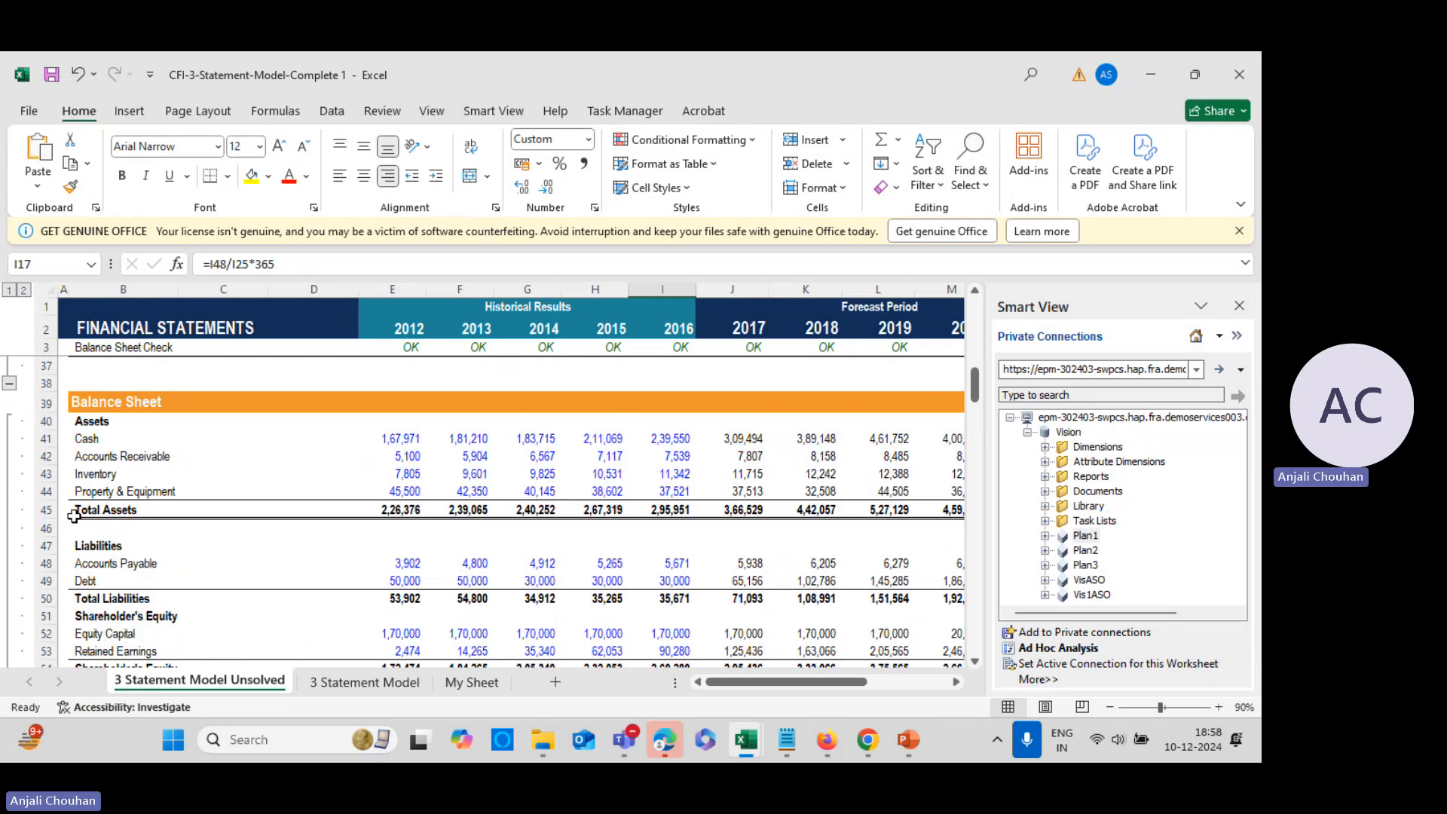
{"action": "left_click", "coordinate": [404, 565]}
Compare the Accounts Payable amounts between the two workbooks and select the FY20 to FY24 Accounts Payable_ values in the ad hoc sheet
{"action": "key", "text": "alt+Tab"}
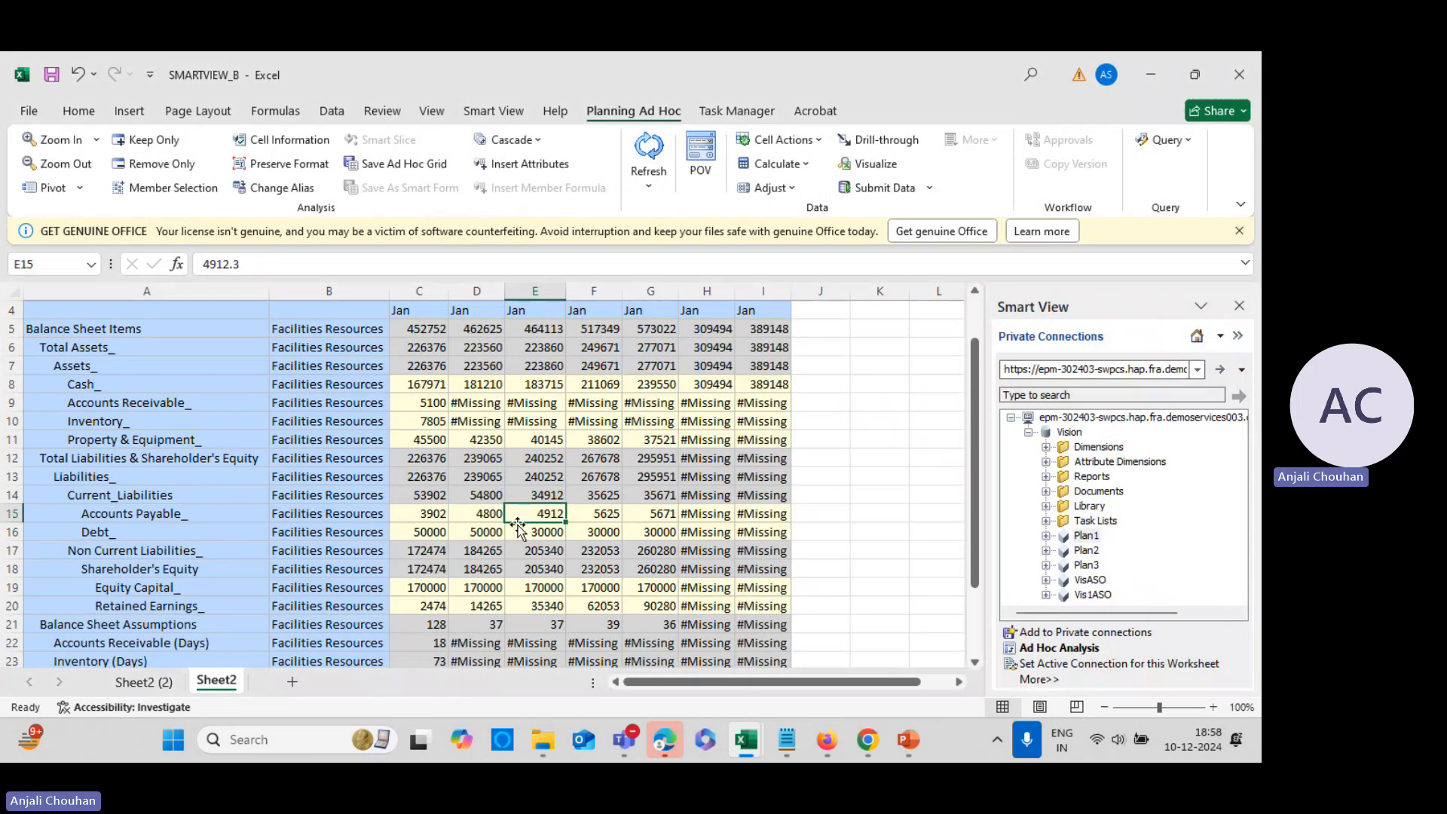
{"action": "key", "text": "alt+Tab"}
{"action": "key", "text": "alt+Tab"}
{"action": "key", "text": "alt+Tab"}
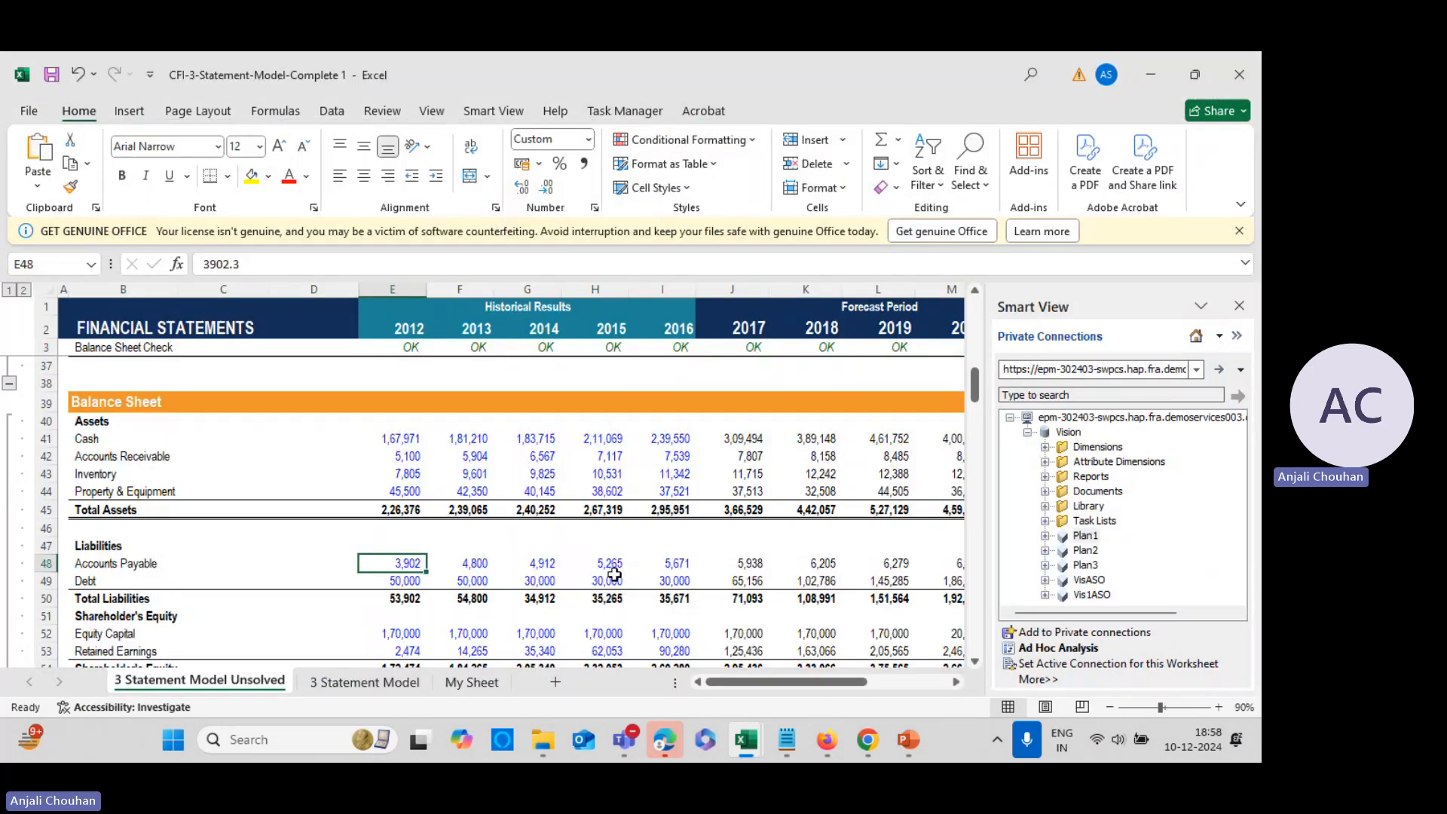
{"action": "key", "text": "alt+Tab"}
{"action": "key", "text": "alt+Tab"}
{"action": "key", "text": "alt+Tab"}
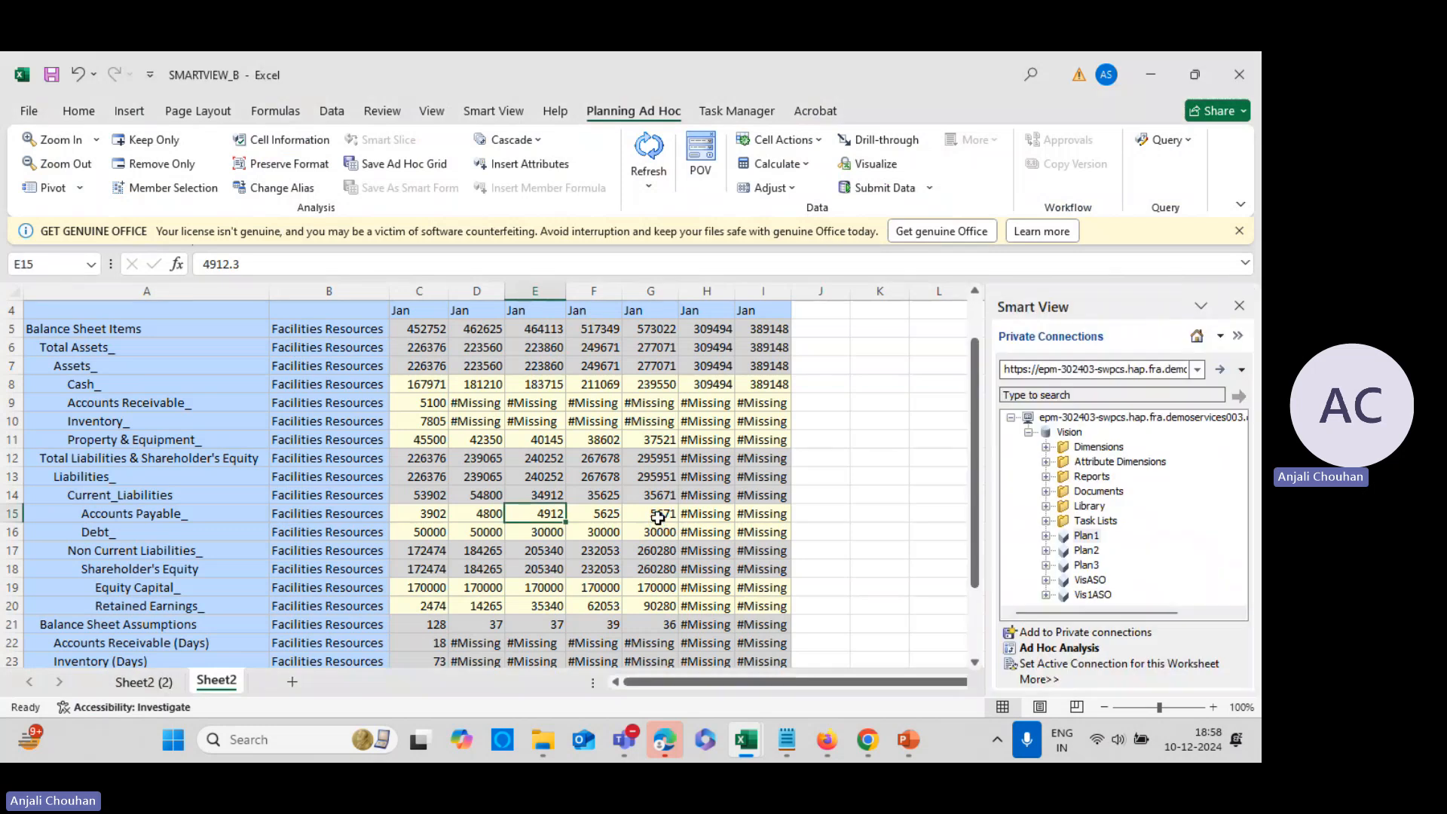
{"action": "left_click", "coordinate": [659, 518]}
{"action": "left_click", "coordinate": [428, 518]}
{"action": "left_click_drag", "start_coordinate": [428, 519], "coordinate": [658, 518]}
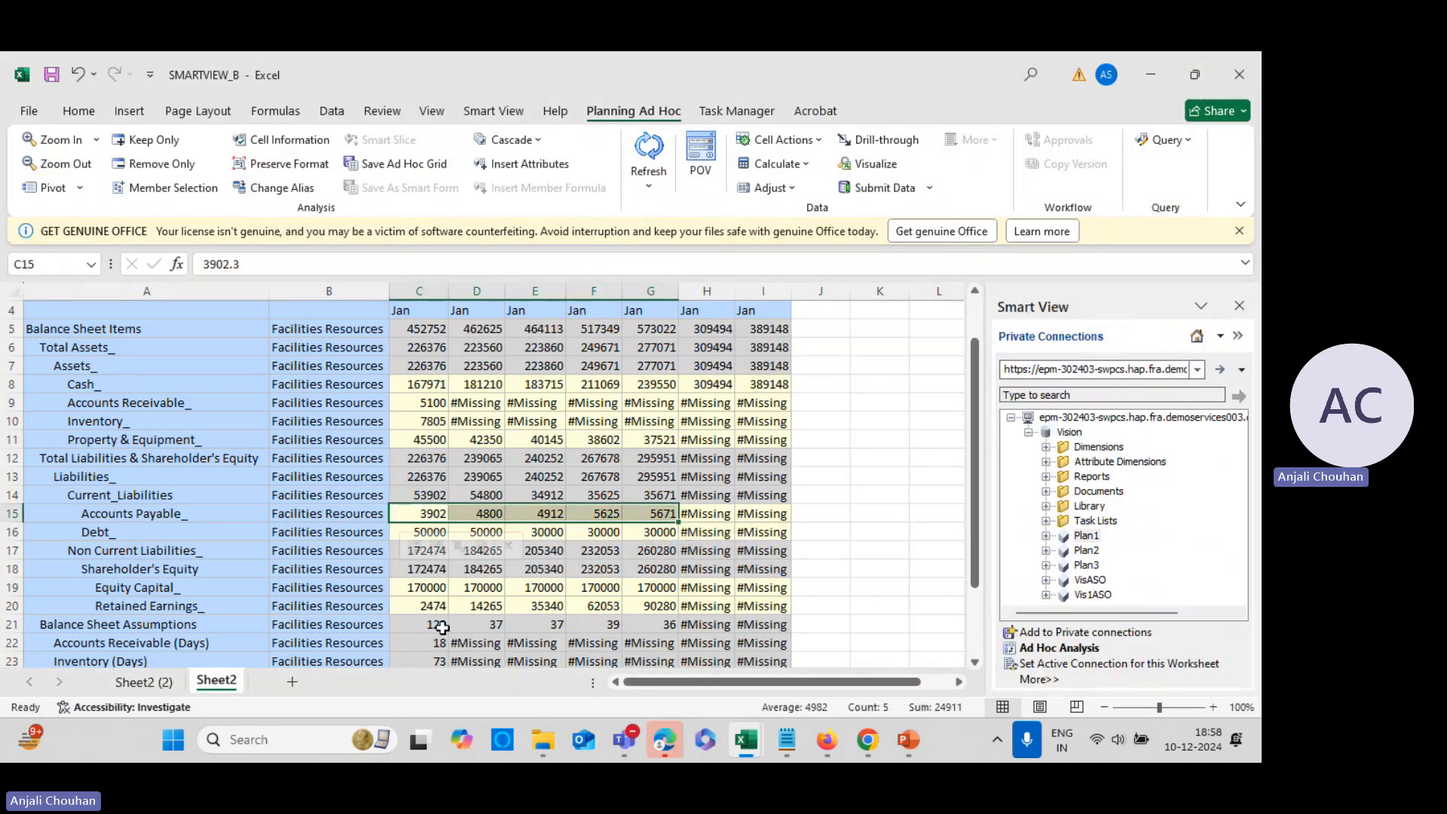
Switch to Sheet2 (2) in SMARTVIEW_B and locate the 2012 Cost of Goods Sold value in the CFI model's income statement
{"action": "left_click", "coordinate": [144, 681]}
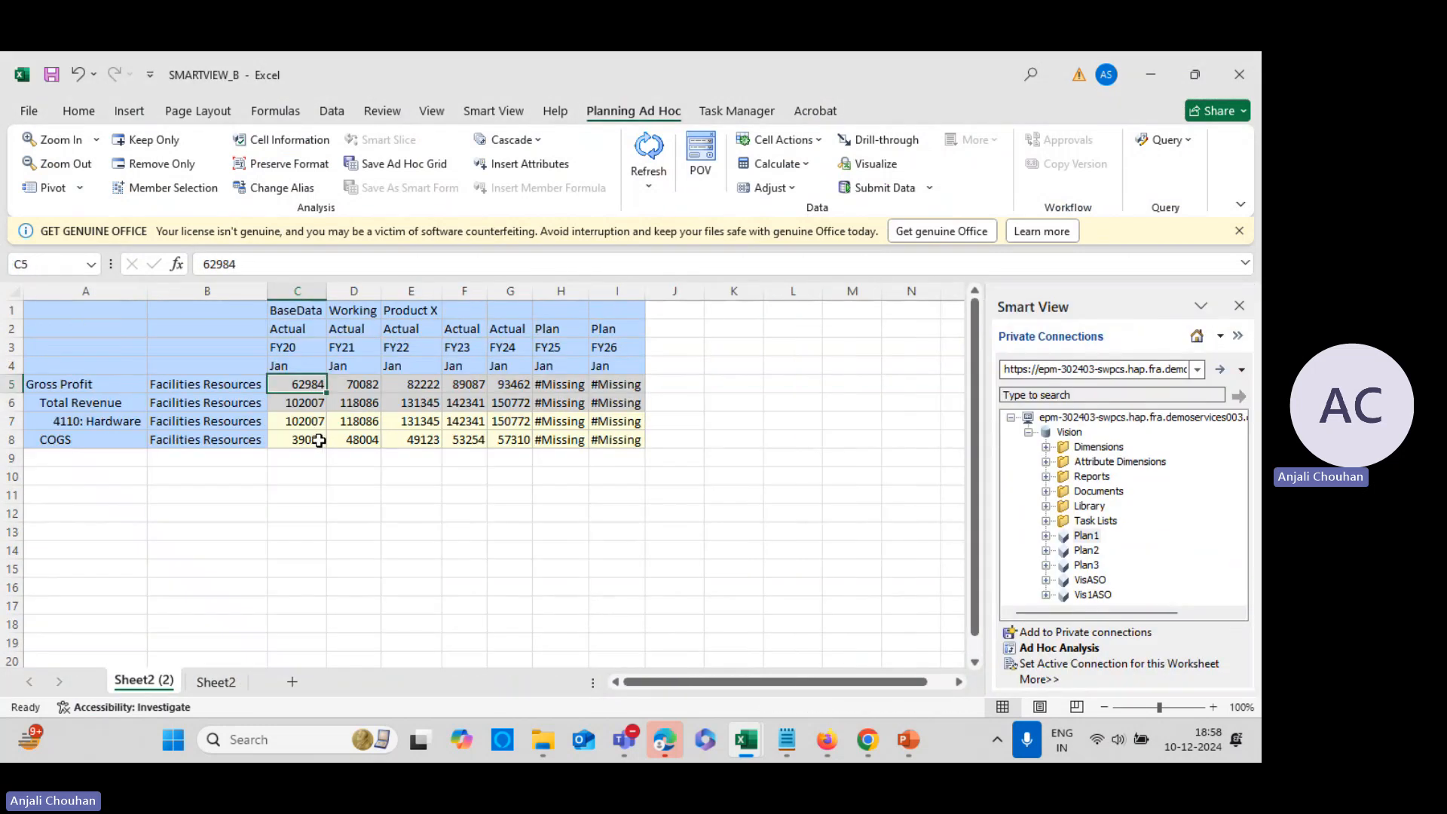
{"action": "key", "text": "alt+Tab"}
{"action": "scroll", "coordinate": [418, 633], "scroll_direction": "down", "scroll_amount": 1}
{"action": "scroll", "coordinate": [415, 635], "scroll_direction": "up", "scroll_amount": 2}
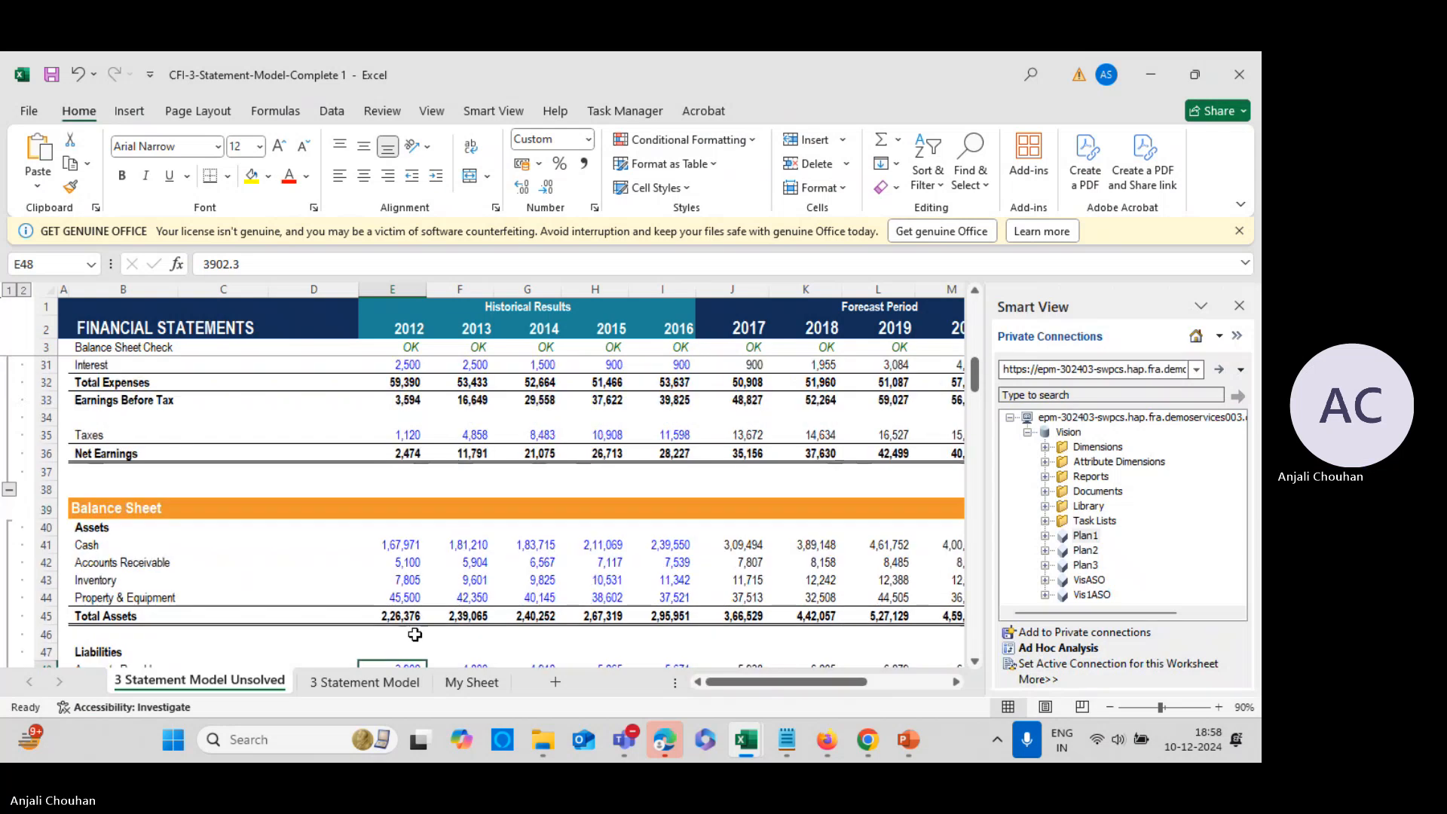
{"action": "scroll", "coordinate": [141, 578], "scroll_direction": "up", "scroll_amount": 4}
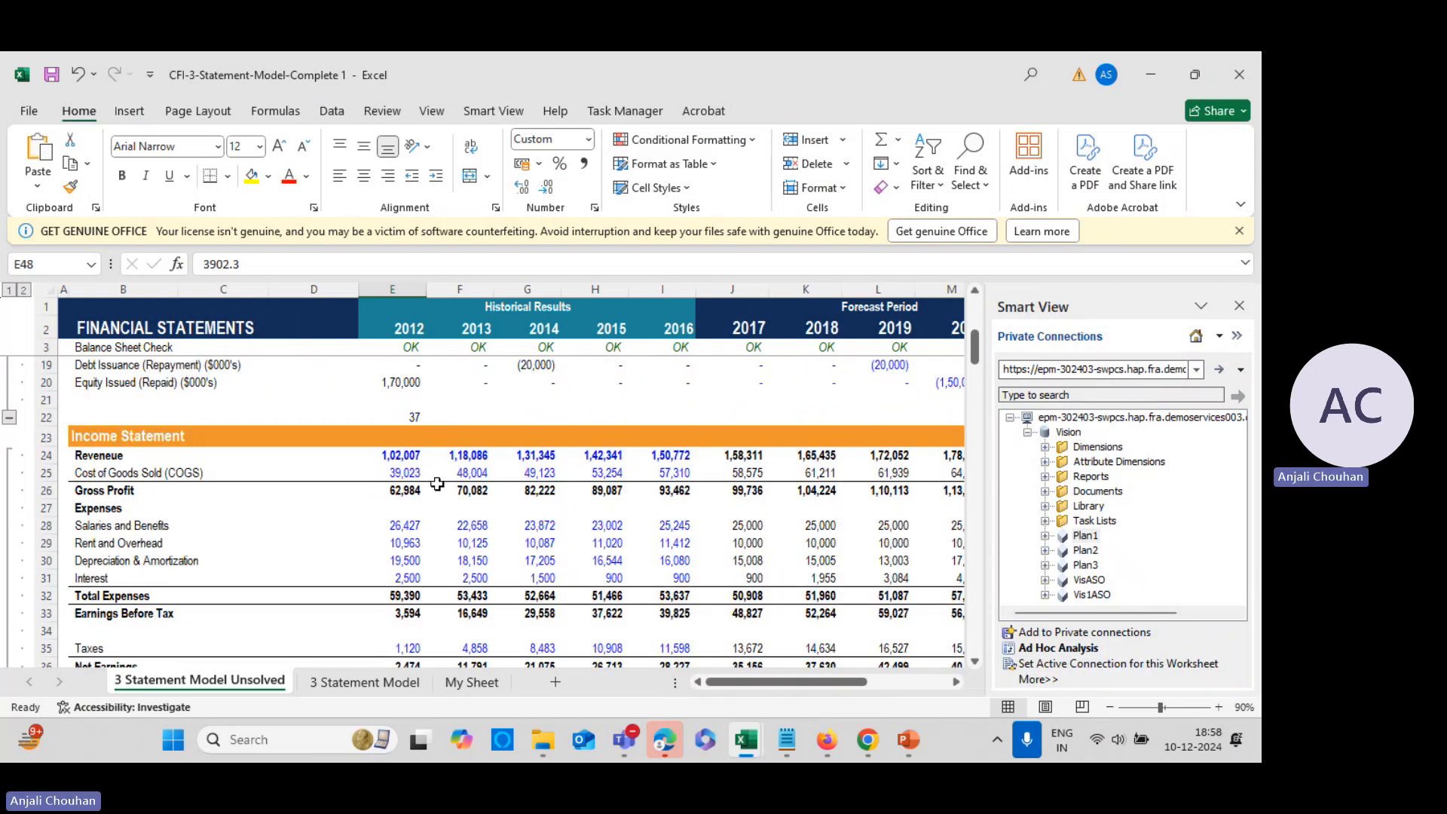
{"action": "left_click", "coordinate": [403, 473]}
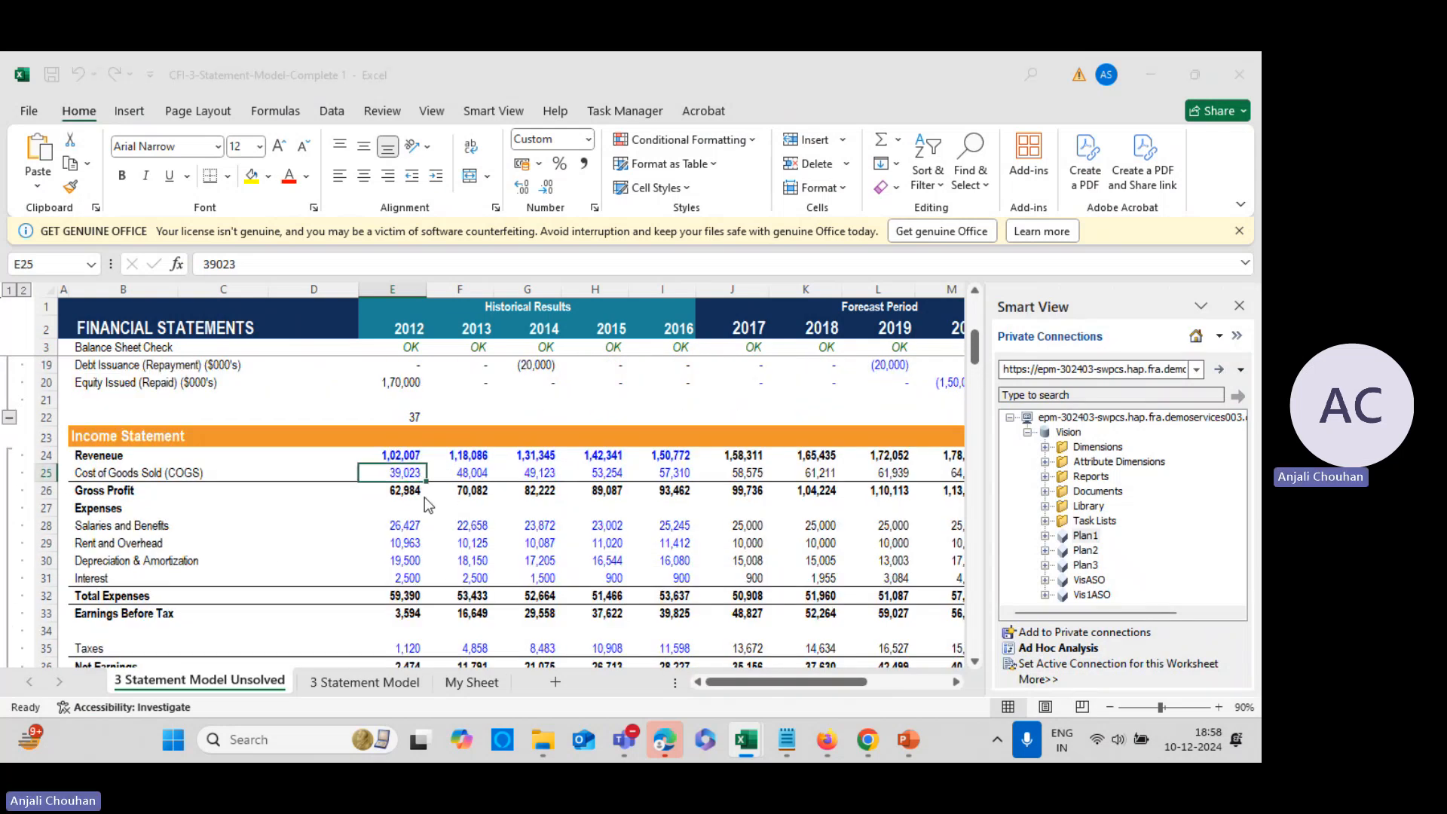
Compare the FY20 to FY24 COGS values in Sheet2 (2) with the CFI model's 2012 to 2016 Cost of Goods Sold row
{"action": "key", "text": "alt+Tab"}
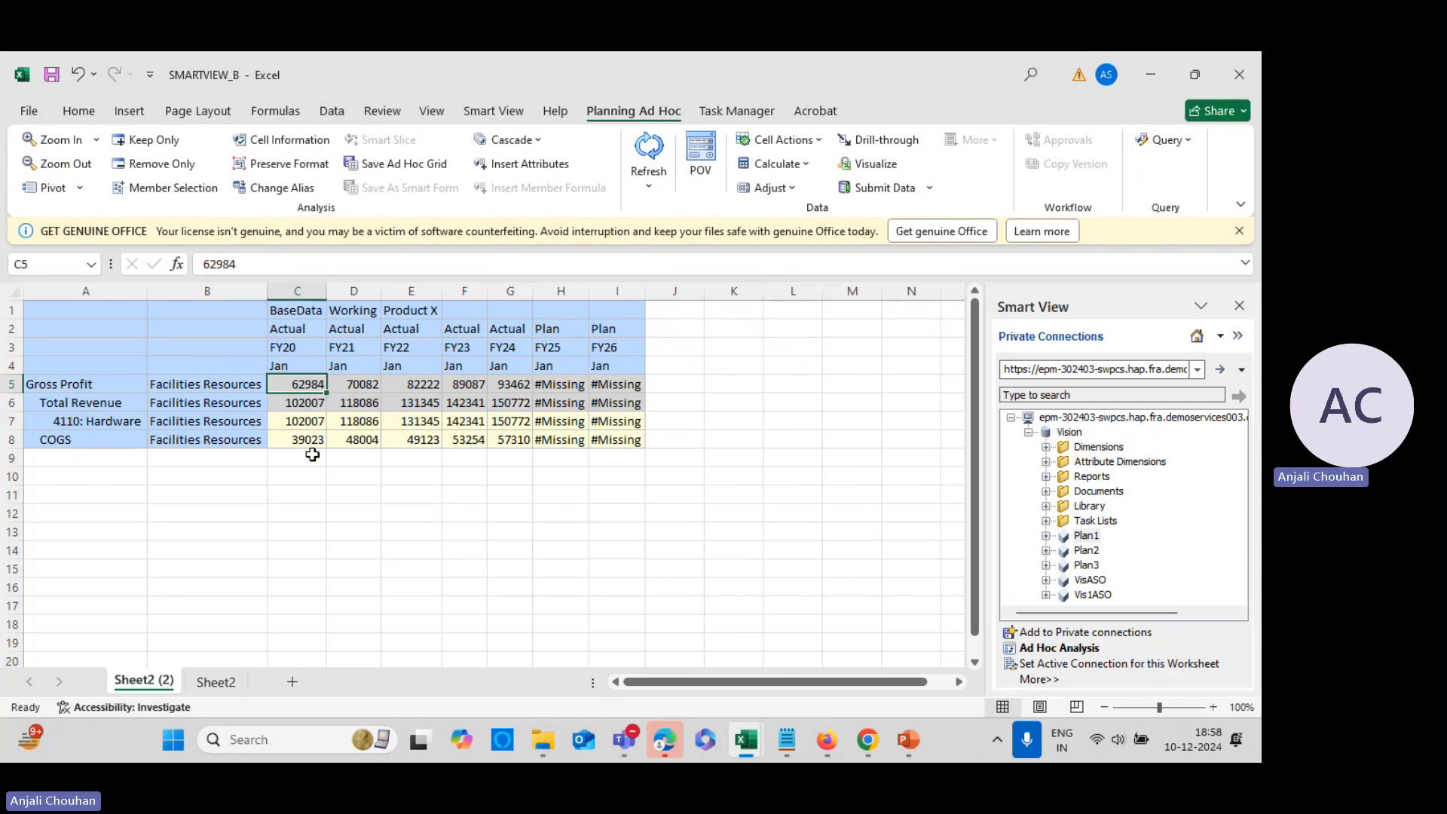
{"action": "key", "text": "alt+Tab"}
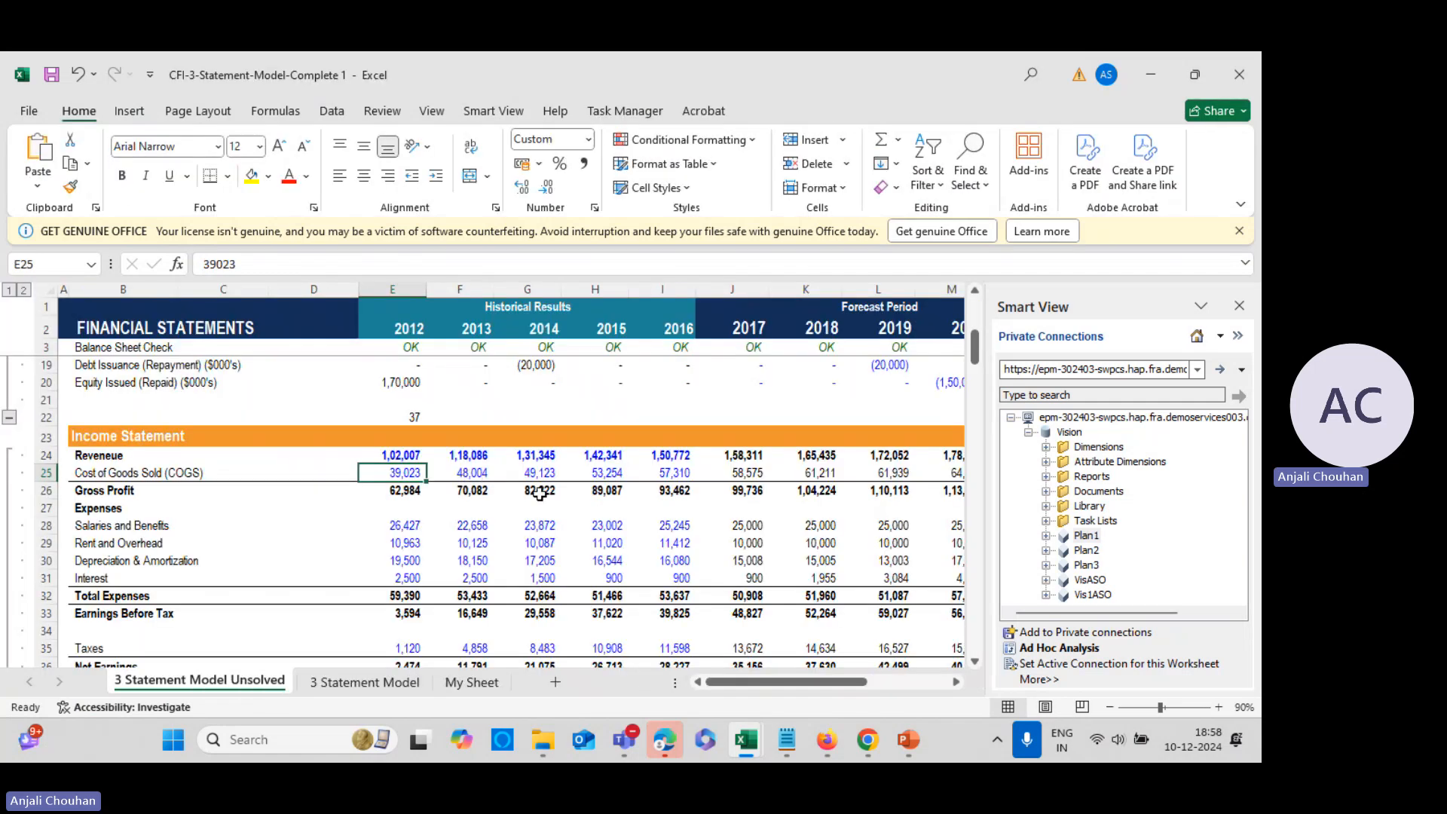
{"action": "key", "text": "alt+Tab"}
{"action": "key", "text": "alt+Tab"}
{"action": "key", "text": "alt+Tab"}
{"action": "left_click", "coordinate": [478, 439]}
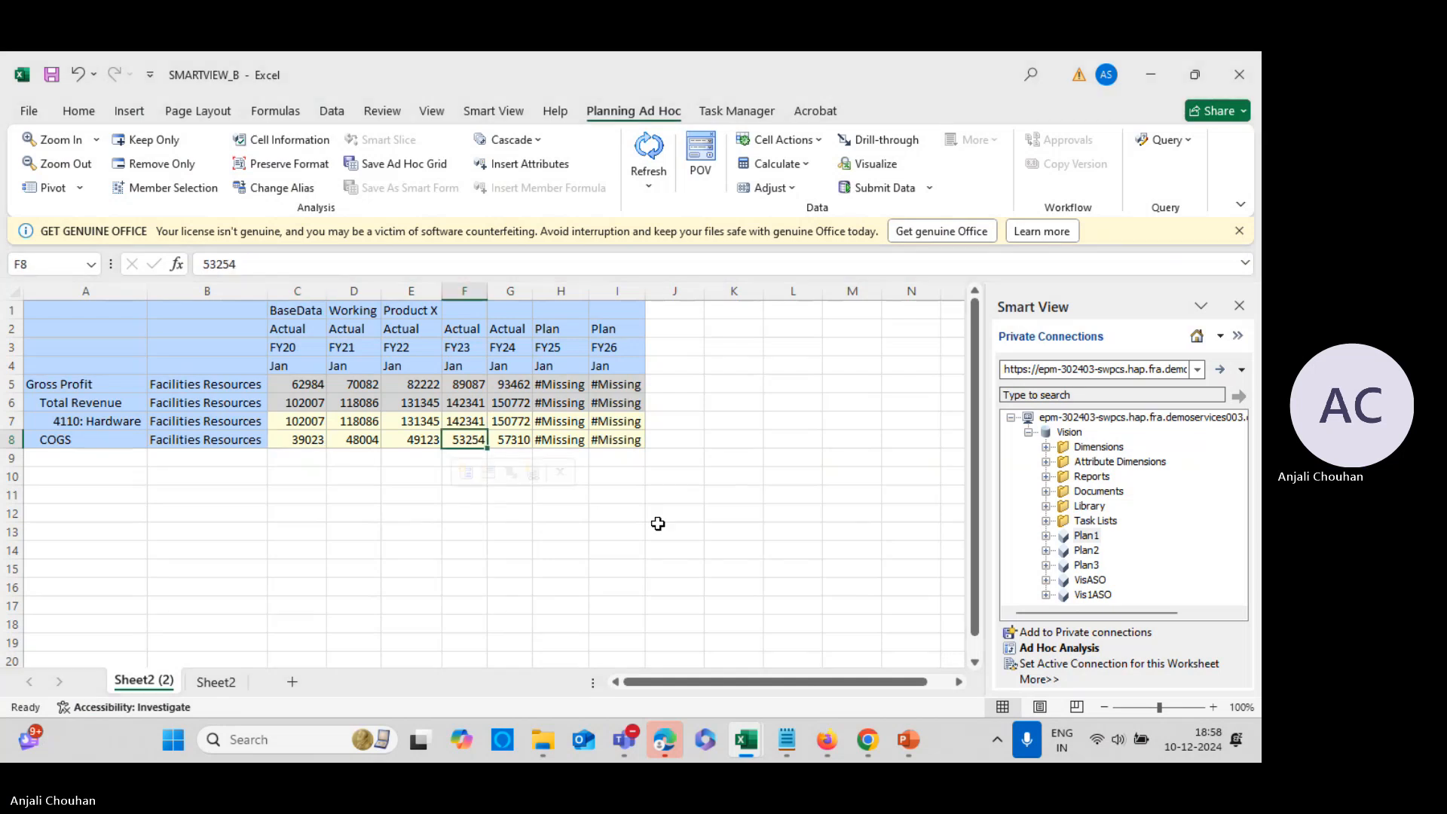
{"action": "key", "text": "alt+Tab"}
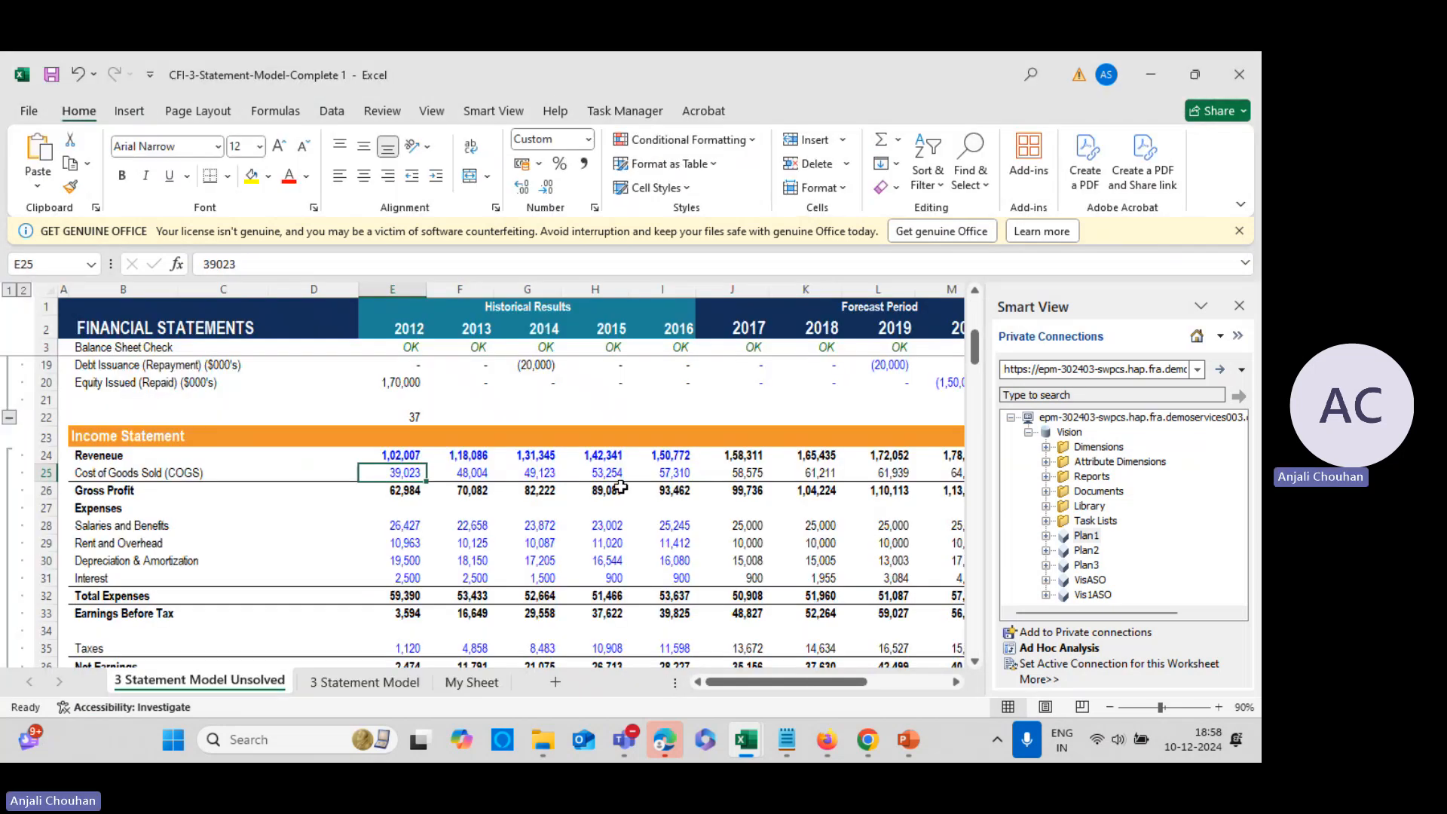
{"action": "key", "text": "alt+Tab"}
{"action": "key", "text": "alt+Tab"}
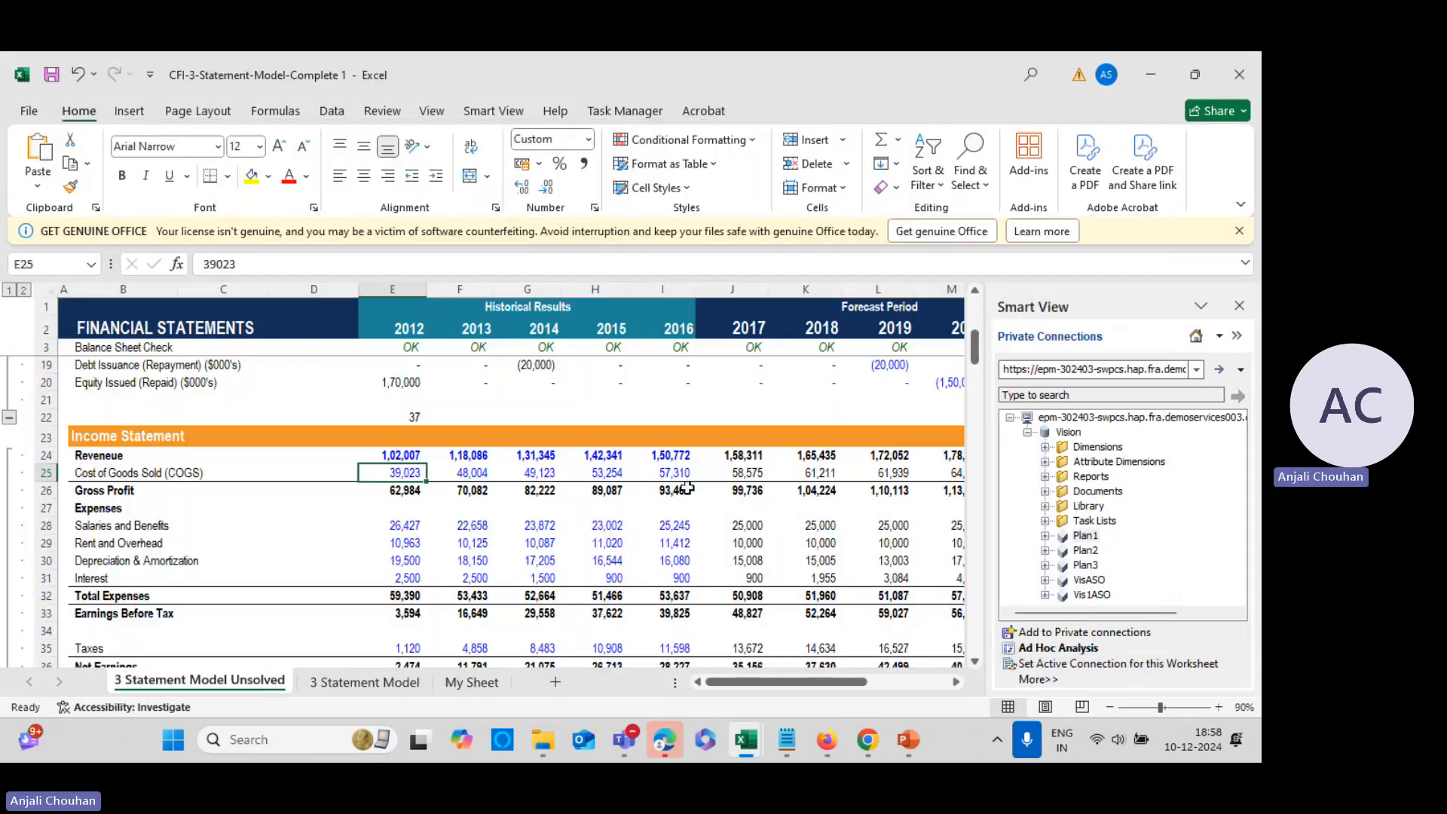
{"action": "key", "text": "alt+Tab"}
{"action": "key", "text": "alt+Tab"}
{"action": "key", "text": "alt+Tab"}
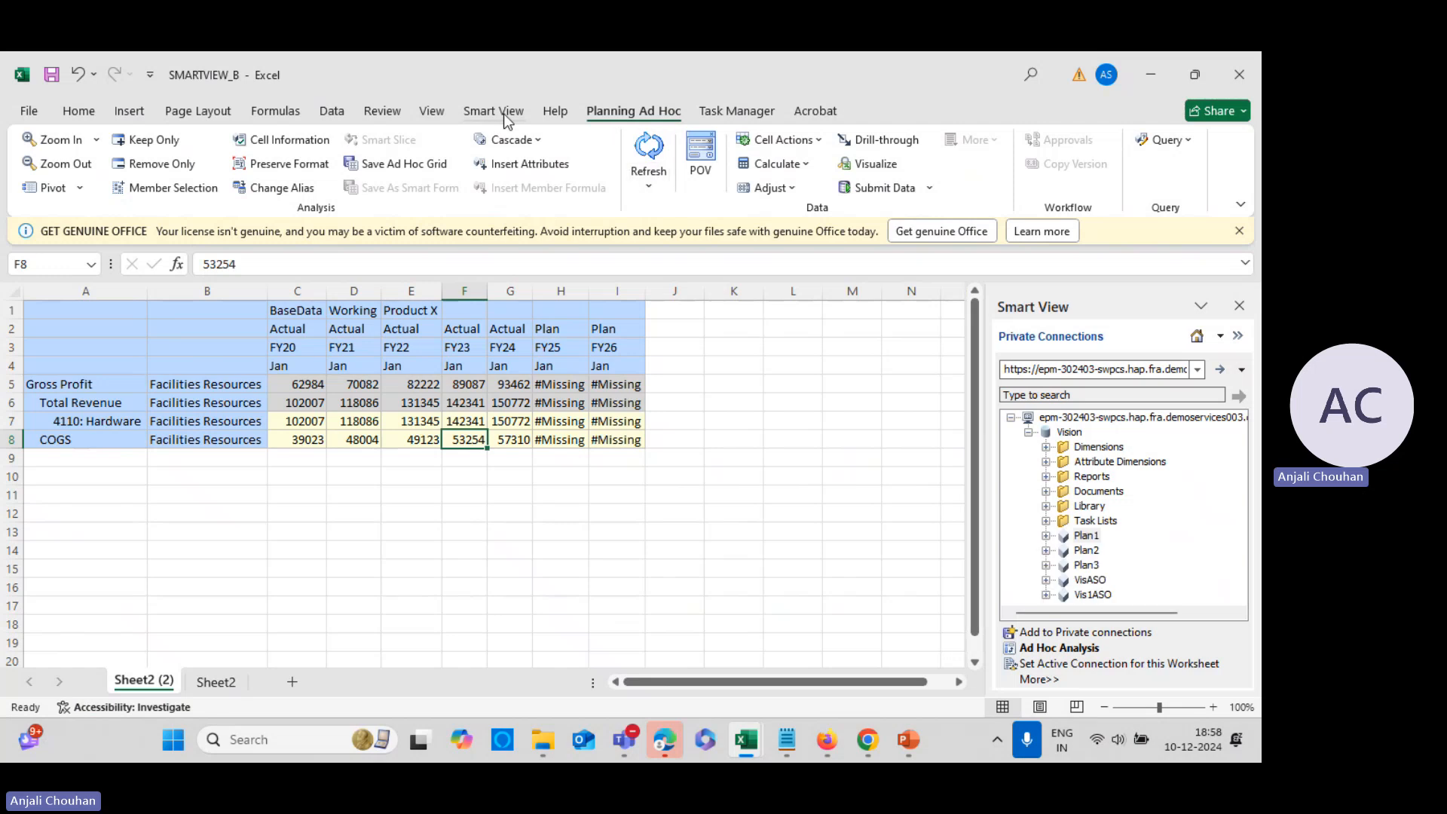
Run ad hoc analysis on the Plan1 cube for Sheet2 (2), reusing the sheet contents and POV
{"action": "left_click", "coordinate": [508, 111]}
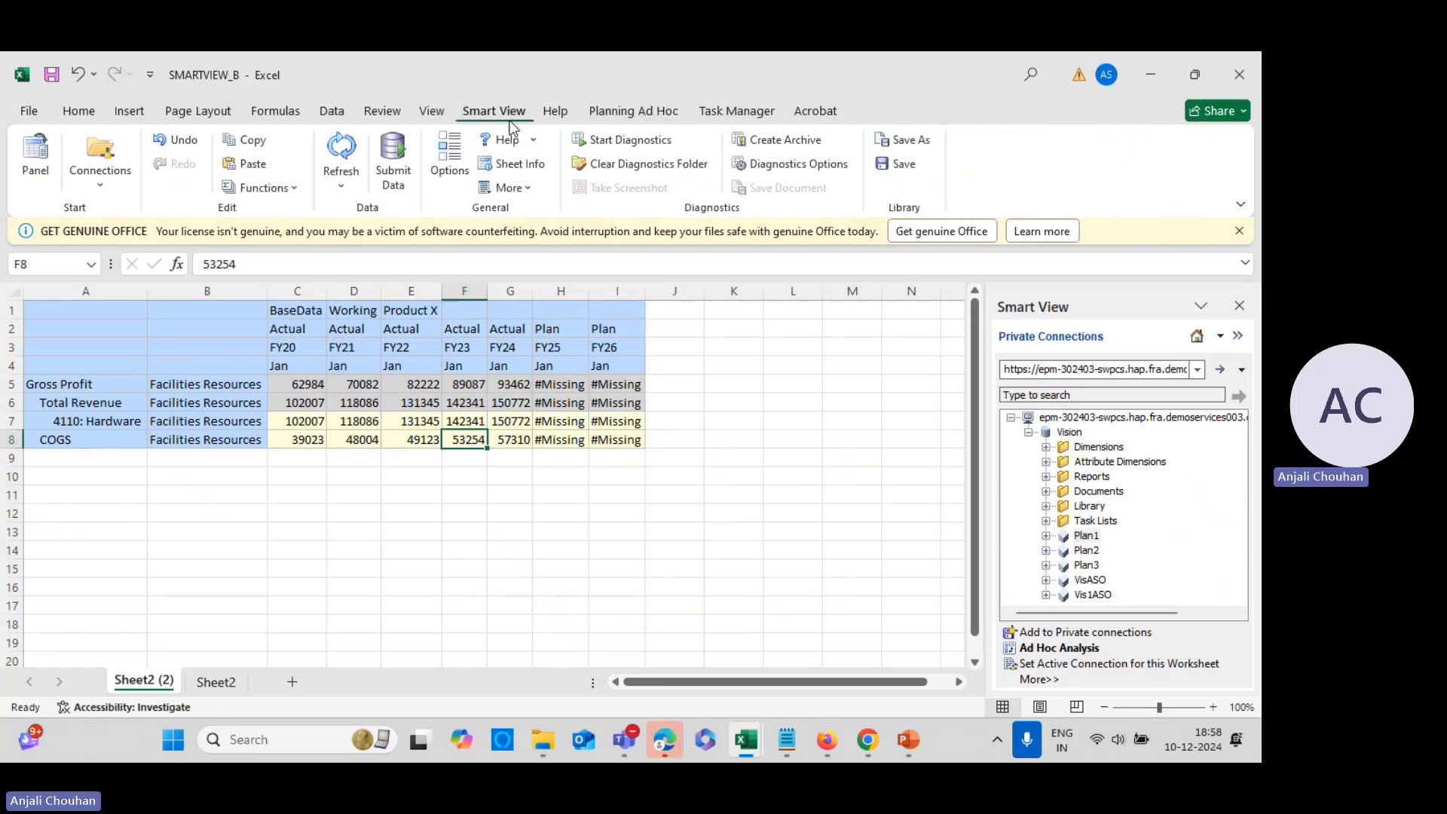
{"action": "left_click", "coordinate": [1086, 535]}
{"action": "left_click", "coordinate": [1059, 647]}
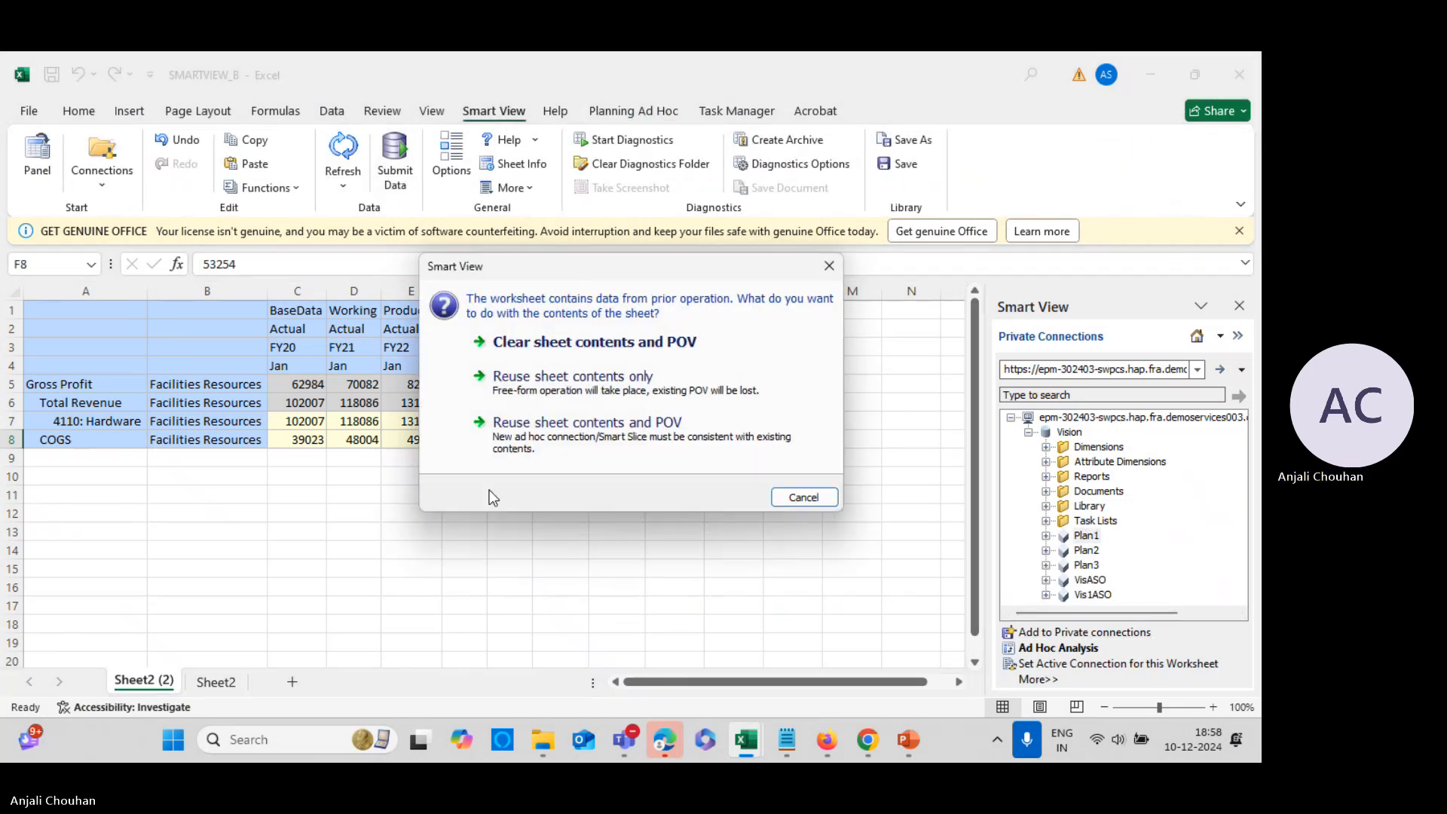
{"action": "left_click", "coordinate": [648, 453]}
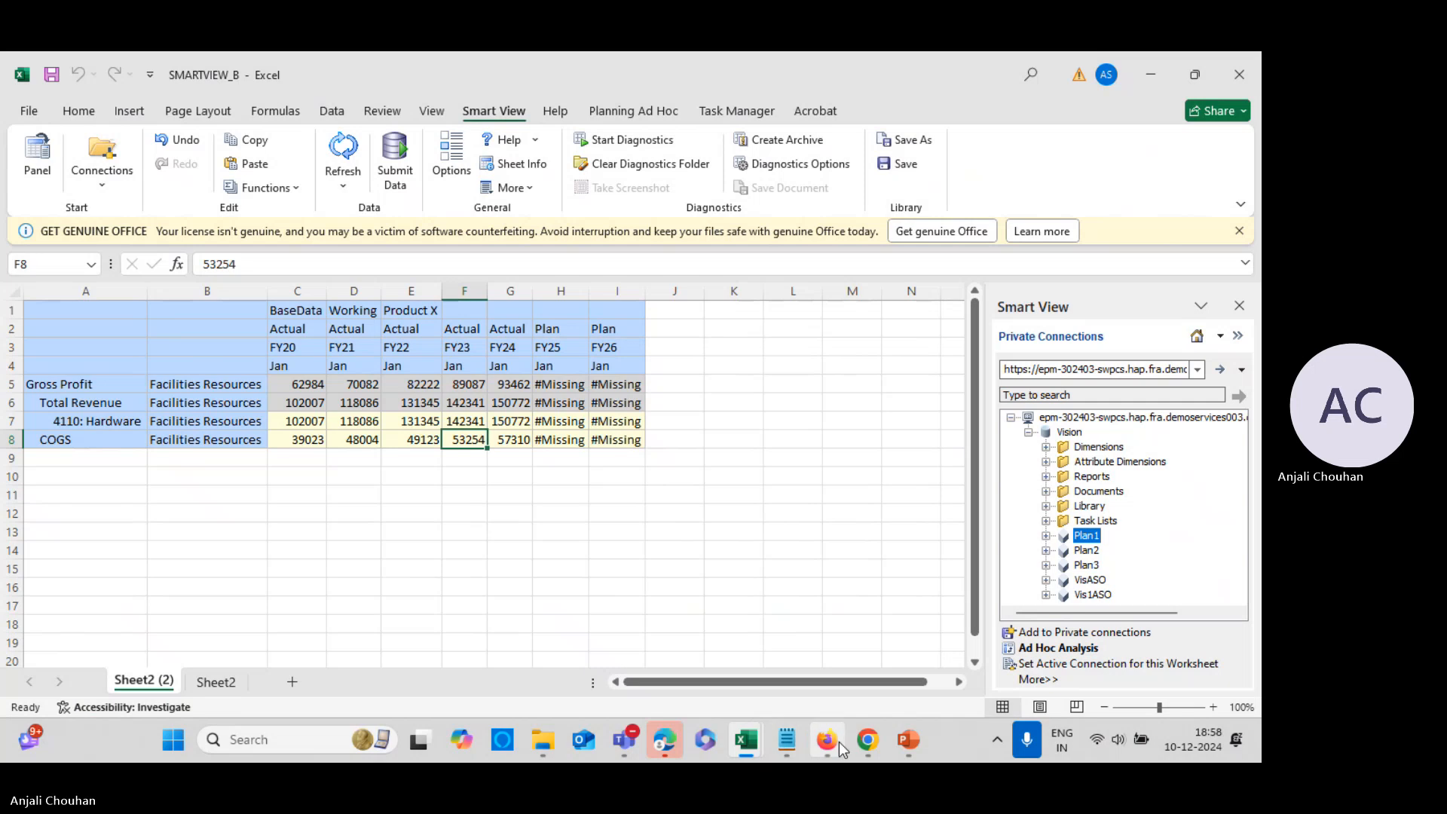
Refresh the balance sheet grid on Sheet2 with an ad hoc analysis on the Plan1 cube, keeping the existing sheet contents
{"action": "left_click", "coordinate": [216, 682]}
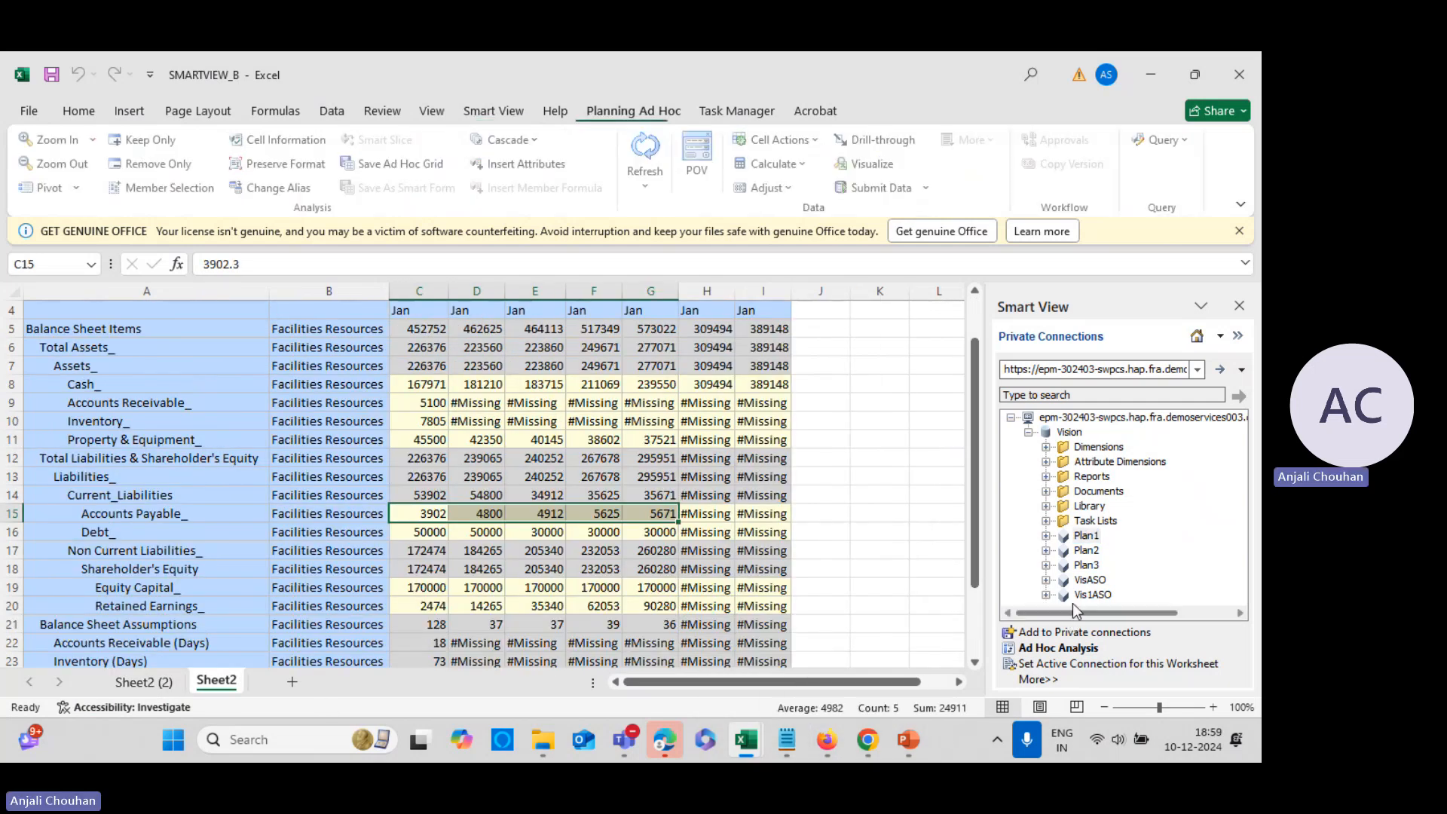
{"action": "left_click", "coordinate": [1083, 535]}
{"action": "left_click", "coordinate": [1053, 648]}
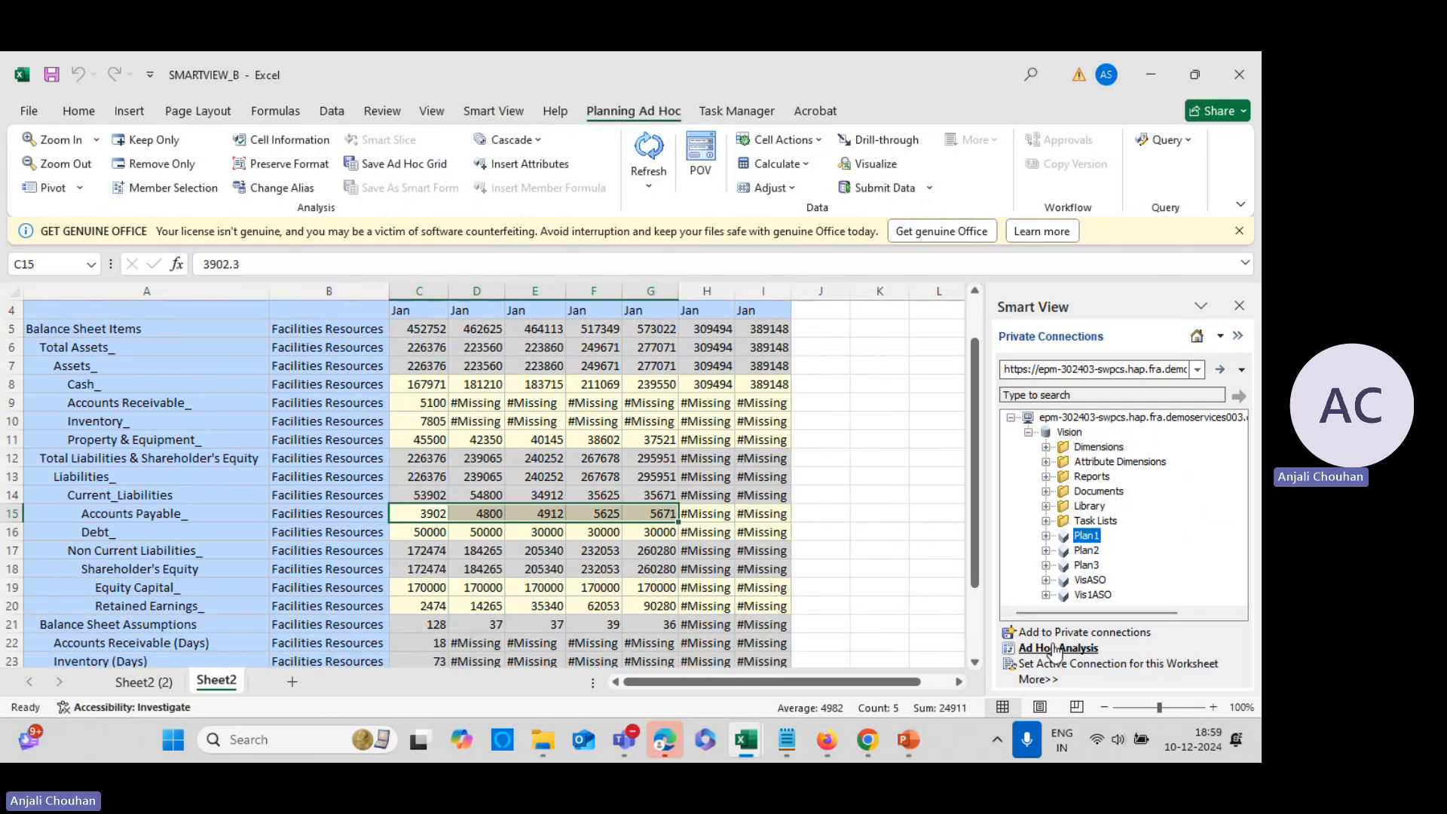
{"action": "left_click", "coordinate": [536, 458]}
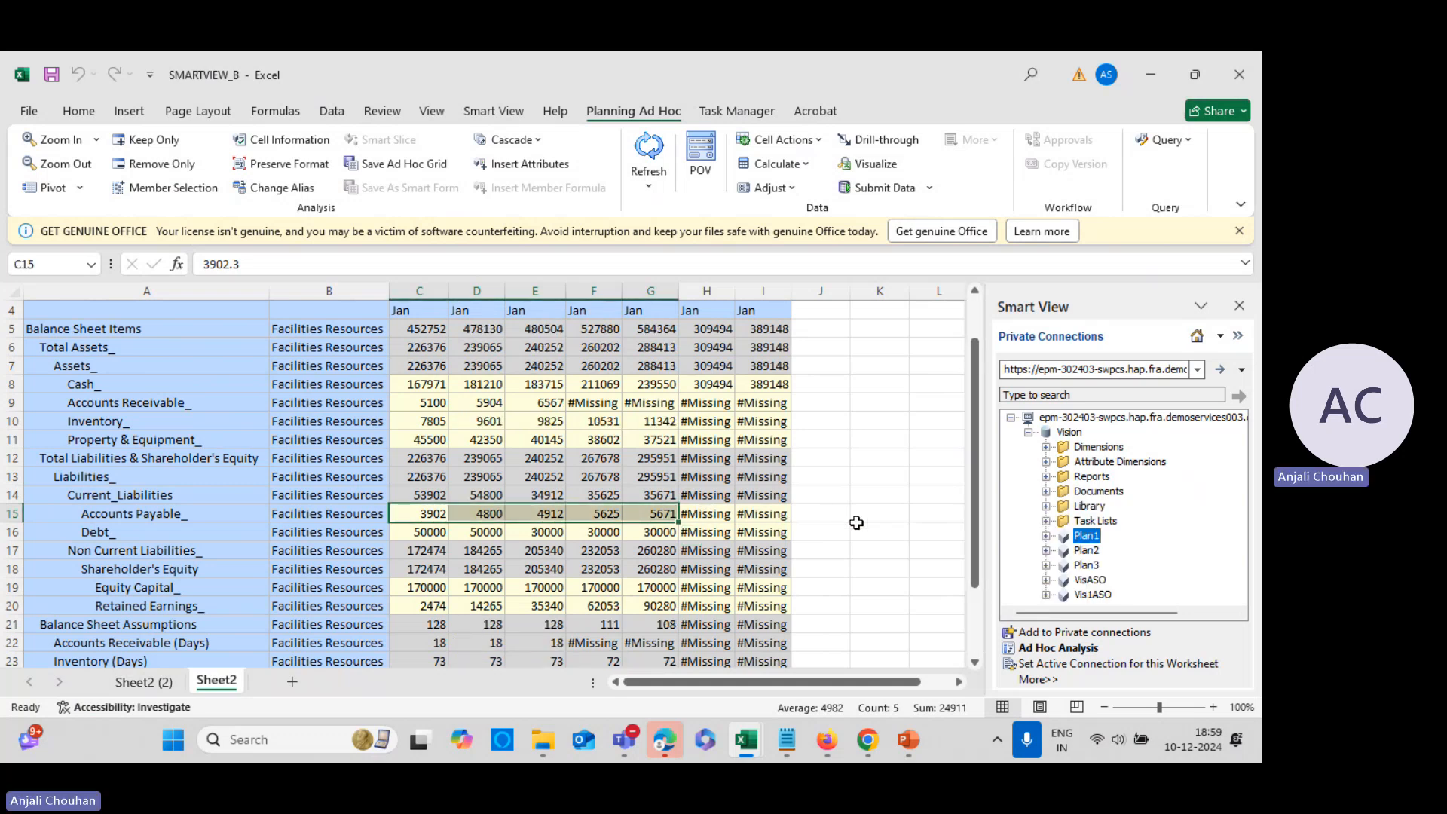
Enter a check formula in Sheet2 cell K24 dividing FY23 Accounts Payable_ (F15) by COGS ('Sheet2 (2)'!F8) and multiplying by 365
{"action": "scroll", "coordinate": [837, 550], "scroll_direction": "down", "scroll_amount": 2}
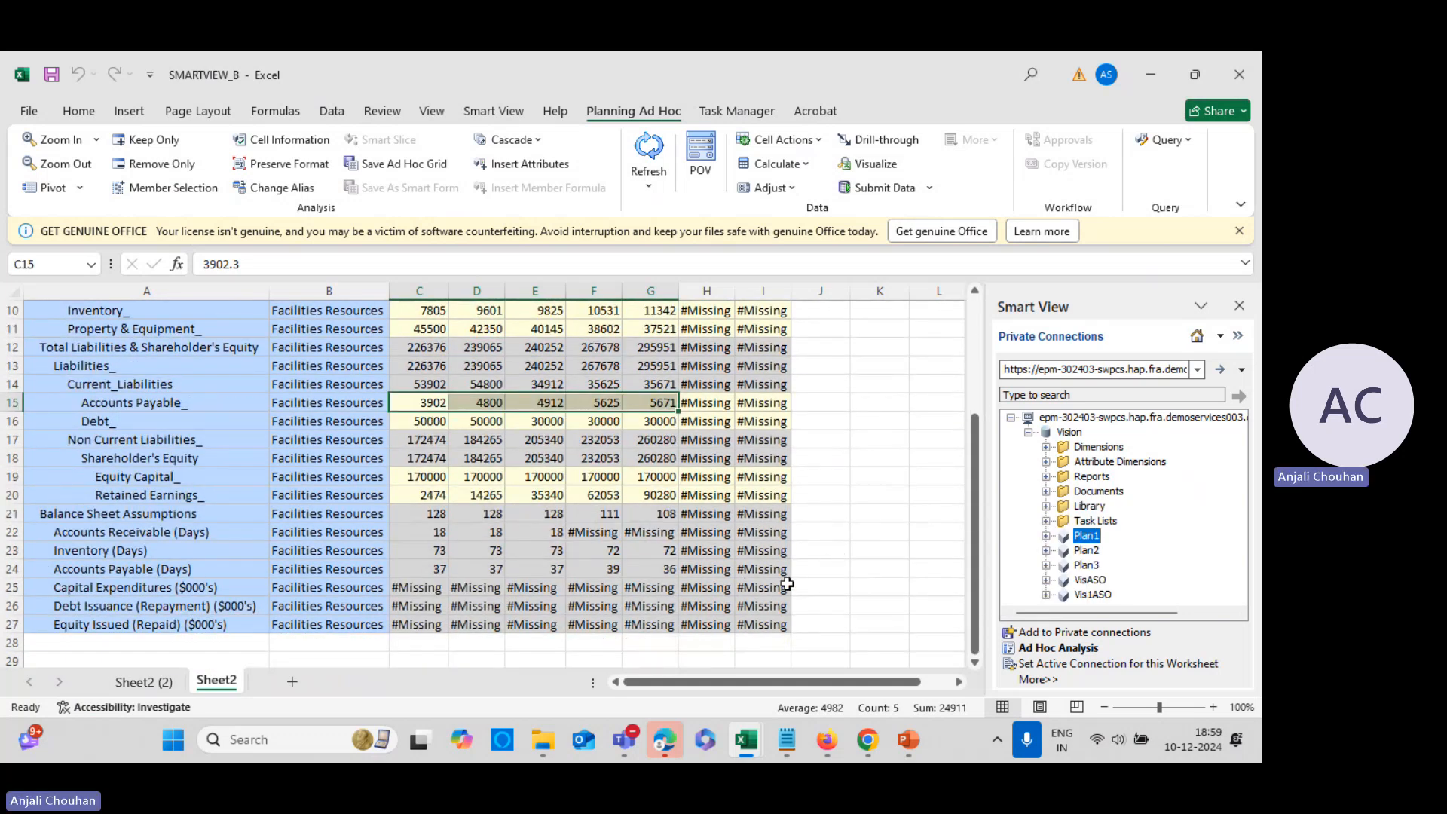
{"action": "left_click", "coordinate": [818, 573]}
{"action": "left_click", "coordinate": [881, 571]}
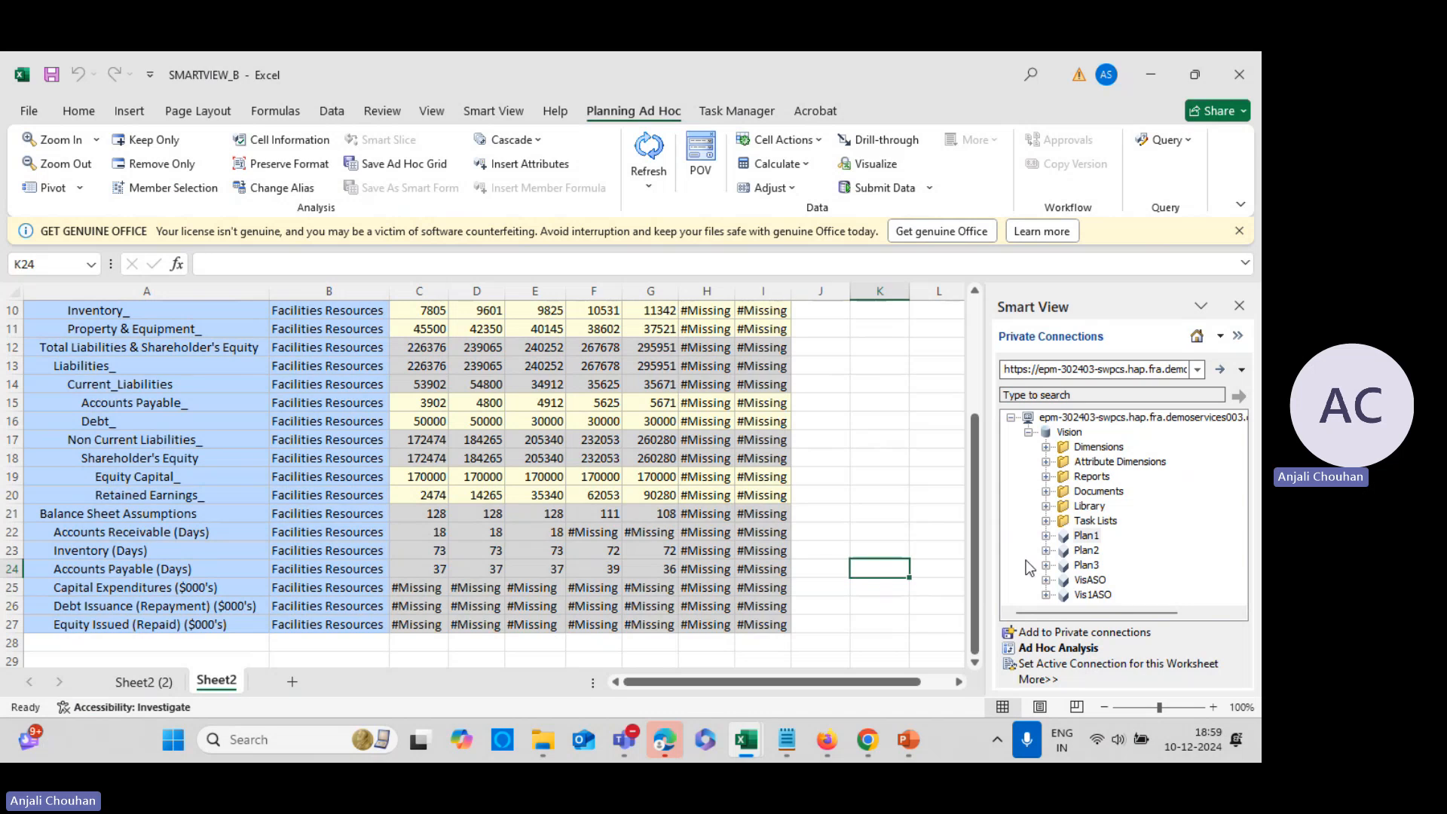
{"action": "type", "text": "+"}
{"action": "scroll", "coordinate": [221, 490], "scroll_direction": "up", "scroll_amount": 1}
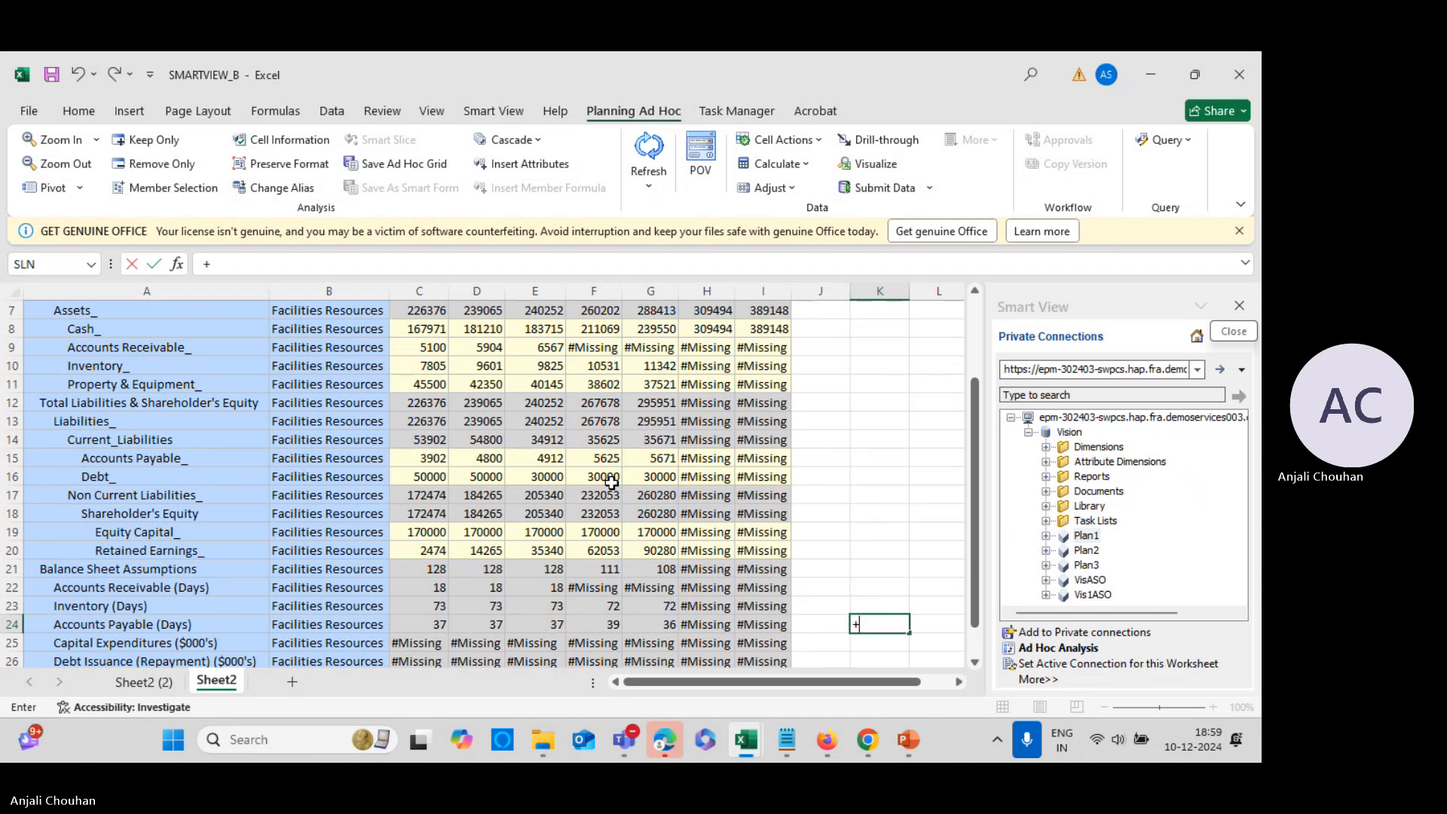
{"action": "left_click", "coordinate": [605, 461]}
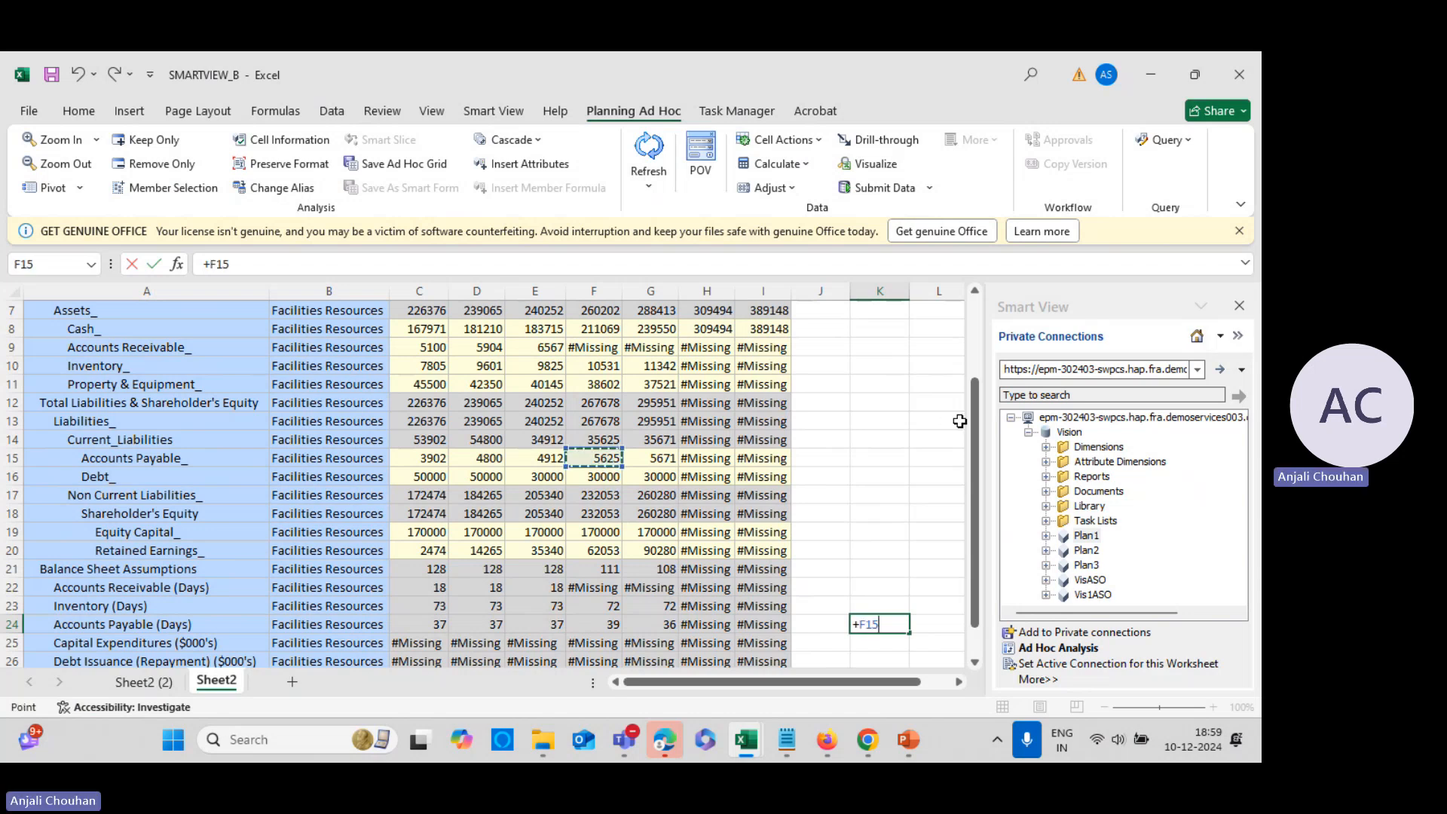
{"action": "type", "text": "/"}
{"action": "scroll", "coordinate": [700, 505], "scroll_direction": "up", "scroll_amount": 2}
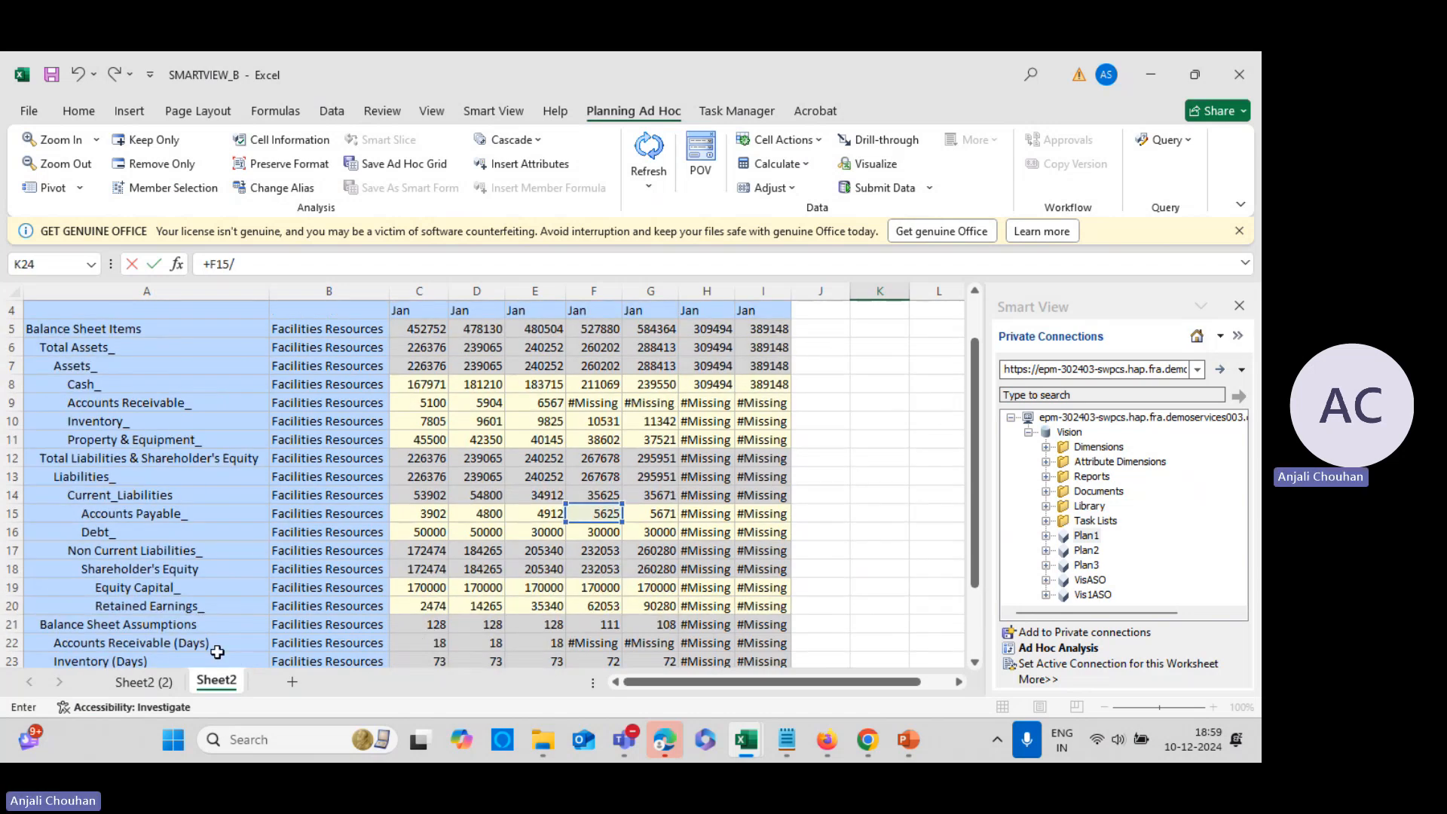
{"action": "left_click", "coordinate": [143, 680]}
{"action": "left_click", "coordinate": [471, 442]}
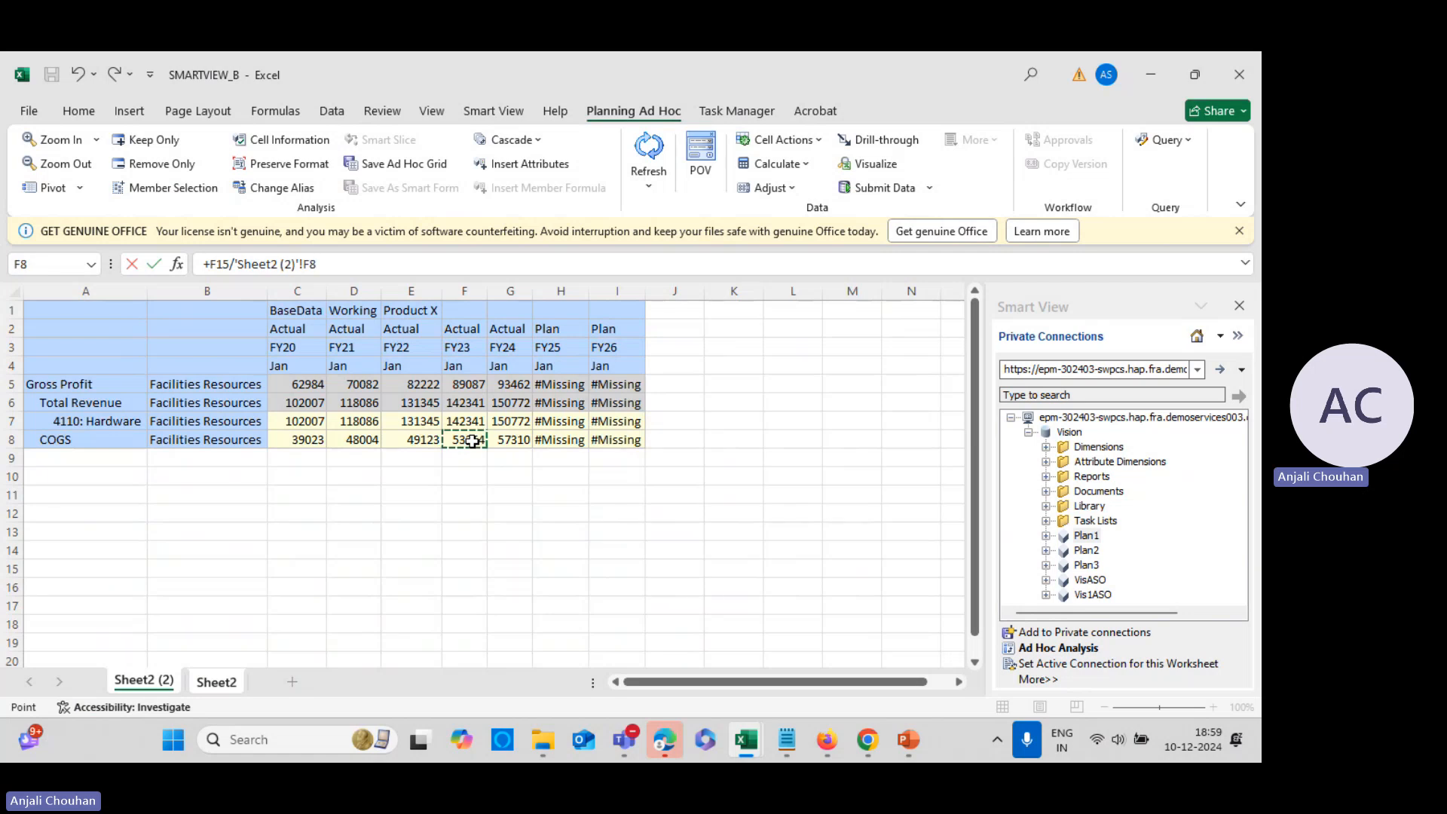
{"action": "type", "text": "*365"}
{"action": "key", "text": "Return"}
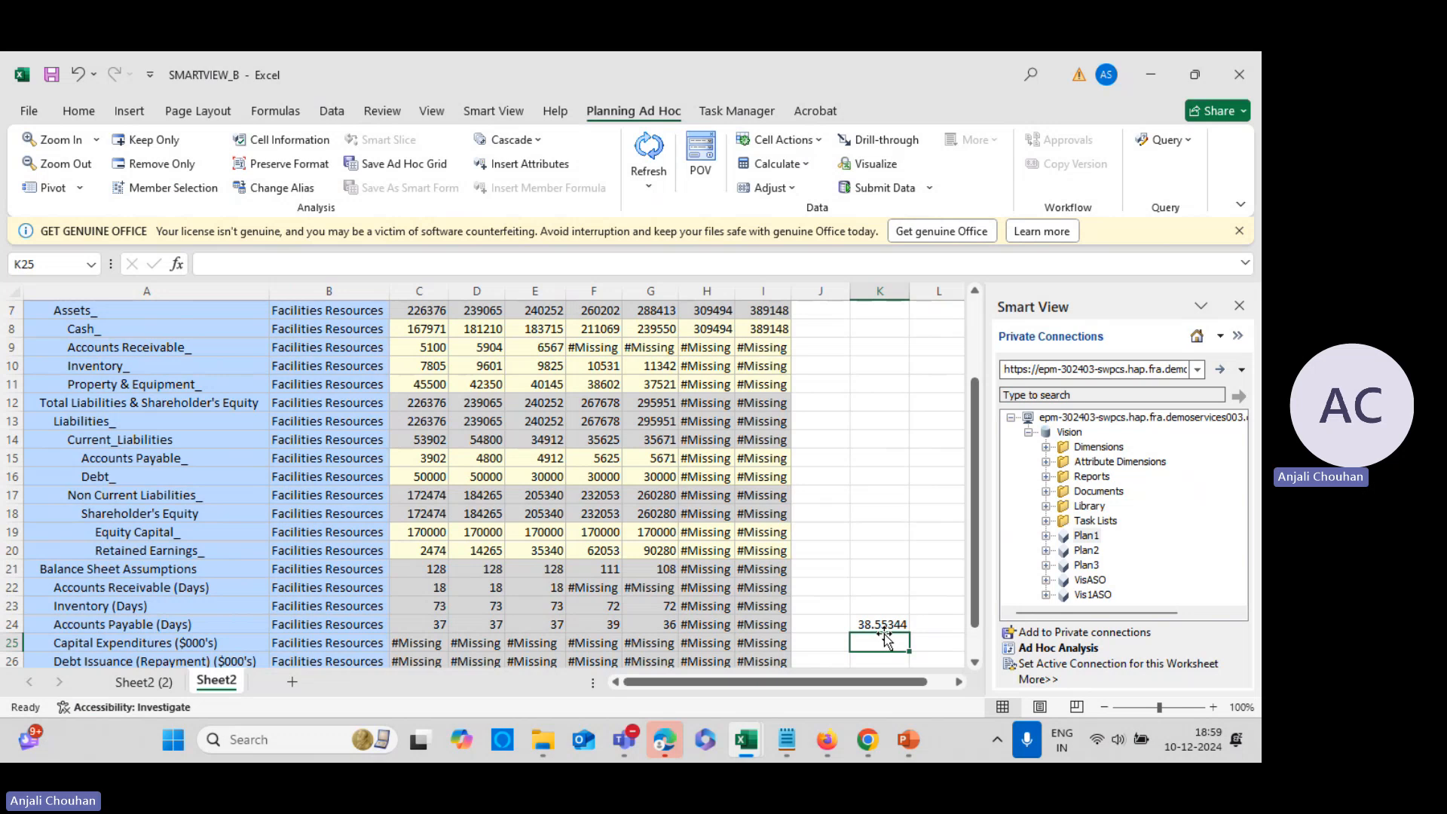
Compare the FY23 Accounts Payable (Days) value with the CFI model, inspecting the formulas in E22 and the 2015 Accounts Payable (Days) cell
{"action": "left_click", "coordinate": [588, 625]}
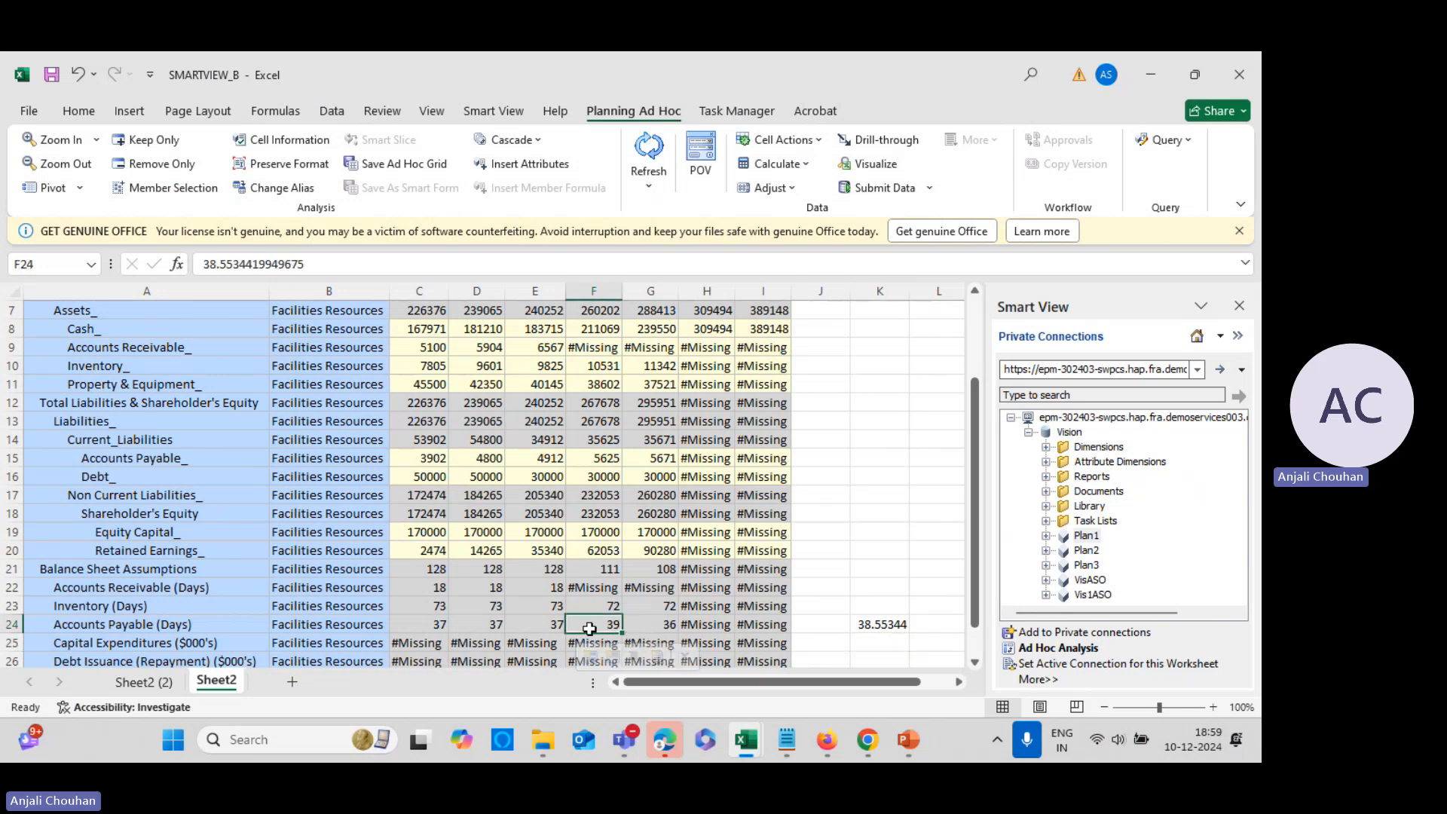
{"action": "key", "text": "alt+Tab"}
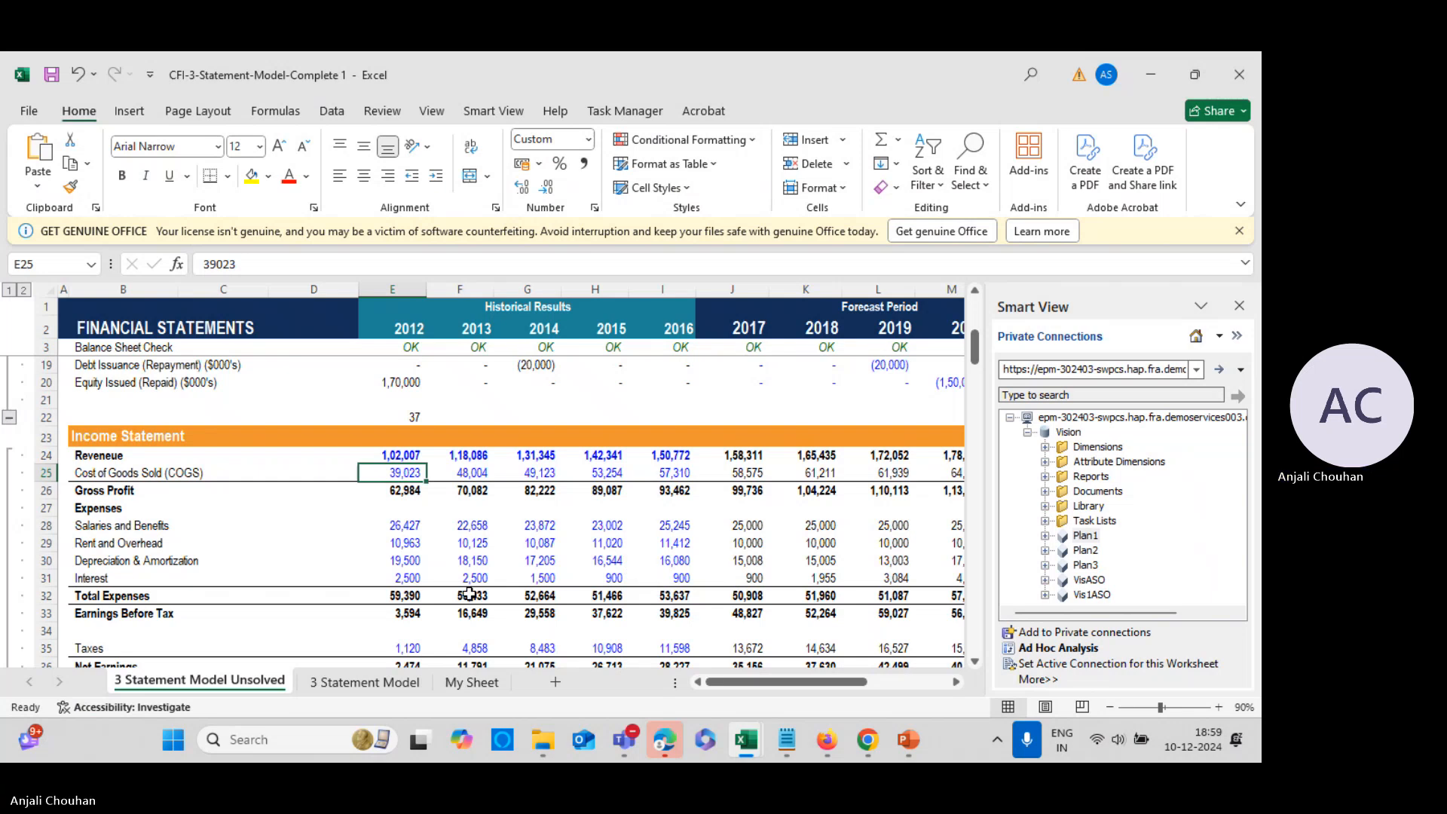
{"action": "scroll", "coordinate": [470, 594], "scroll_direction": "down", "scroll_amount": 4}
{"action": "scroll", "coordinate": [527, 580], "scroll_direction": "up", "scroll_amount": 4}
{"action": "scroll", "coordinate": [545, 572], "scroll_direction": "up", "scroll_amount": 5}
{"action": "left_click", "coordinate": [545, 580]}
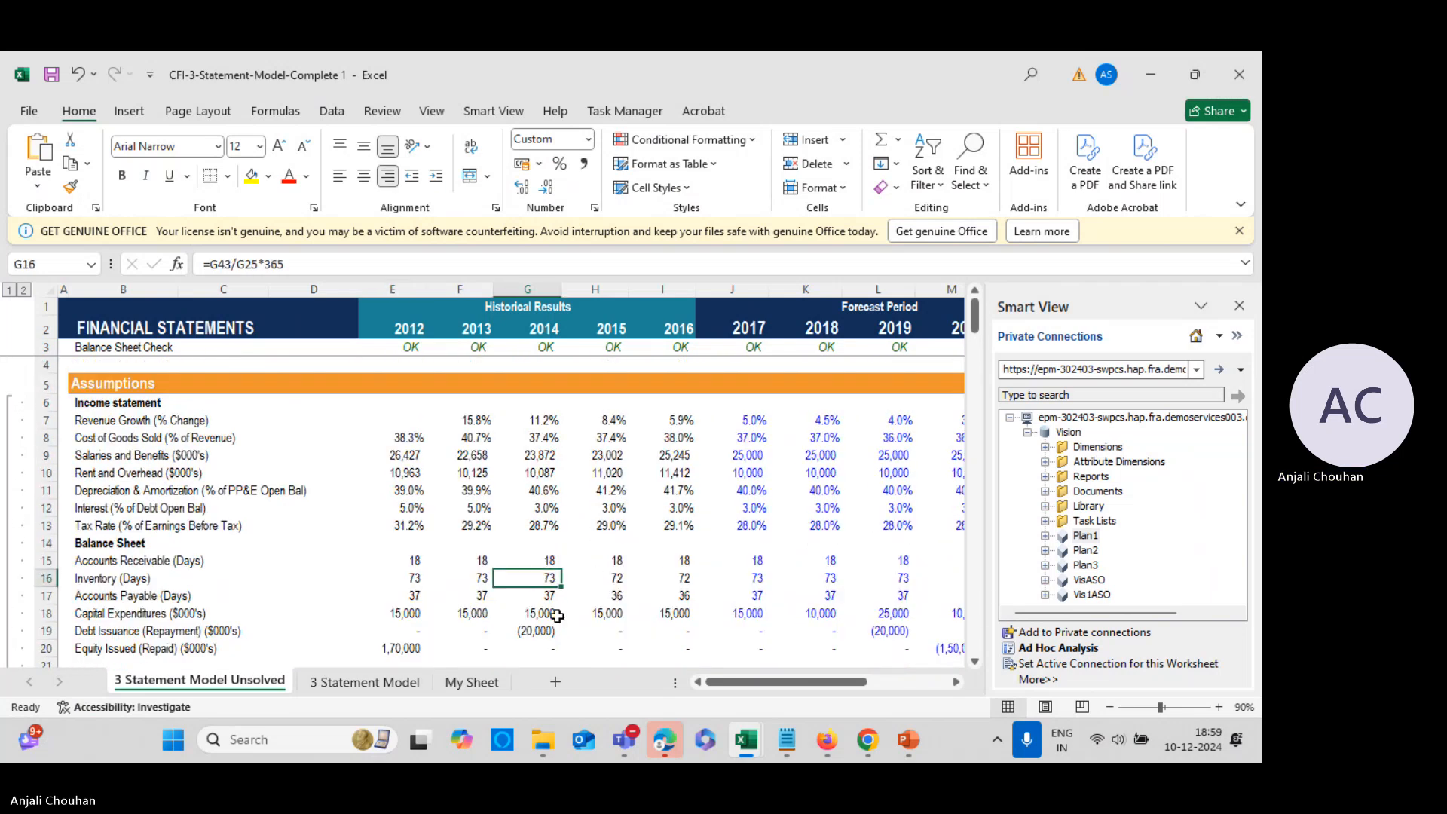
{"action": "scroll", "coordinate": [625, 601], "scroll_direction": "down", "scroll_amount": 1}
{"action": "left_click", "coordinate": [406, 629]}
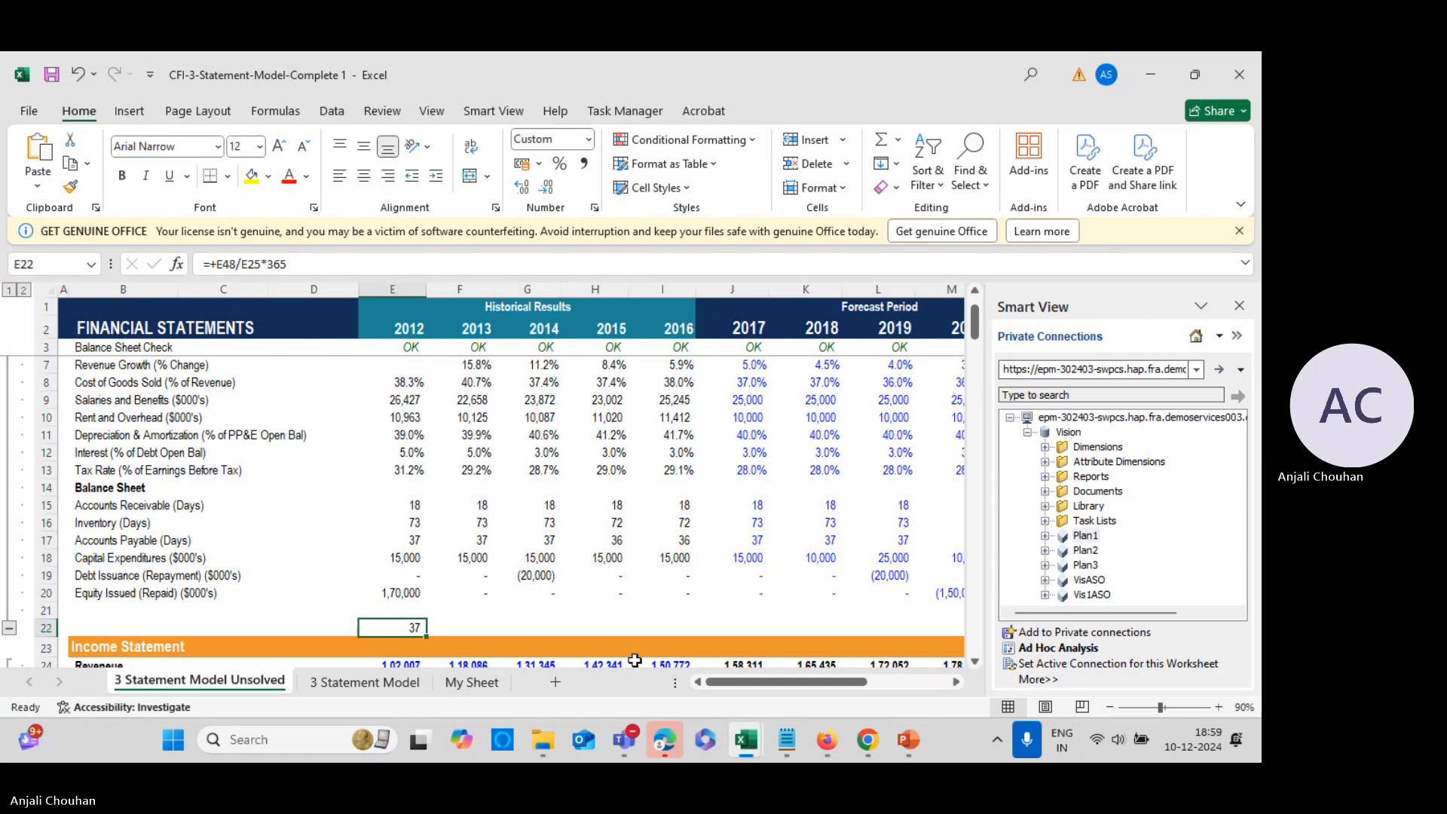
{"action": "key", "text": "alt+Tab"}
{"action": "key", "text": "alt+Tab"}
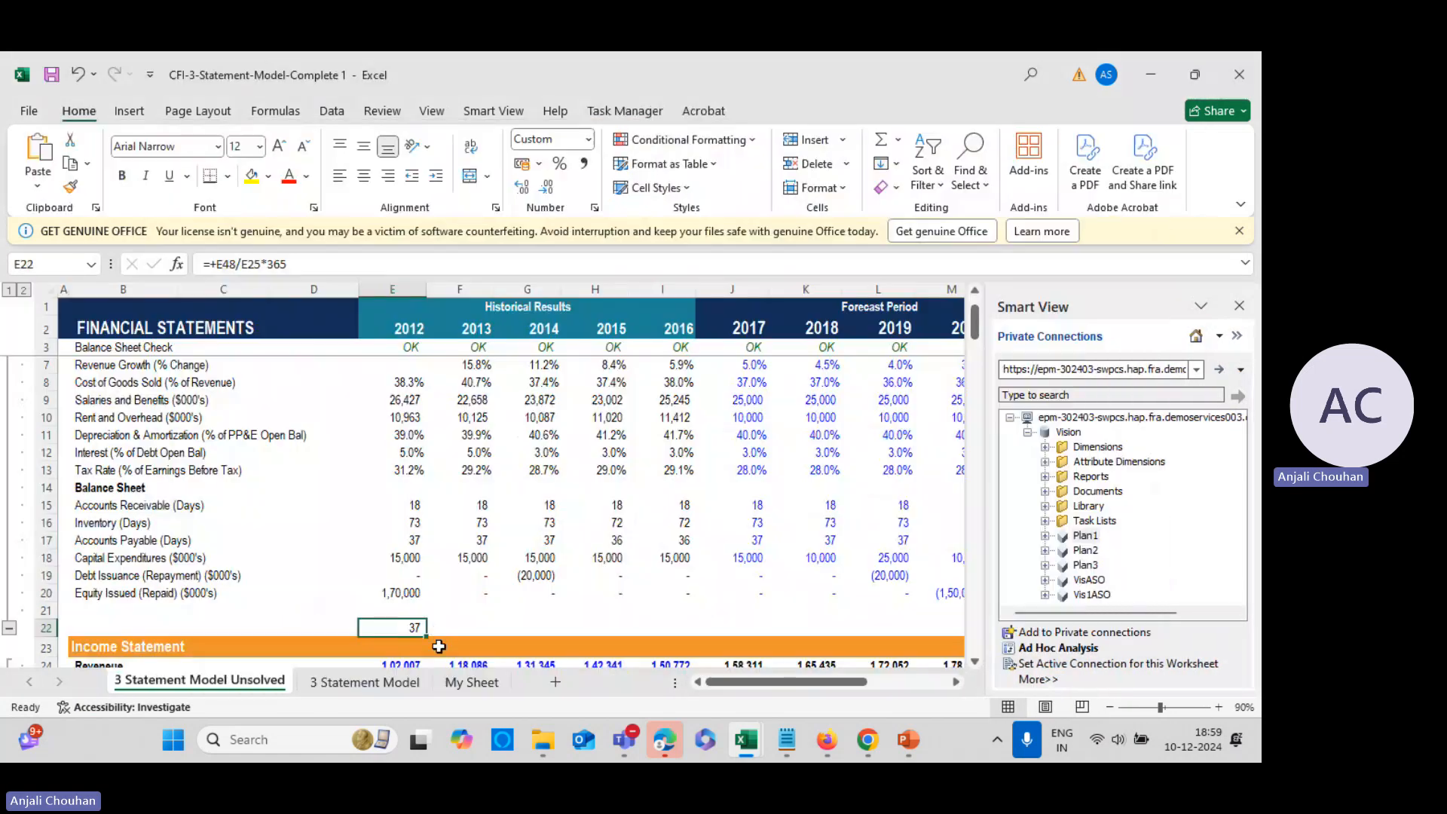
{"action": "left_click", "coordinate": [610, 540]}
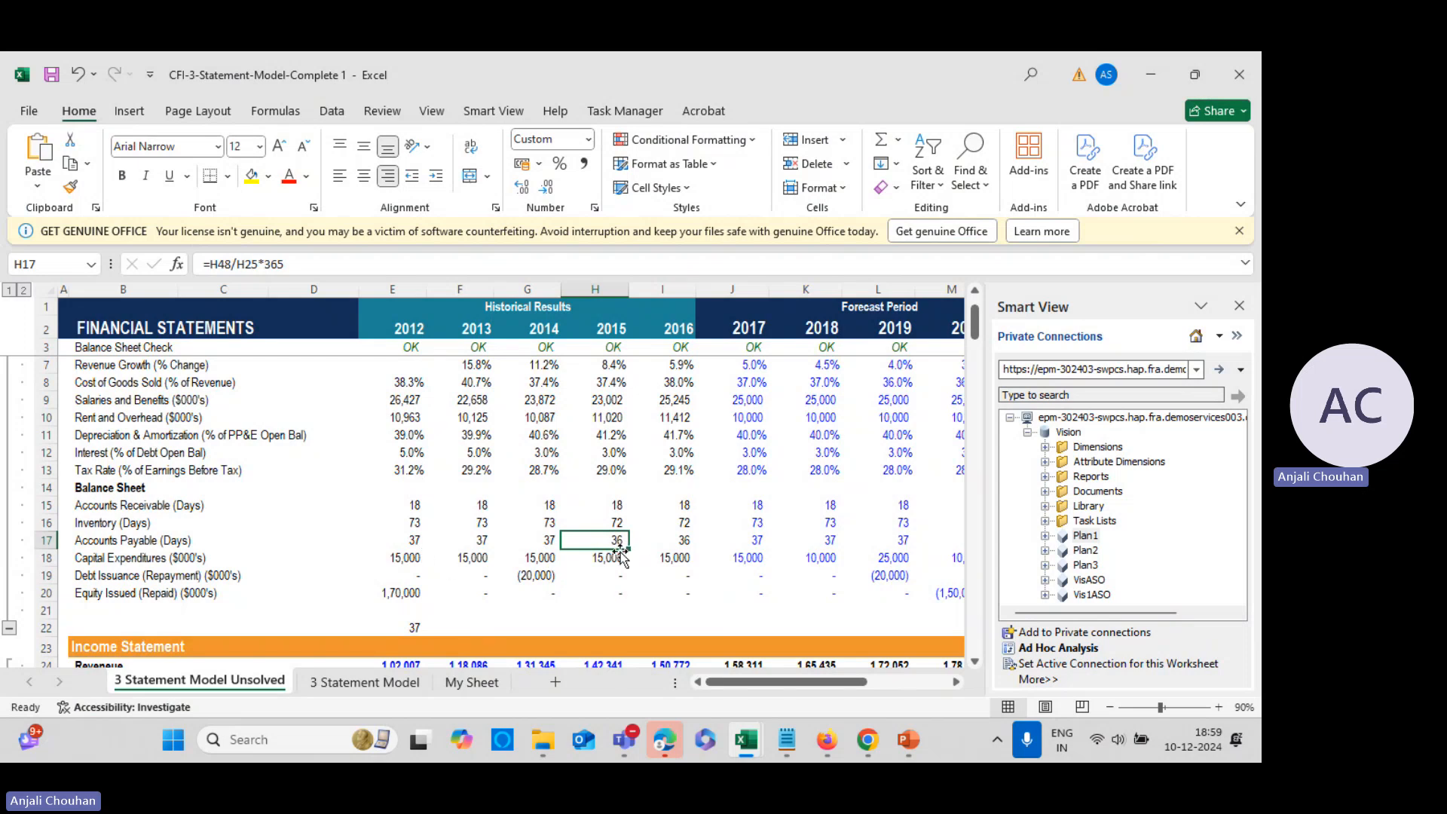
Enter a check formula in H22 of the CFI model dividing 2015 Accounts Payable (H48) by Cost of Goods Sold (H25) and multiplying by 365
{"action": "left_click", "coordinate": [609, 625]}
{"action": "type", "text": "+"}
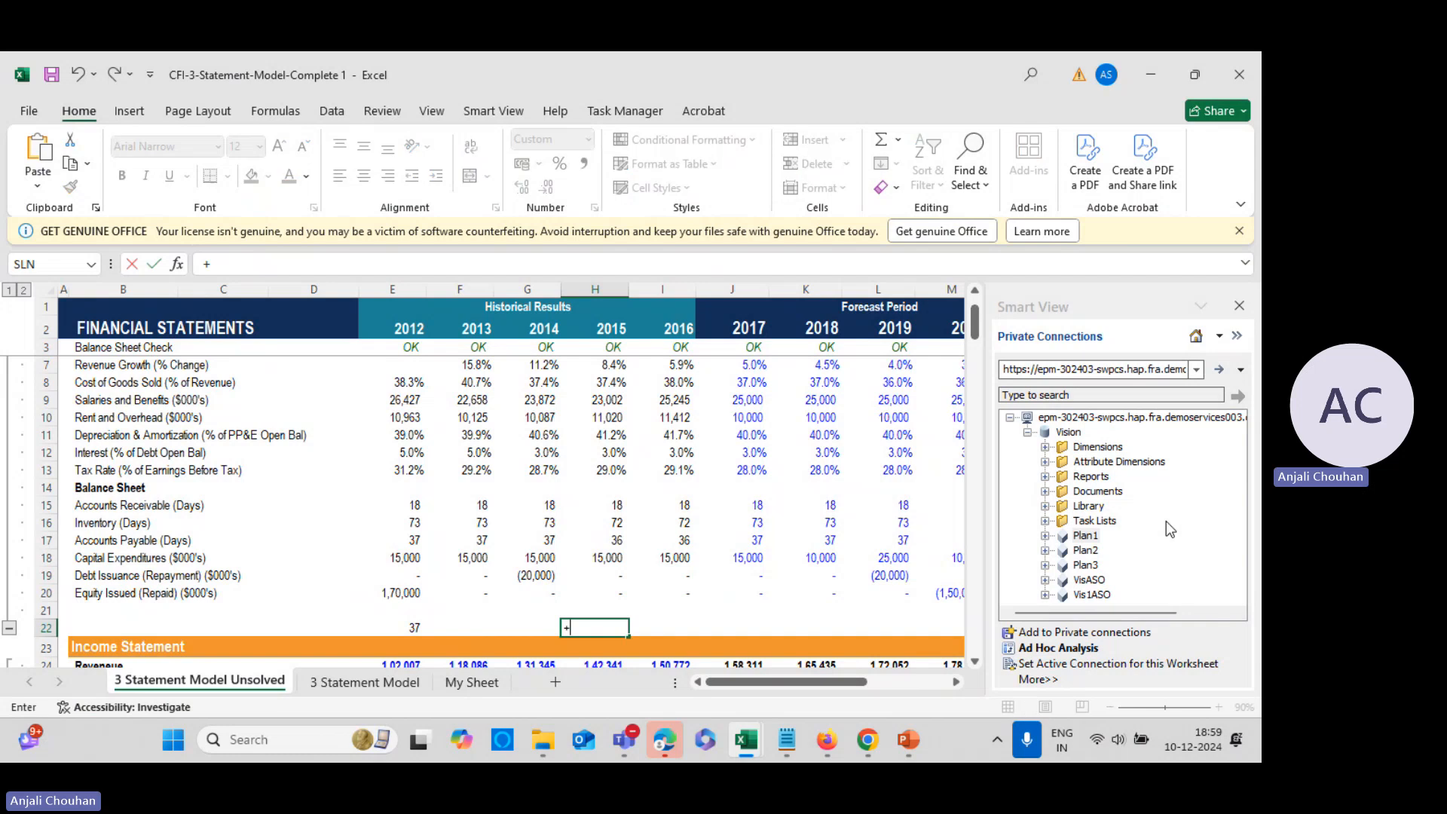
{"action": "scroll", "coordinate": [732, 625], "scroll_direction": "down", "scroll_amount": 7}
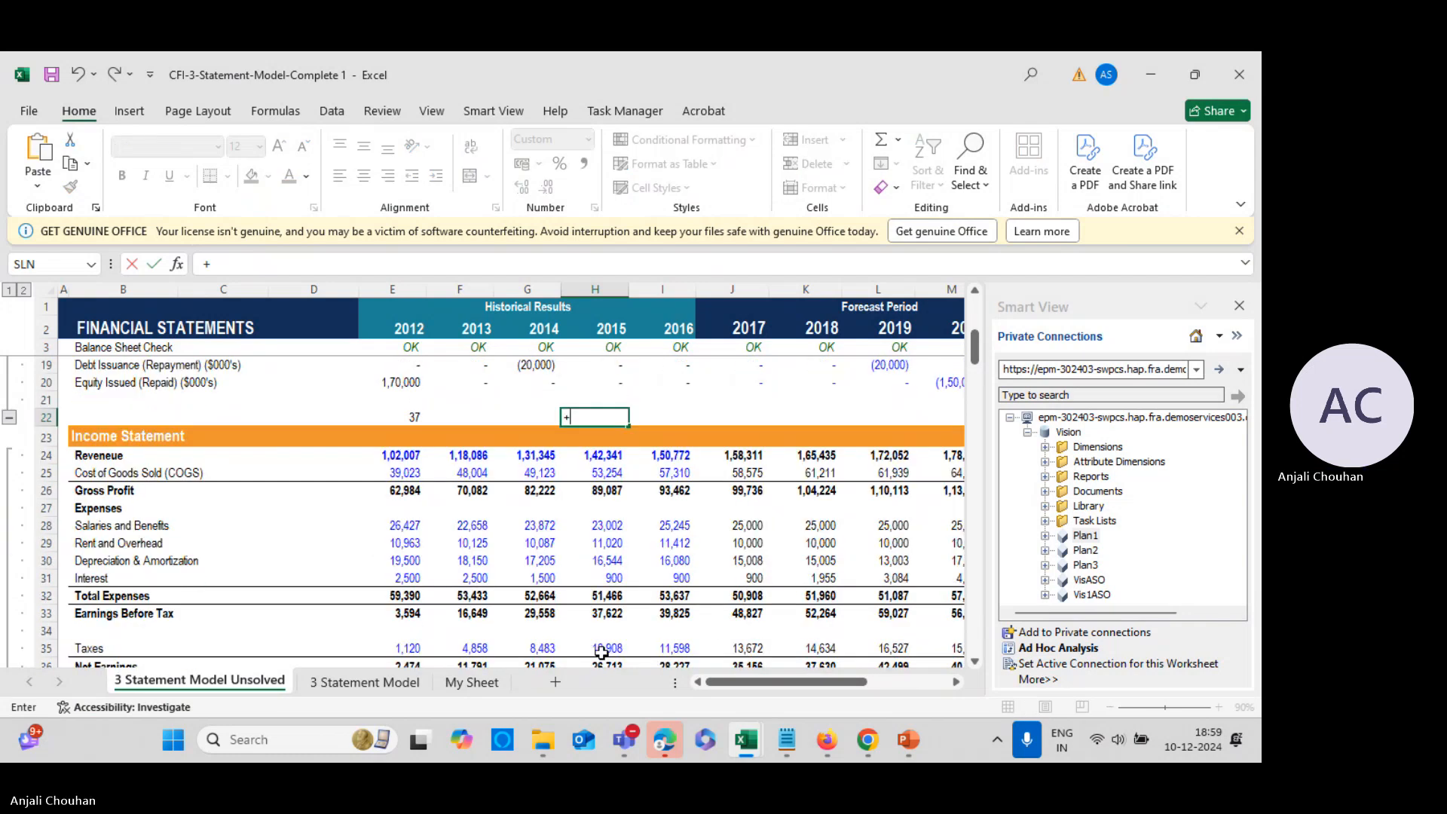
{"action": "scroll", "coordinate": [565, 603], "scroll_direction": "down", "scroll_amount": 3}
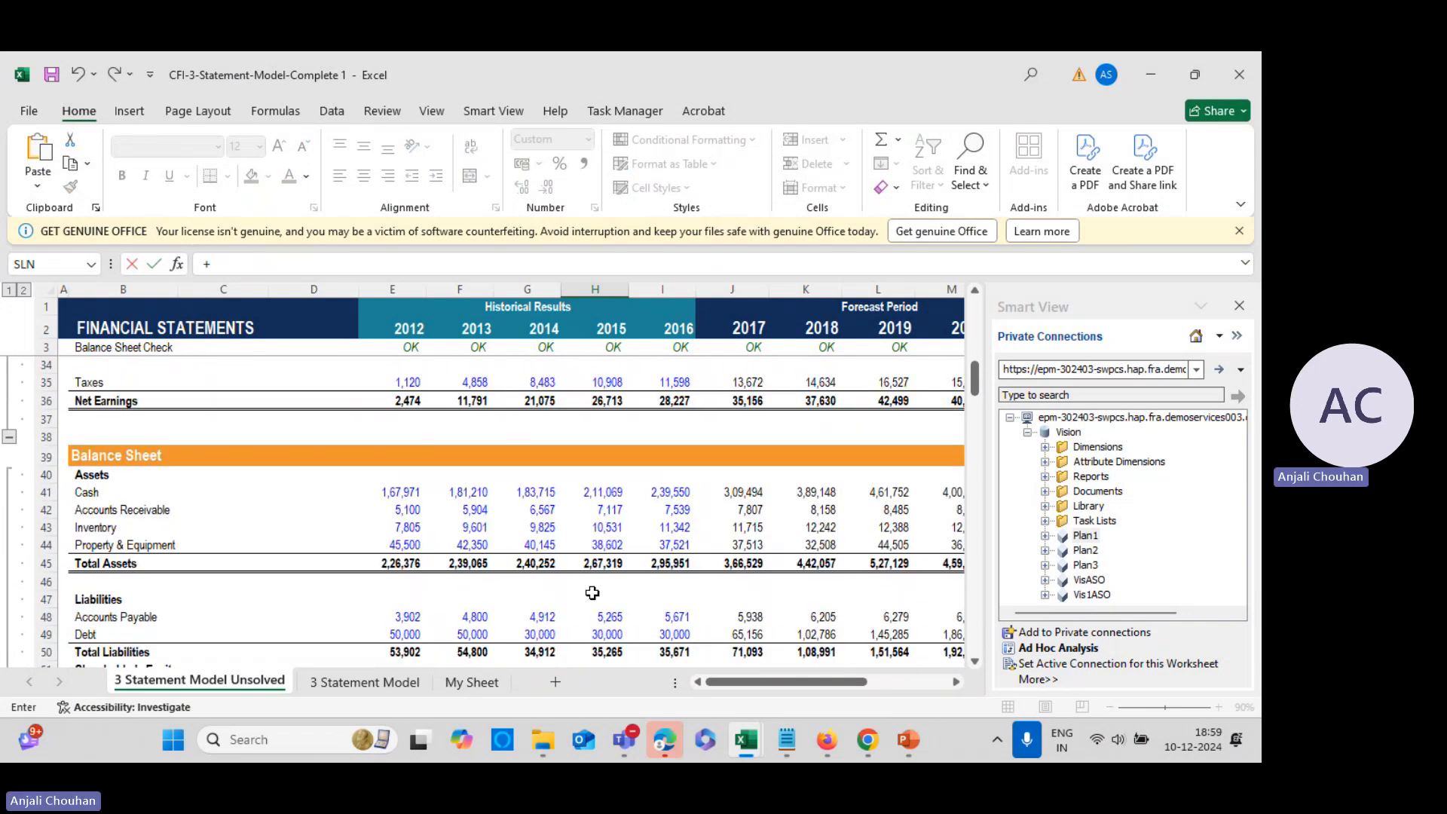
{"action": "scroll", "coordinate": [612, 565], "scroll_direction": "up", "scroll_amount": 7}
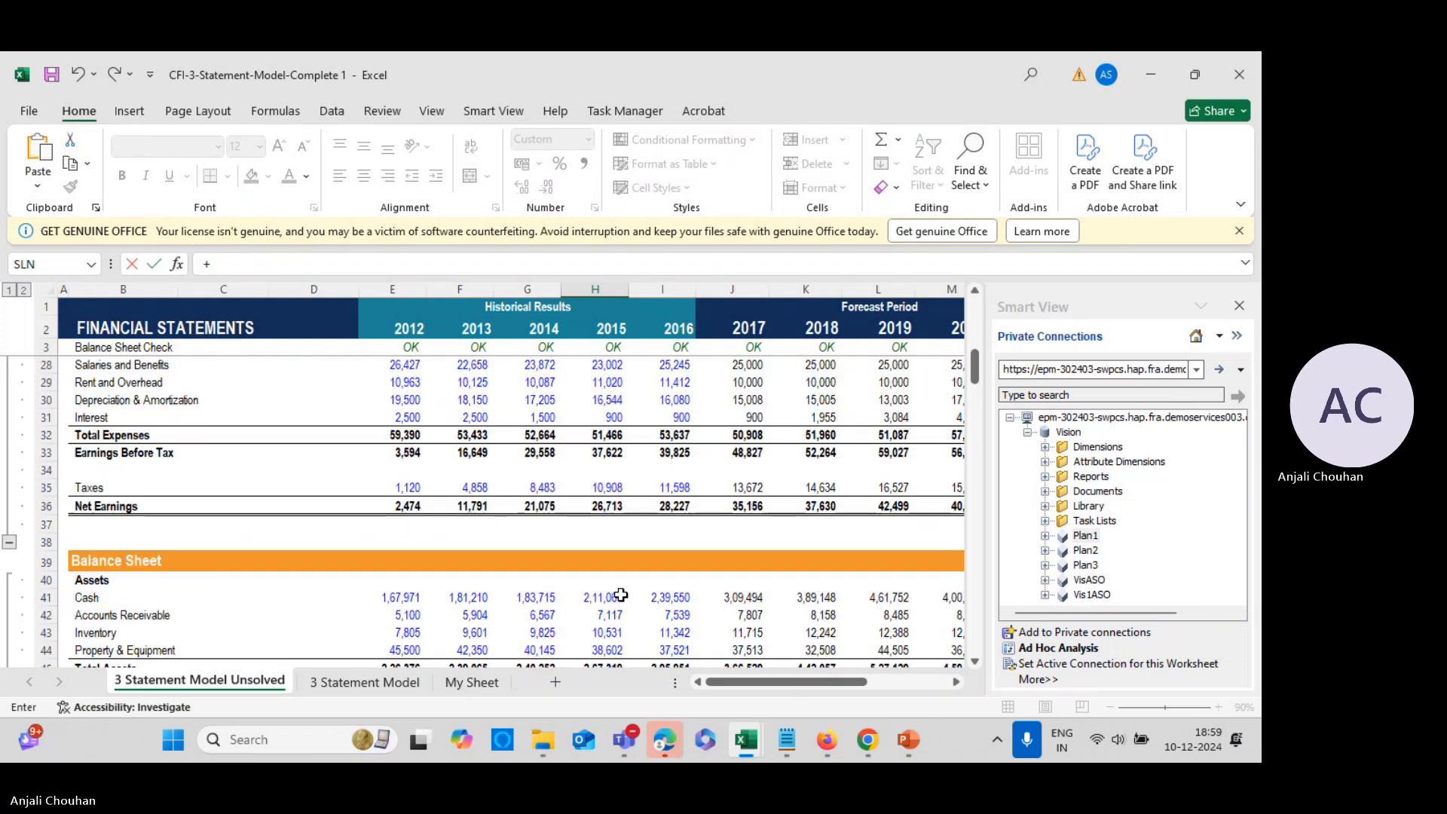
{"action": "scroll", "coordinate": [621, 596], "scroll_direction": "down", "scroll_amount": 3}
{"action": "scroll", "coordinate": [621, 595], "scroll_direction": "down", "scroll_amount": 3}
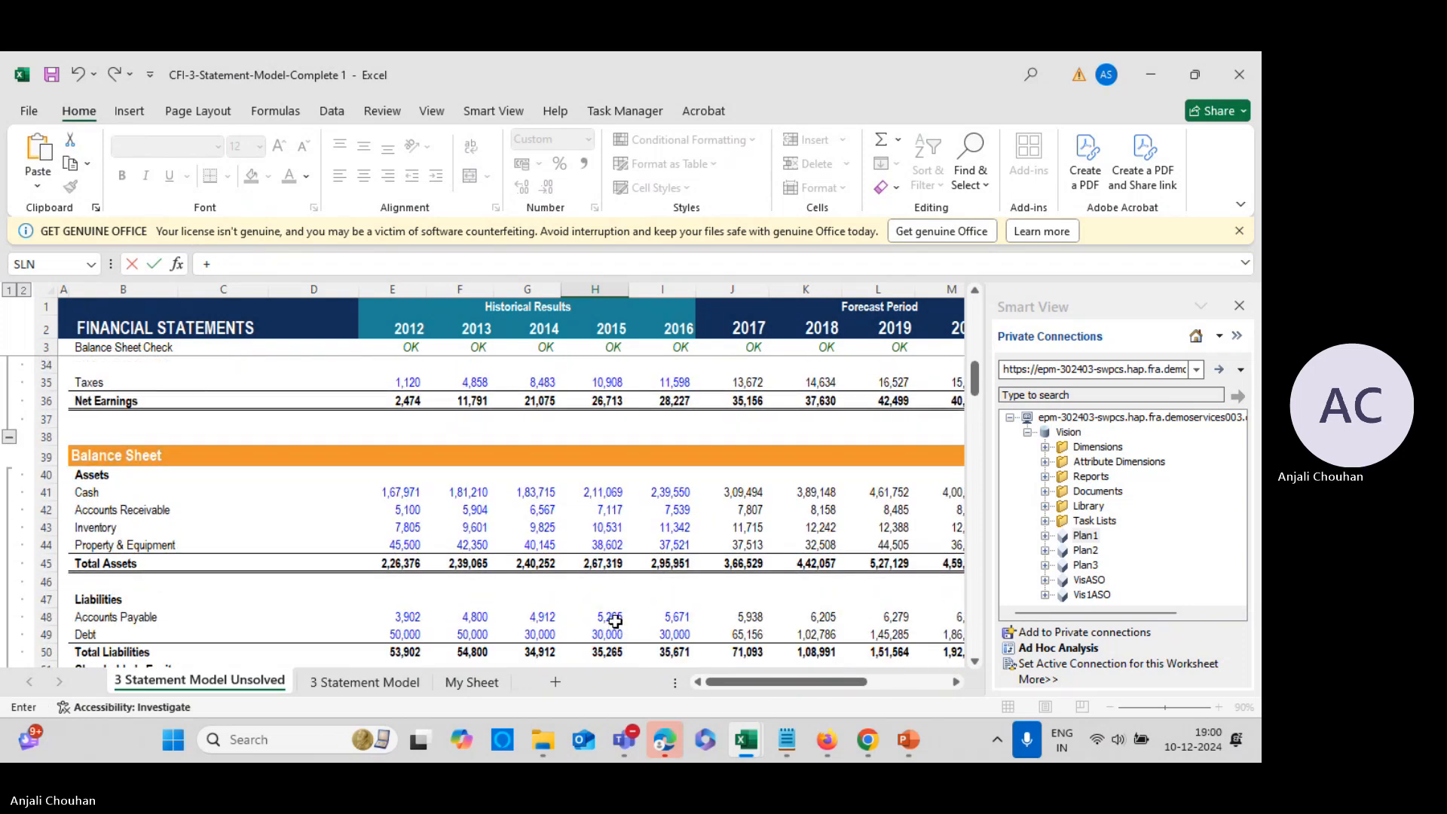
{"action": "left_click", "coordinate": [614, 622]}
{"action": "type", "text": "/"}
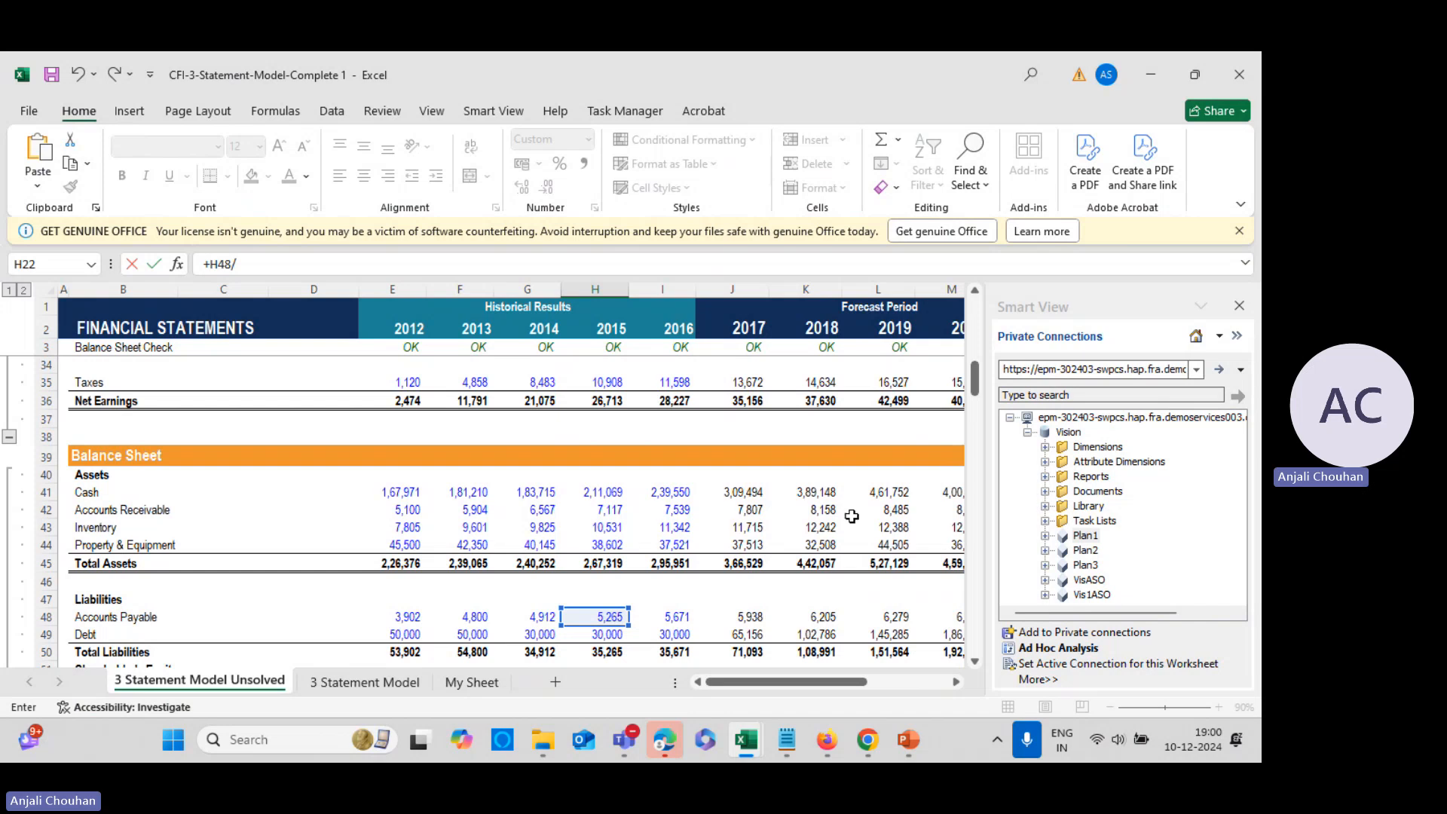
{"action": "scroll", "coordinate": [852, 516], "scroll_direction": "up", "scroll_amount": 5}
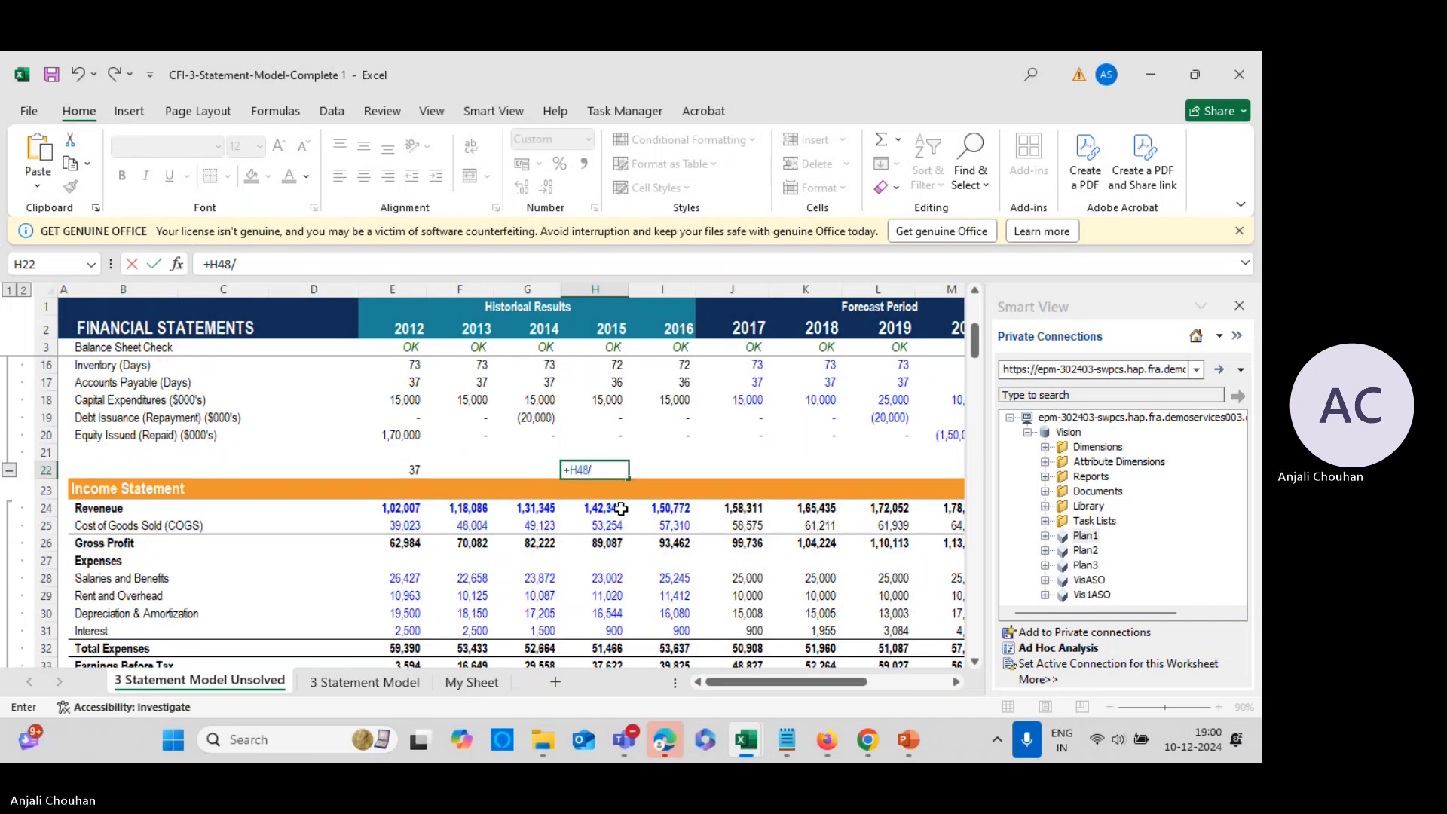
{"action": "left_click", "coordinate": [616, 523]}
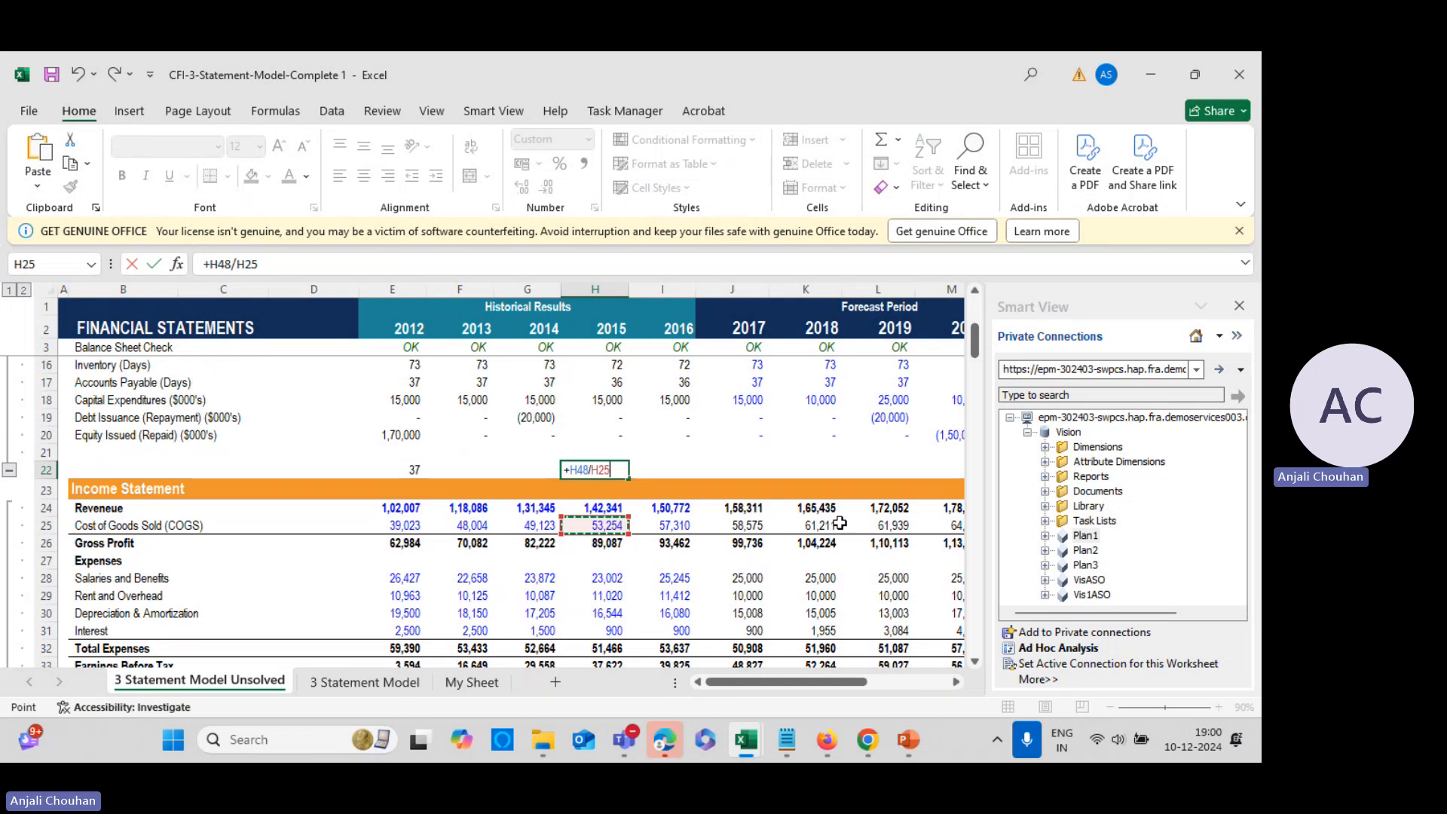
{"action": "type", "text": "*"}
{"action": "key", "text": "Return"}
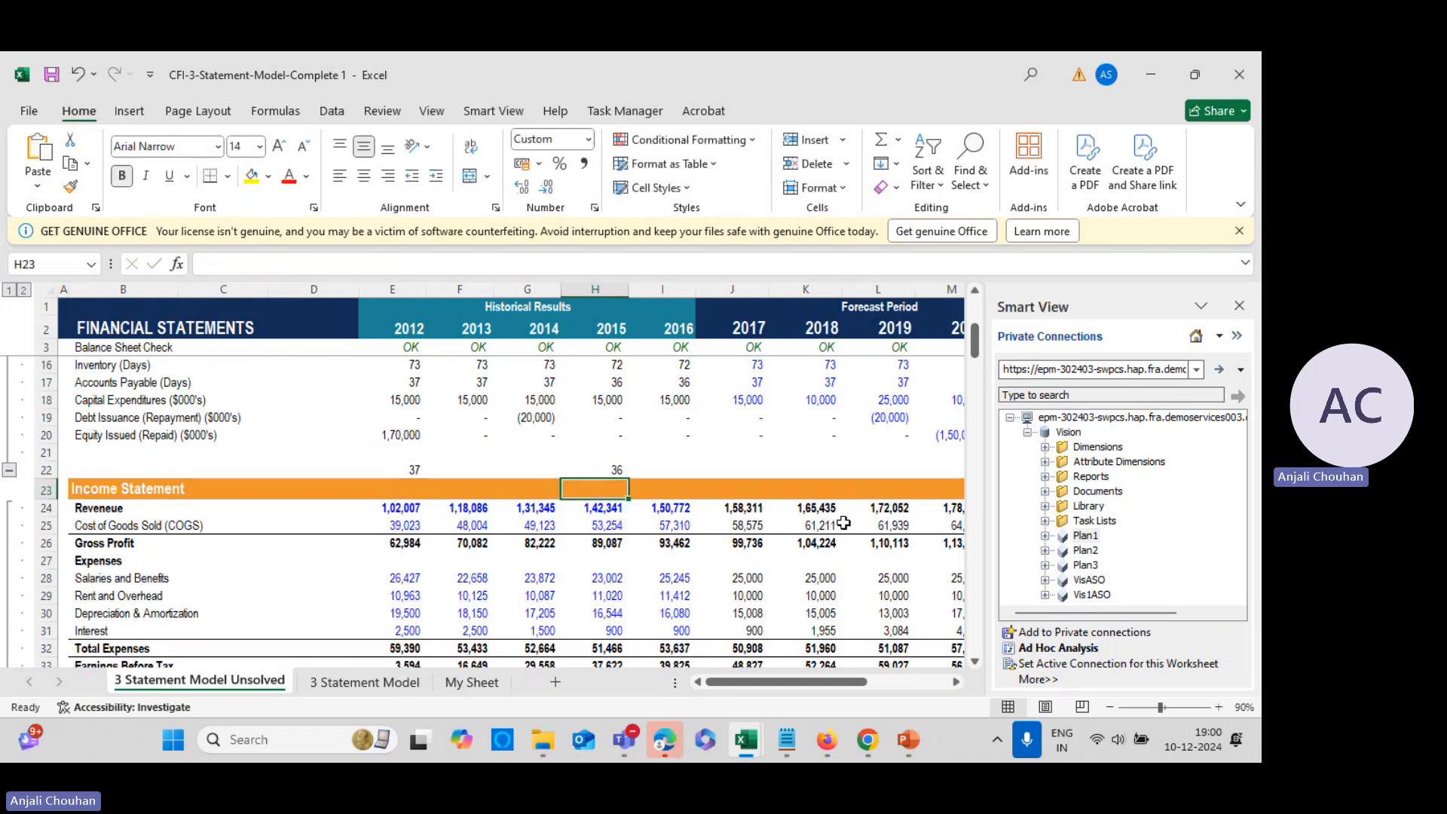
Copy the exact 2015 Accounts Payable value from H48 of the CFI model into FY23 Accounts Payable_ (F15) on SMARTVIEW_B's Sheet2, entering 5265.4
{"action": "scroll", "coordinate": [642, 511], "scroll_direction": "up", "scroll_amount": 1}
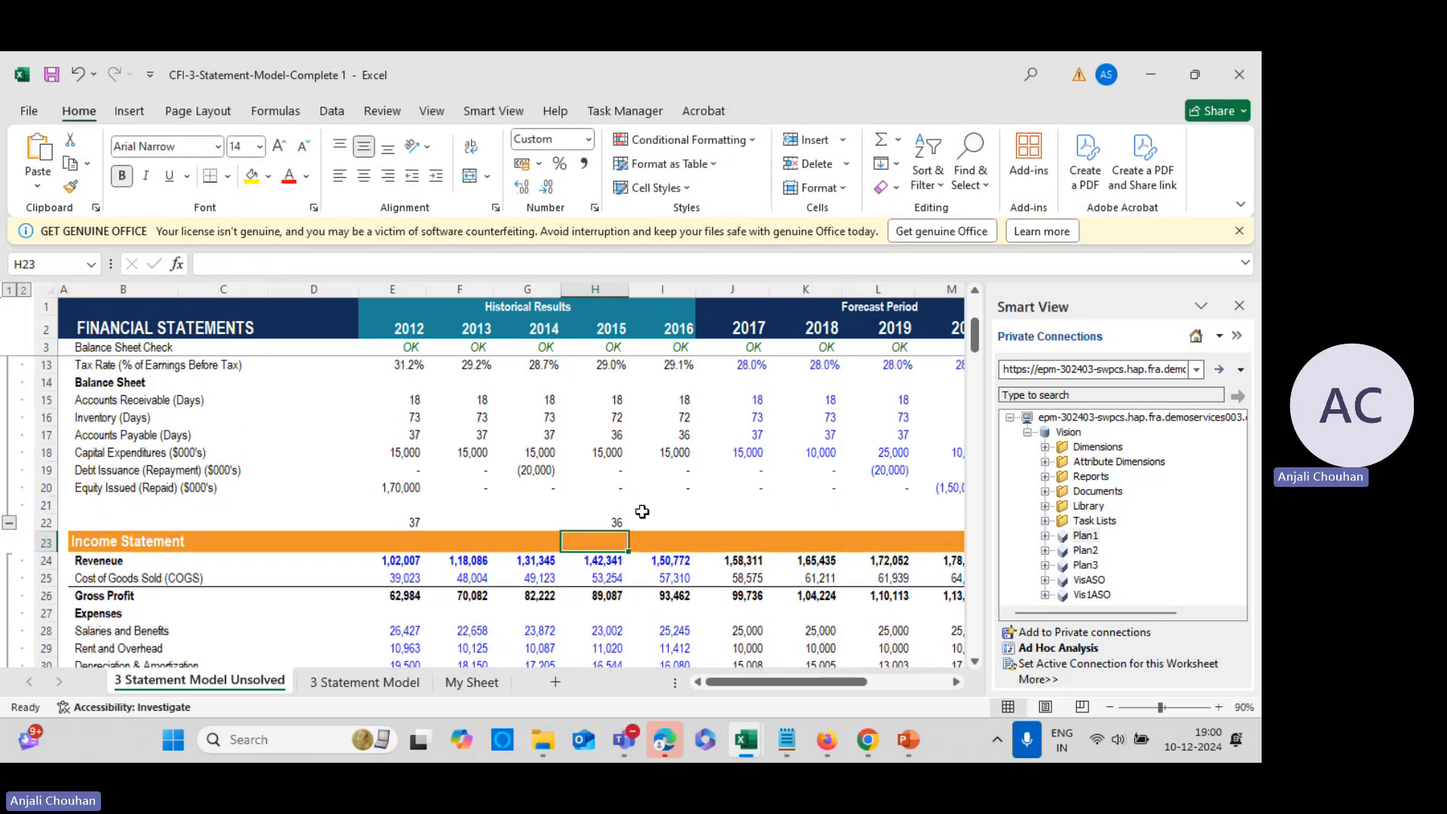
{"action": "scroll", "coordinate": [670, 580], "scroll_direction": "up", "scroll_amount": 2}
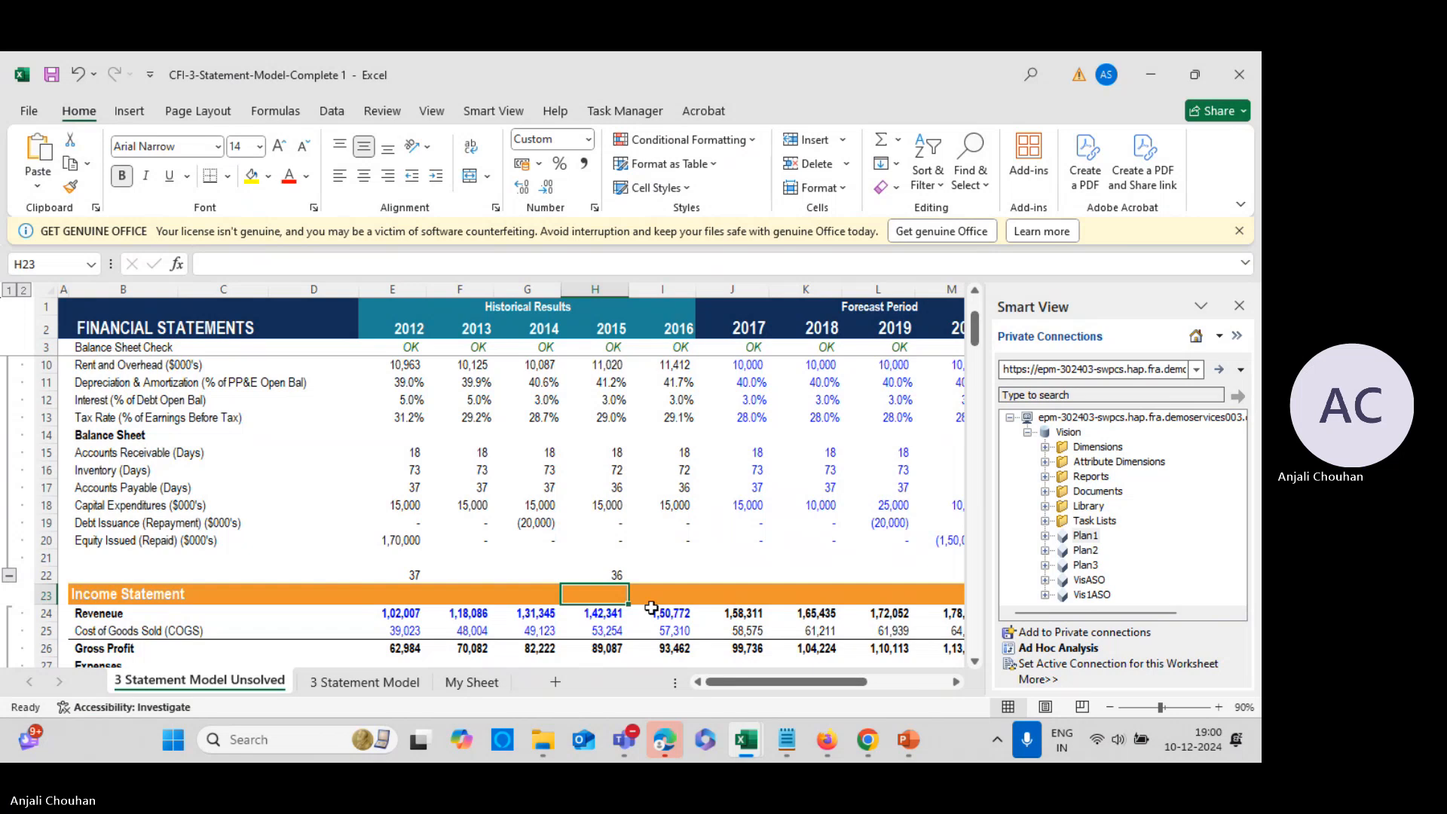
{"action": "scroll", "coordinate": [682, 599], "scroll_direction": "down", "scroll_amount": 6}
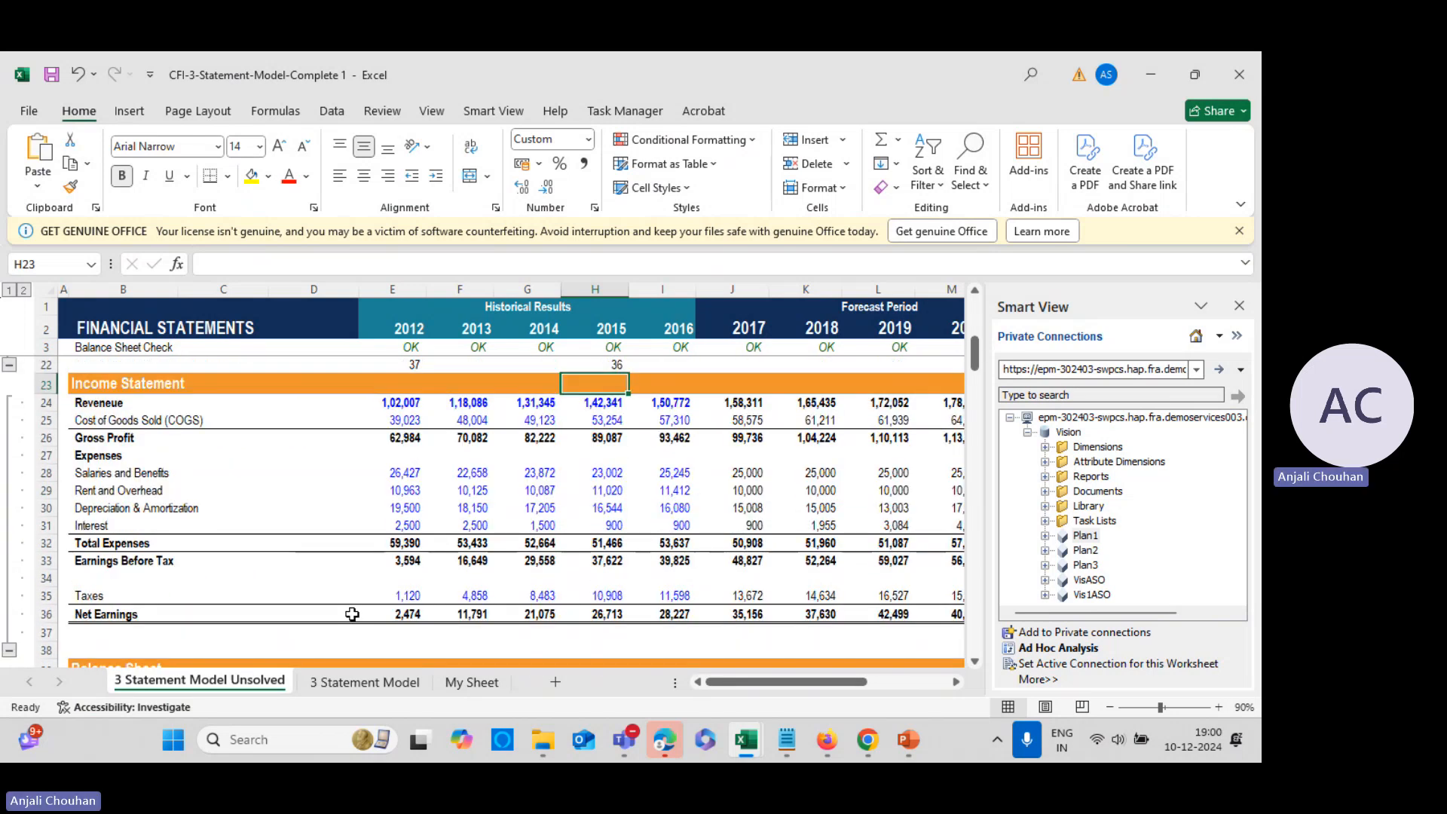
{"action": "scroll", "coordinate": [448, 599], "scroll_direction": "down", "scroll_amount": 4}
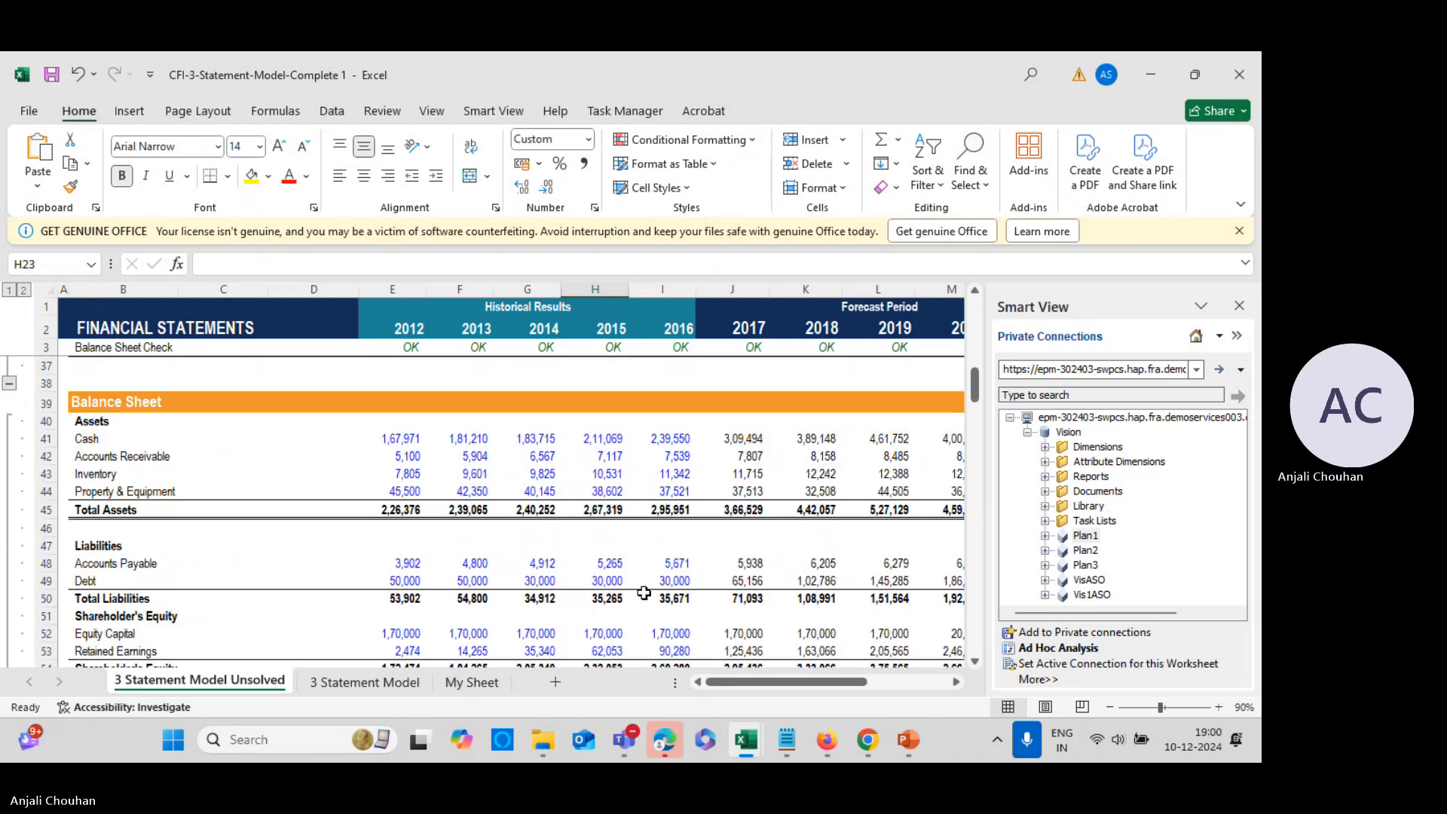
{"action": "left_click", "coordinate": [622, 566]}
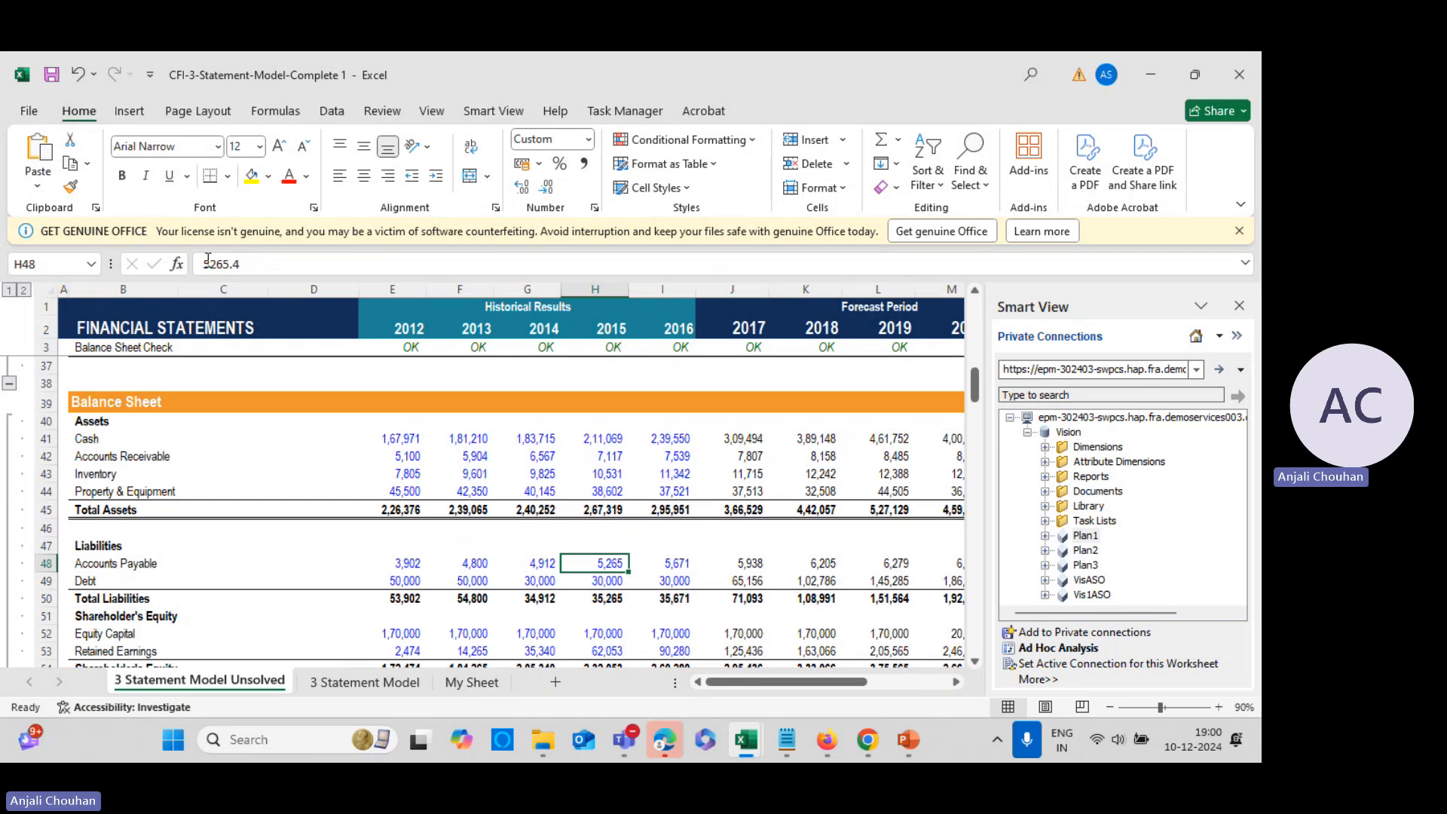
{"action": "left_click_drag", "start_coordinate": [205, 264], "coordinate": [233, 264]}
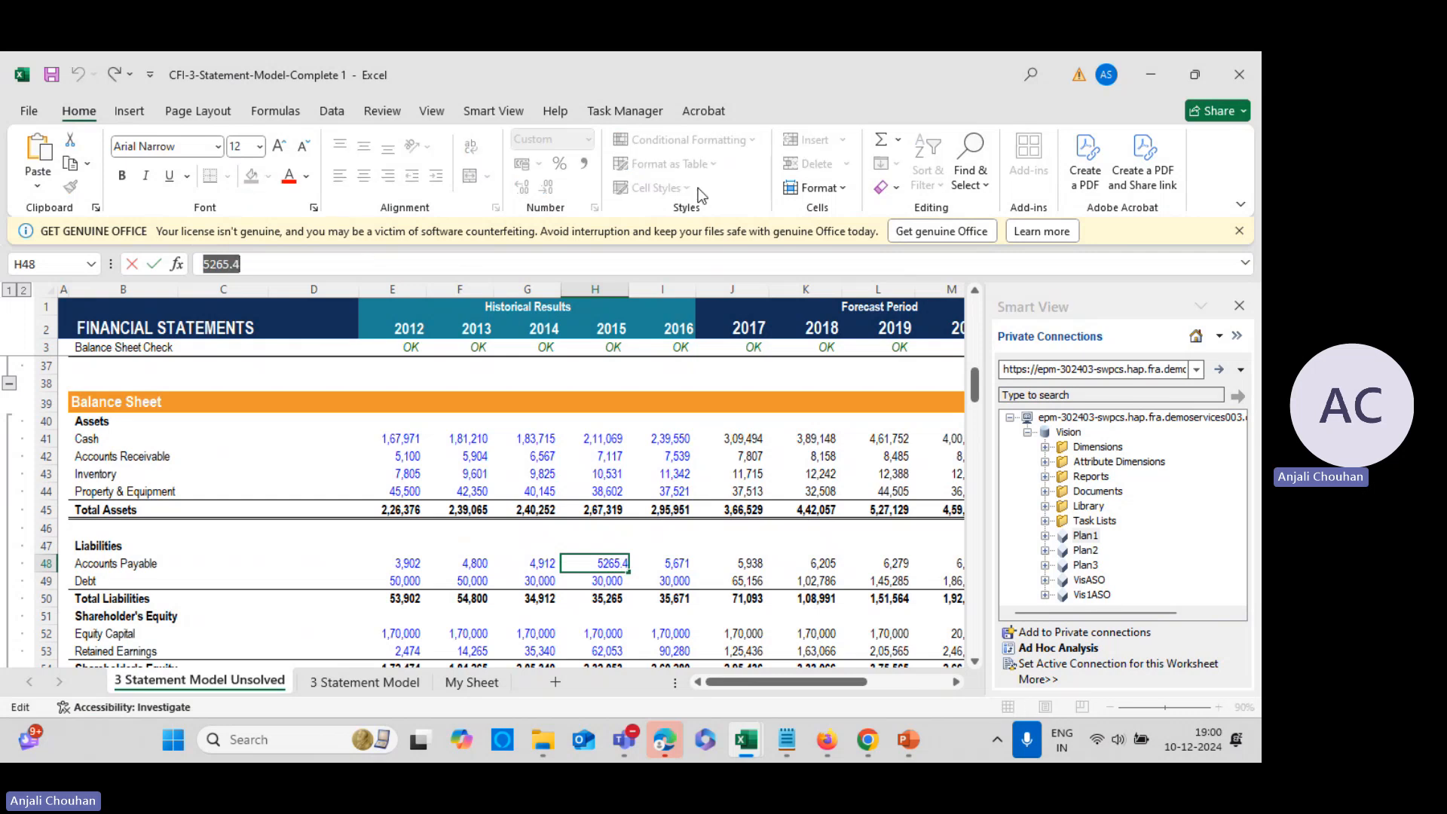
{"action": "key", "text": "alt+Tab"}
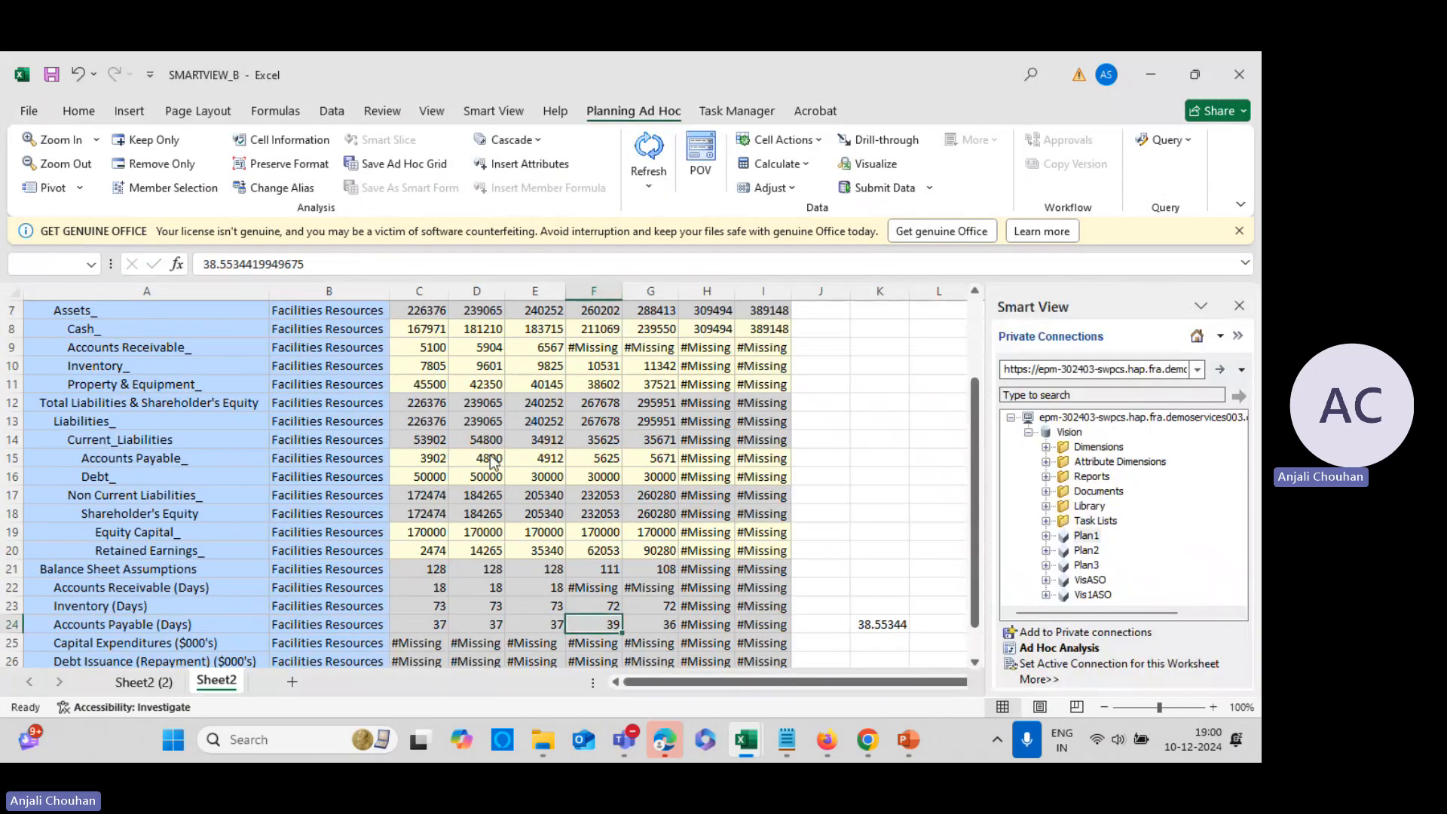
{"action": "left_click", "coordinate": [581, 458]}
{"action": "type", "text": "5265.4"}
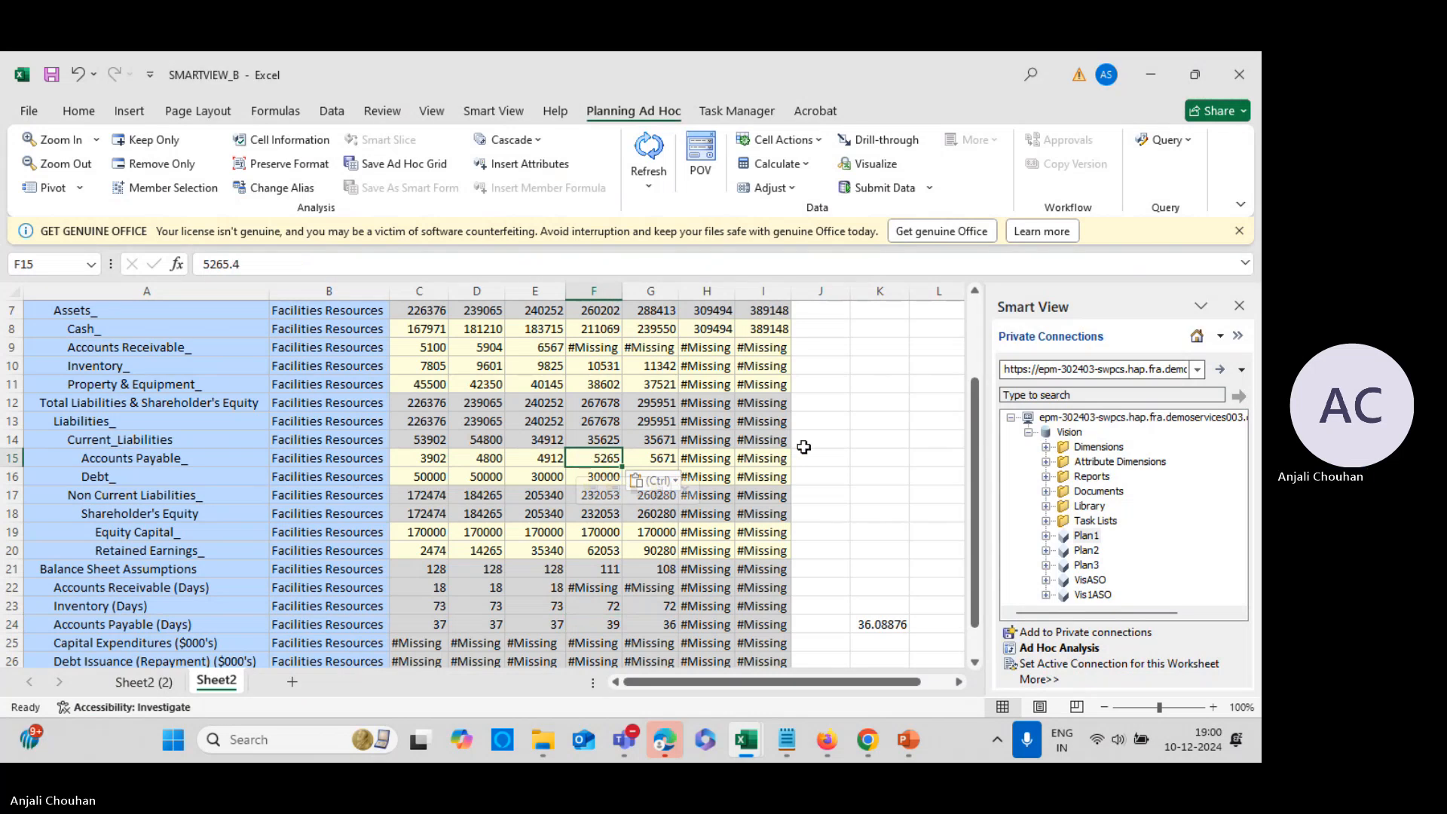
Compare FY23 COGS (F8) on Sheet2 (2) with the 2015 Cost of Goods Sold (H25) in the CFI model
{"action": "left_click", "coordinate": [143, 682]}
{"action": "left_click", "coordinate": [468, 441]}
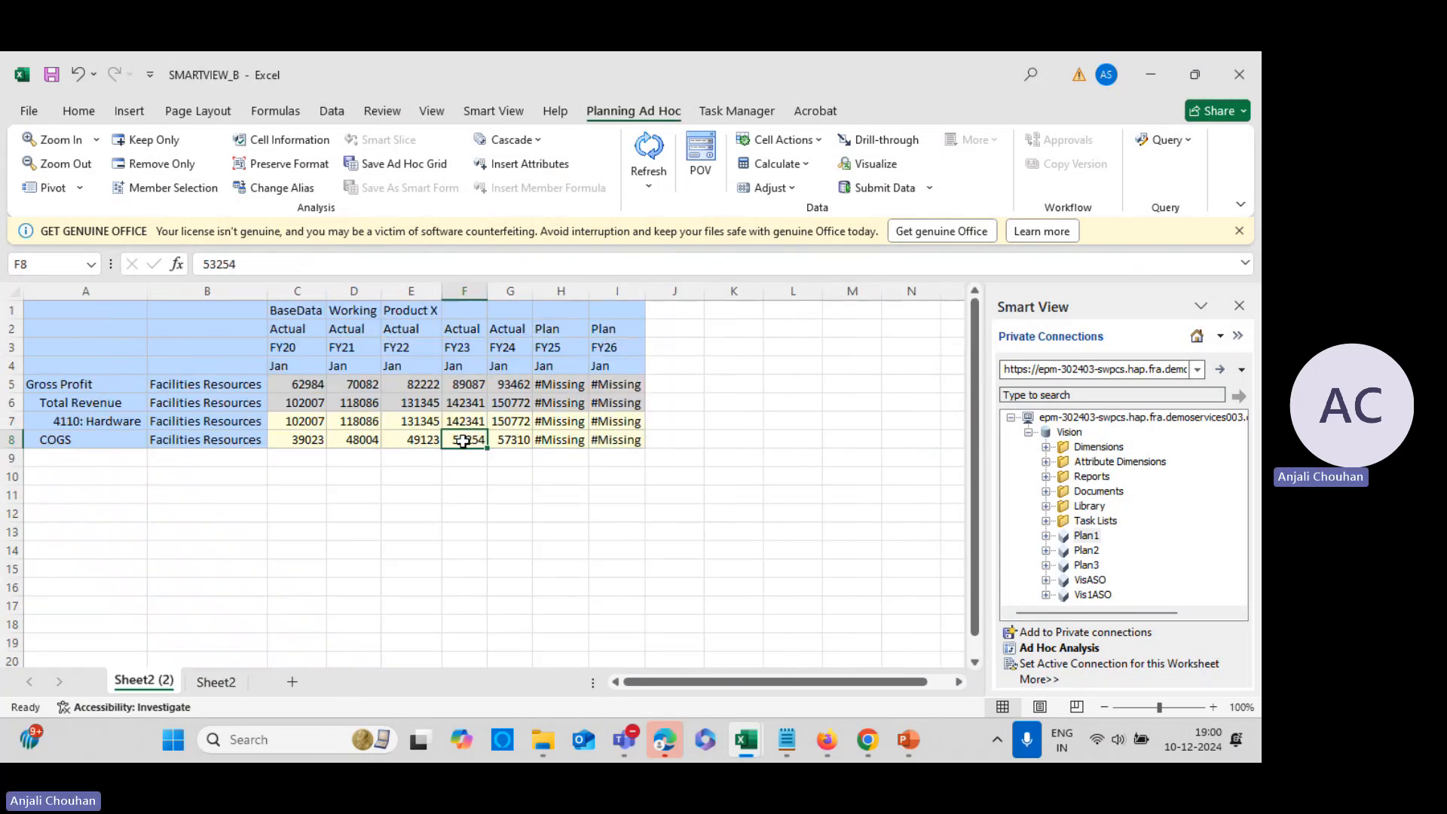
{"action": "key", "text": "alt+Tab"}
{"action": "scroll", "coordinate": [178, 630], "scroll_direction": "down", "scroll_amount": 8}
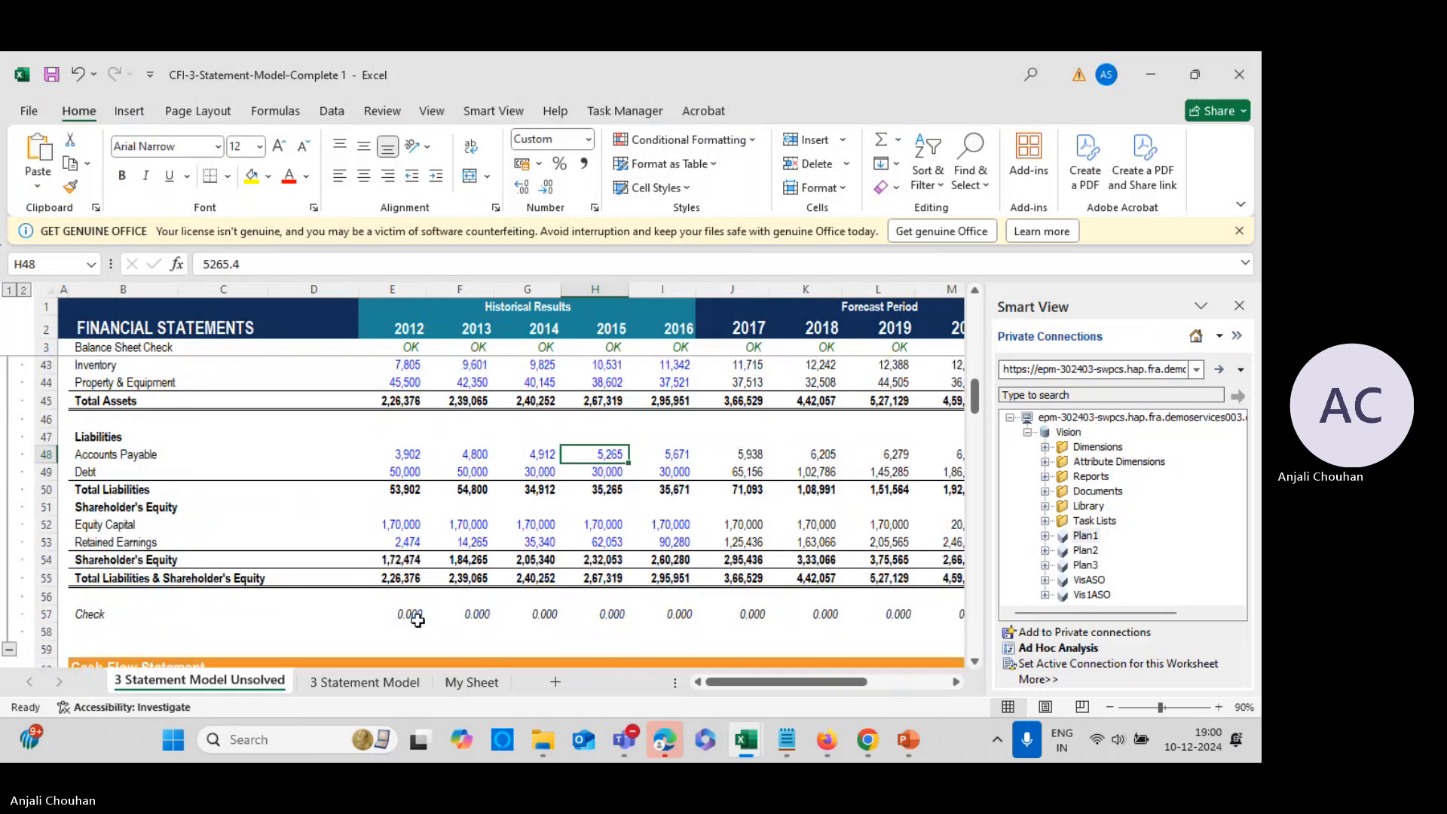
{"action": "scroll", "coordinate": [178, 630], "scroll_direction": "up", "scroll_amount": 12}
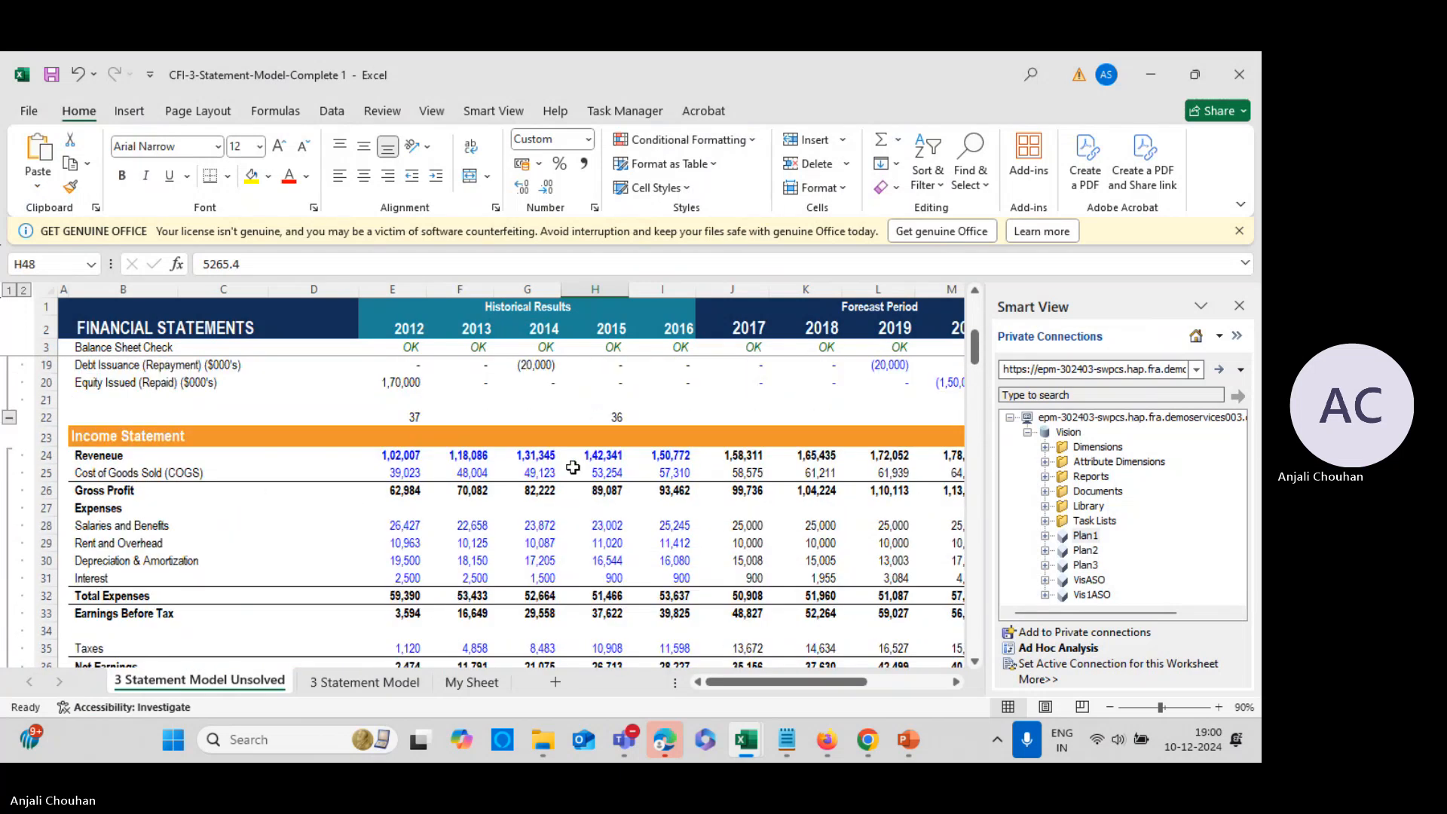
{"action": "left_click", "coordinate": [580, 472]}
{"action": "left_click", "coordinate": [219, 263]}
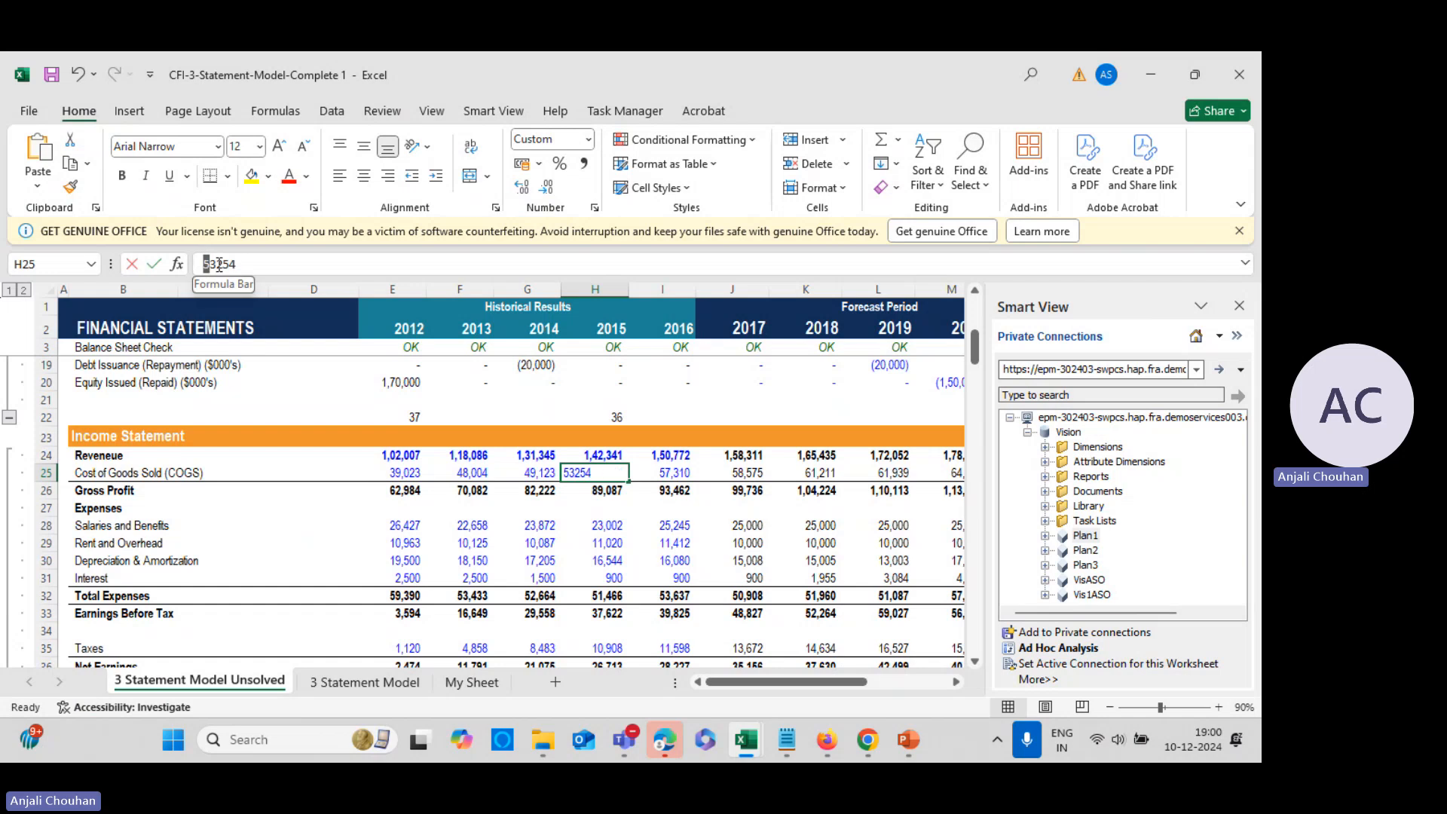
{"action": "double_click", "coordinate": [218, 264]}
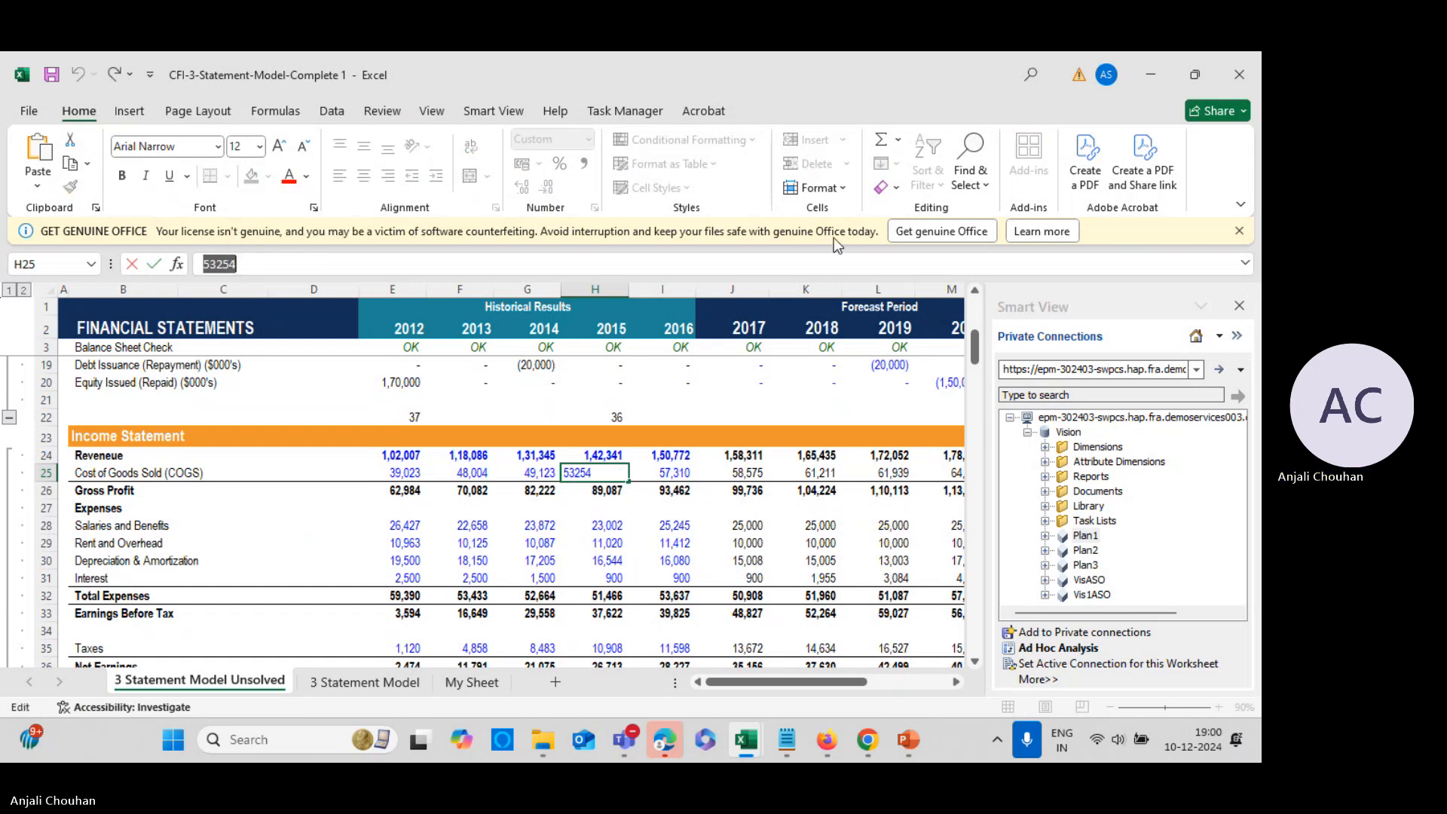
Switch back to SMARTVIEW_B and submit the data of both Sheet2 (2) and Sheet2 to the Plan1 cube
{"action": "key", "text": "alt+Tab"}
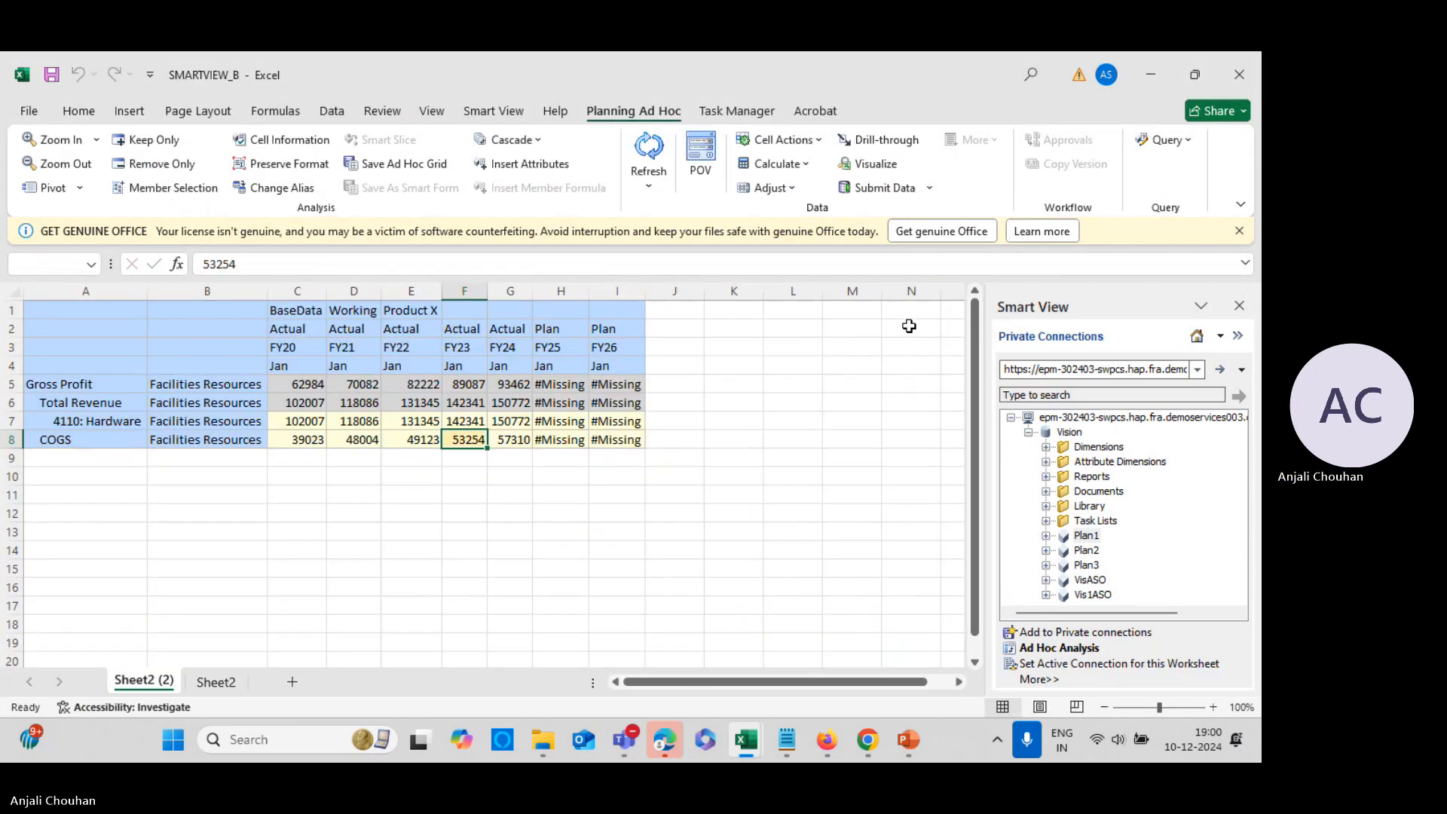
{"action": "left_click", "coordinate": [885, 189]}
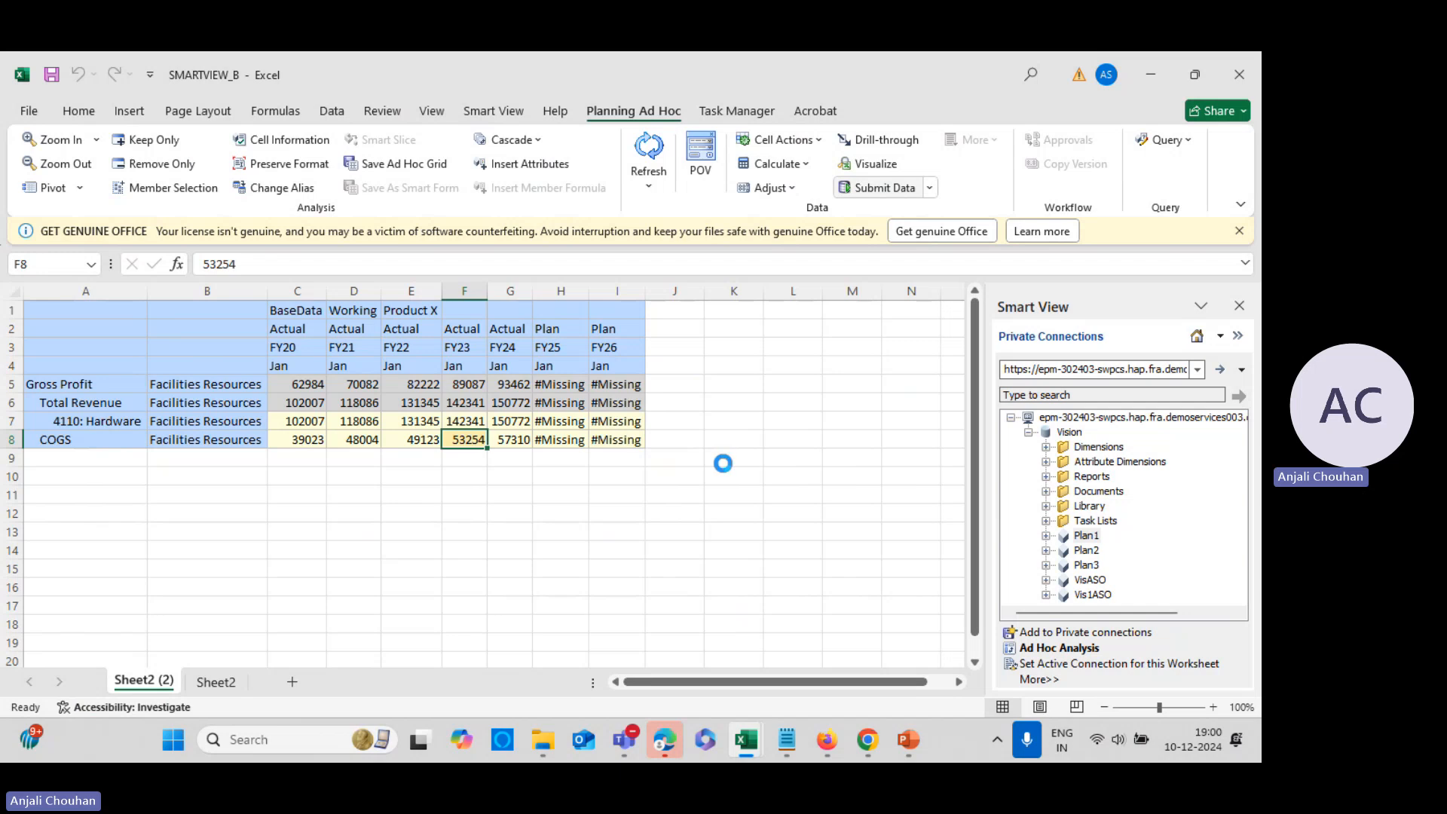
{"action": "left_click", "coordinate": [215, 682]}
{"action": "left_click", "coordinate": [881, 188]}
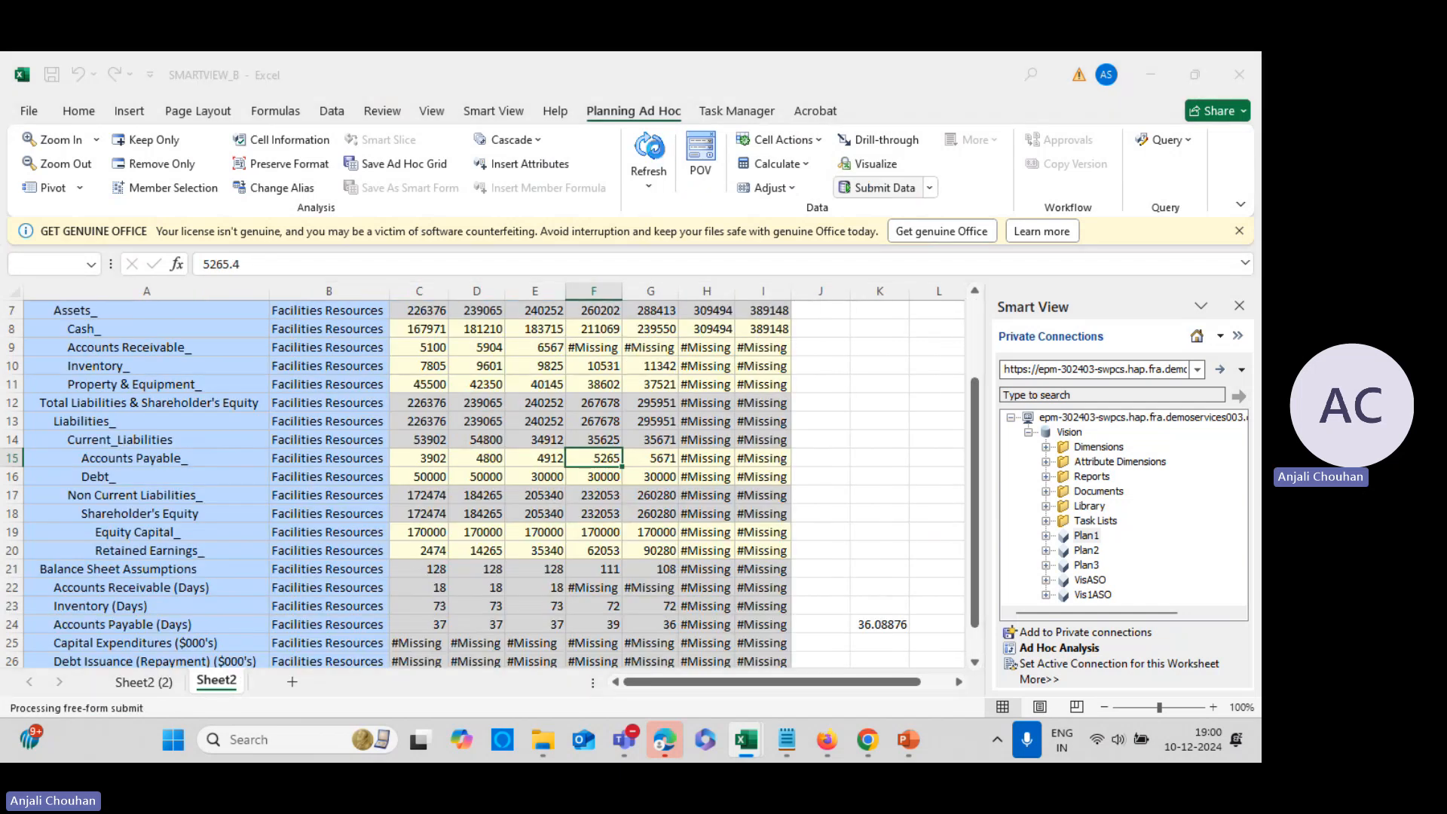
Take the Accounts Payable (Days) formula ("Accounts Payable_"/"COGS")*365; from the Notepad notes, set it as that member's Plan1 formula in EPM Planning, and validate it
{"action": "left_click", "coordinate": [790, 742]}
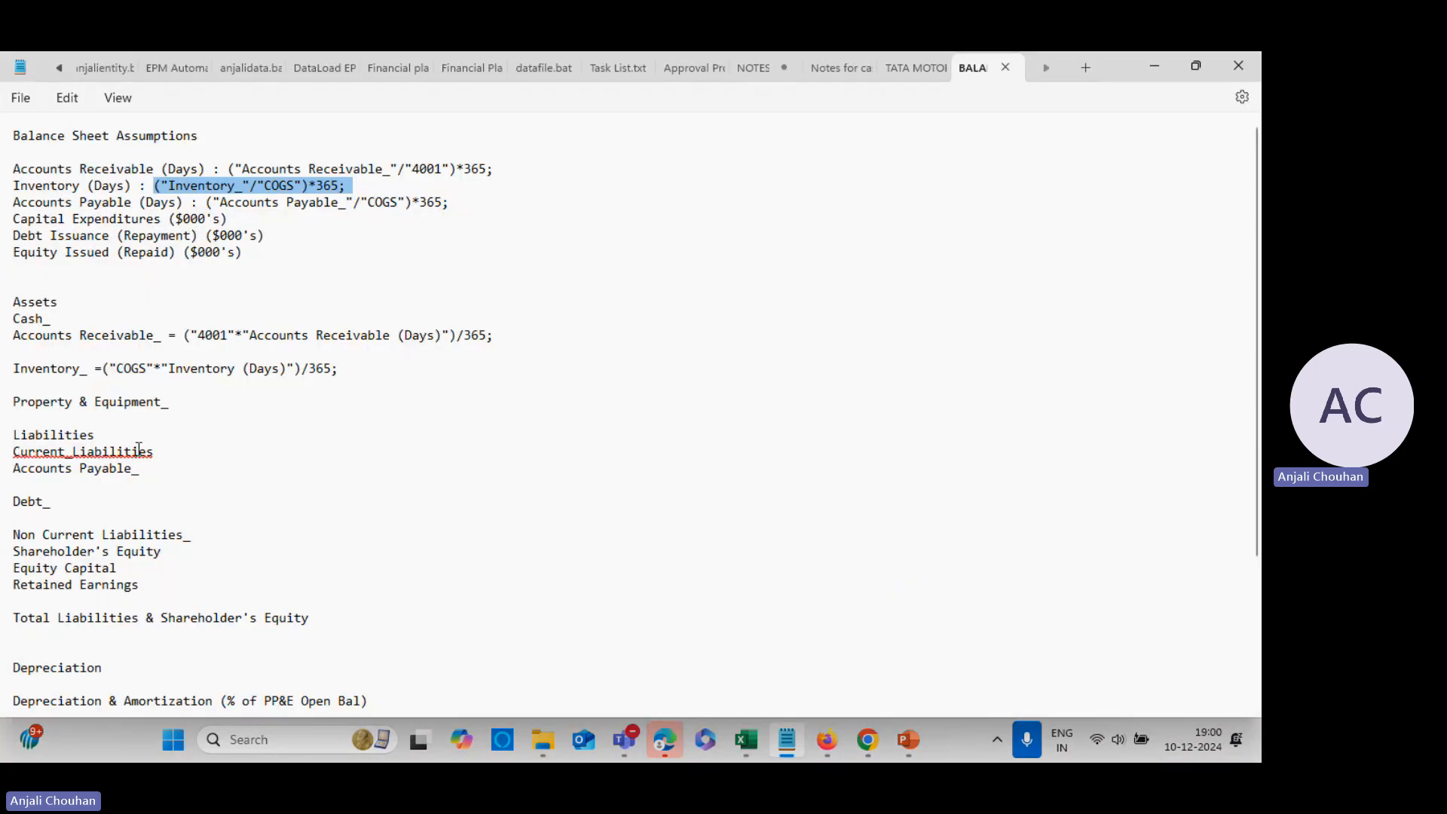
{"action": "left_click", "coordinate": [321, 301]}
{"action": "left_click_drag", "start_coordinate": [209, 203], "coordinate": [451, 205]}
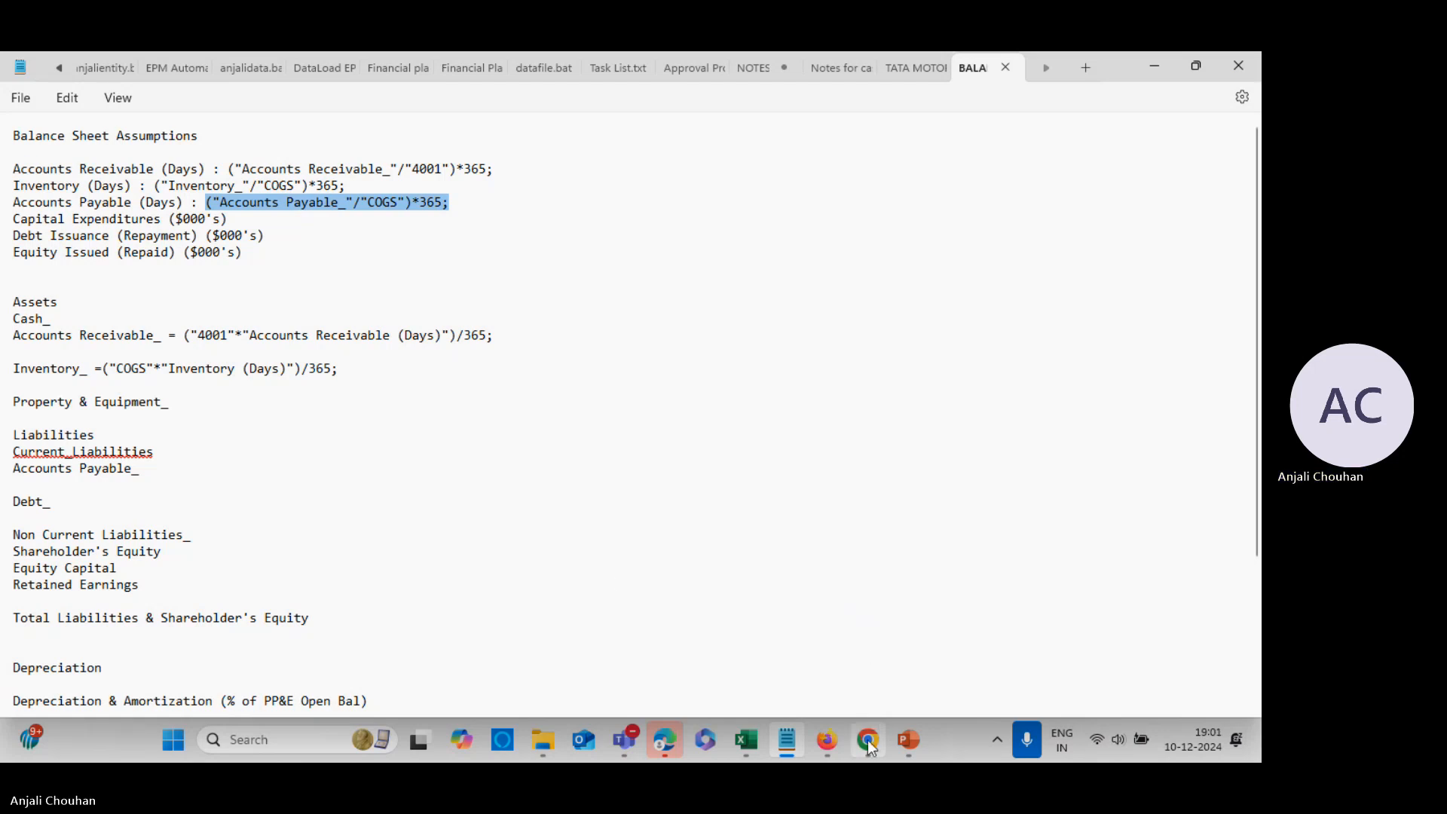
{"action": "left_click", "coordinate": [826, 739]}
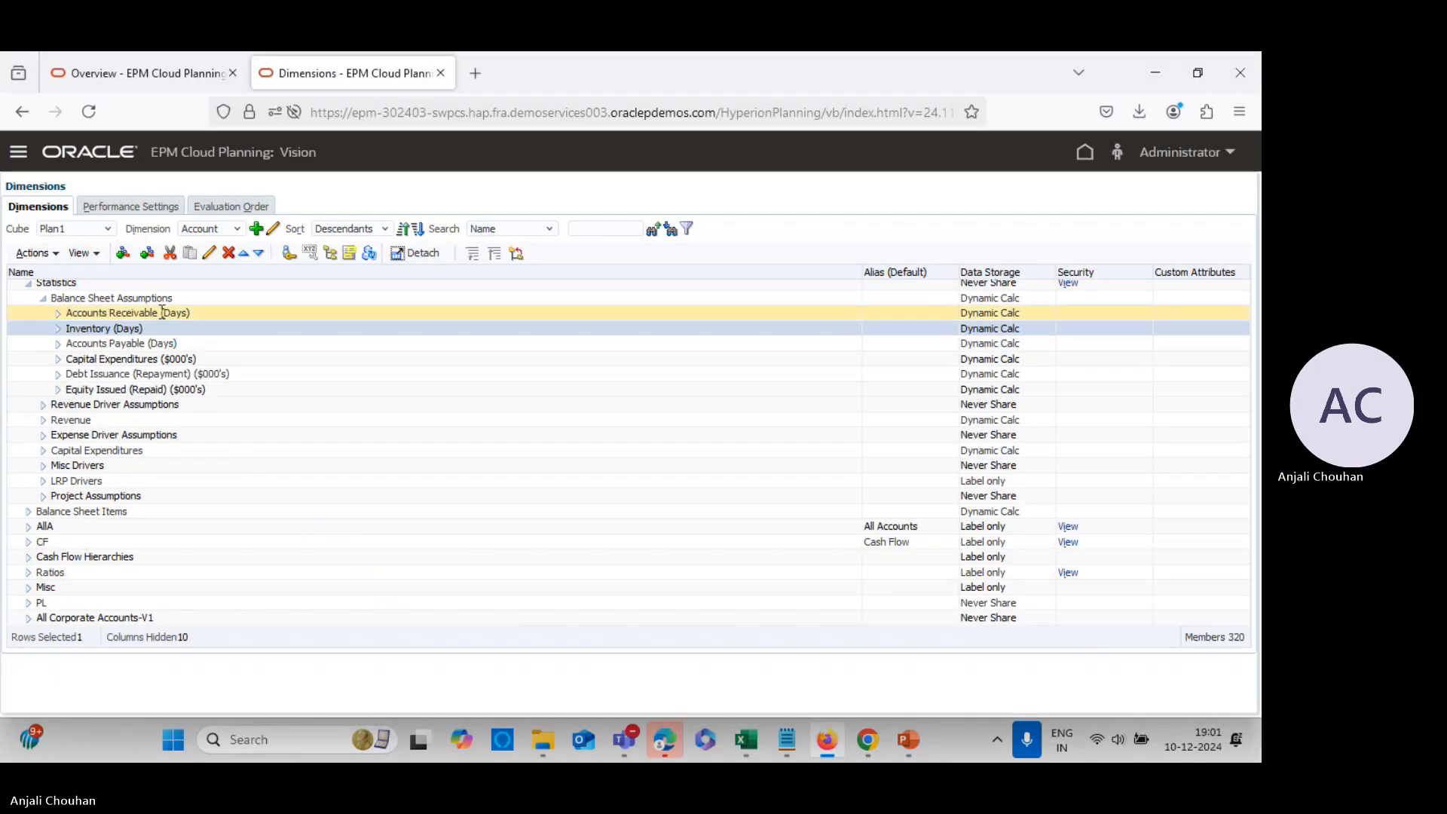
{"action": "left_click", "coordinate": [137, 344]}
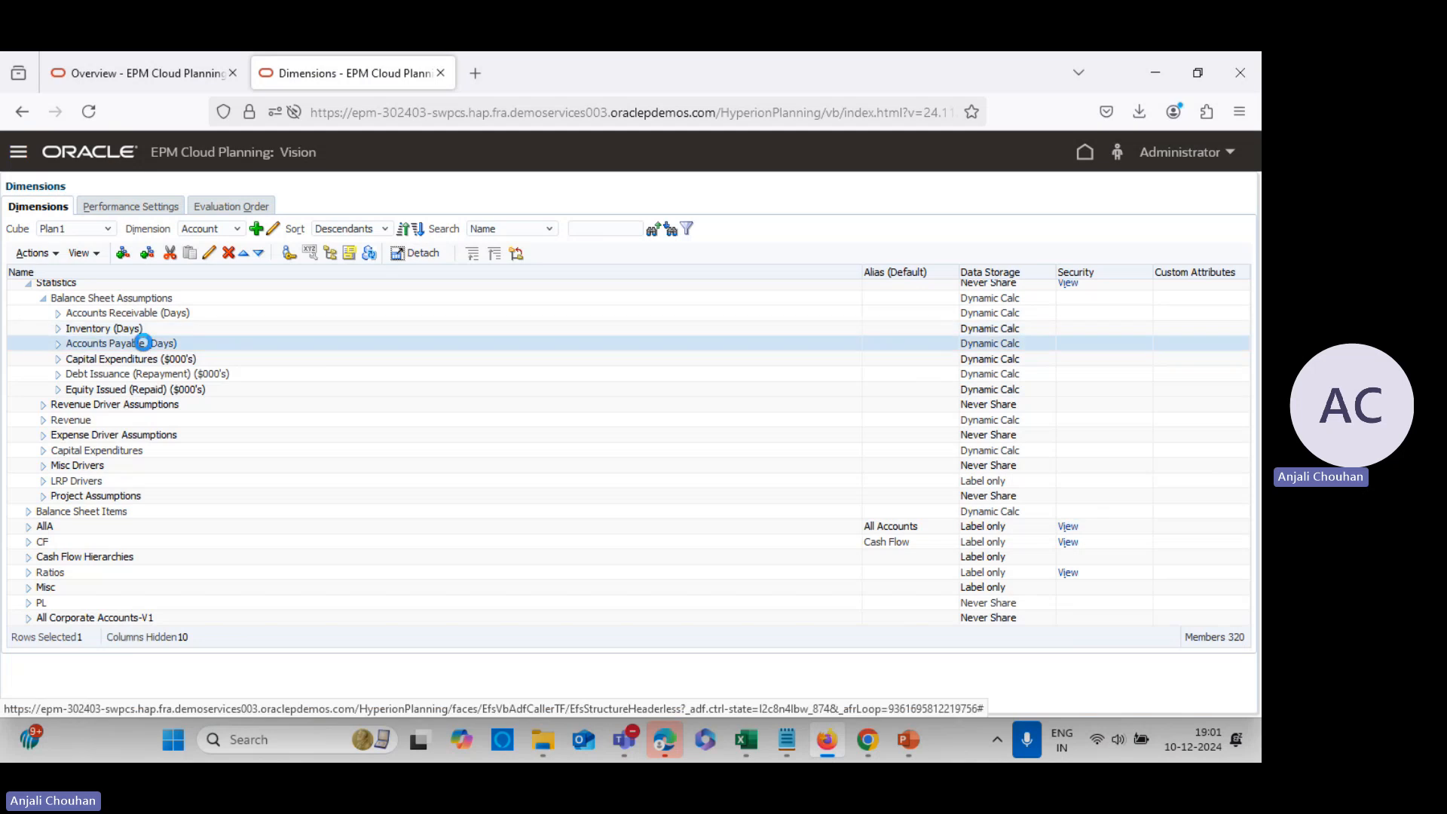
{"action": "left_click", "coordinate": [209, 253]}
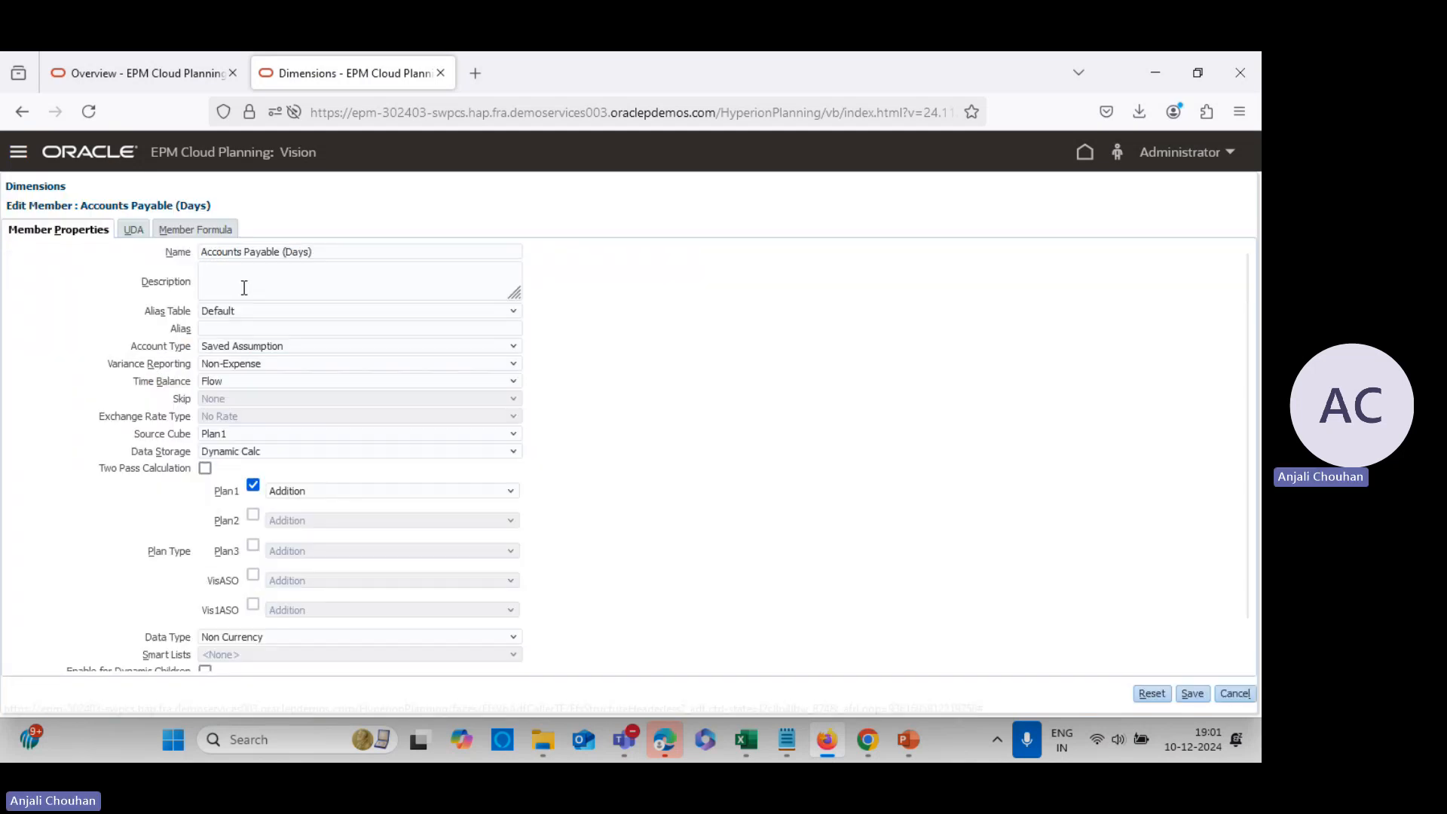
{"action": "left_click", "coordinate": [195, 229]}
{"action": "left_click", "coordinate": [211, 257]}
{"action": "left_click", "coordinate": [194, 306]}
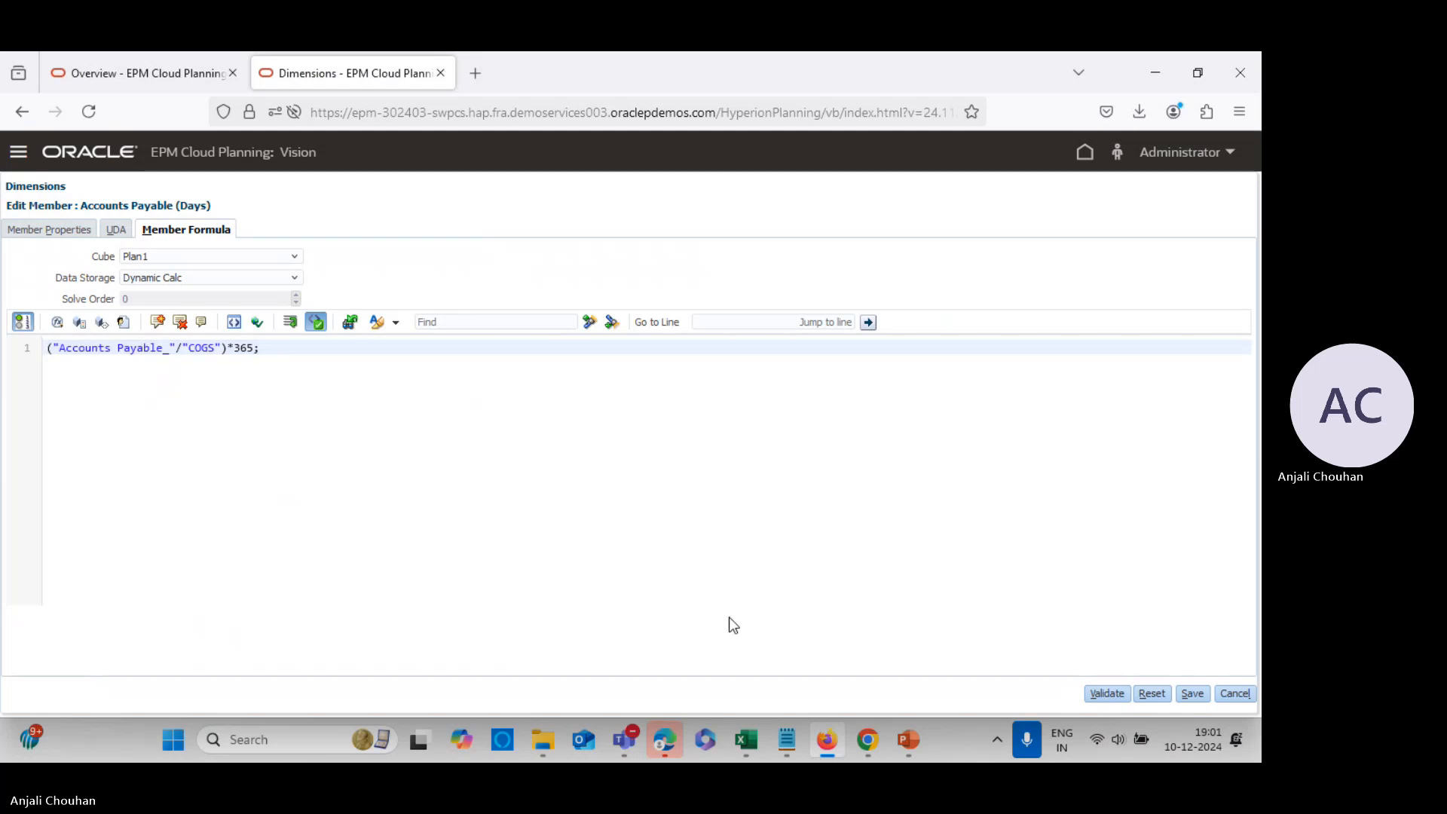
{"action": "left_click", "coordinate": [1119, 697]}
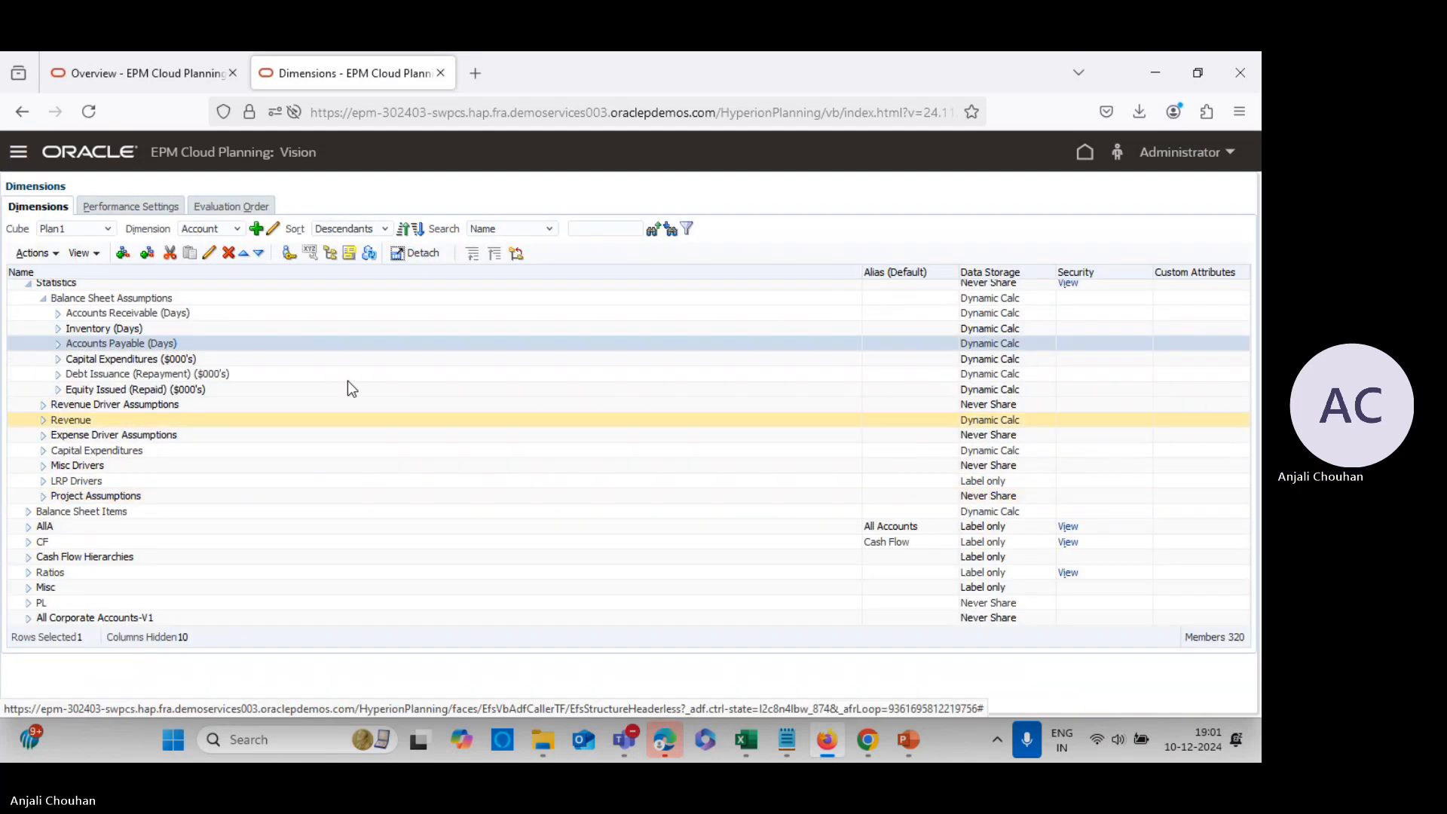
Refresh the application database from the Account dimension and close the refresh dialog once complete
{"action": "left_click", "coordinate": [368, 254]}
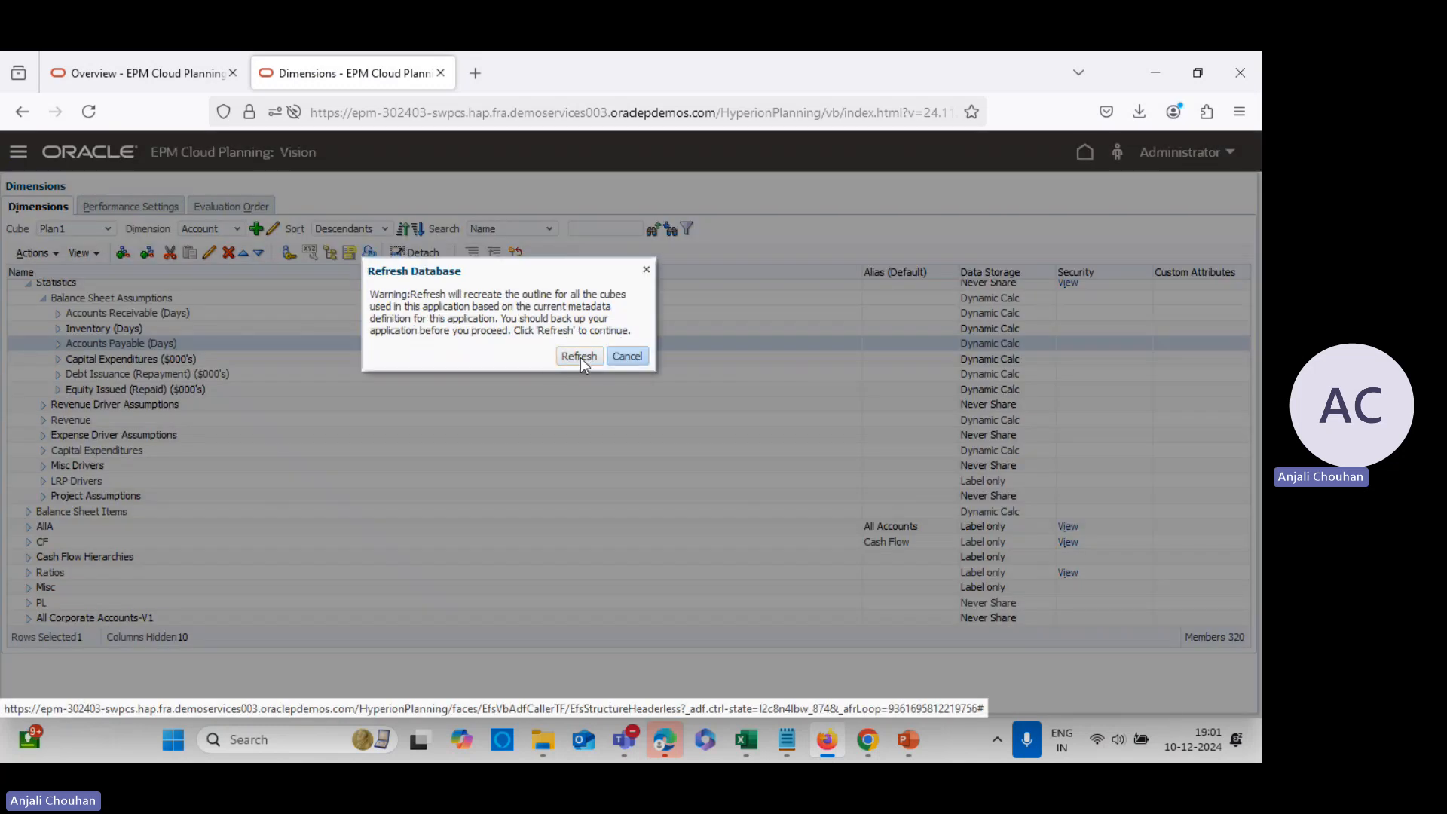
{"action": "left_click", "coordinate": [580, 357]}
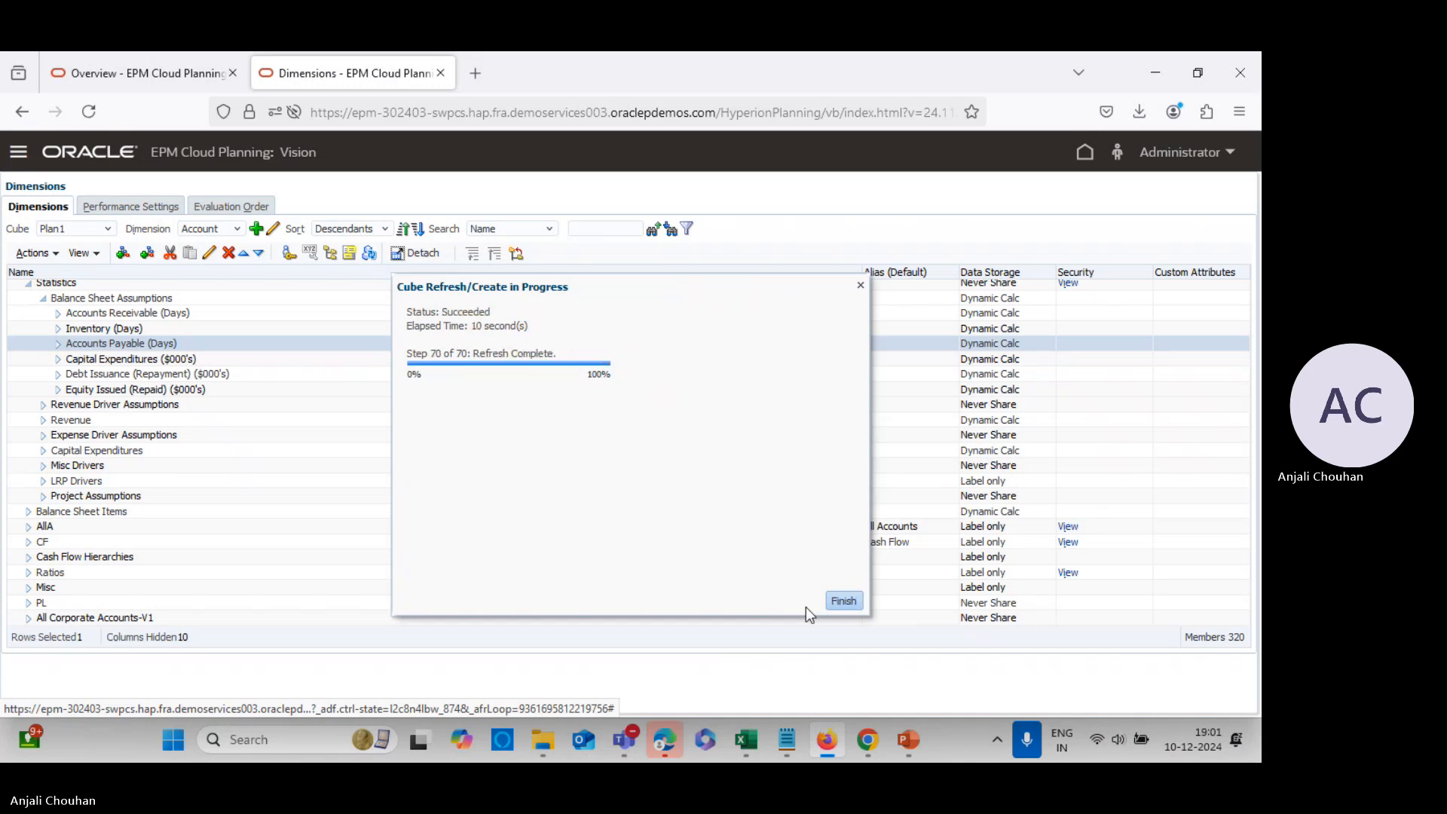
{"action": "left_click", "coordinate": [843, 600]}
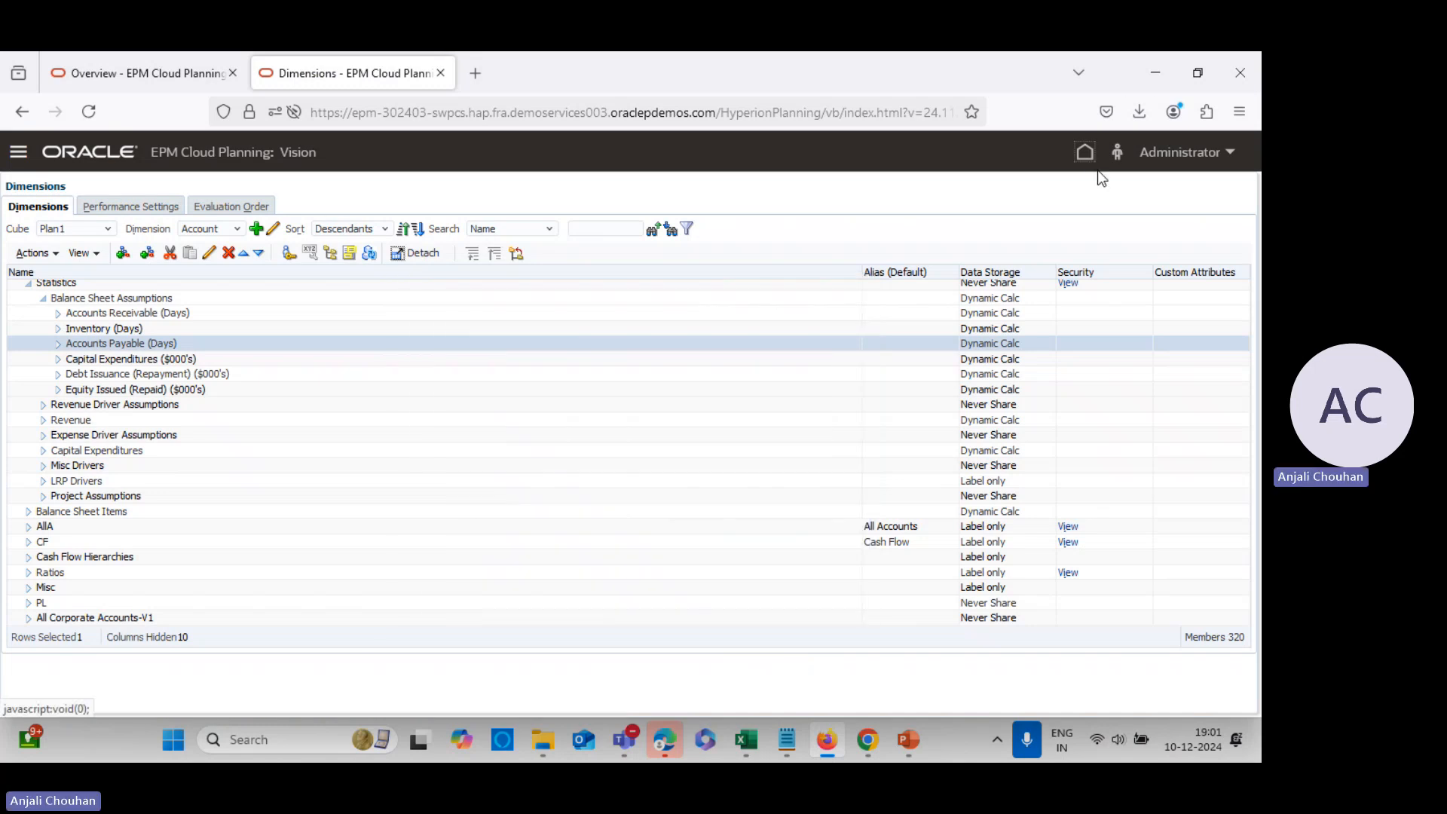
Return to the Vision home page and open the Balance Sheet1 data form
{"action": "left_click", "coordinate": [1084, 153]}
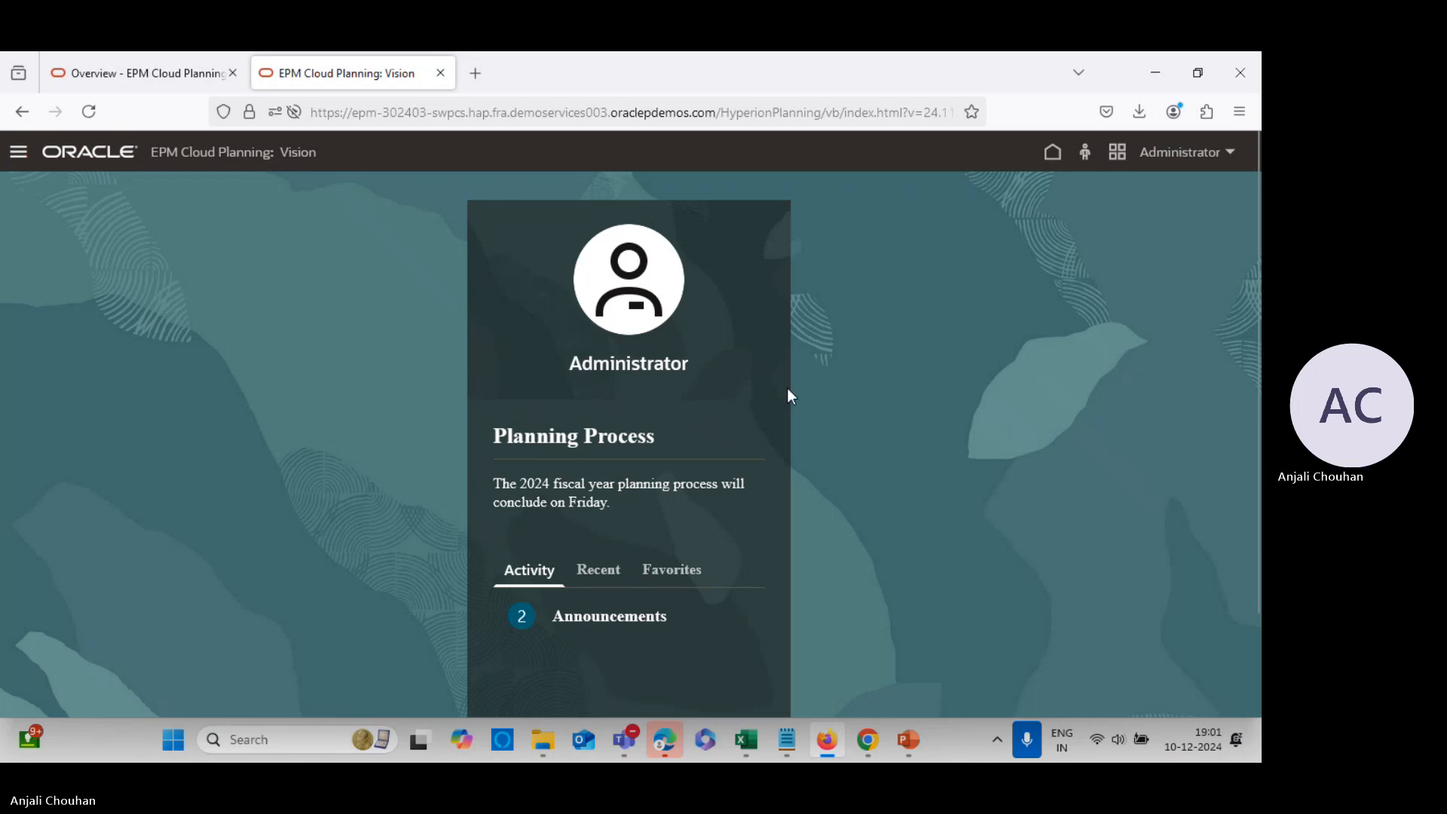
{"action": "left_click", "coordinate": [1079, 275]}
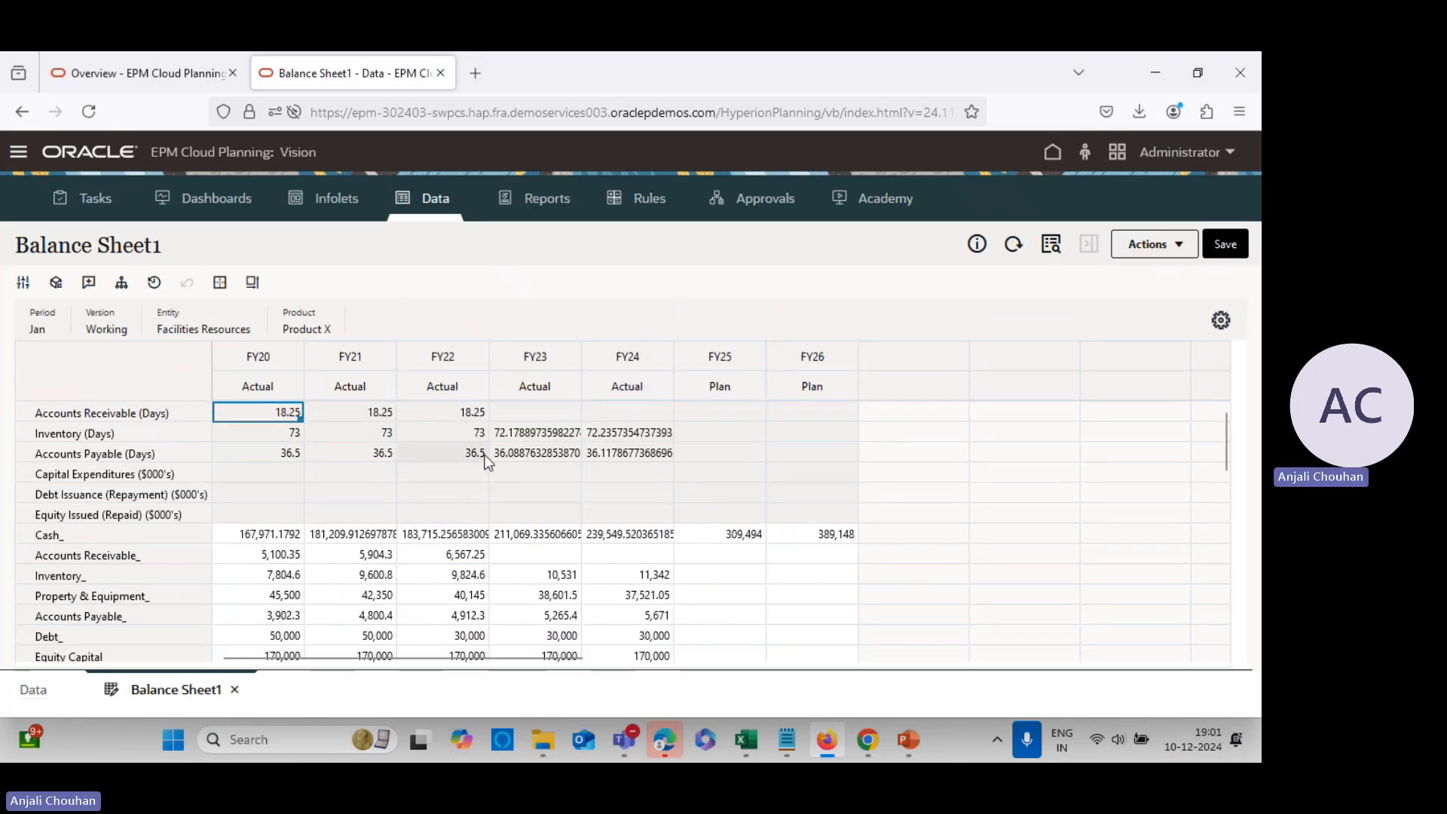
{"action": "mouse_move", "coordinate": [760, 754]}
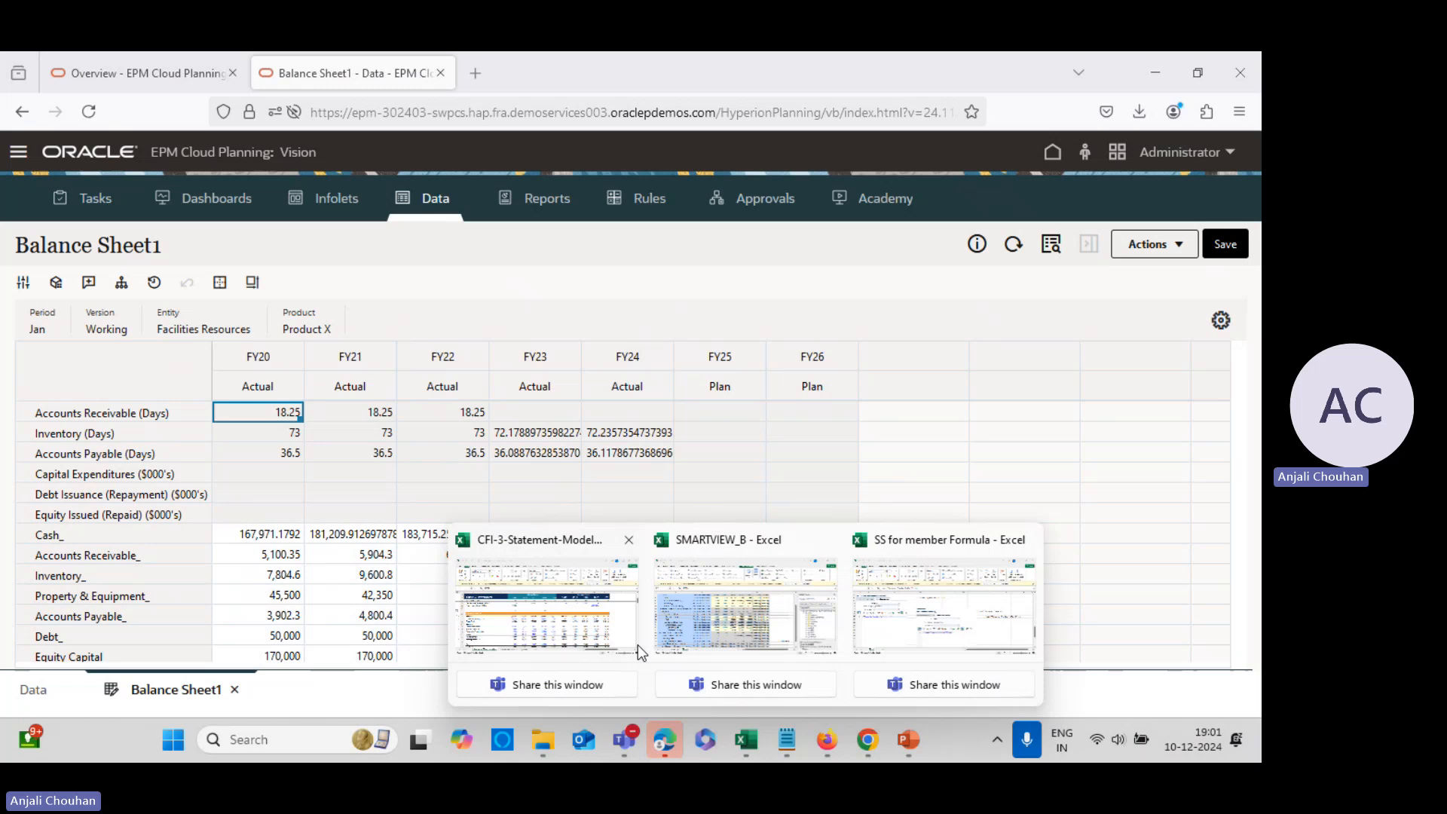
{"action": "left_click", "coordinate": [694, 638]}
{"action": "left_click", "coordinate": [740, 739]}
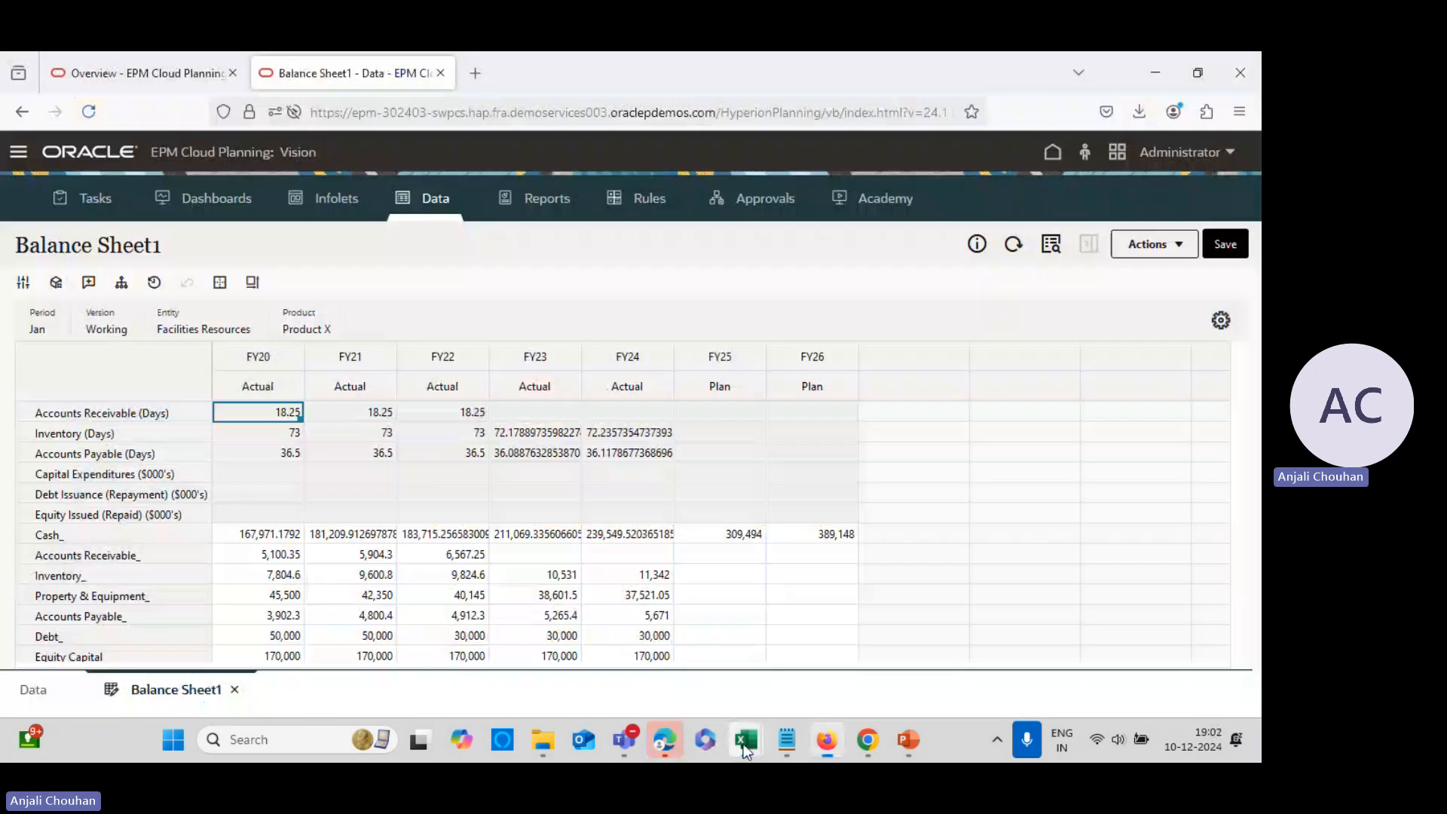
Compare the form's FY23 and FY24 Accounts Payable (Days) with the 2015 and 2016 values in the CFI model
{"action": "mouse_move", "coordinate": [738, 742]}
{"action": "left_click", "coordinate": [599, 656]}
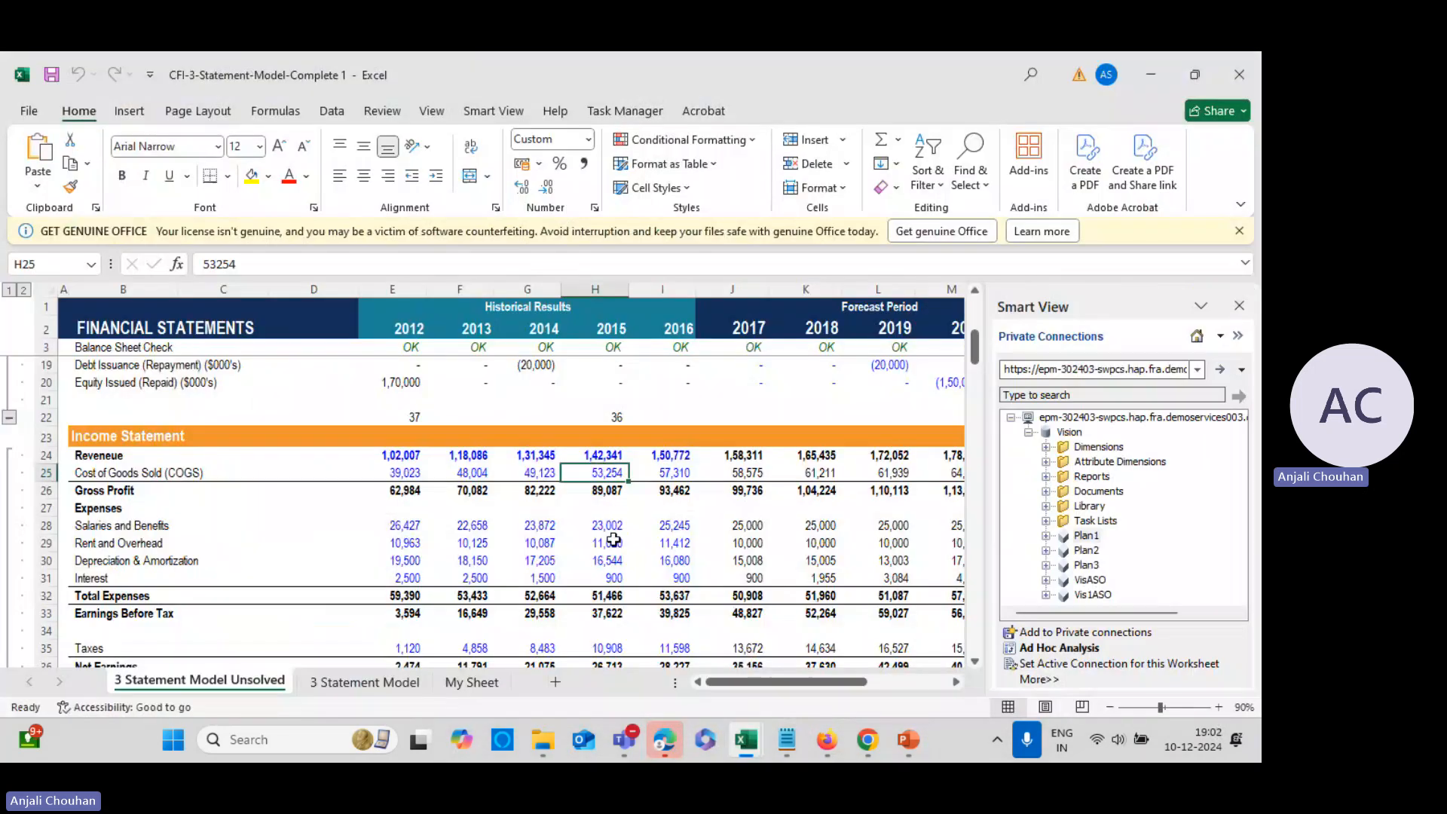
{"action": "left_click", "coordinate": [625, 416]}
{"action": "scroll", "coordinate": [621, 482], "scroll_direction": "up", "scroll_amount": 4}
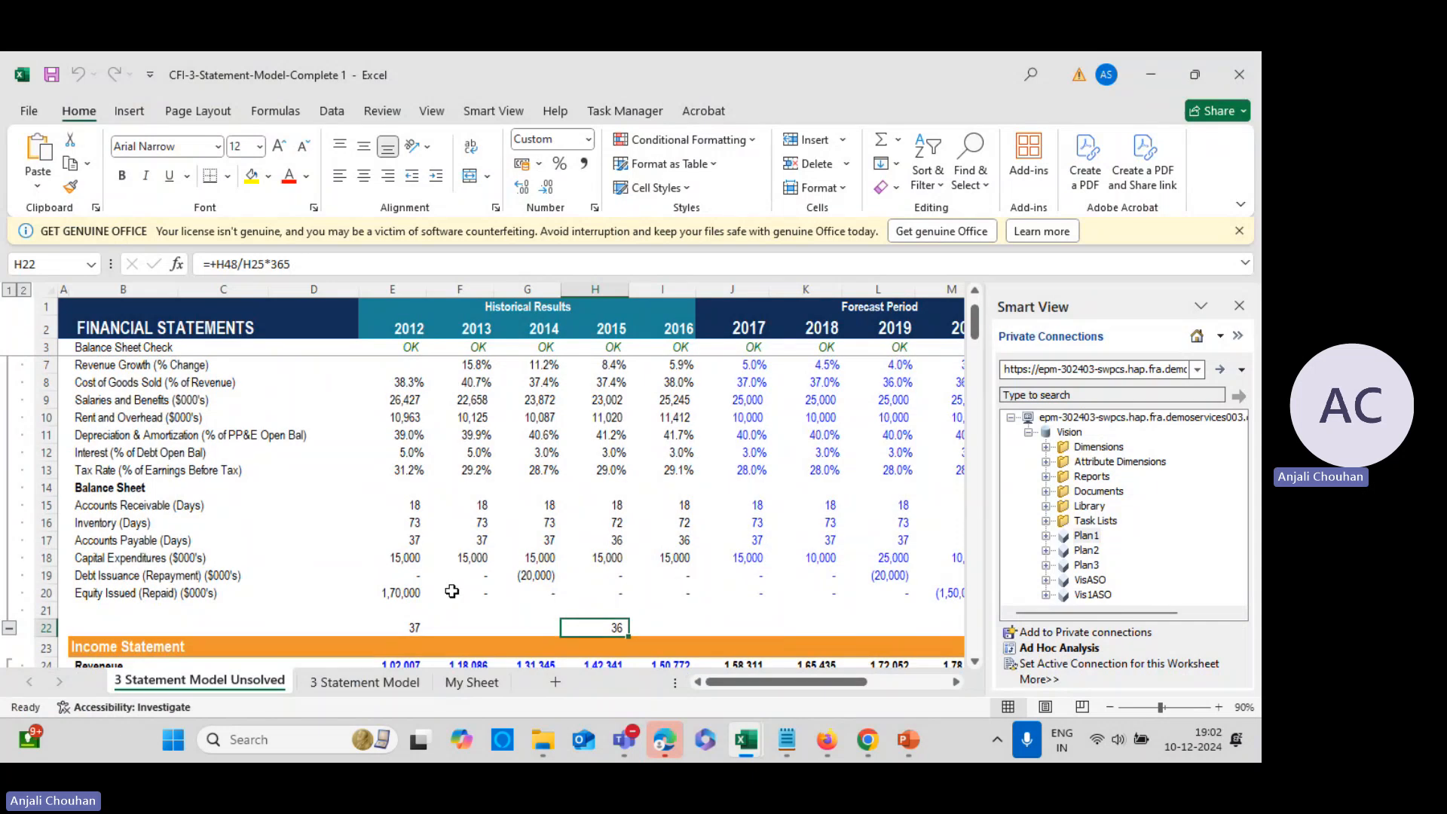
{"action": "key", "text": "alt+Tab"}
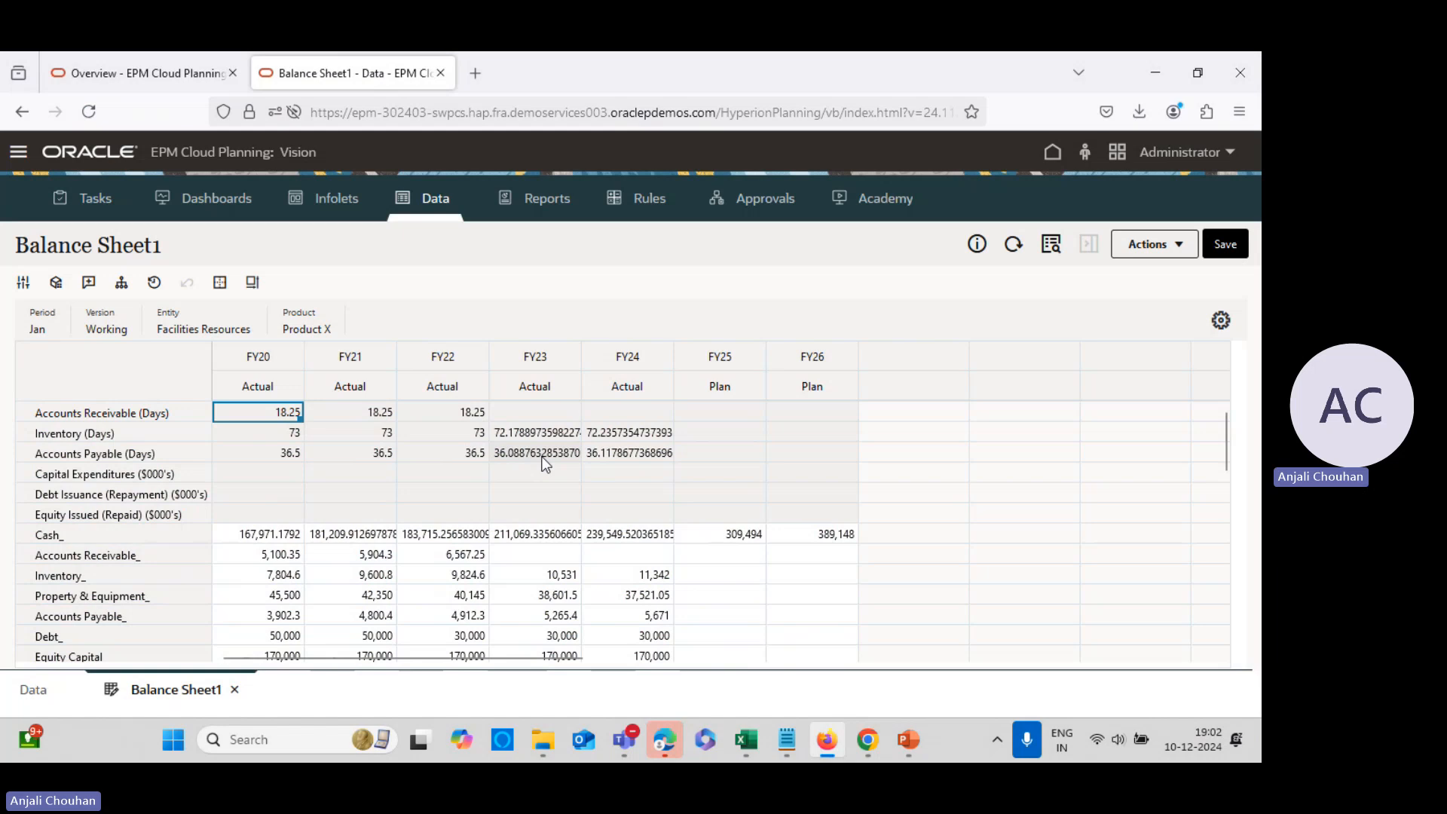
{"action": "key", "text": "alt+Tab"}
{"action": "left_click", "coordinate": [684, 537]}
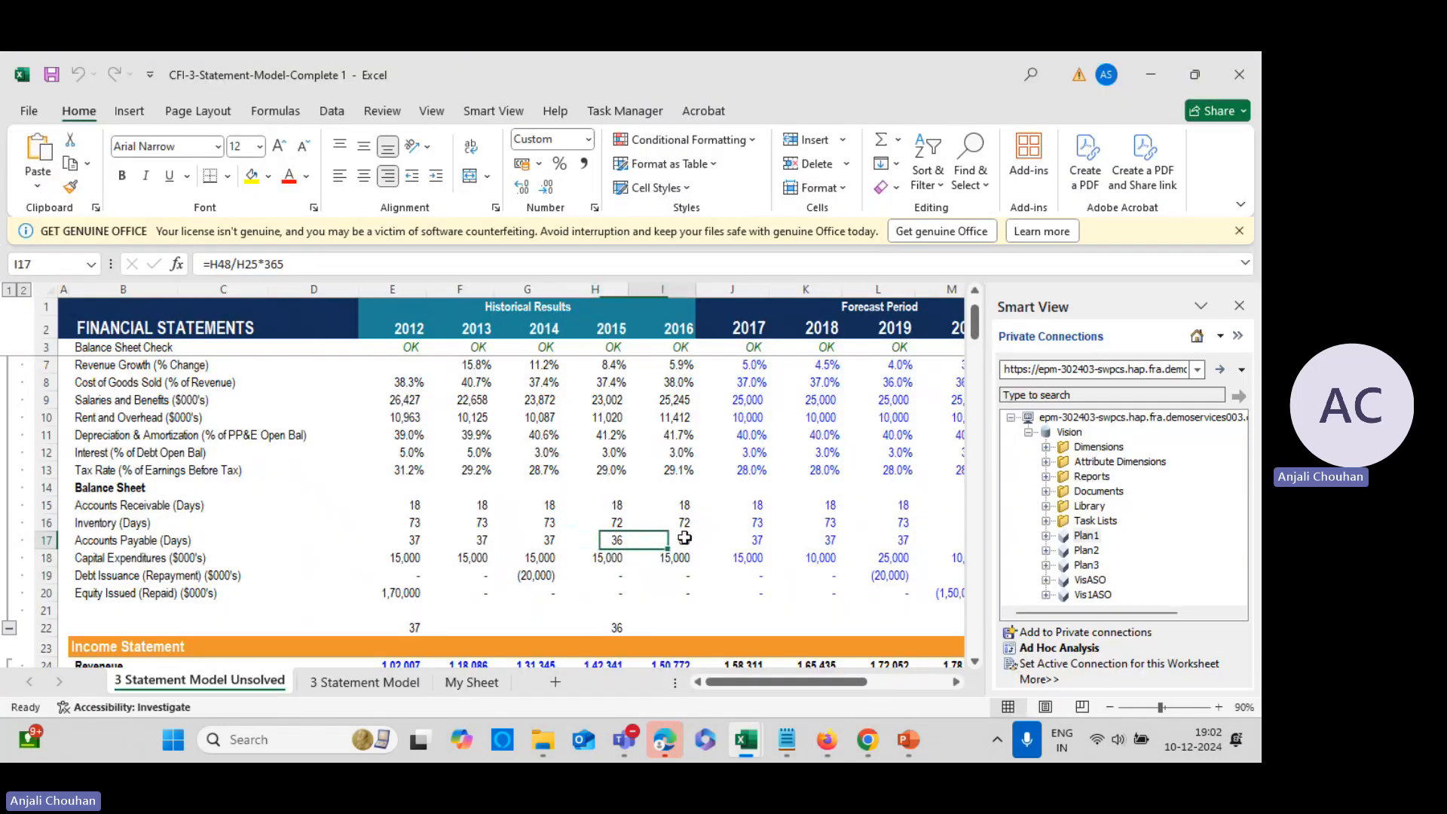
{"action": "key", "text": "alt+Tab"}
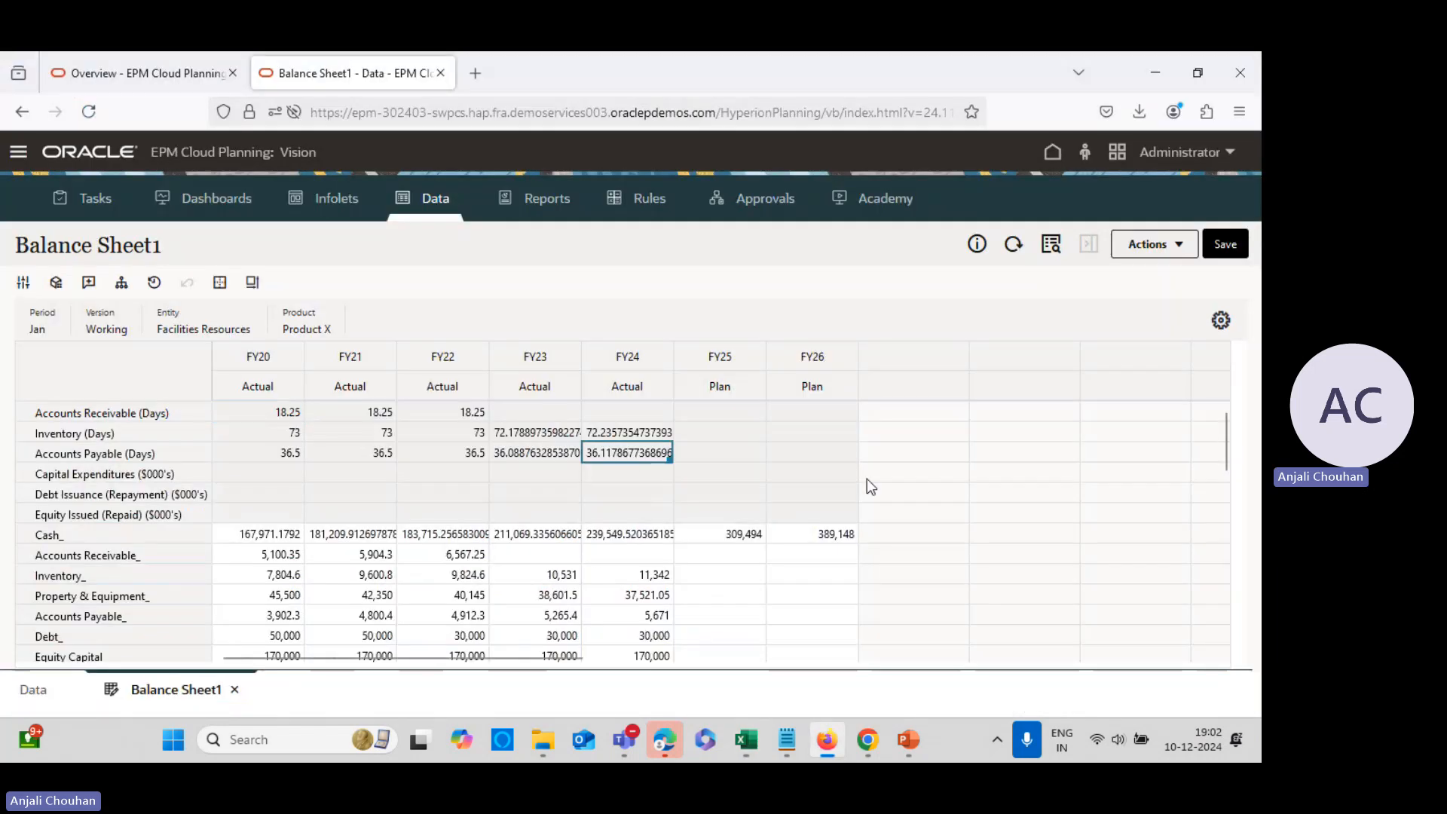
{"action": "left_click", "coordinate": [1002, 473]}
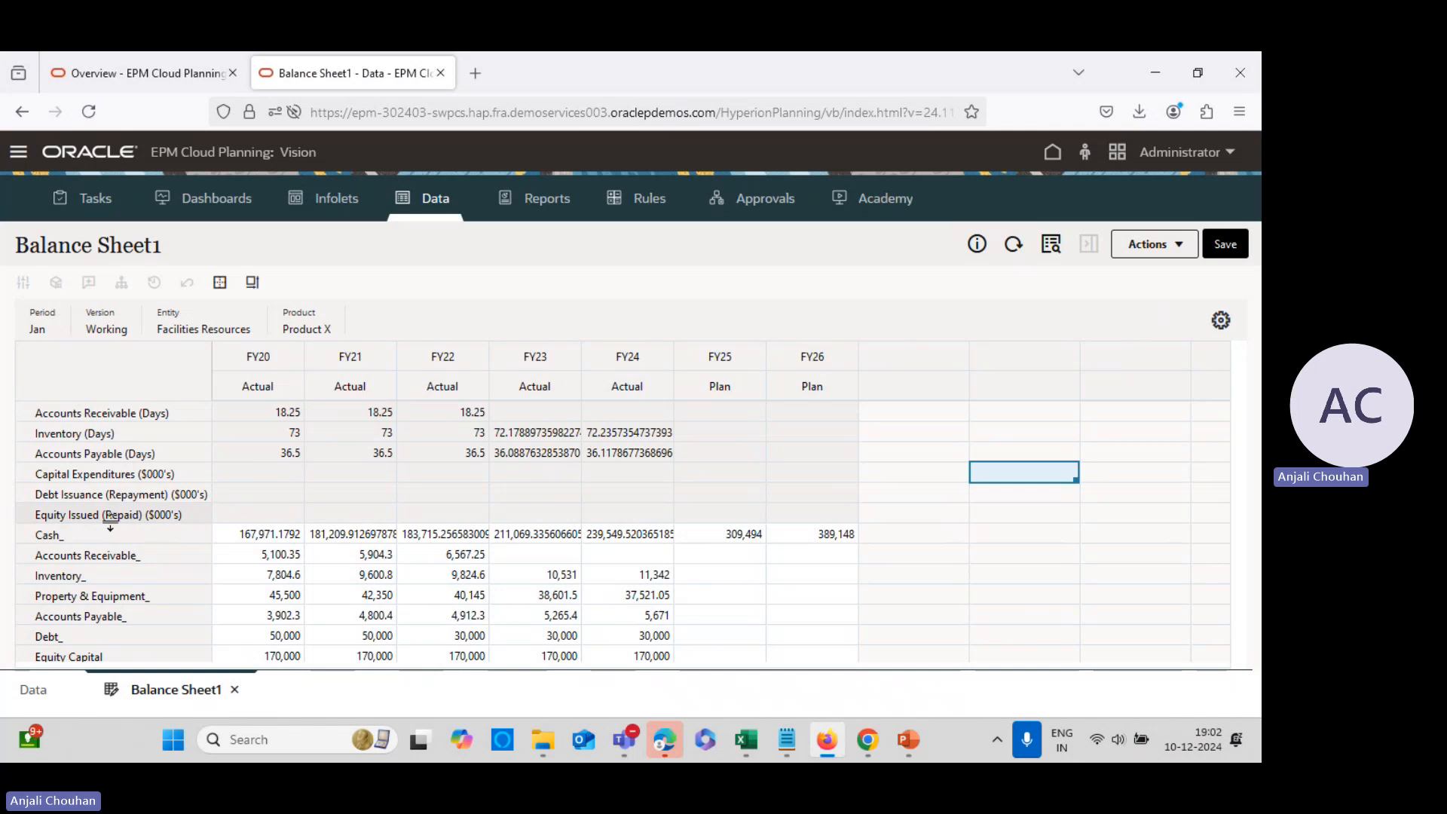
Trace the CFI model's 2012 Capital Expenditures formula (E18) to Investments in Property & Equipment (E68) in the Cash Flow Statement
{"action": "mouse_move", "coordinate": [748, 735]}
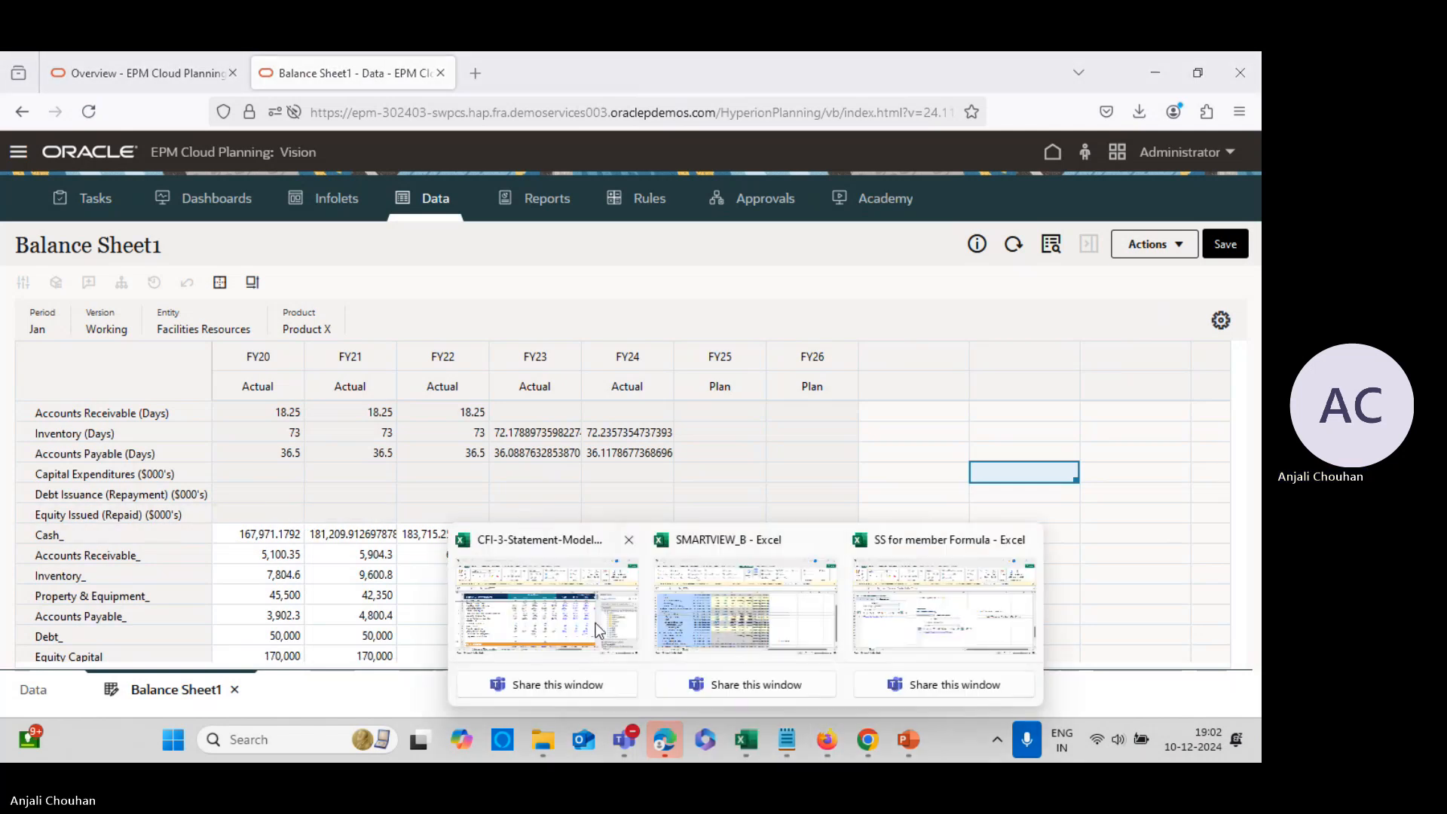
{"action": "left_click", "coordinate": [550, 602]}
{"action": "scroll", "coordinate": [351, 593], "scroll_direction": "up", "scroll_amount": 1}
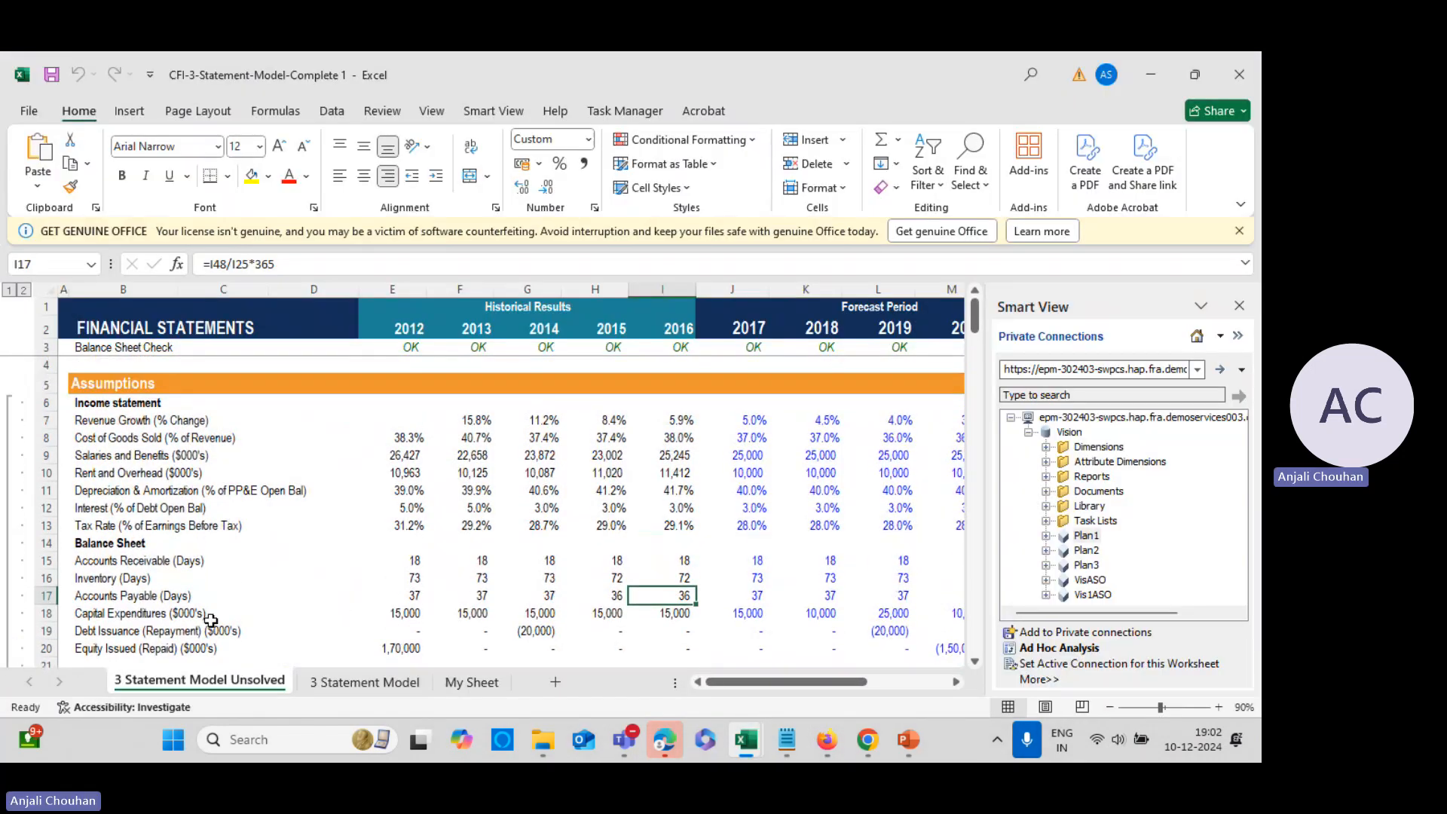
{"action": "scroll", "coordinate": [211, 620], "scroll_direction": "down", "scroll_amount": 1}
{"action": "left_click", "coordinate": [392, 558]}
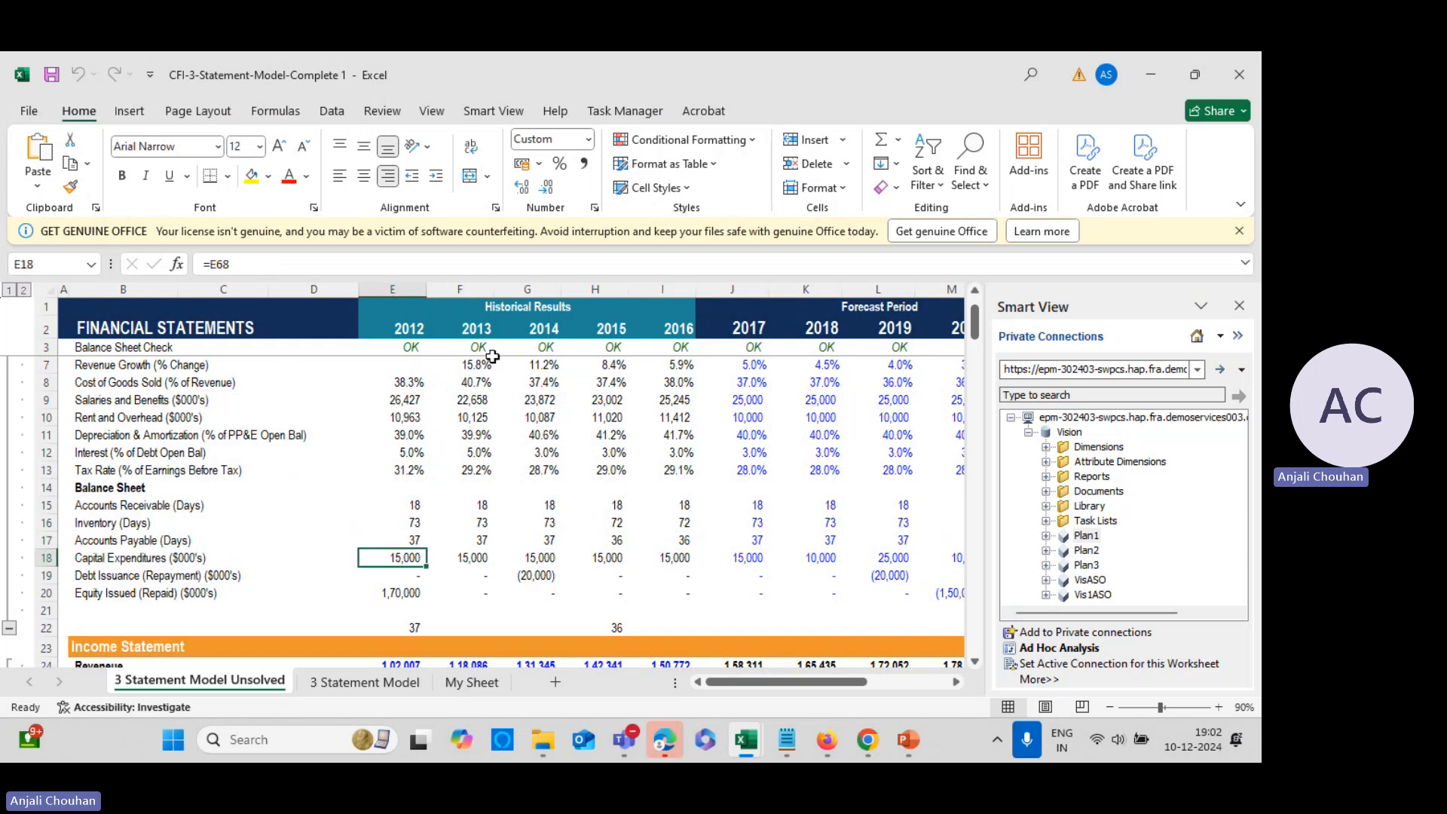
{"action": "scroll", "coordinate": [431, 564], "scroll_direction": "down", "scroll_amount": 15}
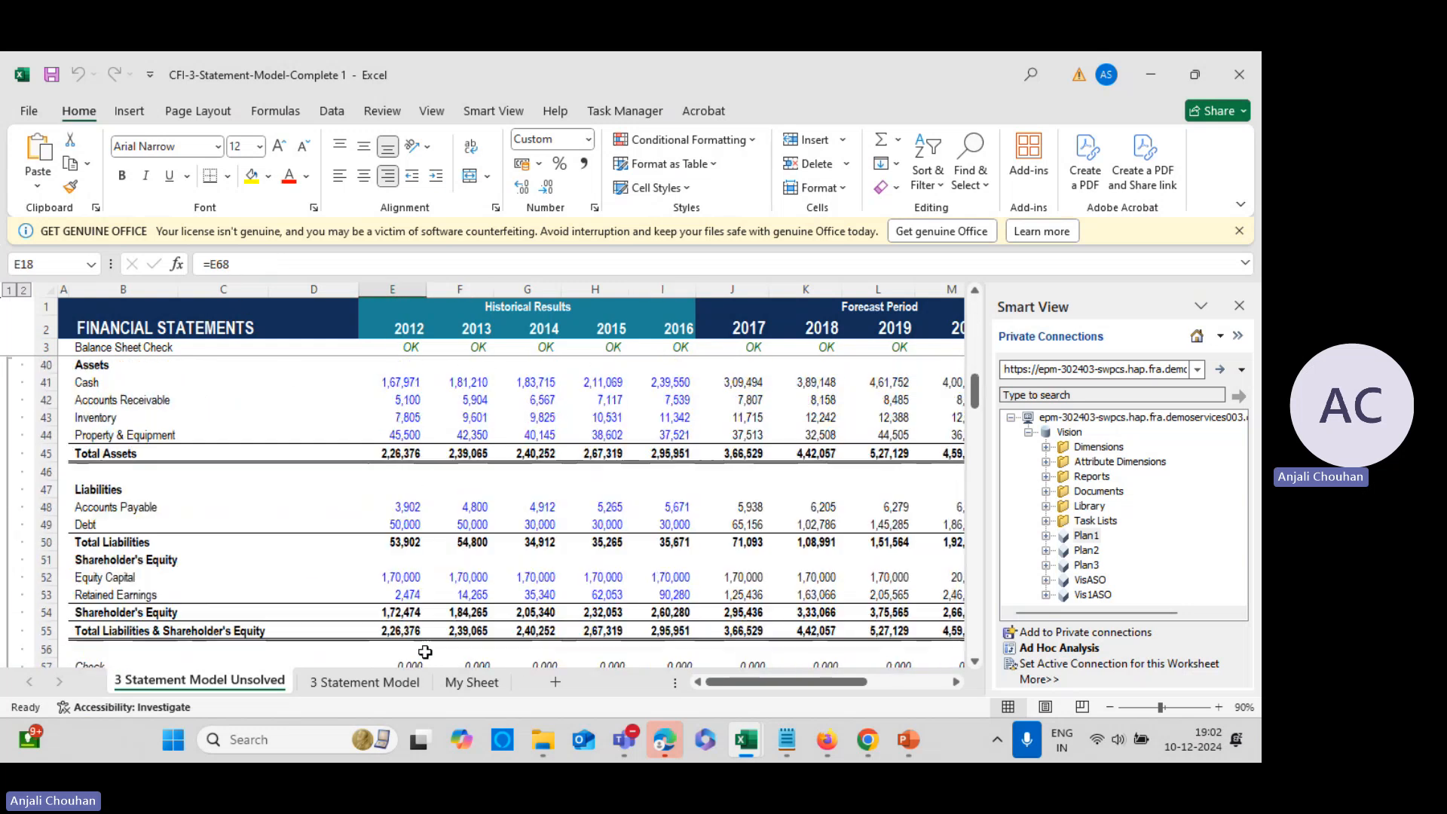
{"action": "scroll", "coordinate": [144, 603], "scroll_direction": "down", "scroll_amount": 1}
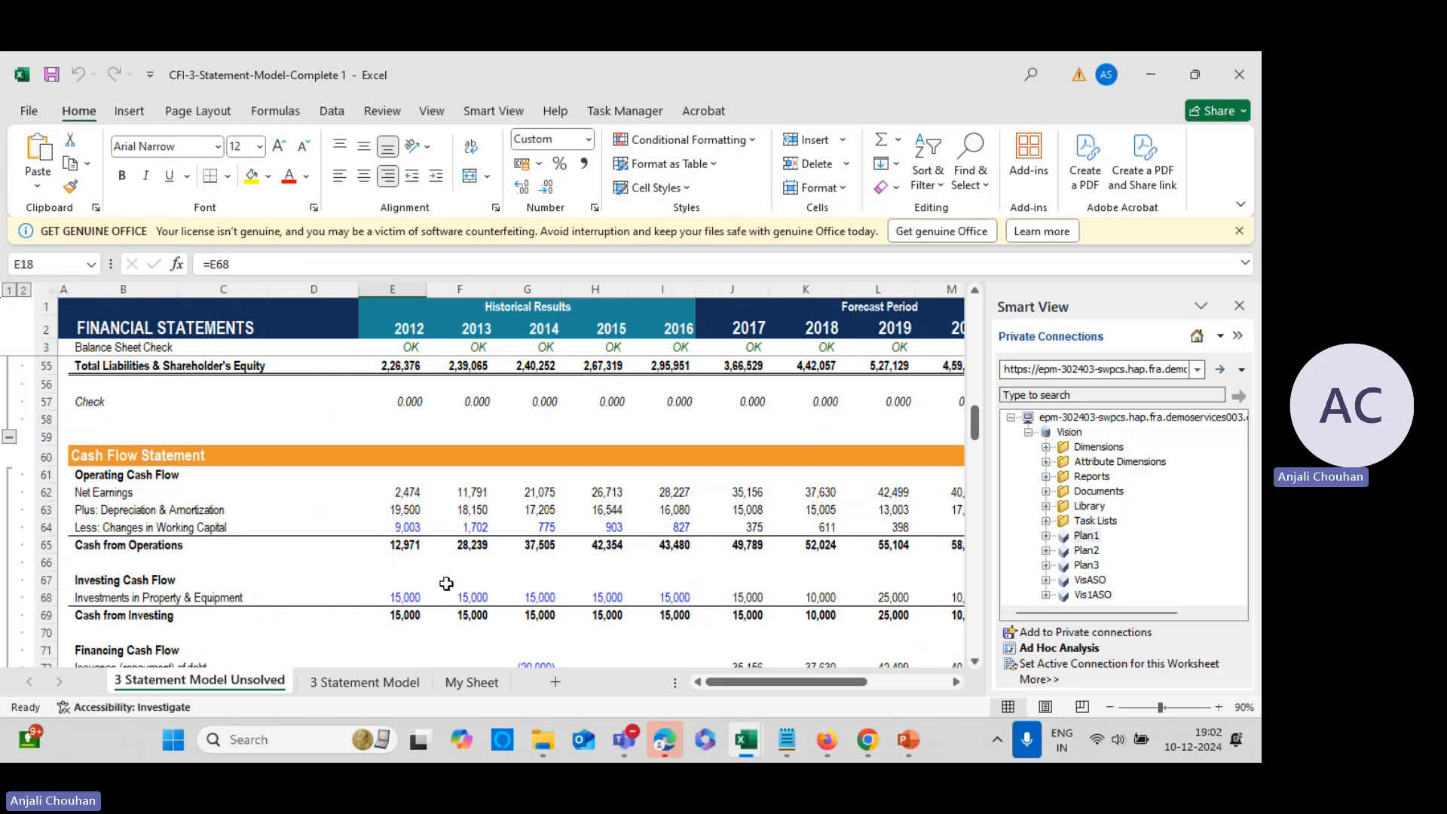
{"action": "left_click", "coordinate": [406, 546]}
{"action": "left_click", "coordinate": [419, 598]}
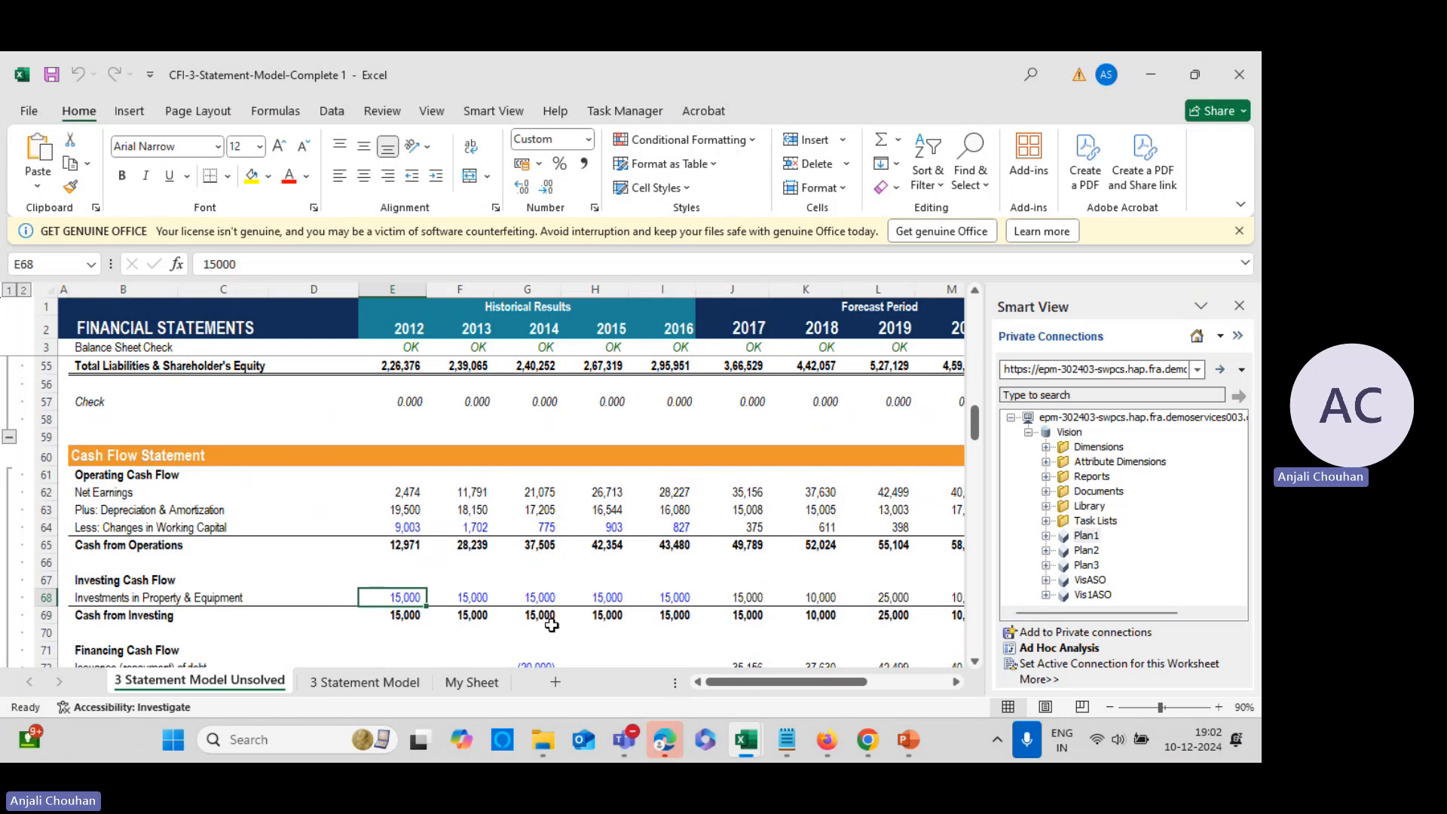
Switch back to the Balance Sheet1 form and check the Capital Expenditures ($000's) row and the balance sheet accounts below it
{"action": "scroll", "coordinate": [533, 630], "scroll_direction": "up", "scroll_amount": 2}
{"action": "key", "text": "alt+Tab"}
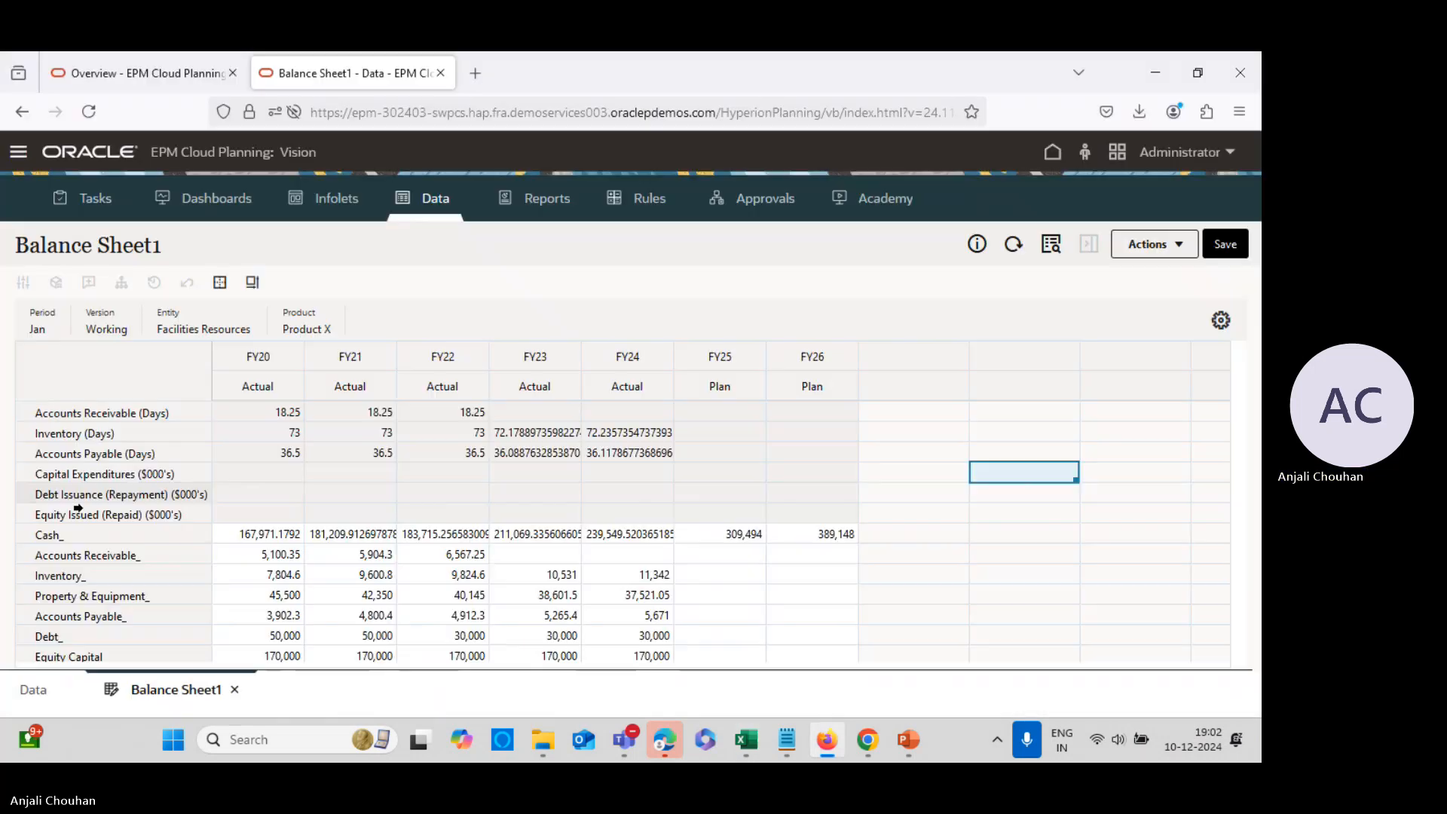
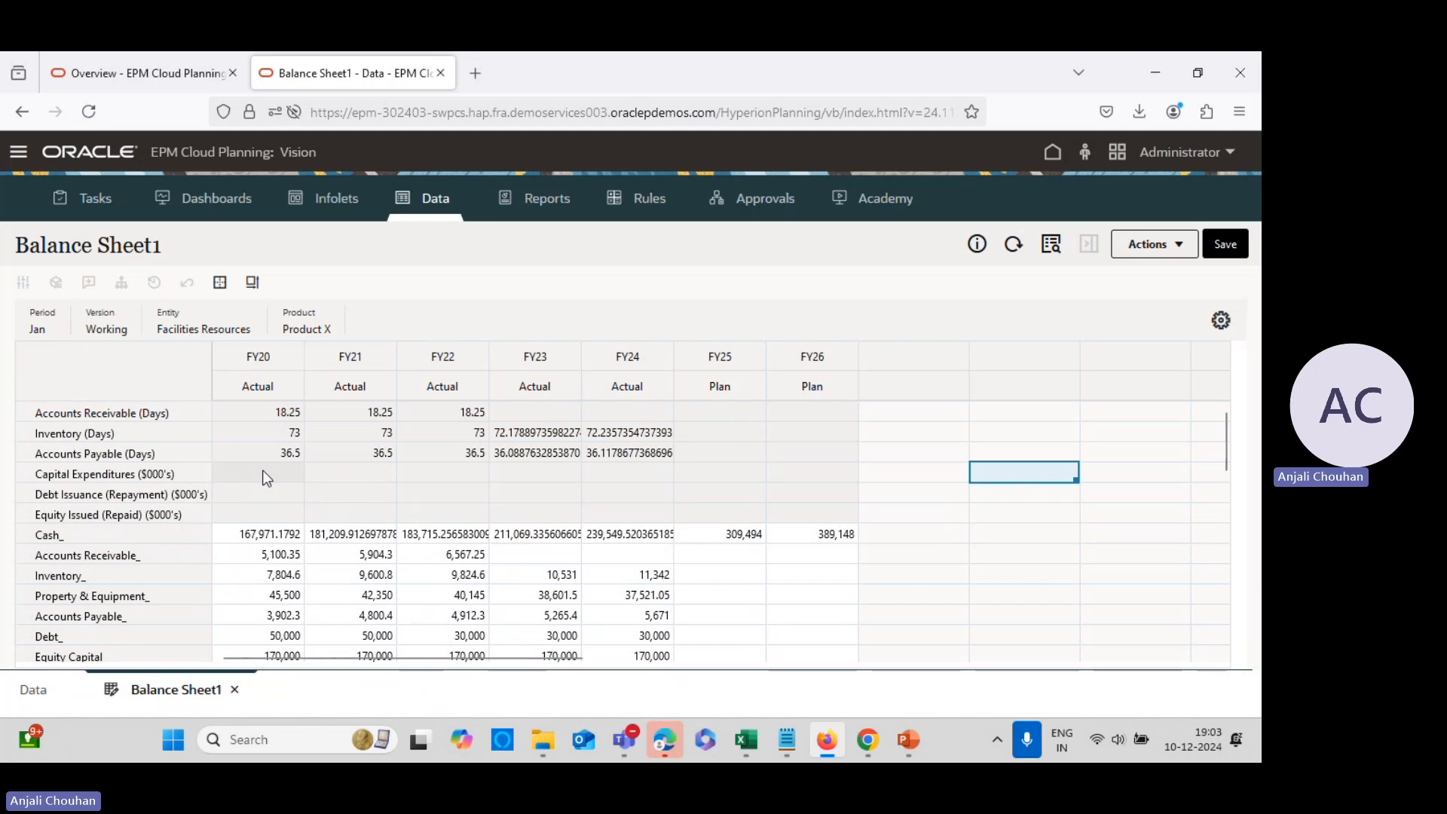
{"action": "left_click", "coordinate": [156, 473]}
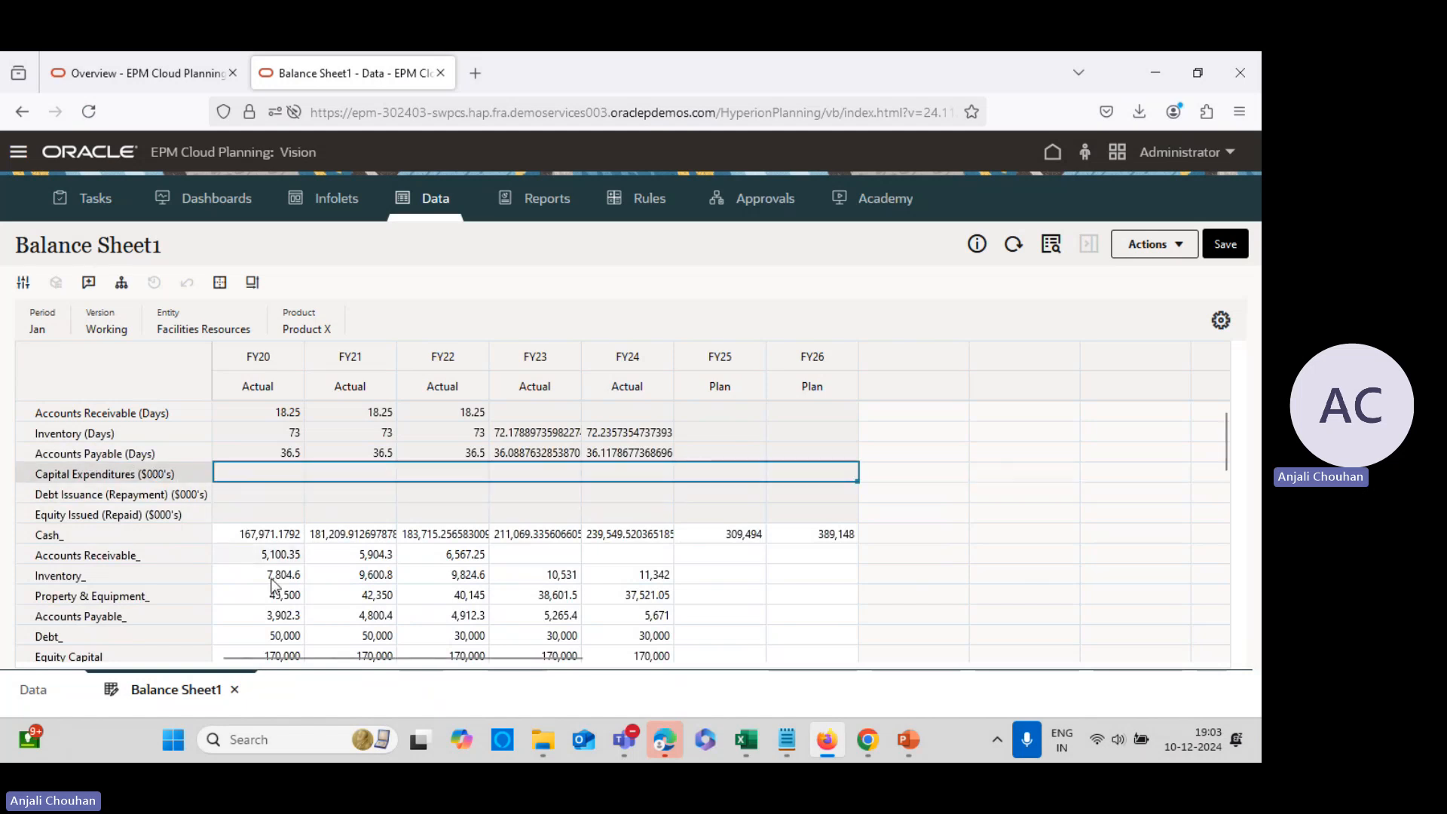
{"action": "scroll", "coordinate": [327, 582], "scroll_direction": "down", "scroll_amount": 2}
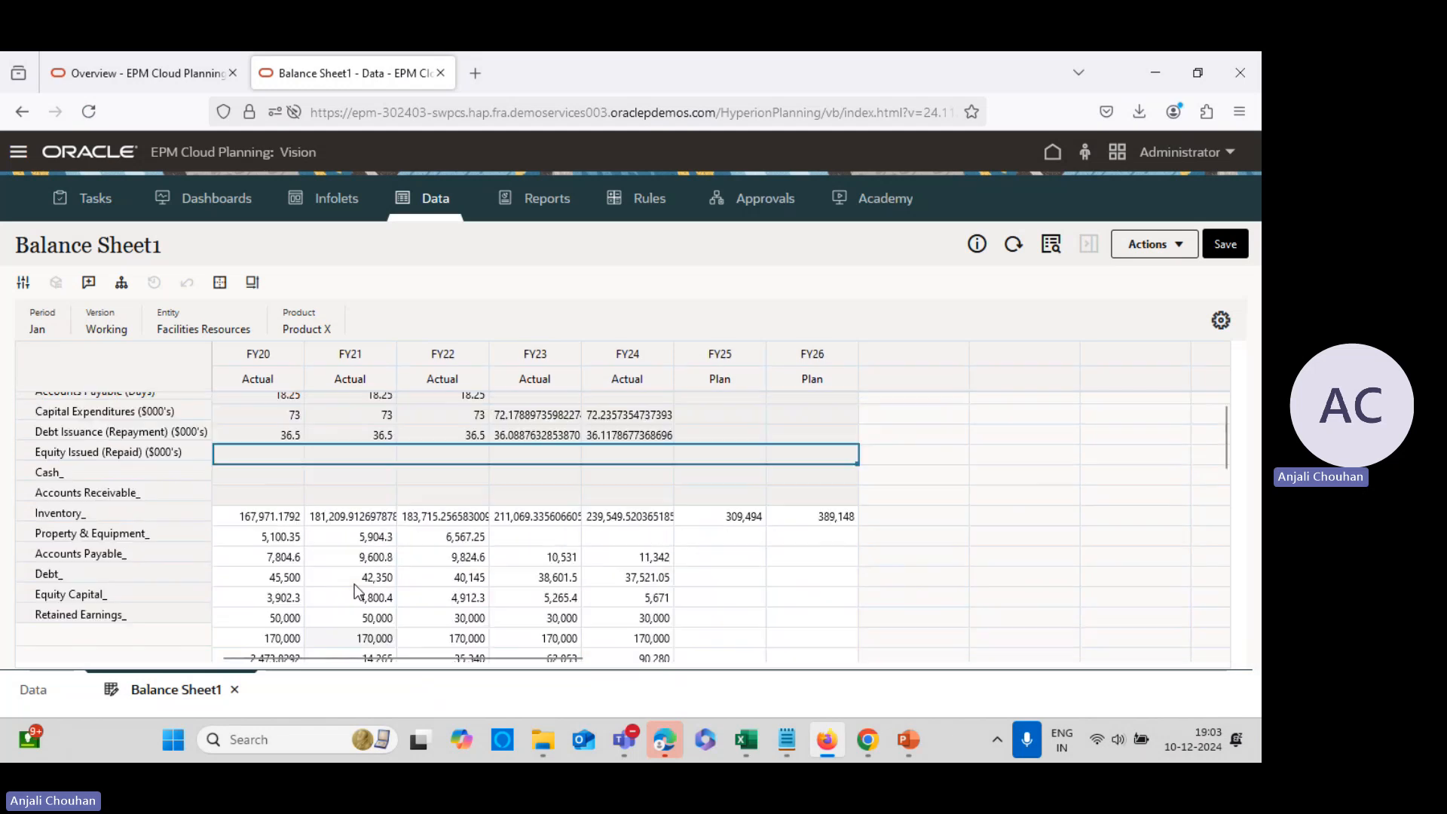
{"action": "scroll", "coordinate": [249, 595], "scroll_direction": "down", "scroll_amount": 3}
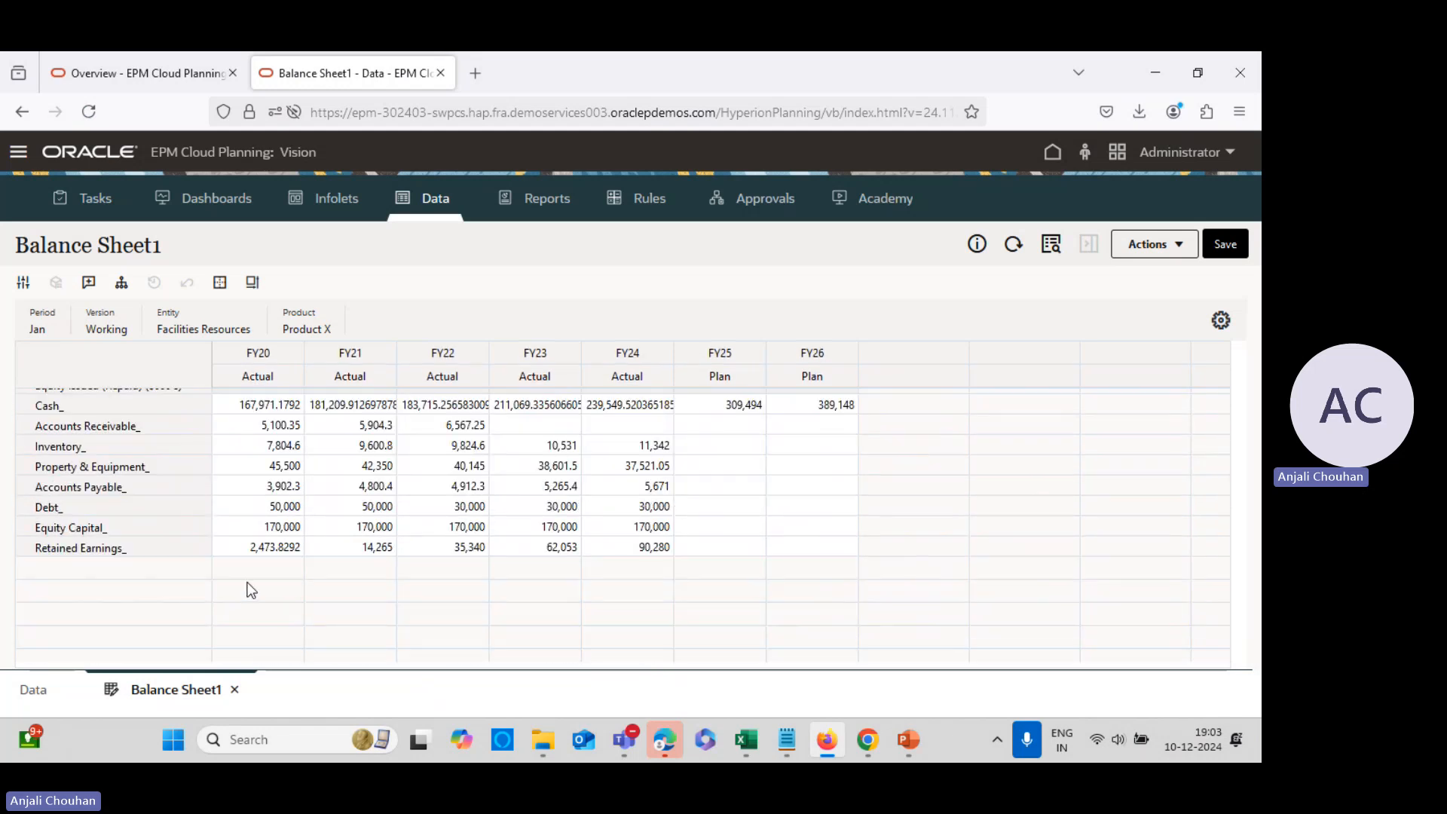
{"action": "scroll", "coordinate": [248, 584], "scroll_direction": "up", "scroll_amount": 4}
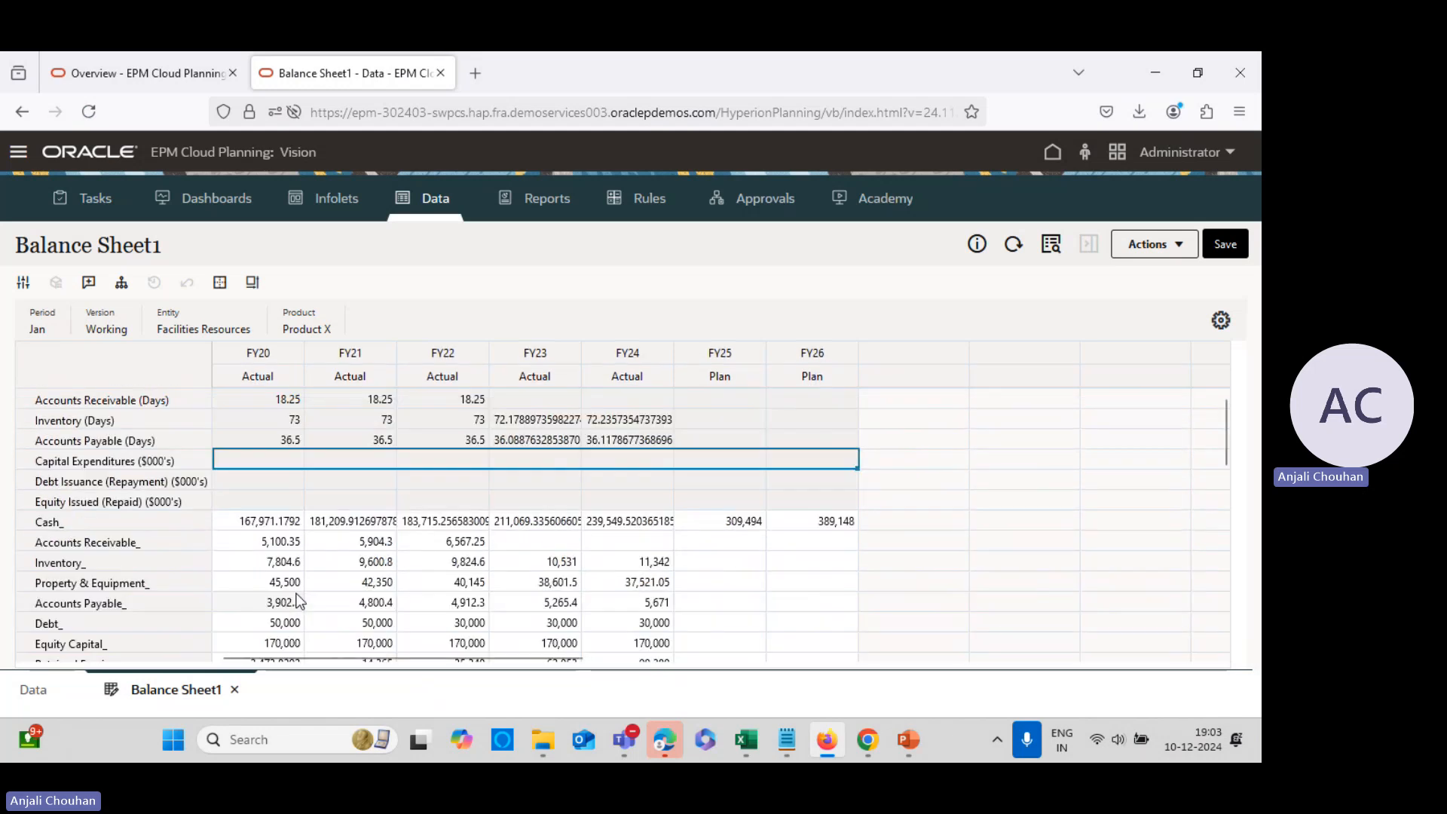
Copy the label text "Investments in Property & Equipment" from B68 of the CFI model's Cash Flow Statement
{"action": "left_click", "coordinate": [829, 743]}
{"action": "scroll", "coordinate": [125, 534], "scroll_direction": "down", "scroll_amount": 5}
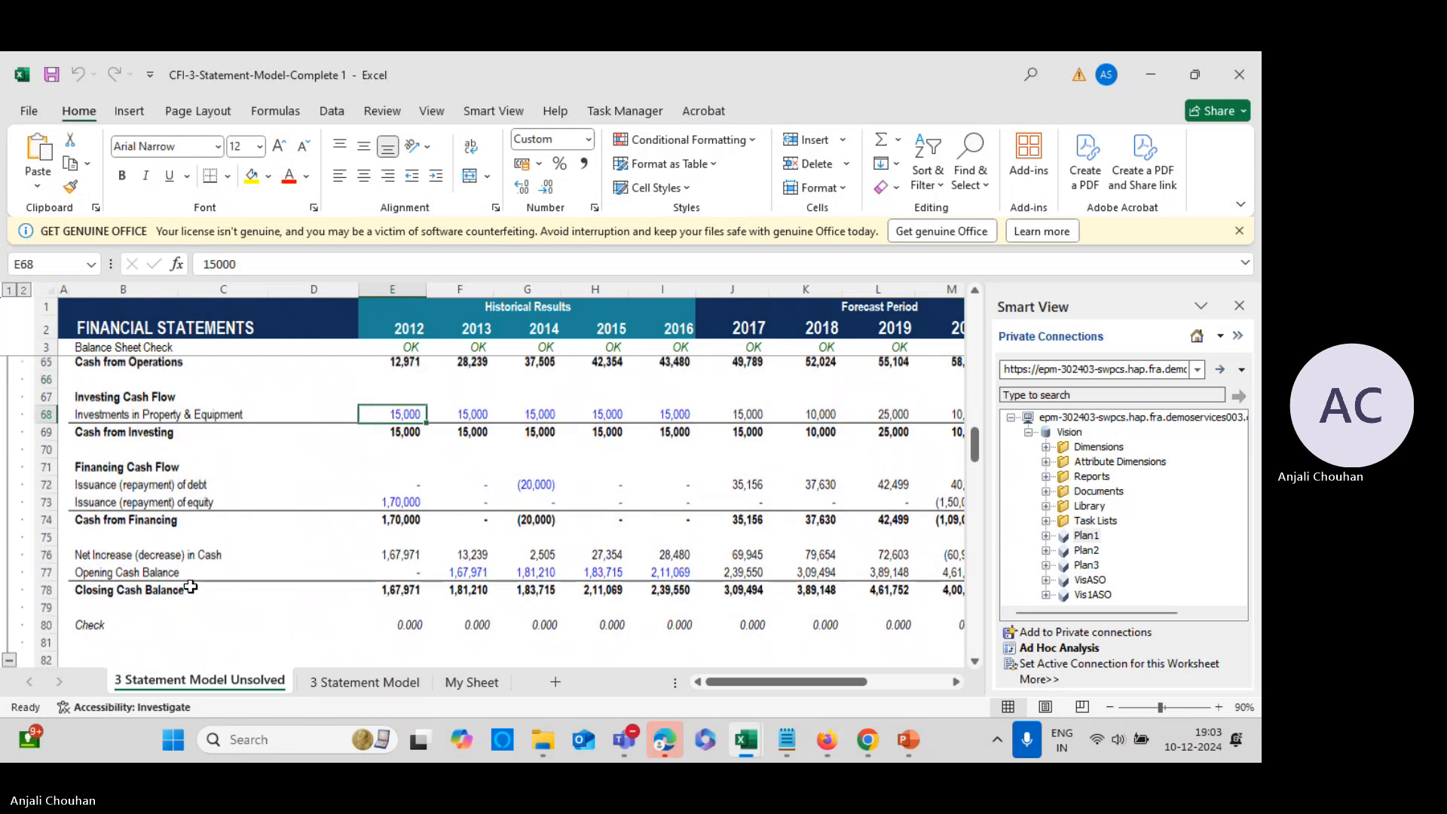
{"action": "scroll", "coordinate": [178, 463], "scroll_direction": "up", "scroll_amount": 2}
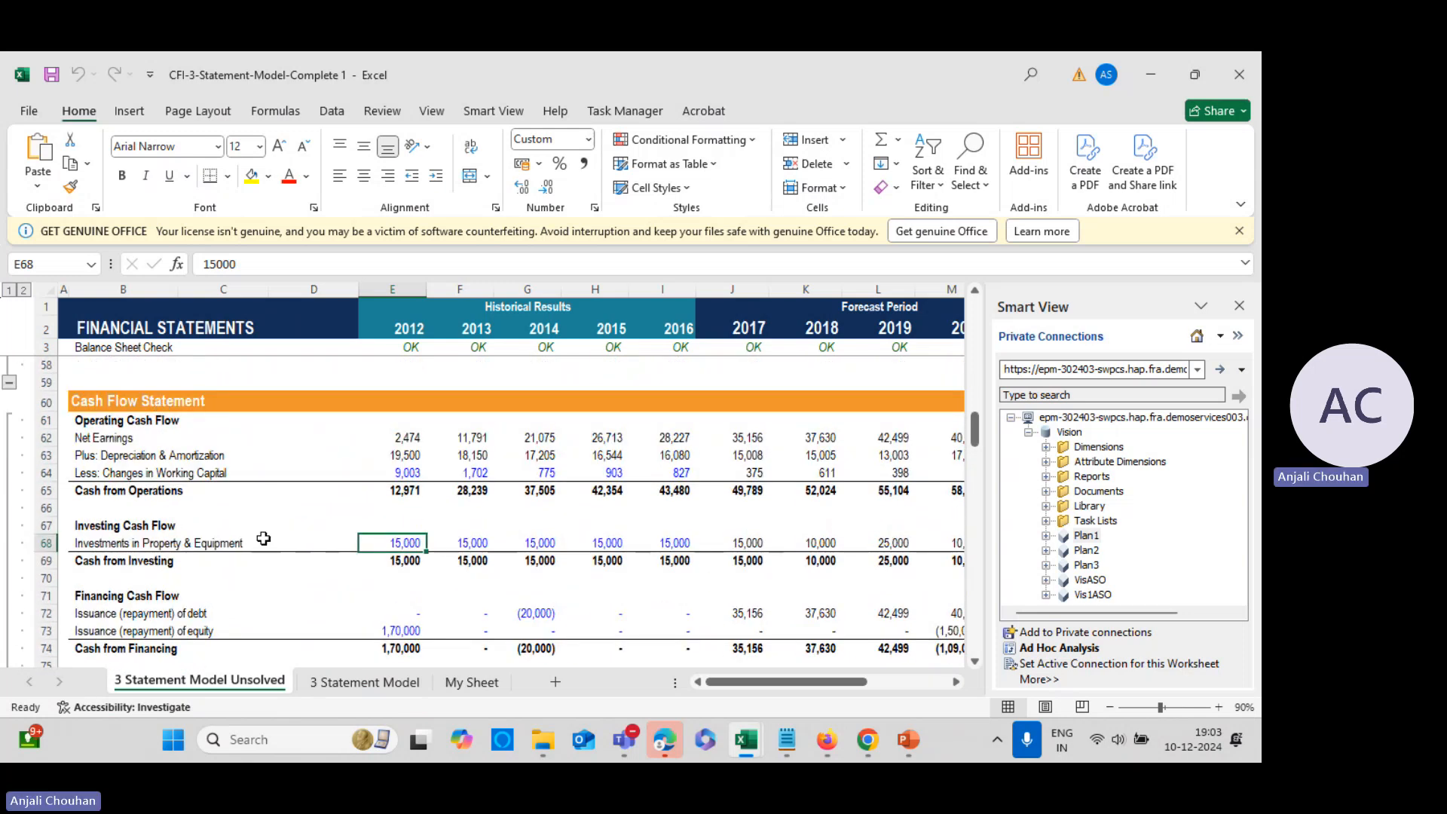
{"action": "scroll", "coordinate": [249, 561], "scroll_direction": "down", "scroll_amount": 1}
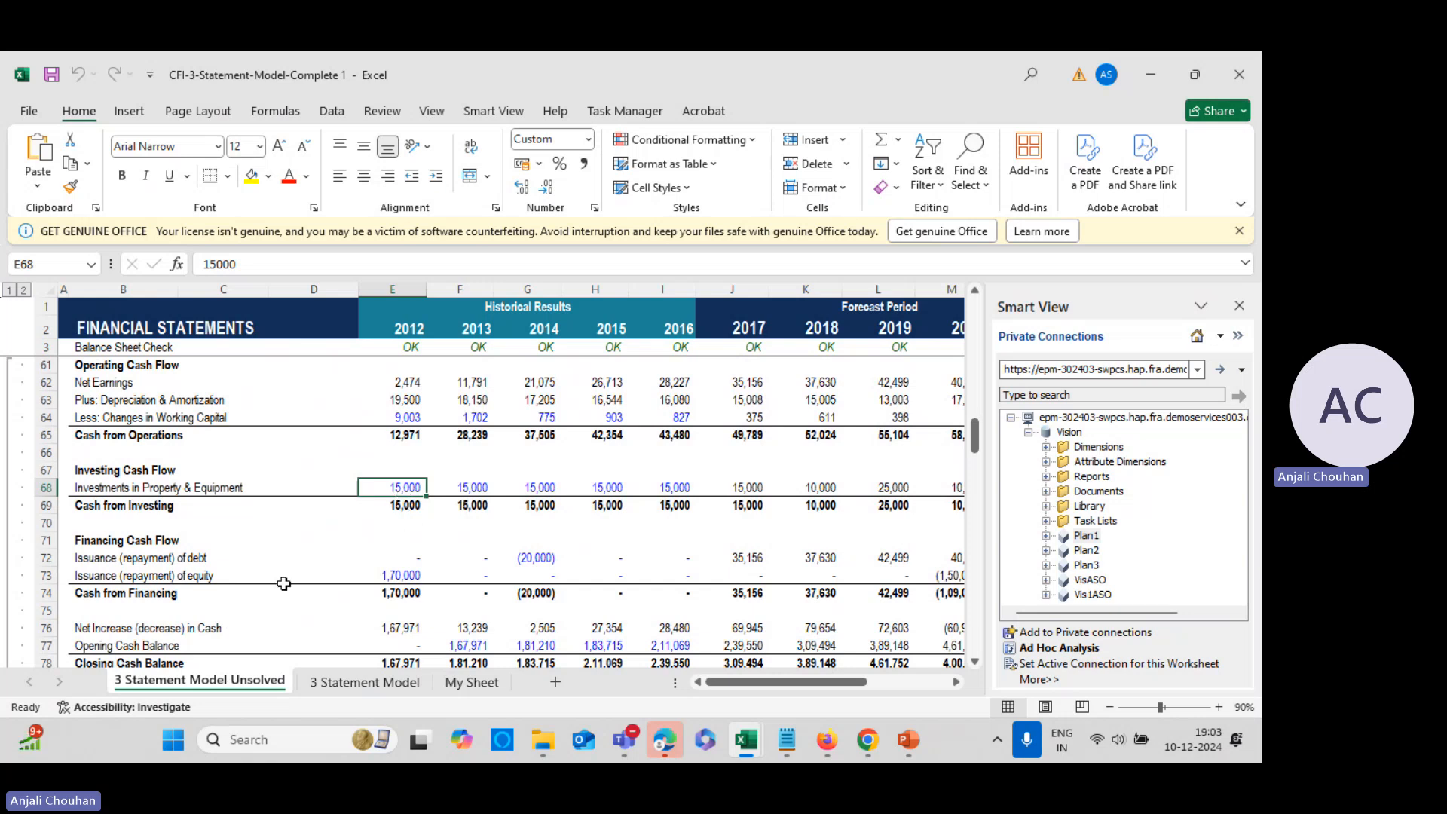
{"action": "left_click", "coordinate": [77, 489]}
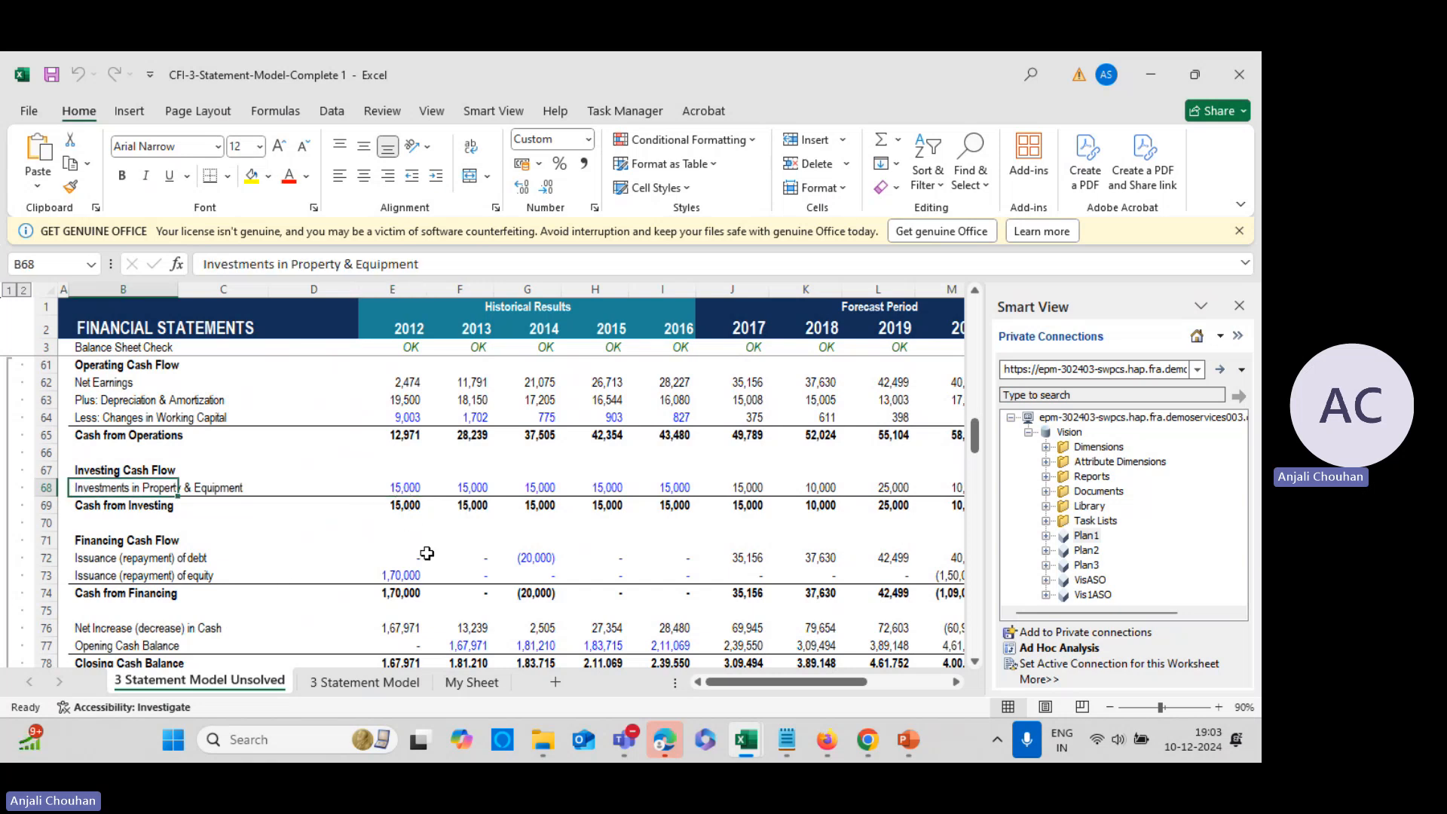
{"action": "left_click_drag", "start_coordinate": [205, 264], "coordinate": [444, 265]}
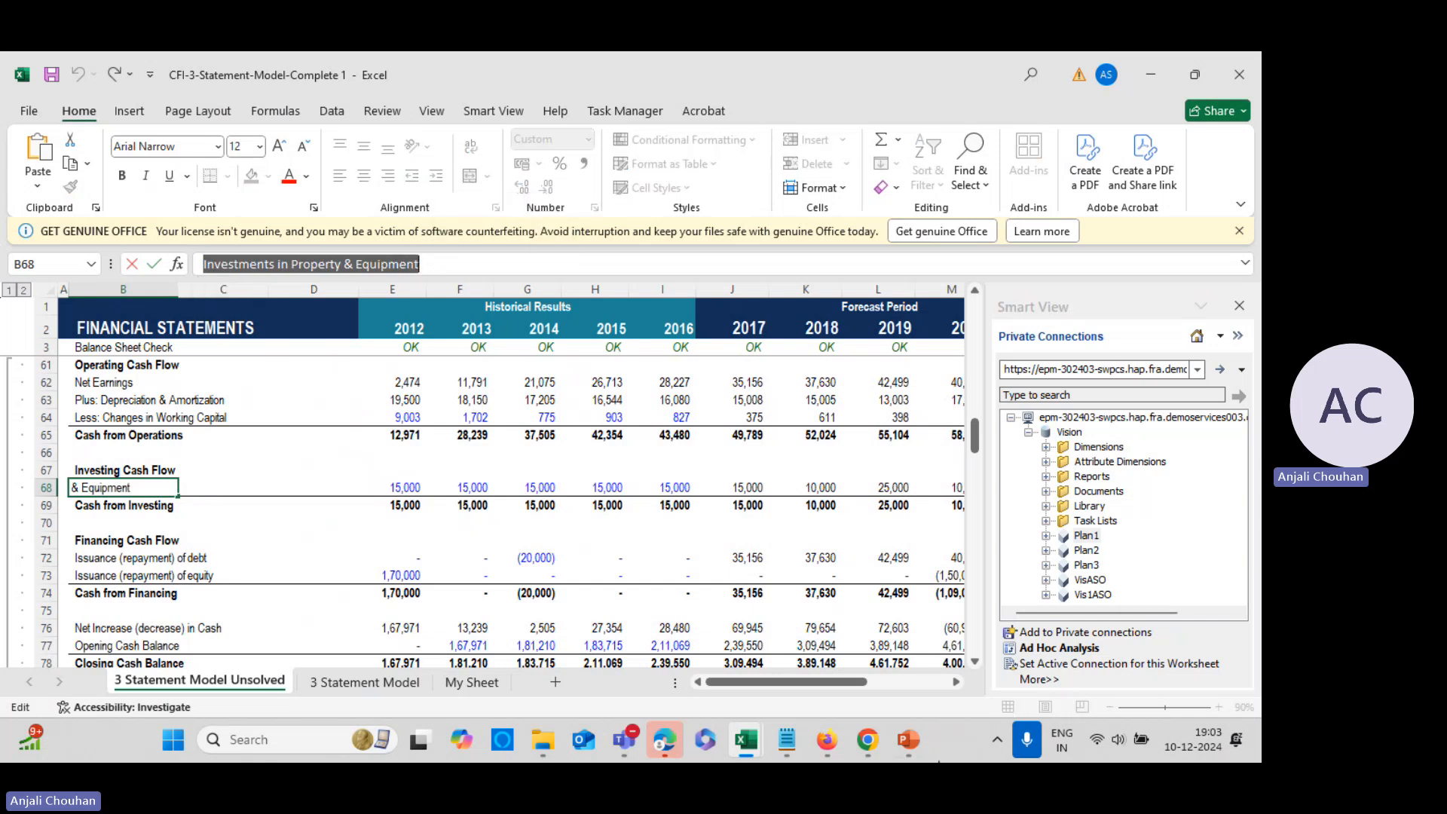
Switch to the Chrome session of EPM Planning, open the Dimensions editor, and filter the Account dimension to the Plan1 cube
{"action": "left_click", "coordinate": [826, 740]}
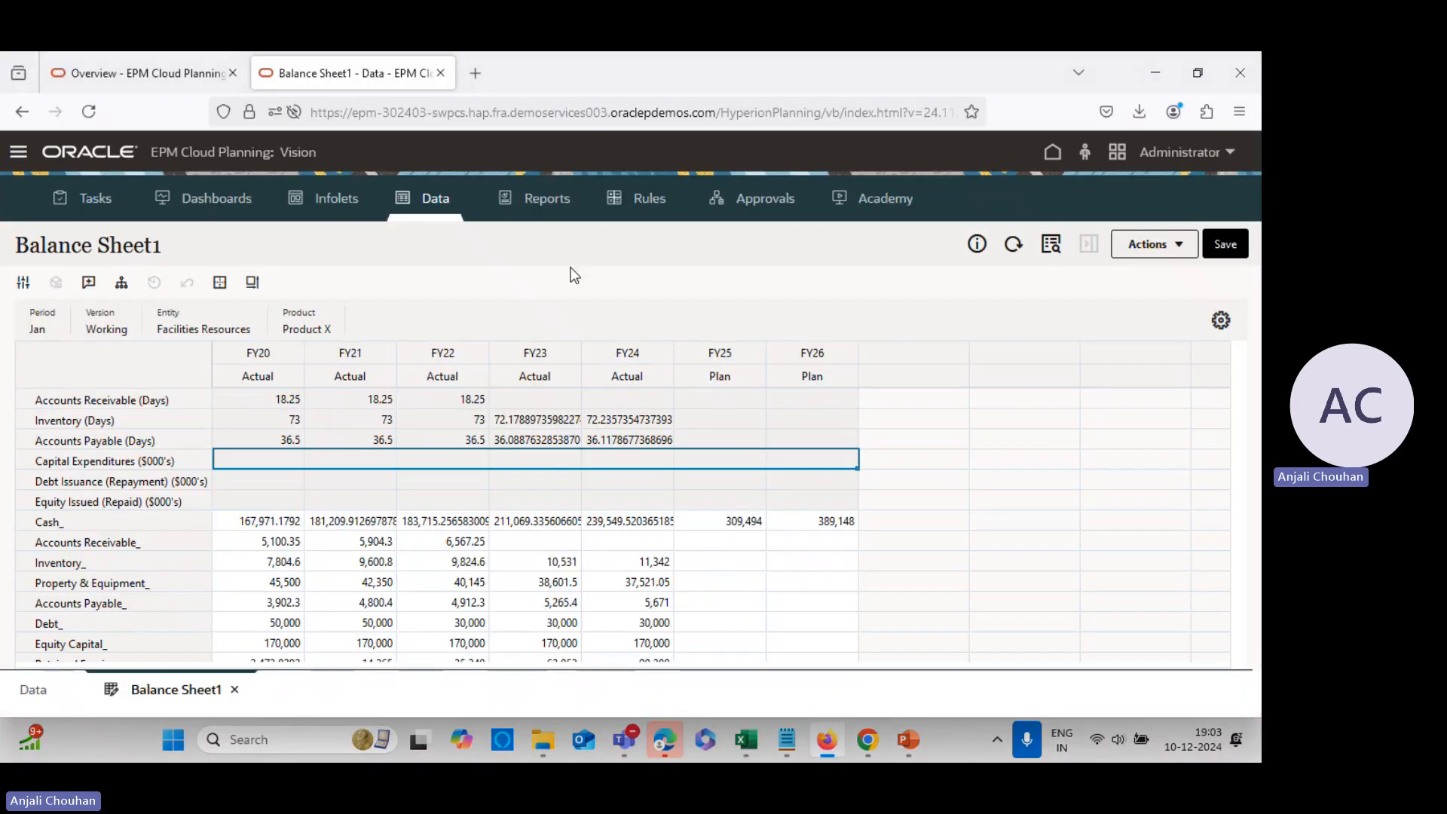
{"action": "left_click", "coordinate": [868, 739]}
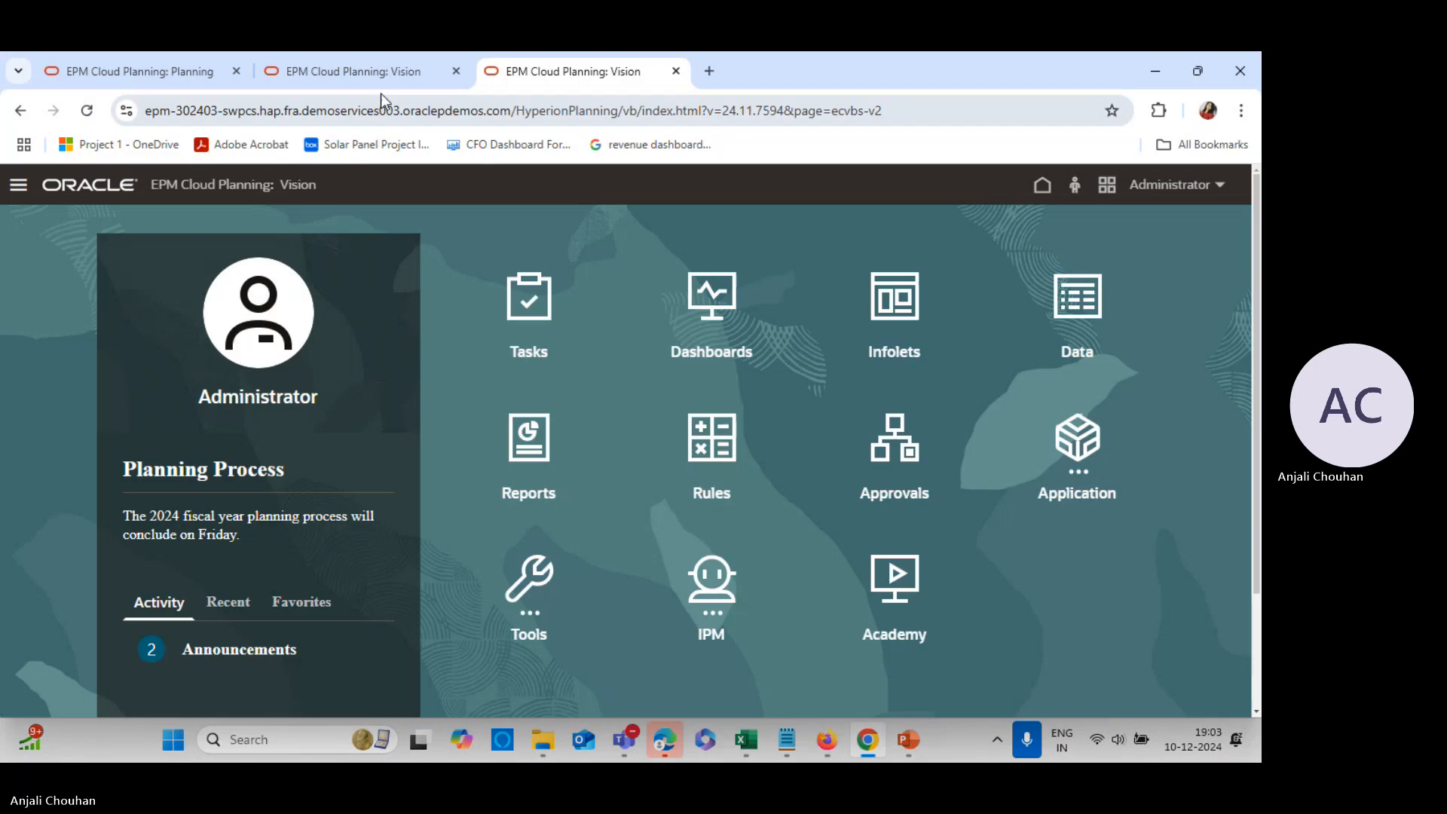
{"action": "left_click", "coordinate": [18, 184]}
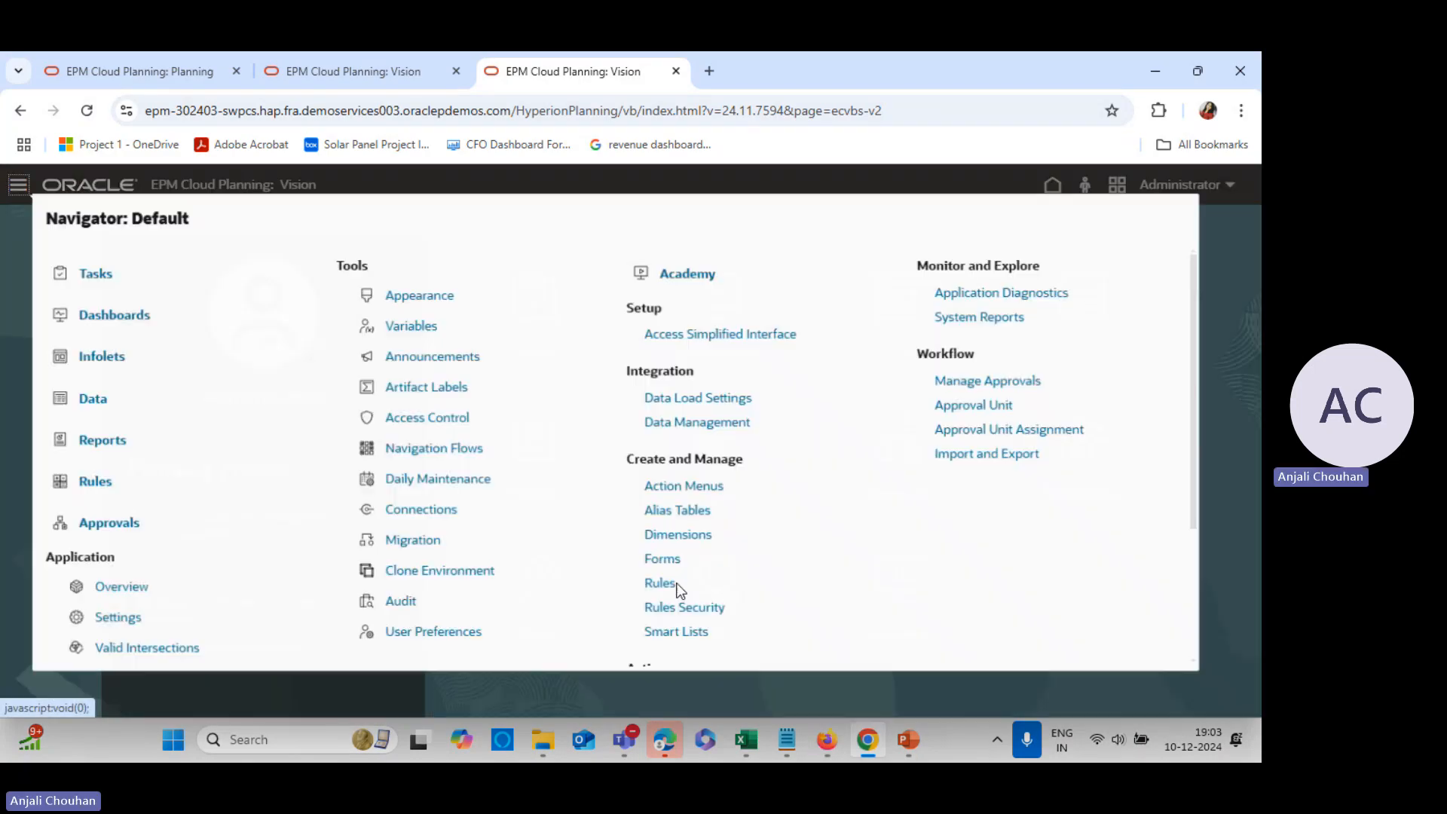
{"action": "left_click", "coordinate": [698, 544]}
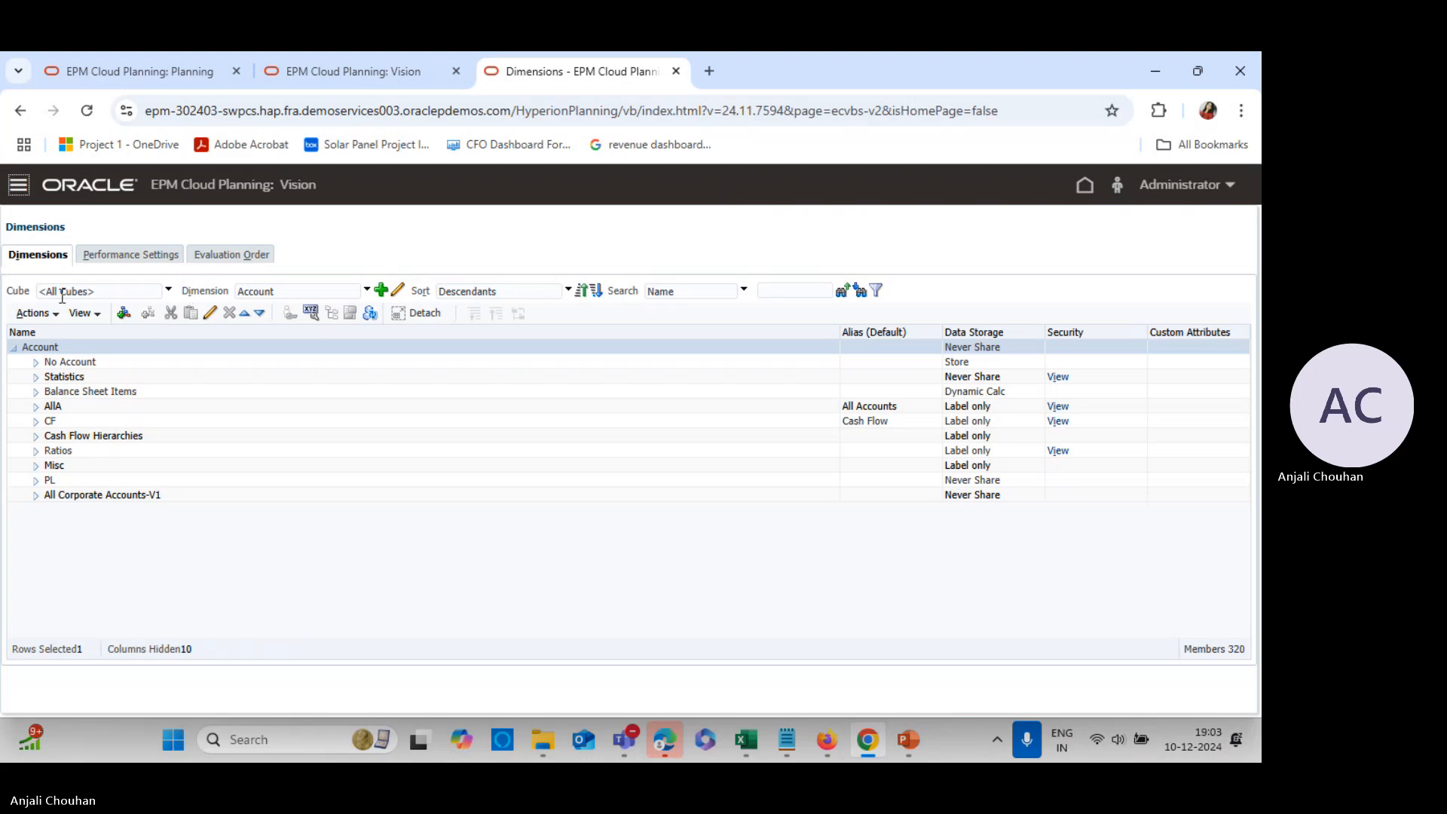
{"action": "left_click", "coordinate": [61, 291]}
{"action": "left_click", "coordinate": [57, 318]}
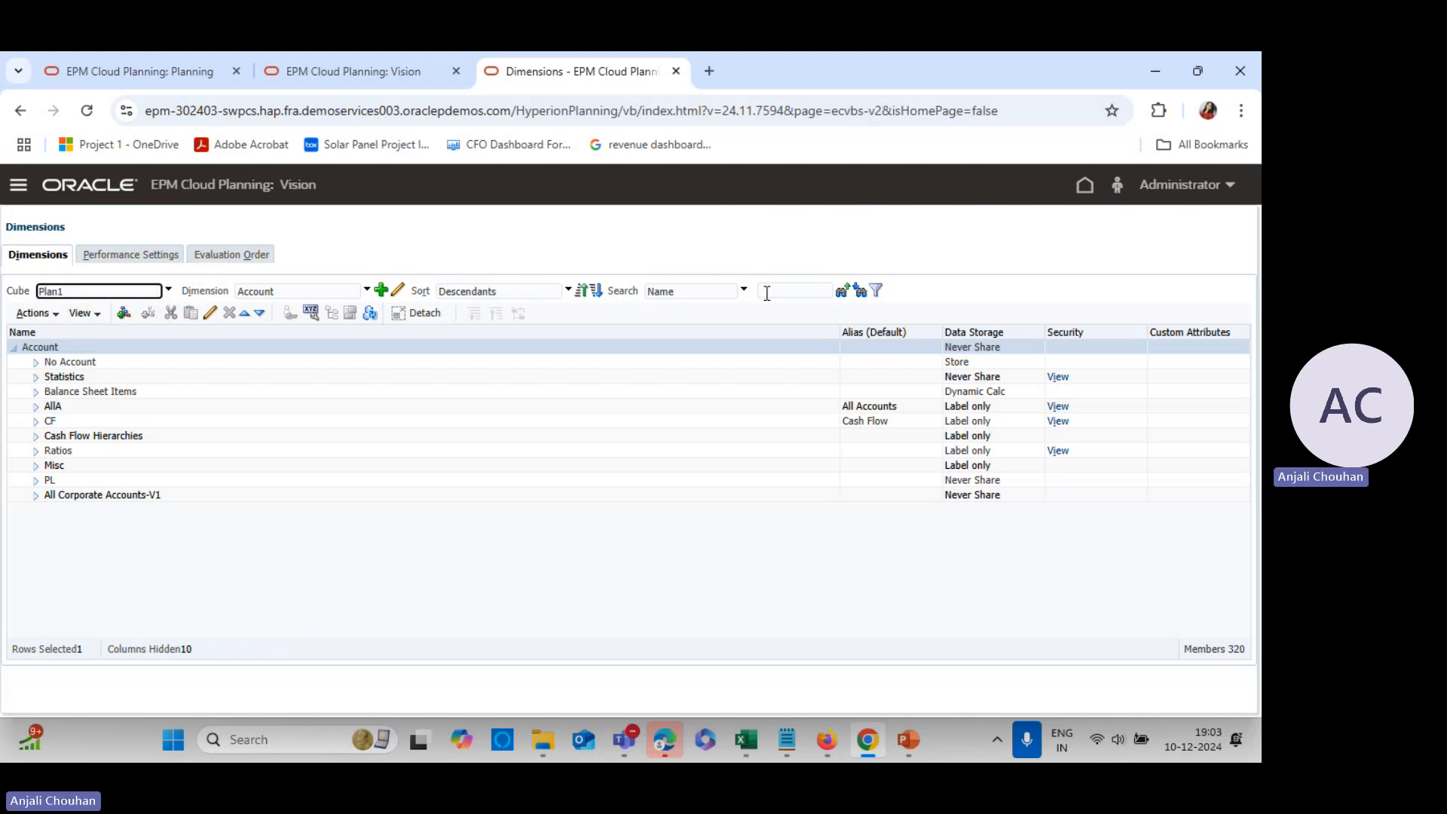
Search the Account dimension by name for "Investments in Property & Equipment" and dismiss the search message
{"action": "left_click", "coordinate": [789, 286]}
{"action": "type", "text": "Investments in Equipment"}
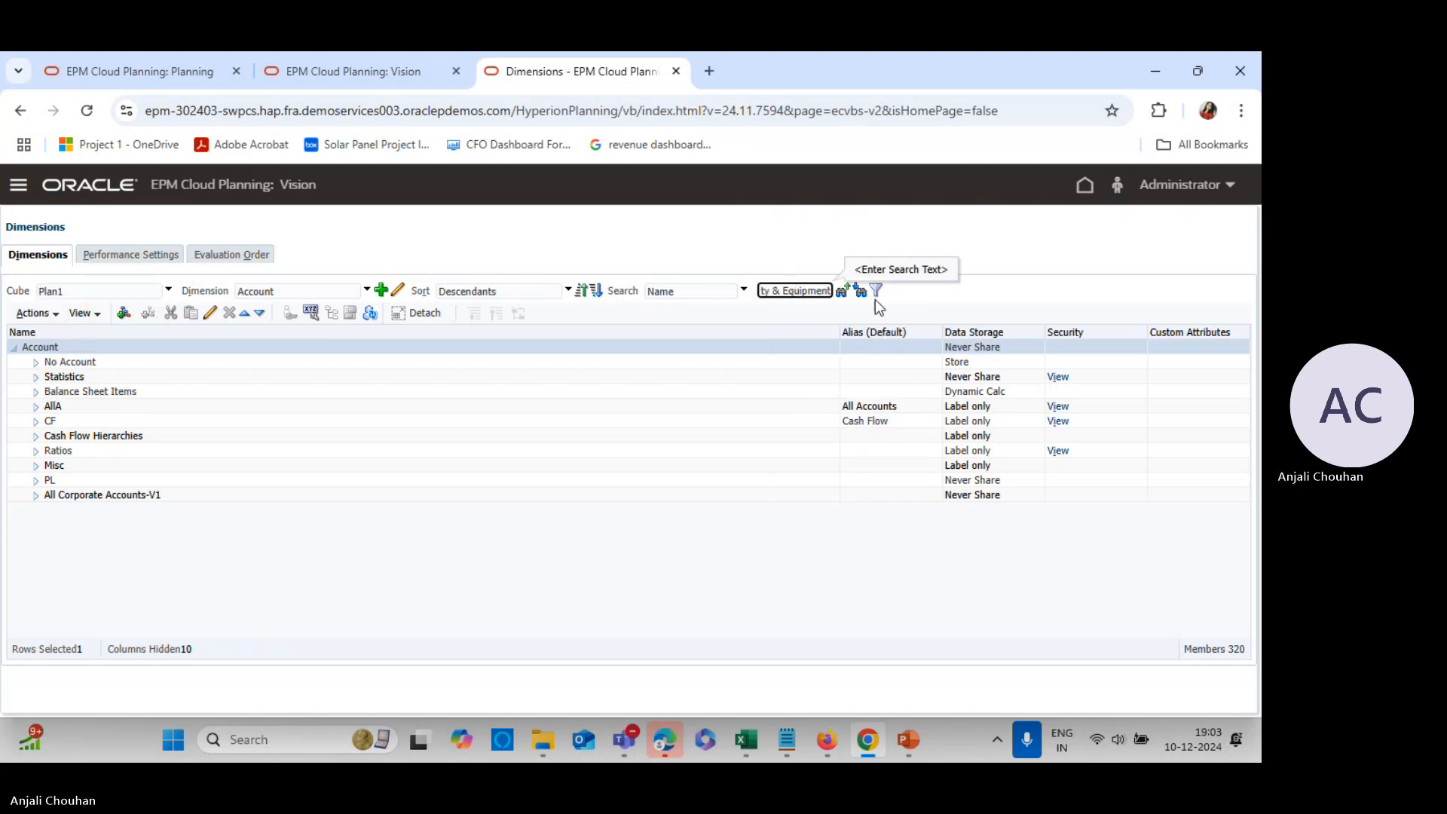
{"action": "left_click", "coordinate": [858, 293]}
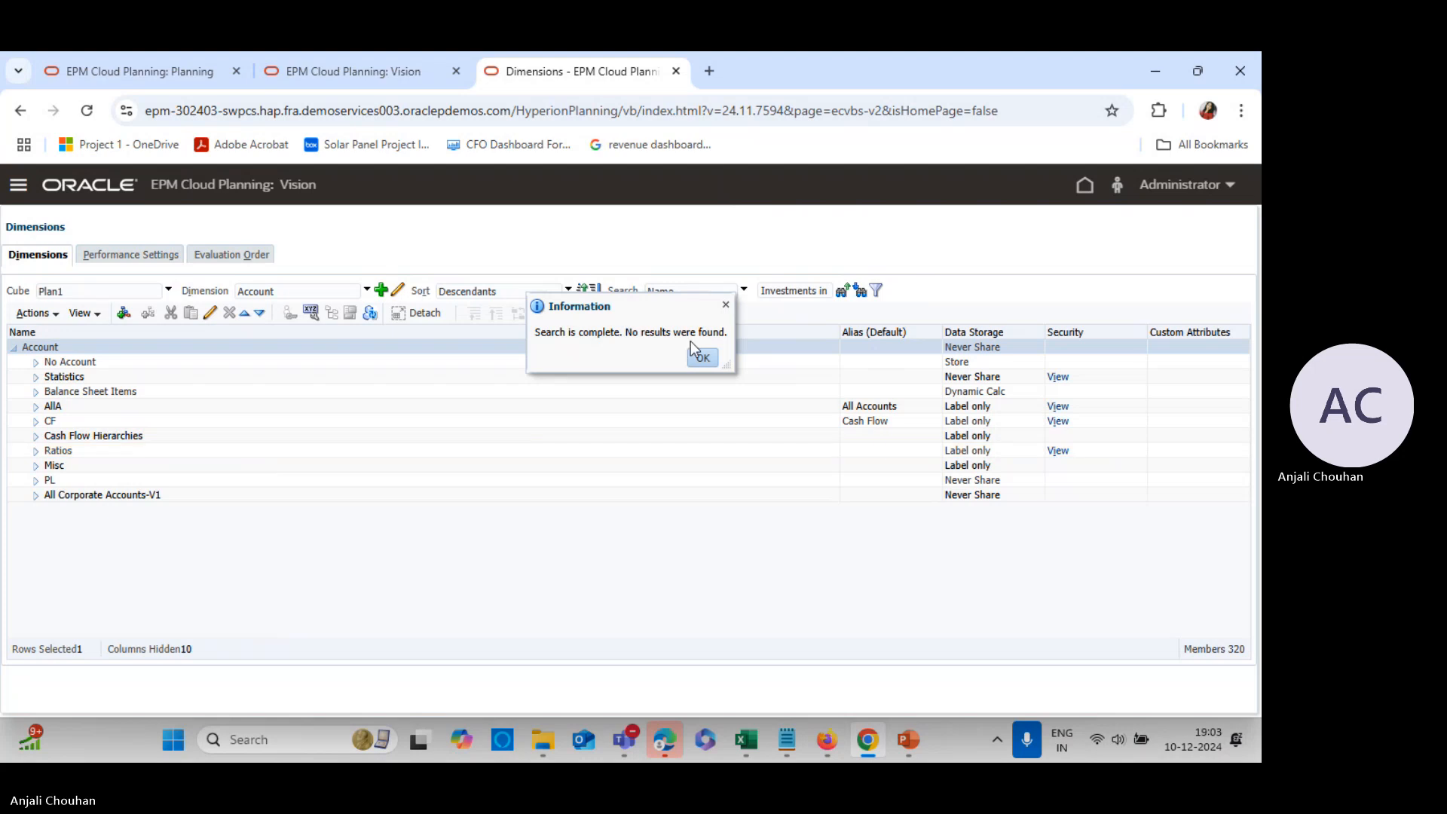
{"action": "left_click", "coordinate": [700, 357]}
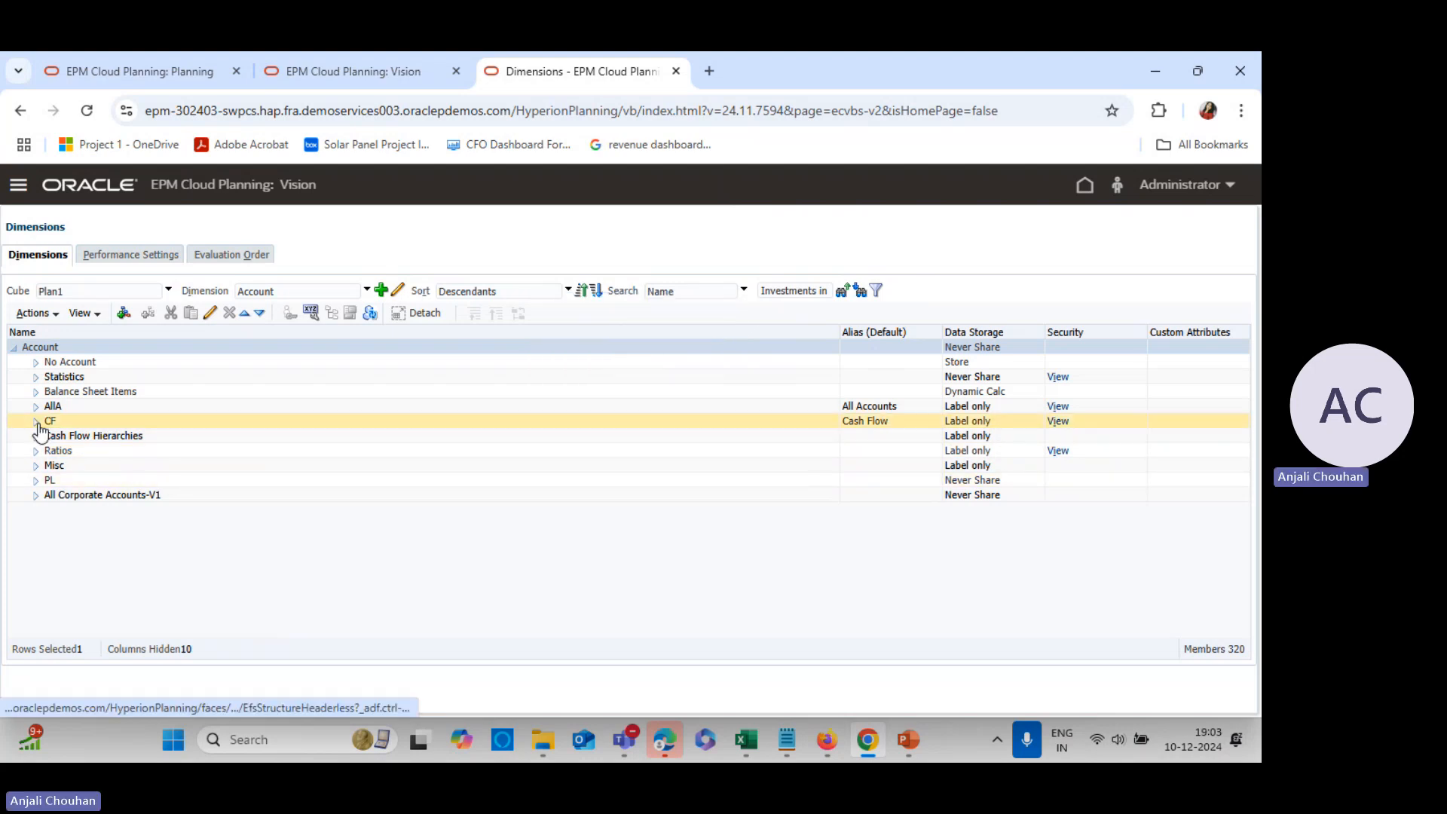
Expand the CF hierarchy through Total Cash Flow to Net Cash Used in Investing and select the member name text "Capital Equipment Purchases"
{"action": "left_click", "coordinate": [35, 422]}
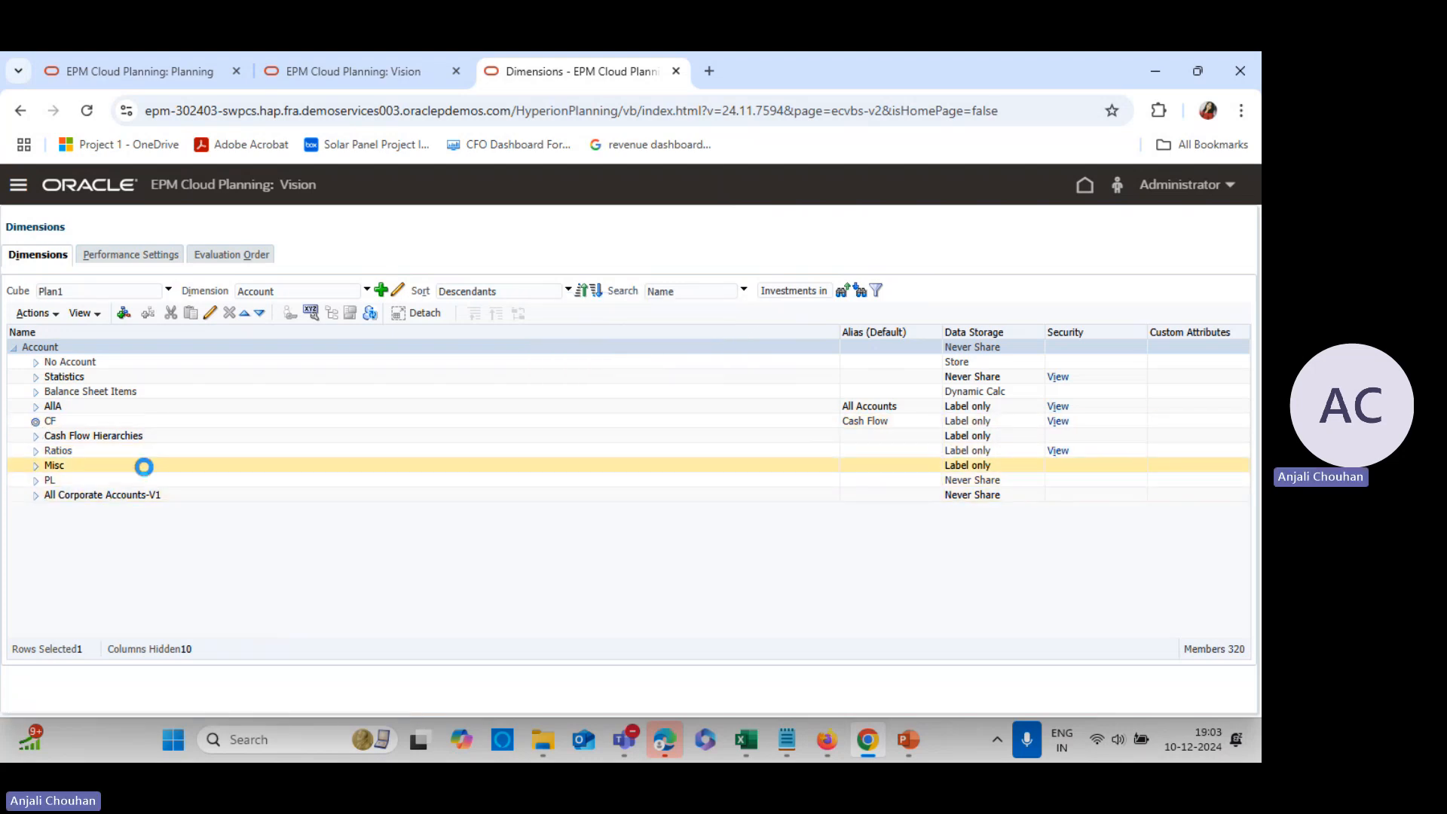
{"action": "left_click", "coordinate": [58, 437]}
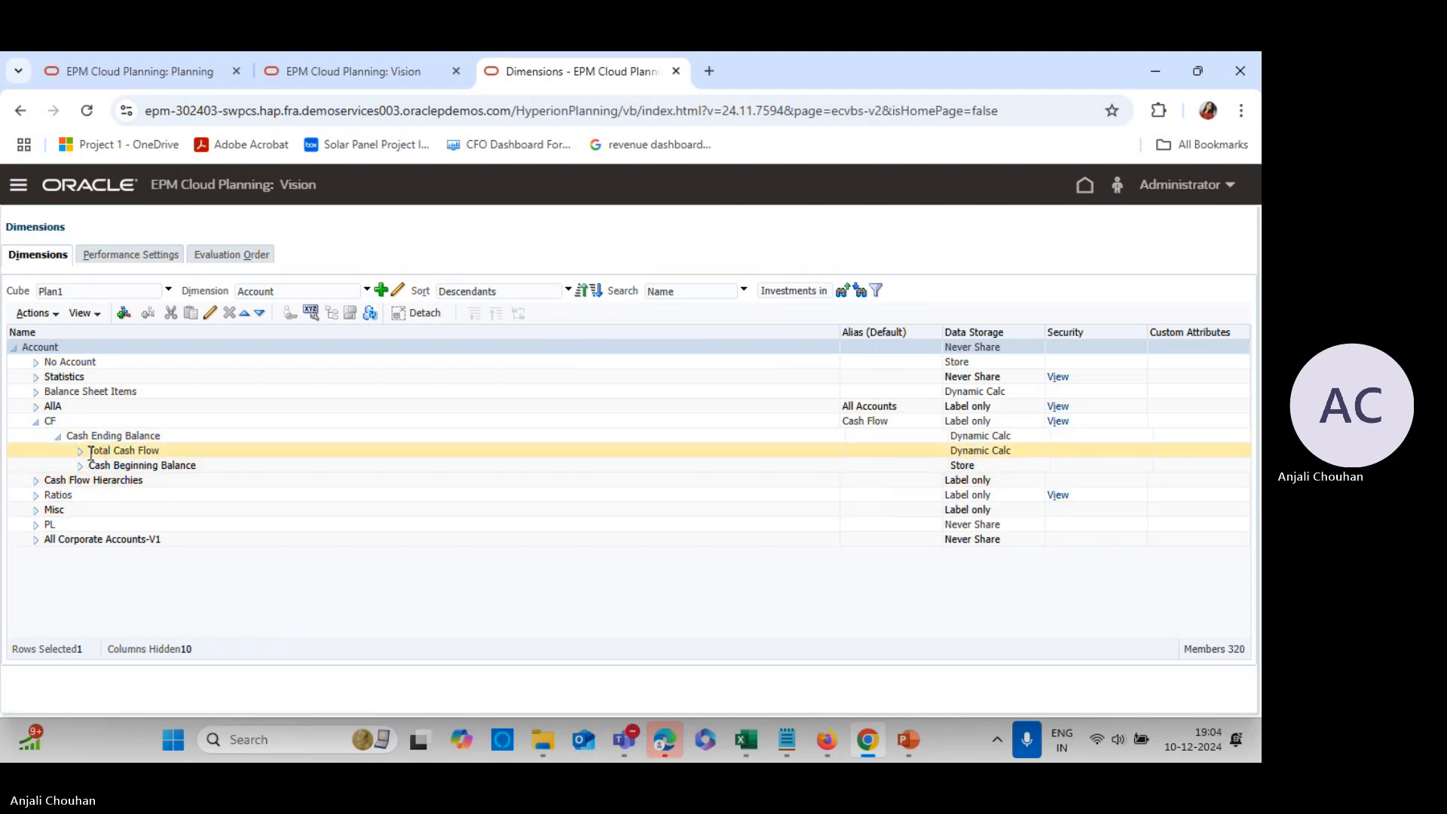
{"action": "left_click", "coordinate": [80, 450]}
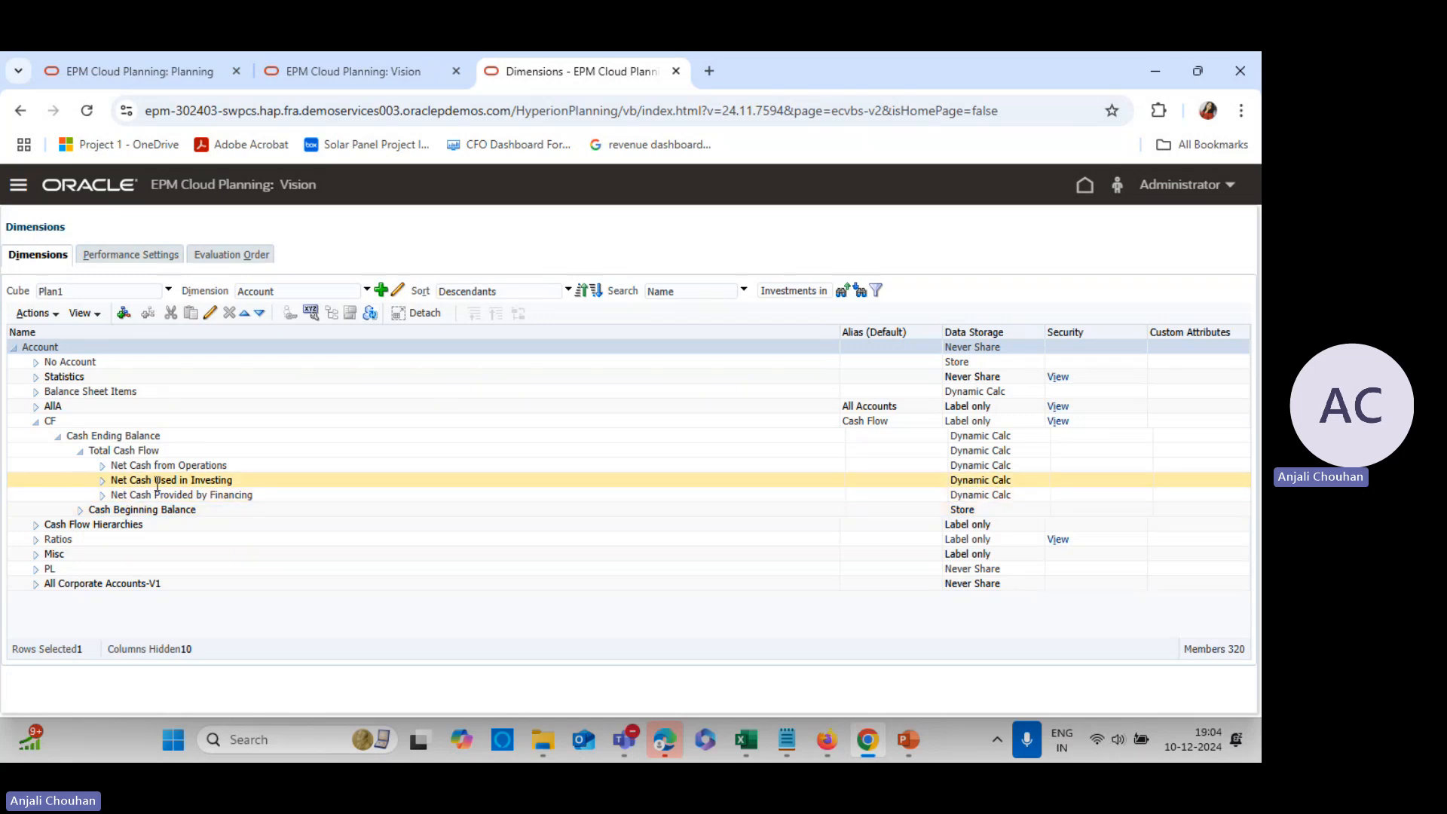
{"action": "left_click", "coordinate": [103, 481]}
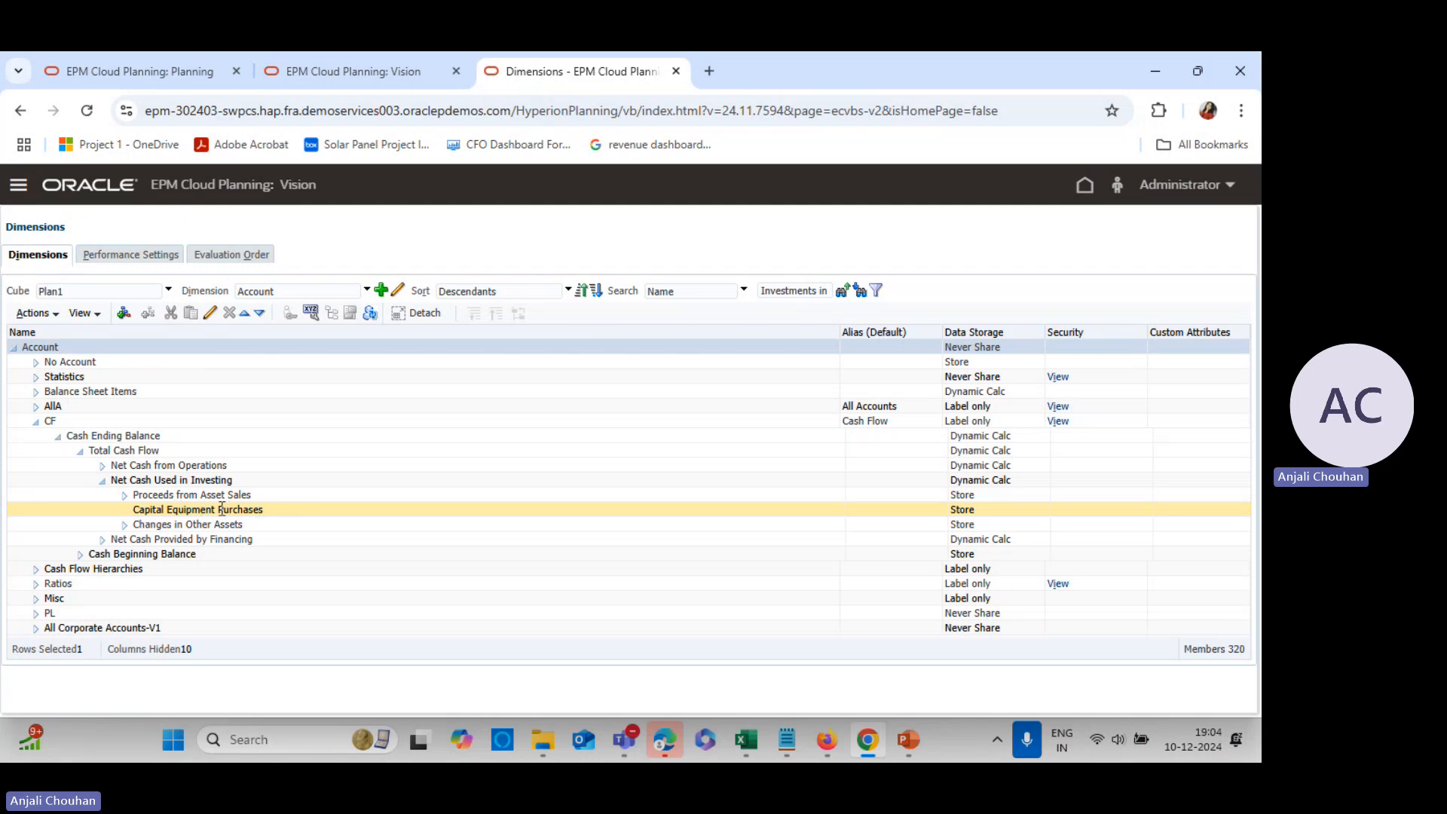
{"action": "left_click", "coordinate": [146, 510]}
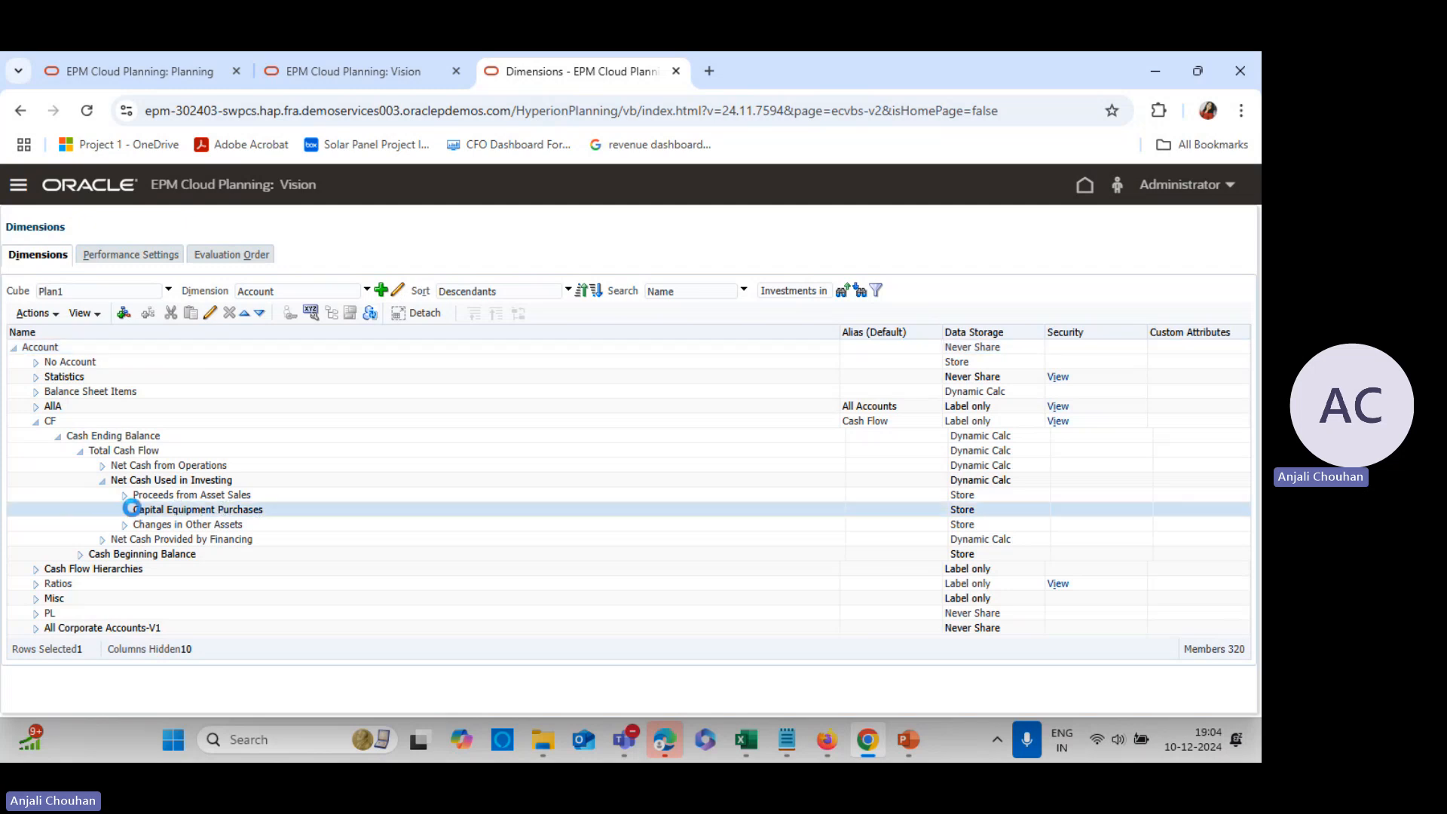
{"action": "left_click", "coordinate": [260, 511]}
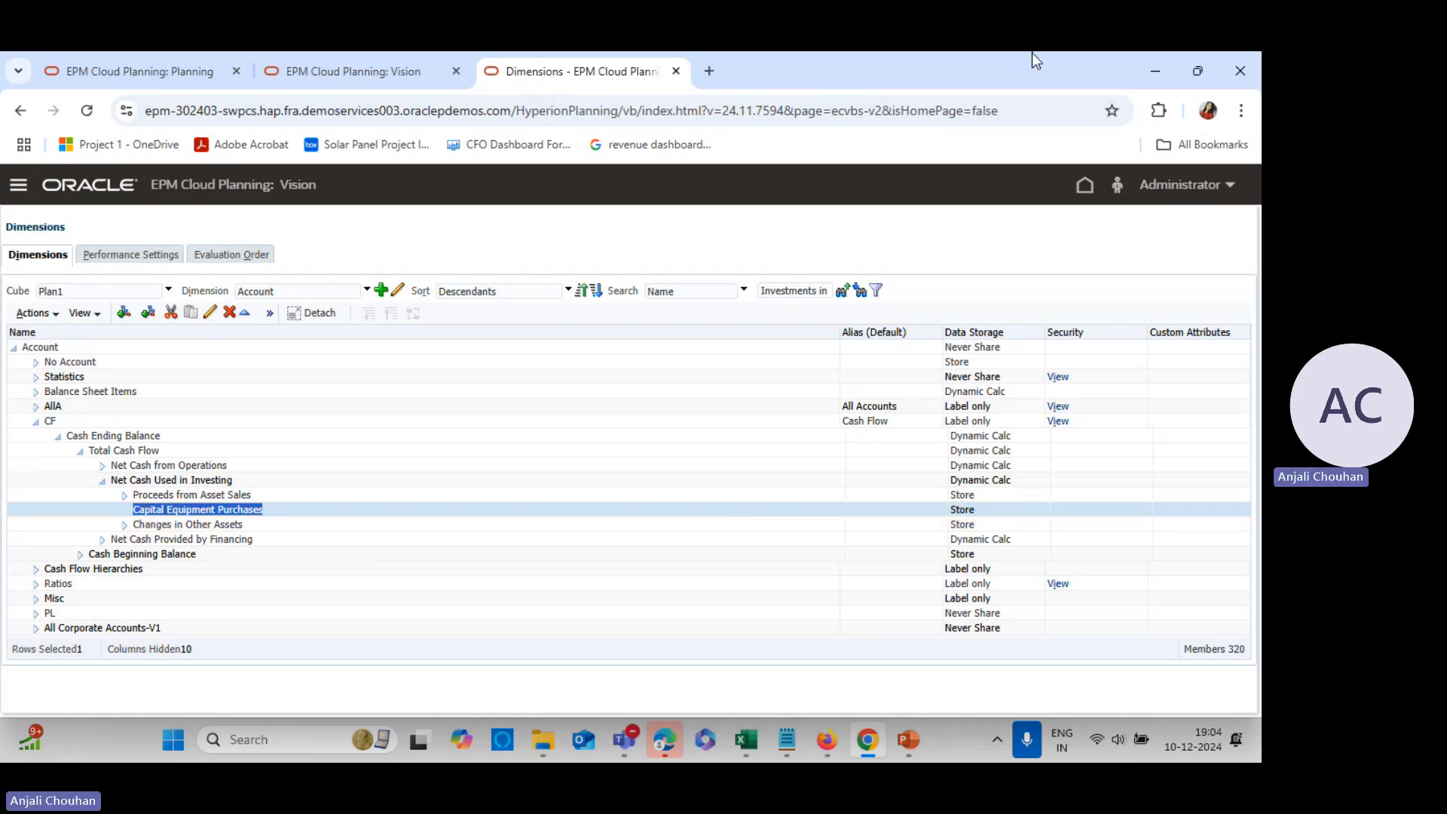
Open the member formula of Capital Expenditures ($000's) under Statistics > Balance Sheet Assumptions for editing
{"action": "left_click", "coordinate": [35, 377]}
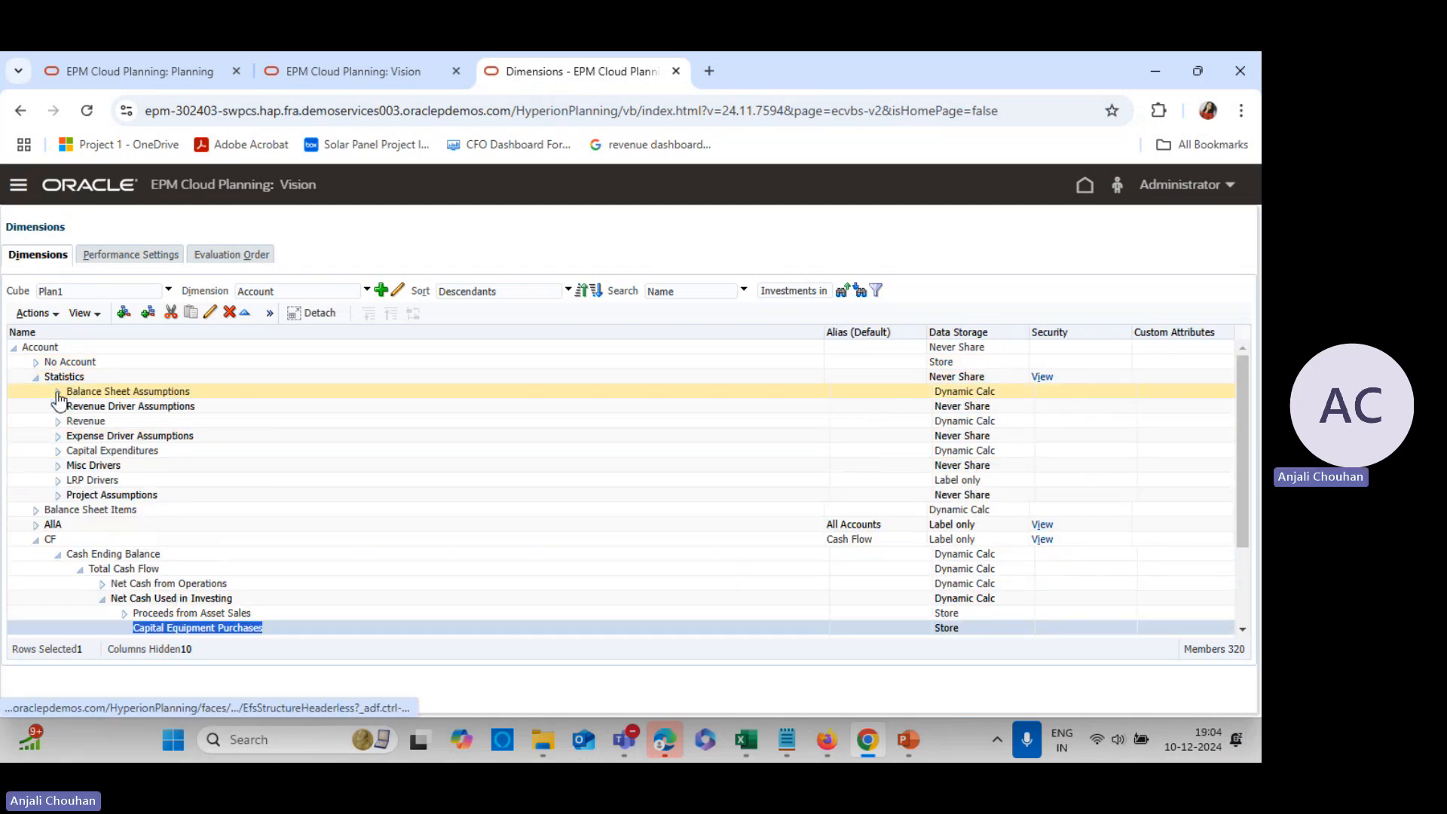
{"action": "left_click", "coordinate": [58, 391]}
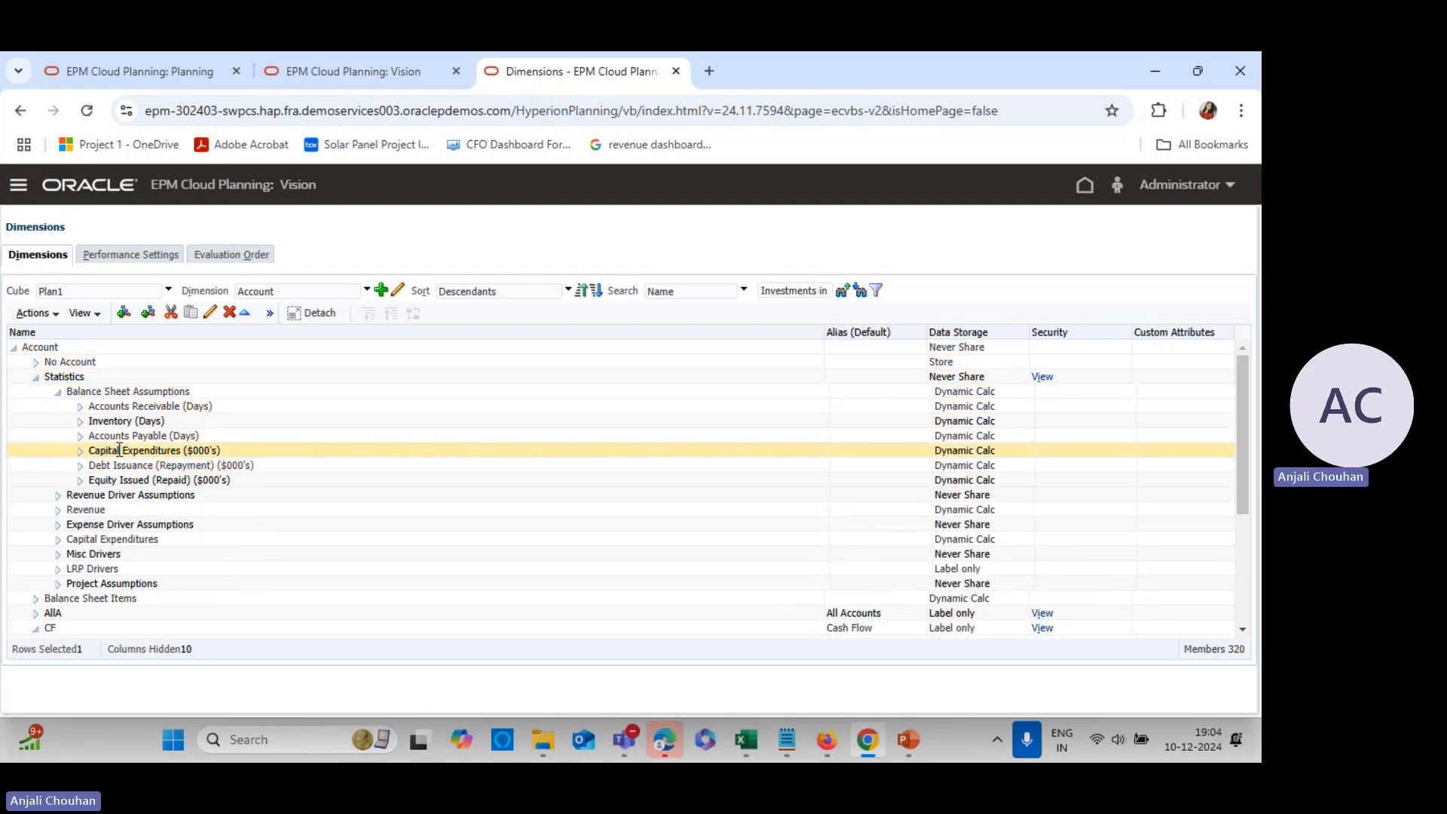
{"action": "left_click", "coordinate": [209, 312]}
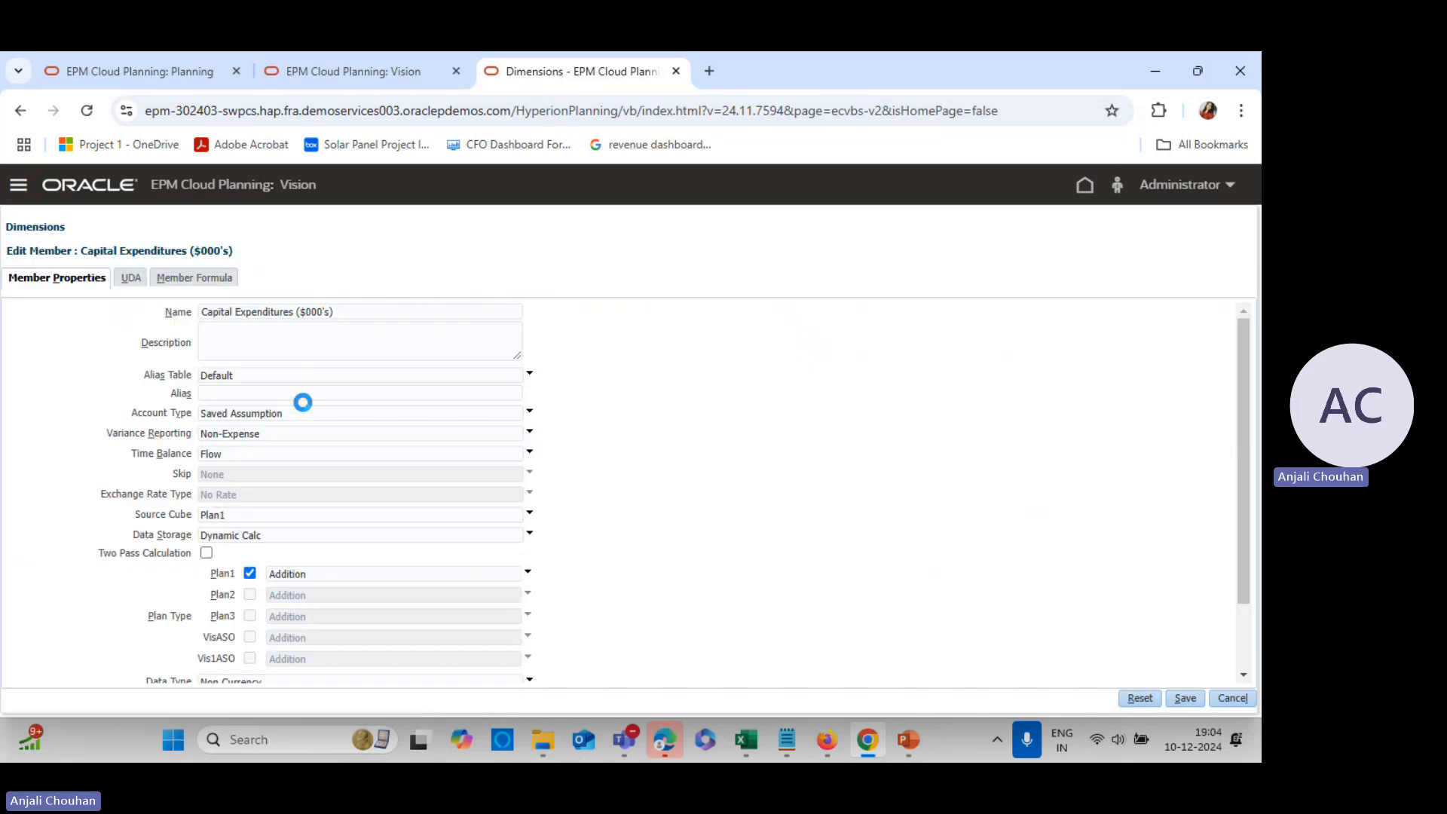
{"action": "left_click", "coordinate": [213, 280]}
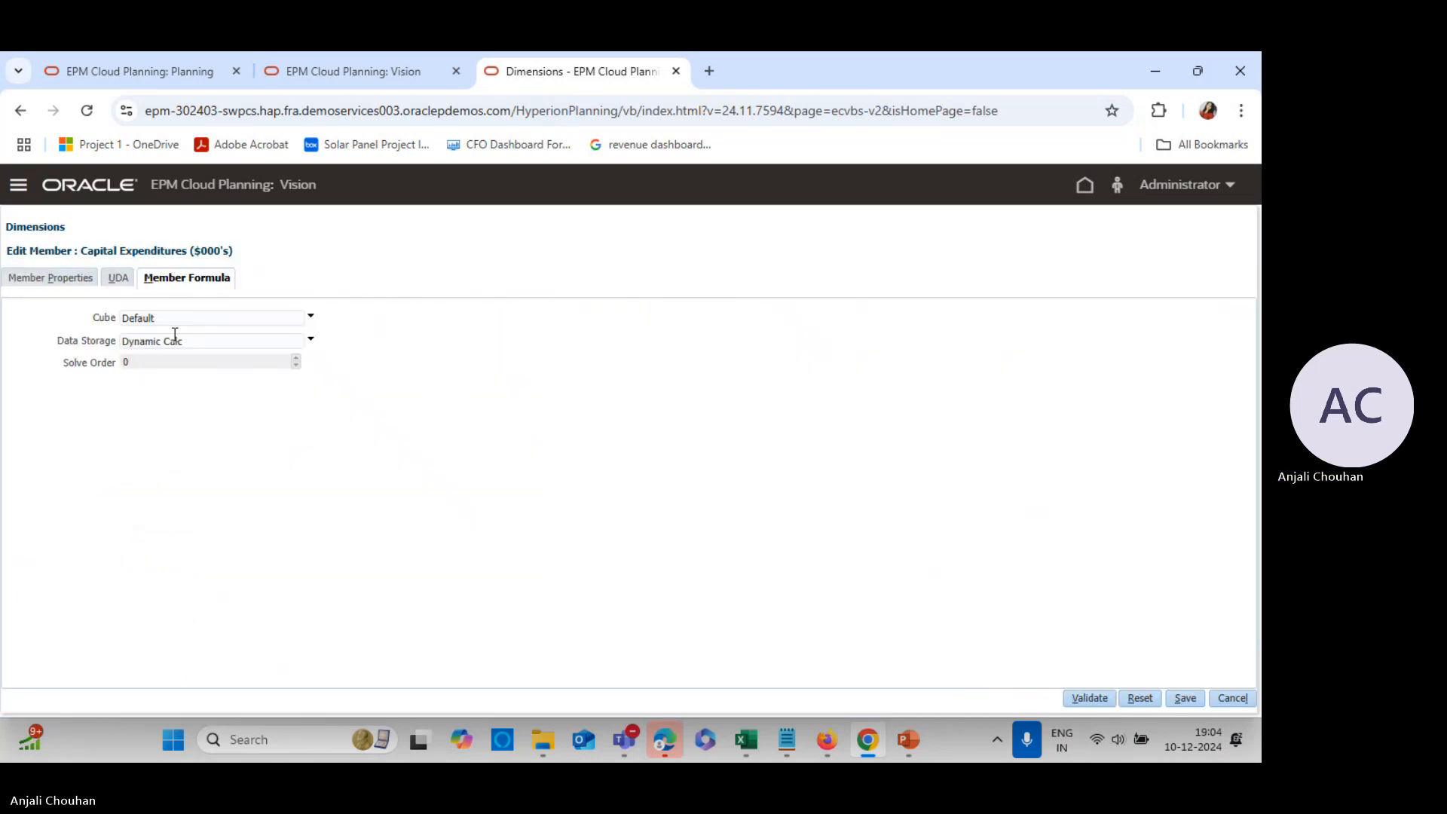
{"action": "left_click", "coordinate": [174, 318]}
{"action": "left_click", "coordinate": [171, 346]}
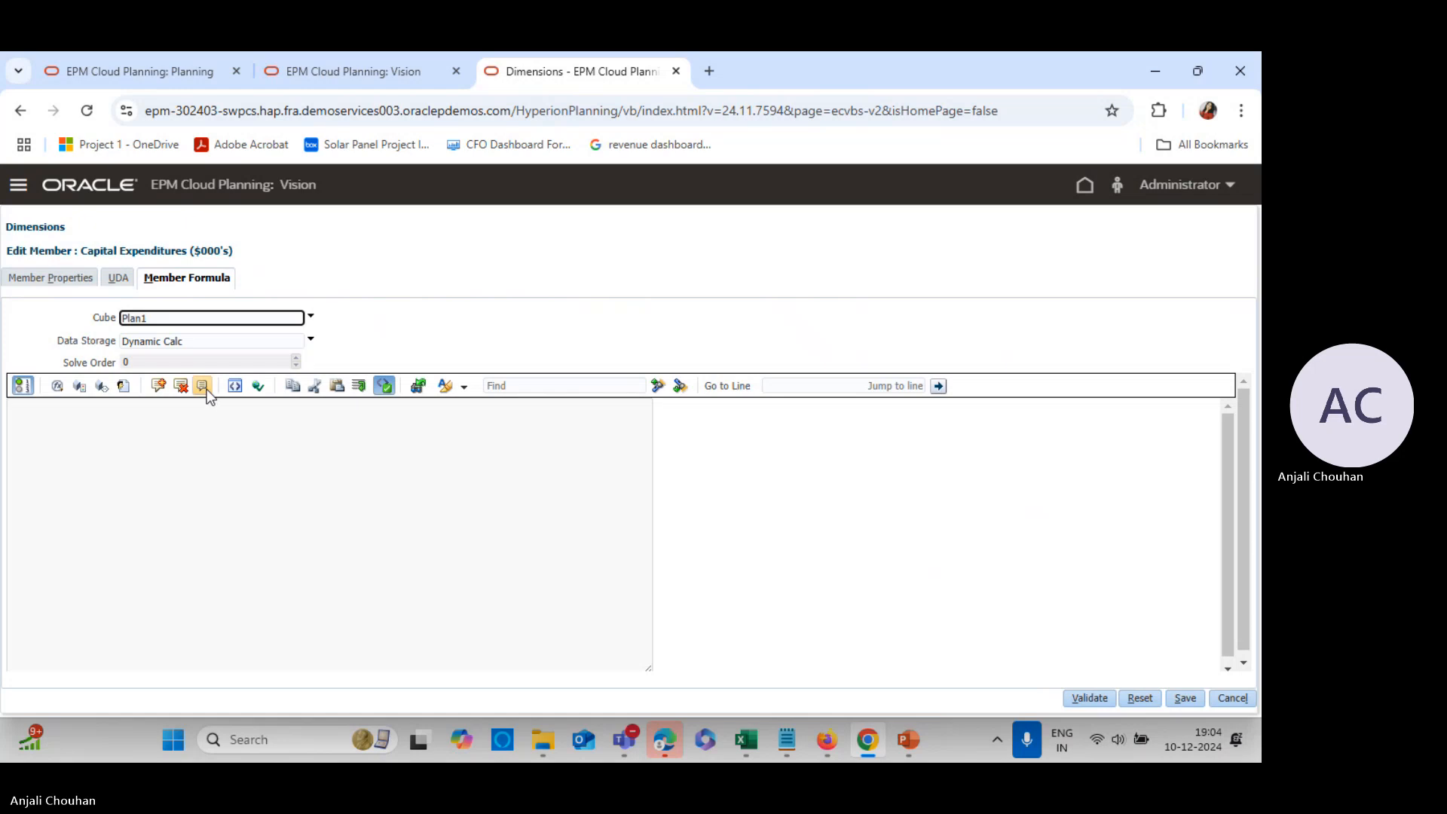
{"action": "left_click", "coordinate": [140, 411]}
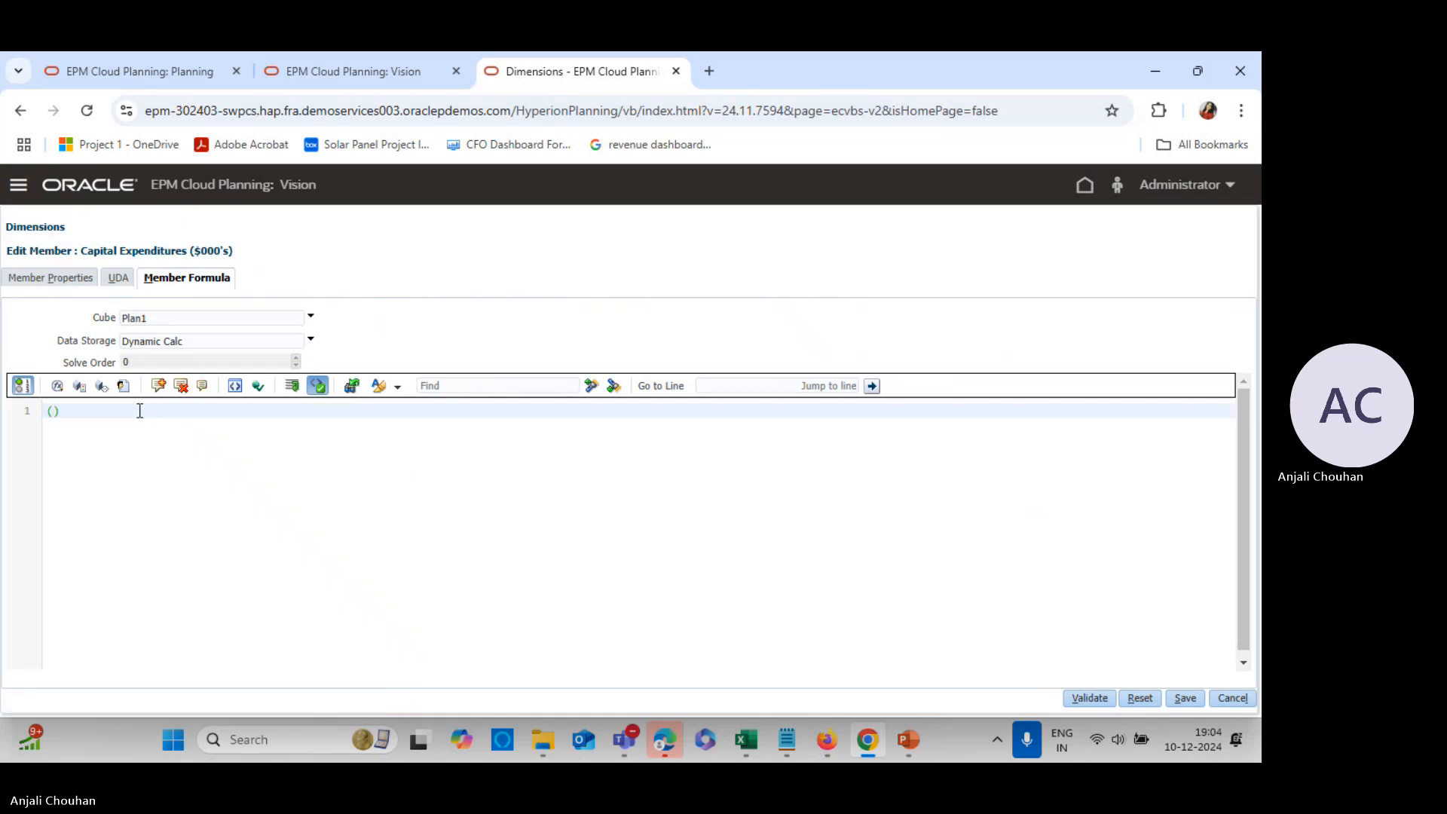
{"action": "type", "text": "(\"Capital Equipment Purchases"}
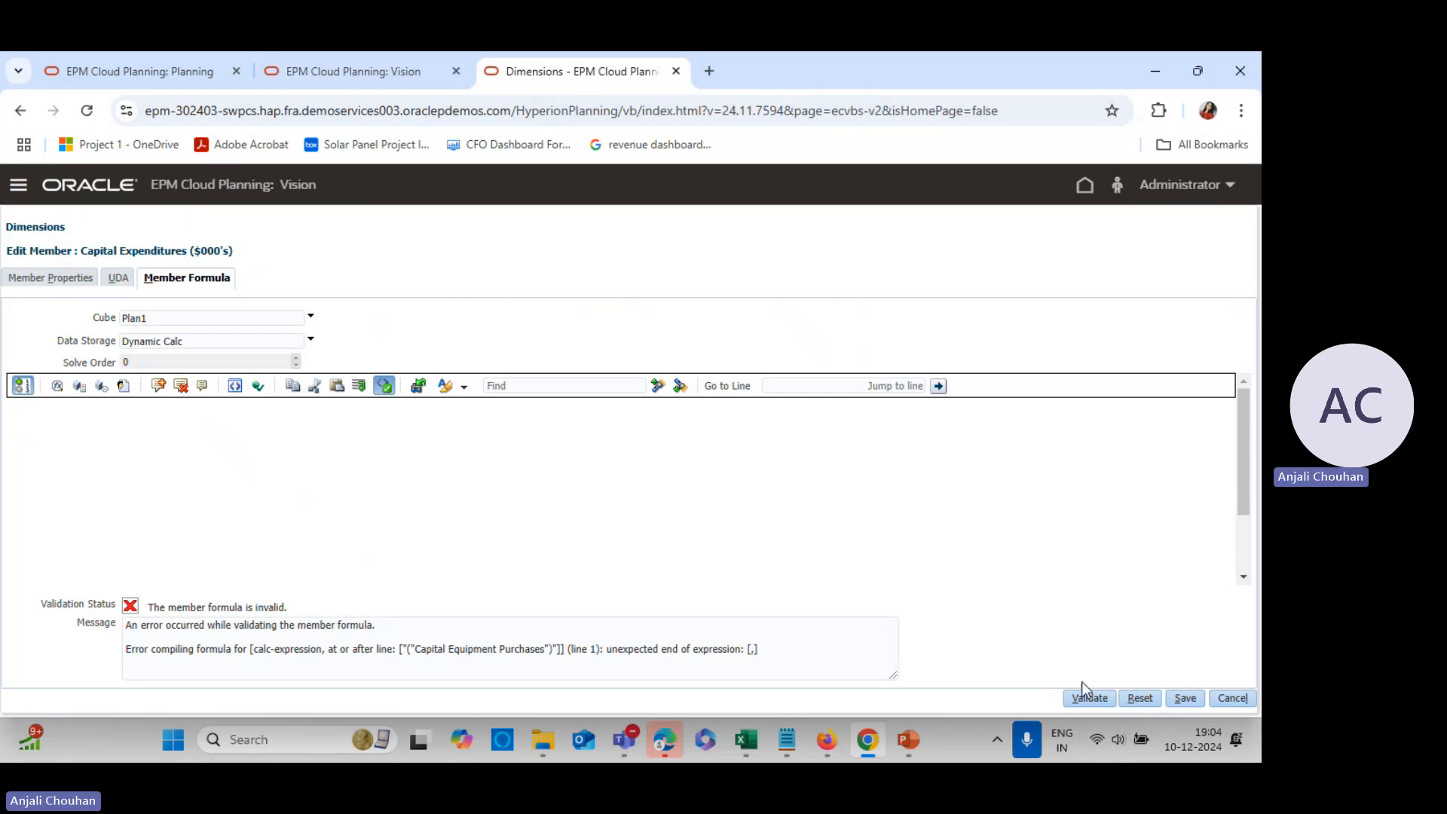
{"action": "left_click", "coordinate": [1228, 699]}
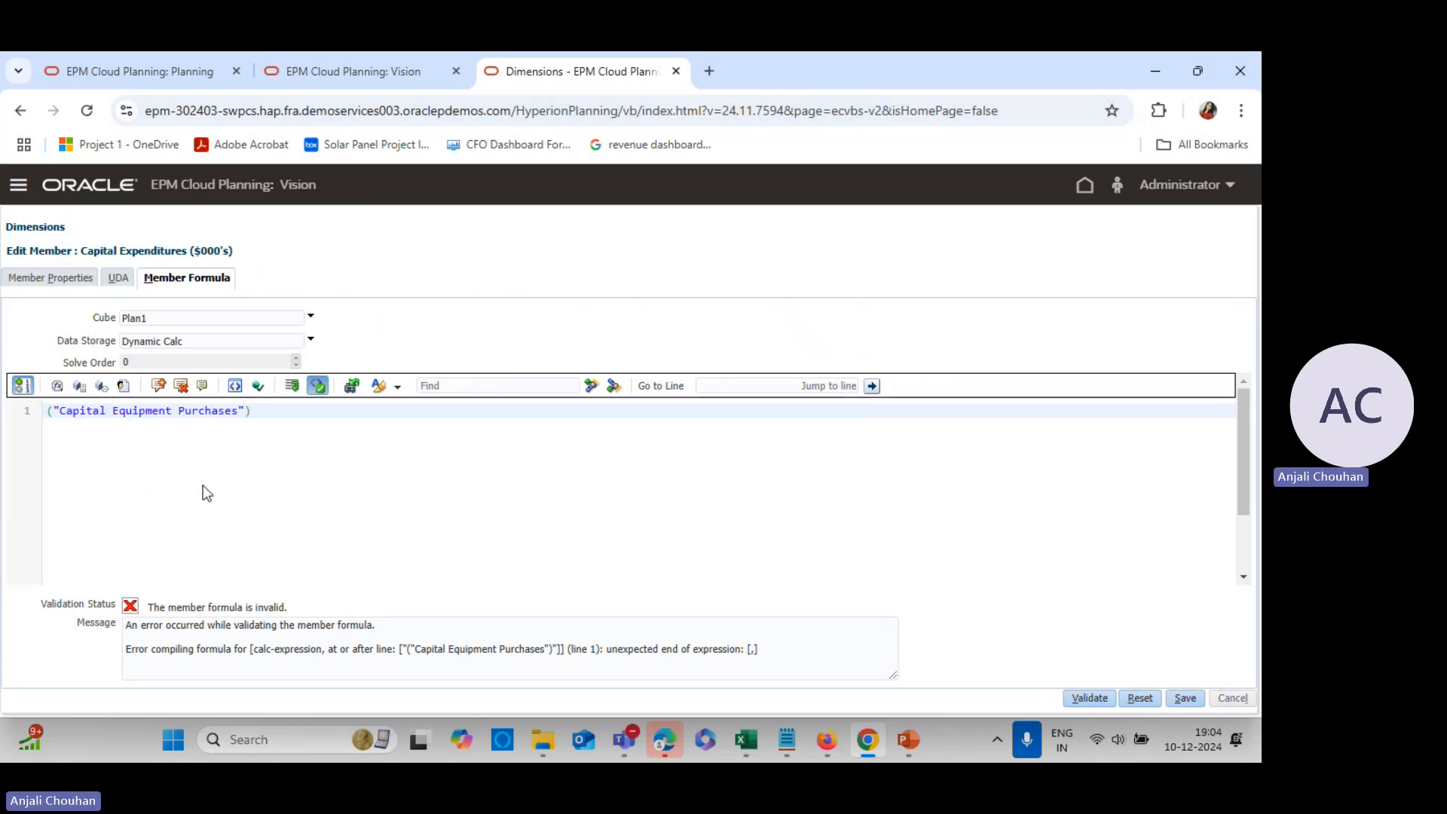
Set the data storage of the Capital Expenditures ($000's) member to Store, save it, and refresh the database
{"action": "scroll", "coordinate": [313, 447], "scroll_direction": "up", "scroll_amount": 3}
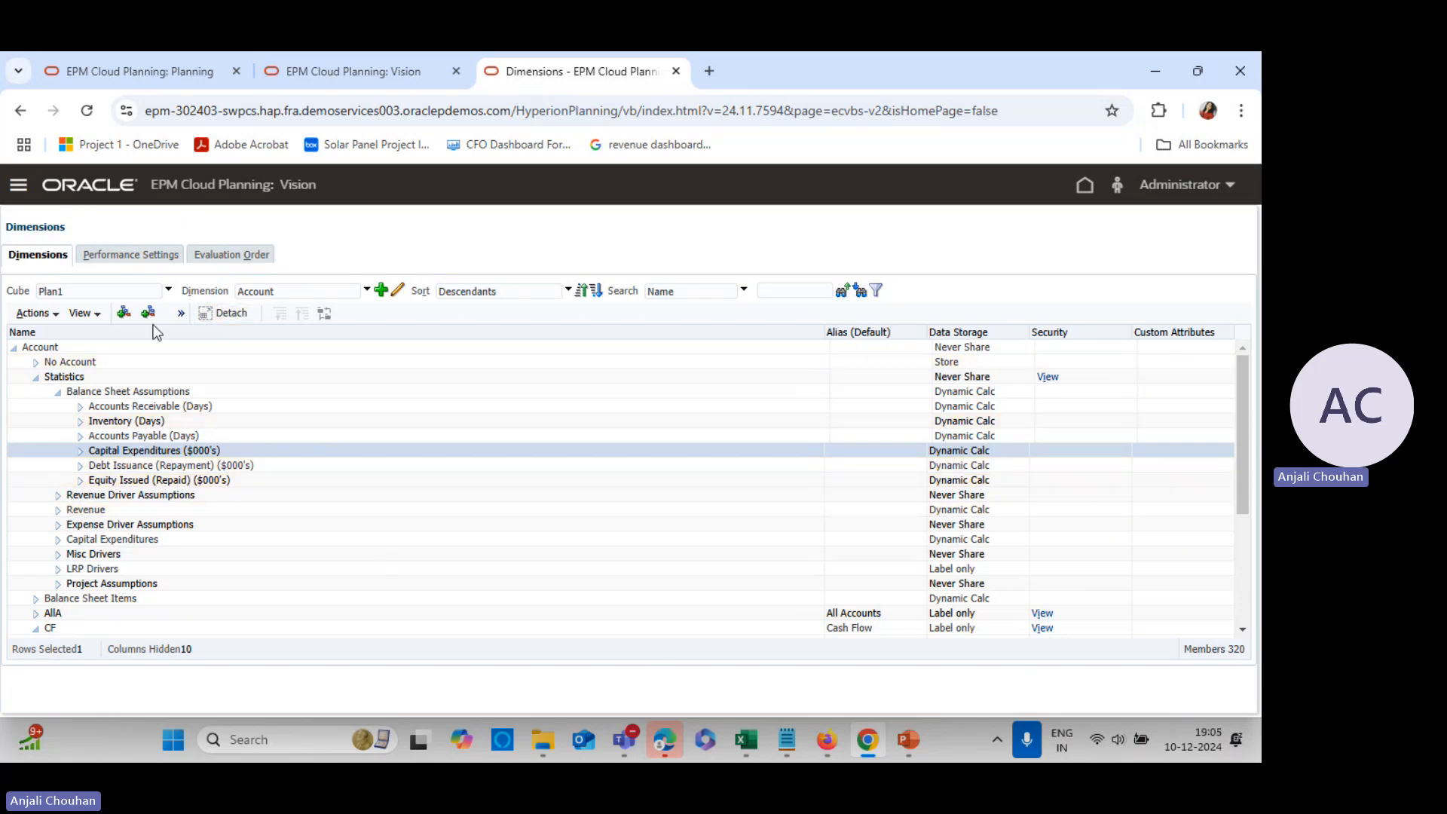
{"action": "left_click", "coordinate": [180, 314]}
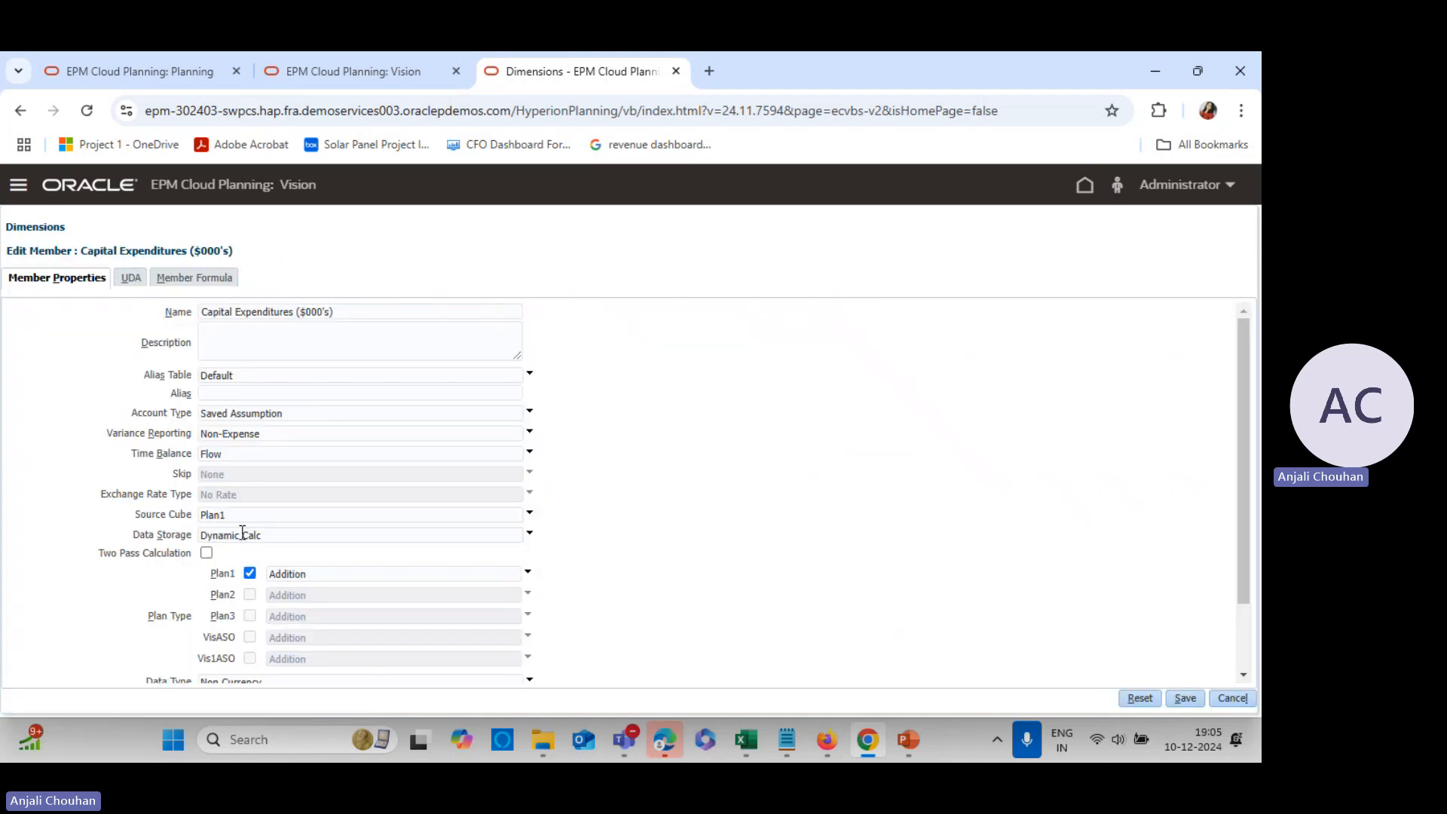
{"action": "left_click", "coordinate": [241, 533]}
{"action": "left_click", "coordinate": [274, 554]}
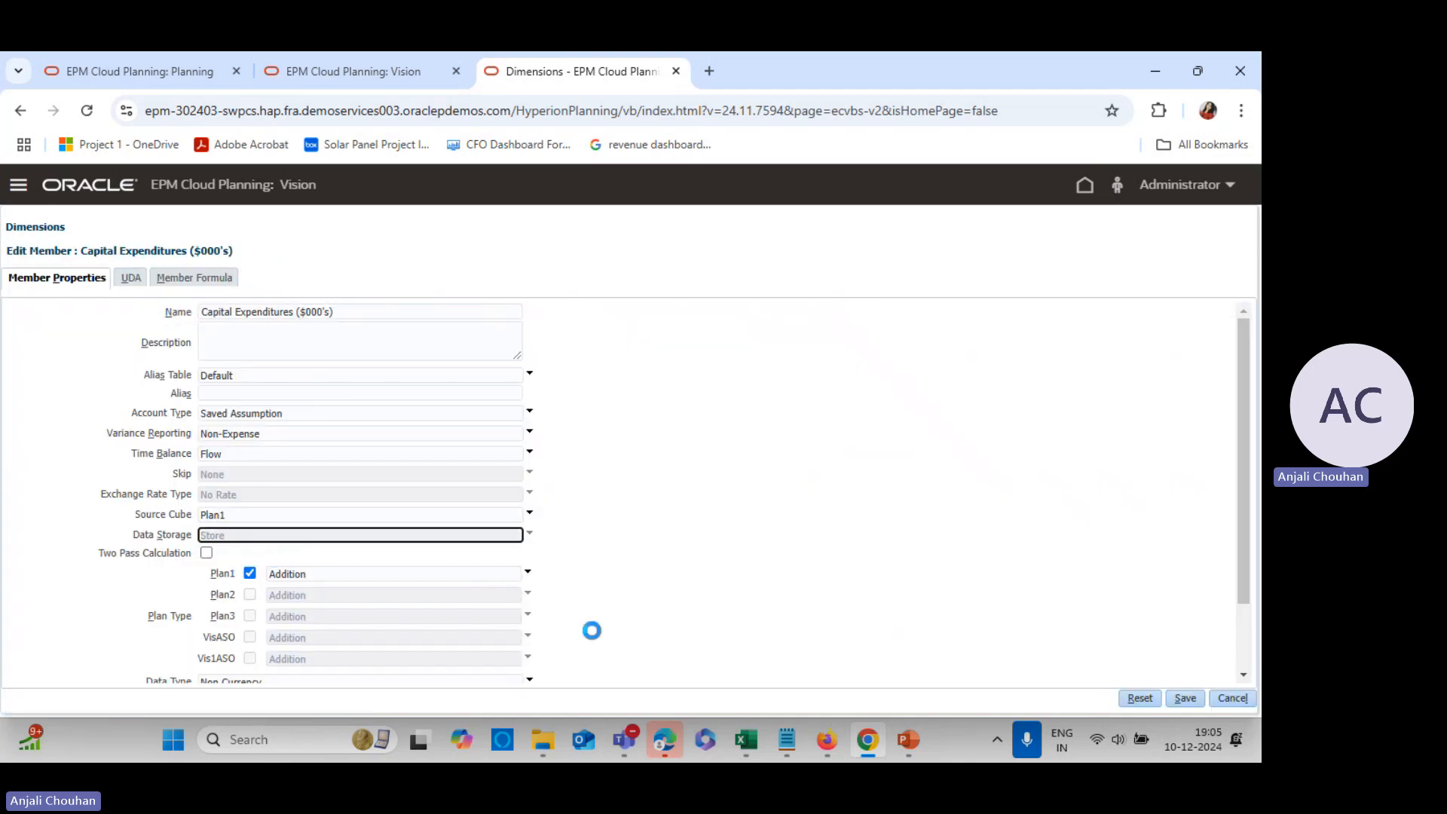
{"action": "left_click", "coordinate": [1181, 695]}
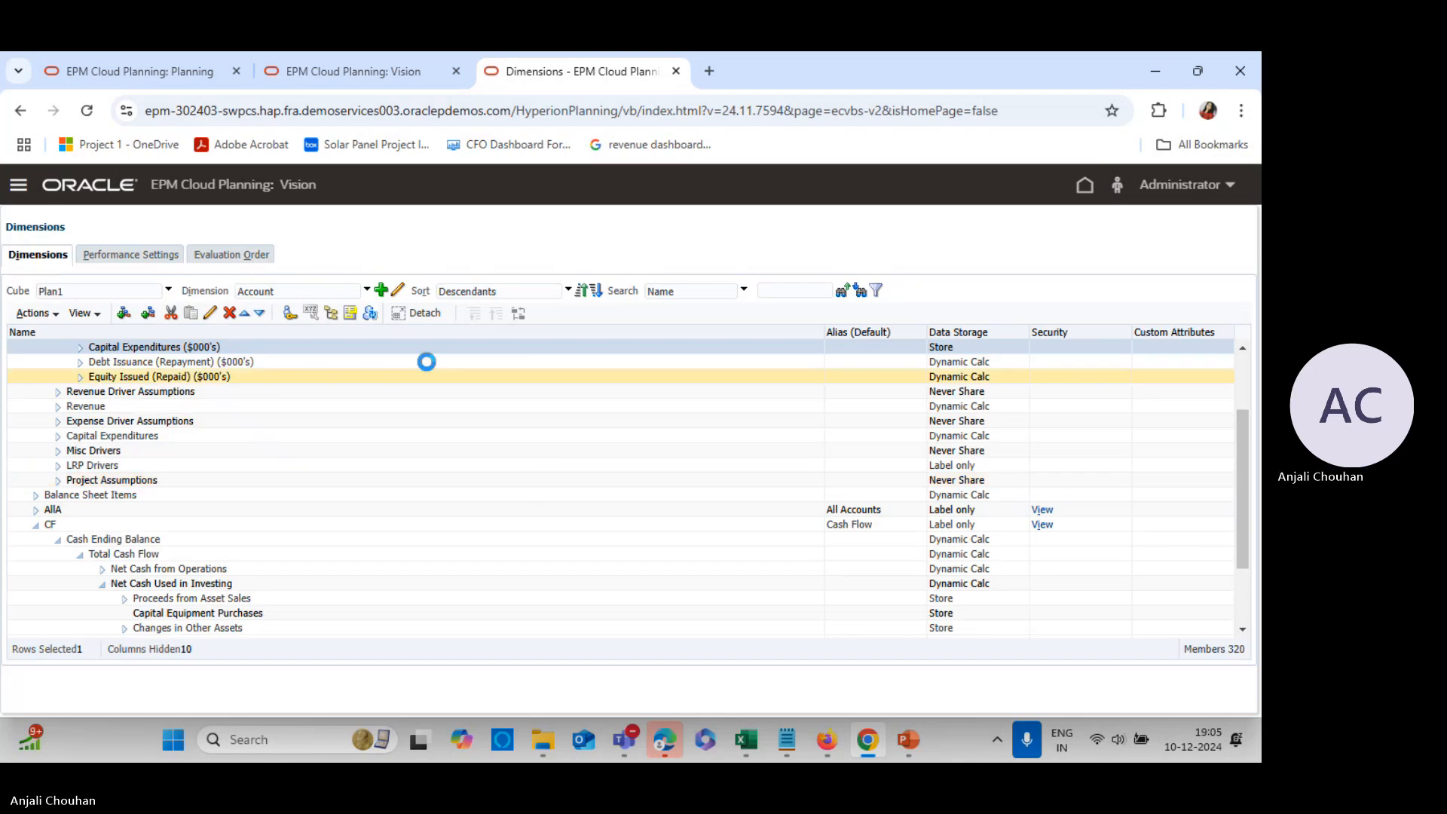
{"action": "left_click", "coordinate": [371, 316]}
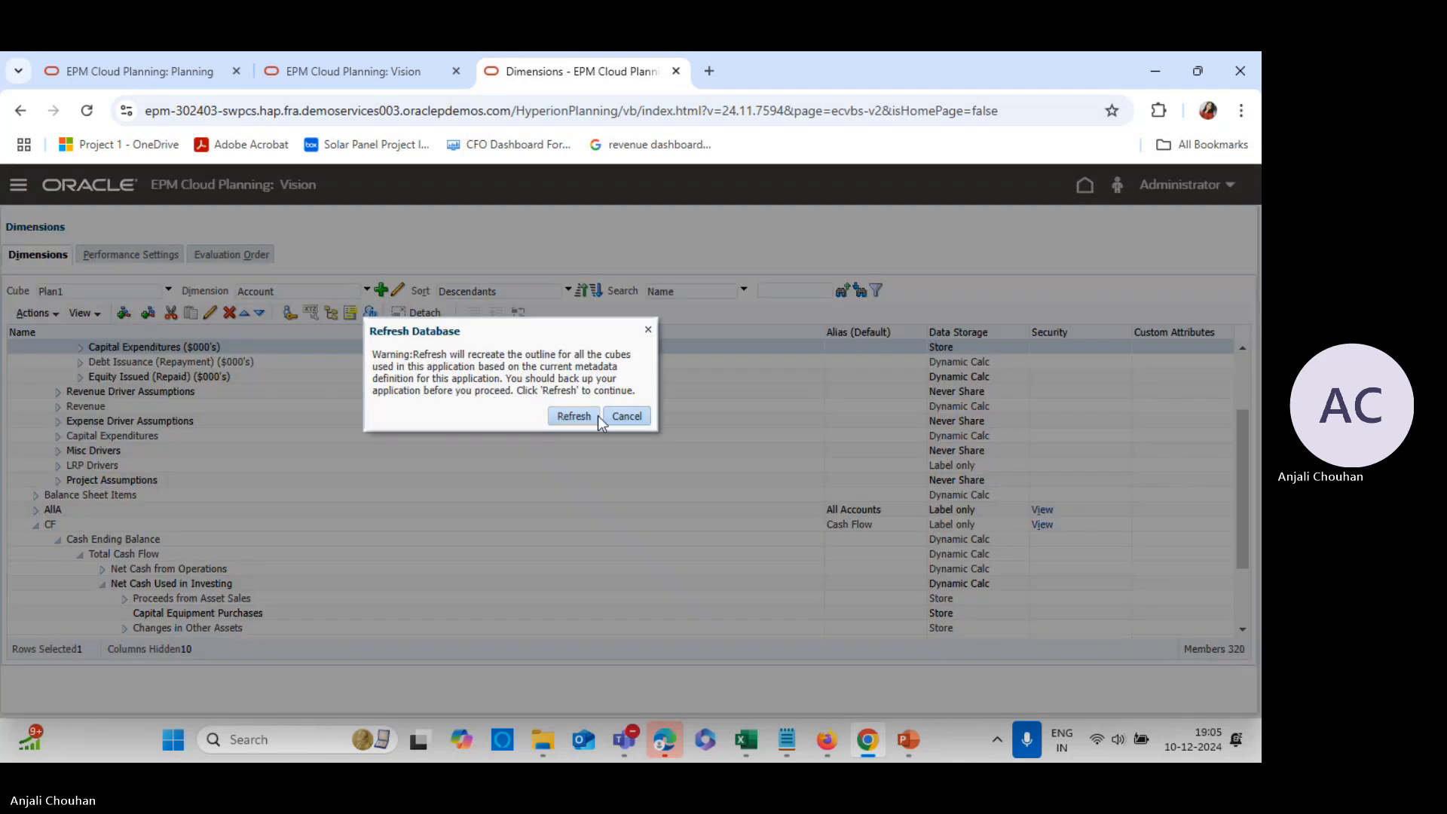
{"action": "left_click", "coordinate": [591, 415]}
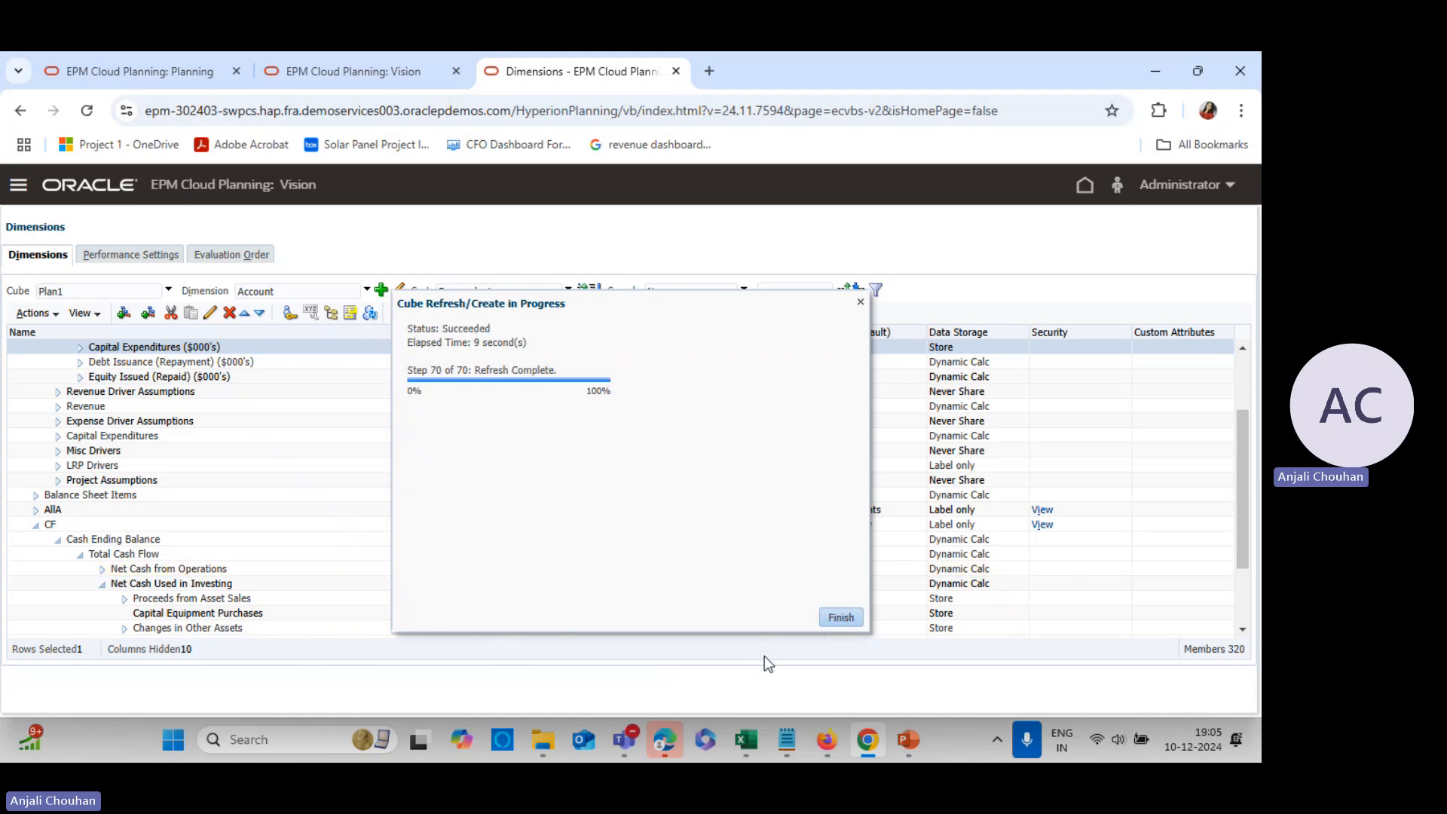
Switch to the Balance Sheet1 form in Firefox, refresh it, and save 15,000 as the FY20 Actual Capital Expenditures ($000's)
{"action": "left_click", "coordinate": [827, 742]}
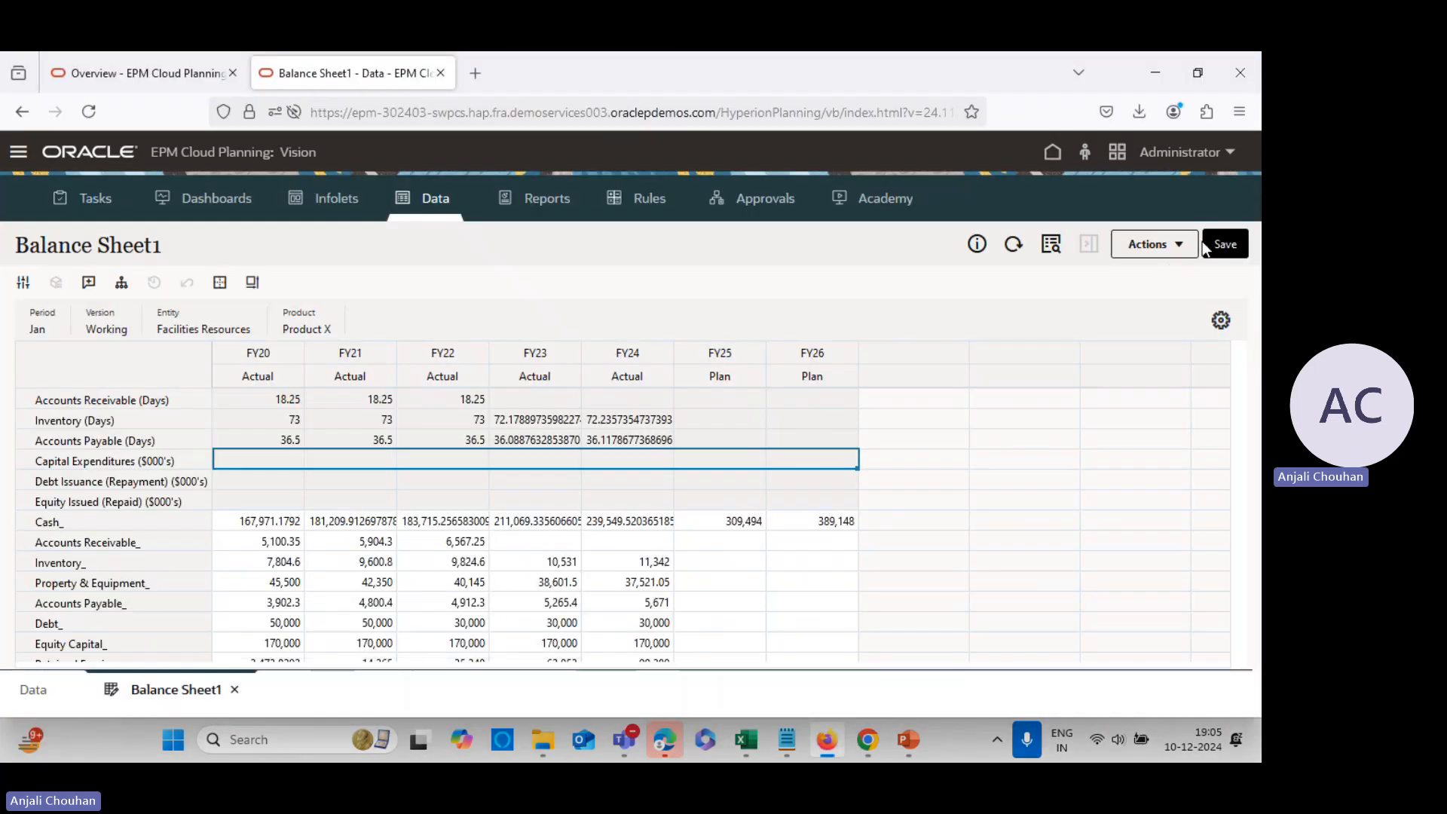
{"action": "left_click", "coordinate": [1012, 246]}
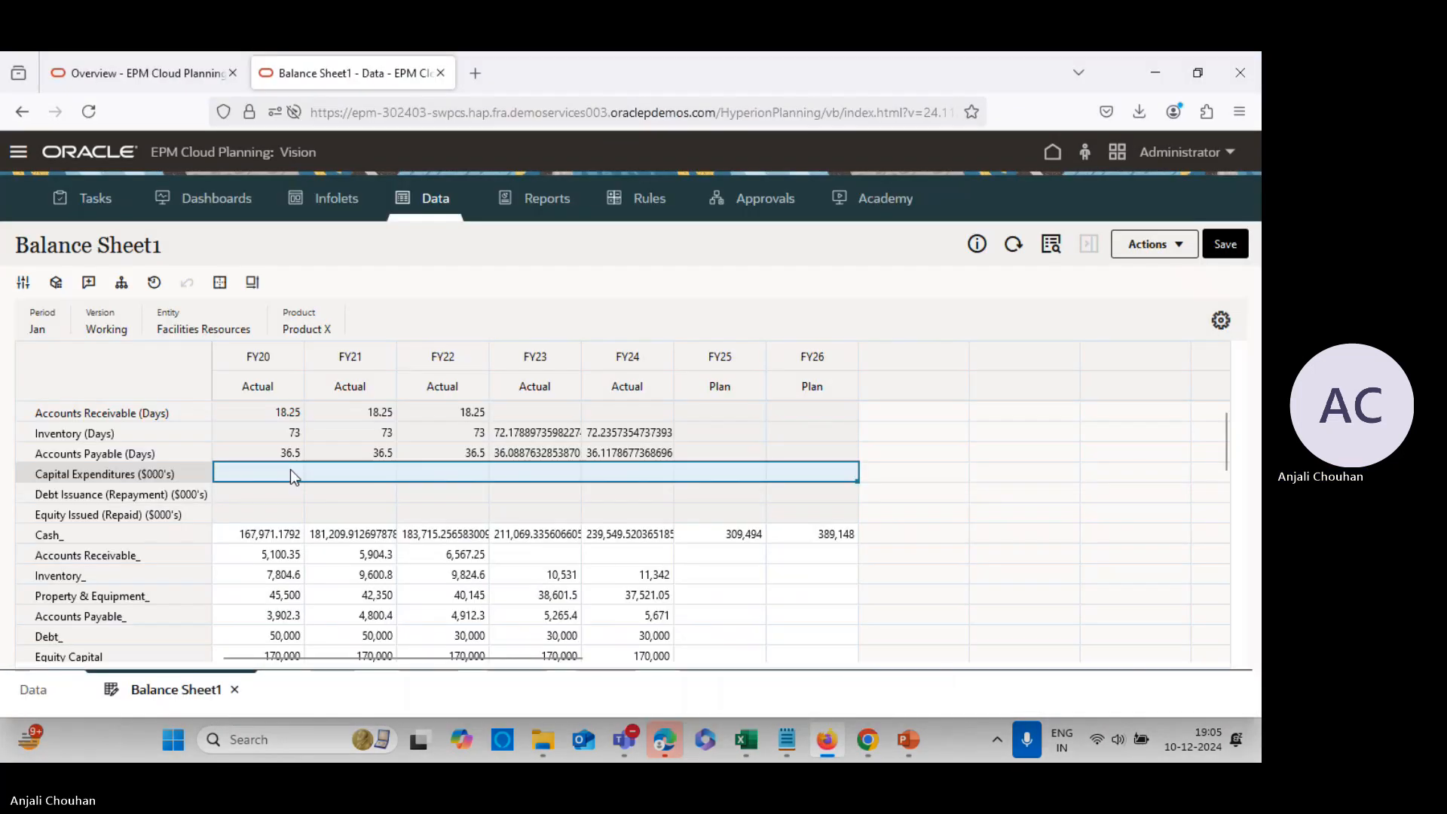
{"action": "left_click", "coordinate": [291, 471]}
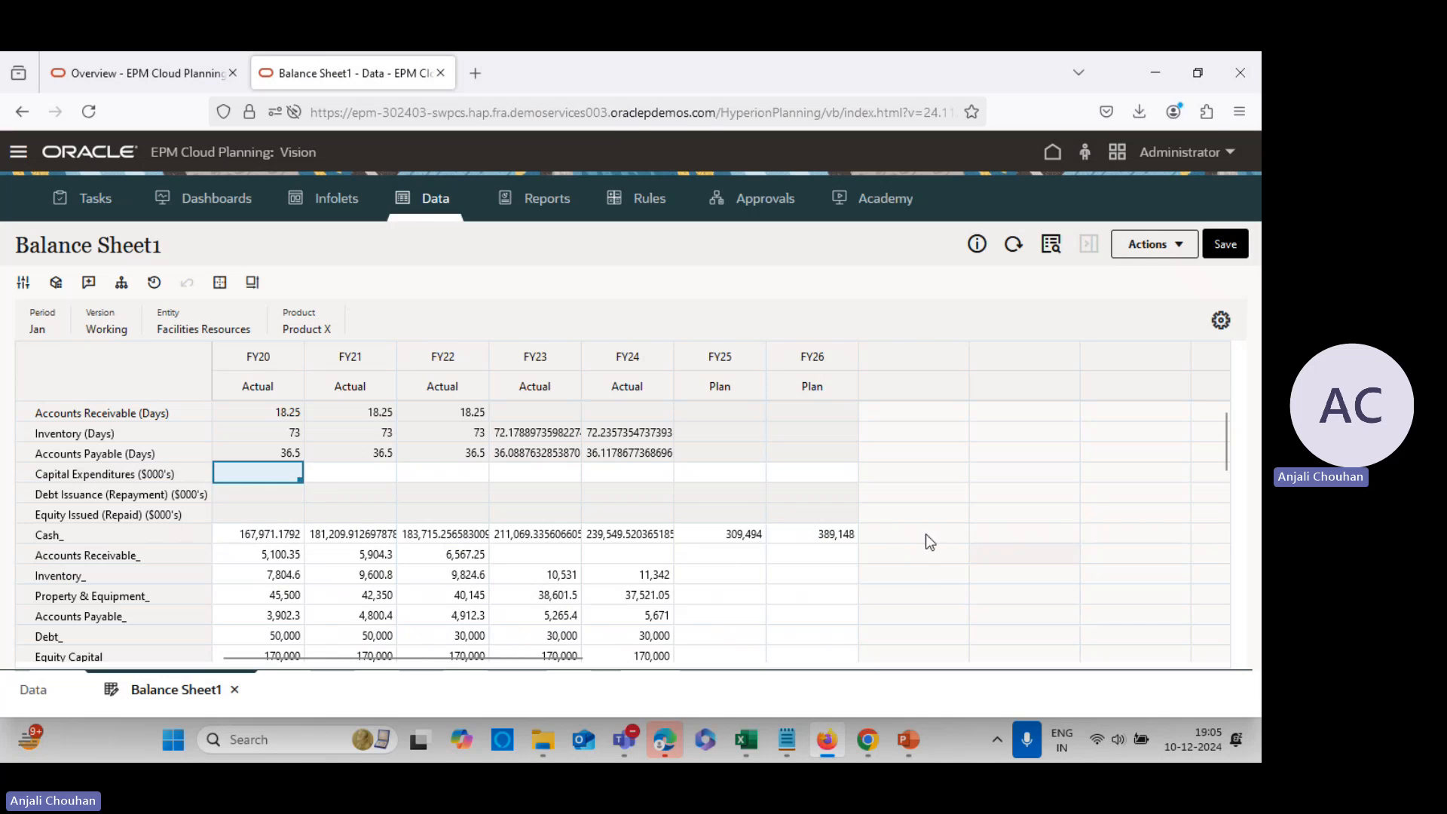
{"action": "type", "text": "15,00"}
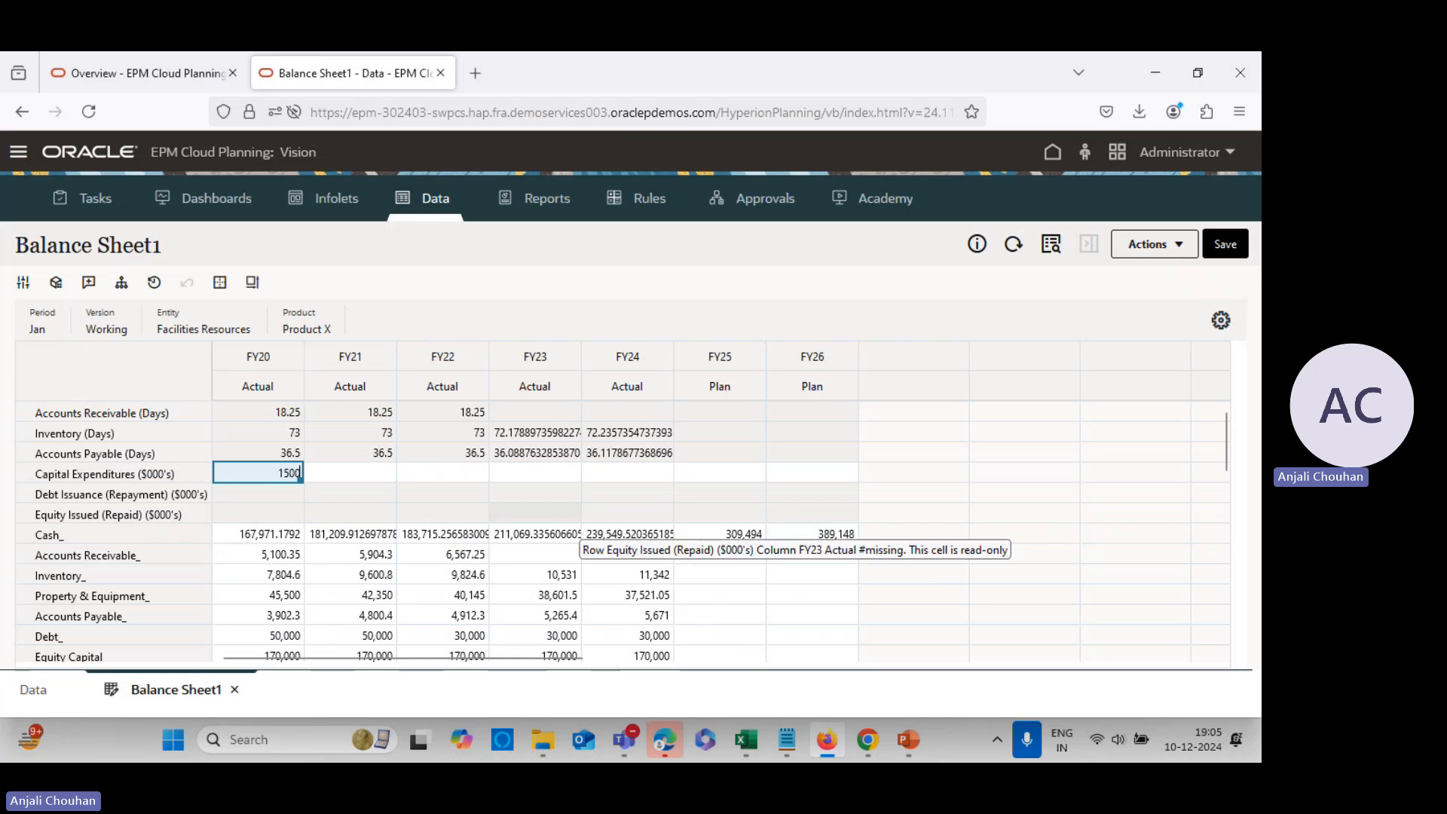
{"action": "type", "text": "0"}
{"action": "left_click", "coordinate": [1224, 246]}
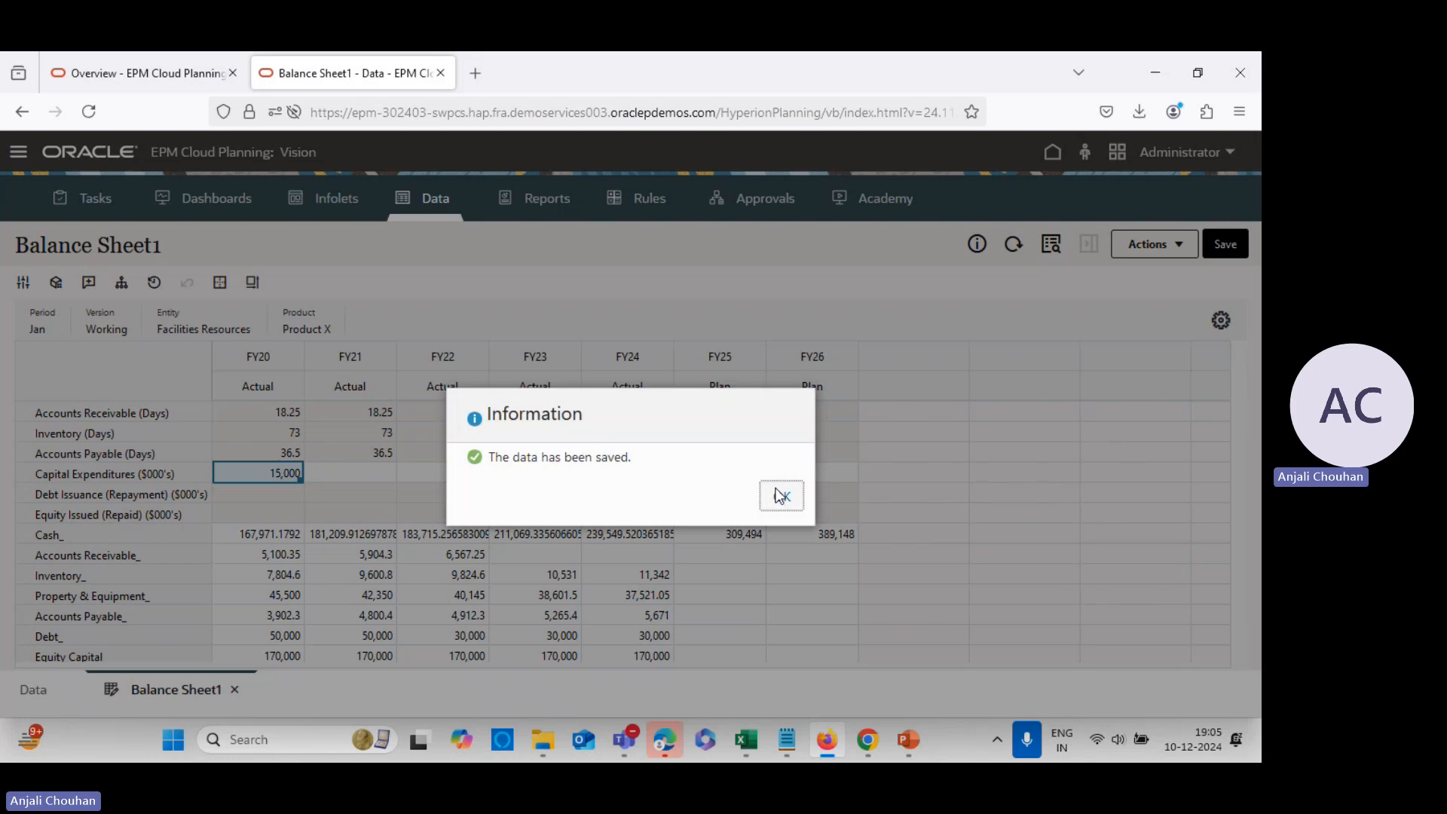
{"action": "left_click", "coordinate": [779, 495]}
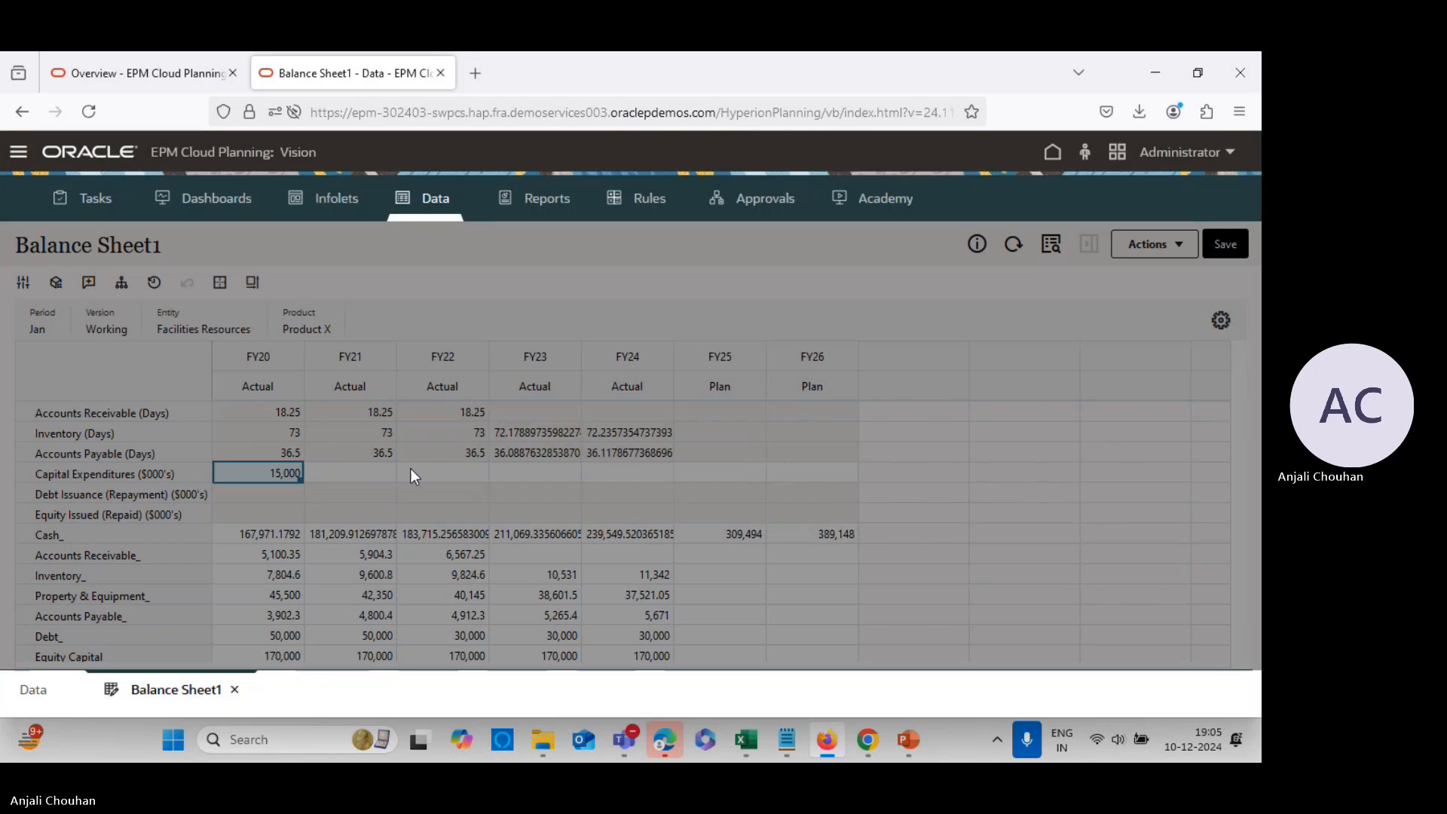
Switch to the CFI-3-Statement-Model-Complete 1 workbook in Excel and inspect the formula behind the 2012 Debt Issuance (Repayment) ($000's) assumption
{"action": "left_click", "coordinate": [410, 471]}
{"action": "left_click", "coordinate": [258, 499]}
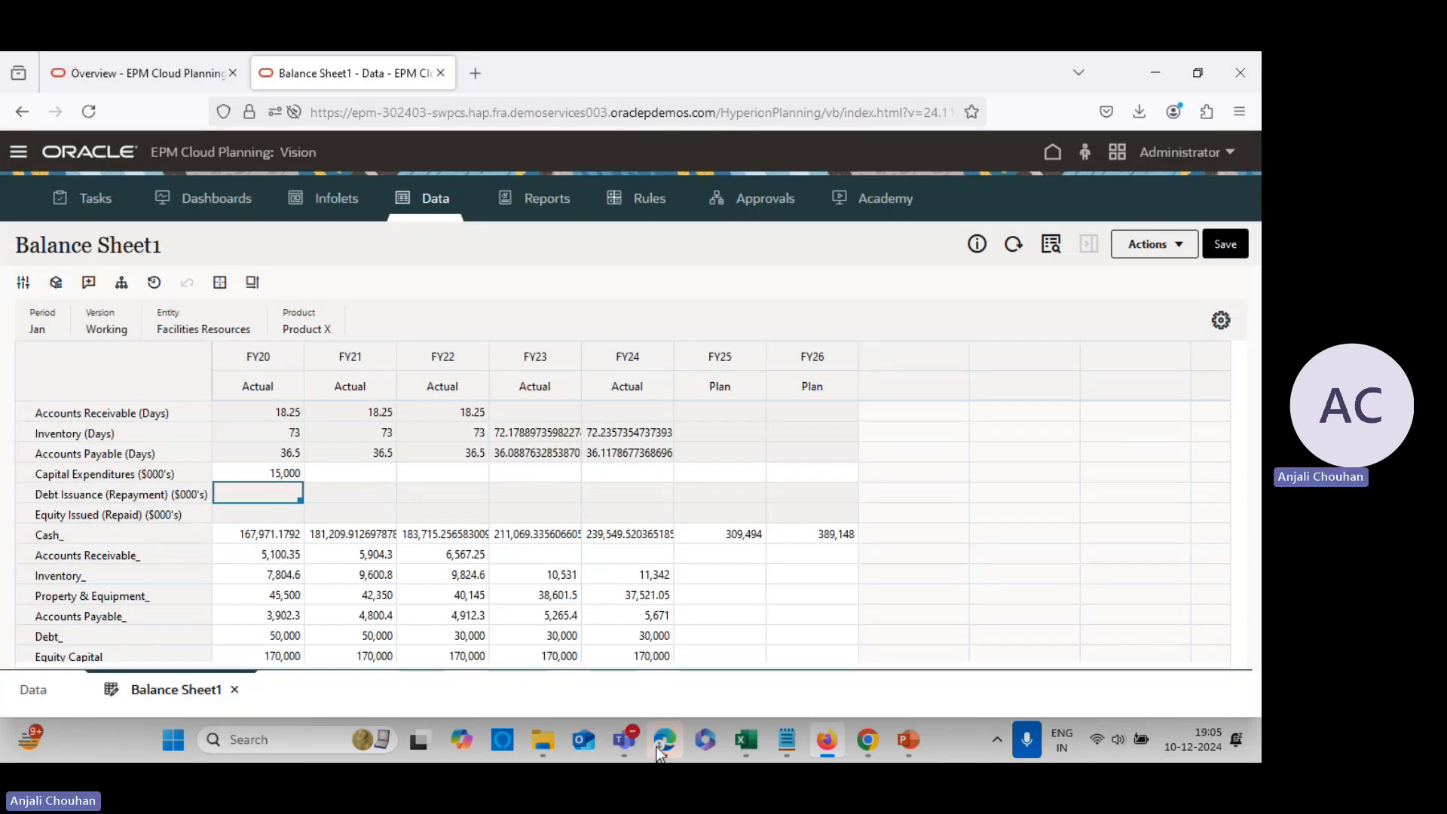
{"action": "mouse_move", "coordinate": [654, 740]}
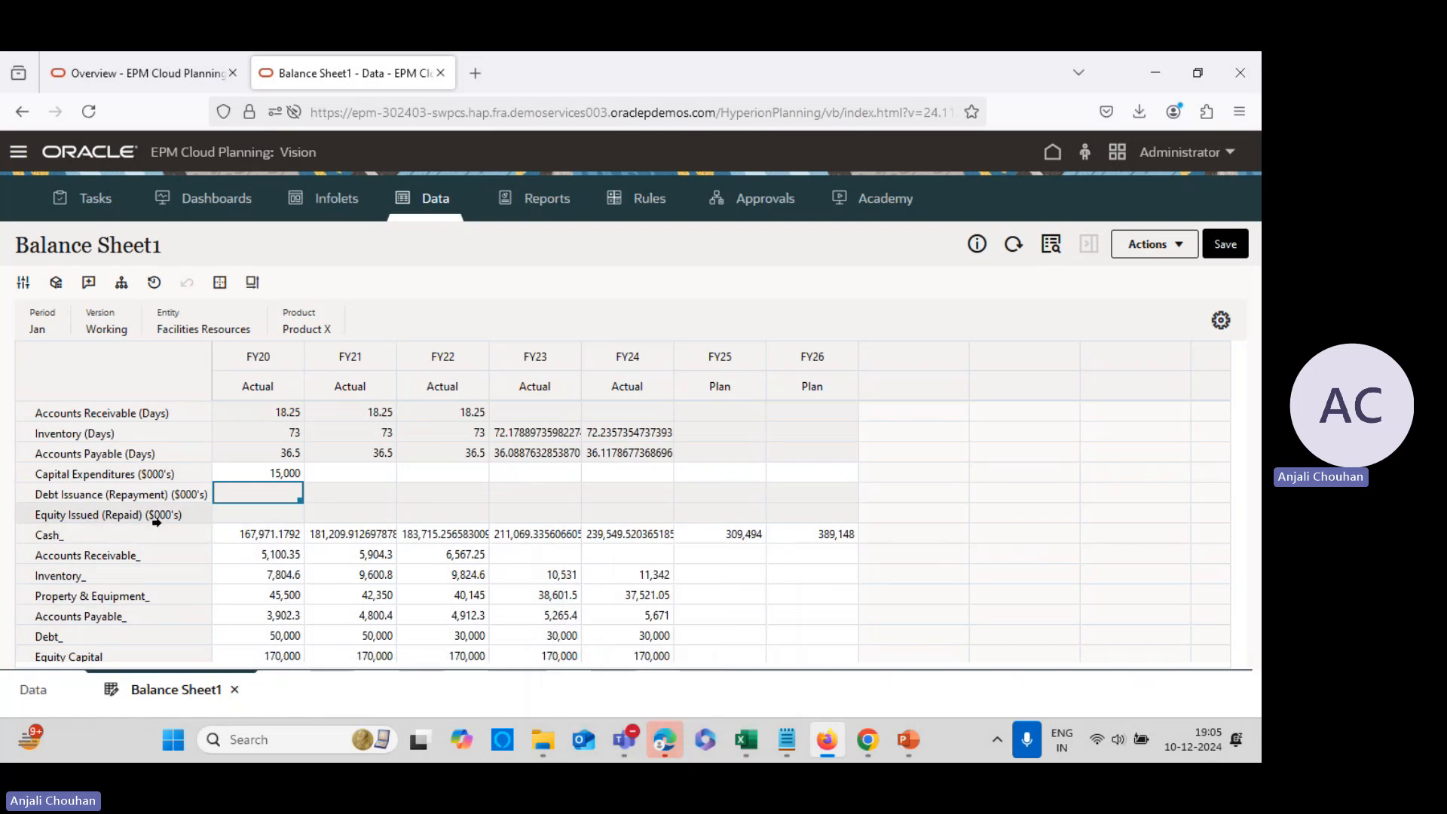
{"action": "mouse_move", "coordinate": [745, 740]}
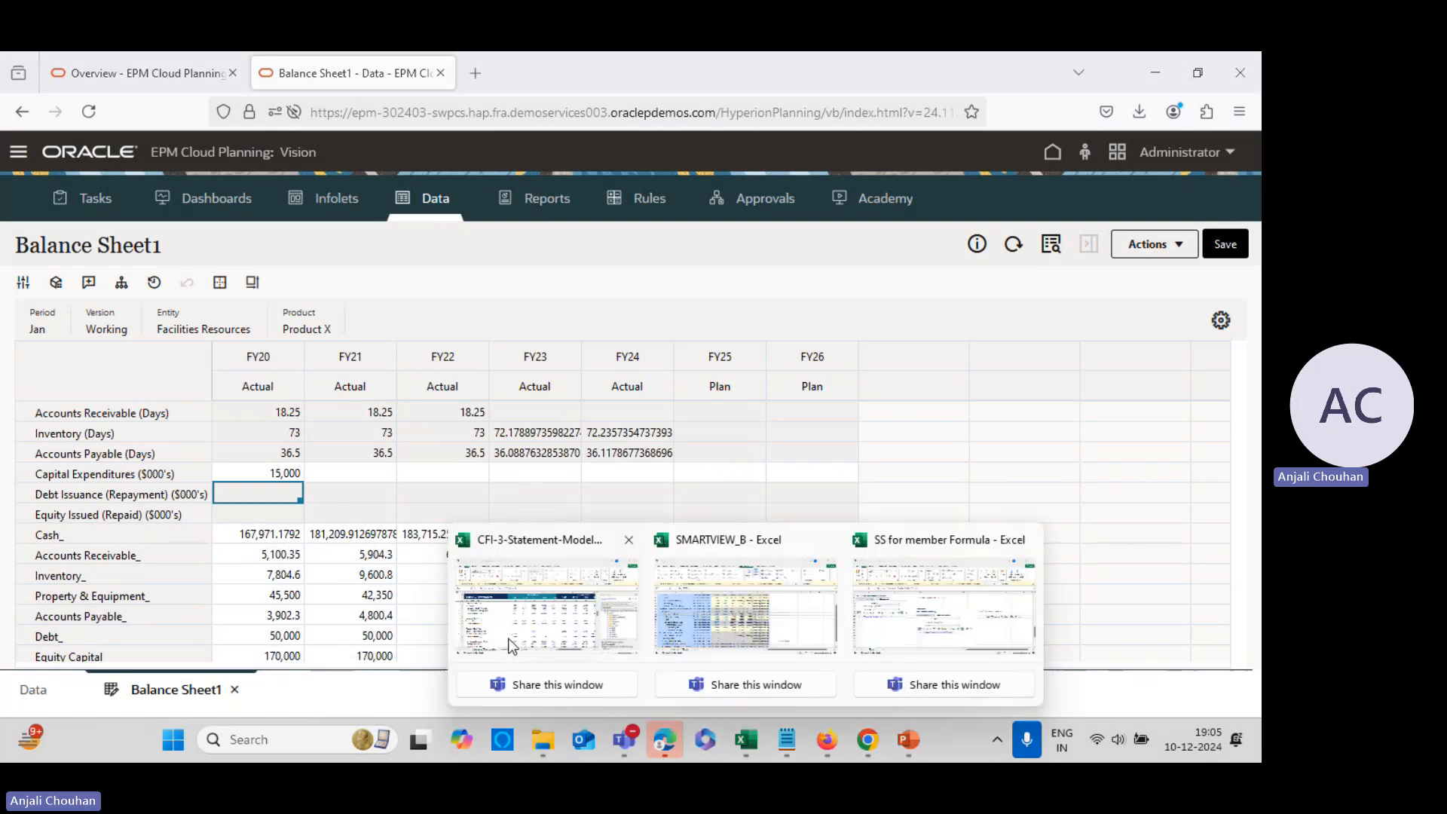
{"action": "left_click", "coordinate": [555, 684]}
{"action": "scroll", "coordinate": [315, 592], "scroll_direction": "down", "scroll_amount": 1}
{"action": "left_click", "coordinate": [324, 452]}
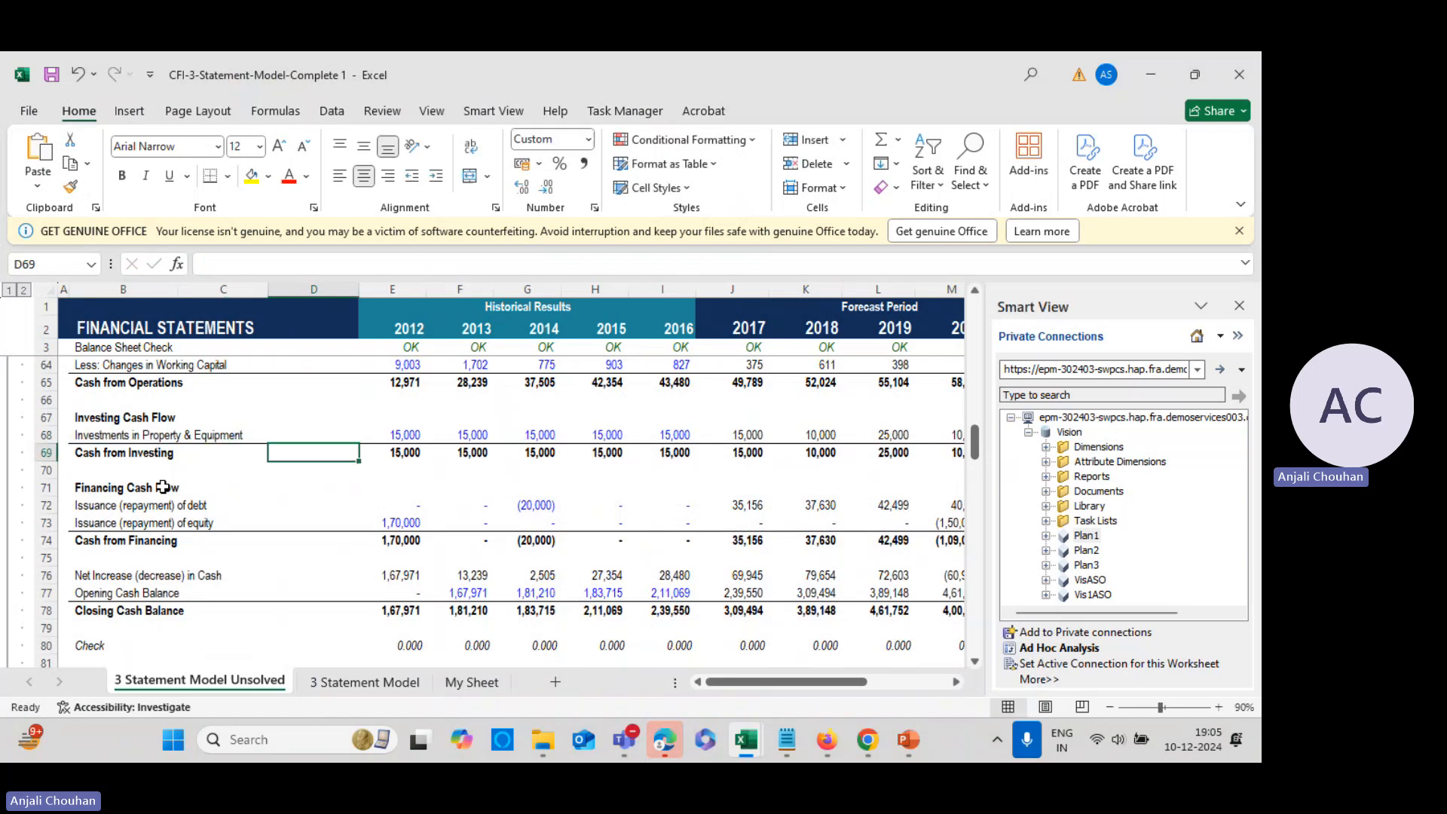
{"action": "scroll", "coordinate": [313, 603], "scroll_direction": "up", "scroll_amount": 8}
{"action": "scroll", "coordinate": [310, 607], "scroll_direction": "up", "scroll_amount": 12}
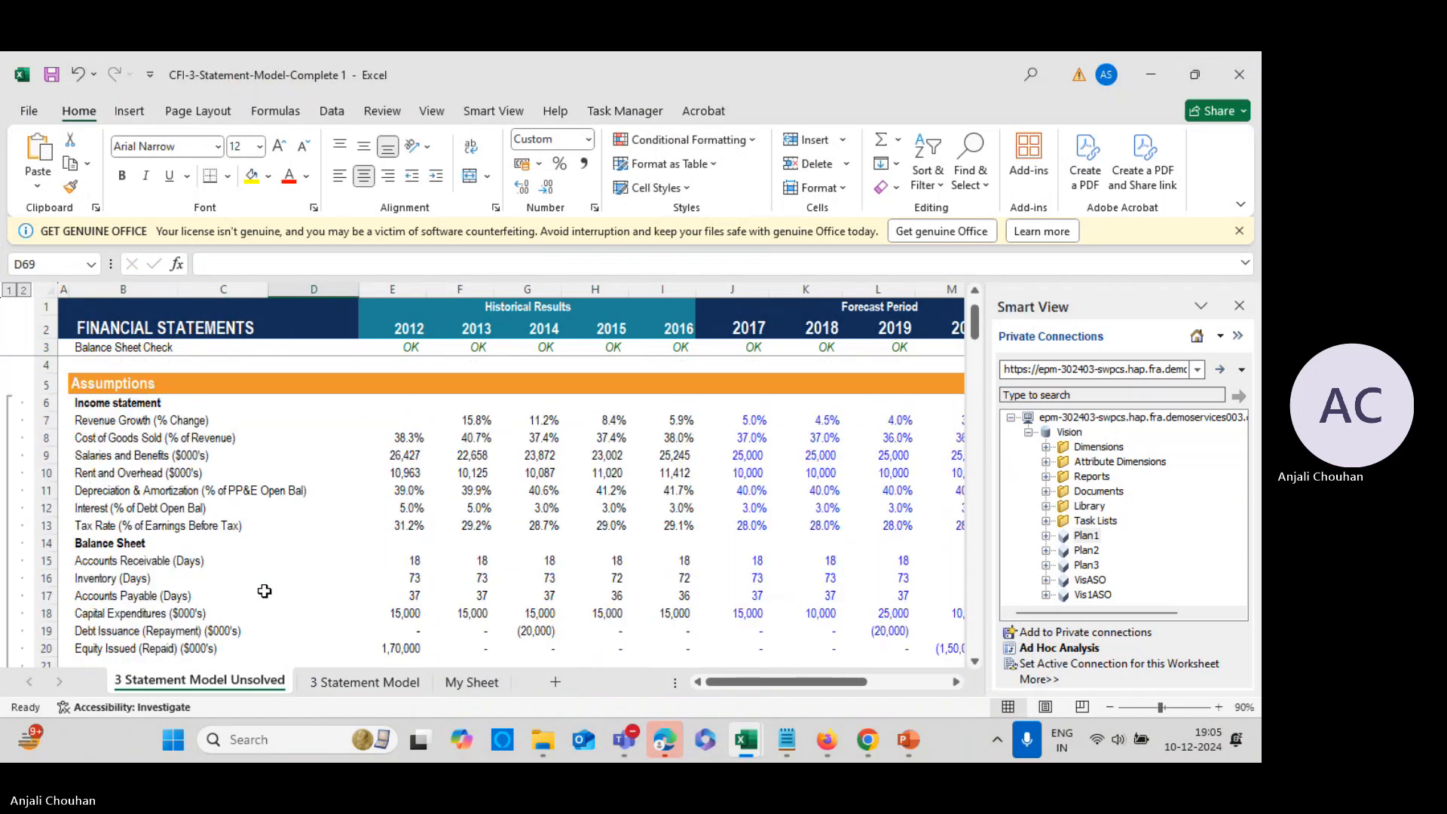
{"action": "scroll", "coordinate": [212, 616], "scroll_direction": "down", "scroll_amount": 1}
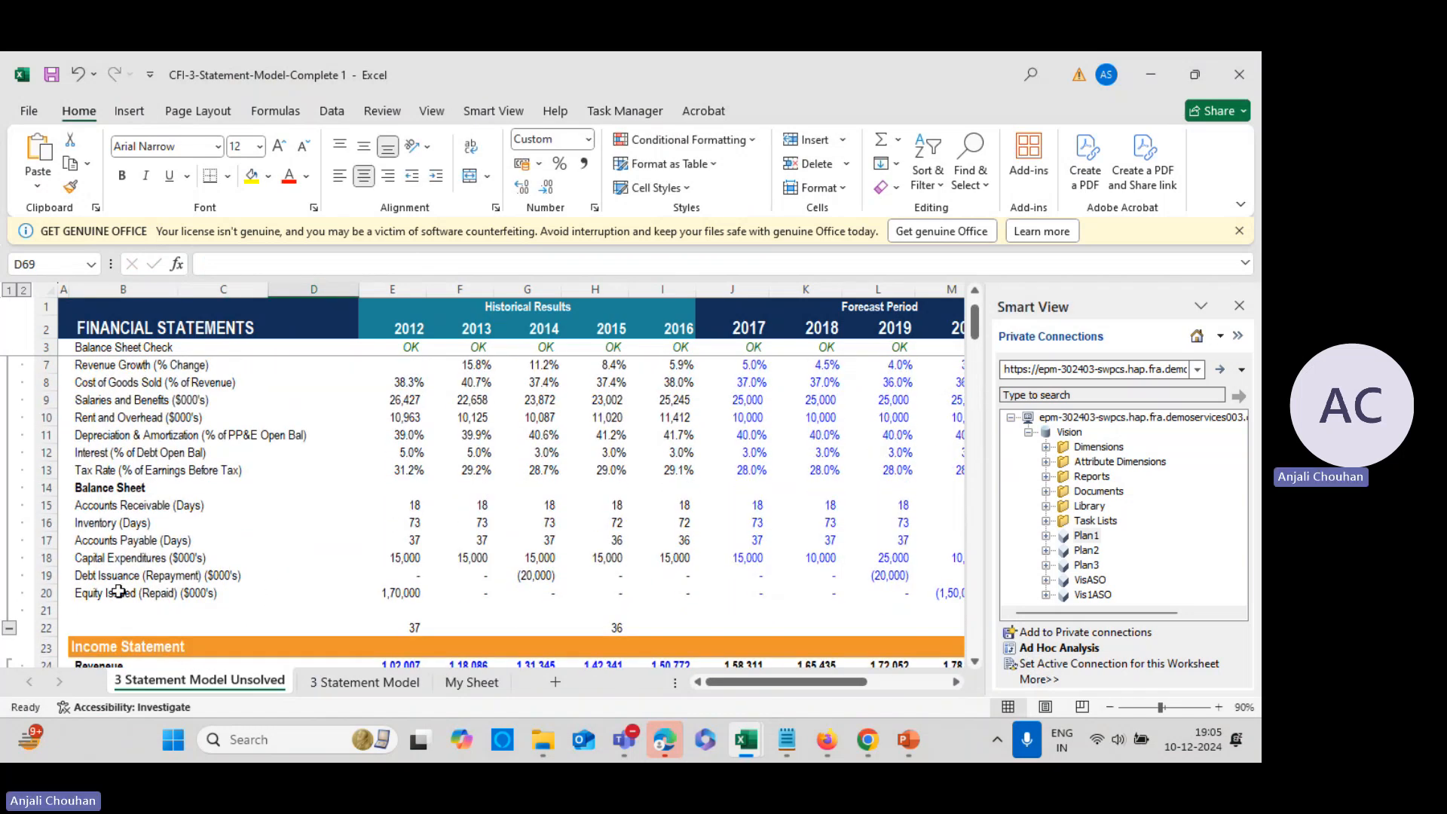
{"action": "left_click", "coordinate": [386, 578]}
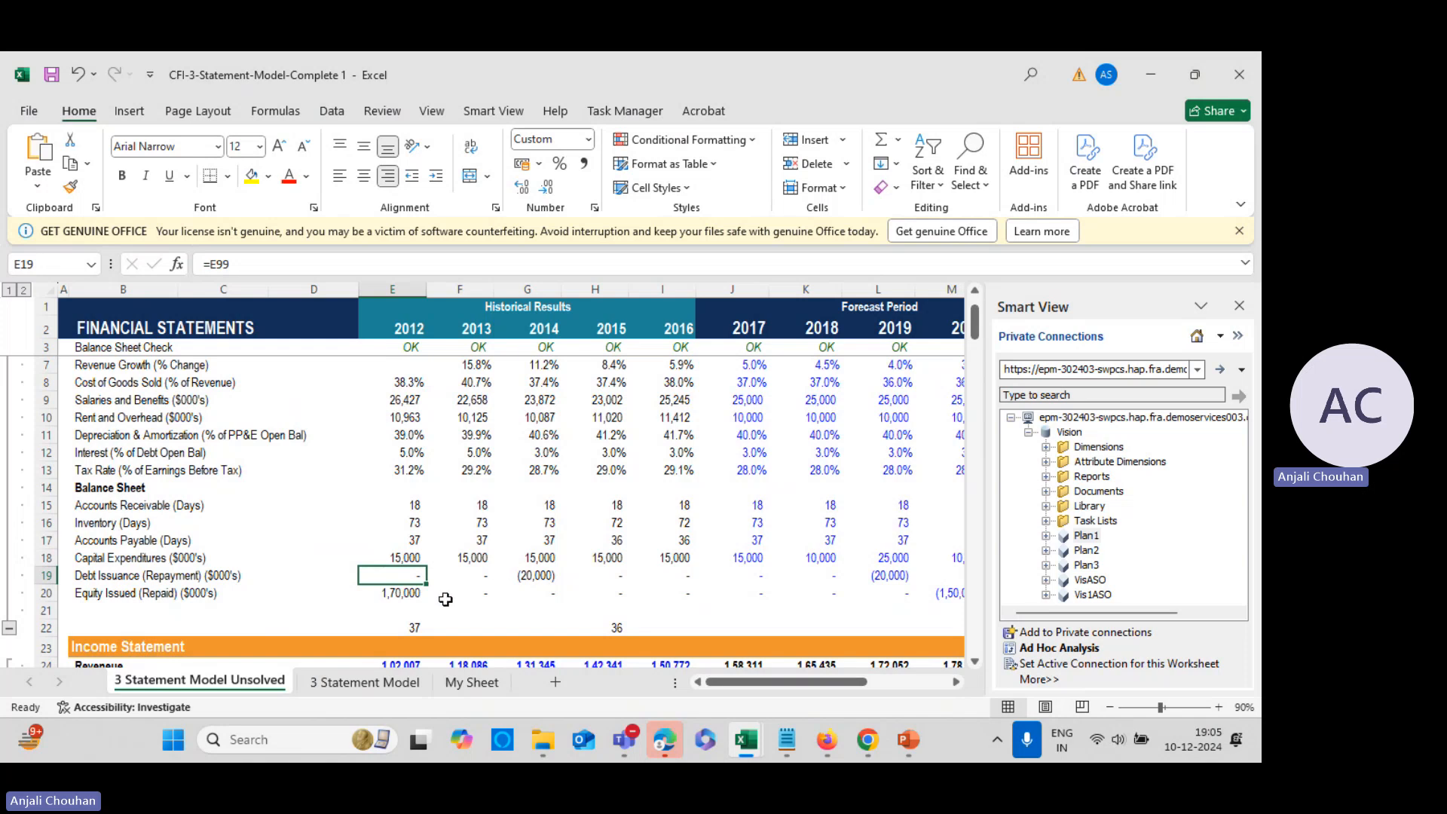
Examine the Issuance (repayment) row in the Debt & Interest Schedule and the related balance sheet lines
{"action": "scroll", "coordinate": [392, 628], "scroll_direction": "down", "scroll_amount": 20}
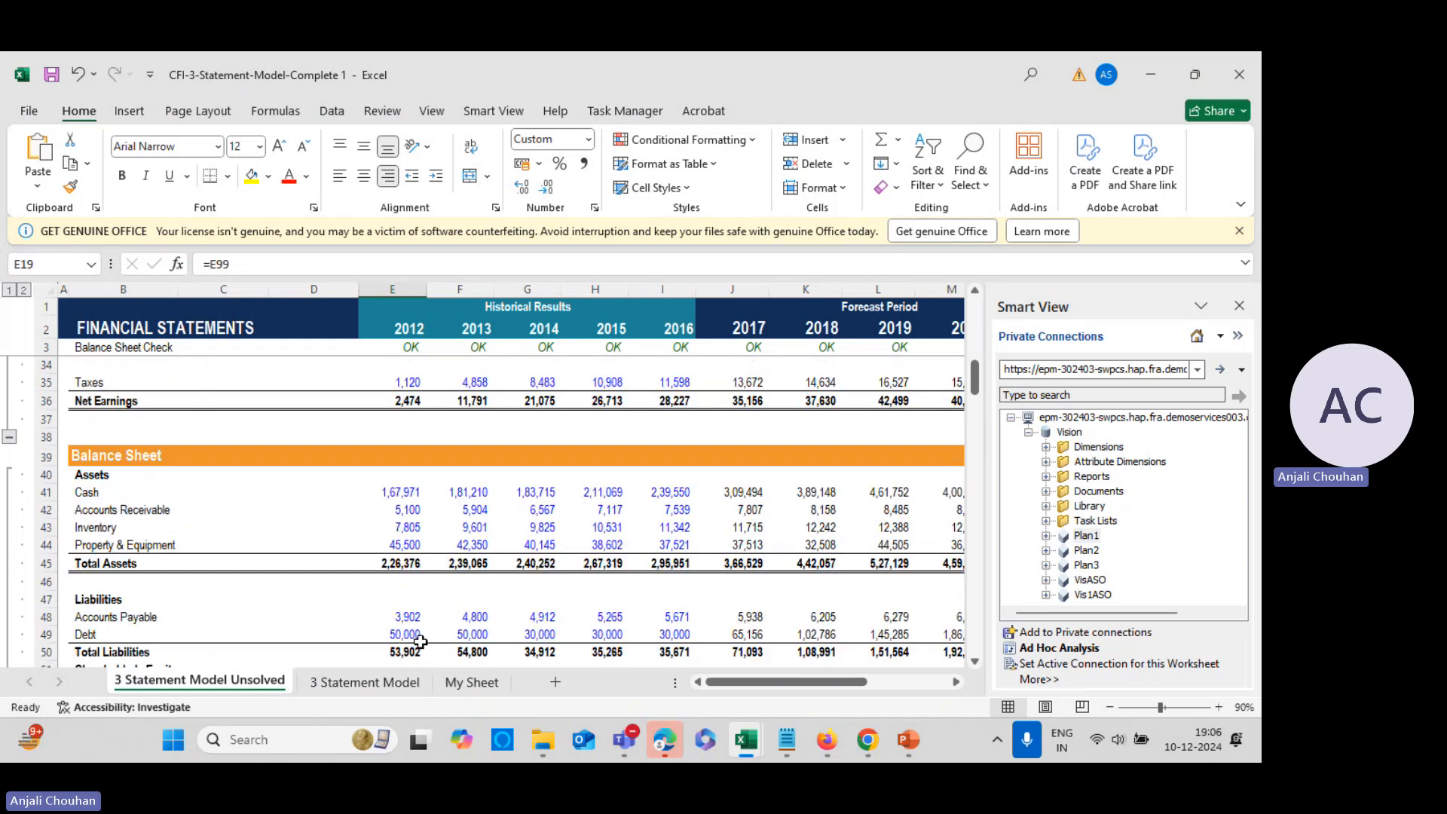
{"action": "scroll", "coordinate": [220, 628], "scroll_direction": "down", "scroll_amount": 5}
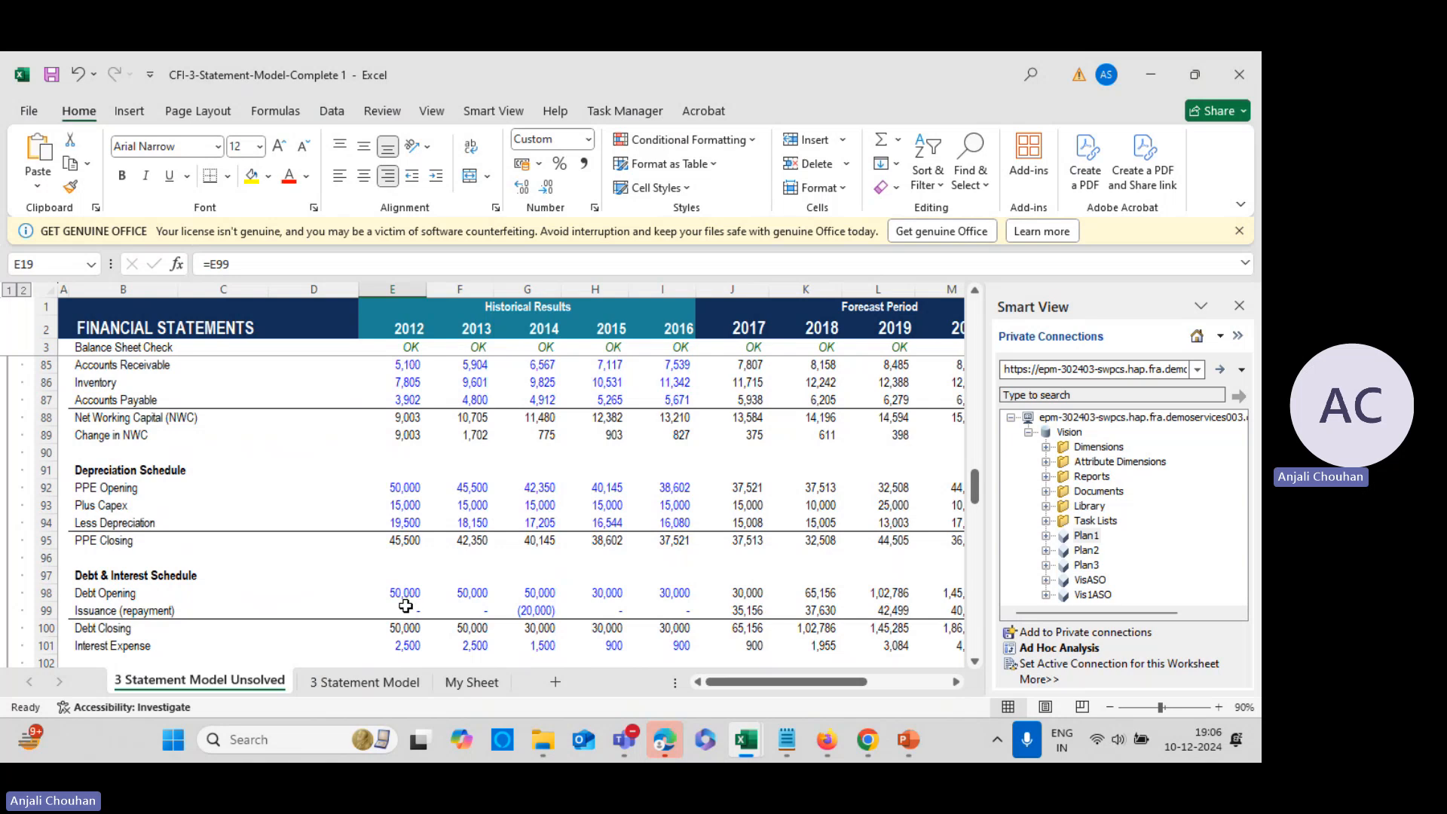
{"action": "left_click", "coordinate": [117, 611]}
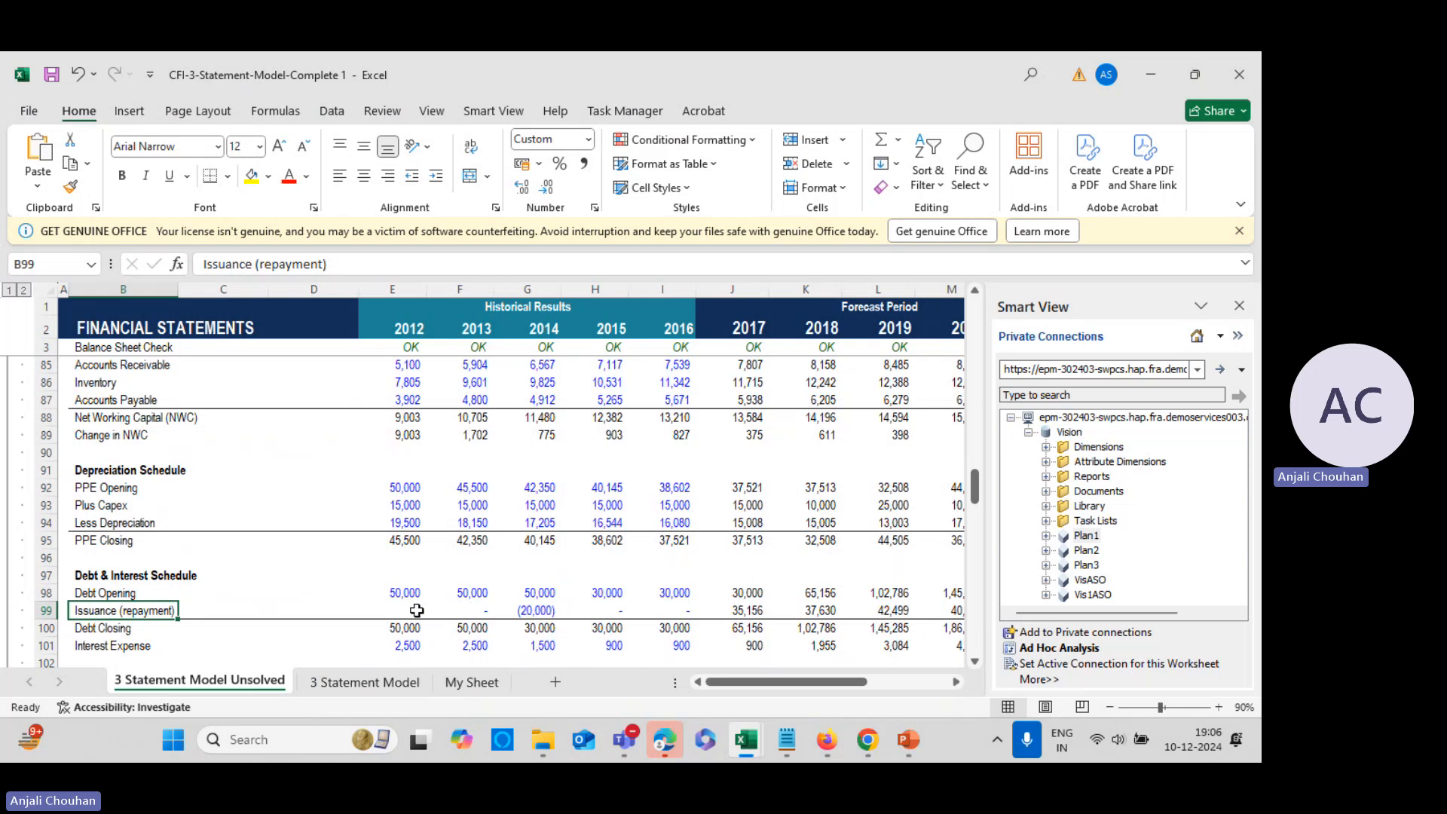
{"action": "scroll", "coordinate": [417, 610], "scroll_direction": "up", "scroll_amount": 13}
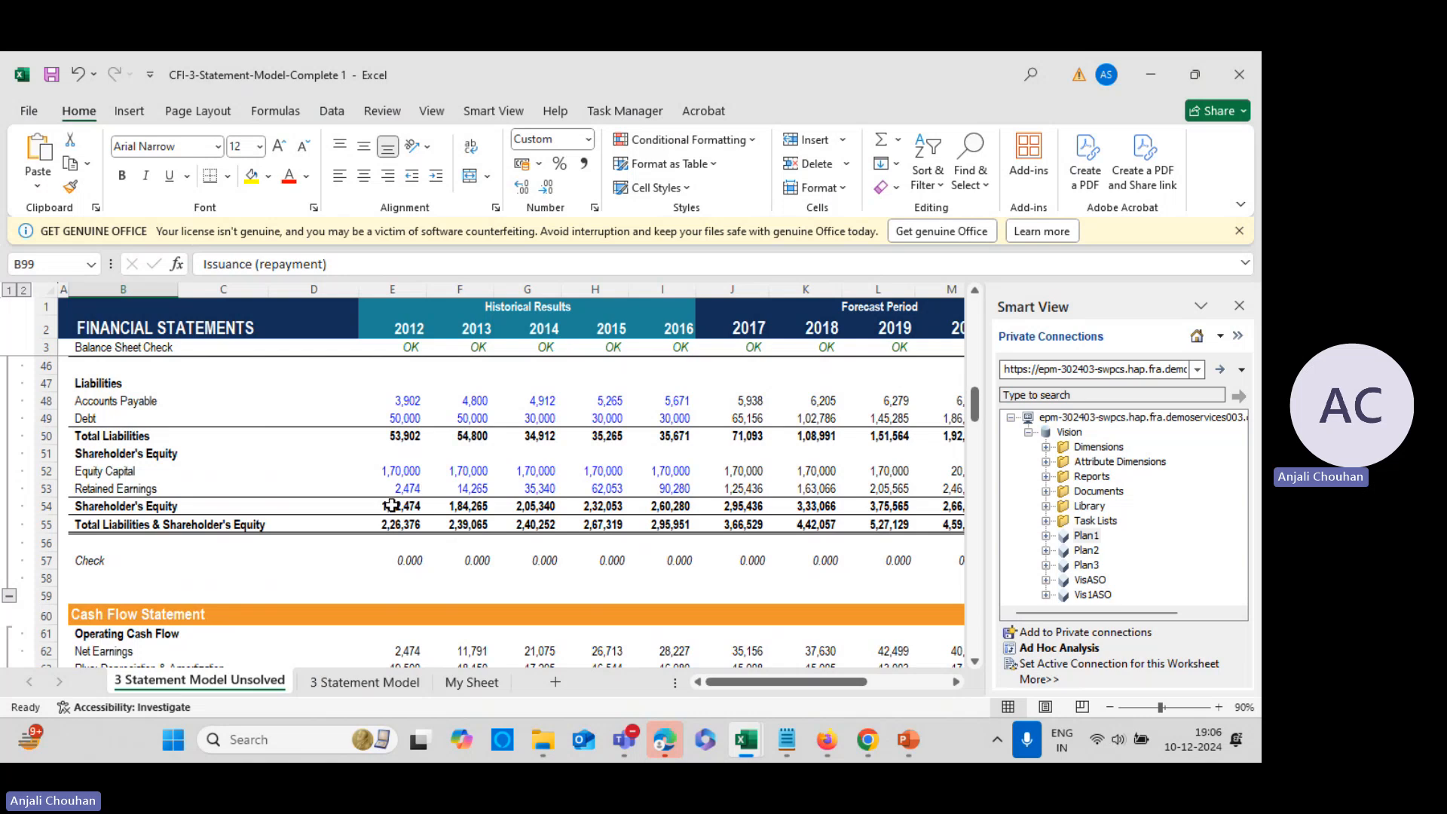
{"action": "scroll", "coordinate": [391, 505], "scroll_direction": "up", "scroll_amount": 3}
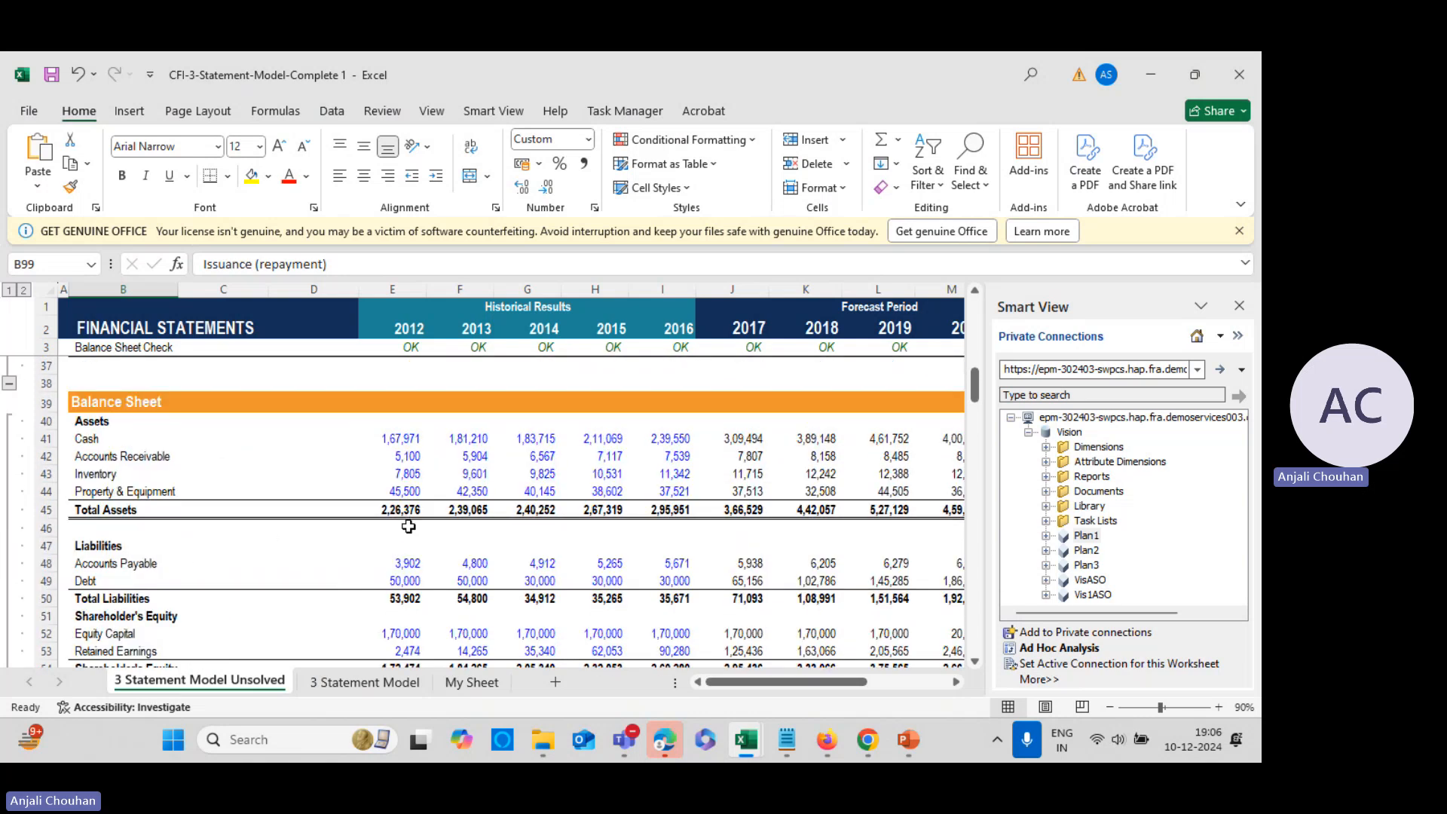
{"action": "scroll", "coordinate": [433, 619], "scroll_direction": "down", "scroll_amount": 5}
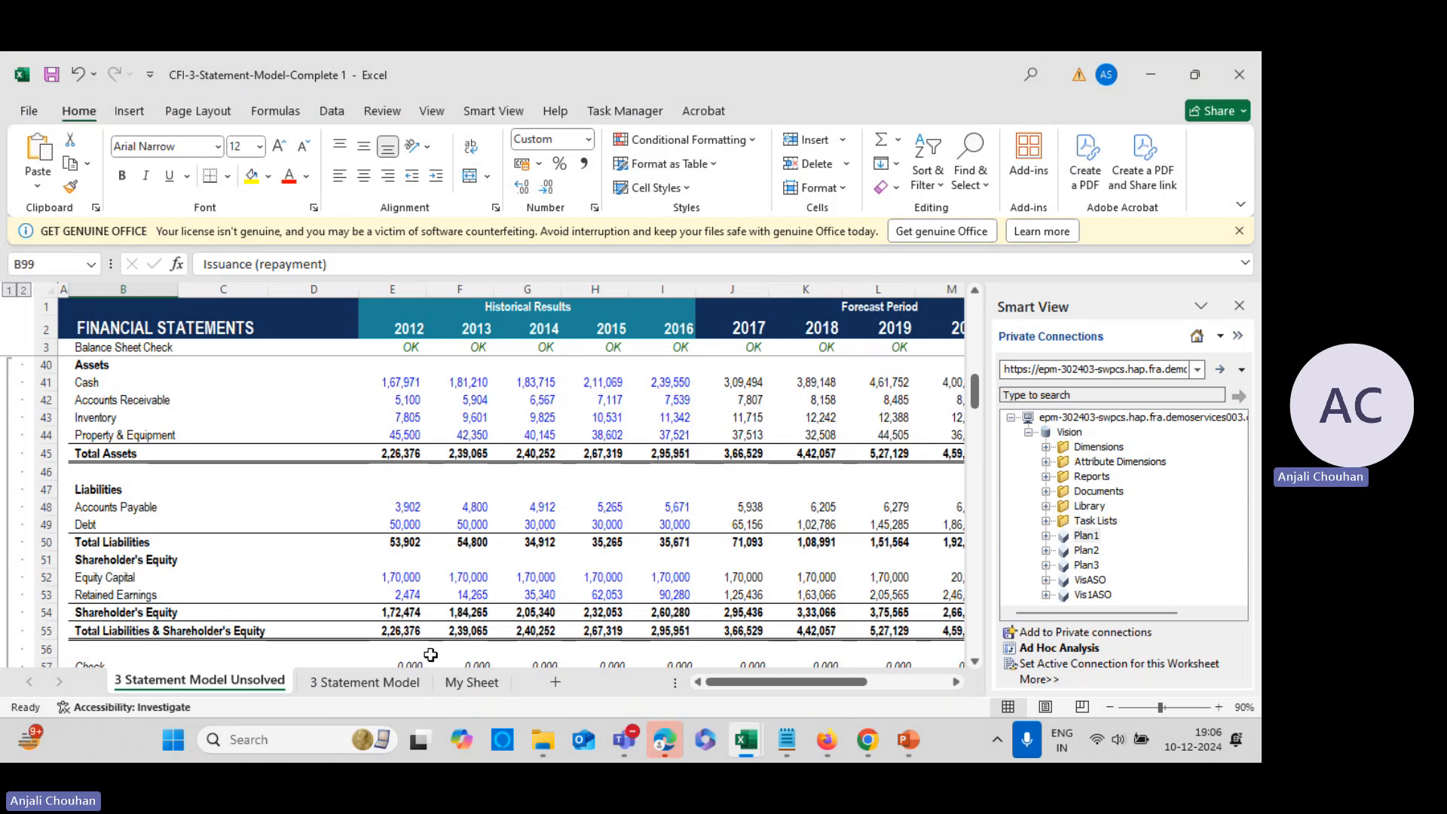
Trace the 2012 Equity Issued (Repaid) ($000's) assumption to its source in the Issuance (repayment) of equity row under Financing Cash Flow
{"action": "scroll", "coordinate": [422, 621], "scroll_direction": "up", "scroll_amount": 14}
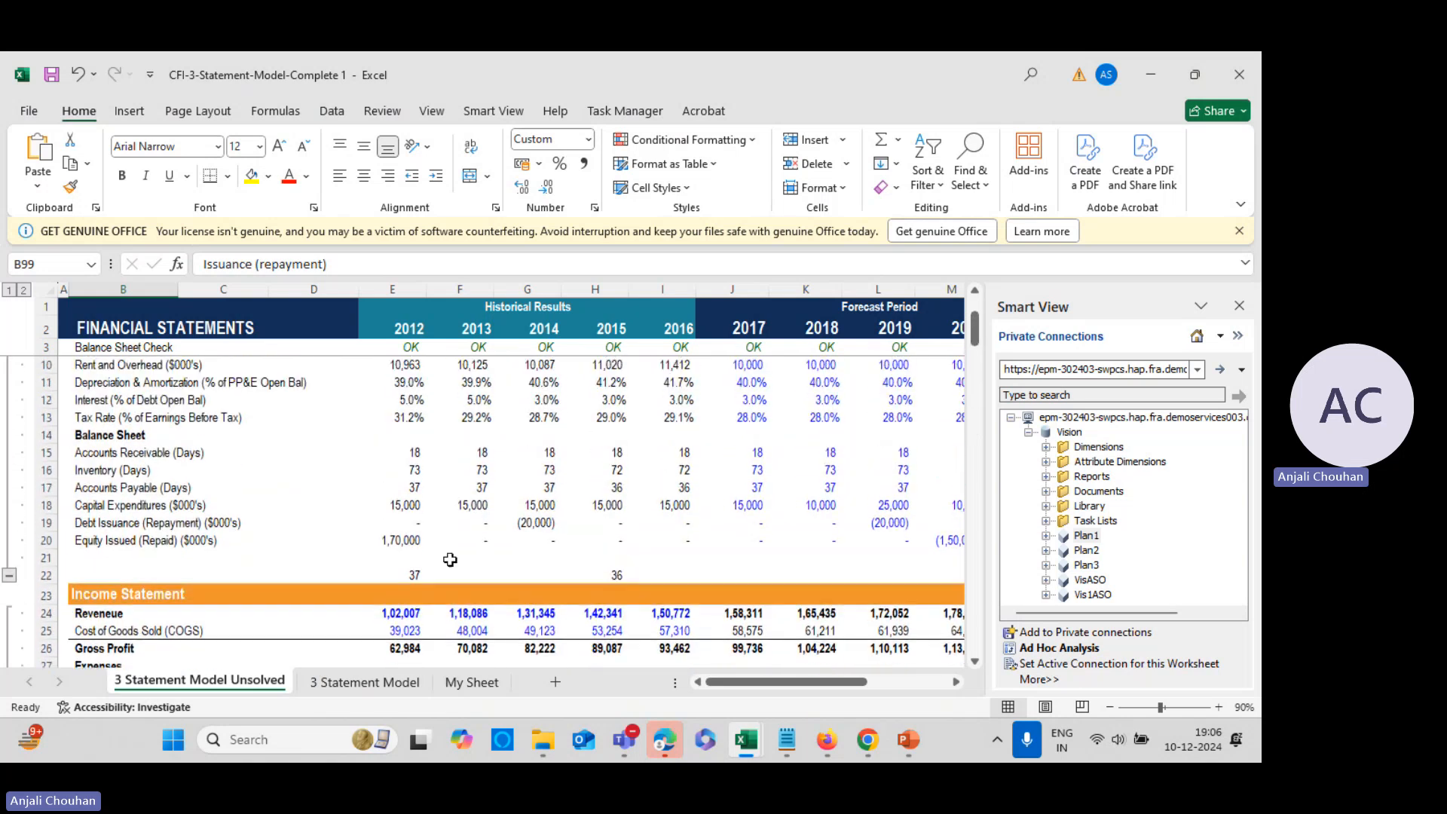
{"action": "left_click", "coordinate": [389, 523]}
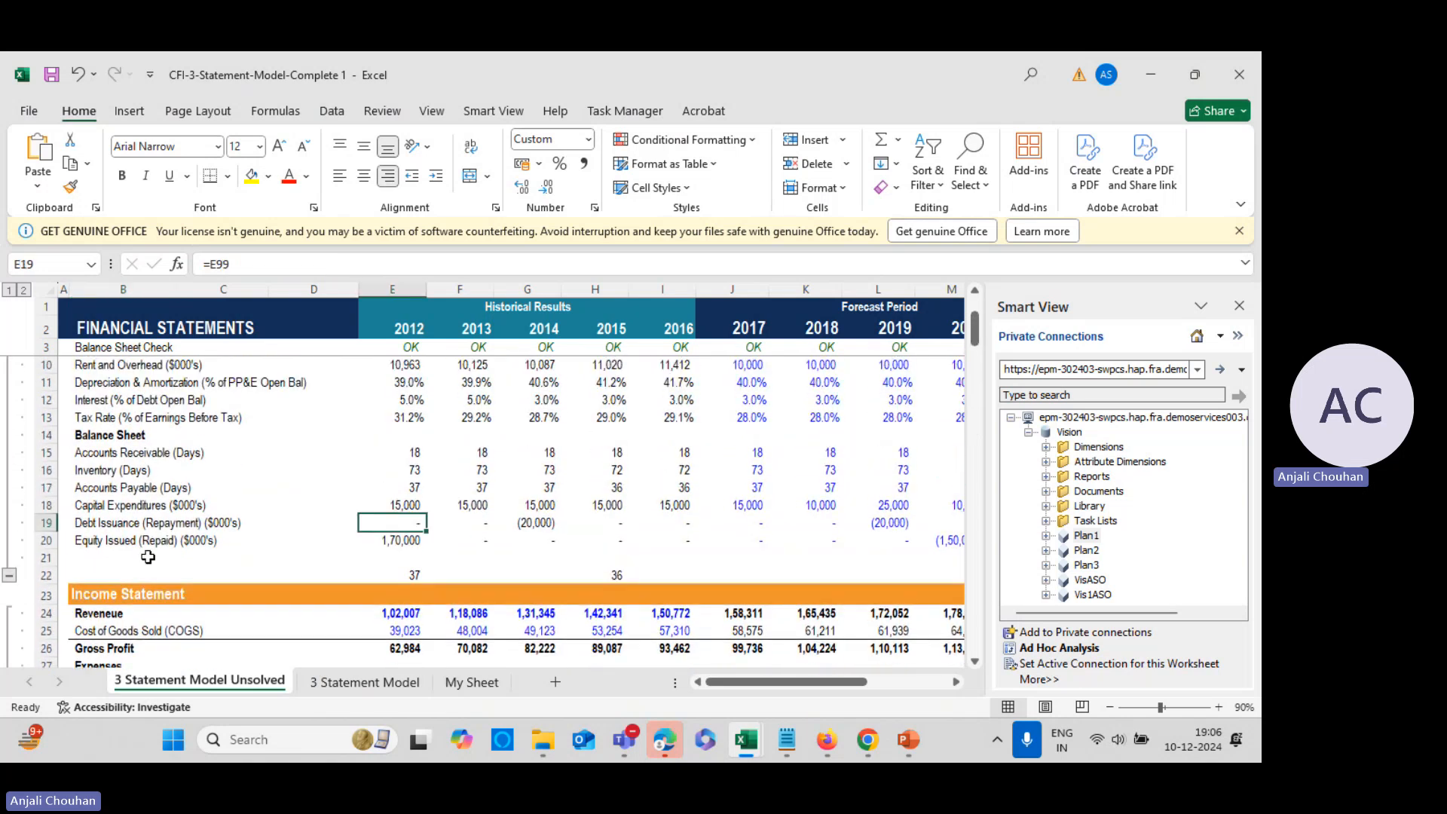
{"action": "left_click", "coordinate": [401, 541]}
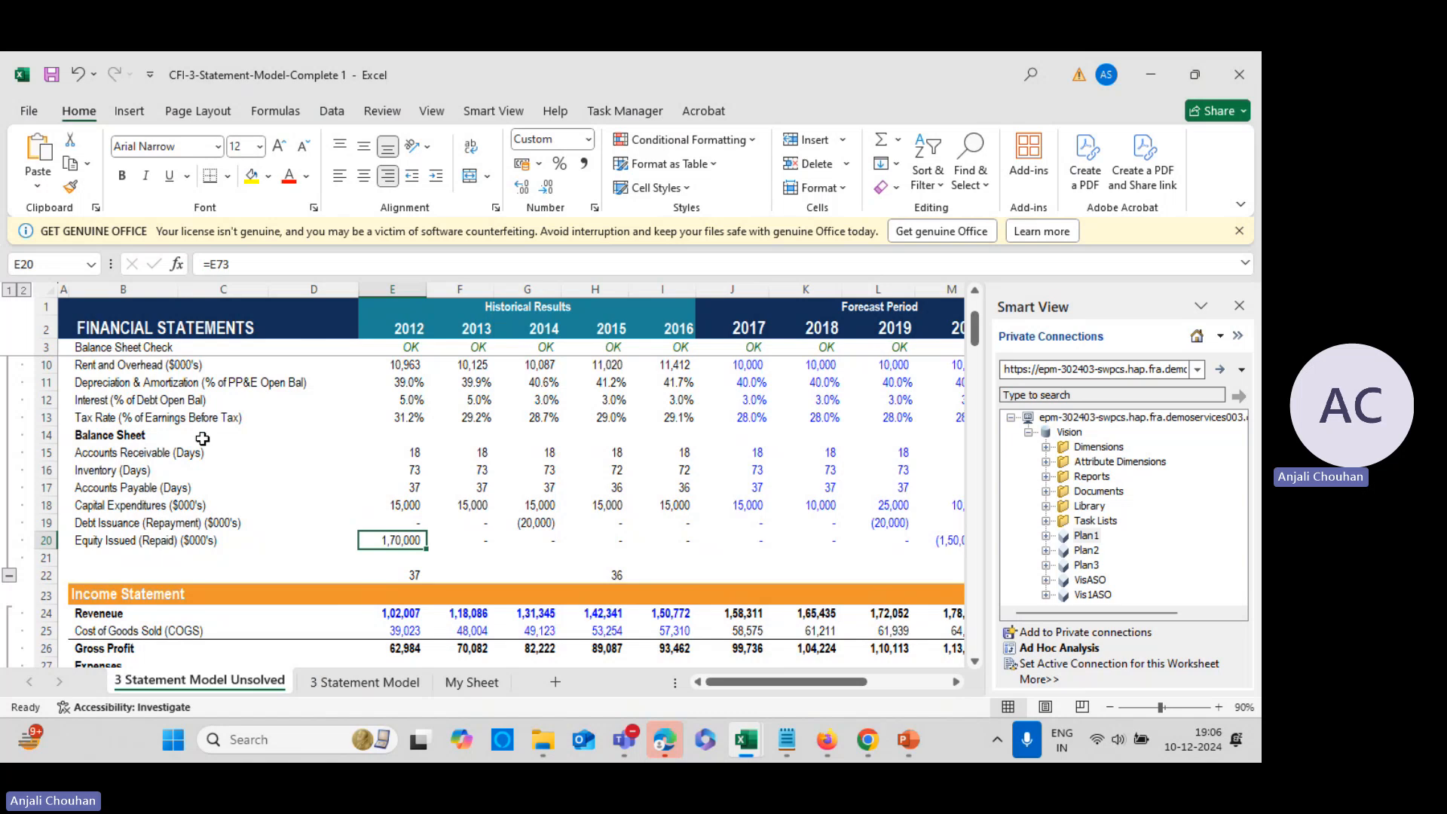
{"action": "scroll", "coordinate": [508, 536], "scroll_direction": "down", "scroll_amount": 18}
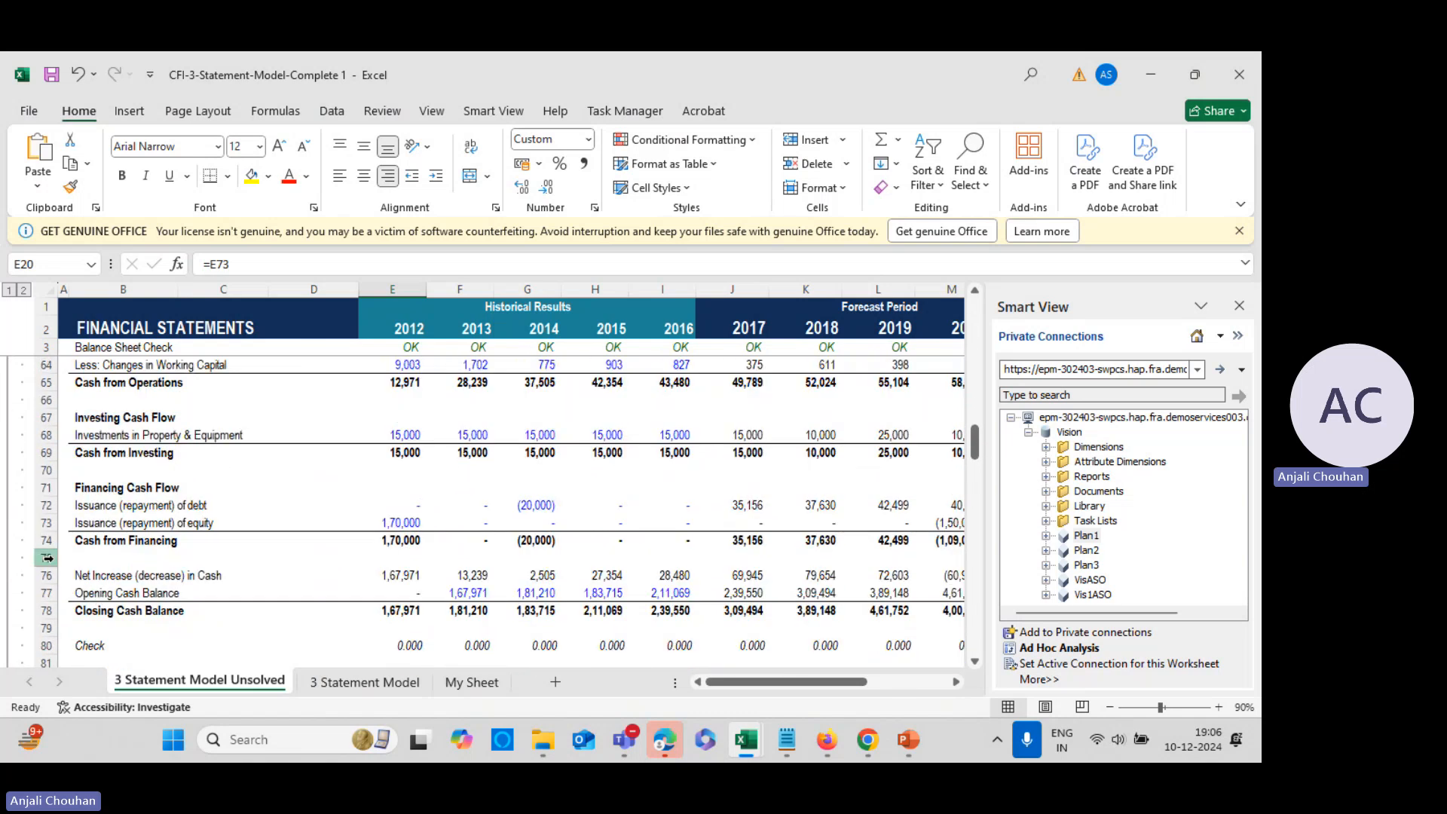
{"action": "left_click", "coordinate": [94, 526]}
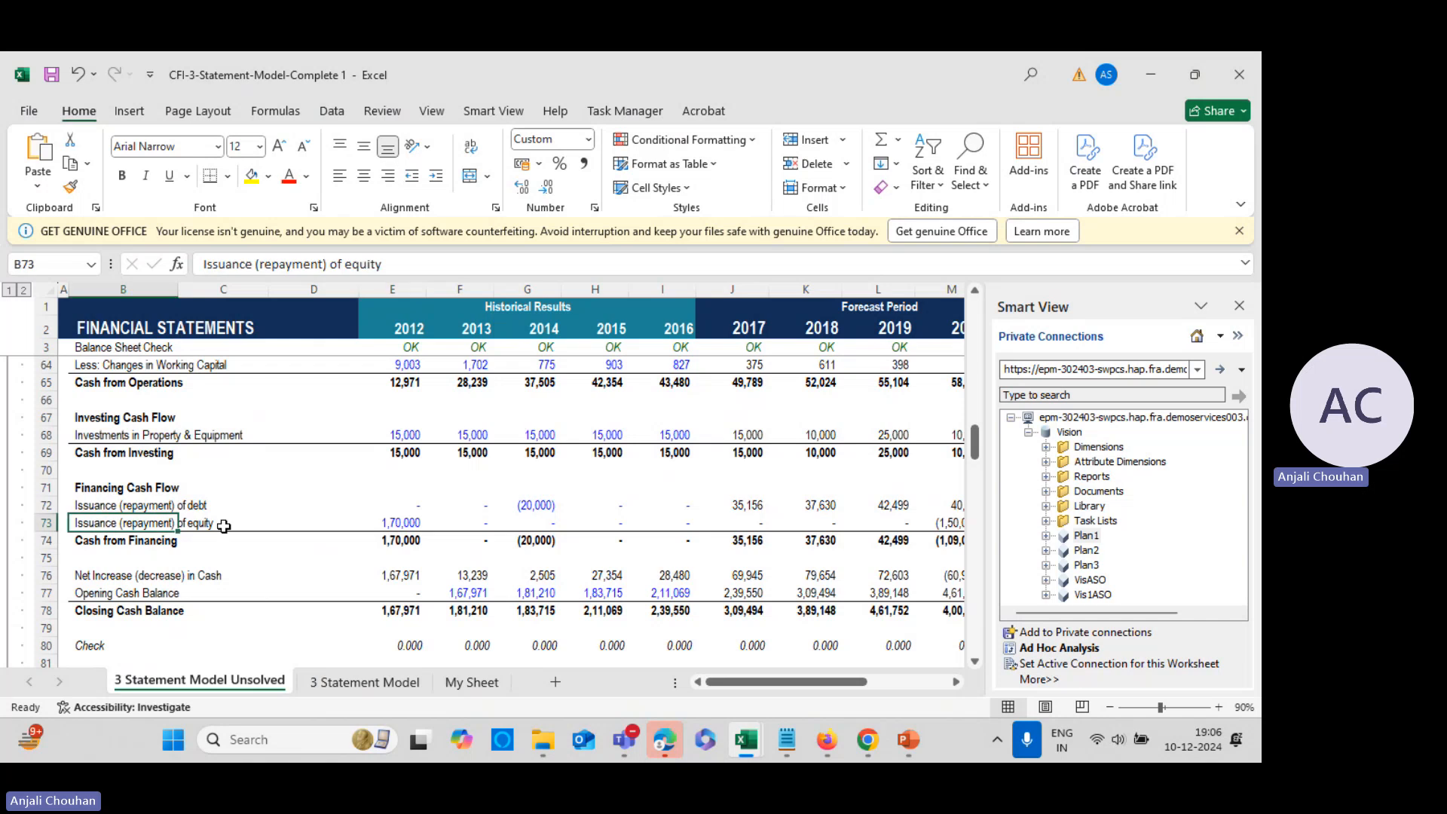
{"action": "left_click", "coordinate": [381, 526]}
{"action": "scroll", "coordinate": [425, 567], "scroll_direction": "up", "scroll_amount": 20}
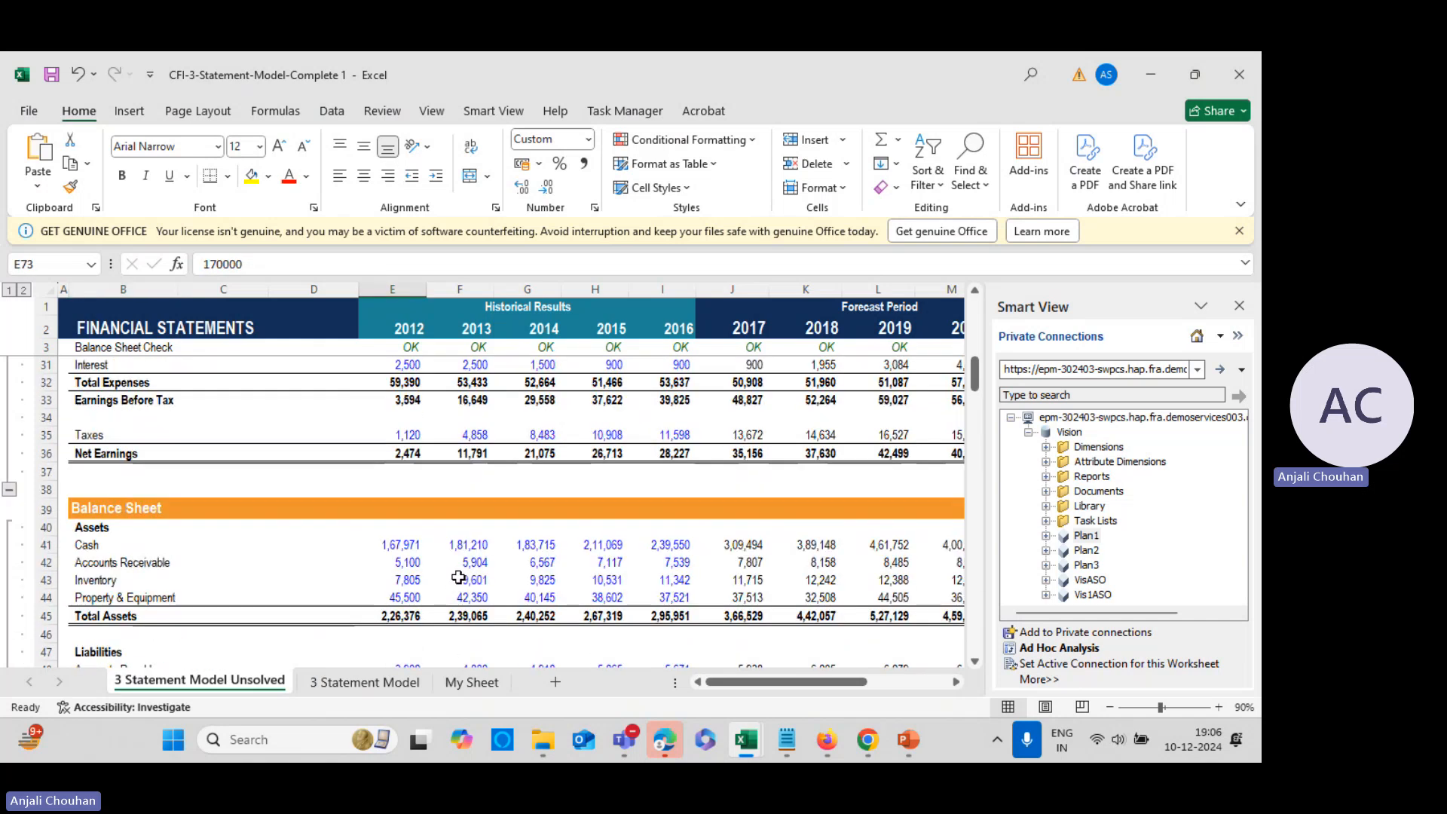
Inspect the formula behind the 2012 Equity Issued (Repaid) ($000's) assumption, then switch to the Dimensions page in Chrome
{"action": "scroll", "coordinate": [422, 665], "scroll_direction": "down", "scroll_amount": 1}
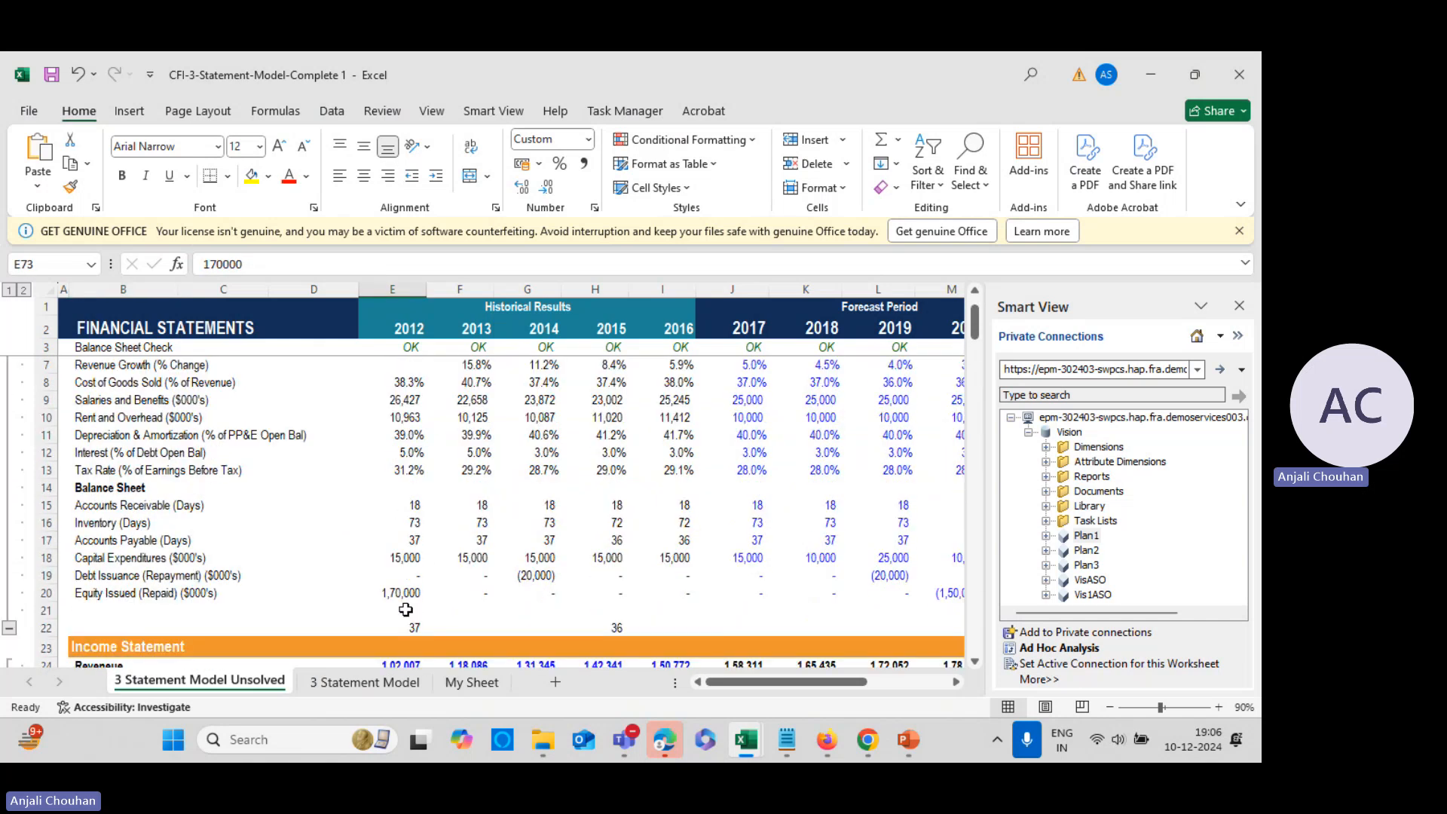
{"action": "left_click", "coordinate": [400, 593]}
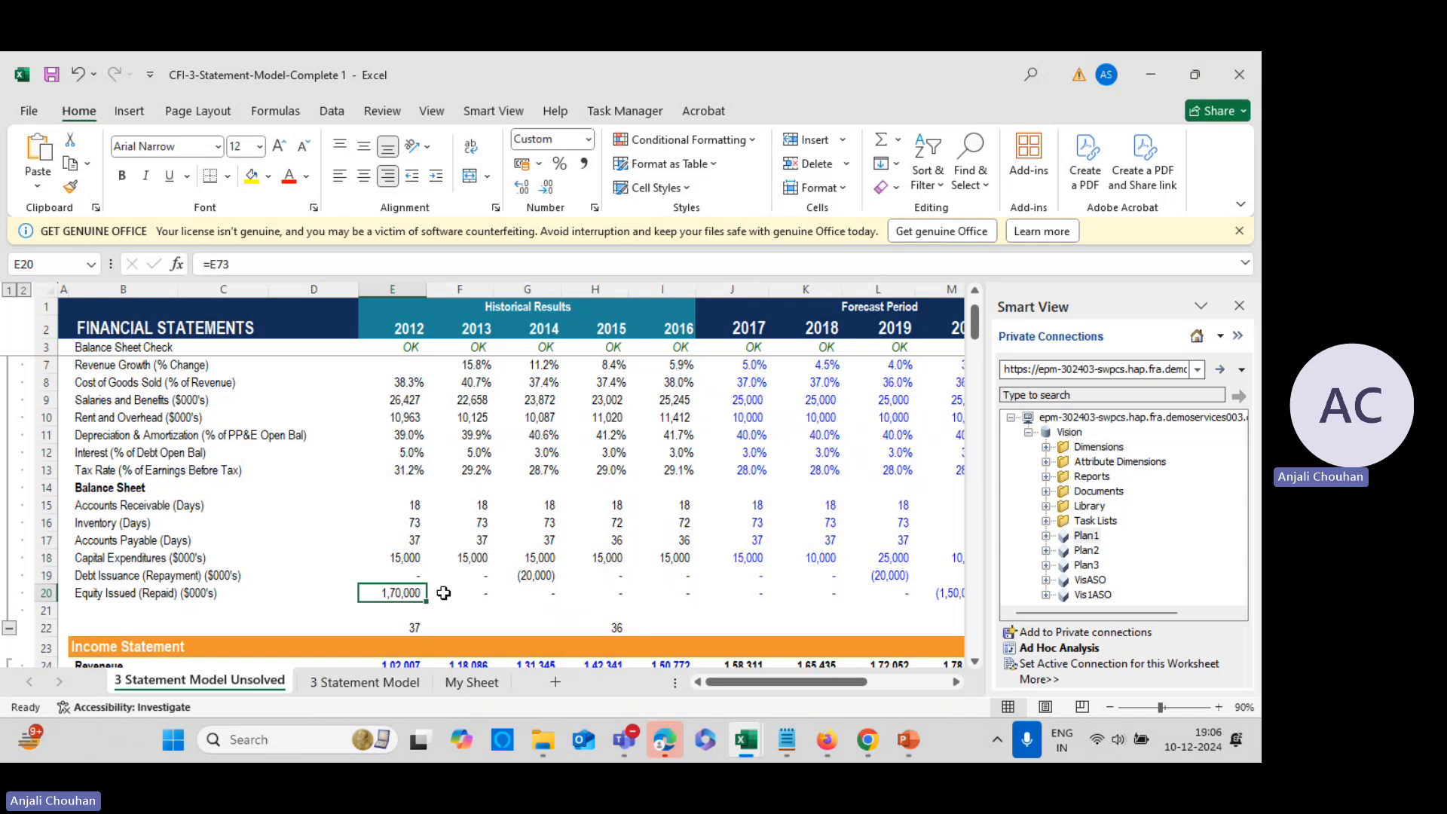
{"action": "mouse_move", "coordinate": [845, 745]}
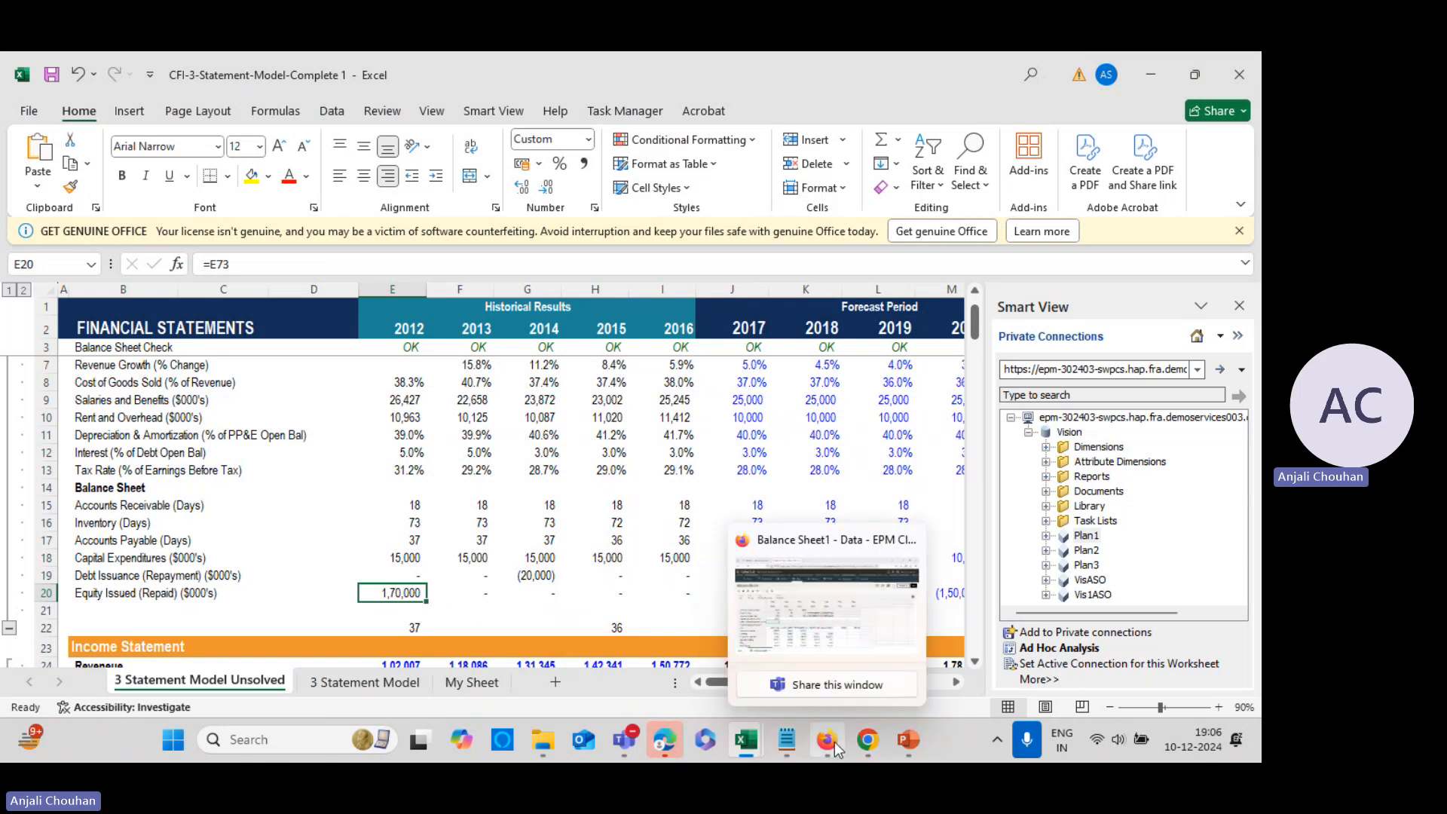
{"action": "left_click", "coordinate": [835, 742]}
{"action": "left_click", "coordinate": [867, 740]}
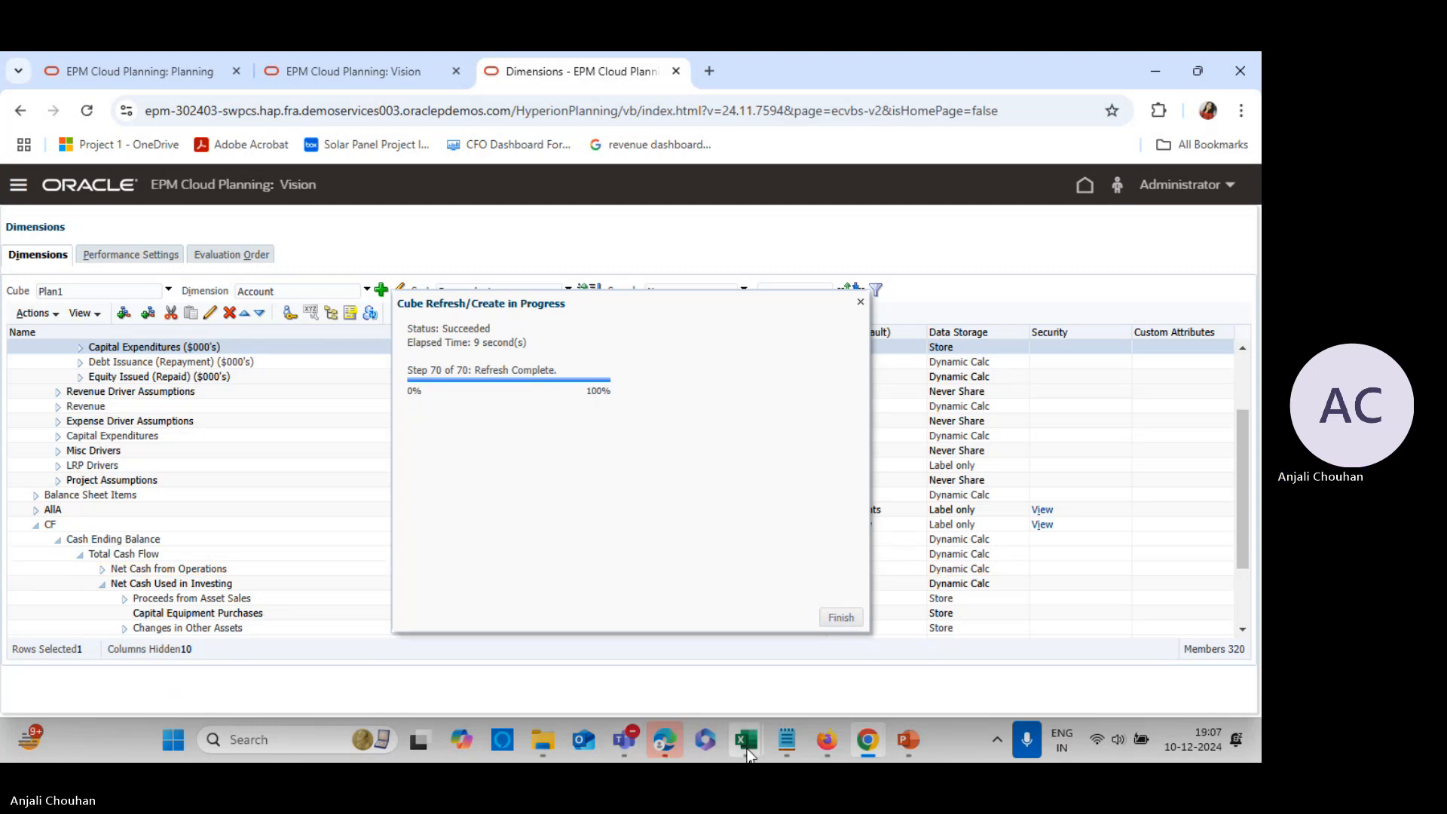
Copy the Capital Equipment Purchases member name from the Account dimension into cell A28 of Sheet2 in the SMARTVIEW_B workbook in Excel
{"action": "scroll", "coordinate": [226, 572], "scroll_direction": "down", "scroll_amount": 1}
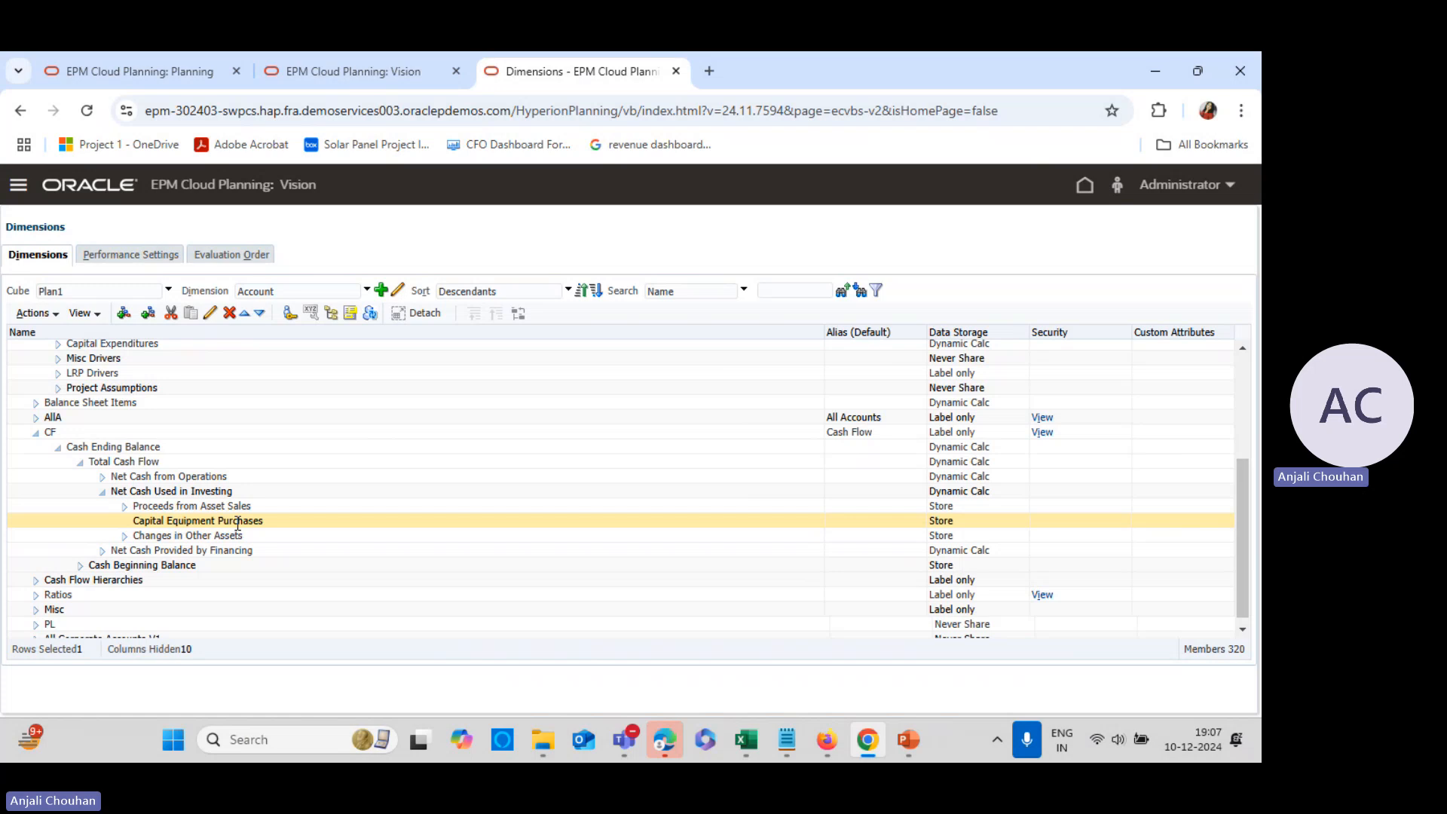
{"action": "left_click", "coordinate": [140, 521]}
{"action": "left_click", "coordinate": [140, 521]}
{"action": "key", "text": "ctrl+c"}
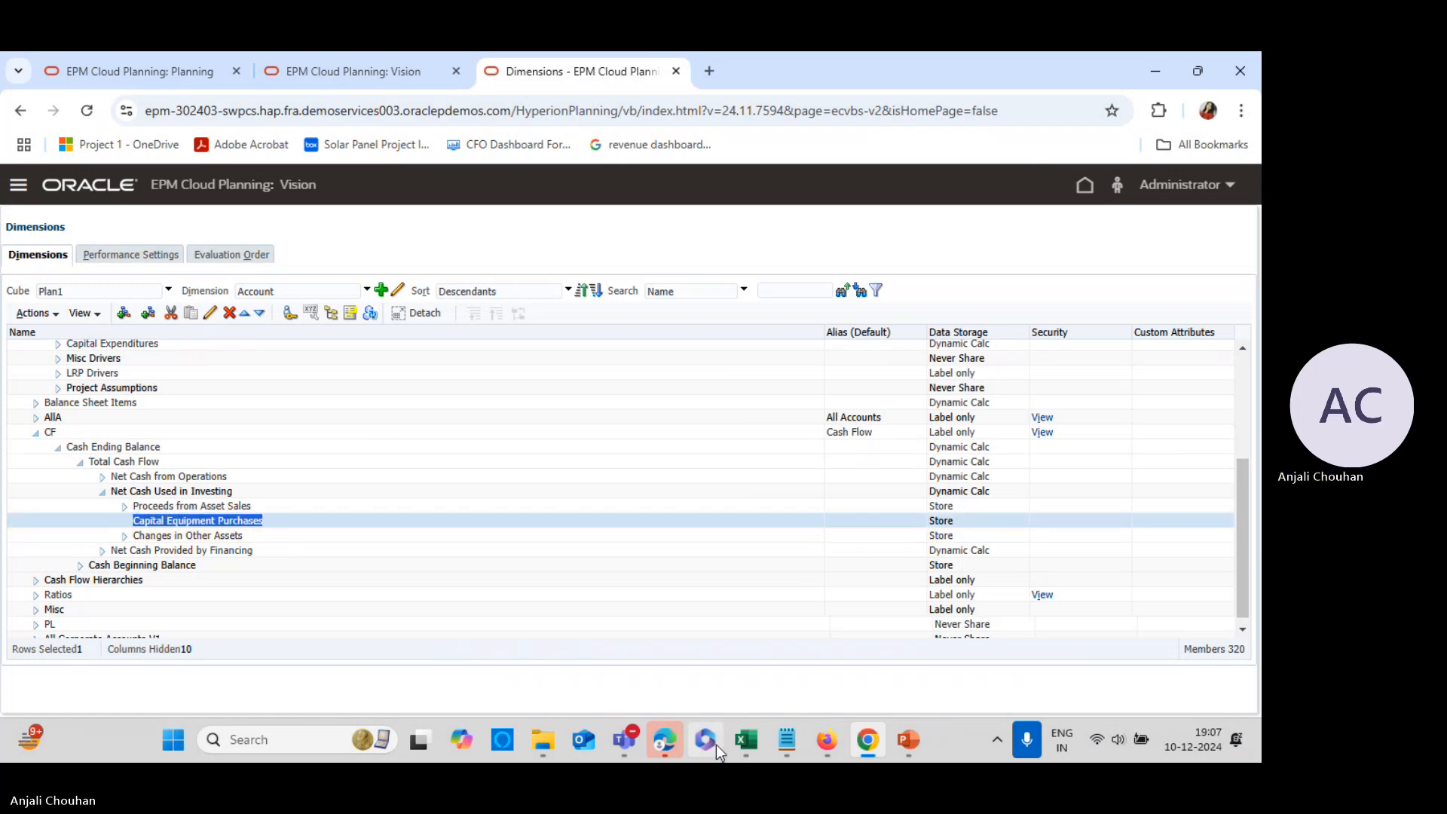
{"action": "left_click", "coordinate": [746, 739]}
{"action": "left_click", "coordinate": [739, 633]}
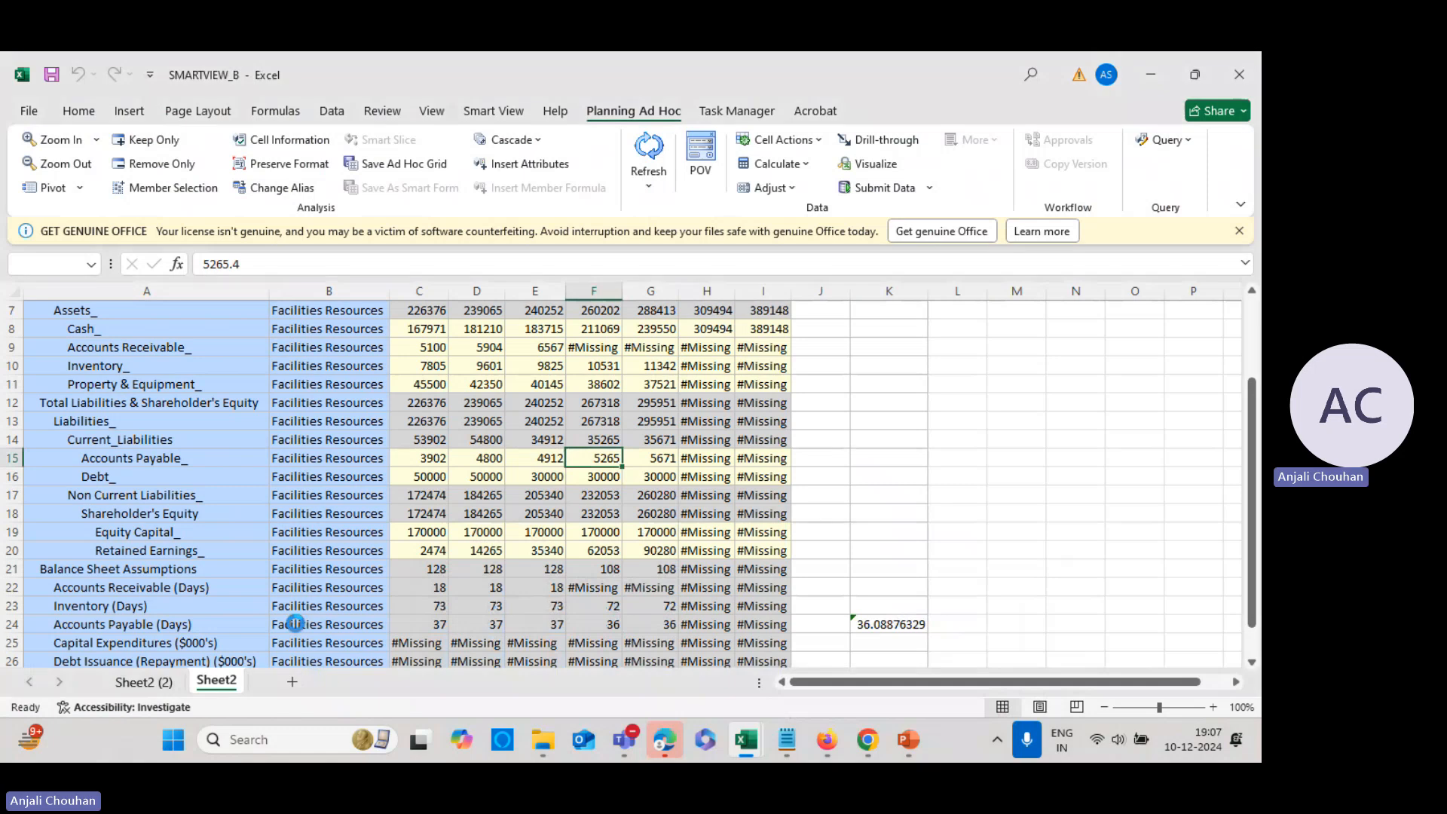
{"action": "scroll", "coordinate": [232, 622], "scroll_direction": "down", "scroll_amount": 4}
{"action": "left_click", "coordinate": [180, 539]}
{"action": "key", "text": "ctrl+v"}
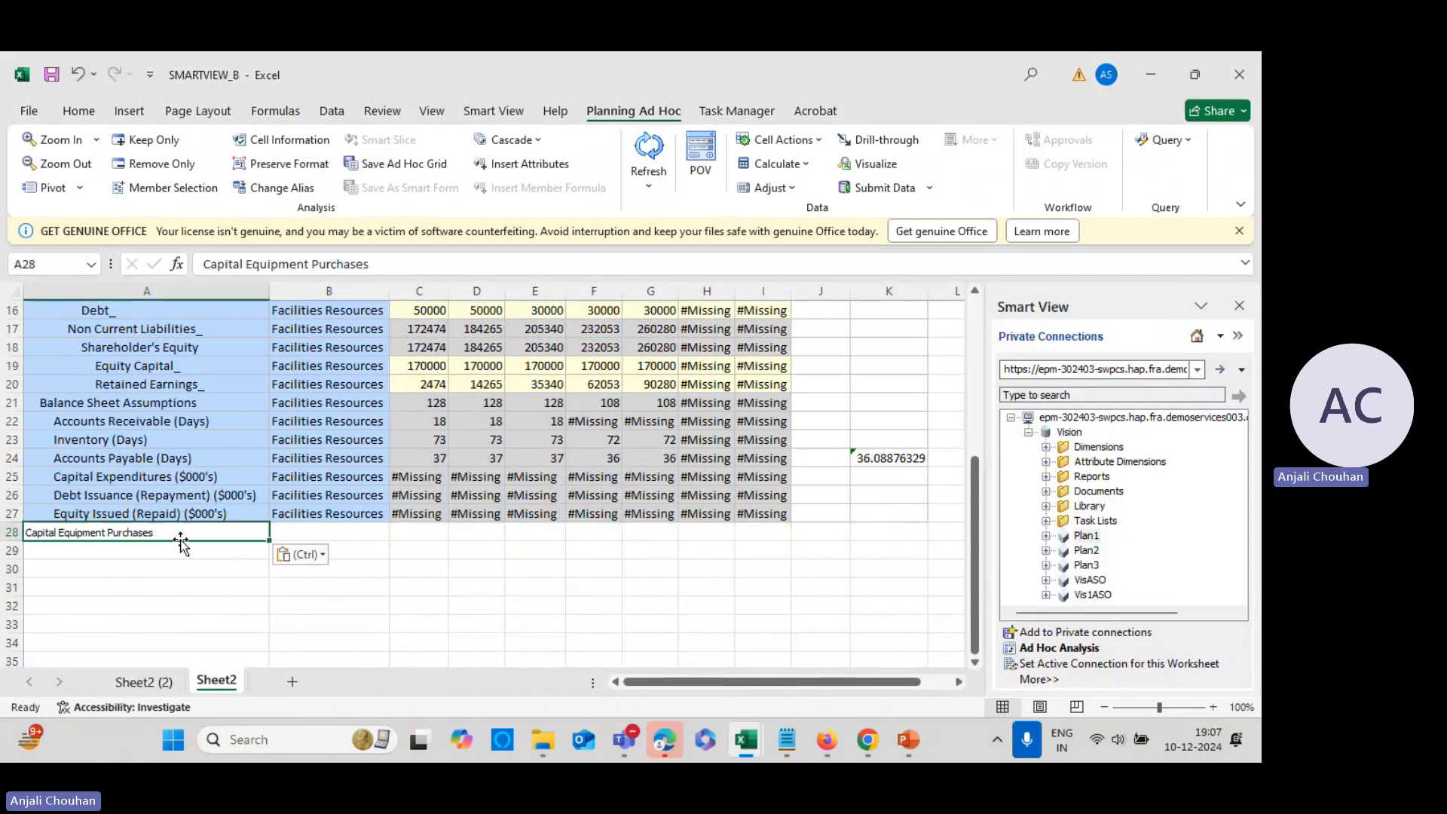
Extend Facilities Resources down to the Capital Equipment Purchases row and refresh the ad hoc grid
{"action": "left_click", "coordinate": [310, 515]}
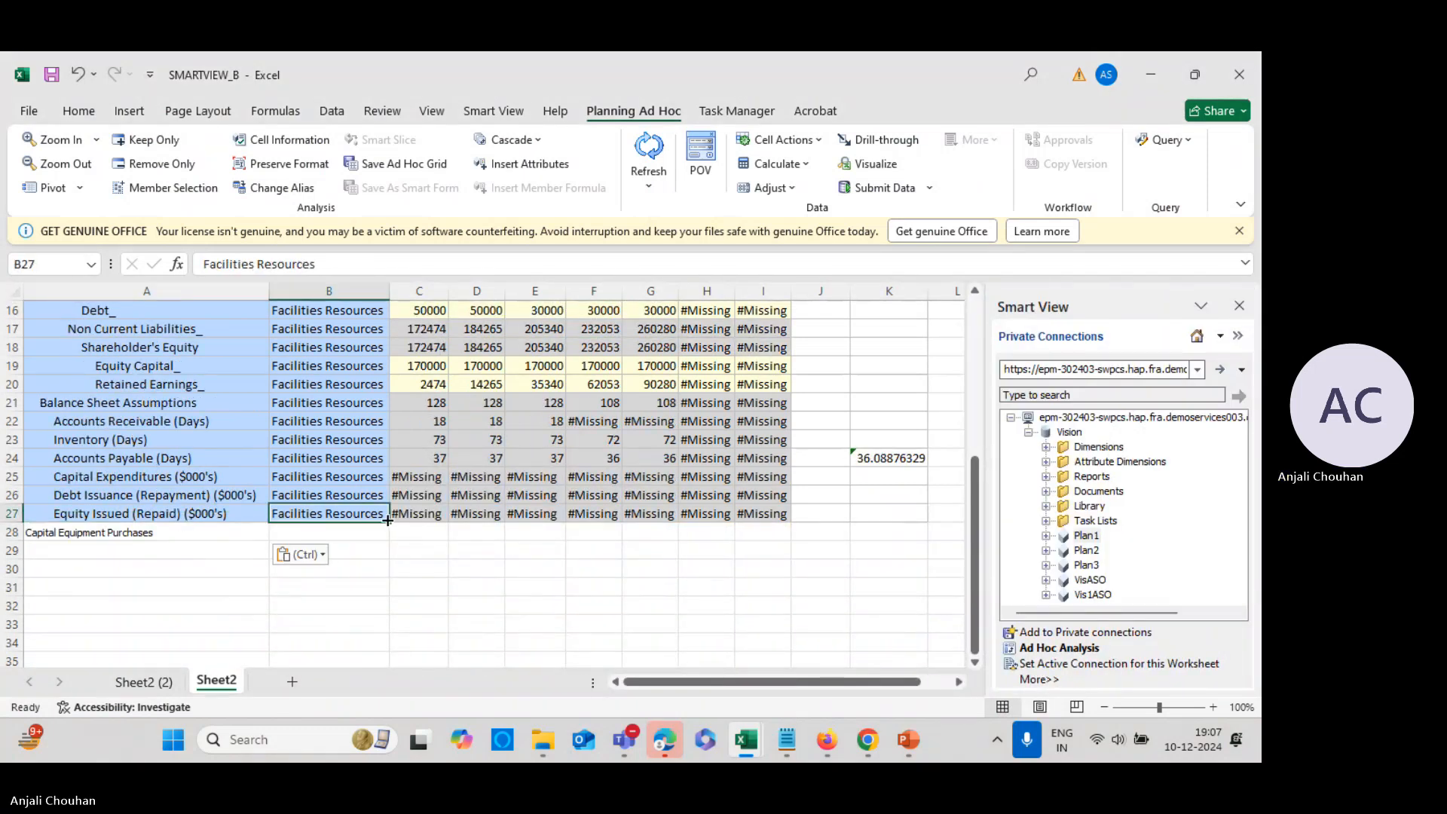
{"action": "left_click_drag", "start_coordinate": [408, 525], "coordinate": [408, 536]}
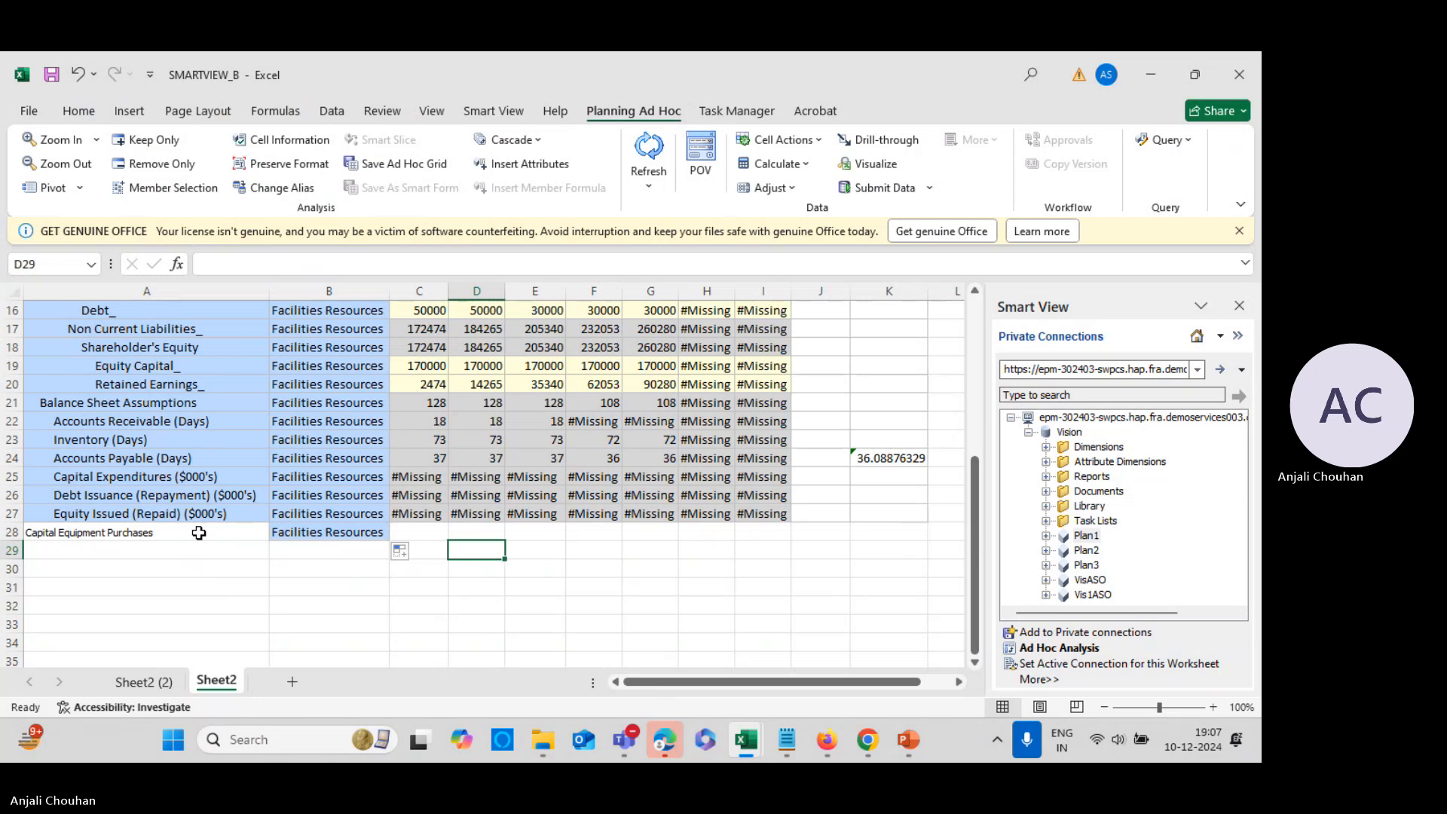
{"action": "left_click", "coordinate": [147, 535]}
{"action": "left_click", "coordinate": [159, 513]}
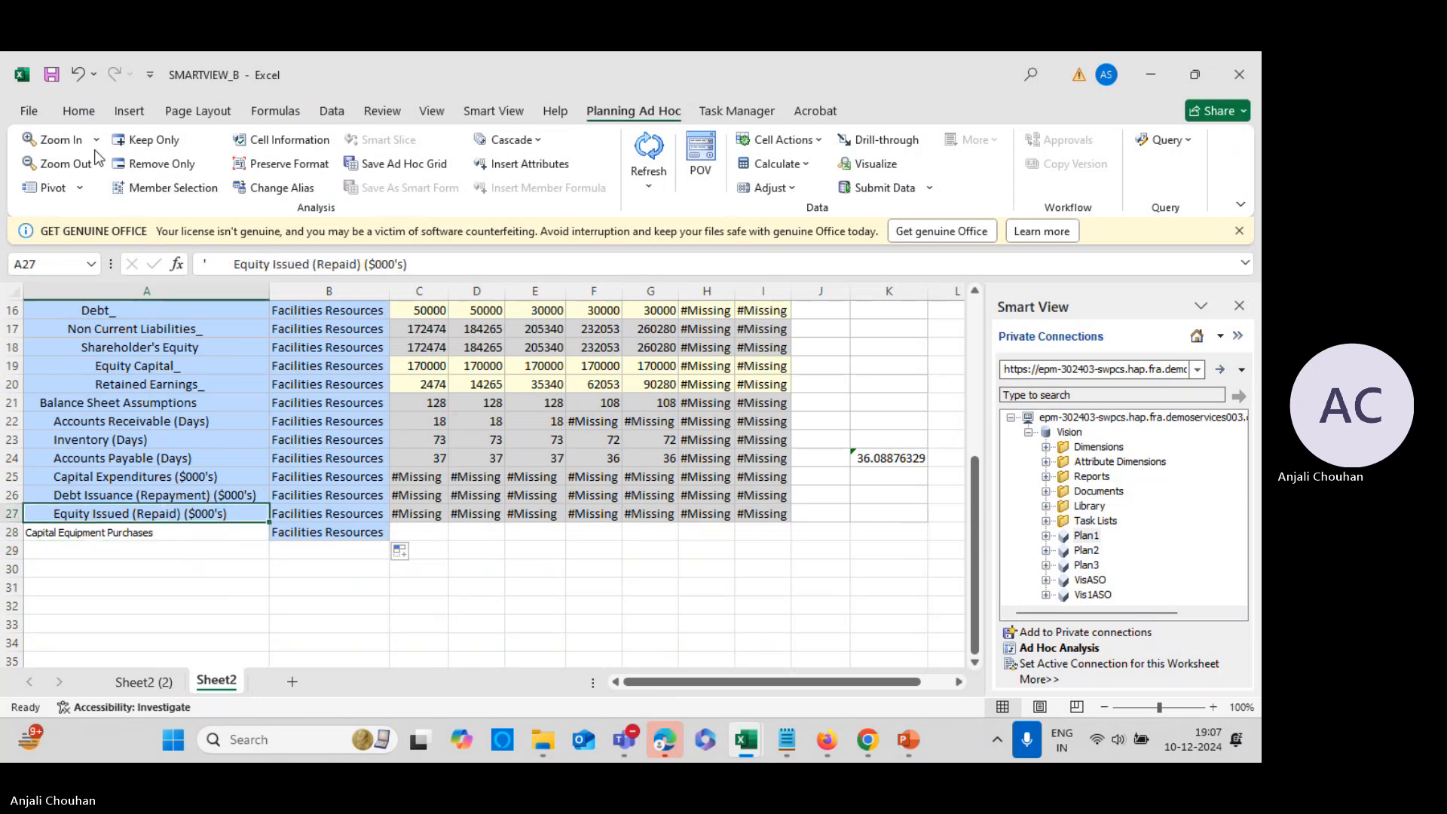
{"action": "left_click", "coordinate": [868, 360]}
{"action": "left_click", "coordinate": [649, 154]}
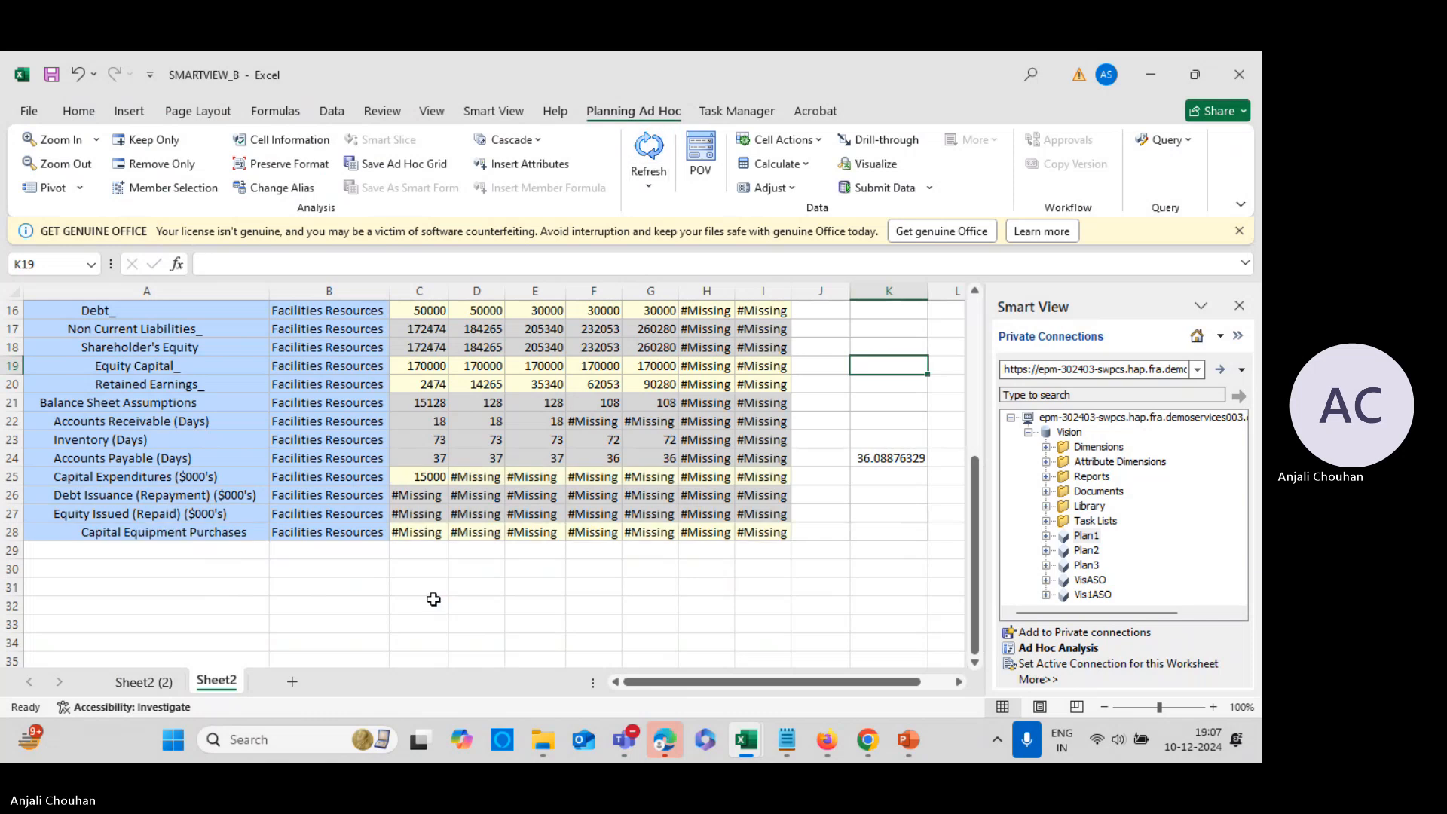
Enter 15000 as the Actual Capital Equipment Purchases for FY20, FY21 and FY22, and submit the data
{"action": "left_click", "coordinate": [435, 529]}
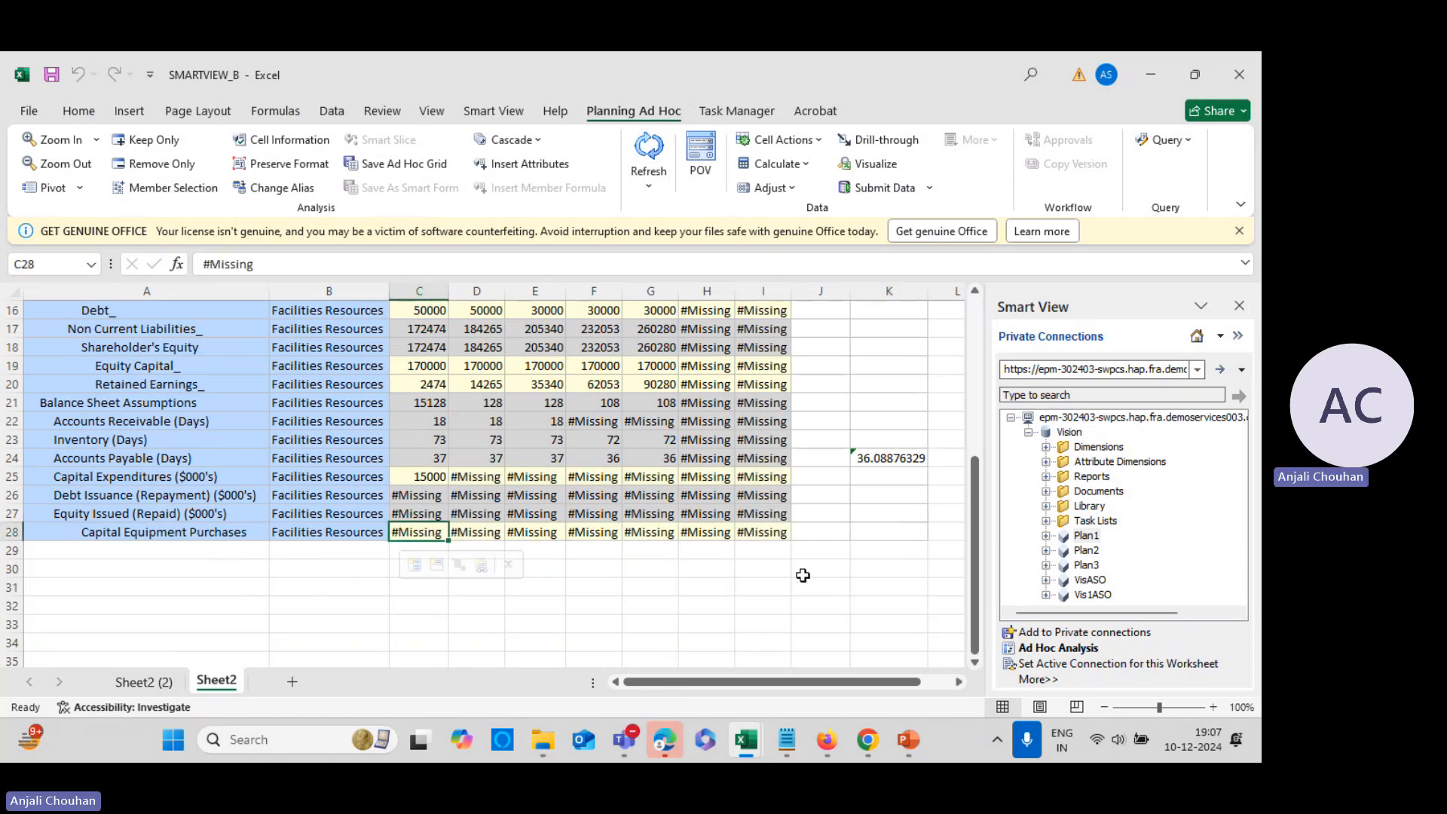
{"action": "type", "text": "15000"}
{"action": "key", "text": "Tab"}
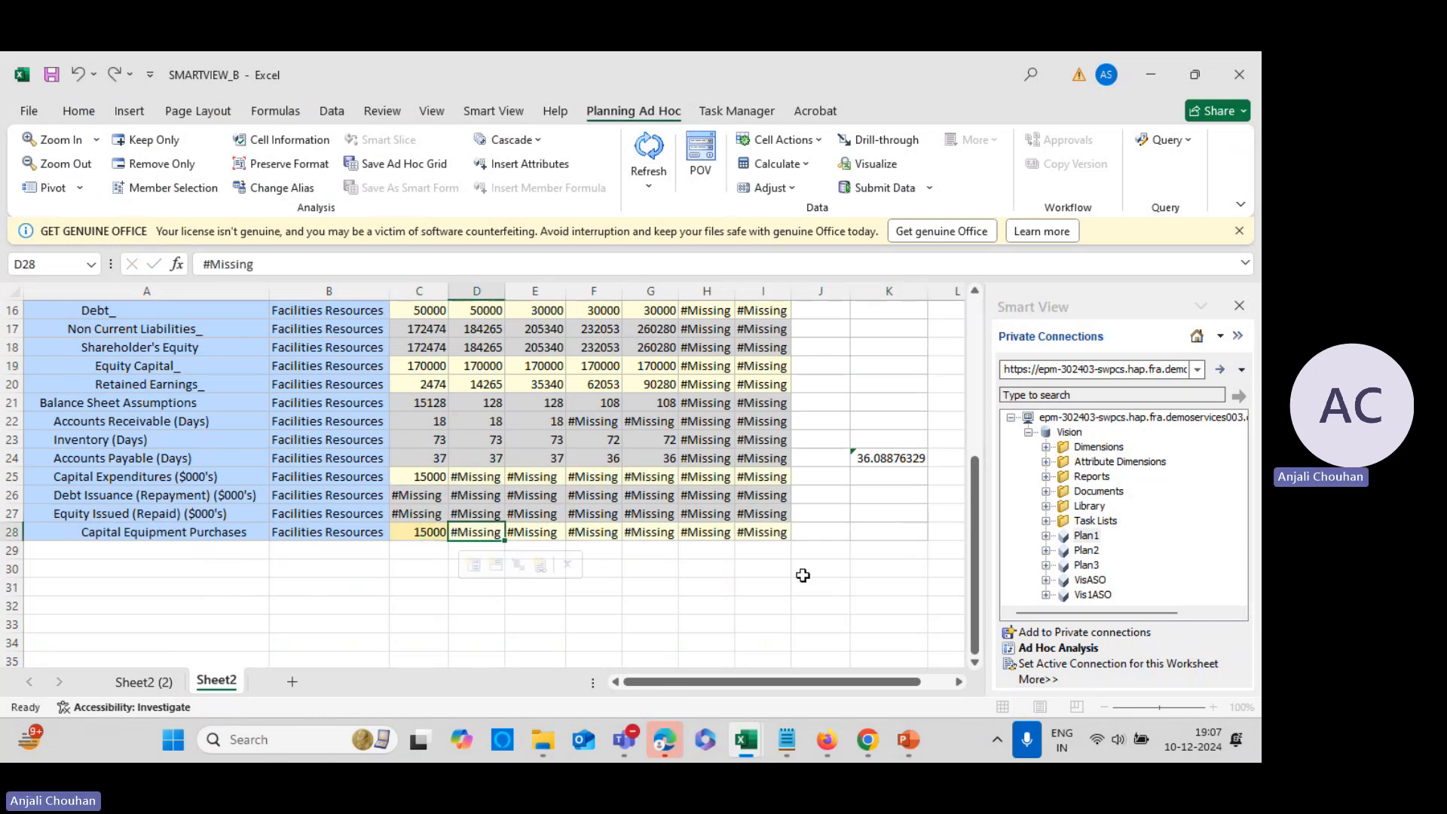
{"action": "left_click", "coordinate": [422, 531]}
{"action": "left_click_drag", "start_coordinate": [448, 540], "coordinate": [553, 531]}
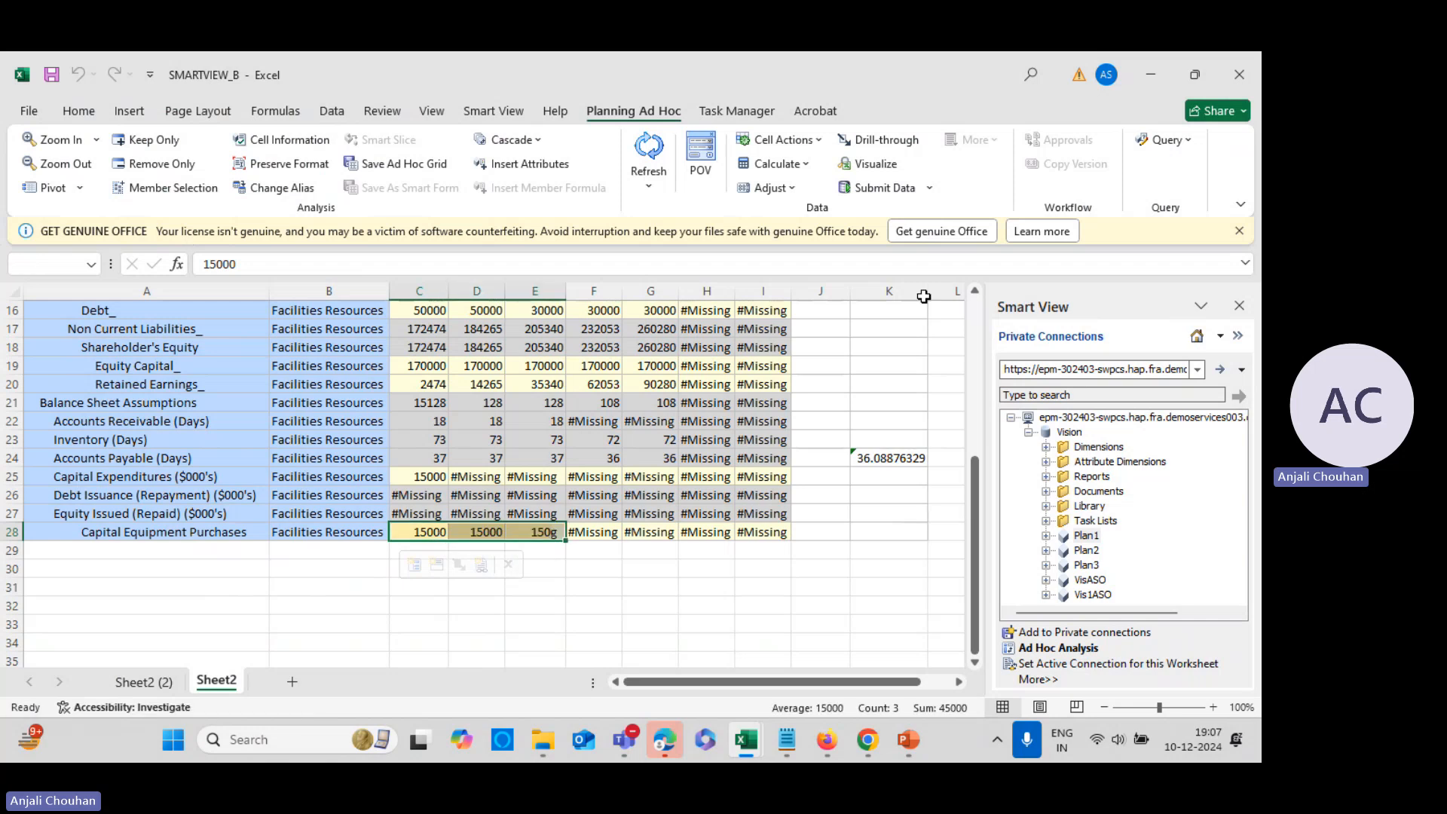
{"action": "left_click", "coordinate": [901, 194]}
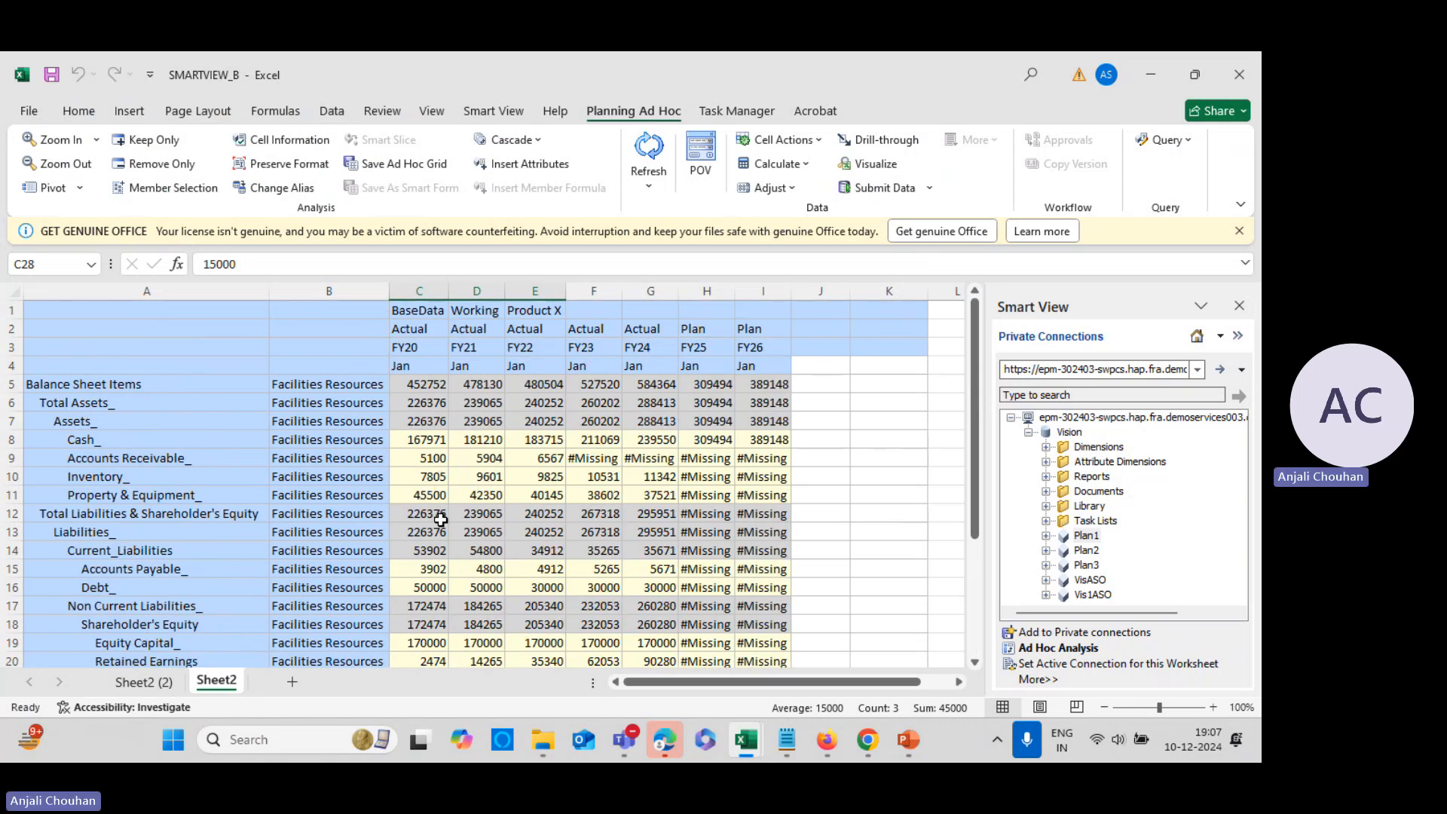
Check the FY20 Capital Expenditures ($000's) cell, then switch to Chrome and open that Account member for editing
{"action": "scroll", "coordinate": [440, 520], "scroll_direction": "down", "scroll_amount": 4}
{"action": "left_click", "coordinate": [429, 532]}
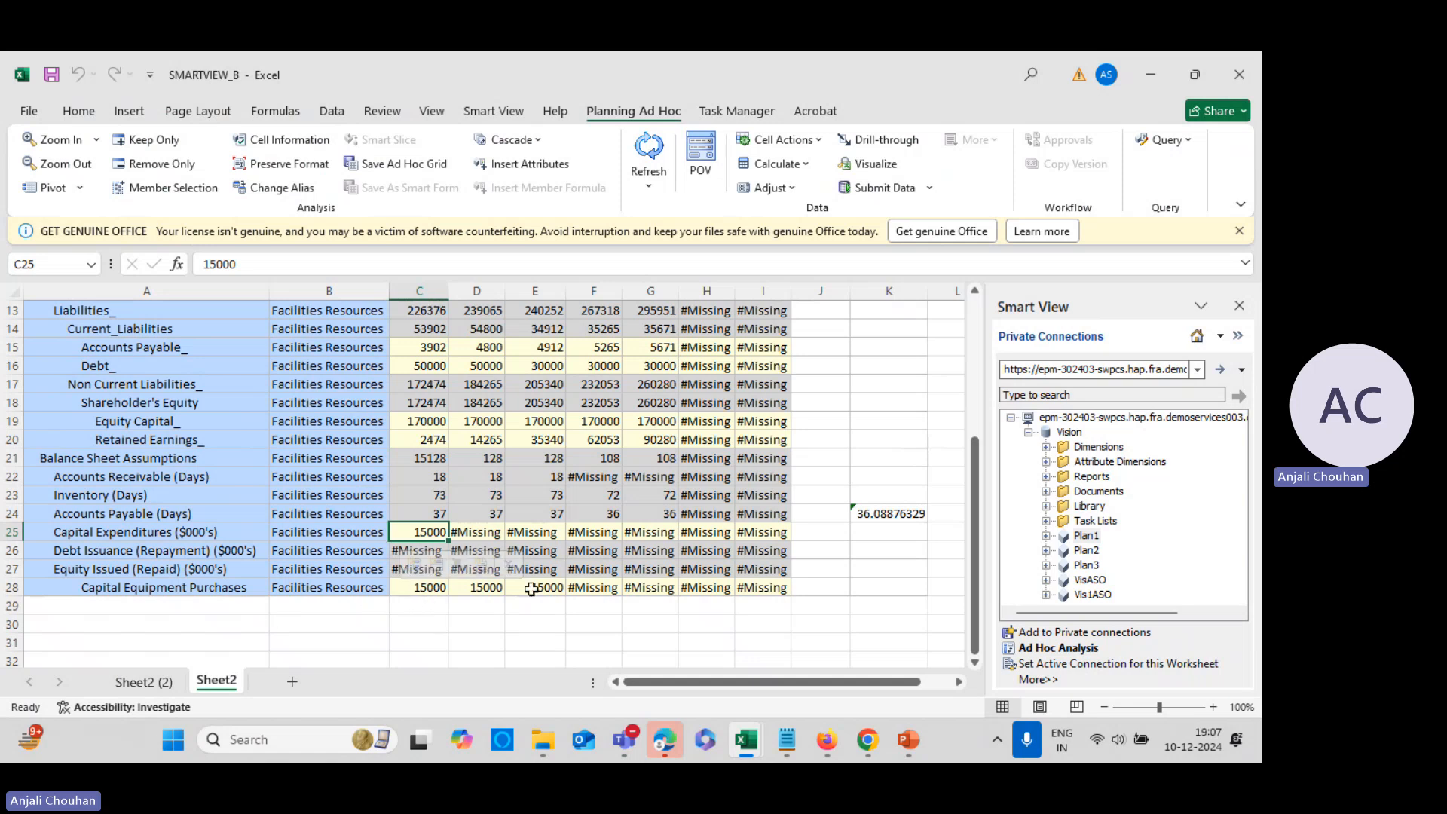
{"action": "mouse_move", "coordinate": [754, 741]}
{"action": "left_click", "coordinate": [868, 739]}
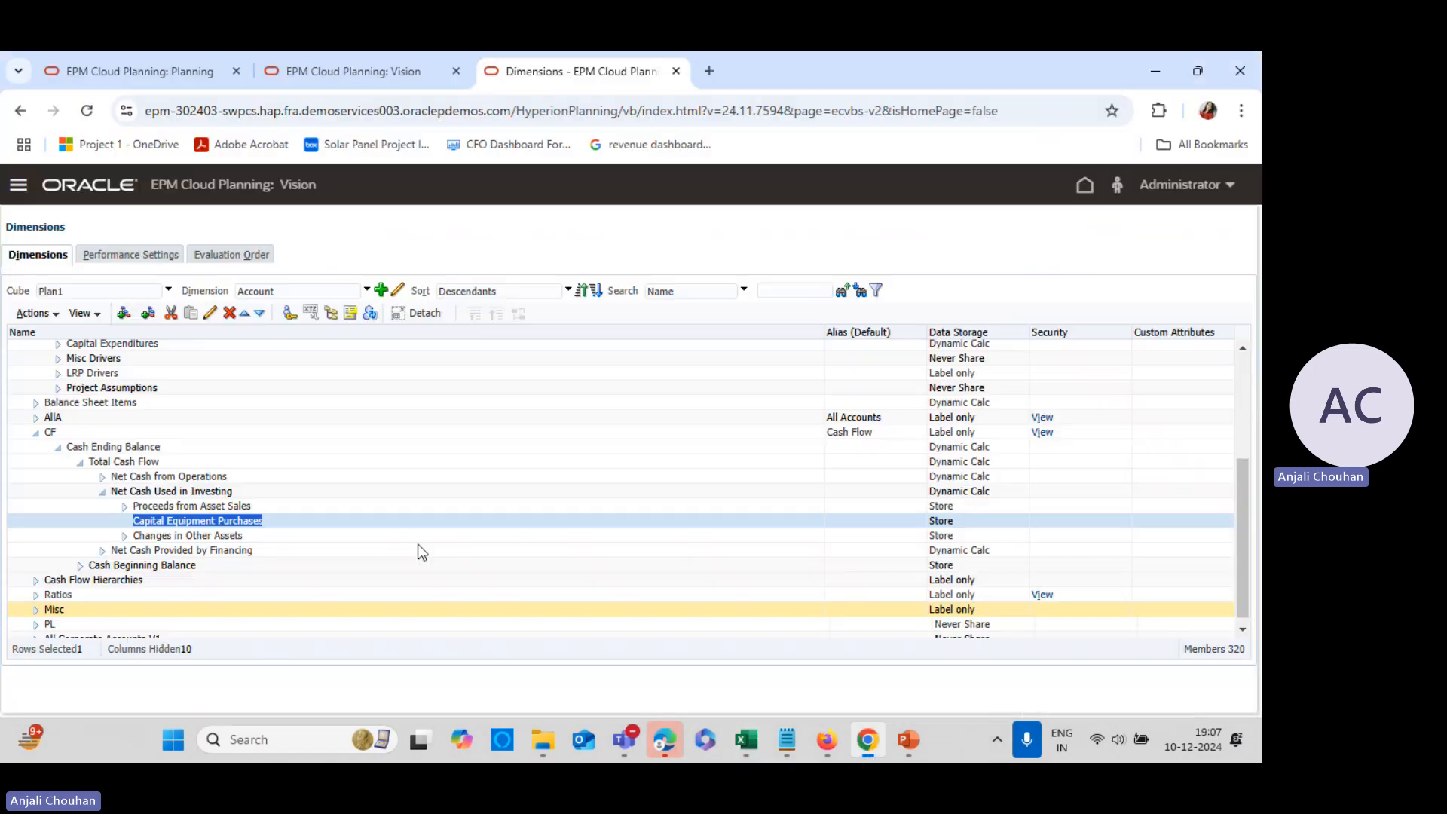
{"action": "scroll", "coordinate": [245, 451], "scroll_direction": "up", "scroll_amount": 2}
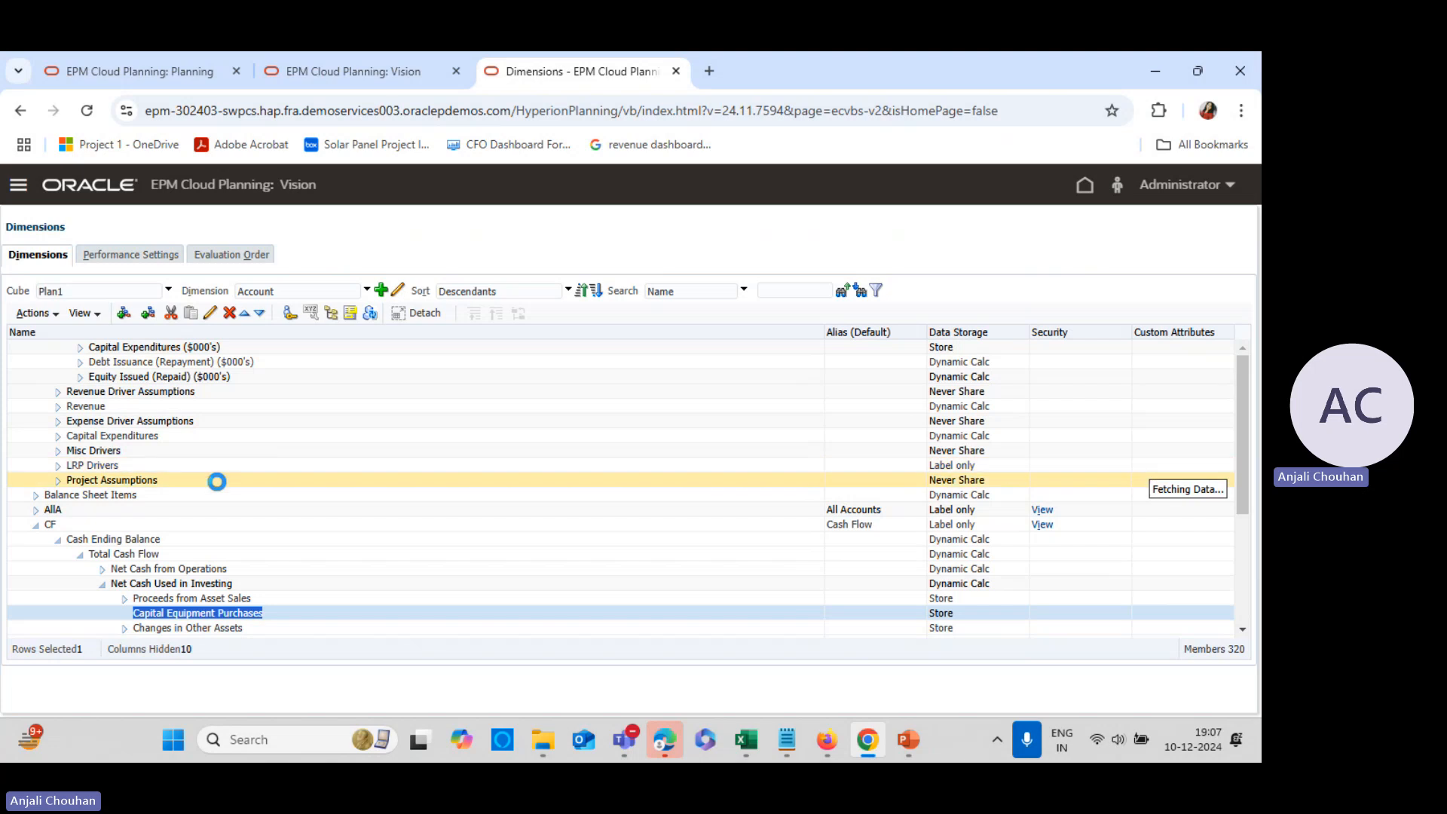
{"action": "left_click", "coordinate": [181, 451]}
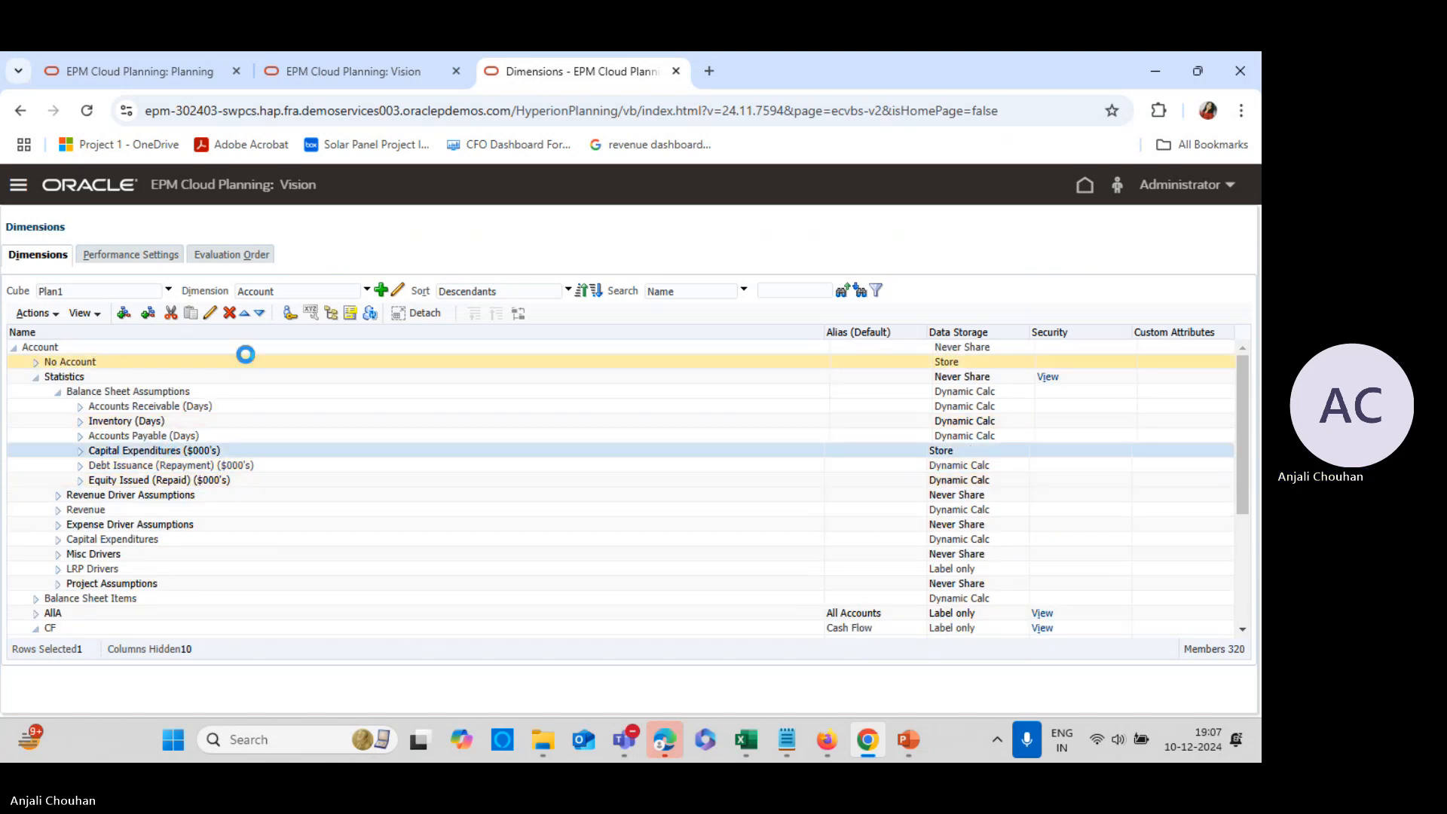
{"action": "left_click", "coordinate": [211, 315]}
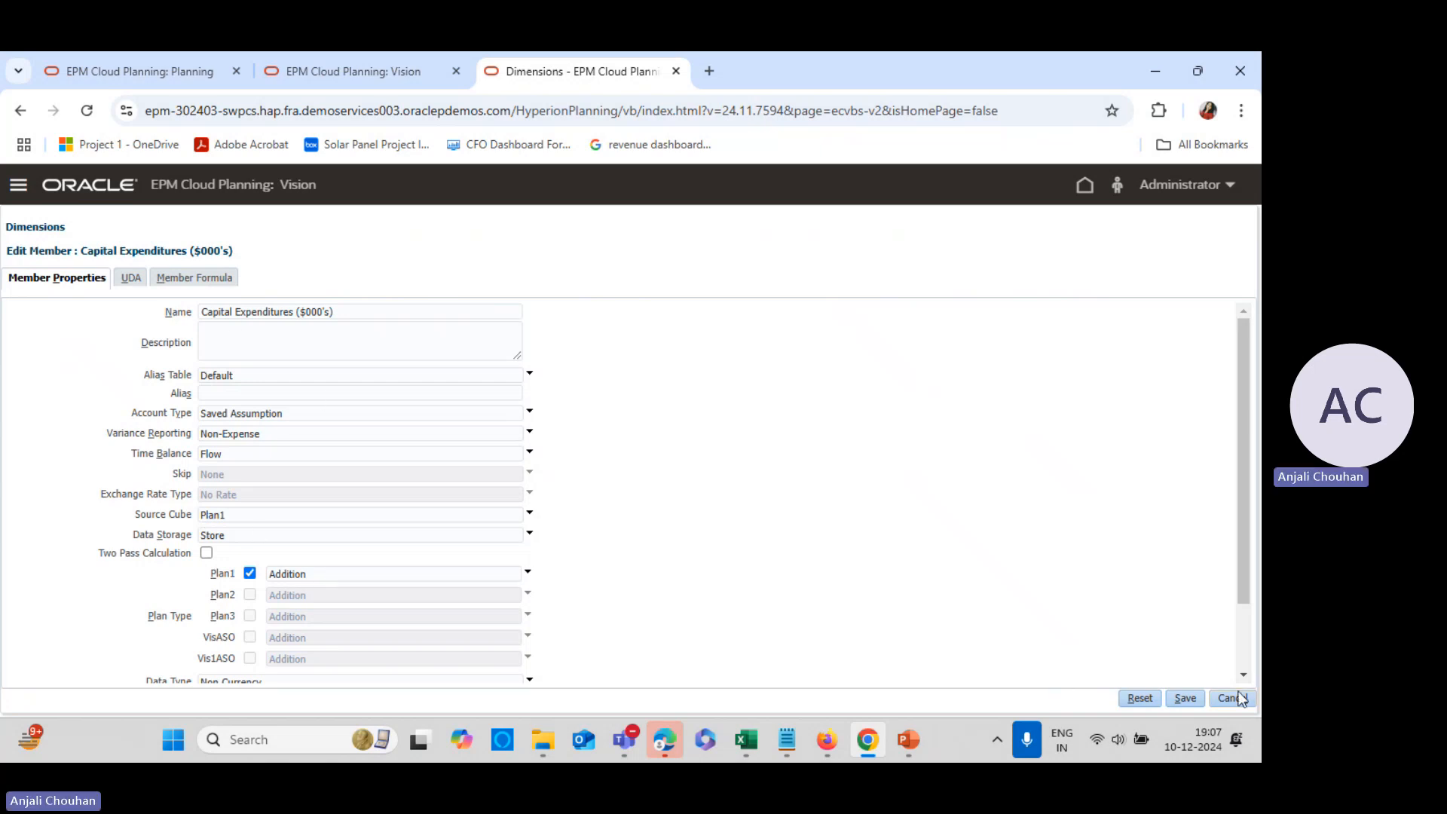
Copy the name Capital Equipment Purchases from cell A28 of the SMARTVIEW_B workbook and return to the member's properties in Chrome
{"action": "mouse_move", "coordinate": [745, 739]}
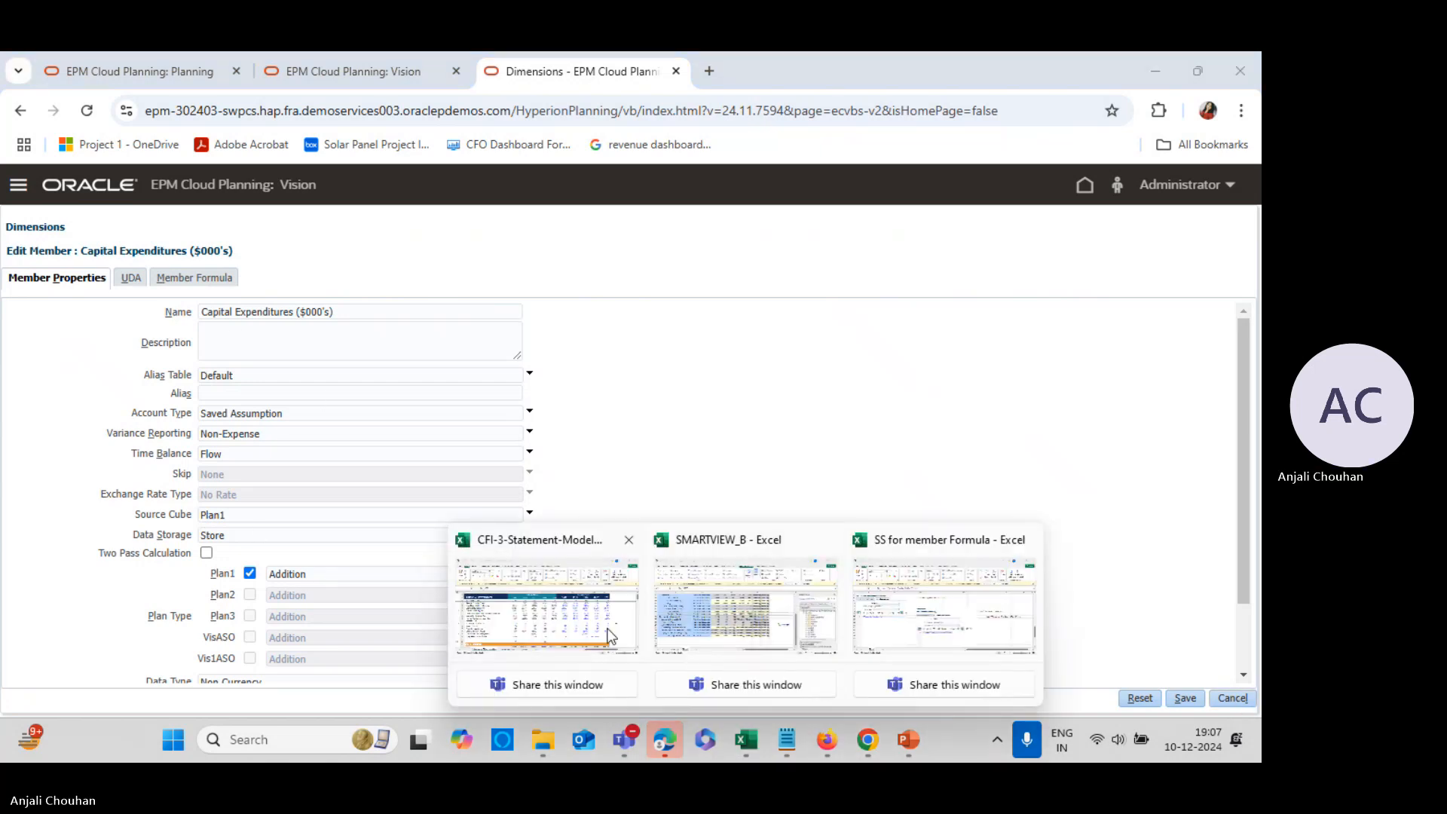
{"action": "left_click", "coordinate": [765, 601]}
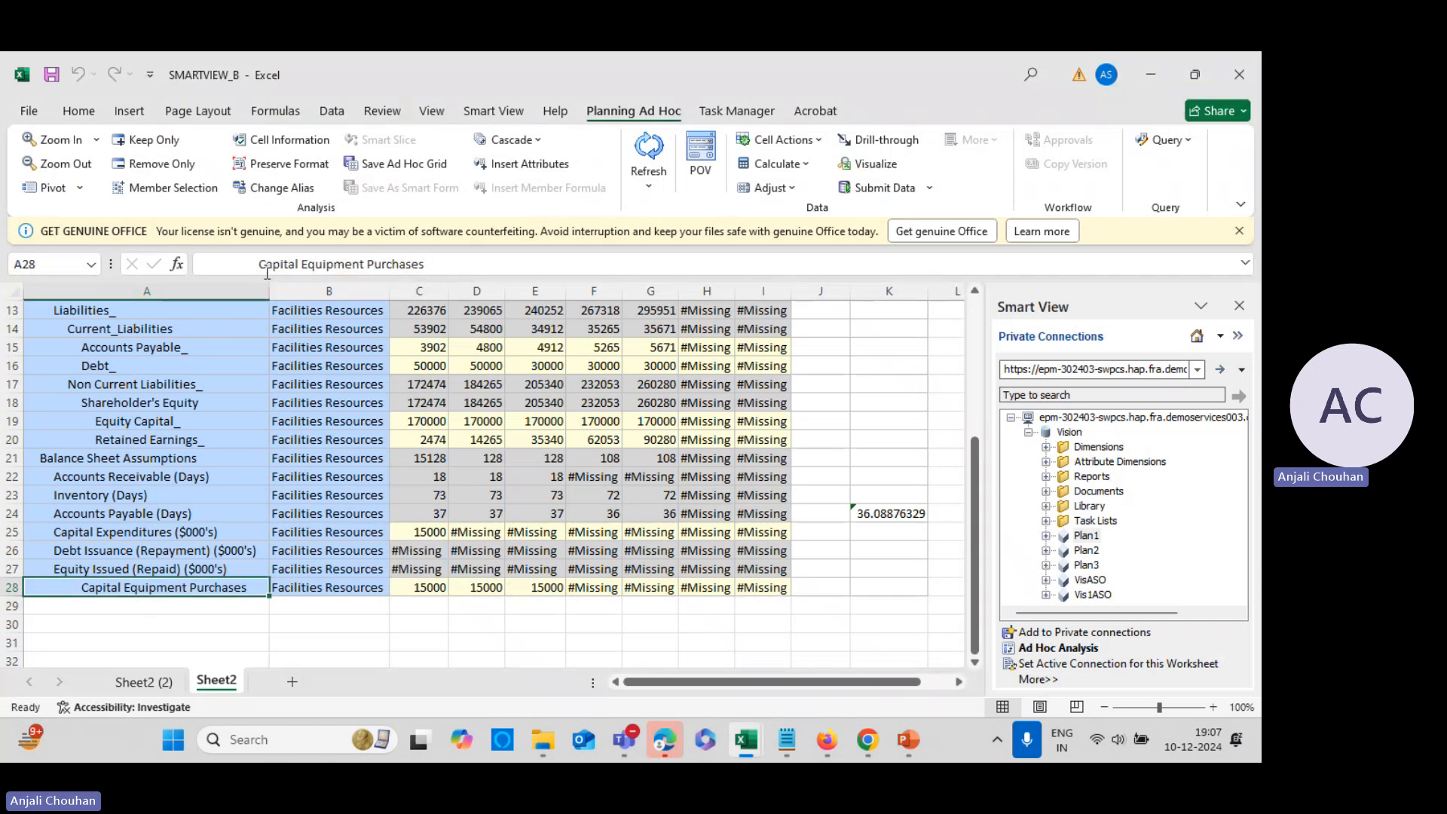
{"action": "left_click_drag", "start_coordinate": [259, 264], "coordinate": [425, 263]}
{"action": "key", "text": "ctrl+c"}
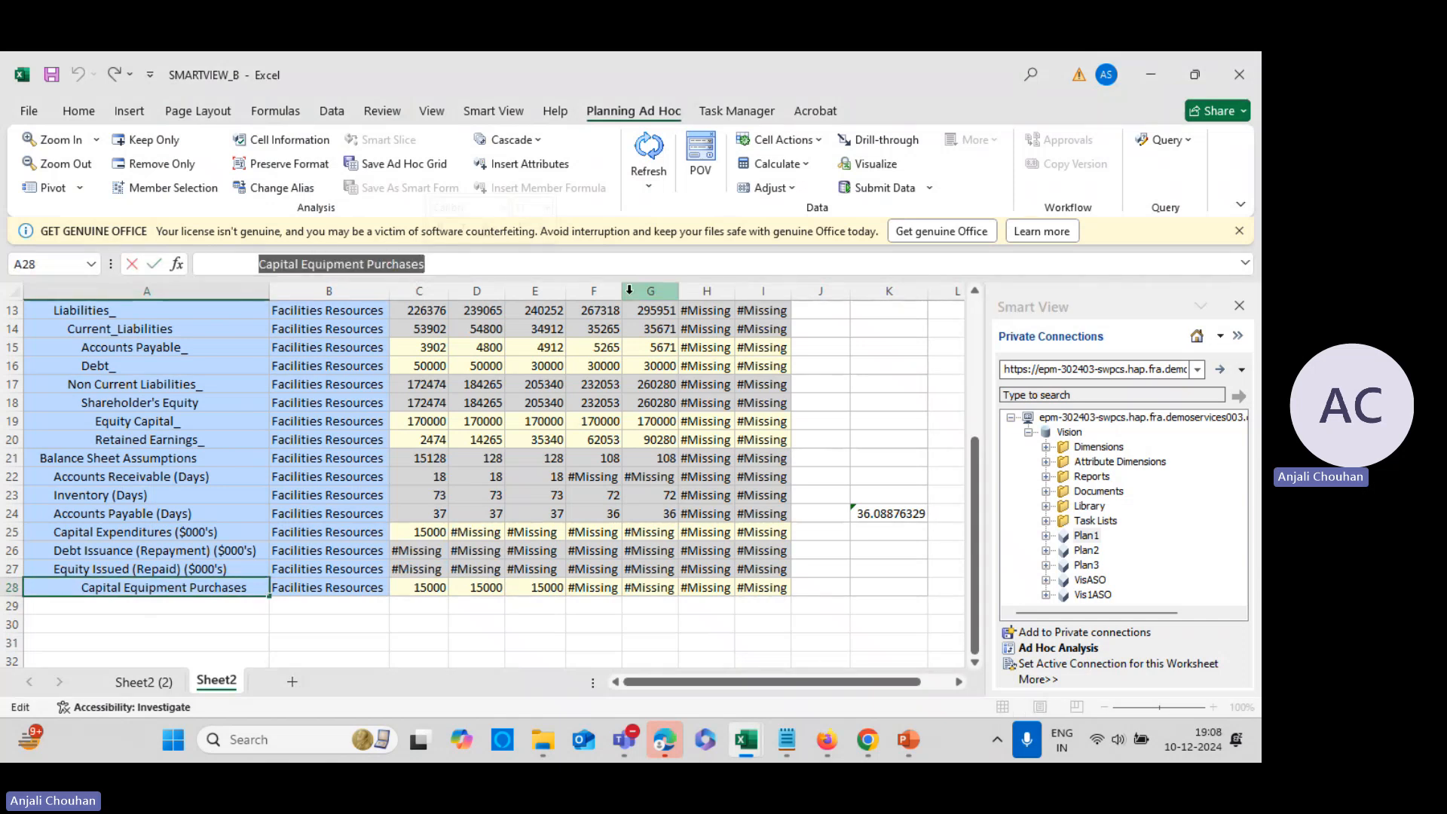
{"action": "key", "text": "alt+Tab"}
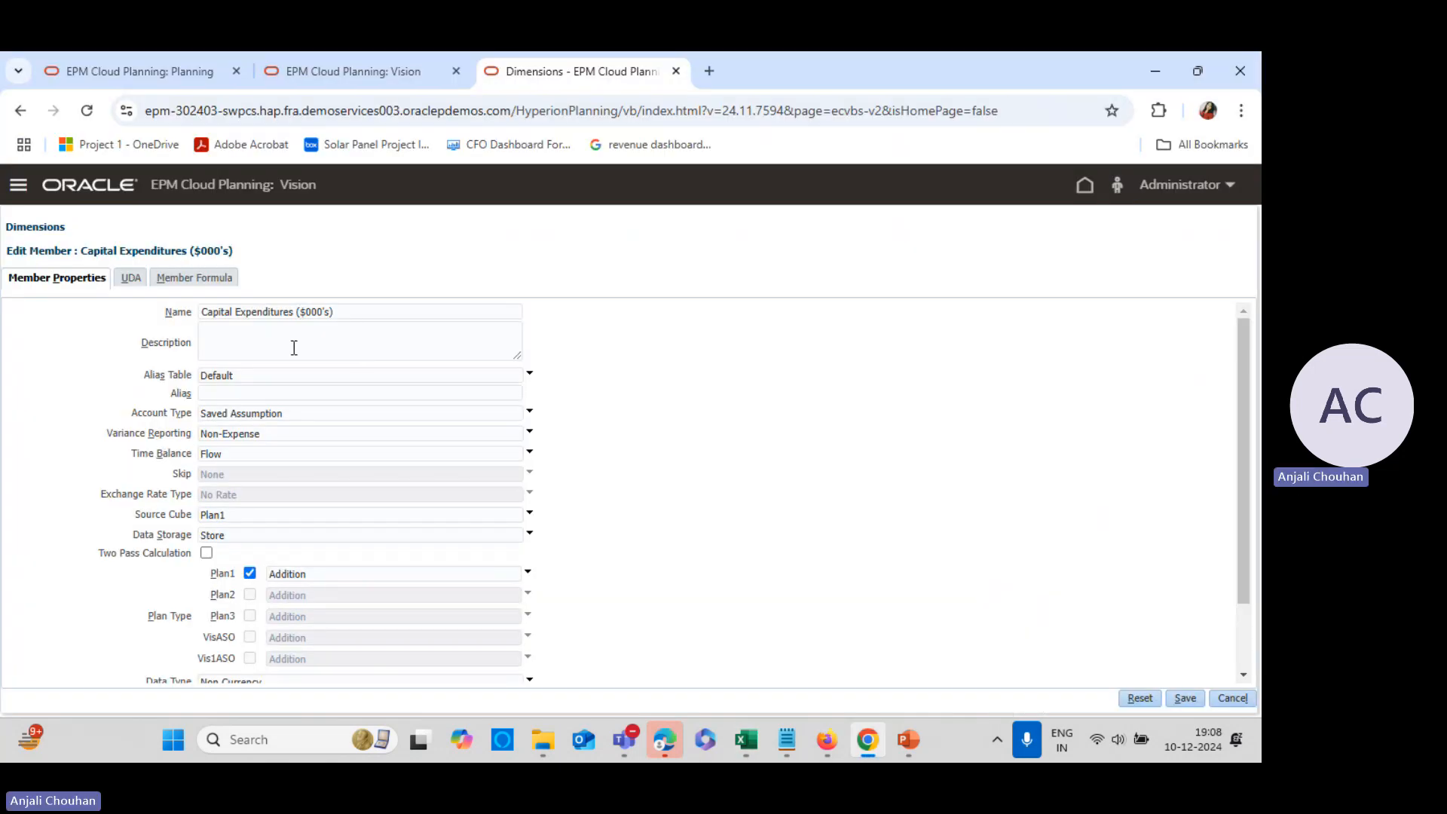
Try to rename the Capital Expenditures ($000's) member as Capital Equipment Purchases with Store data storage
{"action": "left_click", "coordinate": [217, 311]}
{"action": "key", "text": "ctrl+a"}
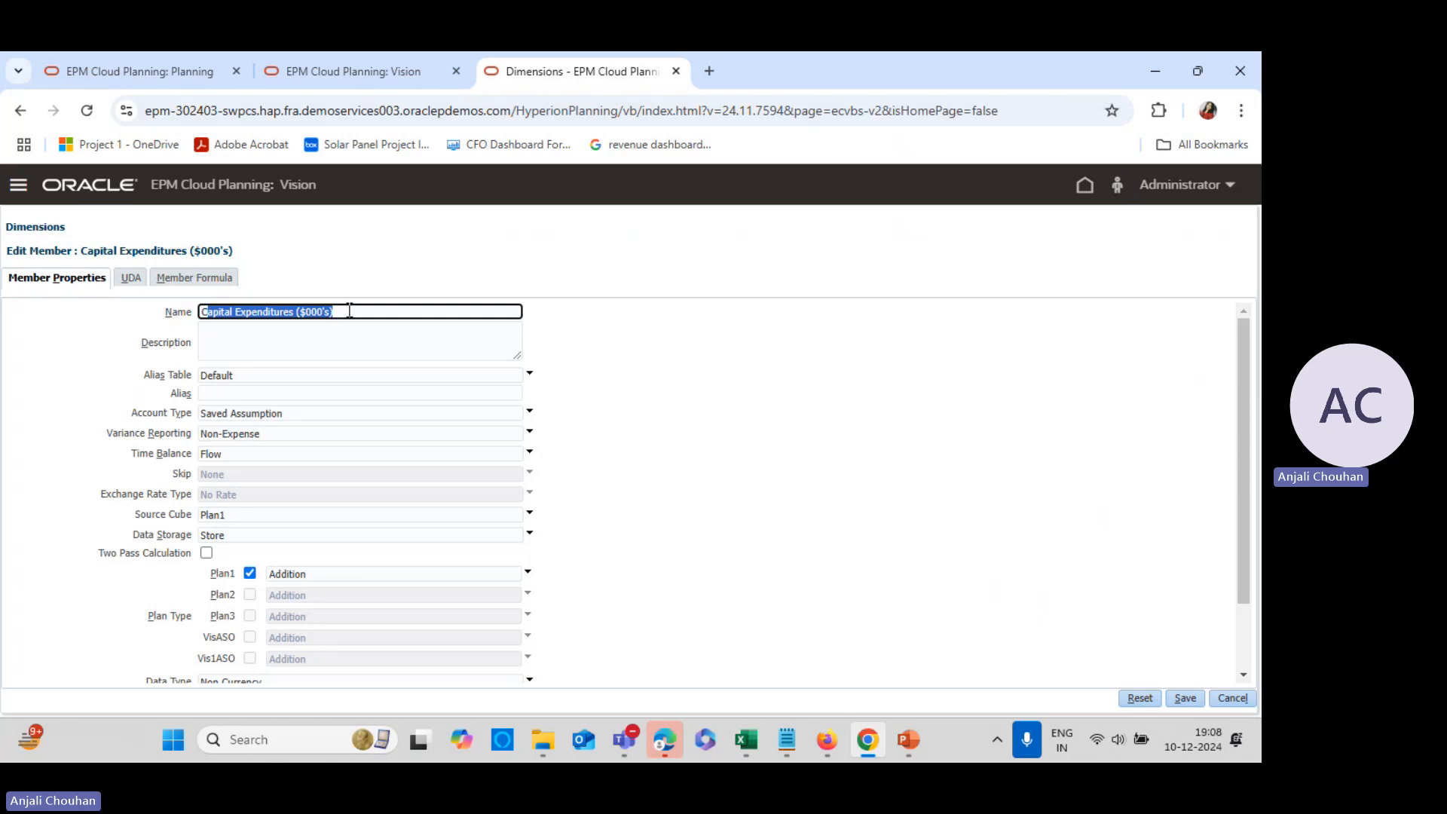
{"action": "type", "text": "C"}
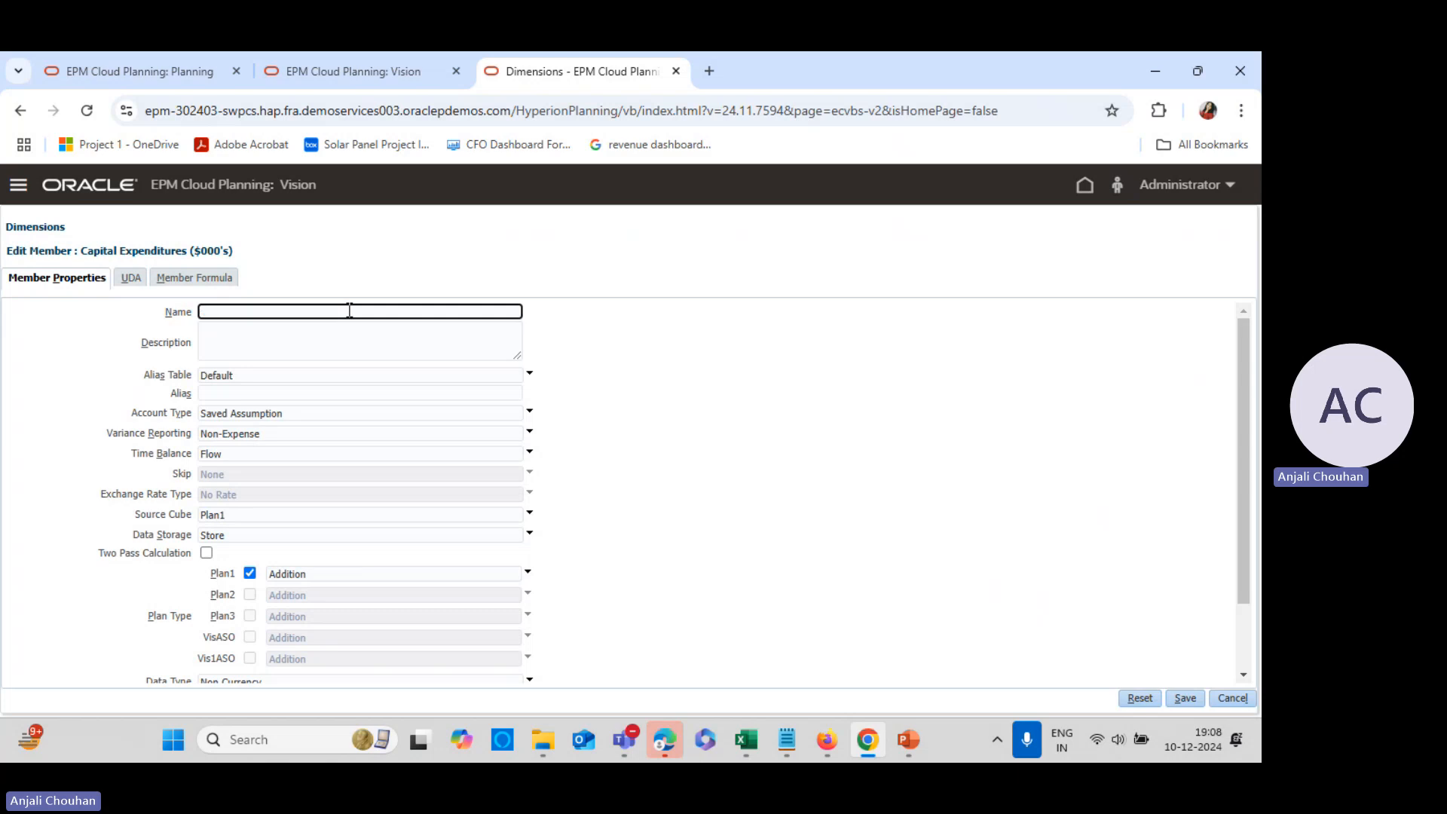
{"action": "key", "text": "ctrl+v"}
{"action": "left_click", "coordinate": [298, 536]}
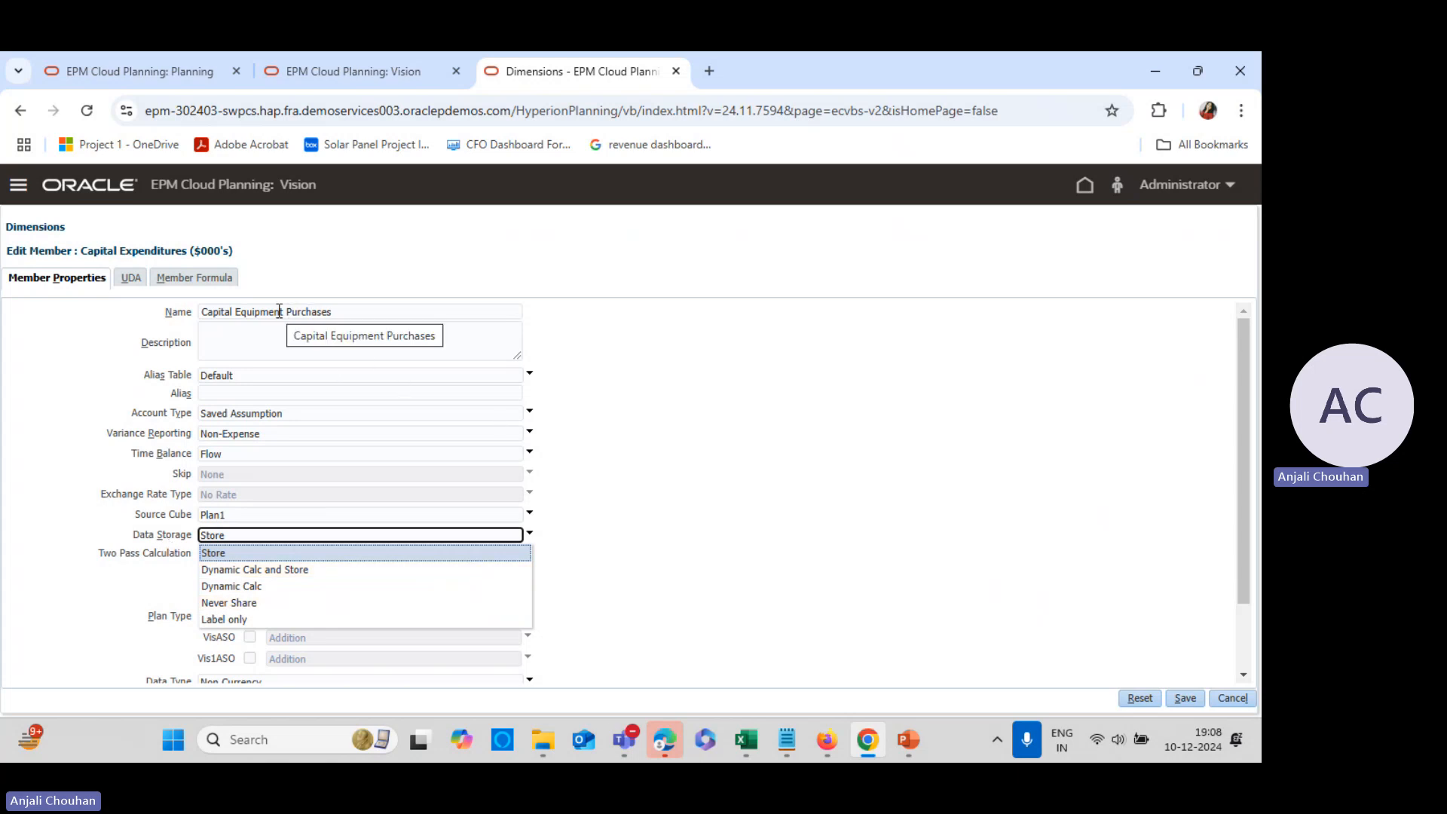
{"action": "left_click", "coordinate": [219, 552]}
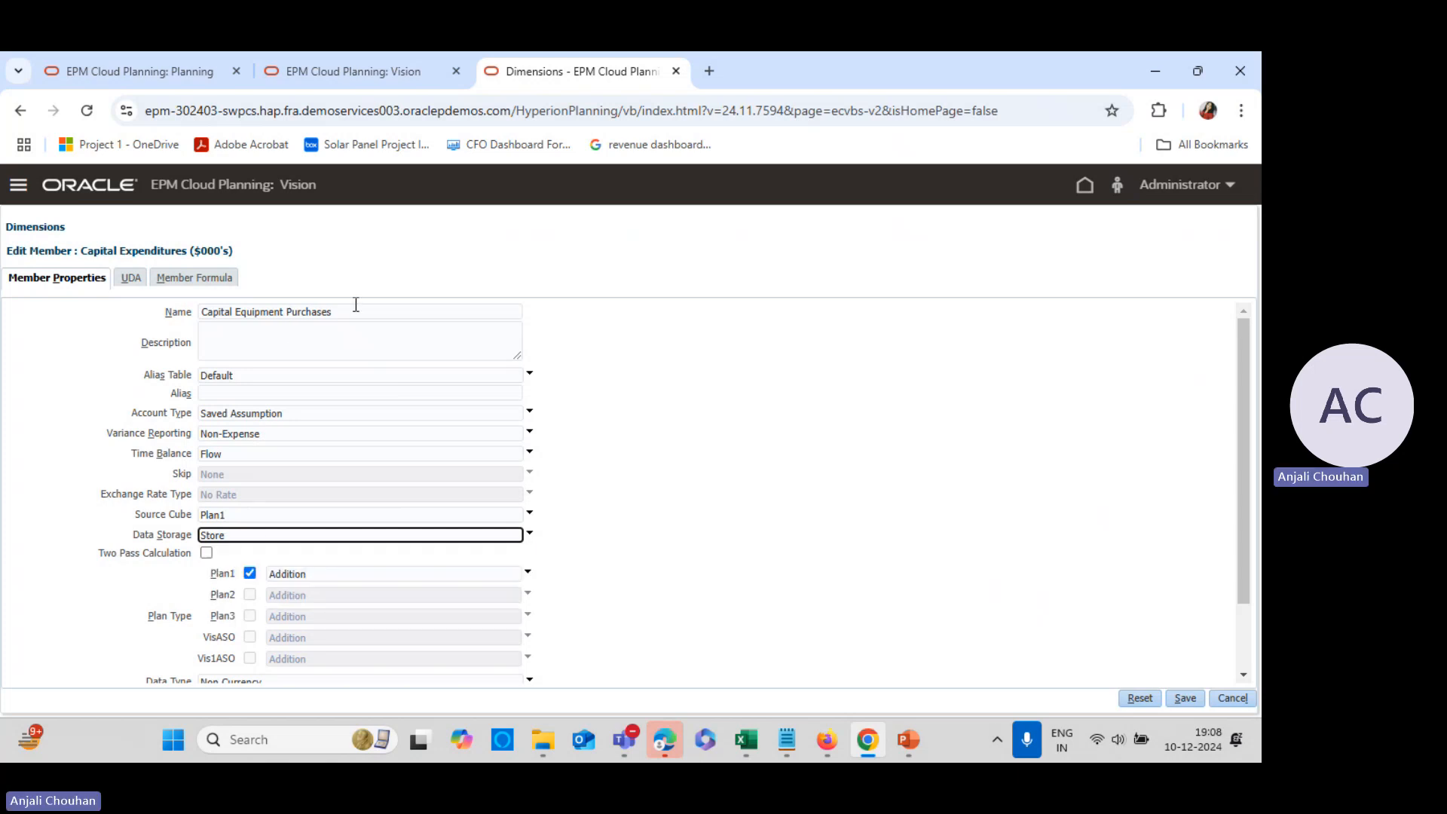
{"action": "left_click", "coordinate": [1185, 698]}
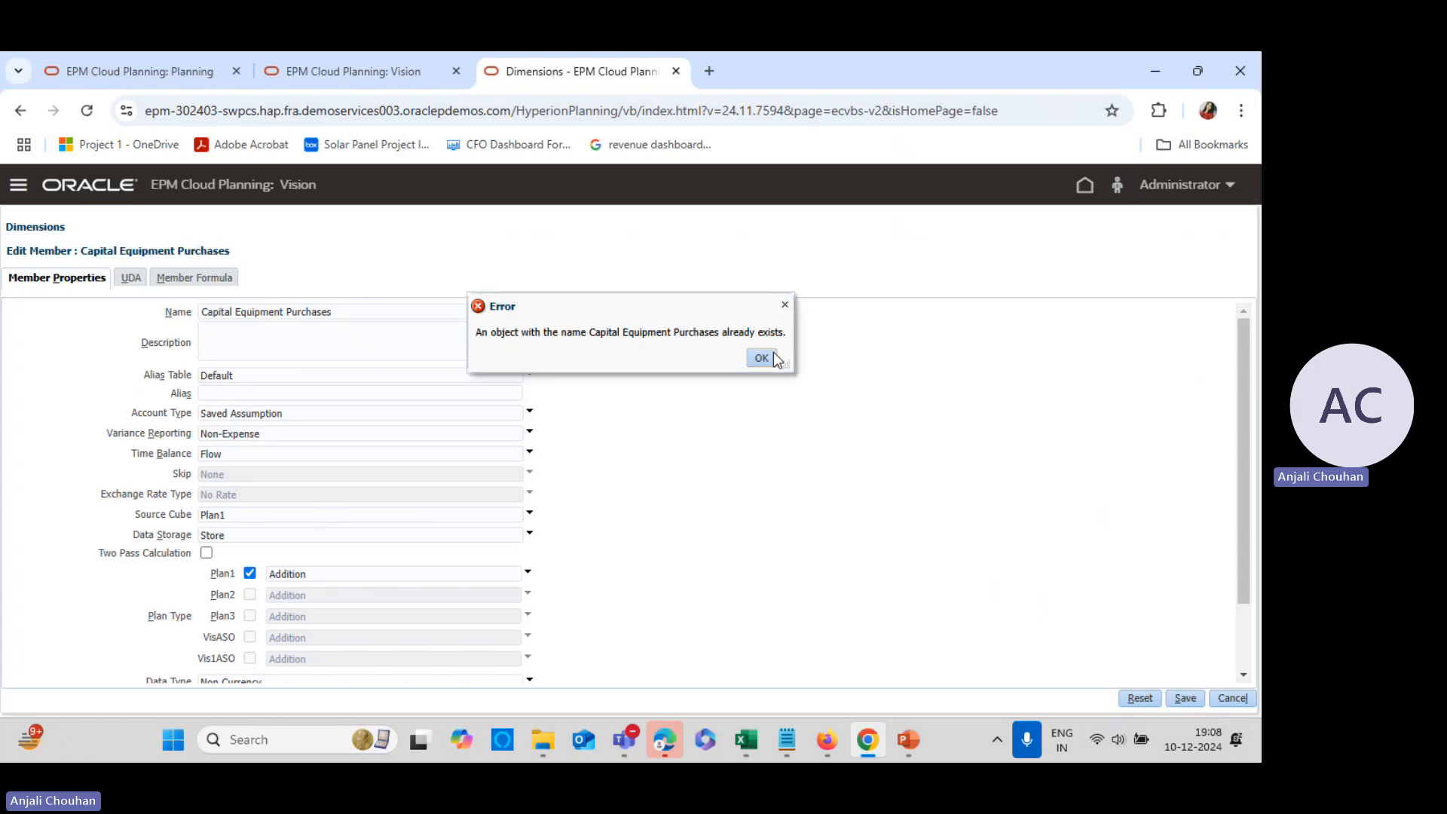
{"action": "left_click", "coordinate": [761, 358]}
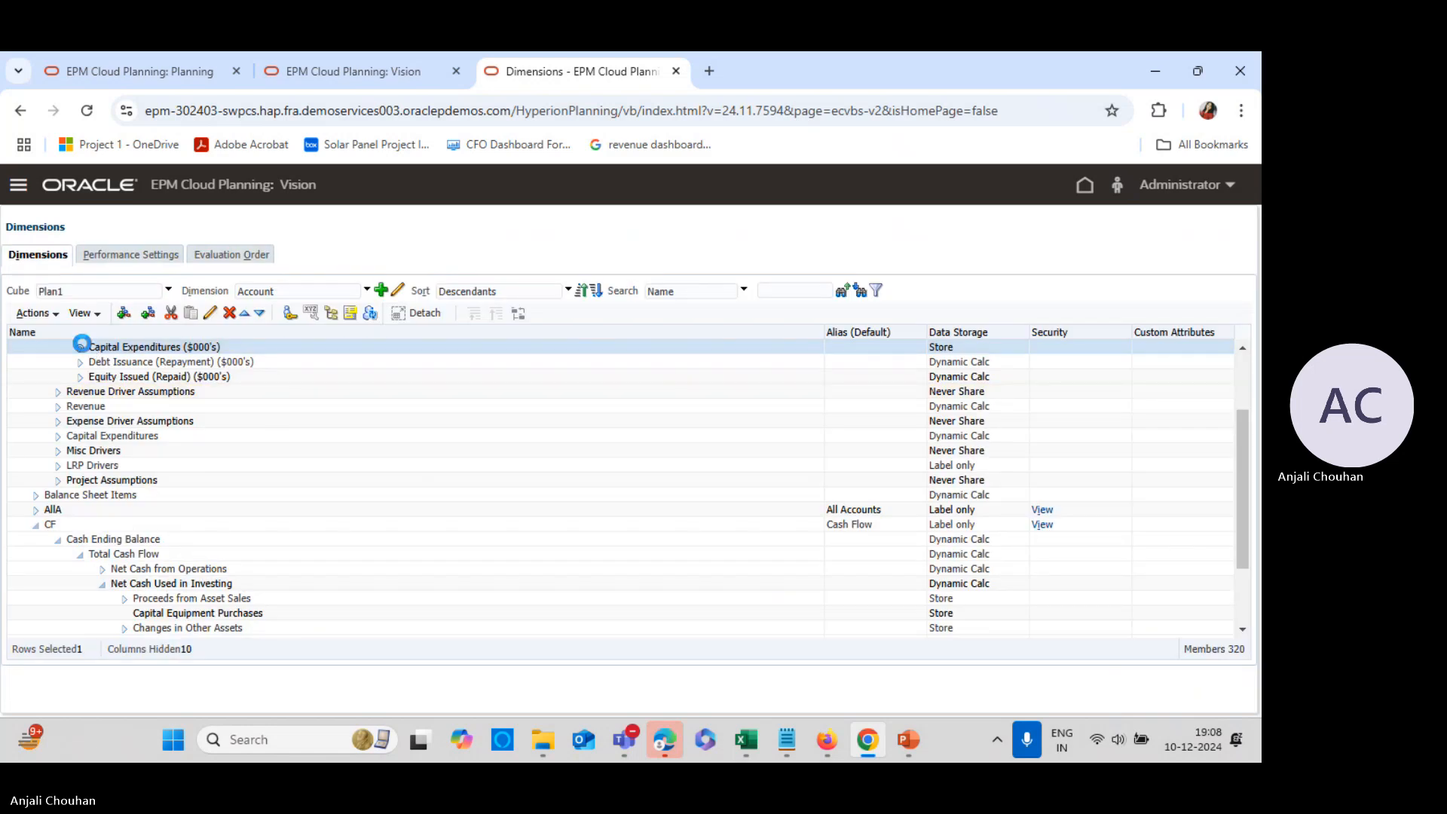
Add Capital Expenditures ($000's) as a sibling of Capital Equipment Purchases under Net Cash Used in Investing, with Shared data storage, and save it
{"action": "left_click_drag", "start_coordinate": [81, 344], "coordinate": [220, 341]}
{"action": "key", "text": "ctrl+c"}
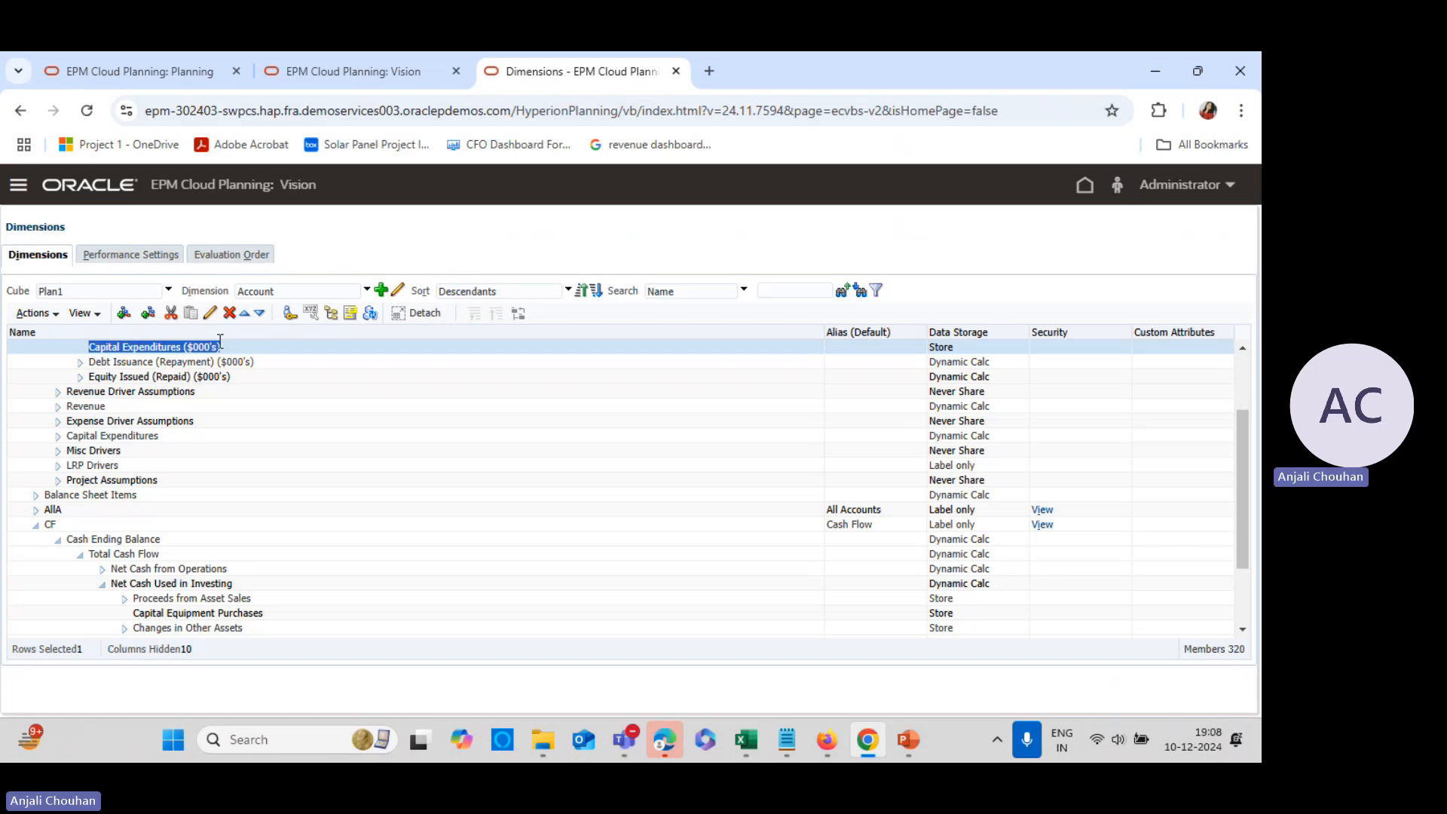
{"action": "scroll", "coordinate": [219, 603], "scroll_direction": "down", "scroll_amount": 3}
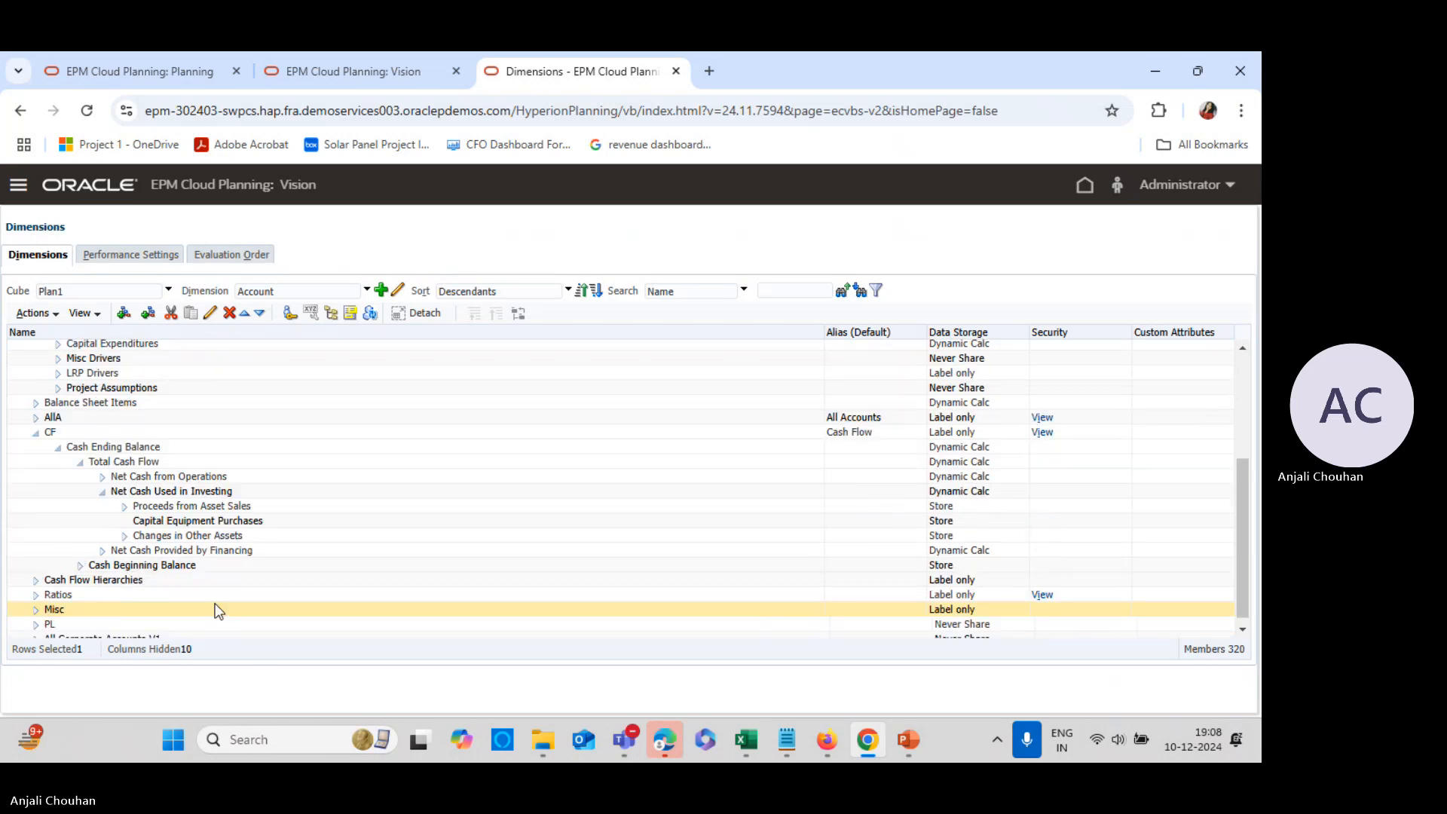
{"action": "left_click", "coordinate": [236, 520]}
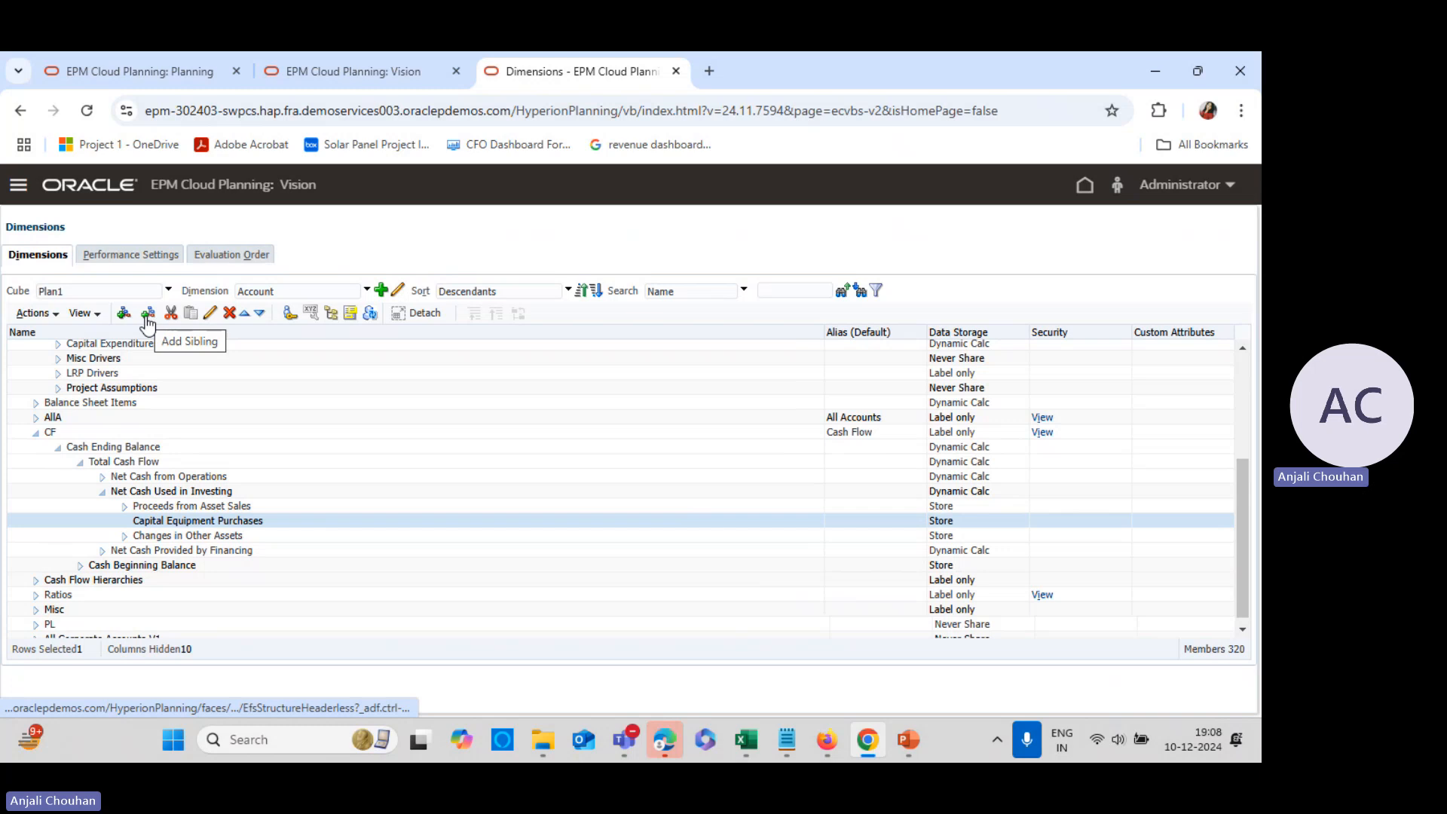
{"action": "left_click", "coordinate": [148, 323]}
{"action": "left_click", "coordinate": [359, 307]}
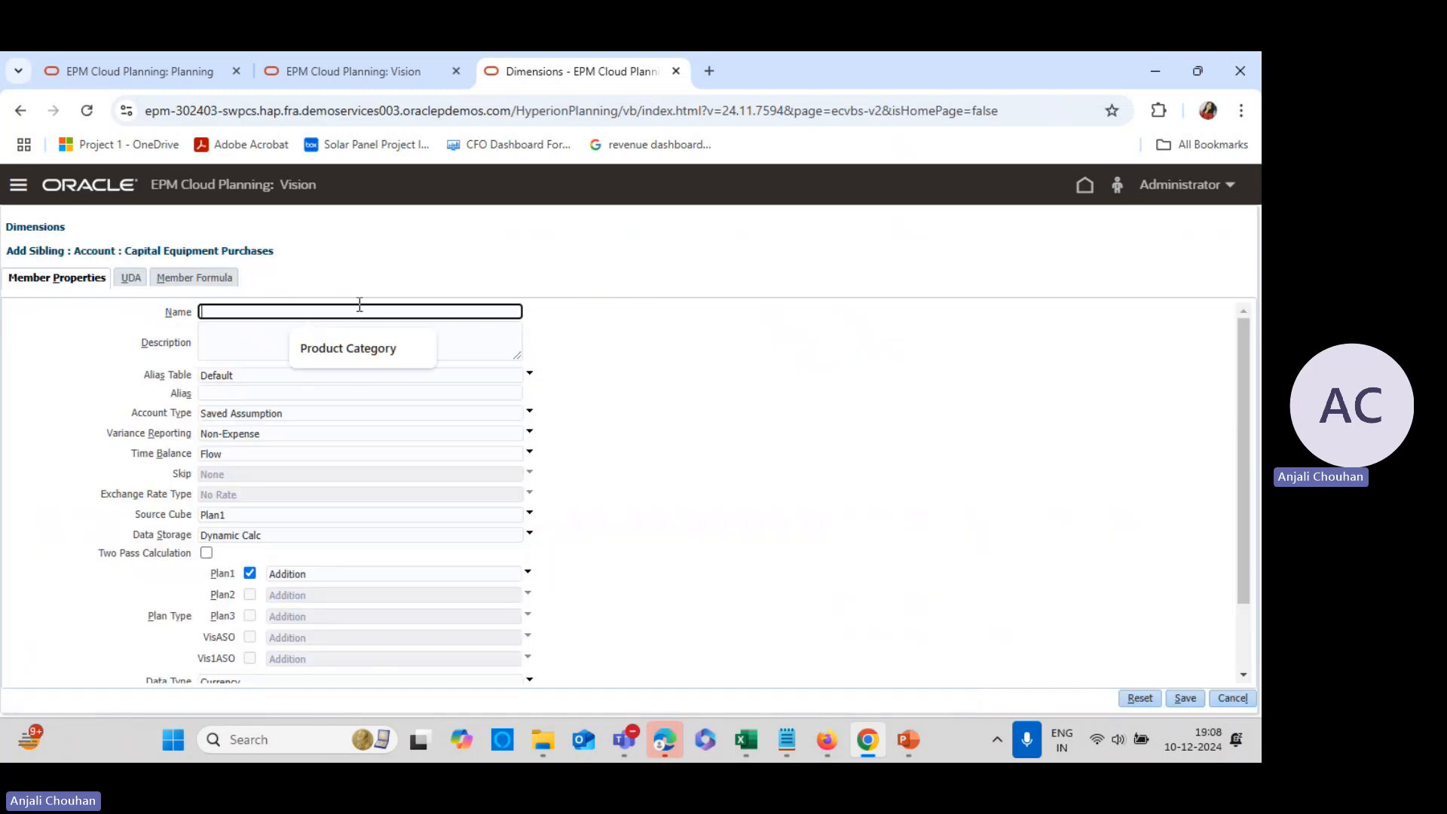
{"action": "key", "text": "ctrl+v"}
{"action": "left_click", "coordinate": [325, 536]}
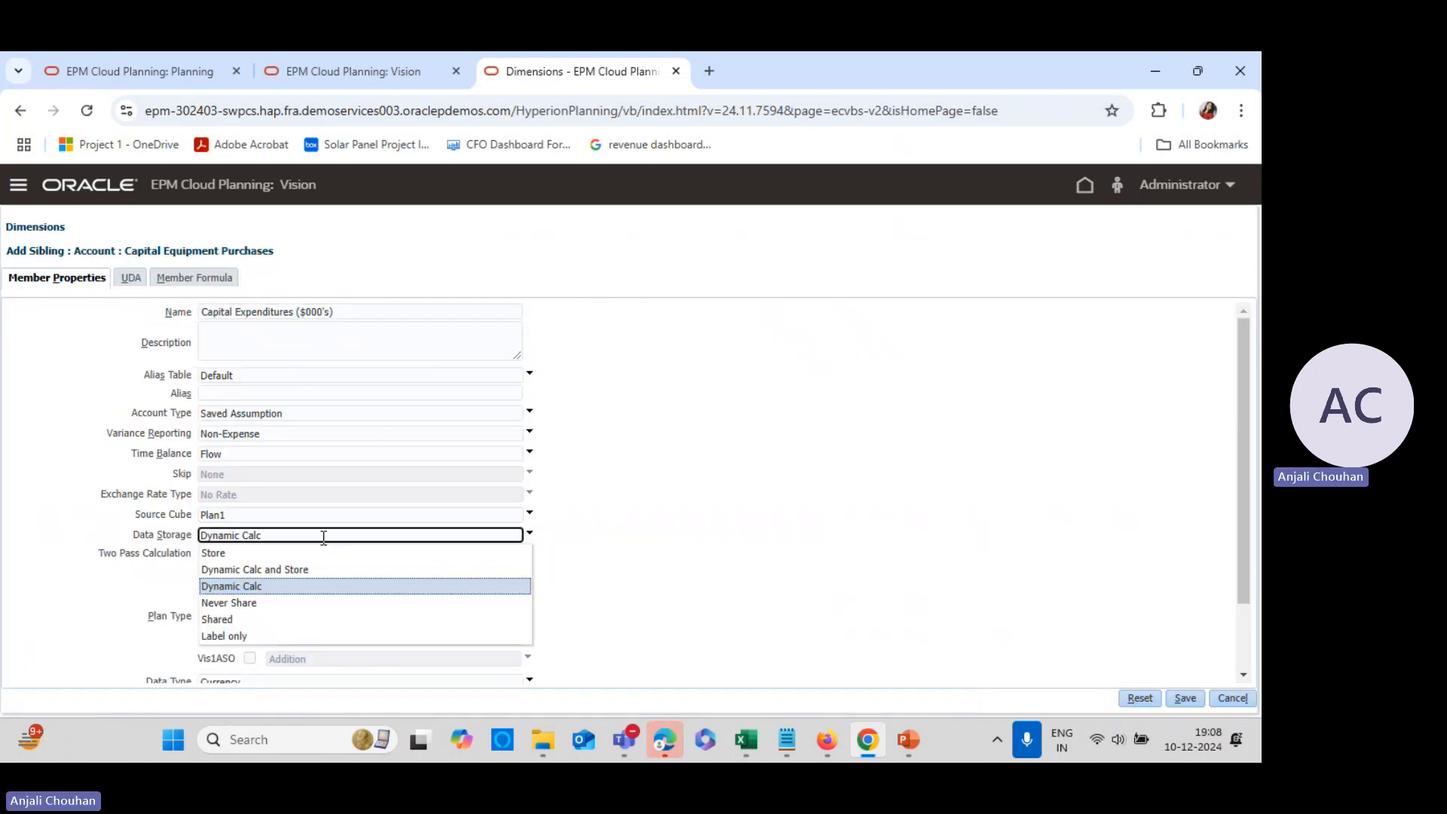
{"action": "left_click", "coordinate": [262, 619]}
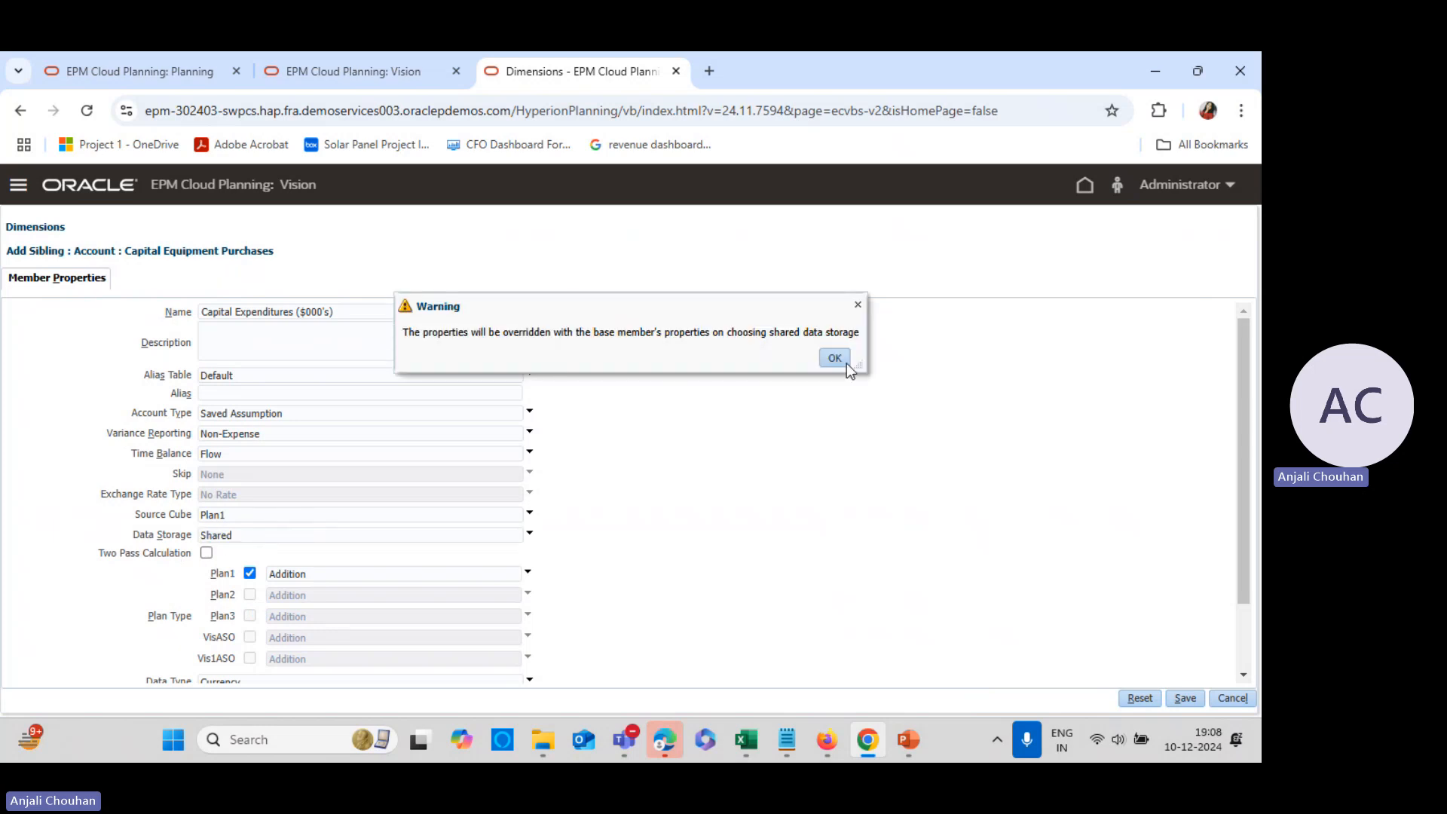
{"action": "left_click", "coordinate": [835, 358]}
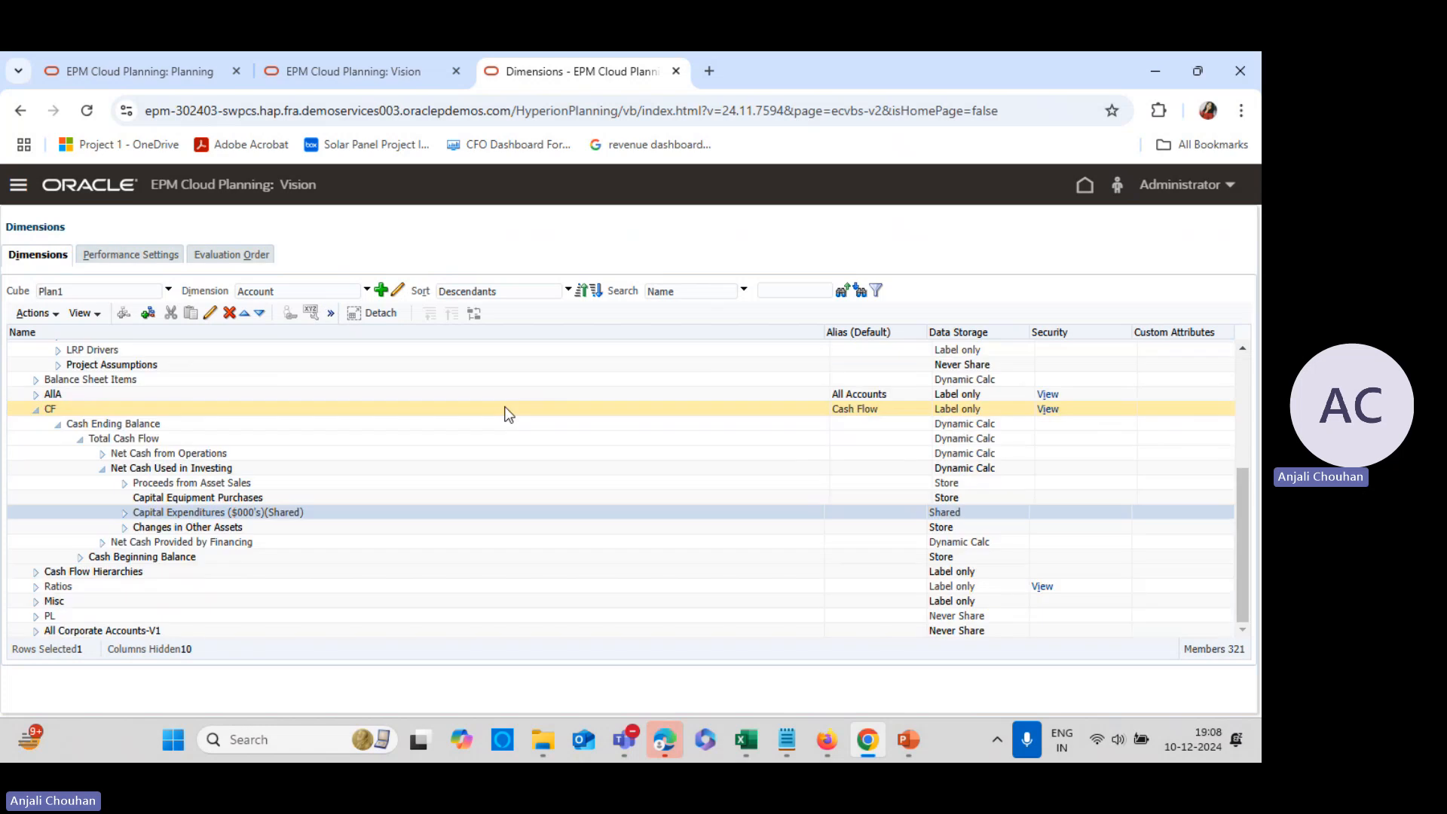
Refresh the cube with the changed Account dimension and finish the refresh
{"action": "left_click", "coordinate": [332, 313]}
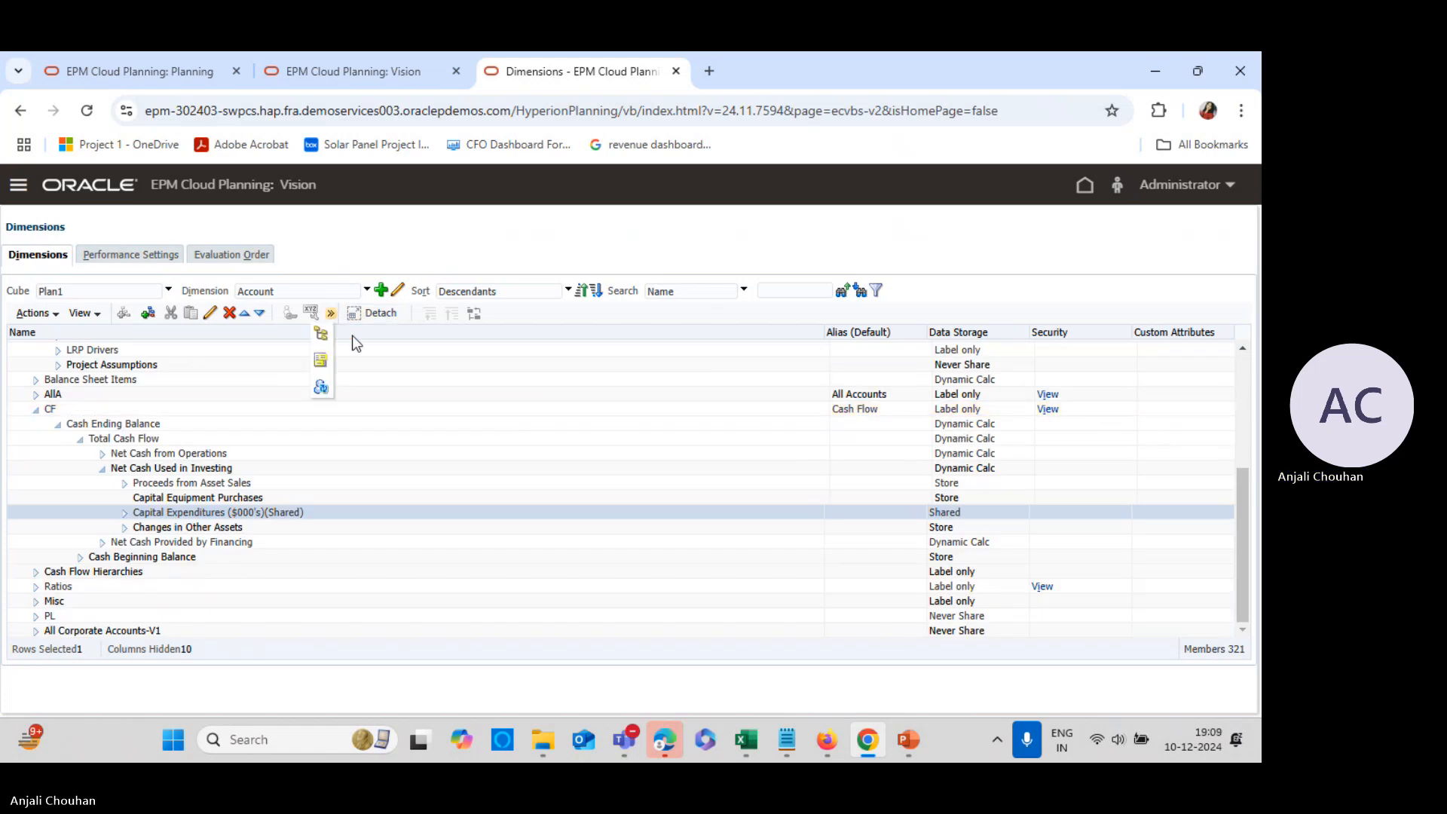
{"action": "left_click", "coordinate": [321, 387]}
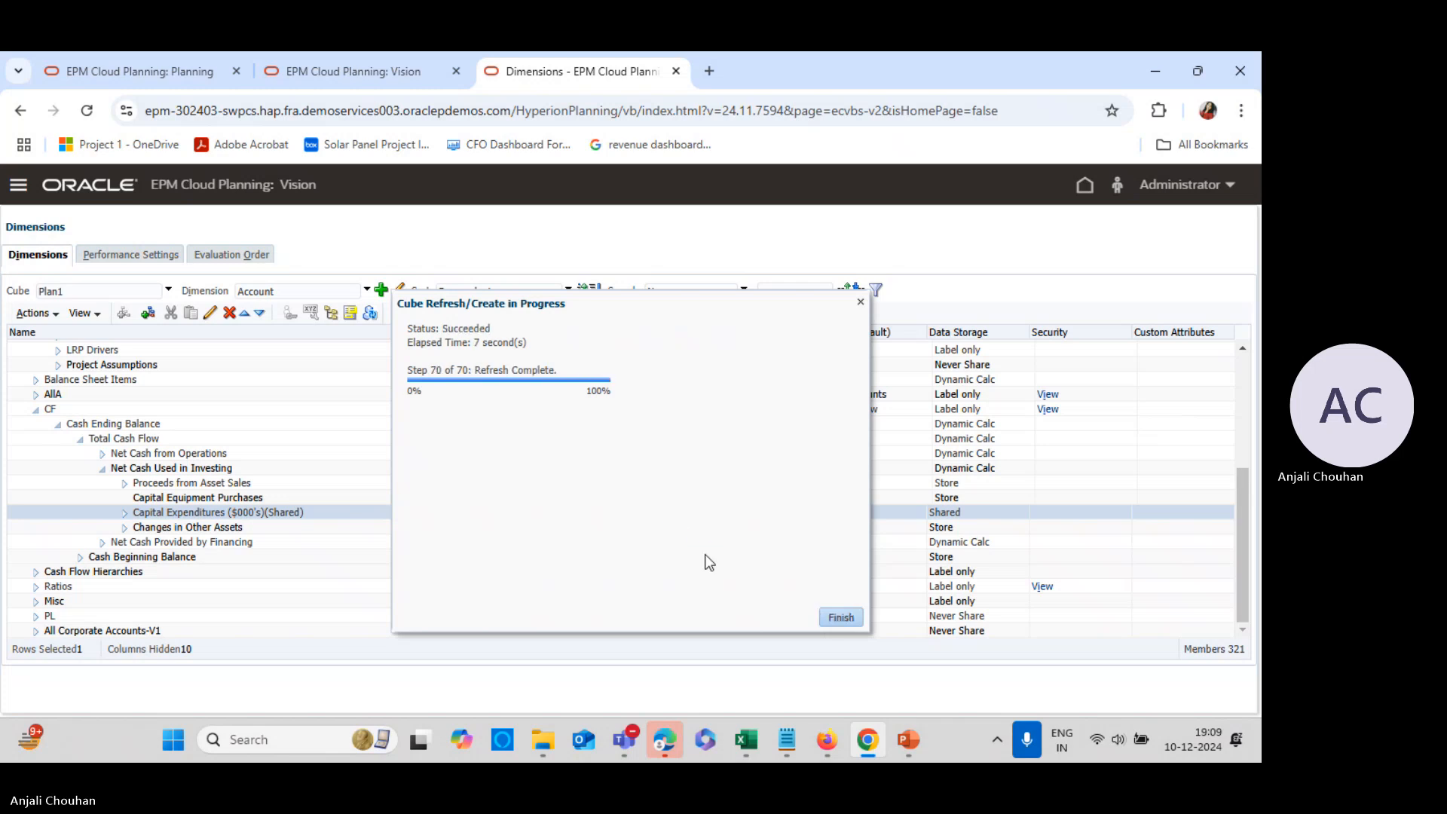
{"action": "left_click", "coordinate": [840, 616]}
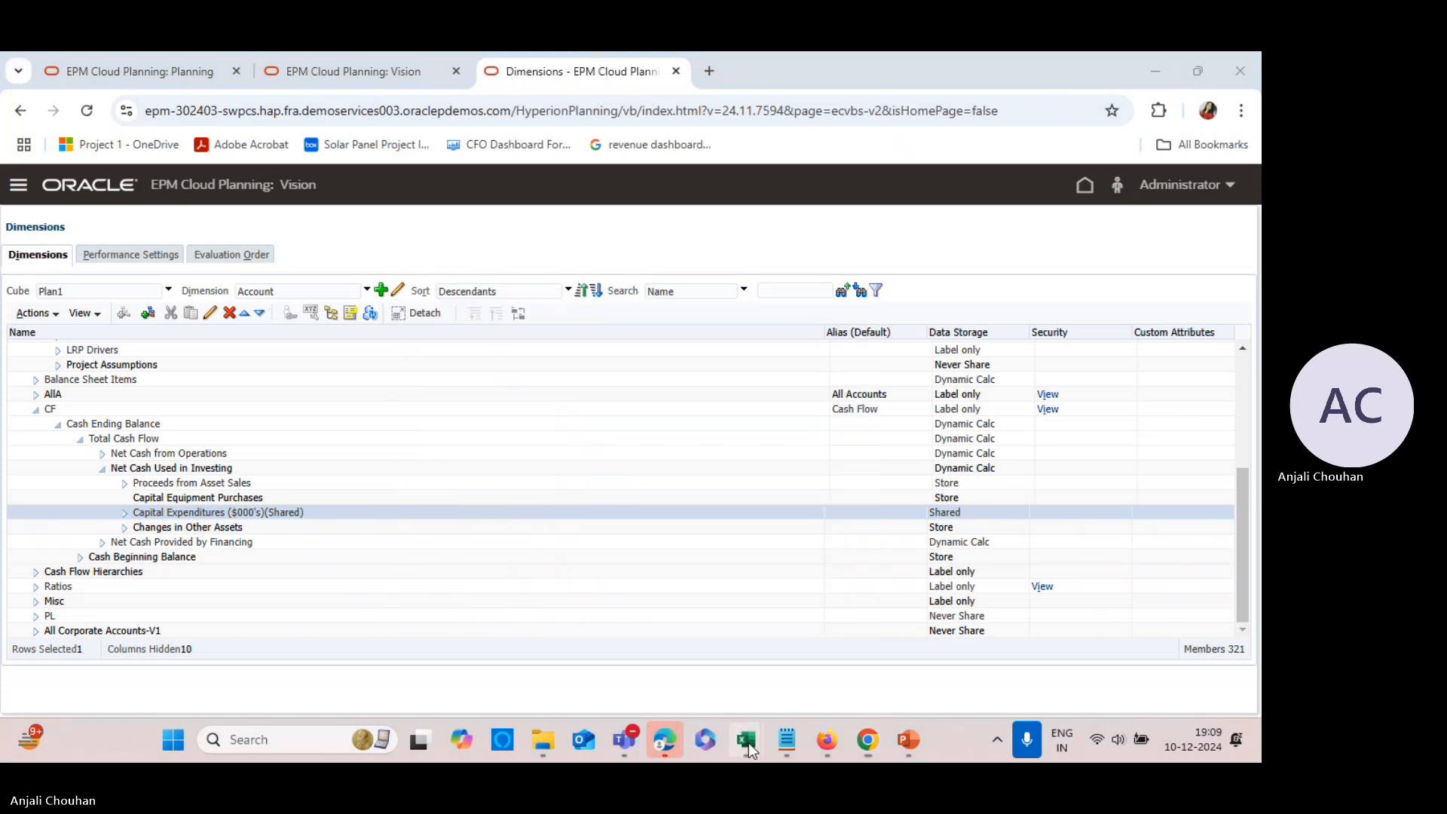
Switch to the SMARTVIEW_B workbook in Excel and insert Capital Expenditures ($000's) from Net Cash Used in Investing into cell A29
{"action": "mouse_move", "coordinate": [745, 740]}
{"action": "left_click", "coordinate": [669, 633]}
{"action": "left_click", "coordinate": [226, 606]}
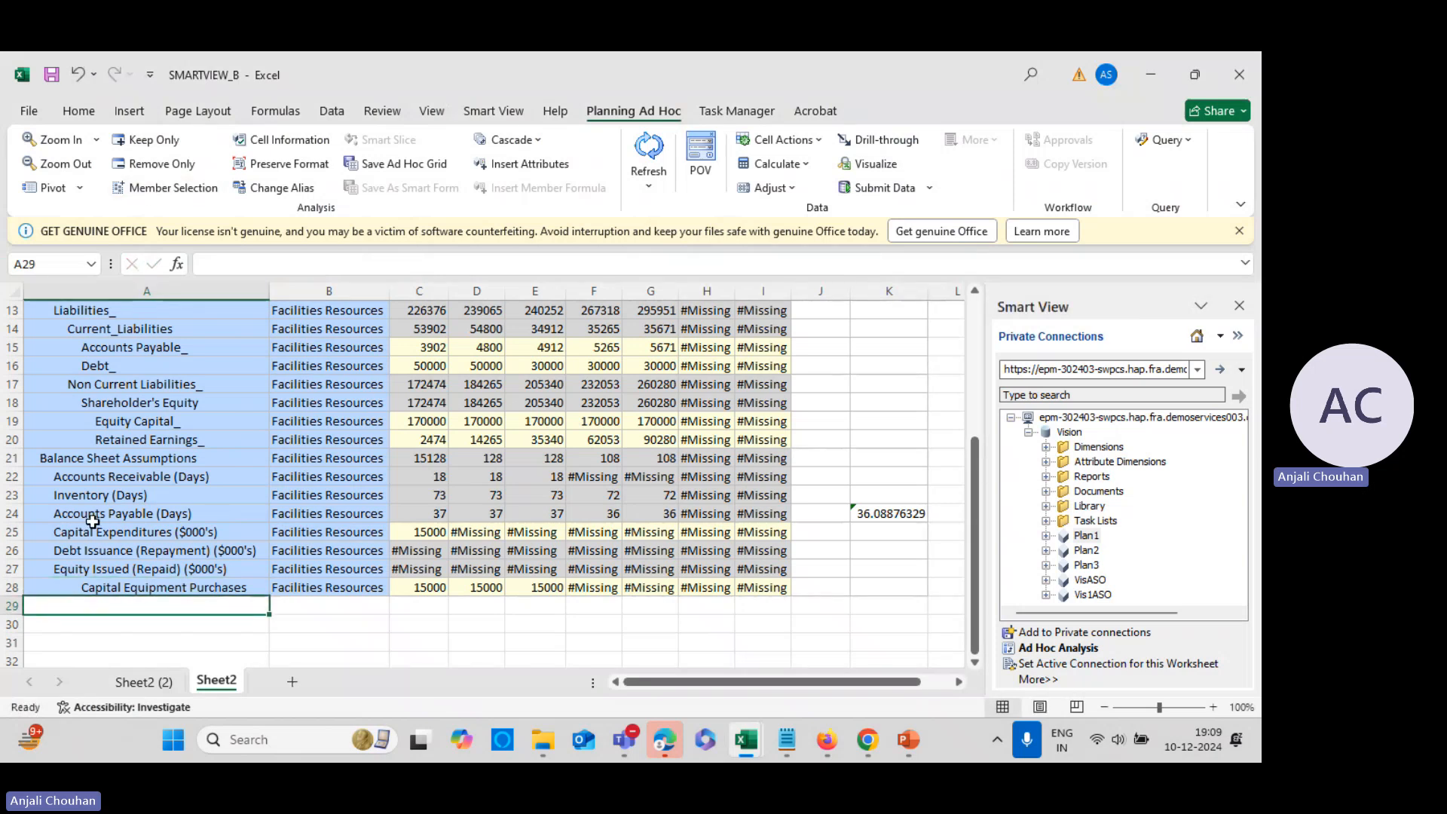
{"action": "left_click", "coordinate": [201, 188]}
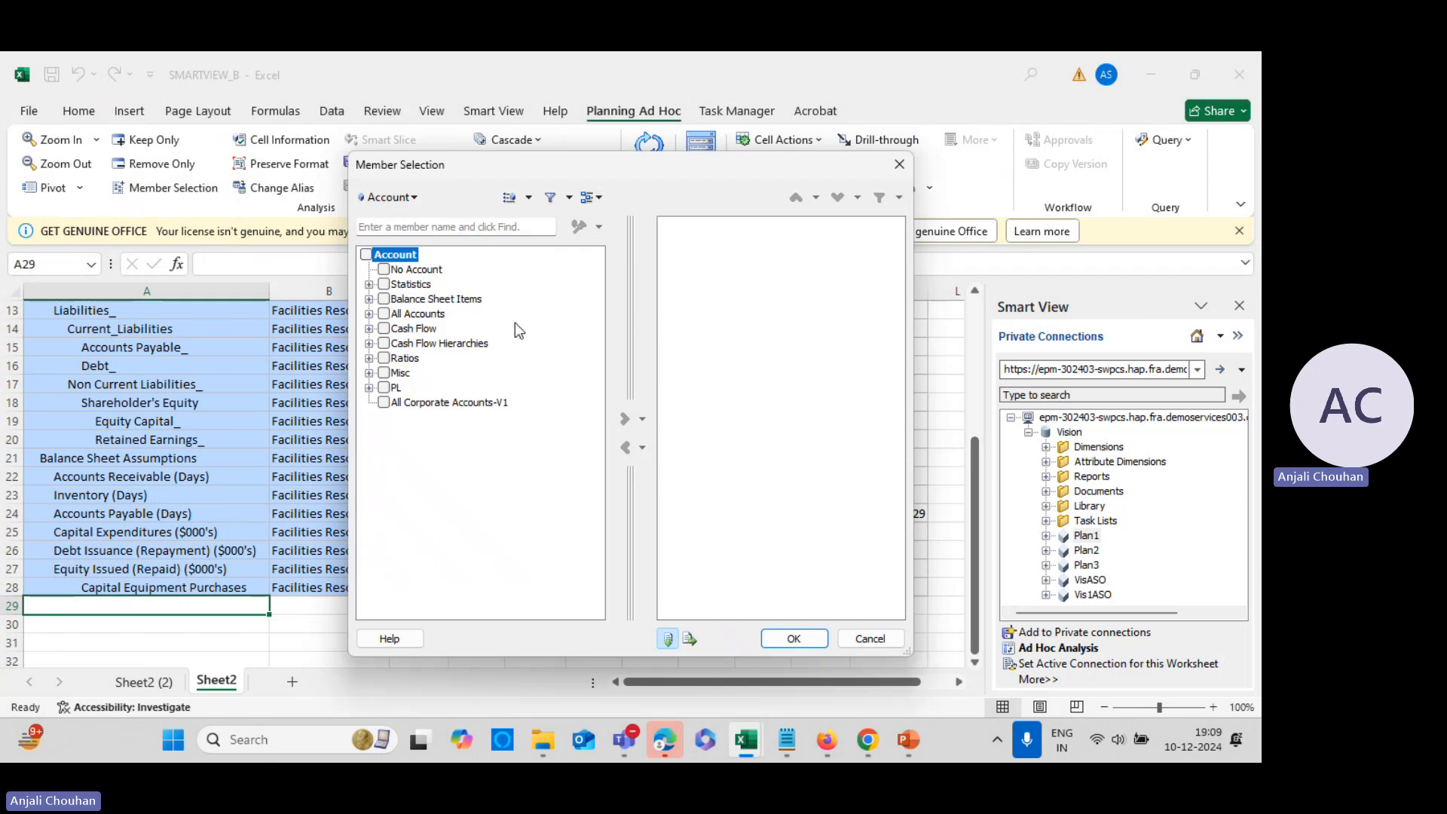
{"action": "left_click", "coordinate": [369, 328]}
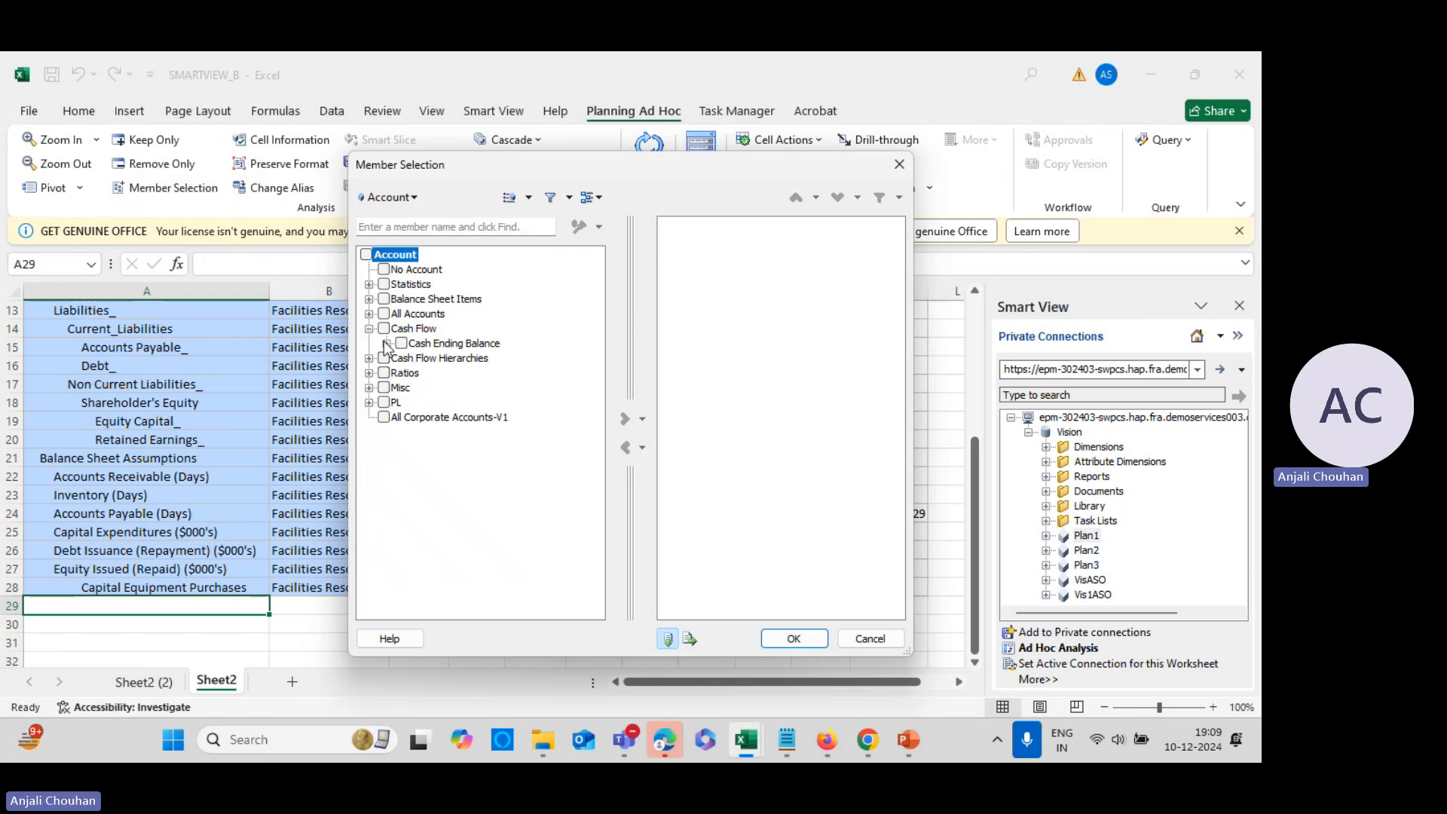
{"action": "left_click", "coordinate": [386, 343]}
{"action": "left_click", "coordinate": [405, 358]}
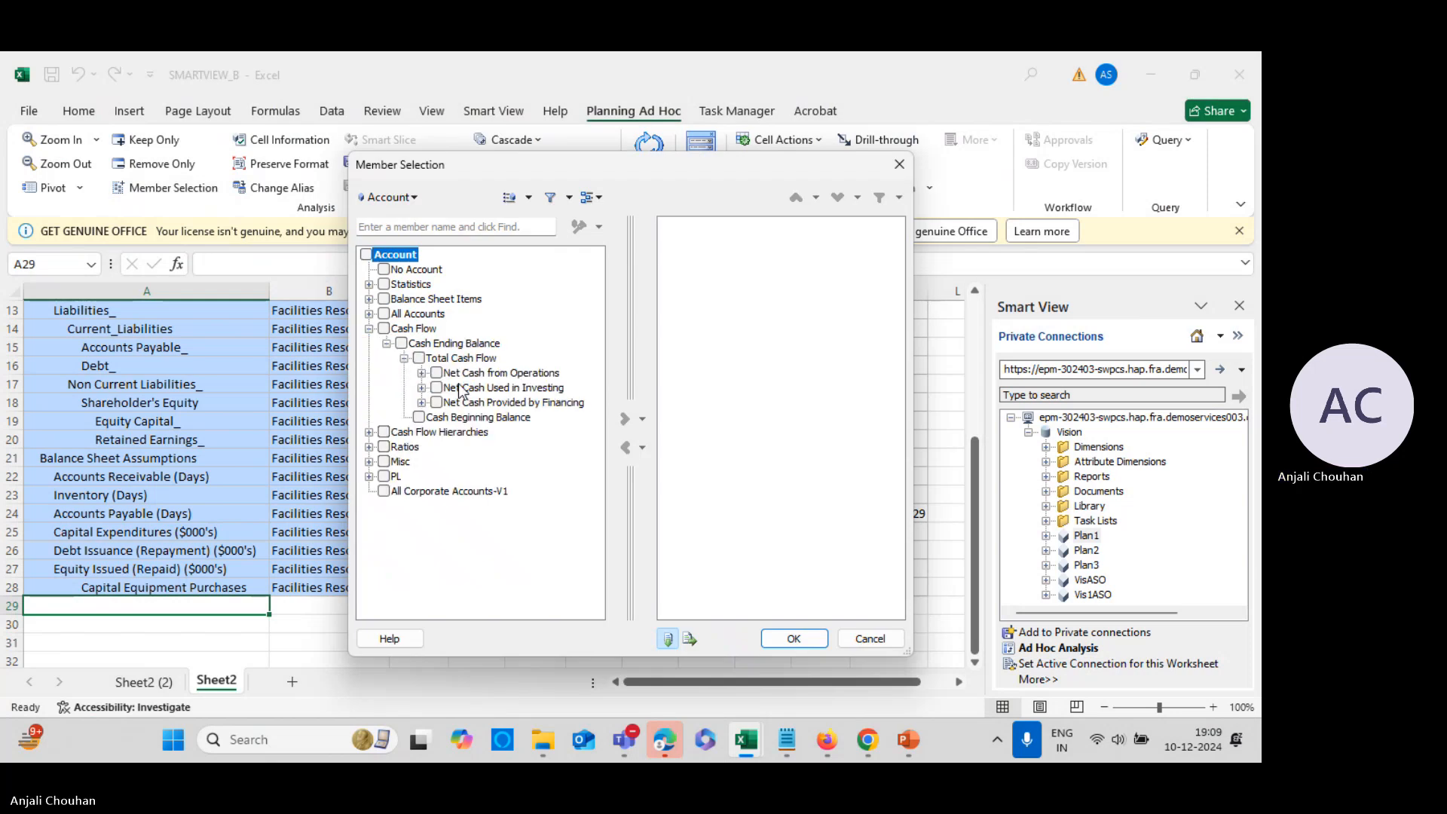
{"action": "left_click", "coordinate": [422, 373]}
{"action": "left_click", "coordinate": [421, 373]}
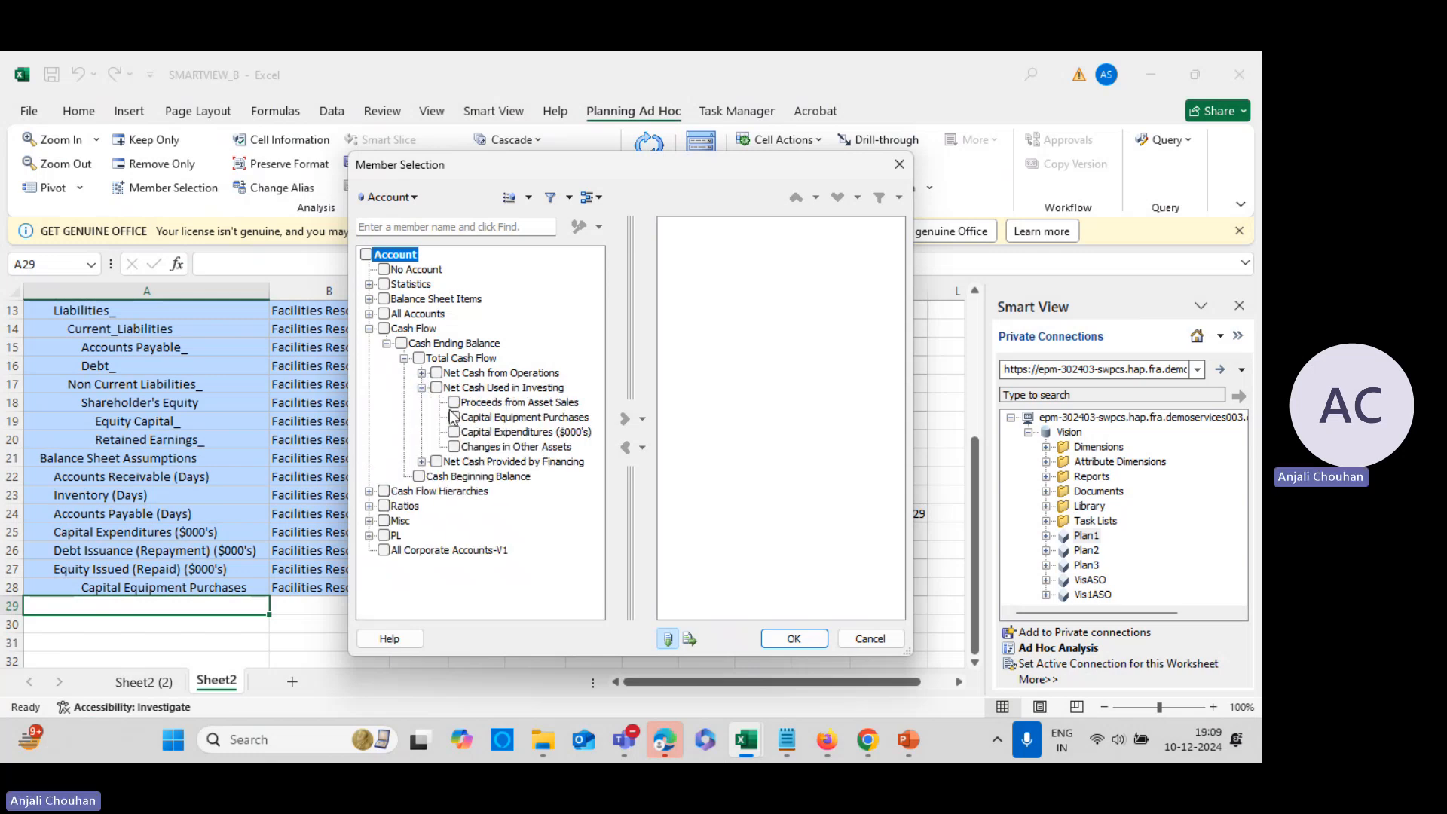
{"action": "left_click", "coordinate": [453, 433]}
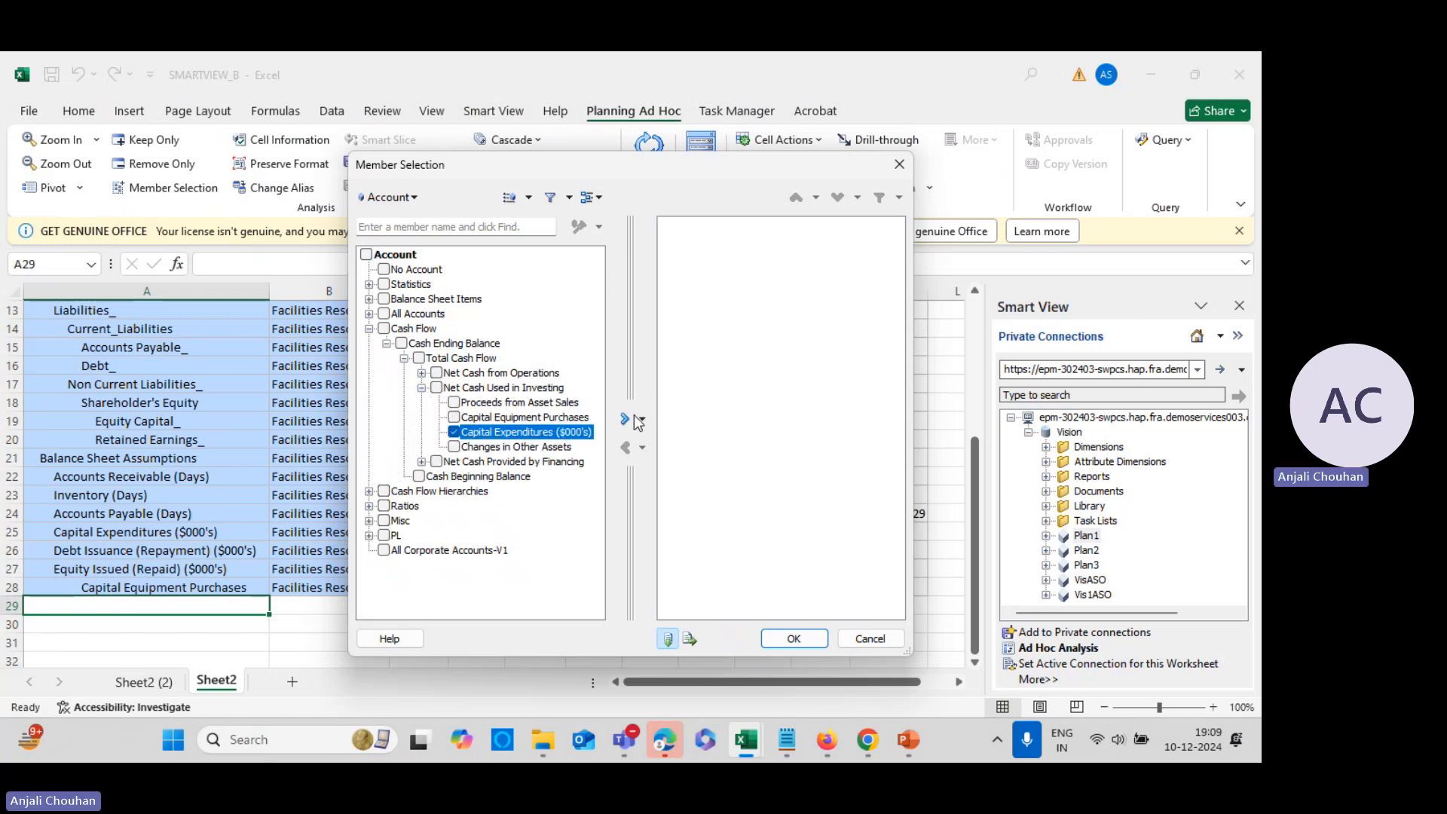
{"action": "left_click", "coordinate": [624, 418]}
{"action": "left_click", "coordinate": [793, 638]}
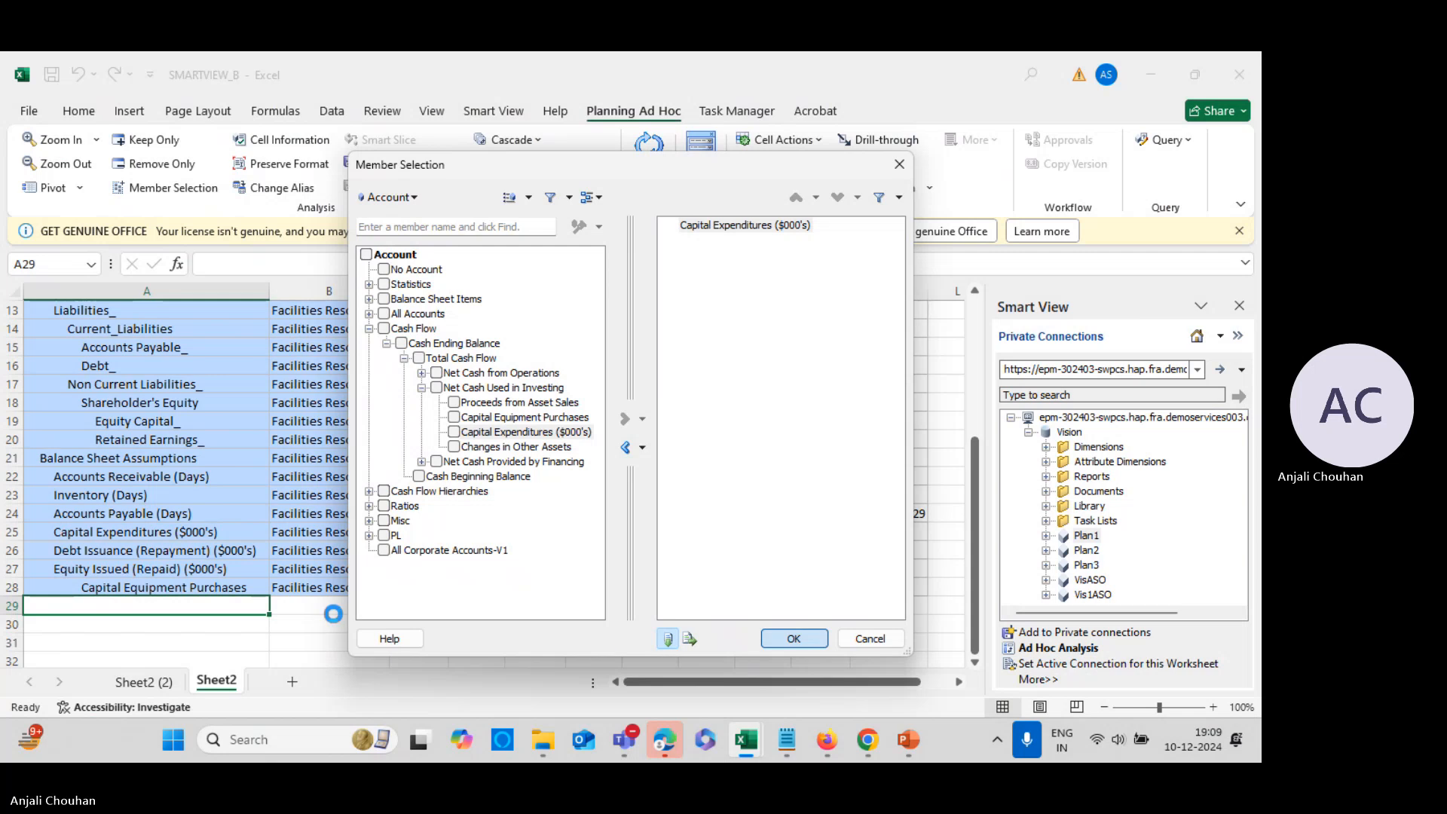
Extend Facilities Resources to cell B29, refresh the ad hoc grid and check the FY20 value of the shared Capital Expenditures ($000's) row
{"action": "left_click_drag", "start_coordinate": [326, 568], "coordinate": [391, 614]}
{"action": "left_click", "coordinate": [836, 329]}
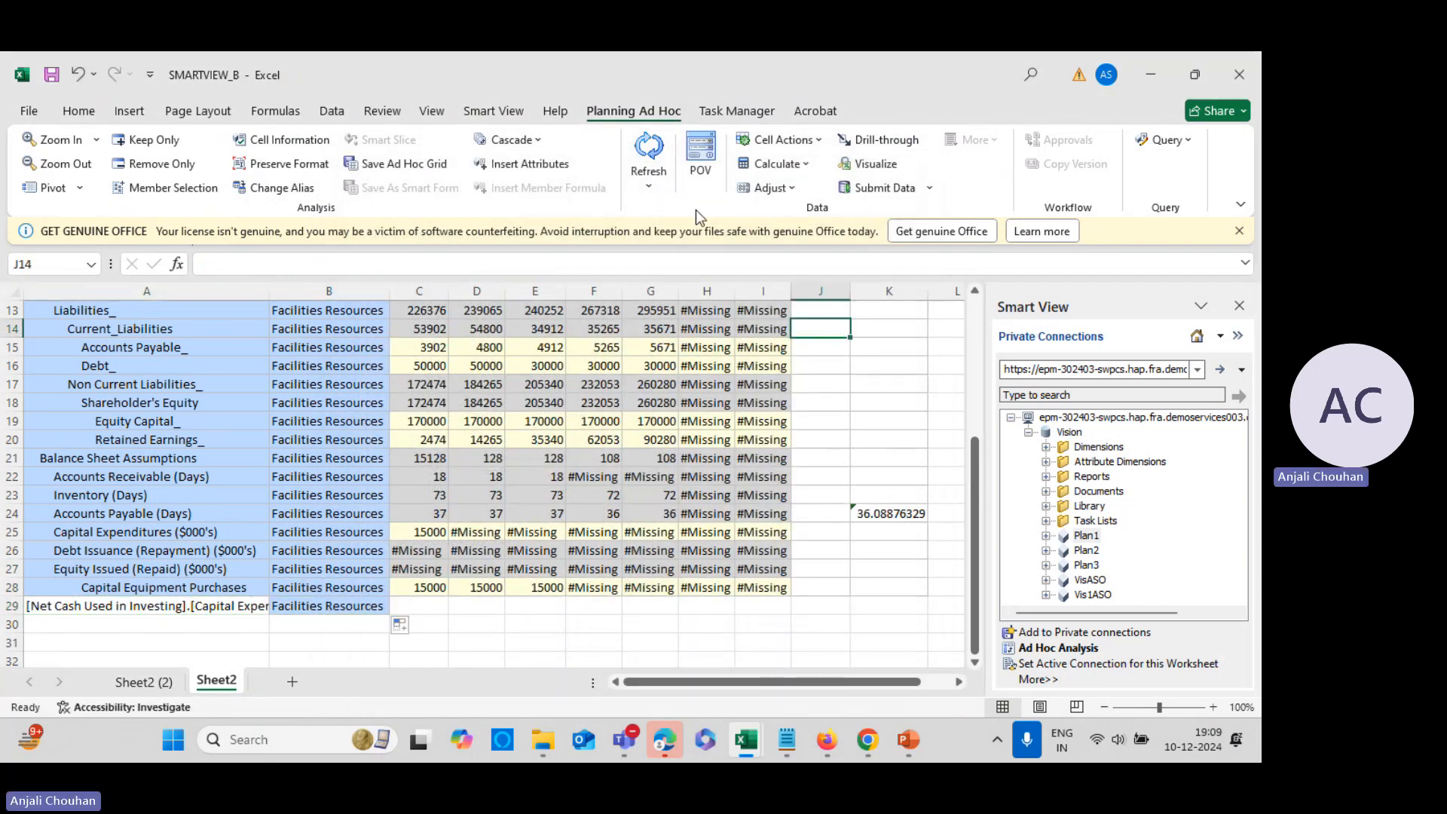
{"action": "left_click", "coordinate": [648, 151]}
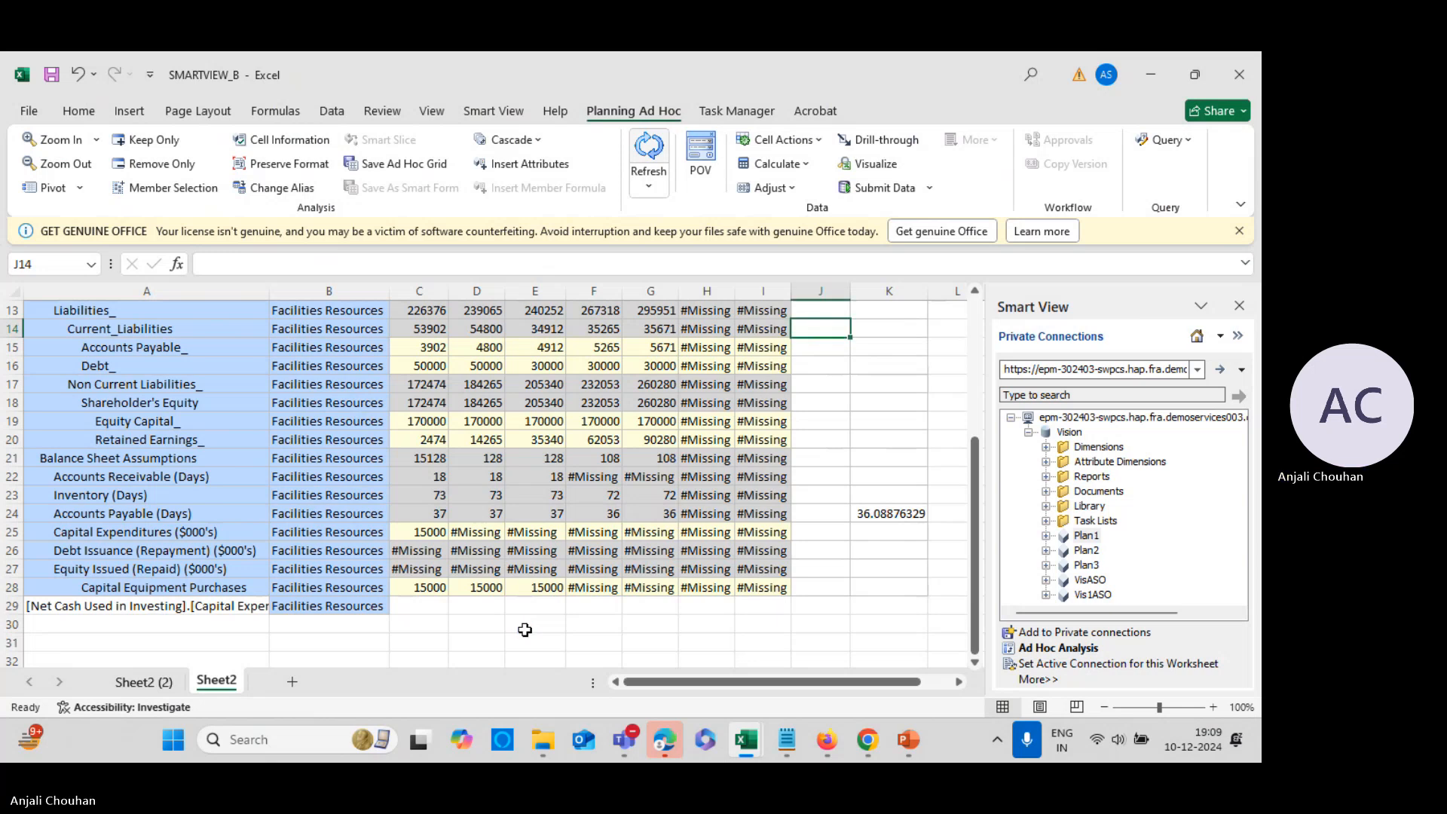
{"action": "left_click", "coordinate": [425, 605]}
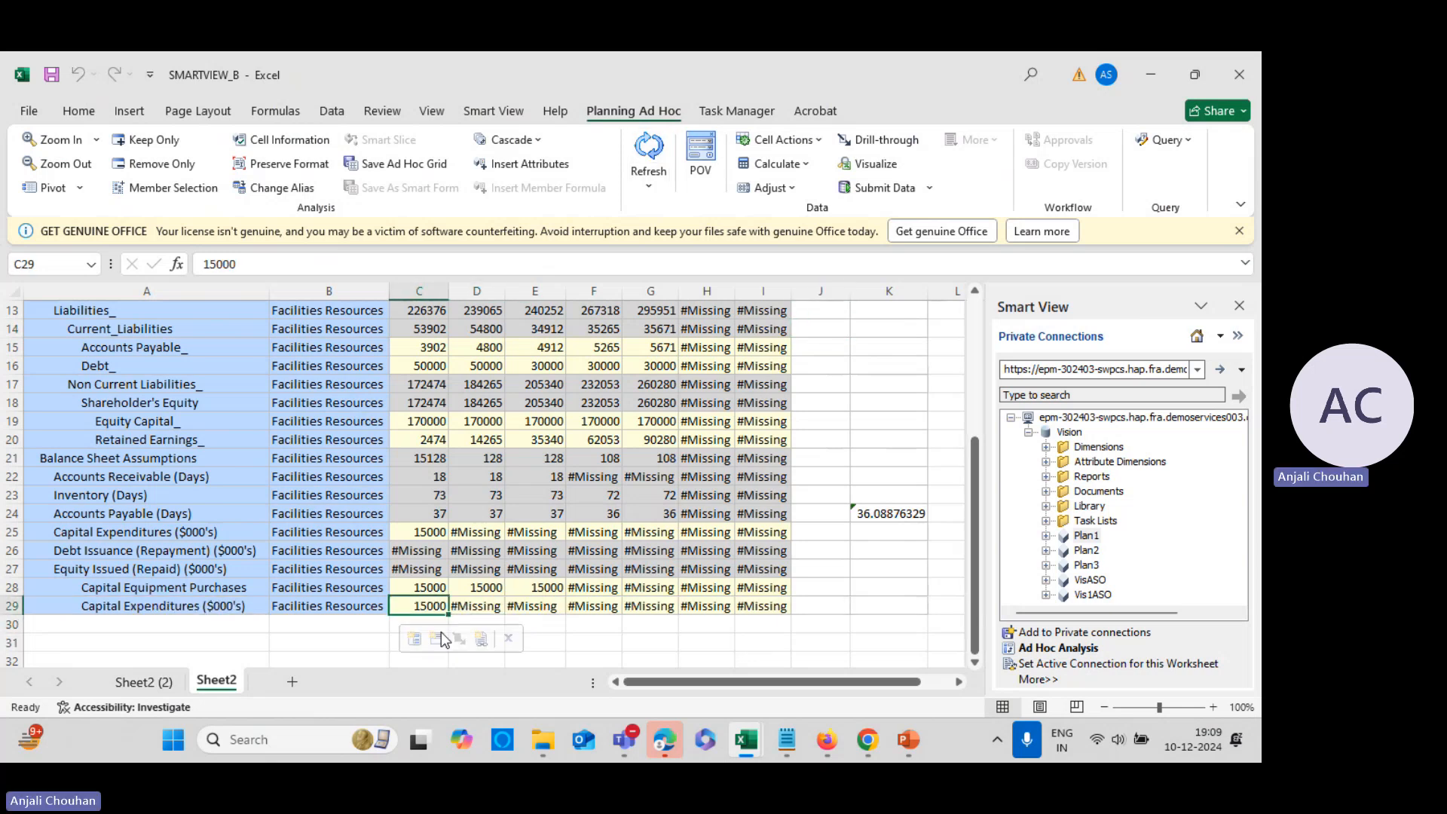
Enter 20000 as the FY21 Capital Expenditures ($000's) under Balance Sheet Assumptions and submit the data
{"action": "left_click", "coordinate": [480, 534]}
{"action": "type", "text": "20000"}
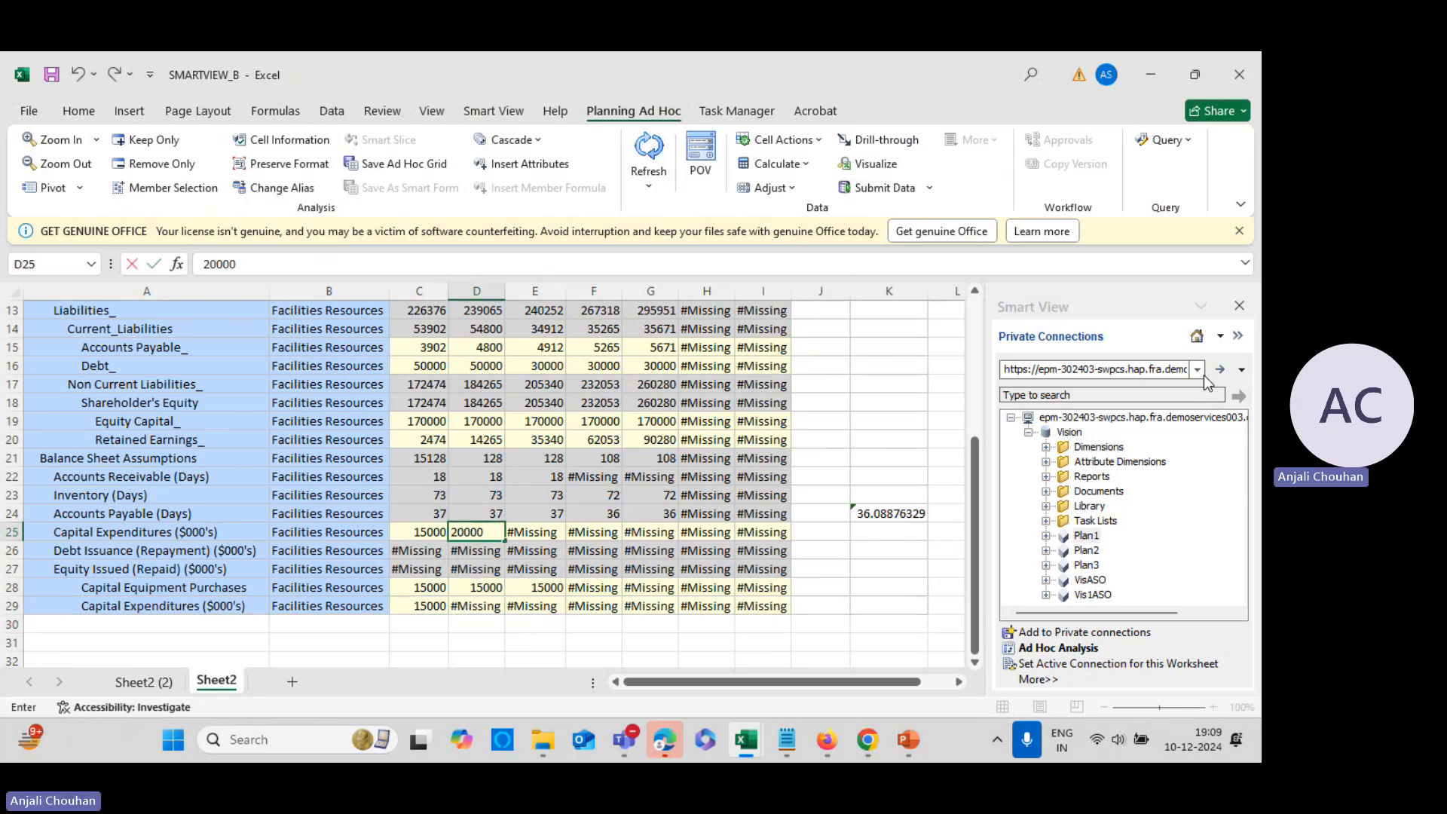
{"action": "left_click", "coordinate": [866, 399]}
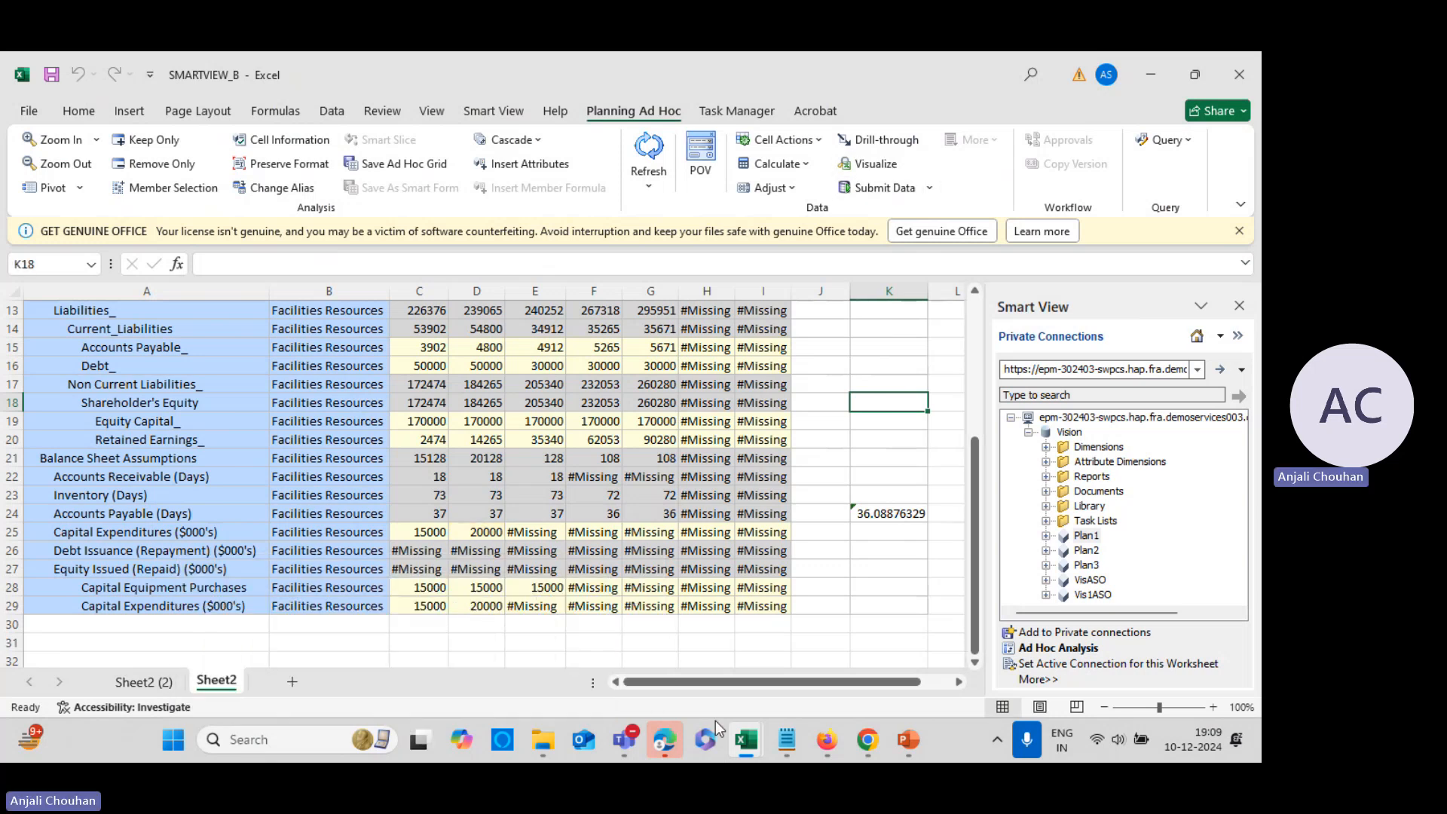
Check the historical Capital Expenditures ($000's) row in the CFI-3-Statement-Model-Complete 1 workbook and return to SMARTVIEW_B
{"action": "mouse_move", "coordinate": [736, 737]}
{"action": "left_click", "coordinate": [509, 521]}
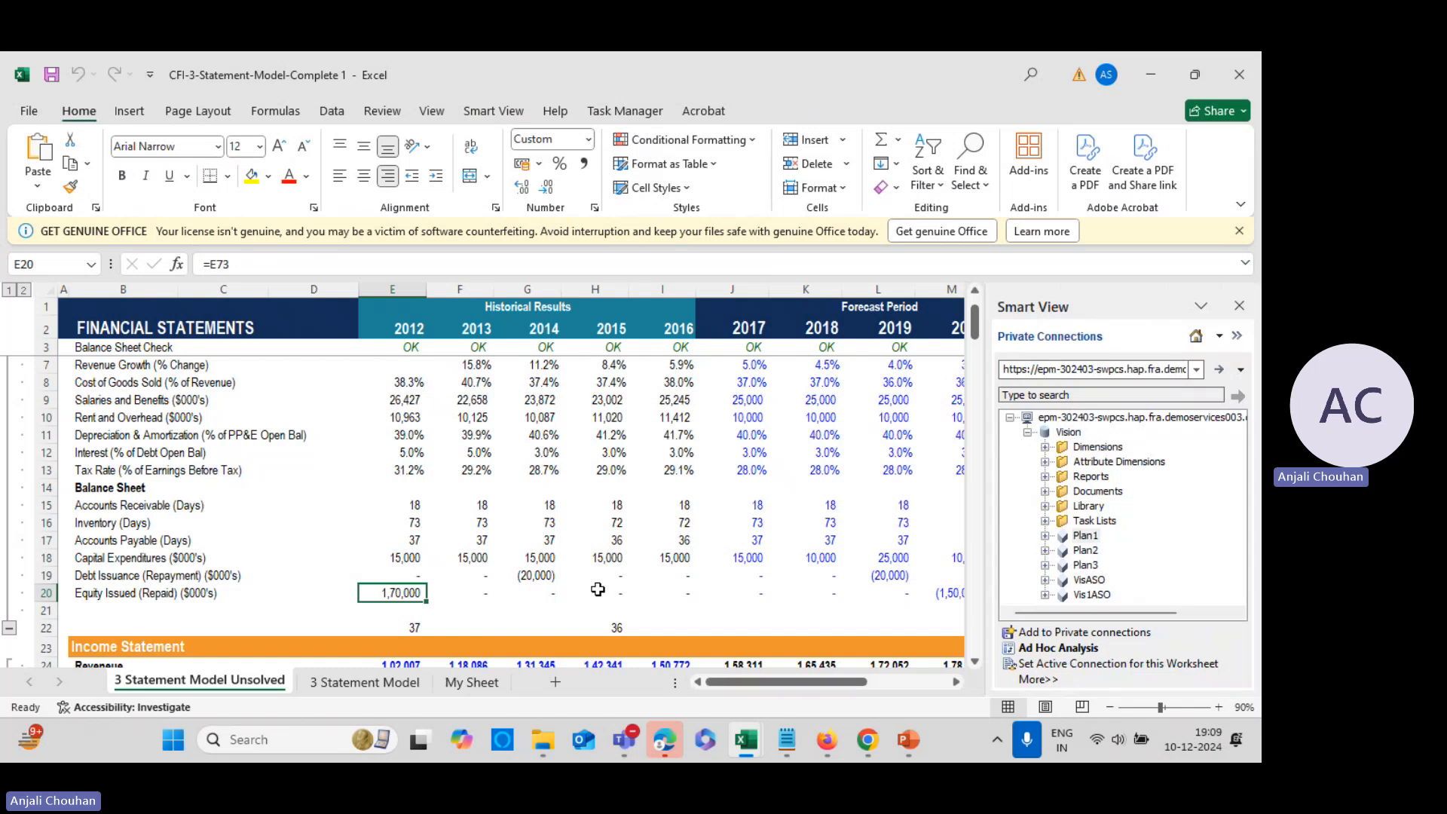
{"action": "scroll", "coordinate": [591, 586], "scroll_direction": "down", "scroll_amount": 2}
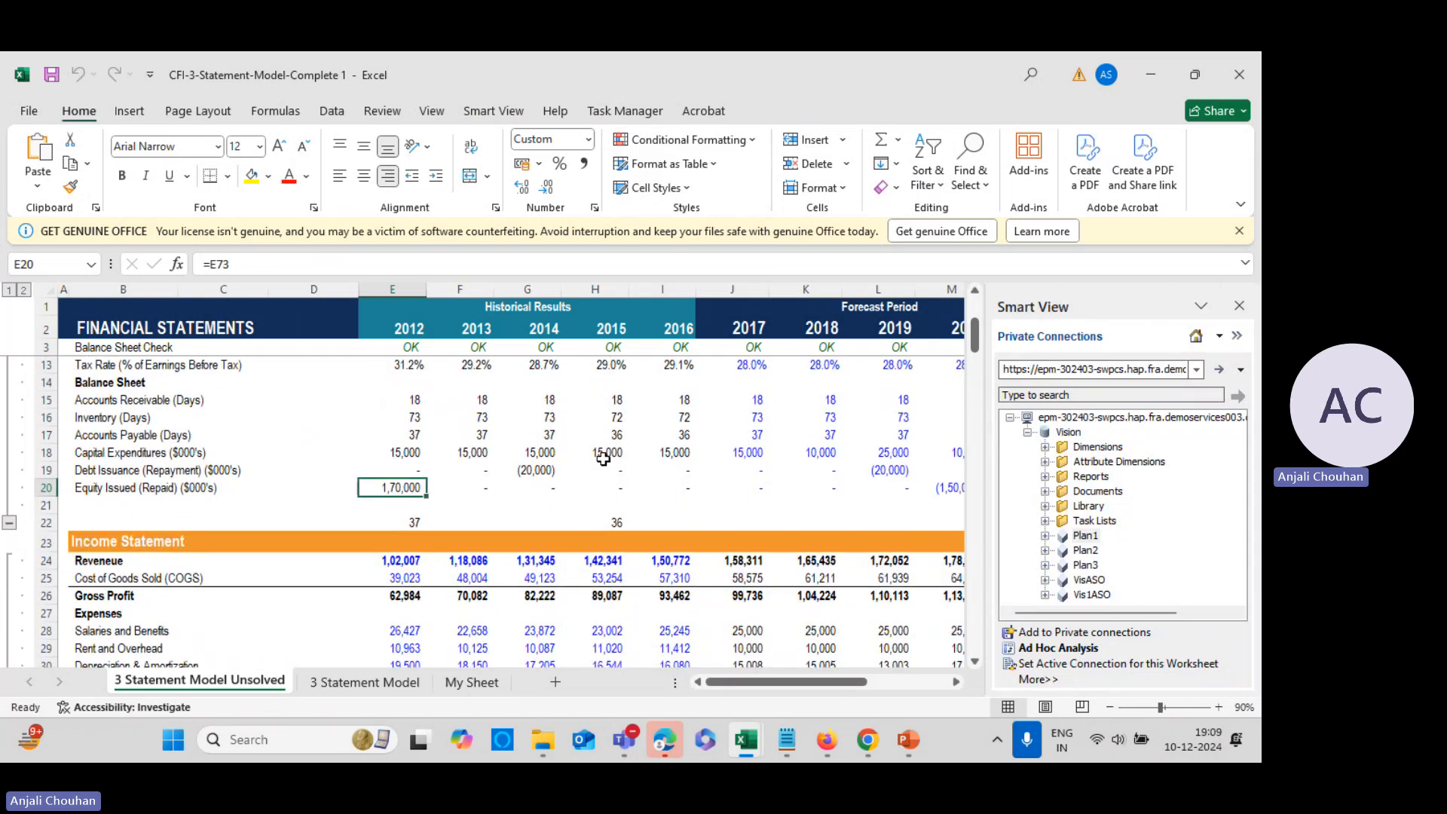
{"action": "key", "text": "alt+Tab"}
Fill 15000 across the Actual Capital Expenditures ($000's) for FY20 to FY24 under Balance Sheet Assumptions and submit the data
{"action": "left_click", "coordinate": [434, 531]}
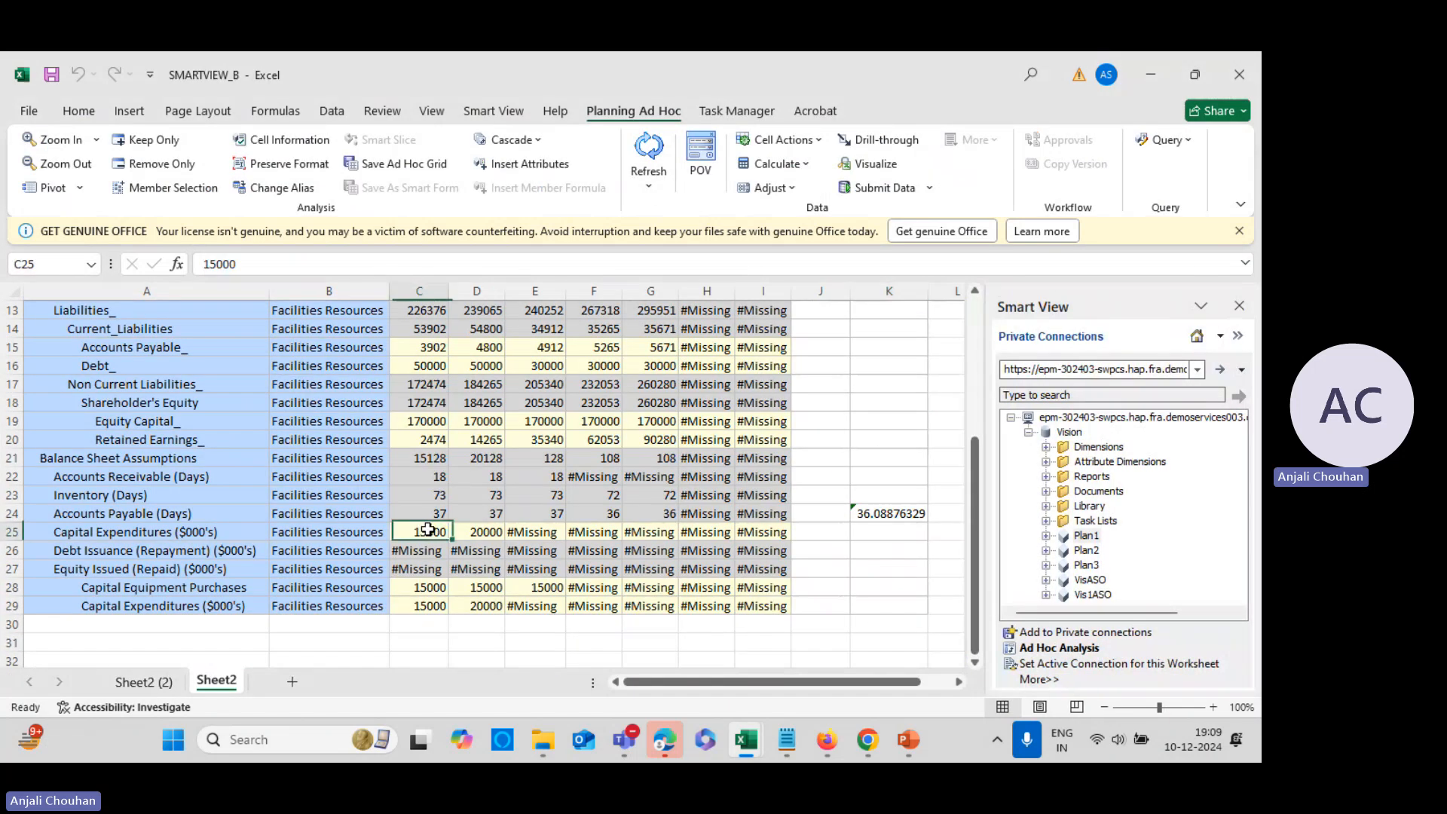
{"action": "left_click_drag", "start_coordinate": [447, 539], "coordinate": [663, 537]}
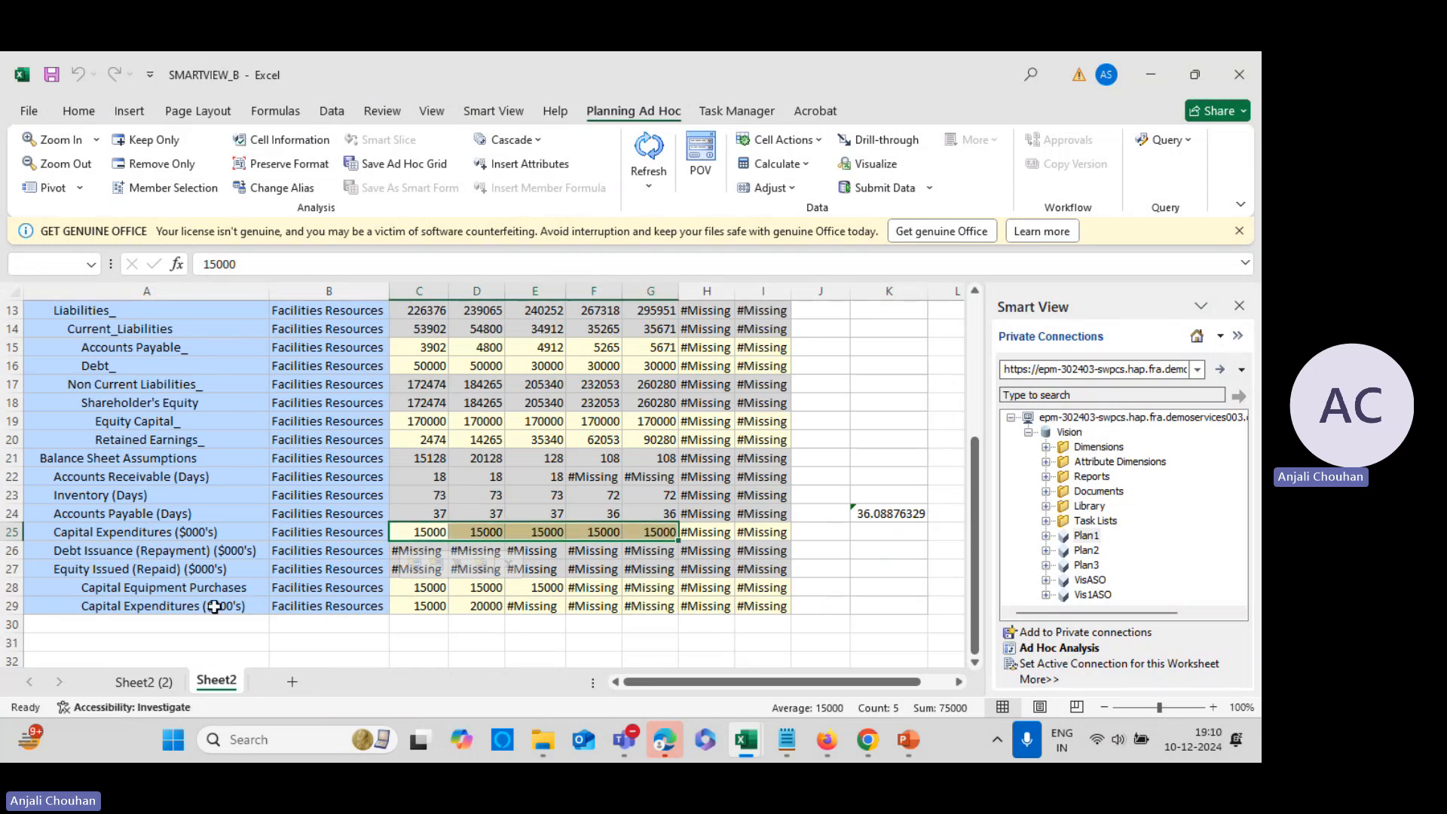
{"action": "left_click", "coordinate": [870, 403]}
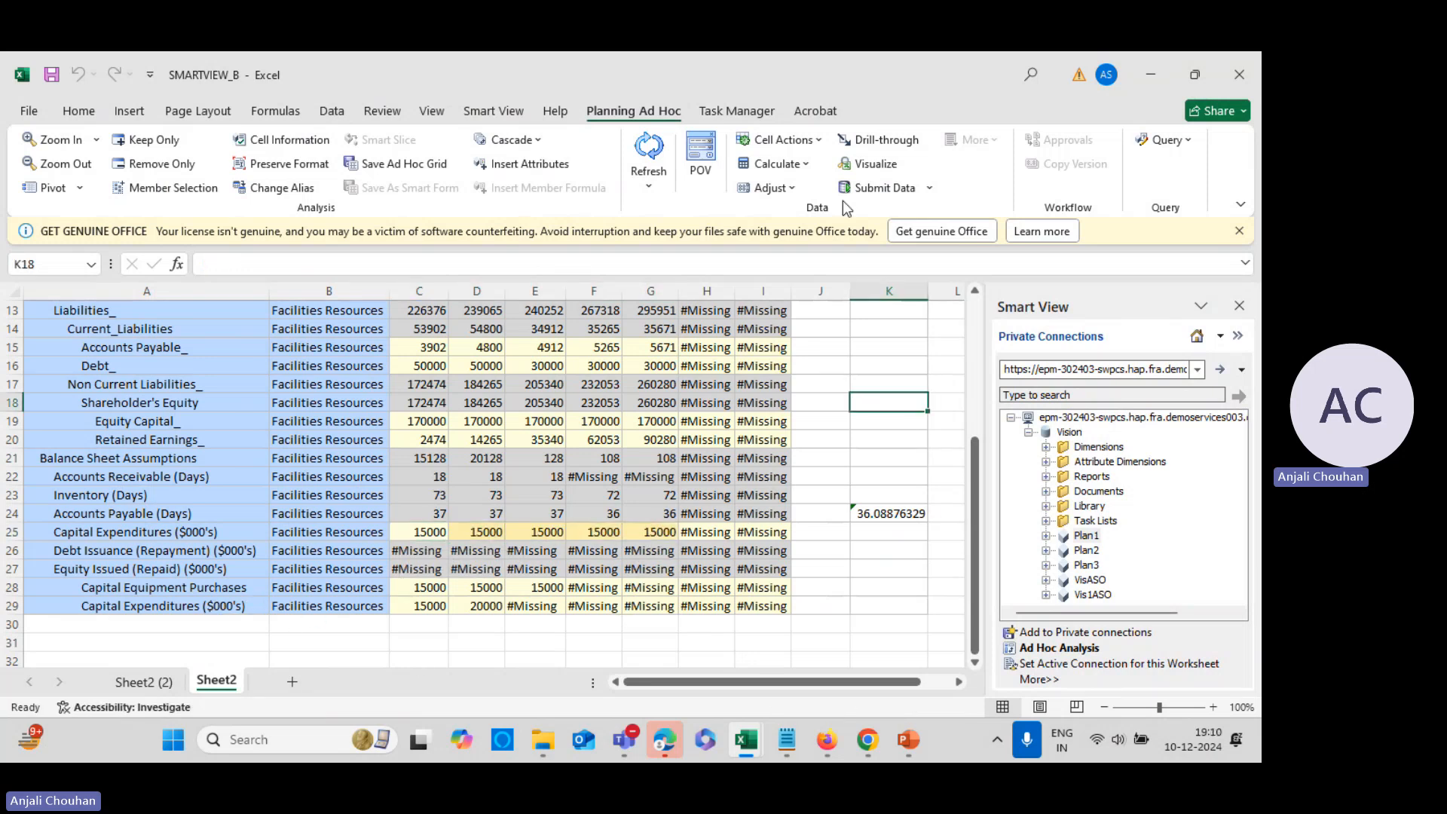
{"action": "left_click", "coordinate": [874, 188]}
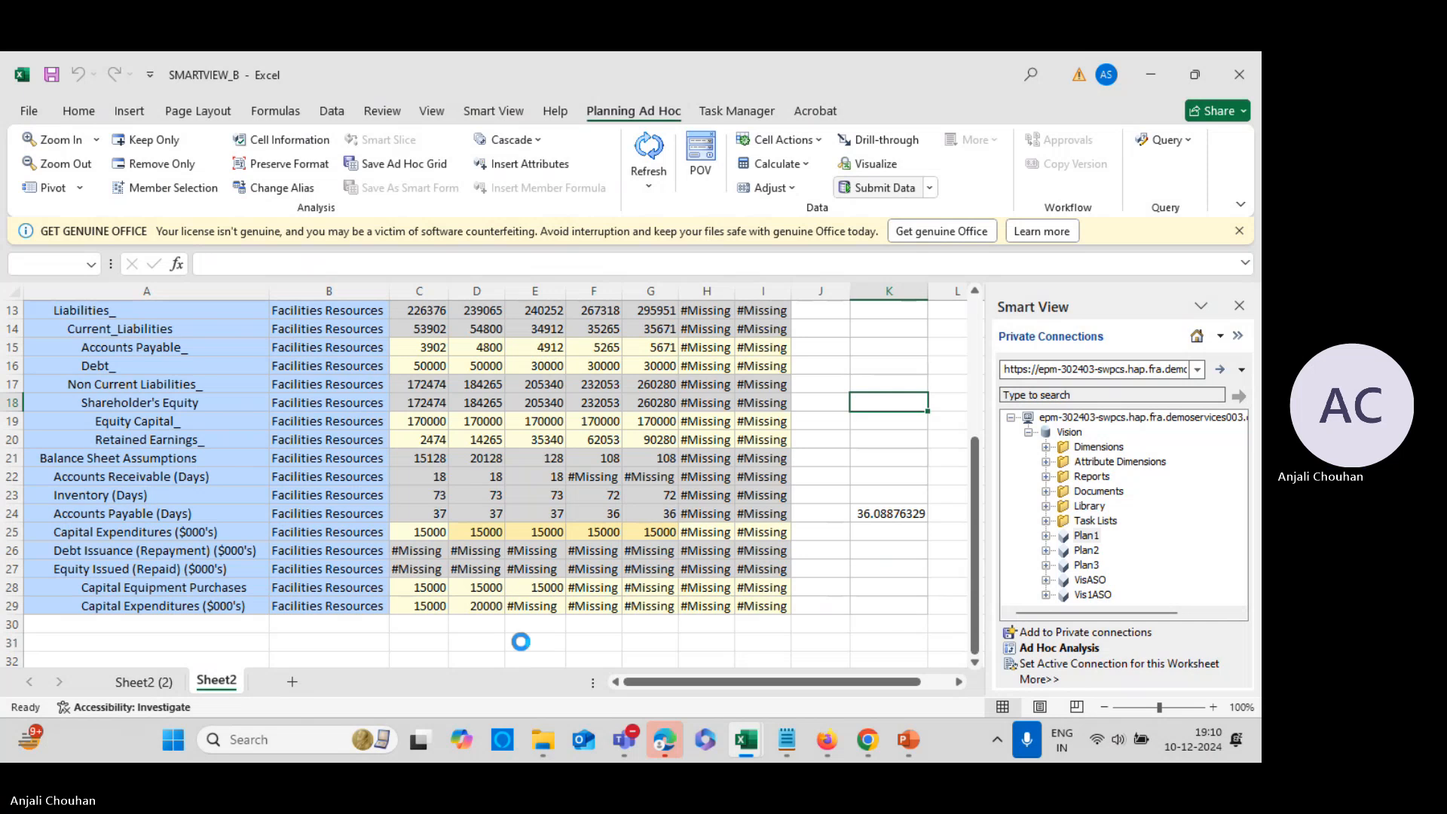
{"action": "scroll", "coordinate": [655, 630], "scroll_direction": "up", "scroll_amount": 4}
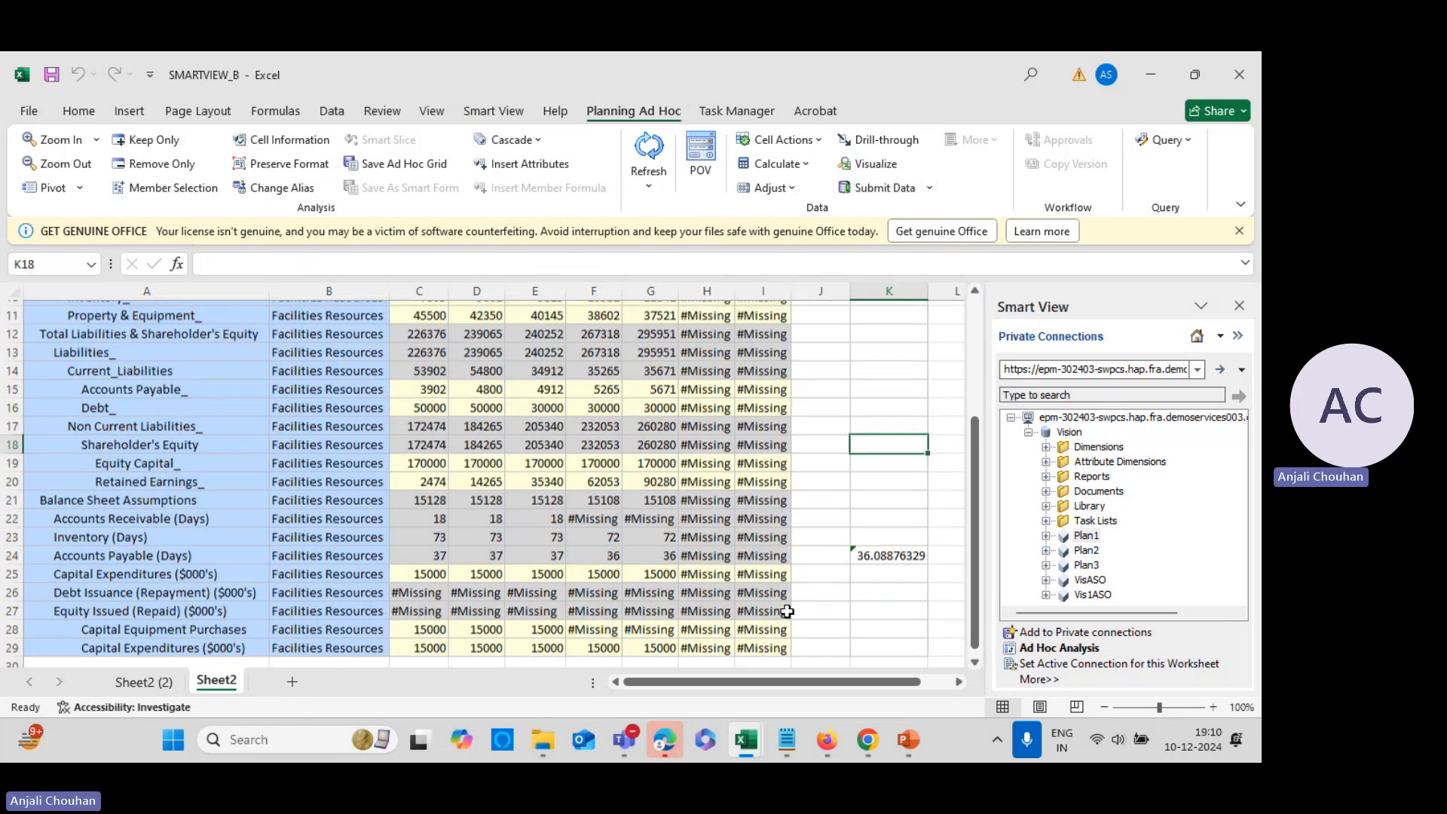
Switch to the CFI-3-Statement-Model-Complete 1 workbook and examine its historical balance sheet assumptions and the Accounts Receivable (Days) formulas for 2012 to 2014
{"action": "mouse_move", "coordinate": [730, 753]}
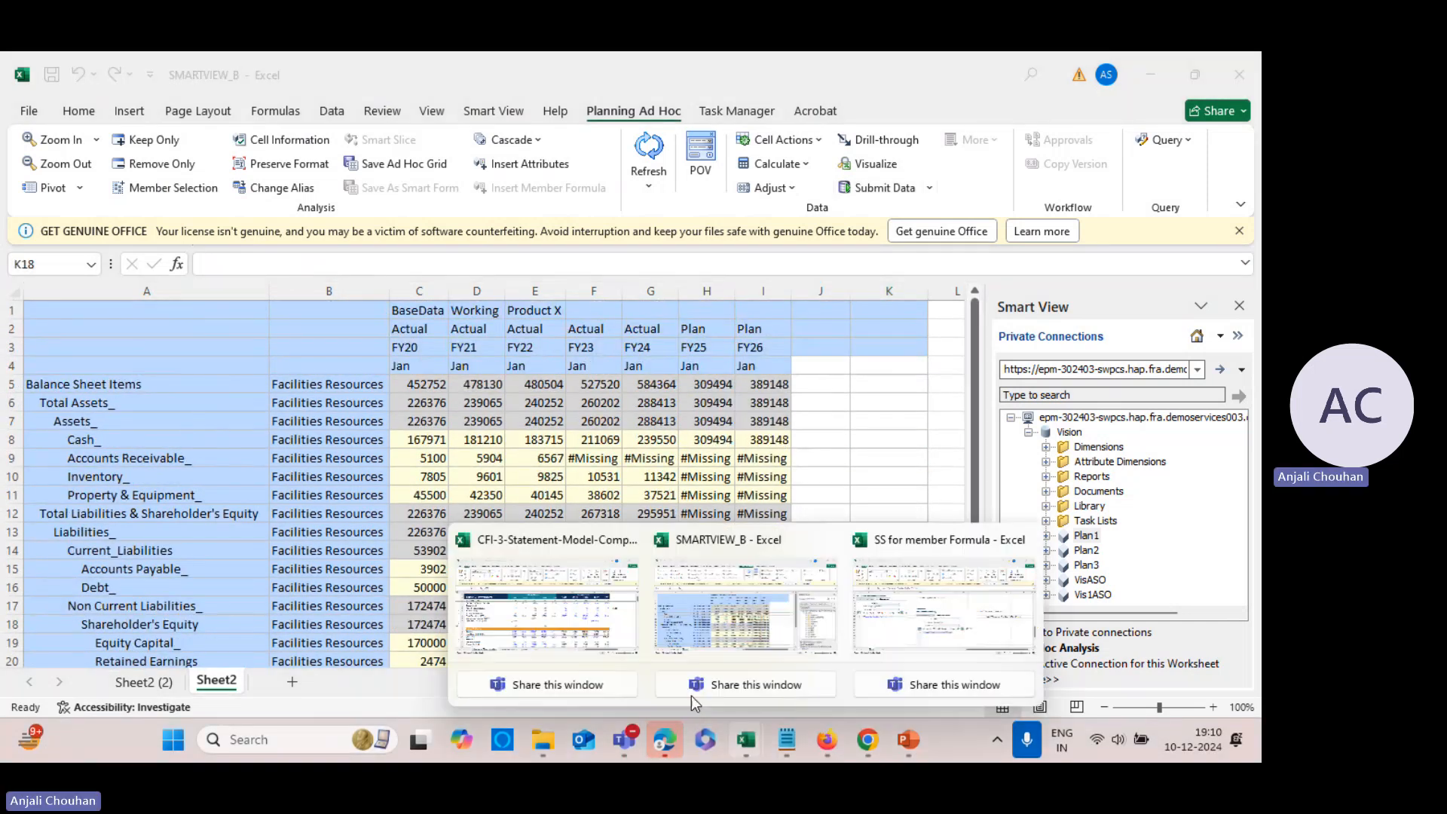
{"action": "left_click", "coordinate": [631, 624]}
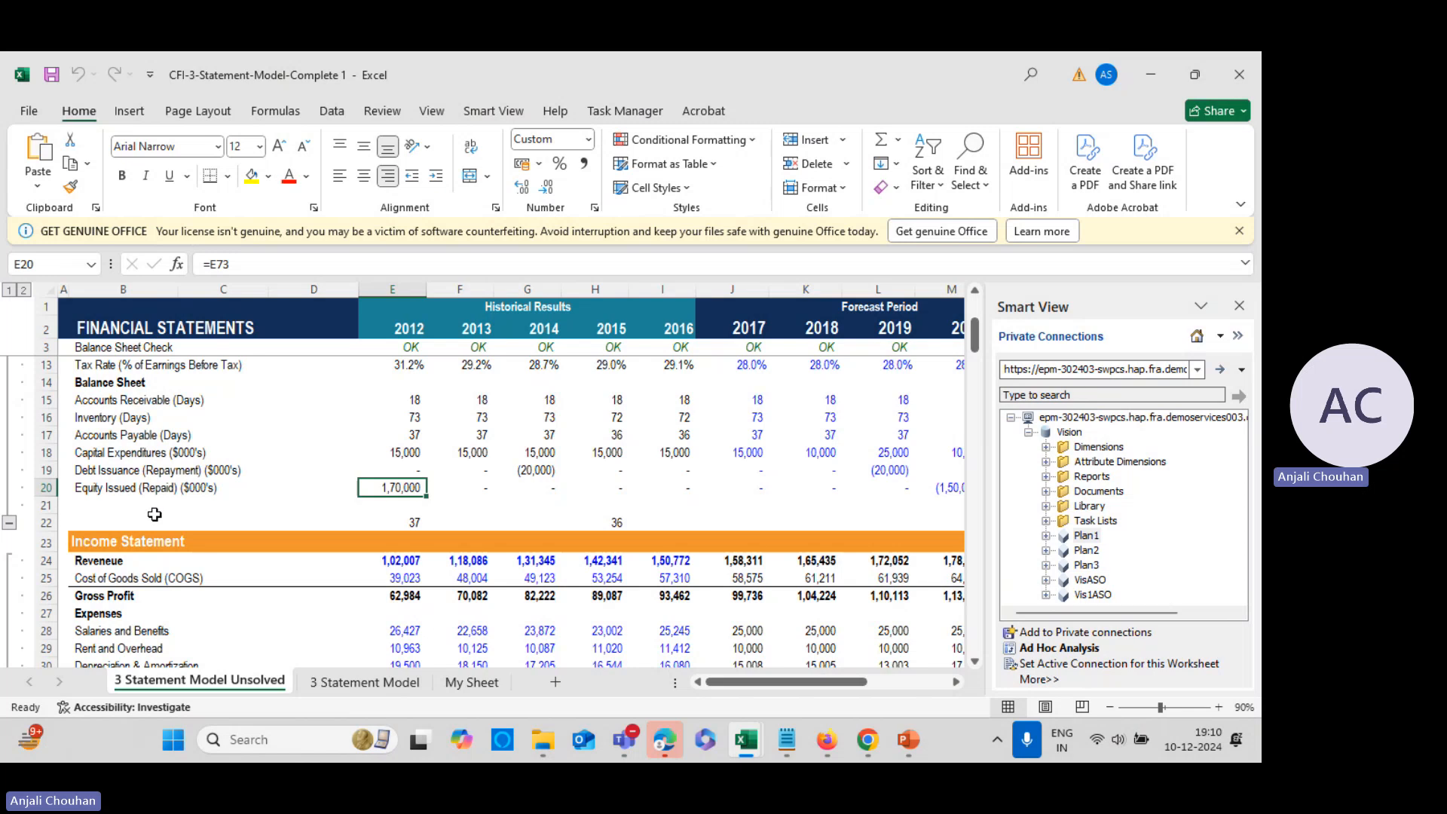
{"action": "left_click", "coordinate": [467, 509]}
{"action": "scroll", "coordinate": [868, 493], "scroll_direction": "up", "scroll_amount": 2}
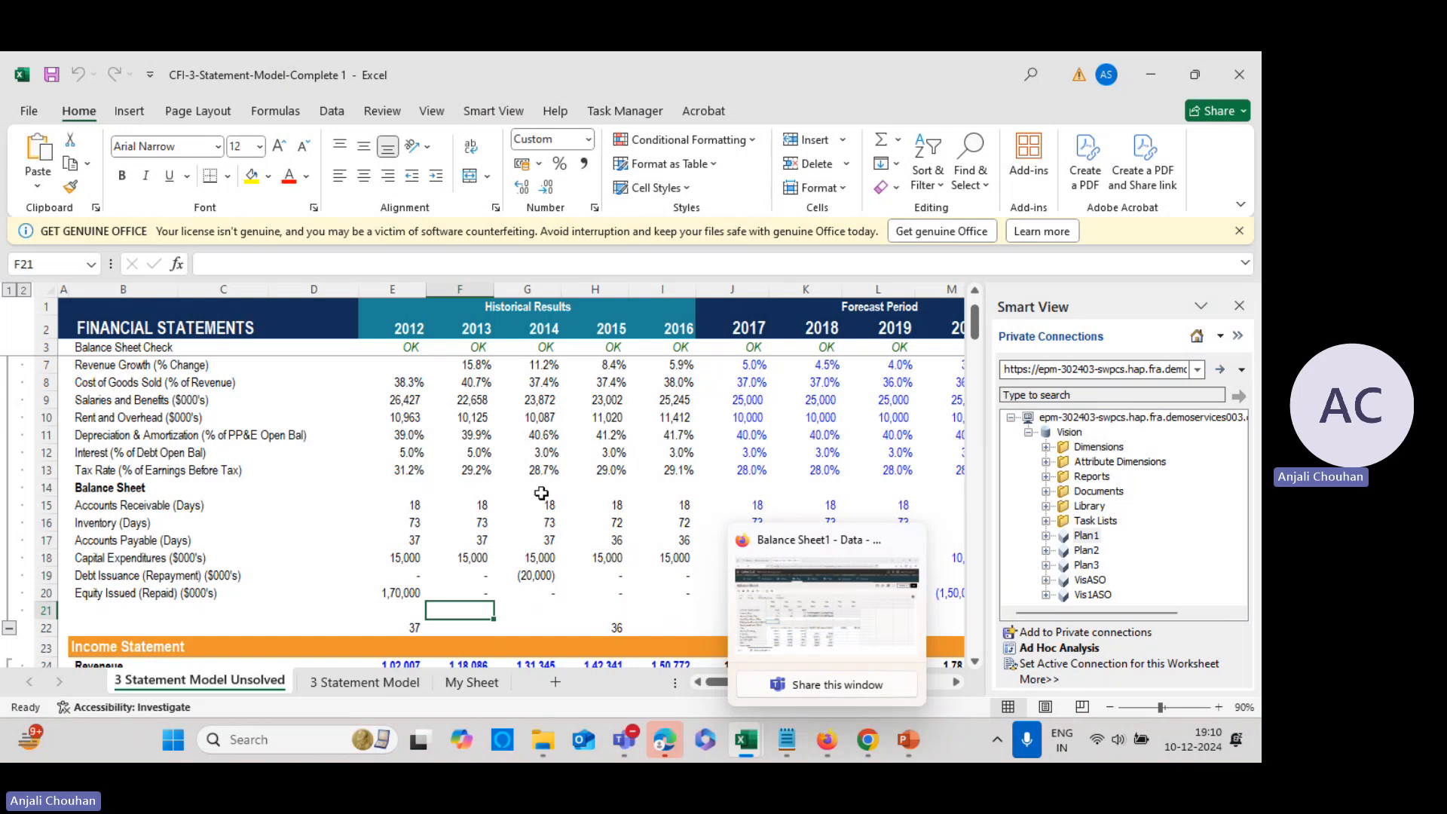
{"action": "left_click", "coordinate": [373, 504]}
{"action": "left_click_drag", "start_coordinate": [400, 505], "coordinate": [666, 608]}
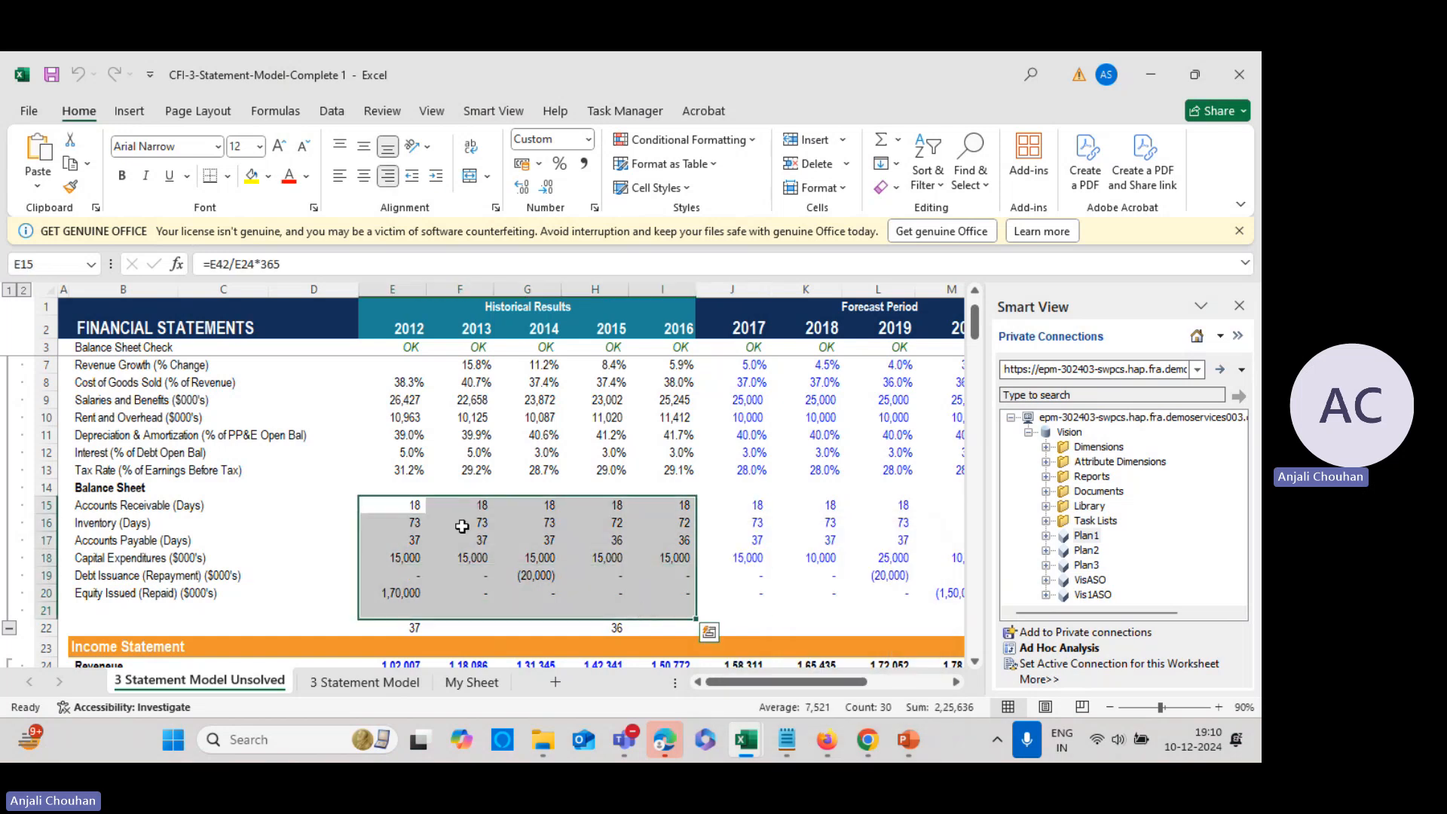
{"action": "left_click", "coordinate": [406, 509]}
{"action": "left_click", "coordinate": [471, 503]}
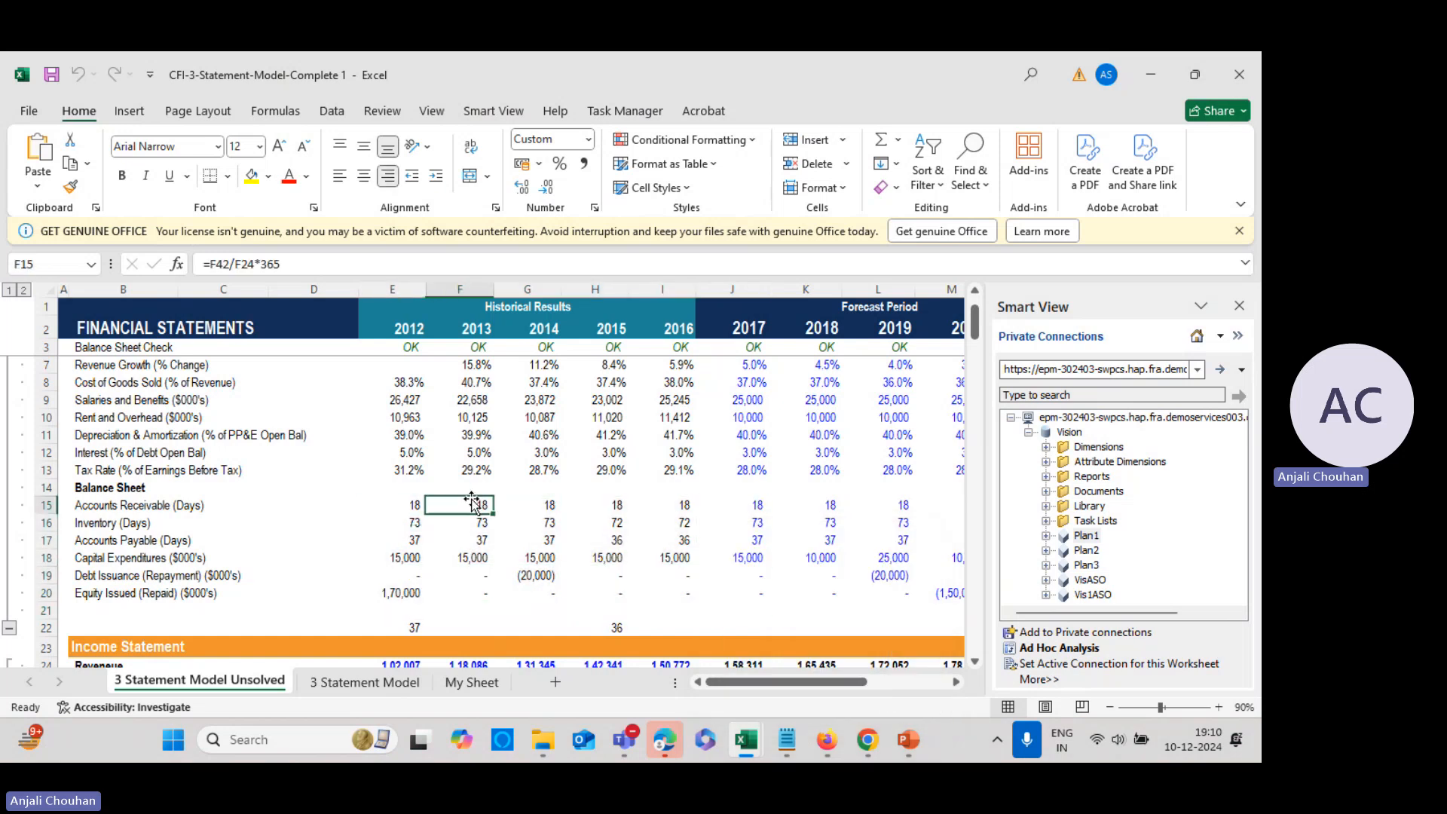
{"action": "left_click", "coordinate": [541, 507]}
{"action": "left_click", "coordinate": [406, 504]}
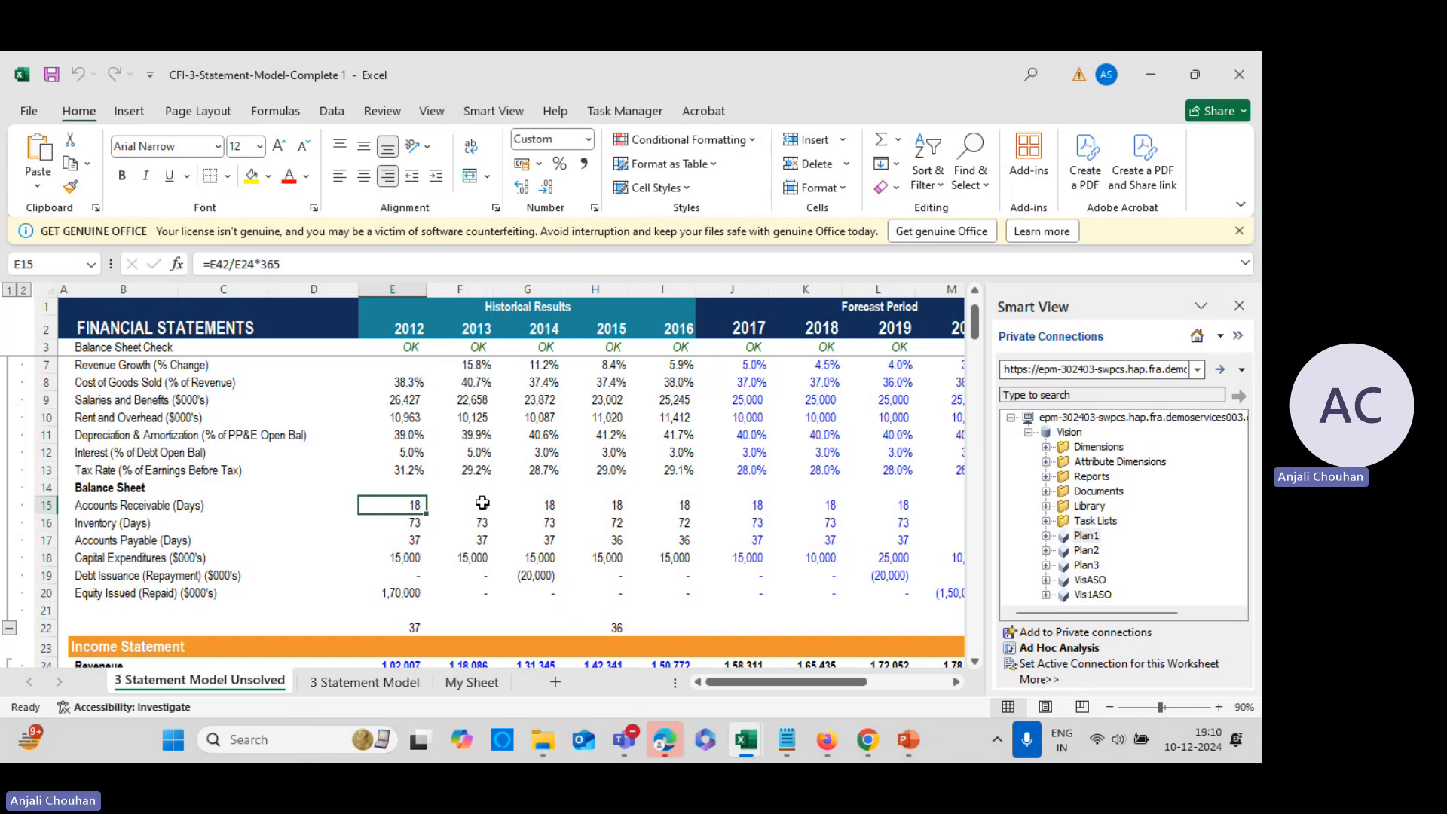
Examine the forecast Accounts Receivable (Days) assumptions for 2017 to 2021 in the 3 Statement Model Unsolved sheet
{"action": "mouse_move", "coordinate": [752, 689]}
{"action": "left_mouse_down"}
{"action": "mouse_move", "coordinate": [823, 689]}
{"action": "mouse_move", "coordinate": [761, 681]}
{"action": "left_mouse_up"}
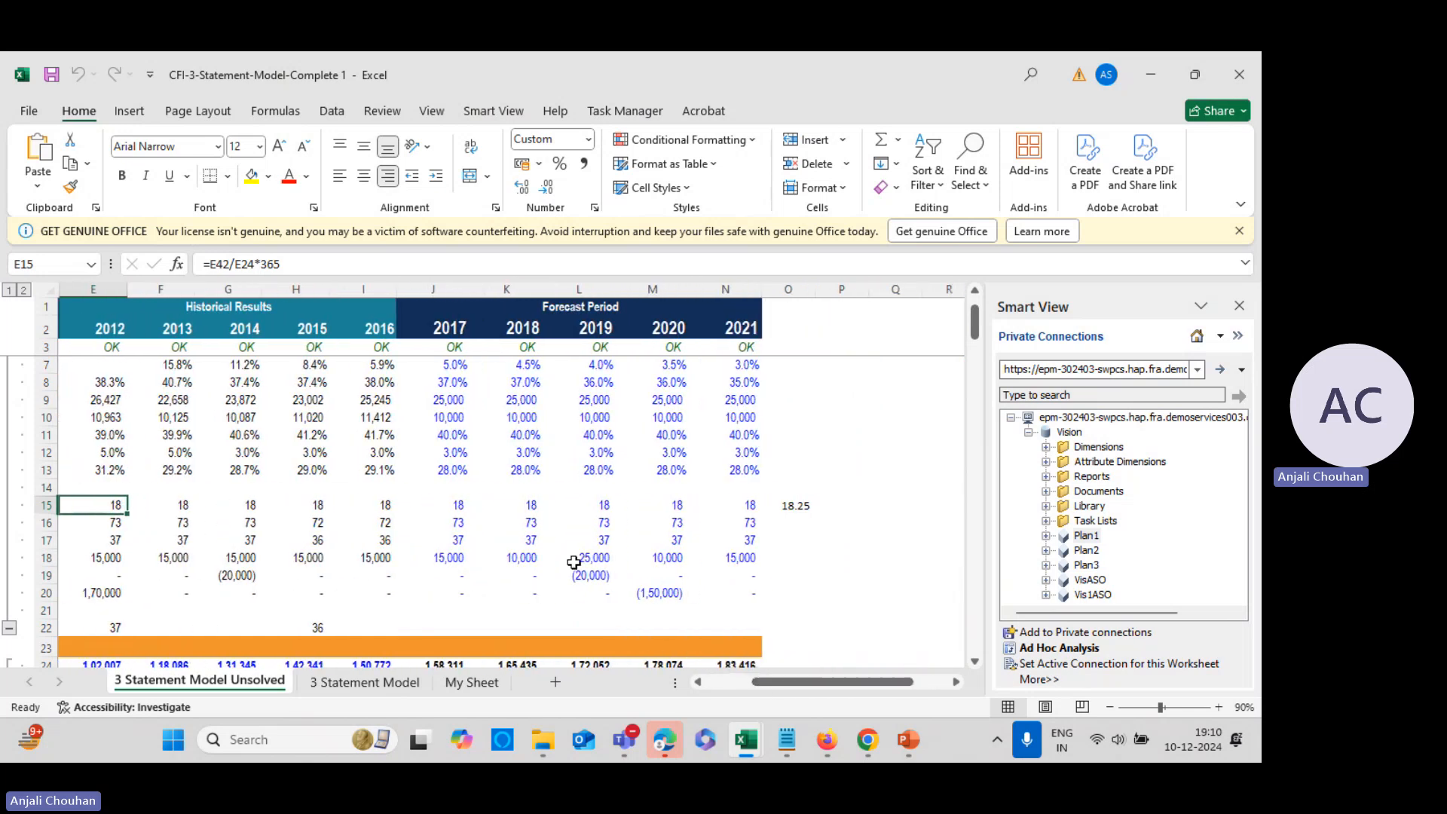
{"action": "left_click", "coordinate": [444, 505]}
{"action": "left_click", "coordinate": [528, 505]}
{"action": "left_click", "coordinate": [595, 505]}
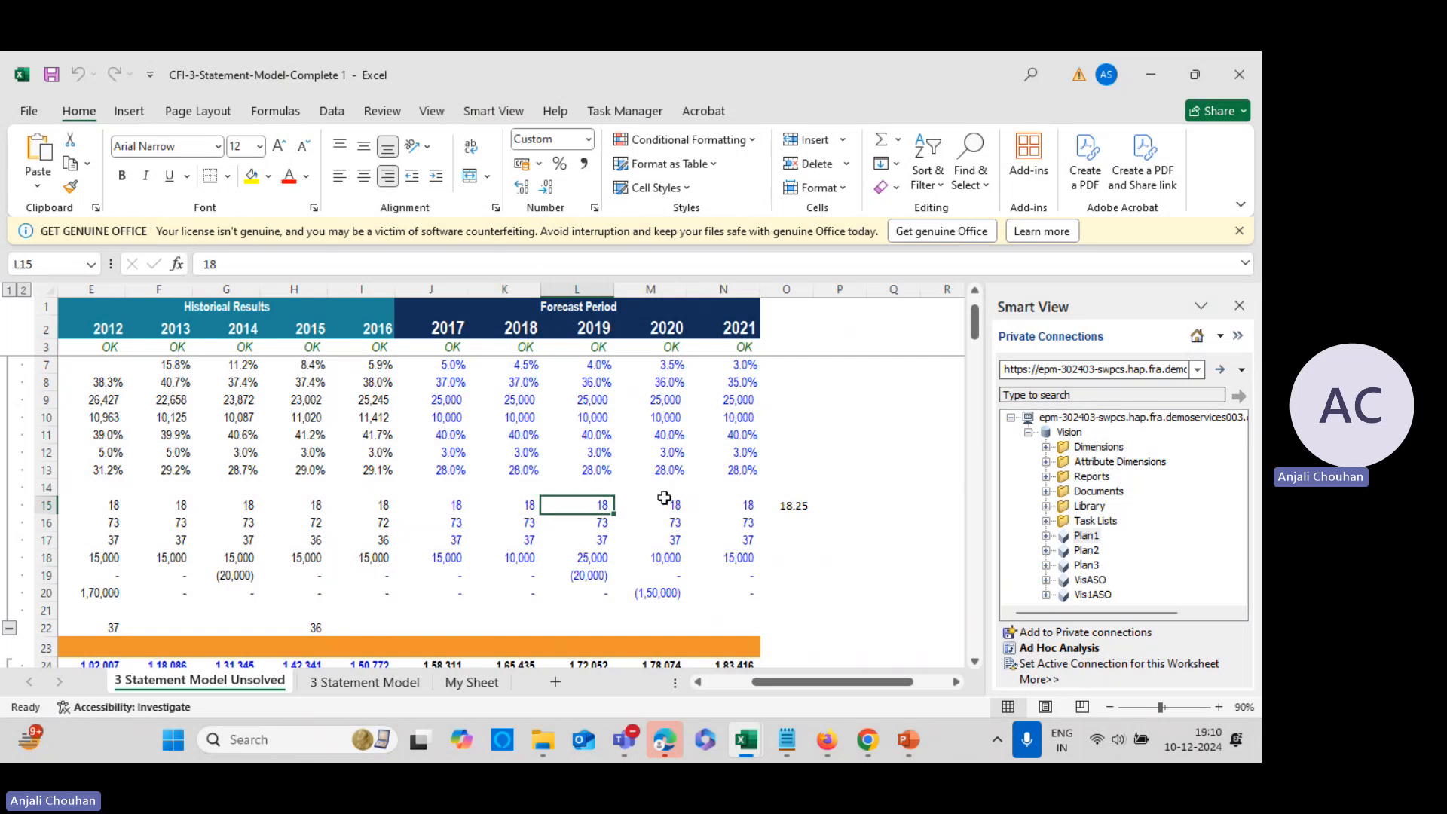
{"action": "left_click", "coordinate": [663, 505]}
{"action": "left_click", "coordinate": [441, 512]}
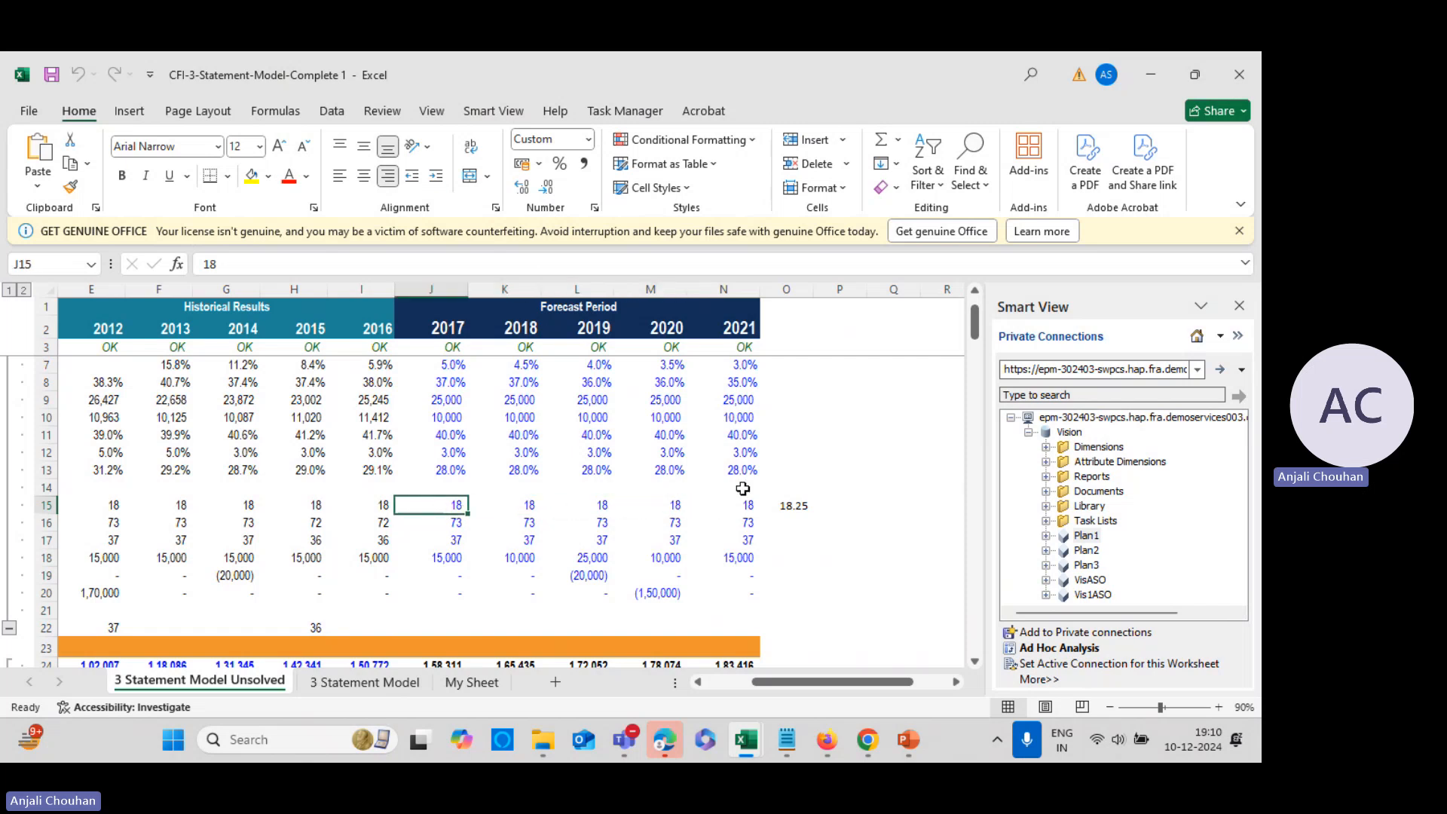
{"action": "left_click", "coordinate": [742, 506]}
{"action": "left_click_drag", "start_coordinate": [892, 690], "coordinate": [818, 677]}
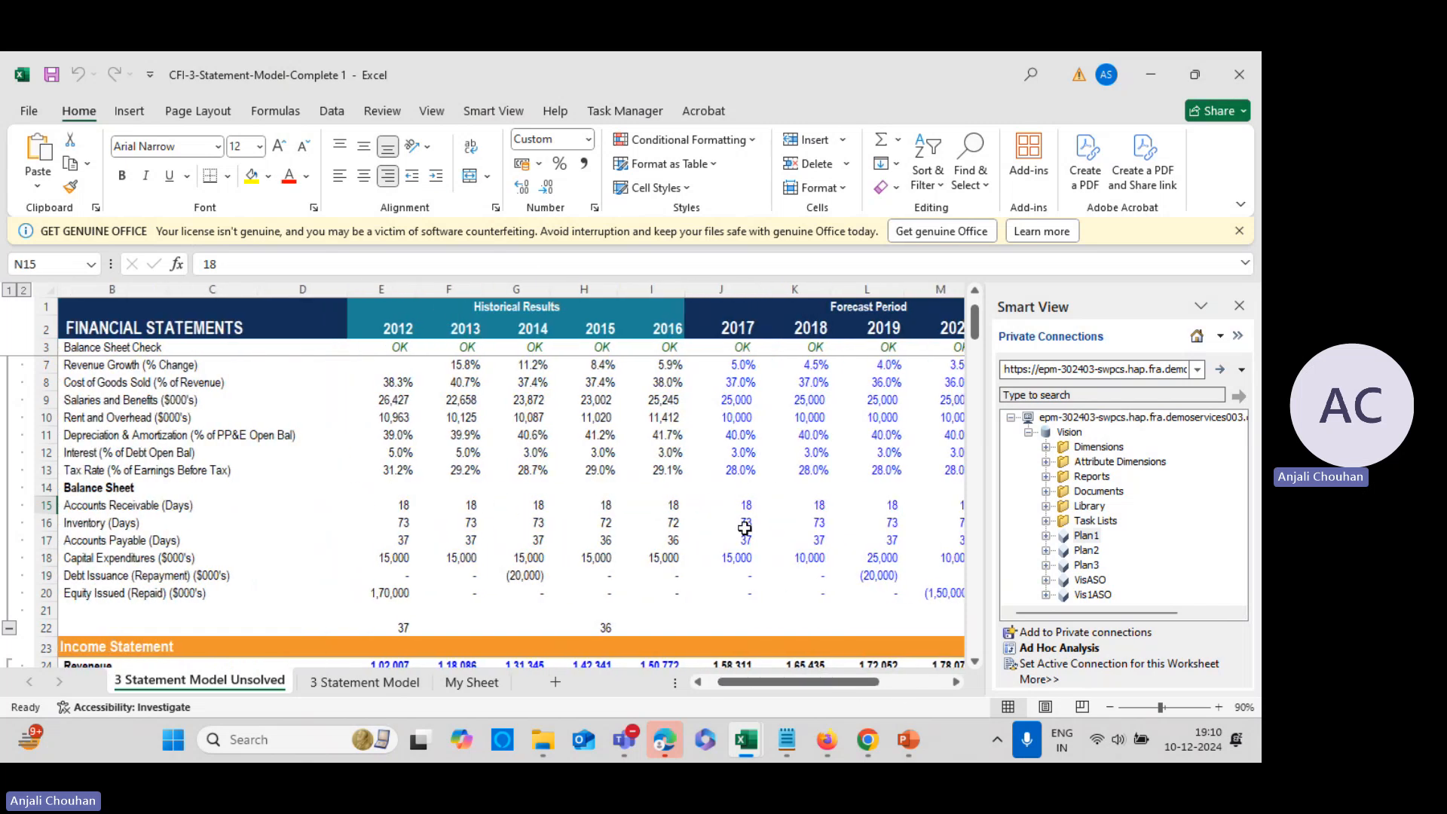
{"action": "left_click_drag", "start_coordinate": [723, 505], "coordinate": [809, 558]}
Examine the historical asset inputs on the Balance Sheet and the forecast Accounts Receivable formulas for 2017 and 2018
{"action": "scroll", "coordinate": [757, 654], "scroll_direction": "down", "scroll_amount": 9}
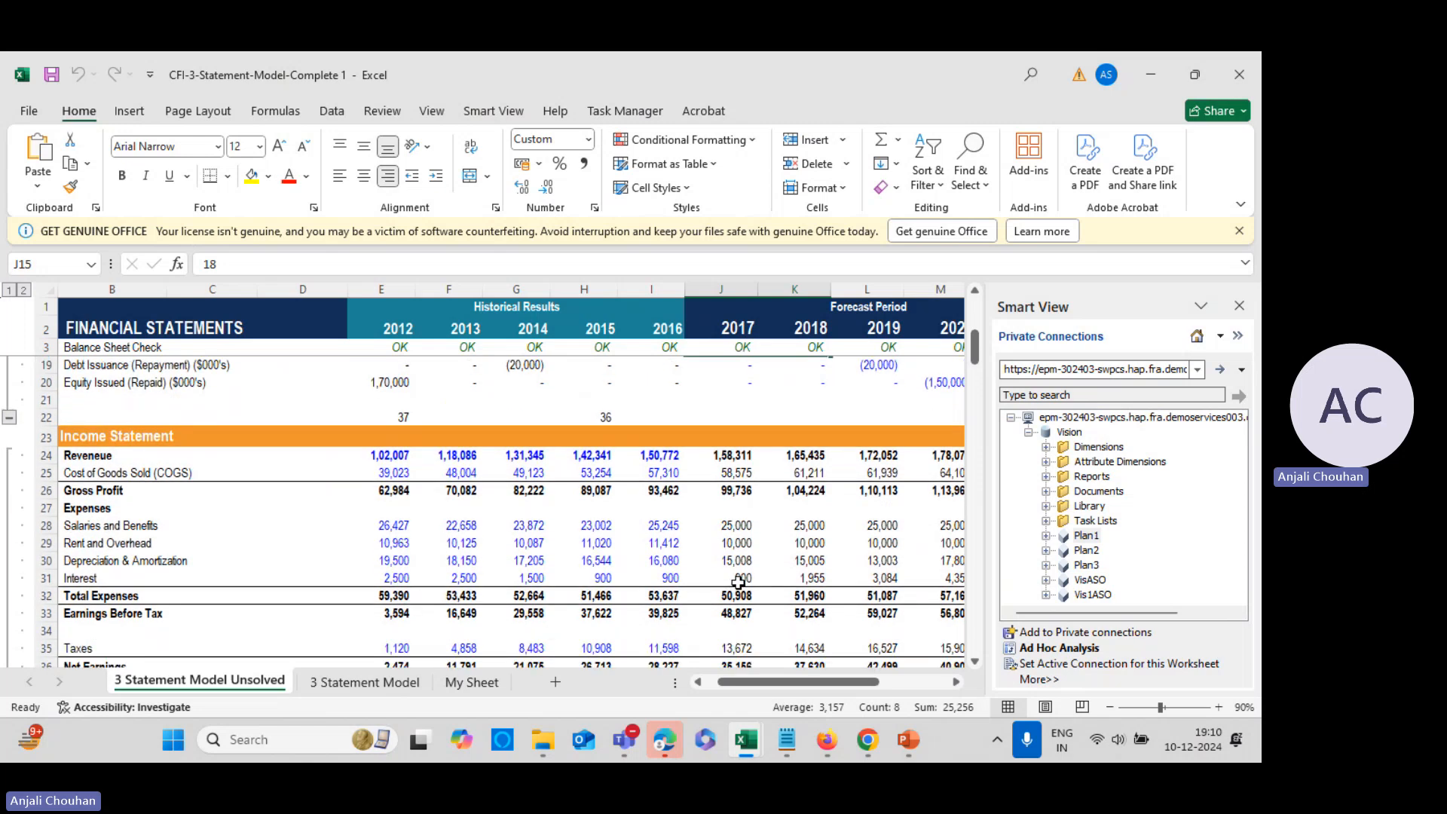
{"action": "left_click", "coordinate": [716, 491]}
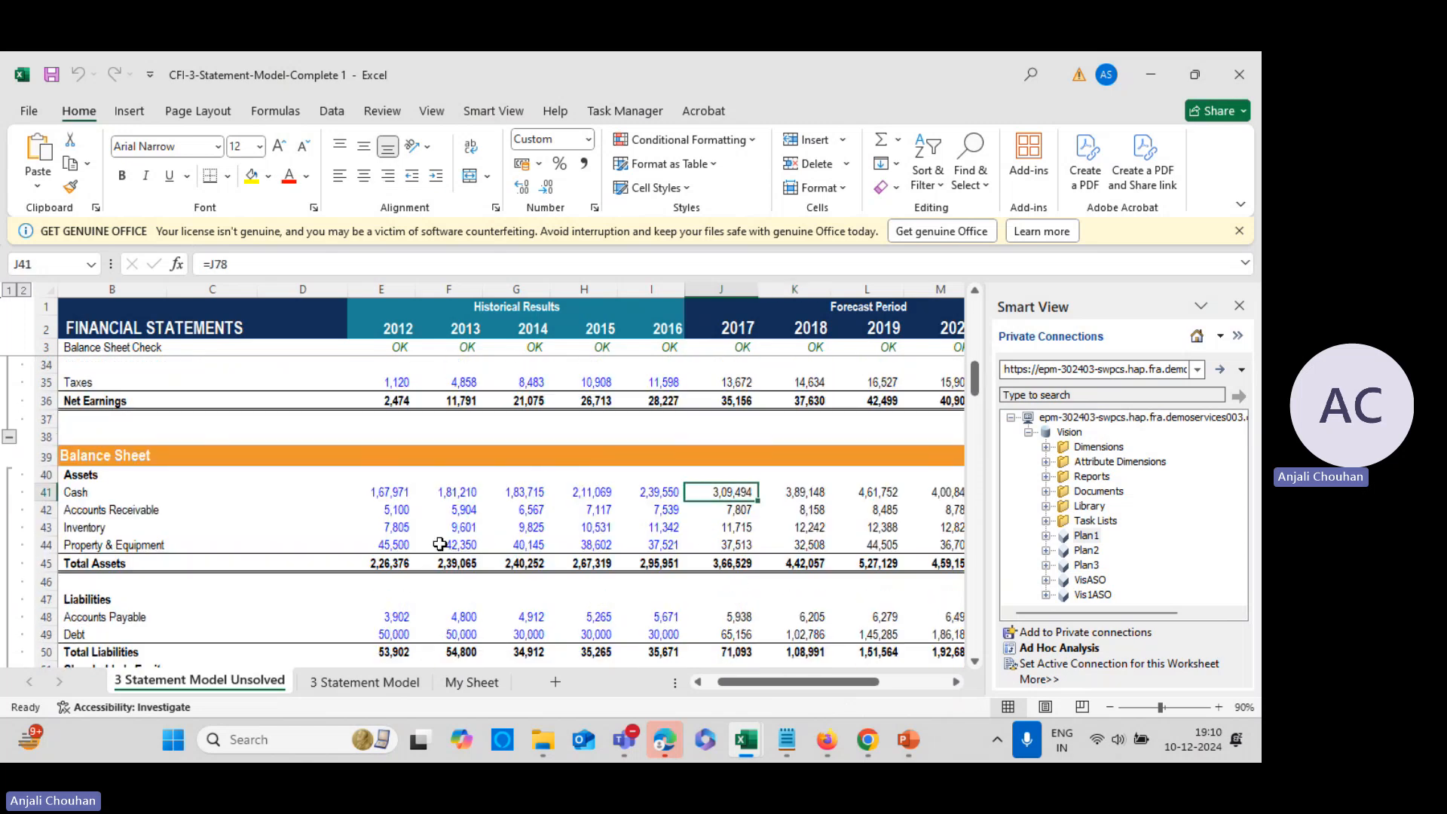
{"action": "left_click_drag", "start_coordinate": [382, 494], "coordinate": [642, 556]}
{"action": "left_click", "coordinate": [460, 531]}
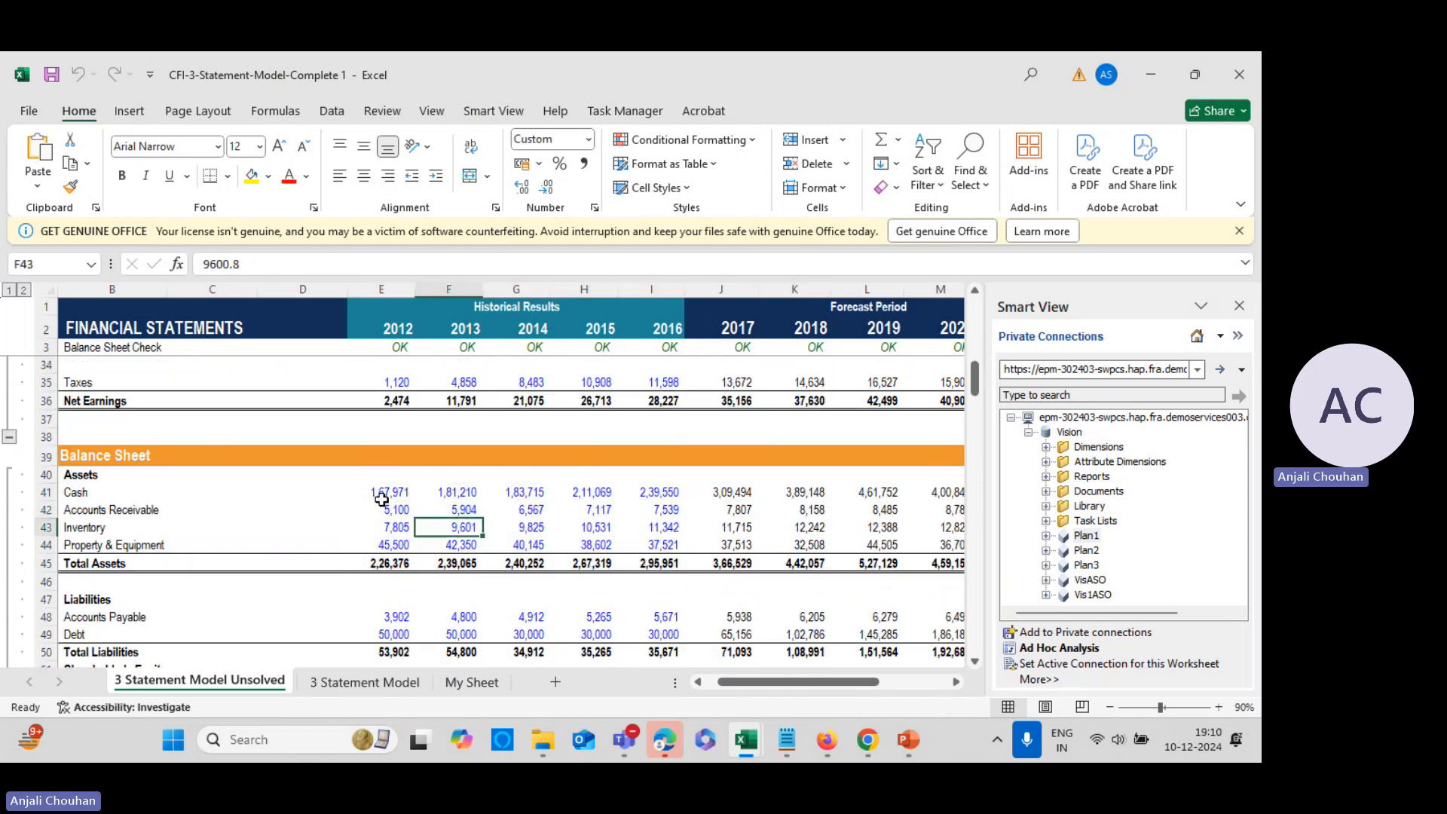
{"action": "left_click", "coordinate": [379, 496]}
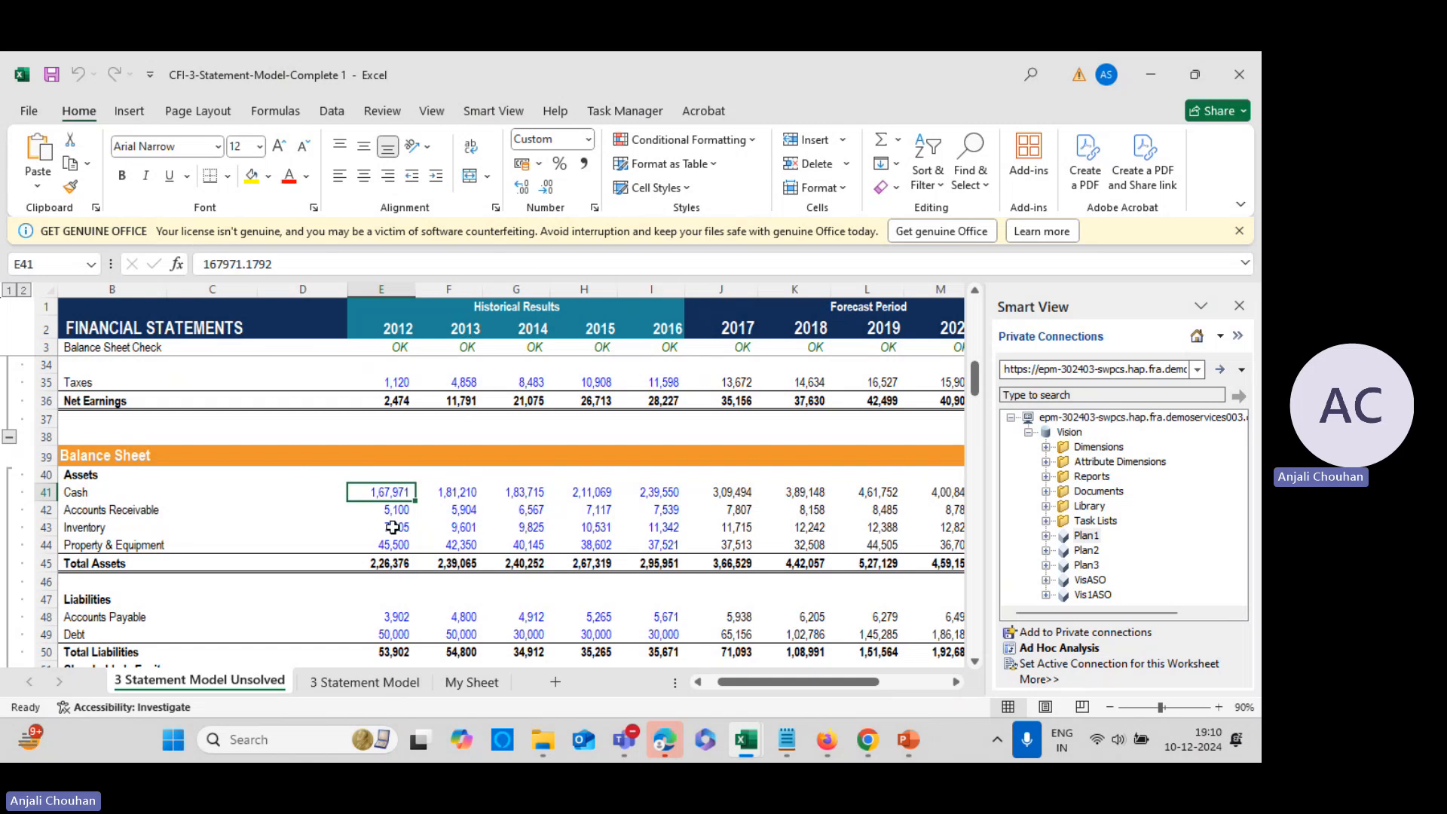
{"action": "left_click", "coordinate": [392, 528]}
{"action": "left_click_drag", "start_coordinate": [763, 684], "coordinate": [792, 685]}
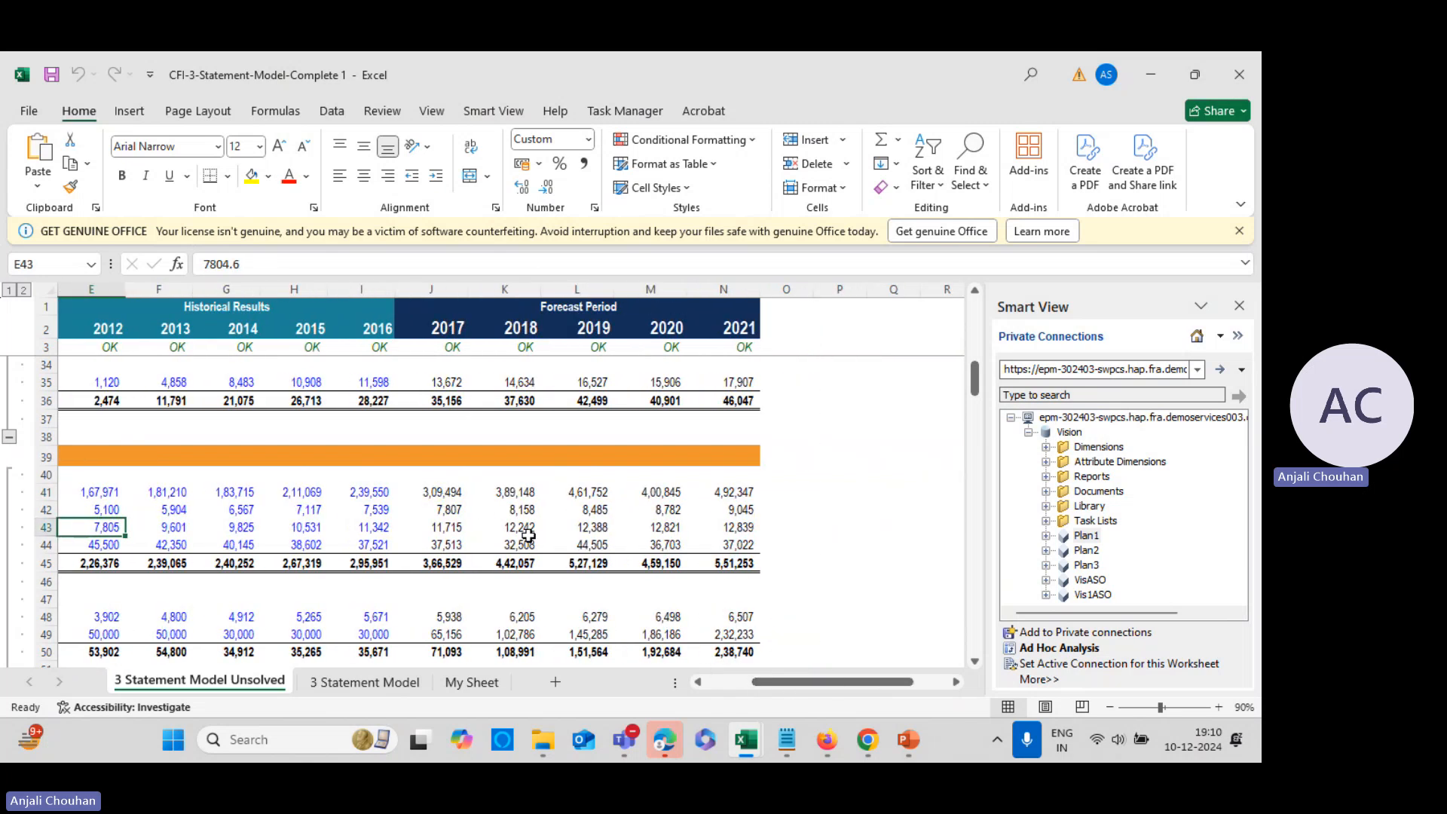
{"action": "left_click", "coordinate": [461, 511]}
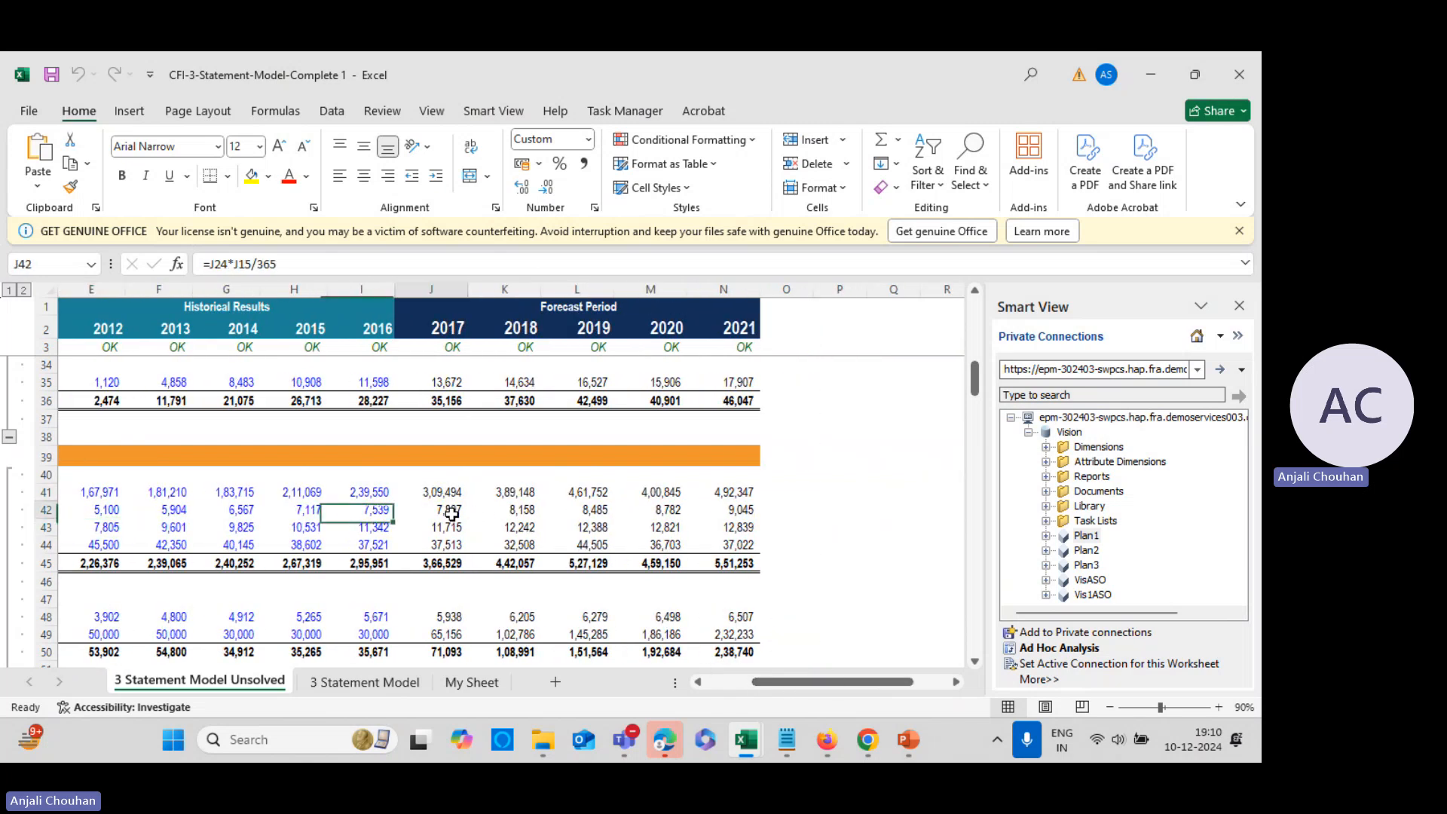
{"action": "left_click", "coordinate": [511, 509]}
{"action": "left_click_drag", "start_coordinate": [803, 683], "coordinate": [770, 683]}
Go back to the balance sheet assumptions and check the Accounts Receivable (Days) inputs for 2017 to 2020
{"action": "scroll", "coordinate": [667, 611], "scroll_direction": "up", "scroll_amount": 2}
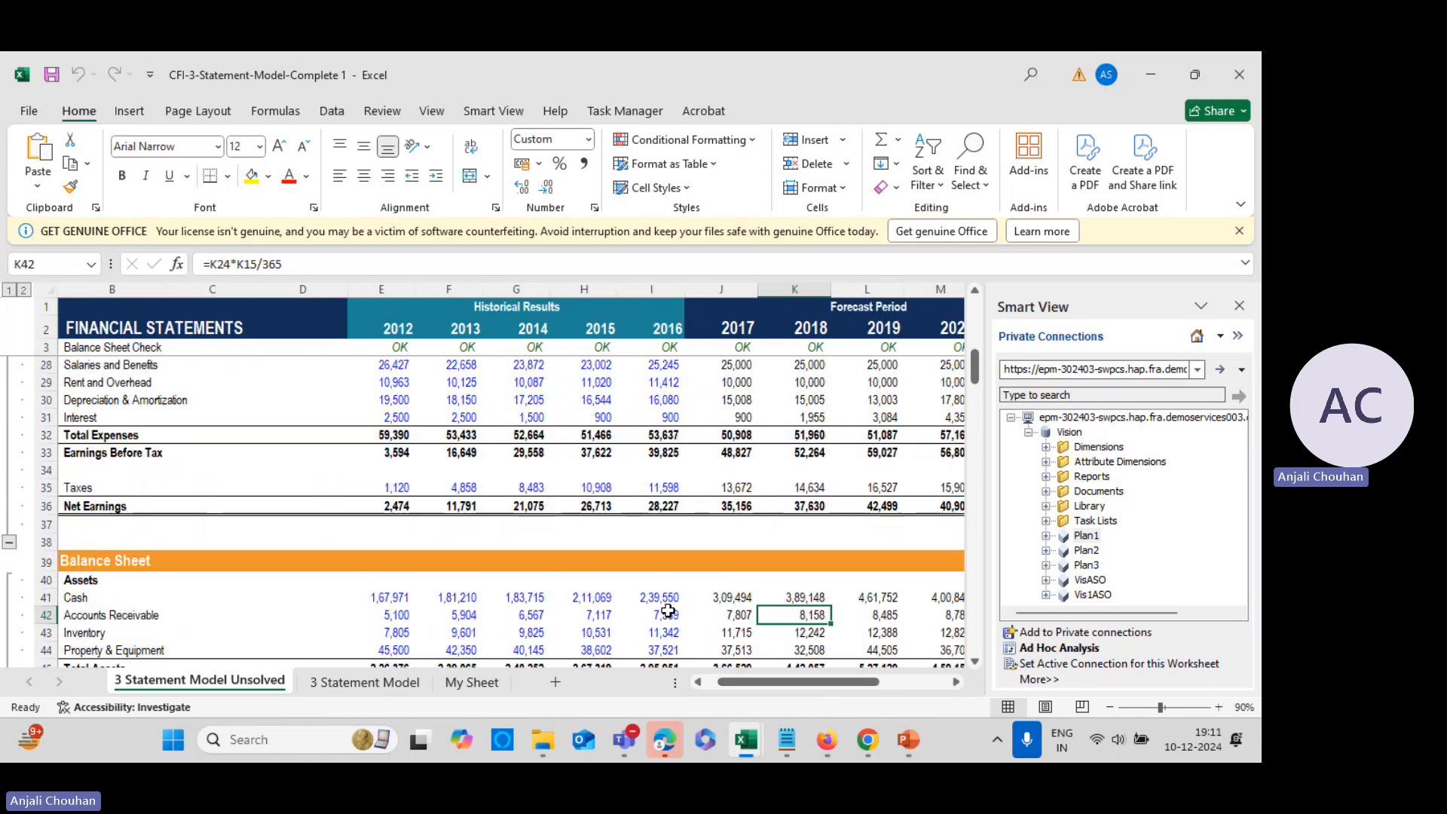
{"action": "scroll", "coordinate": [595, 557], "scroll_direction": "up", "scroll_amount": 1}
{"action": "scroll", "coordinate": [565, 562], "scroll_direction": "up", "scroll_amount": 1}
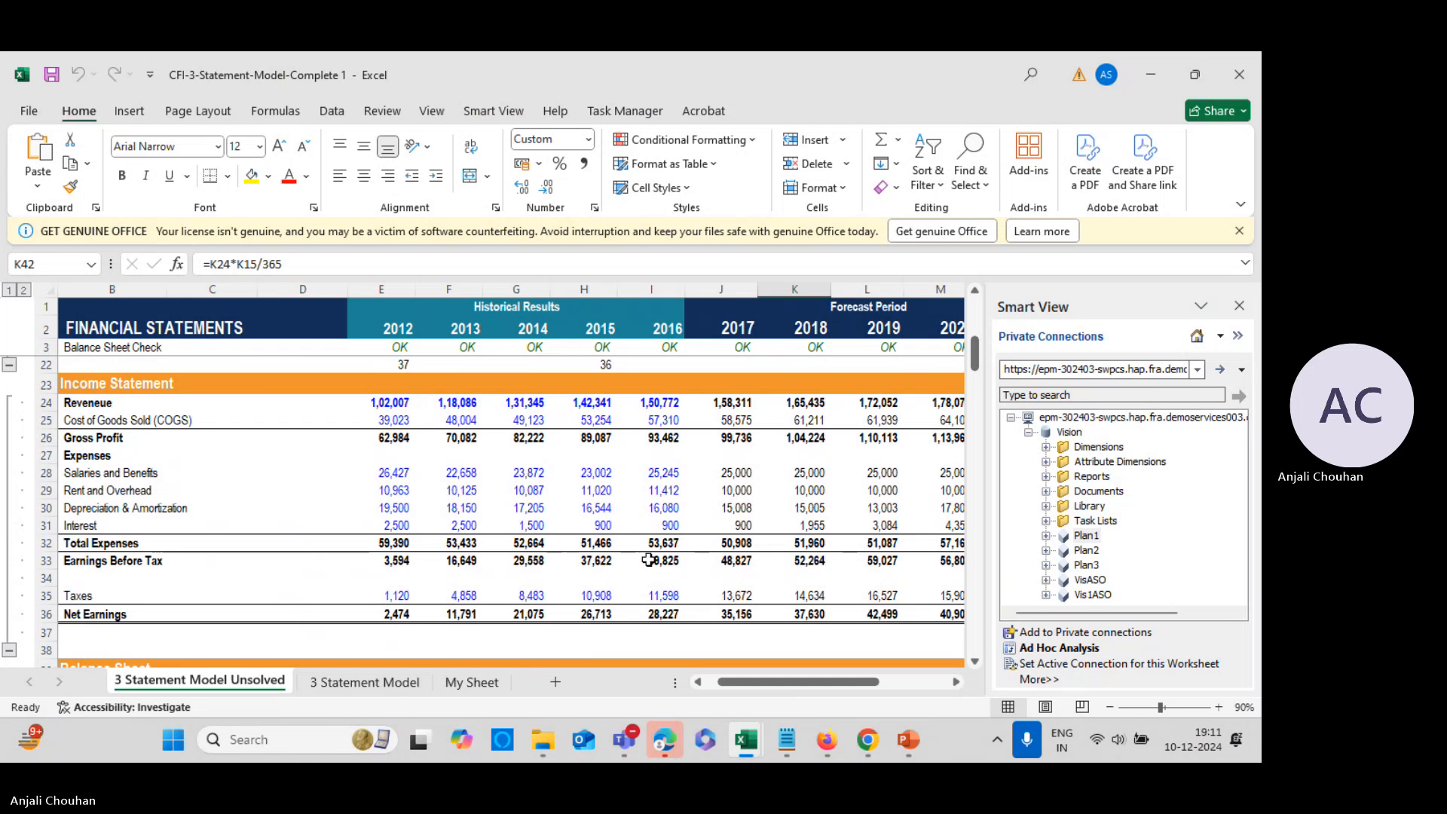
{"action": "scroll", "coordinate": [650, 556], "scroll_direction": "up", "scroll_amount": 3}
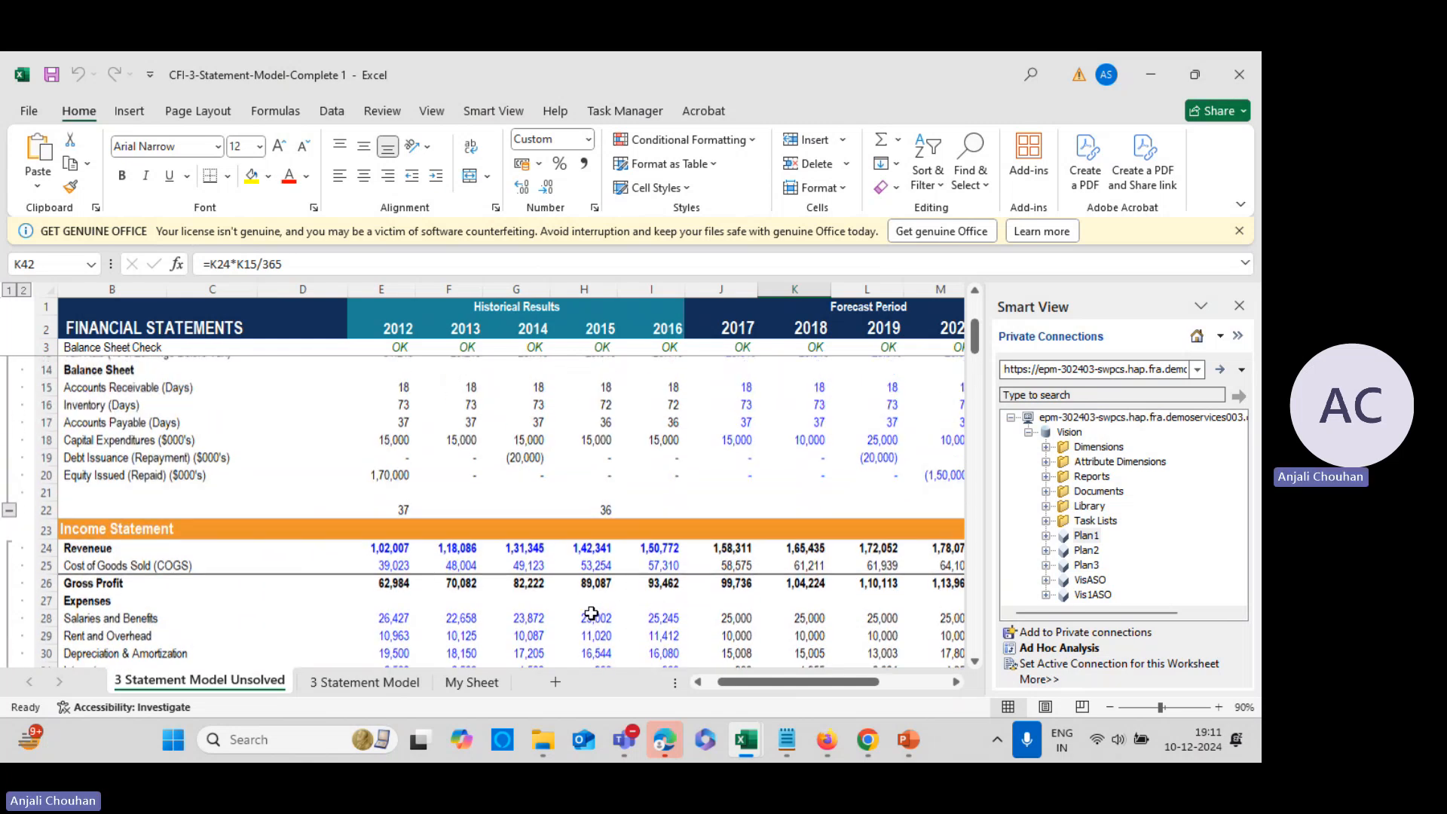
{"action": "scroll", "coordinate": [592, 614], "scroll_direction": "up", "scroll_amount": 1}
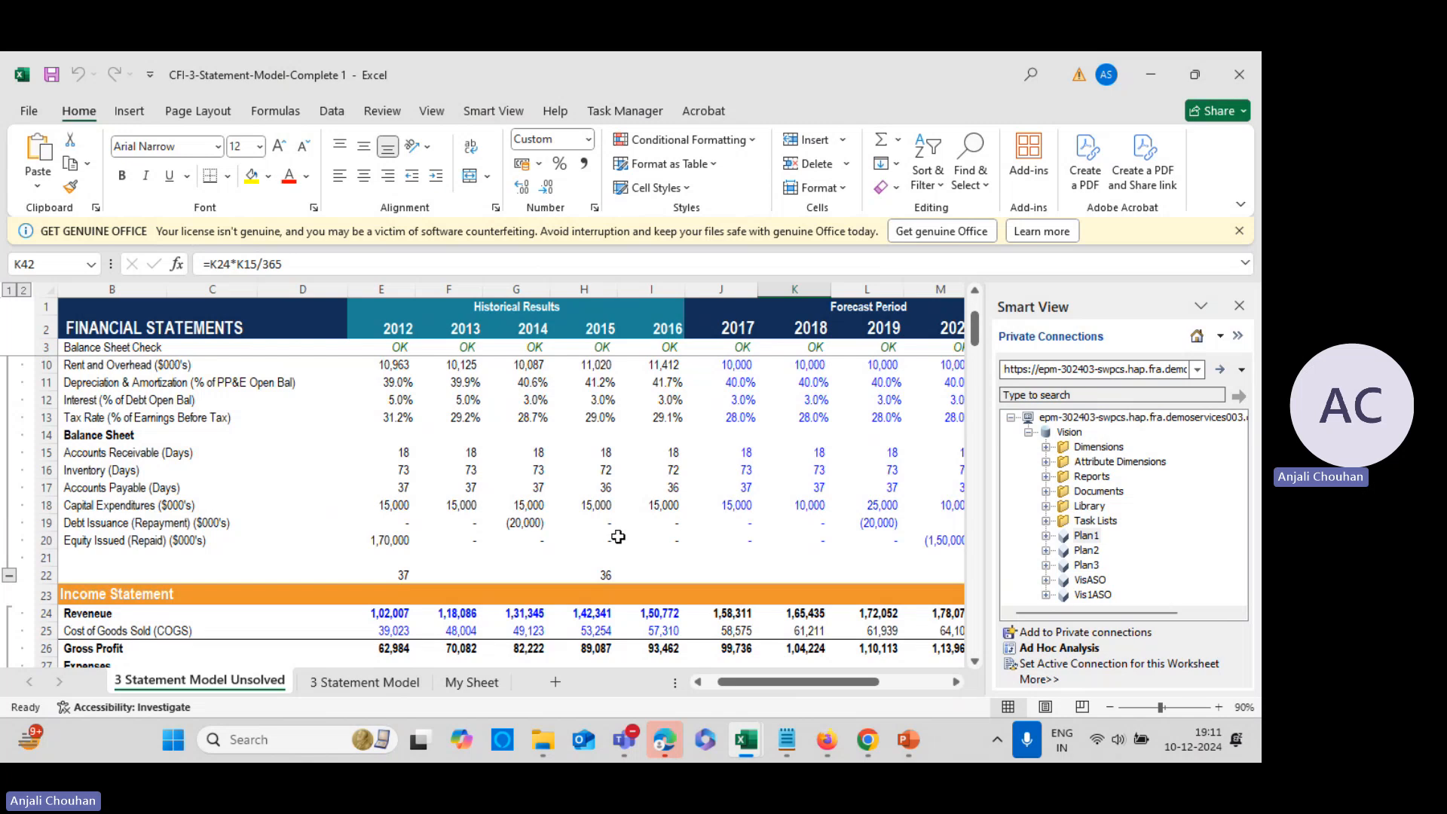
{"action": "left_click", "coordinate": [744, 455]}
{"action": "left_click", "coordinate": [823, 451]}
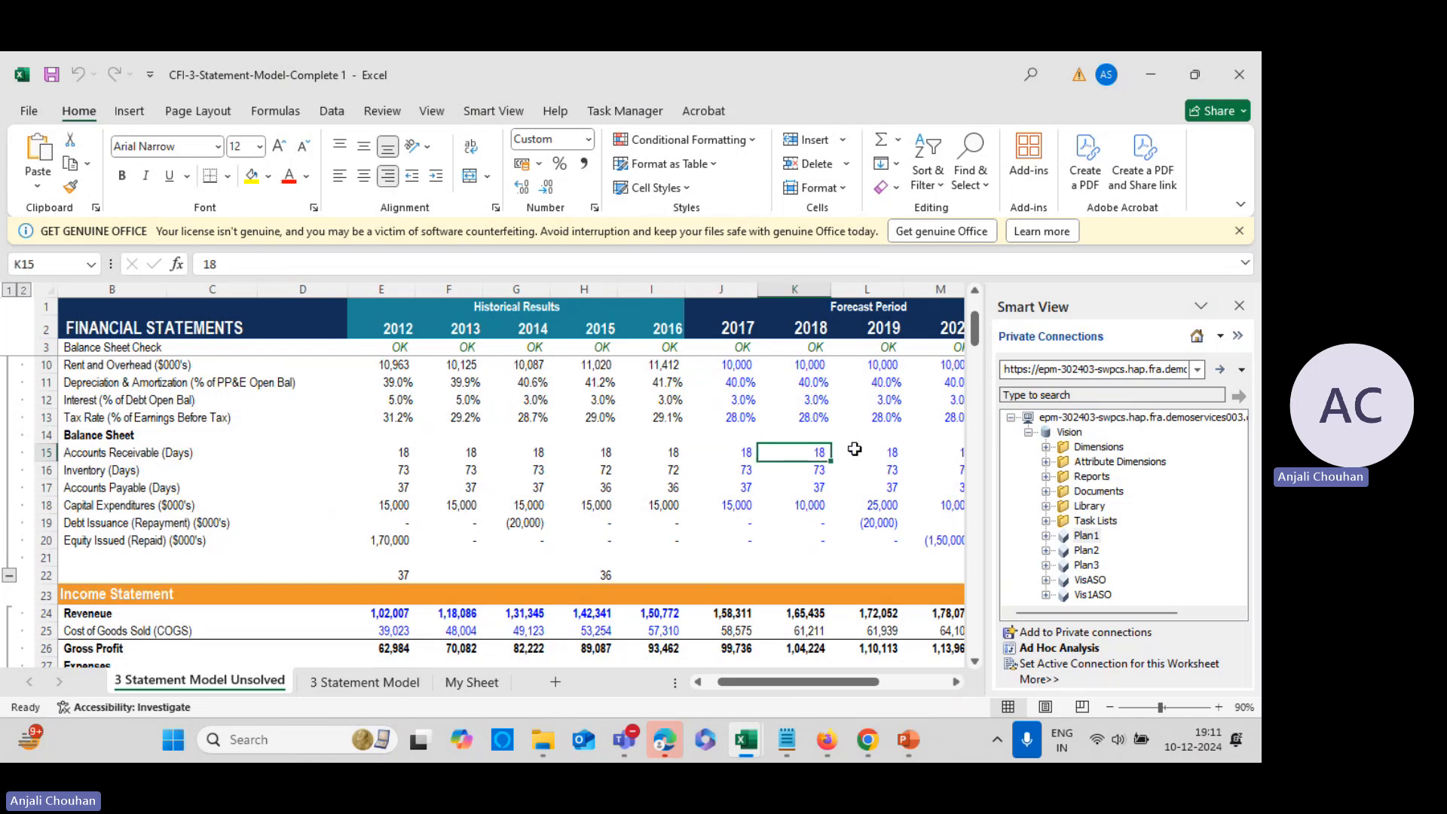
{"action": "left_click", "coordinate": [867, 452]}
{"action": "left_click_drag", "start_coordinate": [747, 681], "coordinate": [794, 682]}
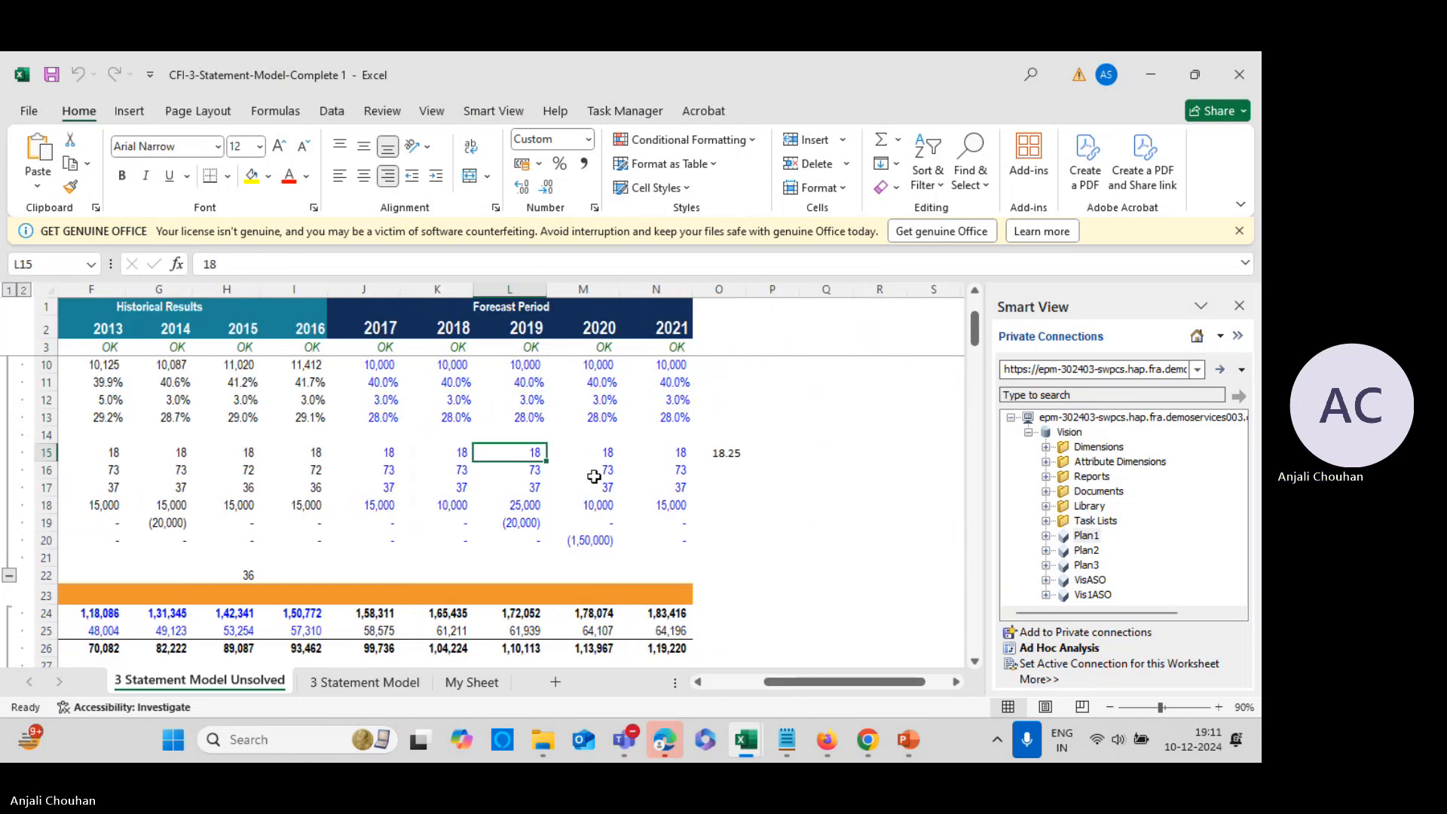
{"action": "left_click", "coordinate": [595, 452]}
{"action": "left_click", "coordinate": [656, 436]}
Check the 2017 Accounts Receivable formula in the Assets section of the Balance Sheet
{"action": "scroll", "coordinate": [643, 535], "scroll_direction": "down", "scroll_amount": 4}
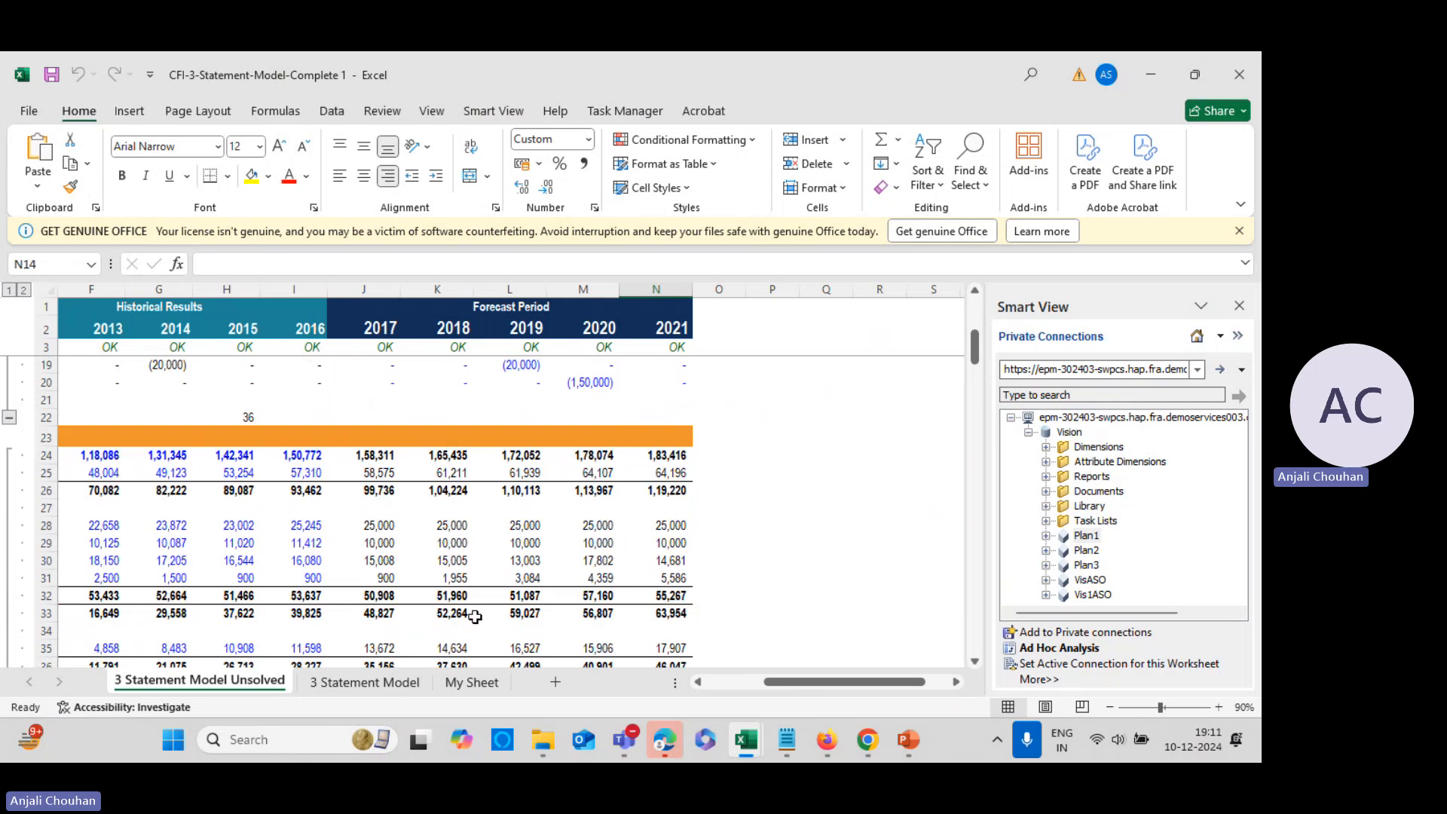
{"action": "mouse_move", "coordinate": [768, 689]}
{"action": "left_mouse_down"}
{"action": "mouse_move", "coordinate": [740, 681]}
{"action": "mouse_move", "coordinate": [762, 681]}
{"action": "left_mouse_up"}
{"action": "scroll", "coordinate": [780, 625], "scroll_direction": "down", "scroll_amount": 2}
{"action": "scroll", "coordinate": [807, 565], "scroll_direction": "down", "scroll_amount": 2}
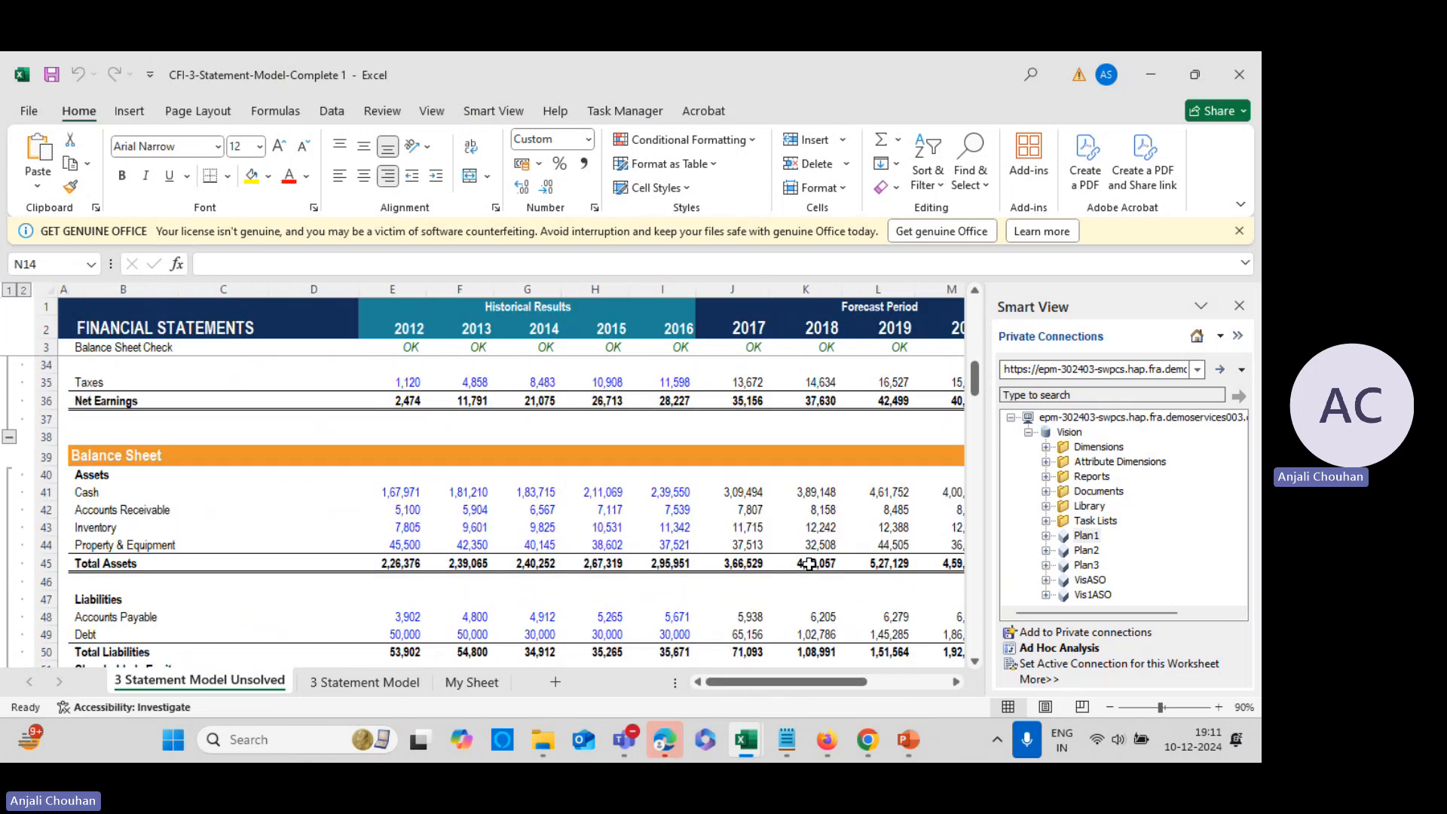
{"action": "left_click", "coordinate": [742, 509]}
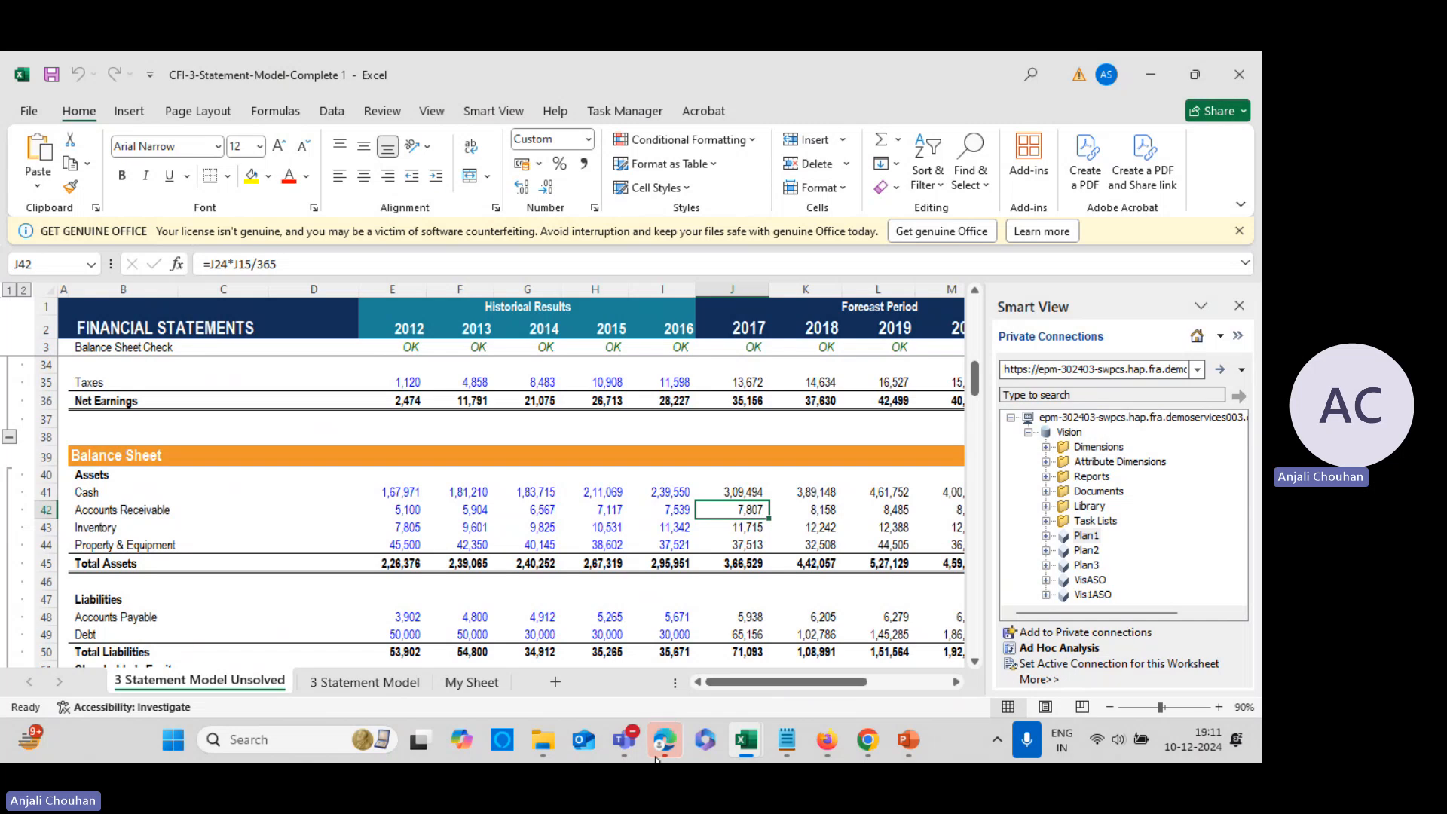
Switch to the Balance Sheet1 form in EPM Cloud Planning and save its data
{"action": "left_click", "coordinate": [760, 740]}
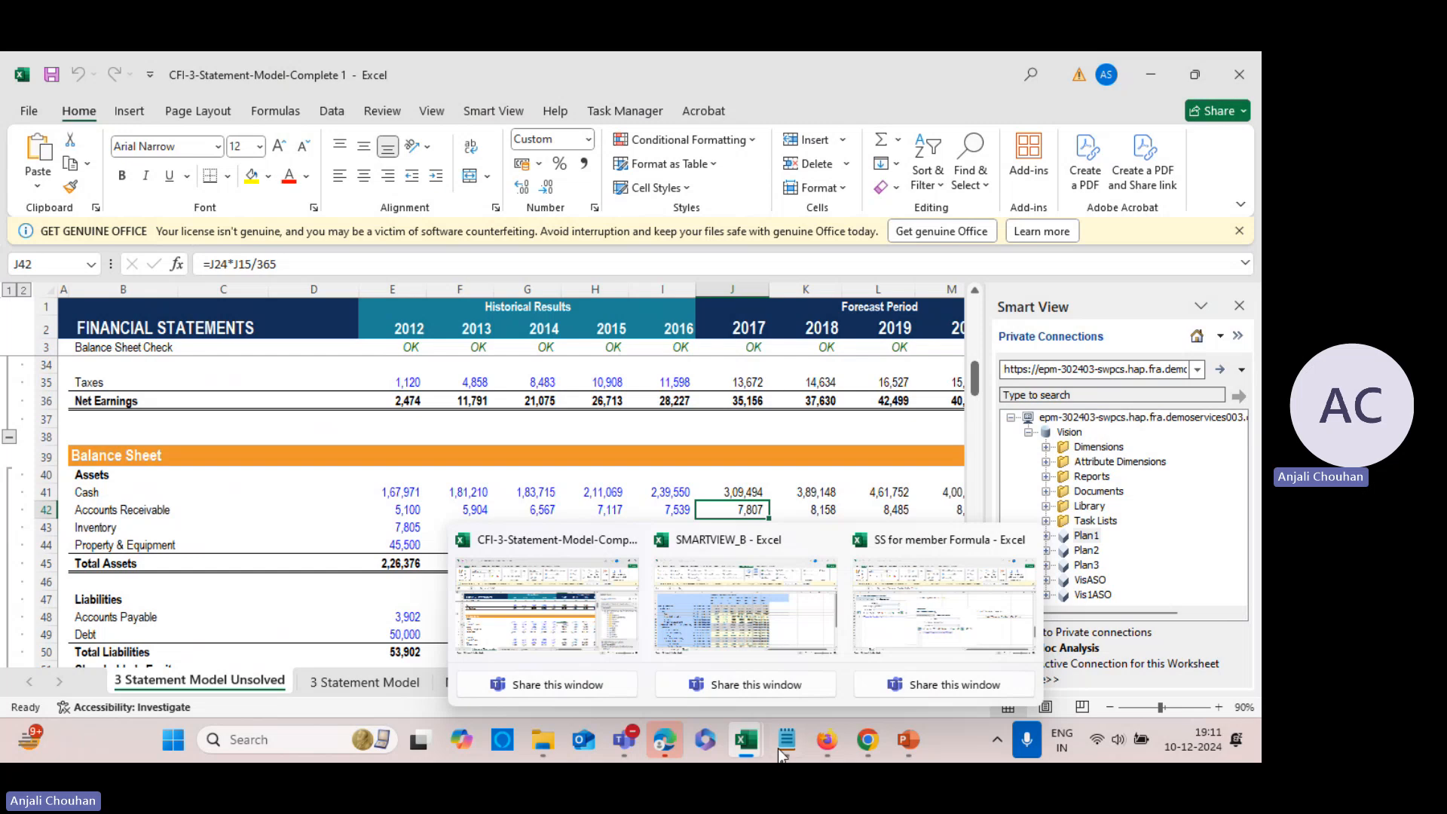
{"action": "left_click", "coordinate": [826, 739]}
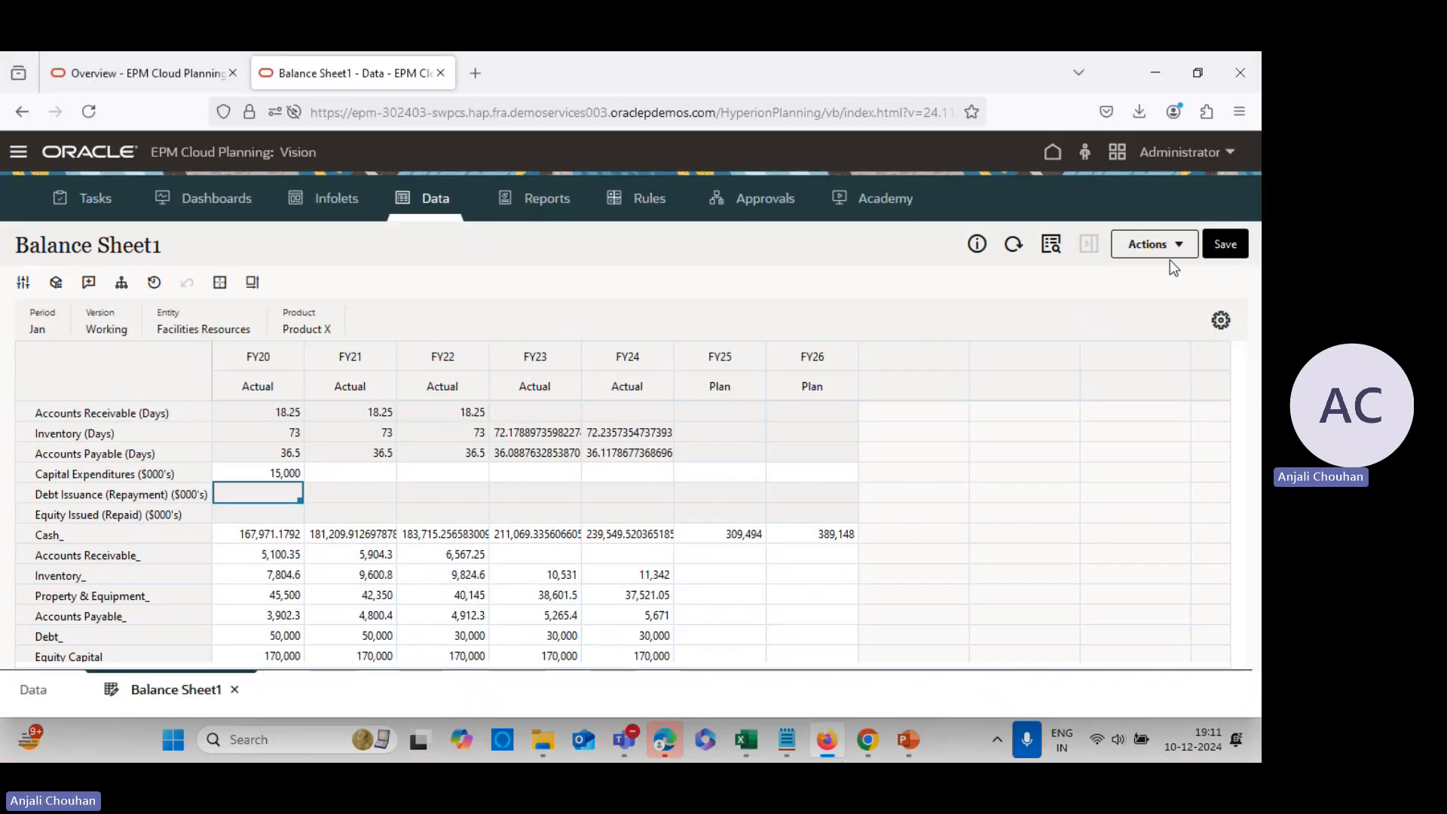
{"action": "left_click", "coordinate": [1224, 243]}
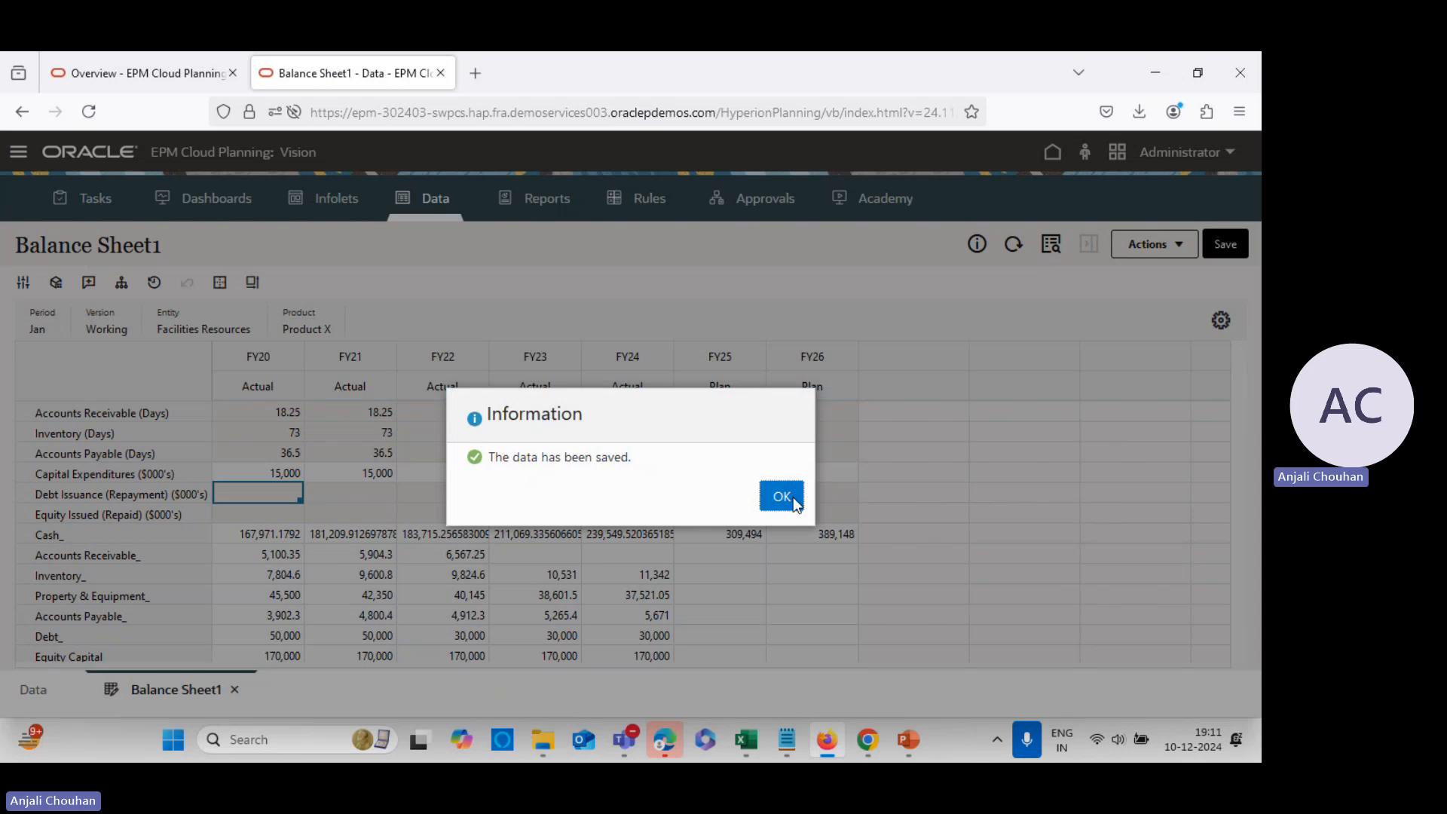
{"action": "left_click", "coordinate": [784, 495]}
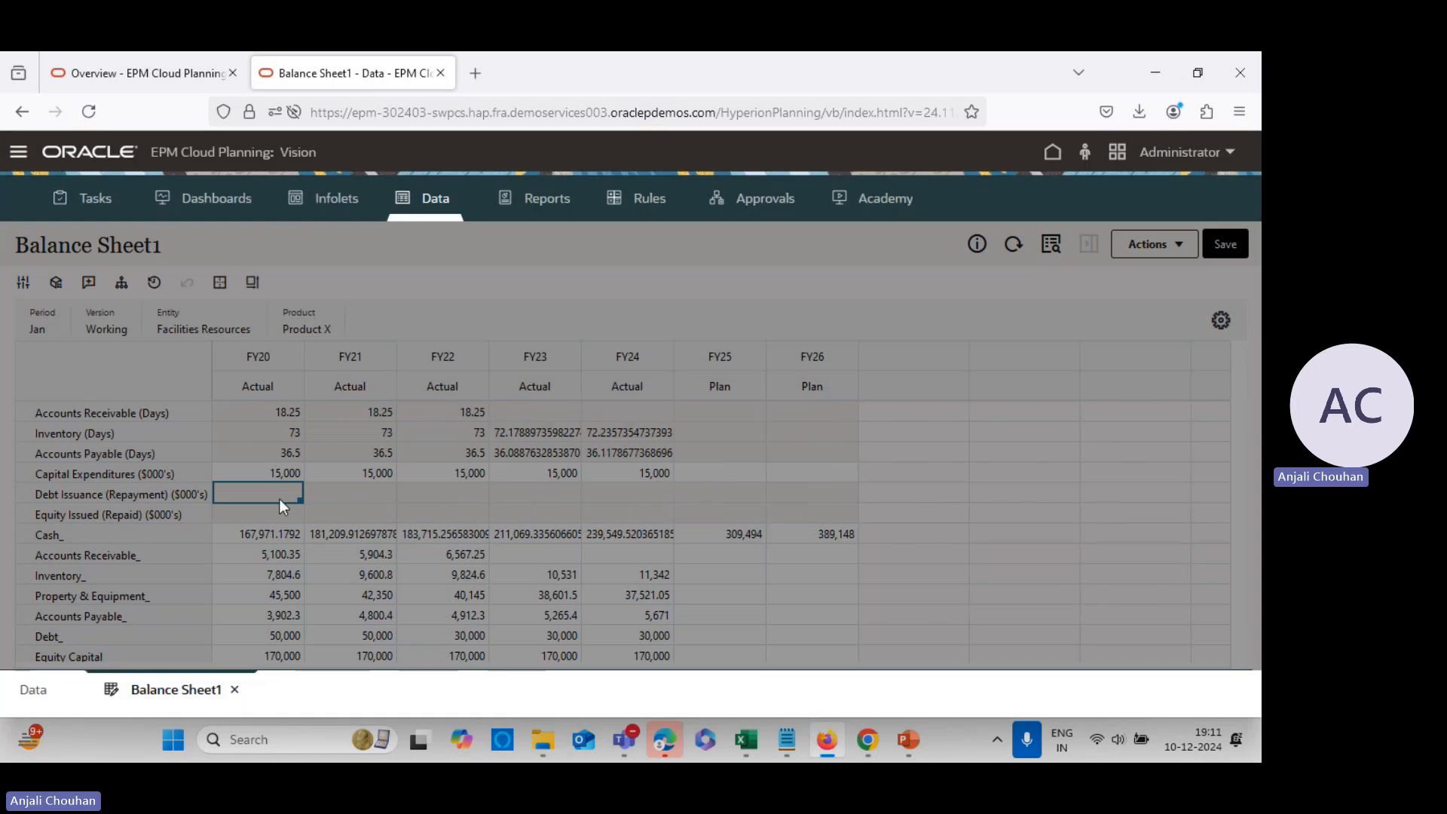
Review the Balance Sheet1 form's assumption and balance rows, including the FY25 Plan cells for Inventory_ and Accounts Receivable_
{"action": "scroll", "coordinate": [355, 508], "scroll_direction": "down", "scroll_amount": 5}
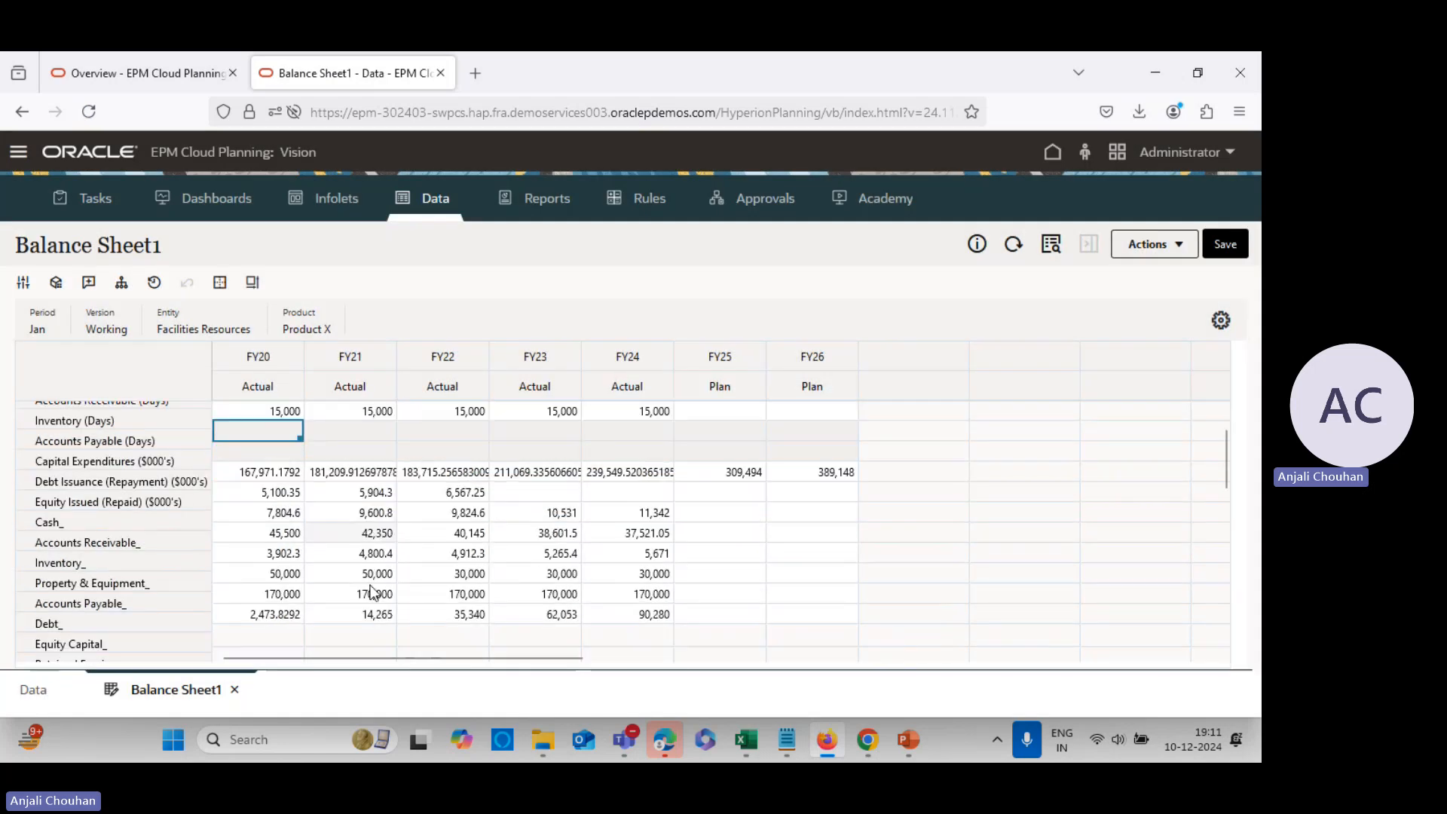
{"action": "scroll", "coordinate": [372, 594], "scroll_direction": "up", "scroll_amount": 5}
{"action": "scroll", "coordinate": [440, 596], "scroll_direction": "down", "scroll_amount": 3}
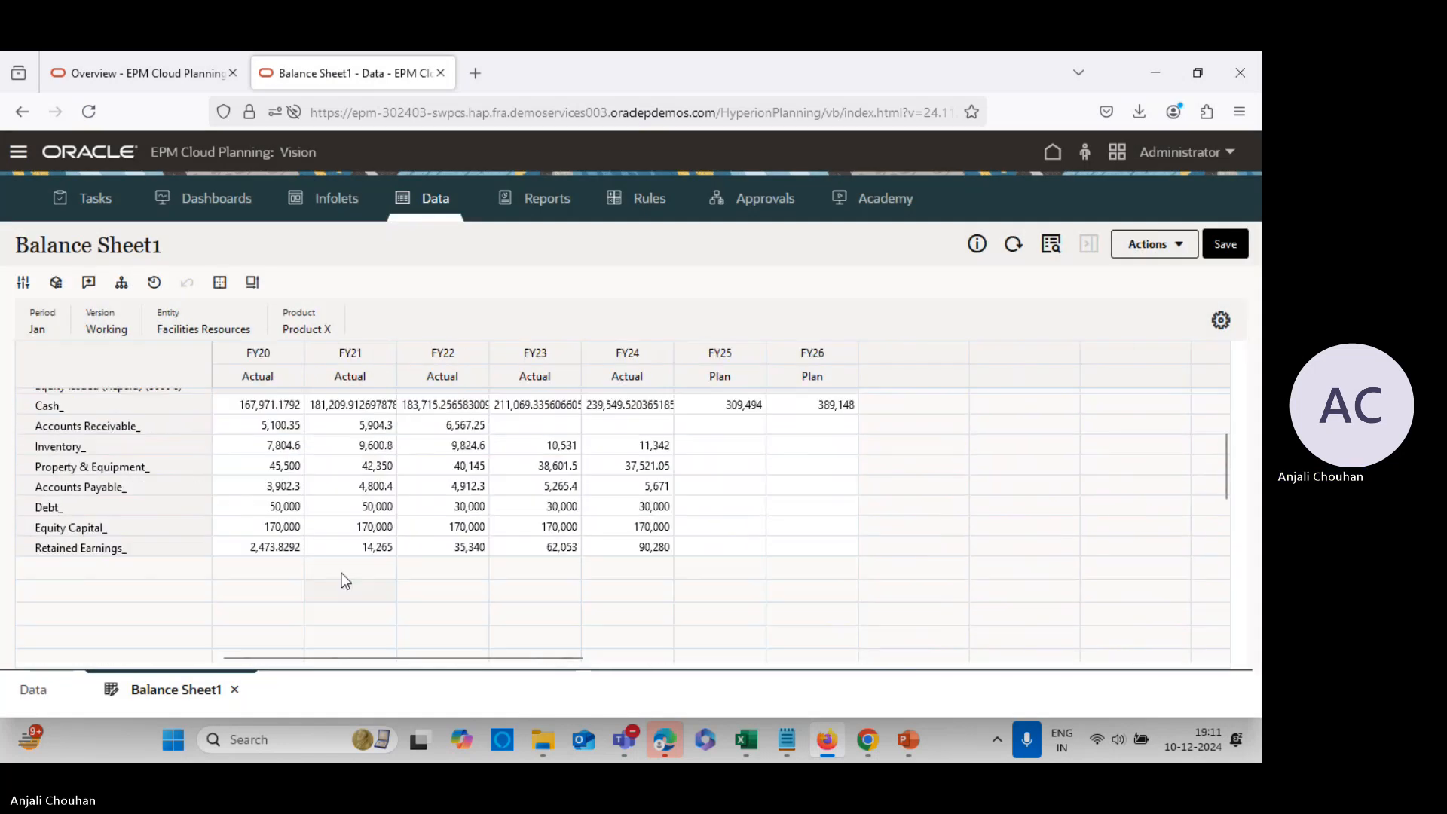
{"action": "scroll", "coordinate": [613, 547], "scroll_direction": "up", "scroll_amount": 3}
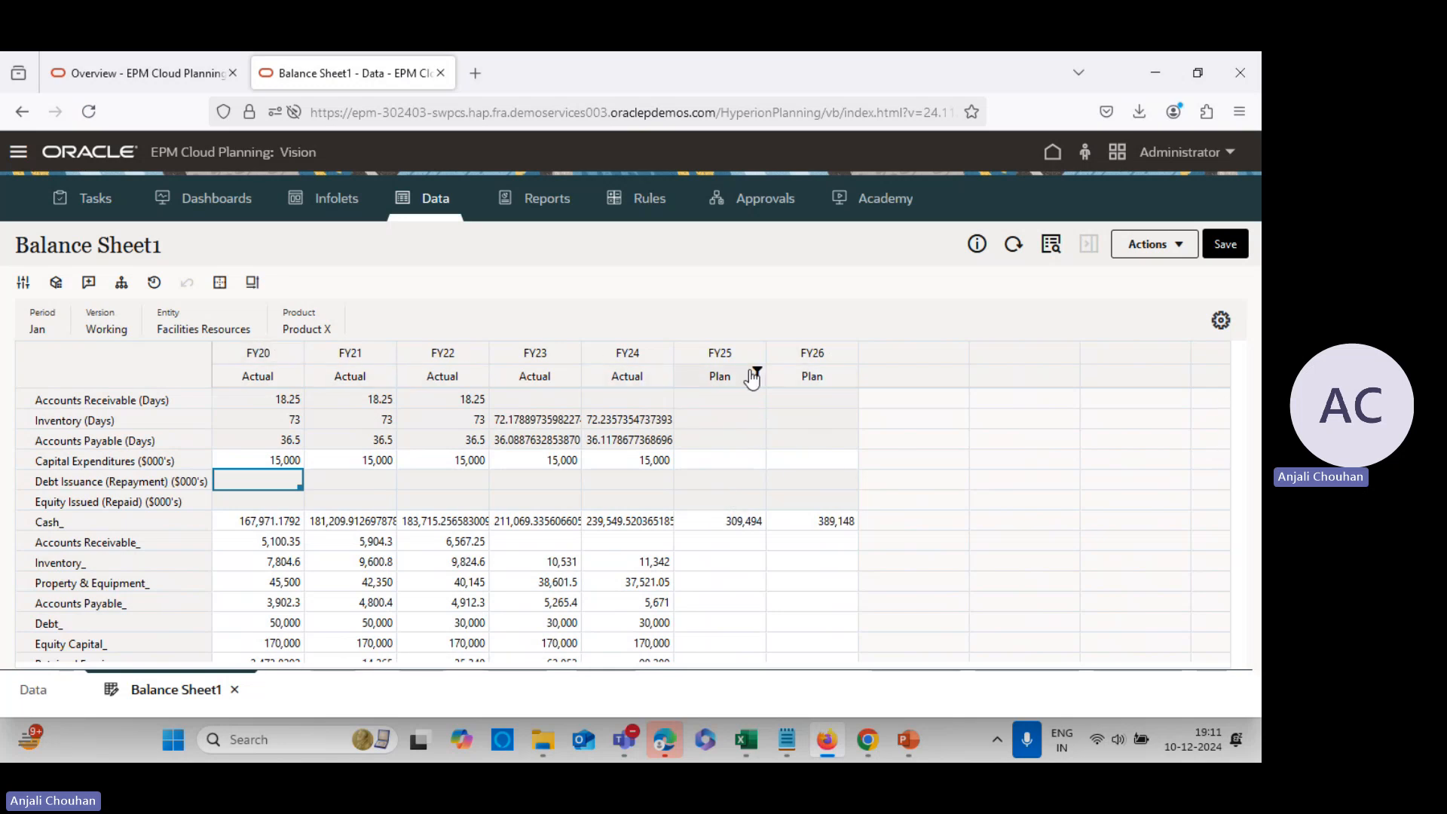
{"action": "left_click", "coordinate": [739, 557]}
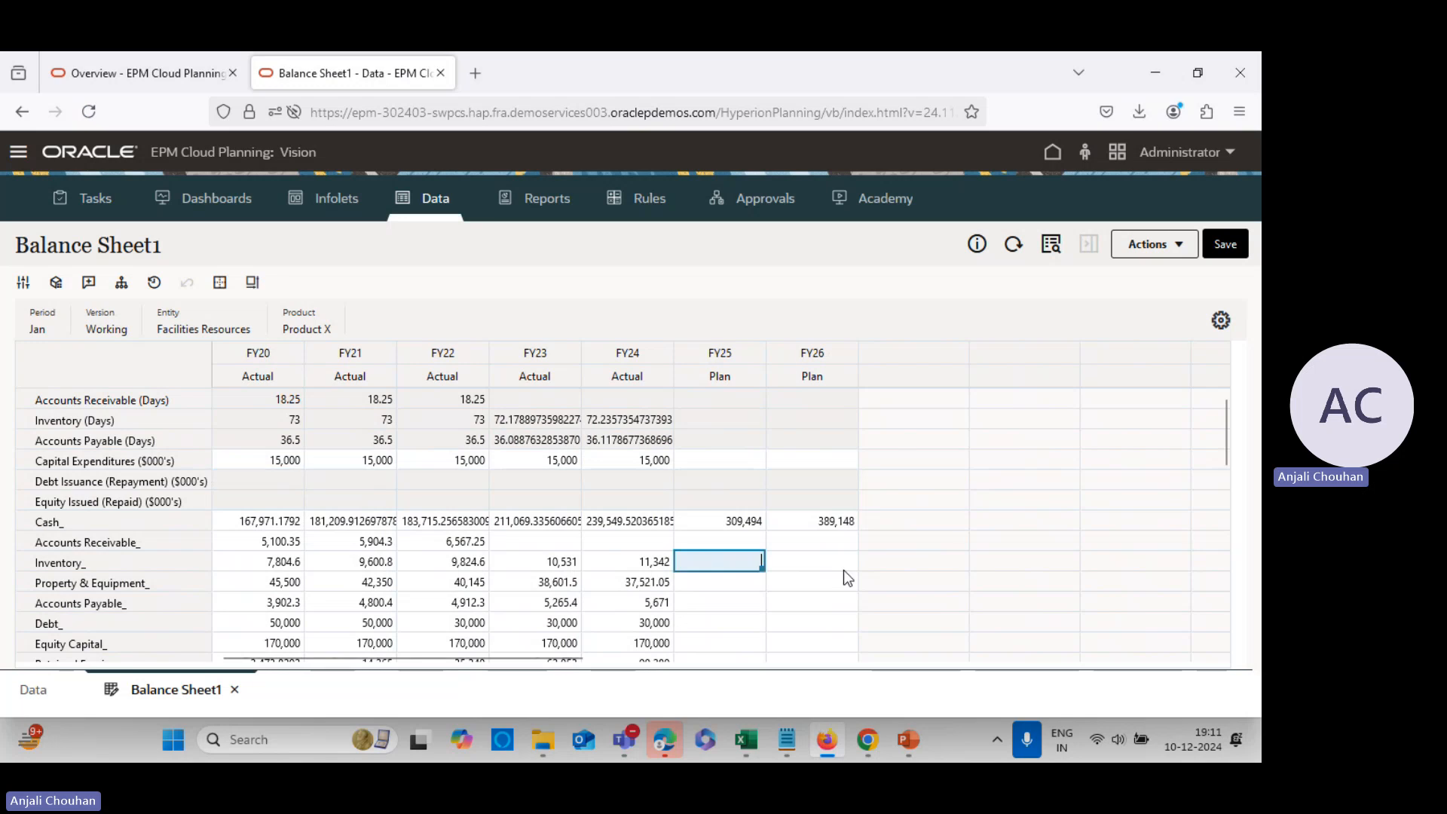
{"action": "scroll", "coordinate": [301, 550], "scroll_direction": "down", "scroll_amount": 3}
{"action": "scroll", "coordinate": [256, 550], "scroll_direction": "up", "scroll_amount": 2}
{"action": "key", "text": "Up"}
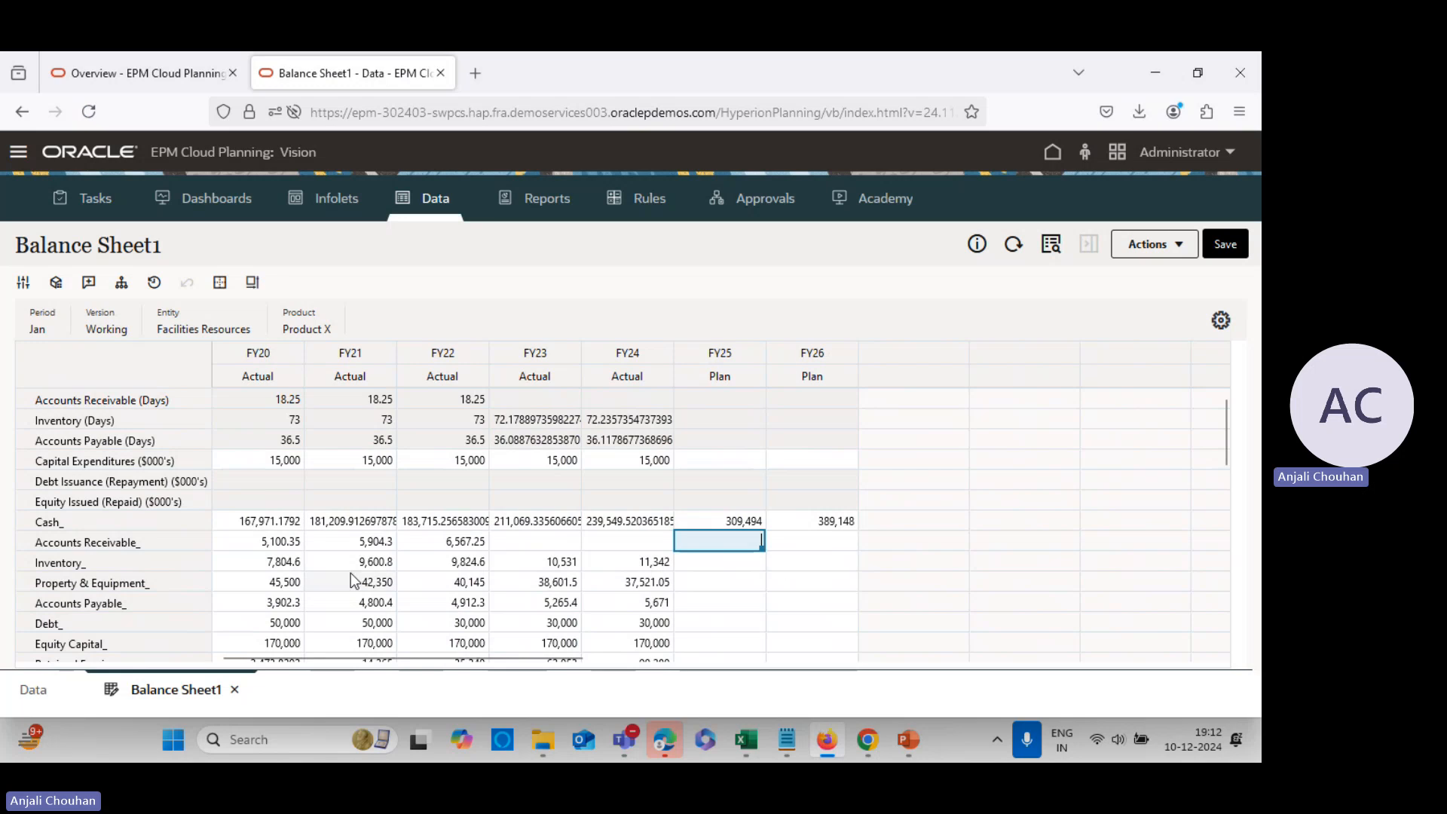
{"action": "scroll", "coordinate": [1193, 499], "scroll_direction": "down", "scroll_amount": 1}
{"action": "scroll", "coordinate": [1105, 542], "scroll_direction": "up", "scroll_amount": 1}
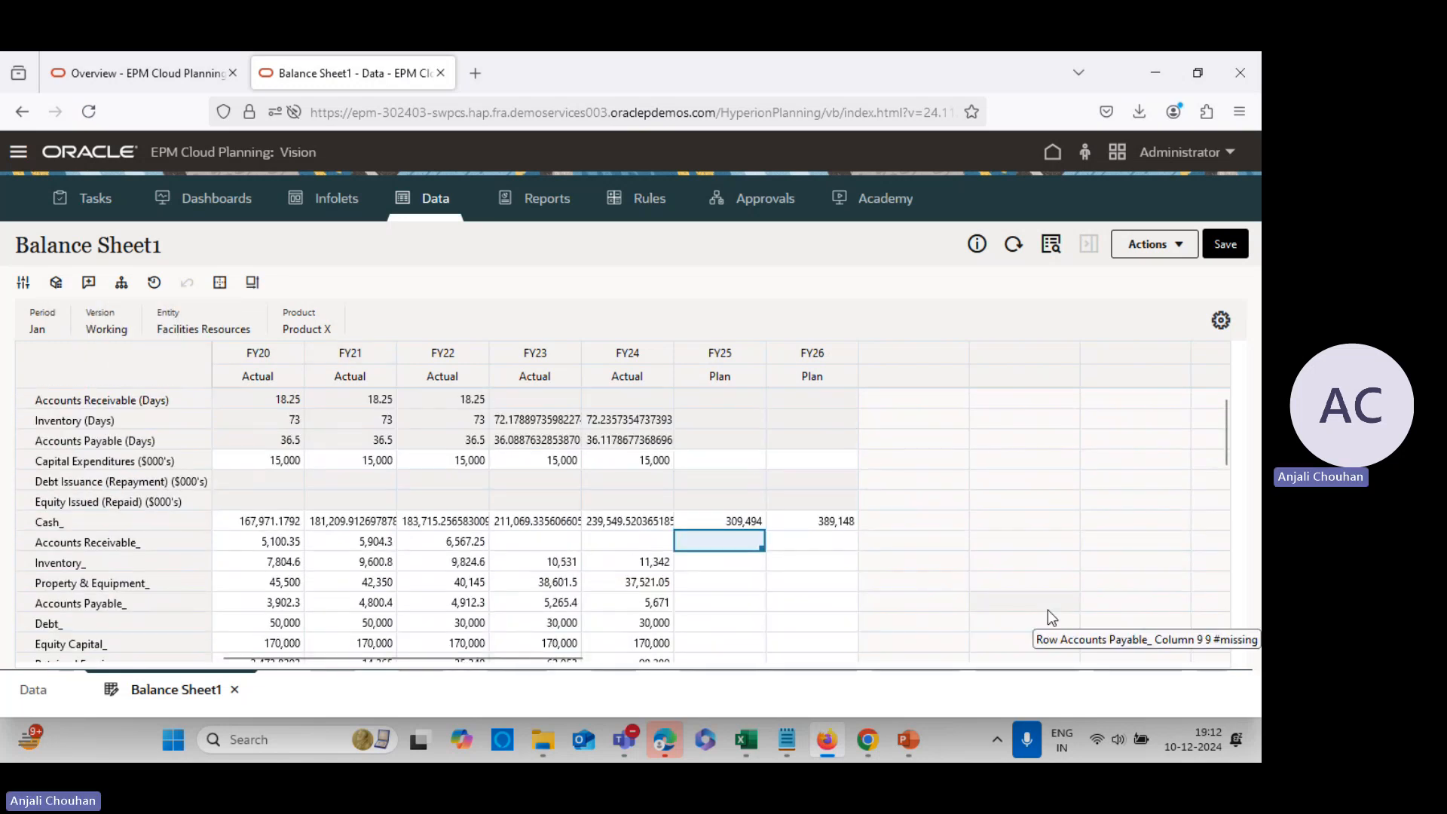
Capture a screenshot of the Balance Sheet1 form and paste it at cell A92 in the SS for member Formula workbook
{"action": "key", "text": "super+shift+s"}
{"action": "left_click_drag", "start_coordinate": [6, 220], "coordinate": [883, 671]}
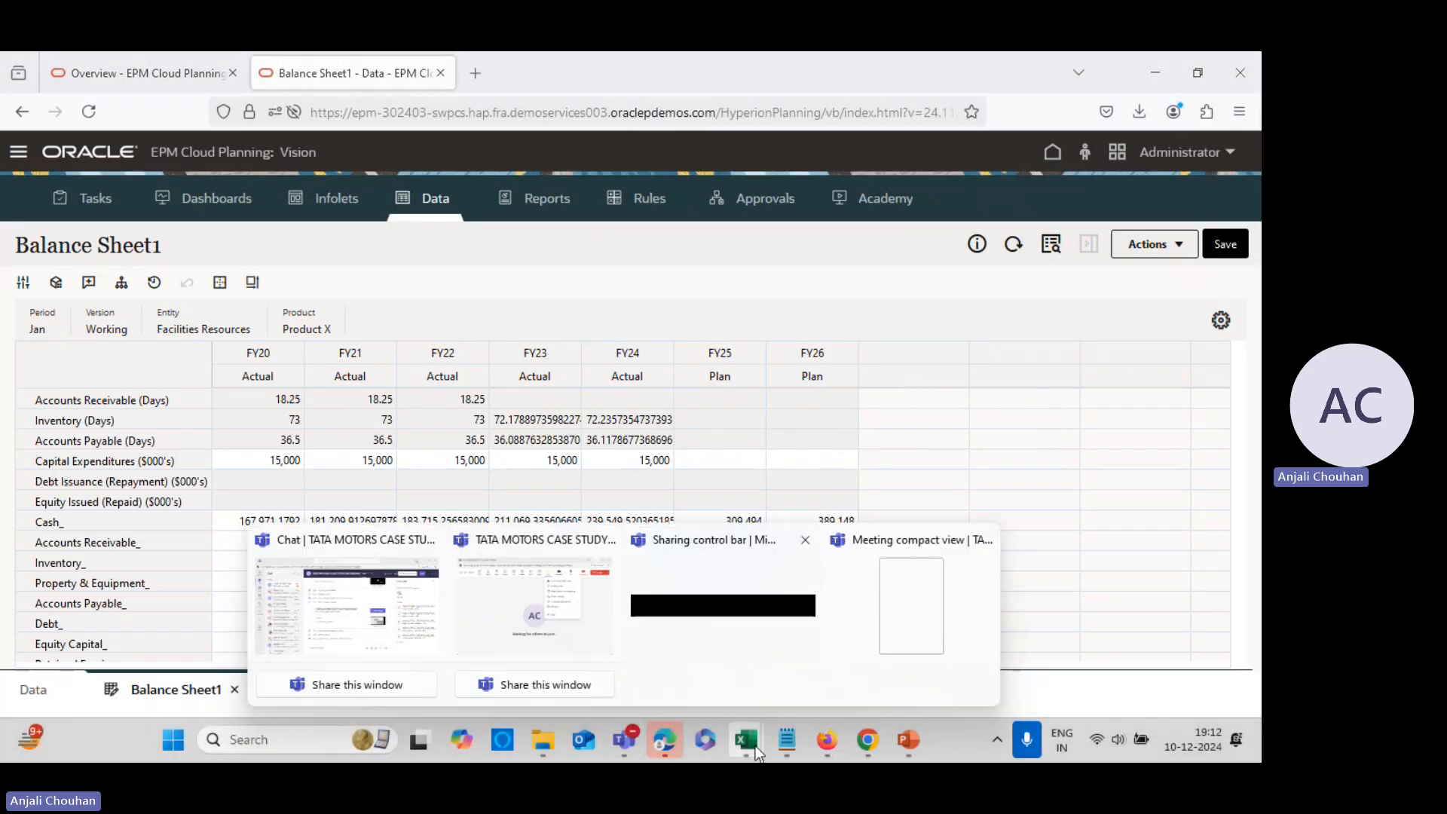
{"action": "mouse_move", "coordinate": [755, 745]}
{"action": "left_click", "coordinate": [957, 651]}
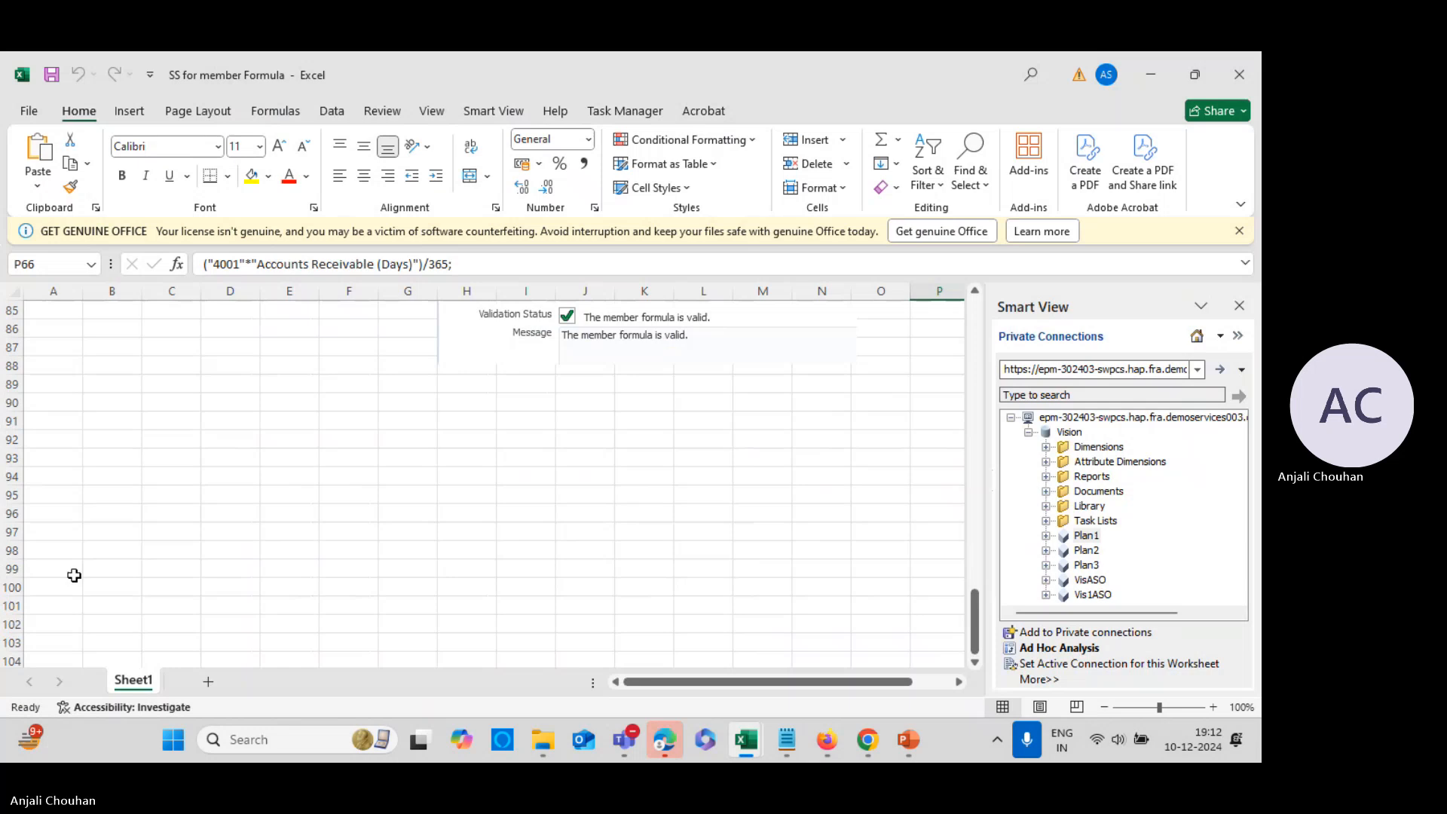
{"action": "left_click", "coordinate": [61, 438]}
{"action": "key", "text": "ctrl+v"}
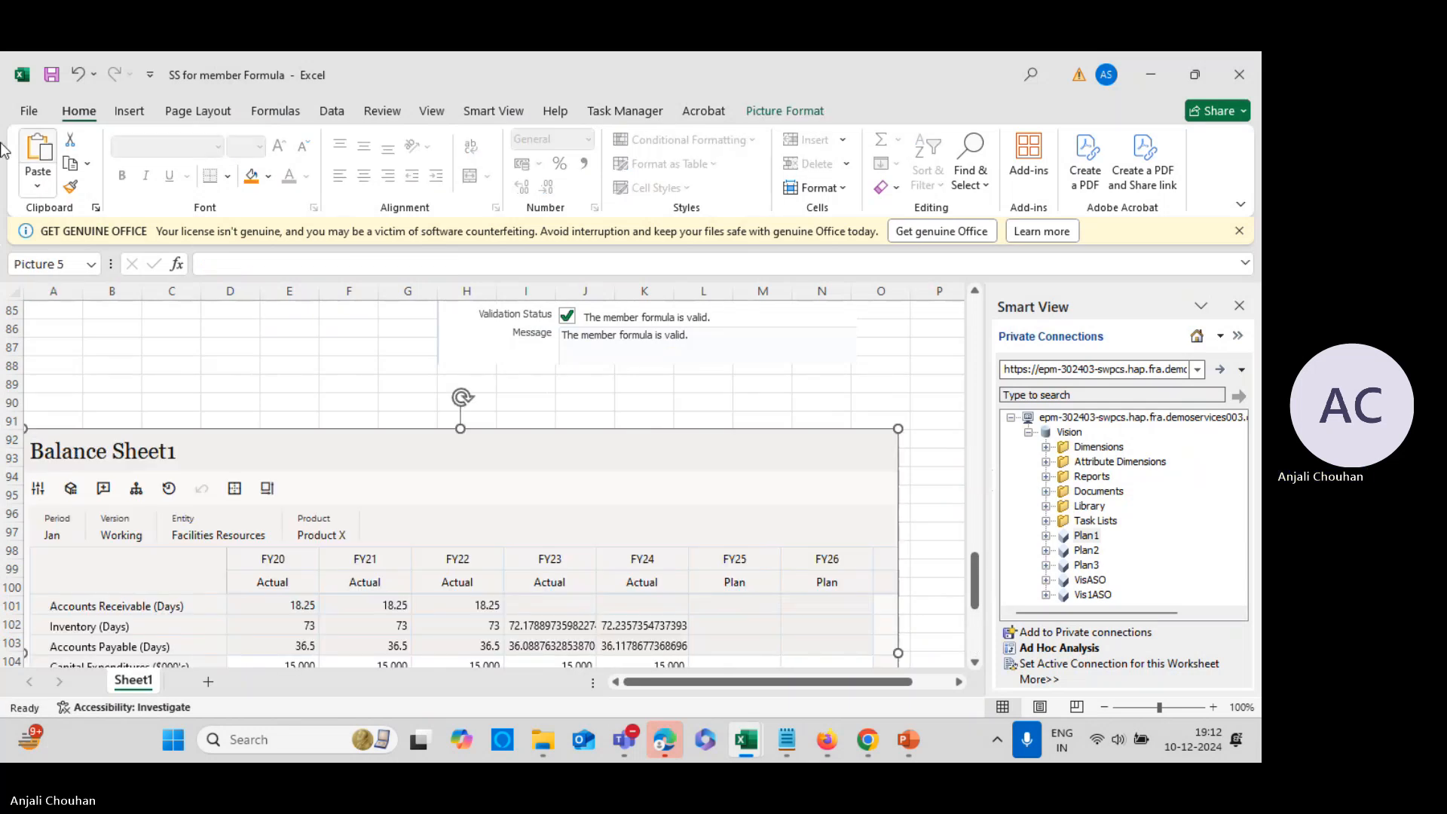
Save the SS for member Formula workbook and switch to the CFI-3-Statement-Model-Complete 1 workbook
{"action": "left_click", "coordinate": [28, 111]}
{"action": "left_click", "coordinate": [64, 358]}
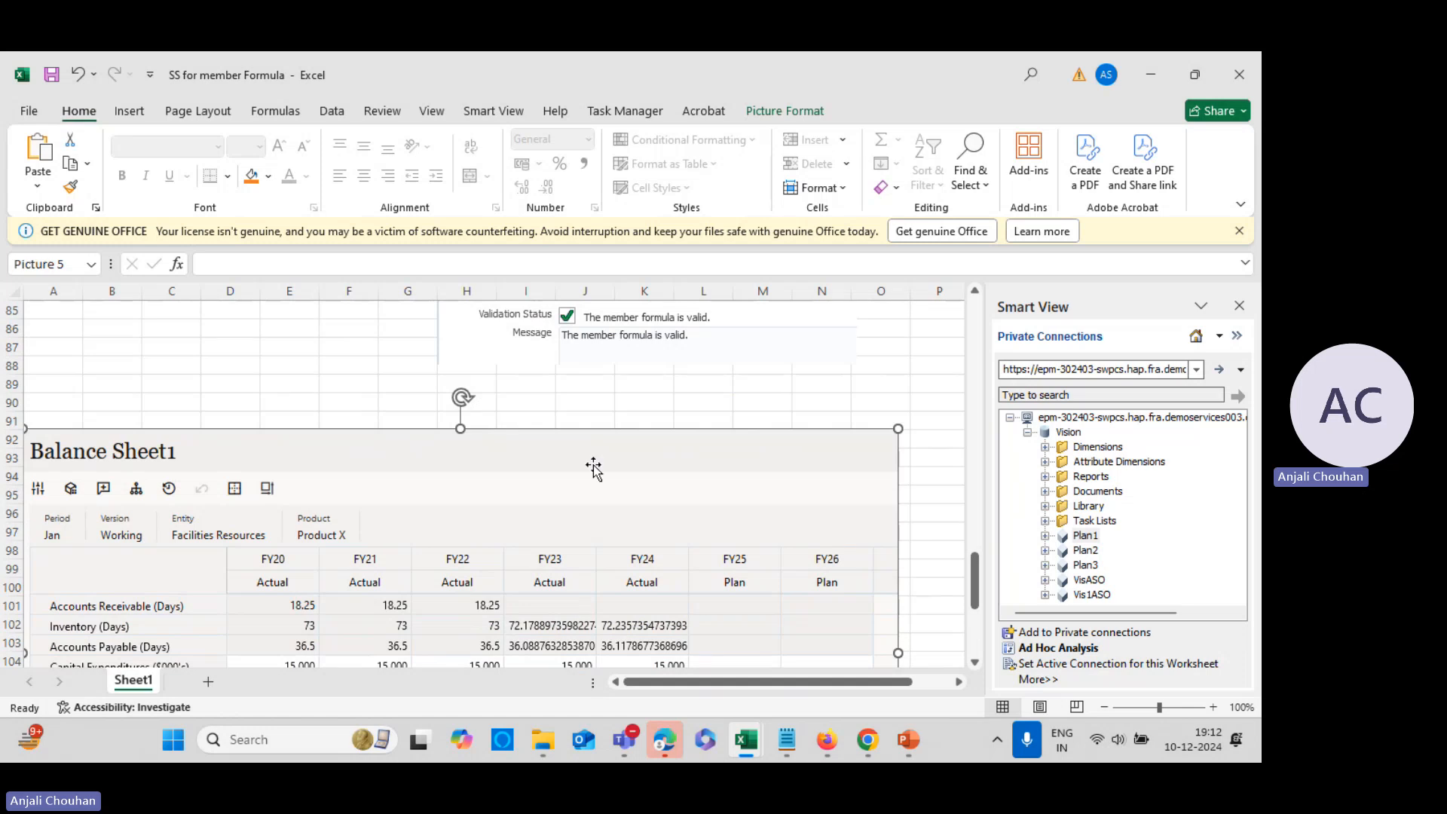
{"action": "scroll", "coordinate": [613, 623], "scroll_direction": "down", "scroll_amount": 2}
{"action": "scroll", "coordinate": [706, 657], "scroll_direction": "down", "scroll_amount": 2}
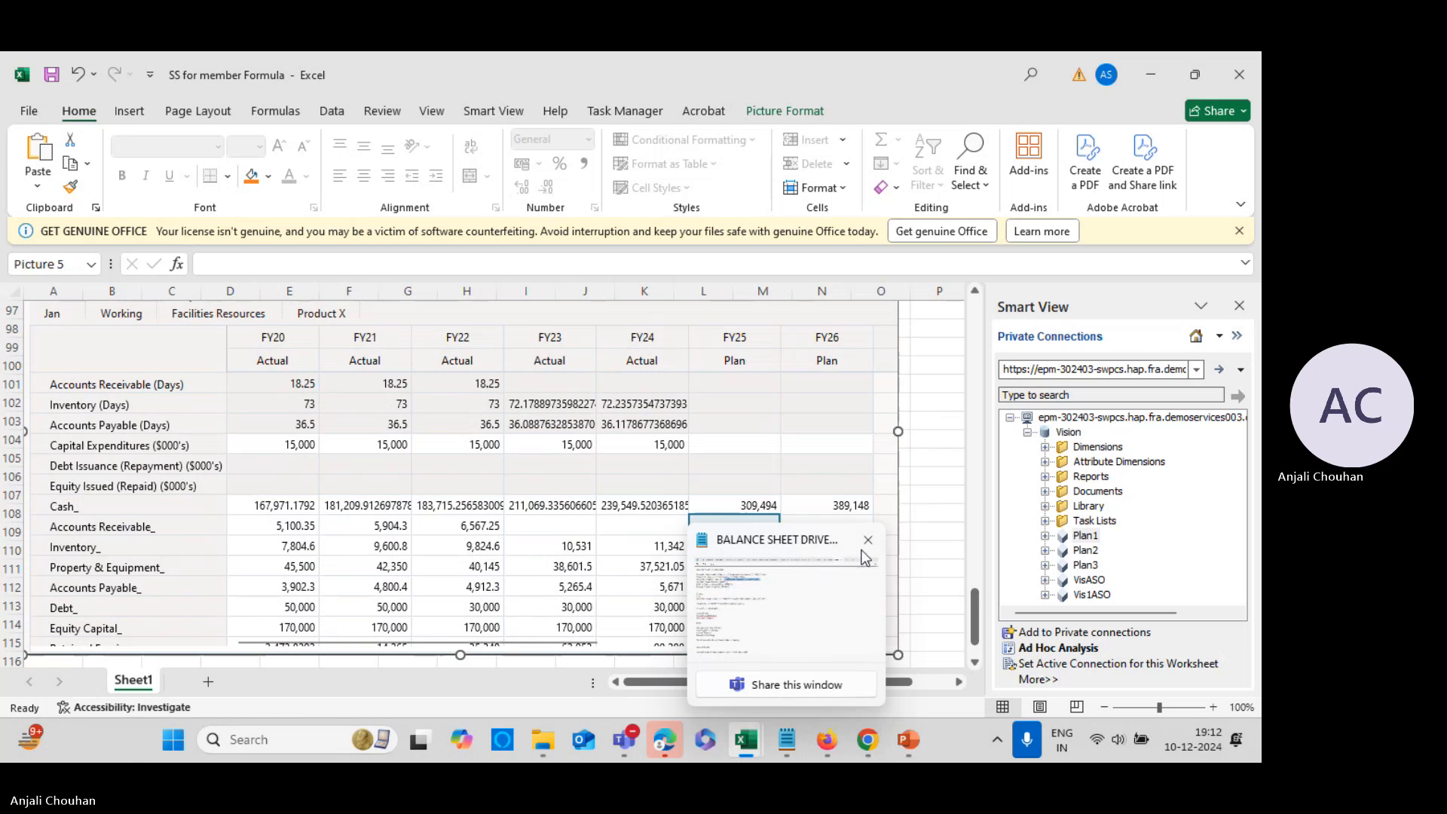
{"action": "mouse_move", "coordinate": [732, 721]}
{"action": "left_click", "coordinate": [593, 636]}
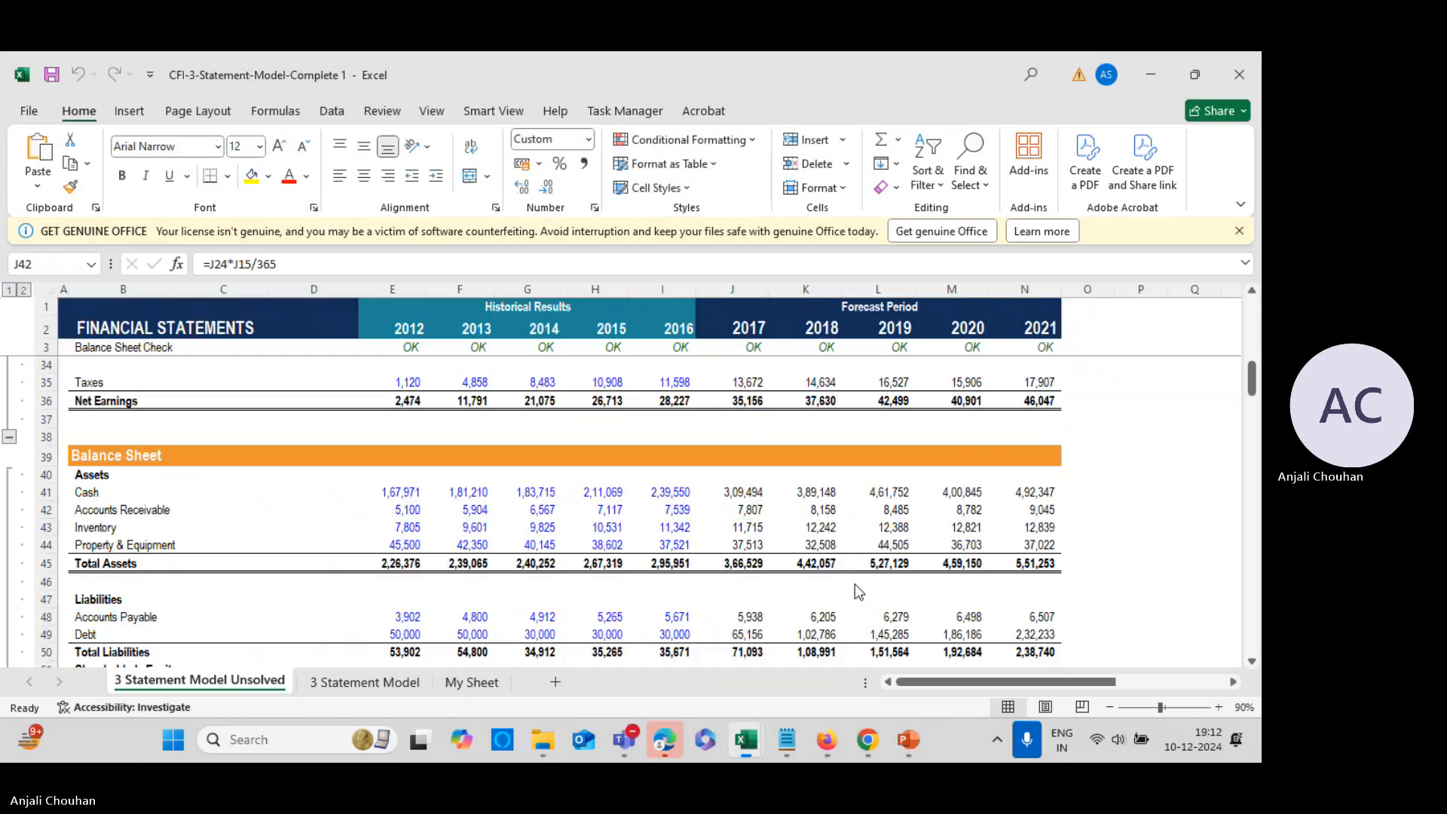
Trace the 2017 Cash formula in J41 to the Closing Cash Balance in J78 of the Cash Flow Statement and examine its formula
{"action": "scroll", "coordinate": [746, 537], "scroll_direction": "down", "scroll_amount": 2}
{"action": "scroll", "coordinate": [678, 526], "scroll_direction": "up", "scroll_amount": 2}
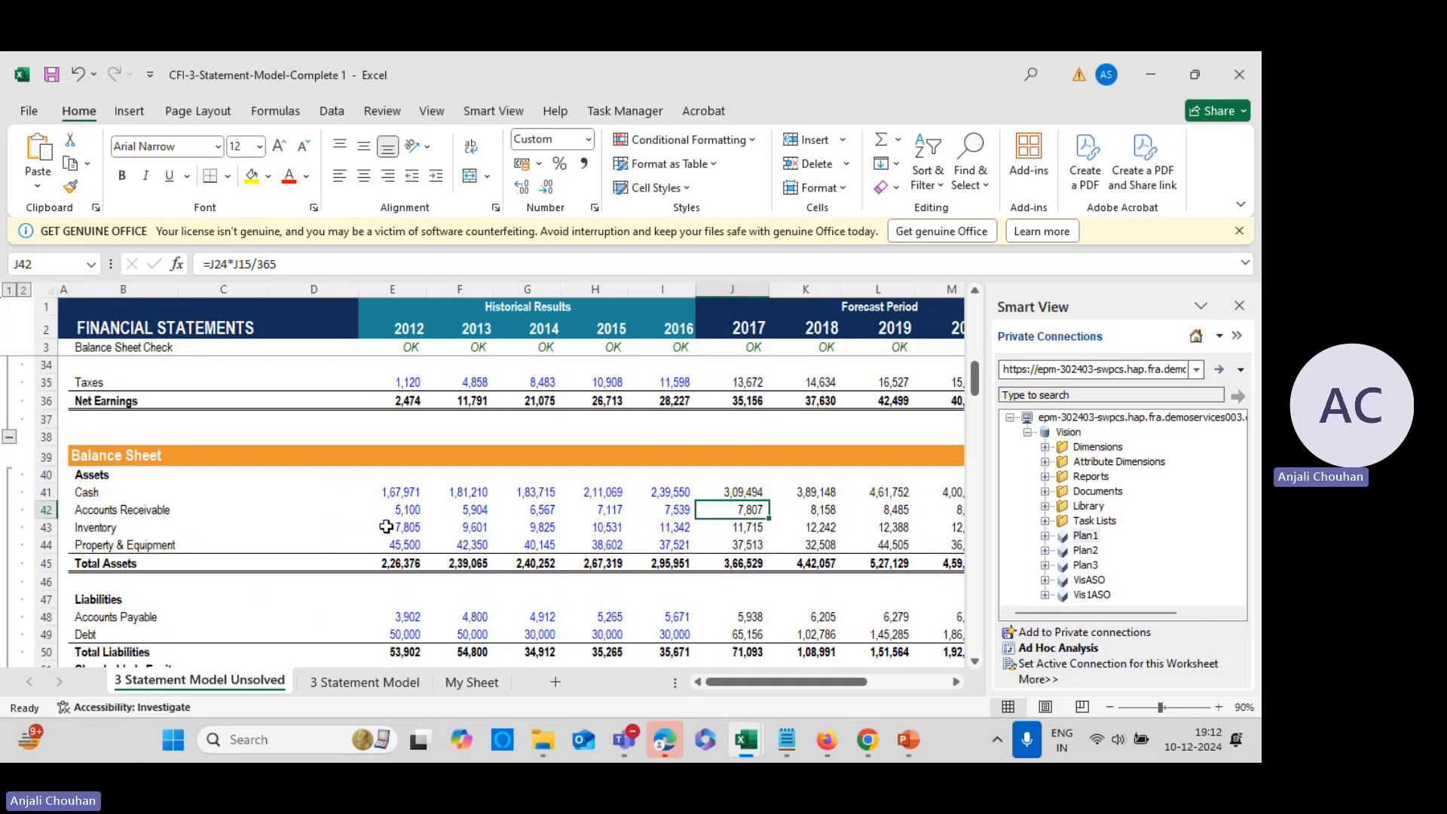
{"action": "left_click", "coordinate": [737, 491]}
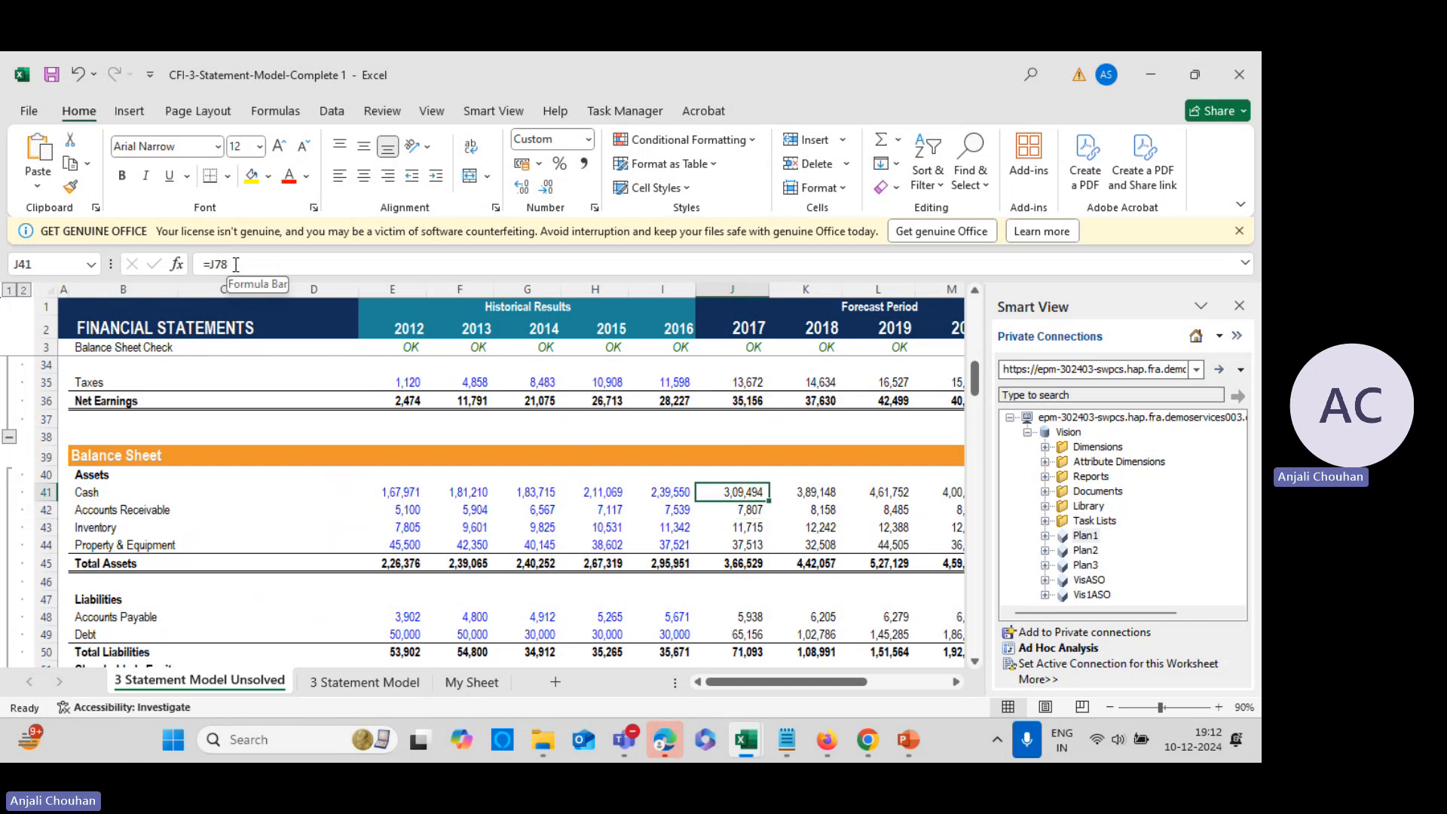
{"action": "scroll", "coordinate": [672, 590], "scroll_direction": "down", "scroll_amount": 6}
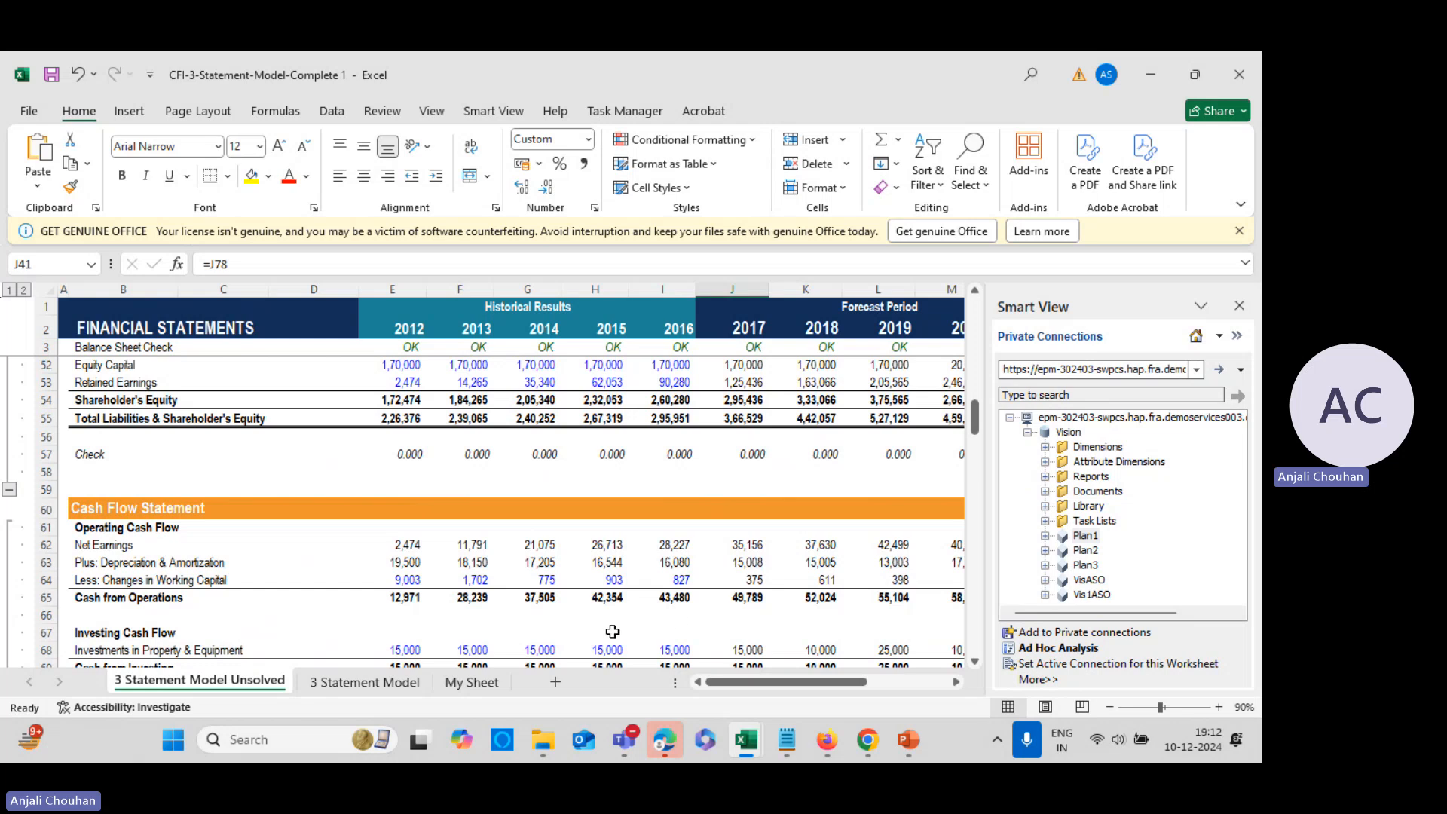
{"action": "scroll", "coordinate": [442, 556], "scroll_direction": "down", "scroll_amount": 1}
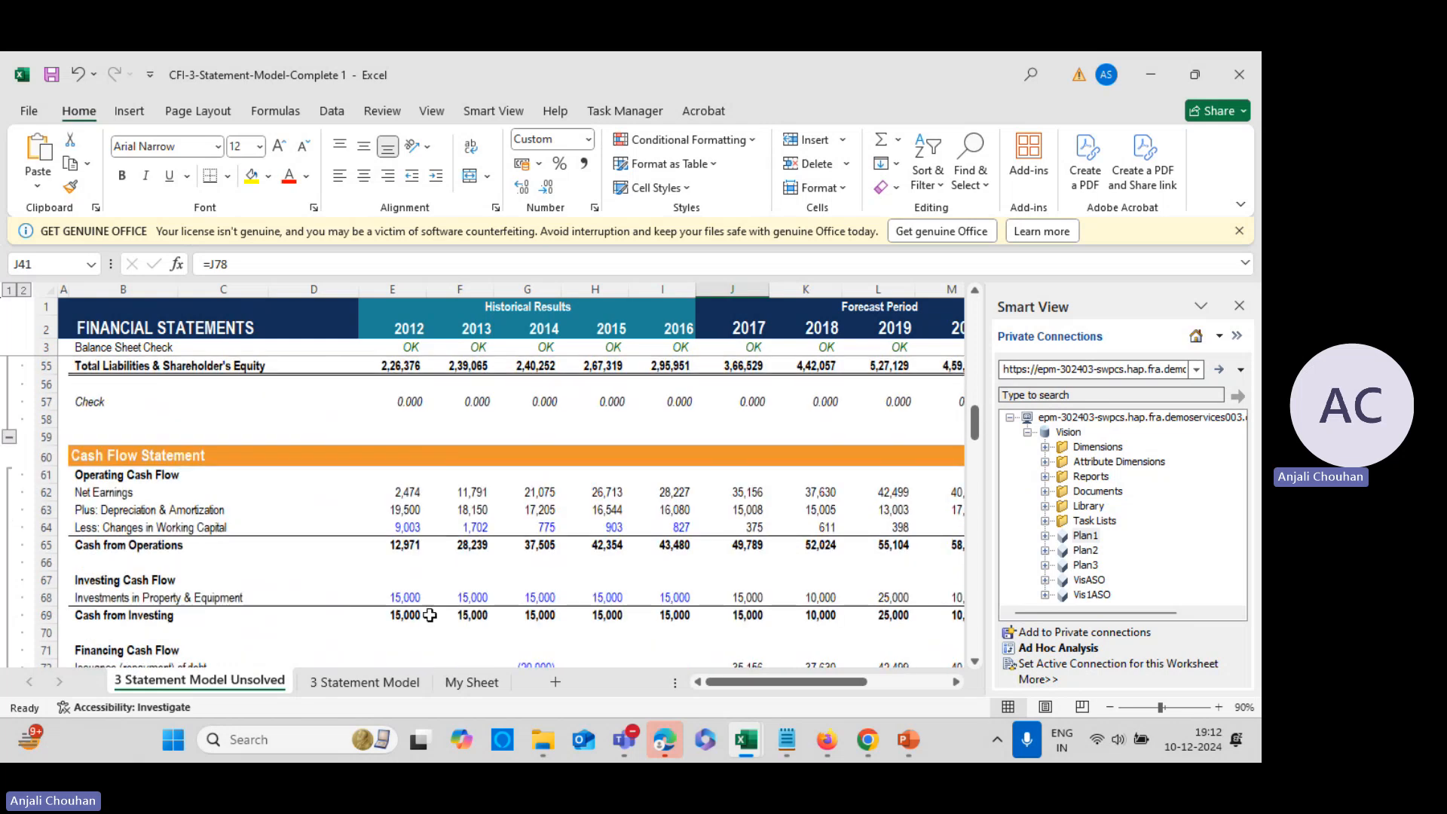
{"action": "scroll", "coordinate": [495, 632], "scroll_direction": "down", "scroll_amount": 2}
{"action": "scroll", "coordinate": [112, 440], "scroll_direction": "up", "scroll_amount": 1}
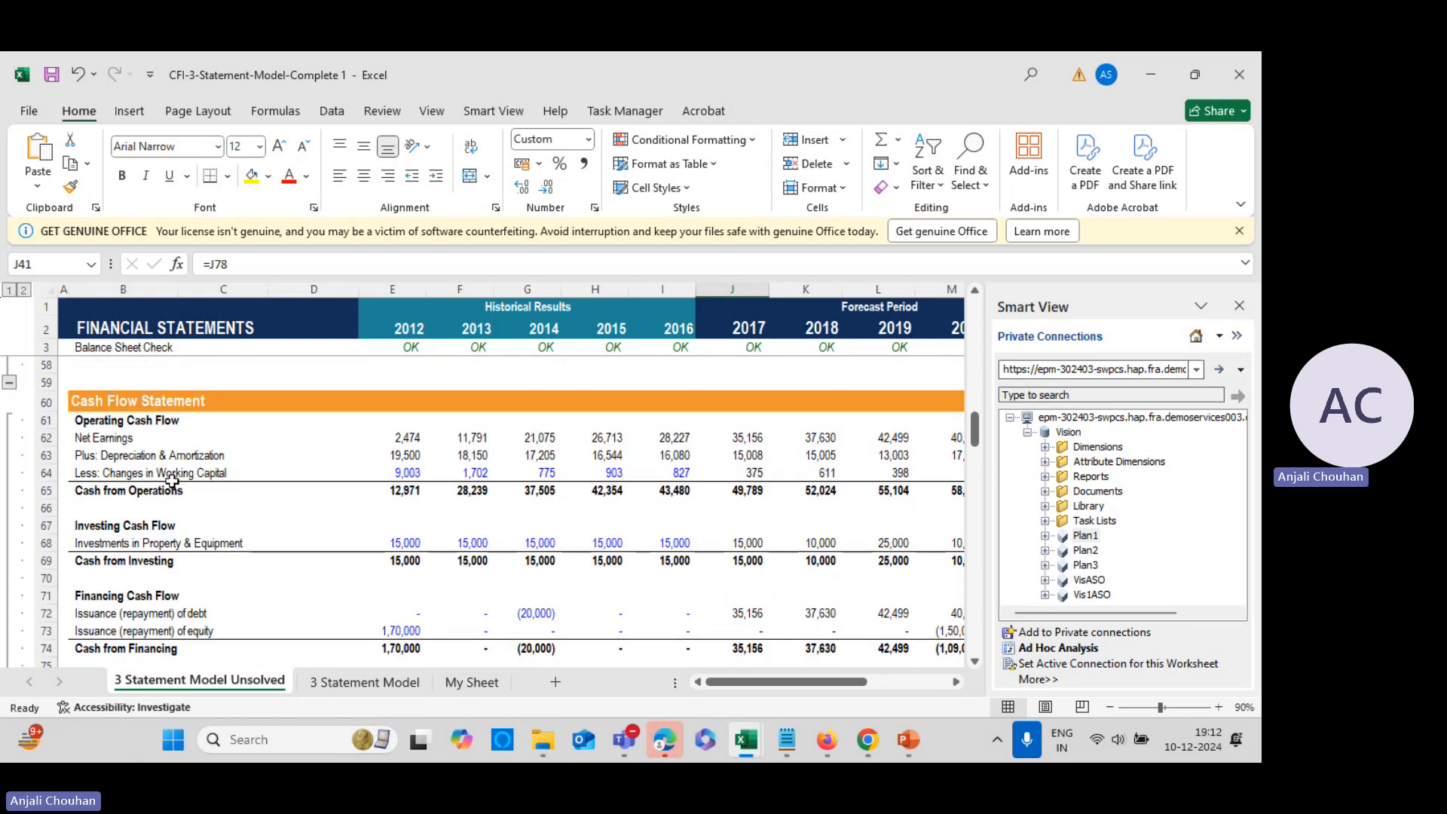
{"action": "scroll", "coordinate": [290, 582], "scroll_direction": "down", "scroll_amount": 3}
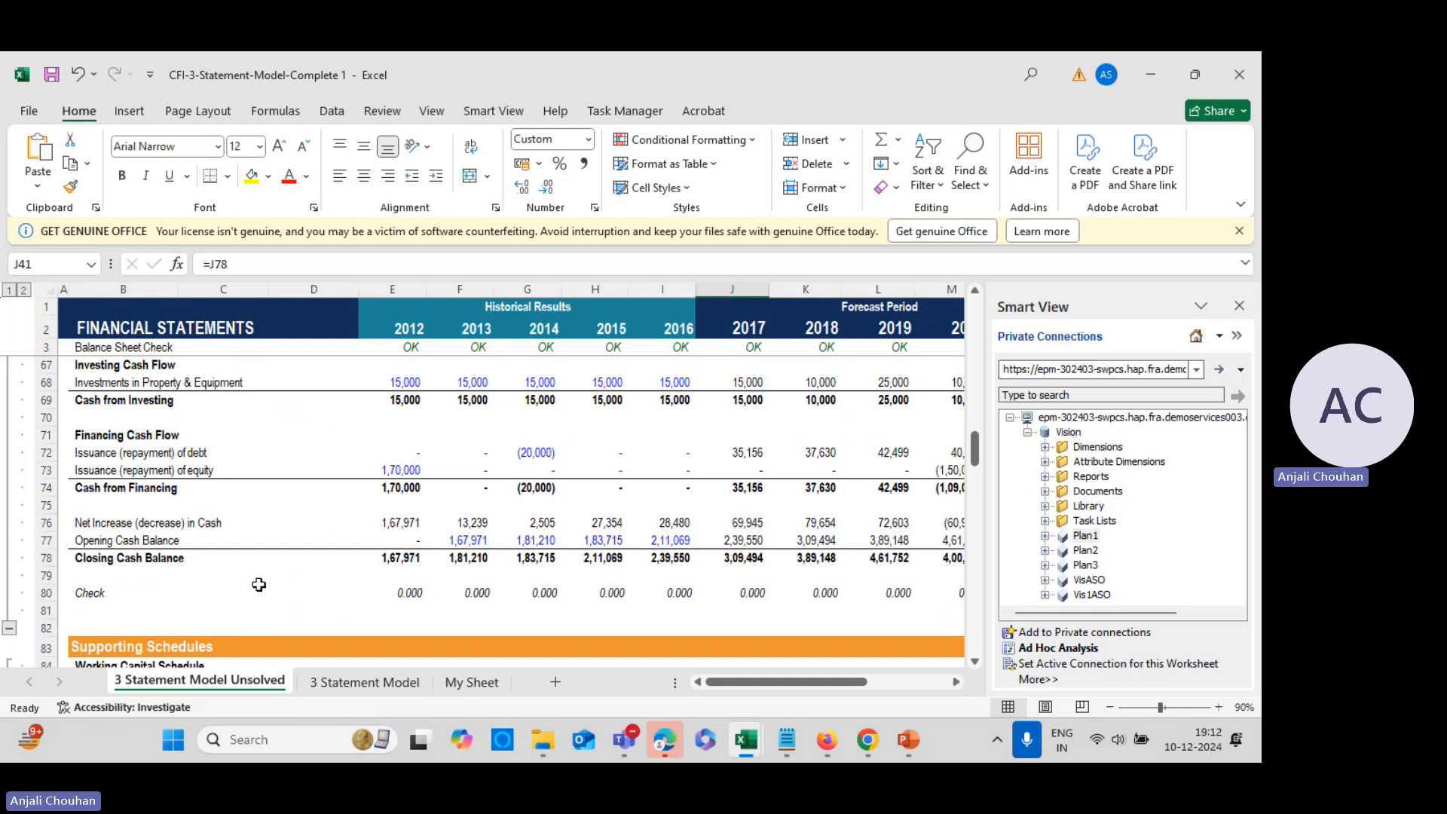
{"action": "left_click", "coordinate": [107, 559]}
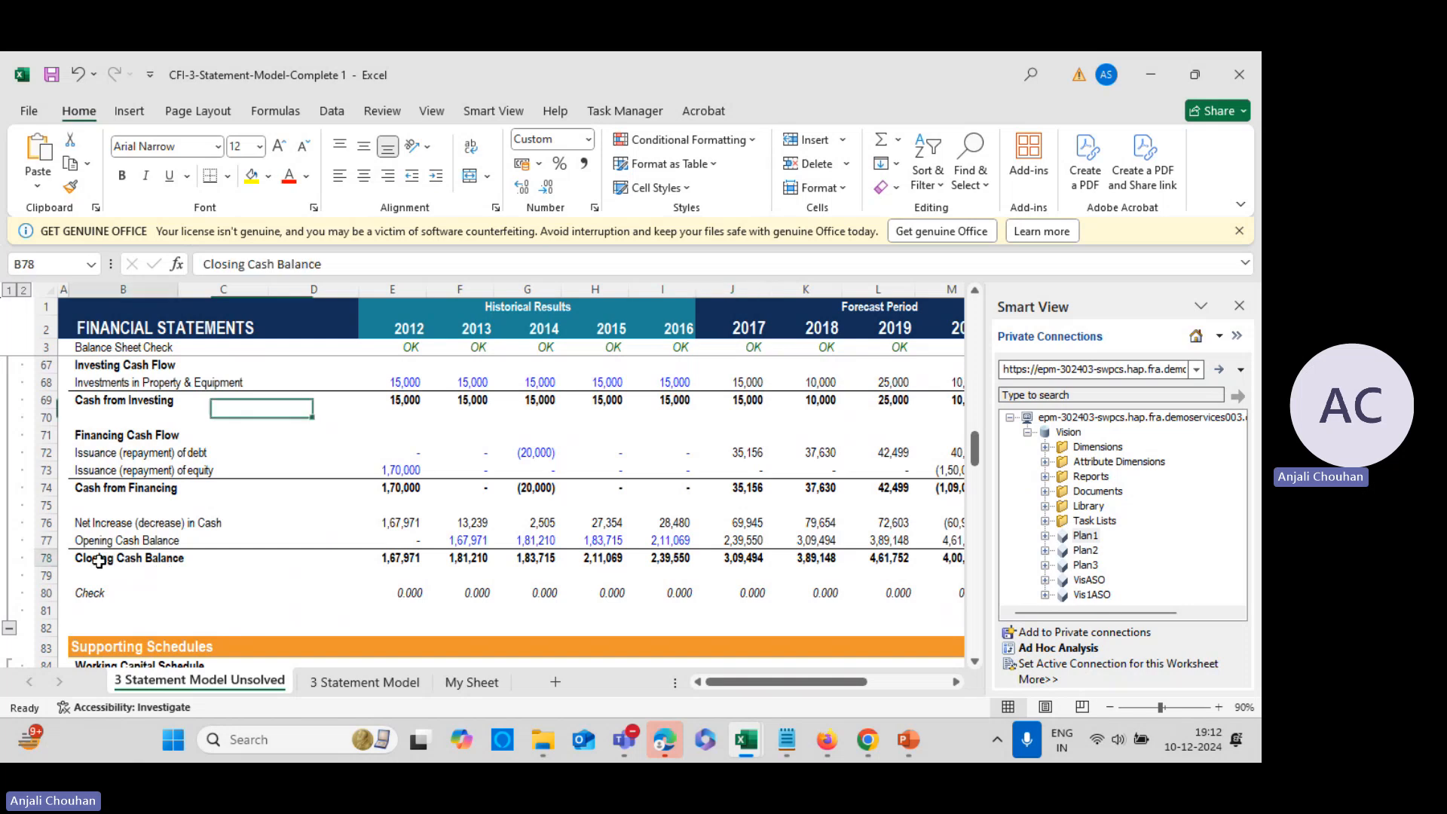
{"action": "left_click", "coordinate": [718, 561]}
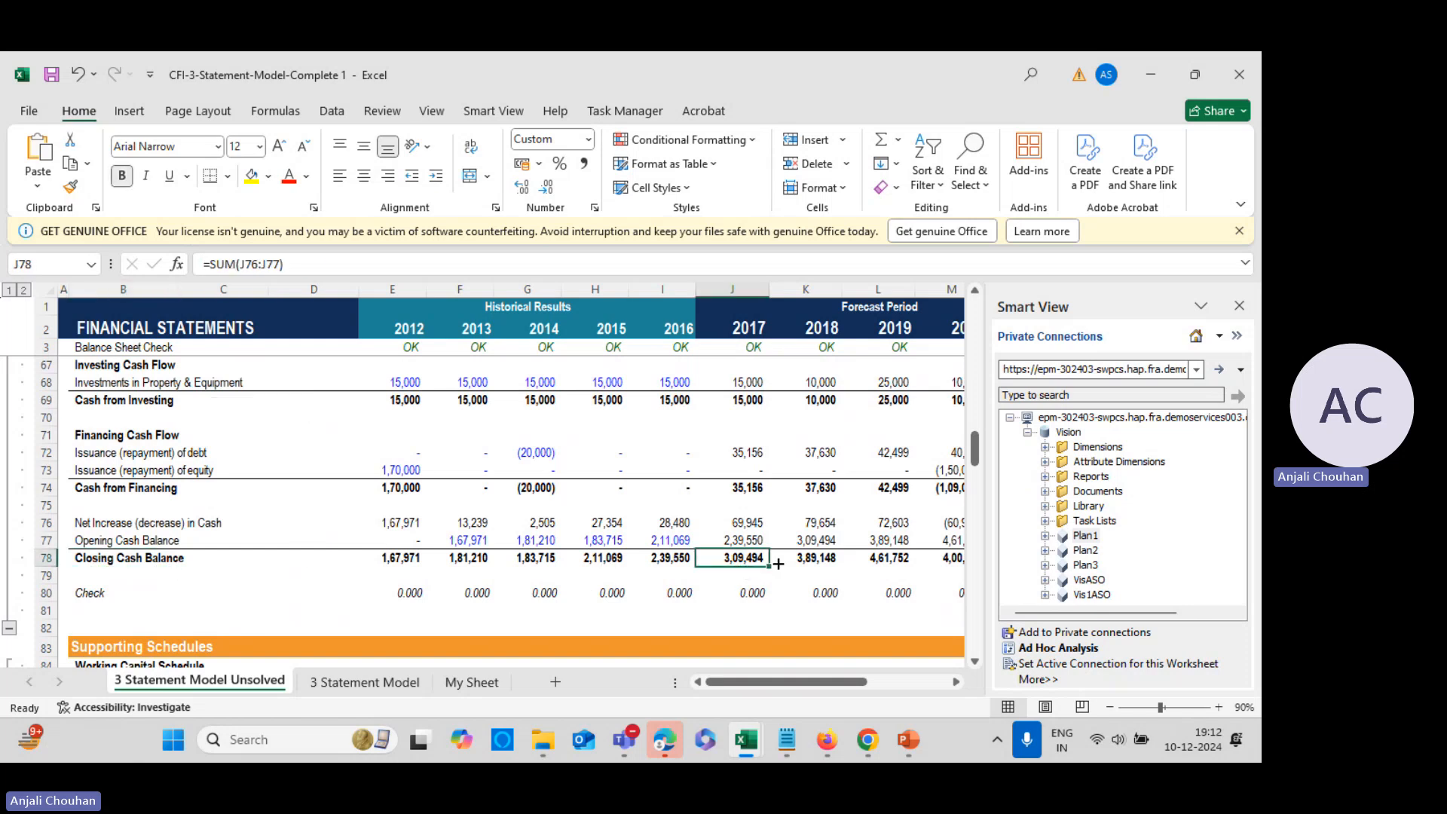
Examine the Balance Sheet formulas for 2017 and 2018 Cash and for 2017 Accounts Receivable
{"action": "scroll", "coordinate": [803, 556], "scroll_direction": "up", "scroll_amount": 10}
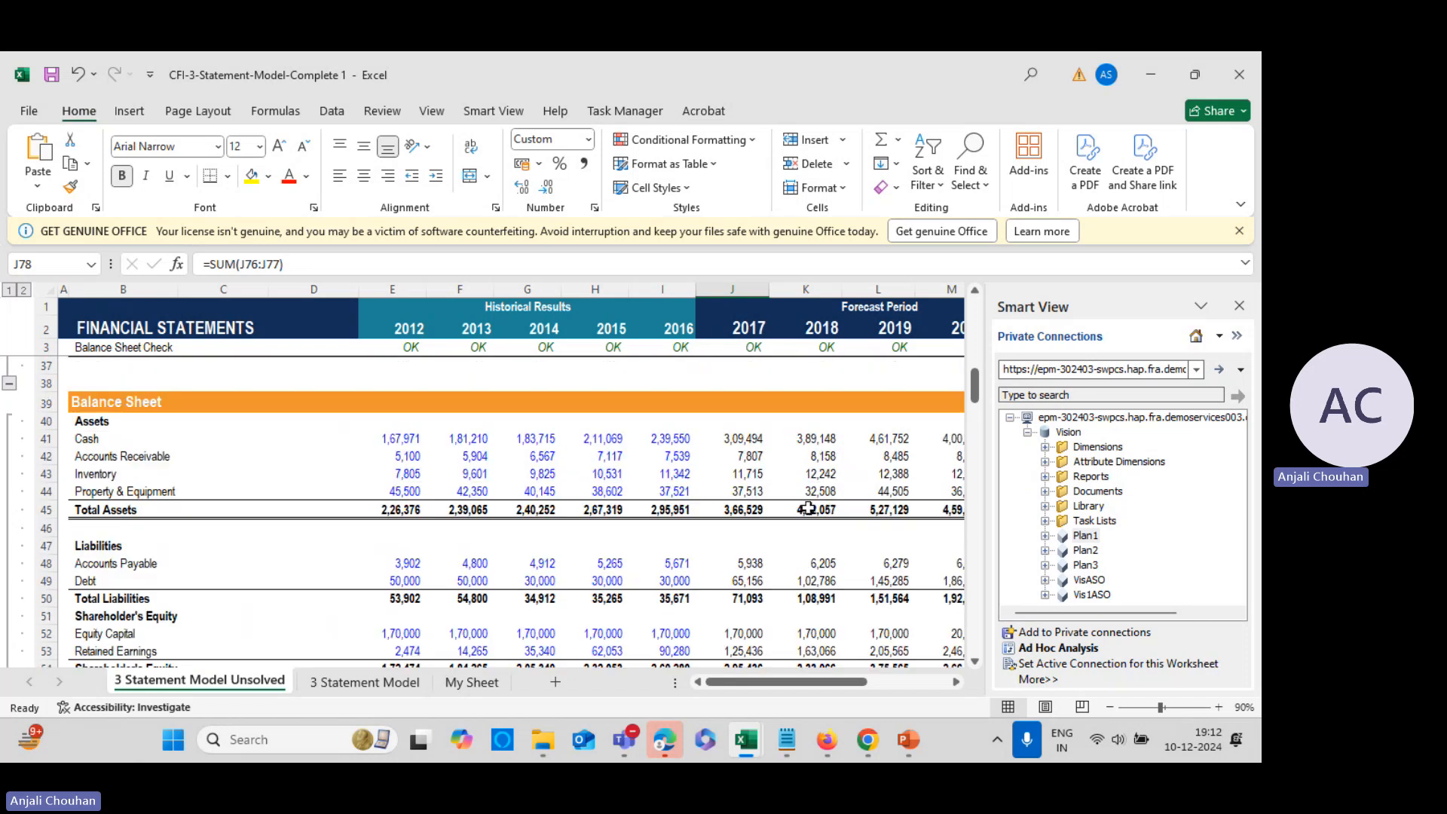
{"action": "left_click", "coordinate": [740, 440]}
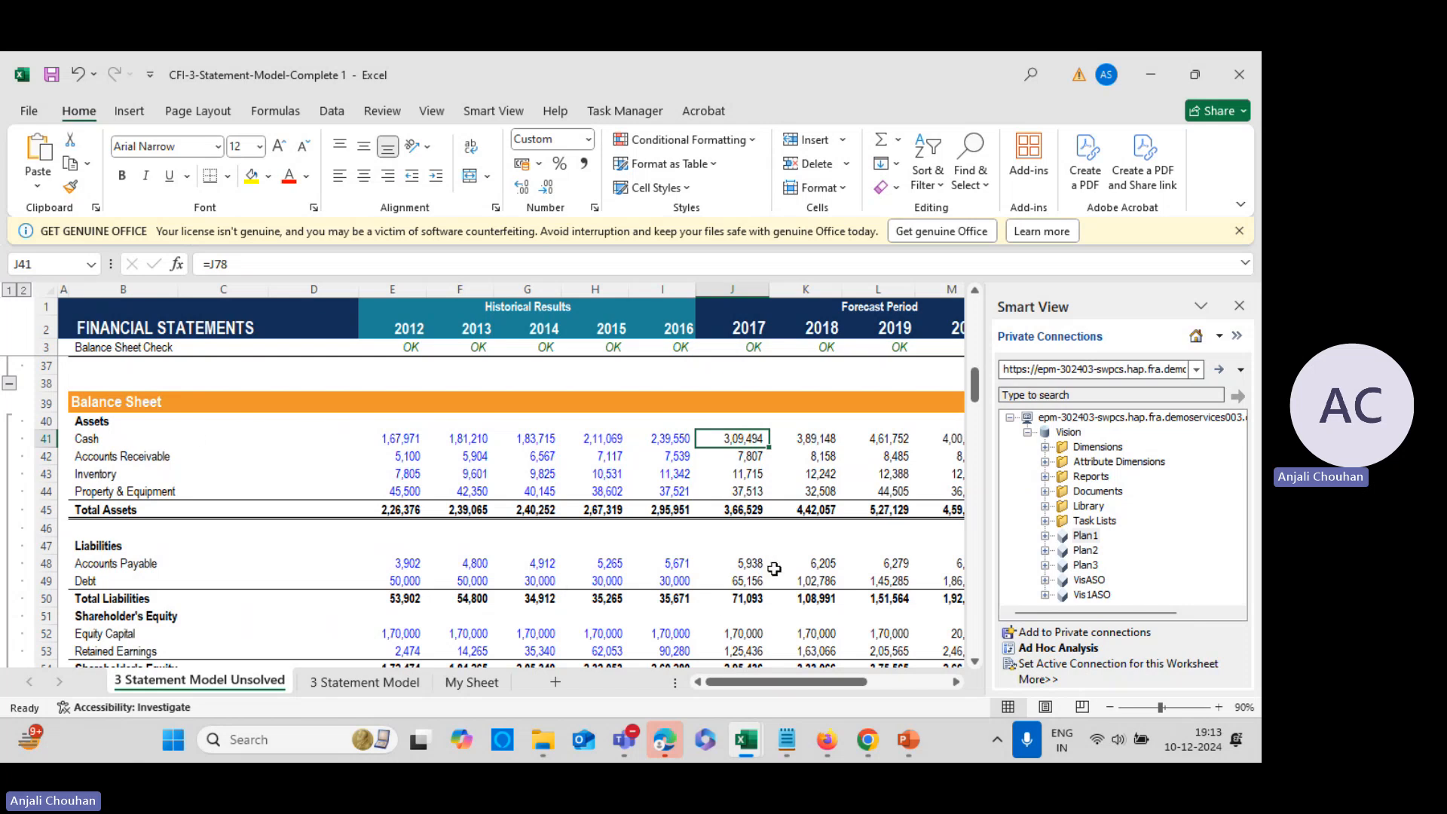
{"action": "scroll", "coordinate": [774, 568], "scroll_direction": "down", "scroll_amount": 8}
{"action": "scroll", "coordinate": [825, 627], "scroll_direction": "up", "scroll_amount": 4}
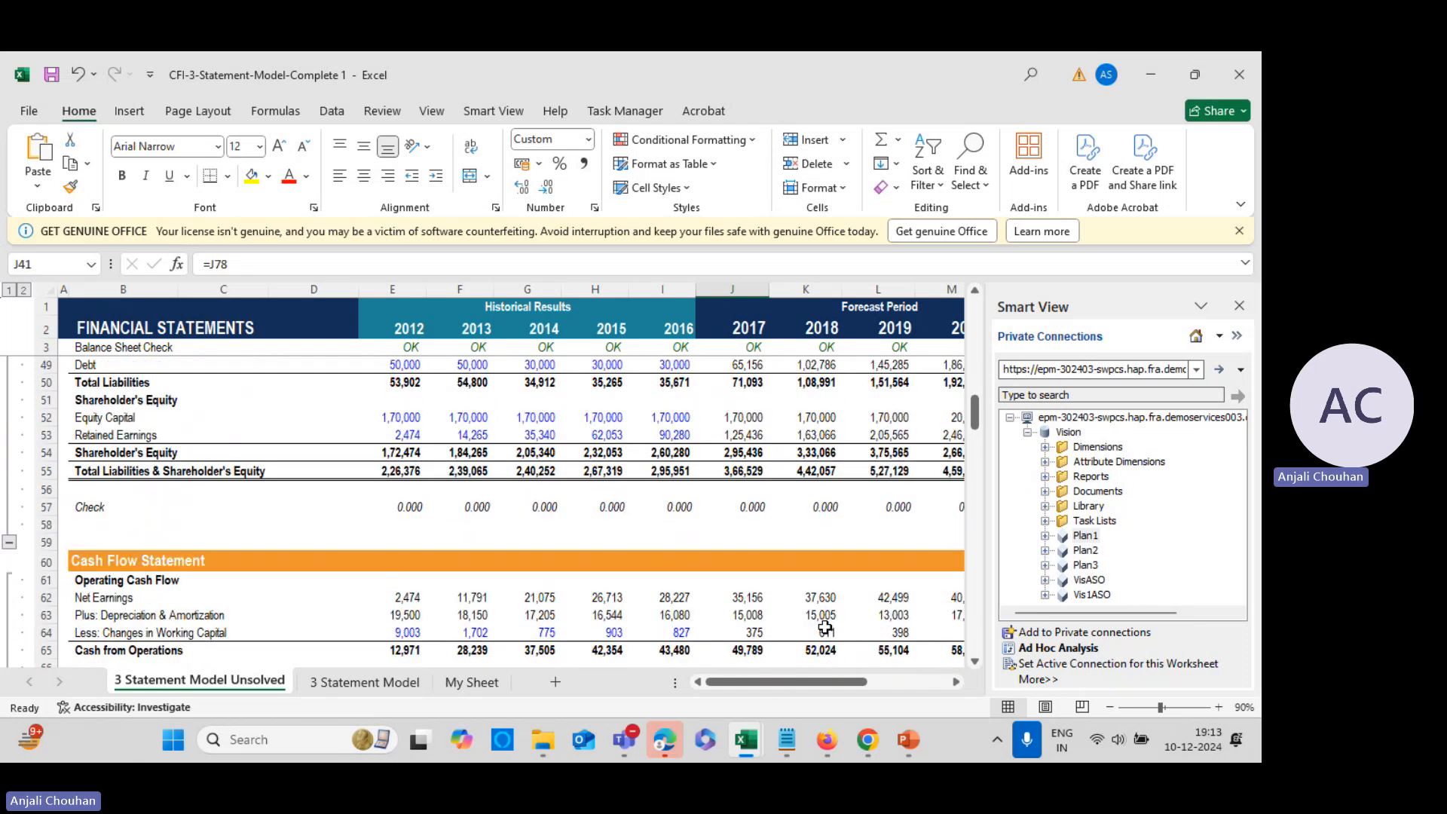
{"action": "scroll", "coordinate": [825, 628], "scroll_direction": "up", "scroll_amount": 3}
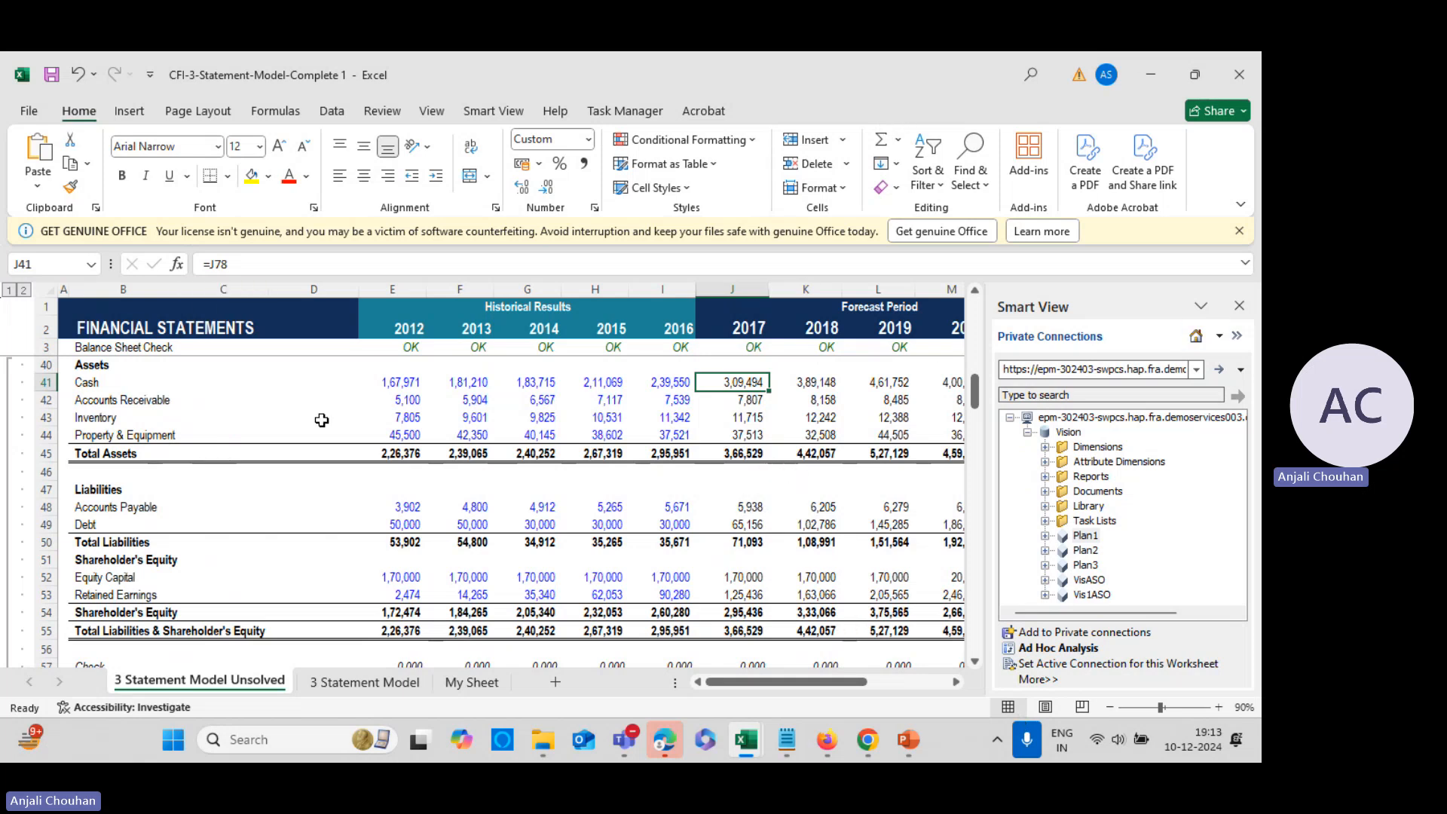
{"action": "left_click", "coordinate": [805, 384]}
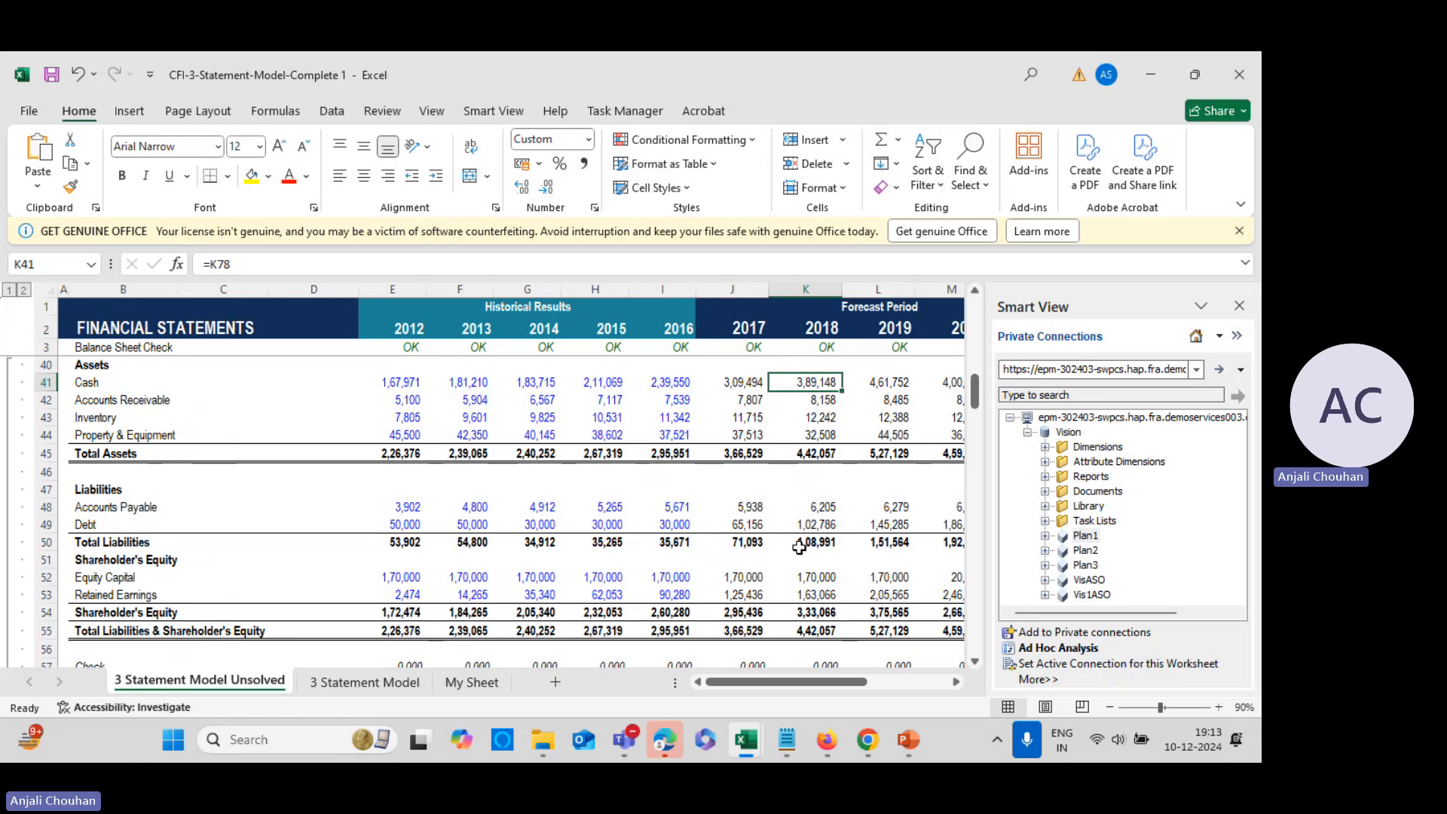
{"action": "left_click", "coordinate": [716, 407]}
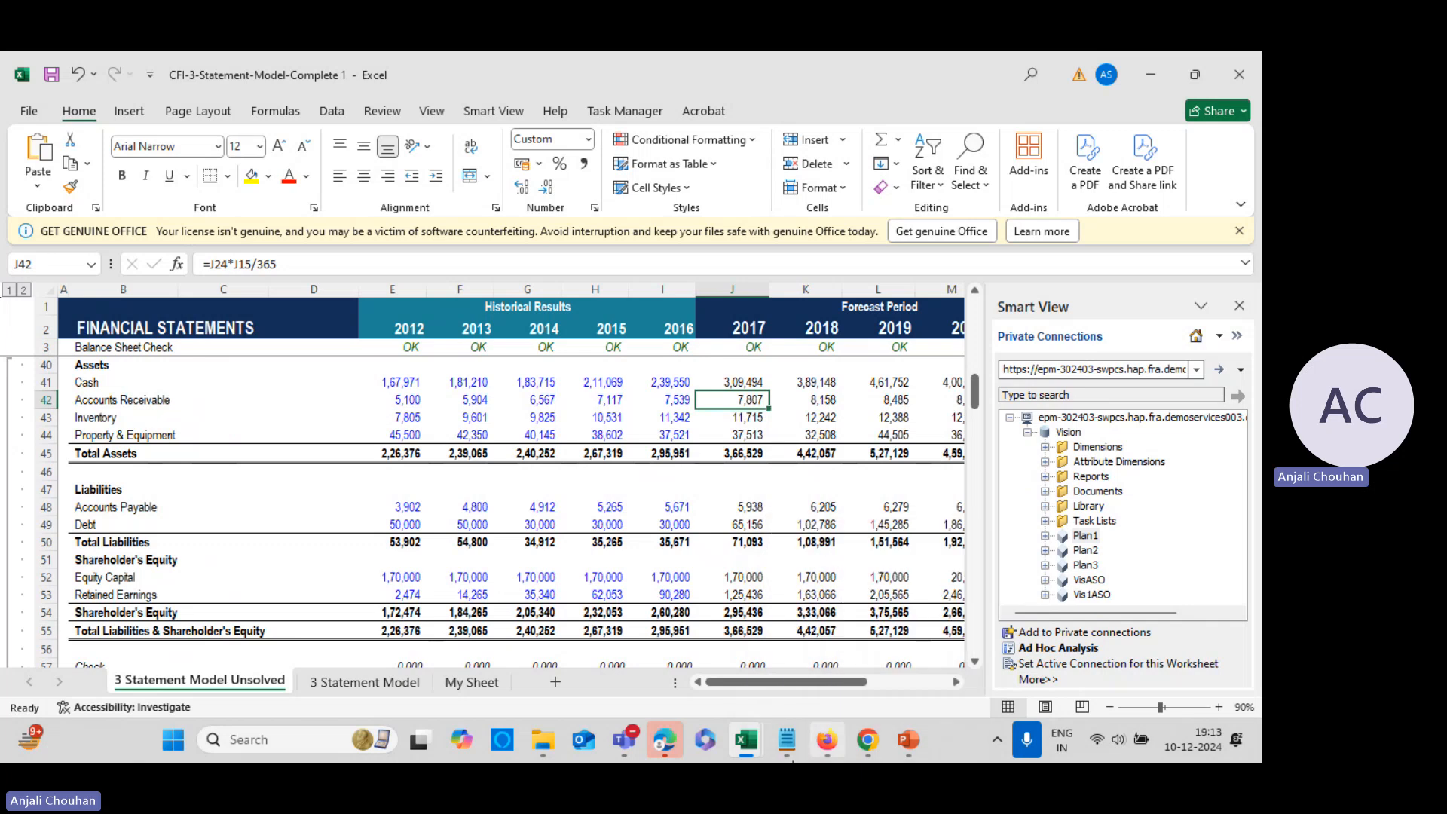
Switch to the Notepad balance sheet notes and compare the formulas for Accounts Receivable (Days) and Accounts Receivable_
{"action": "left_click", "coordinate": [786, 739]}
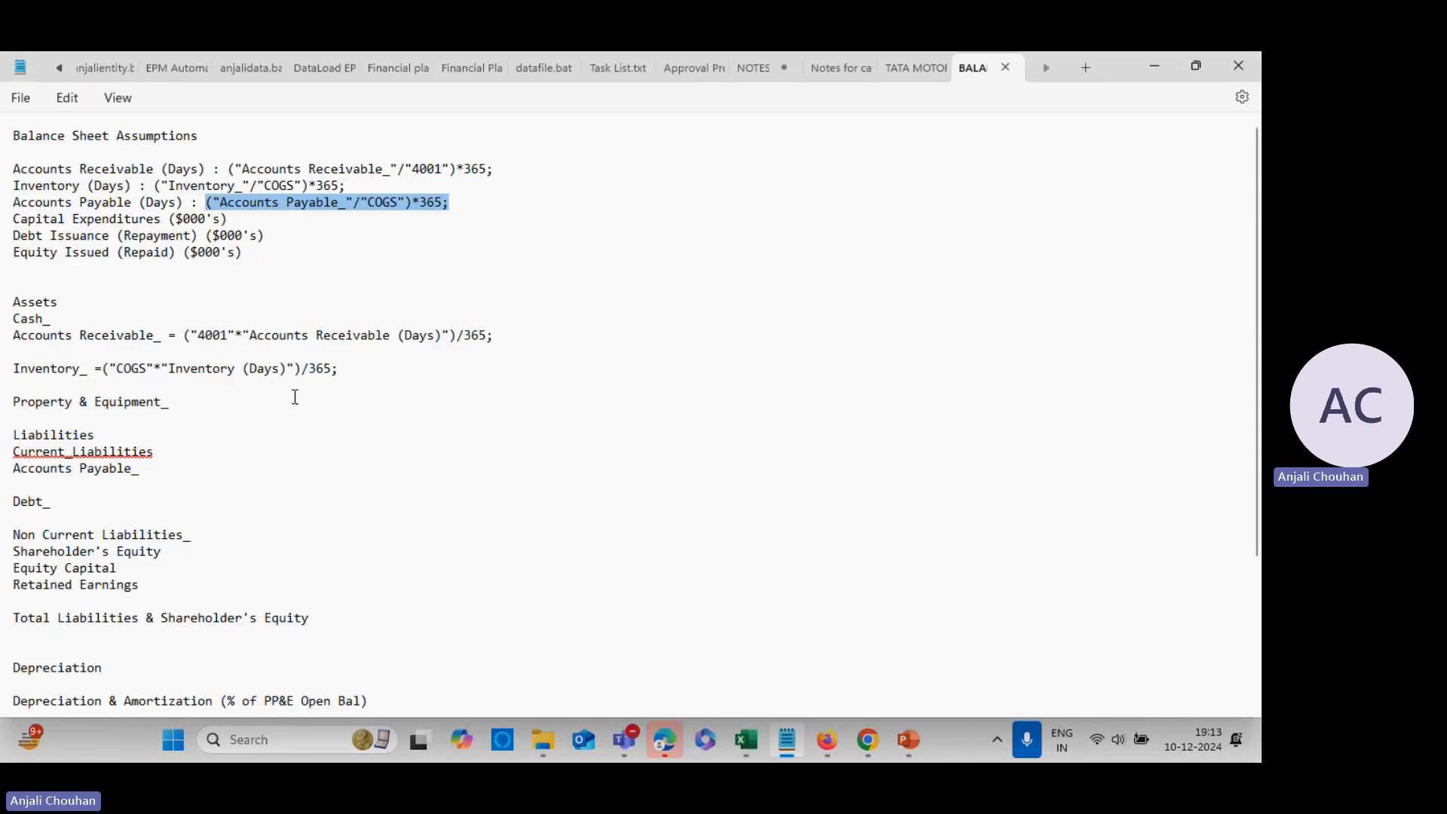
{"action": "key", "text": "alt+Tab"}
{"action": "key", "text": "alt+Tab"}
{"action": "left_click_drag", "start_coordinate": [221, 169], "coordinate": [490, 171]}
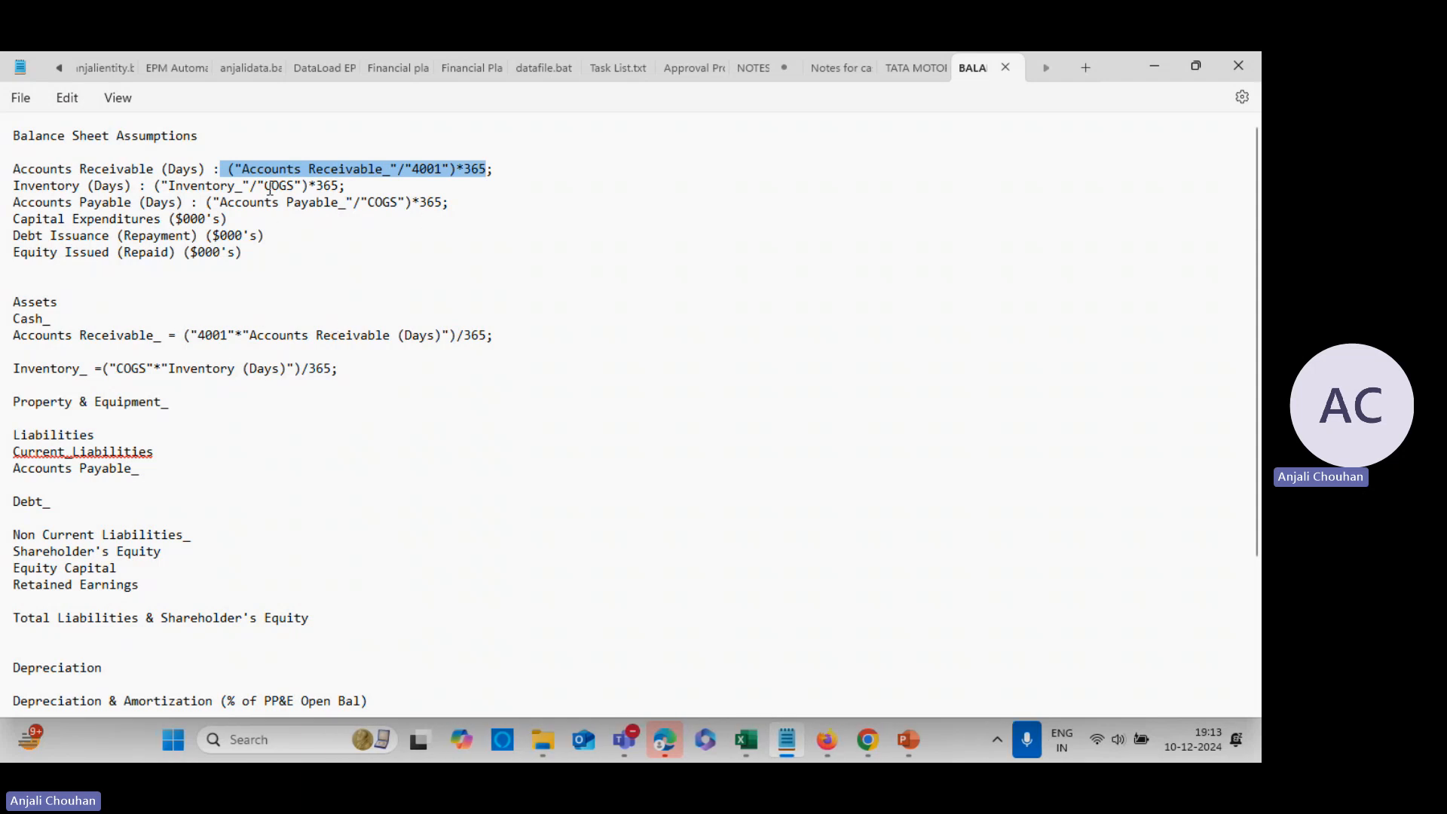
{"action": "left_click_drag", "start_coordinate": [35, 168], "coordinate": [176, 169]}
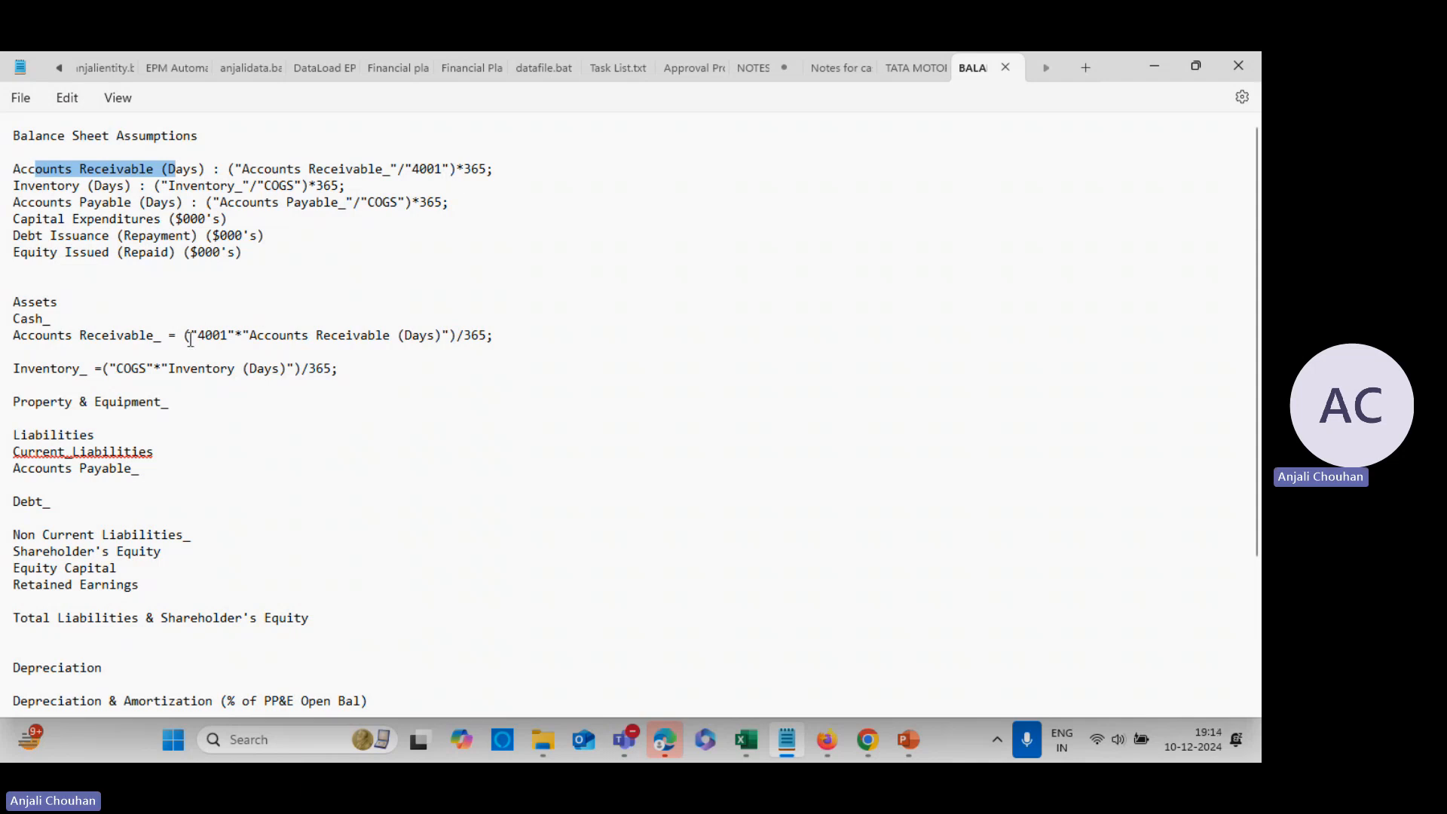
{"action": "left_click_drag", "start_coordinate": [185, 334], "coordinate": [489, 334]}
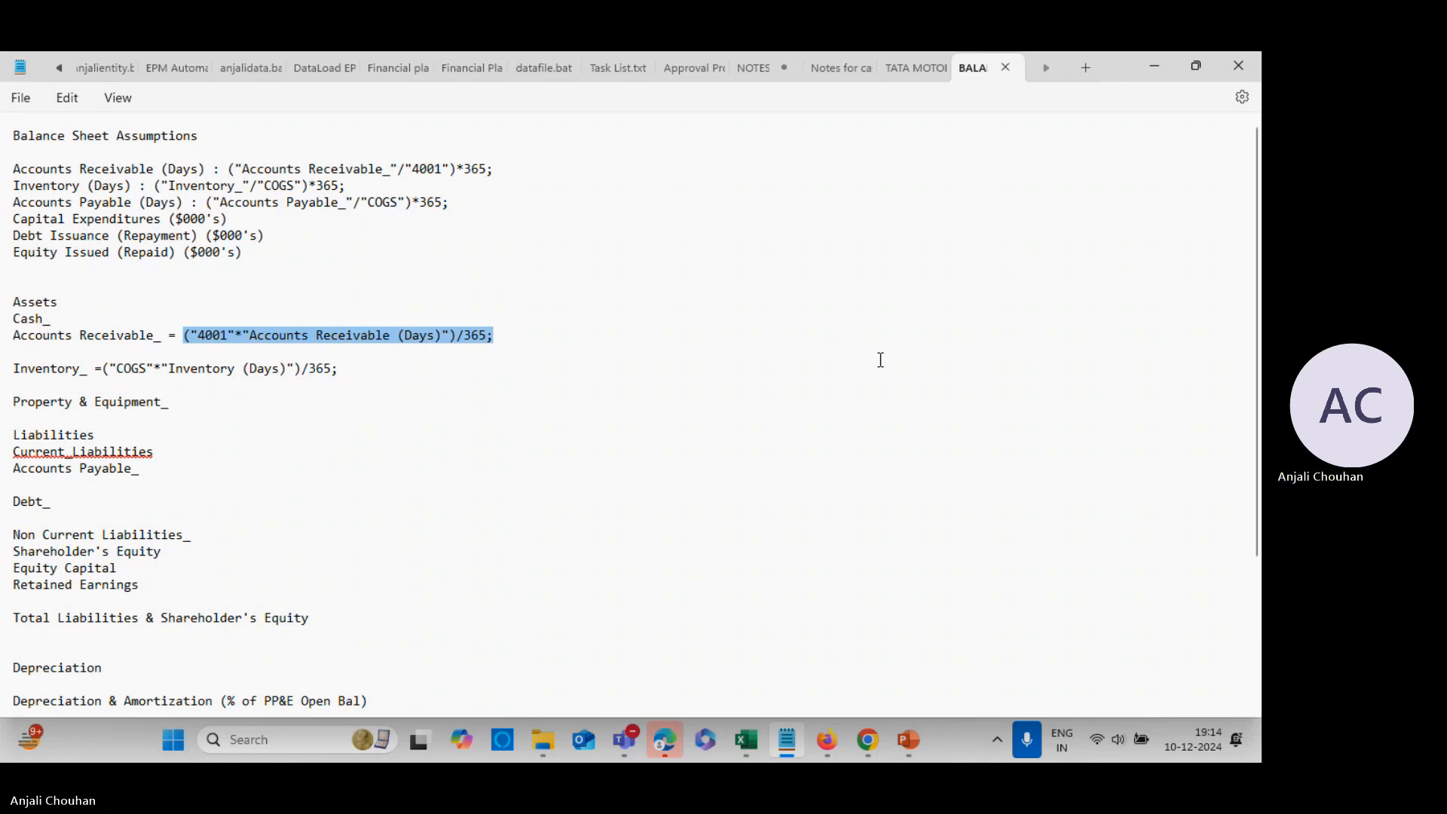
Open the Accounts Receivable (Days) member for editing in the EPM Cloud Planning Account dimension and set its default Data Storage to Store
{"action": "left_click", "coordinate": [867, 739]}
{"action": "scroll", "coordinate": [249, 420], "scroll_direction": "up", "scroll_amount": 3}
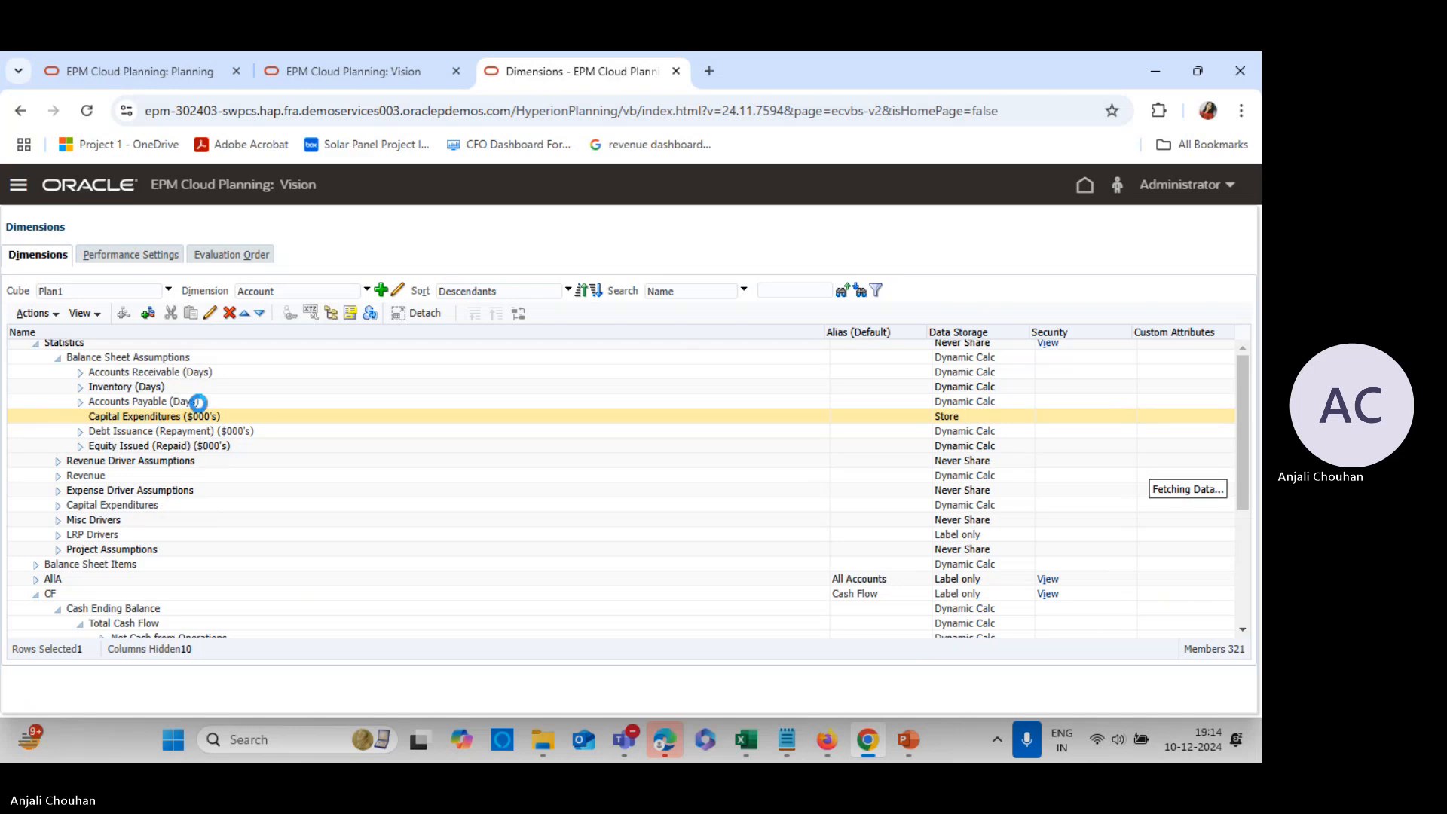
{"action": "scroll", "coordinate": [198, 372], "scroll_direction": "up", "scroll_amount": 1}
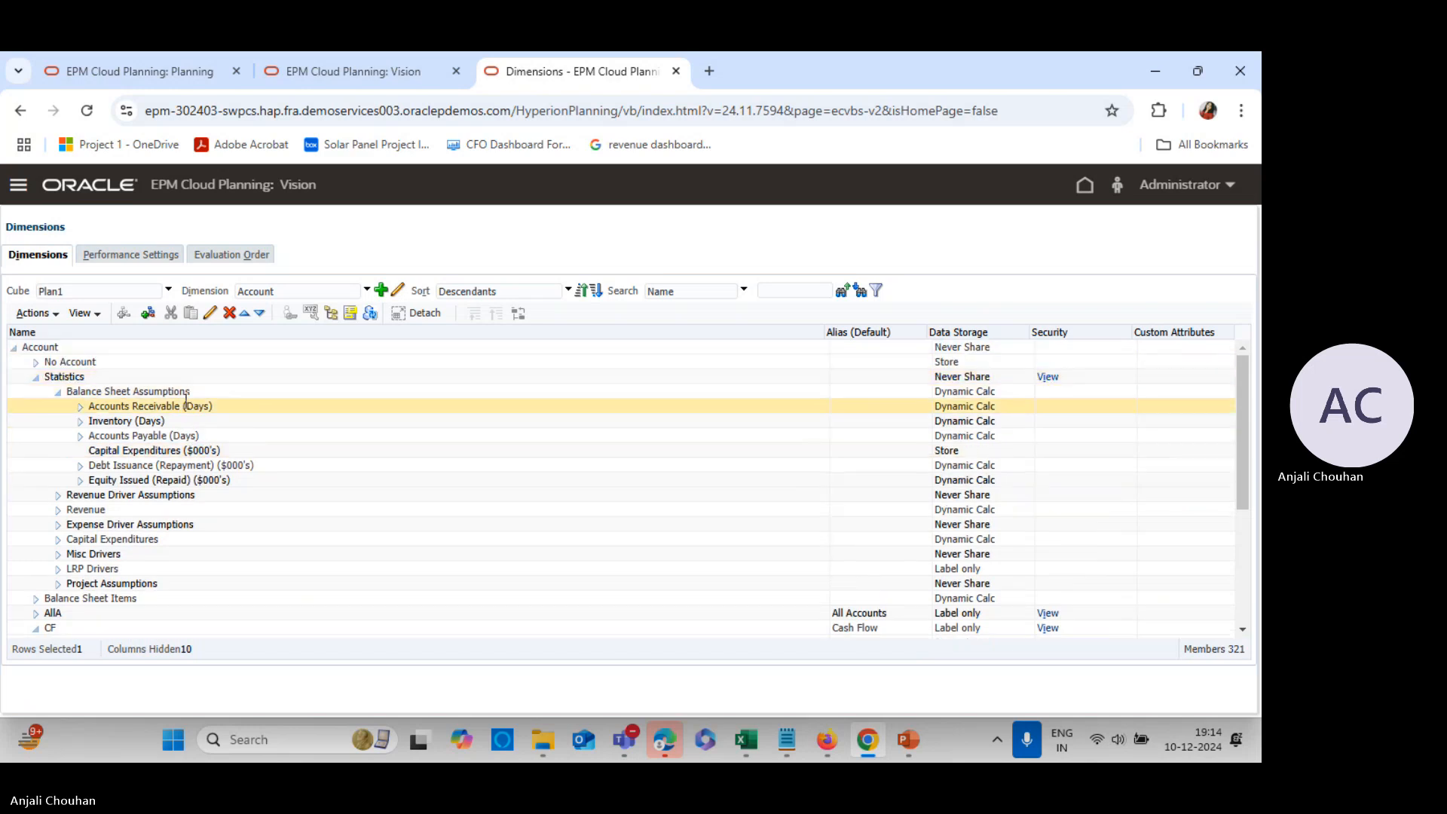
{"action": "left_click", "coordinate": [210, 313]}
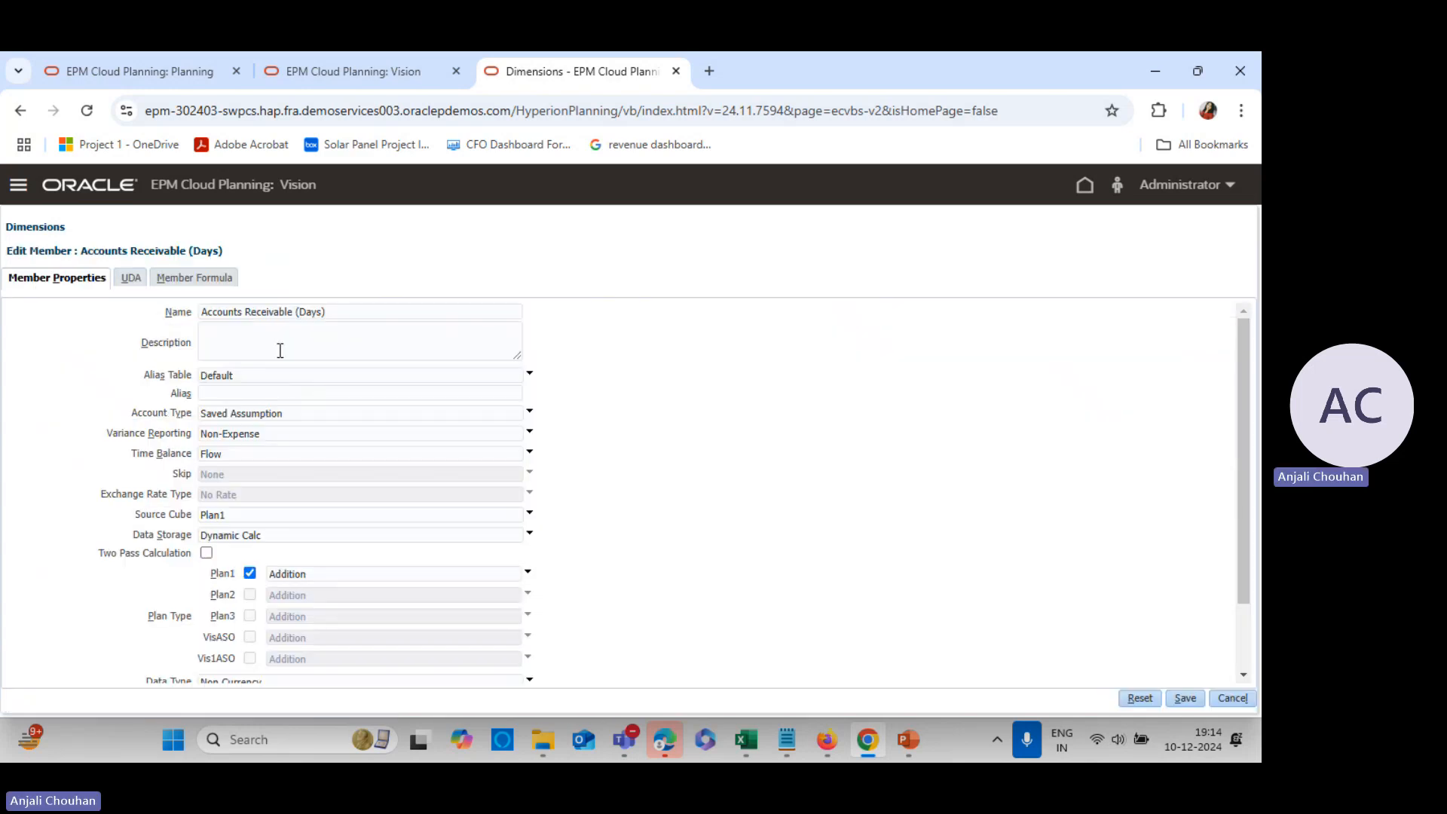
{"action": "left_click", "coordinate": [223, 534]}
{"action": "left_click", "coordinate": [226, 556]}
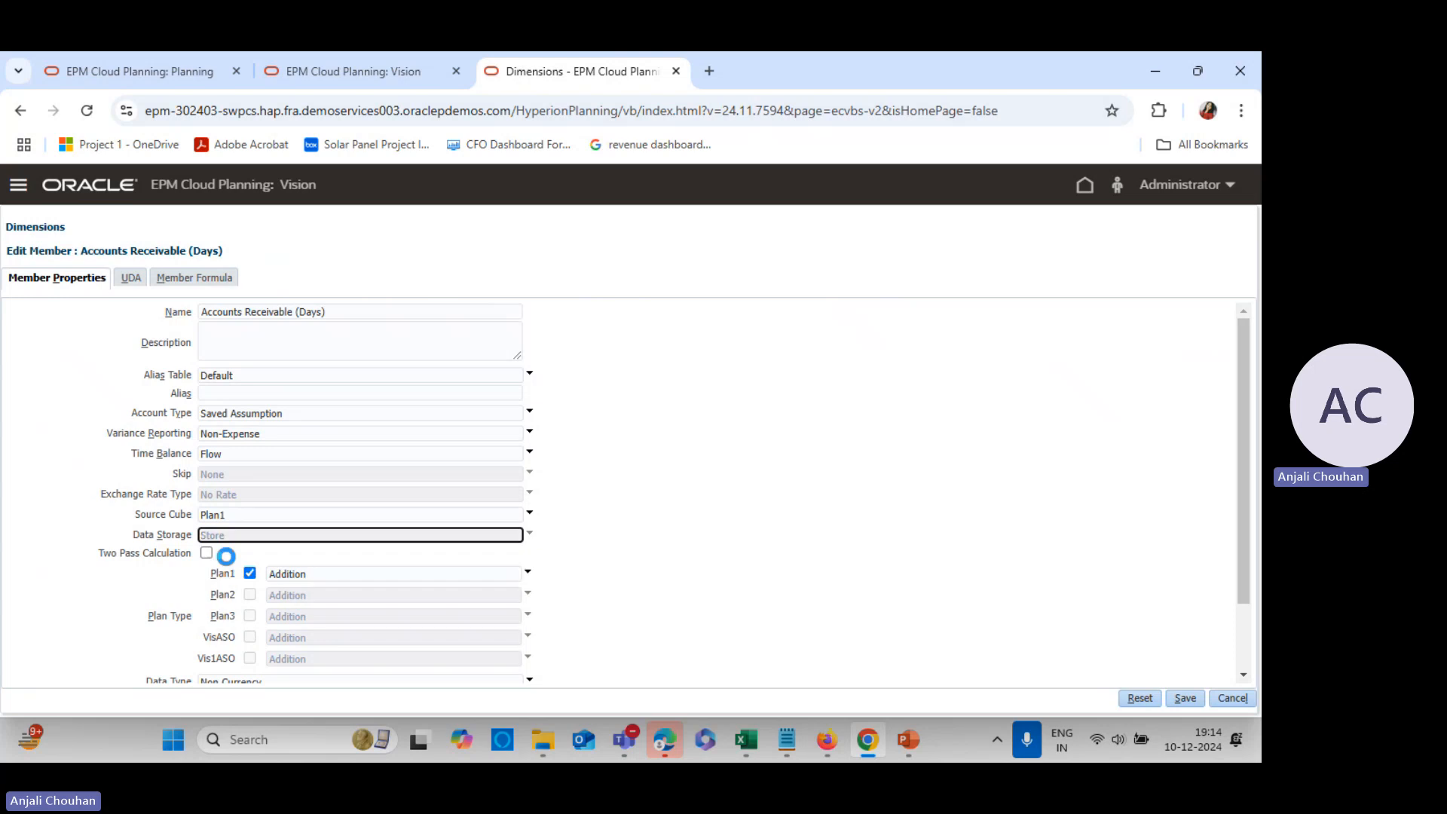
Delete the Plan1 member formula ("Accounts Receivable_"/"4001")*365; from Accounts Receivable (Days), leave the cube's Data Storage at Dynamic Calc, and save the member
{"action": "left_click", "coordinate": [187, 278]}
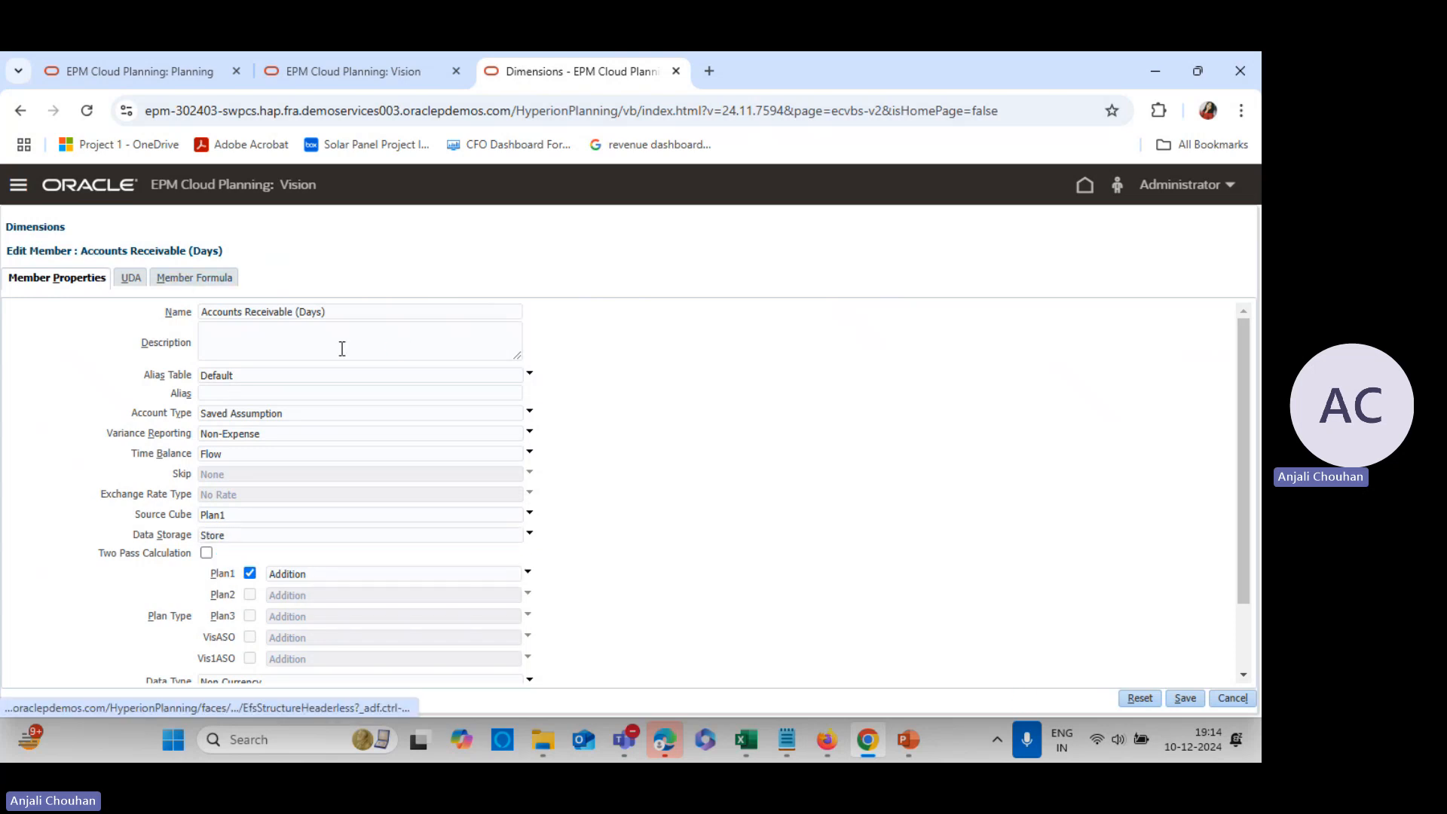
{"action": "left_click", "coordinate": [195, 318]}
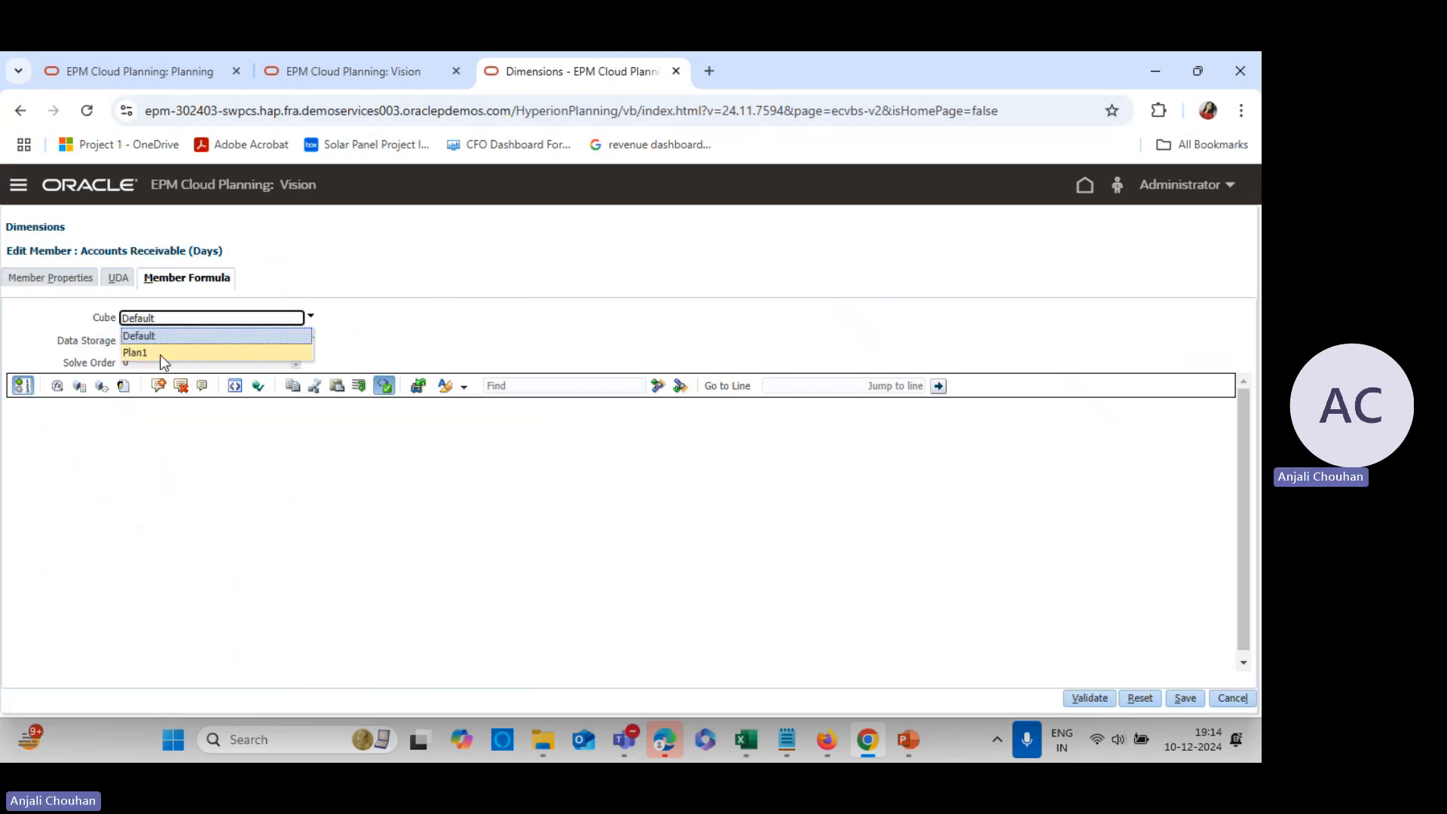
{"action": "left_click", "coordinate": [160, 348]}
{"action": "left_click", "coordinate": [194, 341]}
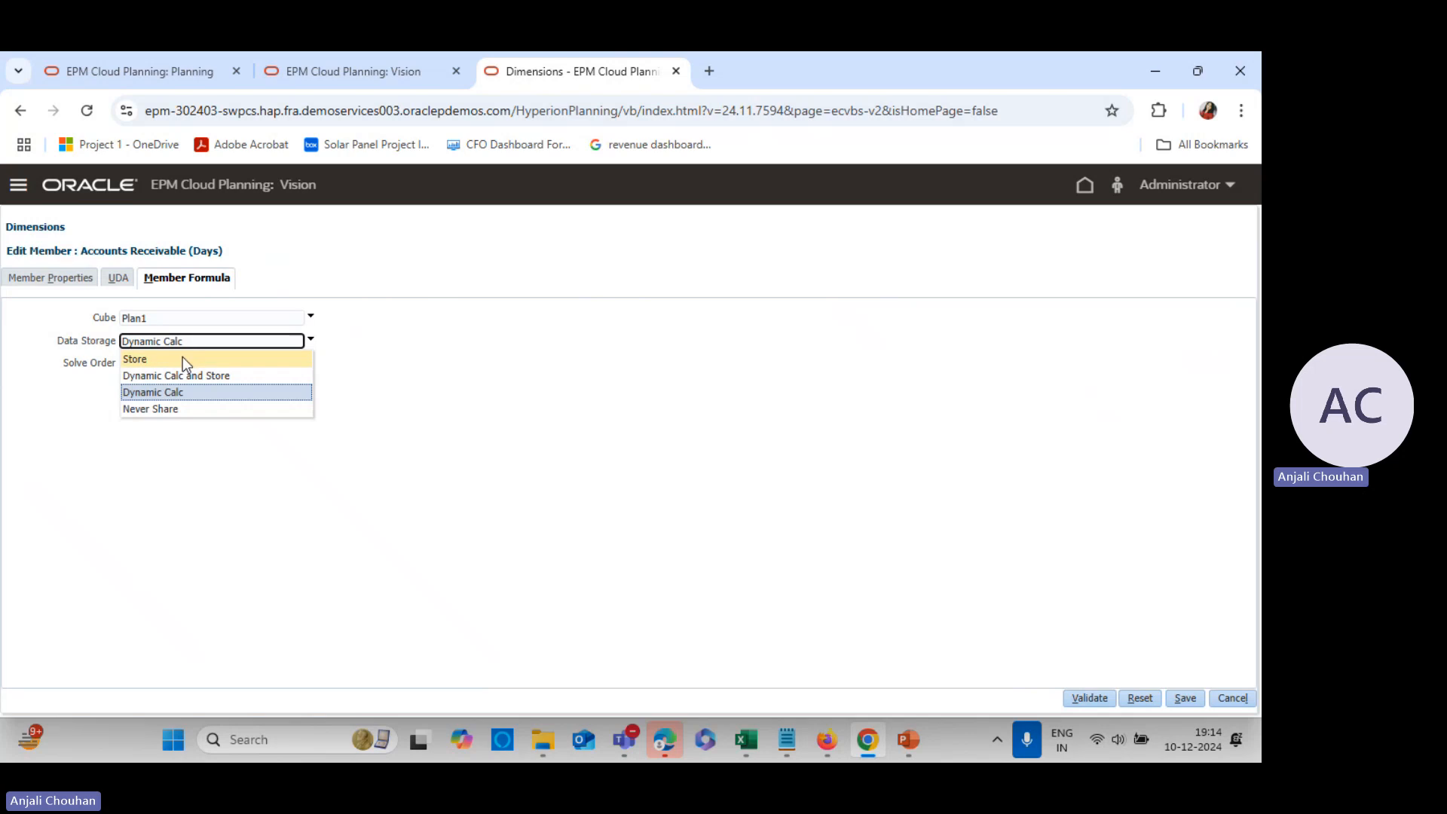
{"action": "left_click", "coordinate": [185, 355]}
{"action": "left_click", "coordinate": [202, 342]}
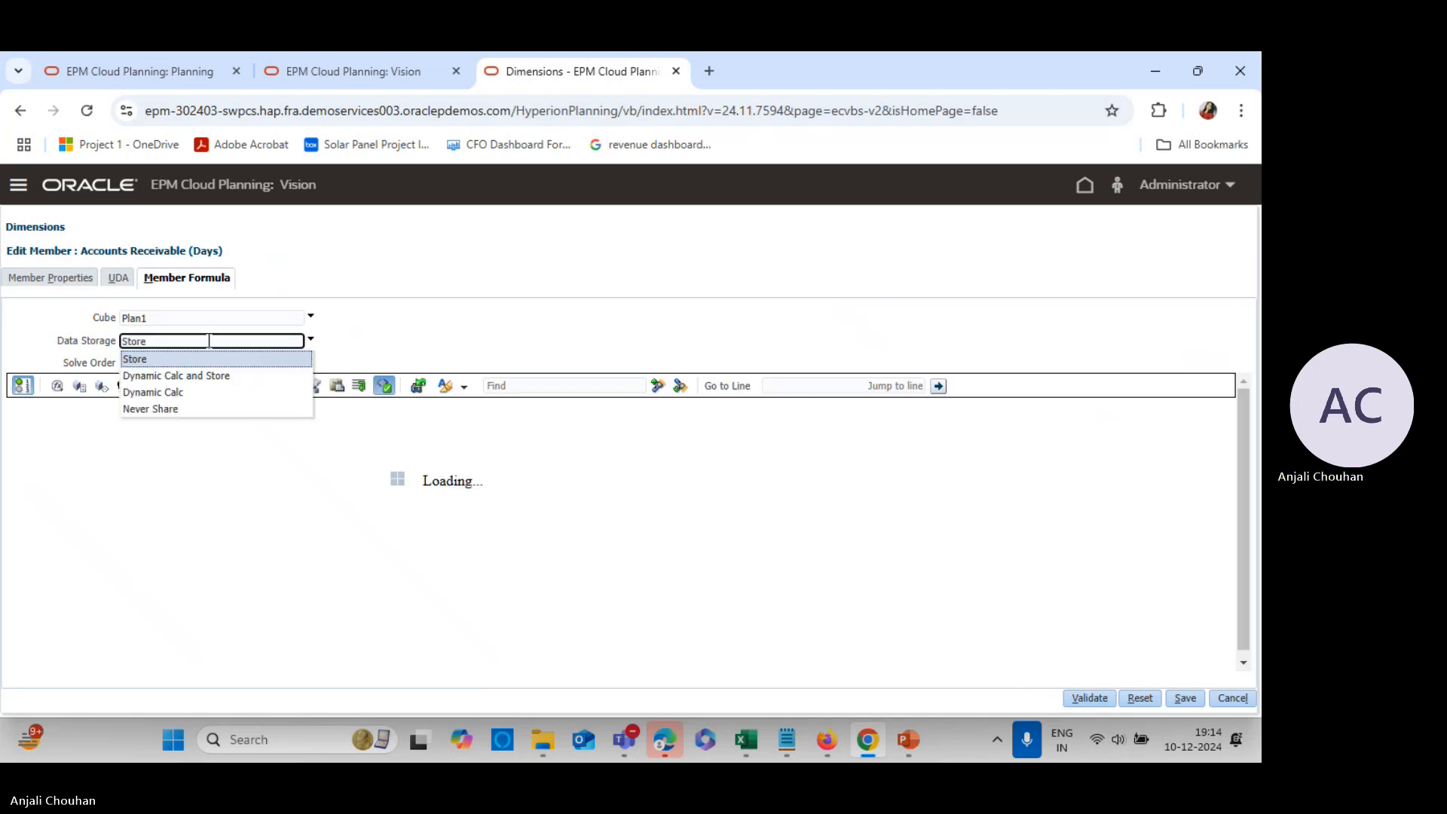
{"action": "left_click", "coordinate": [162, 392]}
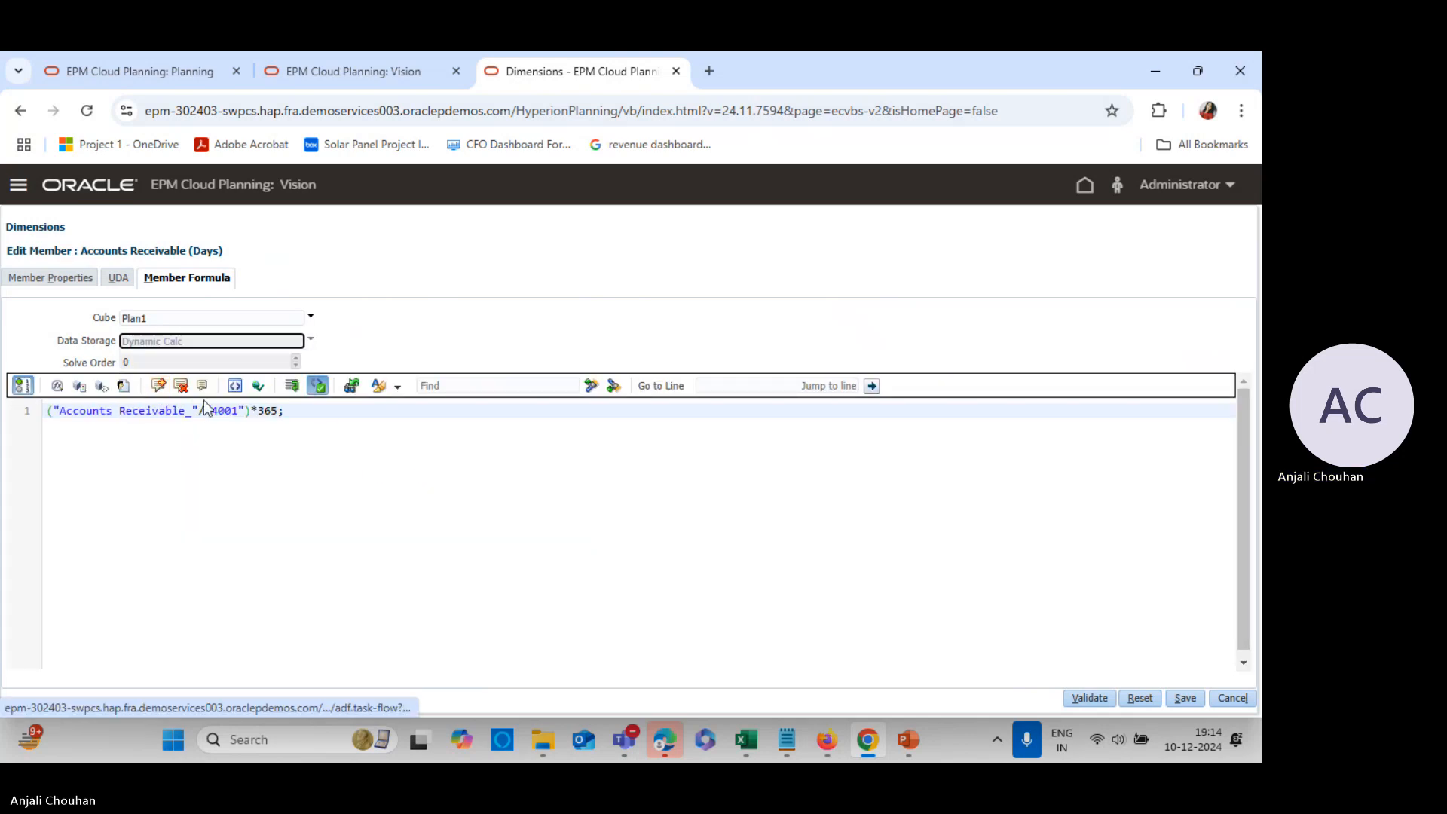
{"action": "left_click_drag", "start_coordinate": [297, 407], "coordinate": [38, 407]}
{"action": "key", "text": "BackSpace"}
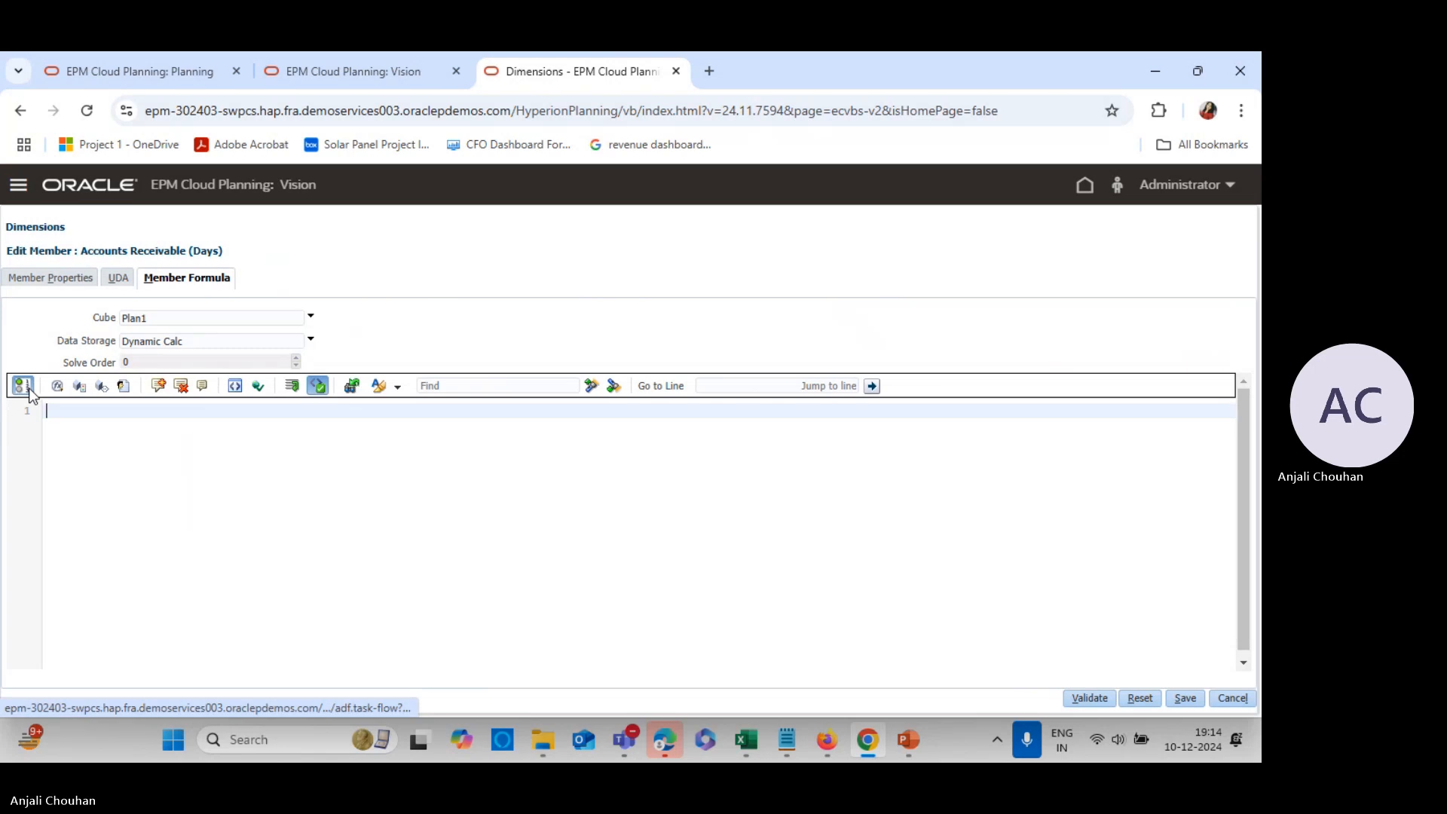
{"action": "left_click", "coordinate": [1184, 697]}
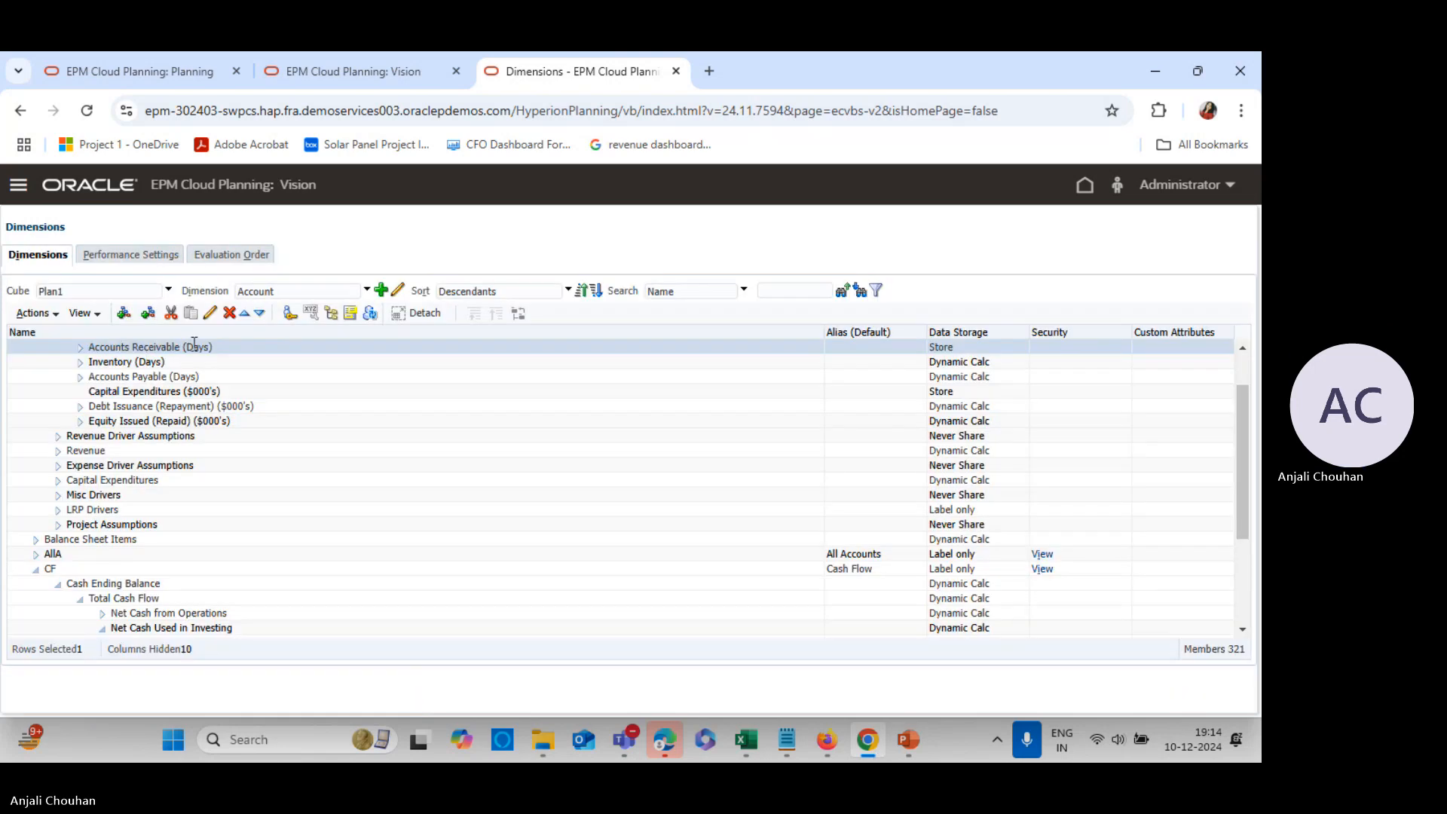
Reopen the Accounts Receivable (Days) member formula for the Plan1 cube, set Data Storage to Store, and save the member
{"action": "left_click", "coordinate": [209, 313]}
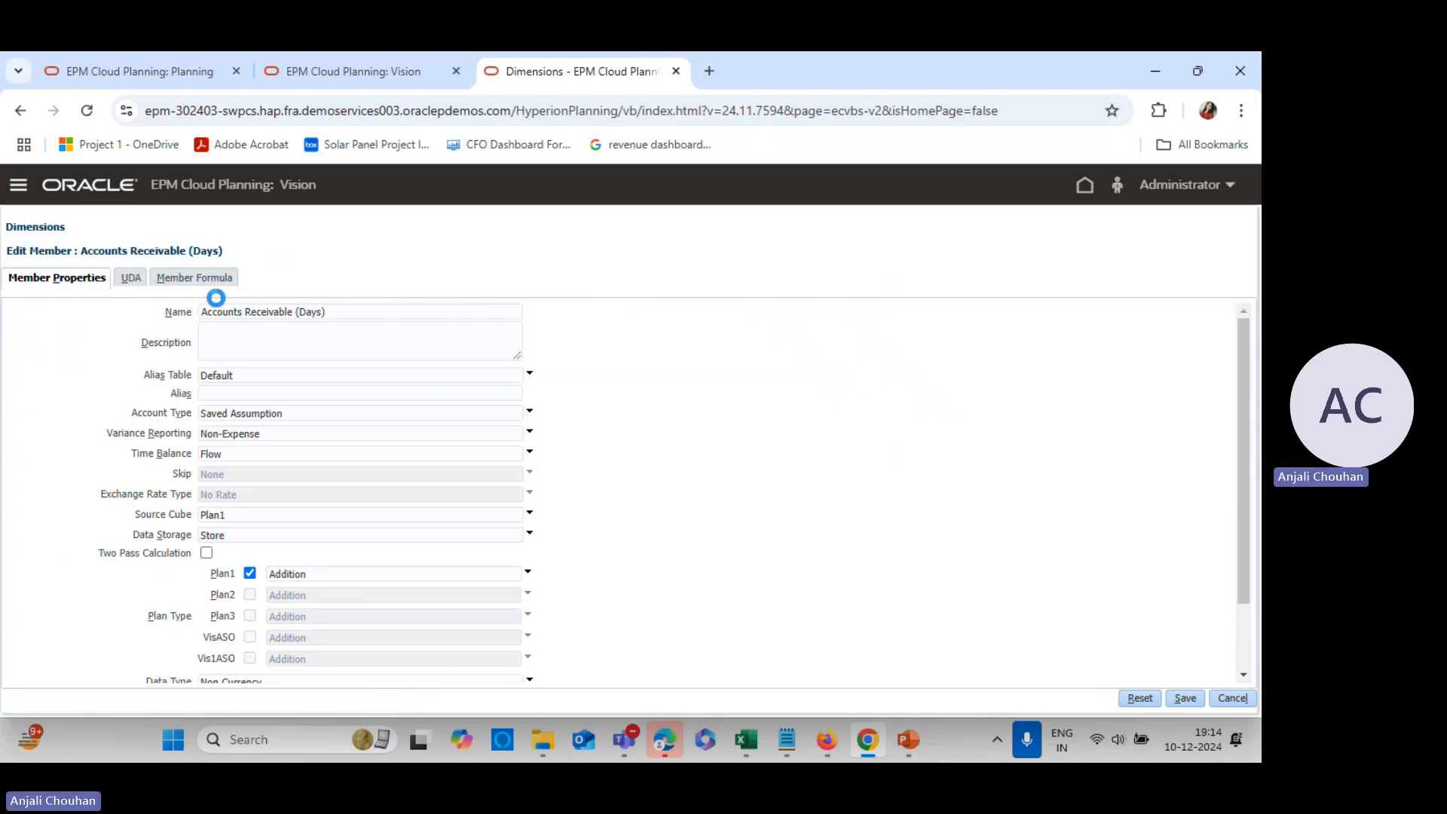
{"action": "left_click", "coordinate": [204, 285]}
{"action": "left_click", "coordinate": [164, 320]}
{"action": "left_click", "coordinate": [165, 348]}
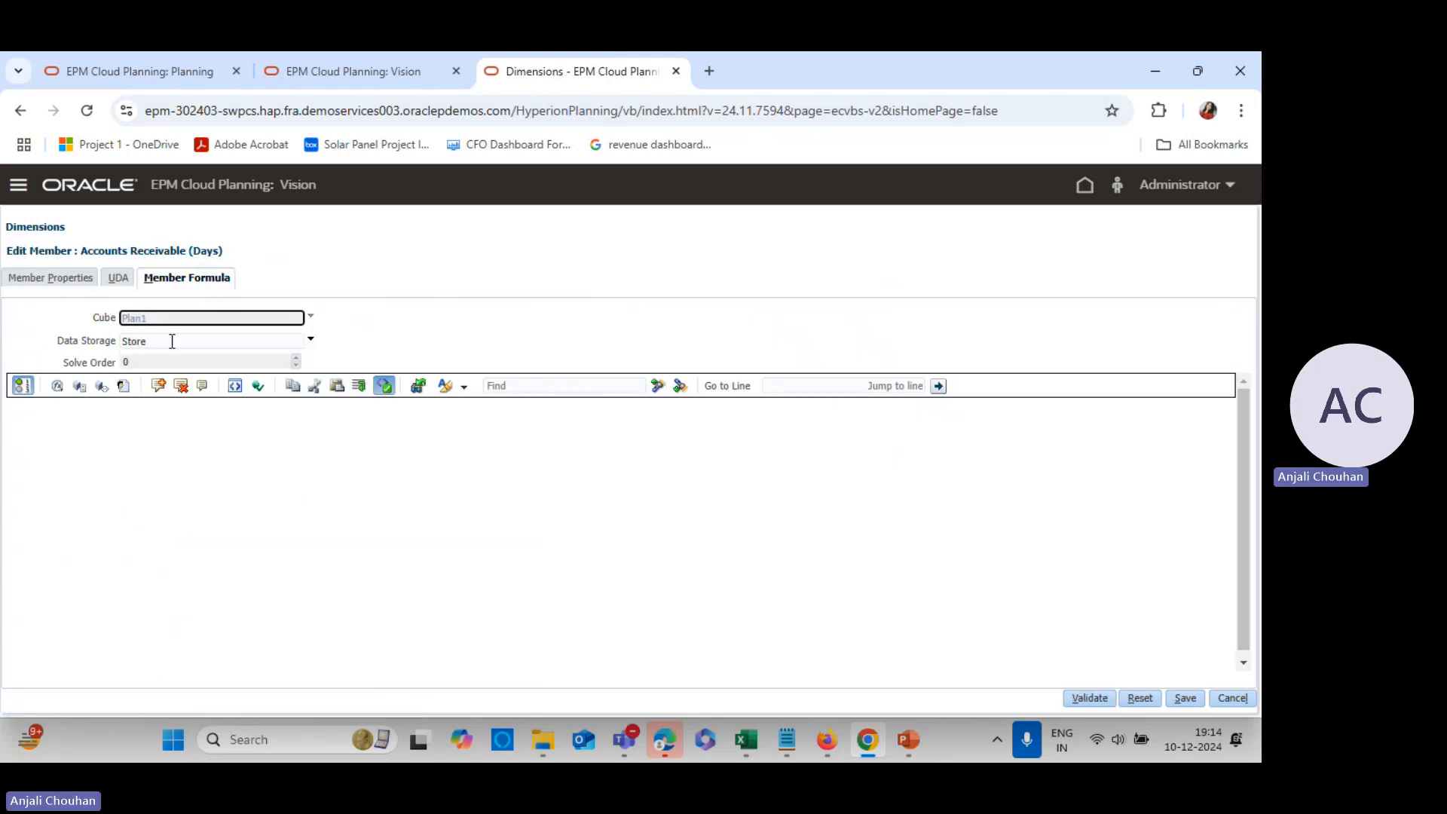
{"action": "left_click", "coordinate": [170, 340]}
{"action": "left_click", "coordinate": [174, 363]}
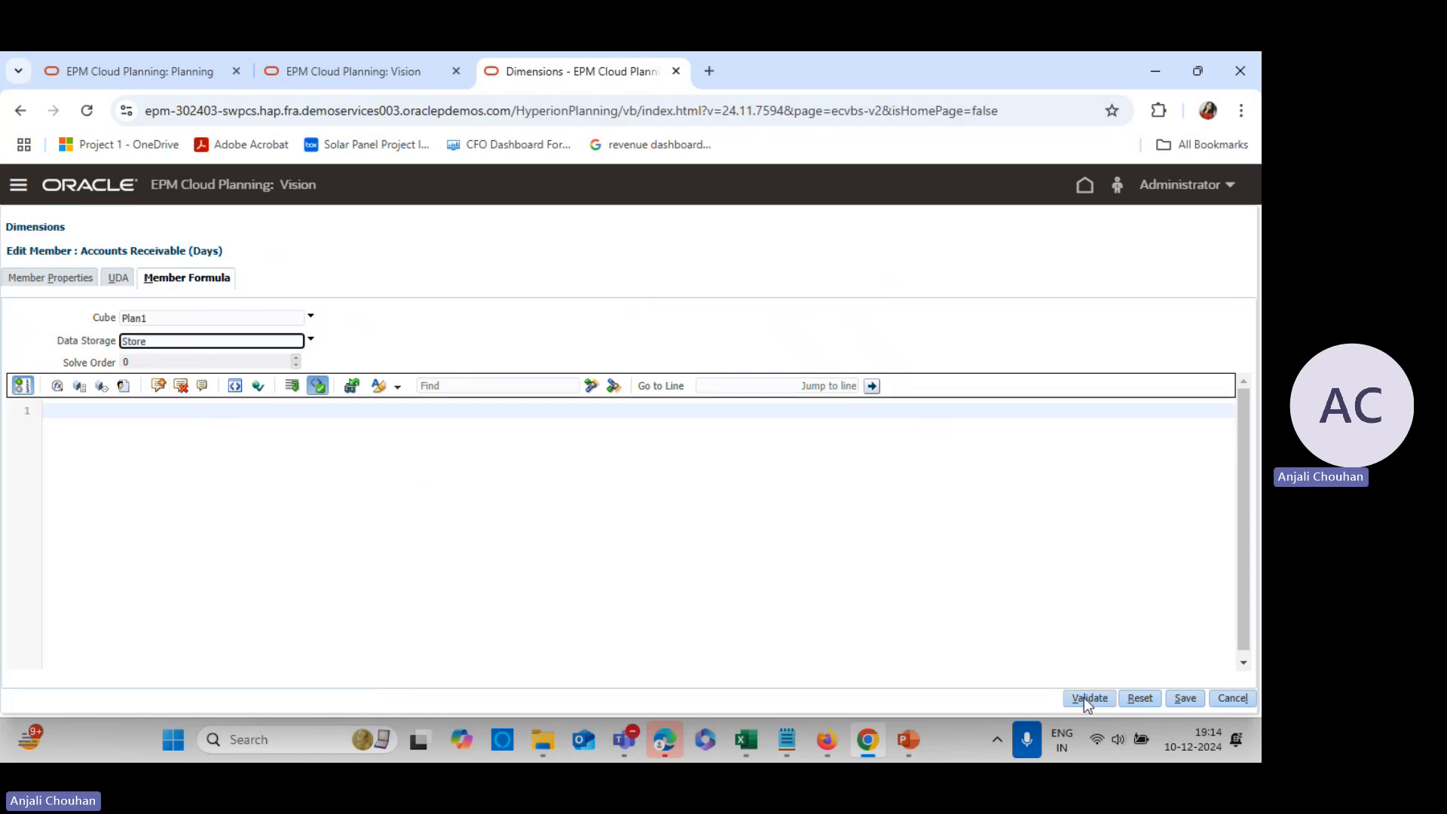
{"action": "left_click", "coordinate": [1182, 698]}
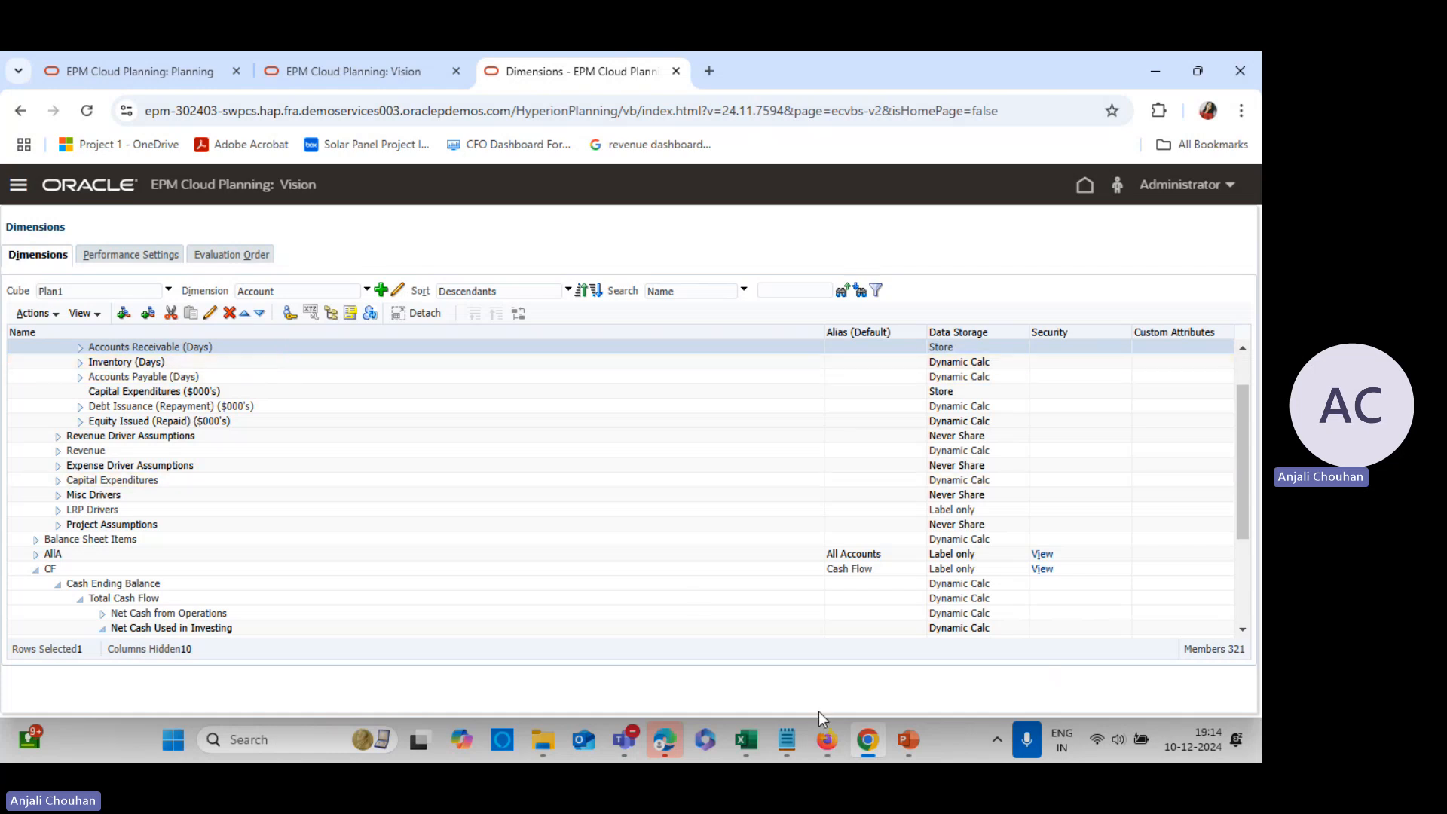
Switch to the SMARTVIEW_B workbook and bring up the Balance Sheet Assumptions rows on Sheet2
{"action": "left_click", "coordinate": [748, 746]}
{"action": "left_click", "coordinate": [703, 652]}
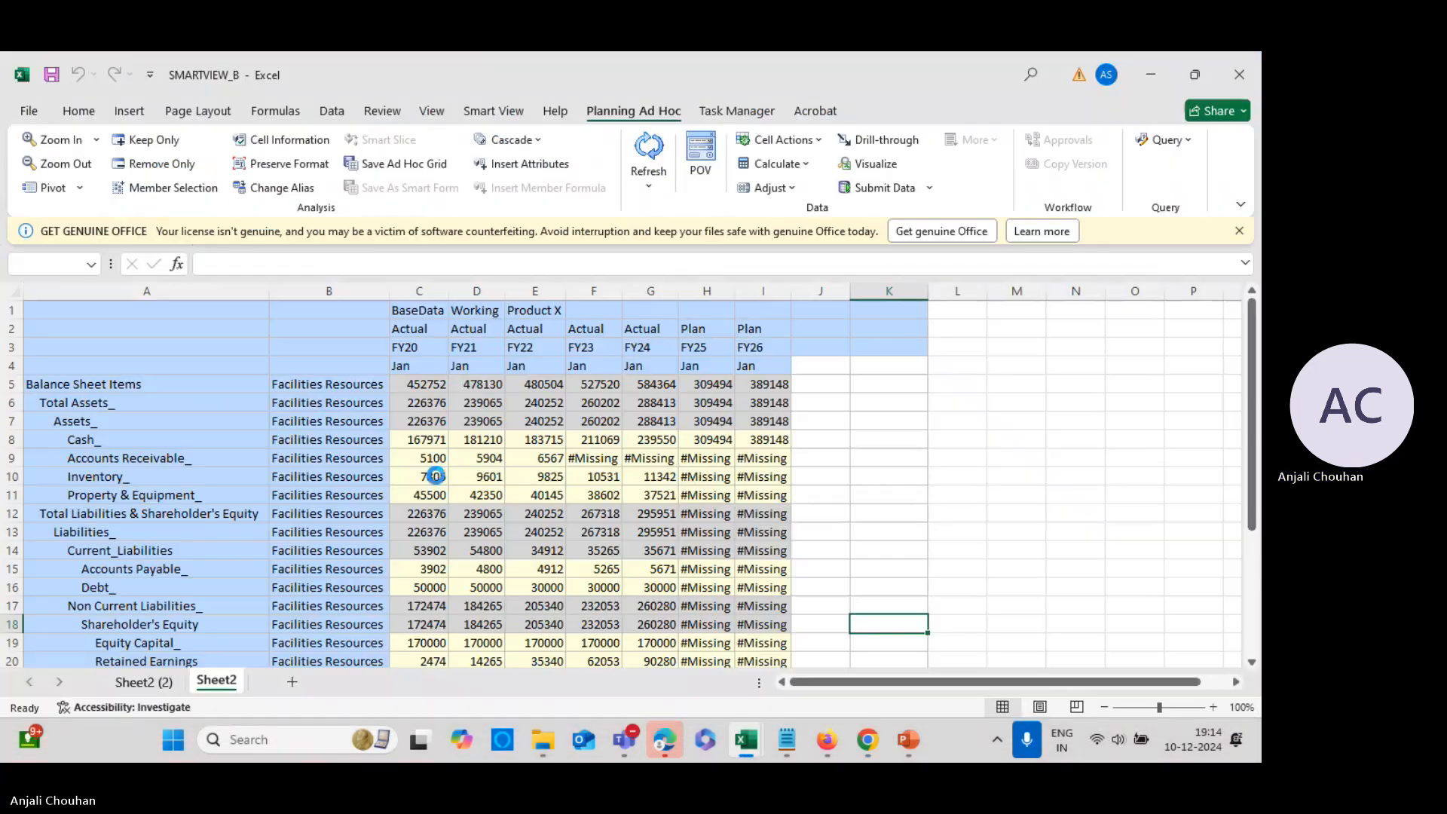
{"action": "scroll", "coordinate": [444, 558], "scroll_direction": "down", "scroll_amount": 6}
{"action": "scroll", "coordinate": [453, 514], "scroll_direction": "up", "scroll_amount": 1}
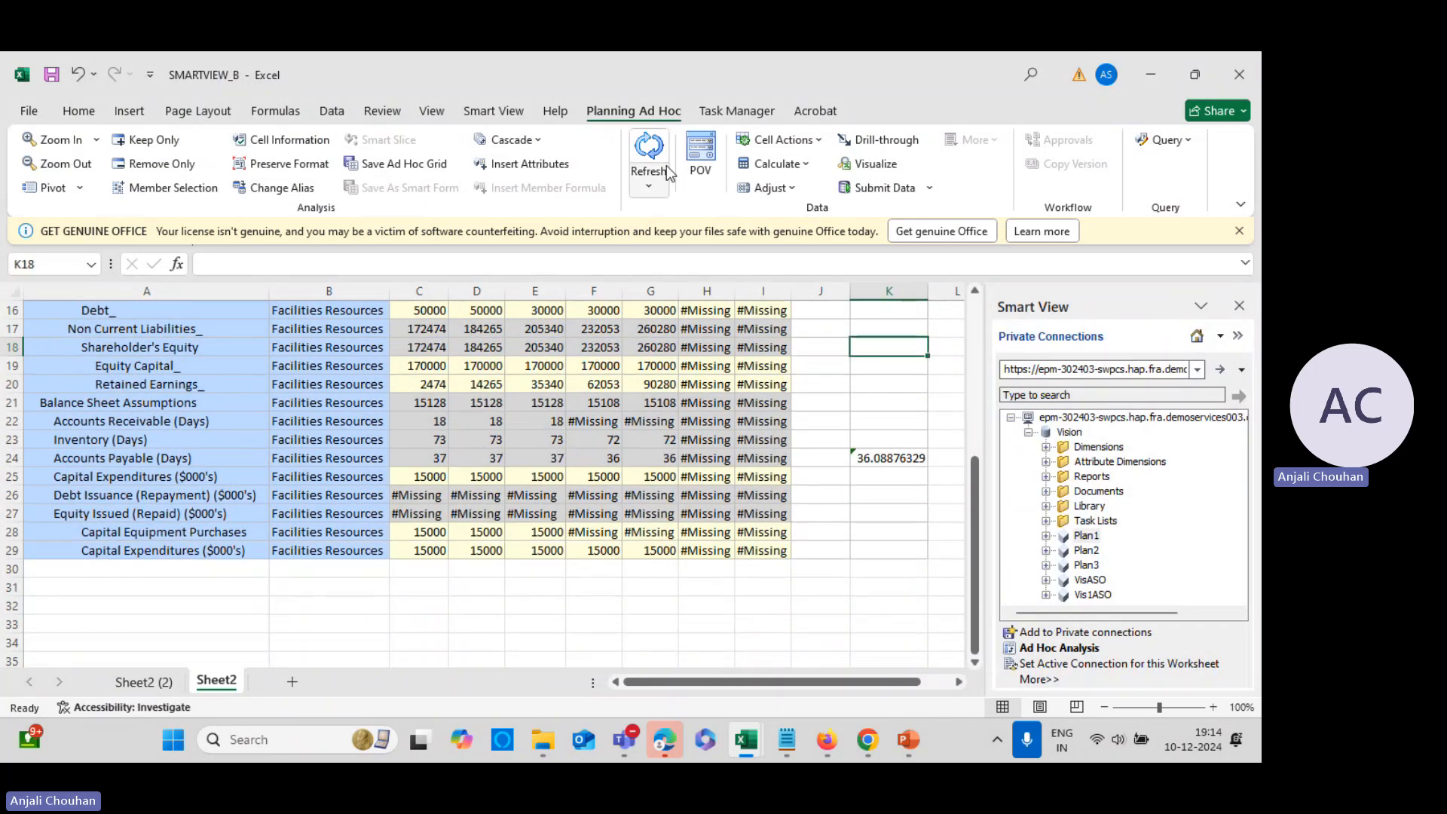
Refresh the ad hoc grid on Sheet2 and check the FY23 and FY24 cells of Accounts Receivable (Days)
{"action": "left_click", "coordinate": [648, 150]}
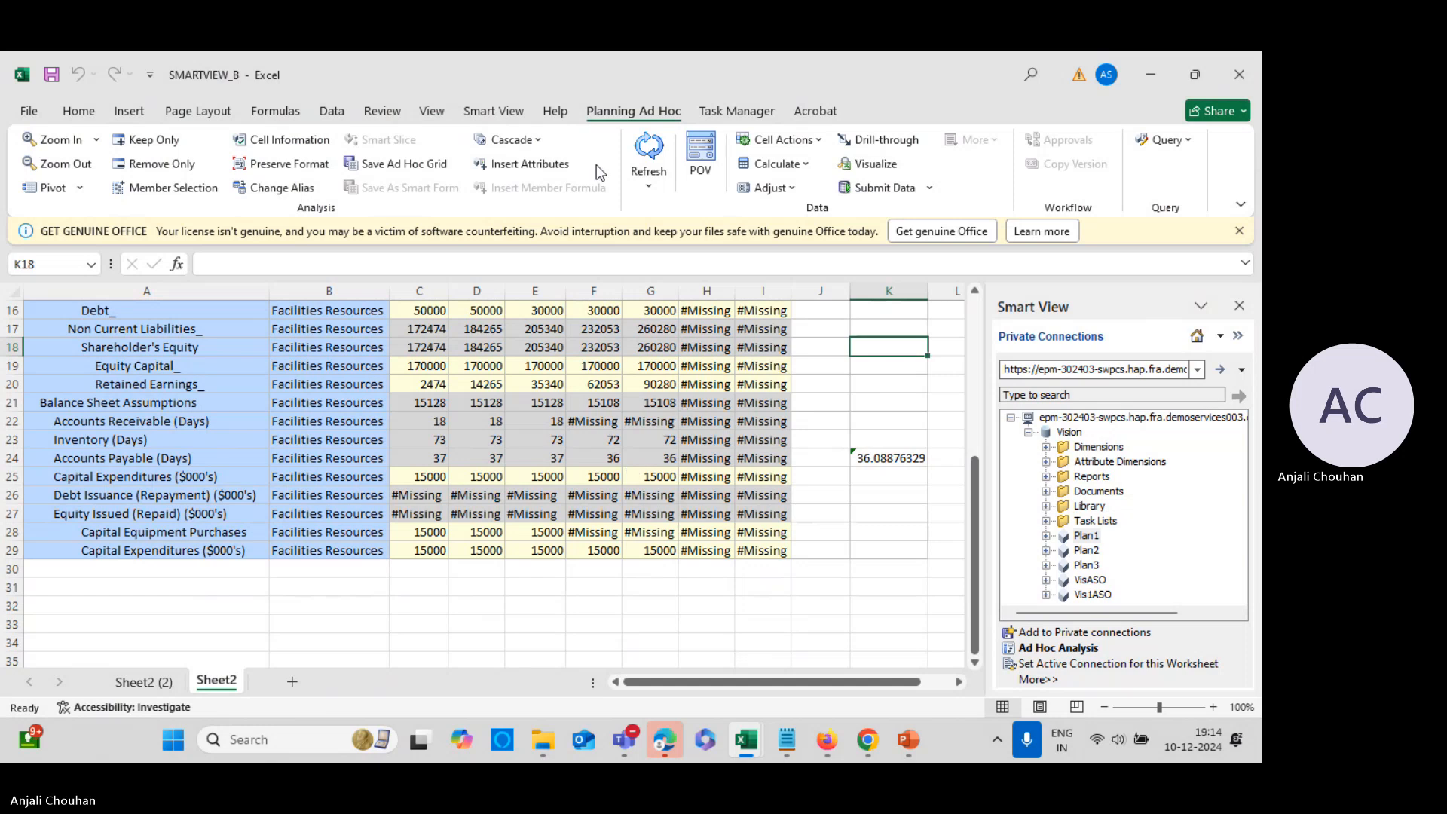
{"action": "left_click", "coordinate": [648, 151]}
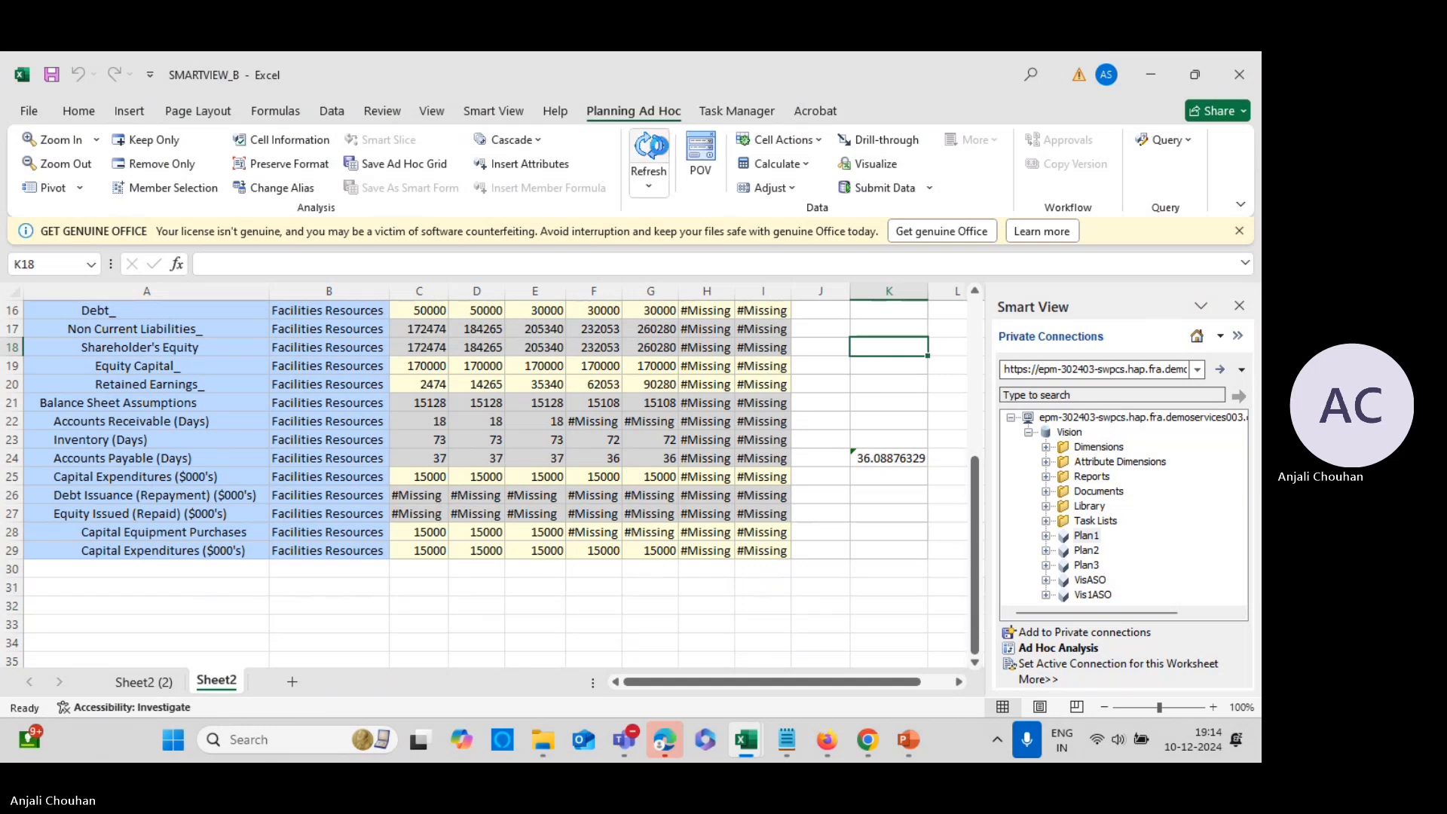
{"action": "left_click", "coordinate": [593, 417]}
{"action": "left_click", "coordinate": [650, 420]}
Switch to EPM Cloud Planning and run a cube refresh from the Account dimension
{"action": "key", "text": "alt+Tab"}
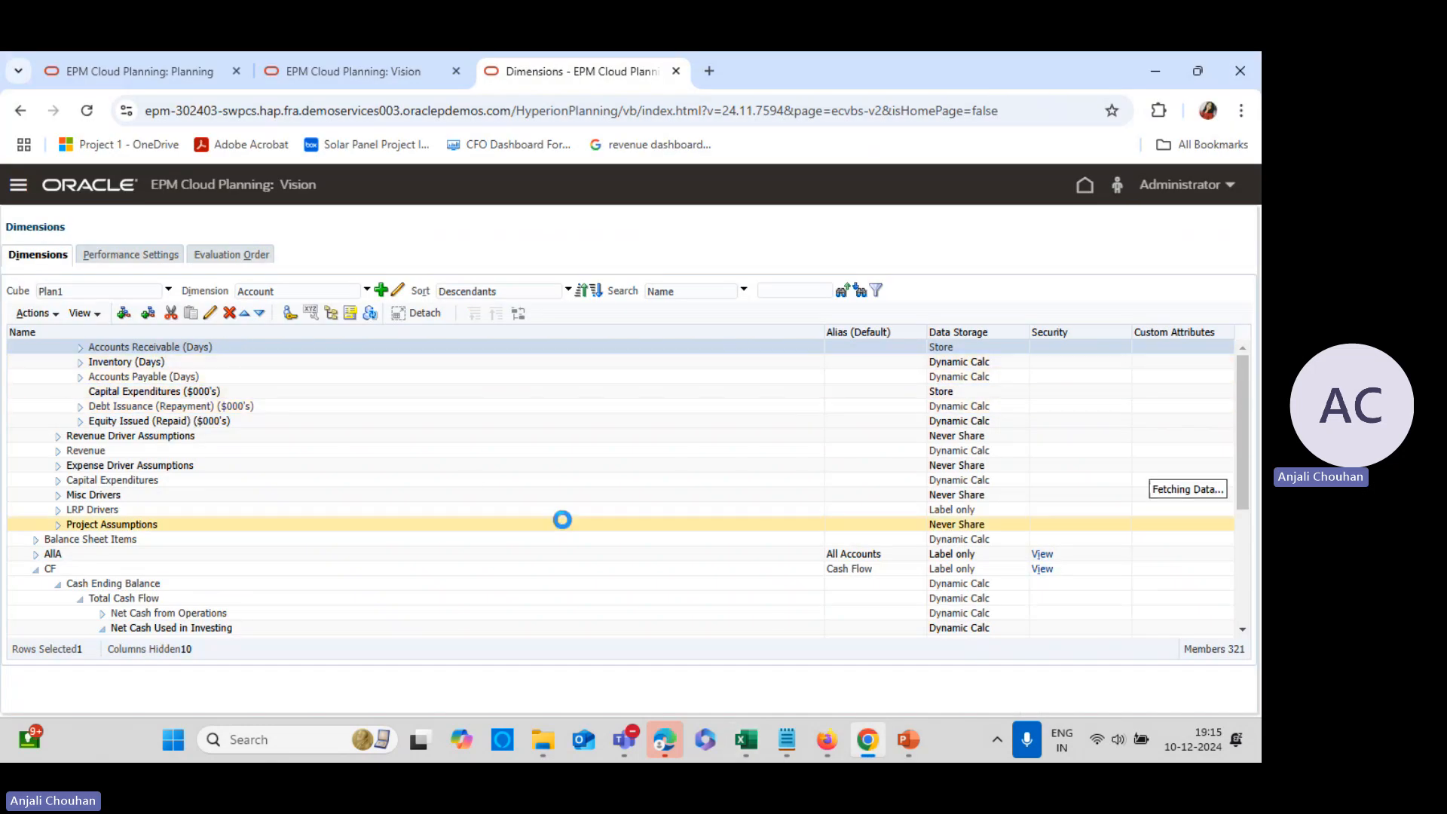
{"action": "scroll", "coordinate": [69, 396], "scroll_direction": "up", "scroll_amount": 2}
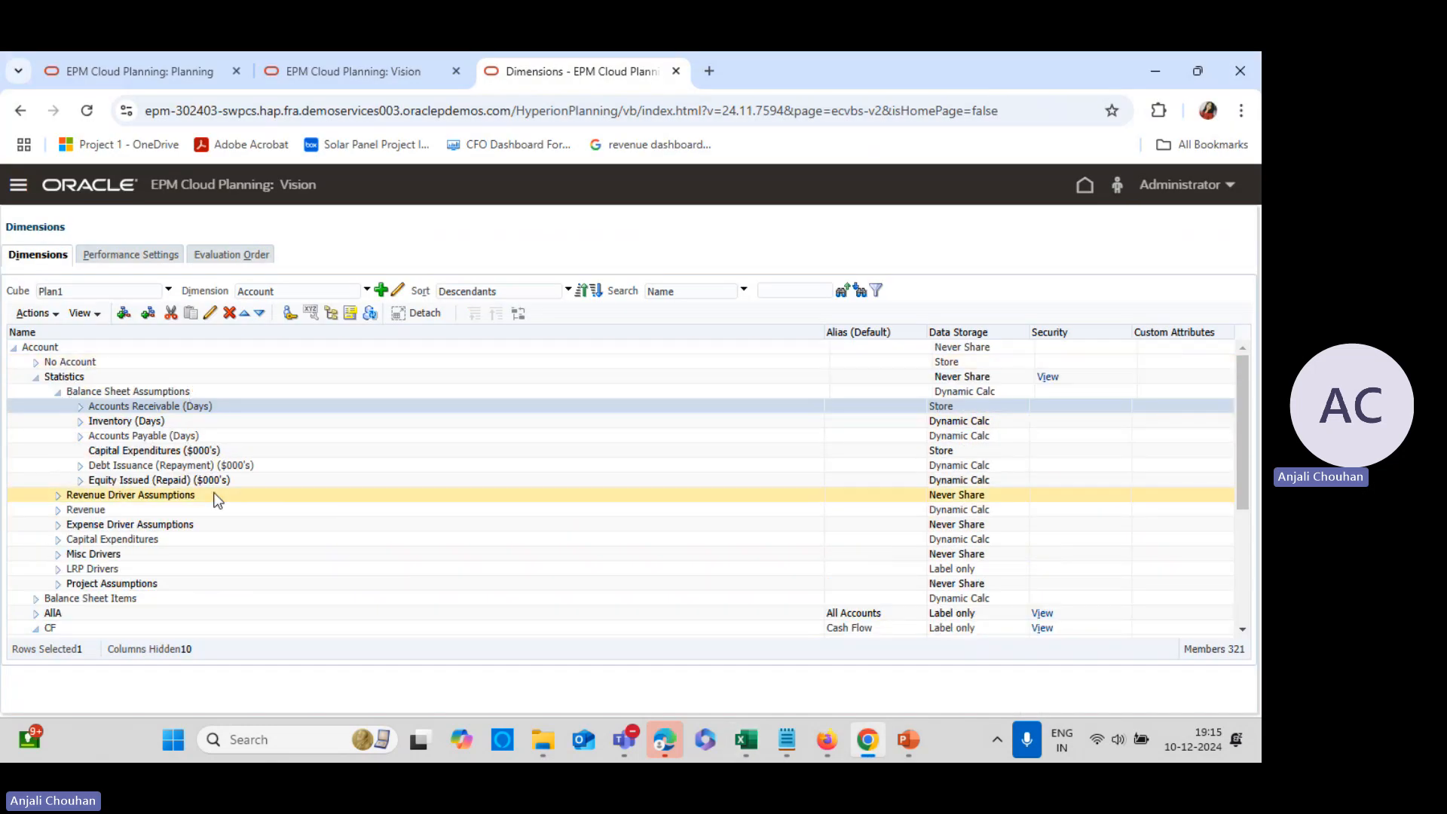
{"action": "left_click", "coordinate": [372, 313]}
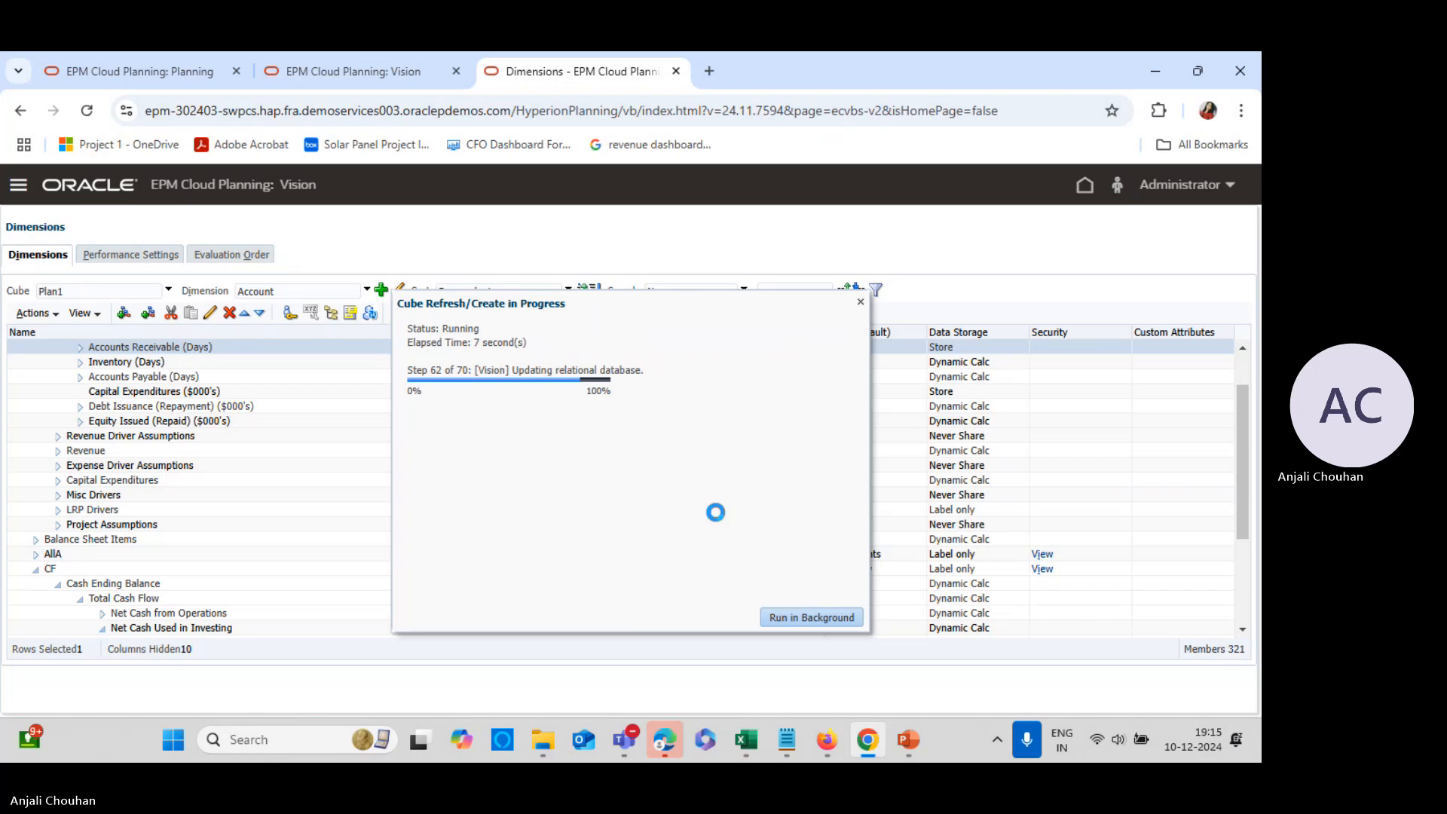
{"action": "left_click", "coordinate": [840, 617]}
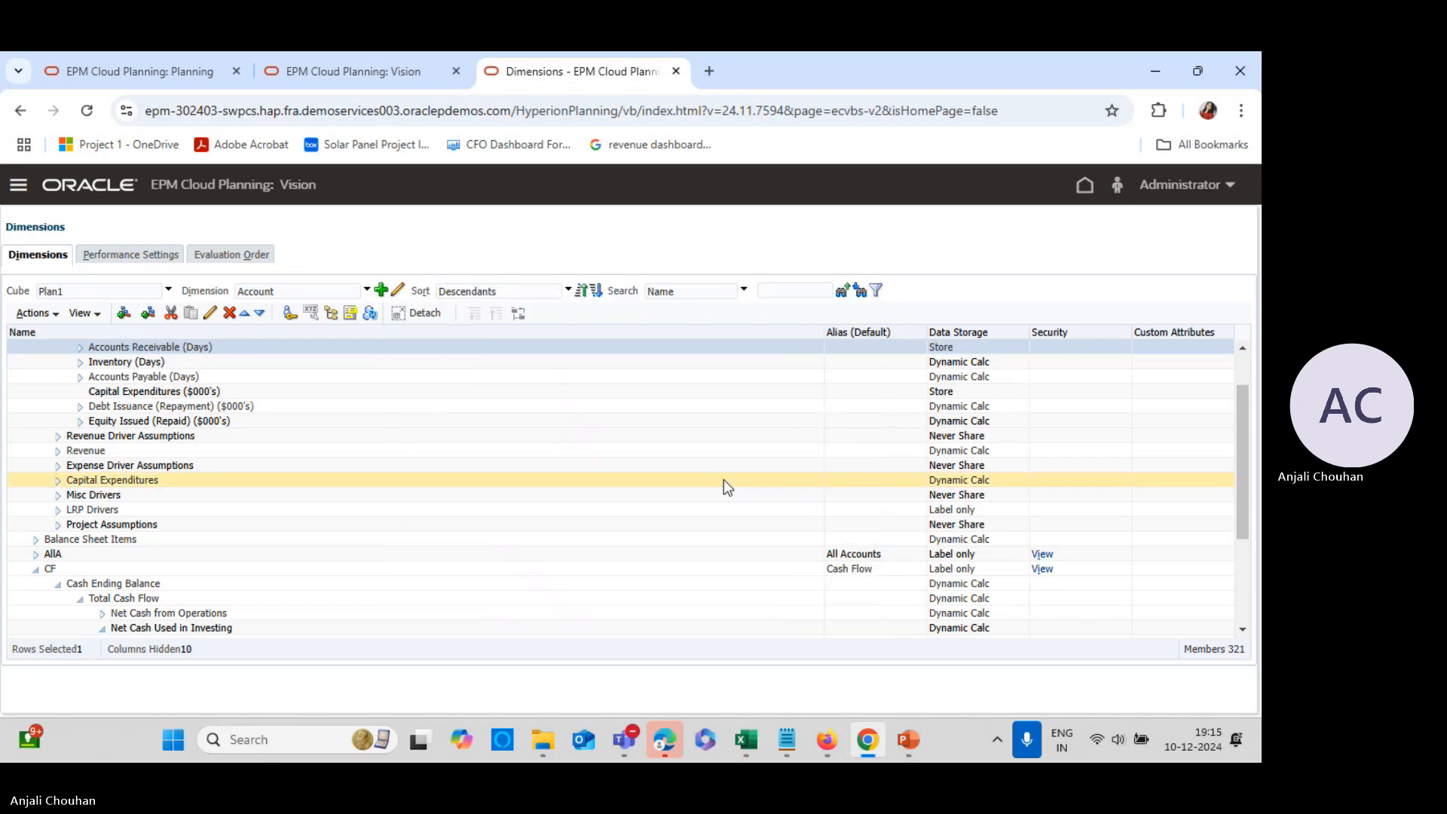
Return to the SMARTVIEW_B workbook and enter 18 as the FY20 value of Accounts Receivable (Days) in C22
{"action": "key", "text": "alt+Tab"}
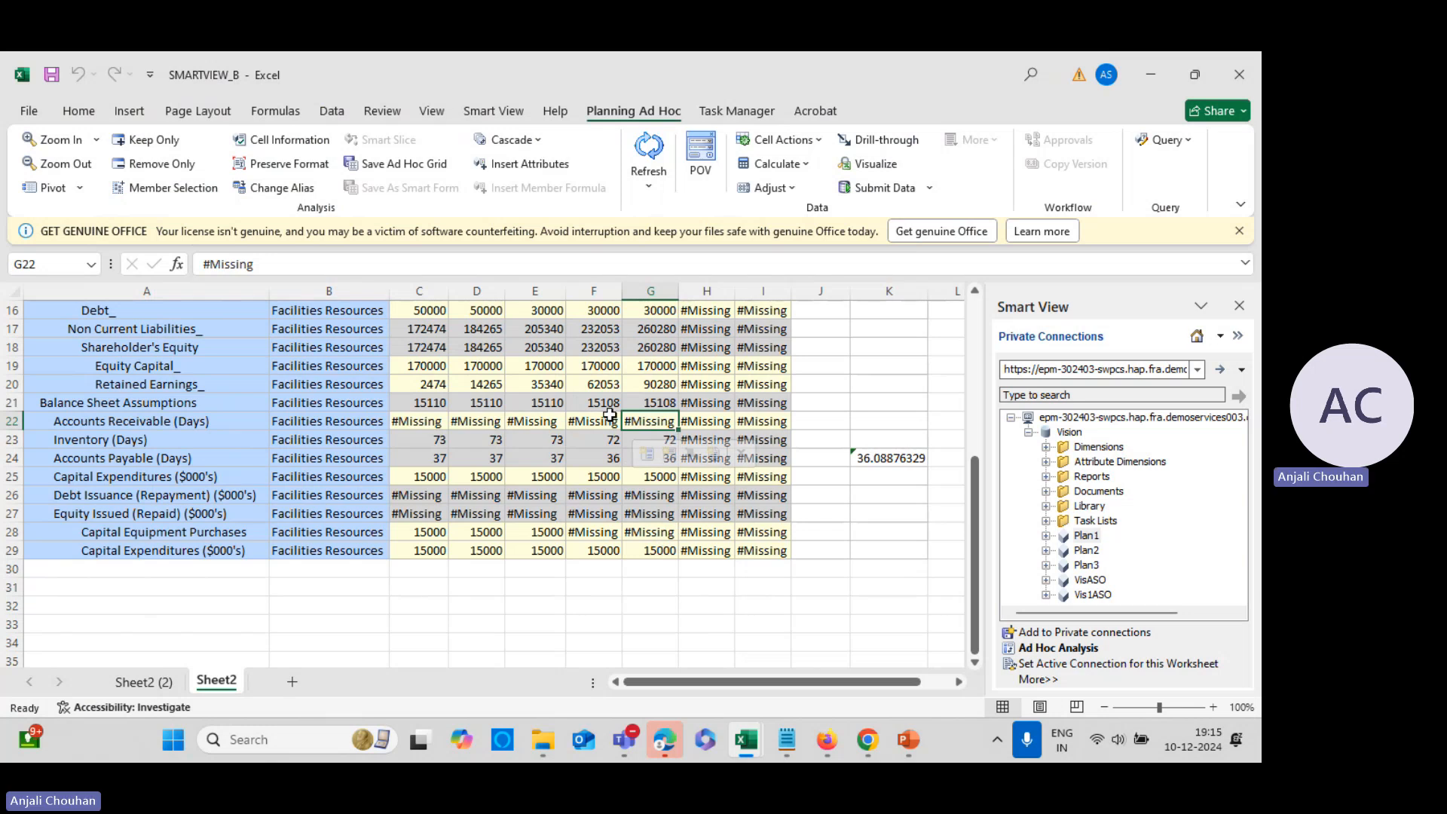
{"action": "left_click", "coordinate": [431, 426]}
{"action": "type", "text": "18"}
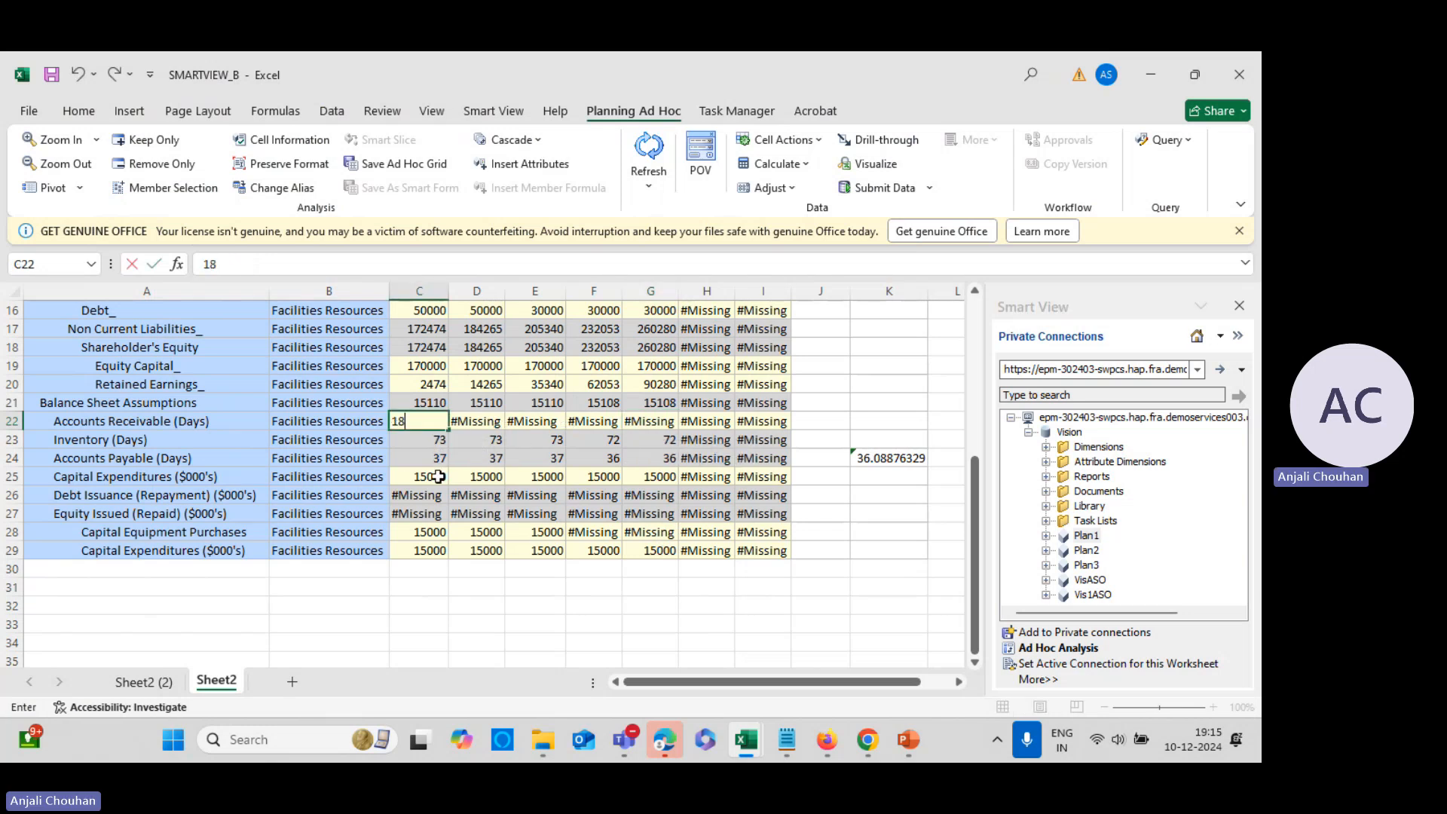
Check the forecast Accounts Receivable (Days) assumptions in the CFI-3-Statement-Model-Complete 1 workbook
{"action": "mouse_move", "coordinate": [760, 744]}
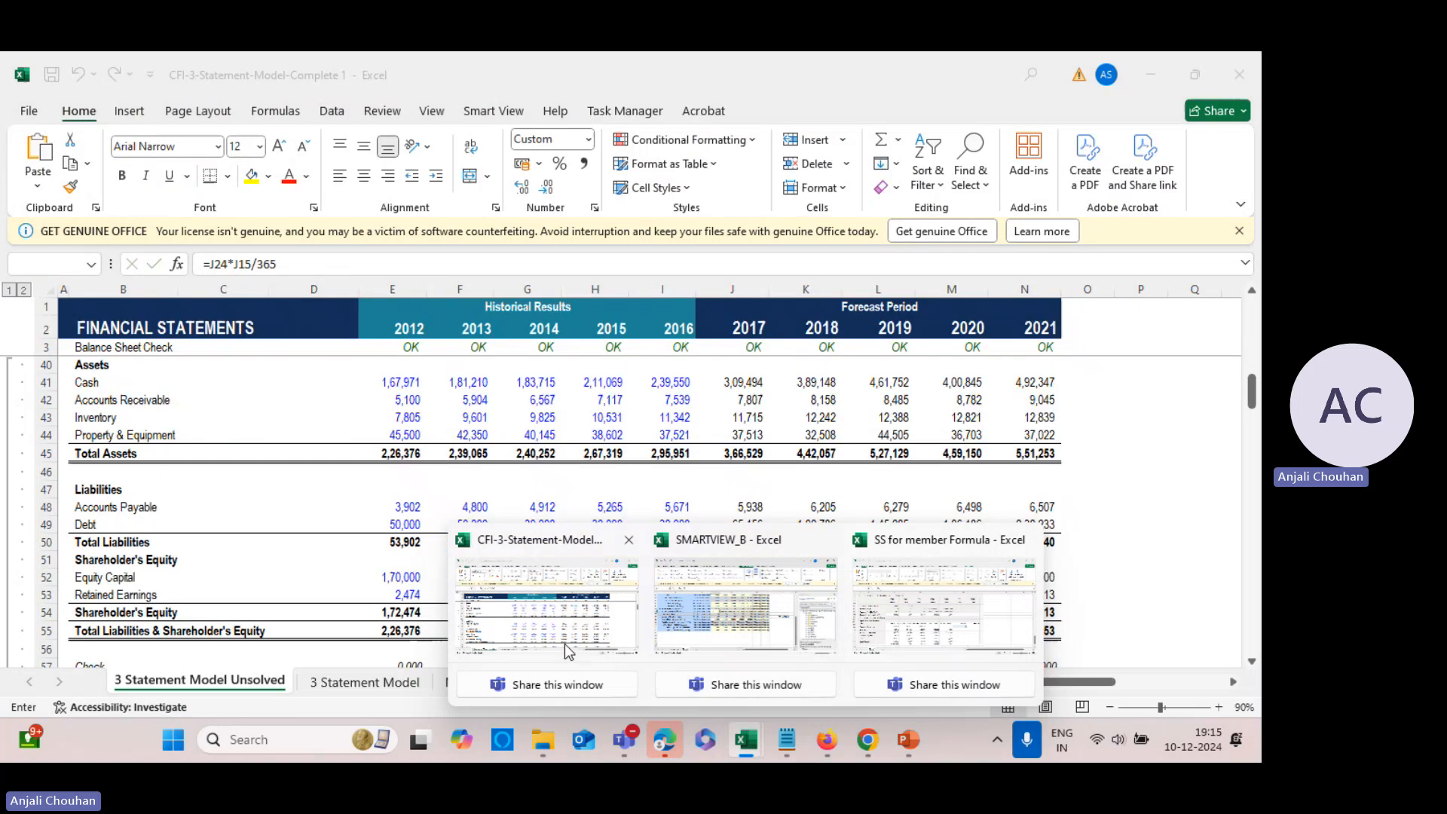
{"action": "left_click", "coordinate": [563, 644]}
{"action": "scroll", "coordinate": [778, 515], "scroll_direction": "up", "scroll_amount": 12}
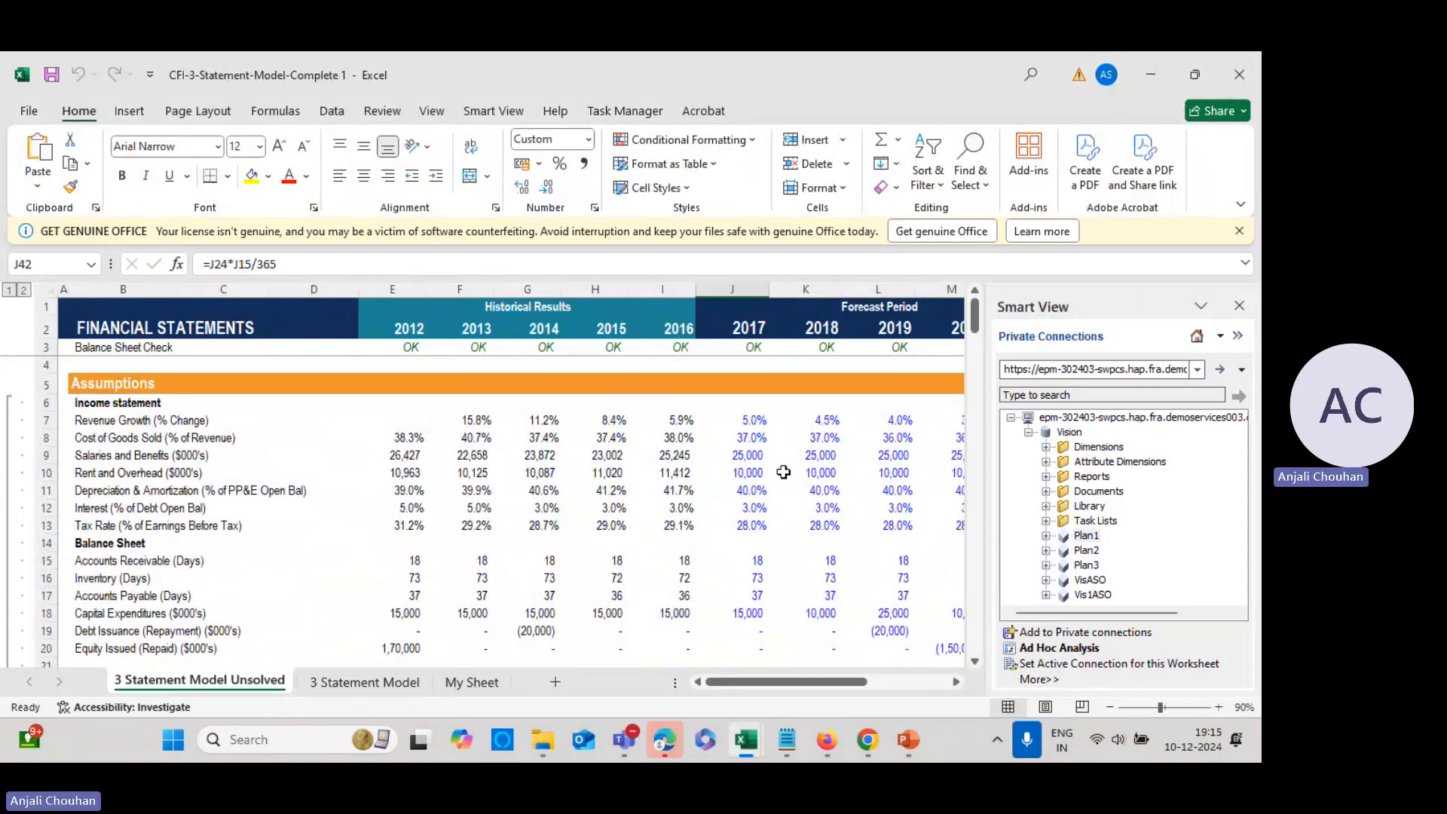
{"action": "scroll", "coordinate": [294, 495], "scroll_direction": "down", "scroll_amount": 1}
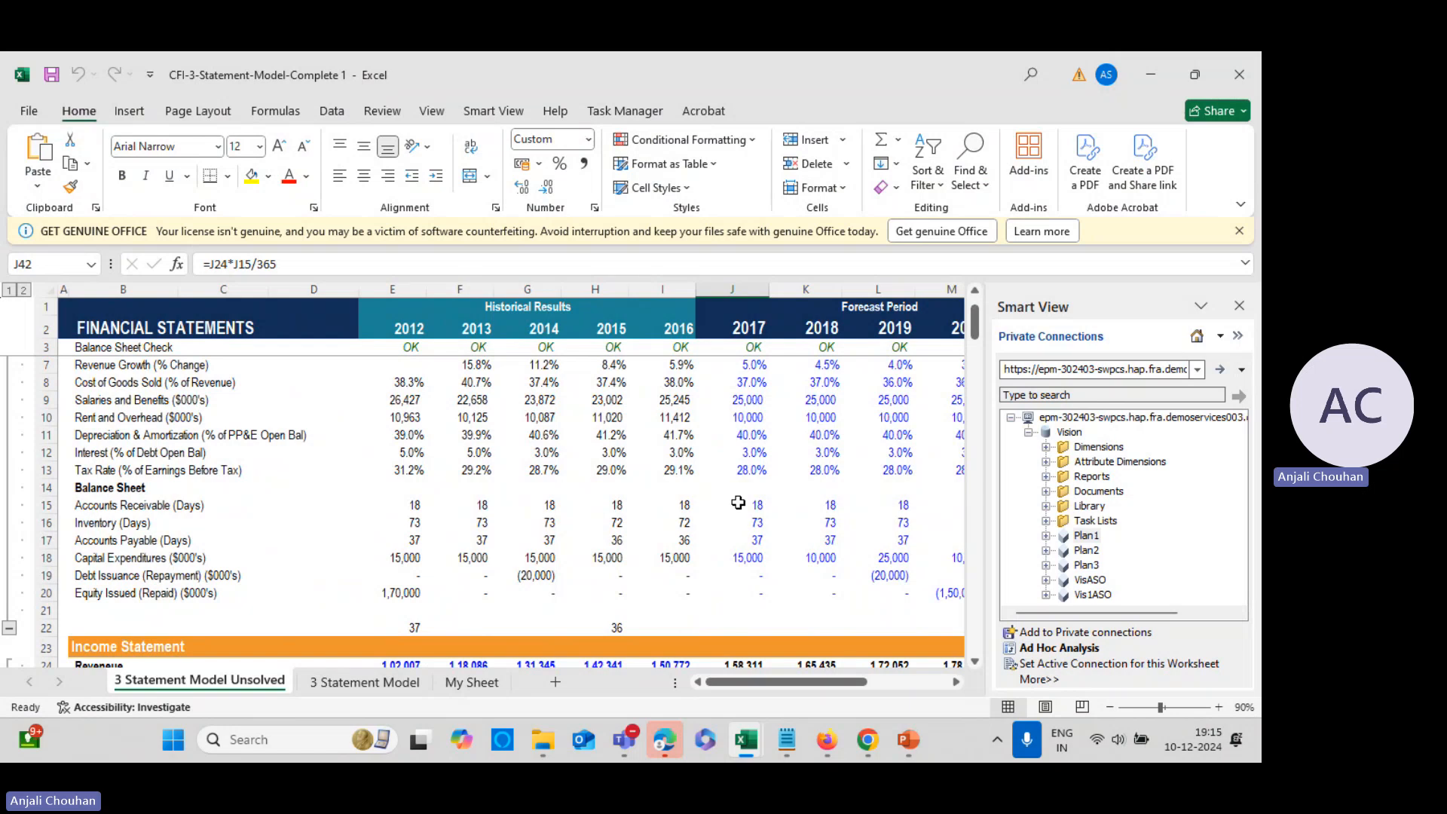
{"action": "left_click_drag", "start_coordinate": [737, 502], "coordinate": [842, 503]}
Fill the value 18 across Accounts Receivable (Days) from FY21 through FY26 in SMARTVIEW_B and submit the data
{"action": "key", "text": "alt+Tab"}
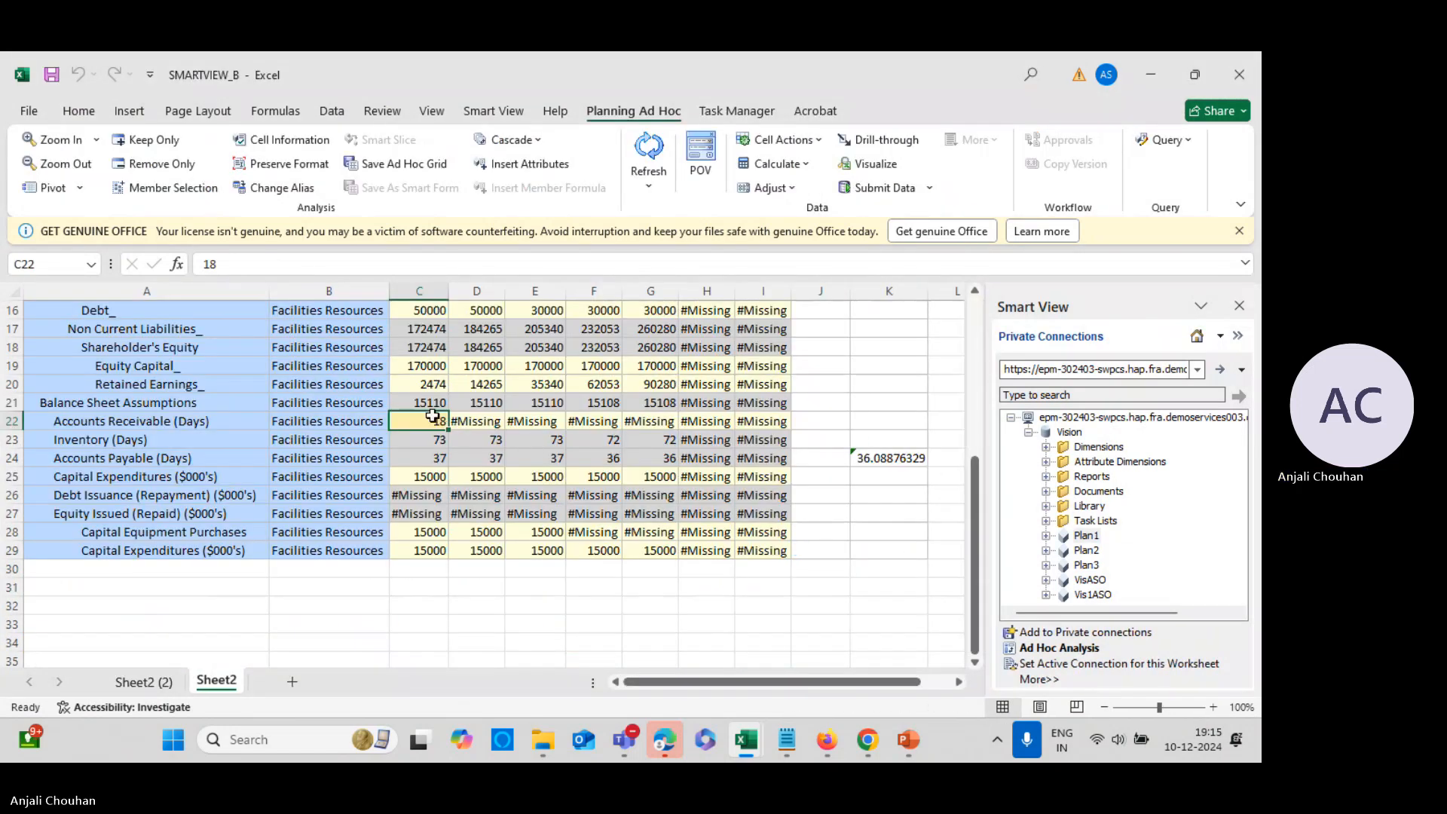
{"action": "left_click_drag", "start_coordinate": [452, 430], "coordinate": [783, 429]}
{"action": "left_click", "coordinate": [871, 364]}
{"action": "left_click", "coordinate": [878, 187]}
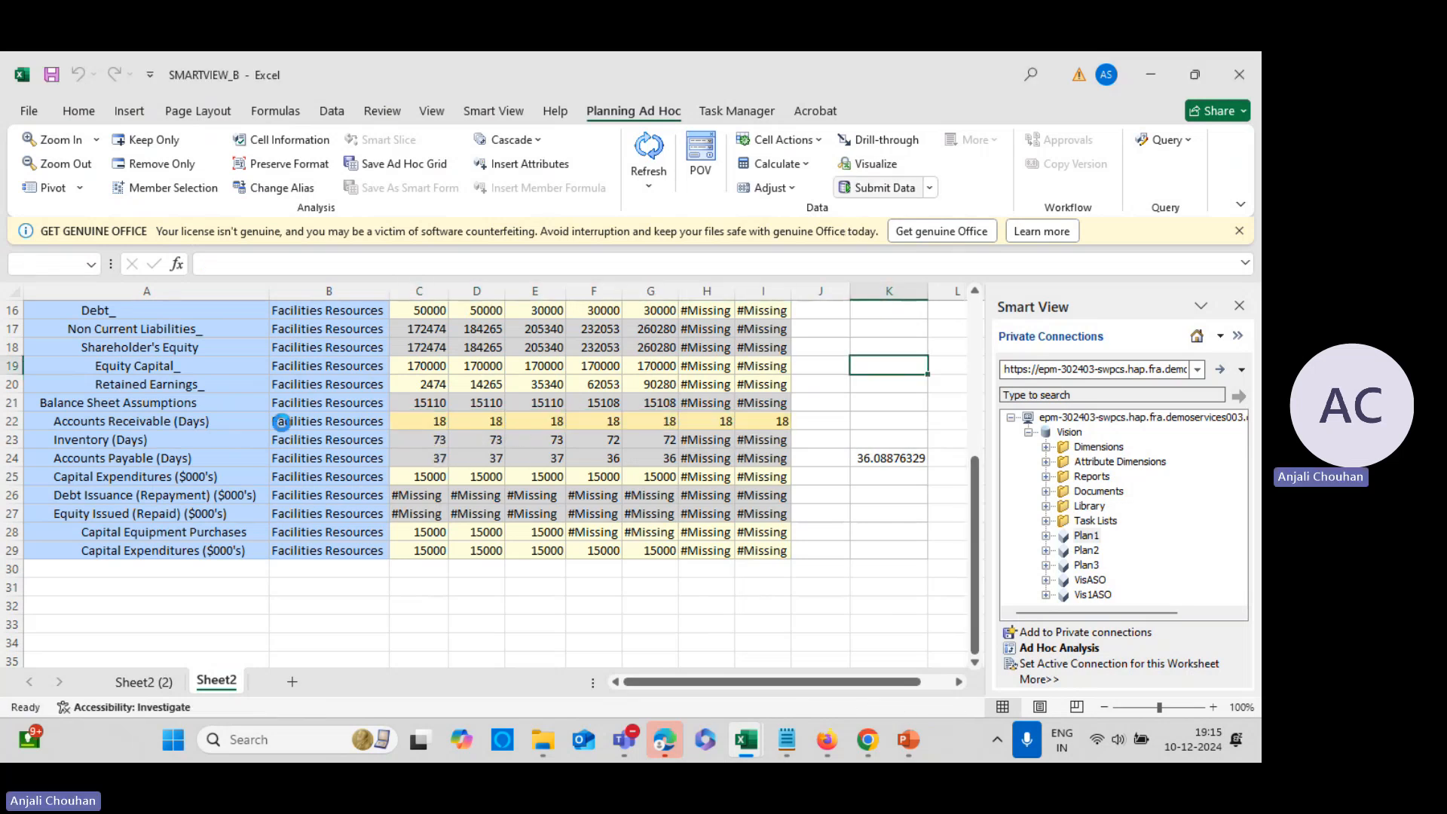
Review the Accounts Receivable_ row on Sheet2 for the FY23 and FY24 actuals and the FY25 and FY26 plan
{"action": "scroll", "coordinate": [330, 514], "scroll_direction": "up", "scroll_amount": 3}
{"action": "scroll", "coordinate": [276, 452], "scroll_direction": "up", "scroll_amount": 1}
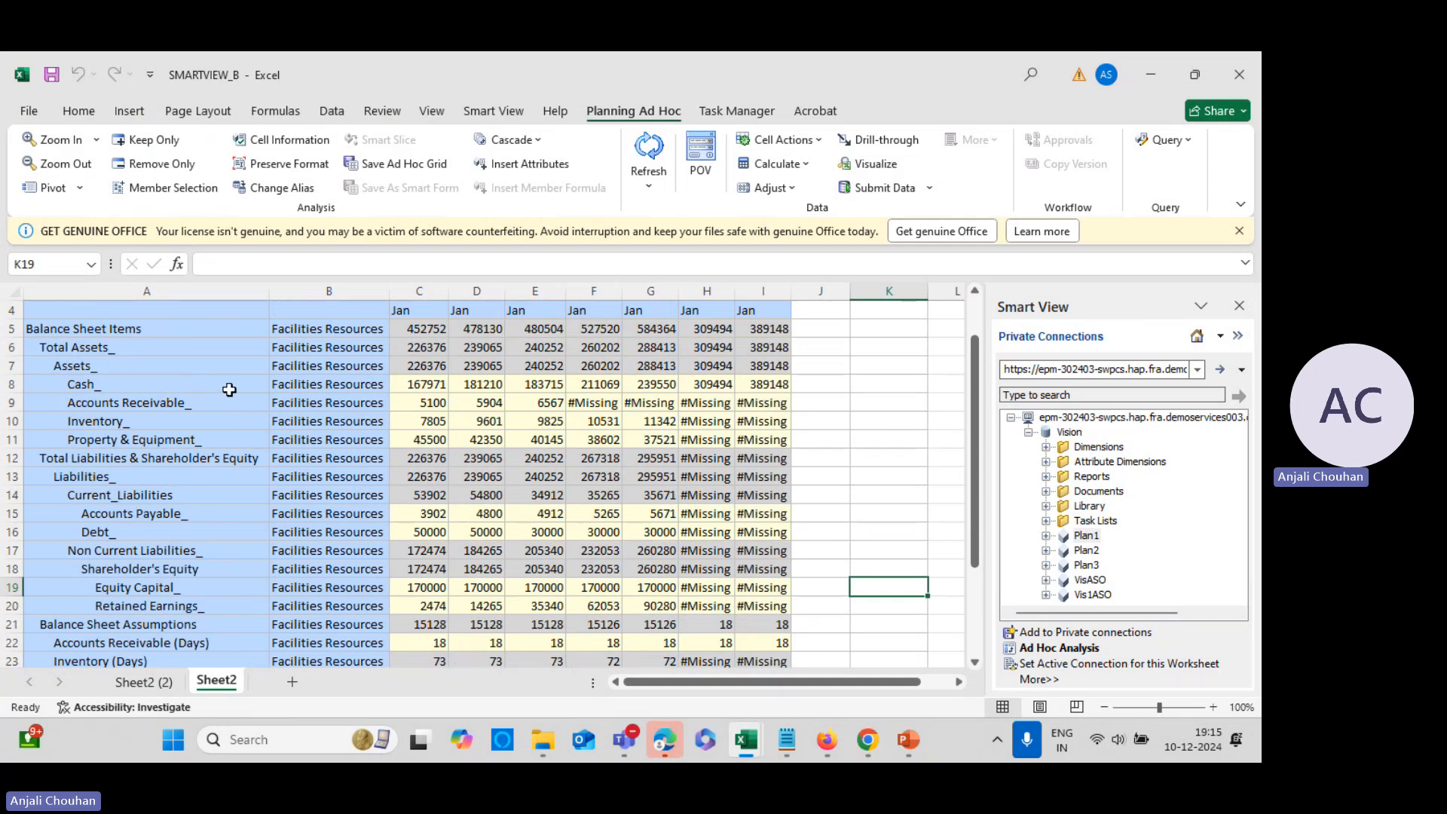
{"action": "left_click_drag", "start_coordinate": [595, 401], "coordinate": [762, 400]}
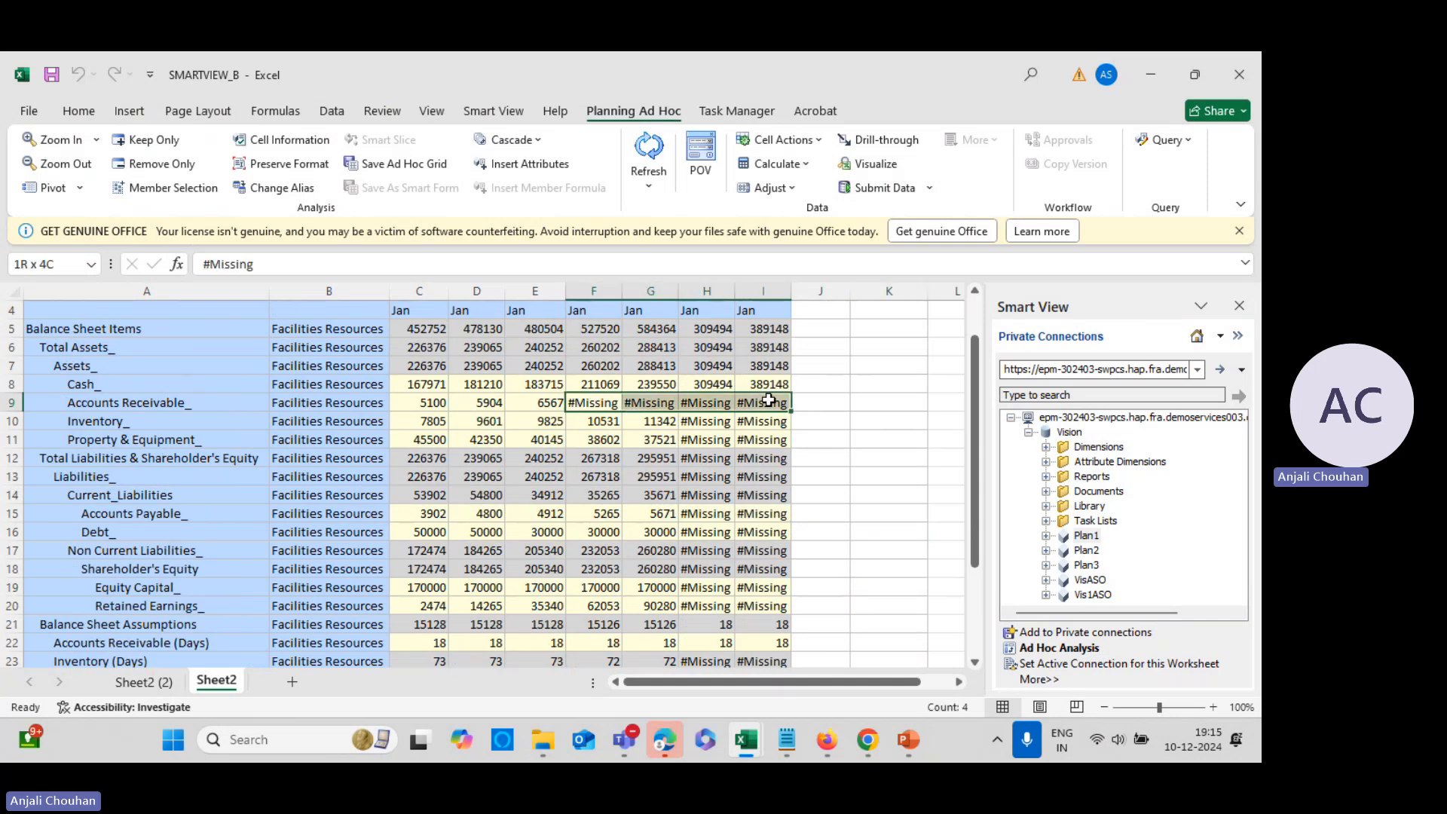
{"action": "scroll", "coordinate": [768, 400], "scroll_direction": "up", "scroll_amount": 1}
{"action": "left_click", "coordinate": [706, 476]}
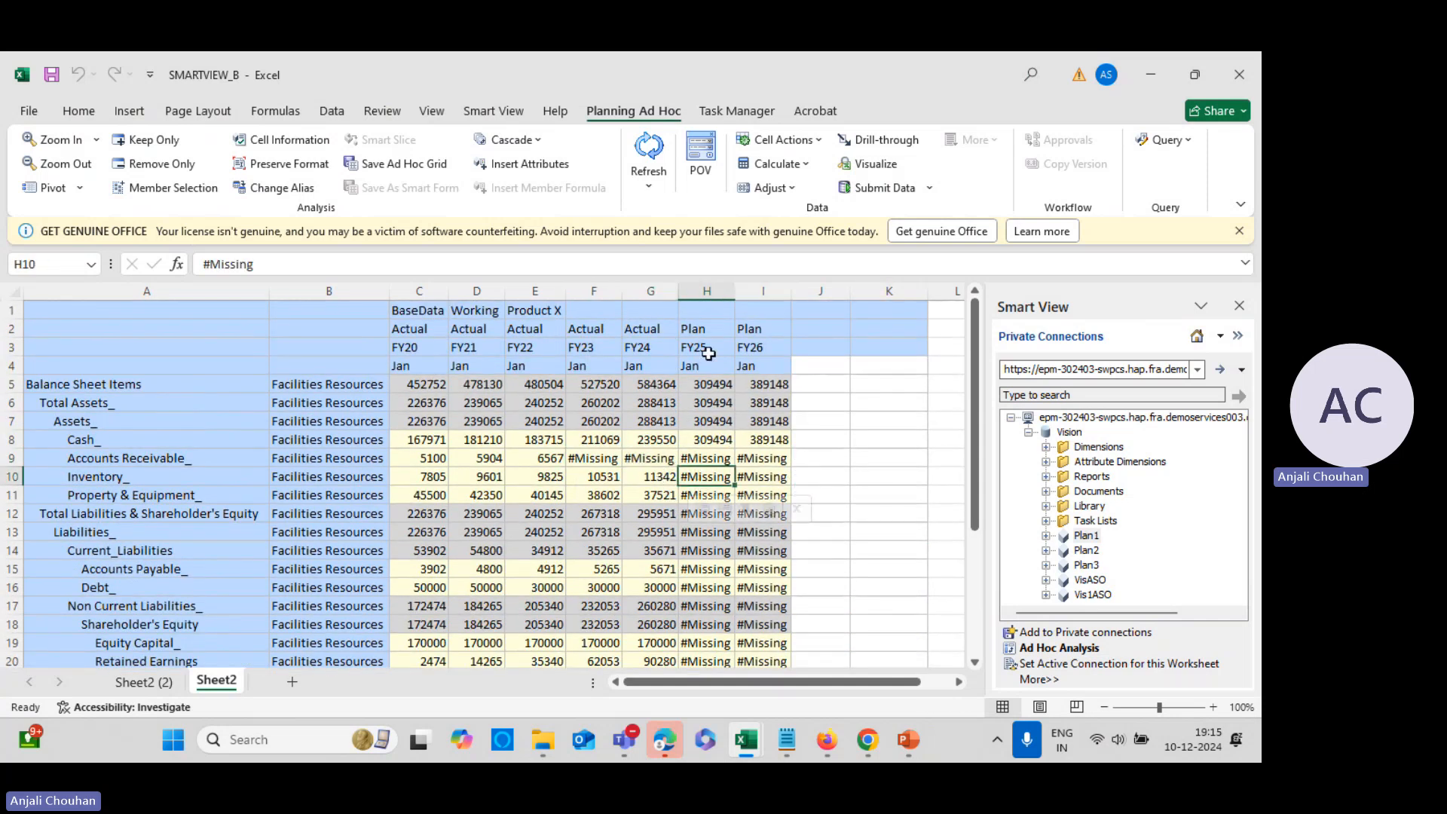
{"action": "left_click_drag", "start_coordinate": [688, 457], "coordinate": [761, 457]}
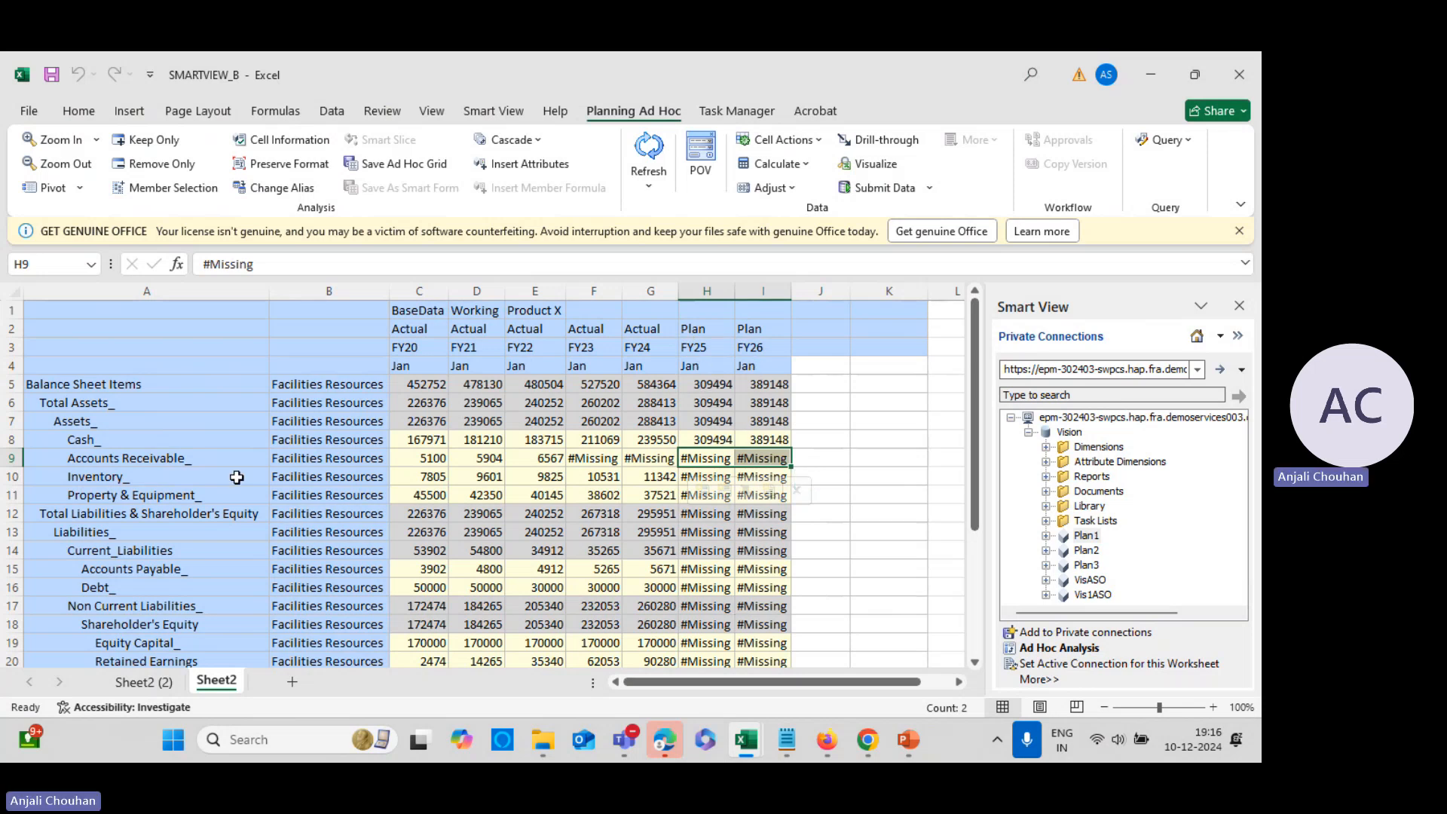
{"action": "left_click", "coordinate": [212, 460]}
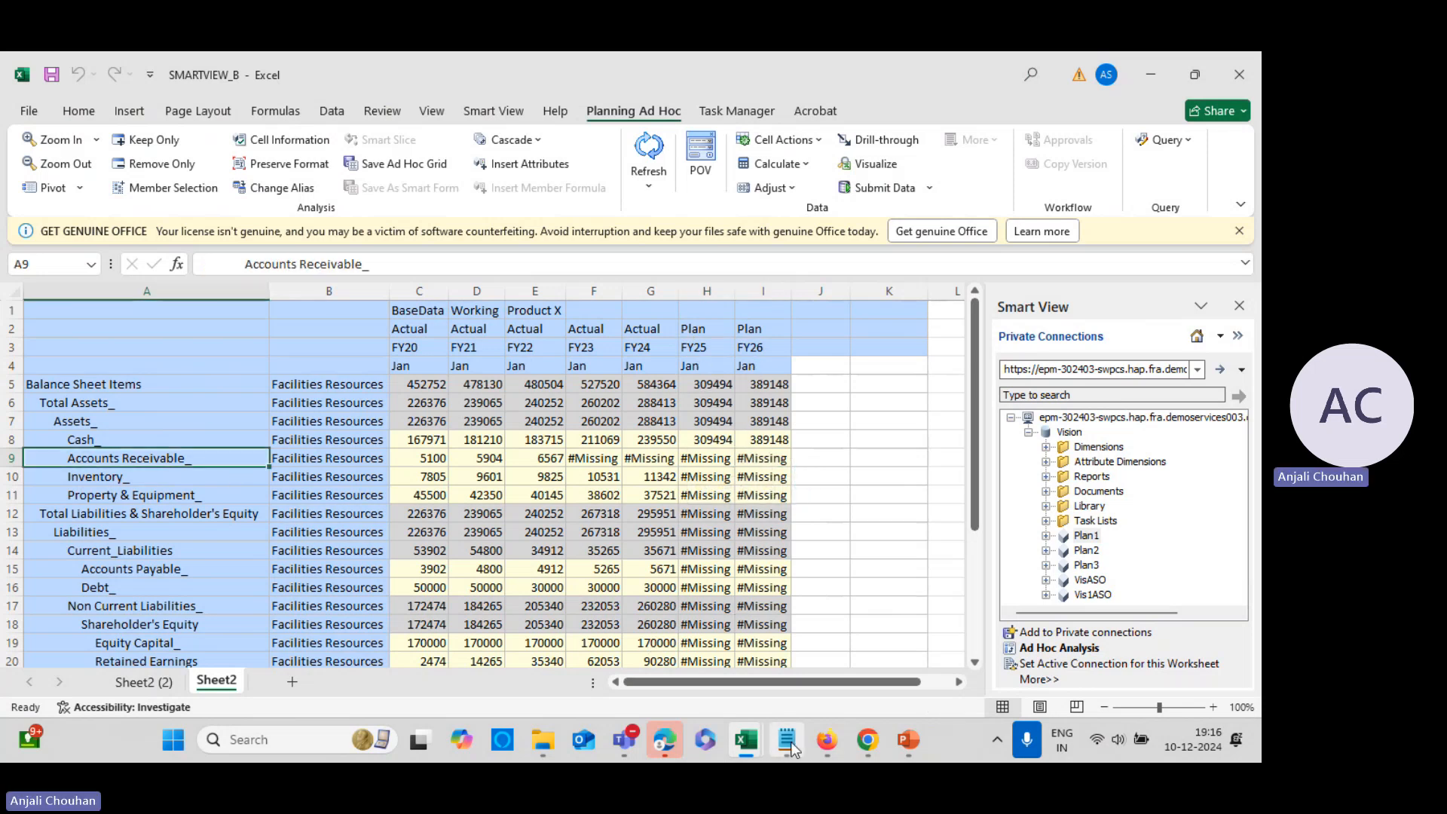
Switch to the balance sheet notes in Notepad and copy the Accounts Receivable_ formula ("4001"*"Accounts Receivable (Days)")/365;
{"action": "key", "text": "alt+Tab"}
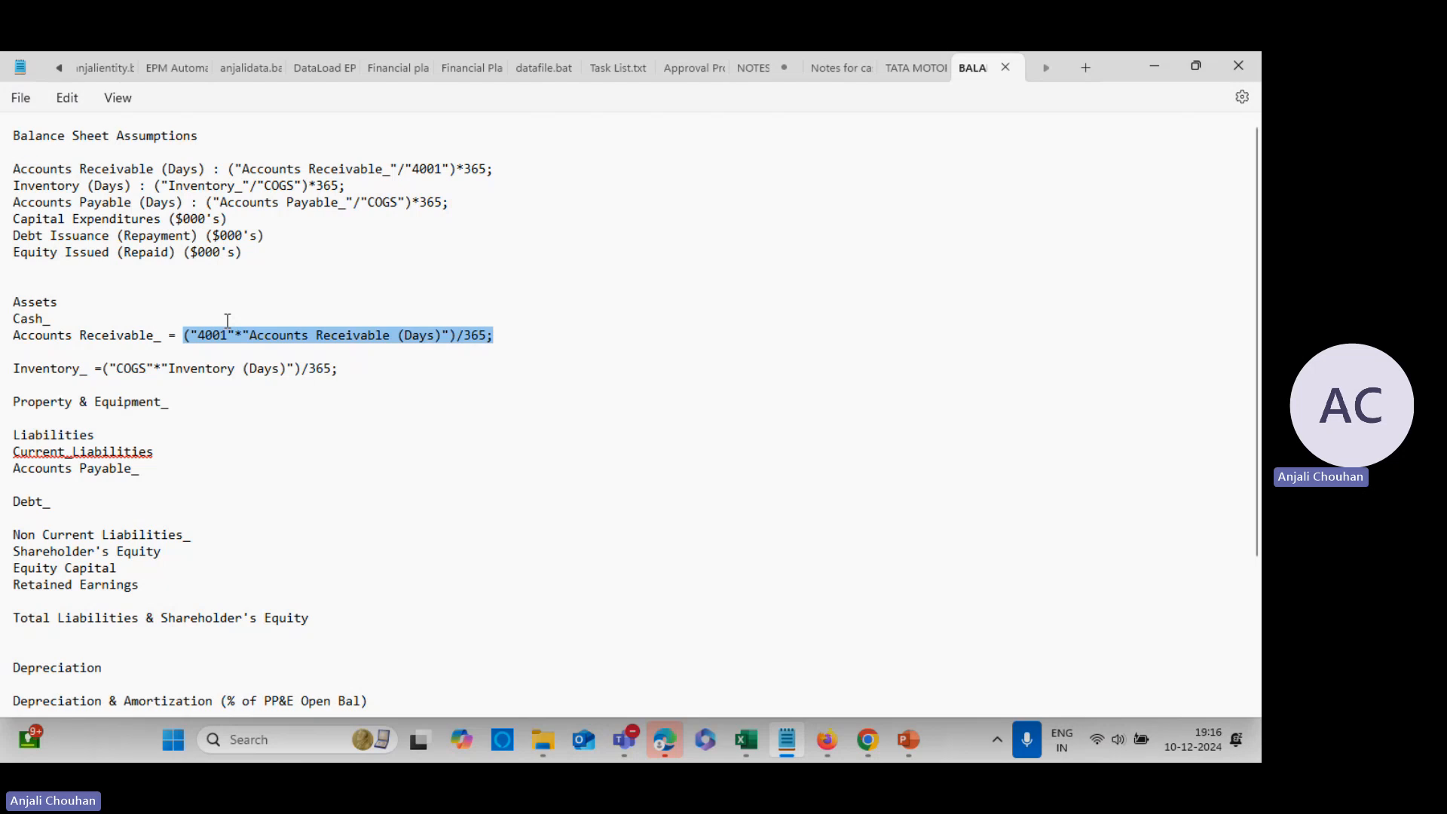
{"action": "double_click", "coordinate": [296, 404]}
{"action": "left_click", "coordinate": [186, 333]}
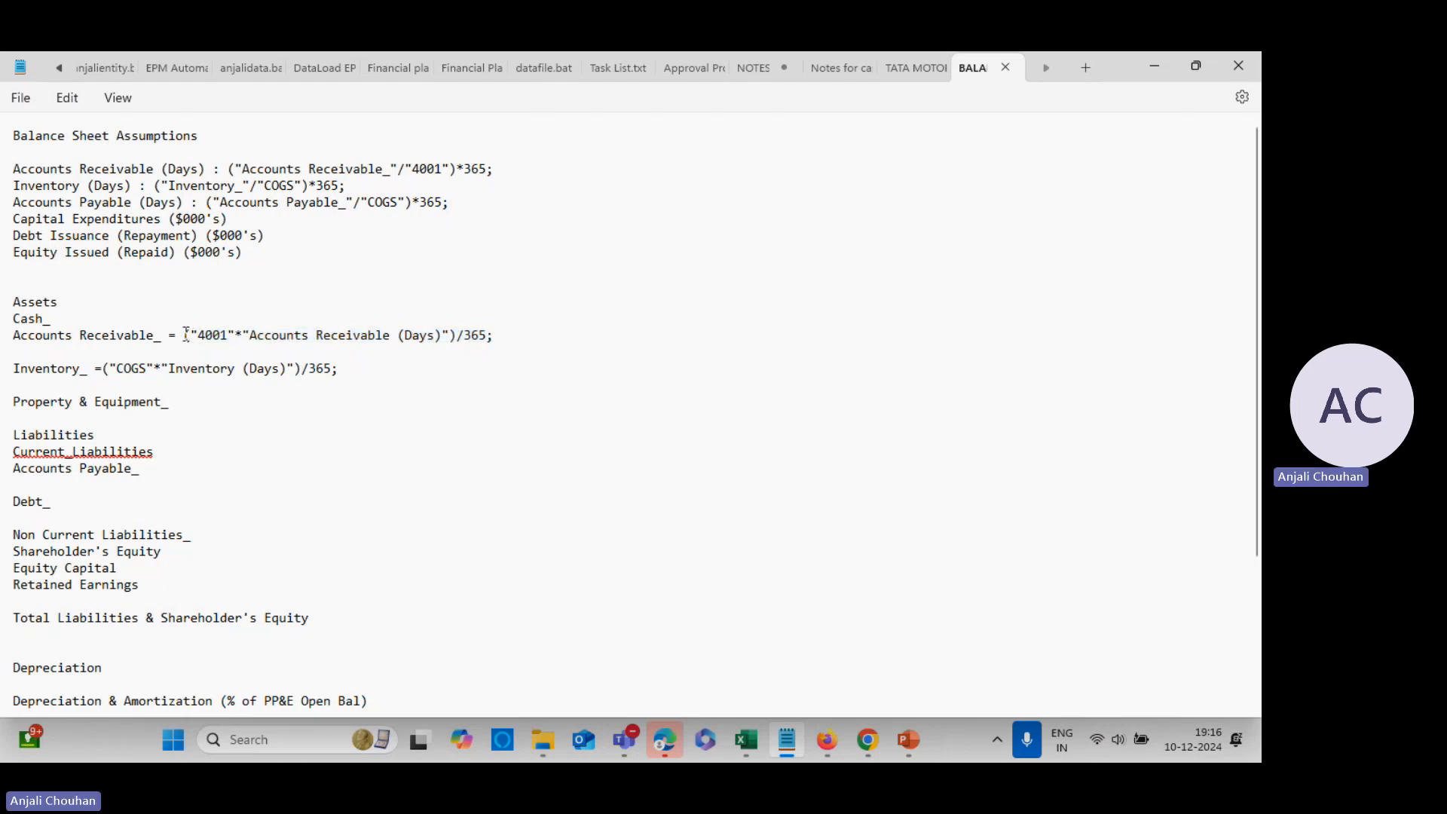
{"action": "left_click_drag", "start_coordinate": [184, 334], "coordinate": [496, 335]}
{"action": "key", "text": "ctrl+c"}
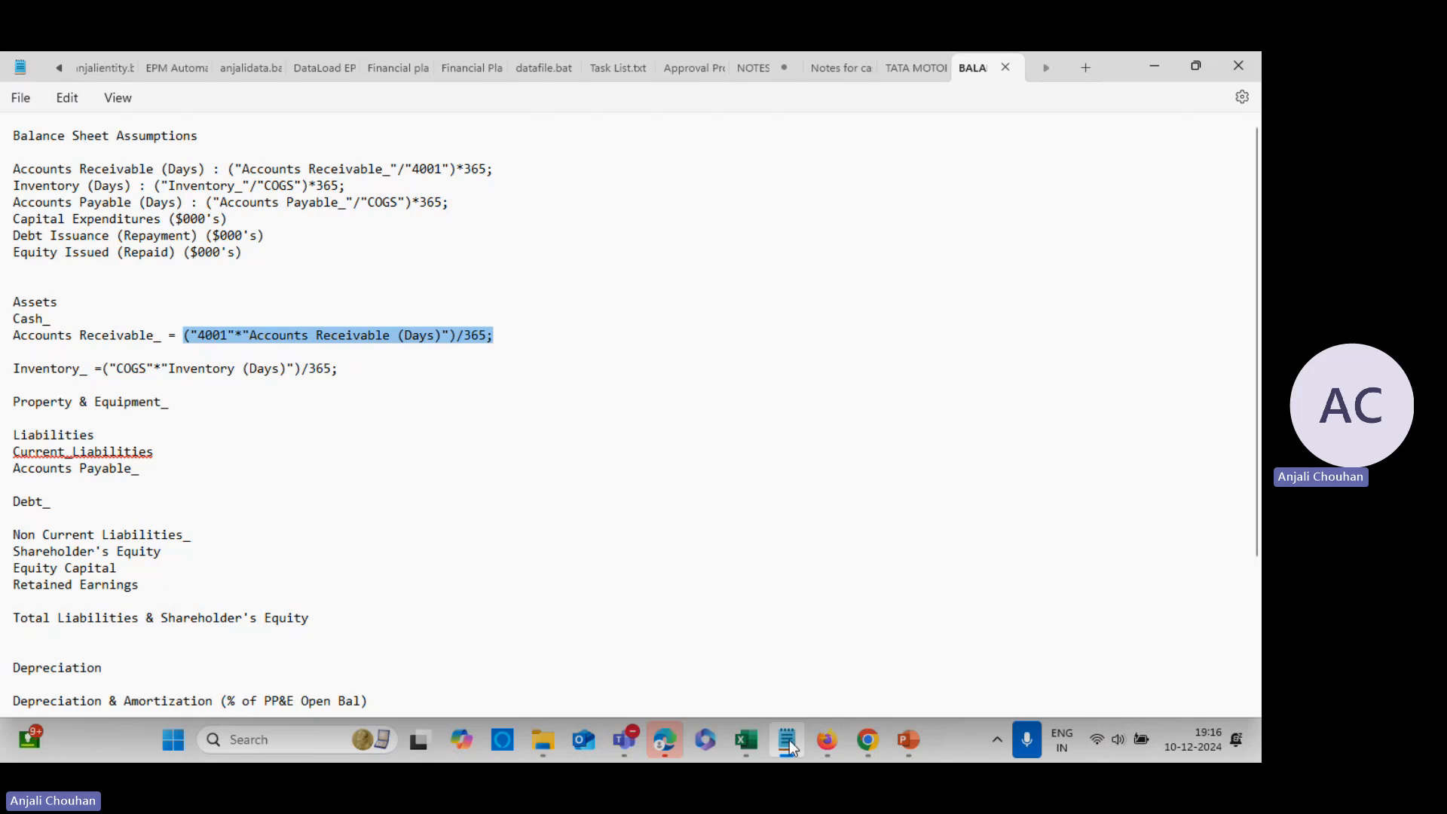
Switch to EPM Cloud Planning and expand Balance Sheet Items, Total Assets_ and Assets_ in the Account dimension
{"action": "mouse_move", "coordinate": [745, 751]}
{"action": "left_click", "coordinate": [867, 739]}
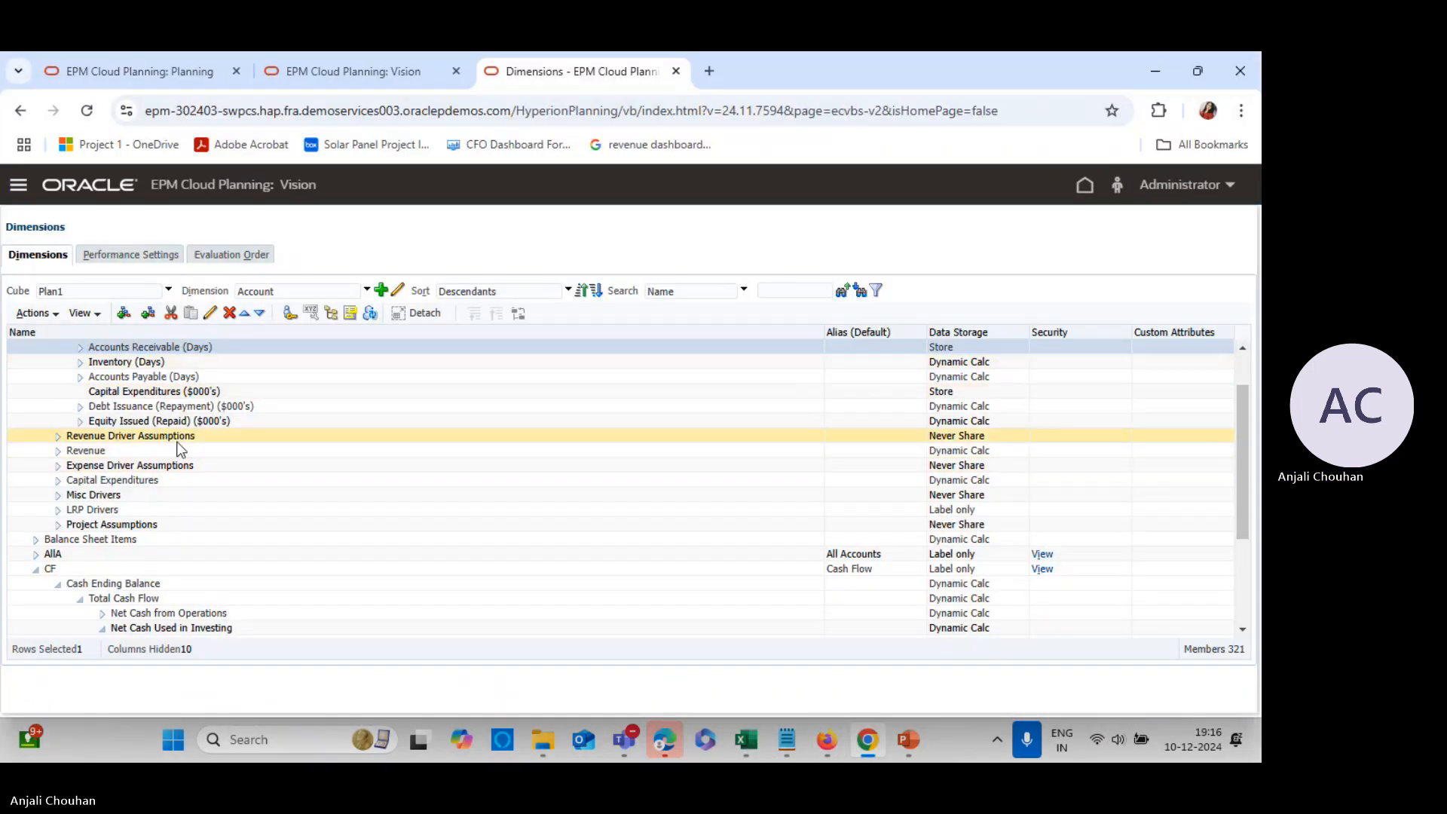
{"action": "scroll", "coordinate": [120, 527], "scroll_direction": "down", "scroll_amount": 2}
{"action": "scroll", "coordinate": [75, 512], "scroll_direction": "up", "scroll_amount": 2}
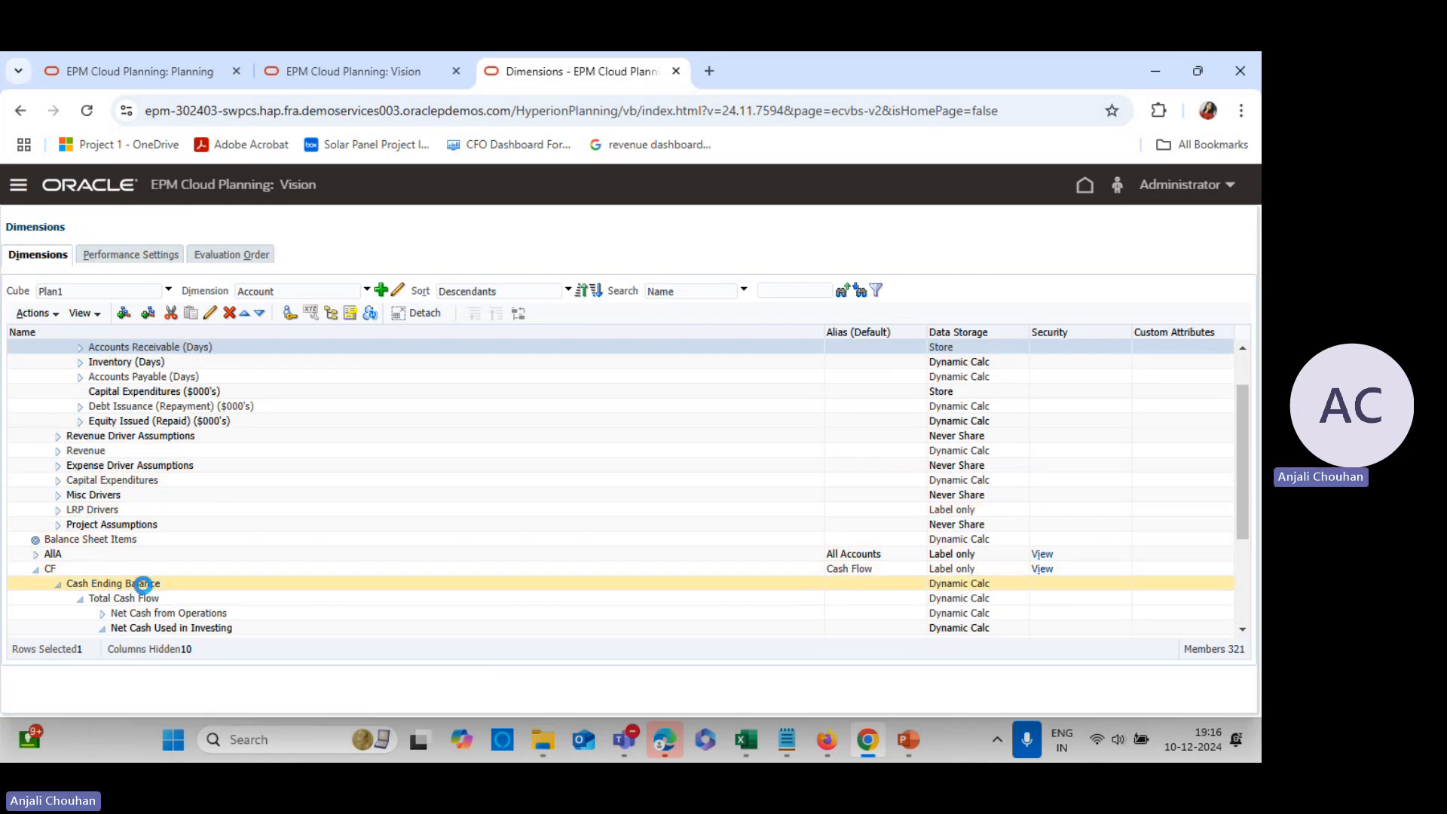
{"action": "left_click", "coordinate": [36, 538]}
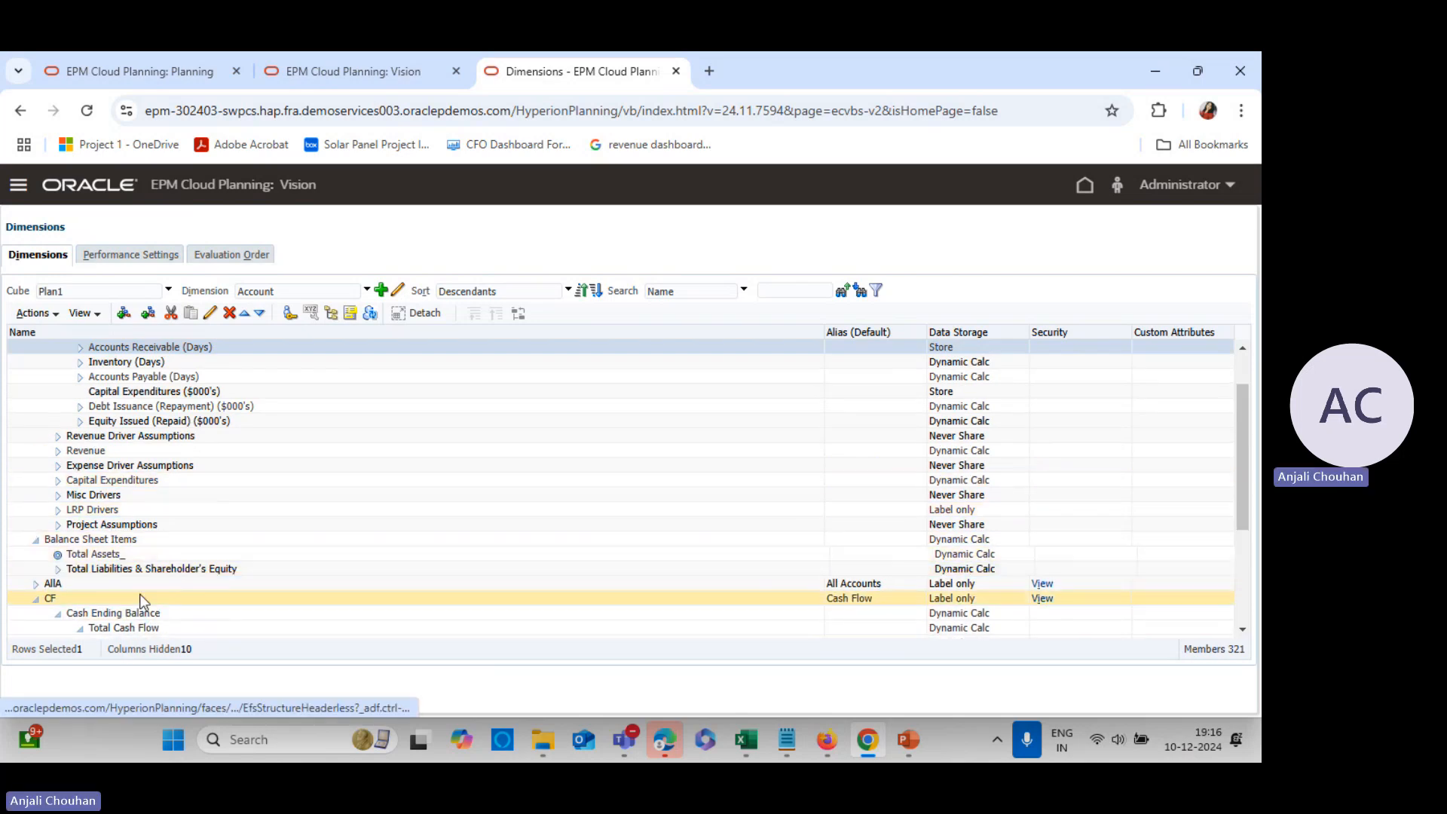
{"action": "left_click", "coordinate": [58, 553]}
{"action": "left_click", "coordinate": [79, 569]}
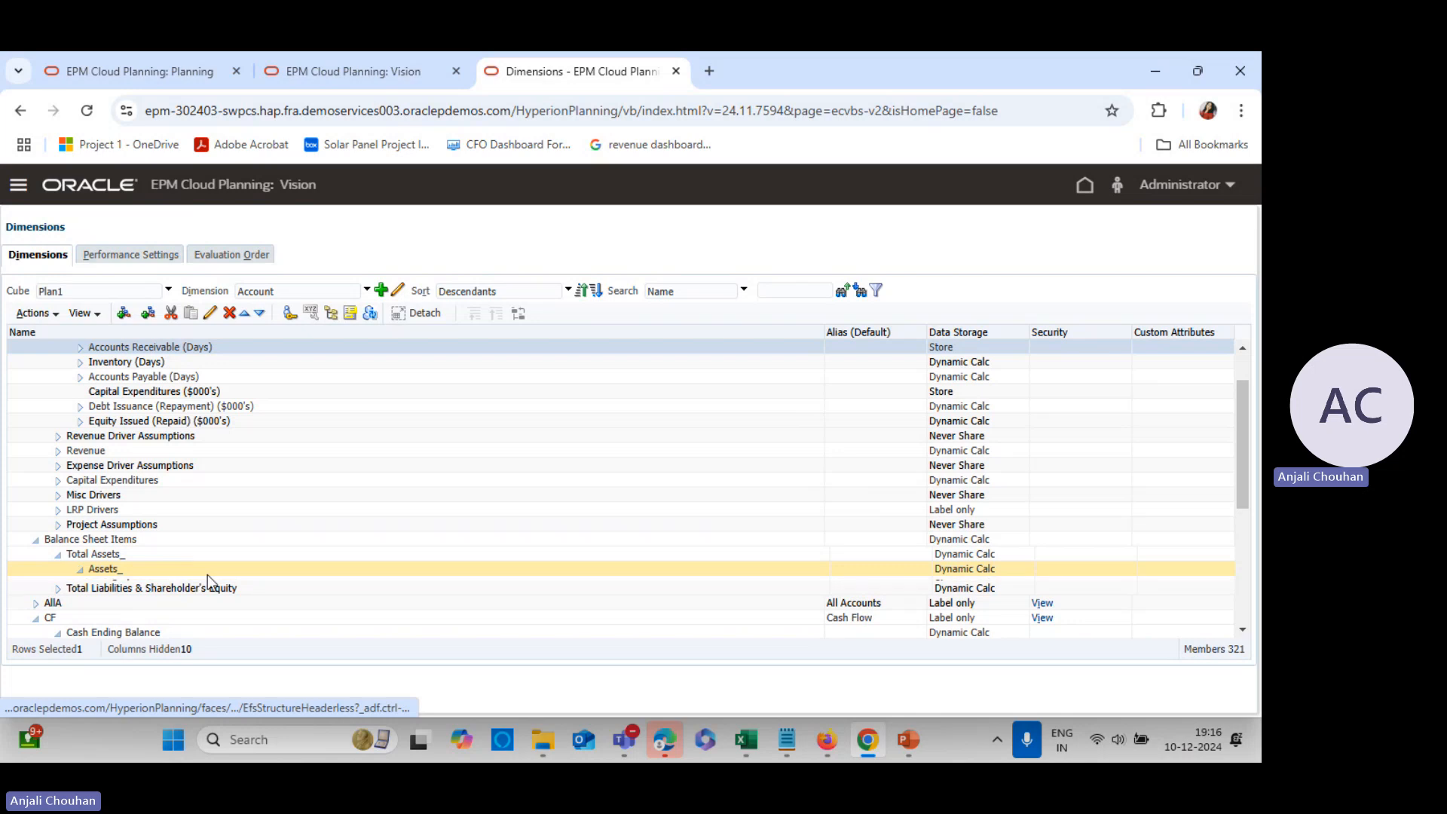
{"action": "scroll", "coordinate": [207, 577], "scroll_direction": "down", "scroll_amount": 2}
Open the Accounts Receivable_ member for editing and set its default Data Storage to Dynamic Calc
{"action": "left_click", "coordinate": [154, 505]}
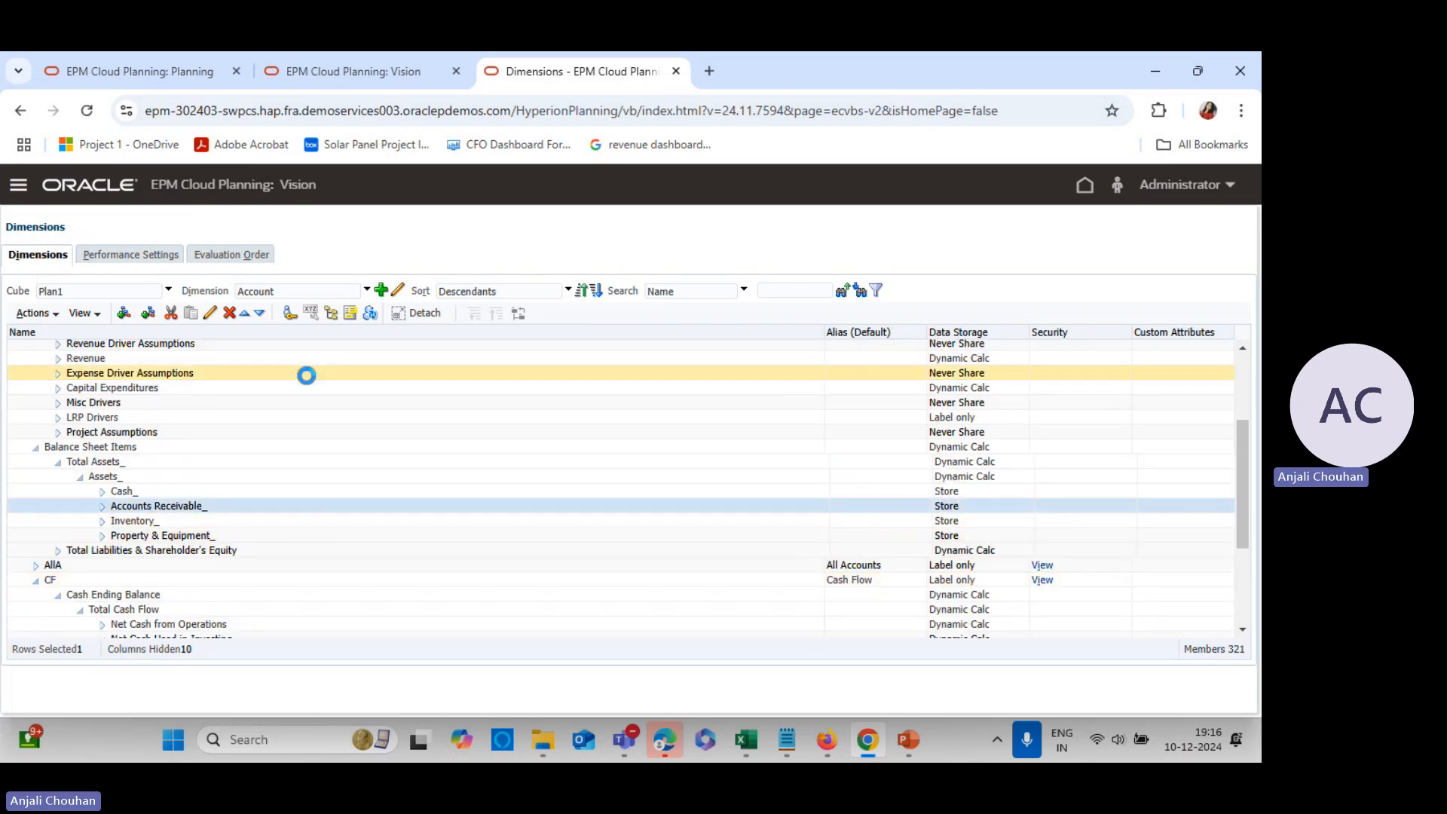
{"action": "left_click", "coordinate": [210, 318]}
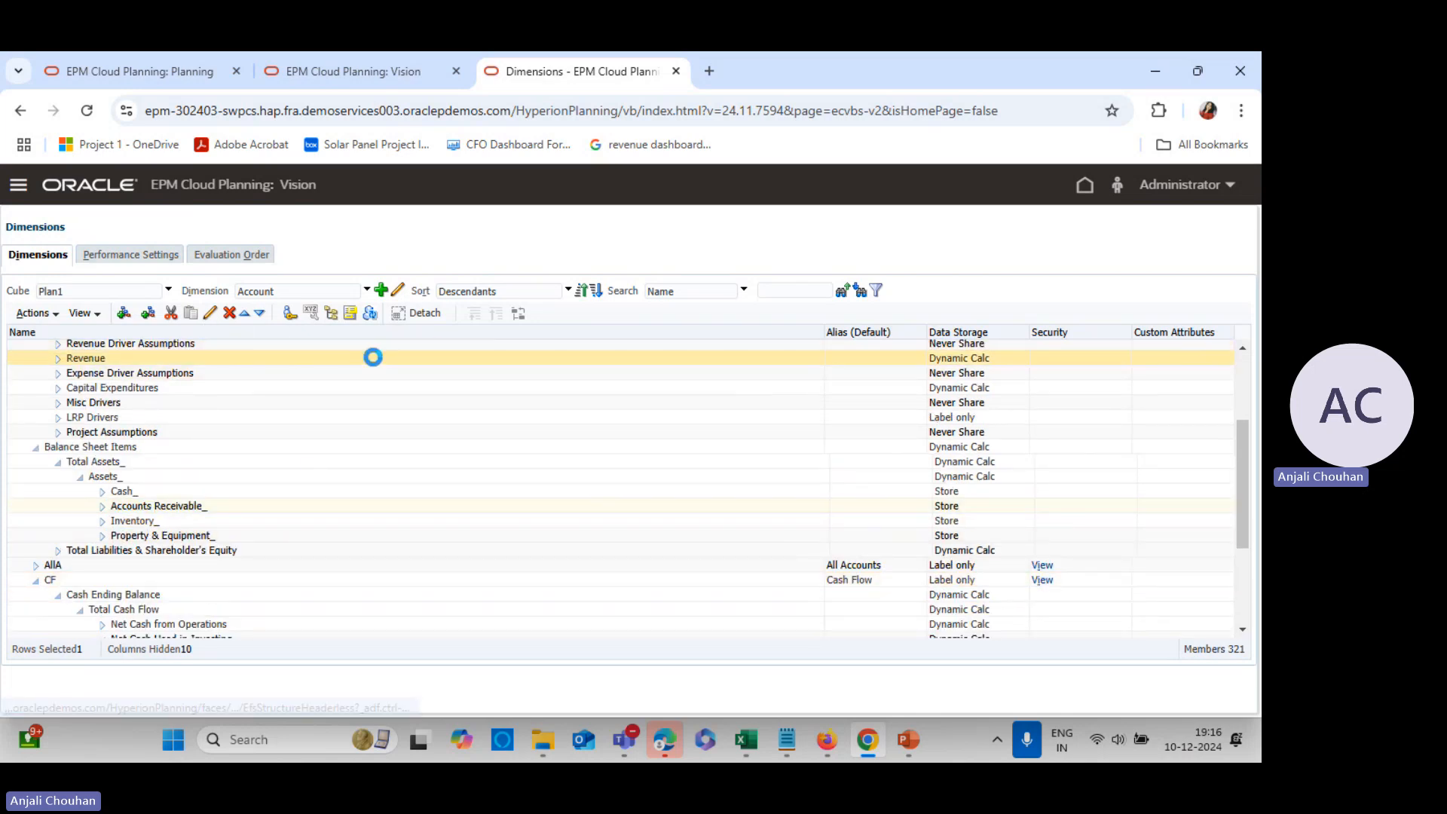
{"action": "left_click", "coordinate": [232, 535]}
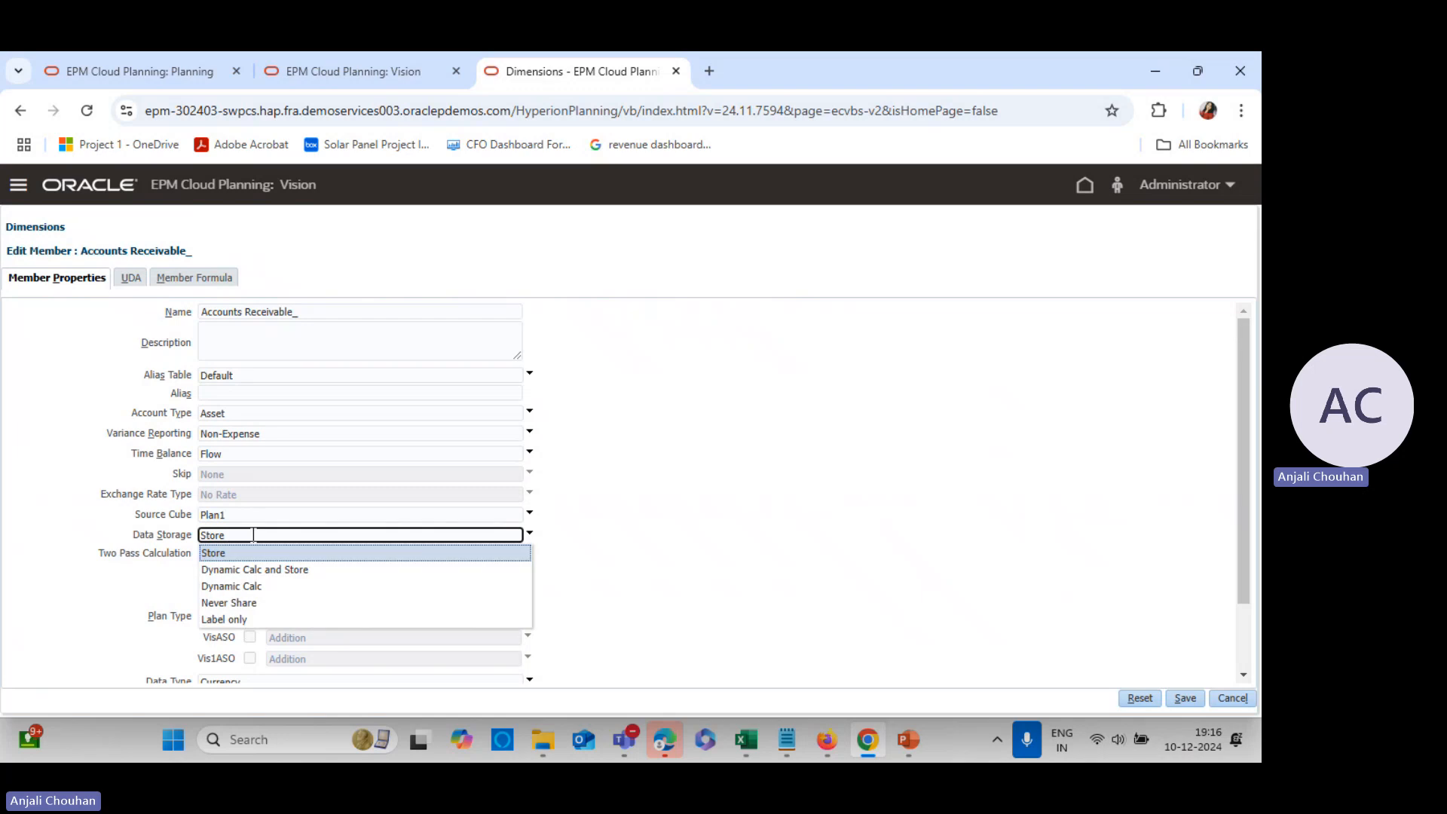
{"action": "left_click", "coordinate": [239, 586]}
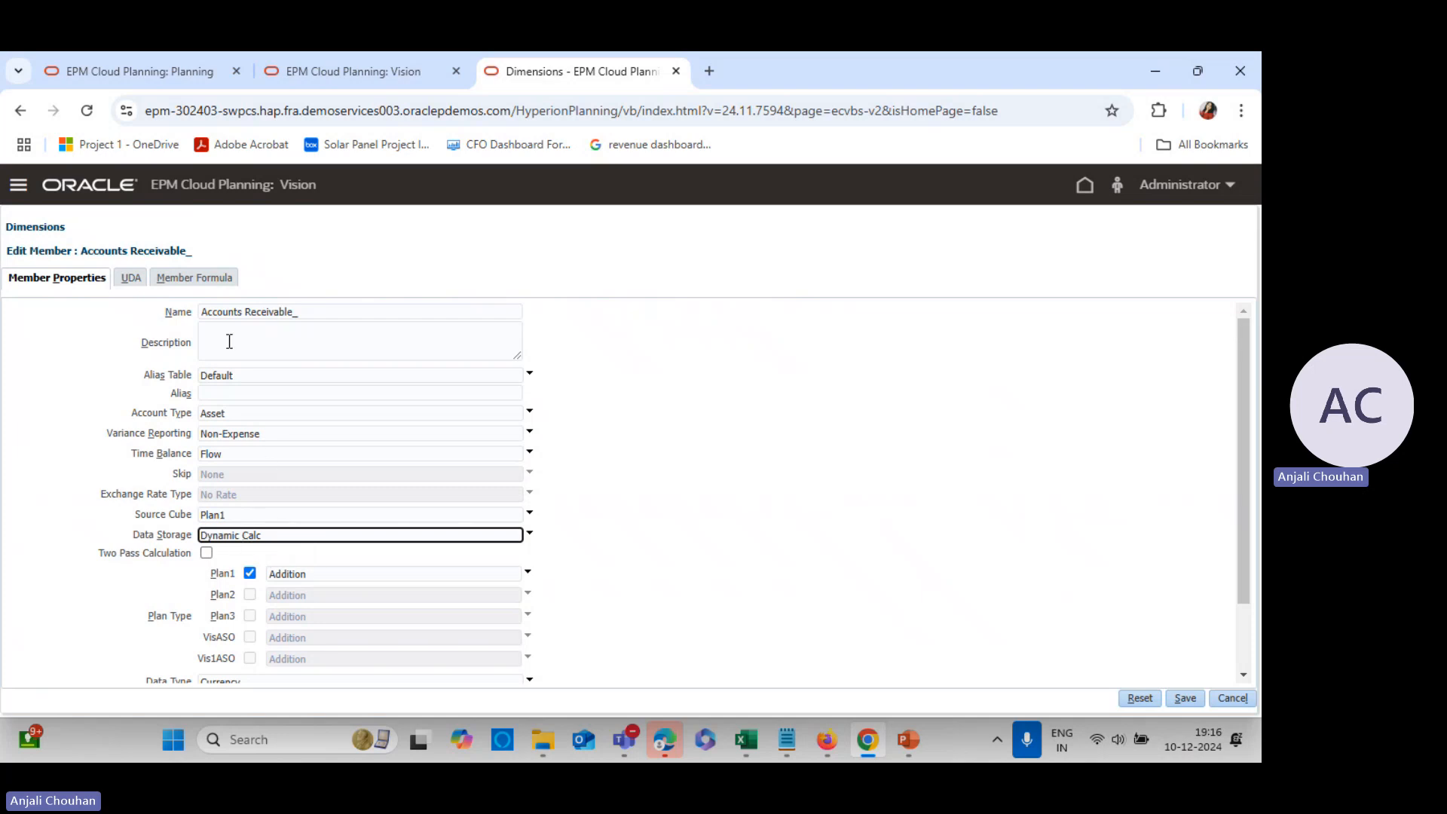
Give the Accounts Receivable_ member the Plan1 formula ("4001"*"Accounts Receivable (Days)")/365; with Data Storage set to Dynamic Calc
{"action": "left_click", "coordinate": [198, 289]}
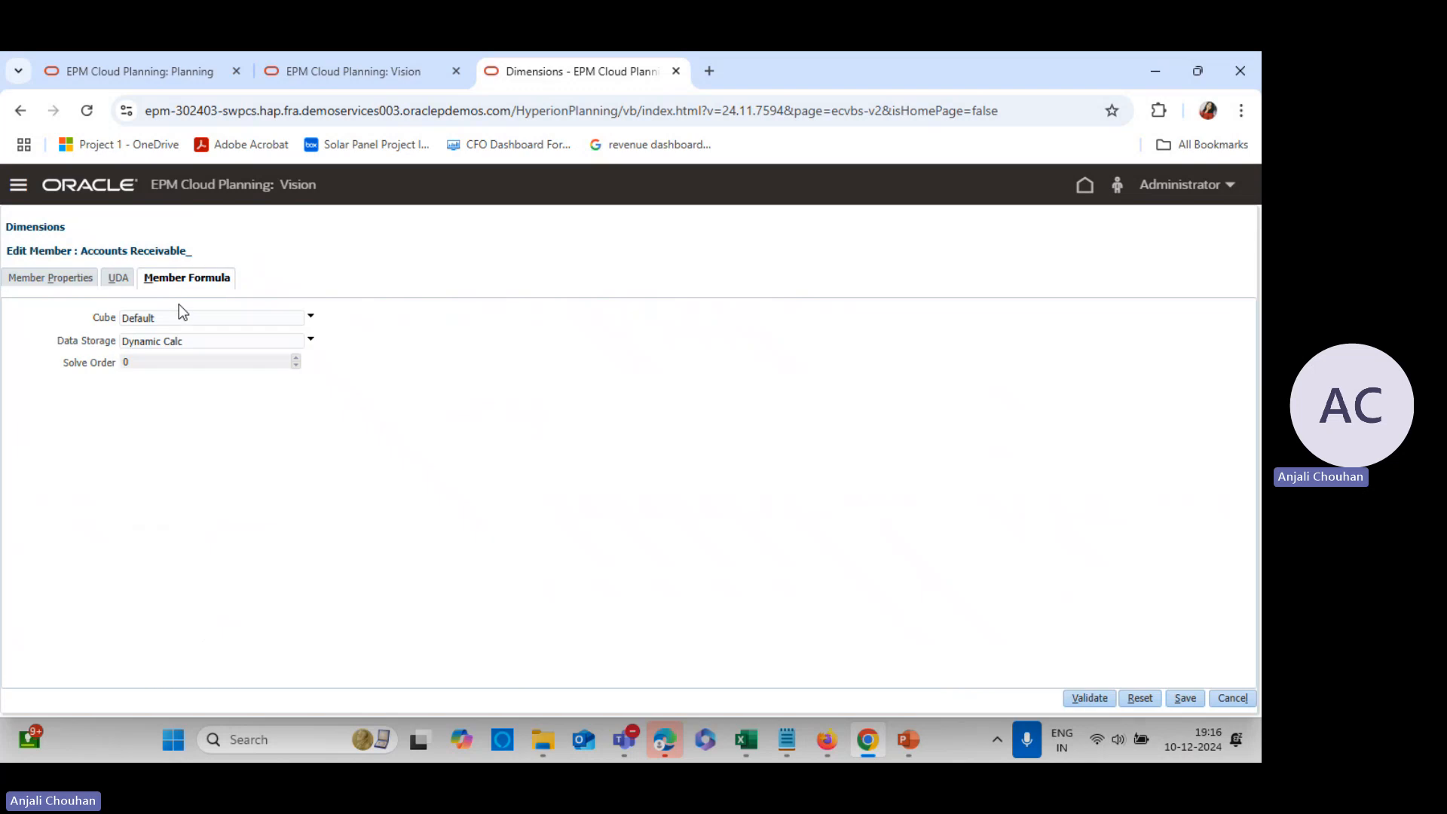
{"action": "left_click", "coordinate": [160, 318]}
{"action": "left_click", "coordinate": [151, 348]}
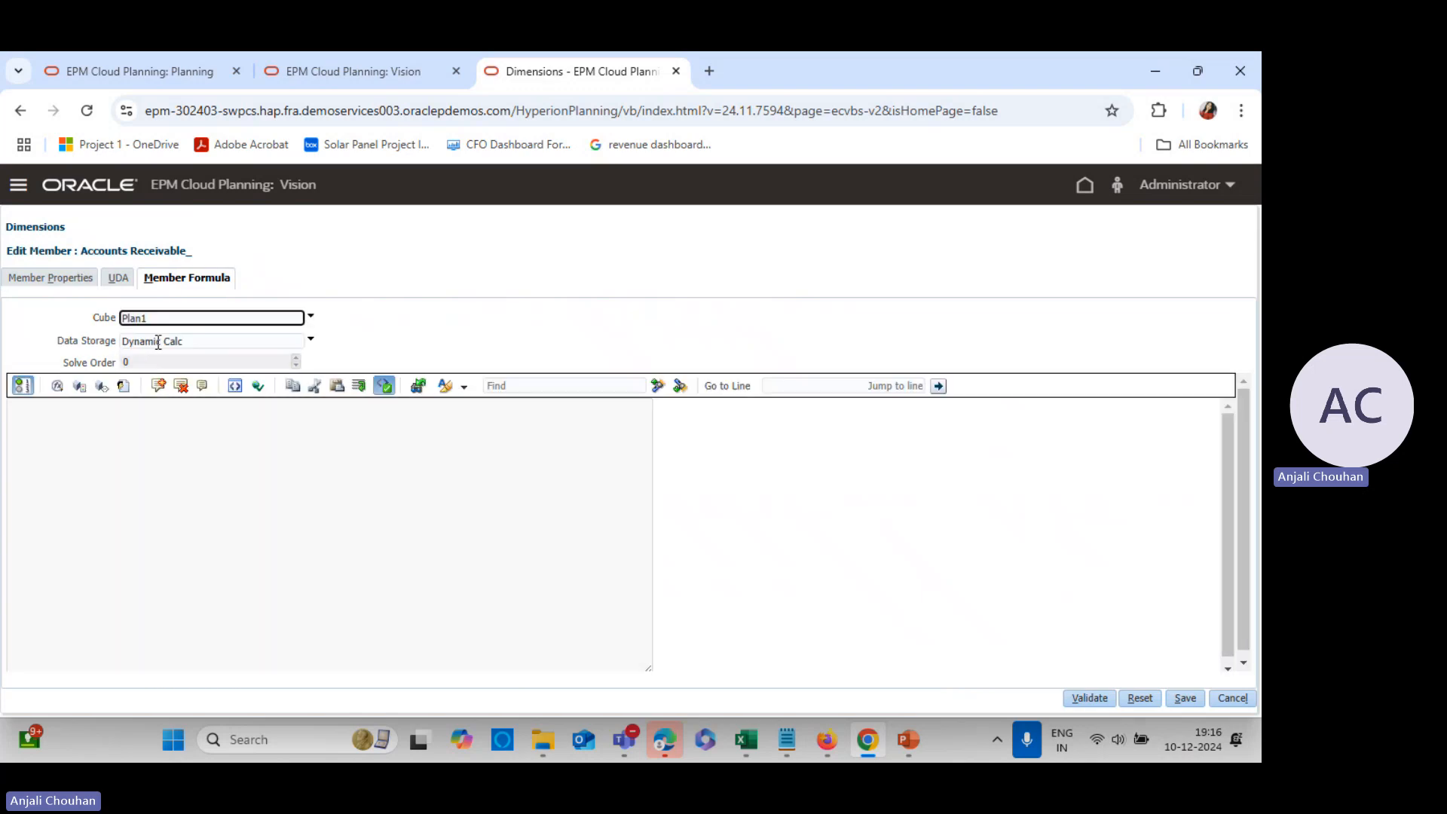
{"action": "left_click", "coordinate": [155, 341]}
{"action": "left_click", "coordinate": [143, 359]}
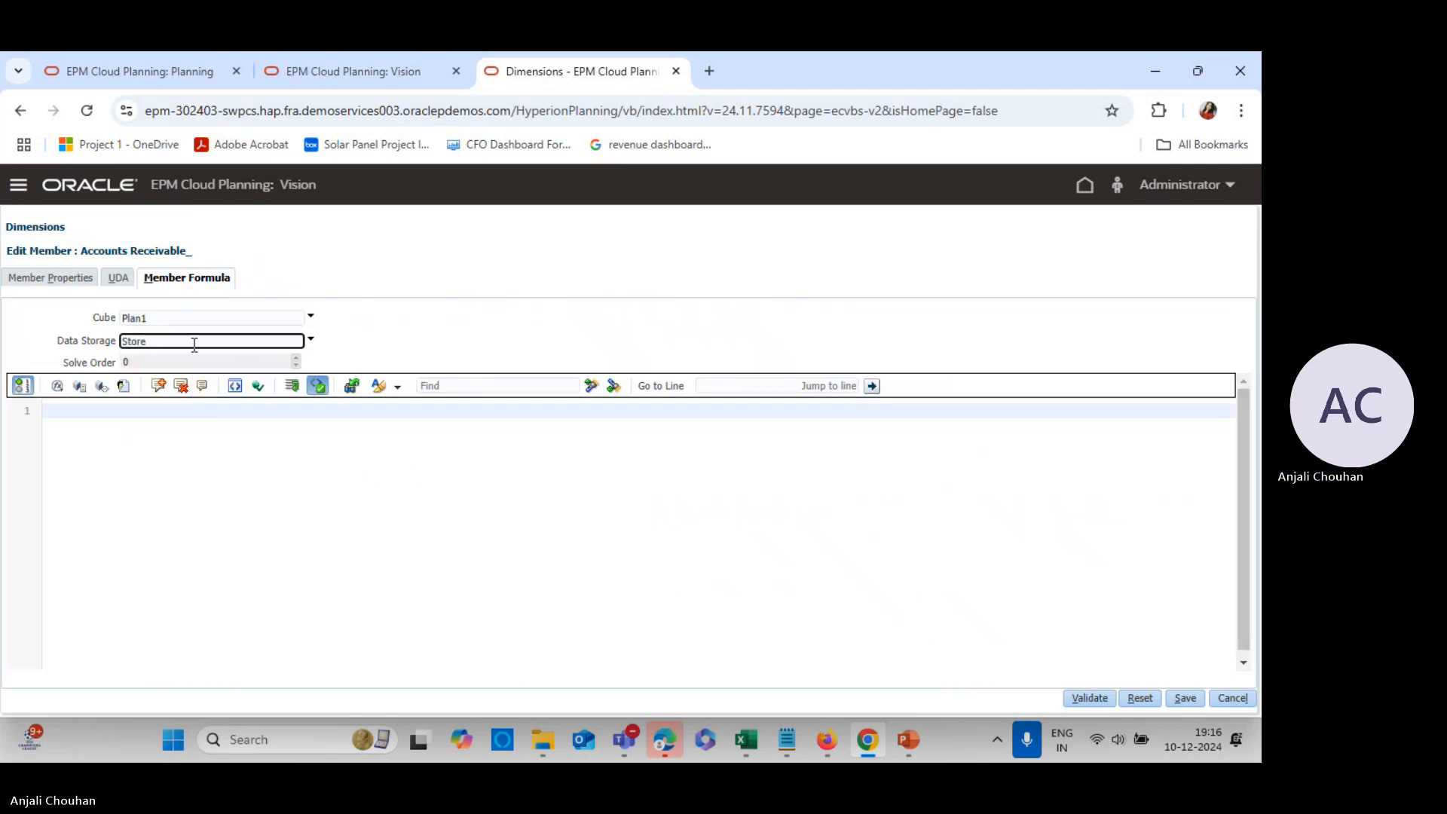
{"action": "left_click", "coordinate": [166, 341]}
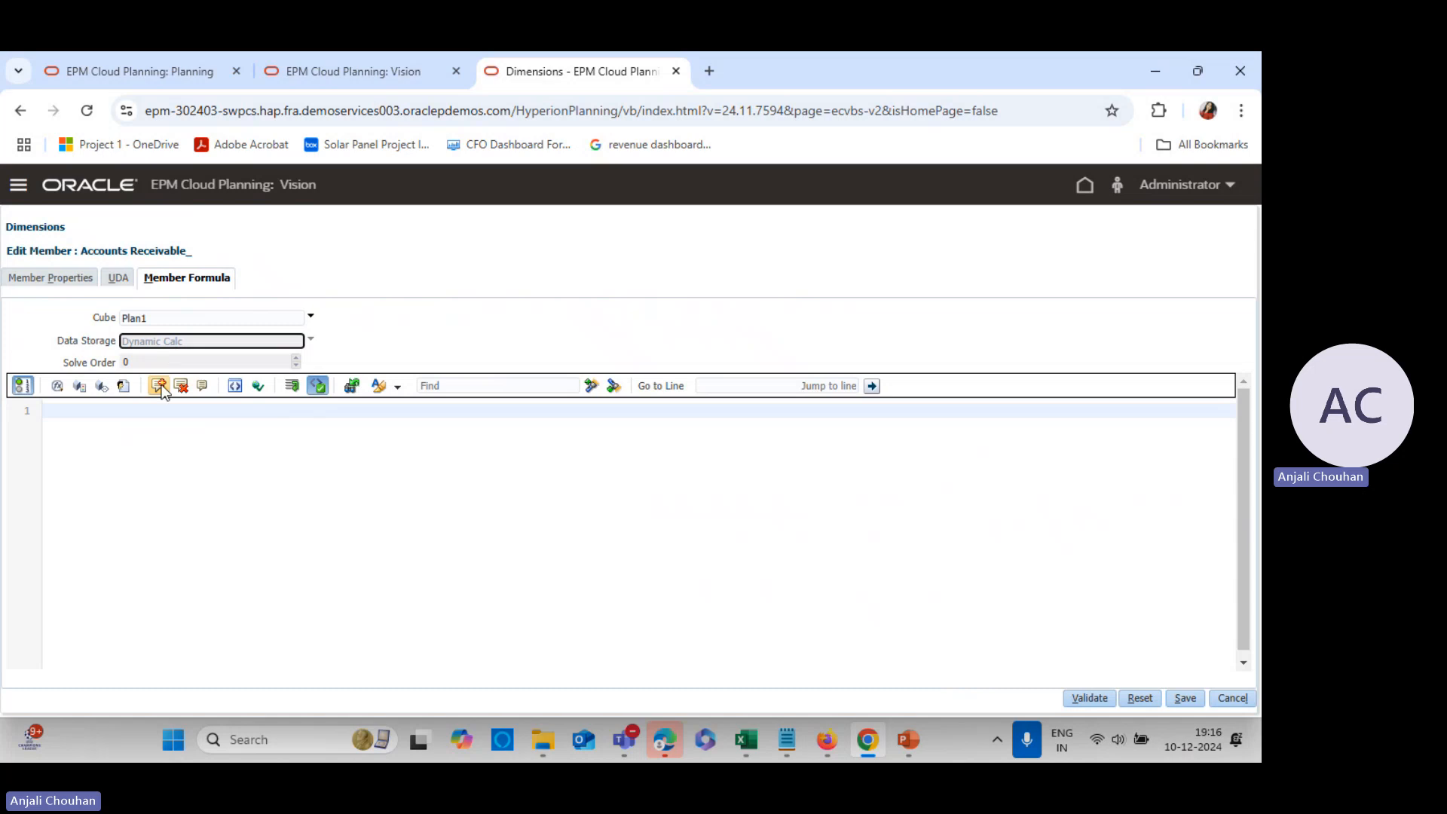
{"action": "left_click", "coordinate": [118, 410]}
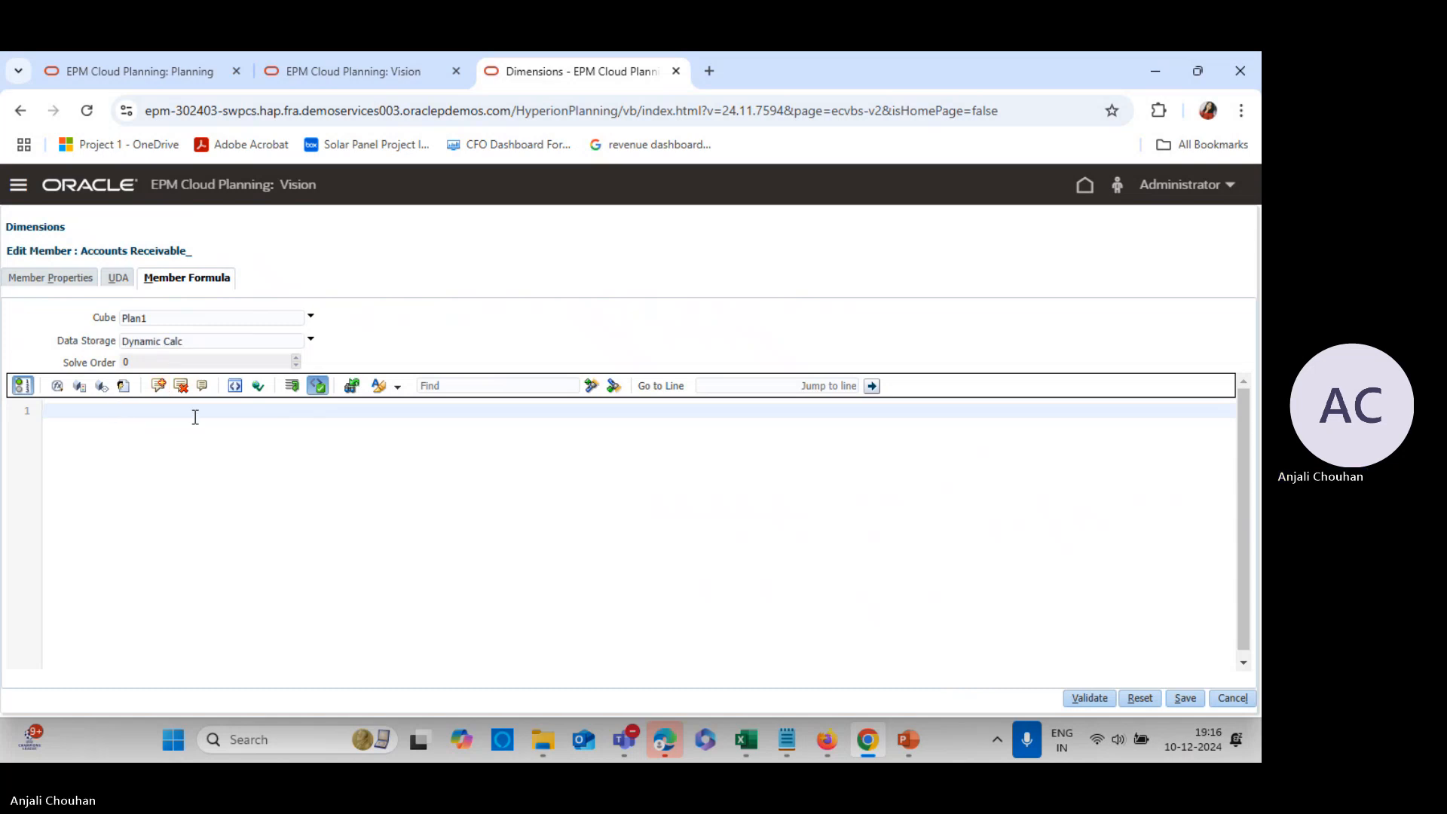
{"action": "key", "text": "ctrl+v"}
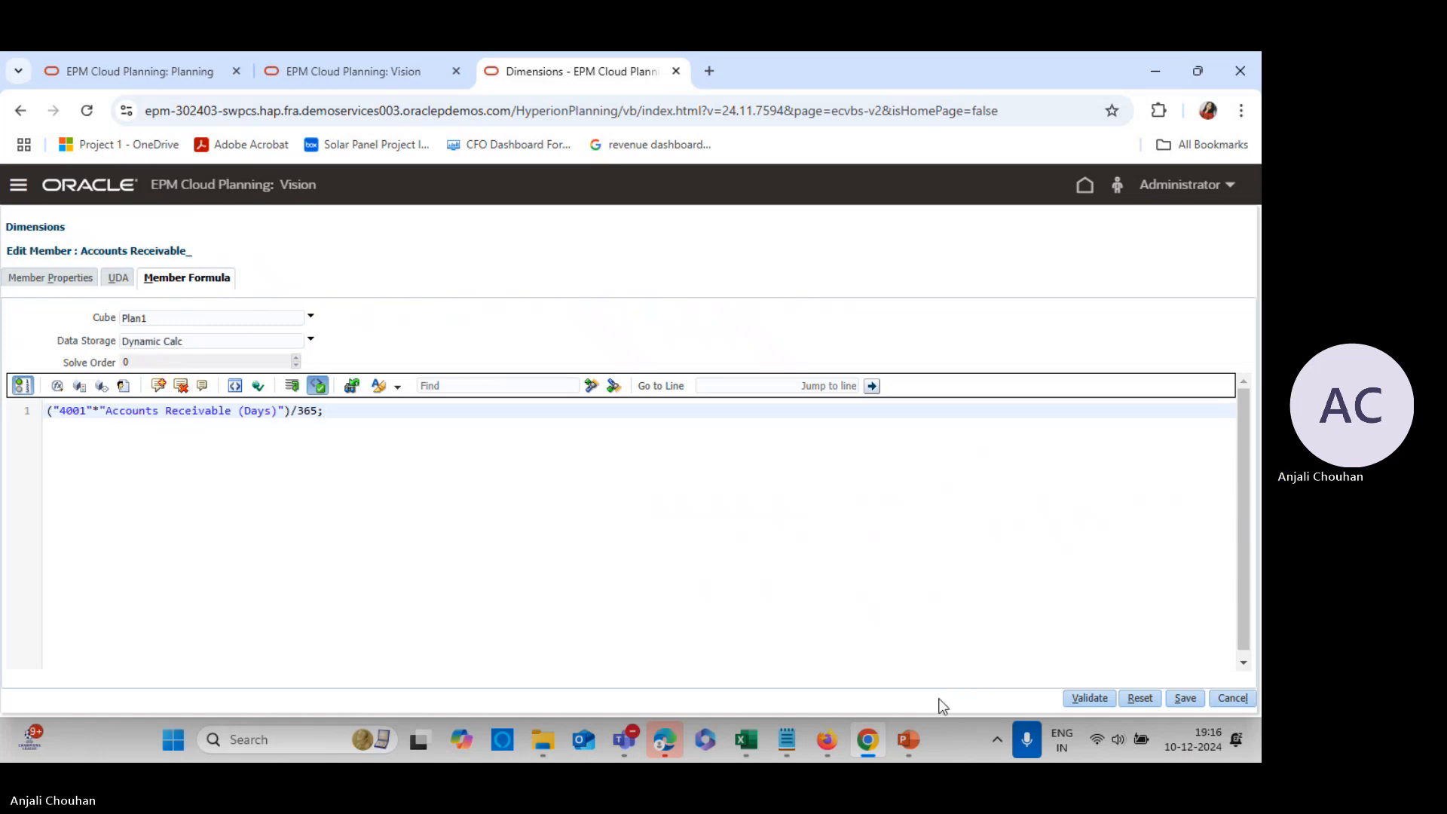
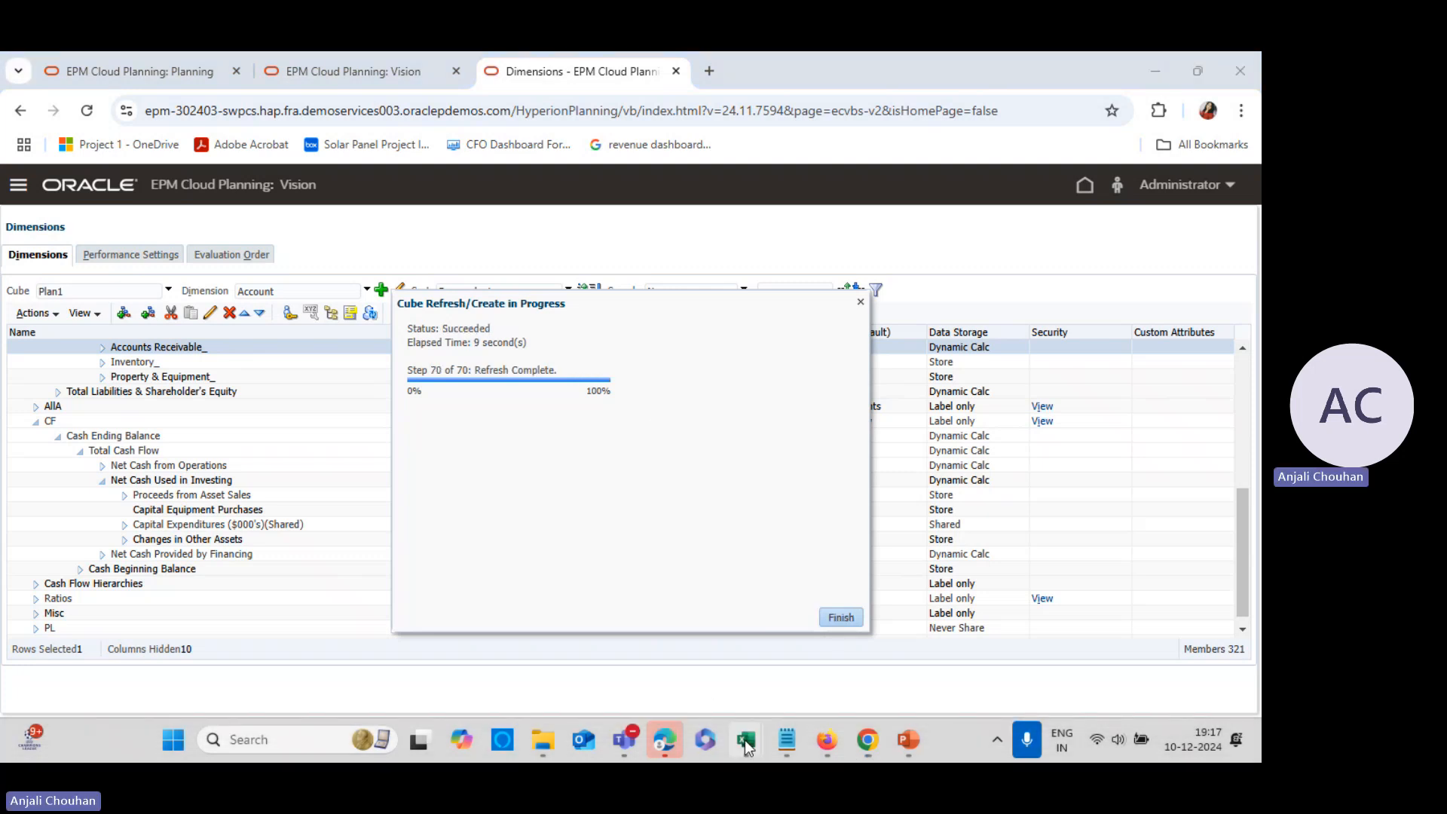
Switch to the SMARTVIEW_B workbook and review the Total Revenue actuals for FY20 to FY22 on Sheet2 (2)
{"action": "mouse_move", "coordinate": [746, 739]}
{"action": "left_click", "coordinate": [605, 639]}
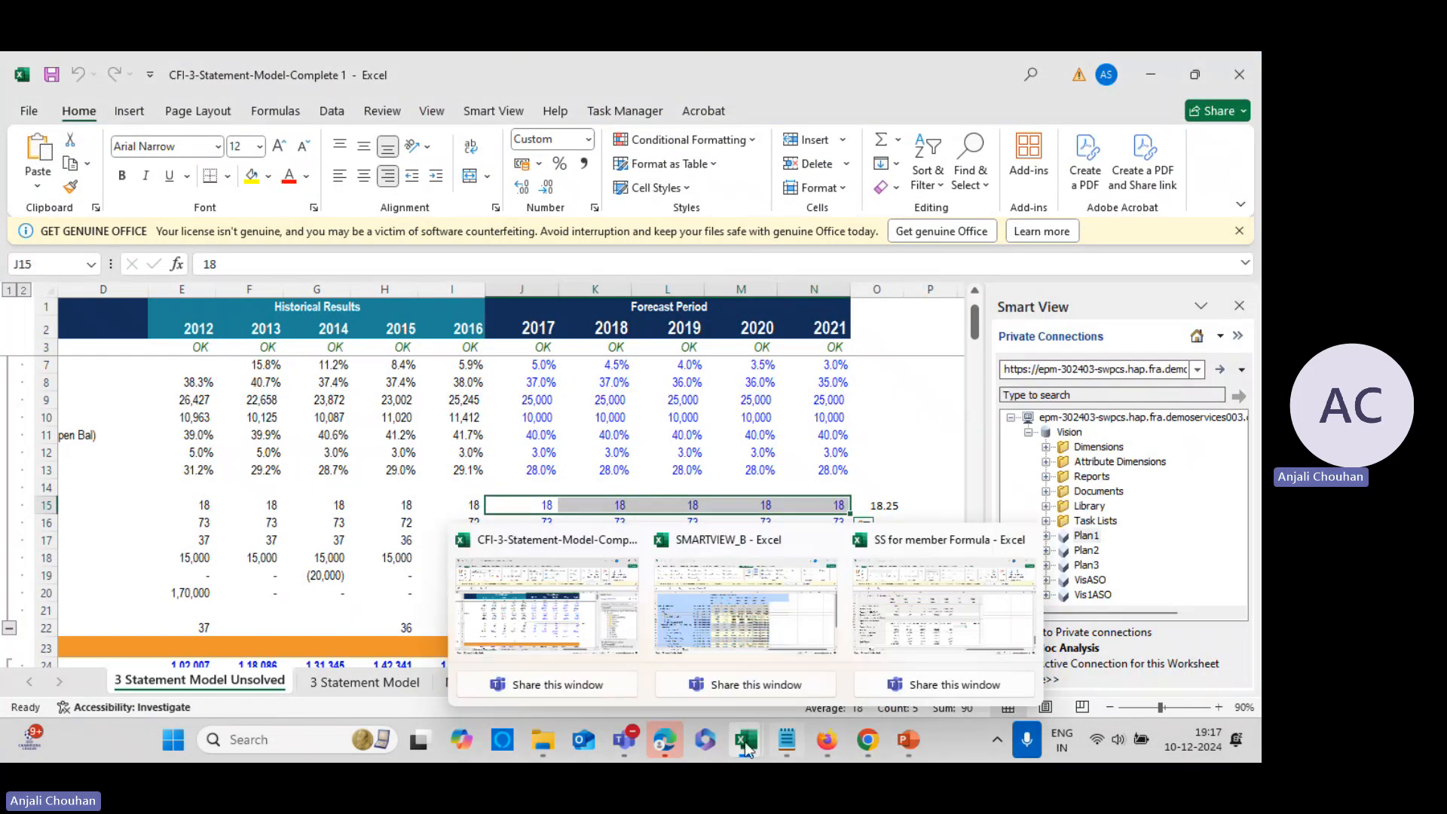
{"action": "left_click", "coordinate": [742, 649]}
{"action": "left_click", "coordinate": [140, 680]}
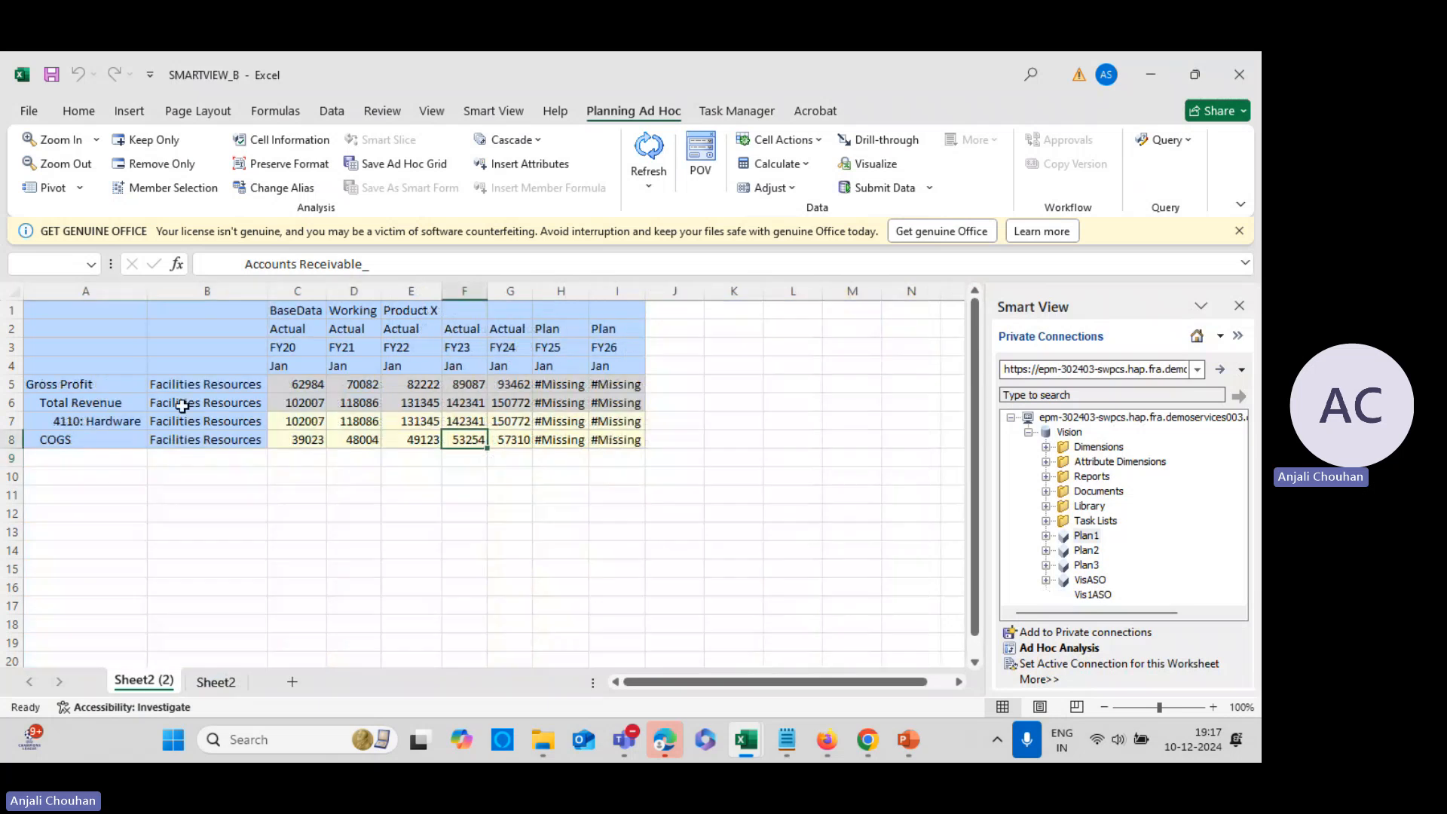
{"action": "left_click", "coordinate": [312, 405]}
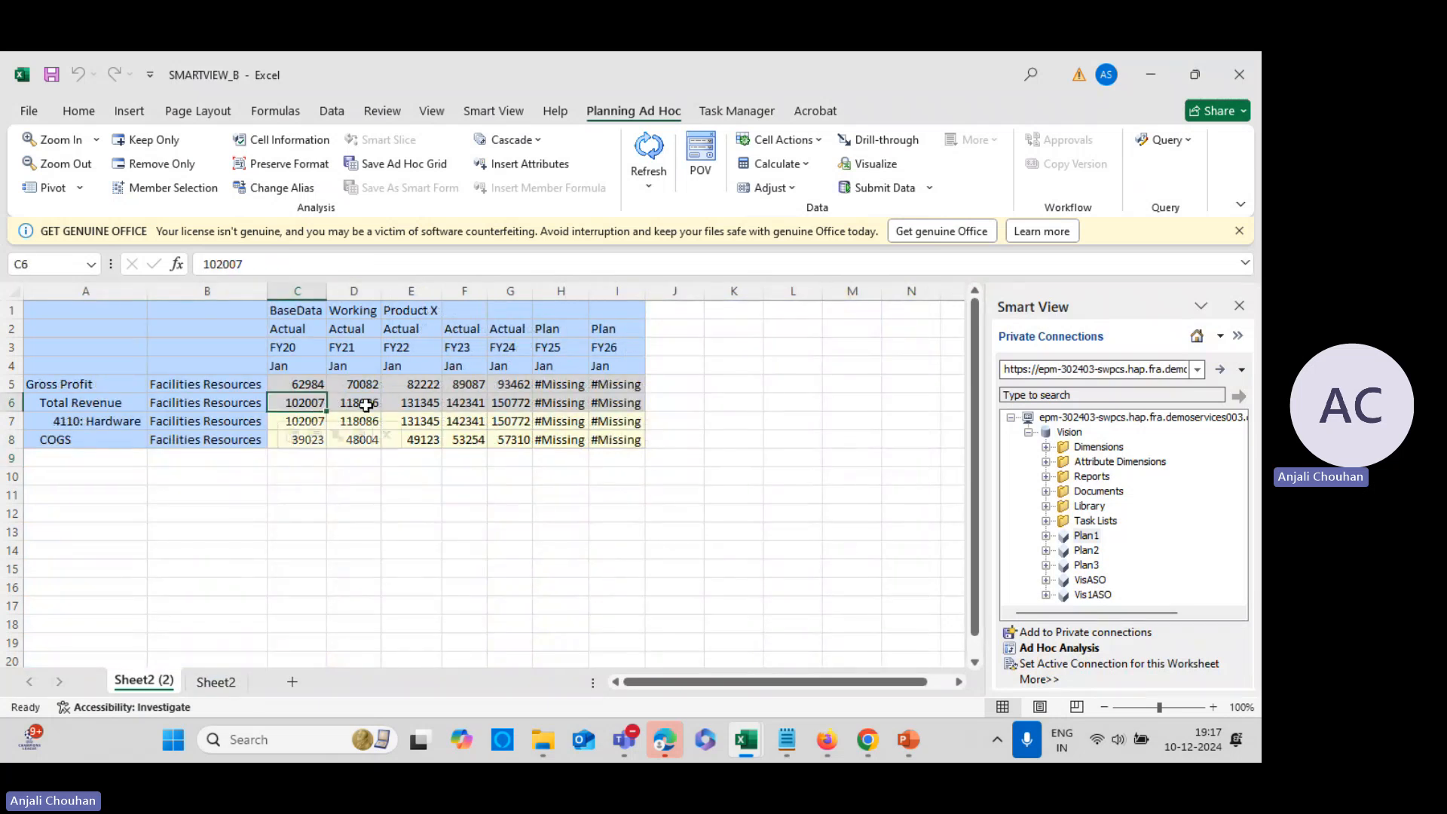
{"action": "left_click", "coordinate": [410, 403]}
Look up the 2017 forecast revenue in the Income Statement of the CFI-3-Statement-Model-Complete 1 workbook
{"action": "mouse_move", "coordinate": [746, 739]}
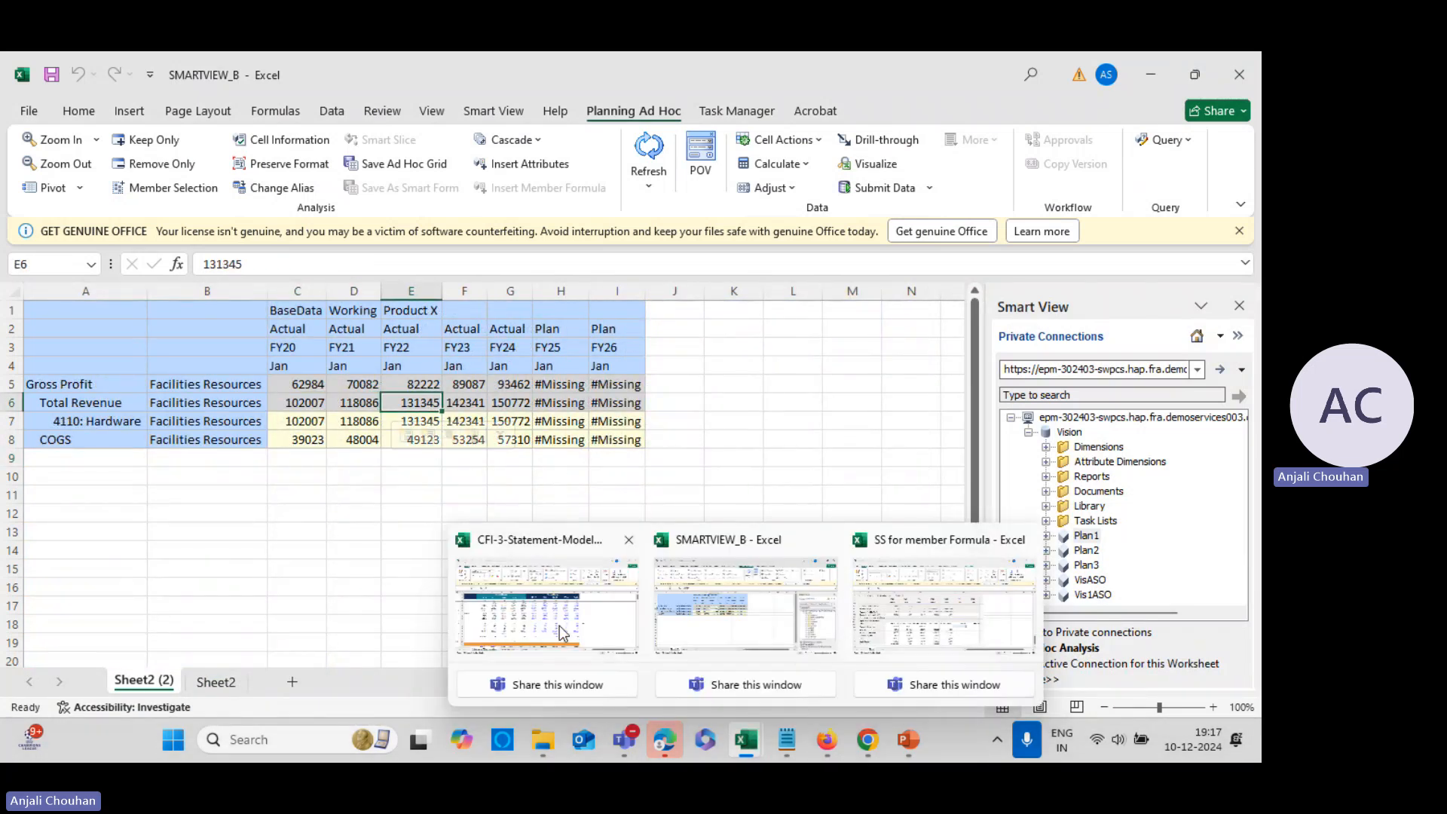
{"action": "left_click", "coordinate": [559, 632]}
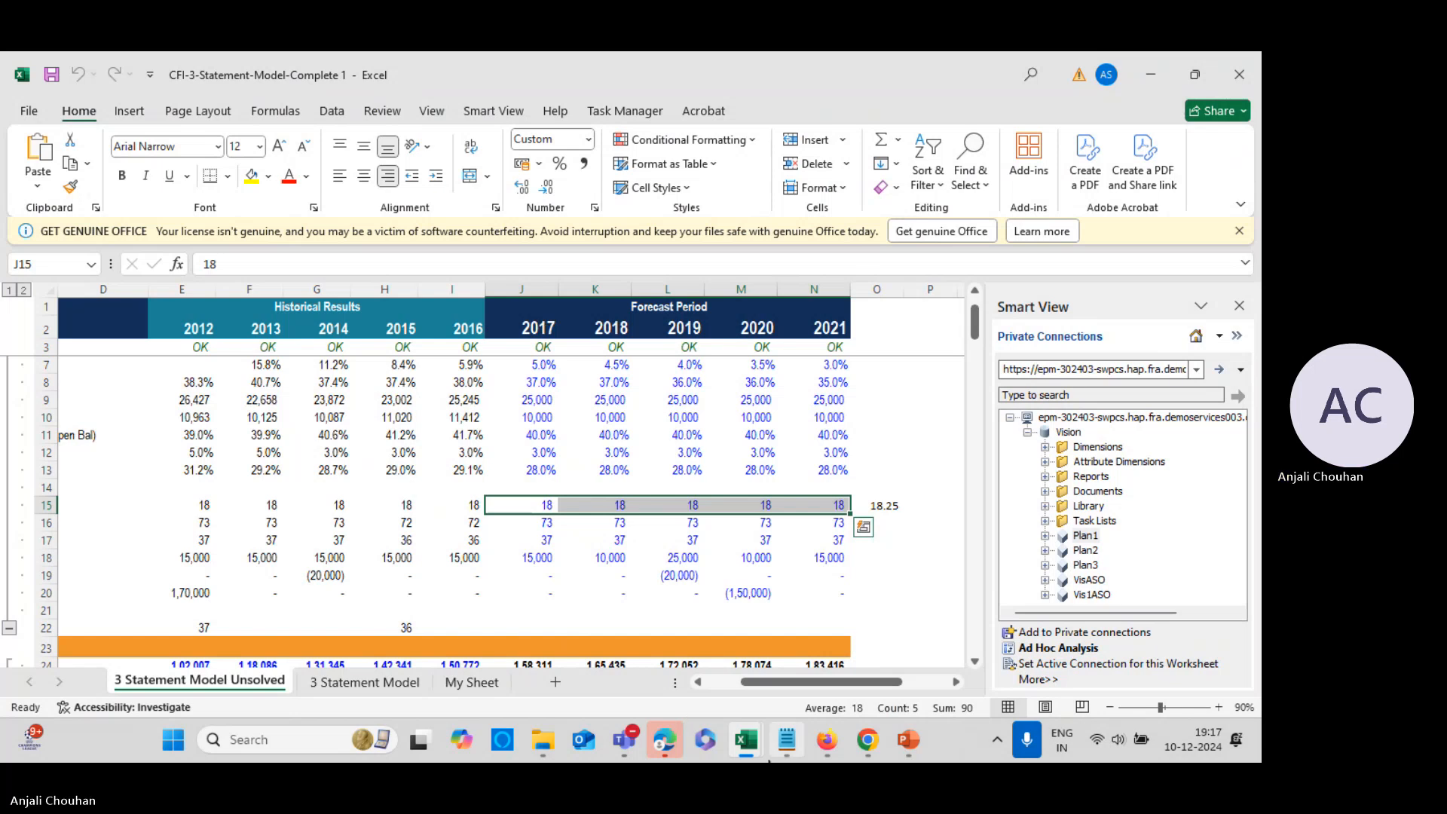
{"action": "key", "text": "alt+Tab"}
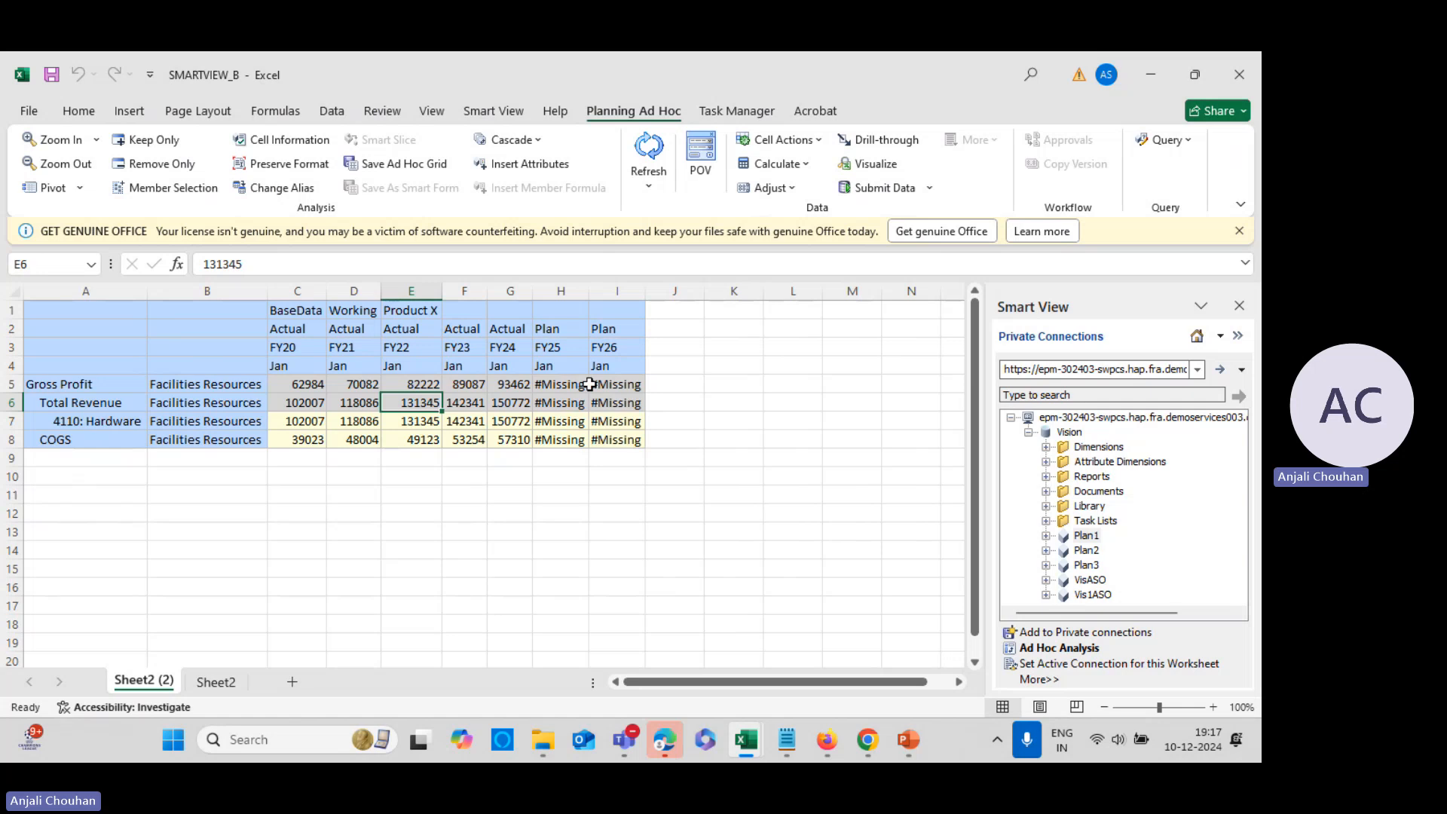
{"action": "left_click", "coordinate": [562, 423]}
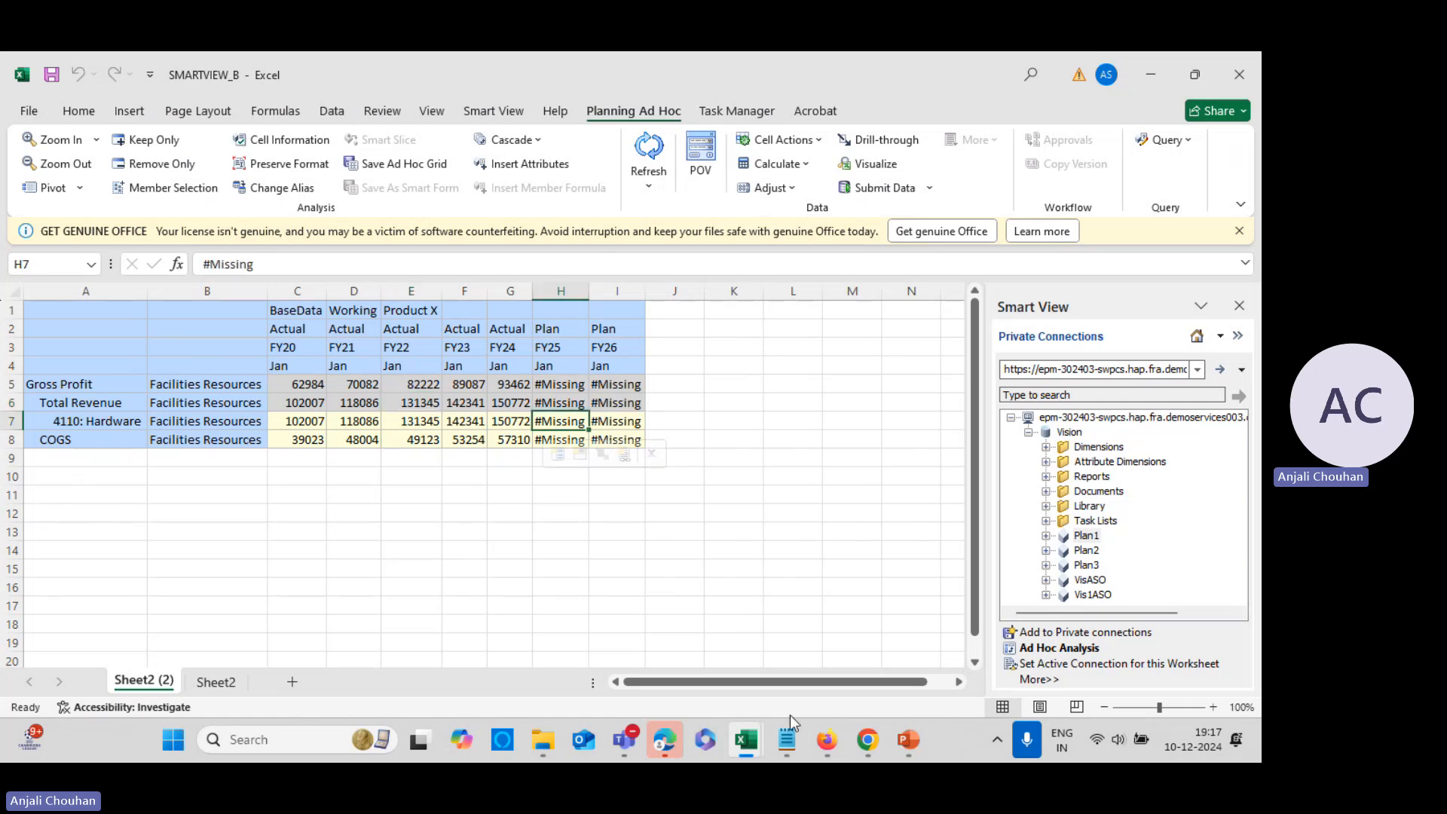
{"action": "mouse_move", "coordinate": [754, 745]}
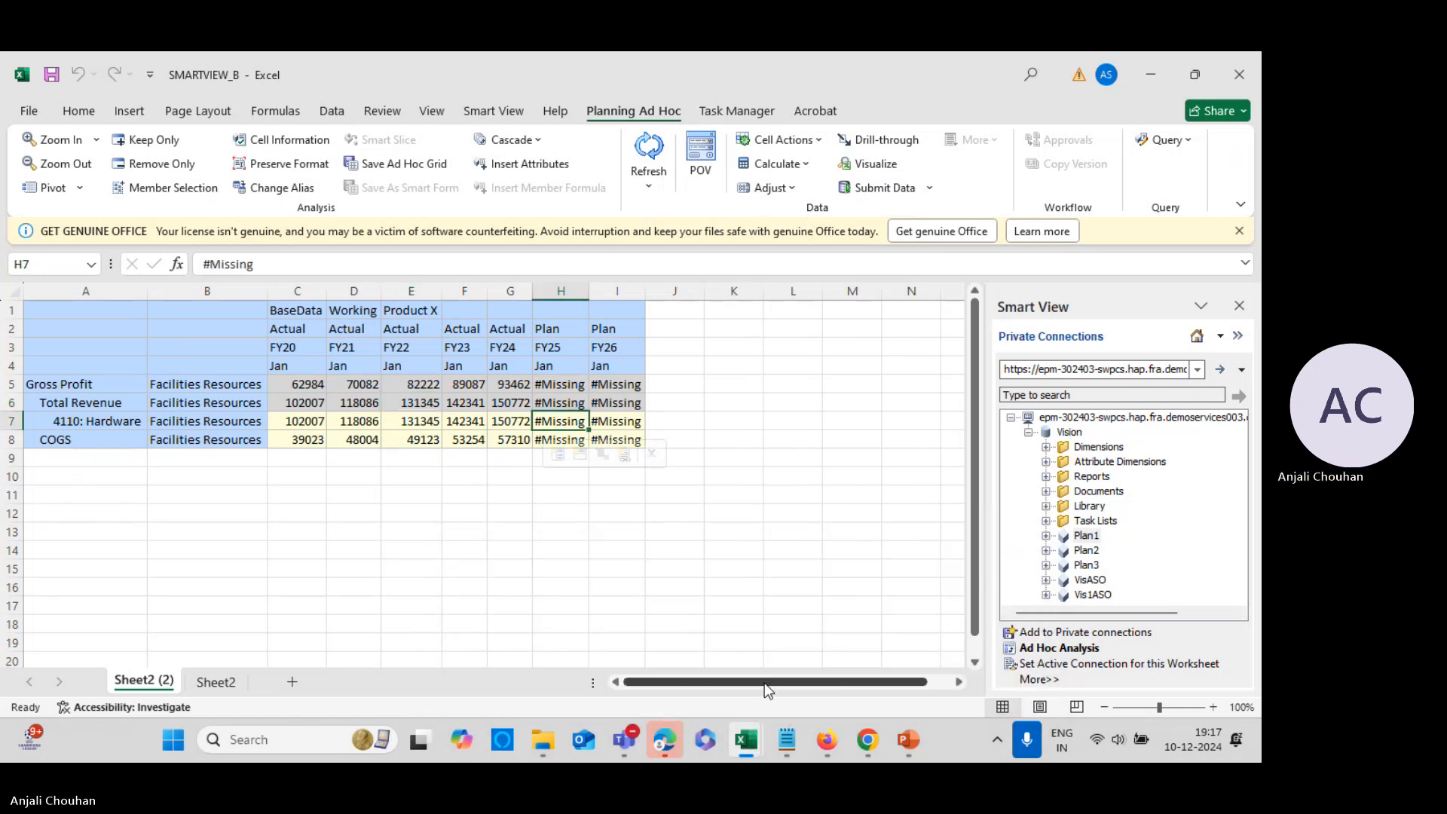
{"action": "left_click", "coordinate": [745, 739]}
{"action": "left_click", "coordinate": [559, 630]}
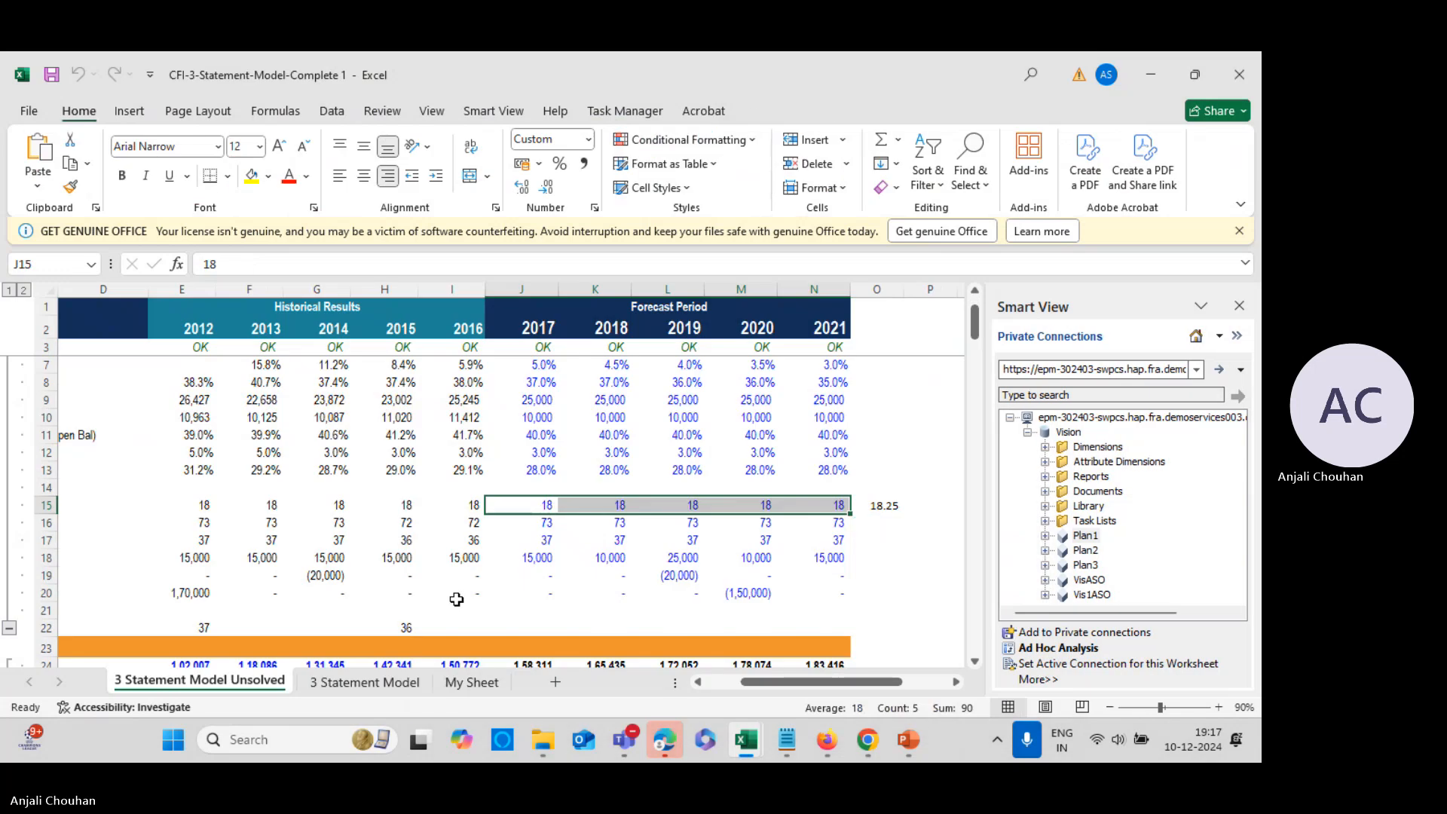
{"action": "scroll", "coordinate": [565, 622], "scroll_direction": "down", "scroll_amount": 1}
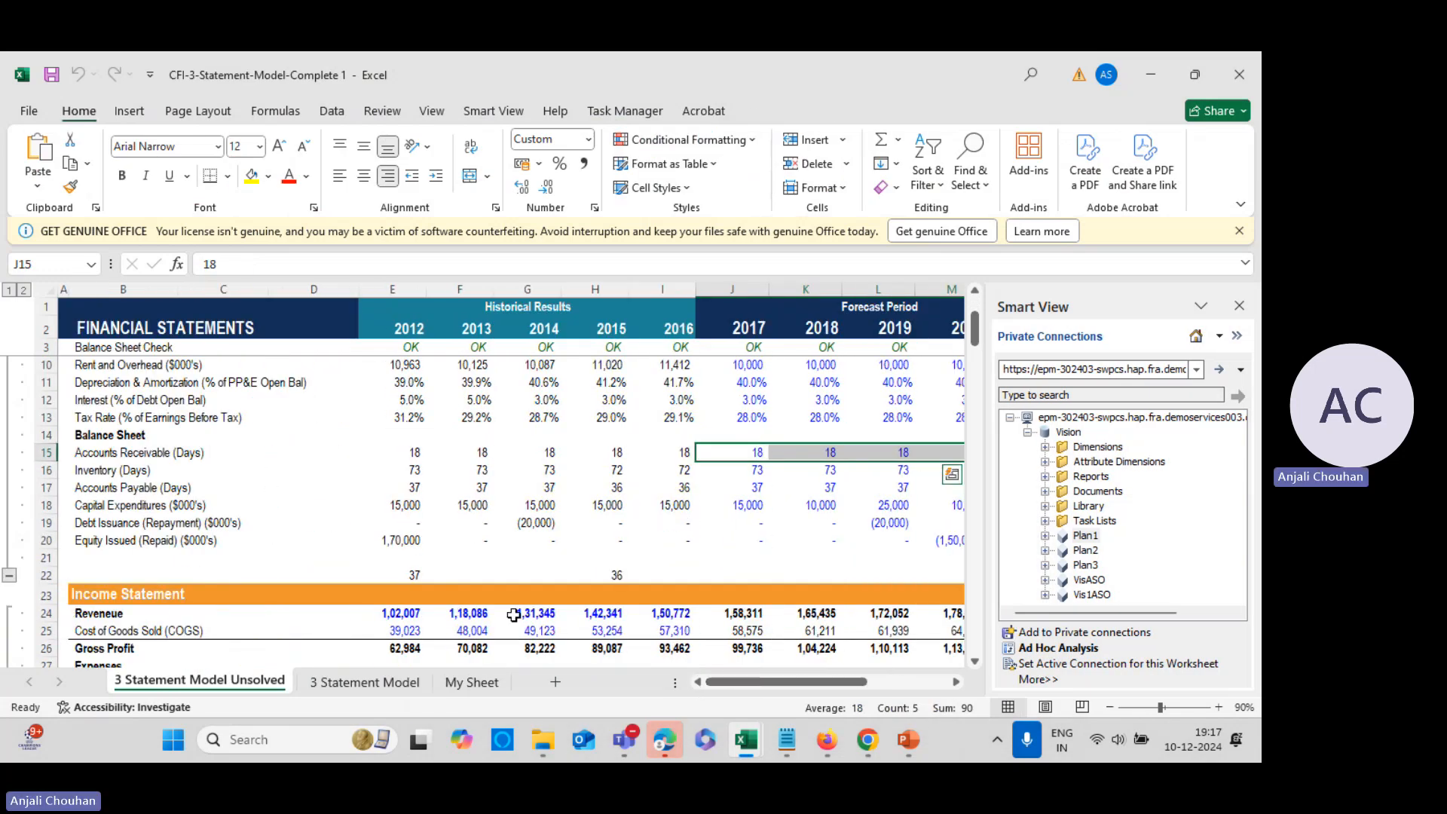
{"action": "left_click", "coordinate": [725, 616]}
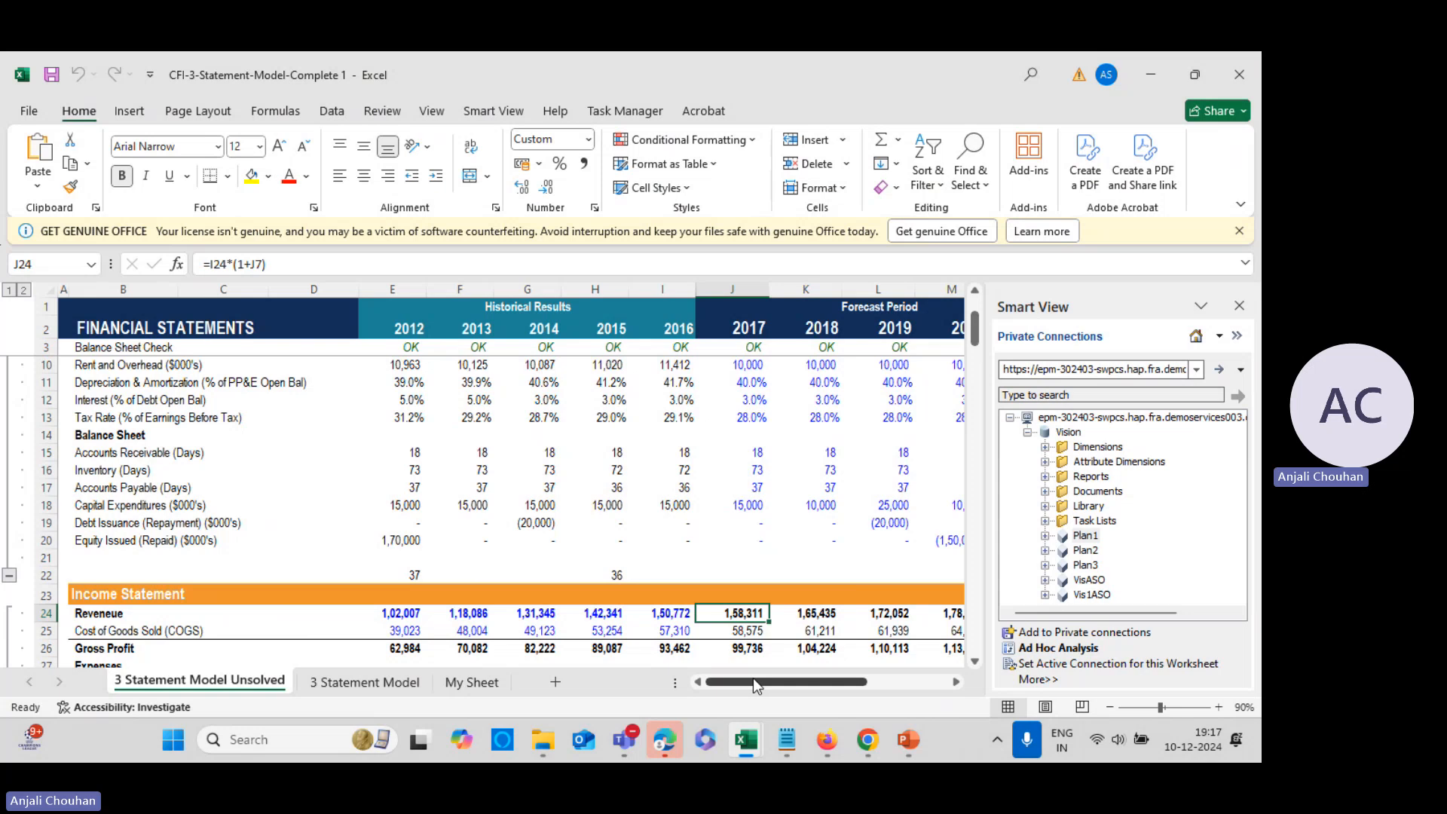
Return to SMARTVIEW_B and enter 158311 as the FY25 Plan value for 4110: Hardware on Sheet2 (2)
{"action": "key", "text": "alt+Tab"}
{"action": "key", "text": "alt+Tab"}
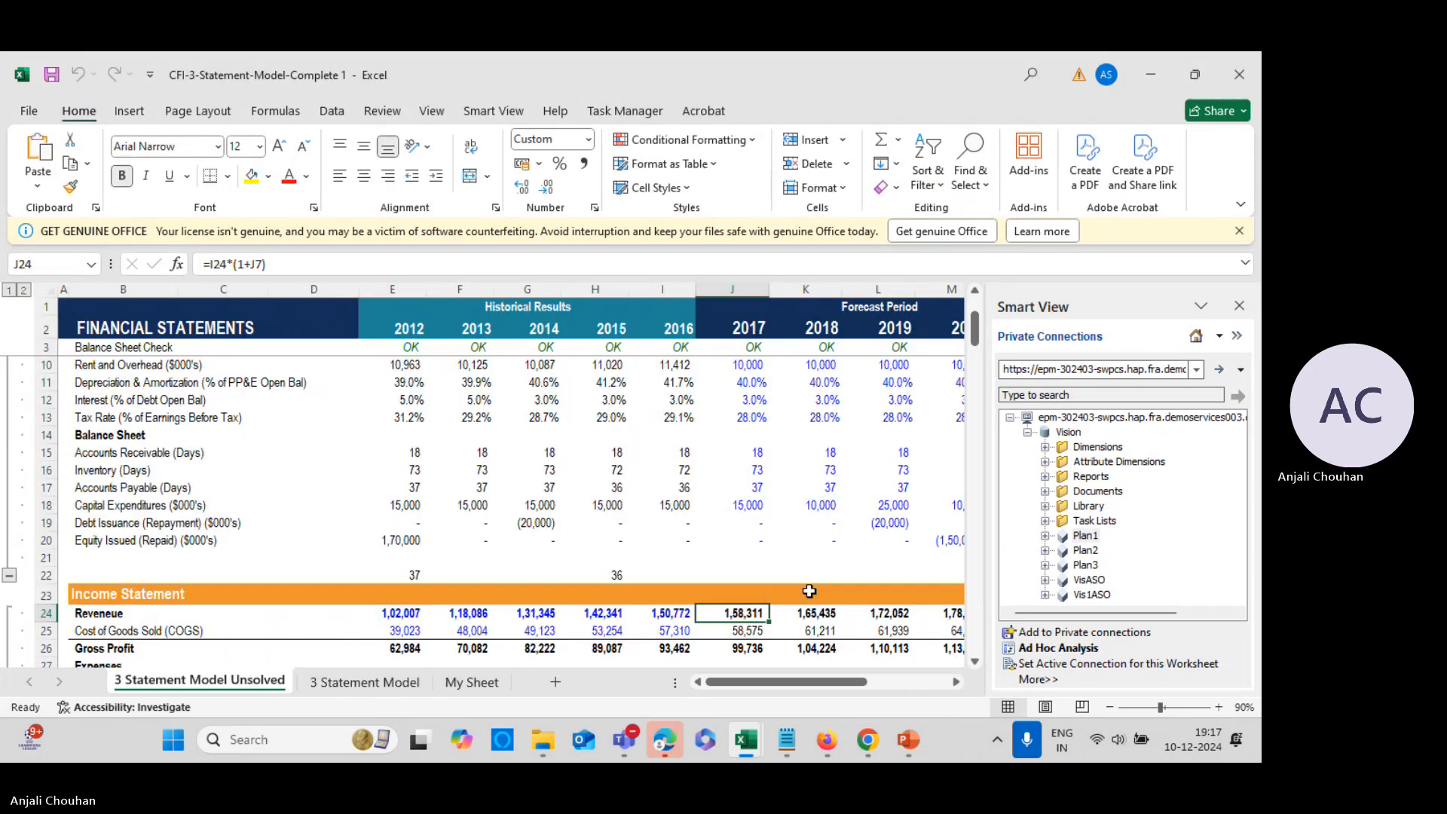
{"action": "key", "text": "alt+Tab"}
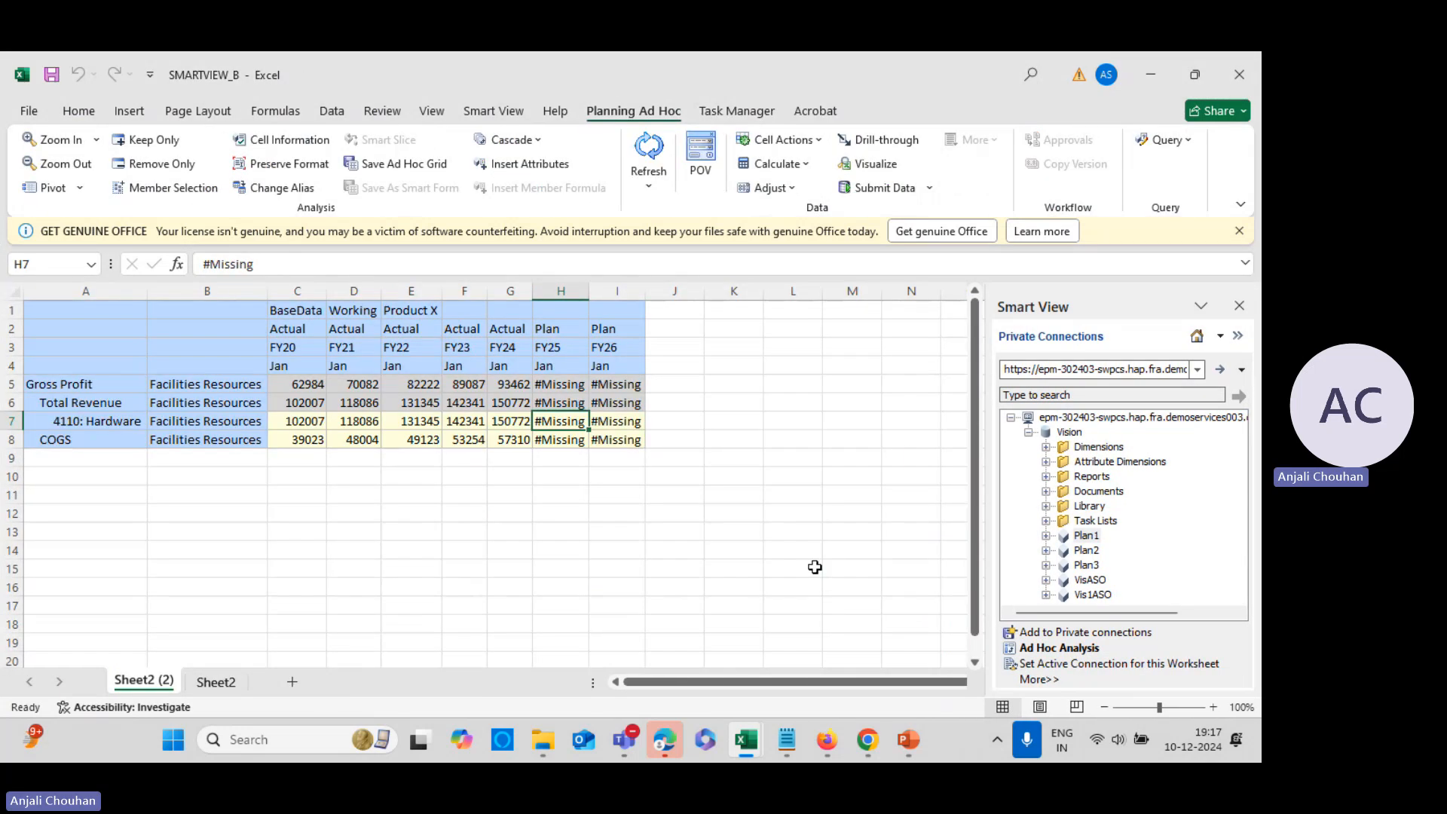
{"action": "type", "text": "1,5"}
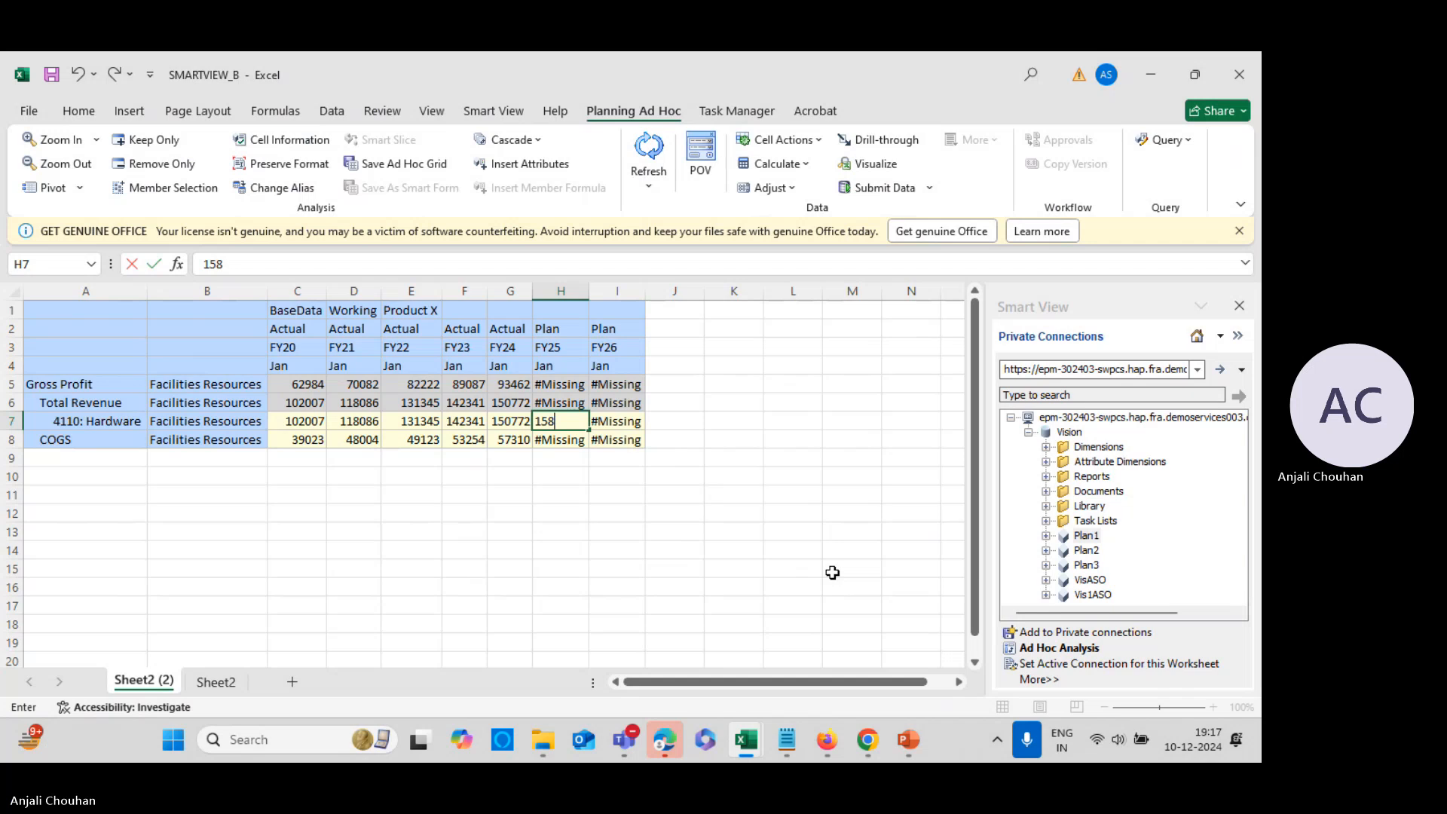
{"action": "type", "text": "8,311"}
{"action": "left_click", "coordinate": [803, 416]}
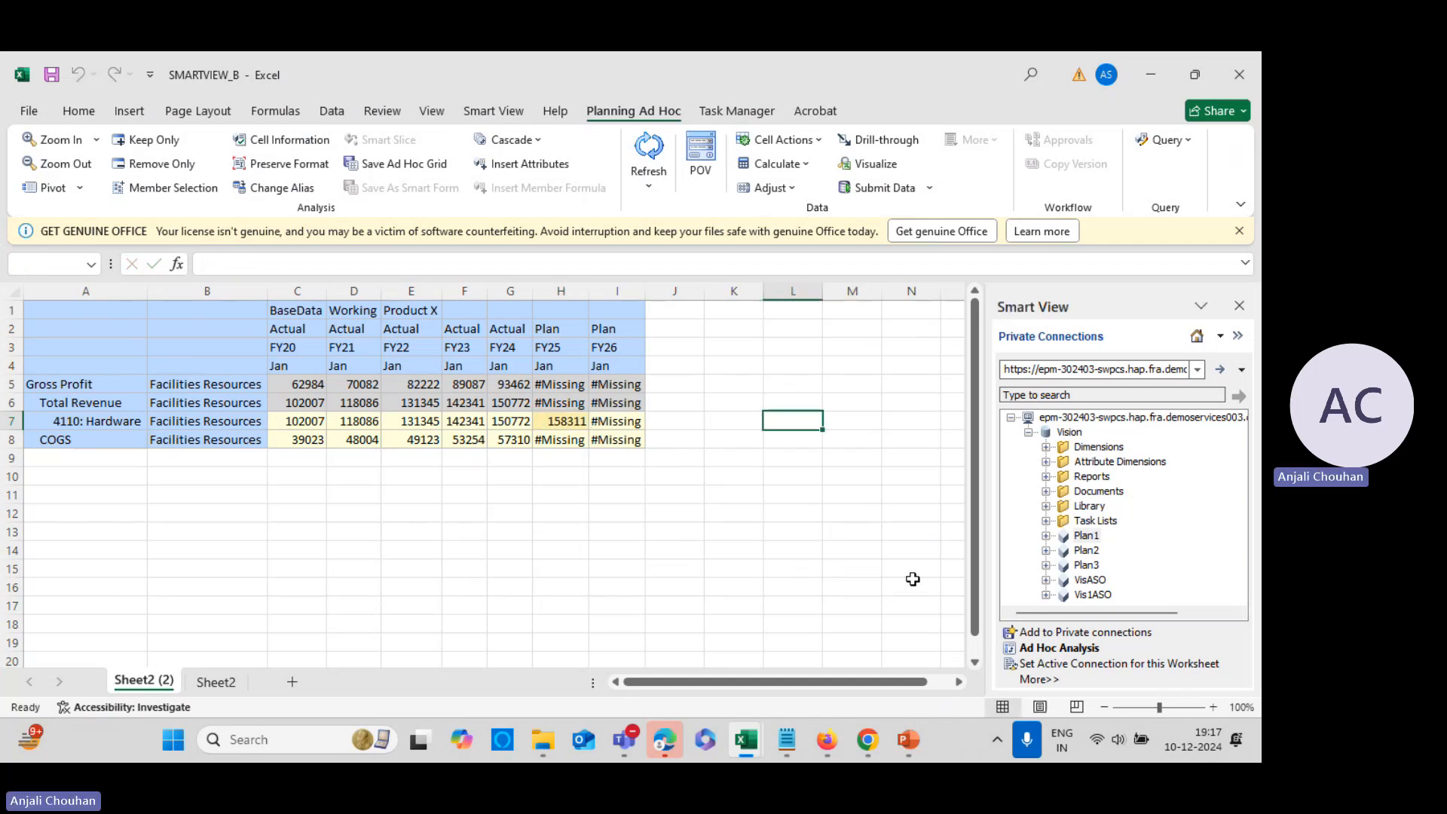
Look up the 2018 forecast revenue in the three-statement model and enter 165435 as the FY26 Plan value for 4110: Hardware
{"action": "key", "text": "alt+Tab"}
{"action": "left_click", "coordinate": [829, 616]}
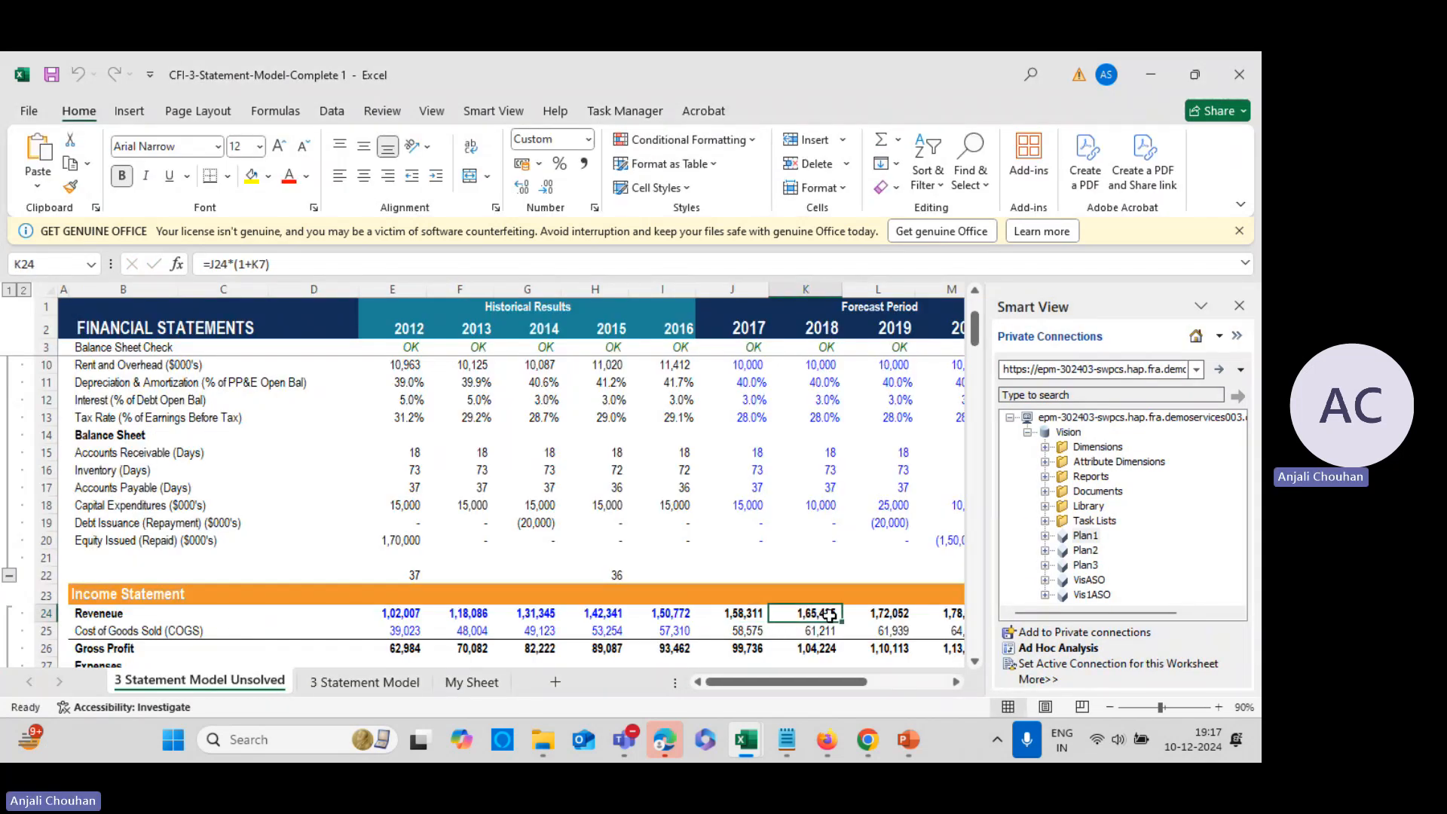
{"action": "key", "text": "alt+Tab"}
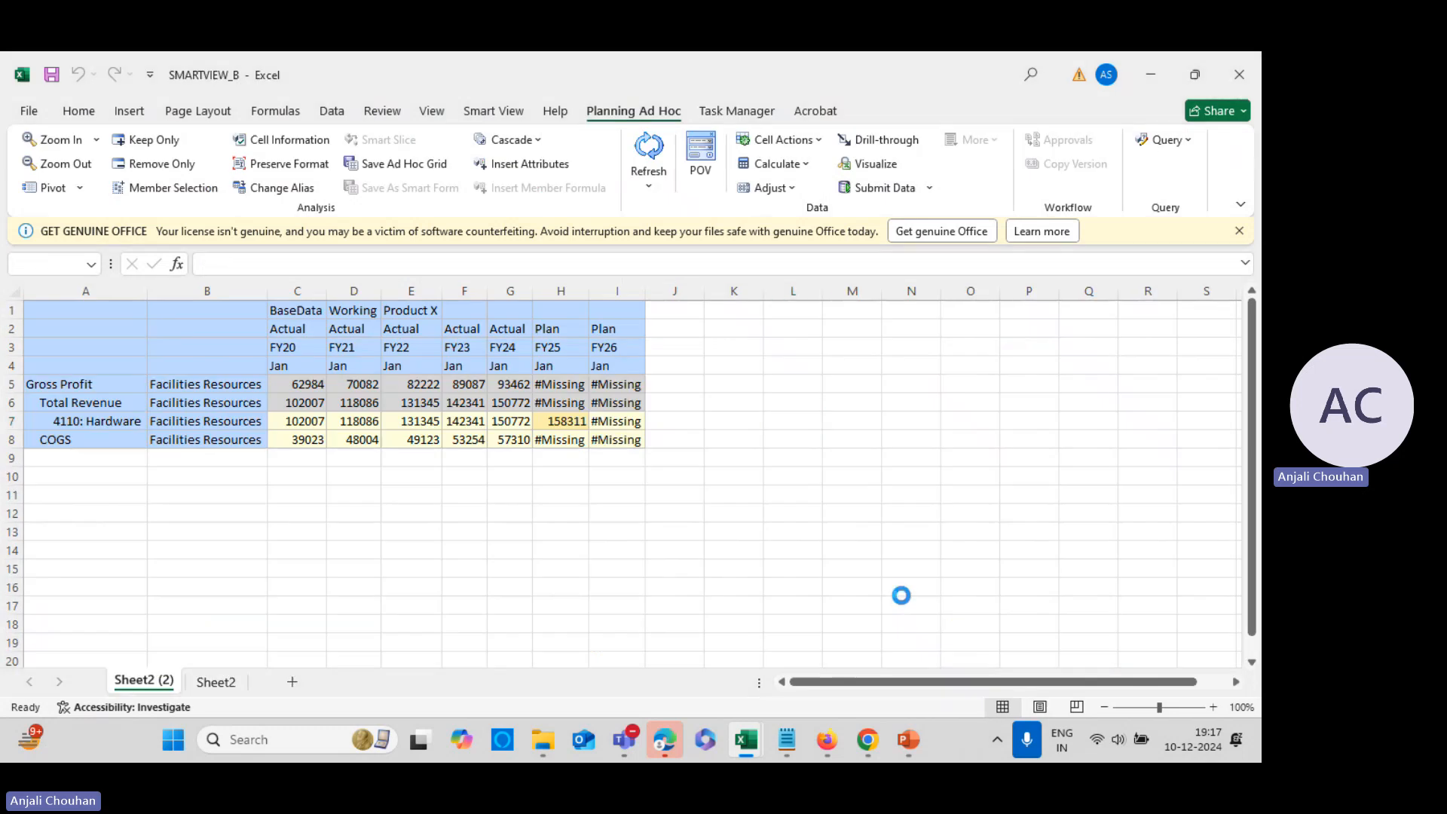
{"action": "key", "text": "Left"}
{"action": "key", "text": "Left"}
{"action": "key", "text": "Left"}
{"action": "type", "text": "1"}
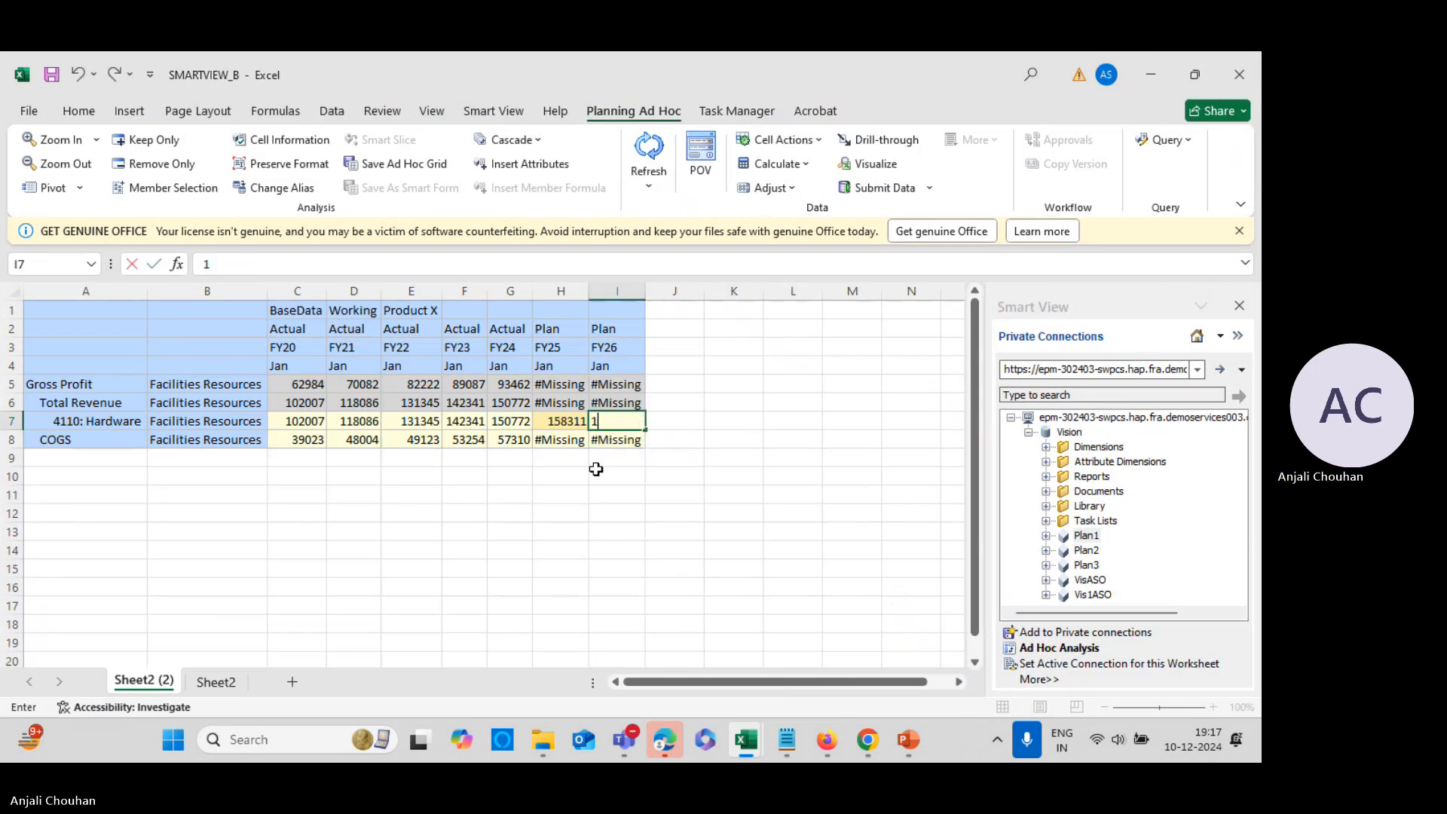
{"action": "left_click", "coordinate": [779, 431]}
Submit the new plan revenue data and check the Total Revenue row for FY25 and FY26
{"action": "left_click", "coordinate": [878, 187]}
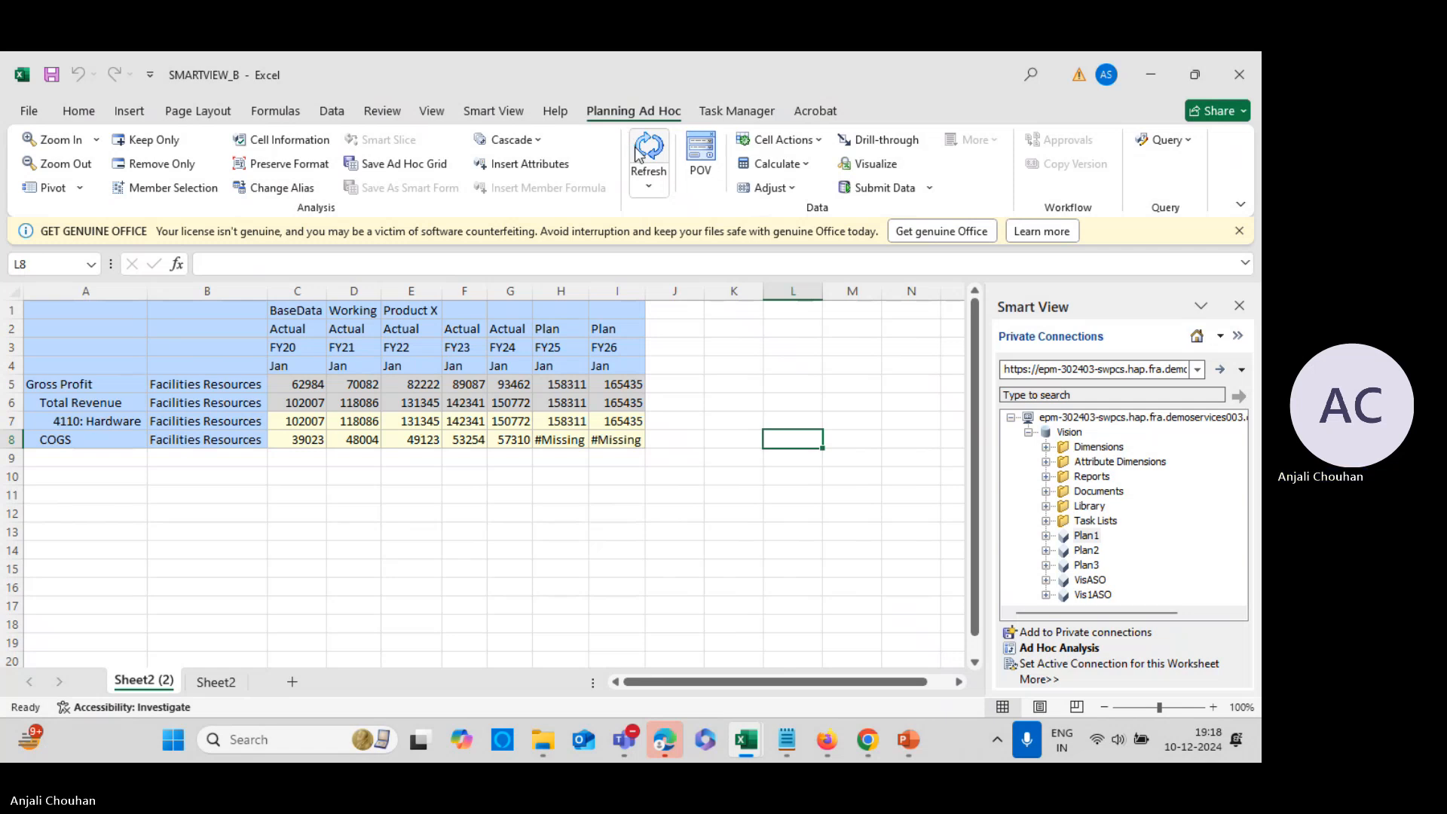
{"action": "left_click", "coordinate": [901, 189]}
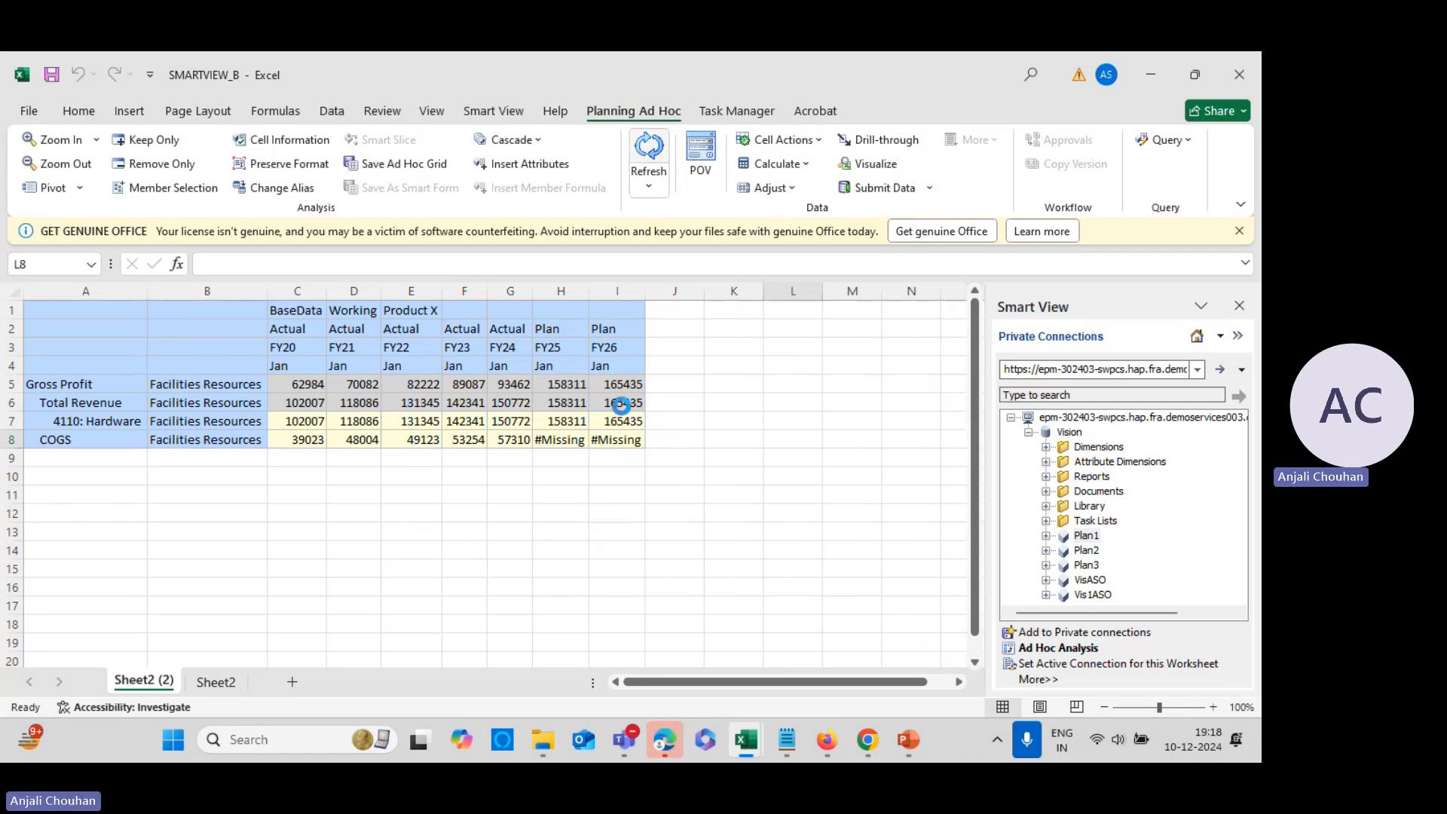
{"action": "left_click", "coordinate": [113, 403]}
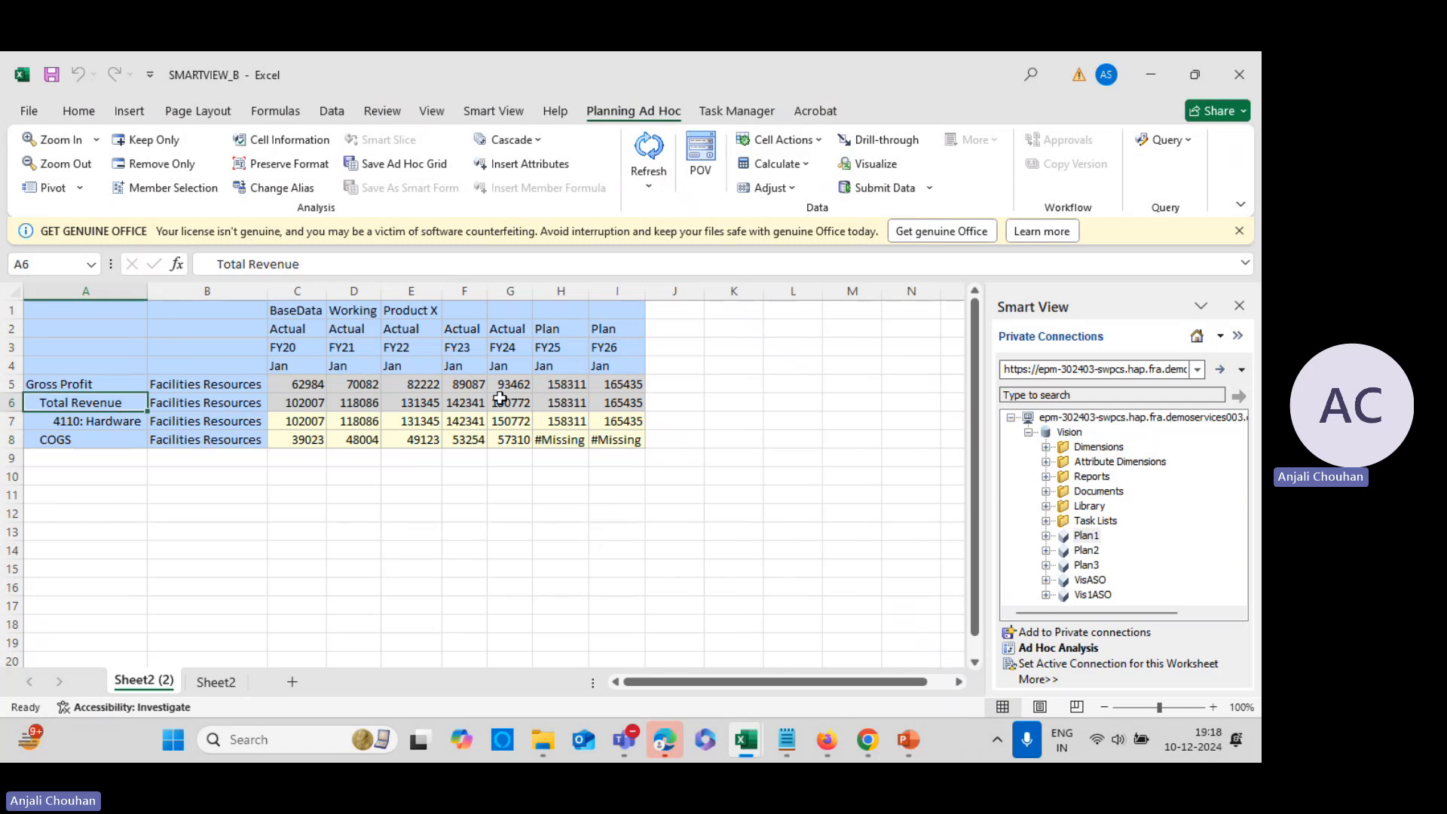
{"action": "left_click", "coordinate": [567, 419]}
{"action": "left_click", "coordinate": [631, 407]}
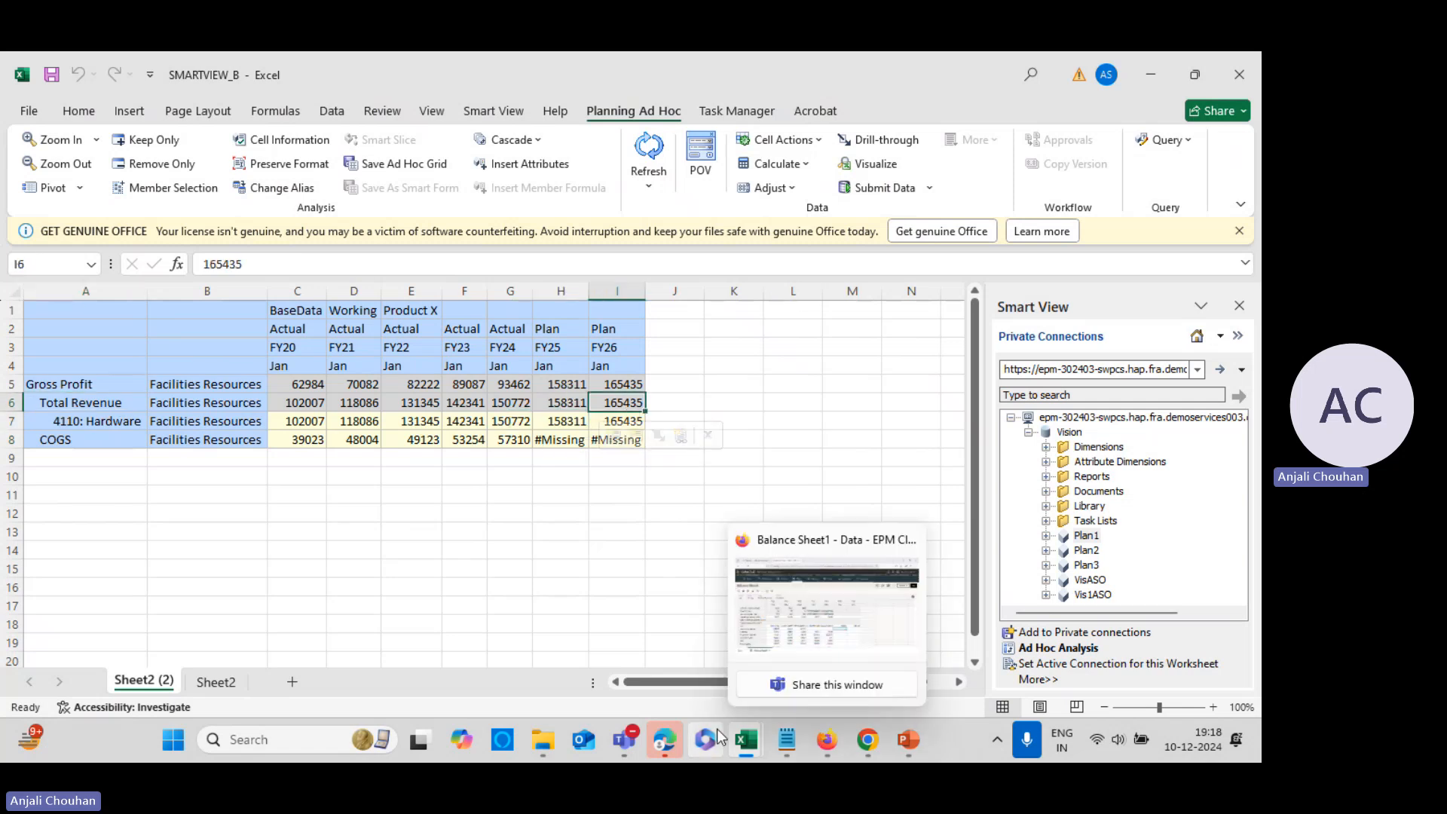
Refresh the balance sheet grid on Sheet2 and review the calculated Accounts Receivable_ row from FY20 to FY26
{"action": "left_click", "coordinate": [216, 681]}
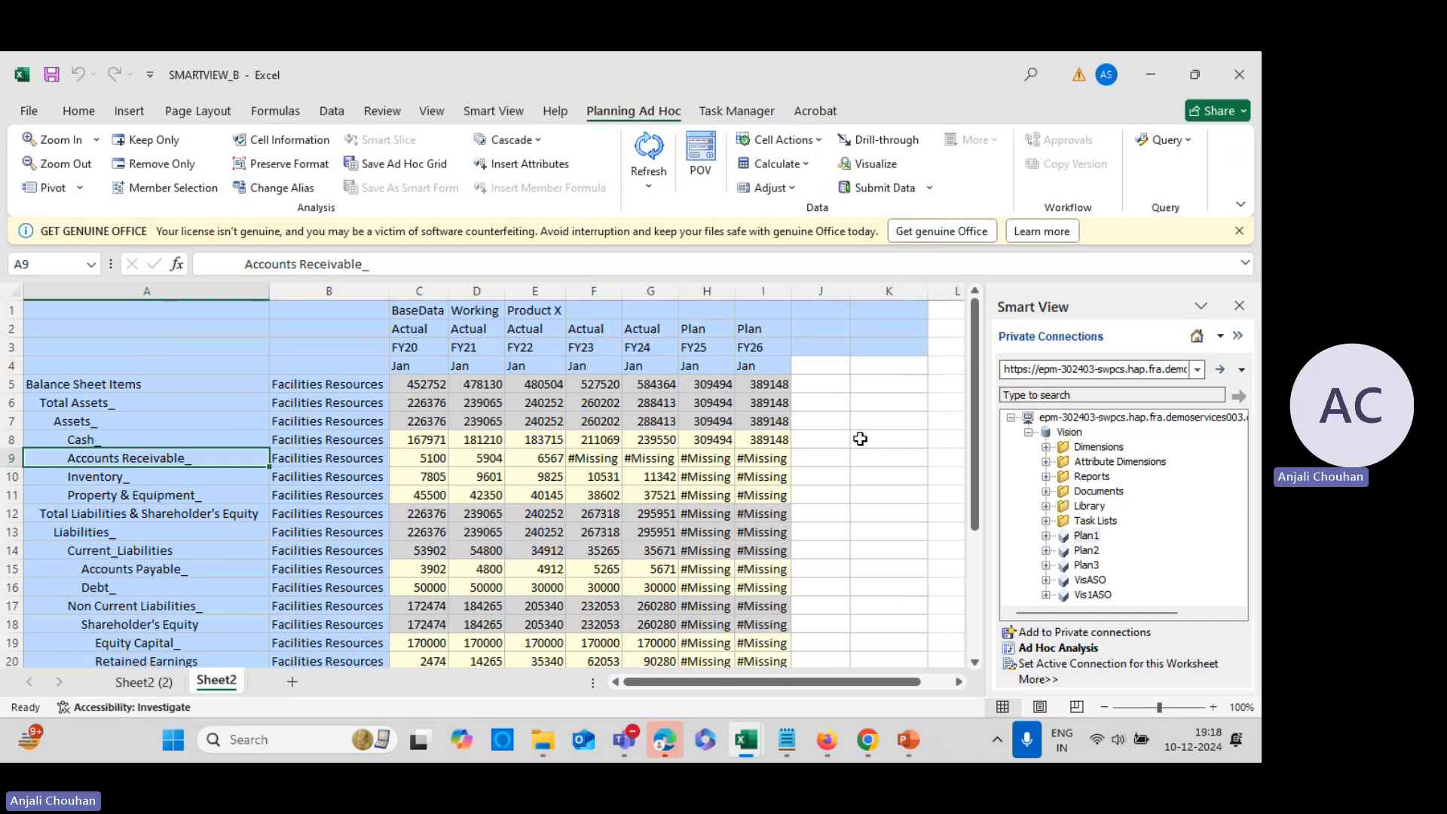
{"action": "left_click", "coordinate": [866, 402]}
{"action": "left_click", "coordinate": [648, 148]}
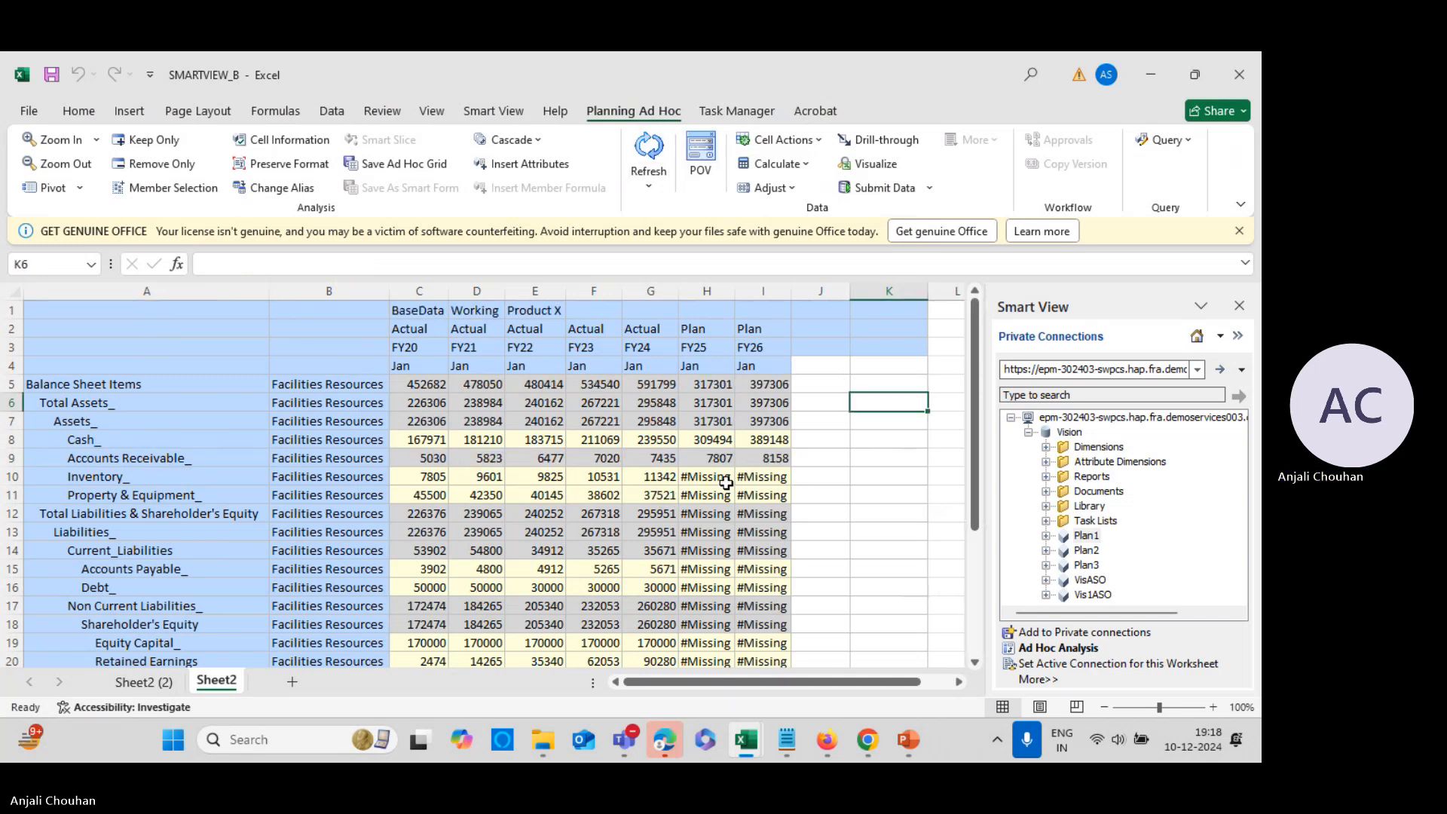
{"action": "left_click_drag", "start_coordinate": [429, 457], "coordinate": [759, 460]}
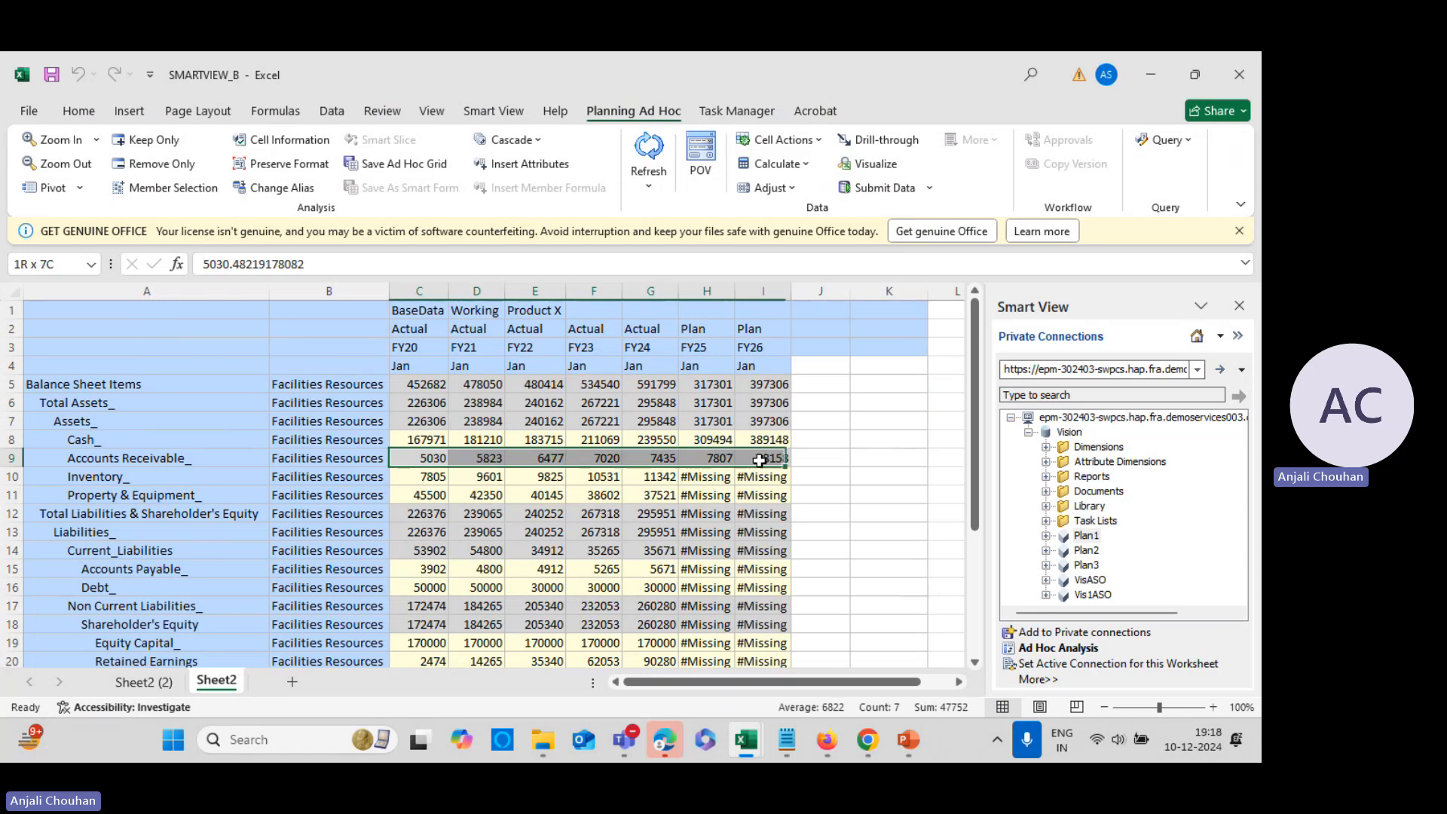
{"action": "left_click", "coordinate": [857, 440]}
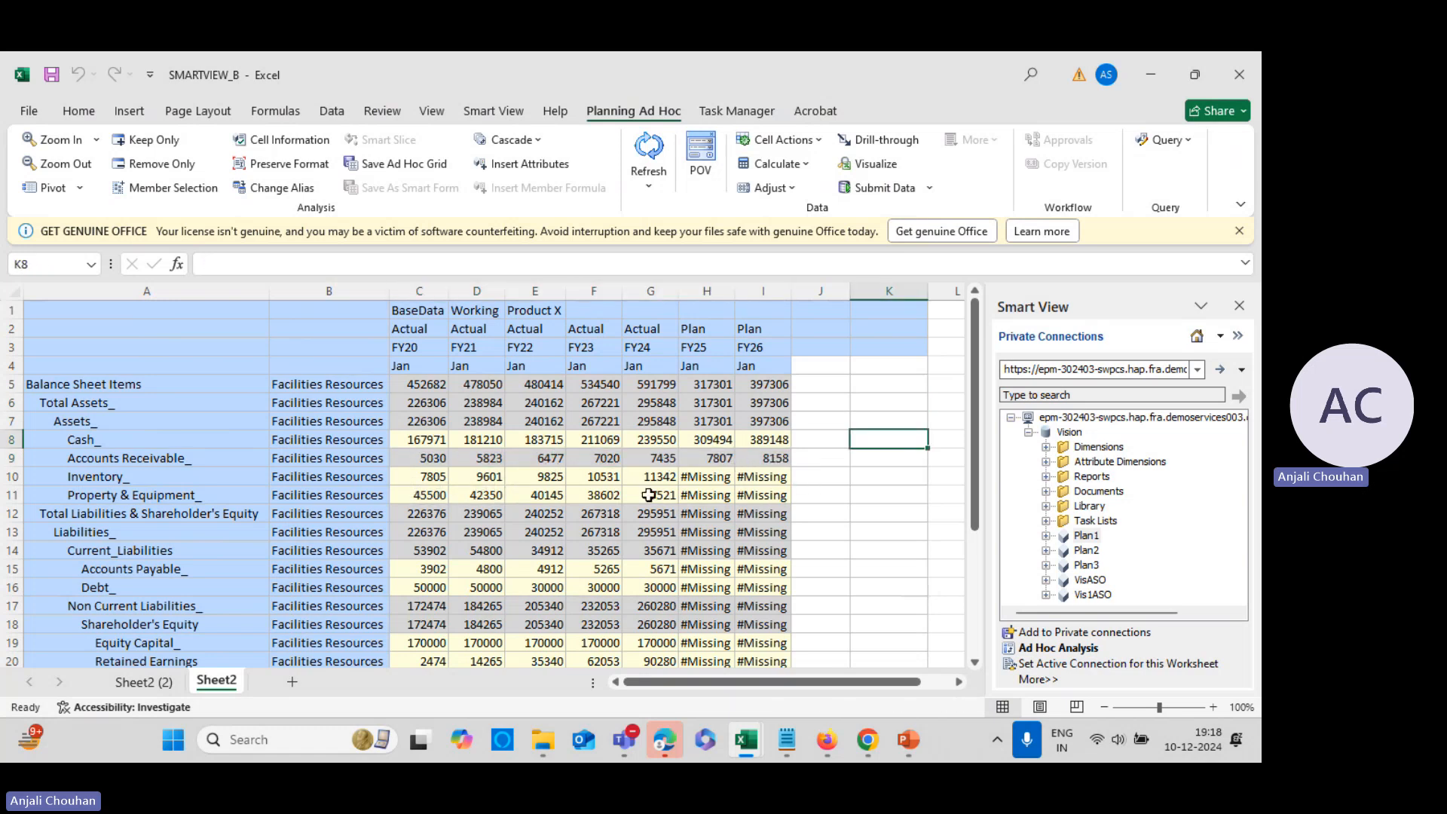
Compare the 2017 and 2018 Accounts Receivable forecasts in the three-statement model with the FY25 and FY26 Plan values in SMARTVIEW_B
{"action": "mouse_move", "coordinate": [744, 742]}
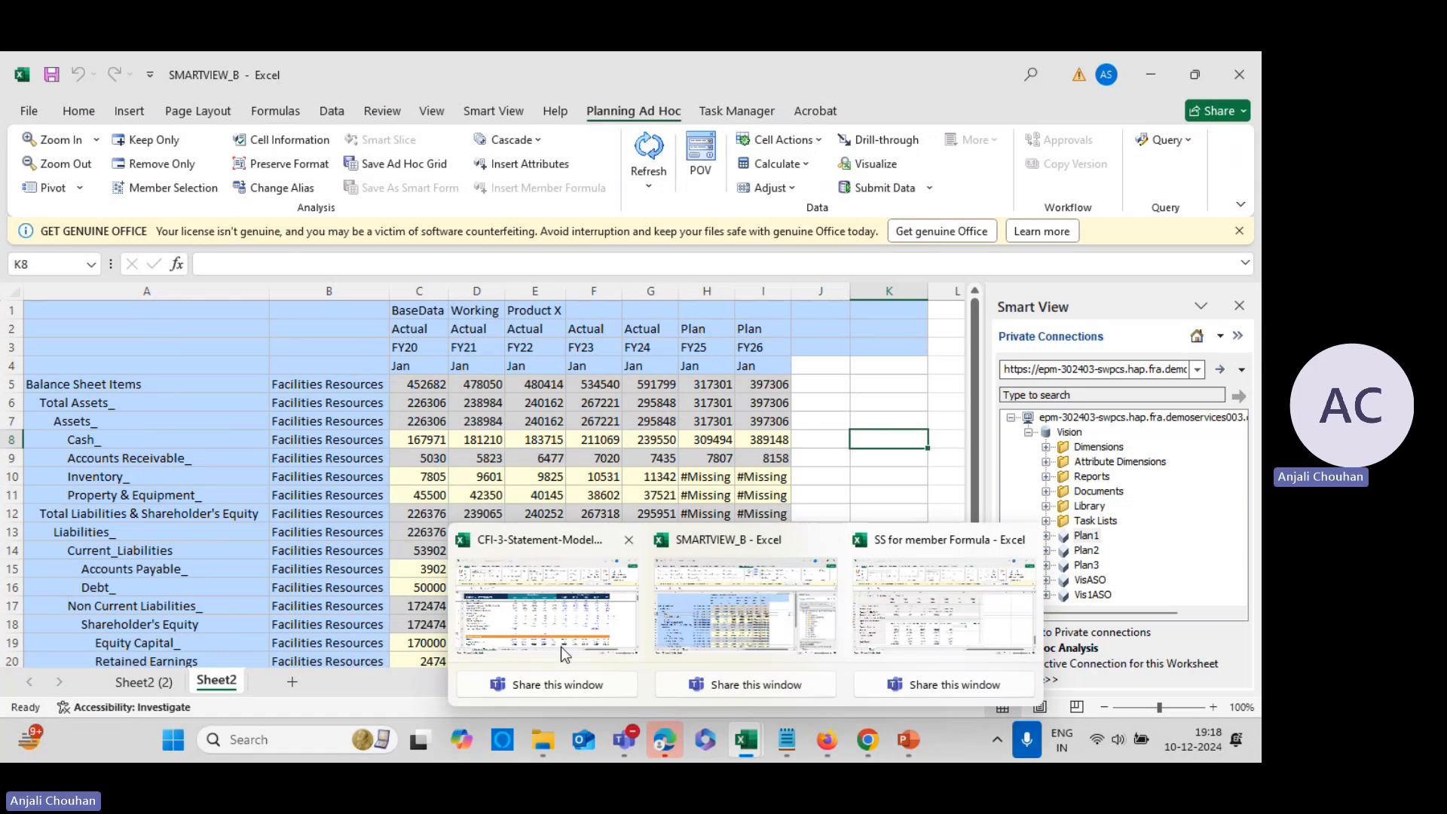
{"action": "left_click", "coordinate": [560, 646]}
{"action": "scroll", "coordinate": [298, 607], "scroll_direction": "down", "scroll_amount": 5}
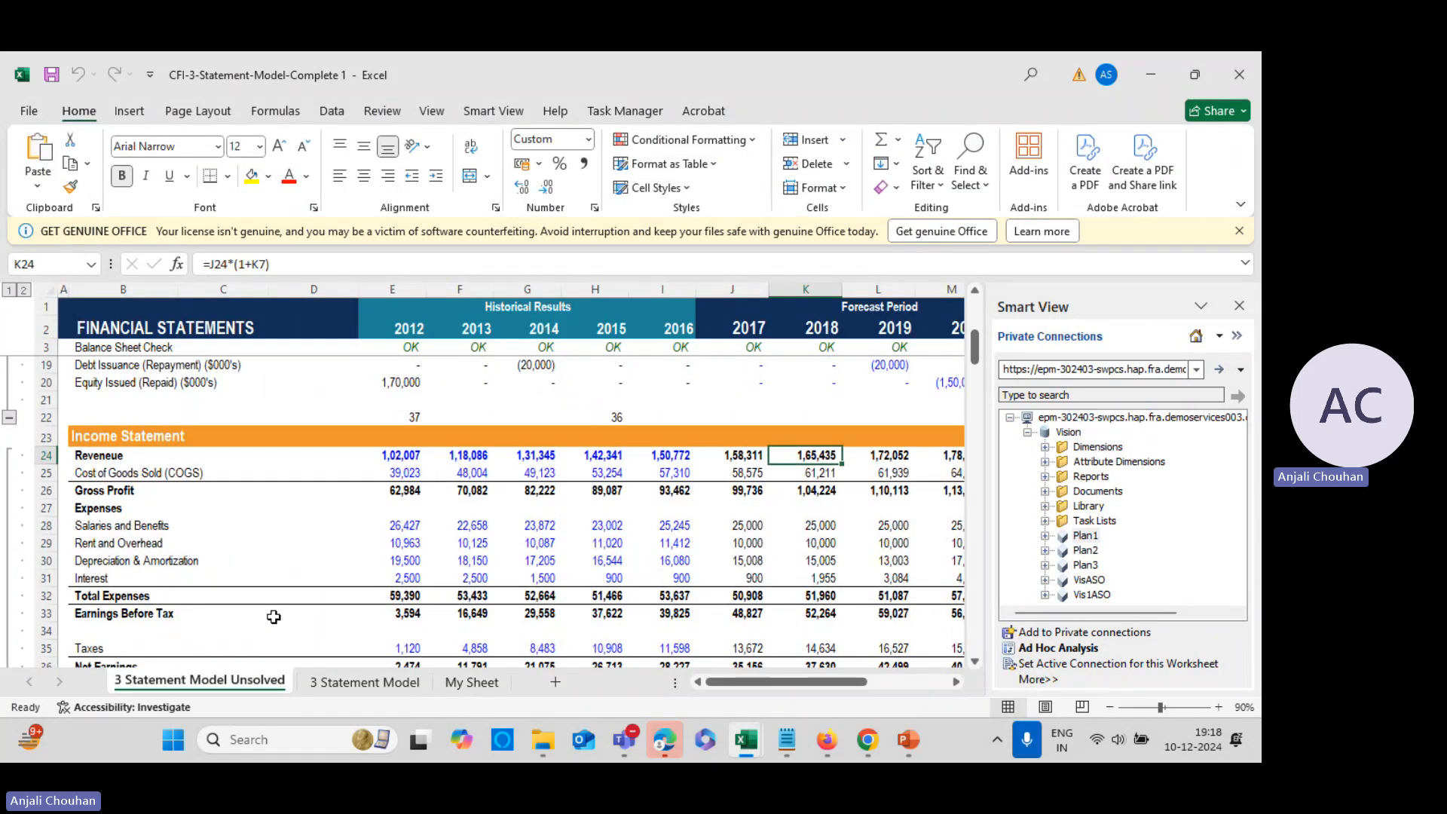
{"action": "left_click", "coordinate": [122, 561]}
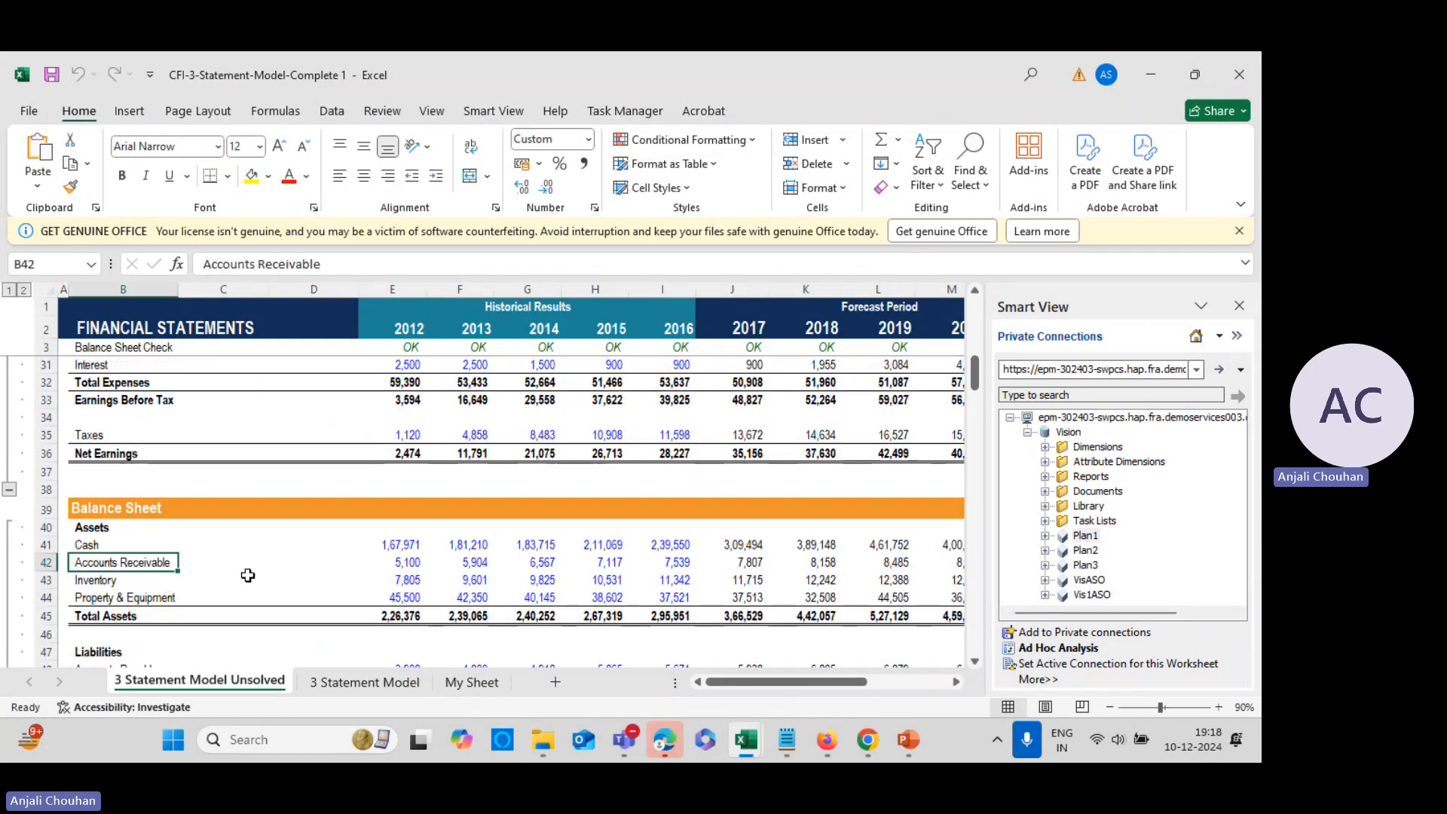
{"action": "mouse_move", "coordinate": [753, 682]}
{"action": "left_mouse_down"}
{"action": "mouse_move", "coordinate": [798, 685]}
{"action": "mouse_move", "coordinate": [761, 689]}
{"action": "left_mouse_up"}
{"action": "key", "text": "alt+Tab"}
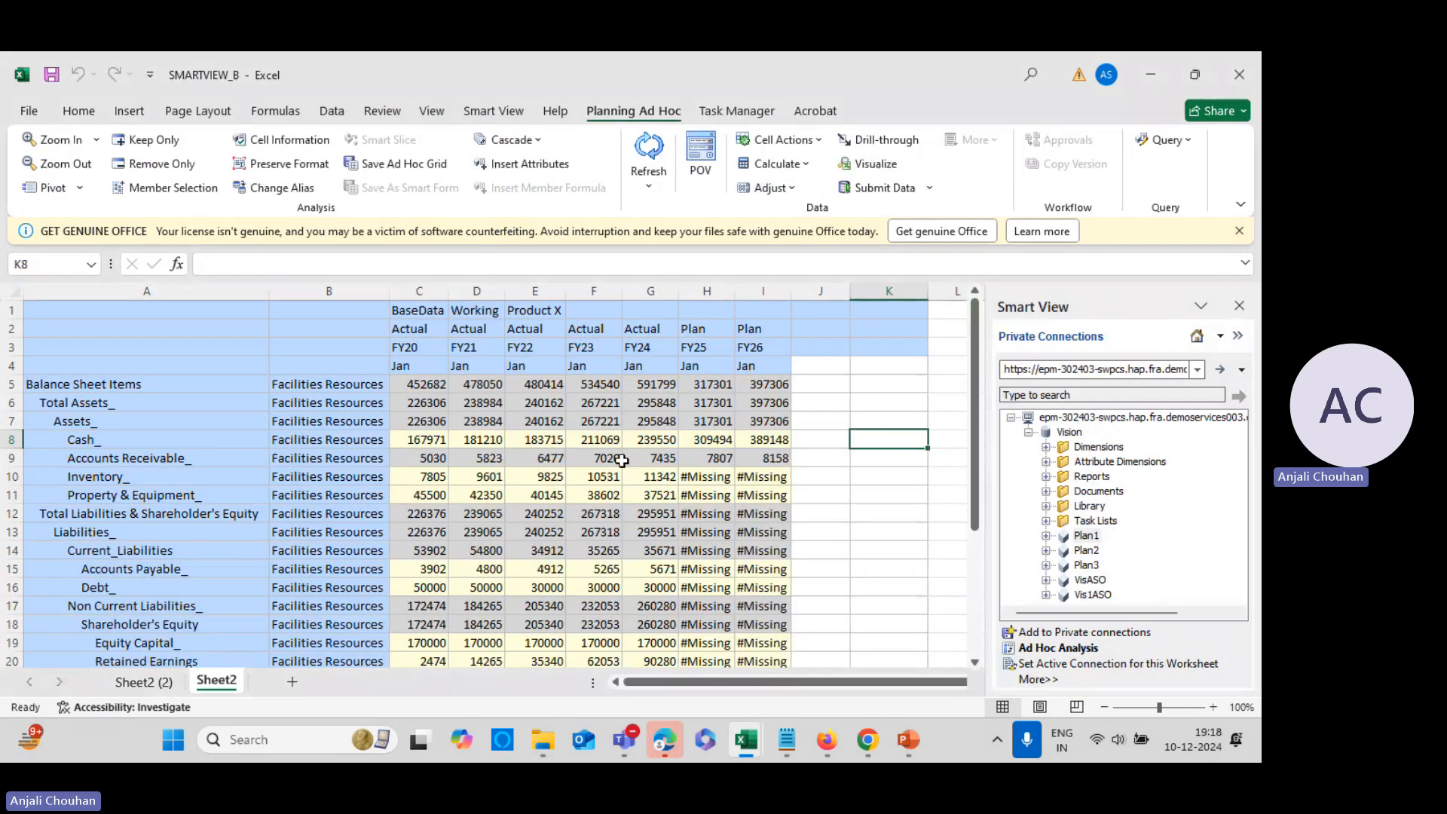
{"action": "left_click", "coordinate": [697, 460]}
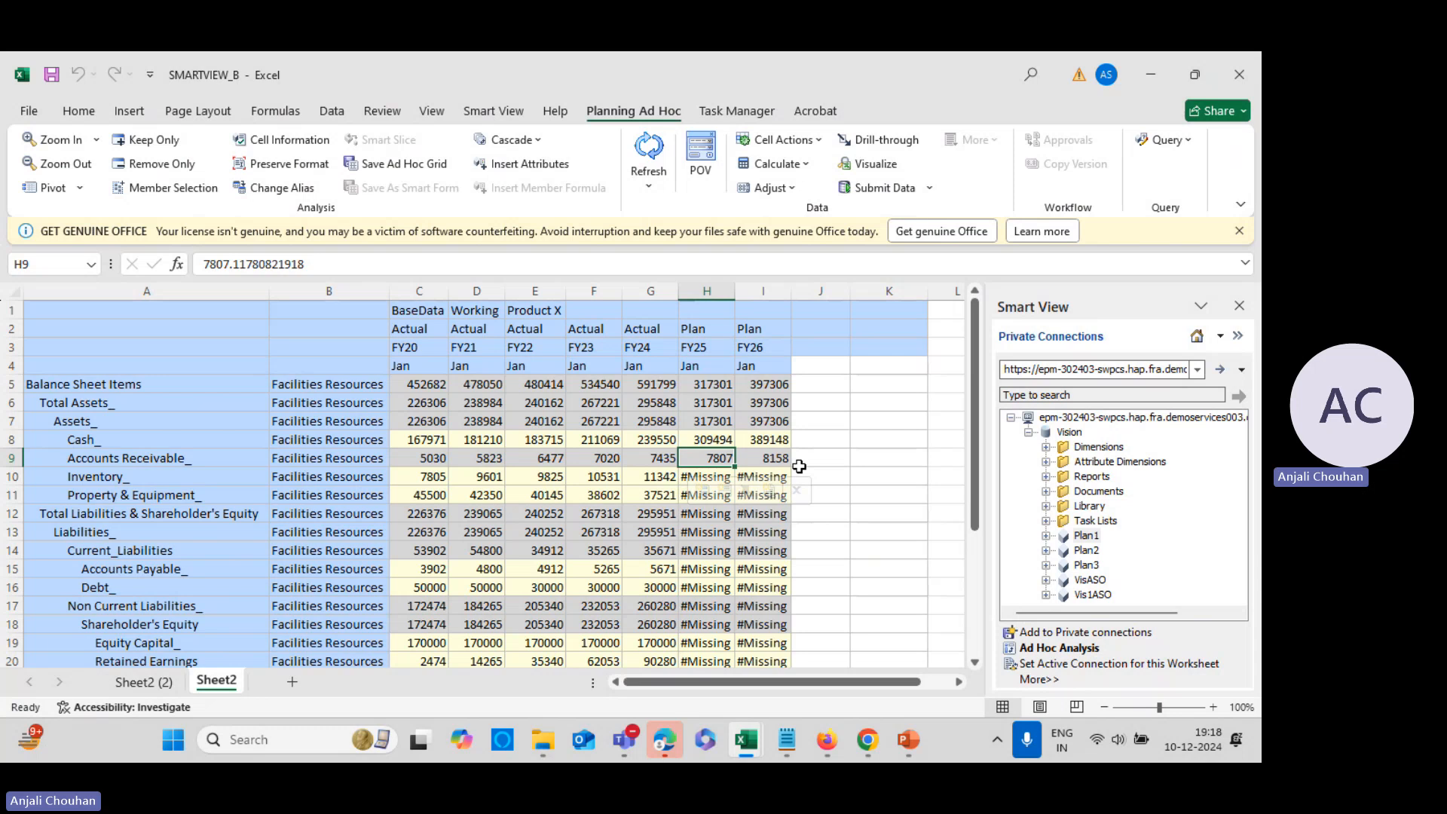
{"action": "key", "text": "alt+Tab"}
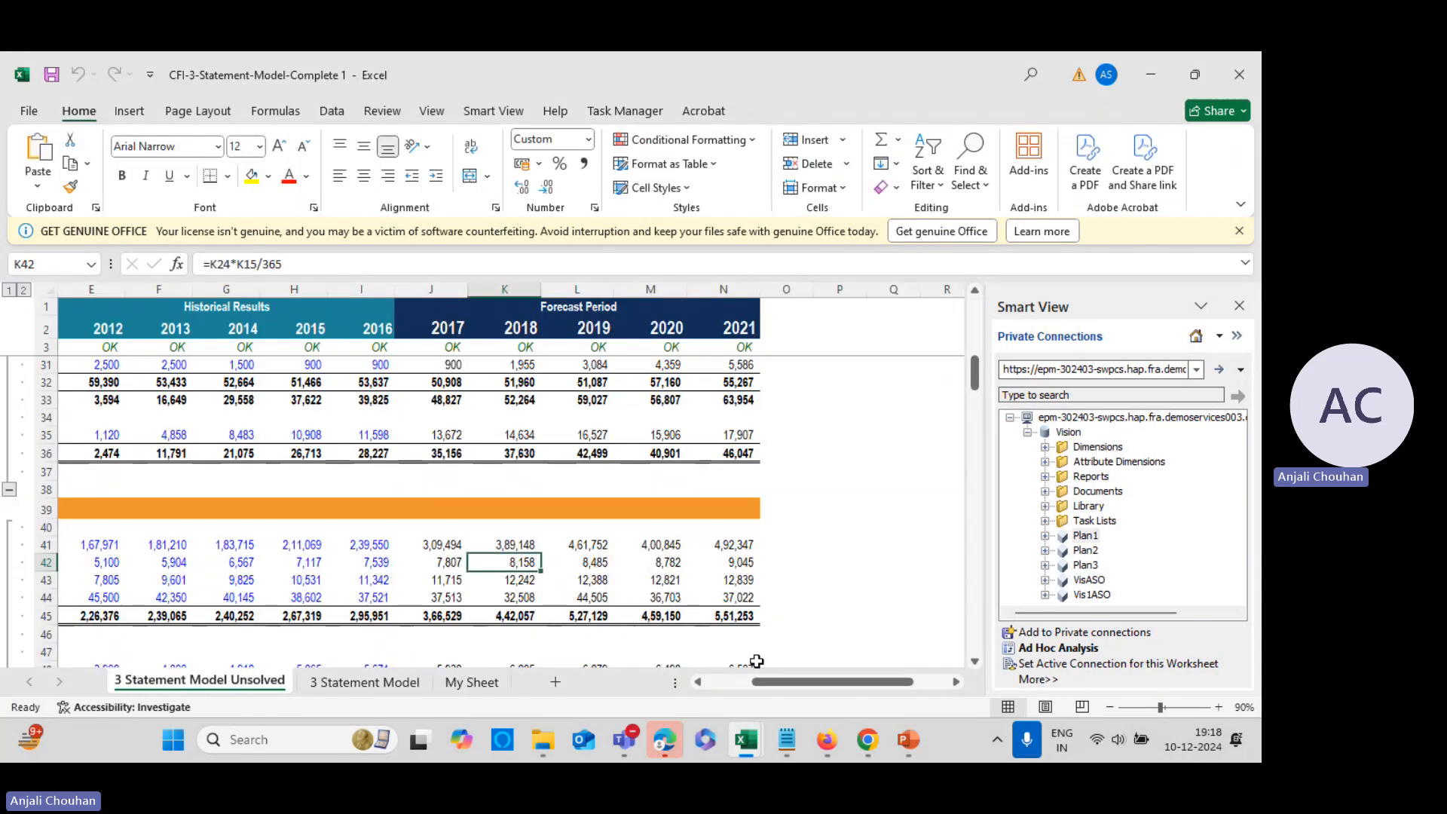
{"action": "left_click_drag", "start_coordinate": [776, 680], "coordinate": [740, 680]}
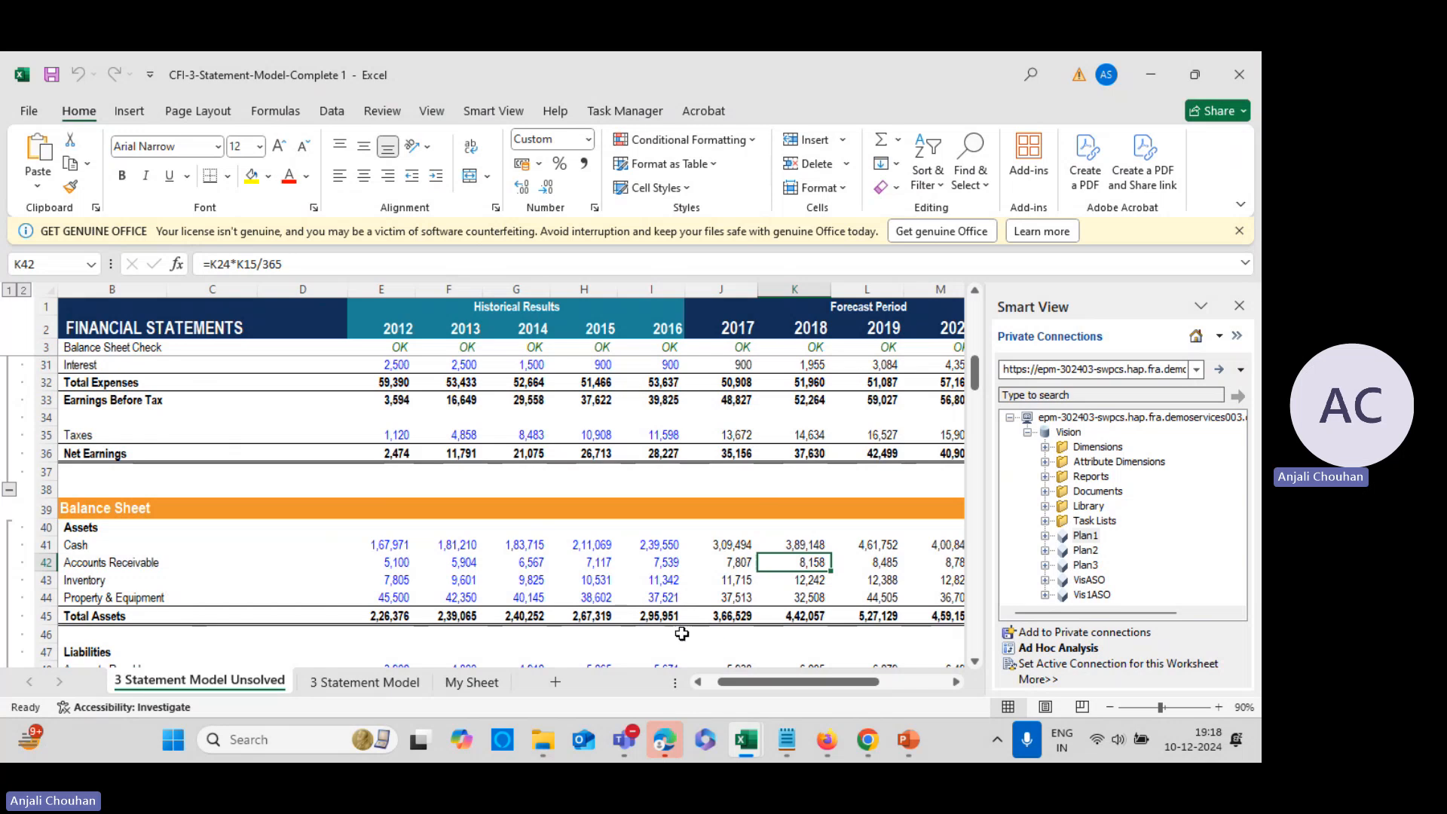
Check the 2018 Inventory formula in the model and select the matching Inventory_ formula ("COGS"*"Inventory (Days)")/365; in the Notepad notes
{"action": "left_click", "coordinate": [808, 586]}
{"action": "mouse_move", "coordinate": [786, 742]}
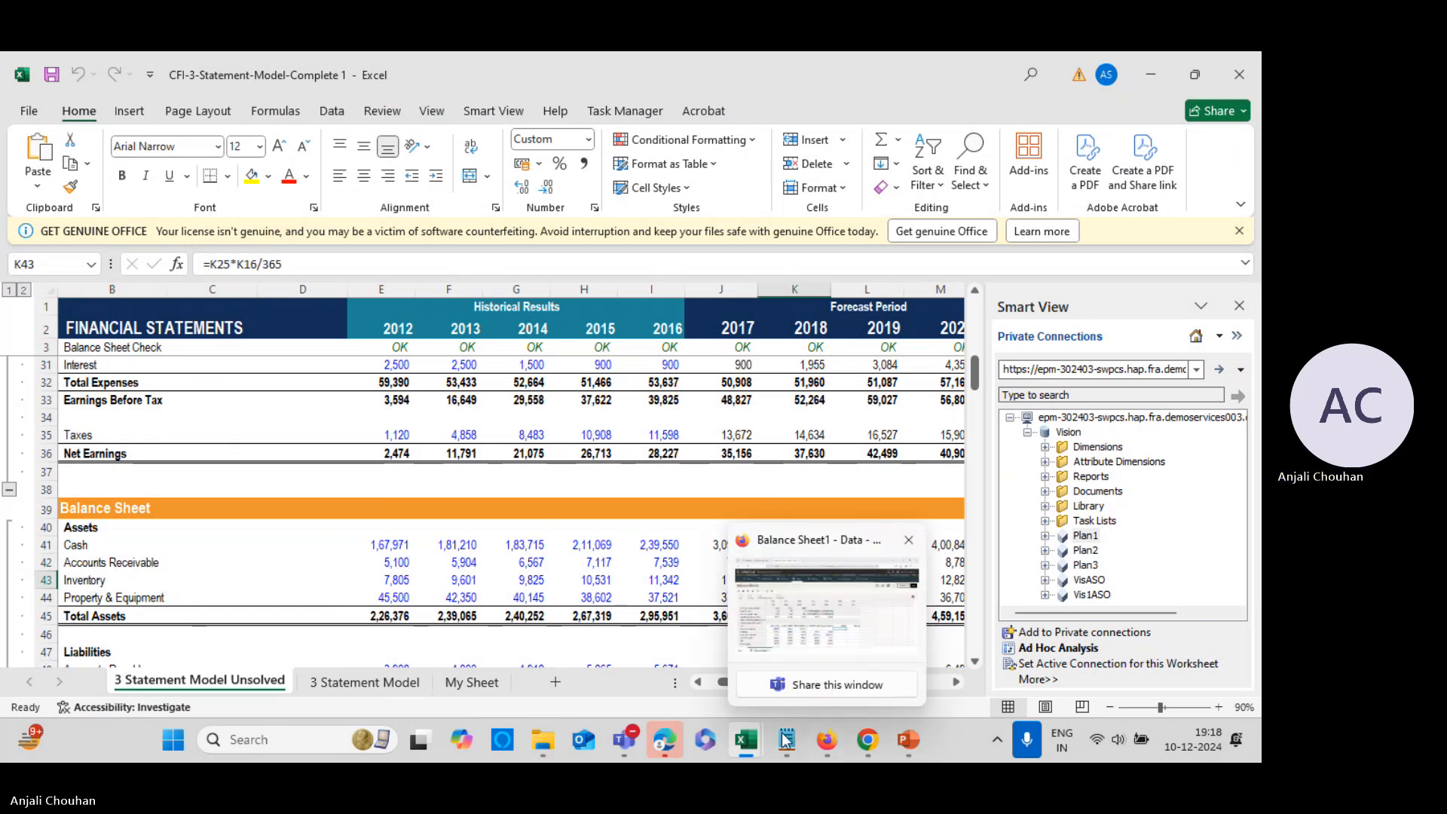
{"action": "left_click", "coordinate": [786, 742]}
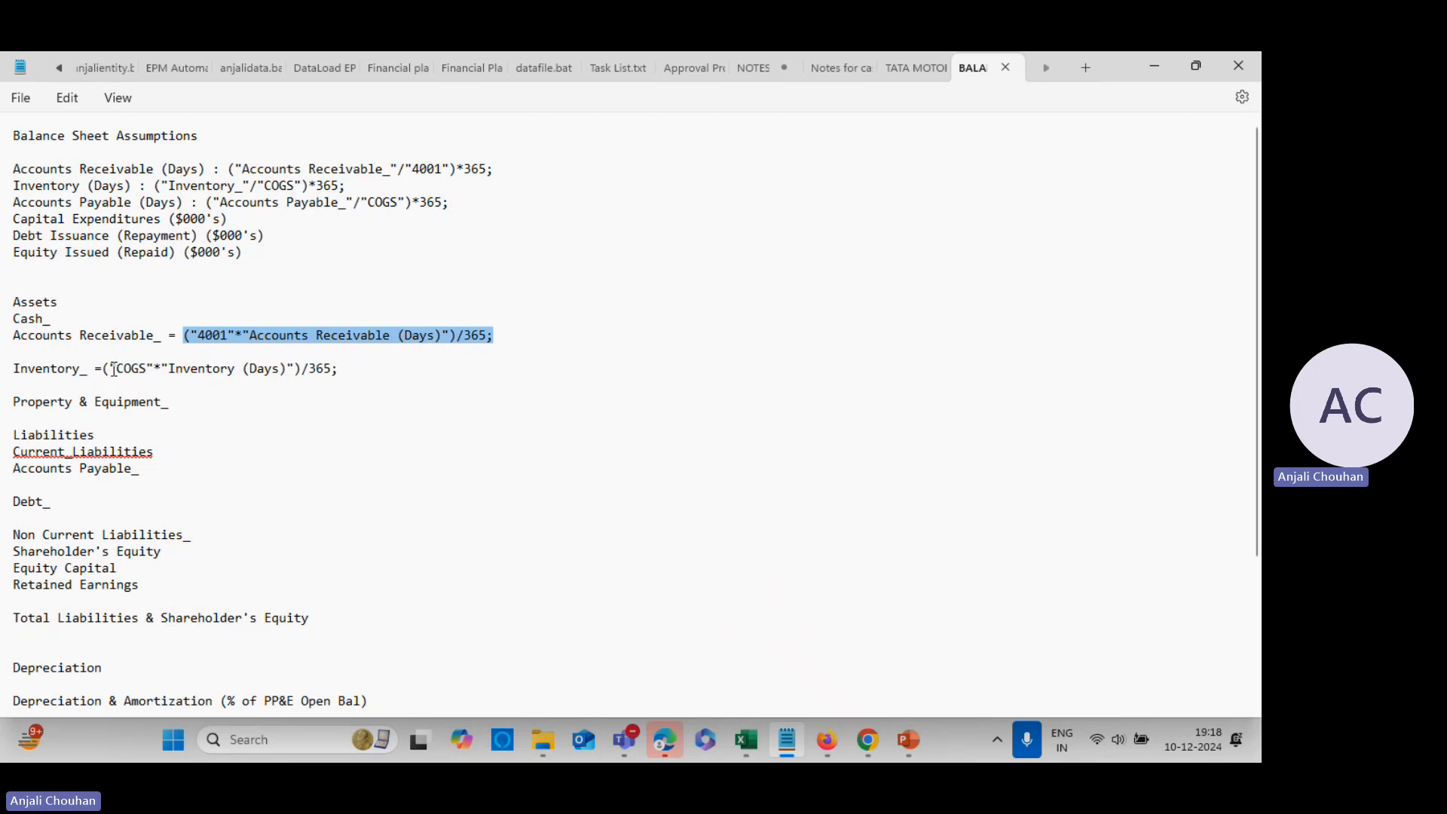
{"action": "left_click_drag", "start_coordinate": [107, 371], "coordinate": [332, 369]}
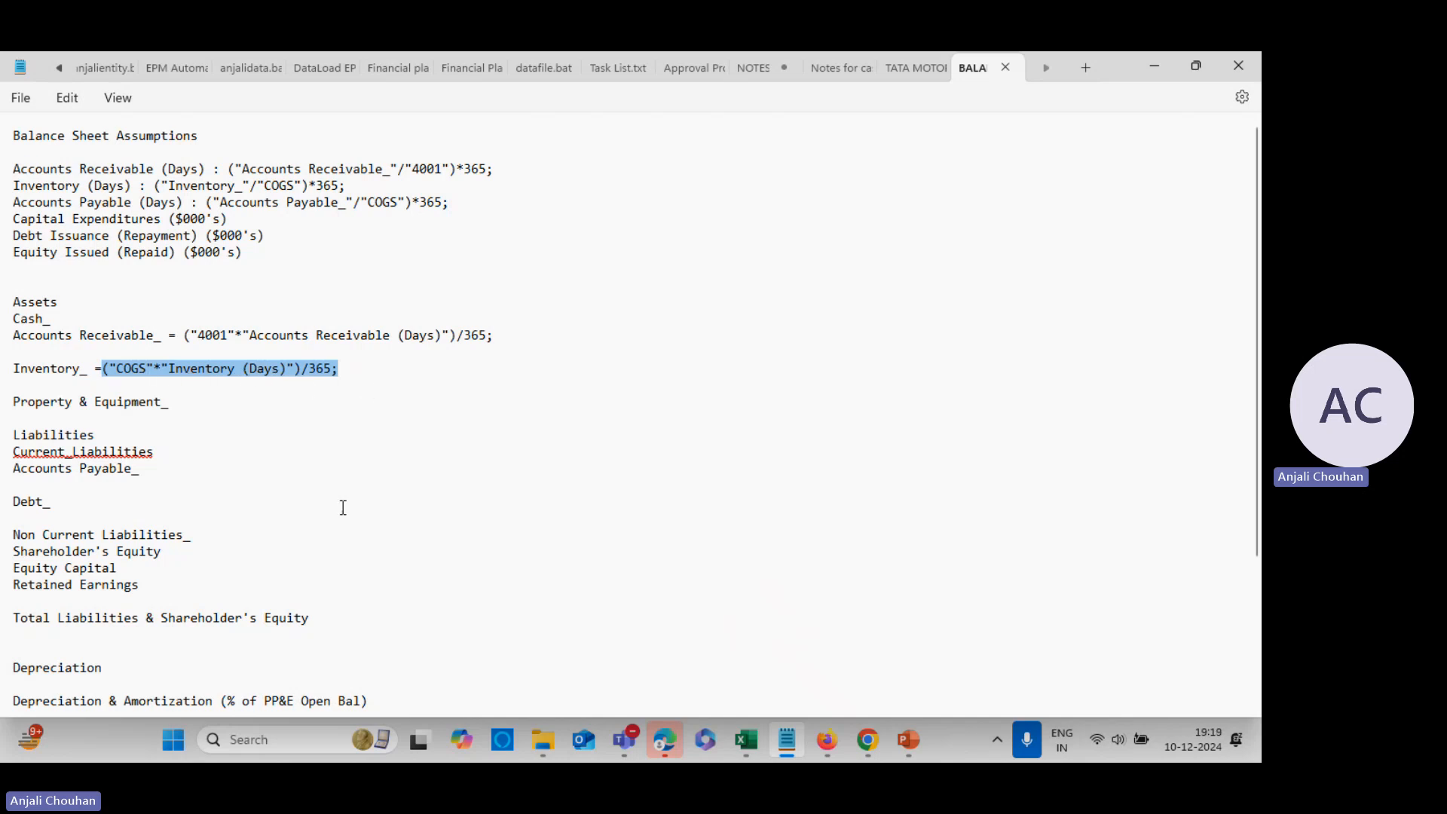
{"action": "key", "text": "alt+Tab"}
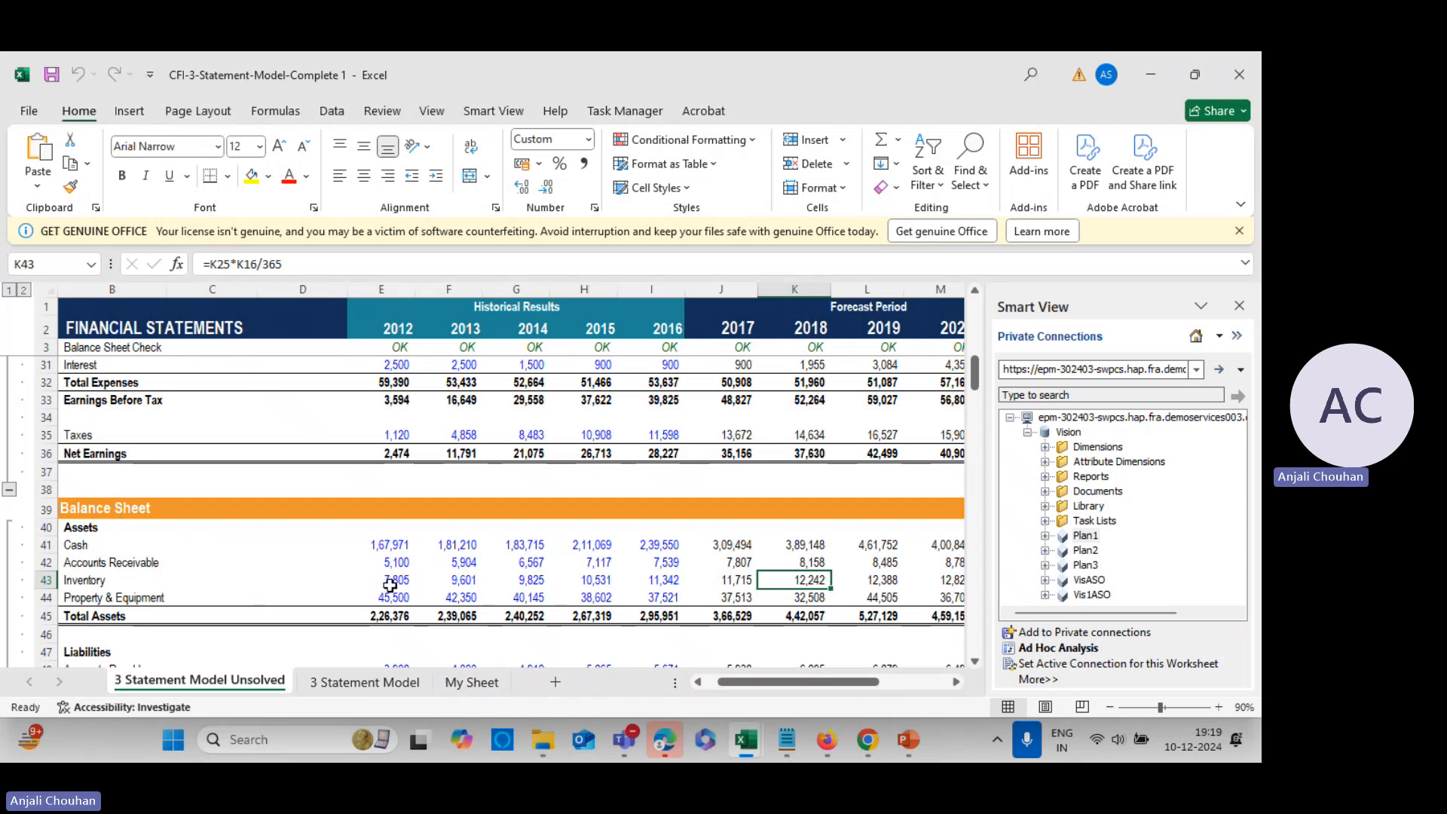
{"action": "key", "text": "alt+Tab"}
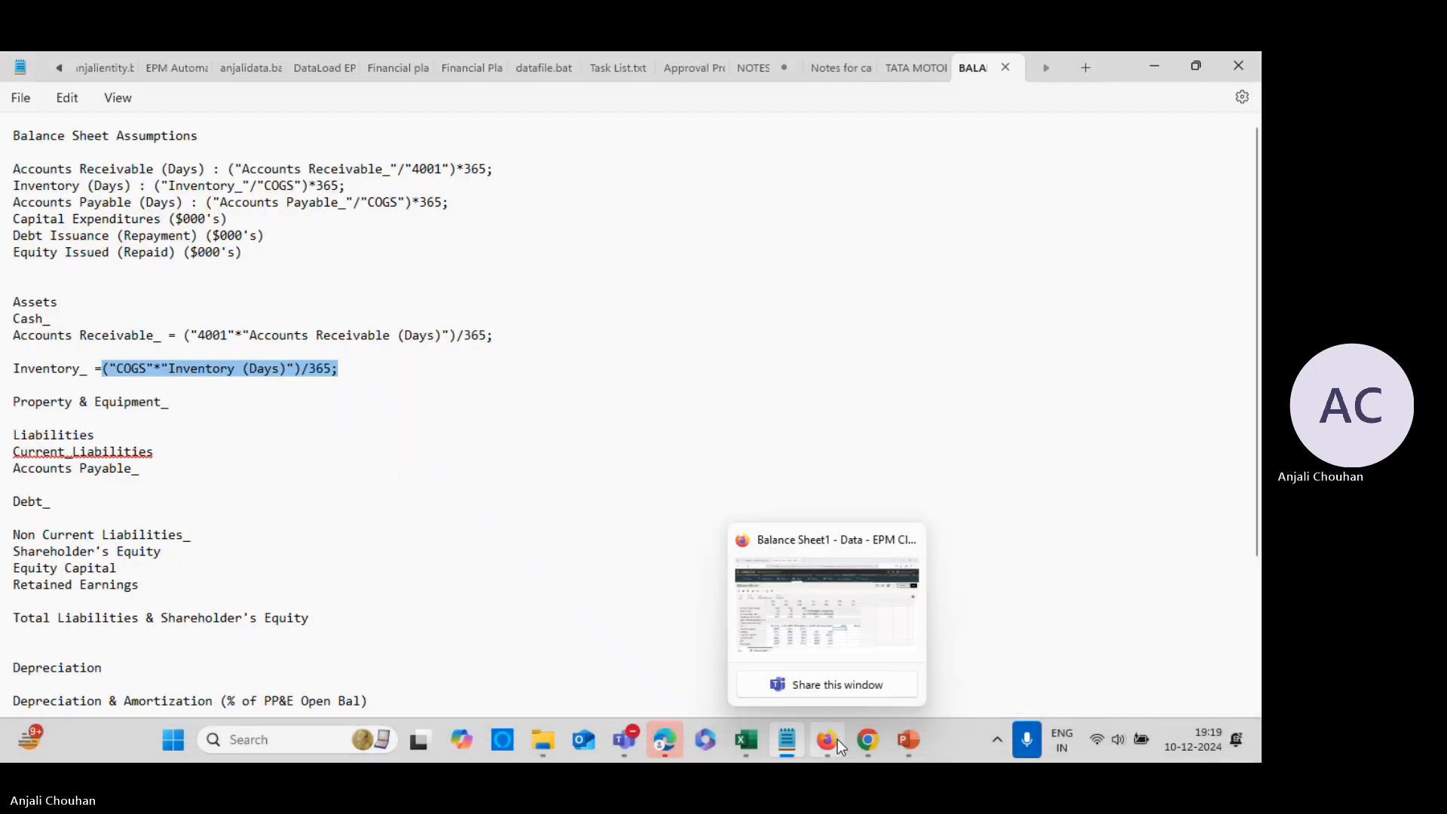
Return to the Dimensions page in Chrome, close the finished cube refresh, and change the Inventory (Days) member's data storage to Store
{"action": "left_click", "coordinate": [865, 741]}
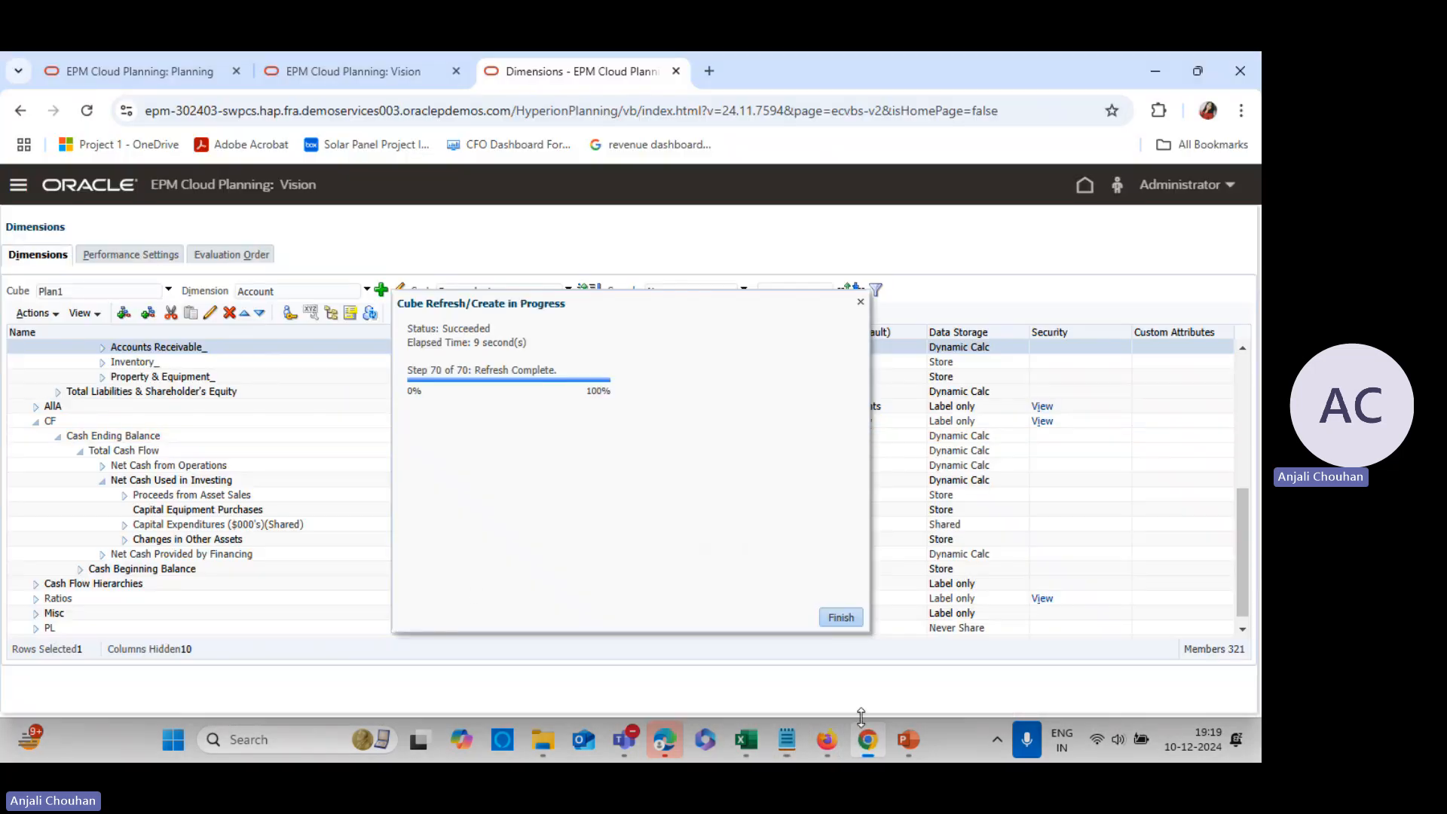
{"action": "left_click", "coordinate": [840, 616]}
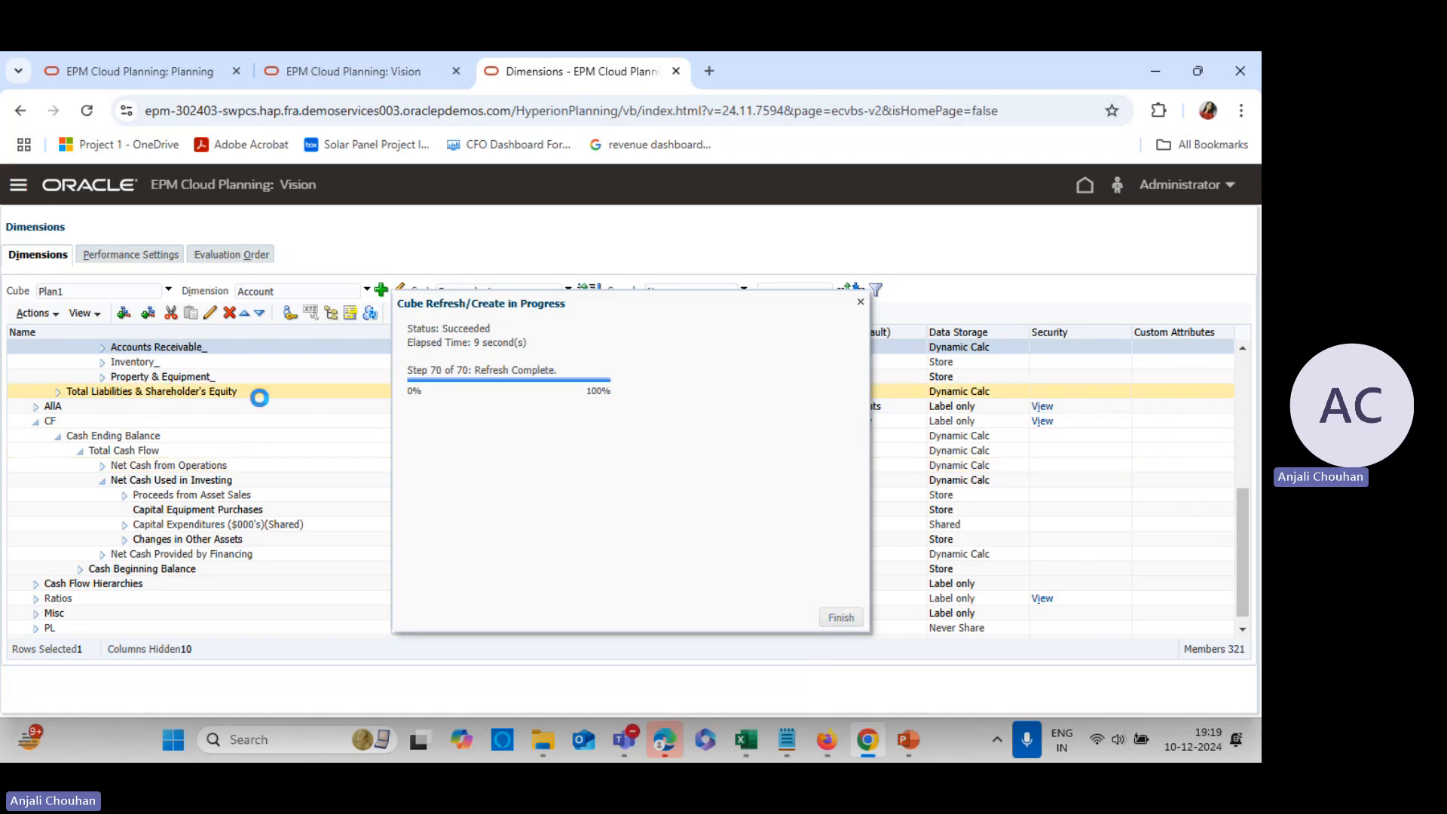
{"action": "left_click", "coordinate": [211, 362]}
{"action": "scroll", "coordinate": [302, 482], "scroll_direction": "up", "scroll_amount": 8}
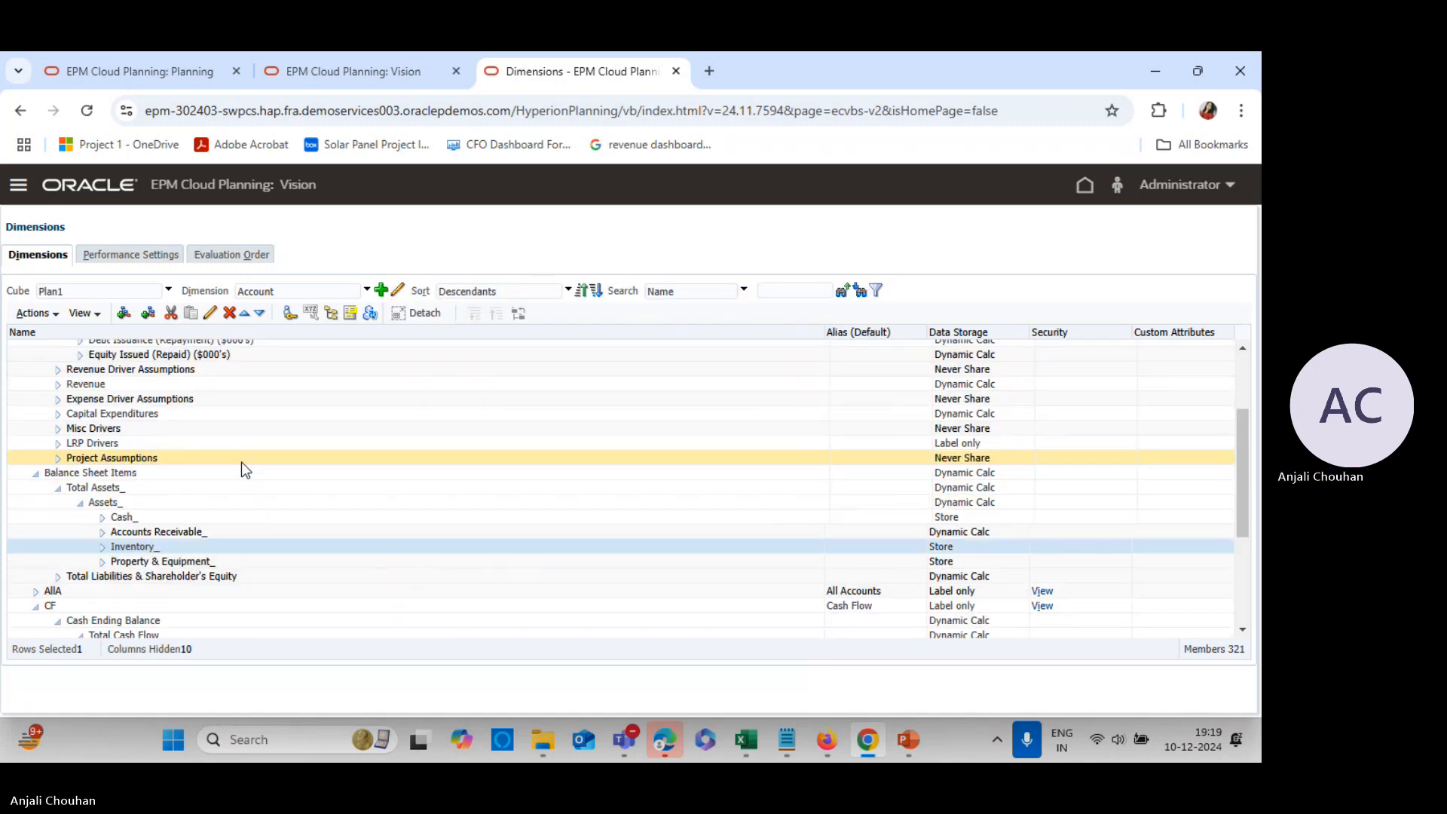
{"action": "left_click", "coordinate": [143, 426]}
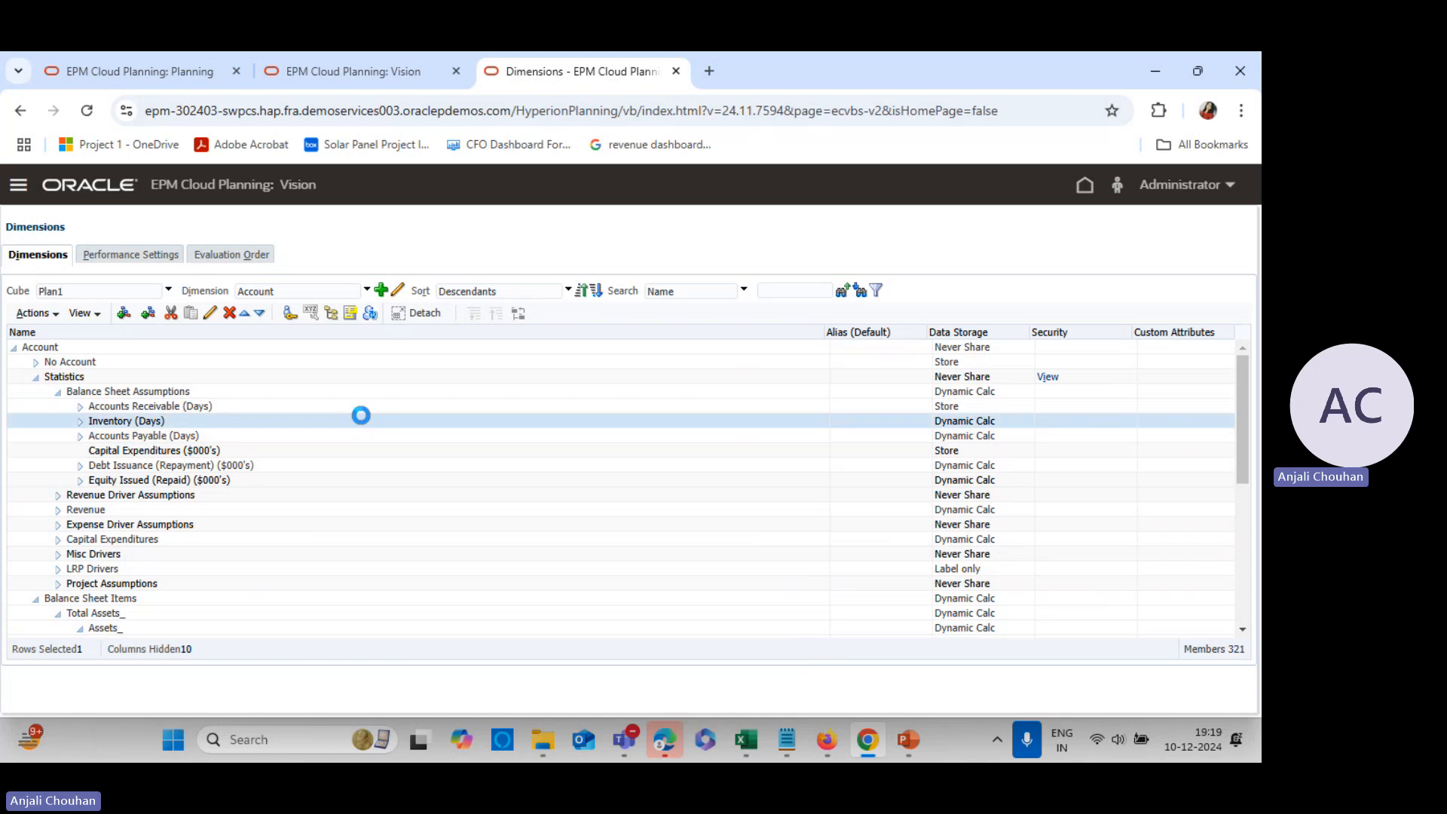
{"action": "left_click", "coordinate": [211, 313]}
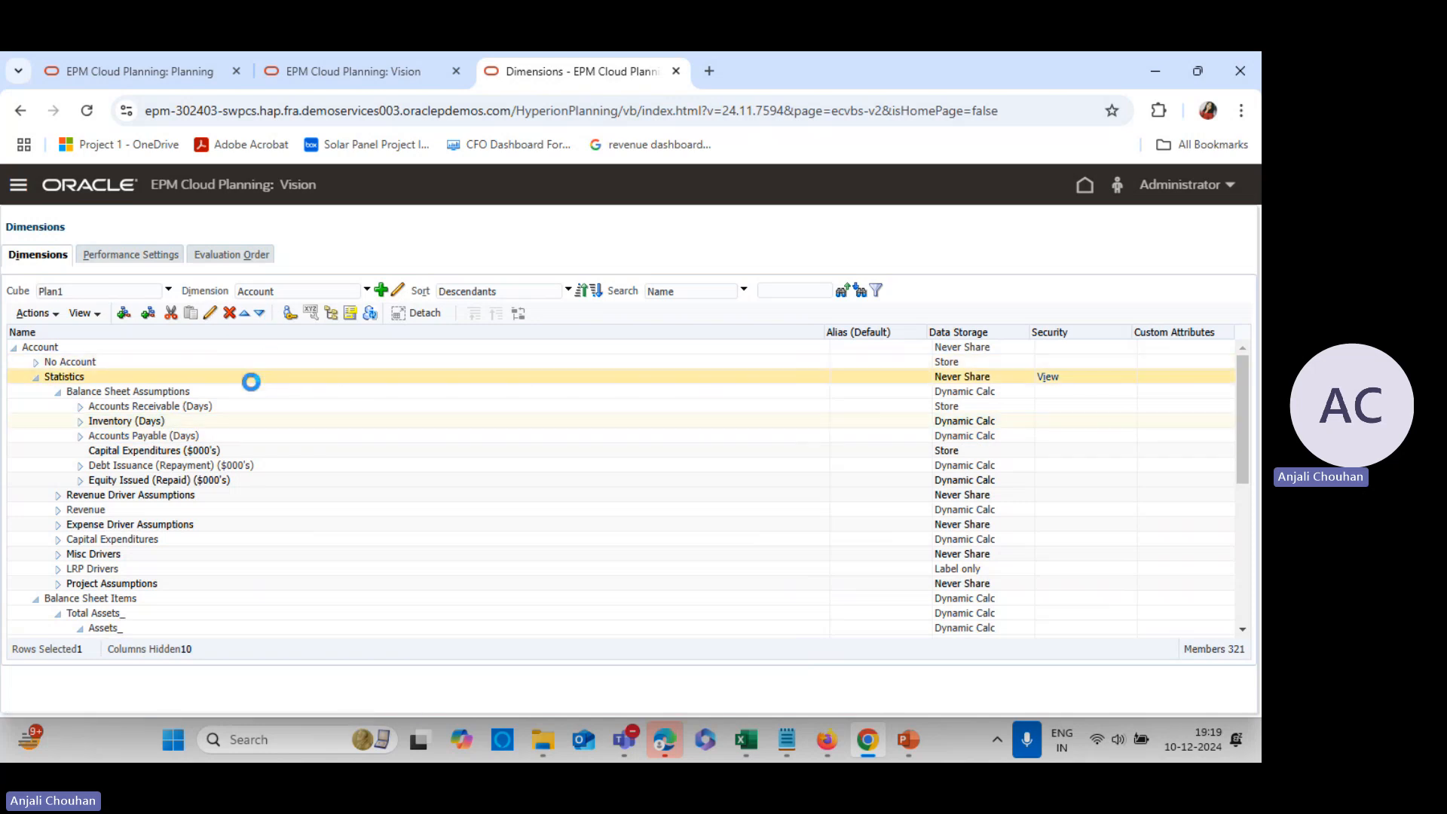
{"action": "left_click", "coordinate": [257, 533]}
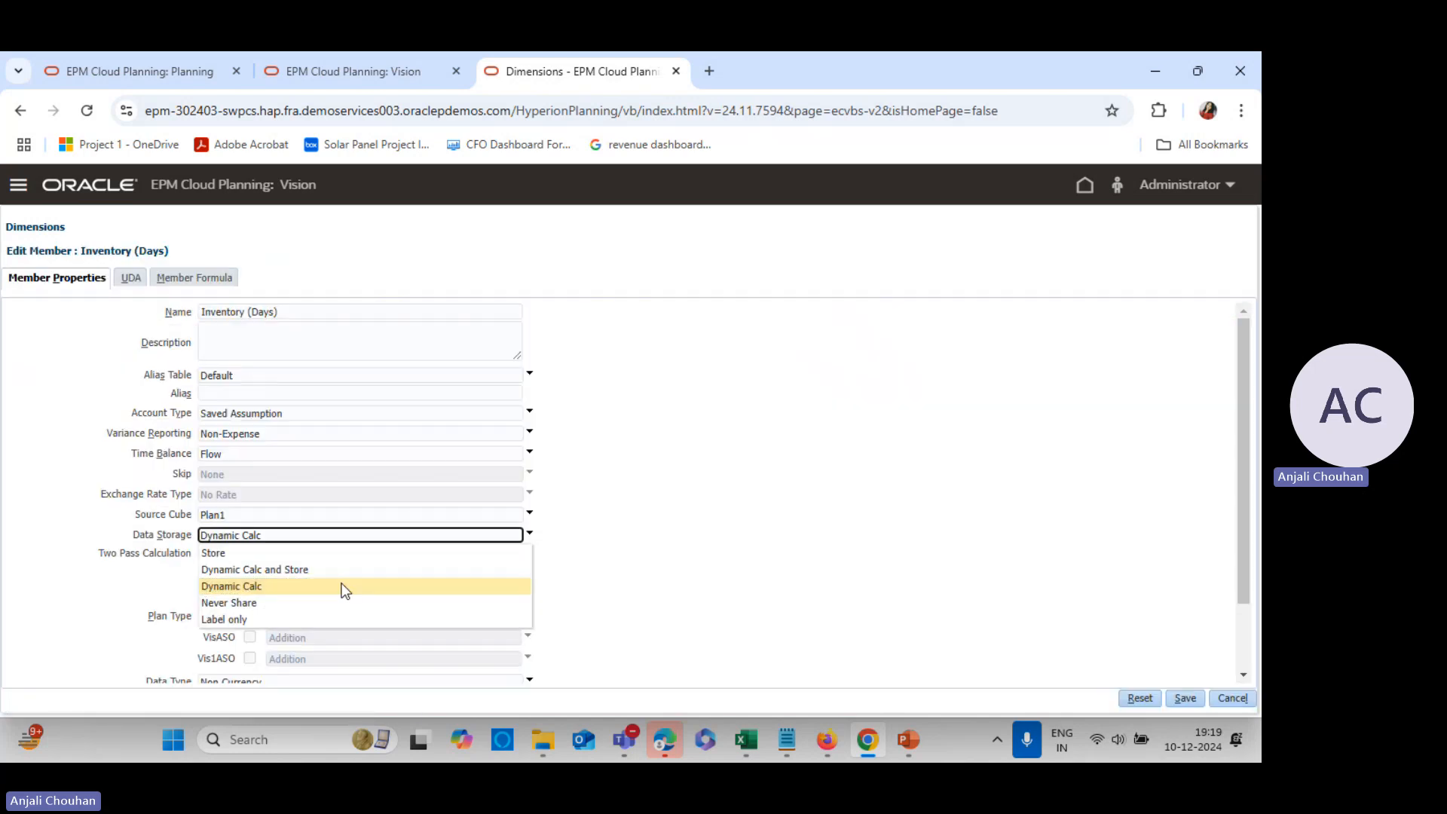
{"action": "left_click", "coordinate": [268, 551]}
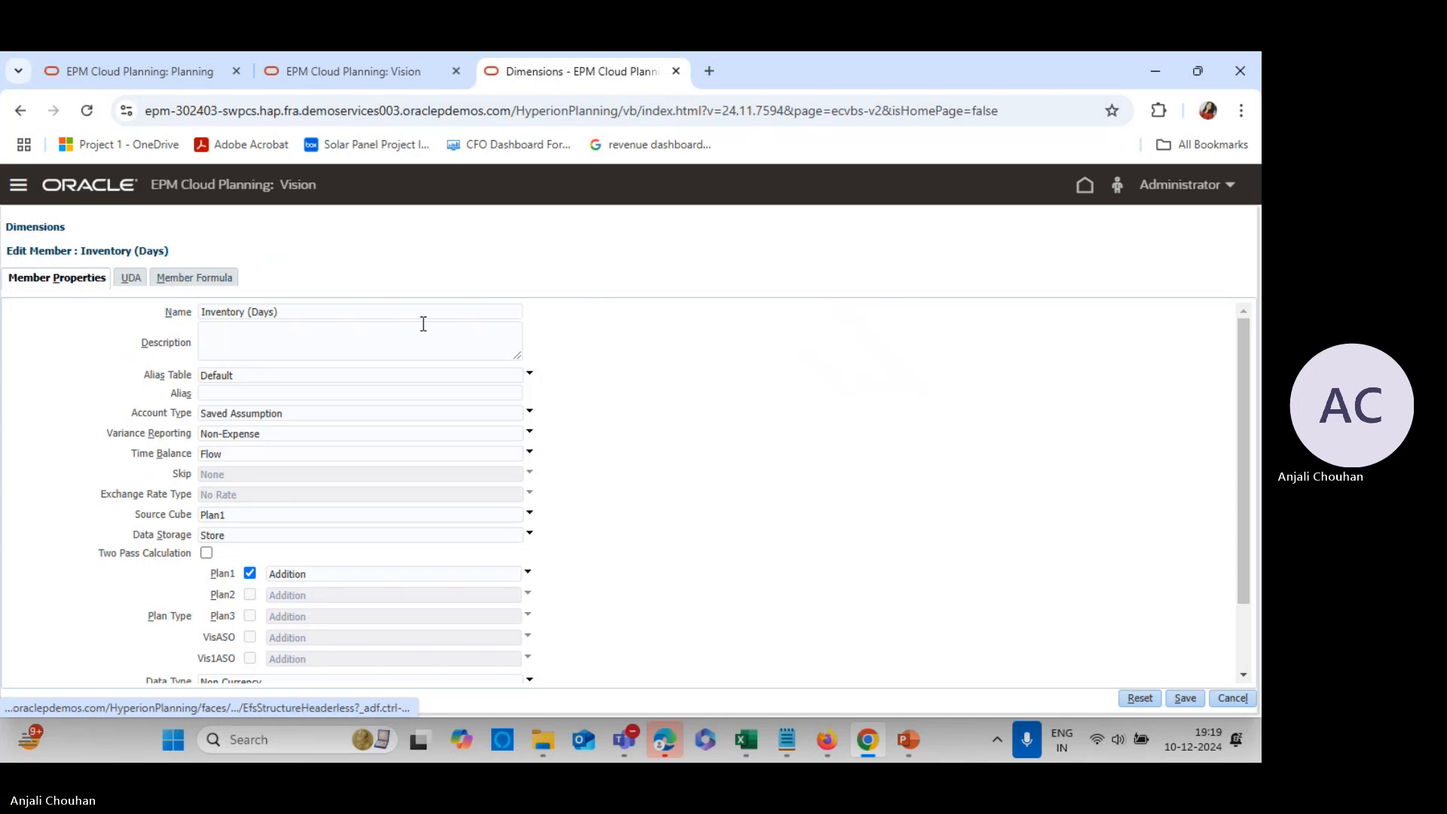
Delete the Plan1 member formula of Inventory (Days) and save the member
{"action": "left_click", "coordinate": [194, 277]}
{"action": "left_click", "coordinate": [196, 317]}
{"action": "left_click", "coordinate": [147, 352]}
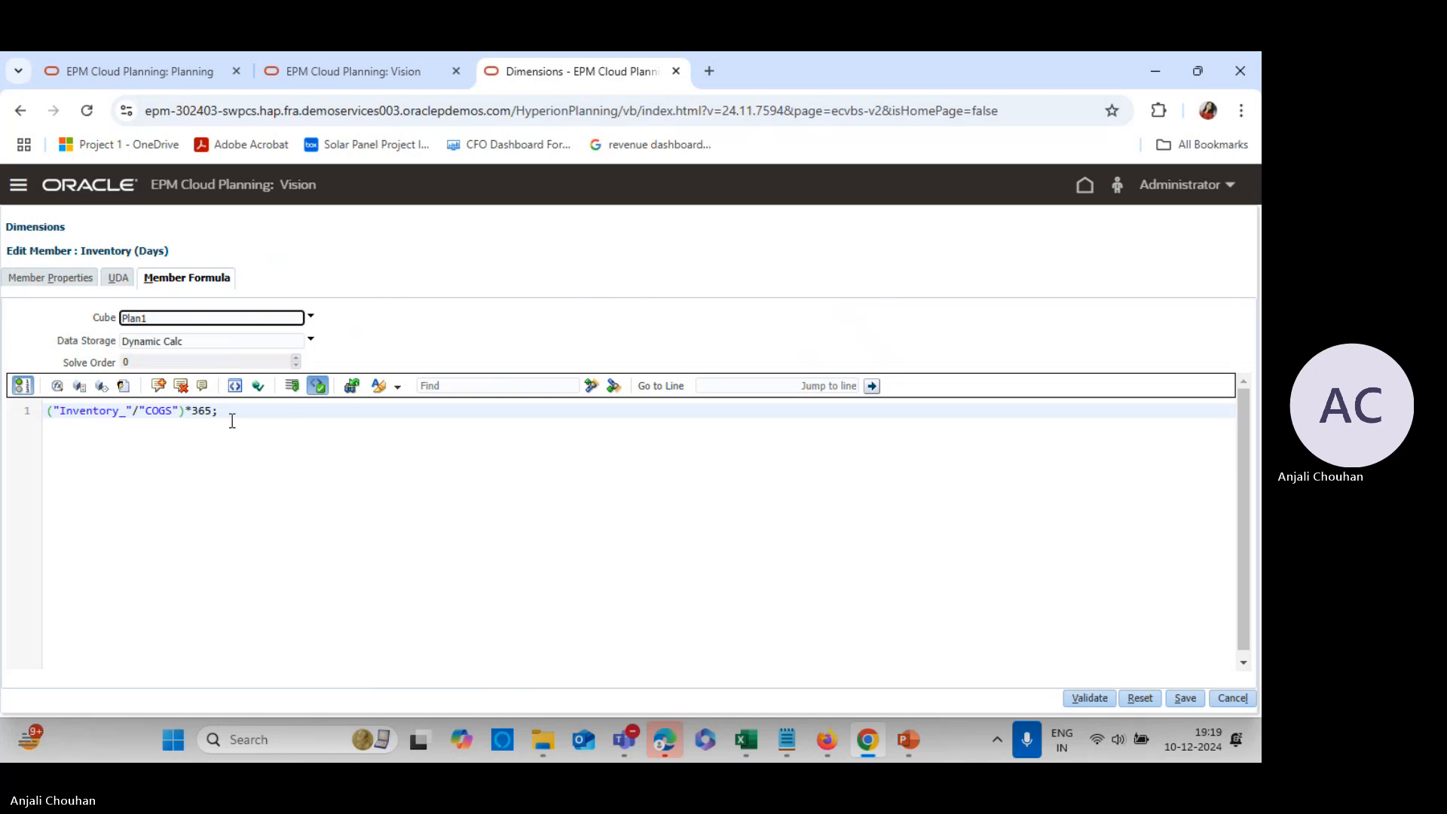
{"action": "left_click_drag", "start_coordinate": [233, 420], "coordinate": [9, 404]}
{"action": "key", "text": "Delete"}
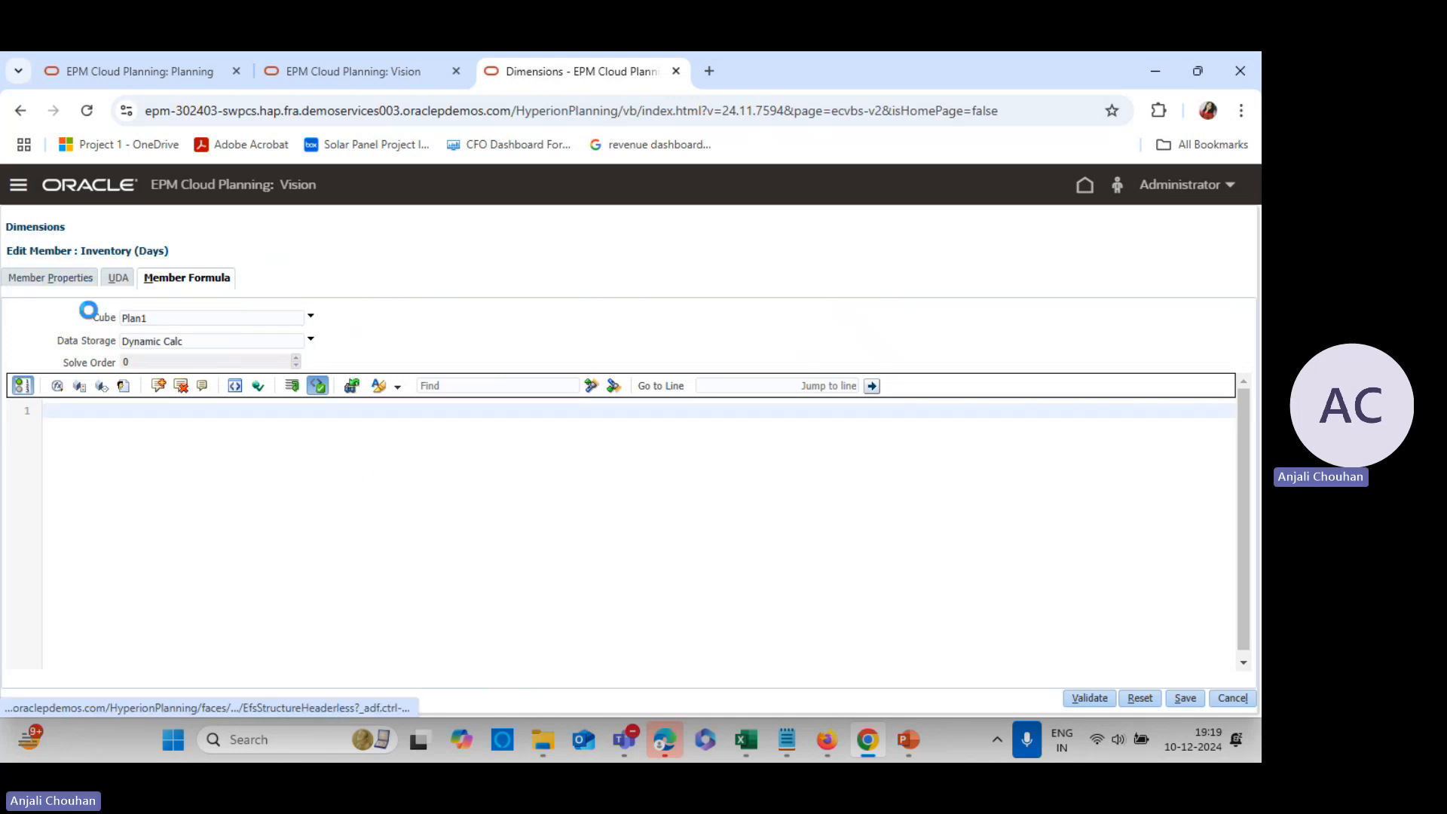
{"action": "left_click", "coordinate": [133, 343]}
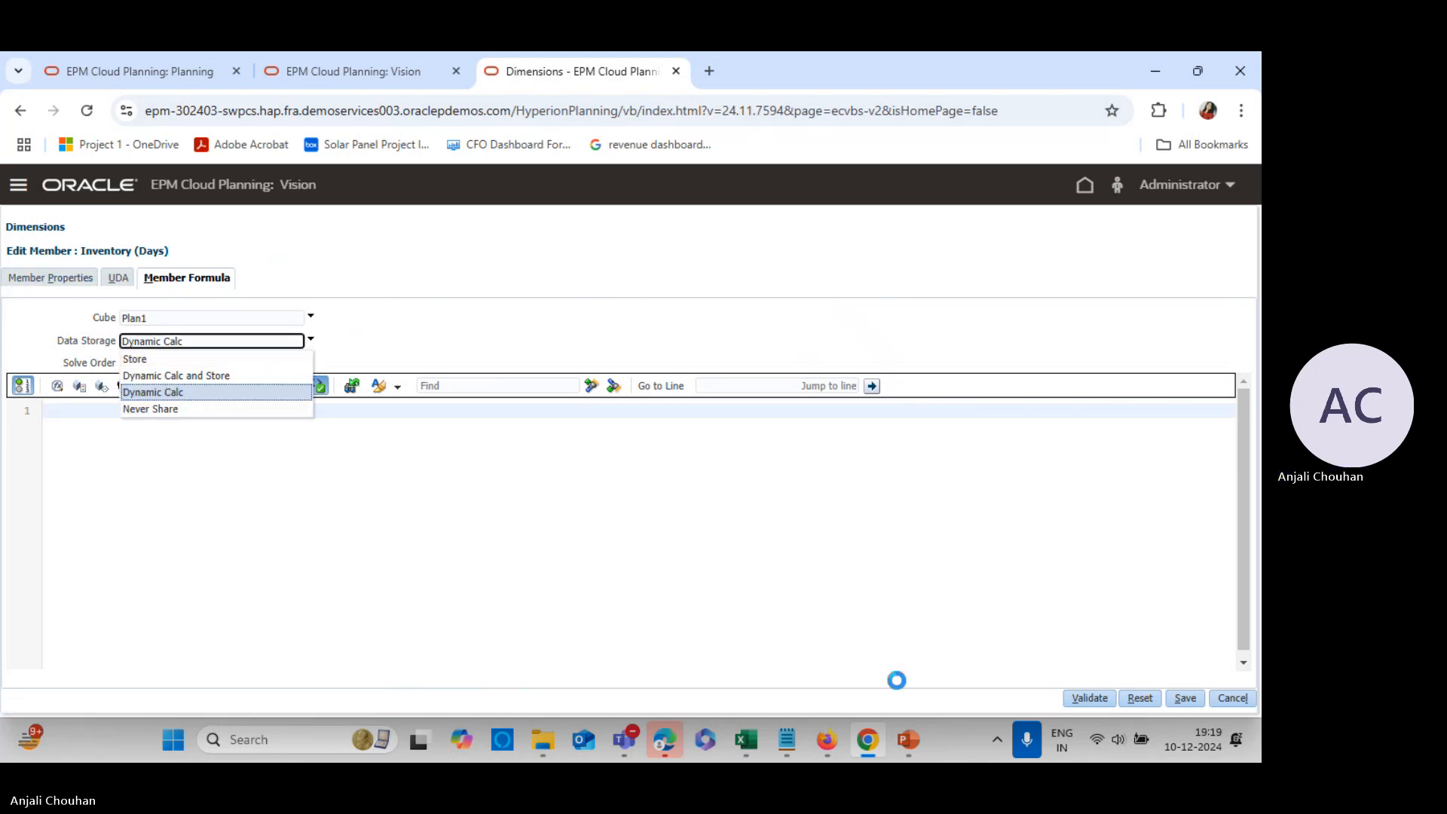
{"action": "left_click", "coordinate": [1185, 697]}
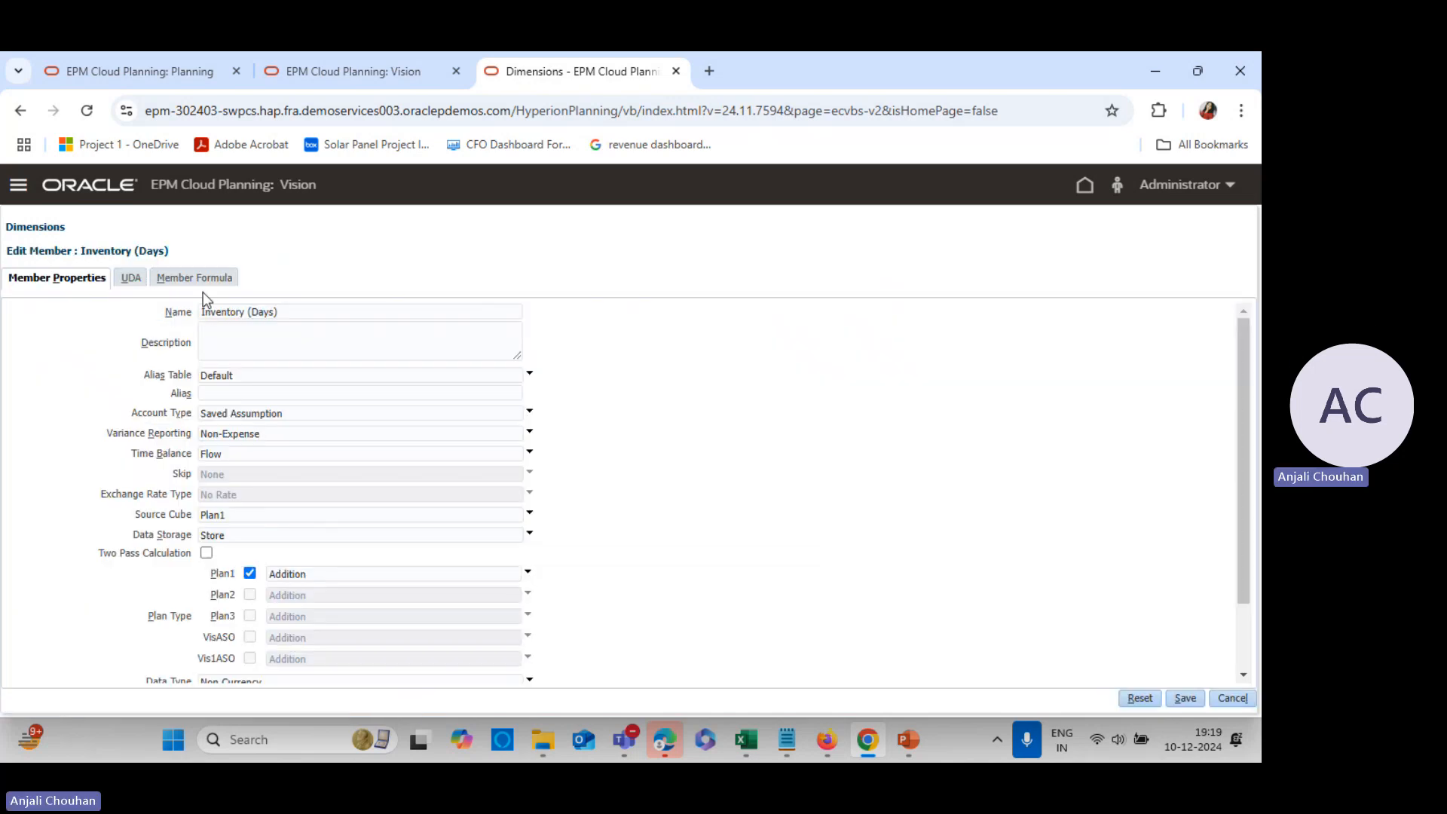
Reopen the Inventory (Days) member formula for Plan1, set its data storage to Store, save the member, and start a cube refresh
{"action": "left_click", "coordinate": [205, 281]}
{"action": "left_click", "coordinate": [232, 317]}
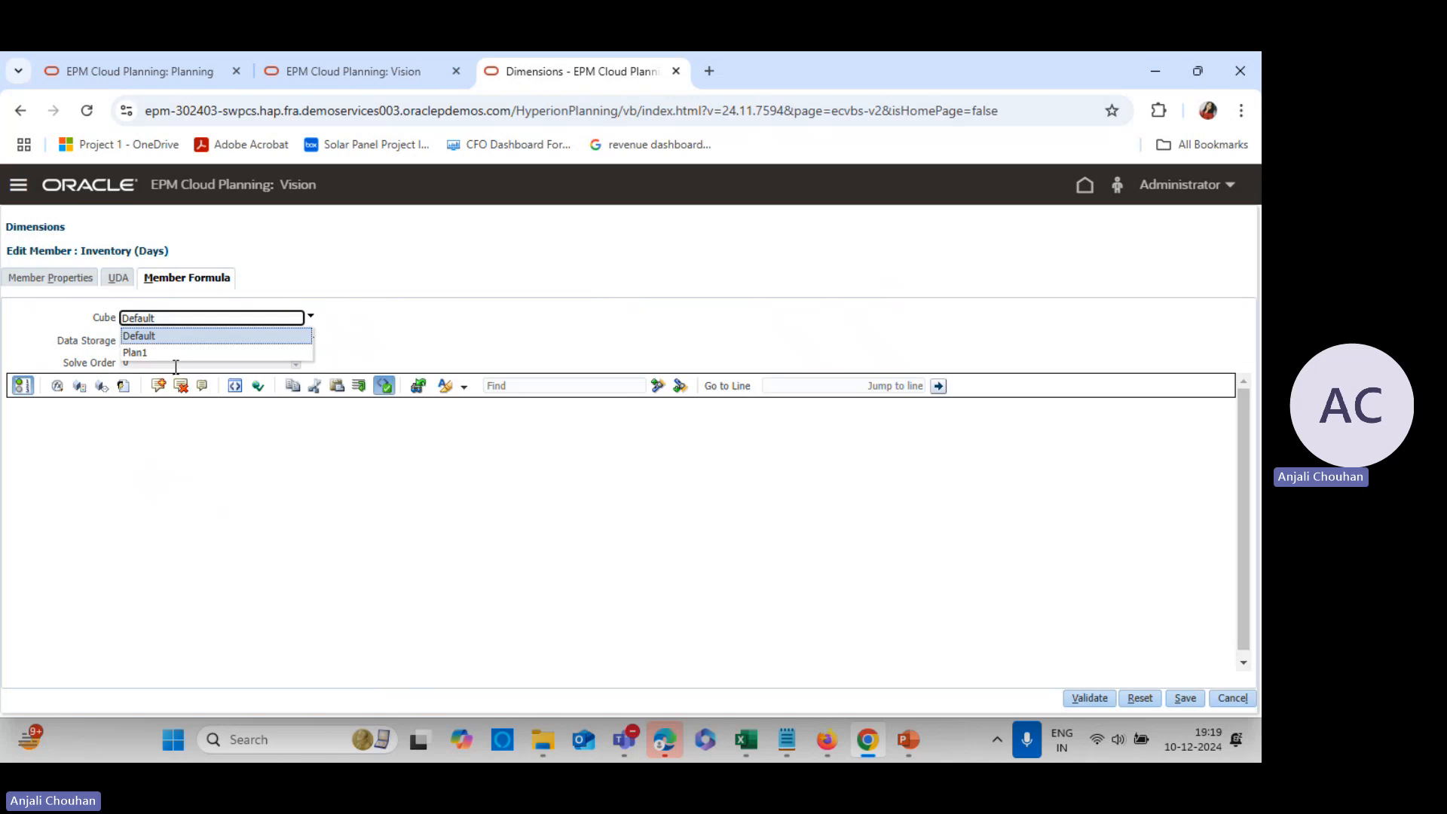
{"action": "left_click", "coordinate": [166, 351]}
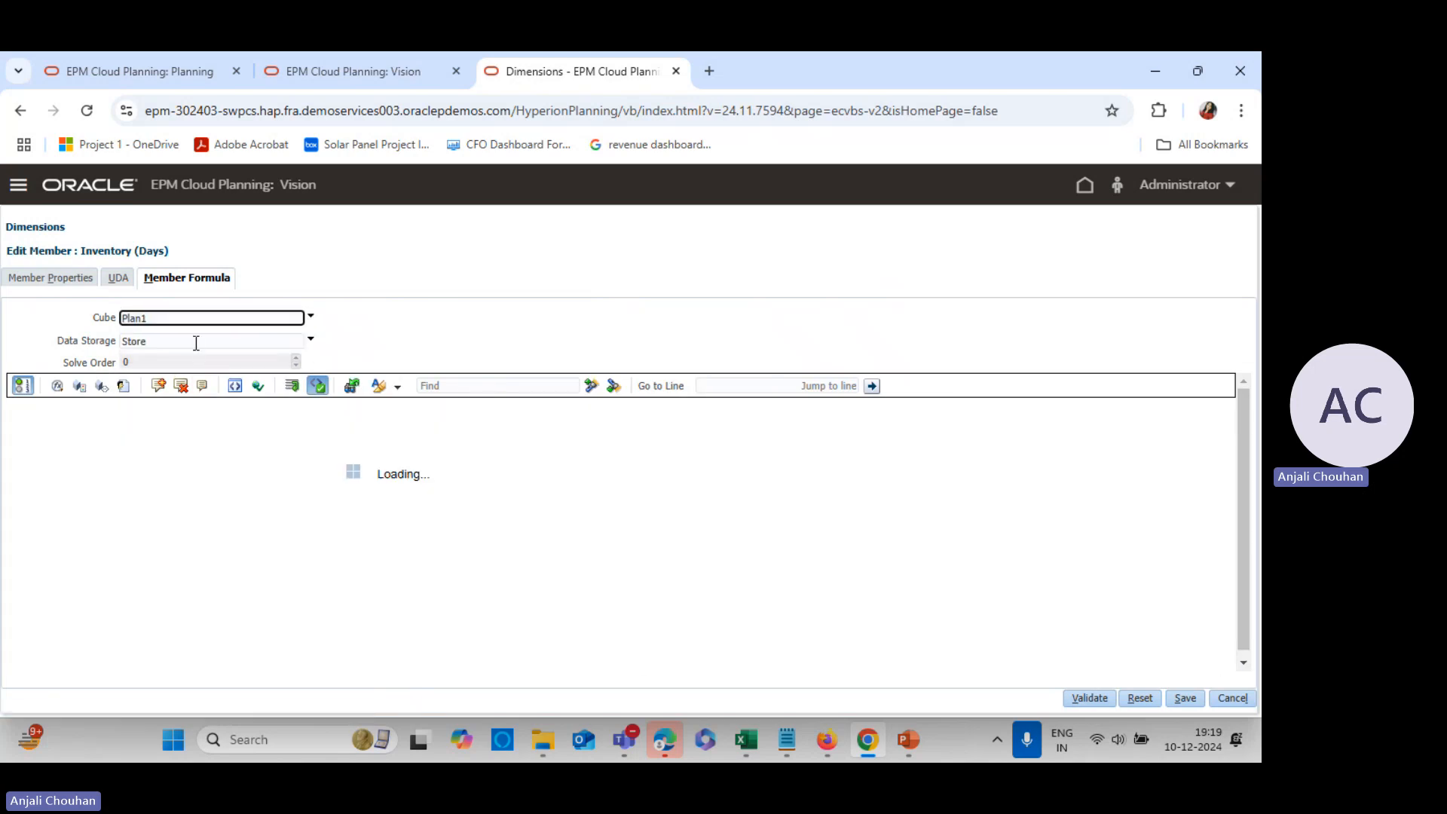
{"action": "left_click", "coordinate": [196, 342]}
{"action": "left_click", "coordinate": [156, 393]}
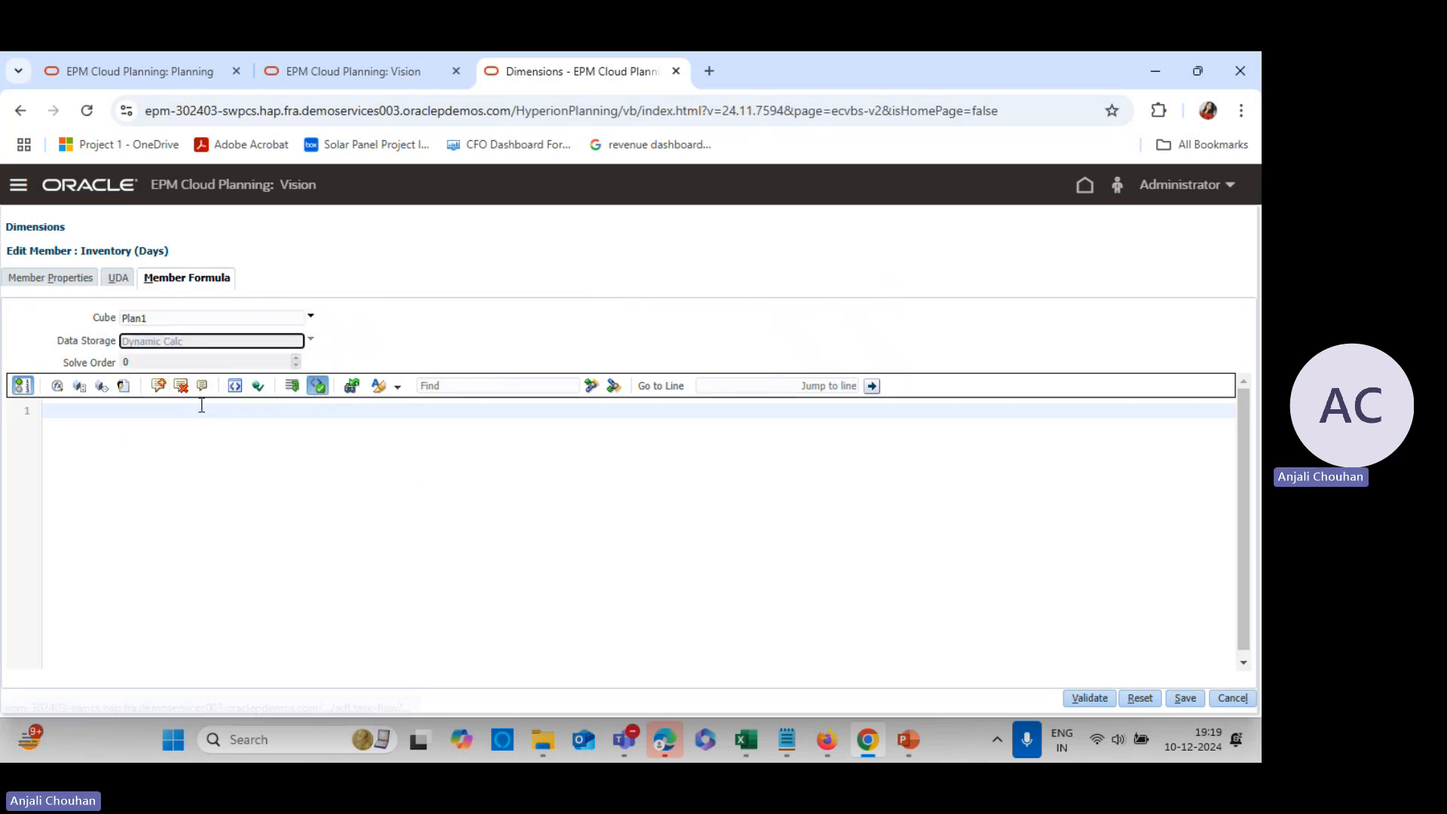
{"action": "left_click", "coordinate": [220, 343]}
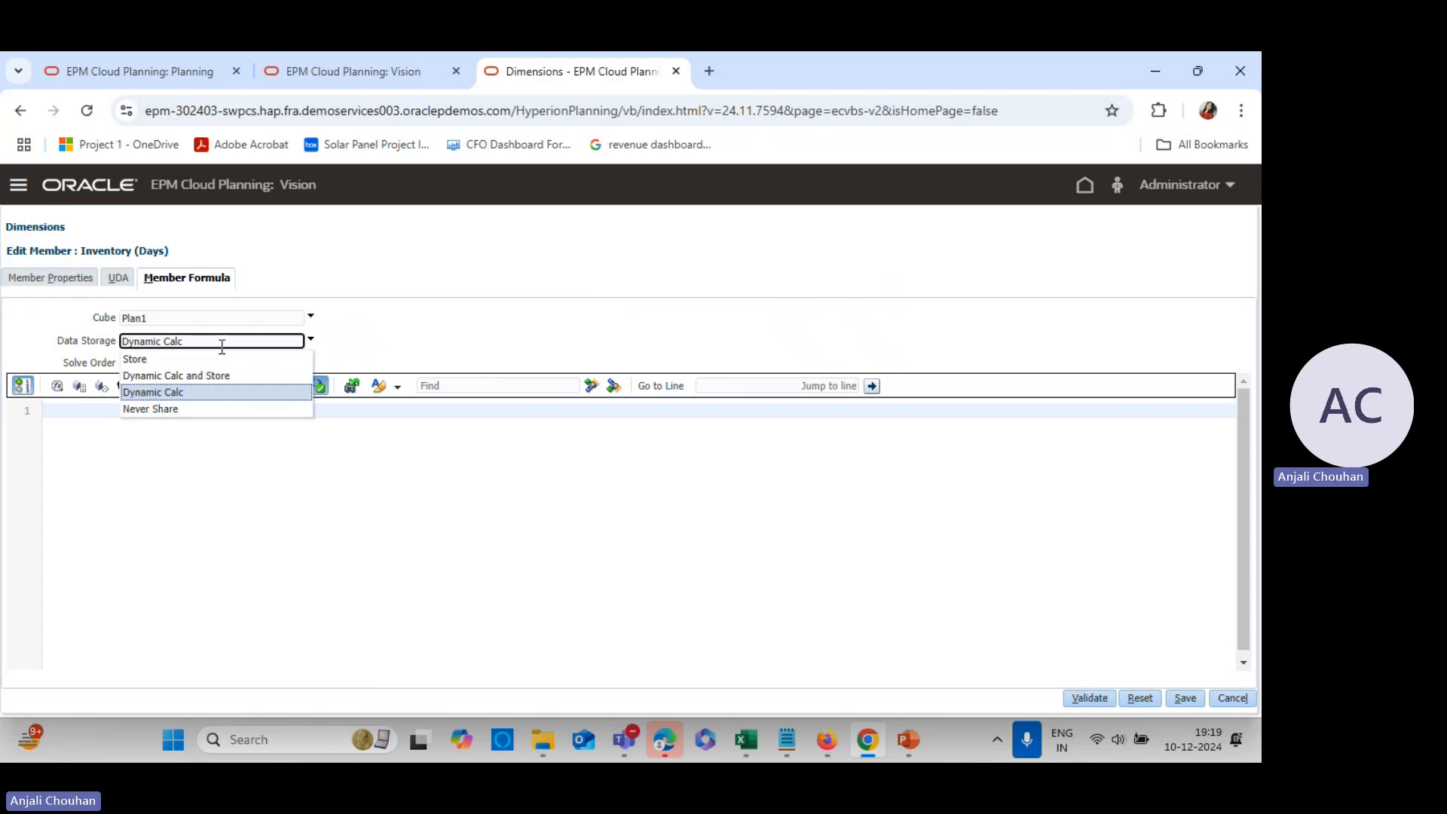
{"action": "left_click", "coordinate": [186, 361]}
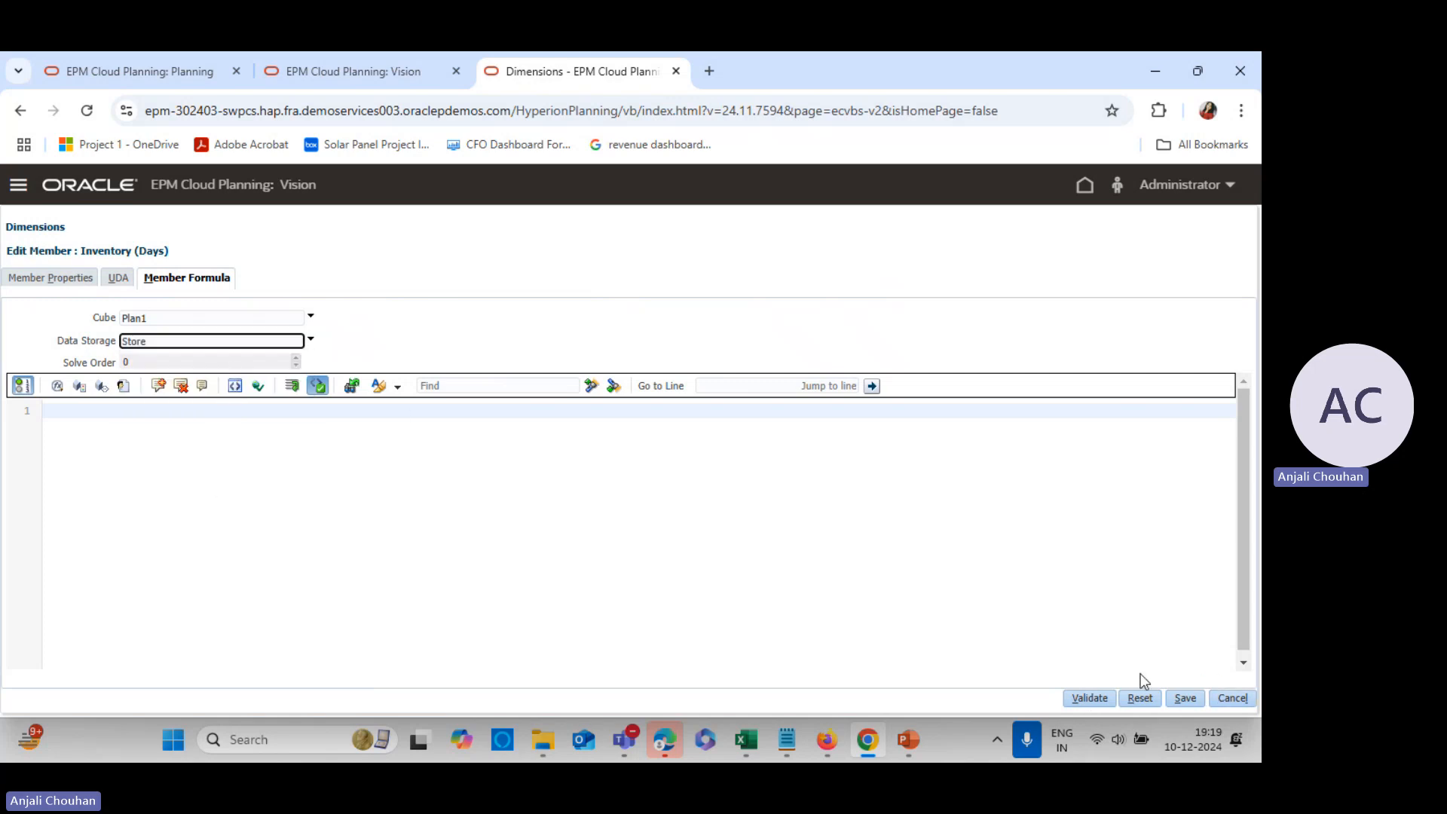
{"action": "left_click", "coordinate": [1172, 698]}
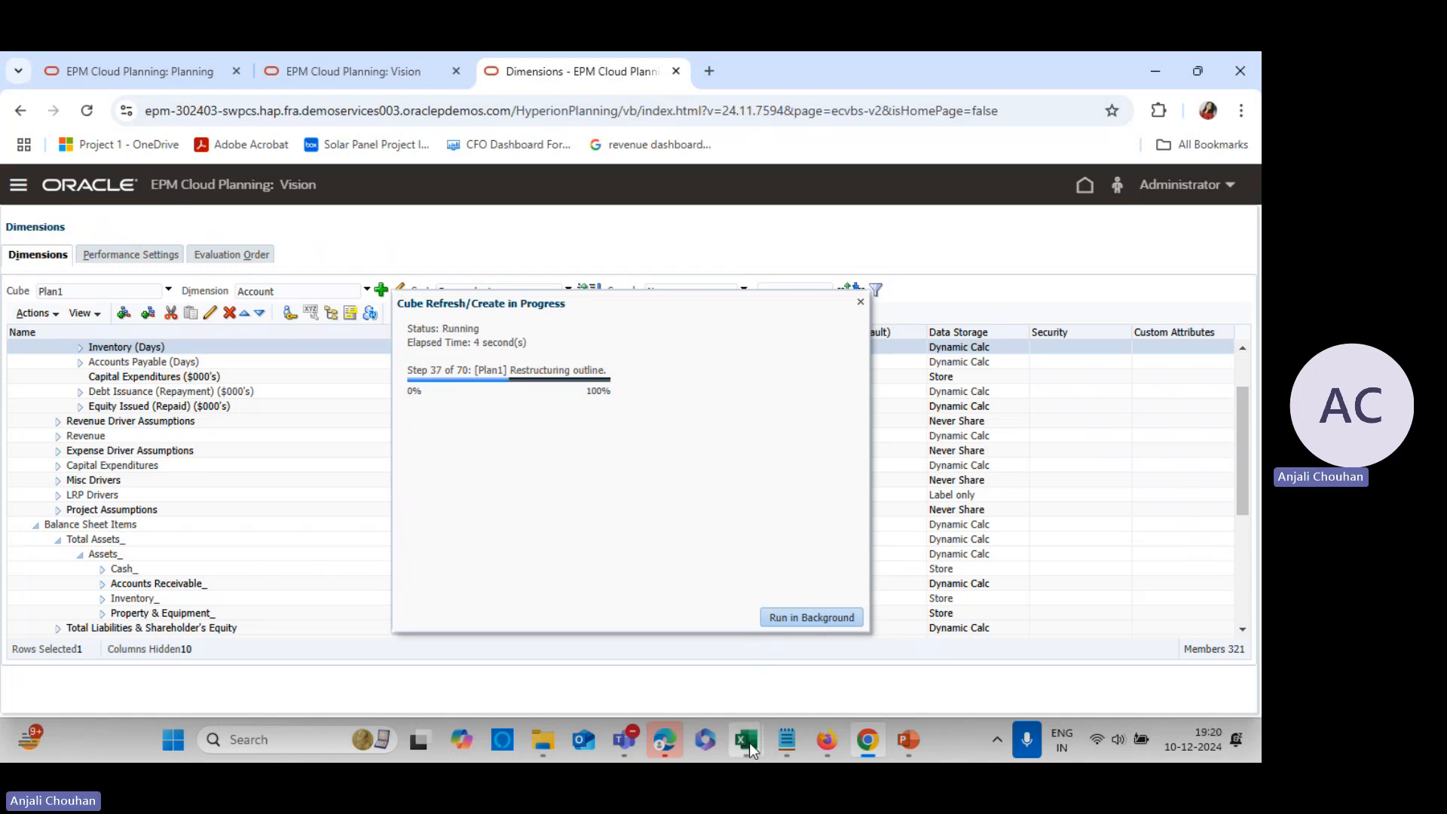
Switch to SMARTVIEW_B and select the FY25 Plan cell for COGS on Sheet2 (2)
{"action": "mouse_move", "coordinate": [749, 743]}
{"action": "left_click", "coordinate": [734, 648]}
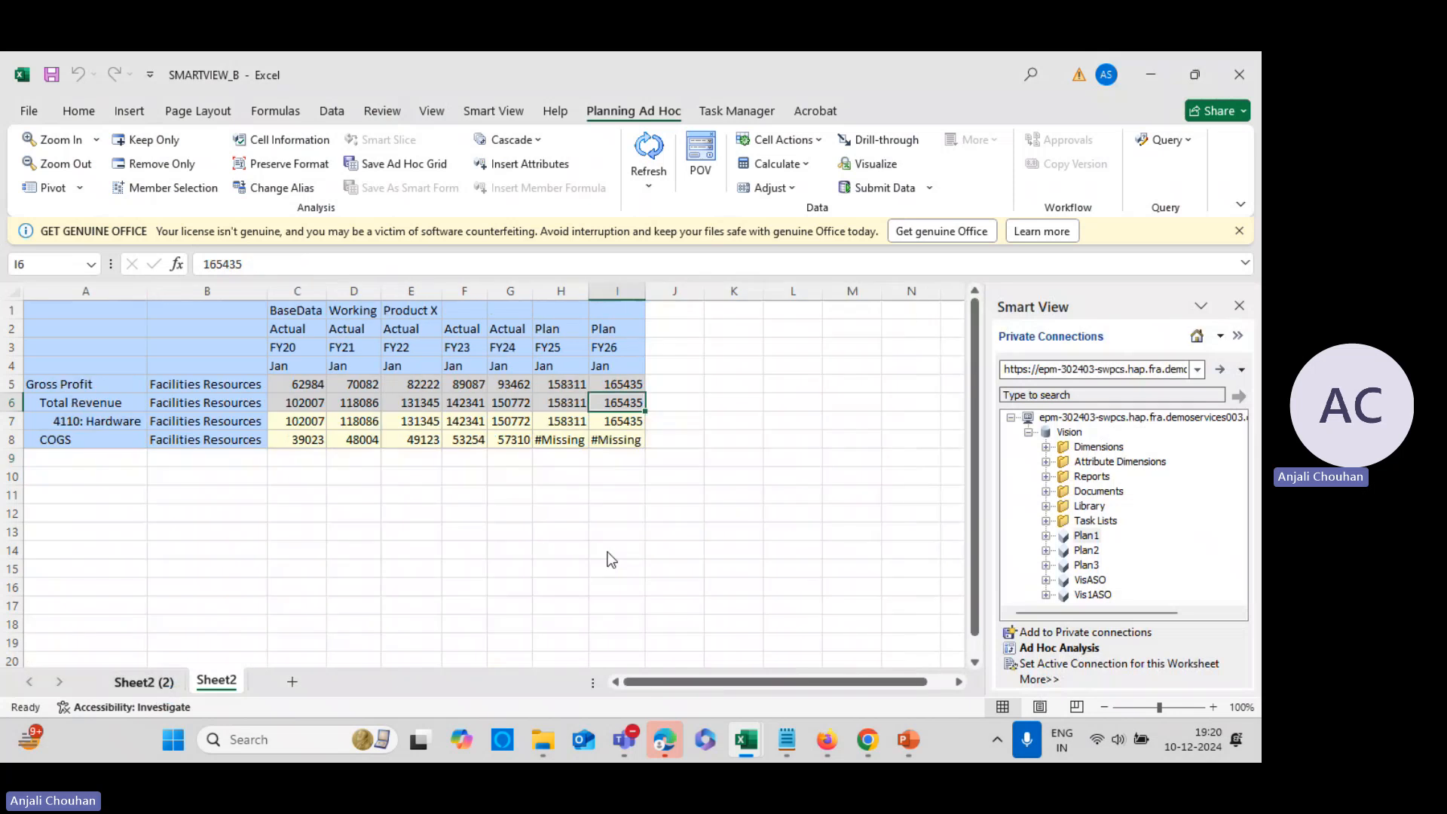
{"action": "key", "text": "ctrl+Page_Up"}
{"action": "left_click", "coordinate": [548, 446]}
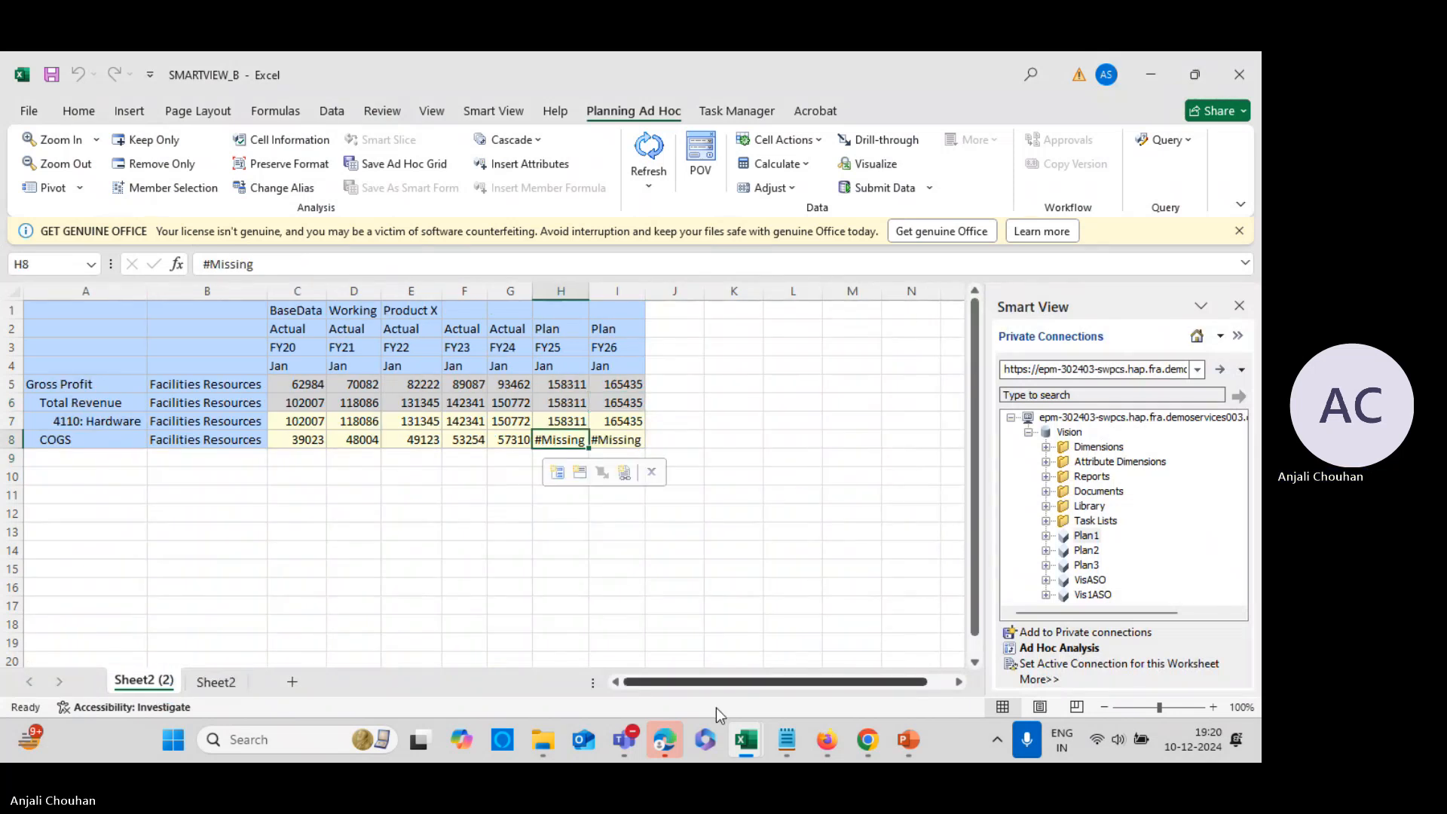
Look up the 2017 COGS in the CFI-3-Statement-Model workbook and enter 58575 as the FY25 Plan COGS in SMARTVIEW_B
{"action": "mouse_move", "coordinate": [745, 742]}
{"action": "left_click", "coordinate": [571, 650]}
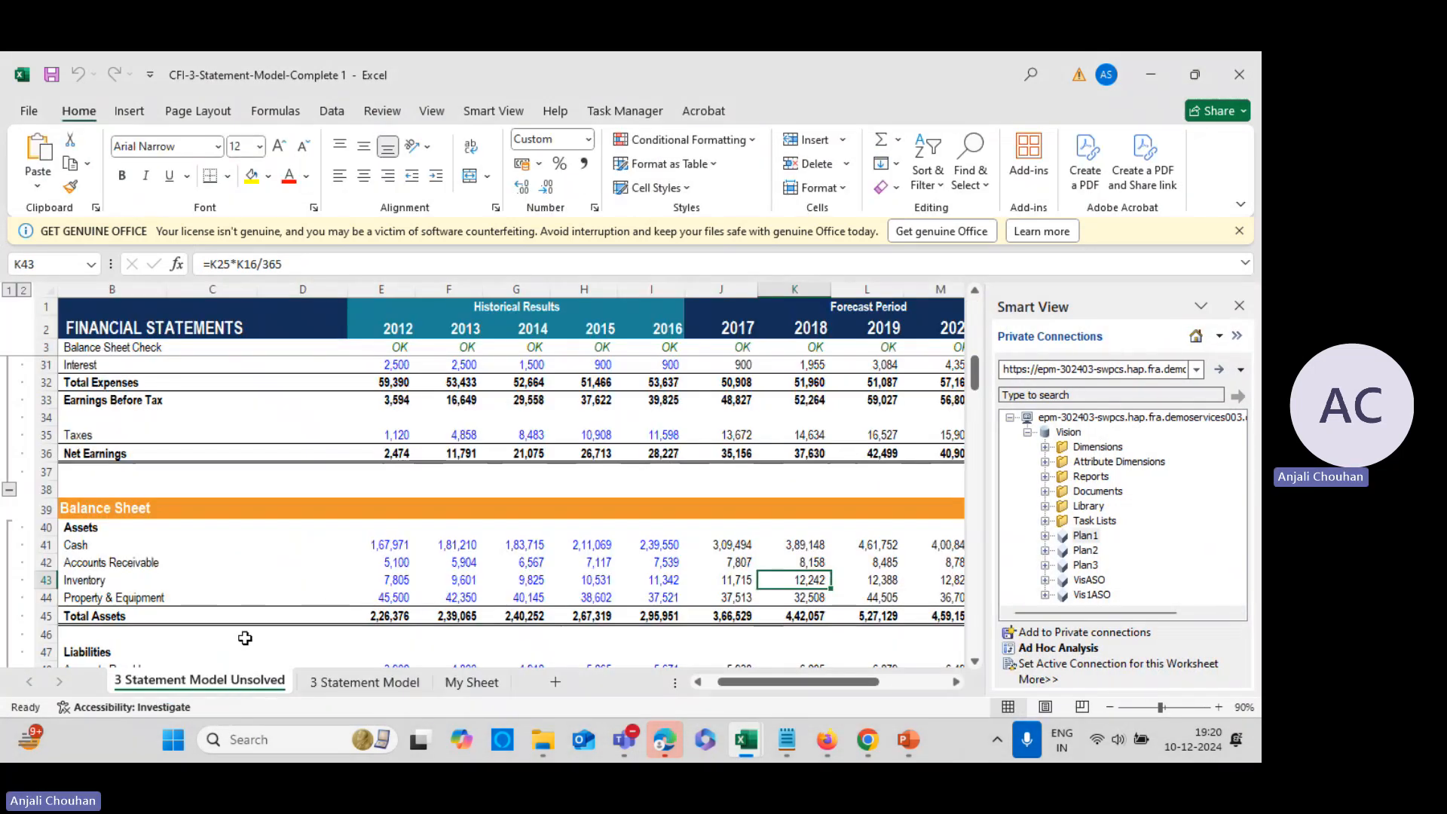
{"action": "scroll", "coordinate": [517, 590], "scroll_direction": "up", "scroll_amount": 2}
{"action": "scroll", "coordinate": [517, 589], "scroll_direction": "up", "scroll_amount": 6}
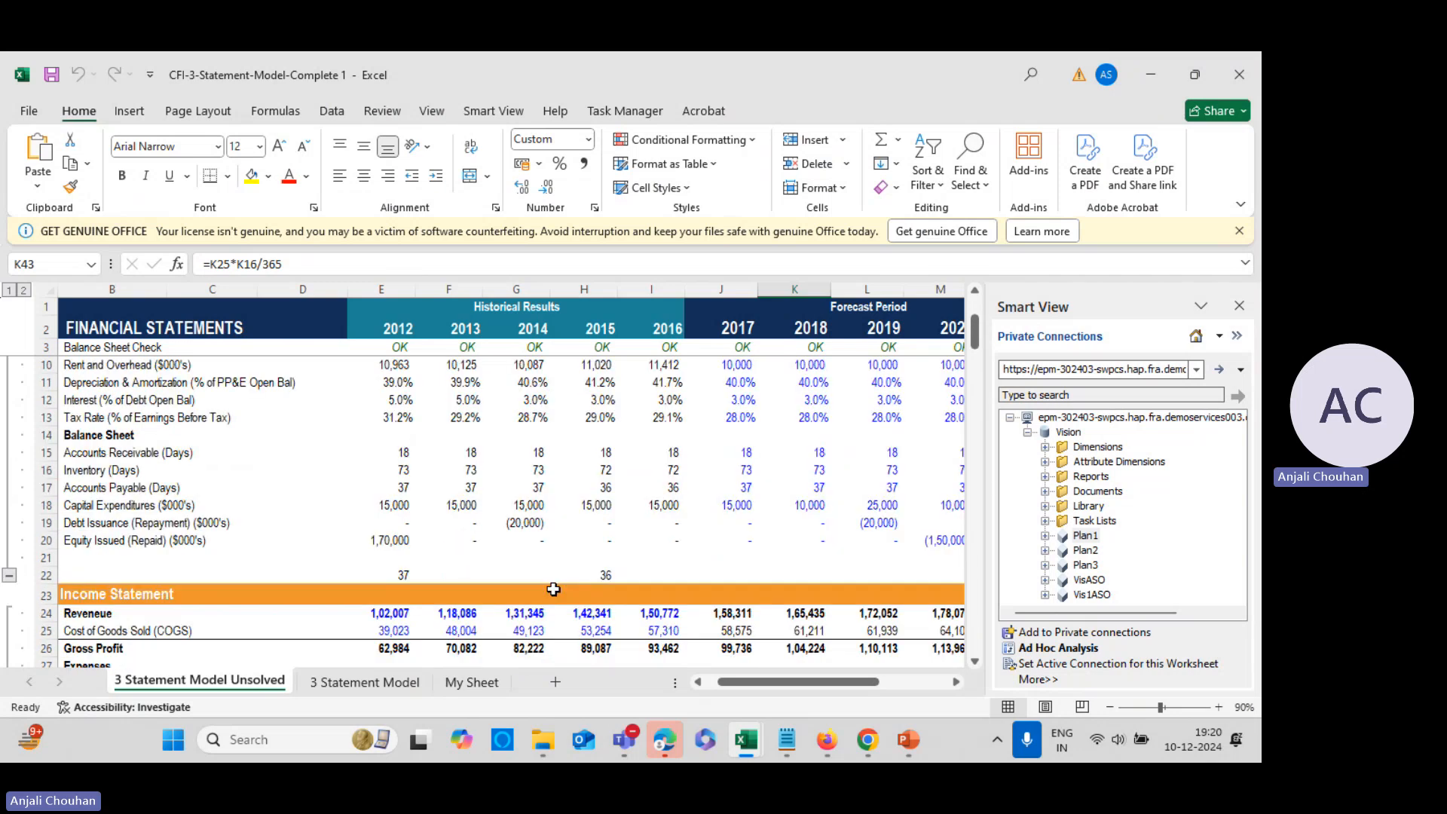
{"action": "scroll", "coordinate": [554, 589], "scroll_direction": "down", "scroll_amount": 3}
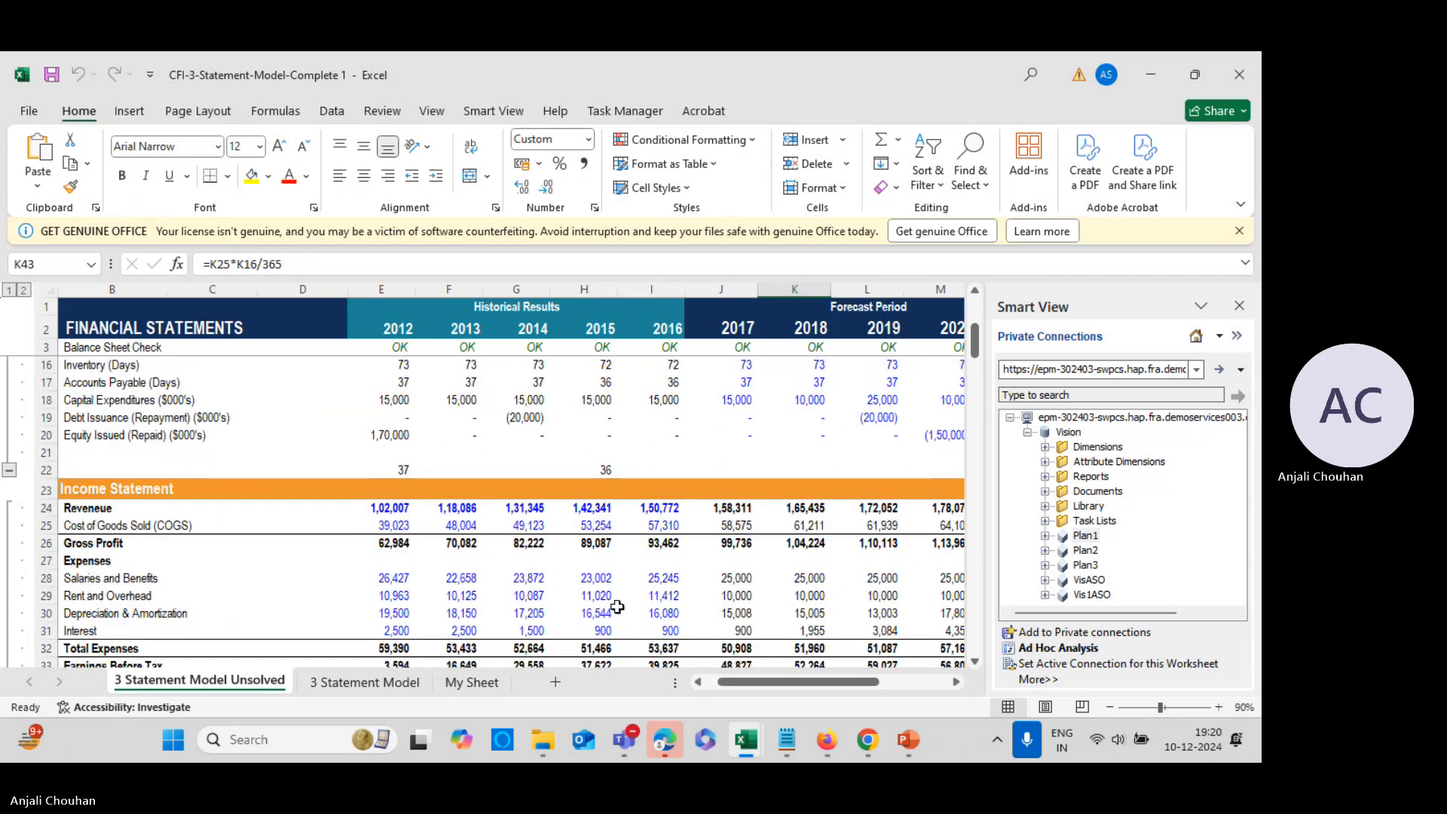
{"action": "key", "text": "alt+Tab"}
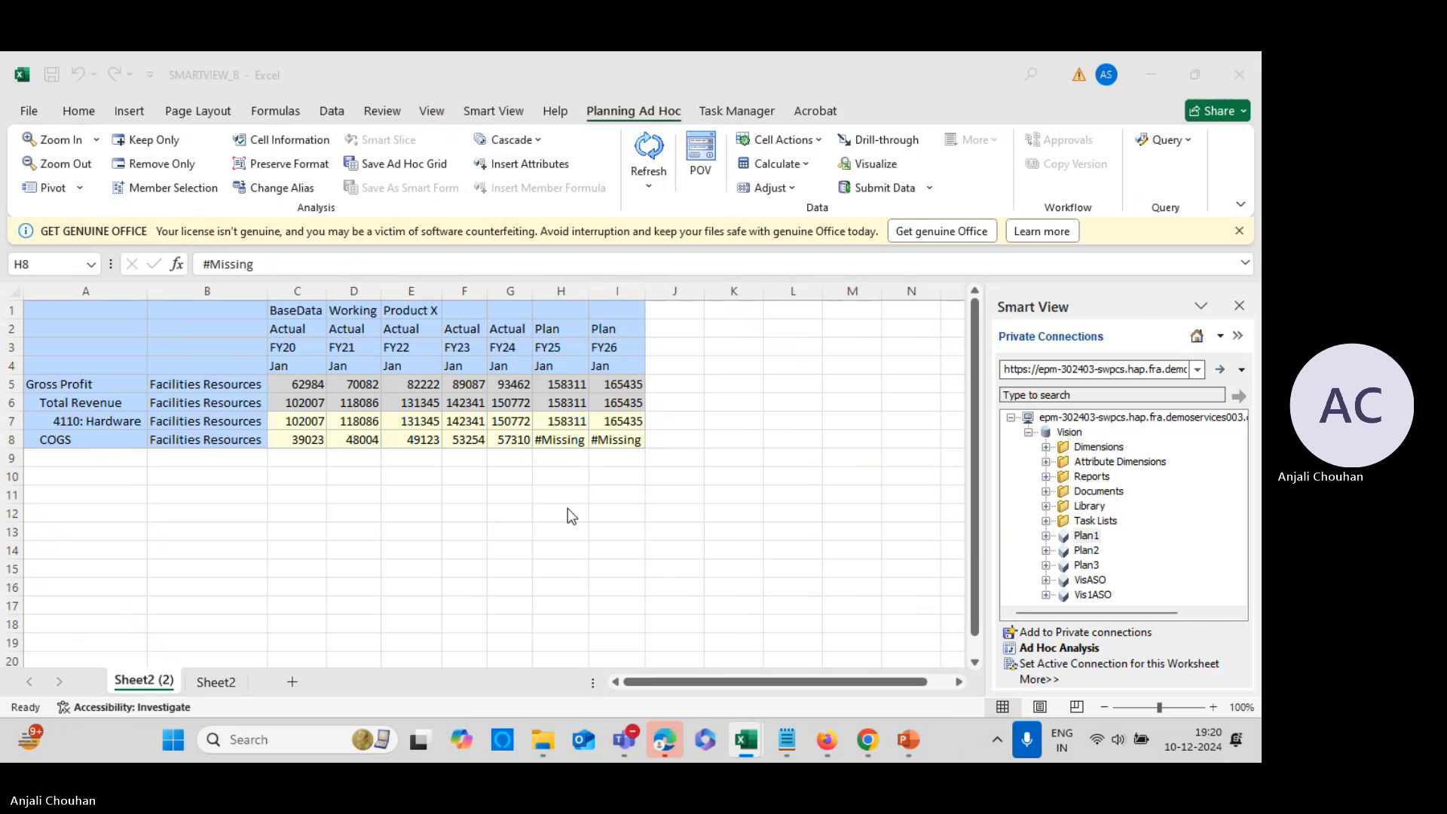
{"action": "key", "text": "alt+Tab"}
{"action": "left_click", "coordinate": [724, 527]}
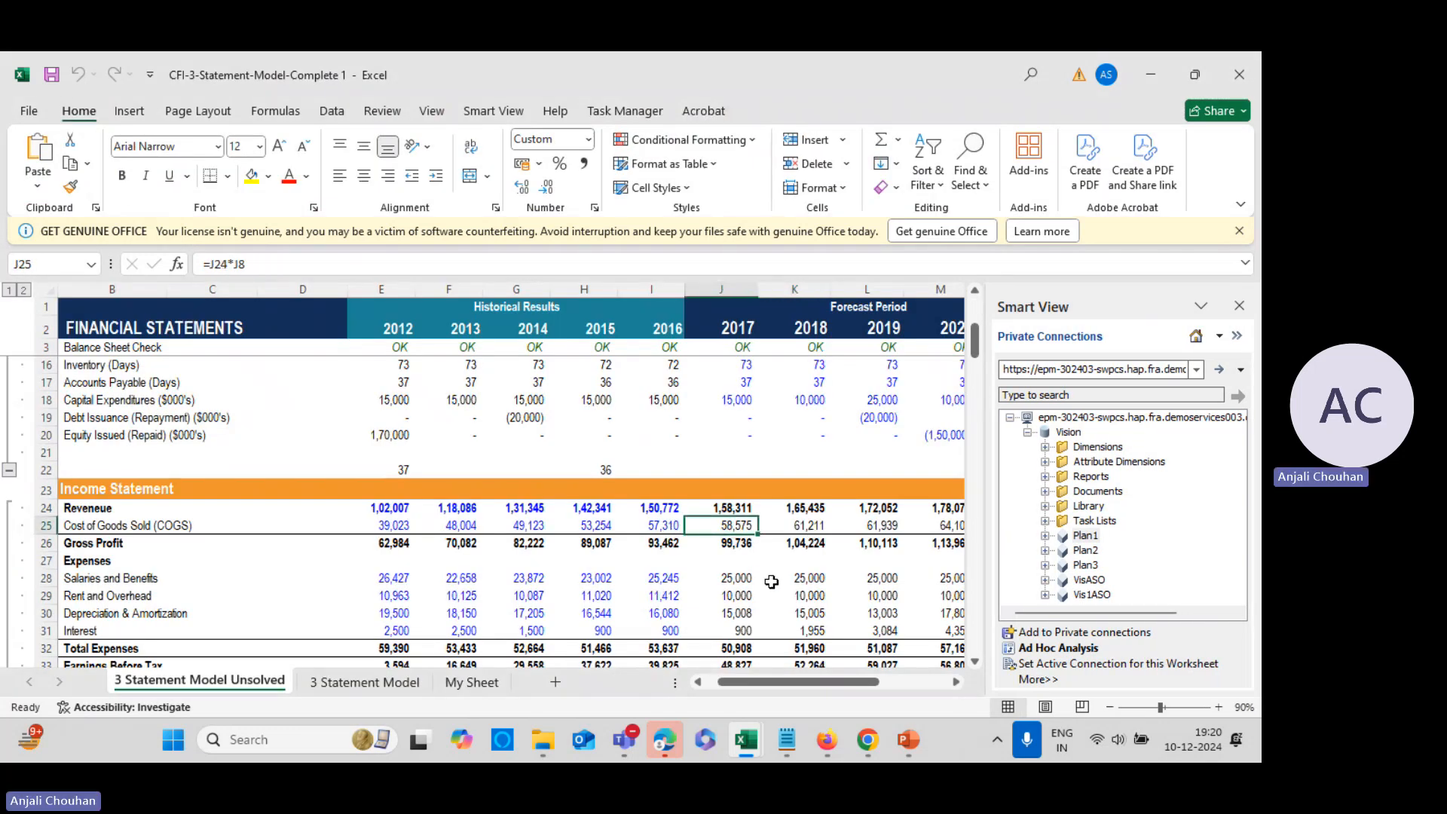
{"action": "key", "text": "alt+Tab"}
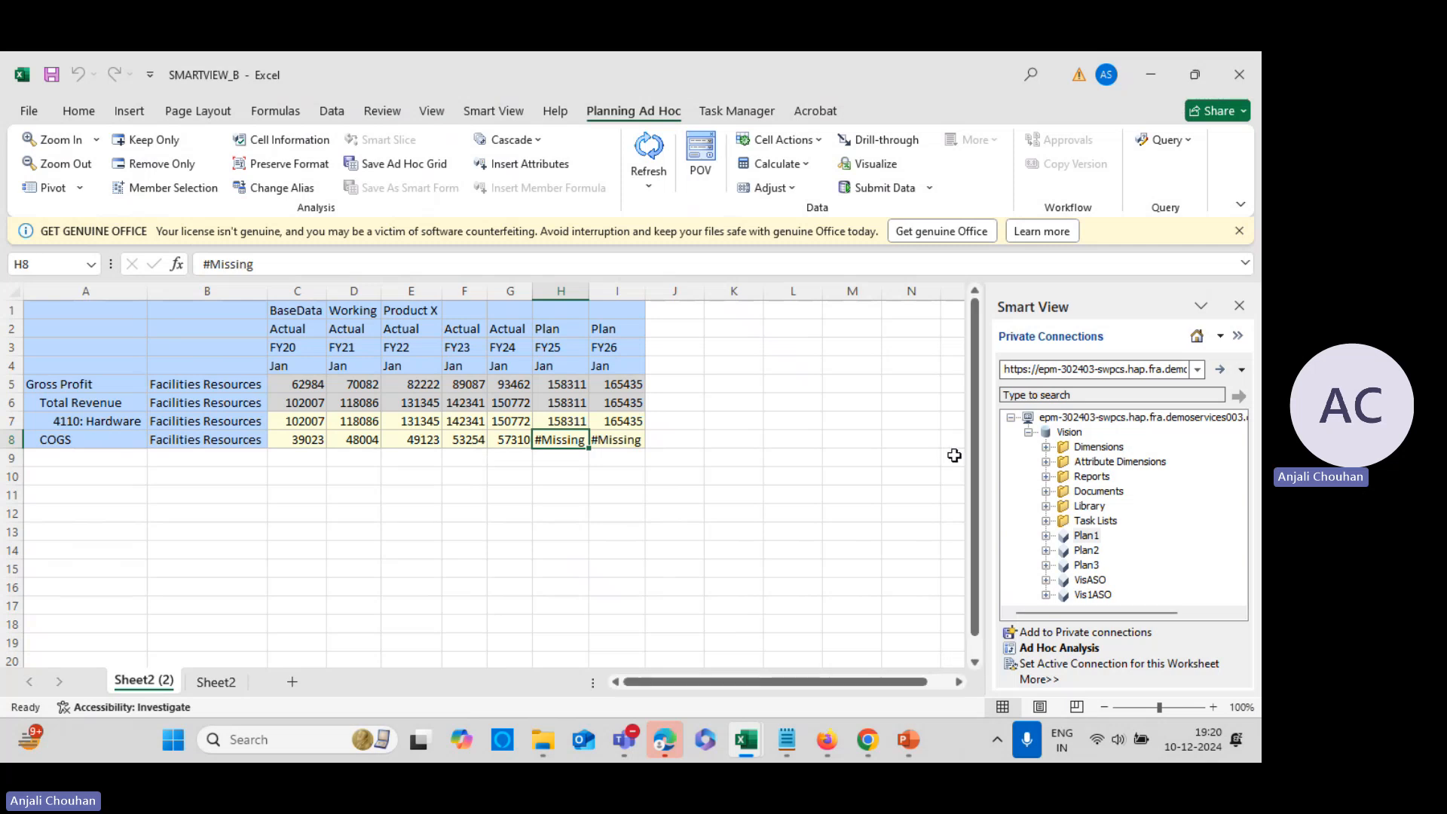
{"action": "type", "text": "58"}
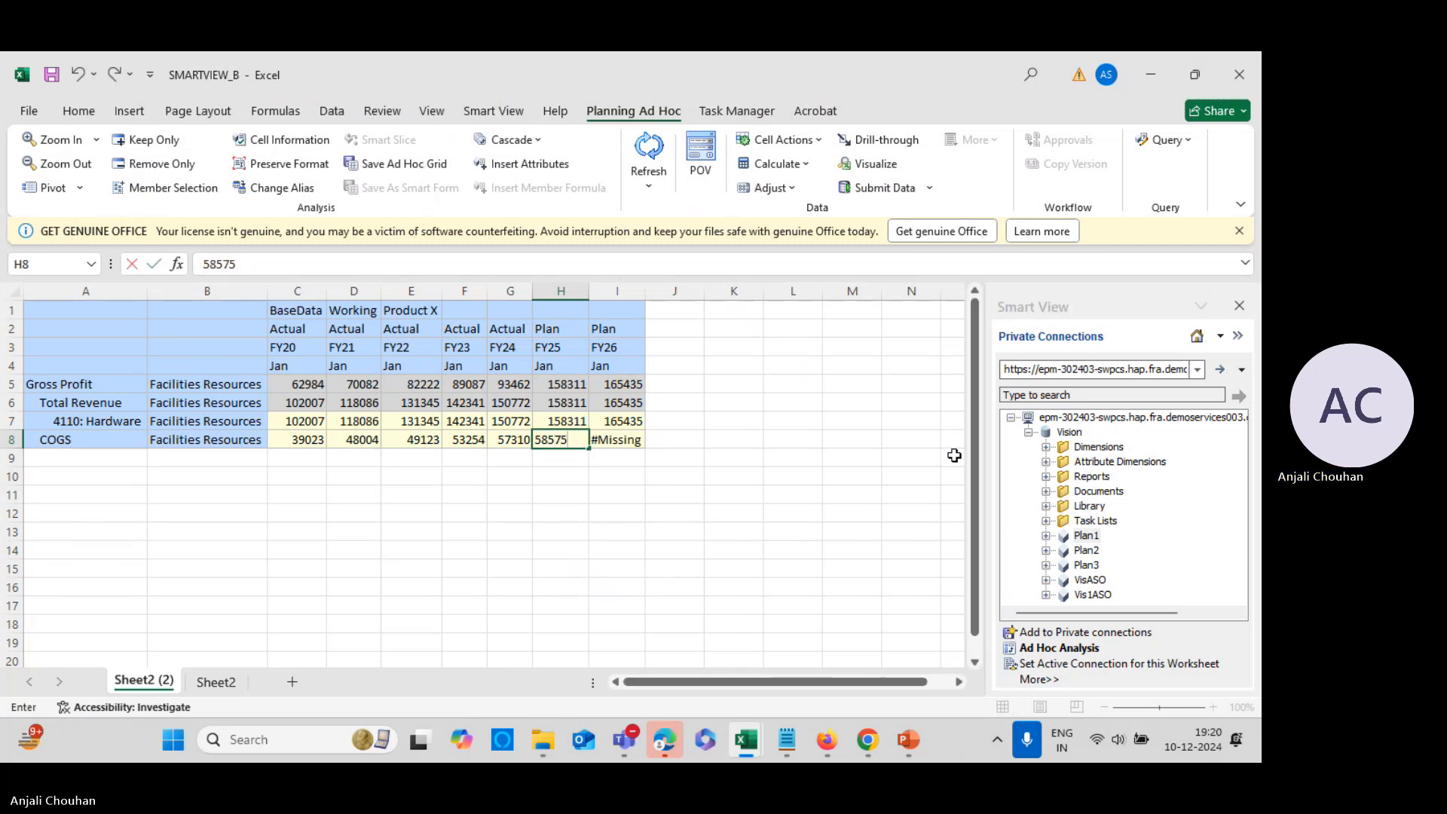
{"action": "type", "text": "575"}
{"action": "key", "text": "Tab"}
Look up the 2018 COGS in the model, enter 61211 as the FY26 Plan COGS in SMARTVIEW_B, and submit the data
{"action": "key", "text": "alt+Tab"}
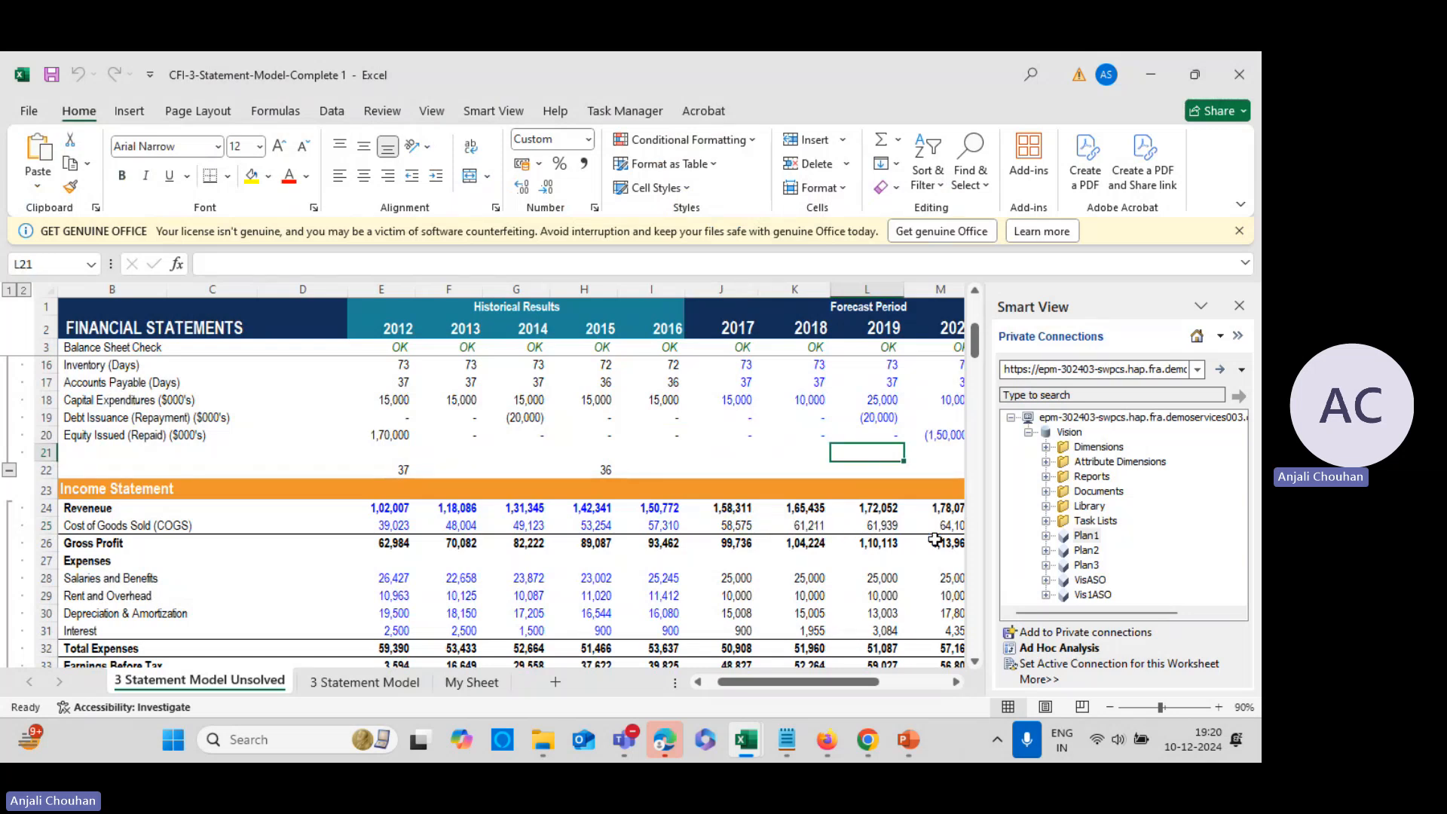
{"action": "key", "text": "alt+Tab"}
{"action": "type", "text": "612"}
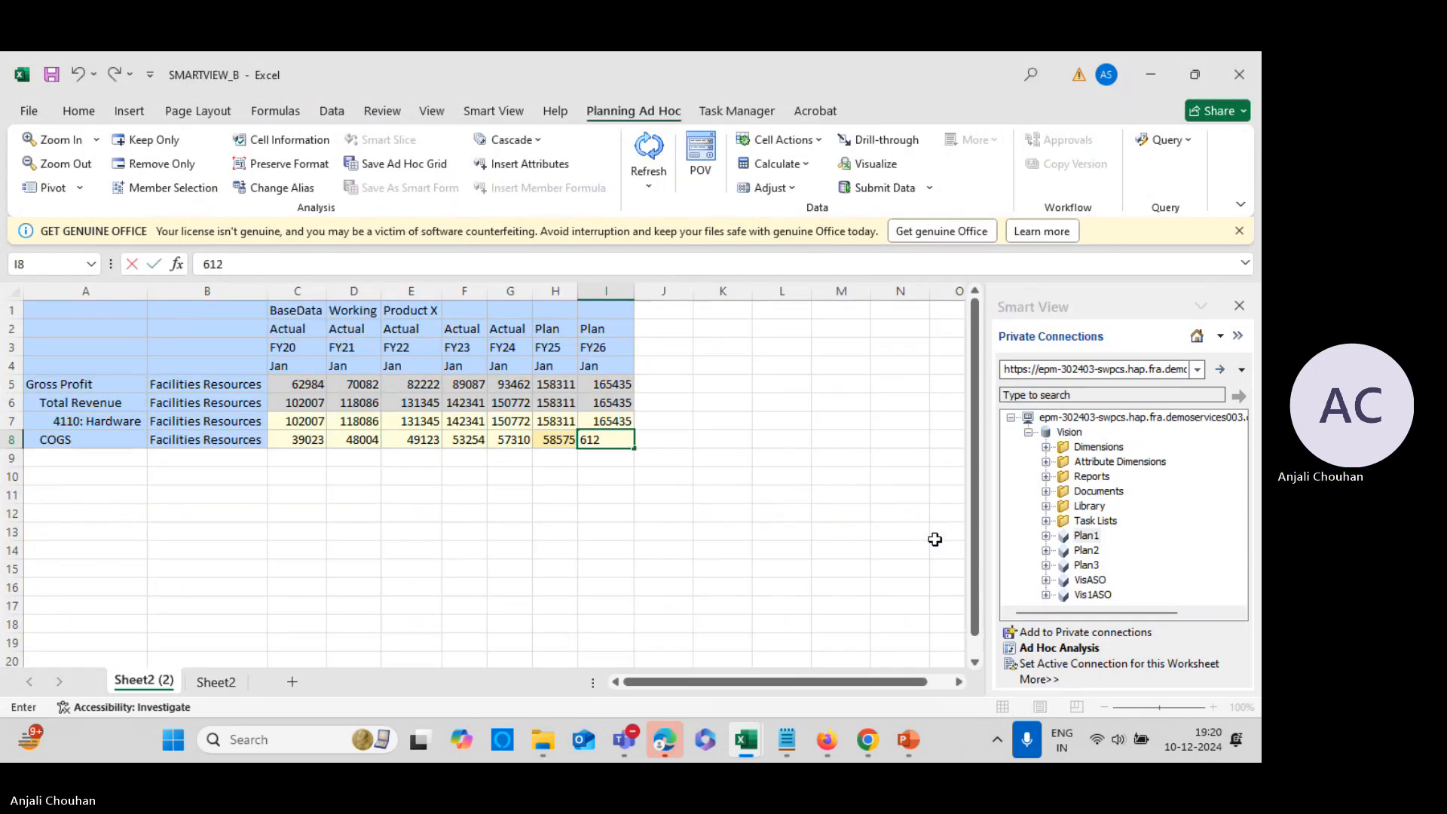
{"action": "left_click", "coordinate": [778, 344]}
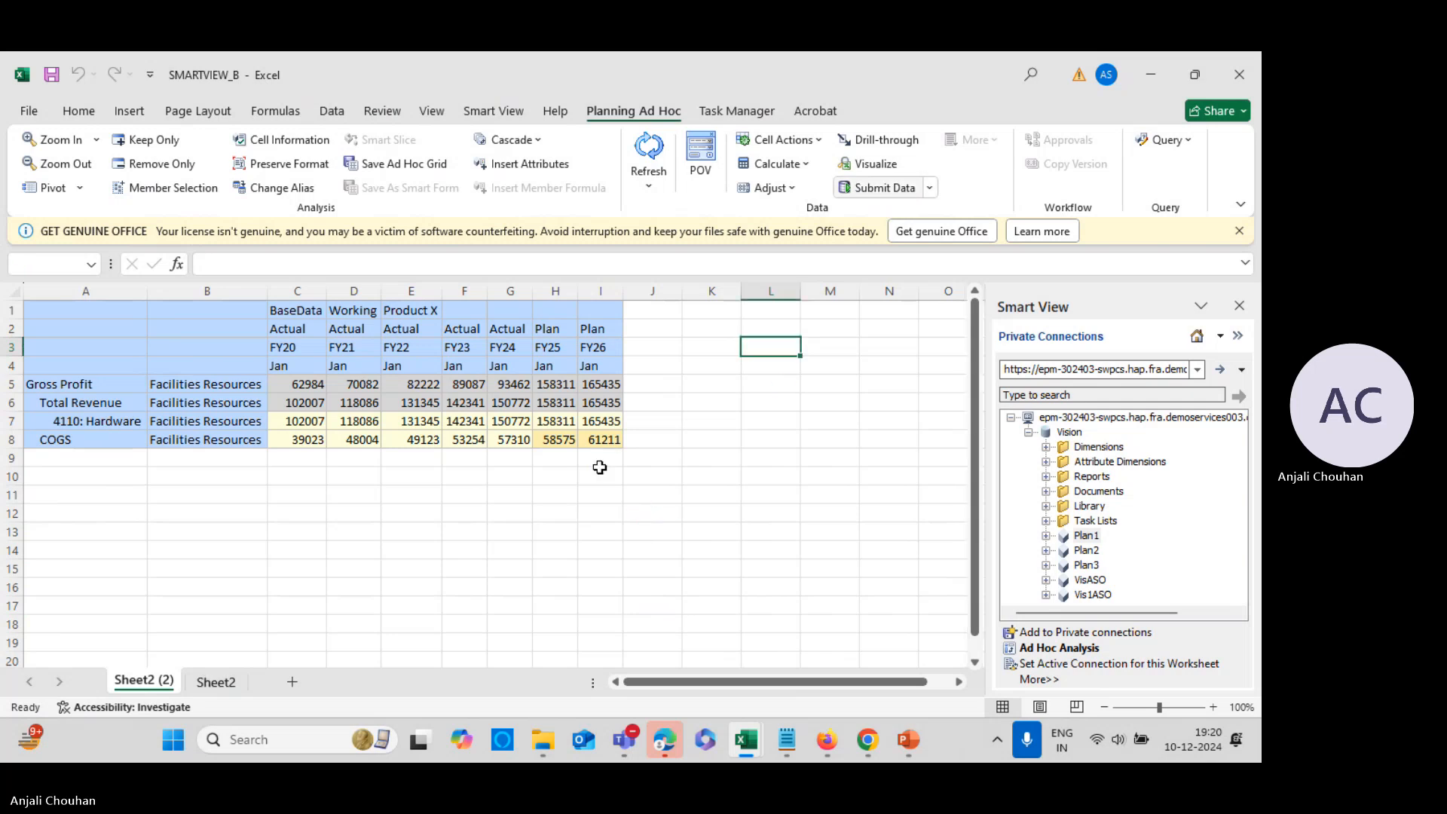
Switch to the Dimensions page in Chrome and close the finished cube refresh
{"action": "mouse_move", "coordinate": [867, 737]}
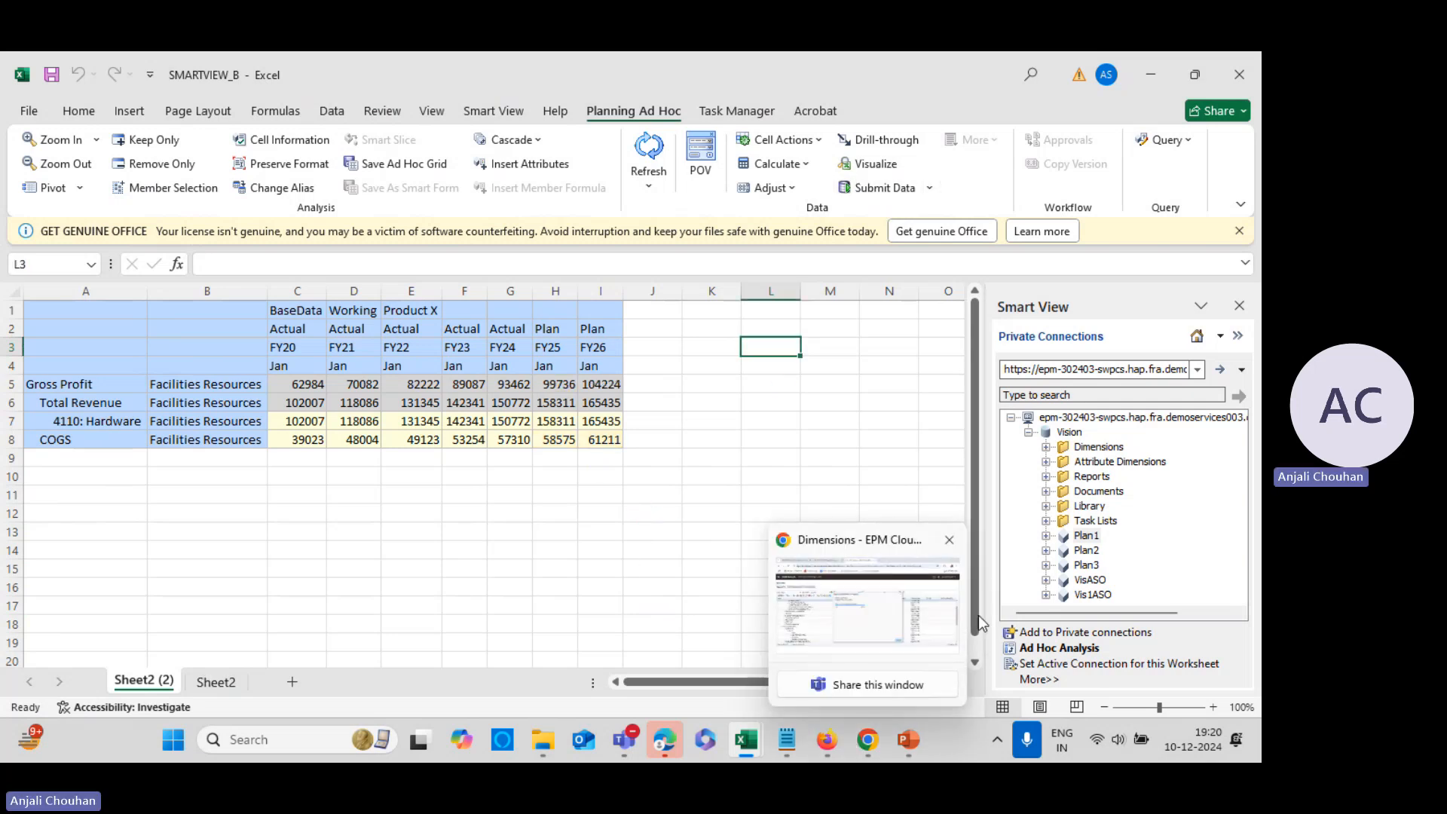
{"action": "left_click", "coordinate": [880, 640]}
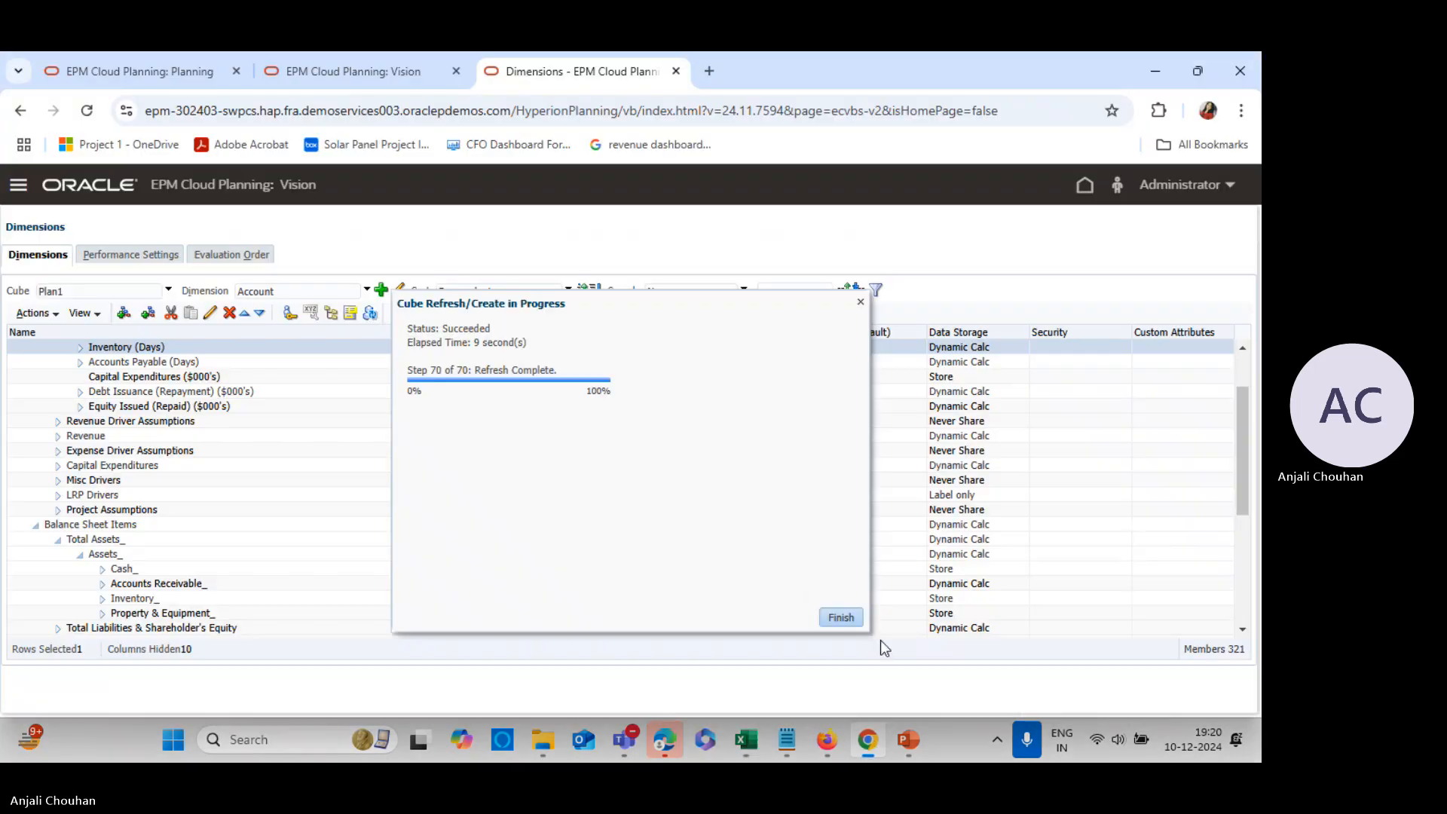
{"action": "left_click", "coordinate": [837, 614]}
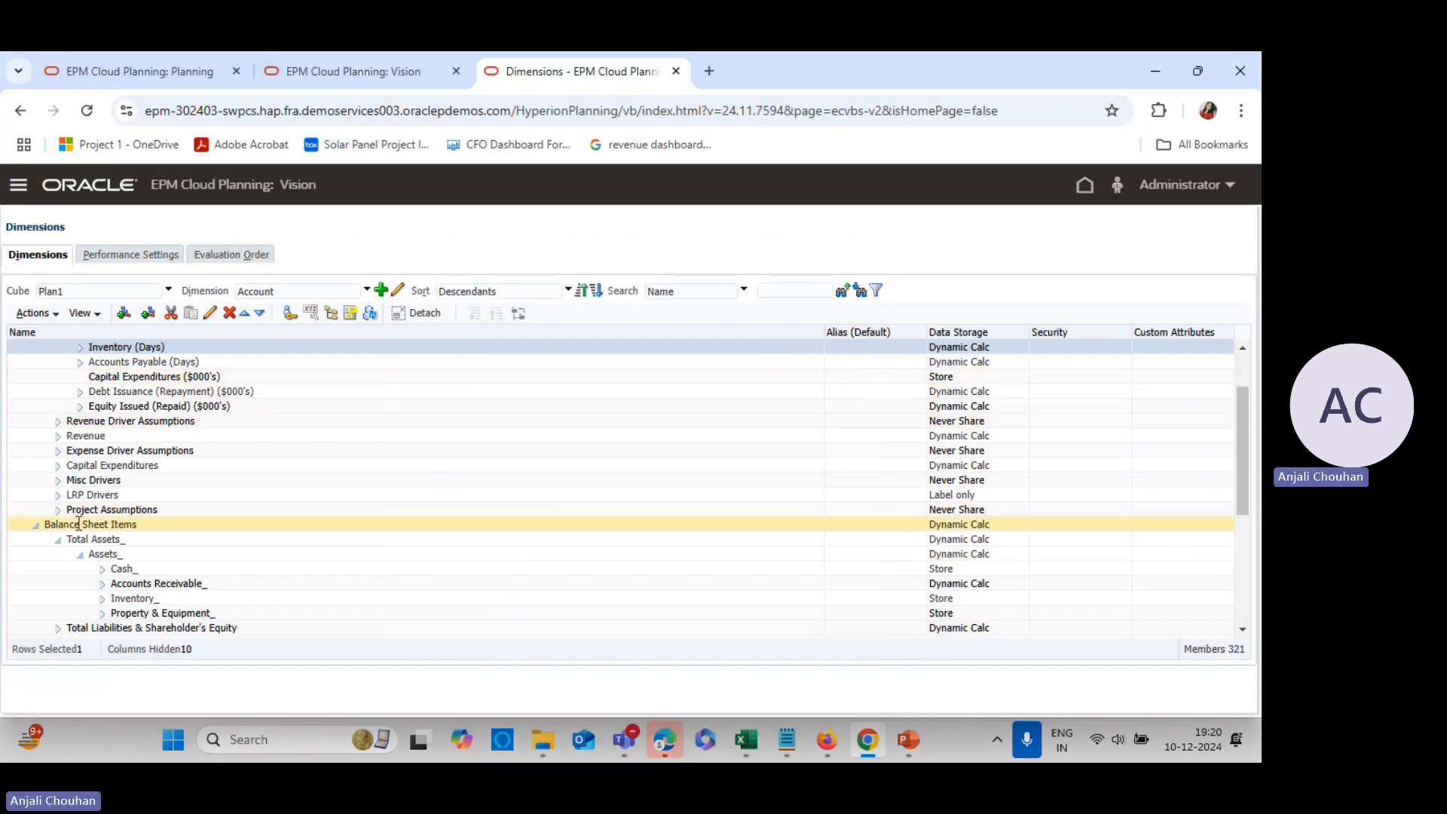
Edit the Inventory_ member under Assets_, set its data storage to Dynamic Calc, and open its member formula for Plan1
{"action": "scroll", "coordinate": [196, 550], "scroll_direction": "down", "scroll_amount": 2}
{"action": "left_click", "coordinate": [133, 506]}
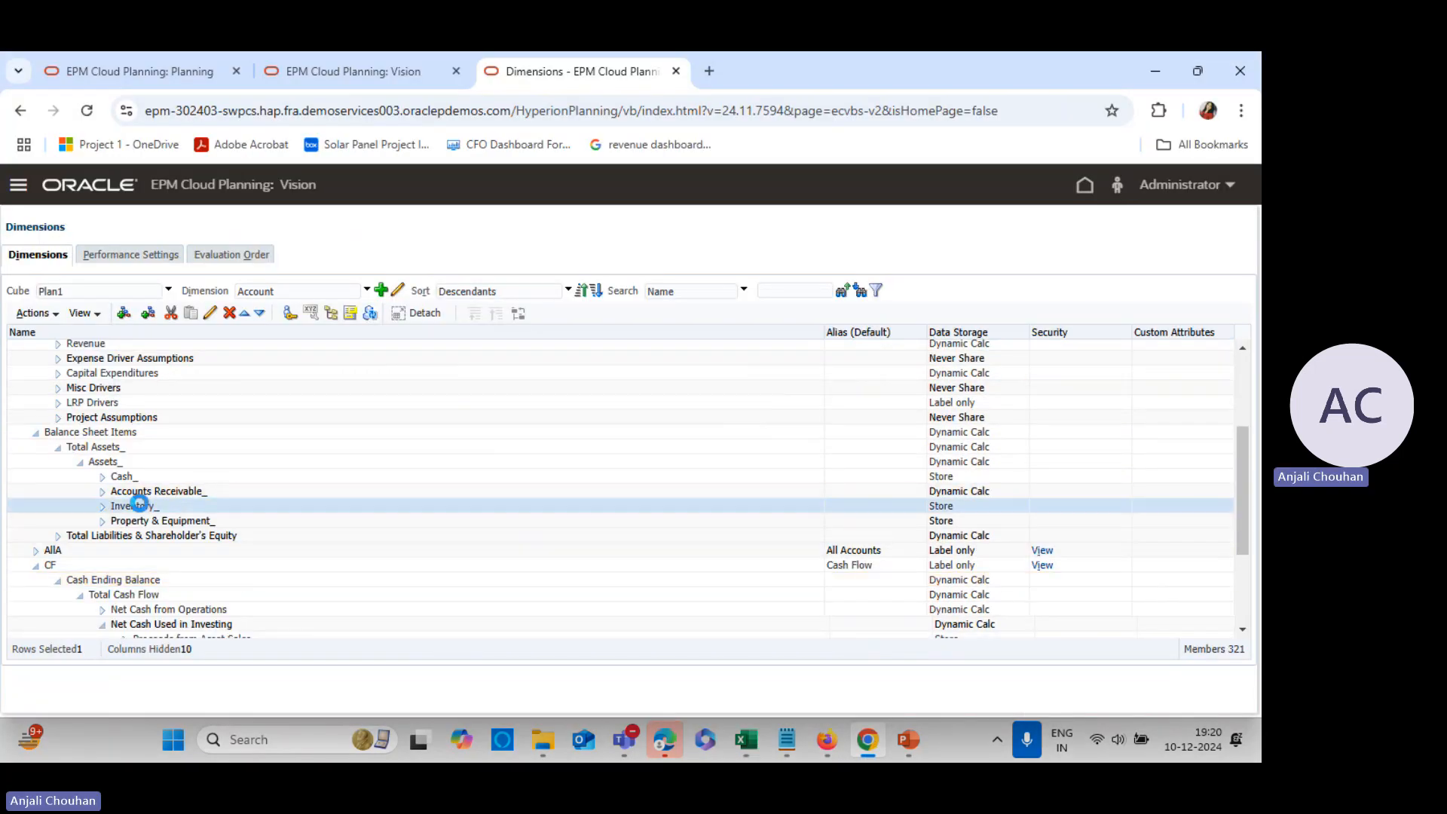
{"action": "left_click", "coordinate": [210, 312]}
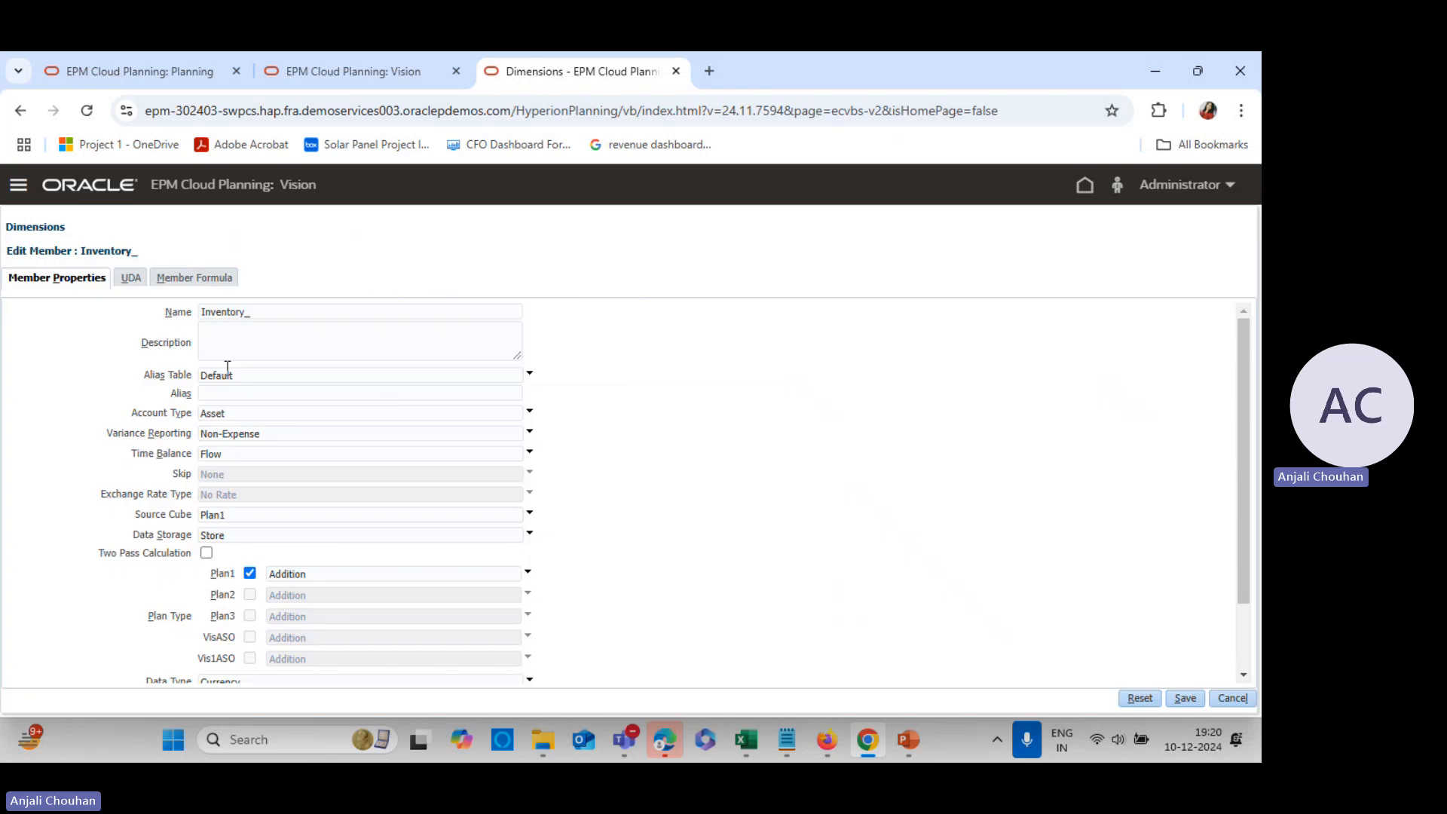
{"action": "left_click", "coordinate": [197, 533]}
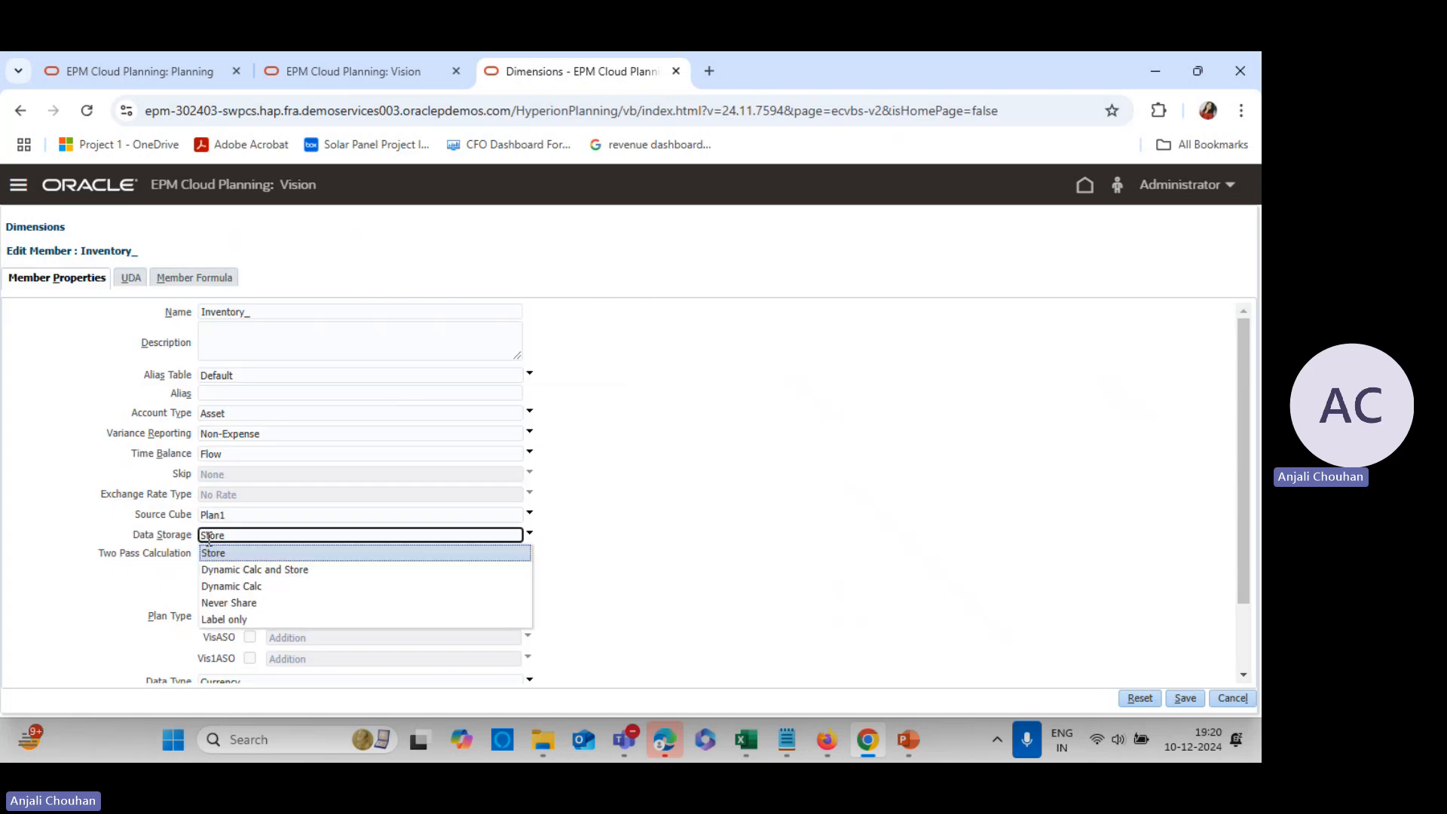
{"action": "left_click", "coordinate": [225, 586]}
{"action": "left_click", "coordinate": [197, 278]}
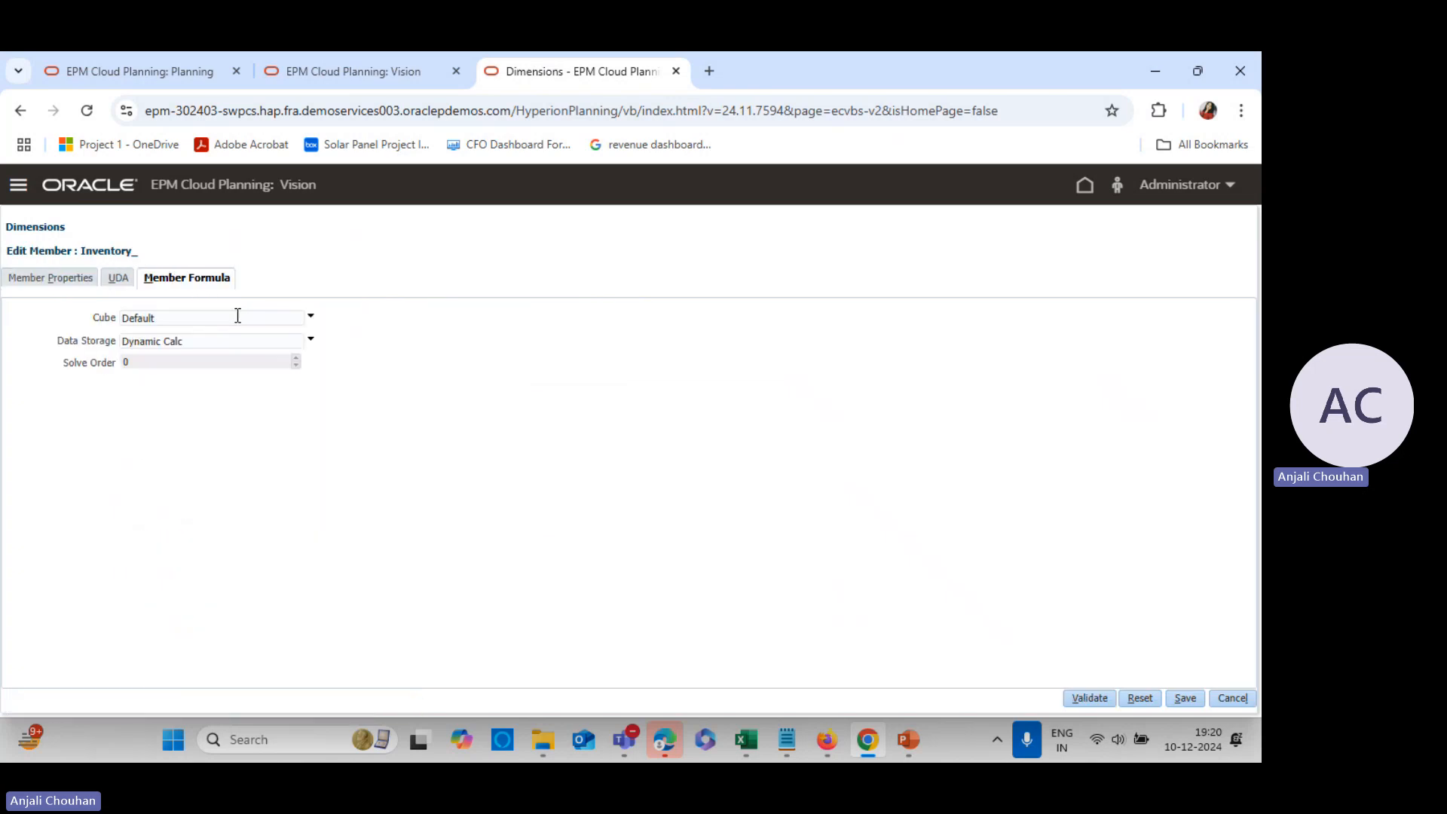
{"action": "left_click", "coordinate": [166, 317]}
{"action": "left_click", "coordinate": [157, 355]}
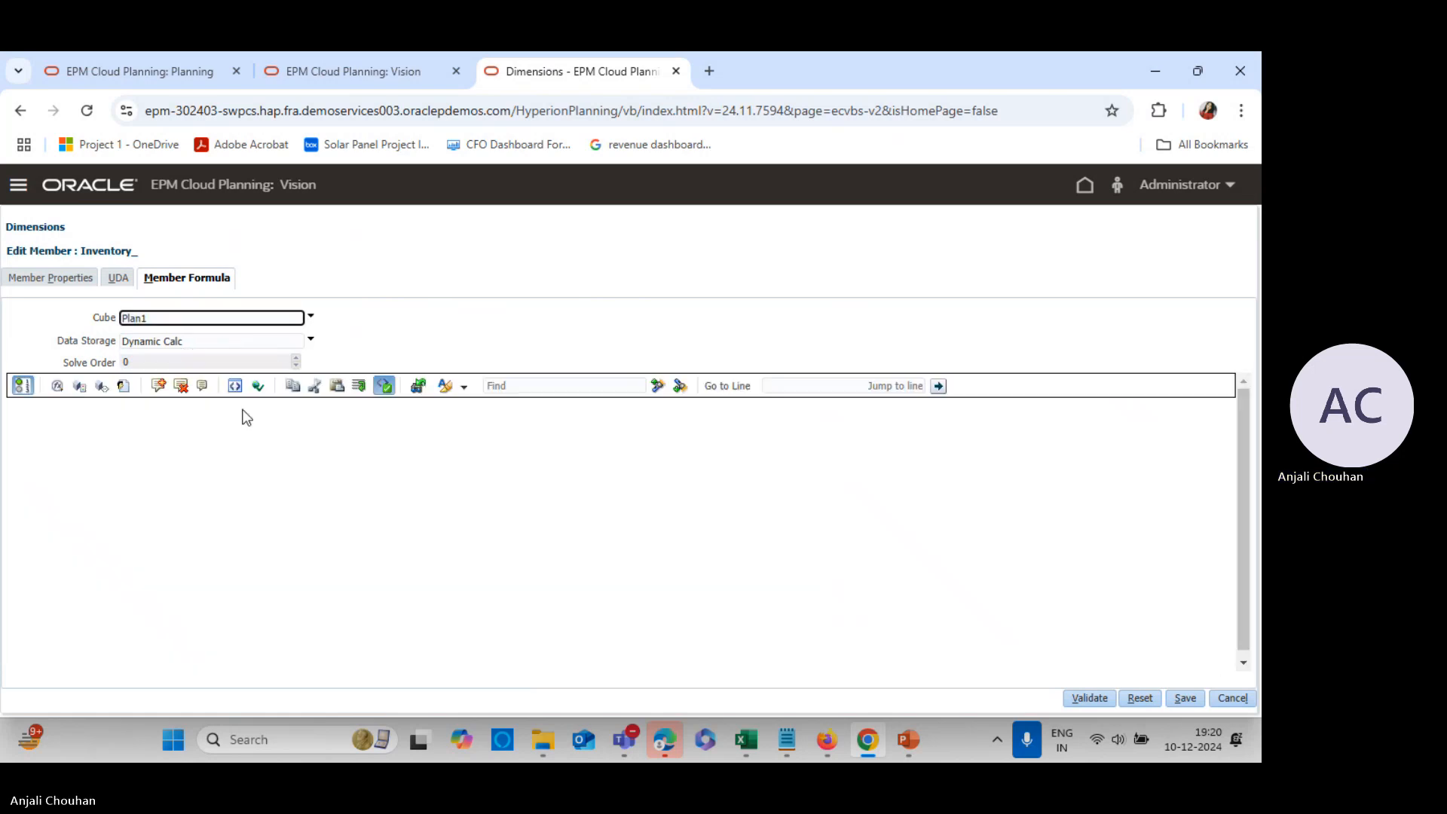
{"action": "left_click", "coordinate": [218, 410]}
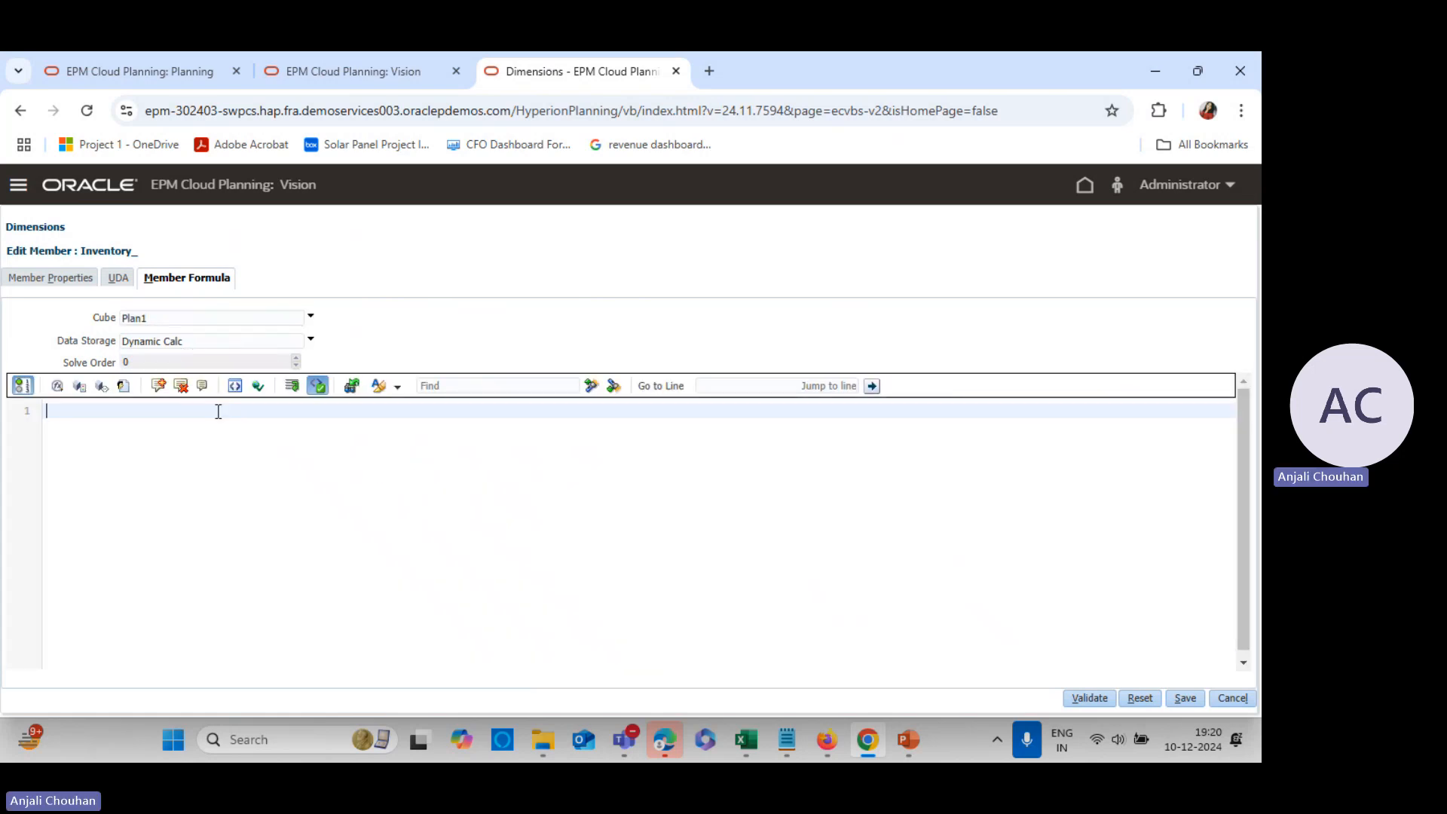
{"action": "type", "text": "(\"4001\"*\"Accounts Receivable (Days)\")/365;"}
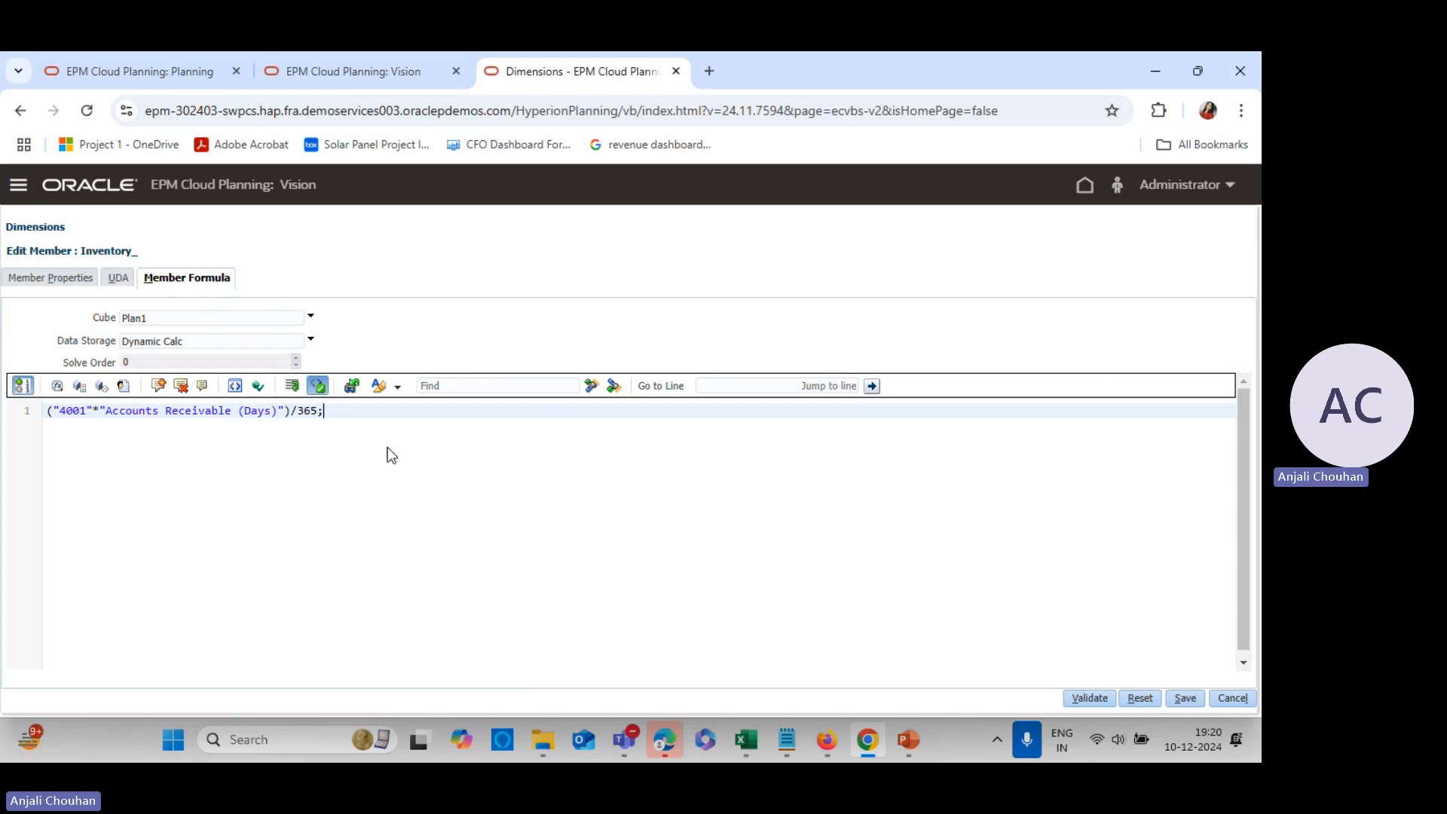
{"action": "key", "text": "BackSpace"}
{"action": "key", "text": "BackSpace"}
{"action": "key", "text": "BackSpace"}
{"action": "key", "text": "BackSpace"}
{"action": "key", "text": "BackSpace"}
{"action": "key", "text": "BackSpace"}
{"action": "key", "text": "BackSpace"}
{"action": "key", "text": "BackSpace"}
{"action": "key", "text": "BackSpace"}
{"action": "key", "text": "BackSpace"}
{"action": "key", "text": "BackSpace"}
{"action": "key", "text": "BackSpace"}
{"action": "key", "text": "BackSpace"}
{"action": "key", "text": "BackSpace"}
{"action": "key", "text": "BackSpace"}
{"action": "key", "text": "BackSpace"}
{"action": "key", "text": "BackSpace"}
{"action": "key", "text": "BackSpace"}
{"action": "key", "text": "BackSpace"}
{"action": "key", "text": "BackSpace"}
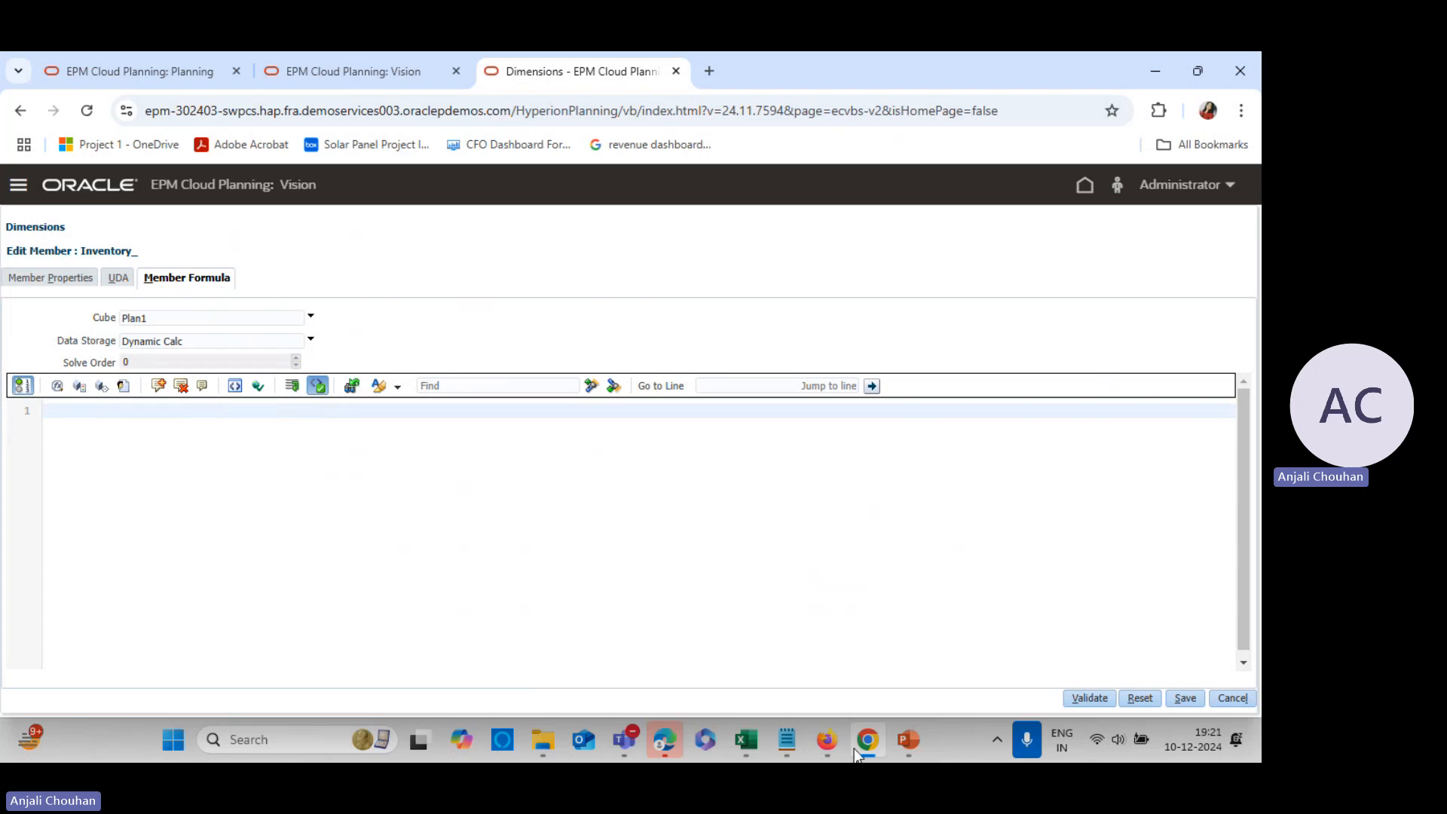
Copy the Inventory_ formula ("COGS"*"Inventory (Days)")/365; from the Notepad notes into the Plan1 member formula, validate it, and save the member
{"action": "left_click", "coordinate": [786, 739]}
{"action": "left_click", "coordinate": [106, 368]}
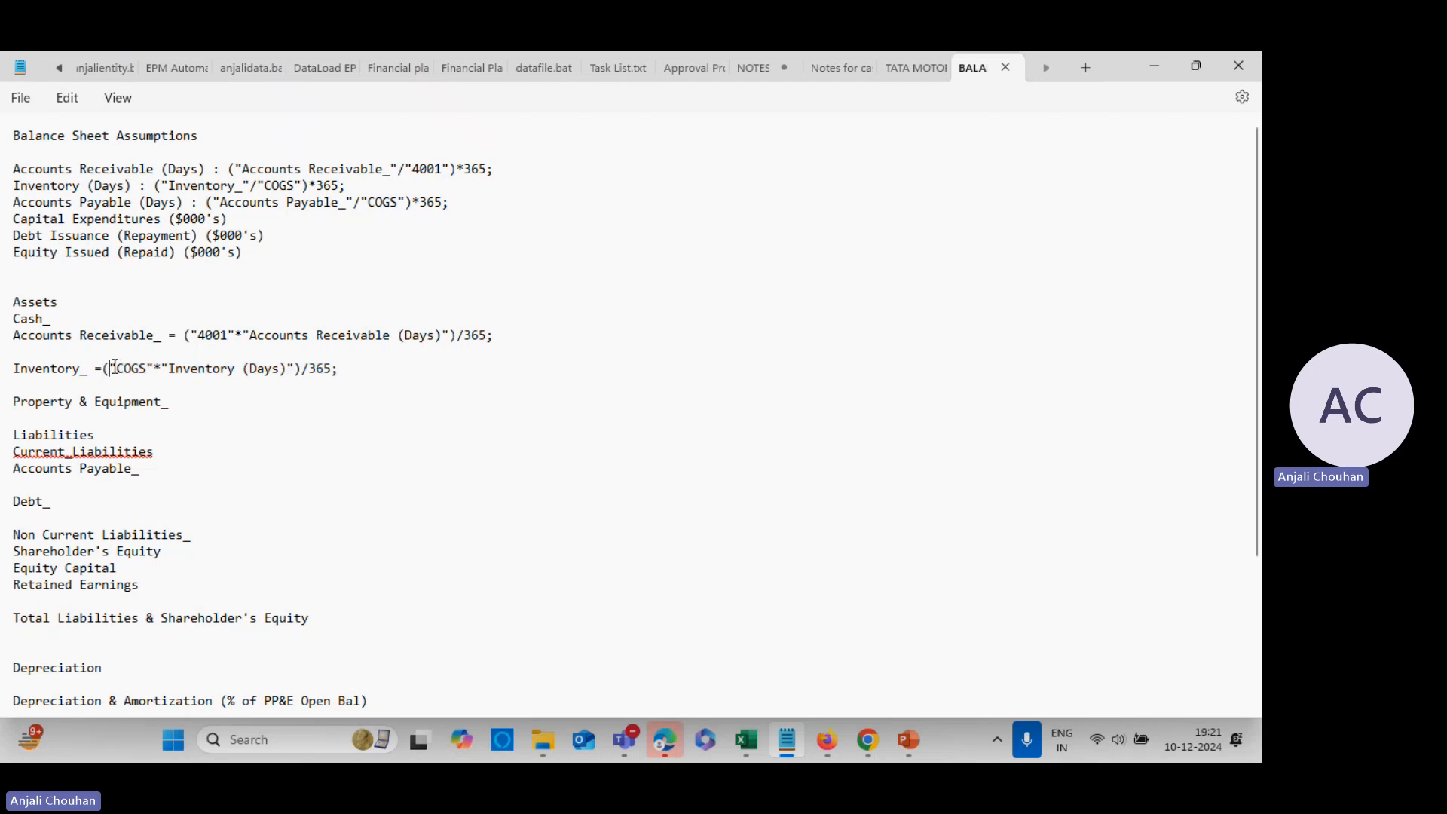
{"action": "left_click_drag", "start_coordinate": [106, 368], "coordinate": [328, 367]}
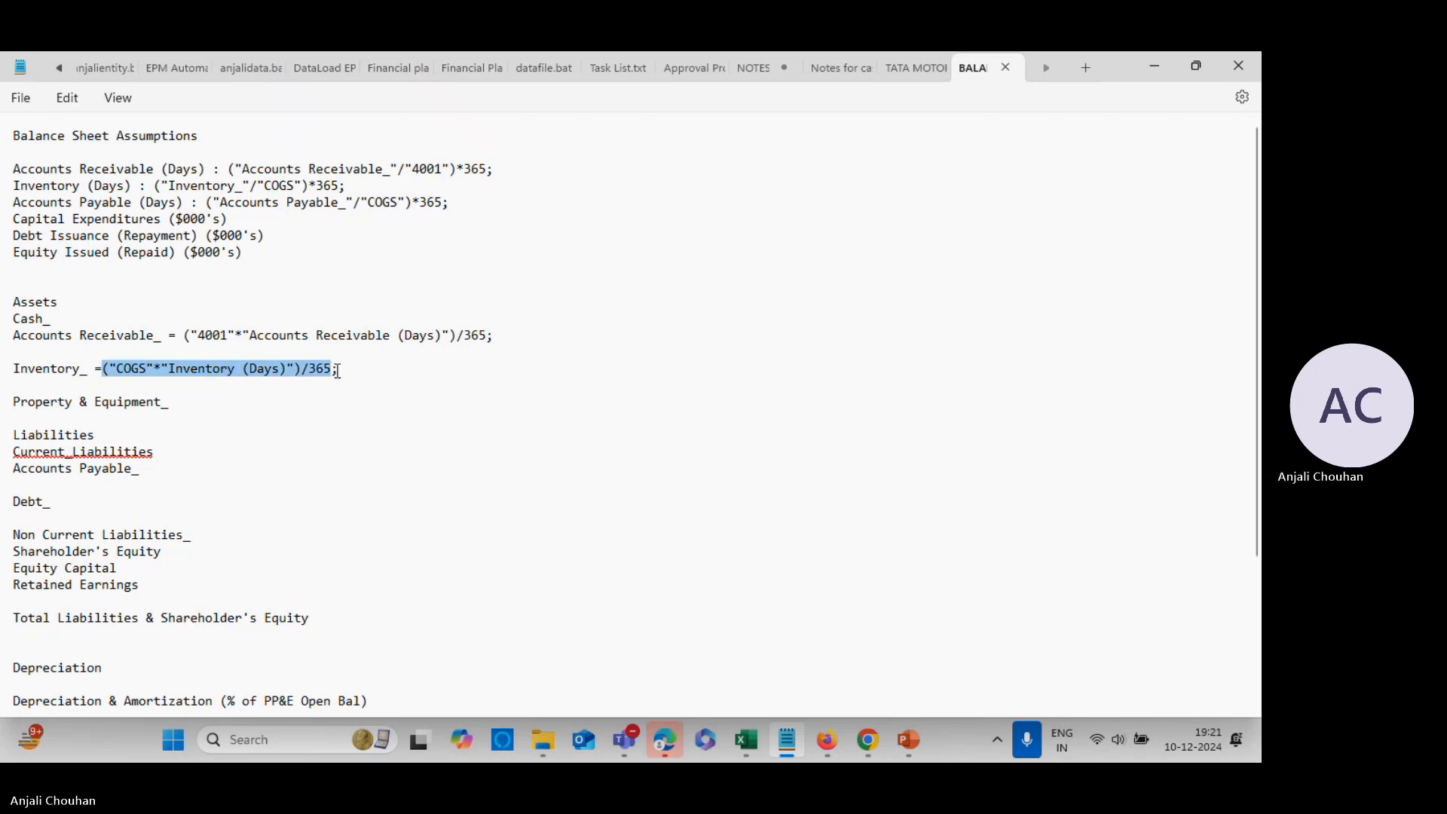
{"action": "key", "text": "alt+Tab"}
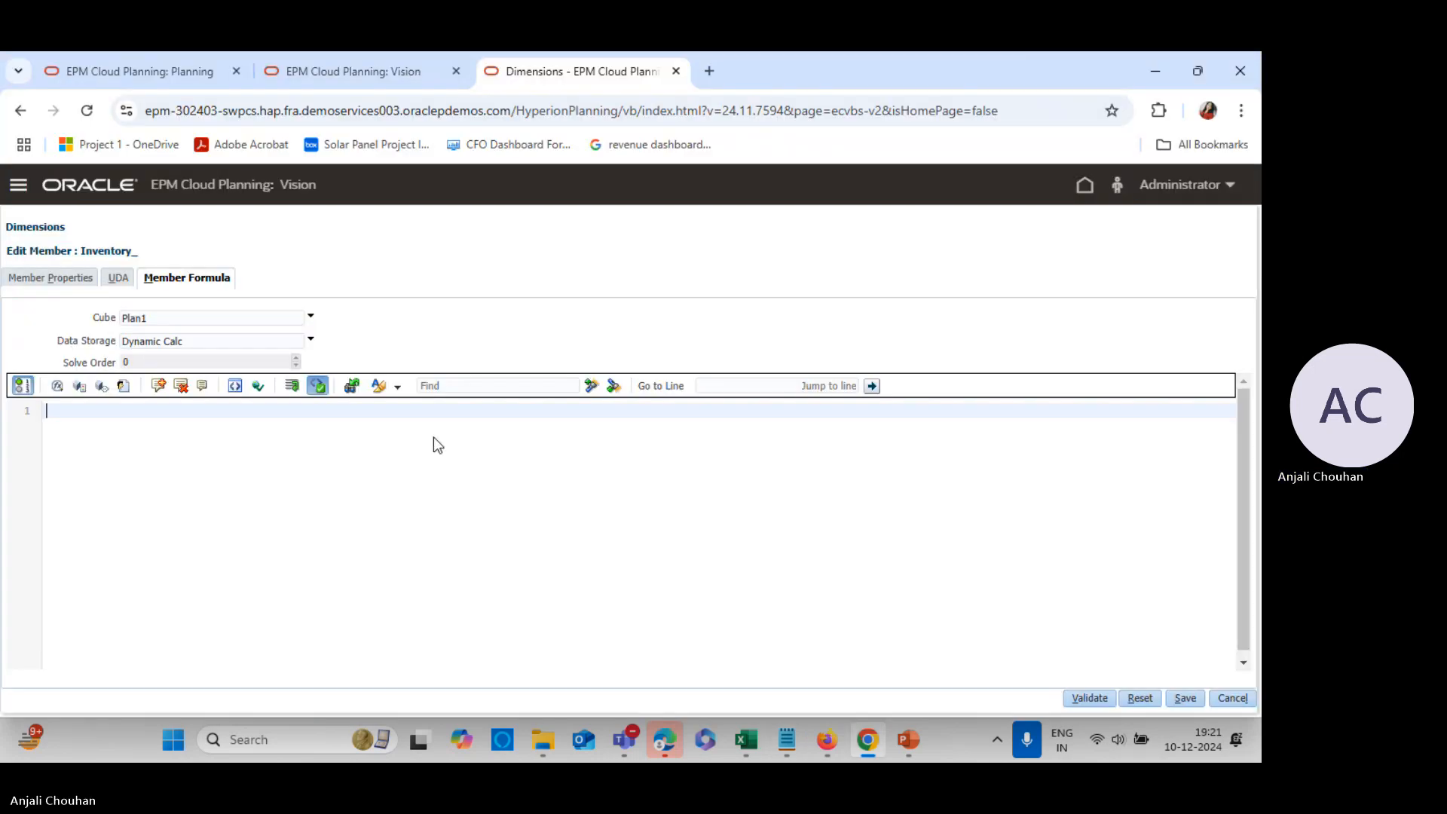
{"action": "type", "text": "(\"COGS\"*\"Inventory (Days)\")/365;"}
{"action": "left_click", "coordinate": [1087, 696]}
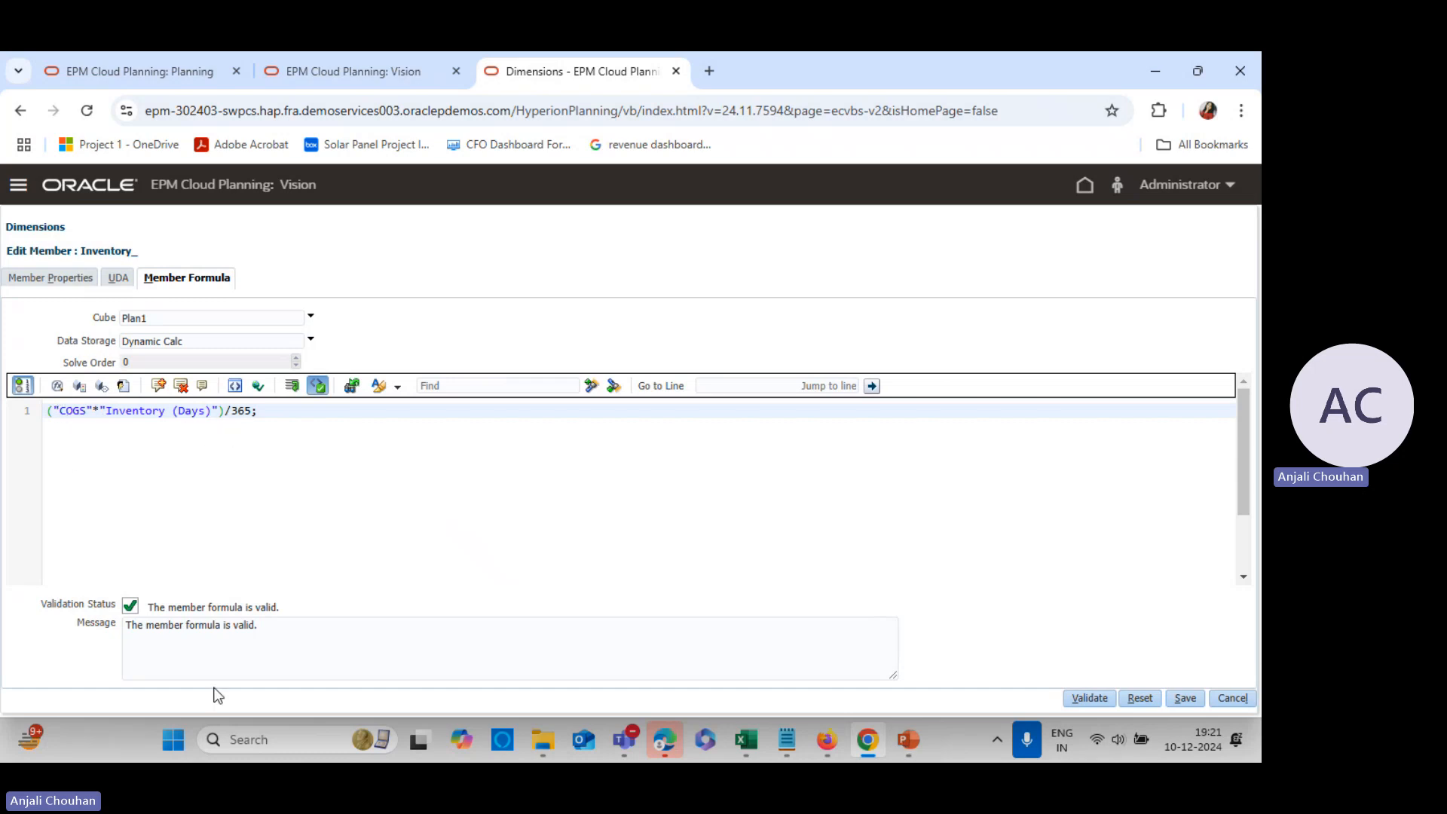
{"action": "left_click", "coordinate": [1191, 699]}
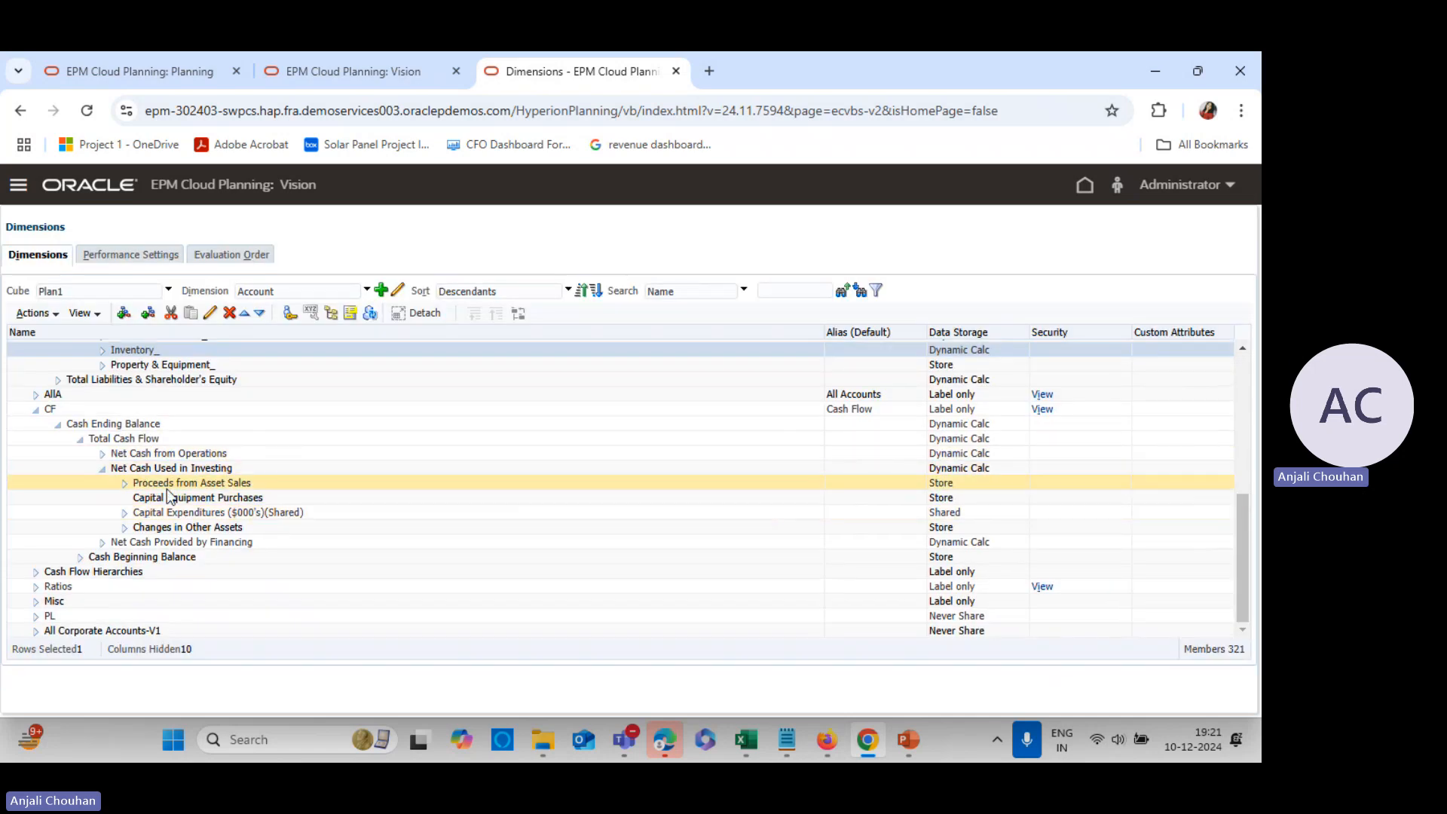
Refresh the database to apply the Inventory_ change and close the refresh dialog when it finishes
{"action": "scroll", "coordinate": [130, 445], "scroll_direction": "up", "scroll_amount": 2}
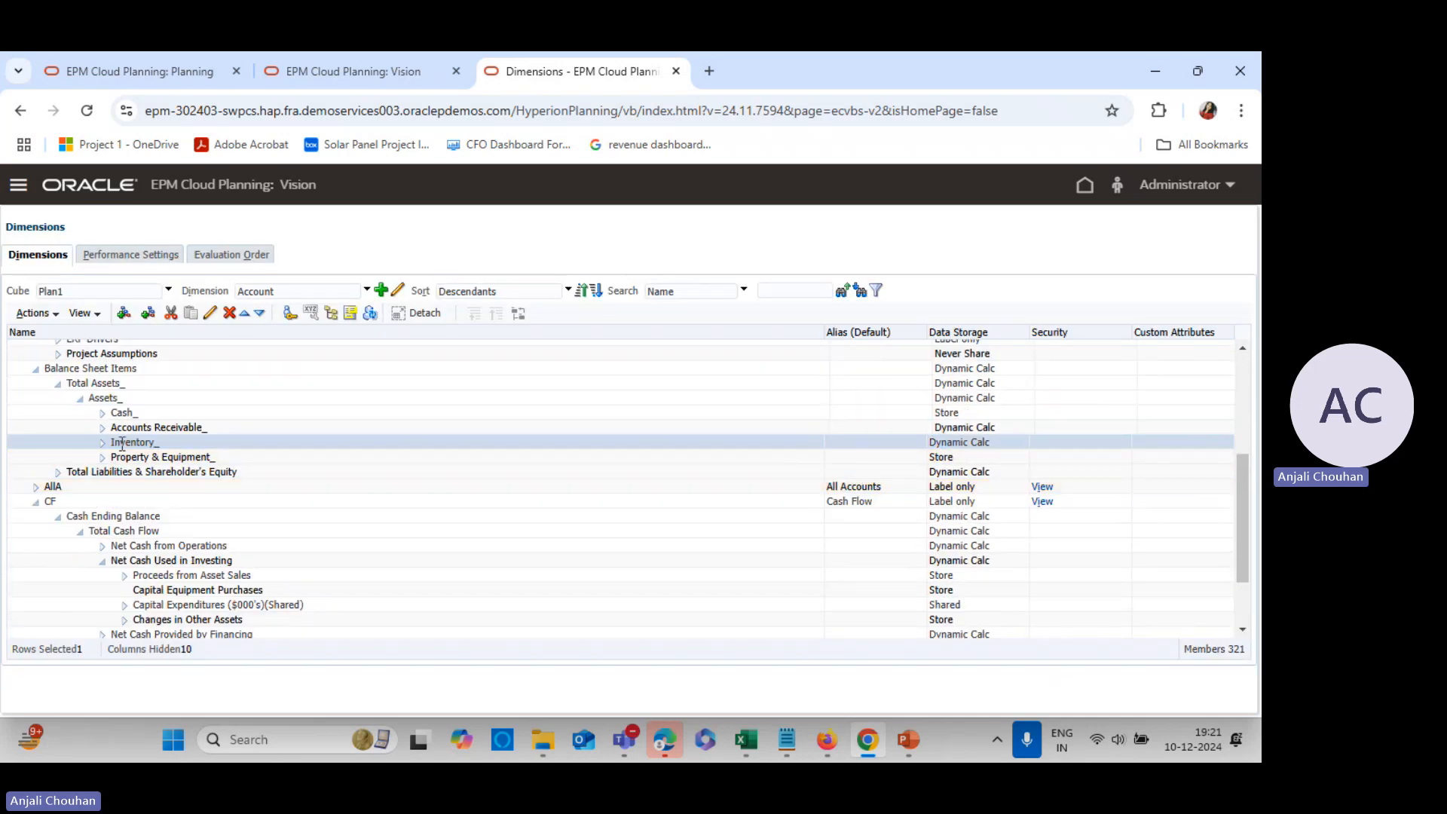
{"action": "left_click", "coordinate": [370, 313]}
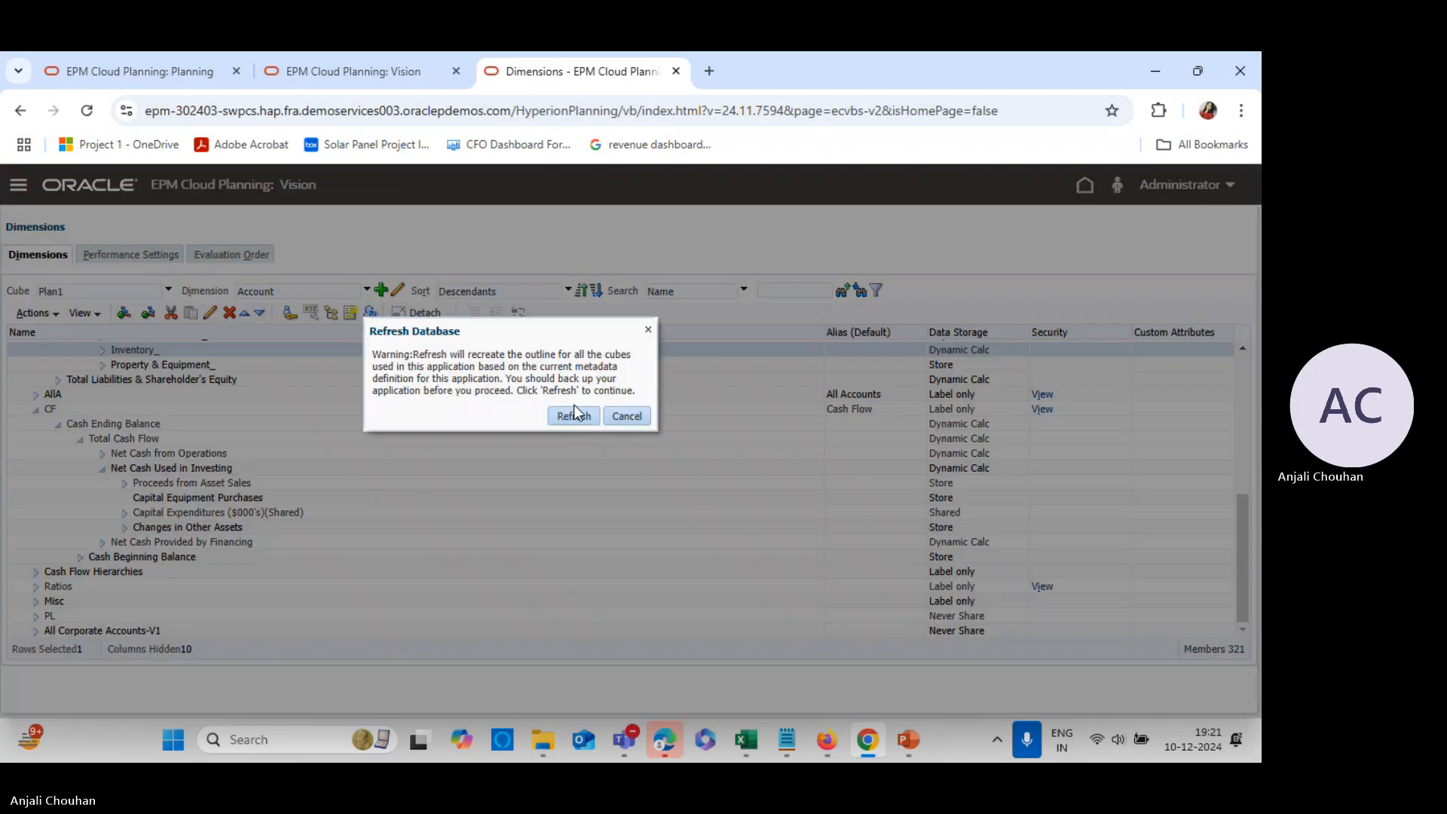
{"action": "left_click", "coordinate": [571, 413]}
{"action": "mouse_move", "coordinate": [746, 739]}
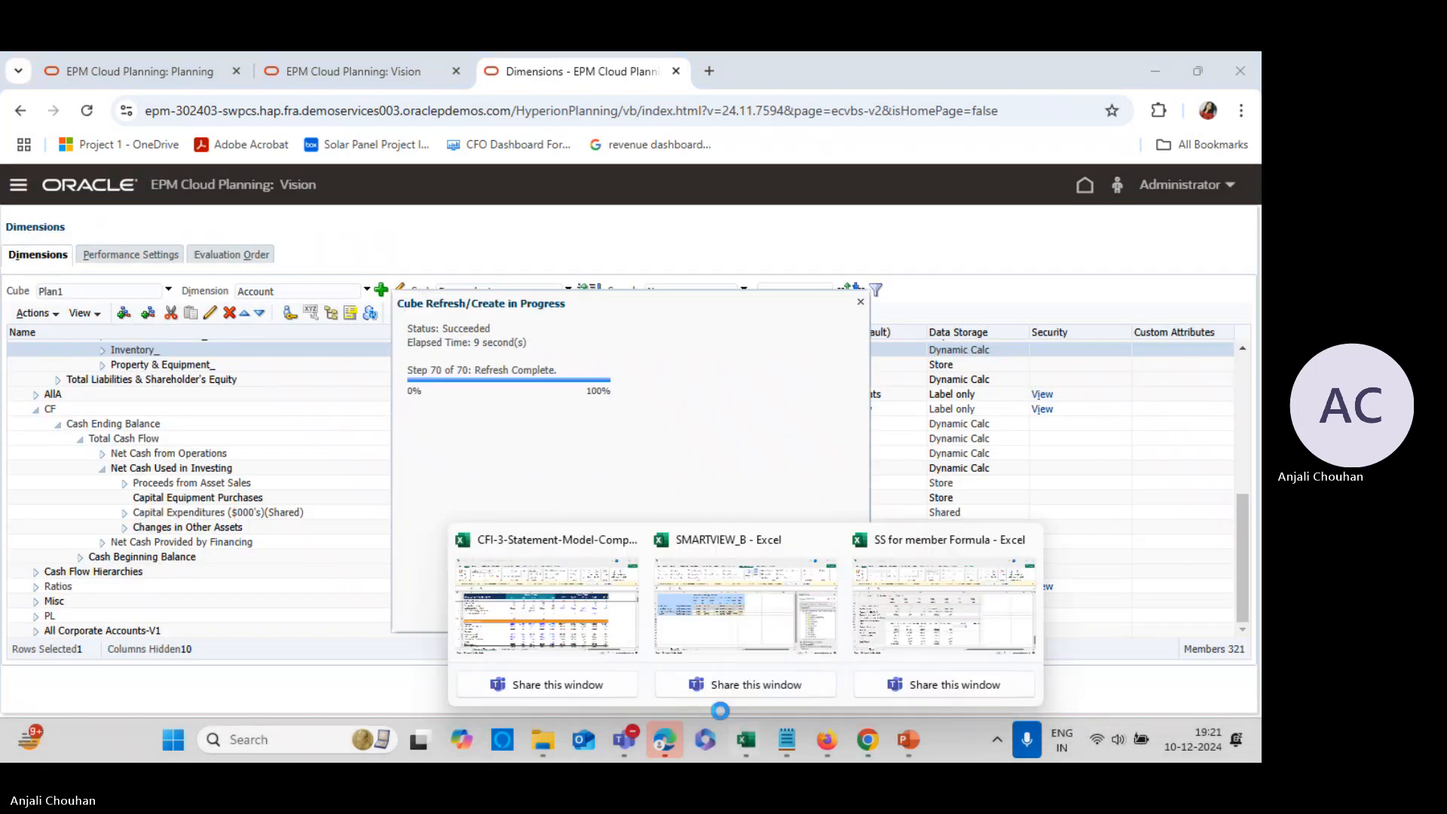
{"action": "left_click", "coordinate": [670, 622]}
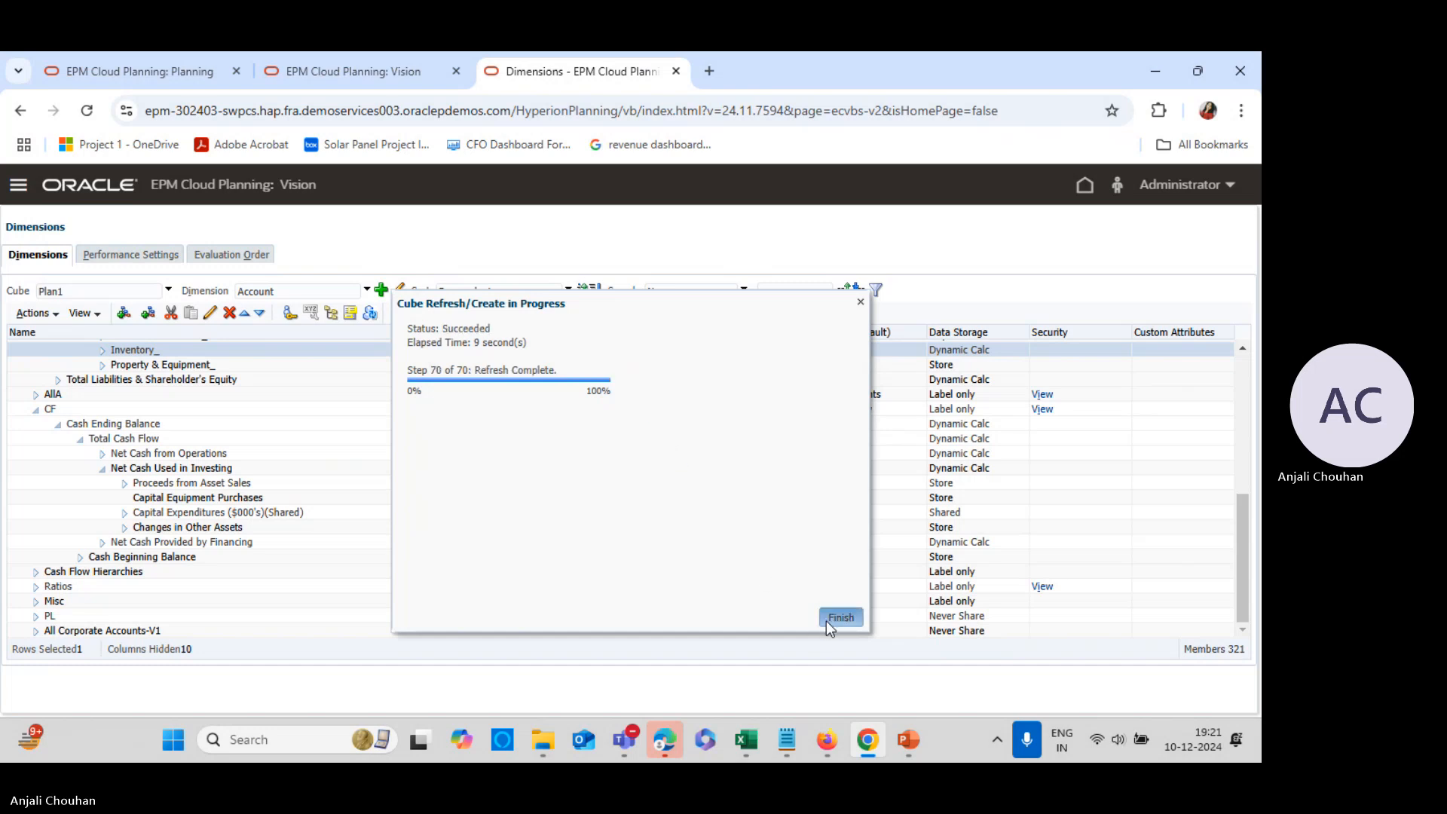
{"action": "left_click", "coordinate": [826, 621]}
Switch to SMARTVIEW_B, refresh the Sheet2 ad hoc grid, and examine the Inventory_ row from FY21 to FY26
{"action": "key", "text": "alt+Tab"}
{"action": "left_click", "coordinate": [648, 149]}
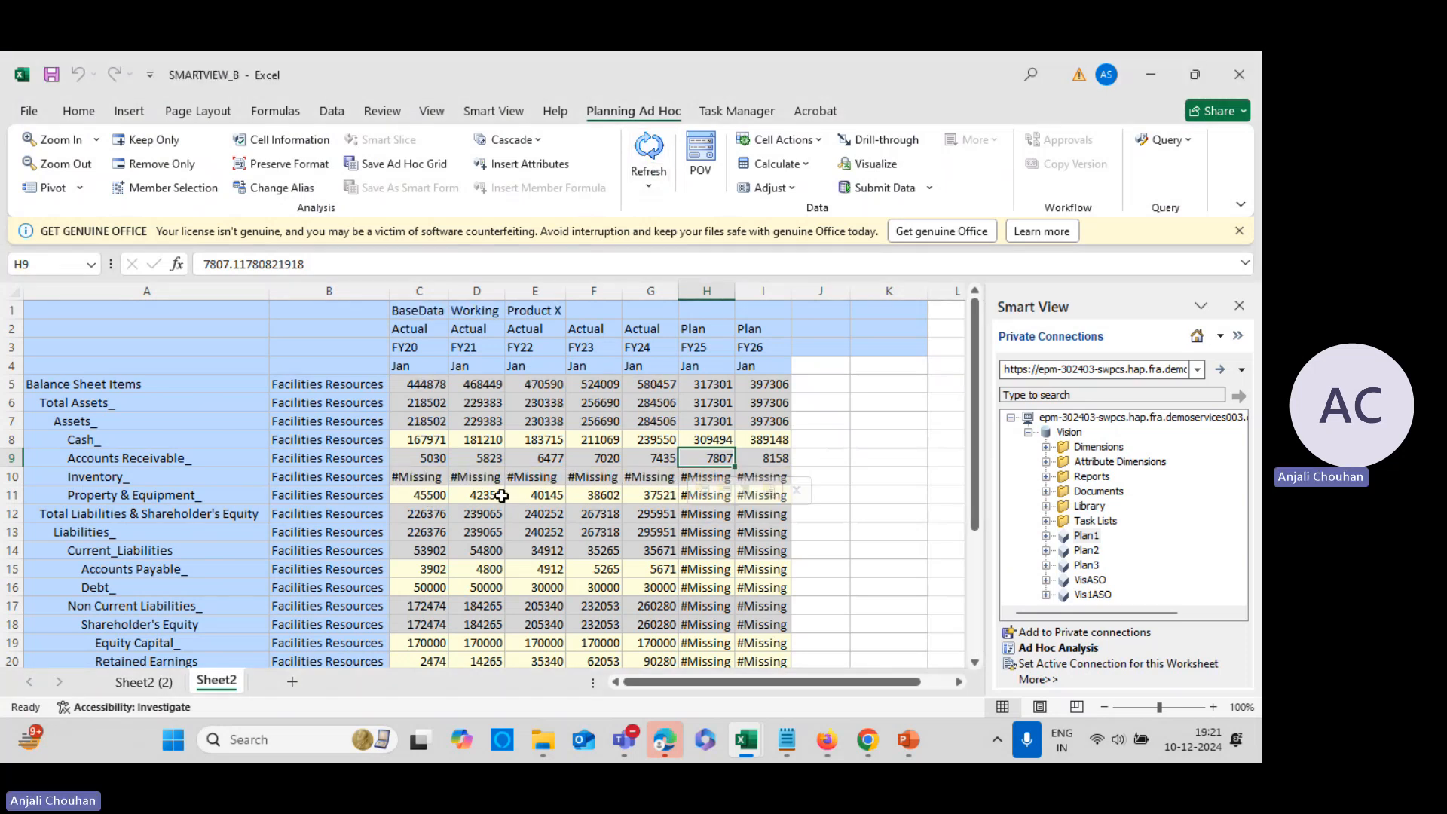
{"action": "left_click_drag", "start_coordinate": [482, 477], "coordinate": [783, 486]}
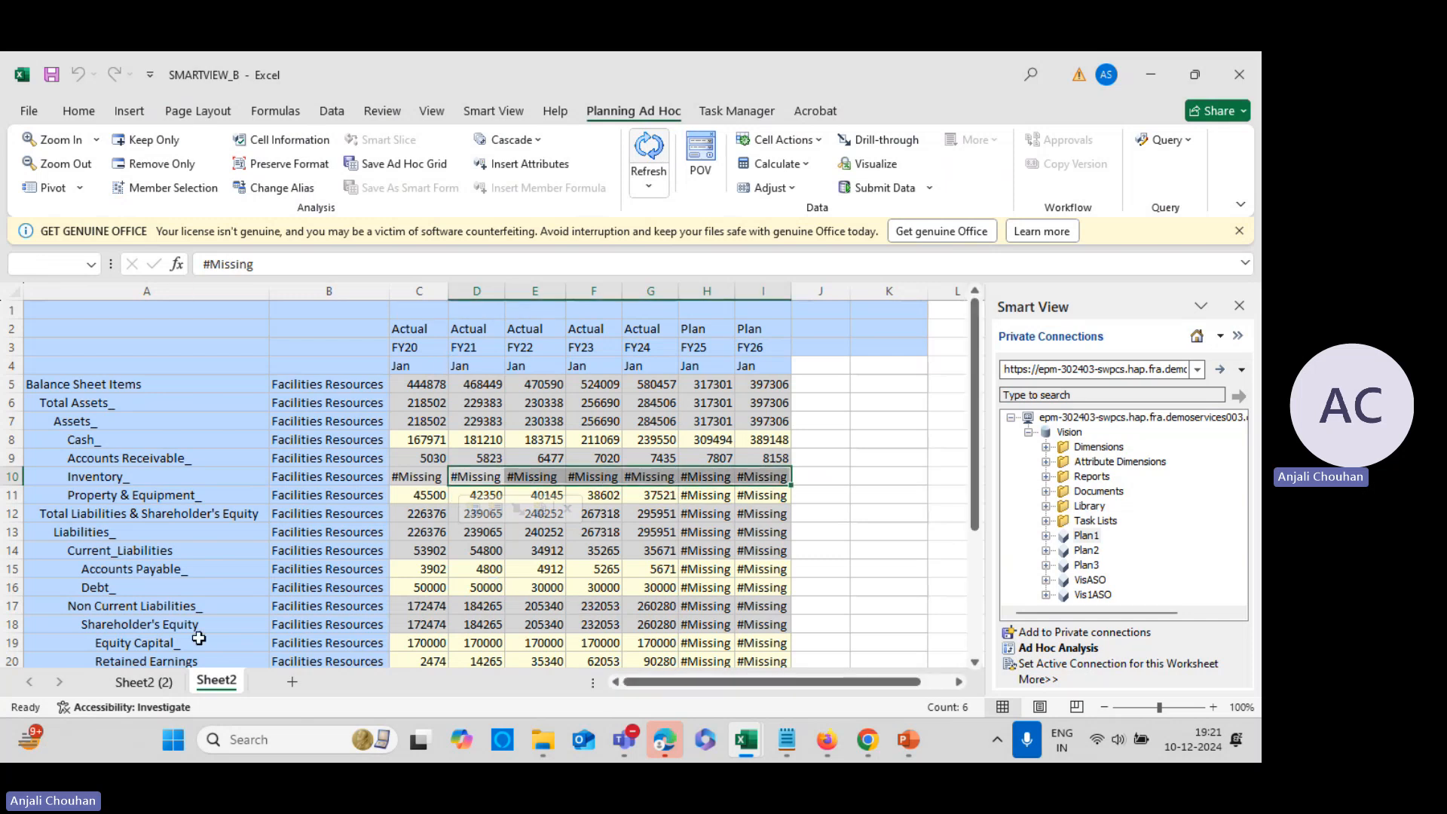
Switch to the Oracle EPM Planning dimension editor and search the Account dimension by name for member 4001
{"action": "key", "text": "alt+Tab"}
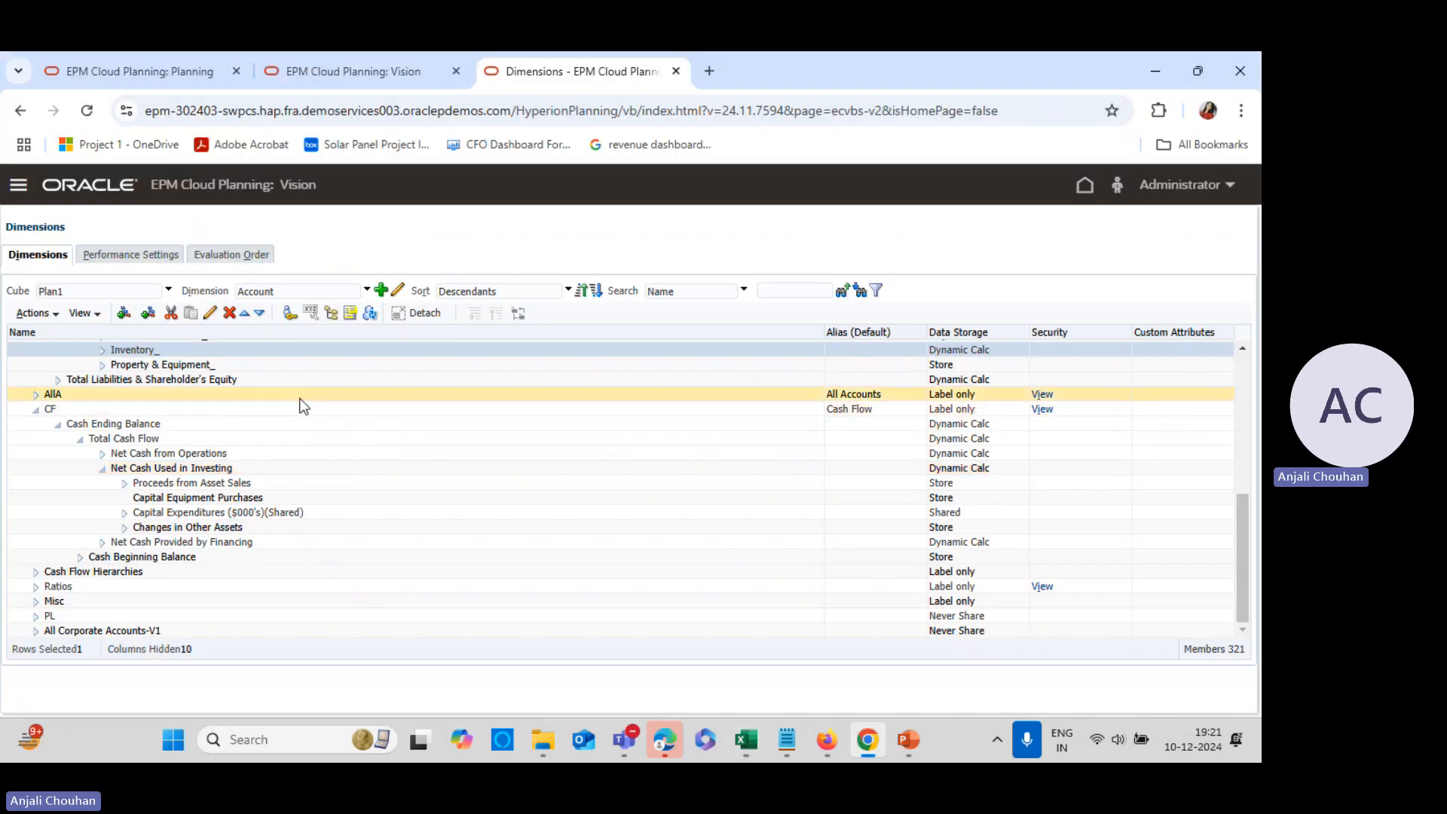
{"action": "scroll", "coordinate": [500, 452], "scroll_direction": "up", "scroll_amount": 5}
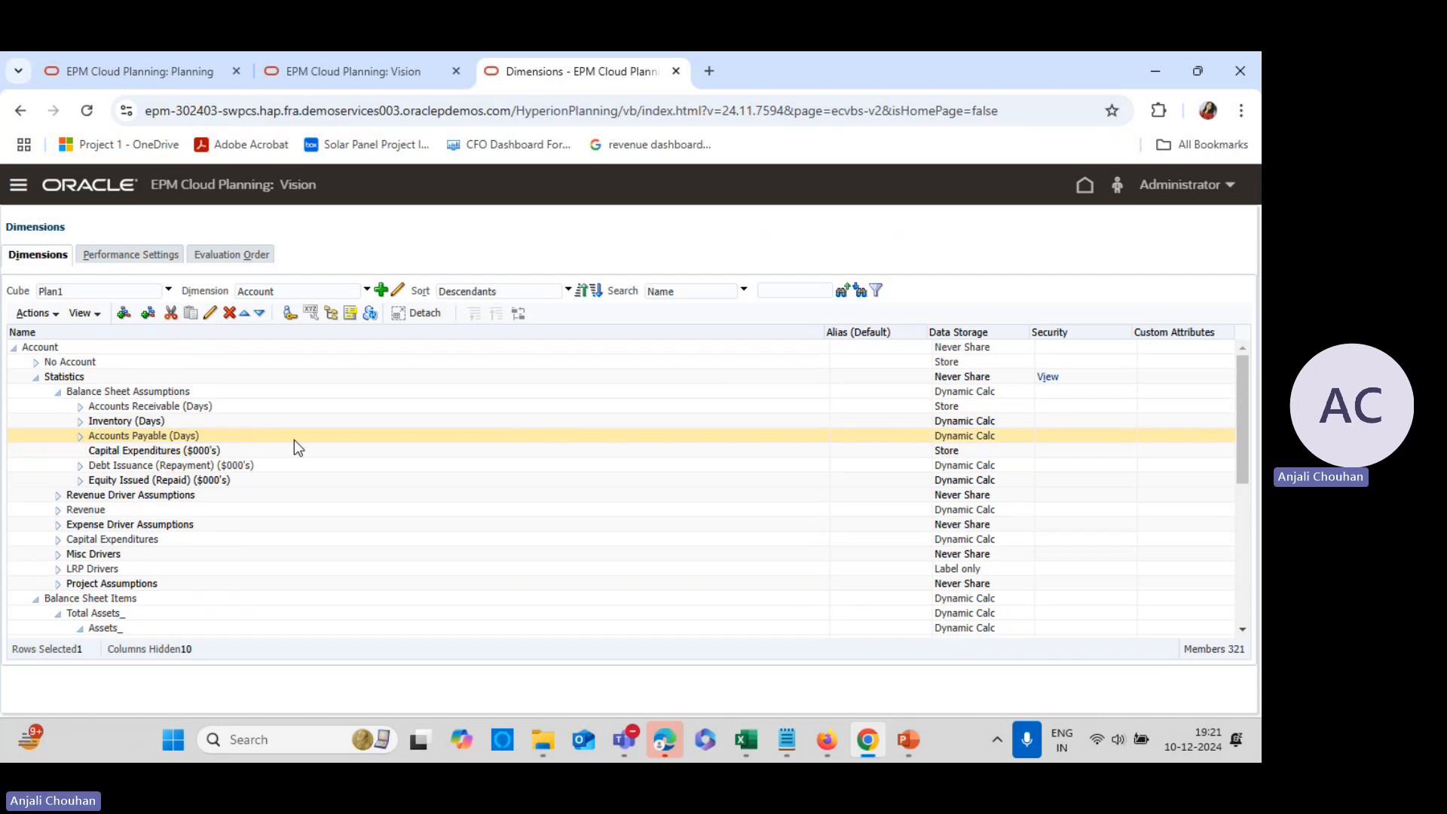
{"action": "scroll", "coordinate": [226, 490], "scroll_direction": "down", "scroll_amount": 2}
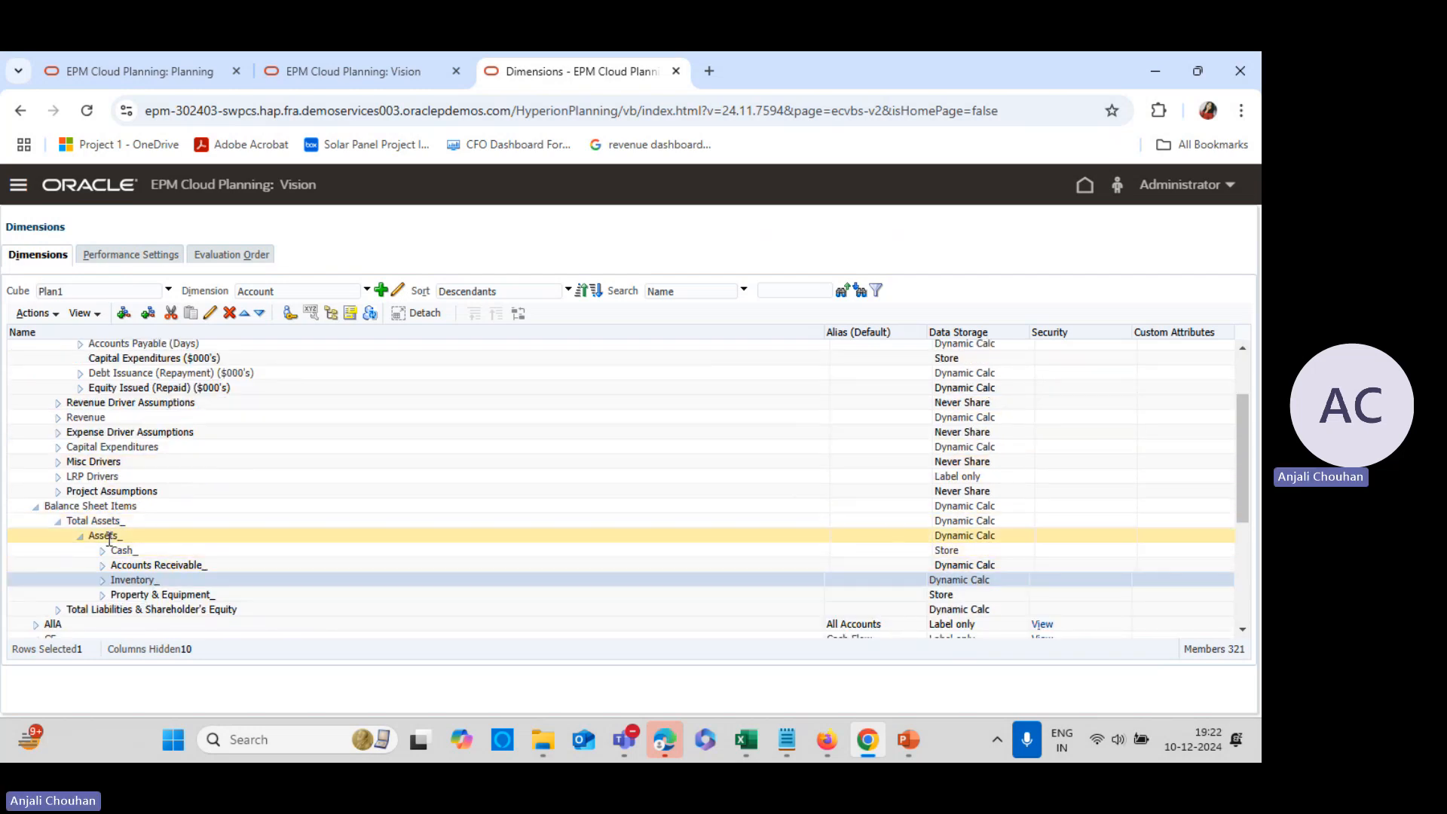
{"action": "scroll", "coordinate": [109, 539], "scroll_direction": "down", "scroll_amount": 2}
{"action": "scroll", "coordinate": [194, 500], "scroll_direction": "up", "scroll_amount": 4}
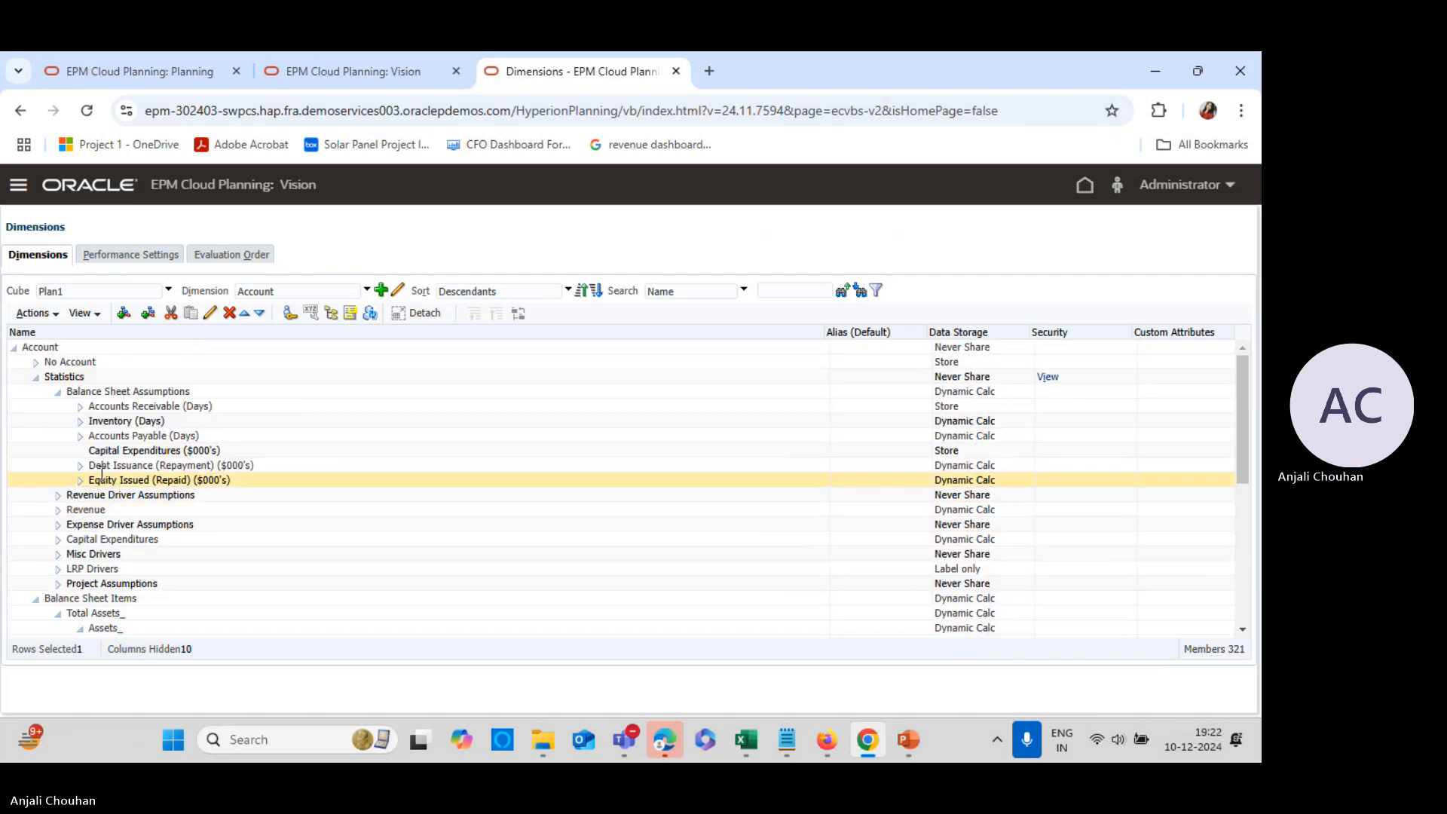
{"action": "left_click", "coordinate": [776, 291]}
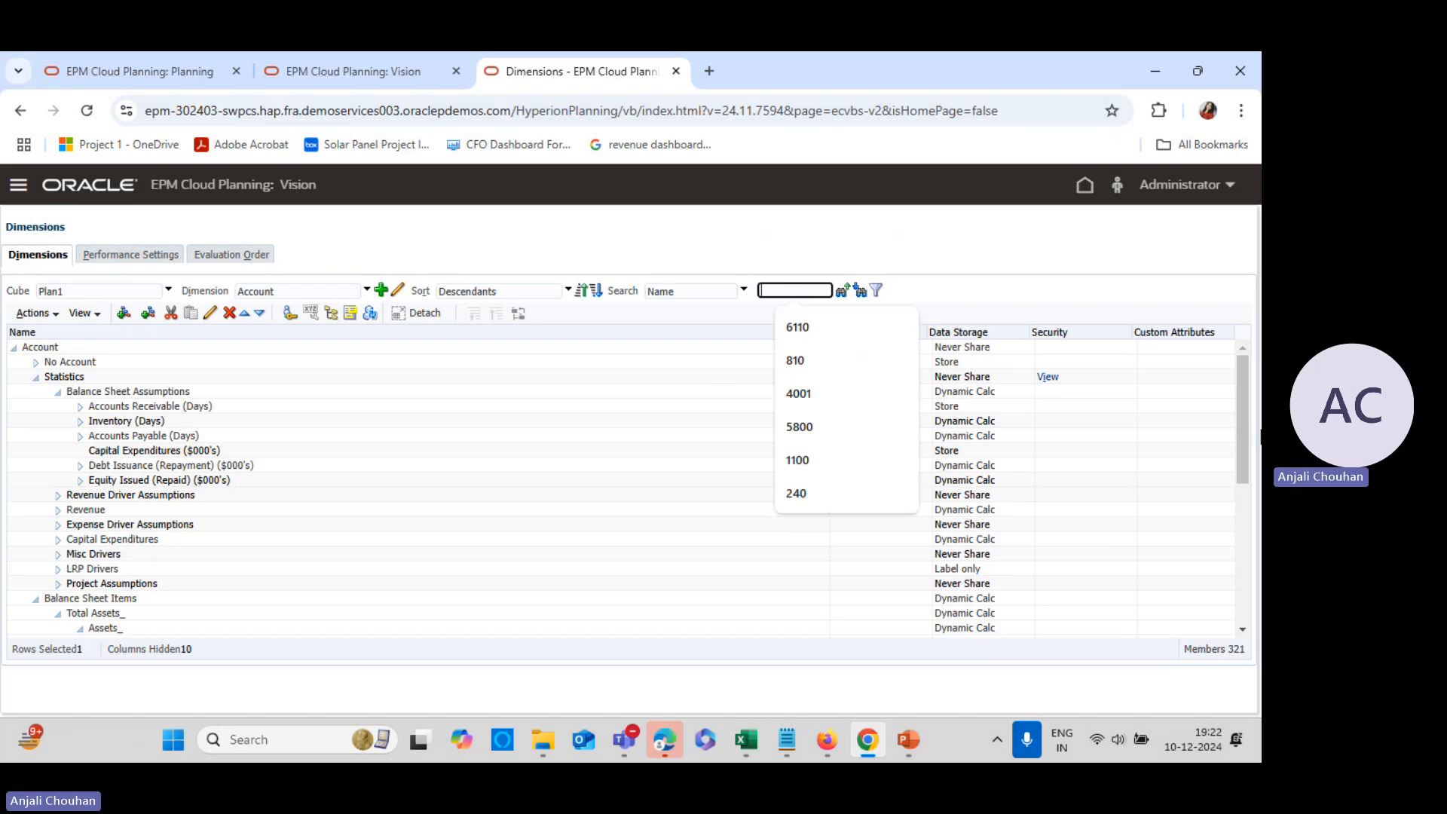
{"action": "type", "text": "4001"}
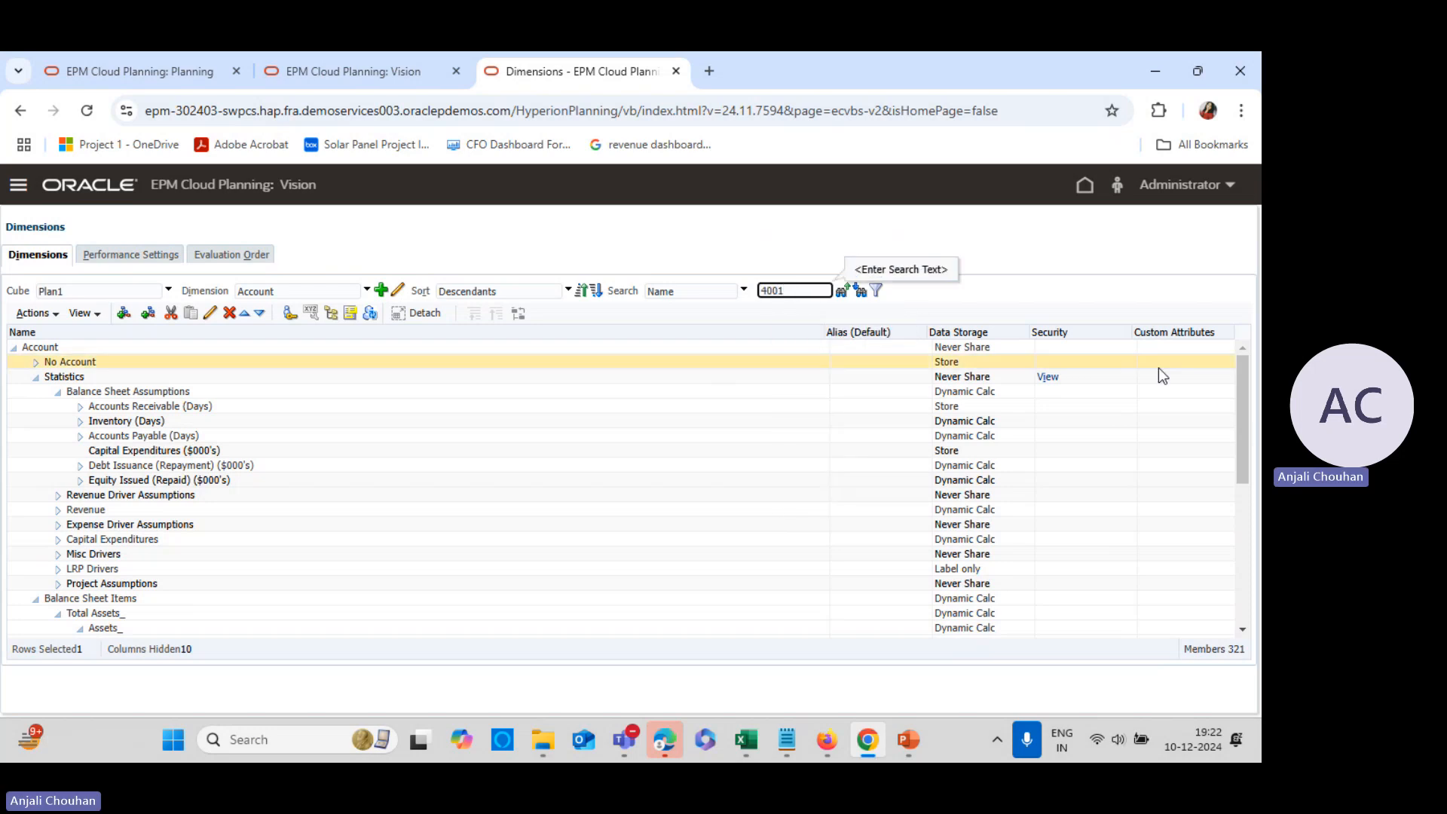
{"action": "left_click", "coordinate": [858, 291]}
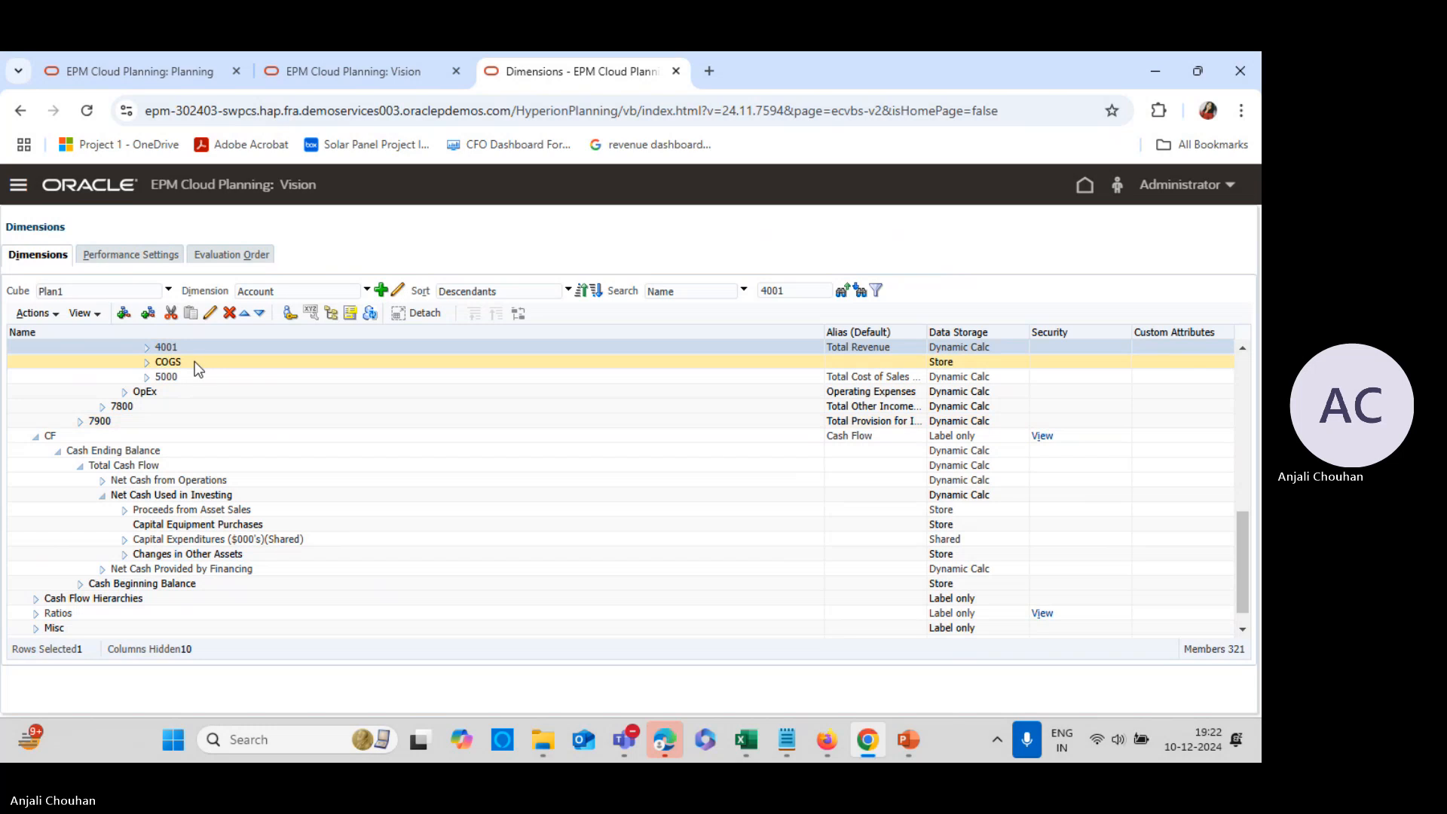
Open the COGS member below 4001 for editing and display its member formula for the Plan1 cube
{"action": "left_click", "coordinate": [193, 362]}
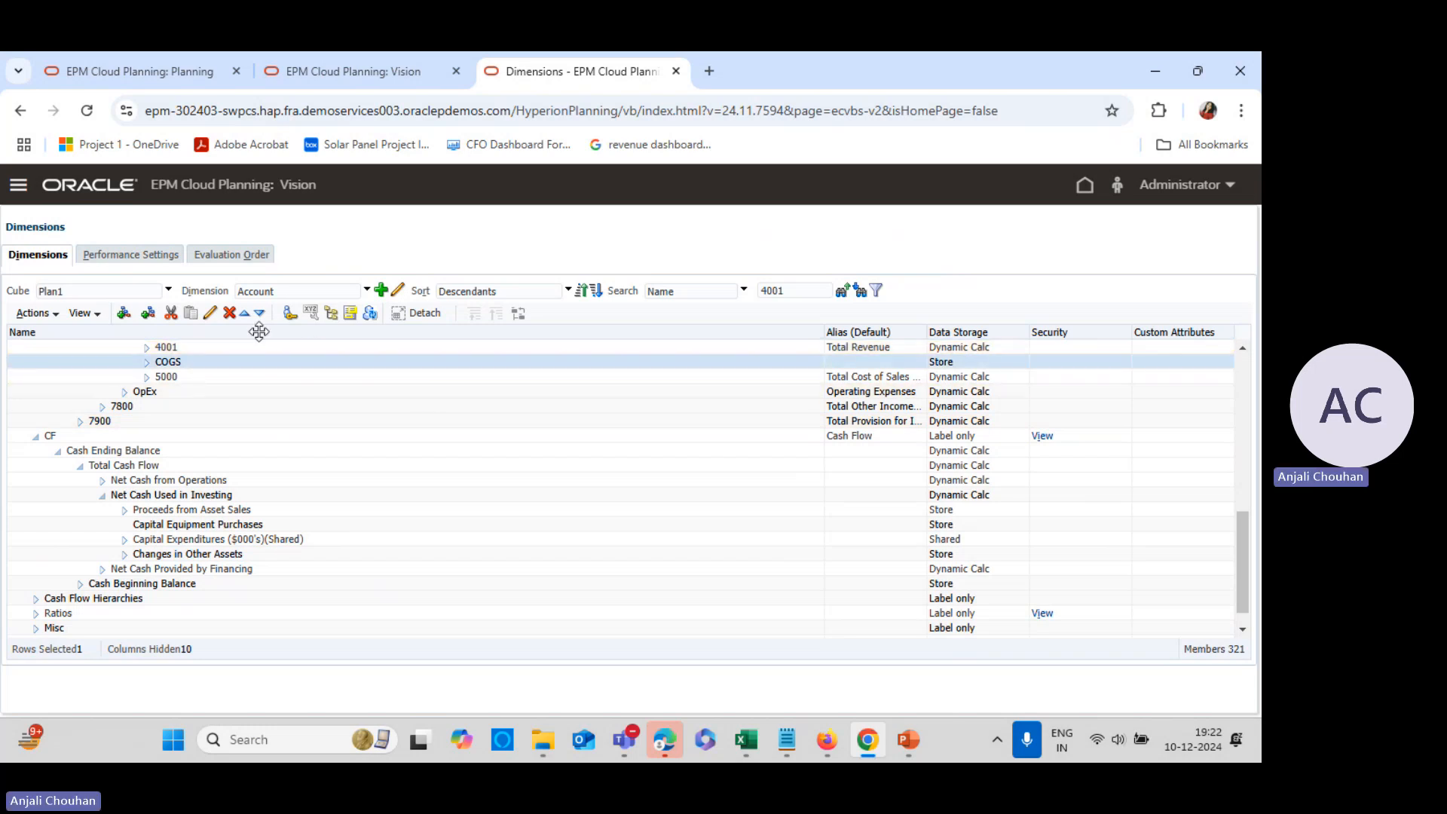
{"action": "left_click", "coordinate": [219, 312]}
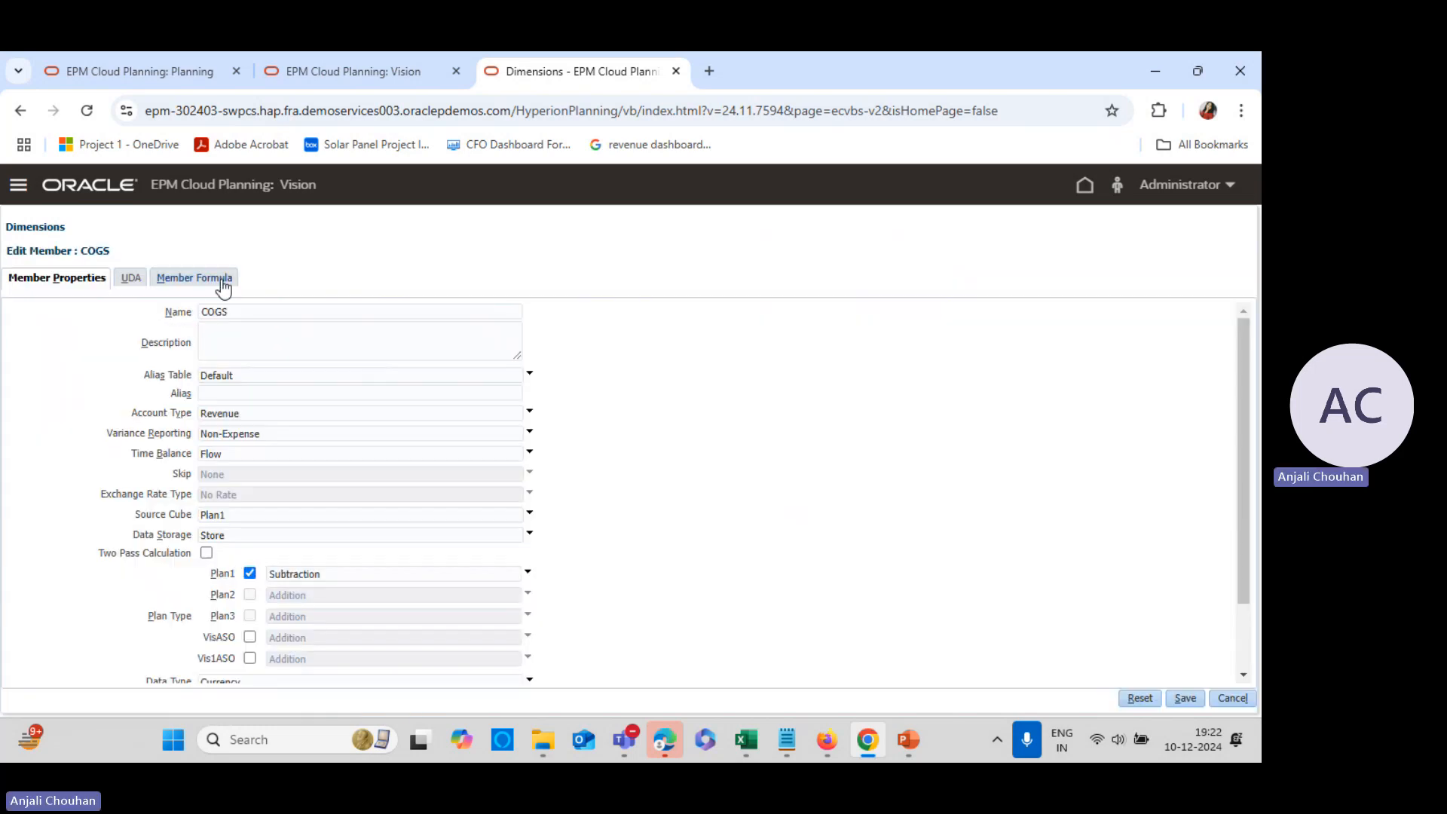
{"action": "left_click", "coordinate": [221, 285]}
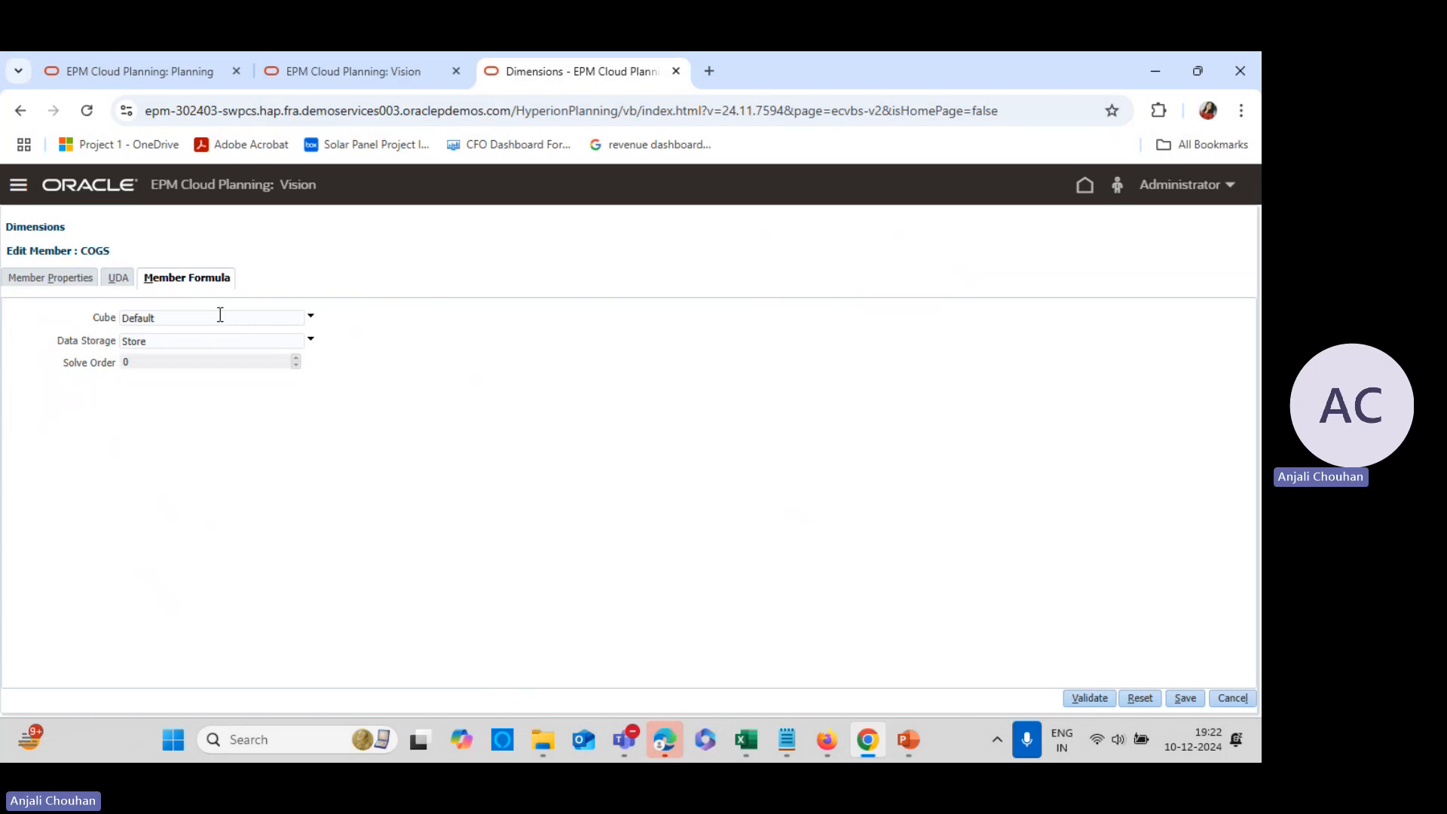
{"action": "left_click", "coordinate": [220, 315]}
{"action": "left_click", "coordinate": [198, 347]}
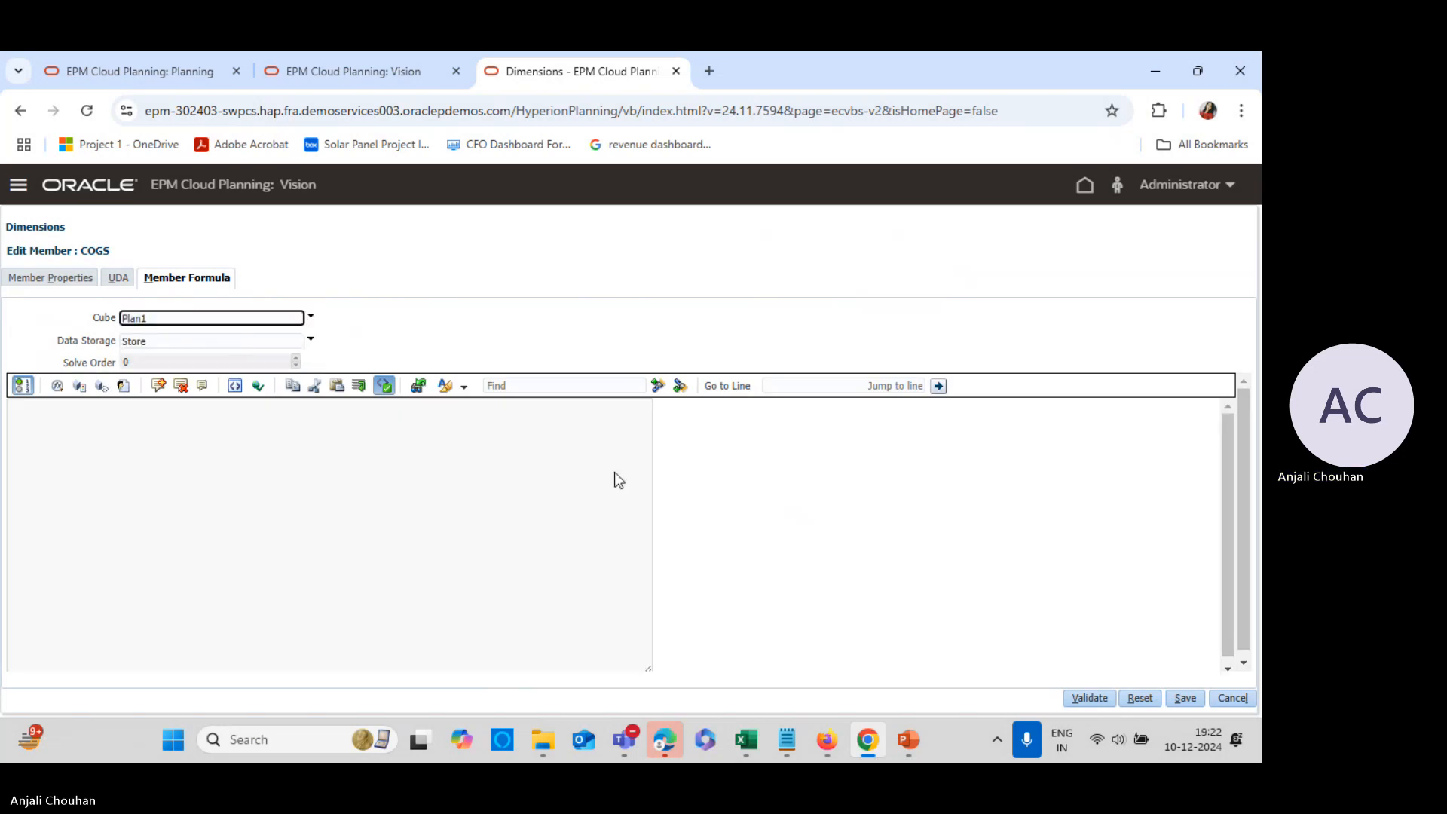
Try Dynamic Calc as the COGS data storage for Plan1, then set it back to Store and save the member
{"action": "left_click", "coordinate": [177, 341]}
{"action": "left_click", "coordinate": [142, 391]}
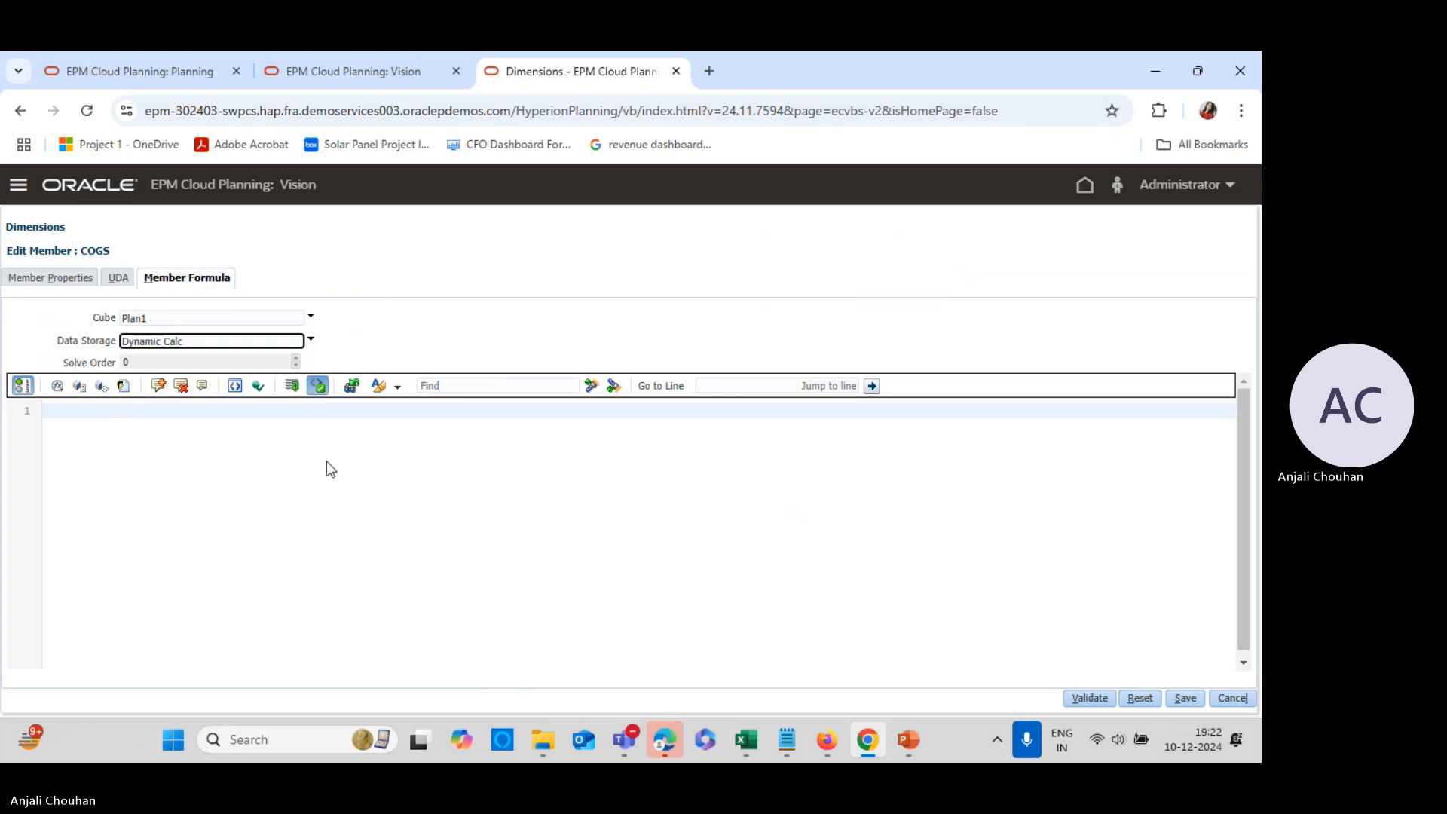
{"action": "left_click", "coordinate": [159, 343]}
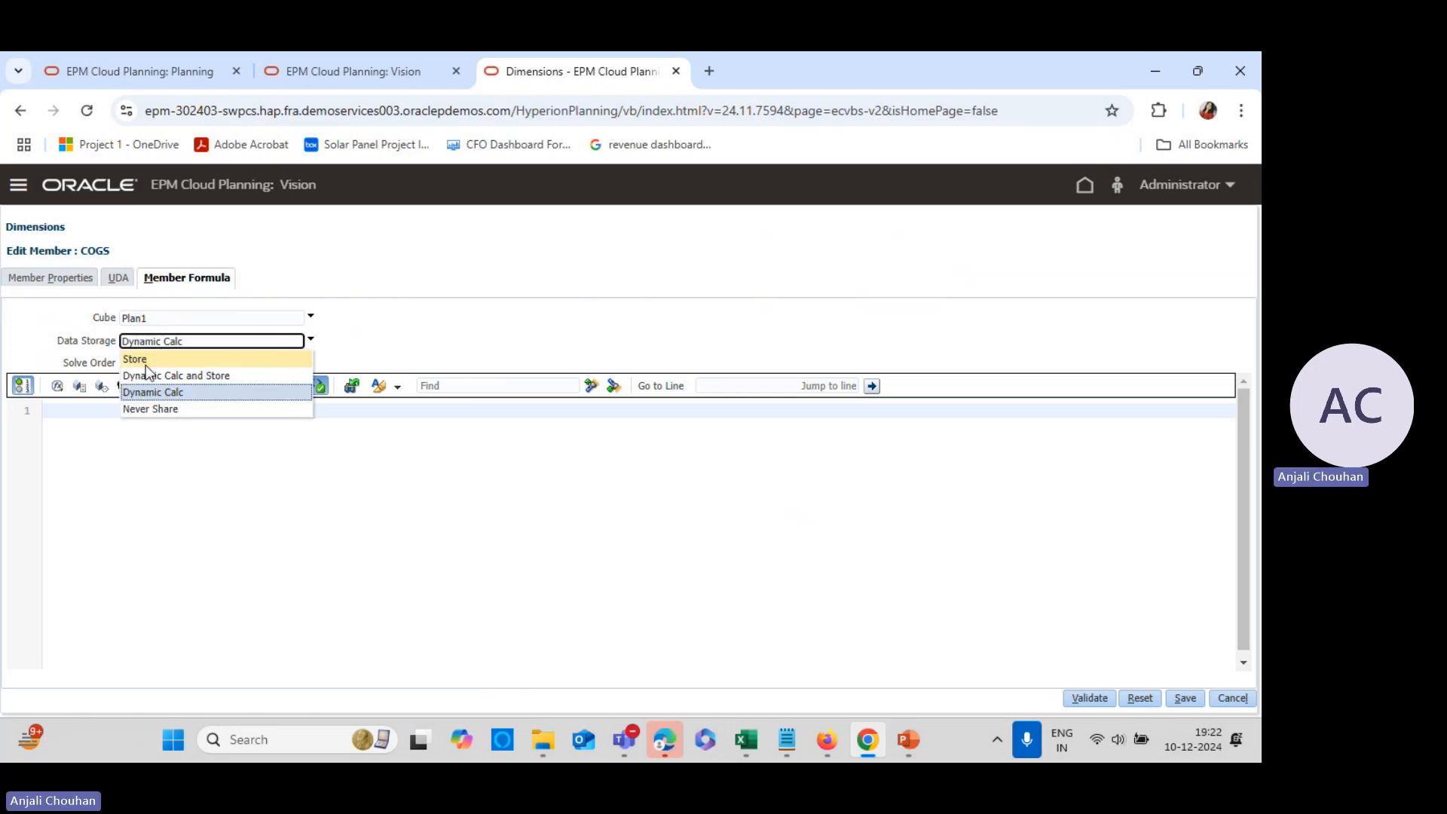
{"action": "left_click", "coordinate": [136, 363]}
{"action": "left_click", "coordinate": [1184, 698]}
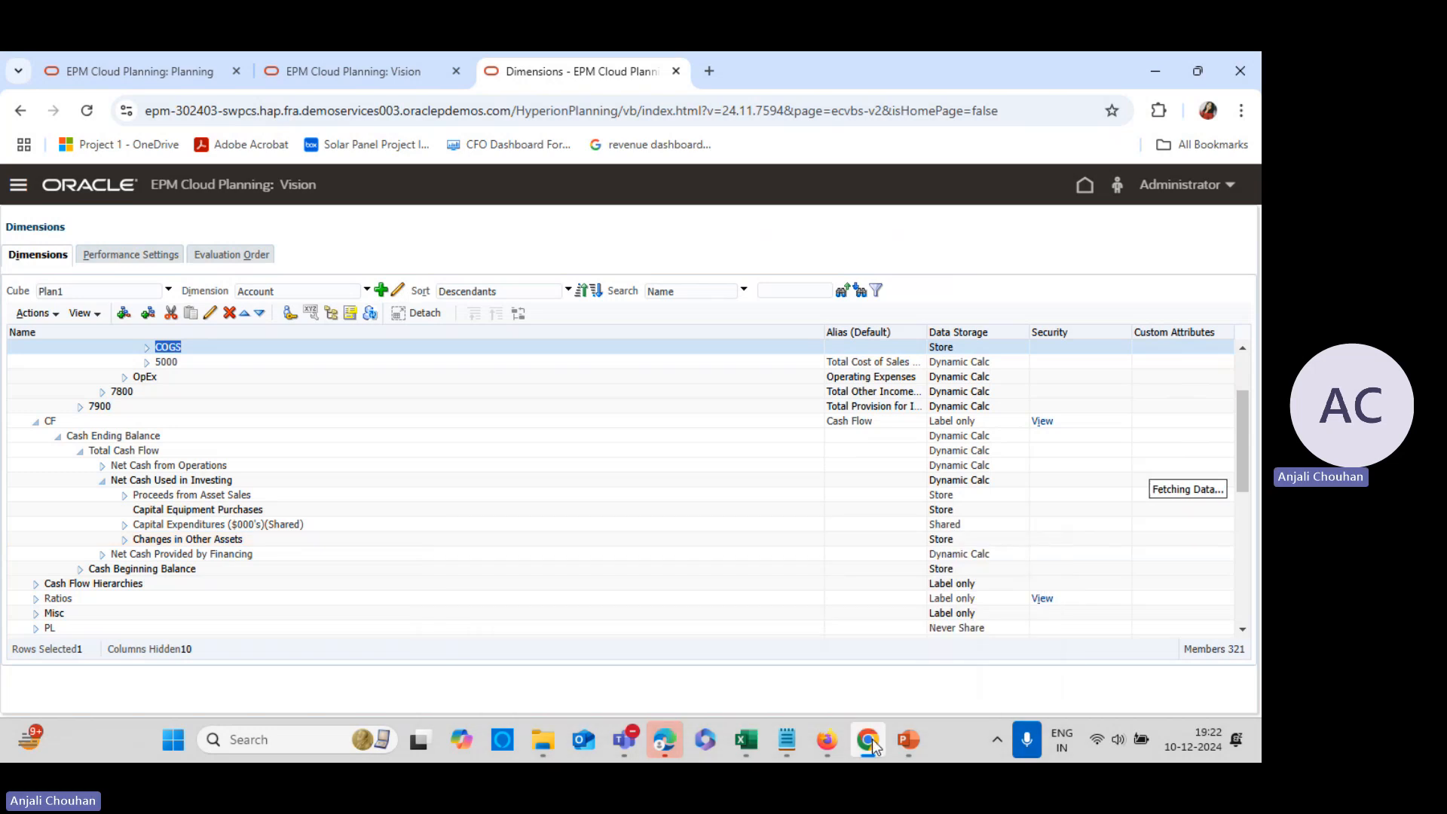
Review the Inventory_ formula in the Notepad notes and return to the Account dimension in Planning
{"action": "left_click", "coordinate": [786, 739]}
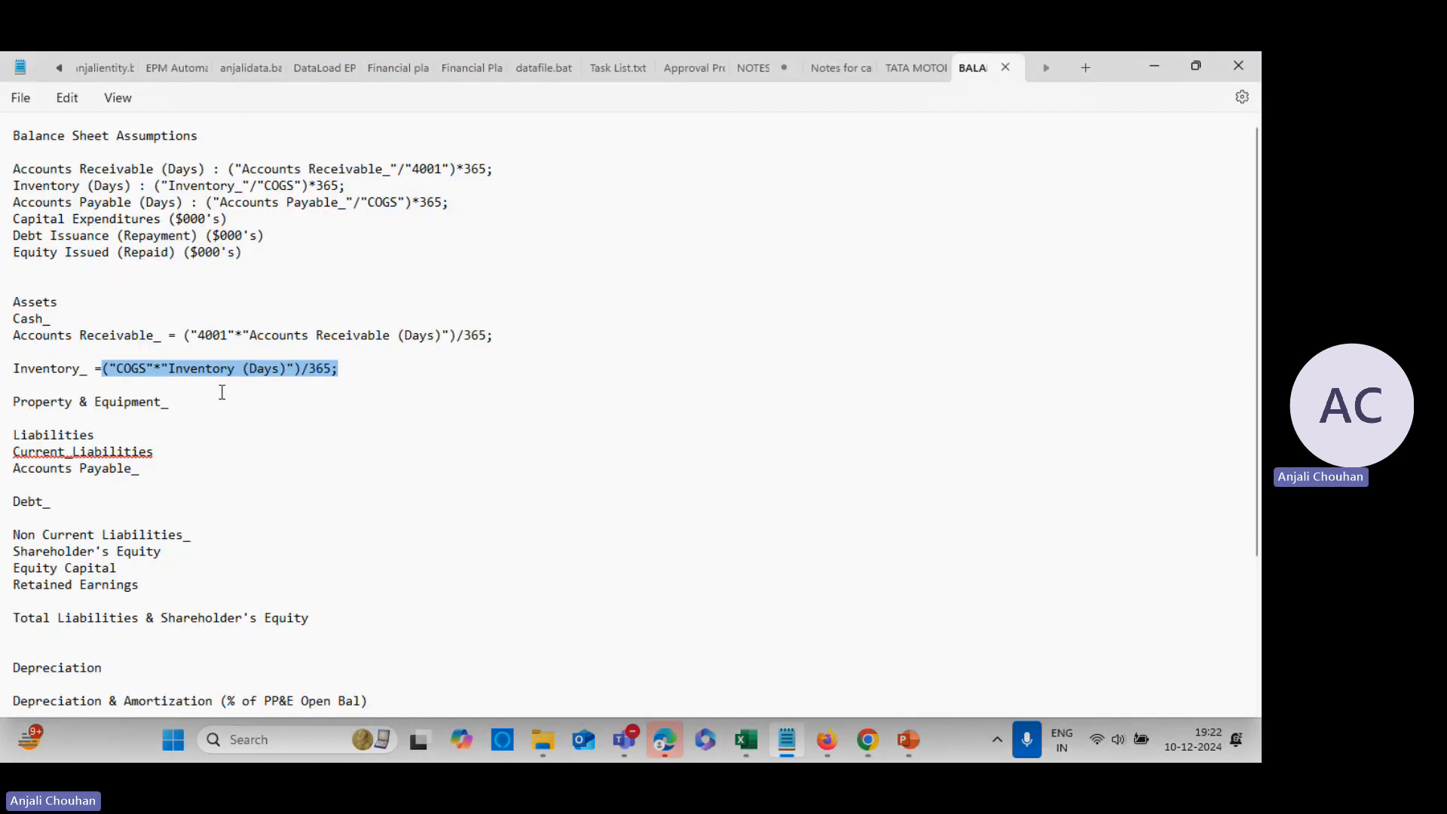
{"action": "key", "text": "alt+Tab"}
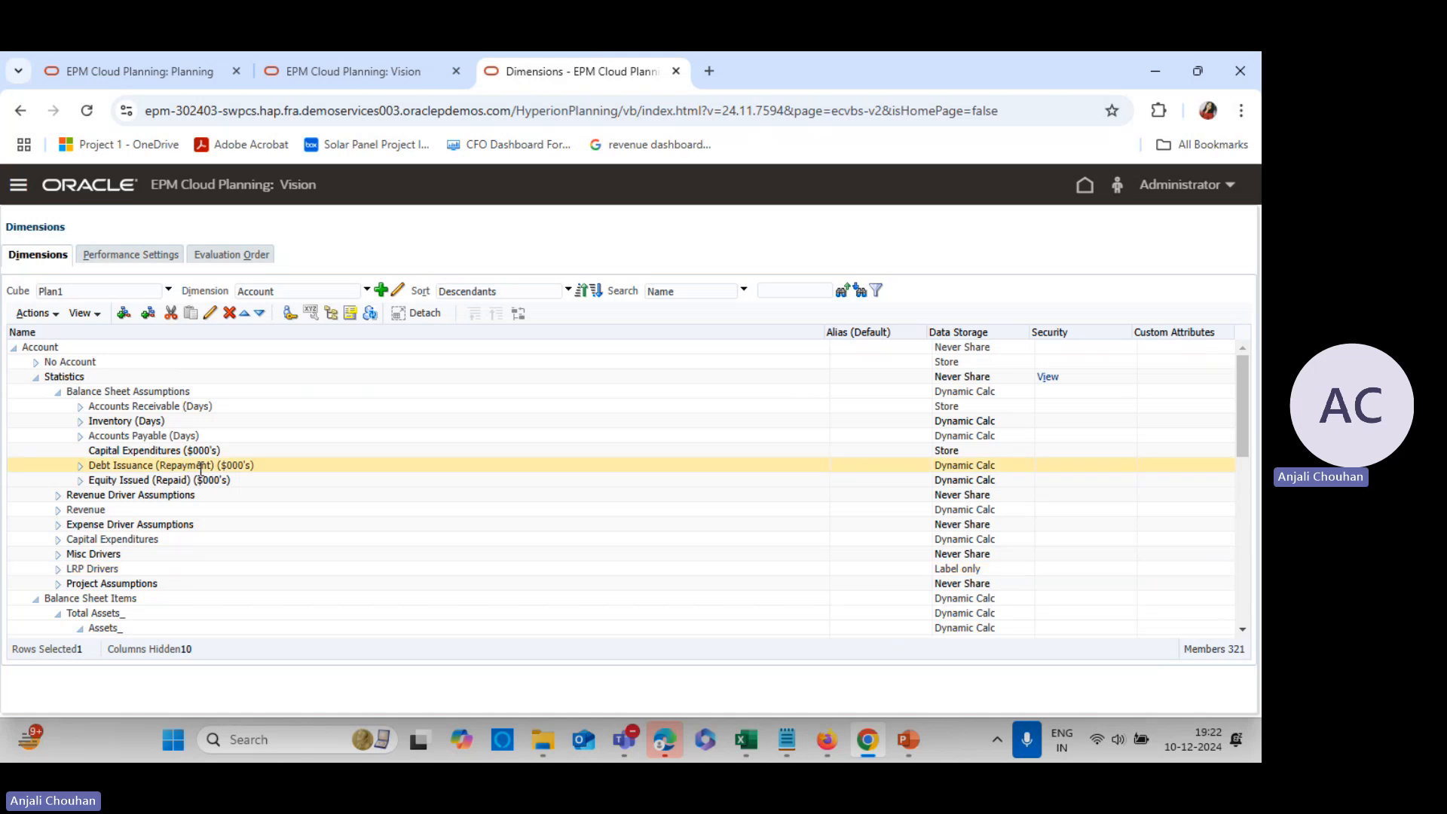
Open the member formula of the Inventory_ account for cube Plan1
{"action": "scroll", "coordinate": [125, 572], "scroll_direction": "down", "scroll_amount": 4}
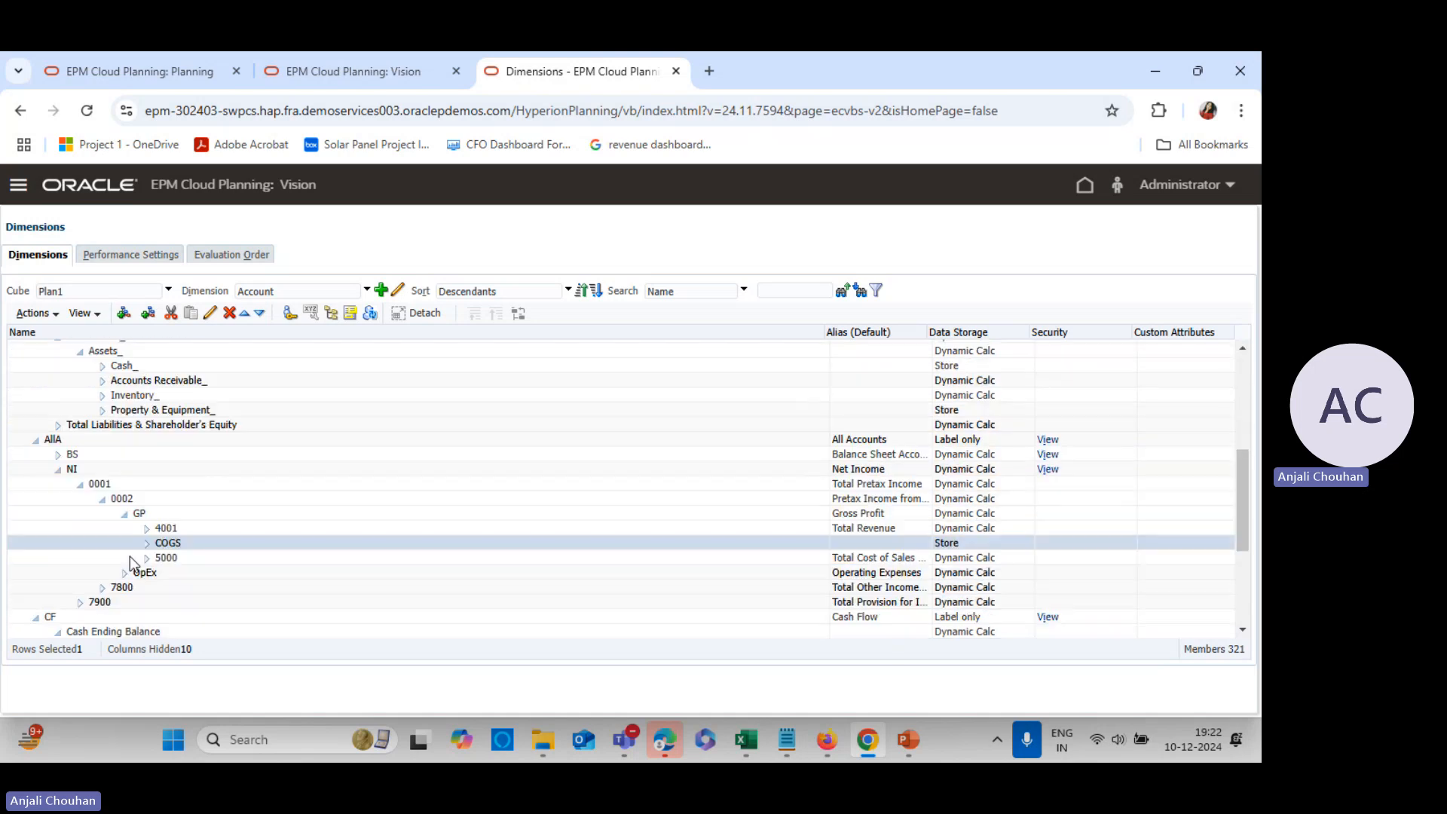
{"action": "scroll", "coordinate": [183, 476], "scroll_direction": "up", "scroll_amount": 3}
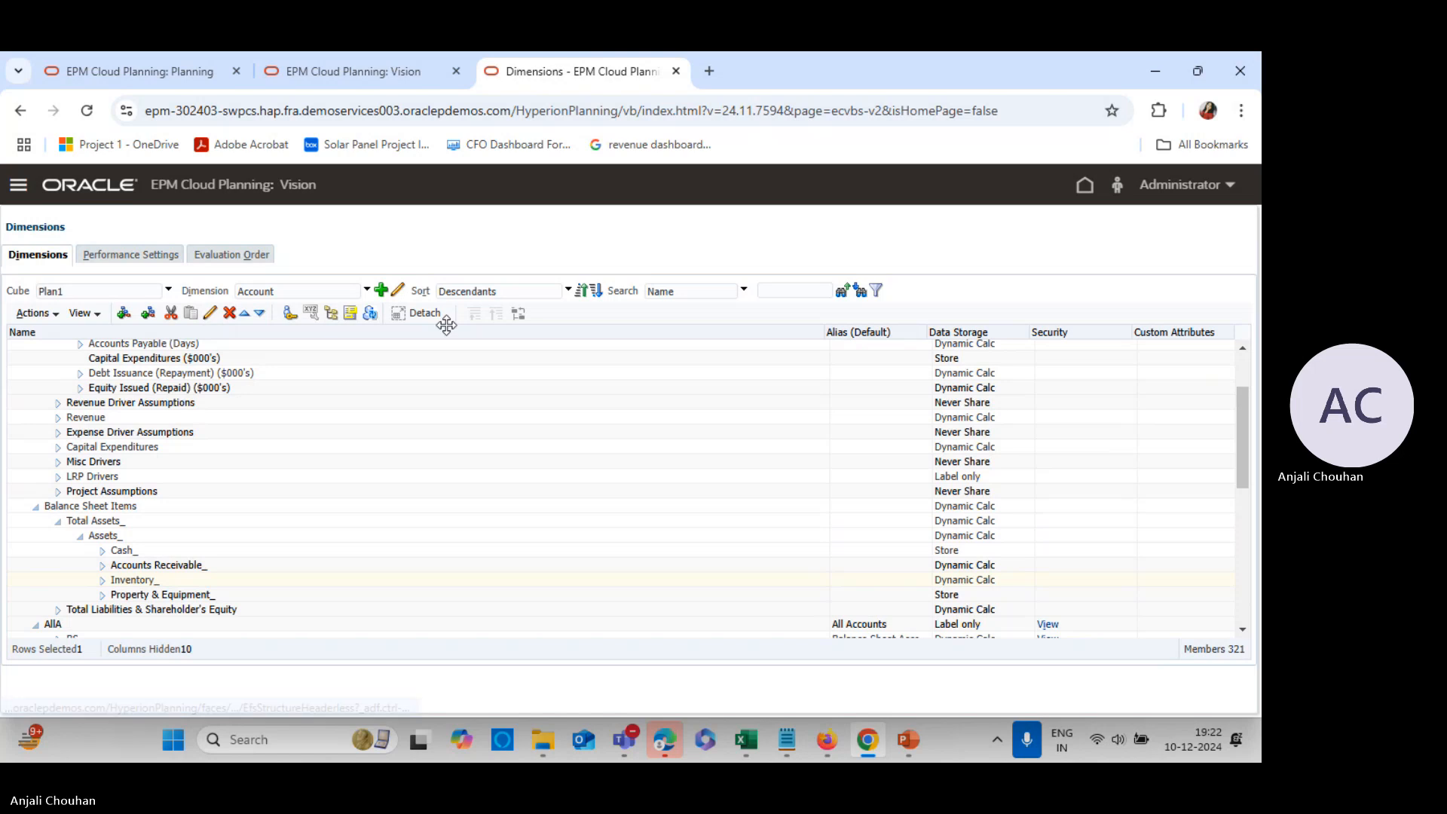
{"action": "left_click", "coordinate": [165, 279]}
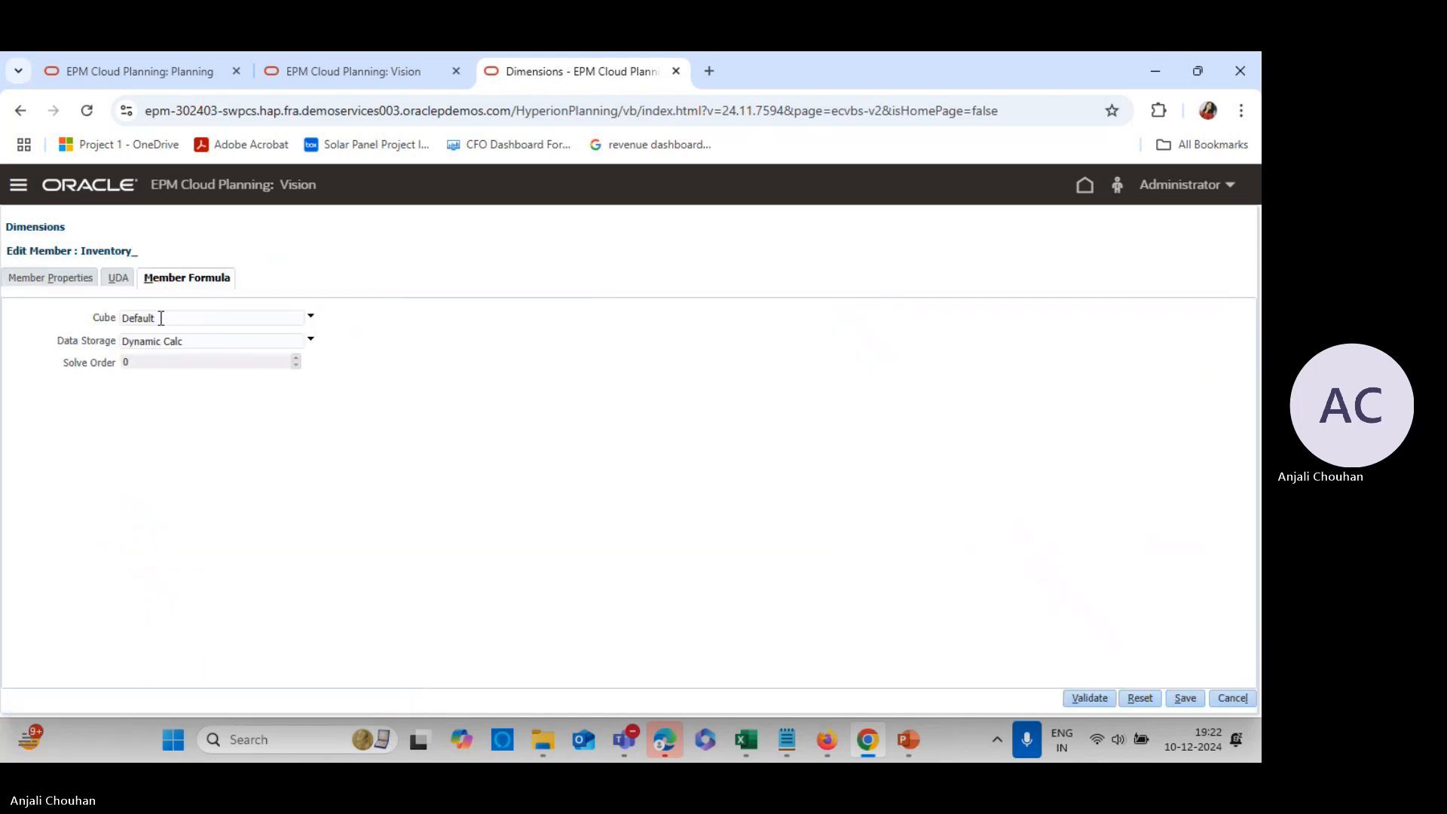
{"action": "left_click", "coordinate": [161, 317]}
{"action": "left_click", "coordinate": [151, 333]}
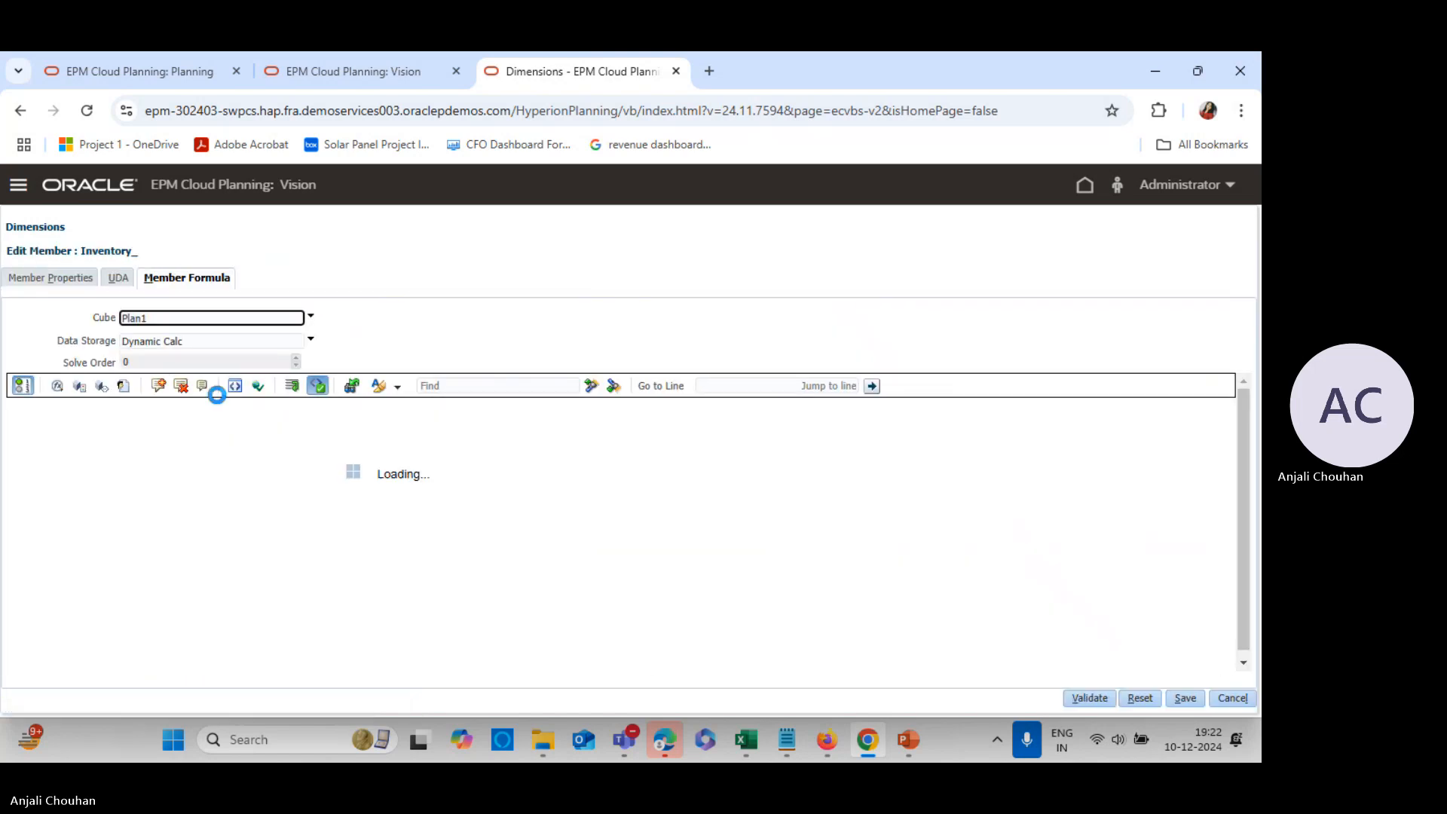
Start the Inventory_ member formula with the quoted member "COGS"
{"action": "left_click", "coordinate": [155, 409]}
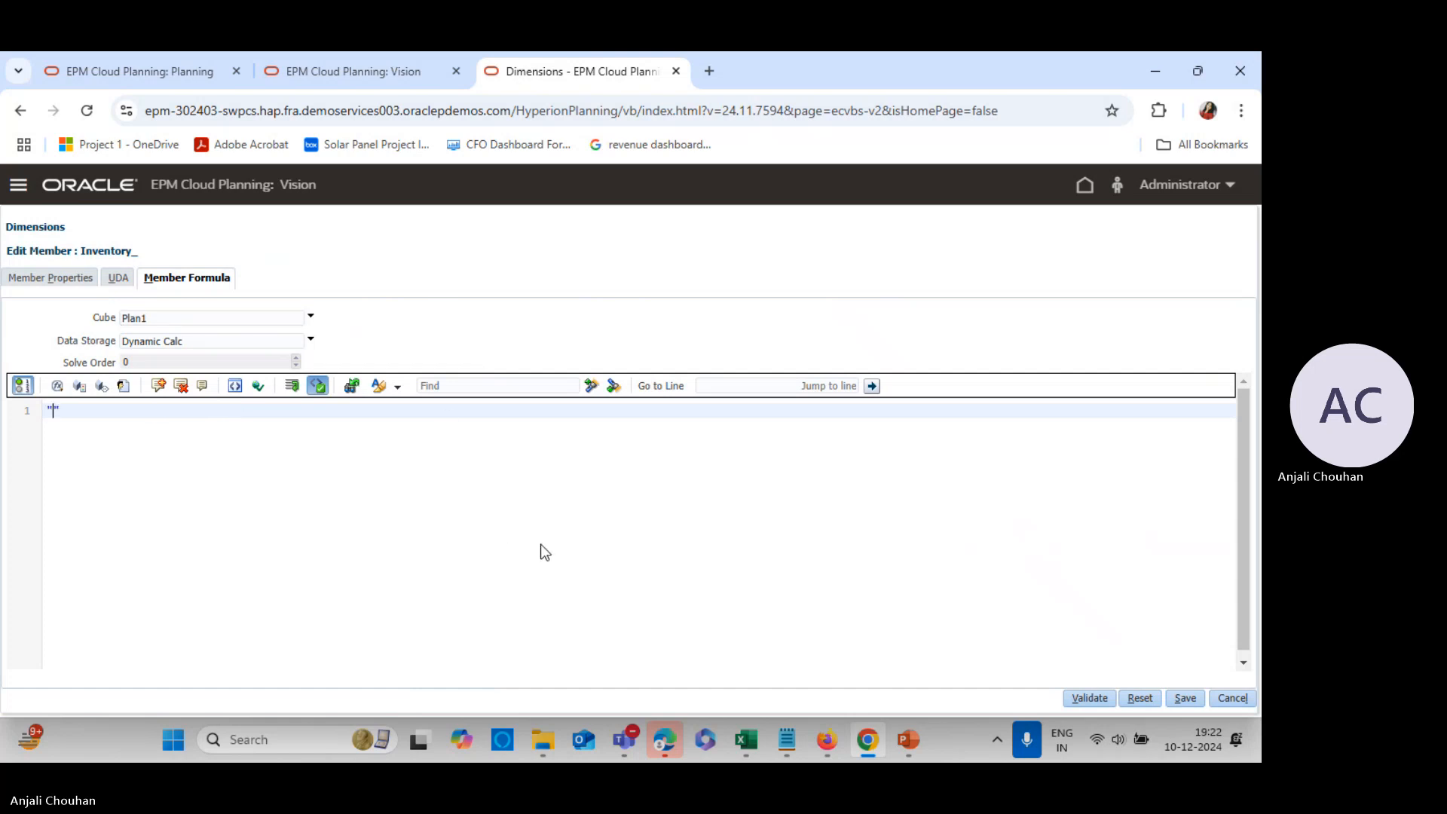
{"action": "key", "text": "alt+Tab"}
{"action": "key", "text": "alt+Tab"}
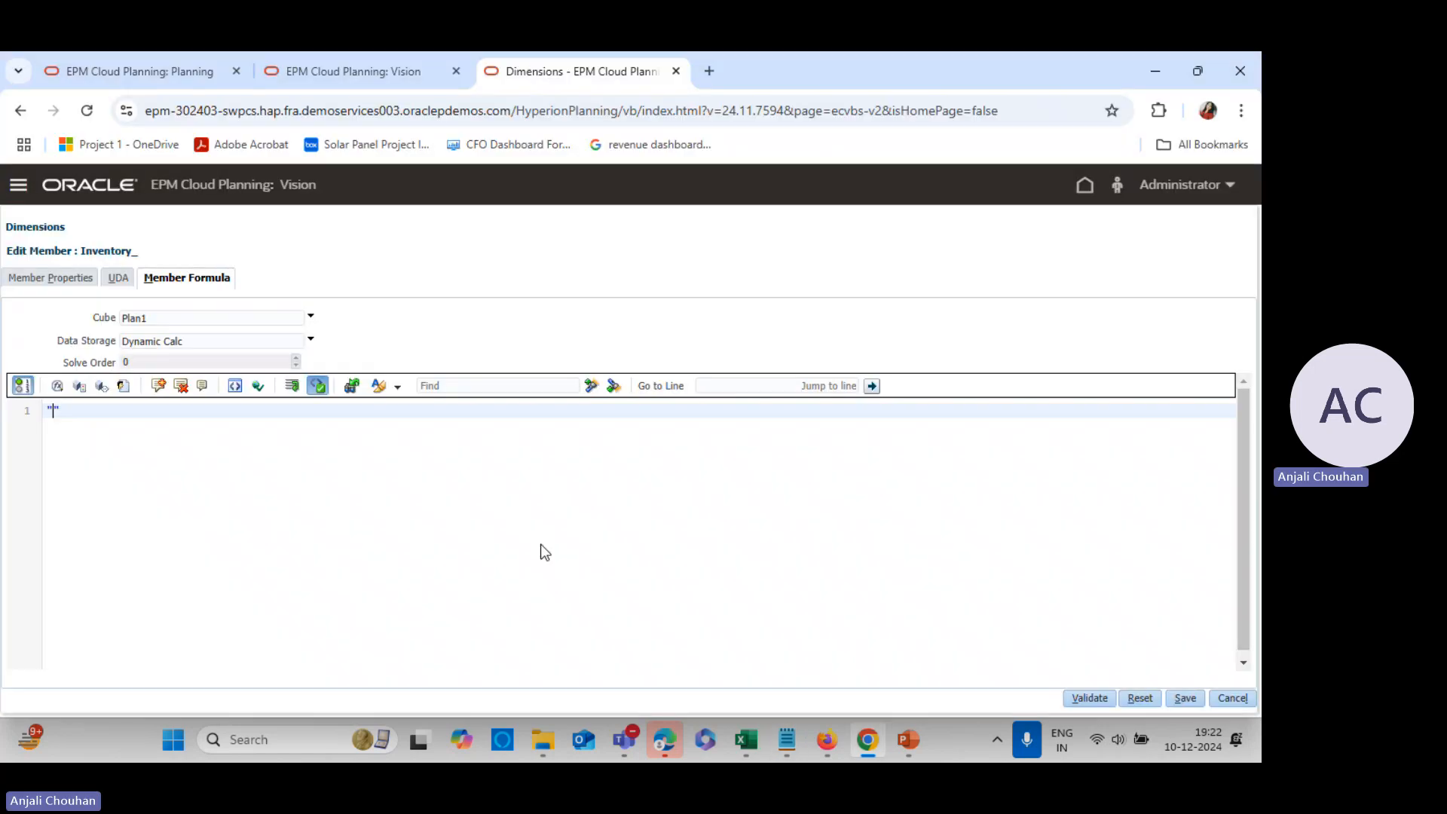
{"action": "key", "text": "Caps_Lock"}
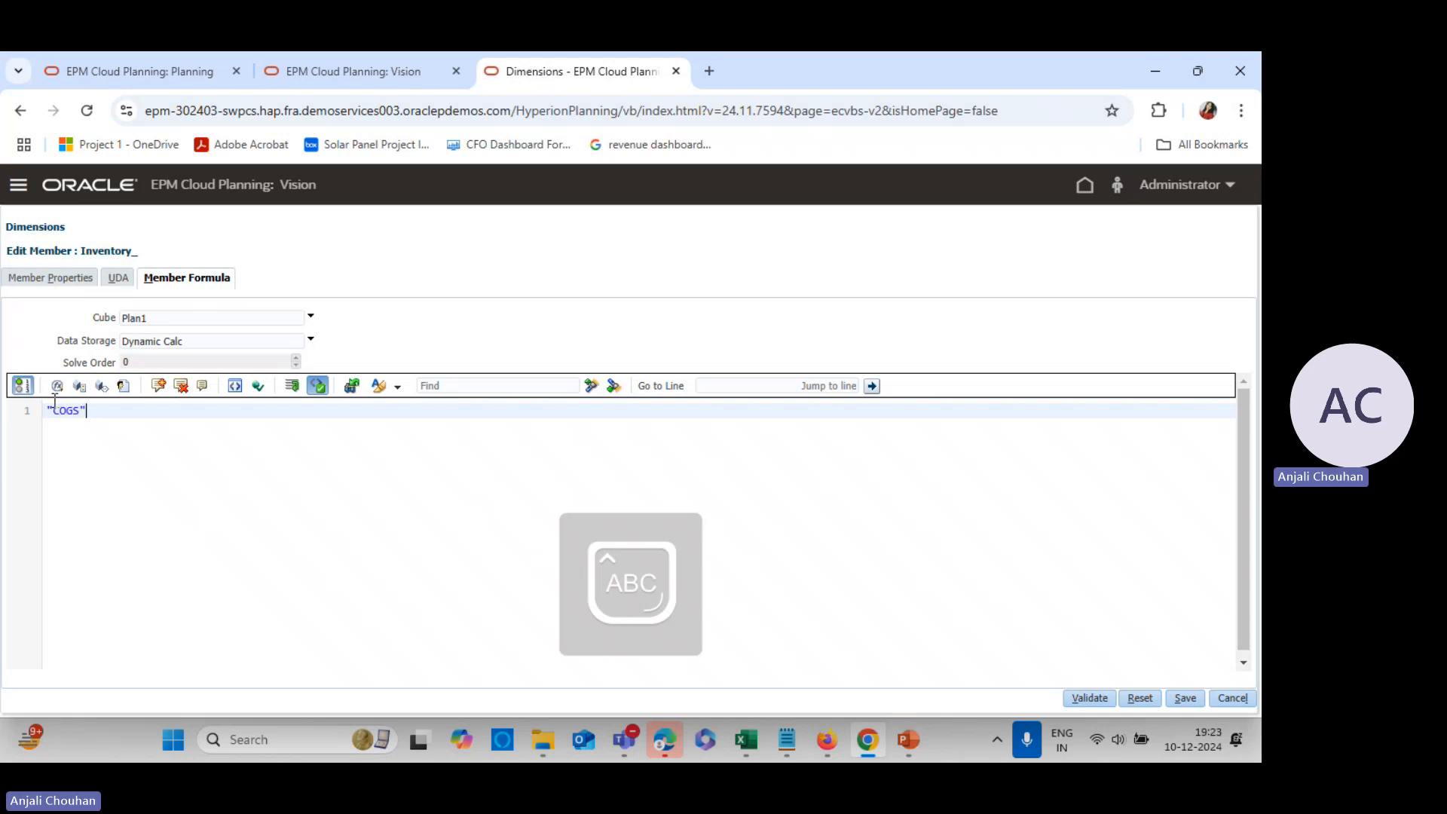
{"action": "key", "text": "alt+Tab"}
{"action": "key", "text": "alt+Tab"}
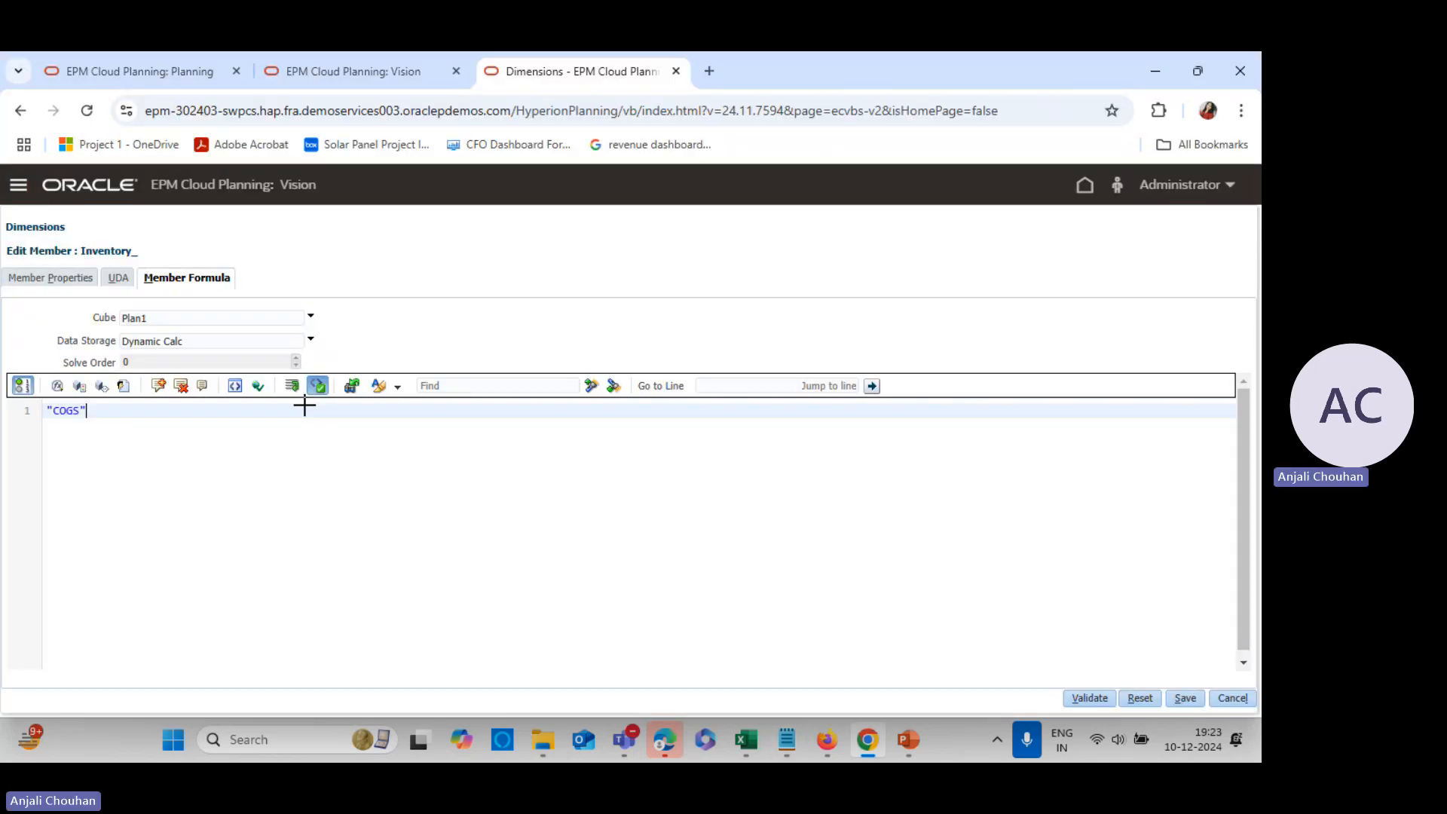
Switch to the SMARTVIEW_B workbook in Excel and copy the member name Inventory (Days) from cell A23
{"action": "key", "text": "alt+Tab"}
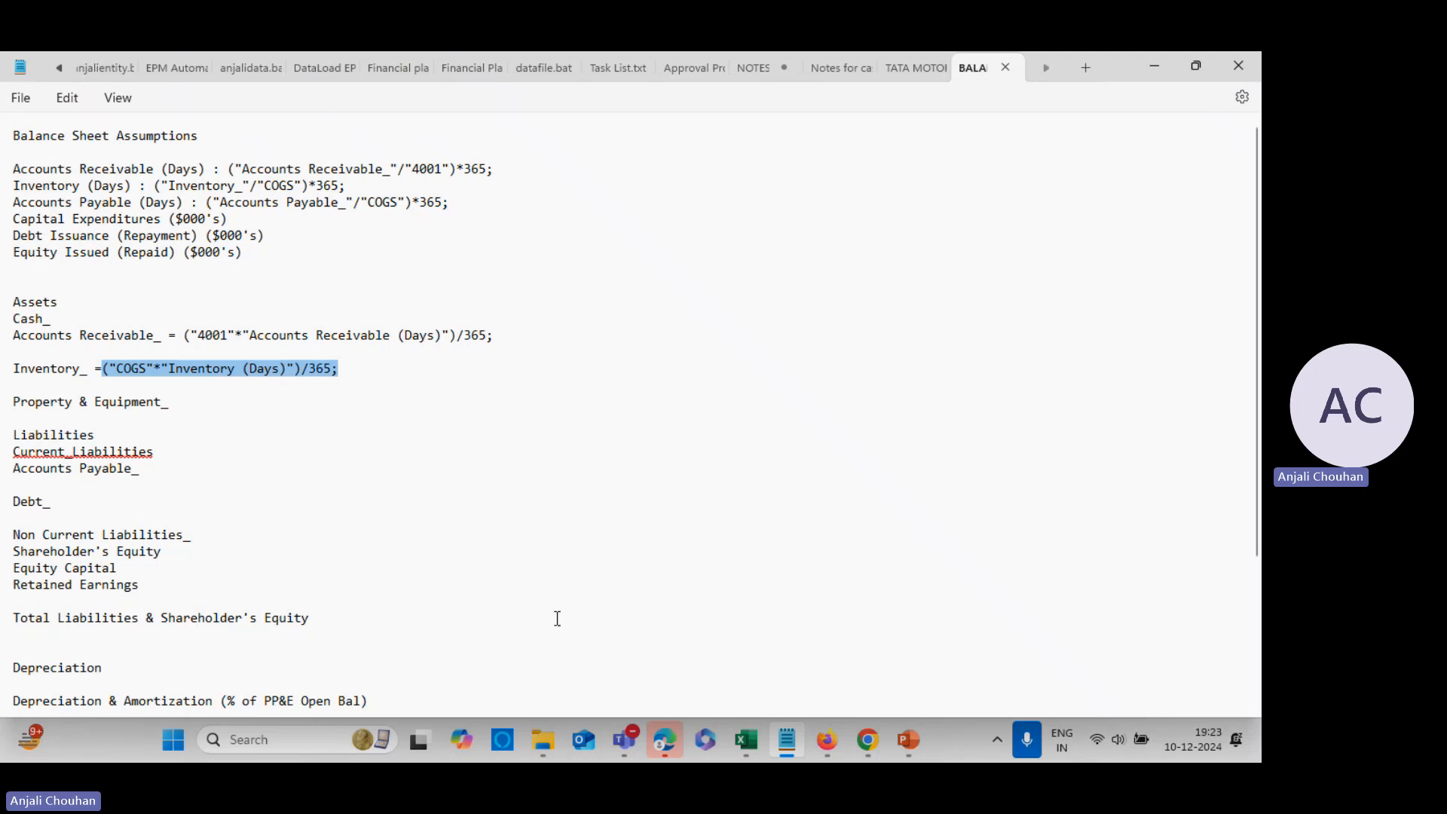
{"action": "key", "text": "alt+Tab"}
{"action": "mouse_move", "coordinate": [745, 739]}
{"action": "left_click", "coordinate": [748, 645]}
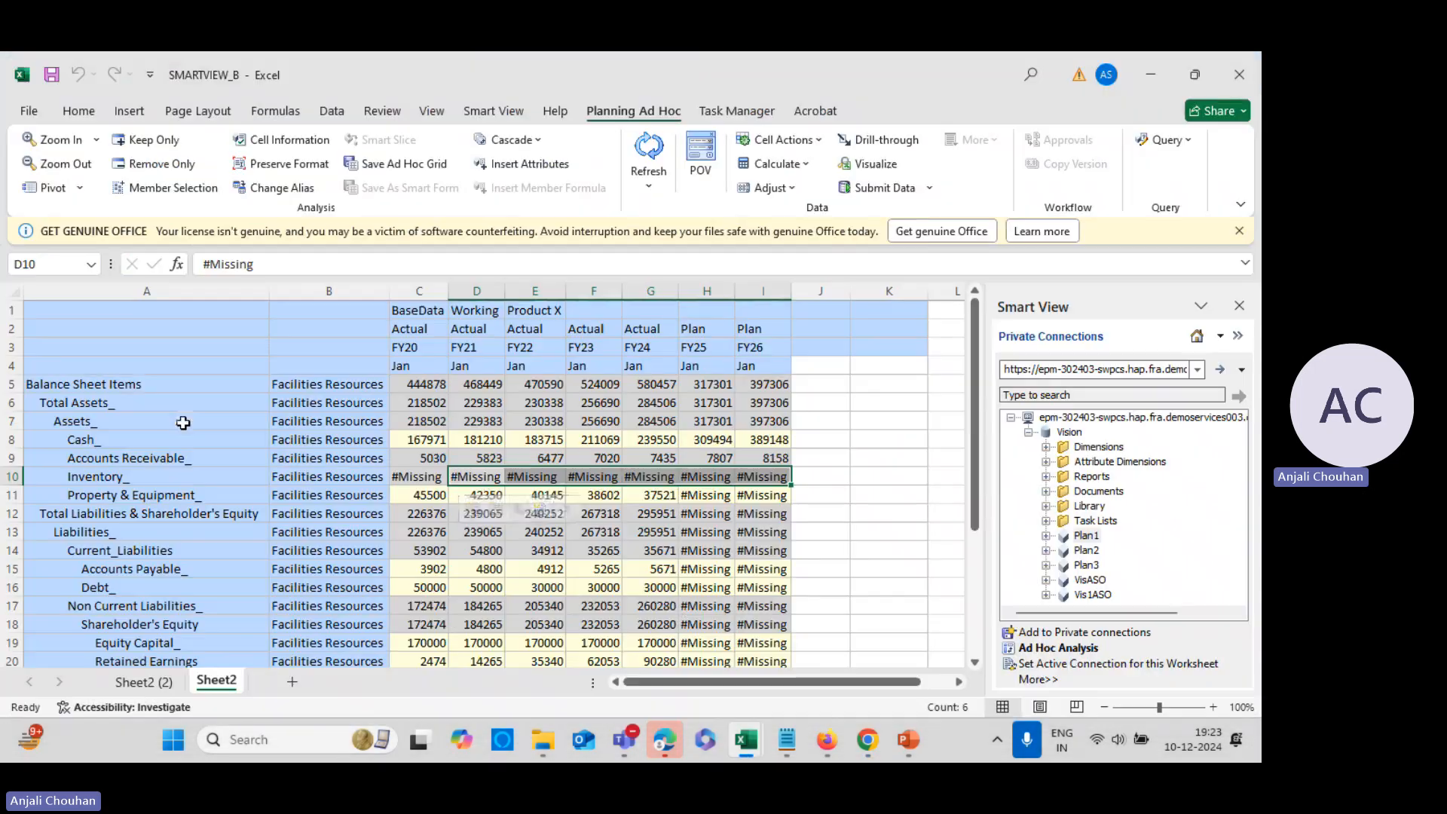
{"action": "scroll", "coordinate": [143, 546], "scroll_direction": "down", "scroll_amount": 1}
{"action": "scroll", "coordinate": [109, 646], "scroll_direction": "down", "scroll_amount": 1}
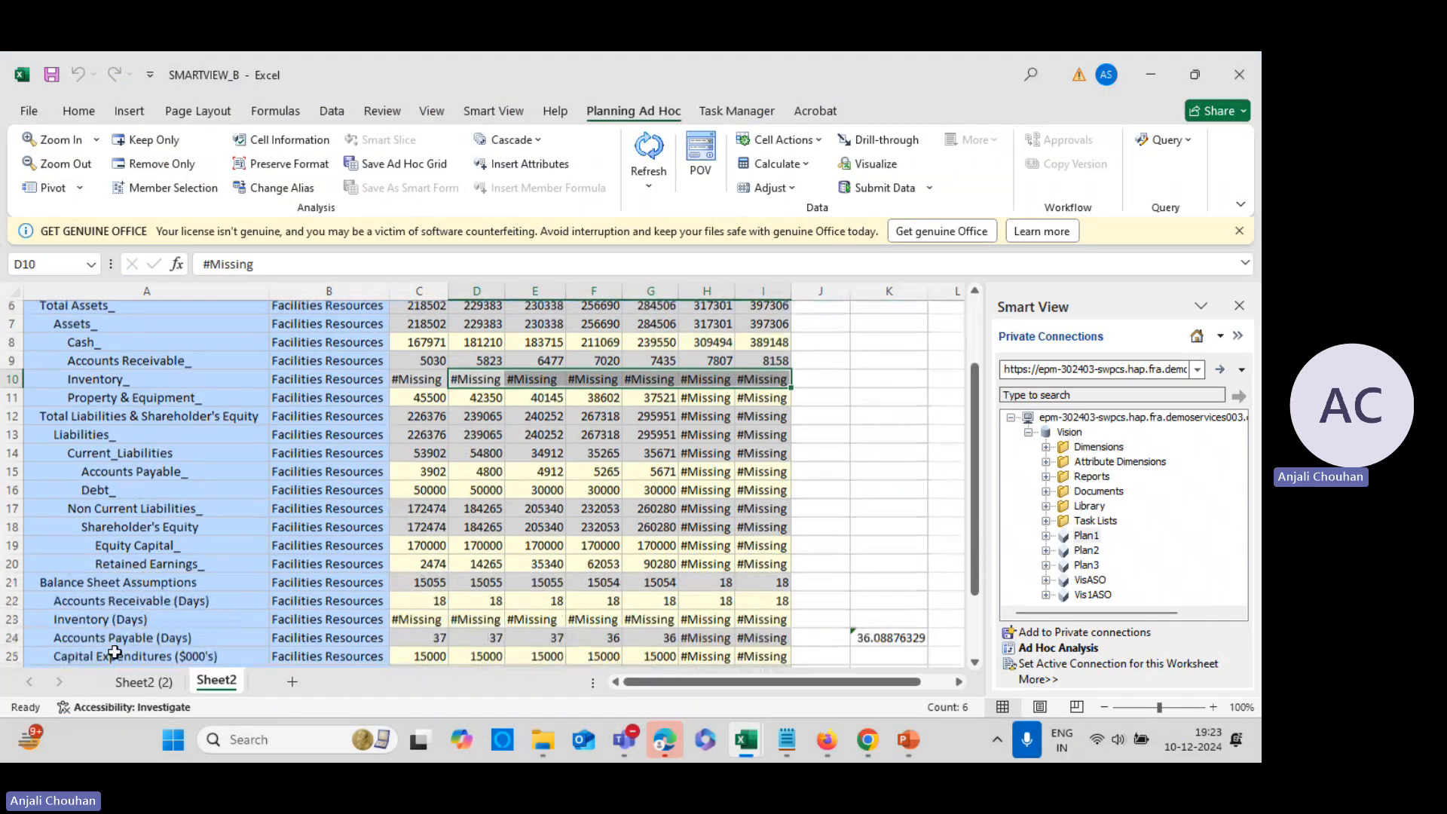
{"action": "left_click", "coordinate": [97, 614]}
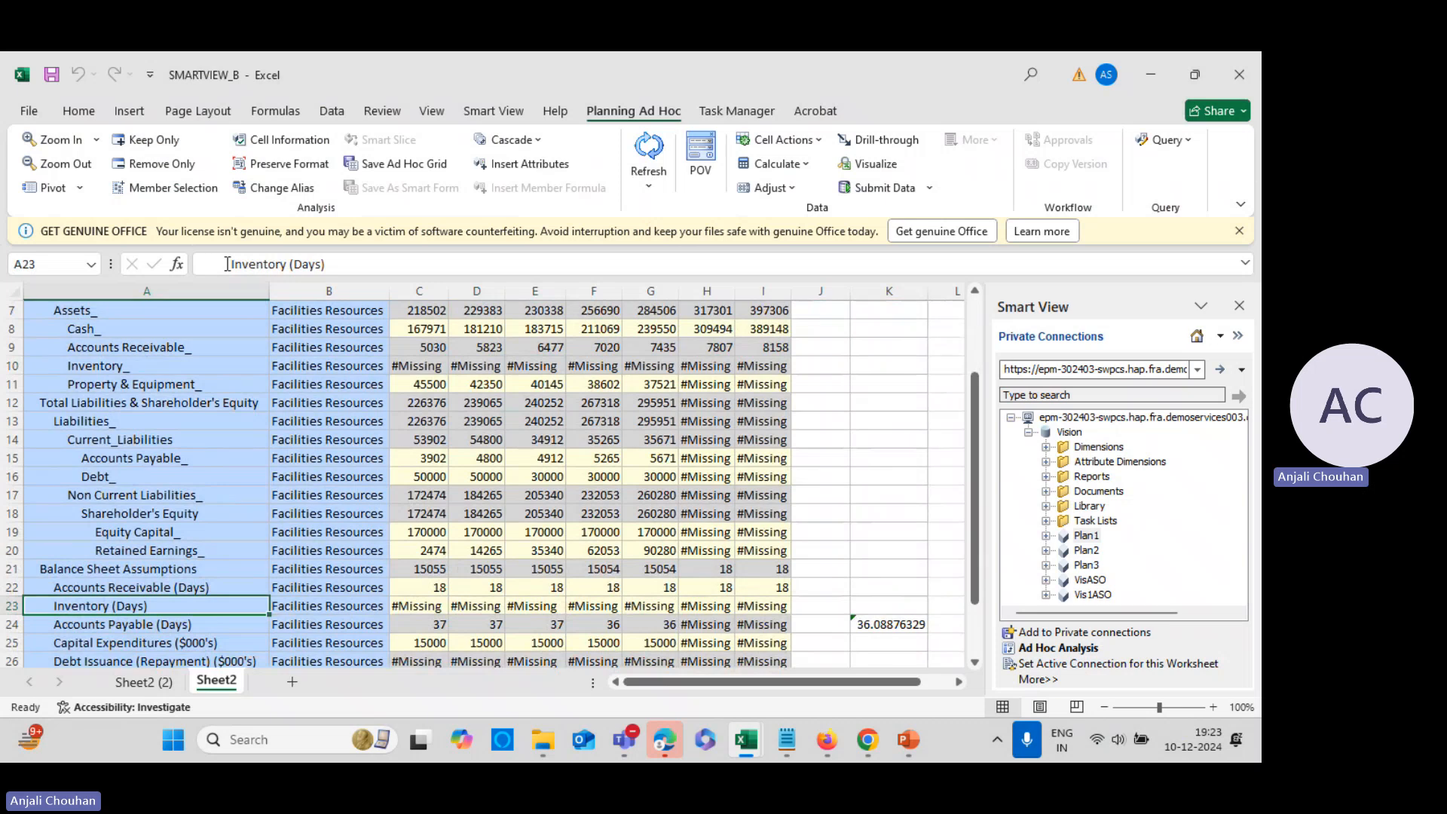
{"action": "left_click_drag", "start_coordinate": [229, 263], "coordinate": [349, 264]}
{"action": "key", "text": "ctrl+c"}
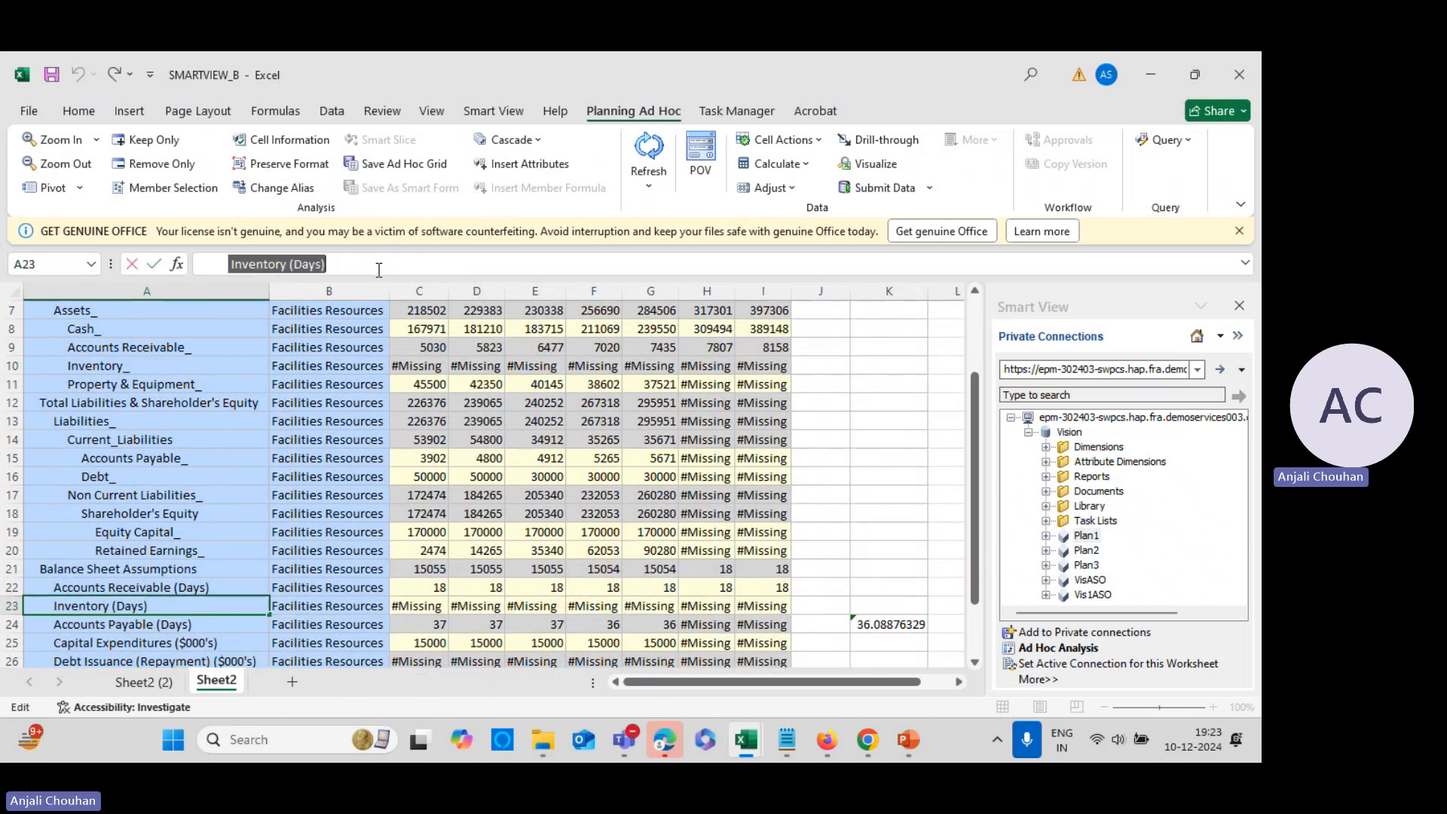
Back in EPM Planning, complete the formula as "COGS"*" Inventory (Days)"/365; using the balance sheet notes in Notepad as reference
{"action": "key", "text": "alt+Tab"}
{"action": "type", "text": "\""}
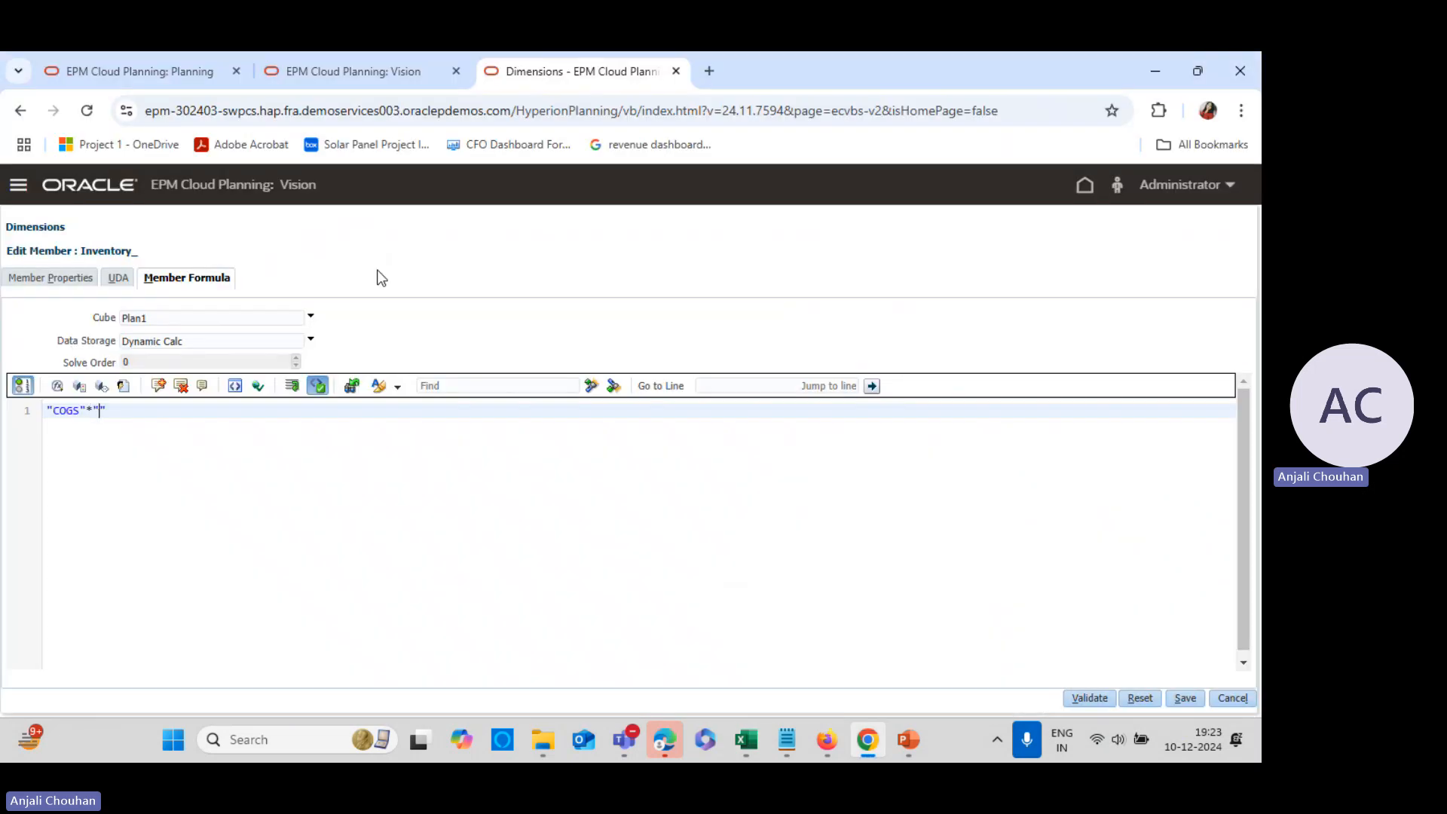
{"action": "key", "text": "ctrl+v"}
{"action": "key", "text": "alt+Tab"}
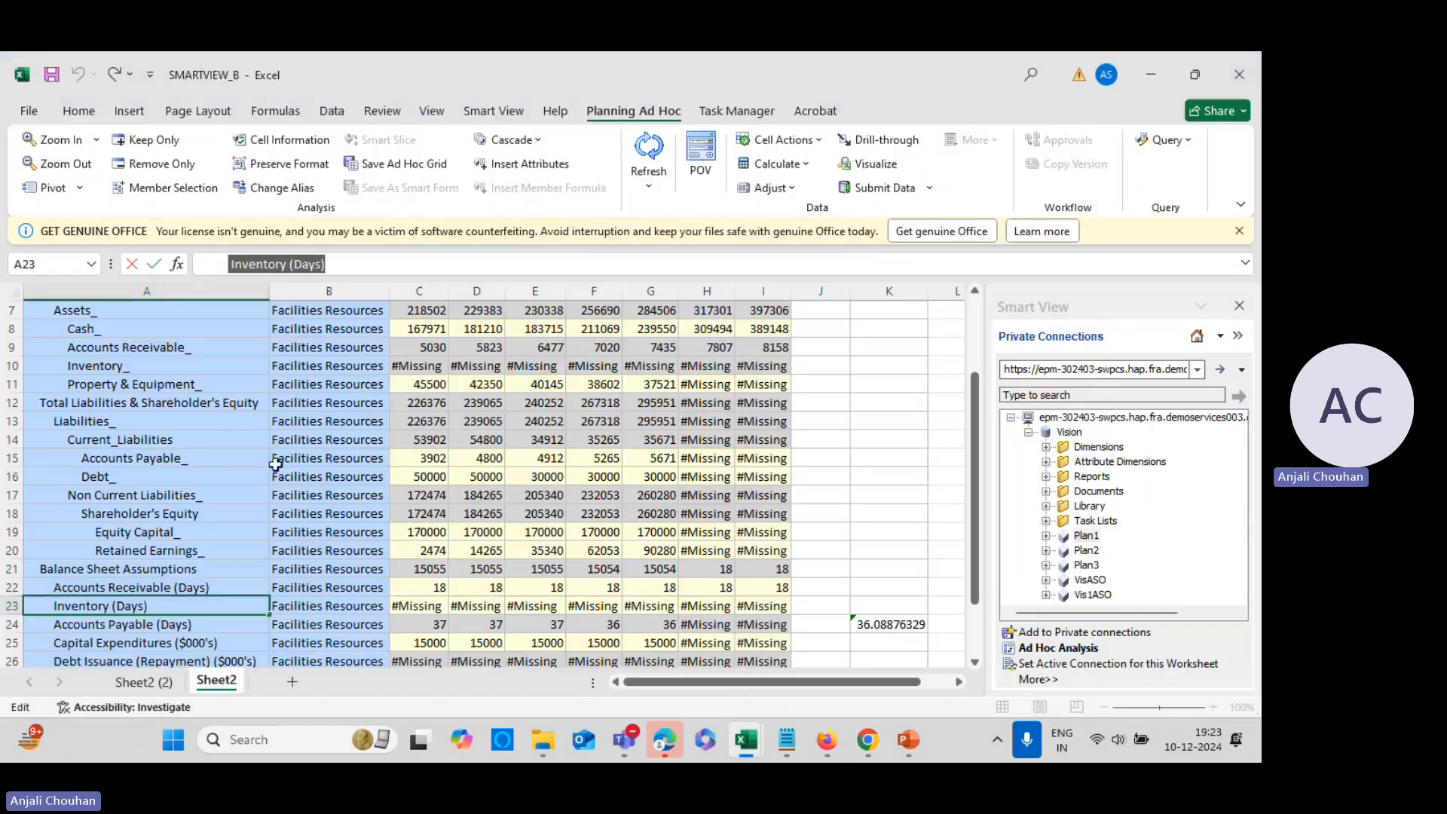
{"action": "left_click", "coordinate": [786, 739]}
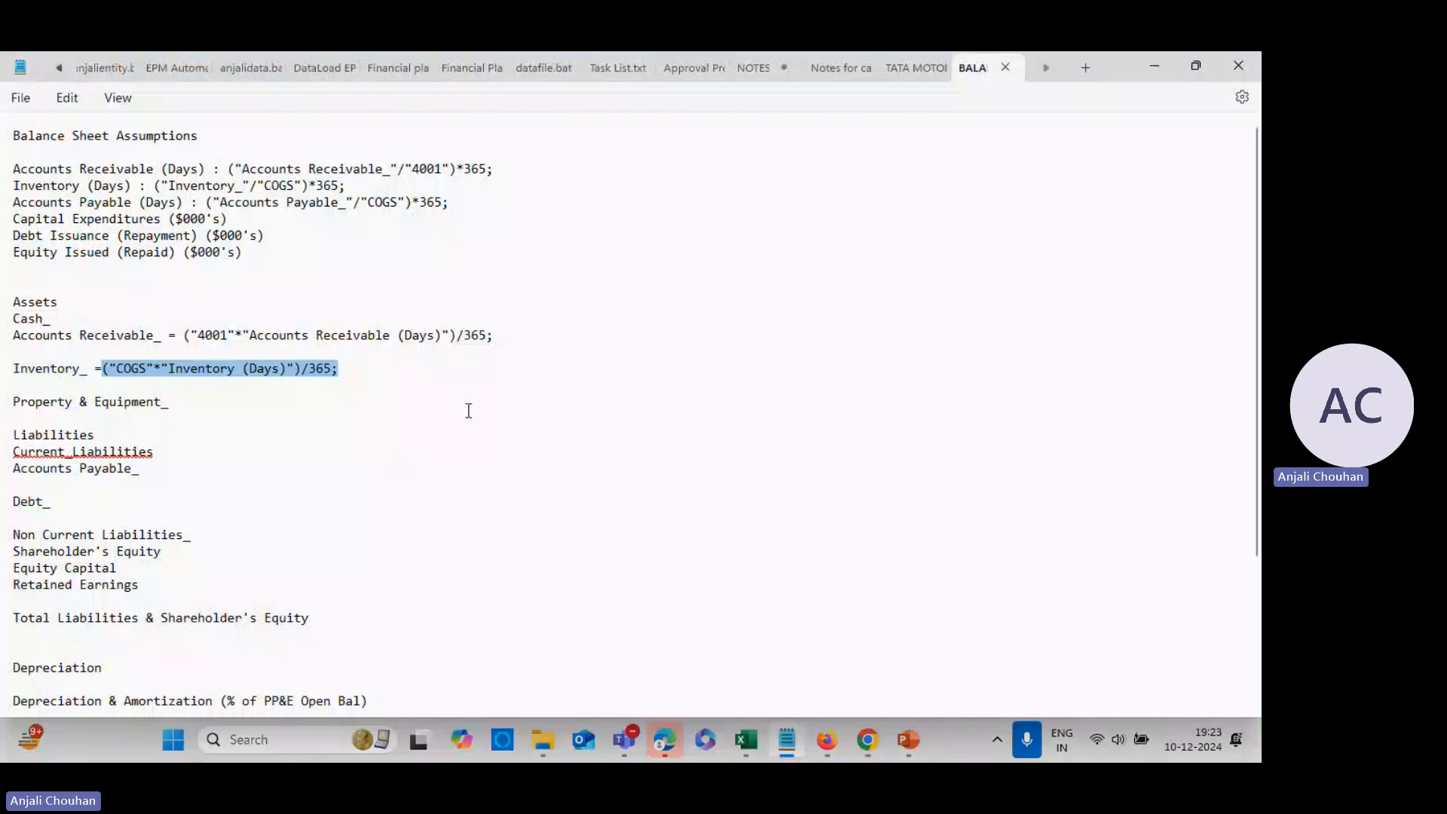
{"action": "key", "text": "alt+Tab"}
{"action": "key", "text": "alt+Tab"}
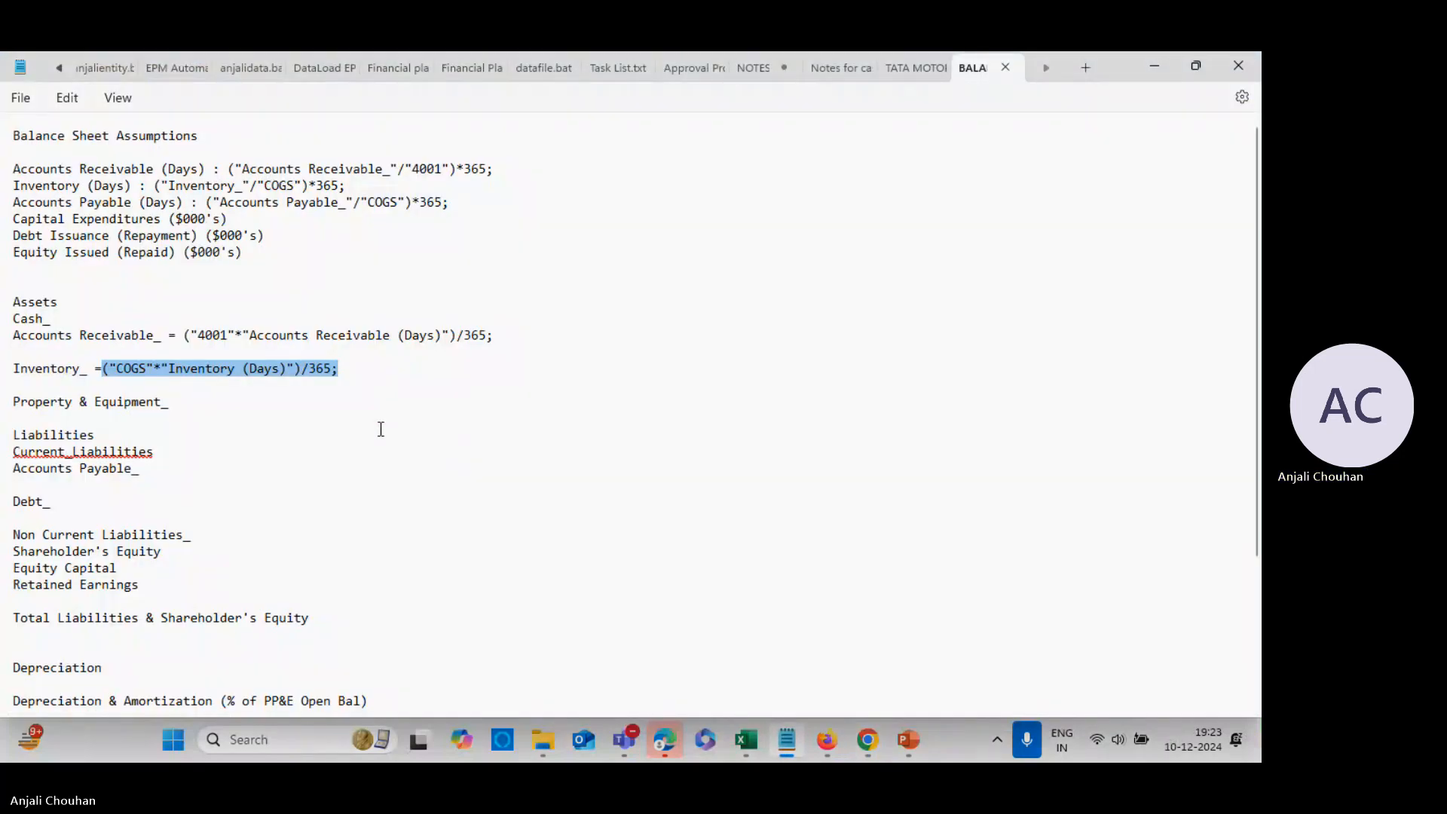
{"action": "key", "text": "alt+Tab"}
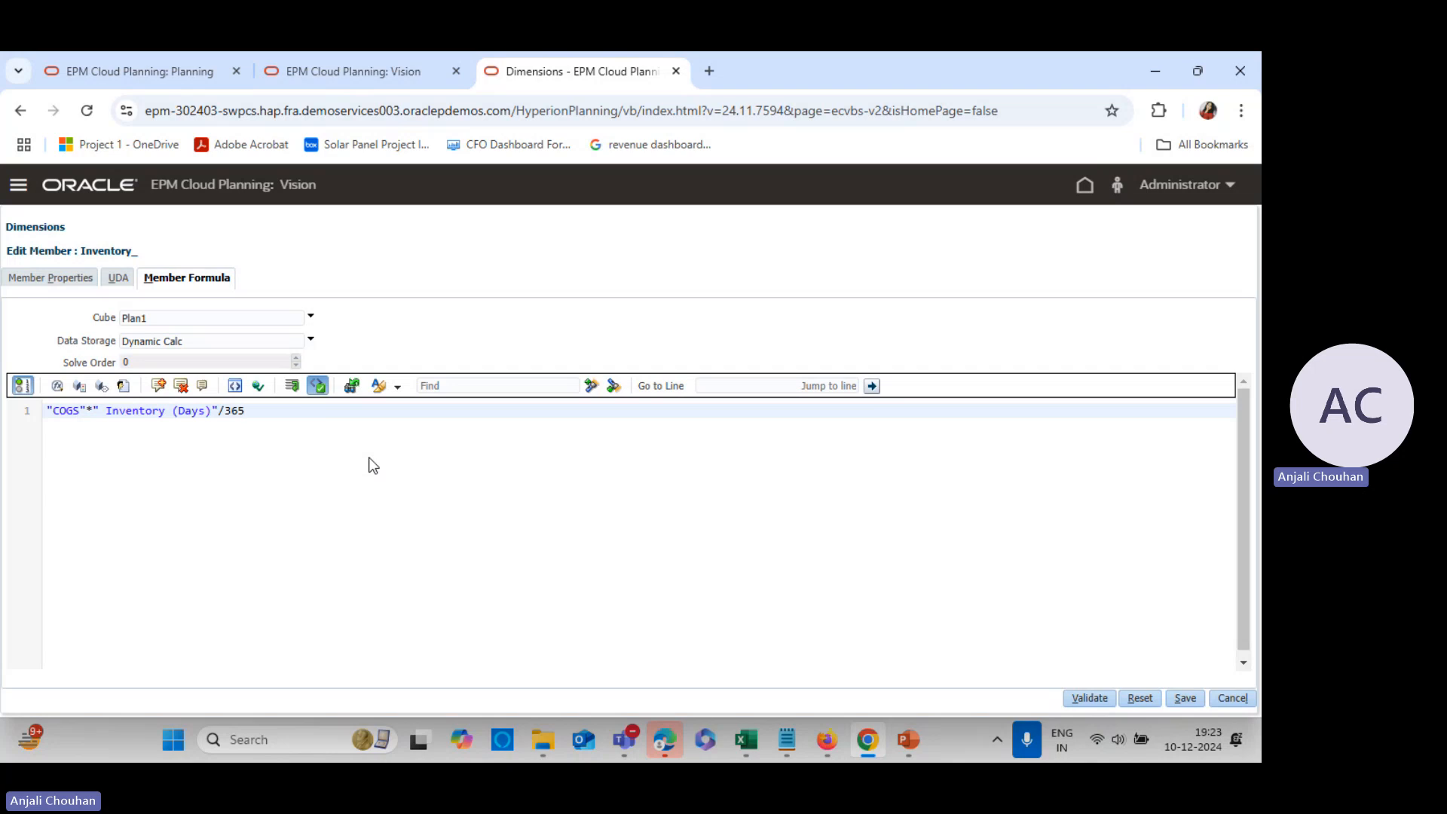
{"action": "key", "text": "alt+Tab"}
{"action": "key", "text": "alt+Tab"}
{"action": "type", "text": ";"}
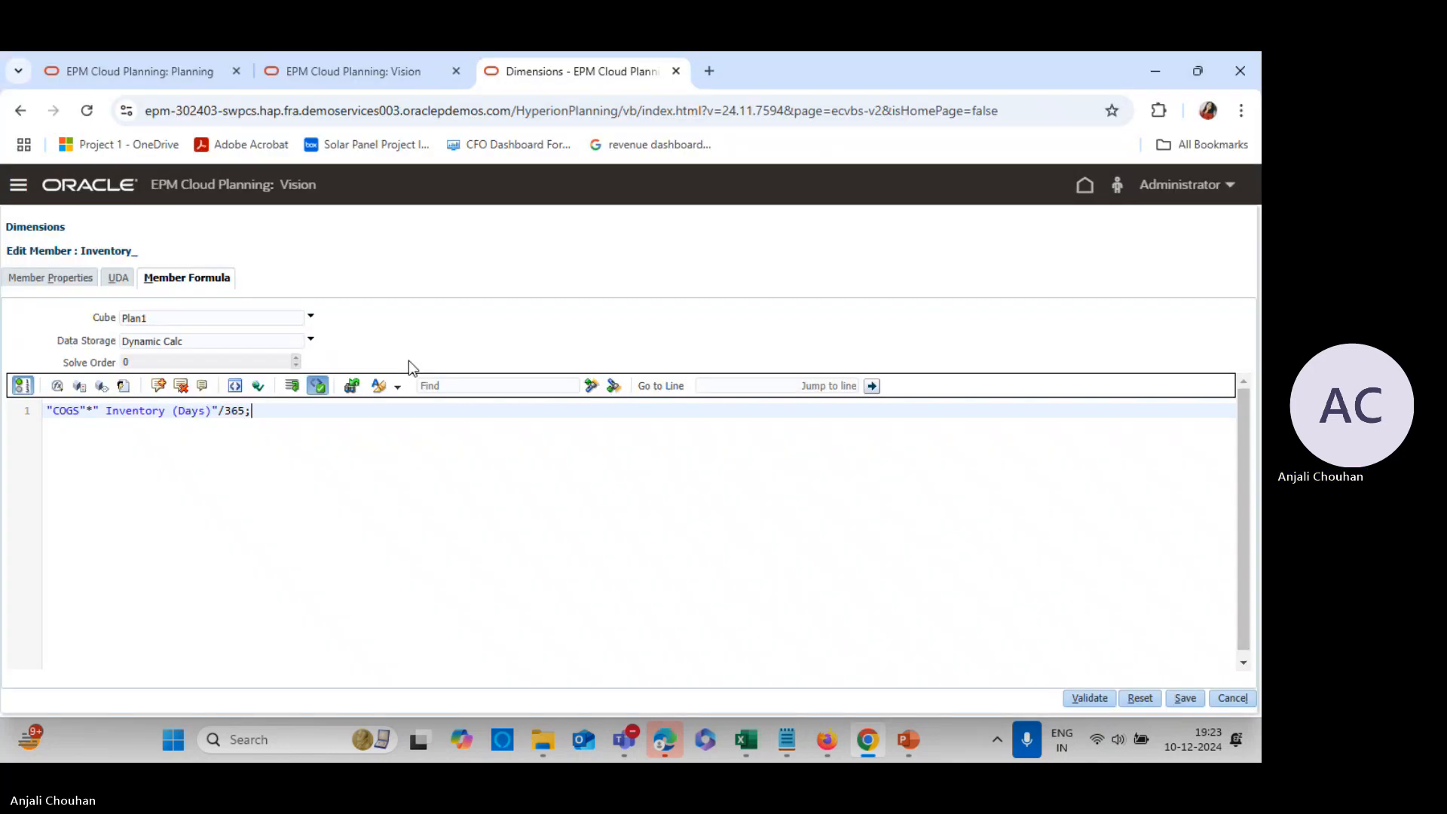
Validate the Inventory_ formula, enclose the multiplication in parentheses, and validate it again
{"action": "left_click", "coordinate": [1082, 699]}
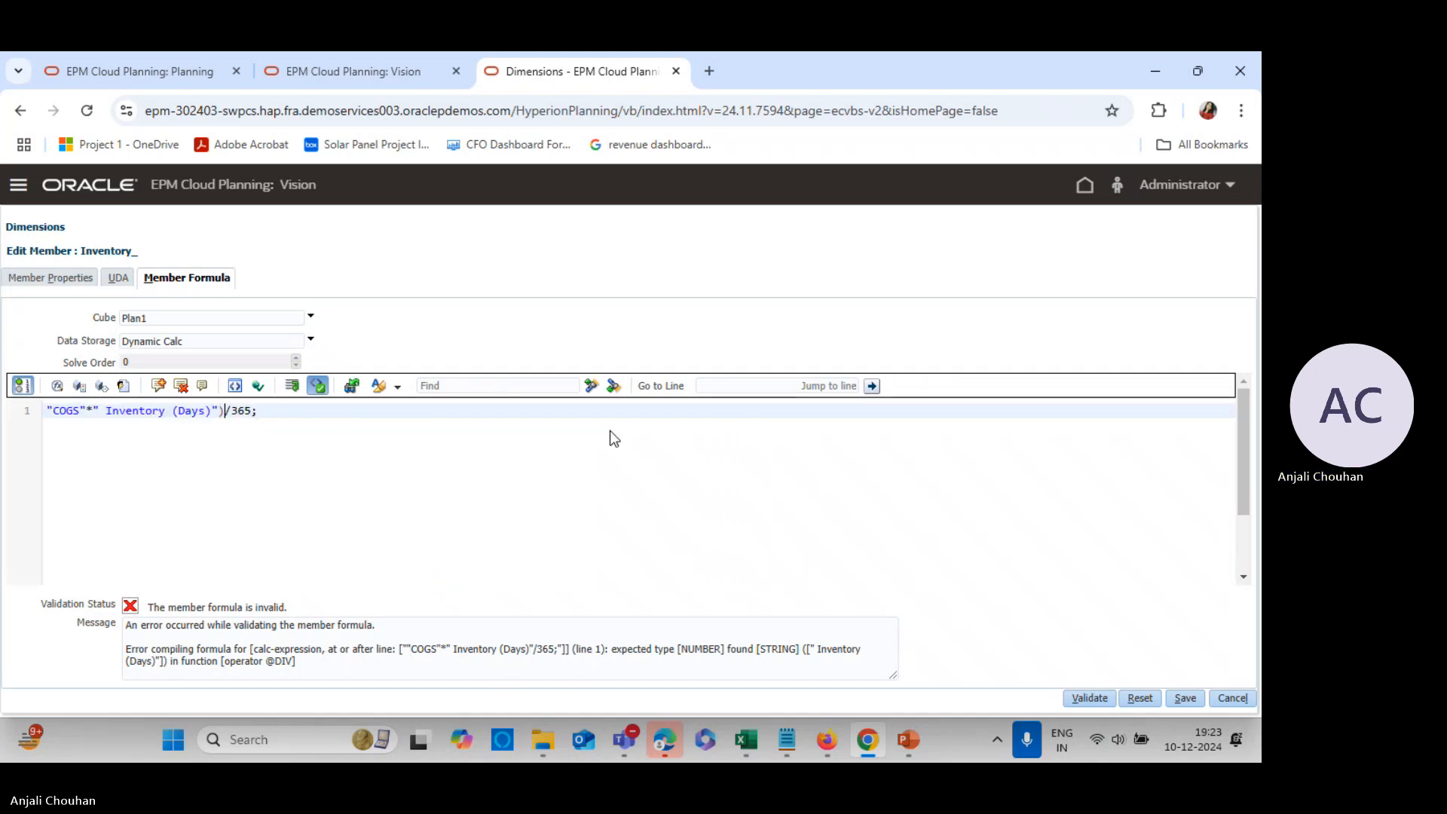
{"action": "type", "text": "("}
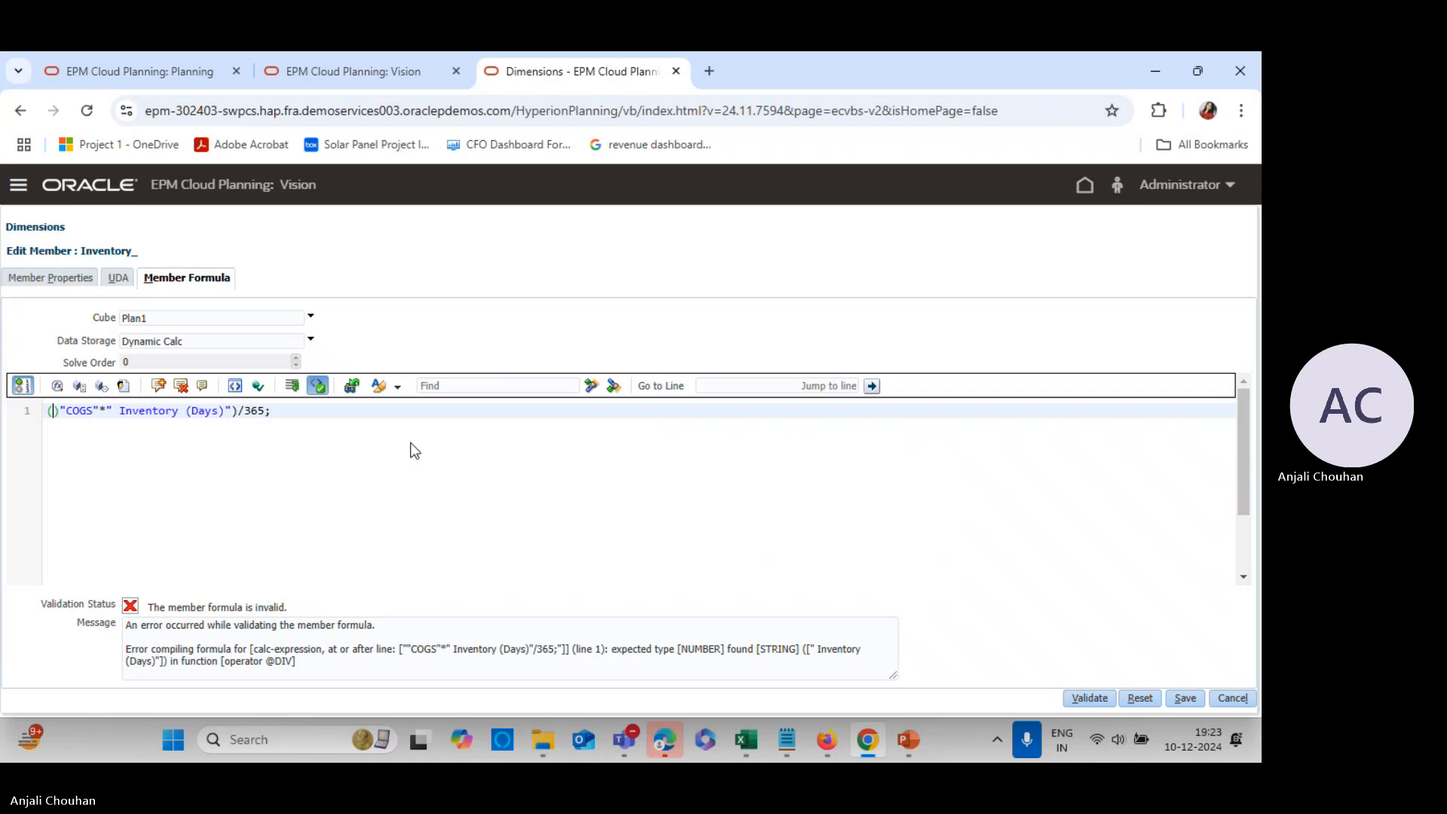
{"action": "key", "text": "BackSpace"}
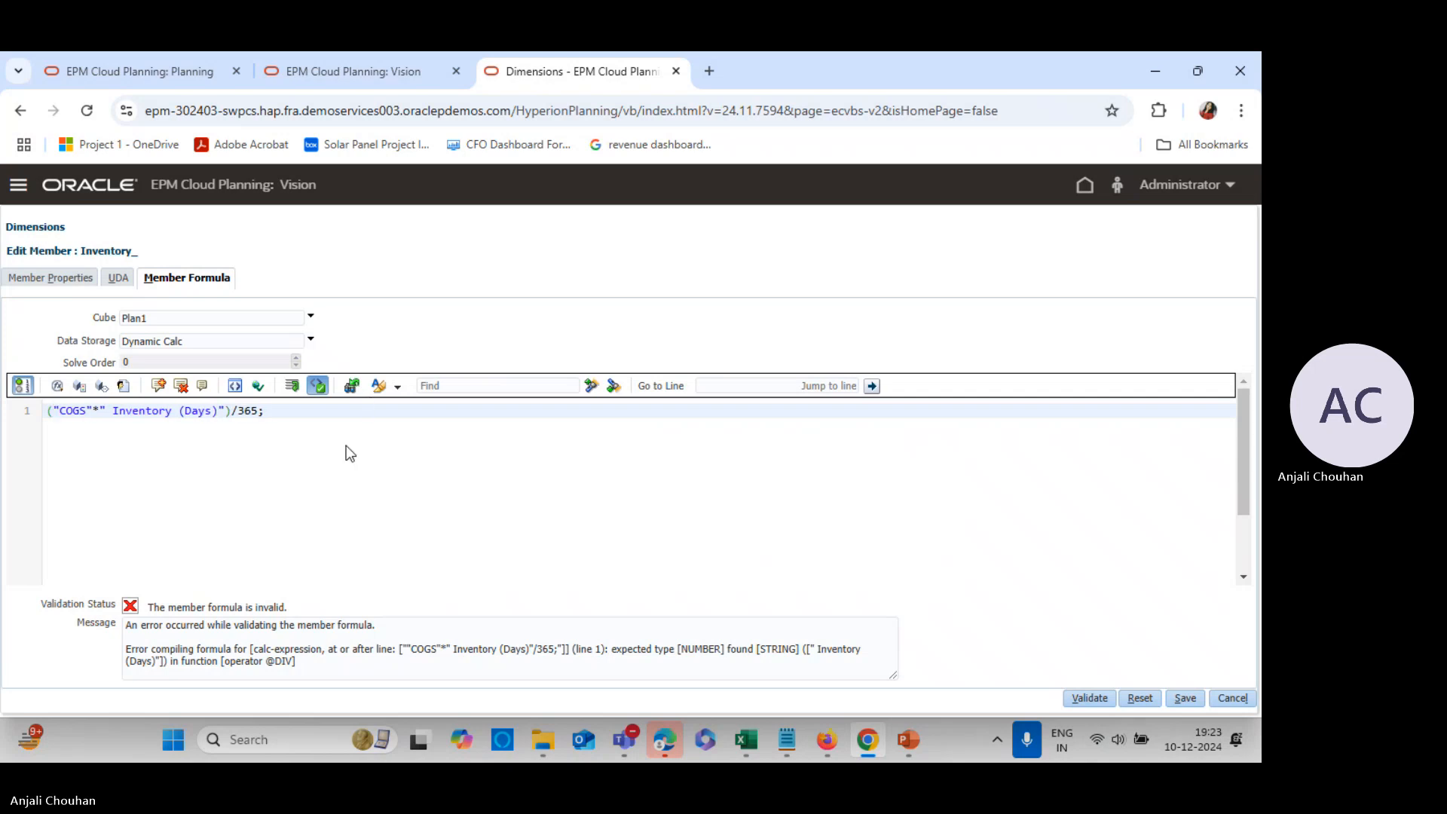
{"action": "left_click", "coordinate": [1085, 698]}
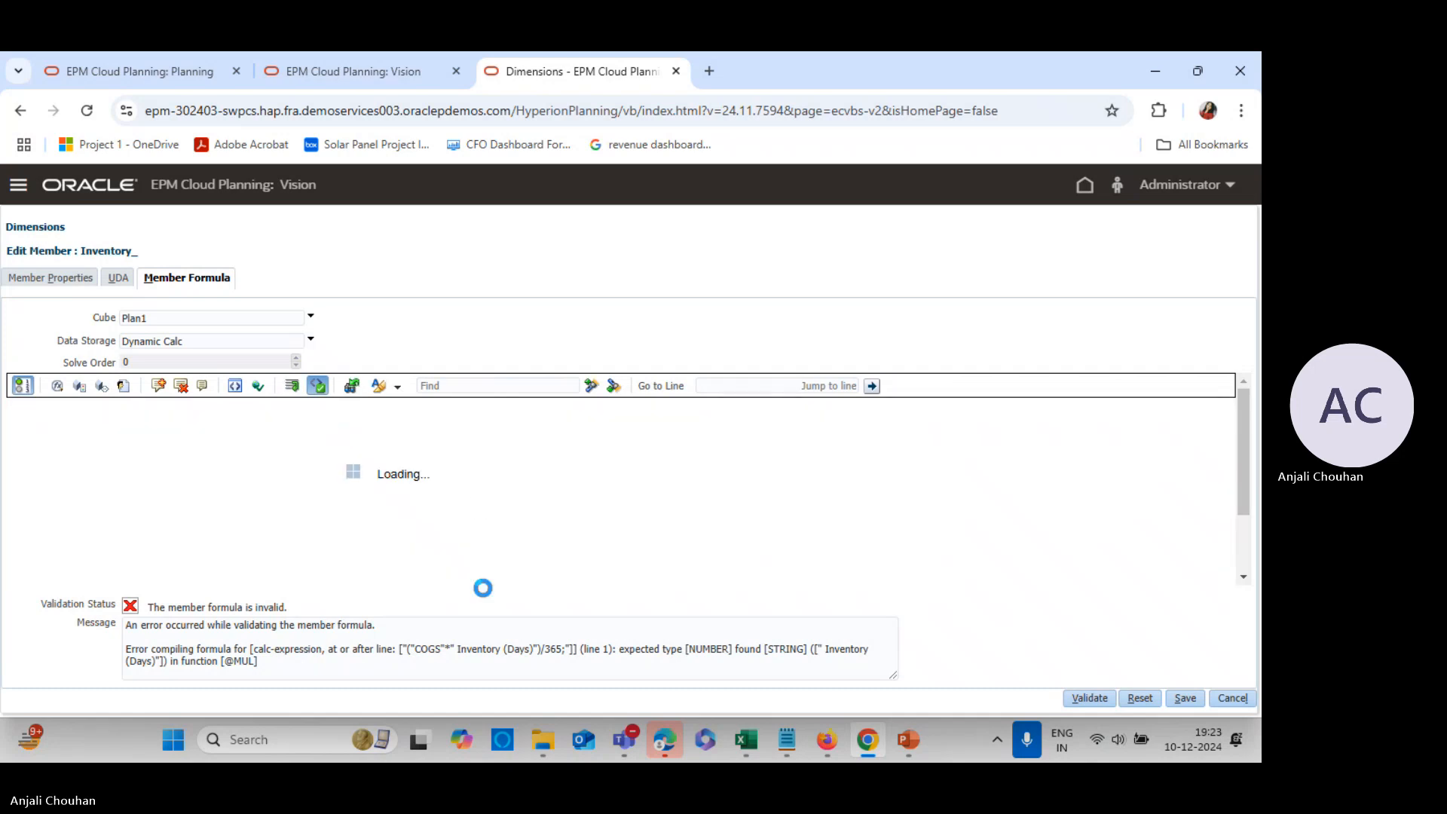
Switch to the Notepad notes and copy the Inventory_ formula ("COGS"*"Inventory (Days)")/365; for use in EPM Planning
{"action": "key", "text": "alt+Tab"}
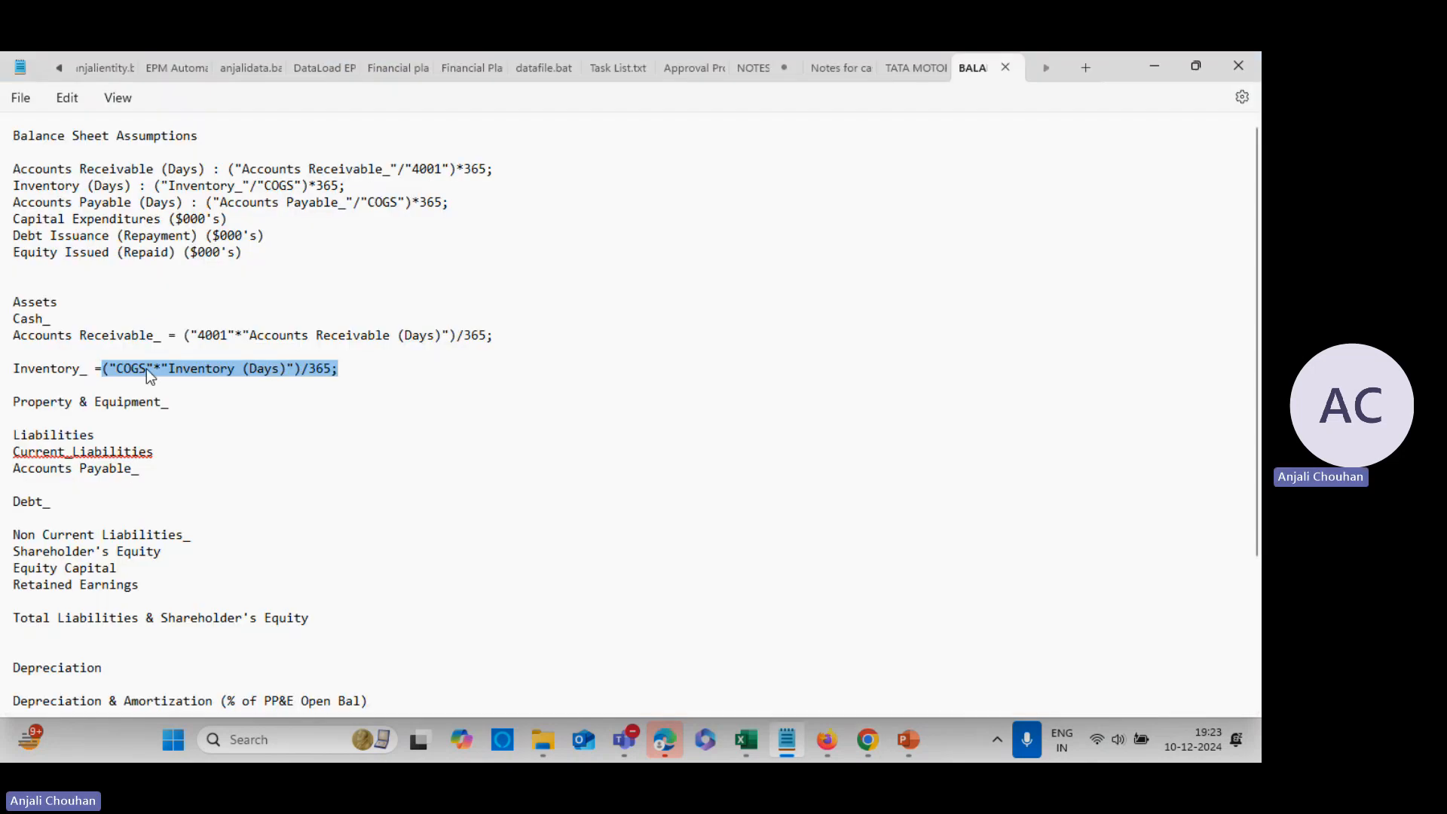
{"action": "left_click", "coordinate": [130, 378]}
{"action": "left_click_drag", "start_coordinate": [105, 368], "coordinate": [334, 369]}
{"action": "key", "text": "alt+Tab"}
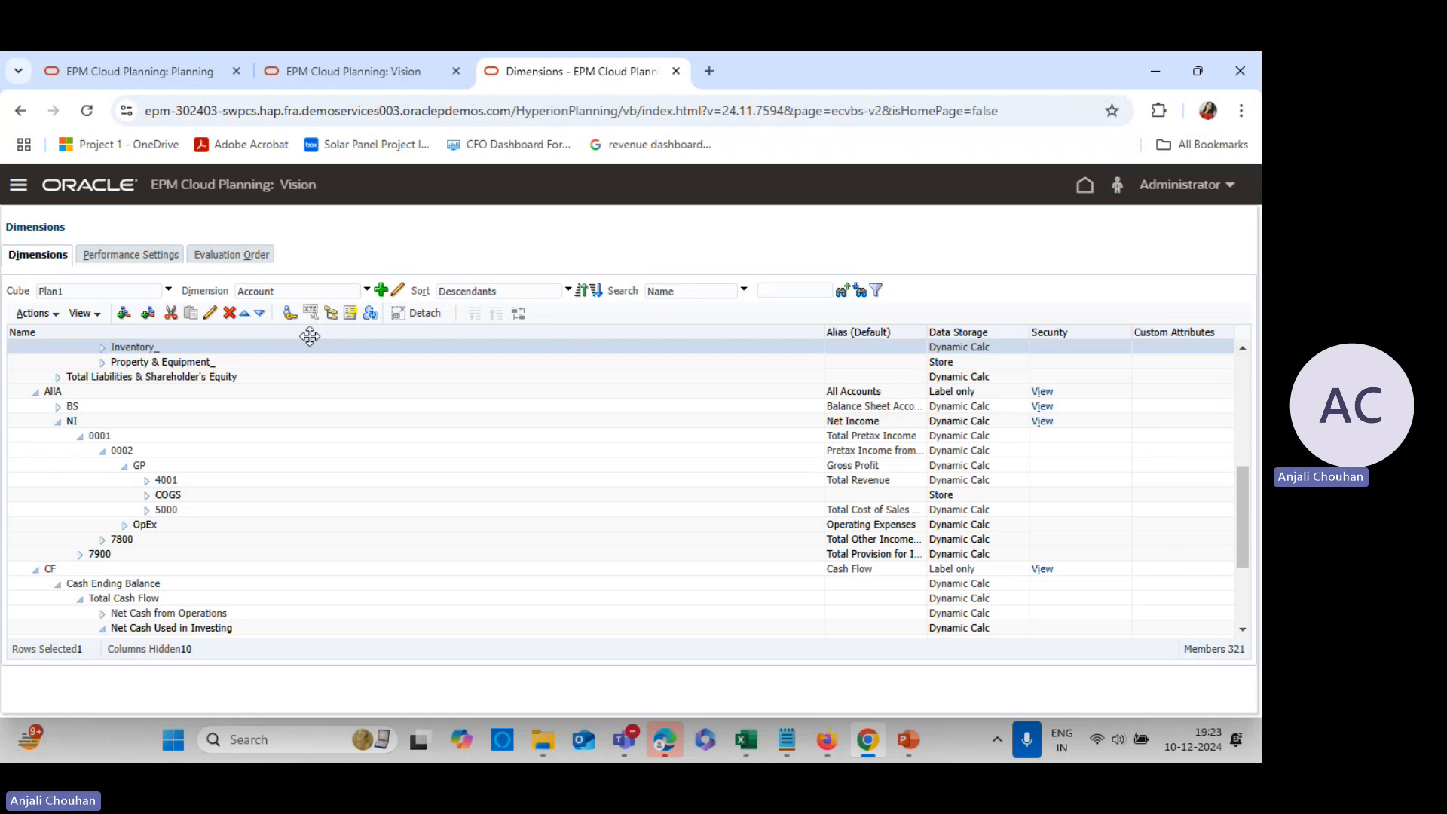
Reopen the Inventory_ member's formula for cube Plan1 with data storage Dynamic Calc
{"action": "left_click", "coordinate": [209, 312]}
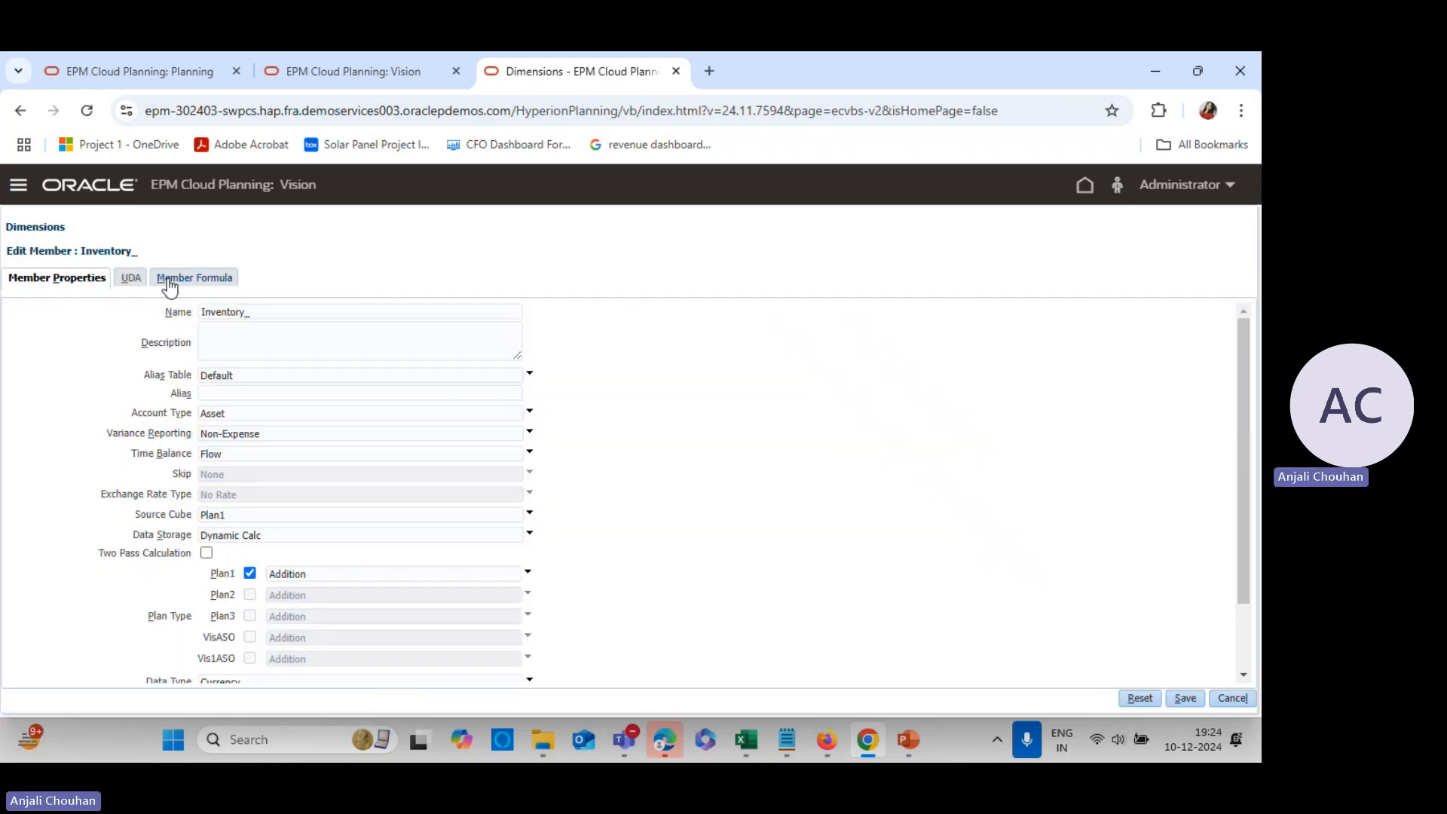
{"action": "left_click", "coordinate": [206, 278]}
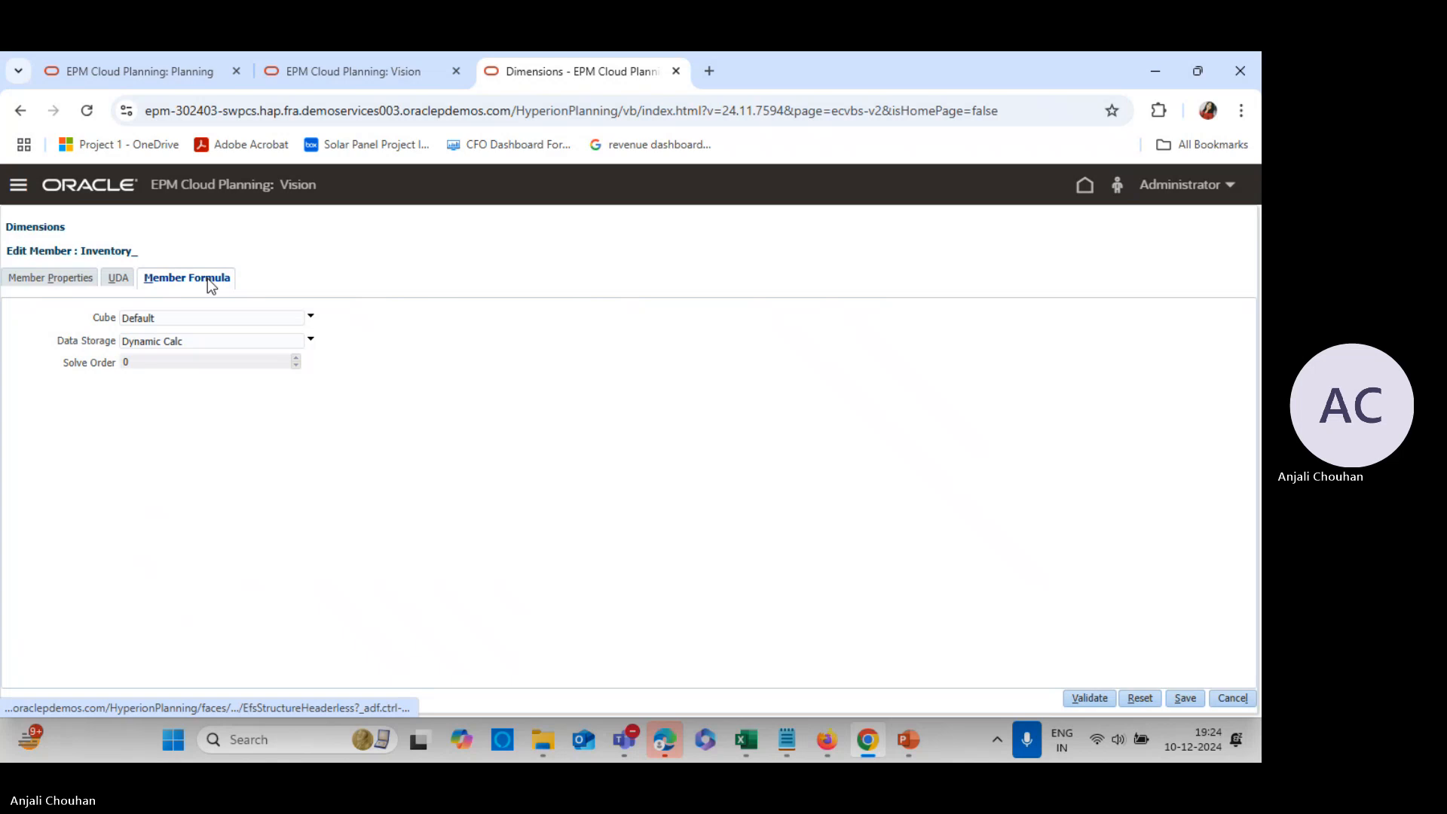
{"action": "left_click", "coordinate": [139, 317]}
{"action": "left_click", "coordinate": [153, 346]}
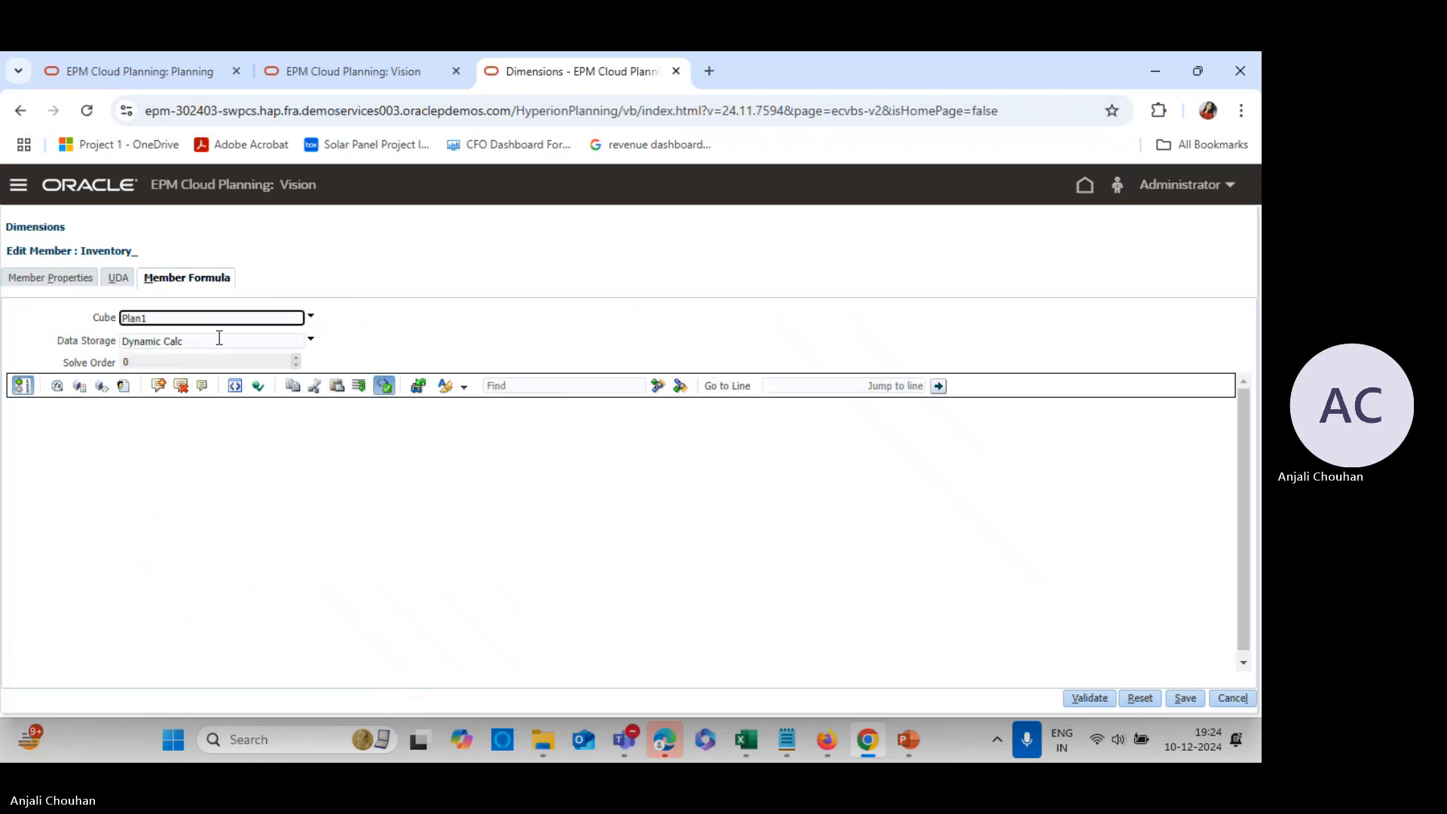
{"action": "left_click", "coordinate": [220, 339]}
{"action": "left_click", "coordinate": [172, 397]}
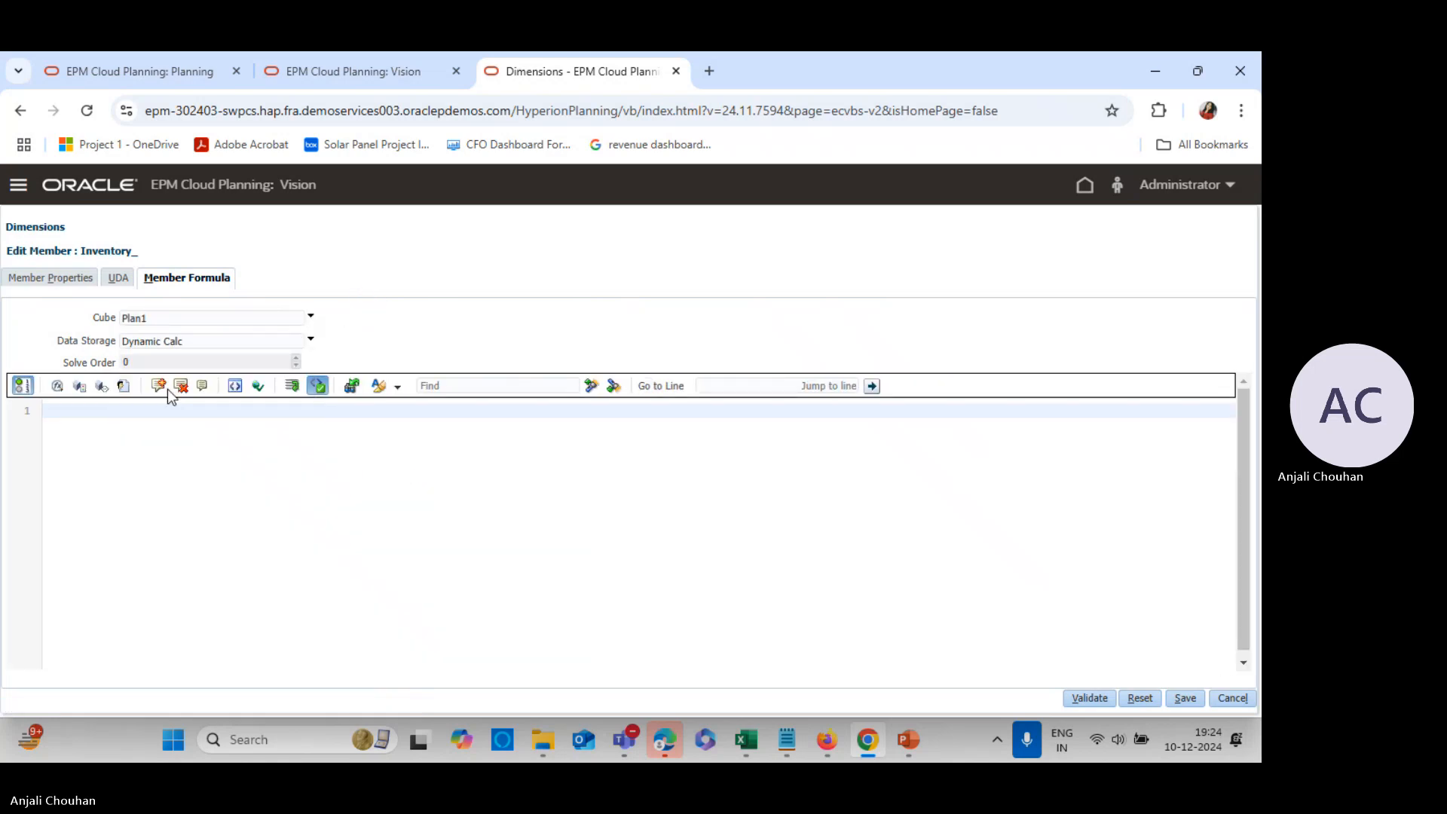
Enter the formula ("COGS"*"Inventory (Days)")/365; for Inventory_, validate it and save the member
{"action": "type", "text": "(\"COGS\"*\"Inventory (Days)\")/365;"}
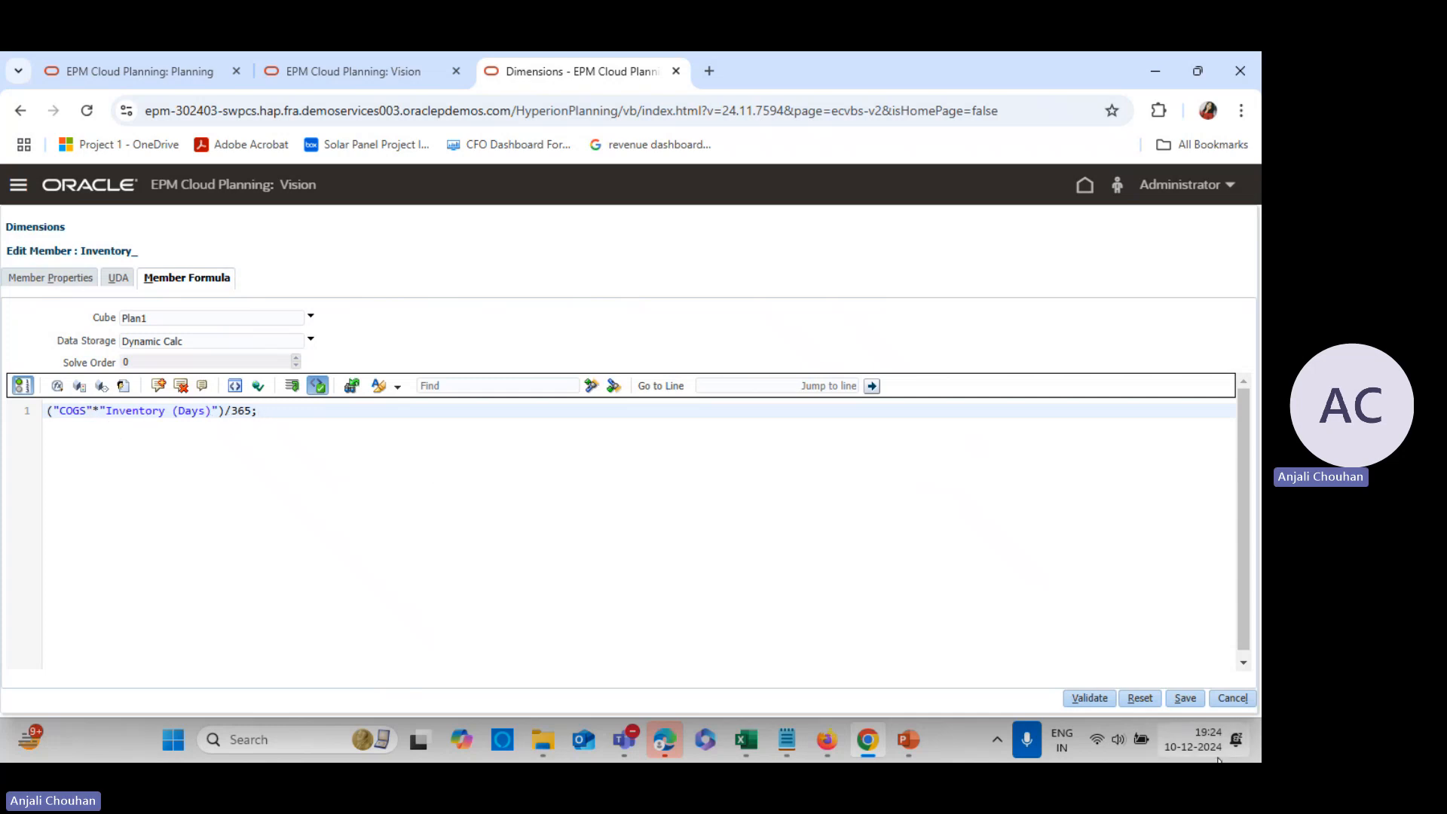
{"action": "left_click", "coordinate": [1089, 698]}
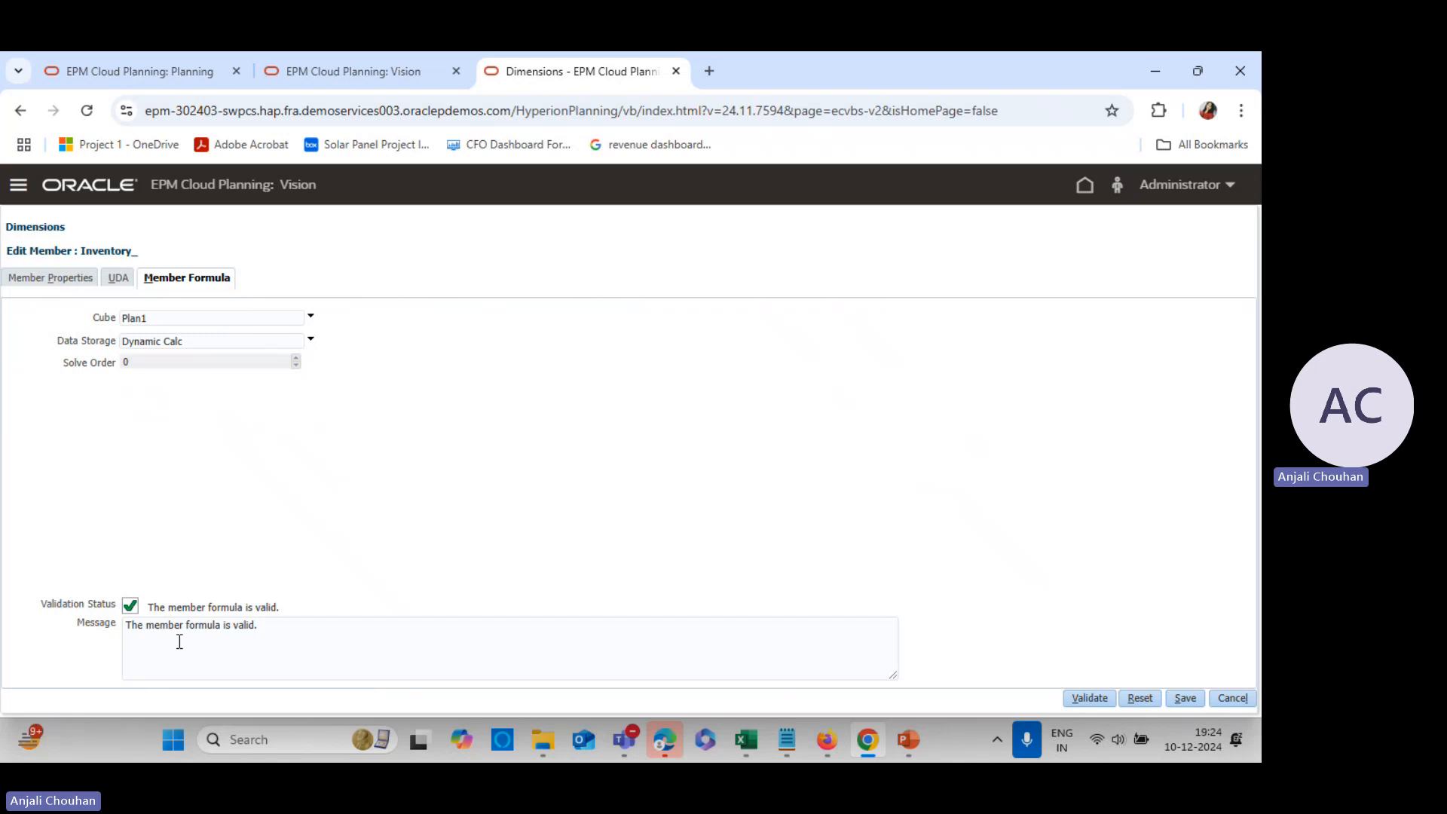
{"action": "left_click", "coordinate": [1198, 700]}
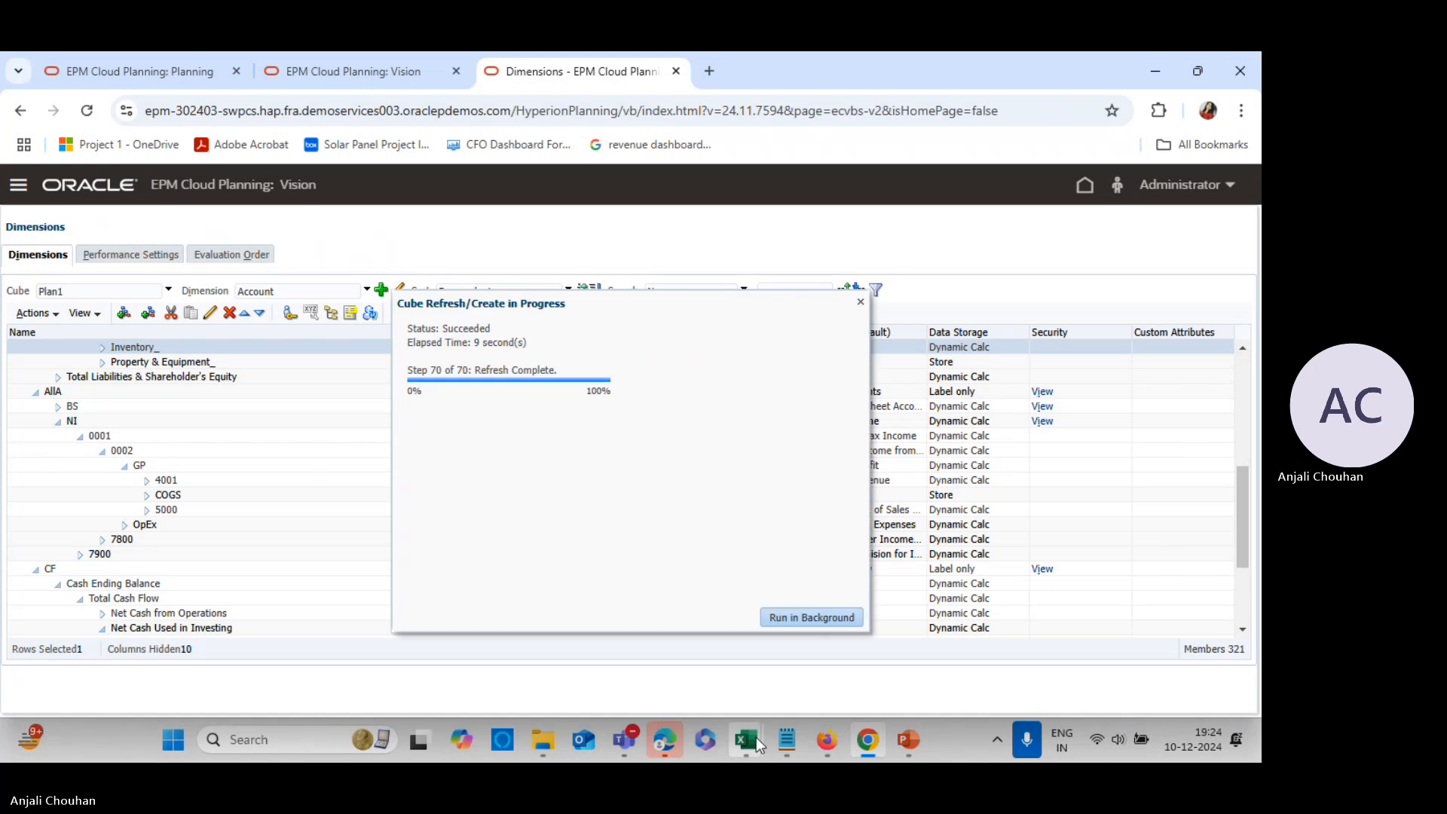
Finish and close the completed cube refresh in EPM Planning
{"action": "left_click", "coordinate": [759, 736]}
{"action": "mouse_move", "coordinate": [759, 737]}
{"action": "left_click", "coordinate": [747, 616]}
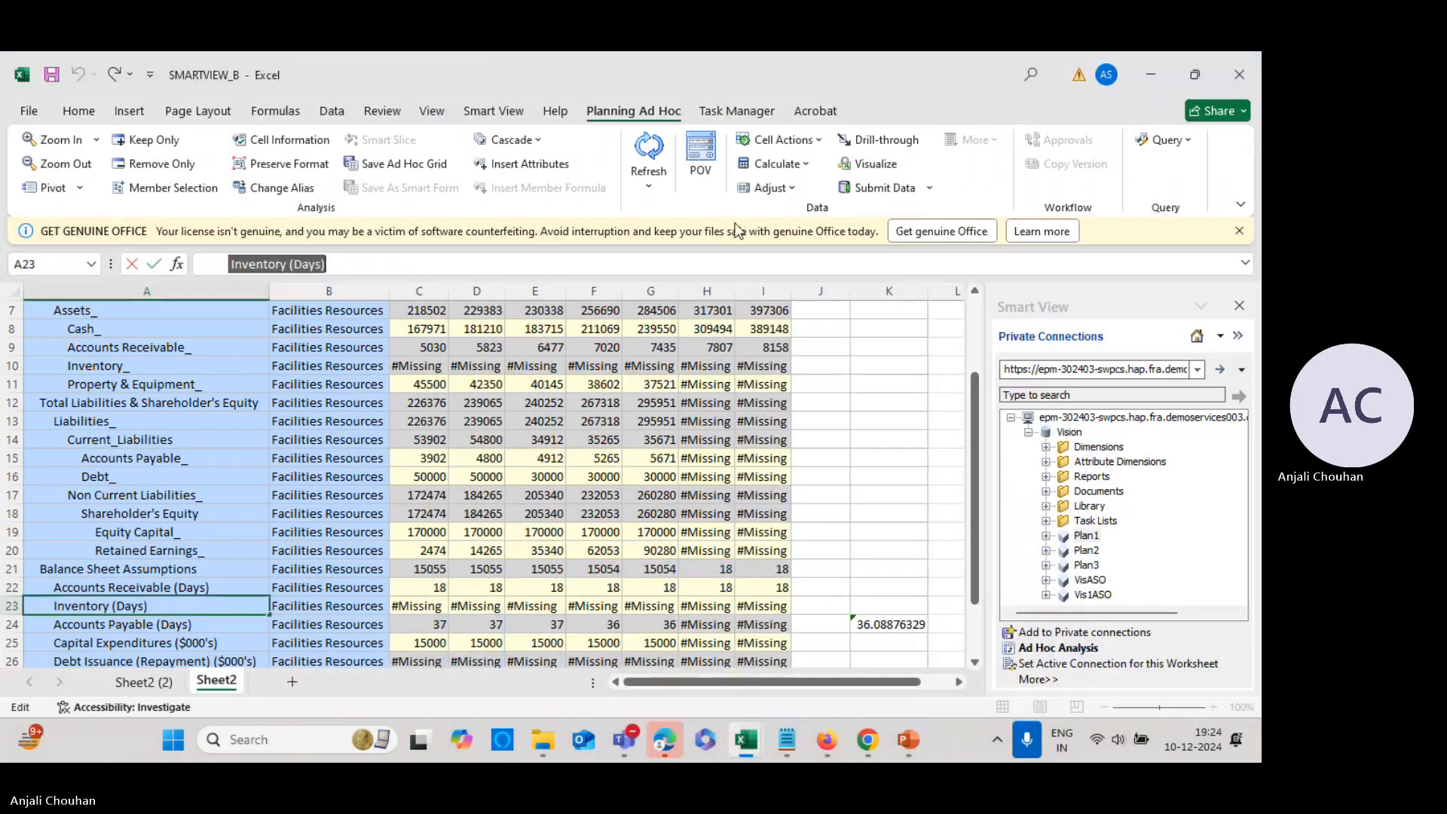
{"action": "key", "text": "alt+Tab"}
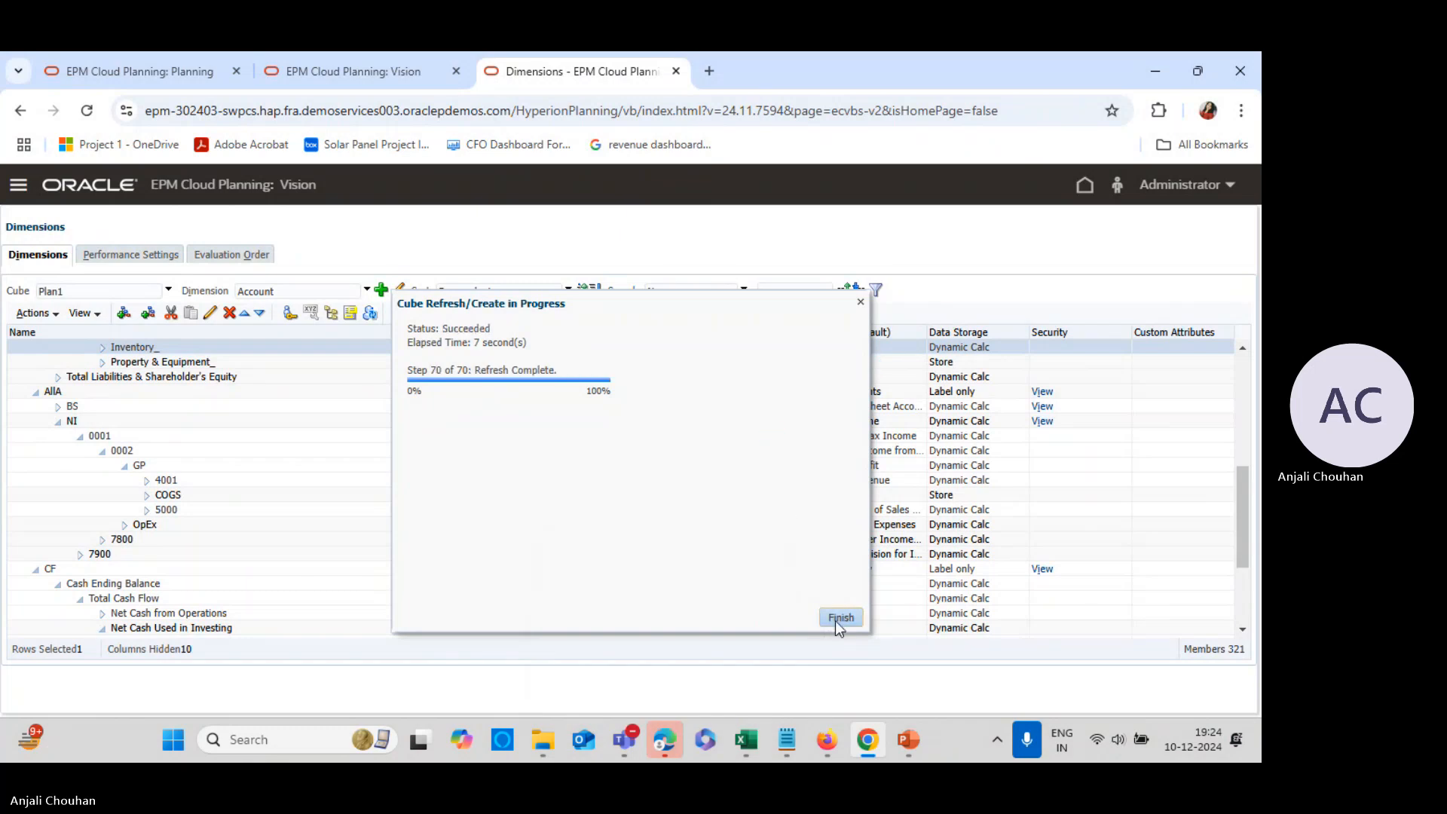
{"action": "left_click", "coordinate": [836, 620]}
Switch to Excel, leave cell editing and refresh the Smart View ad hoc grid to check the Inventory_ row
{"action": "key", "text": "alt+Tab"}
{"action": "left_click", "coordinate": [653, 145]}
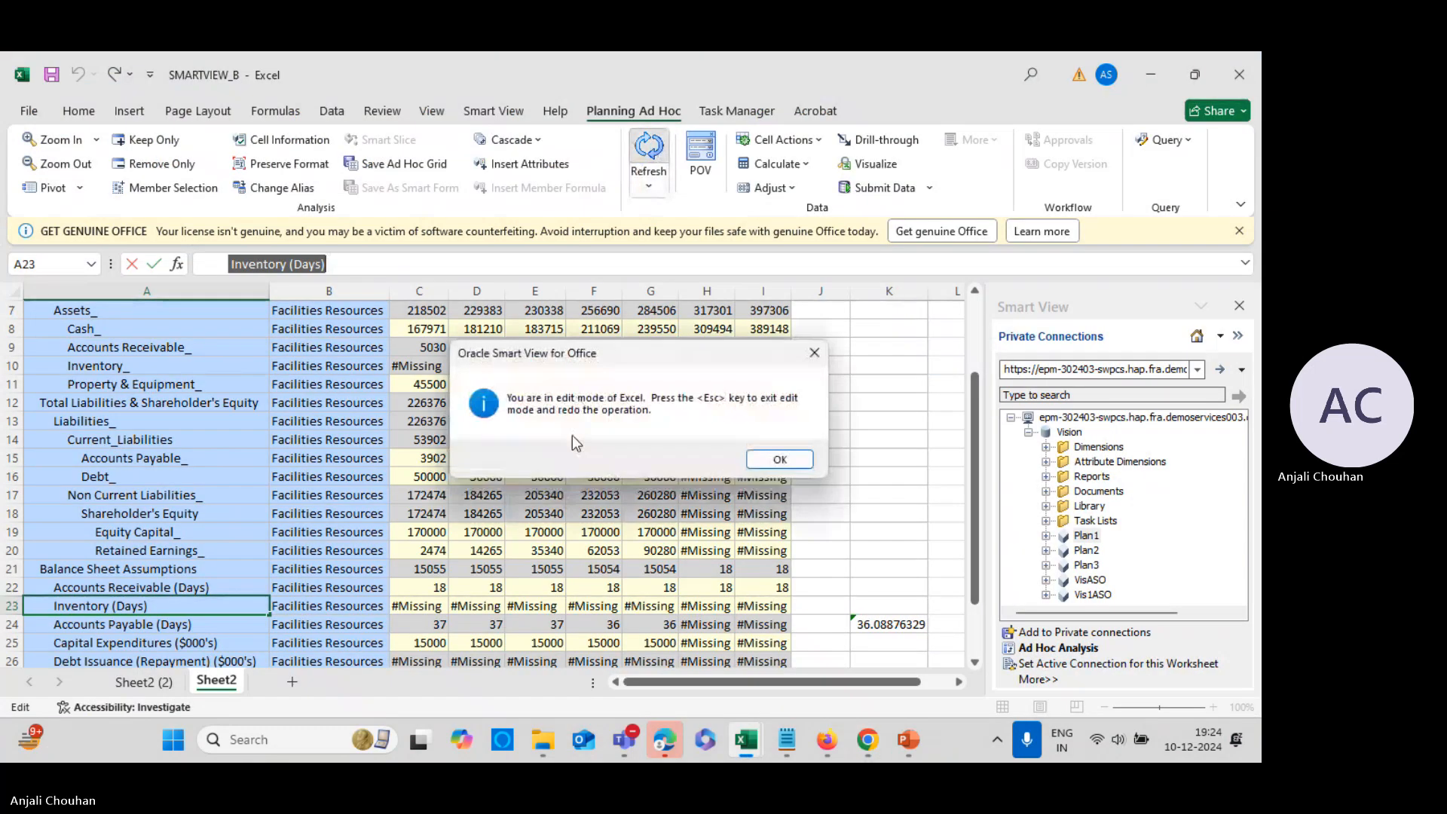
{"action": "left_click", "coordinate": [764, 457]}
{"action": "left_click", "coordinate": [863, 419]}
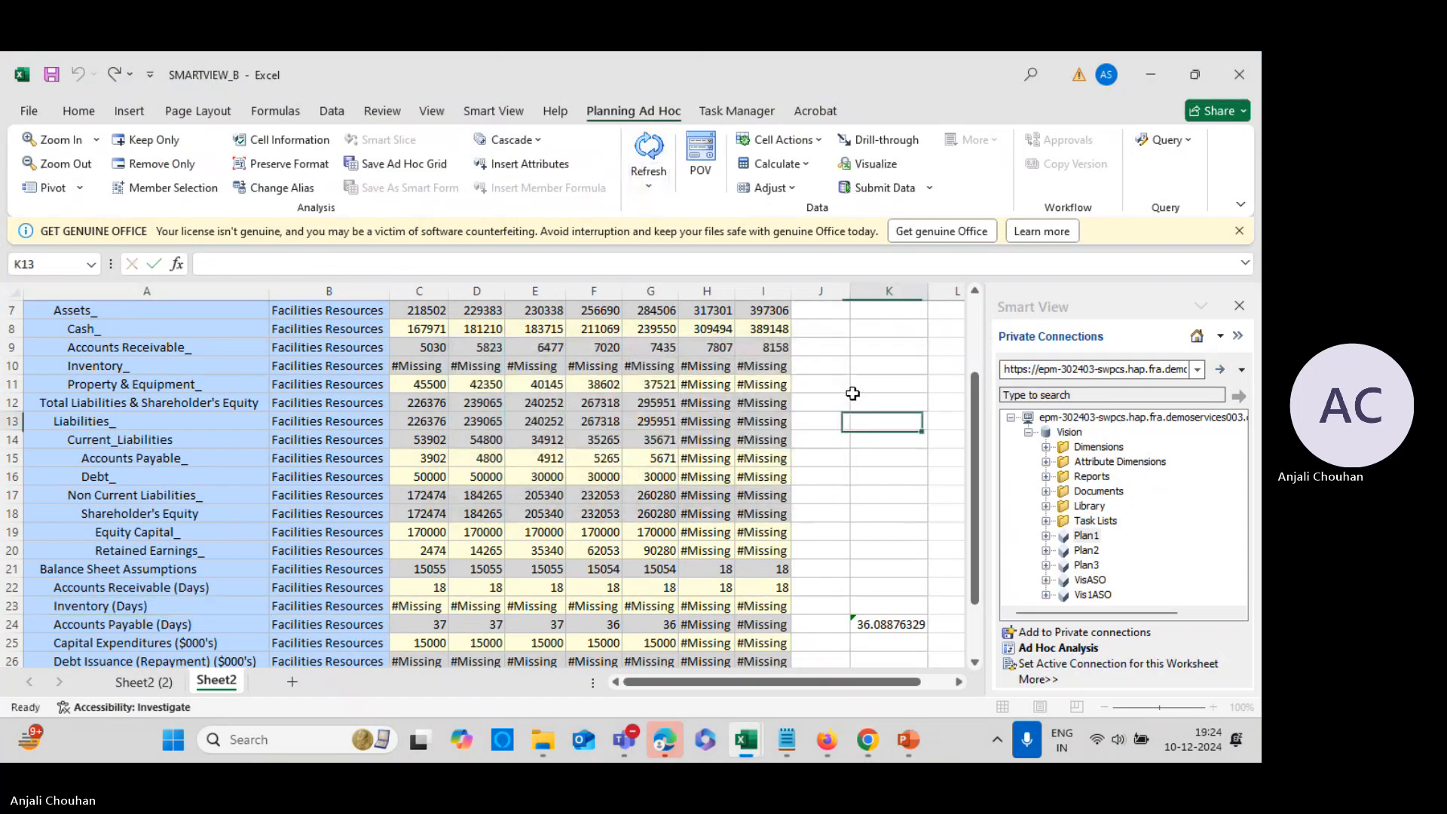
{"action": "left_click", "coordinate": [650, 153]}
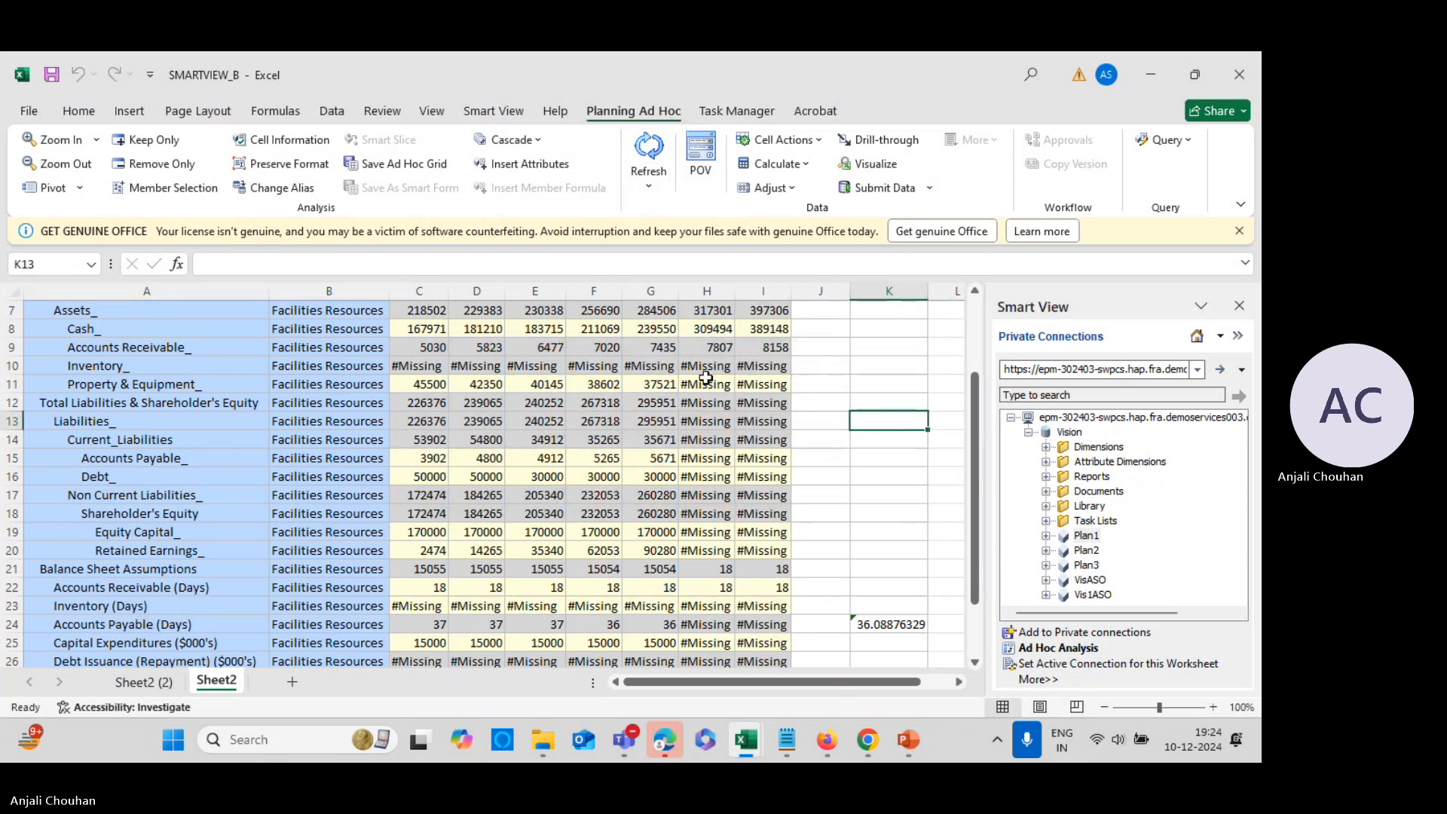
{"action": "left_click", "coordinate": [159, 365]}
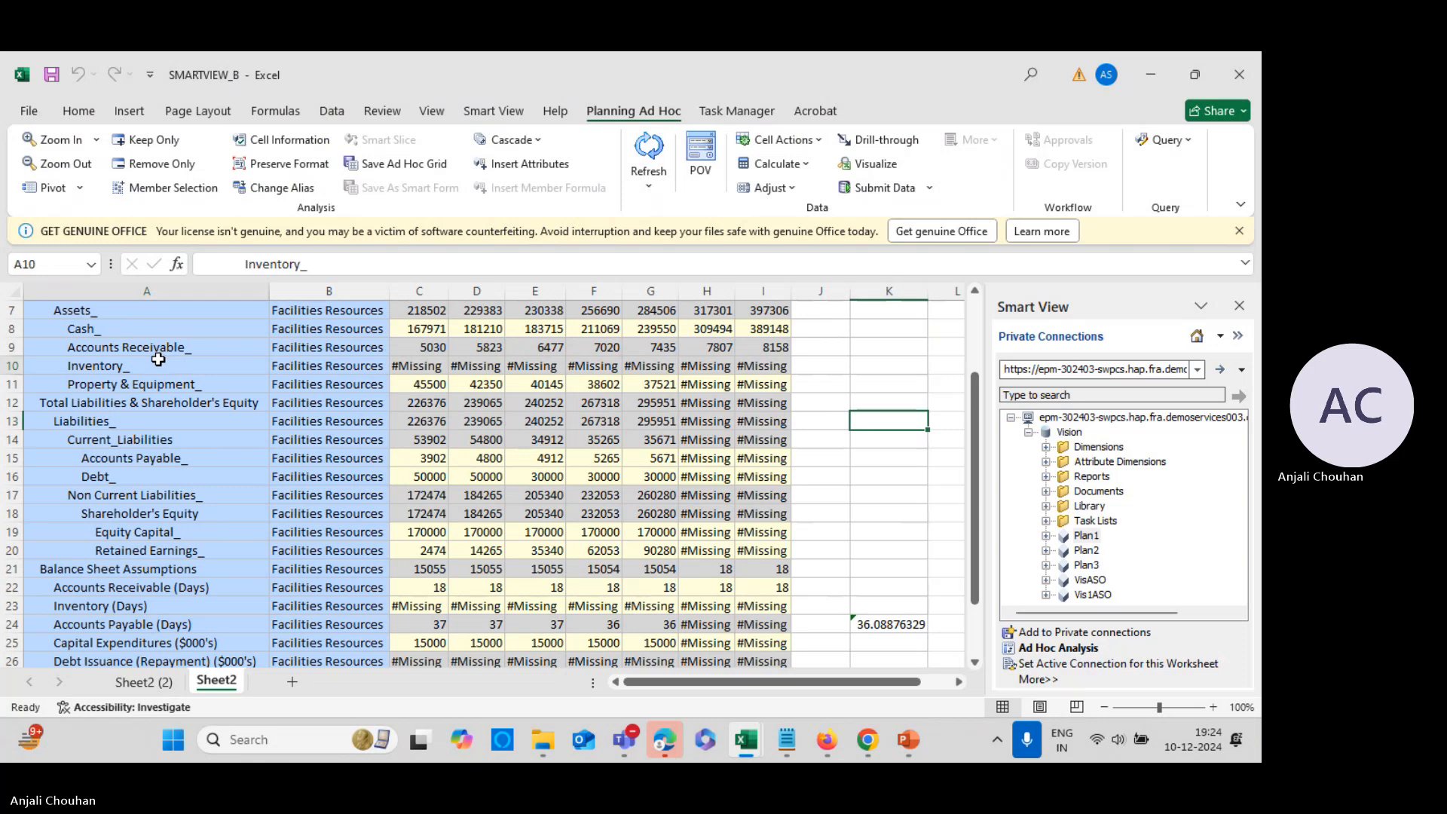
{"action": "left_click", "coordinate": [425, 370]}
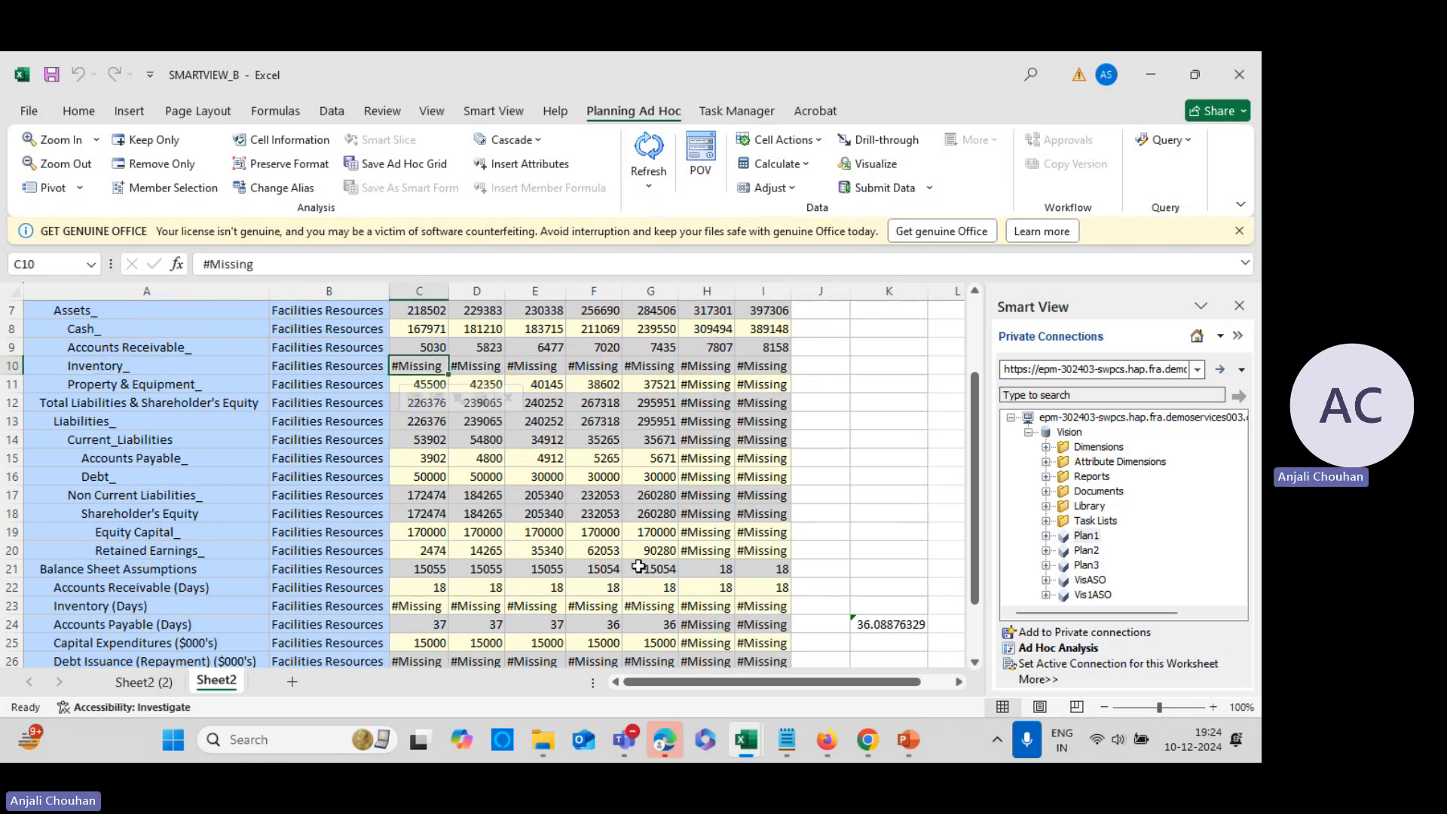
Open Inventory_ for editing in EPM Planning, and pick up the COGS member name from Sheet2 (2) in Excel
{"action": "key", "text": "alt+Tab"}
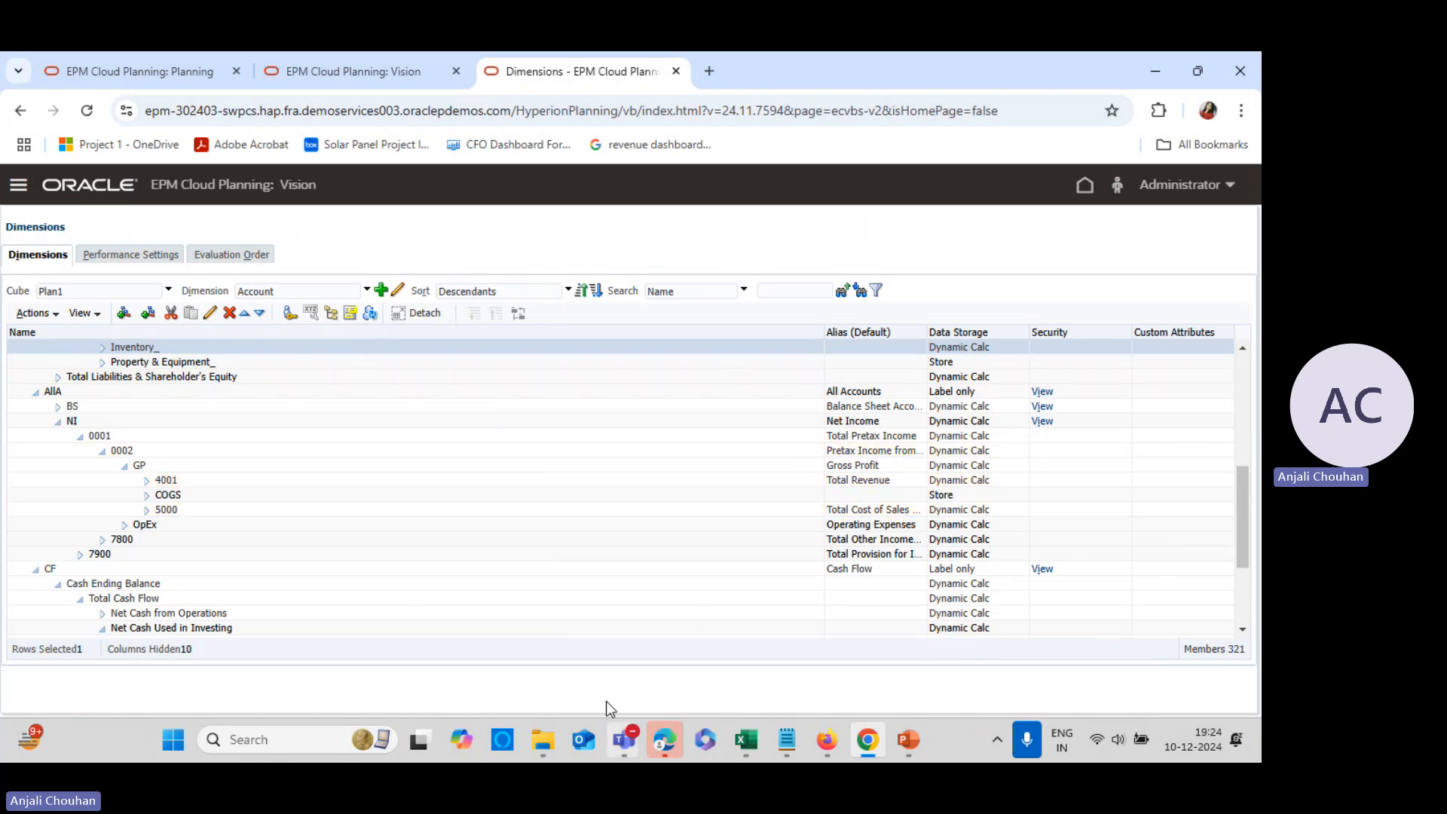
{"action": "scroll", "coordinate": [192, 354], "scroll_direction": "up", "scroll_amount": 3}
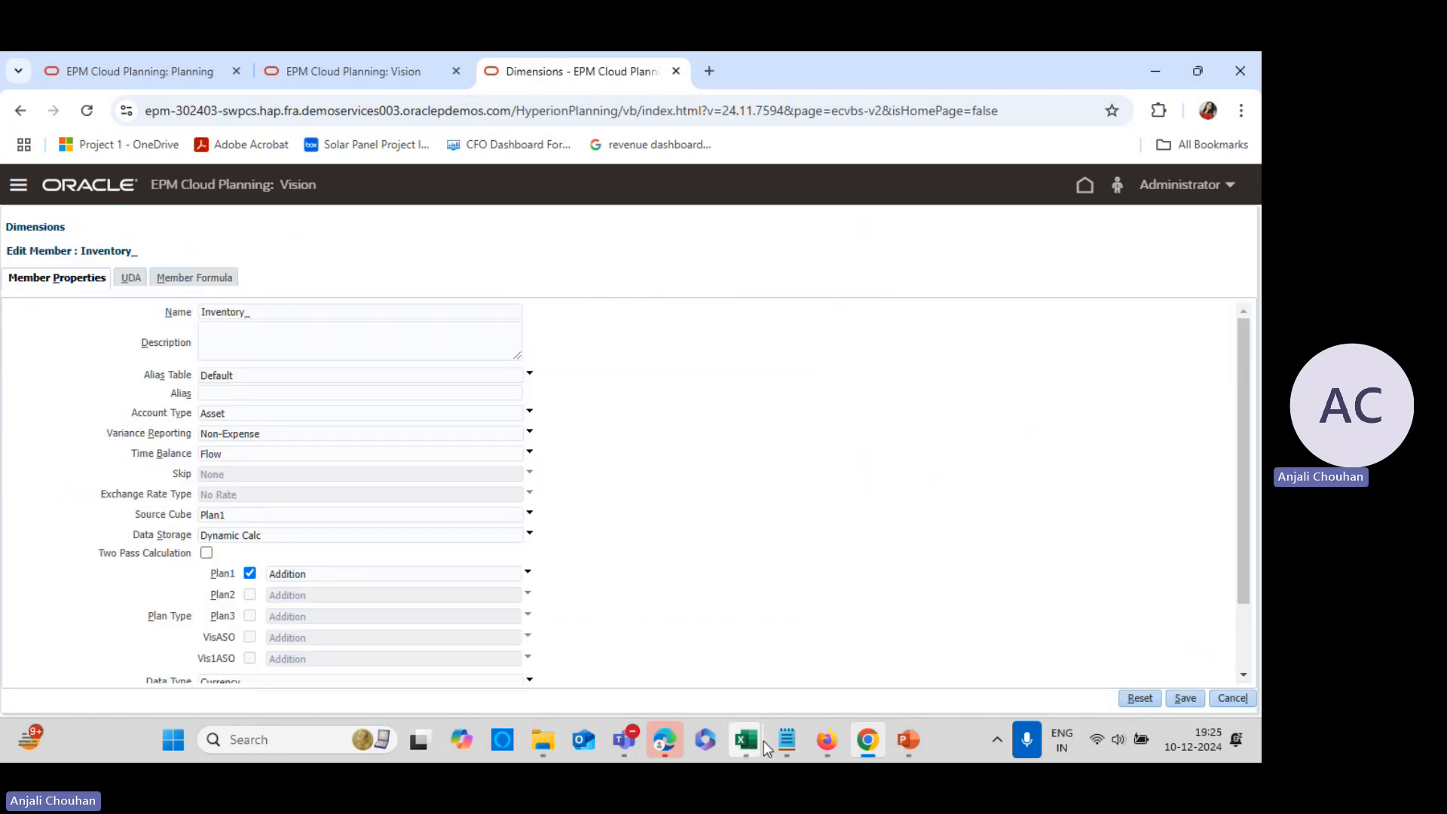
{"action": "mouse_move", "coordinate": [745, 739]}
{"action": "left_click", "coordinate": [749, 613]}
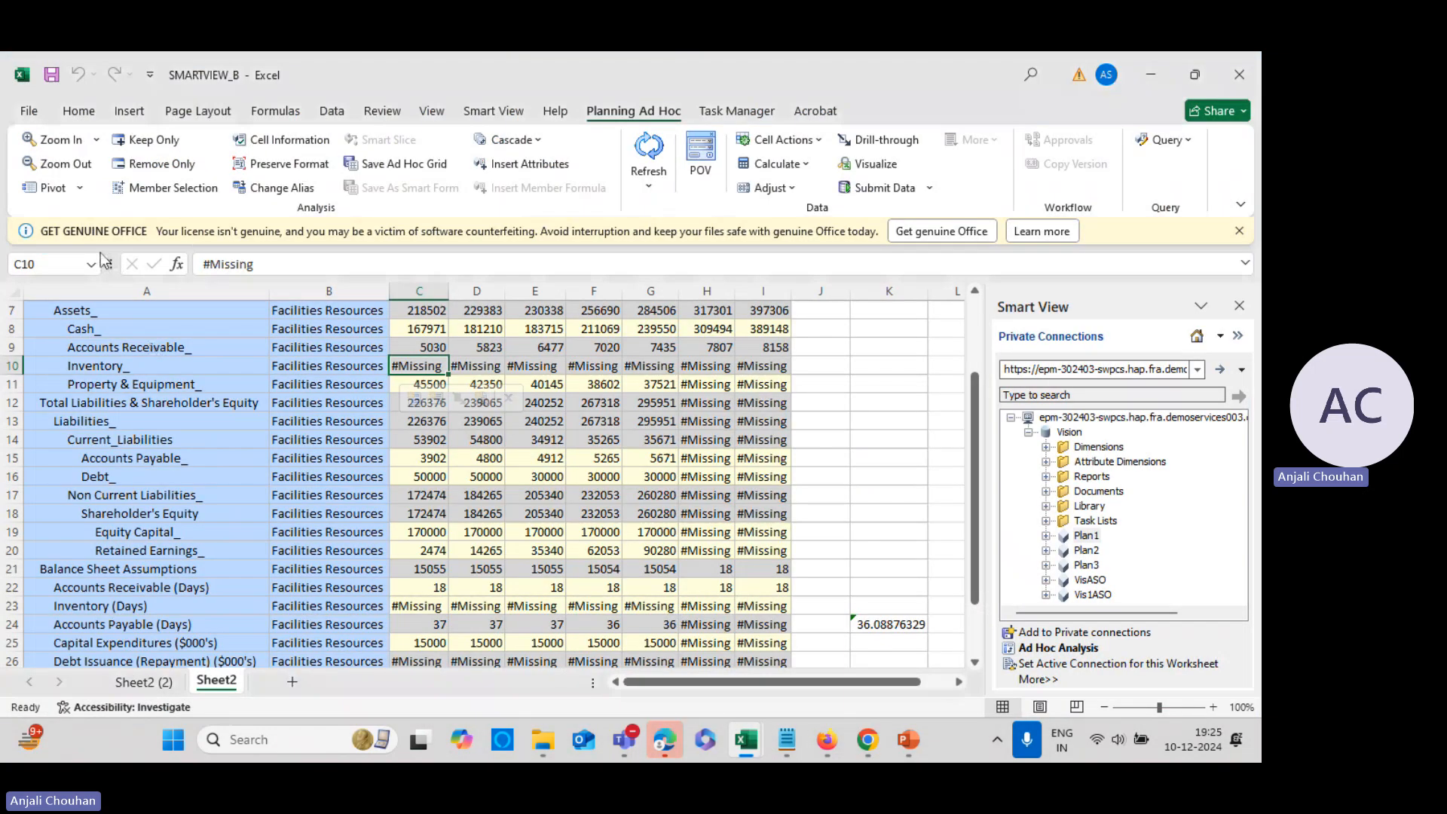
{"action": "left_click", "coordinate": [141, 682]}
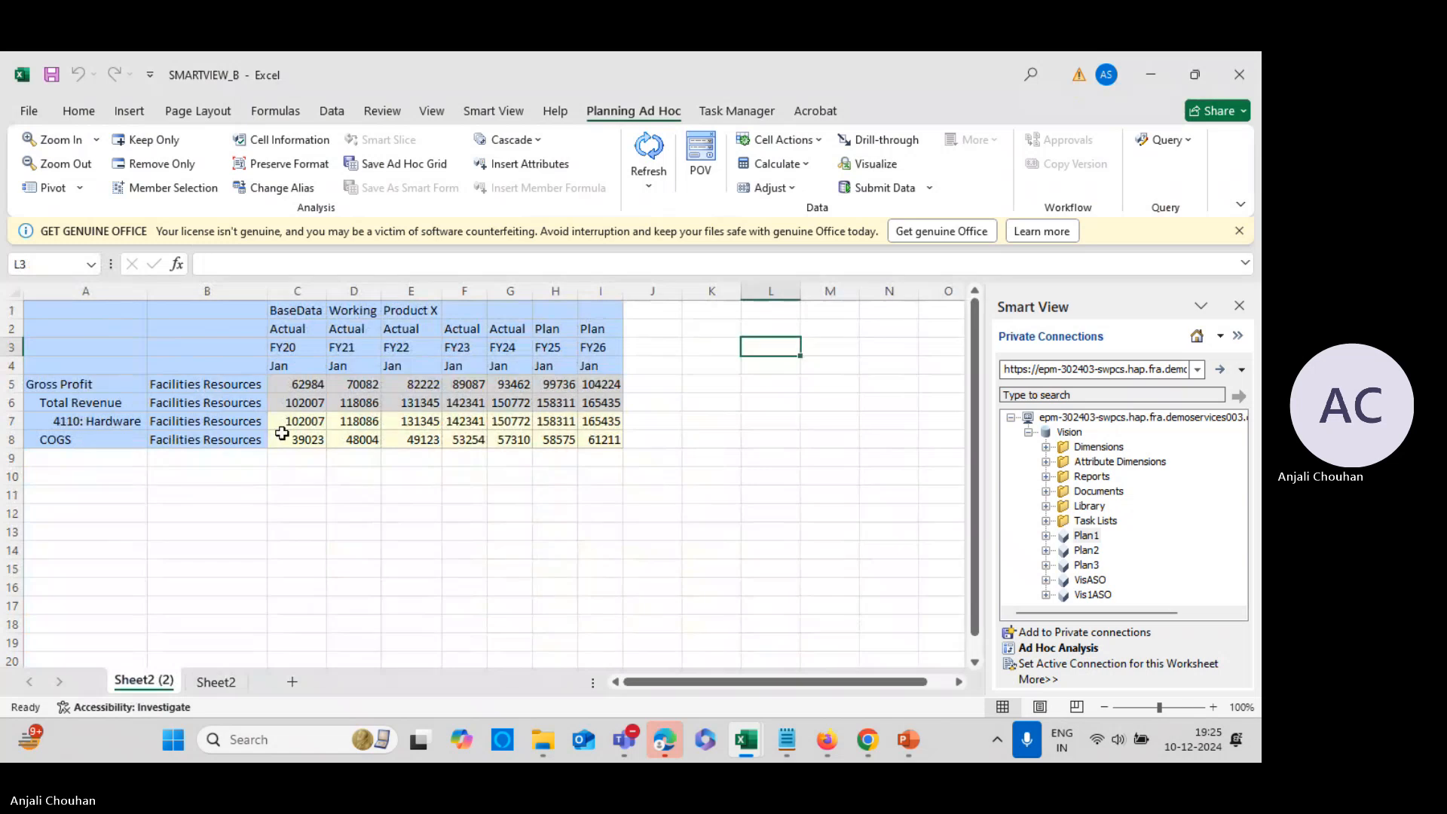
{"action": "left_click", "coordinate": [306, 436]}
{"action": "left_click", "coordinate": [110, 434]}
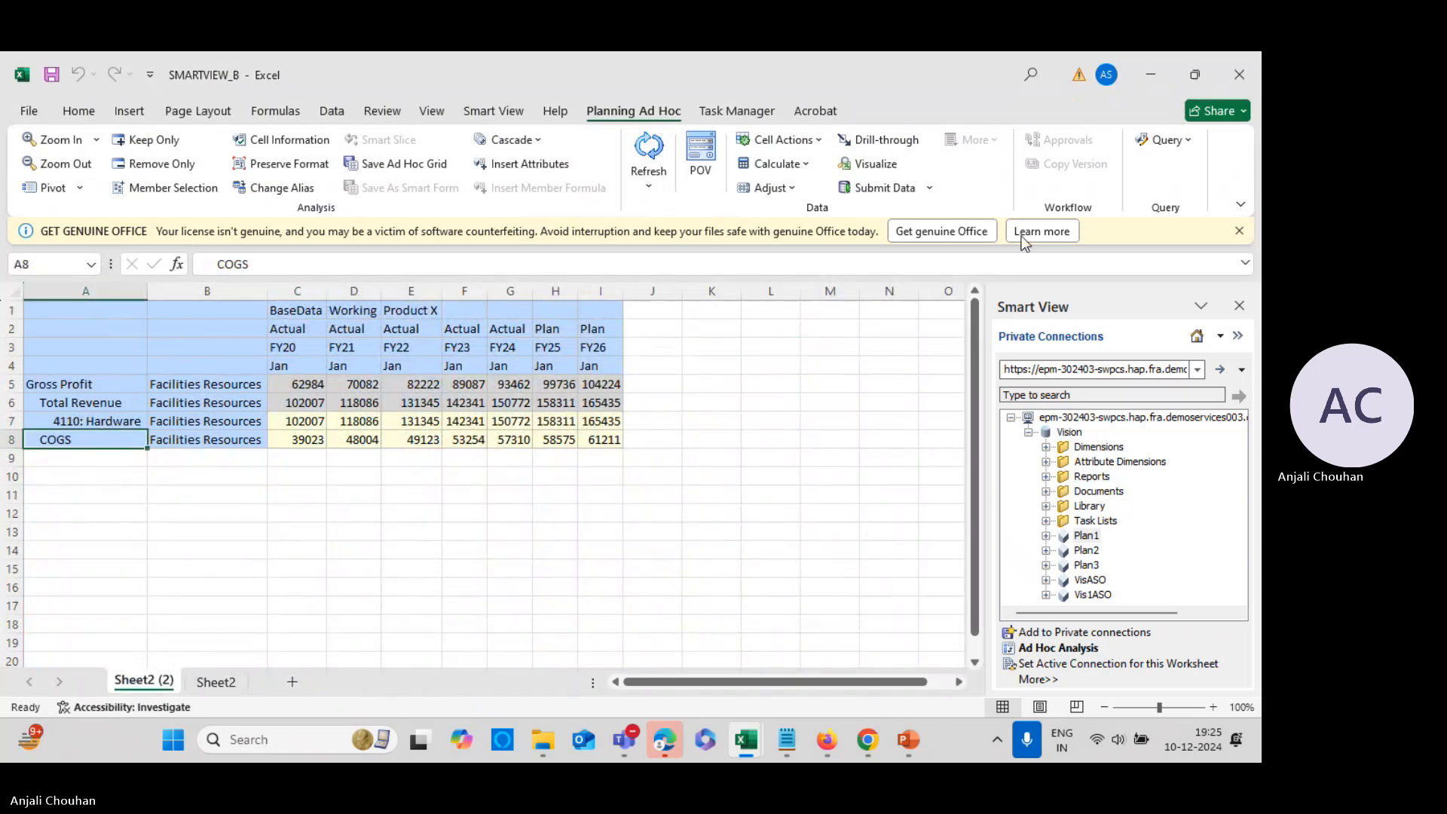
{"action": "double_click", "coordinate": [230, 264]}
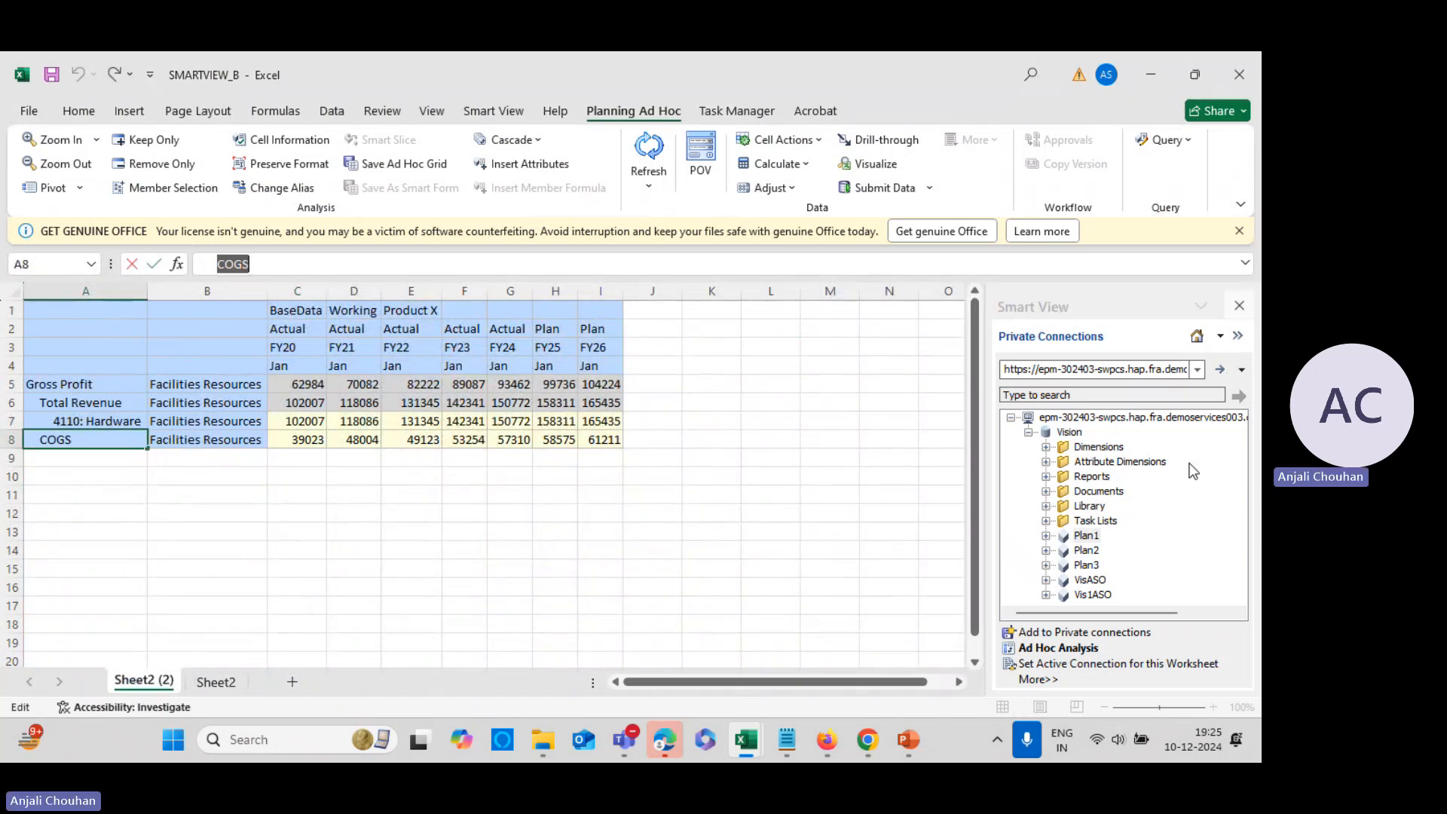
Switch back to EPM Planning and open the Inventory_ member's formula for cube Plan1 at the COGS reference
{"action": "key", "text": "alt+Tab"}
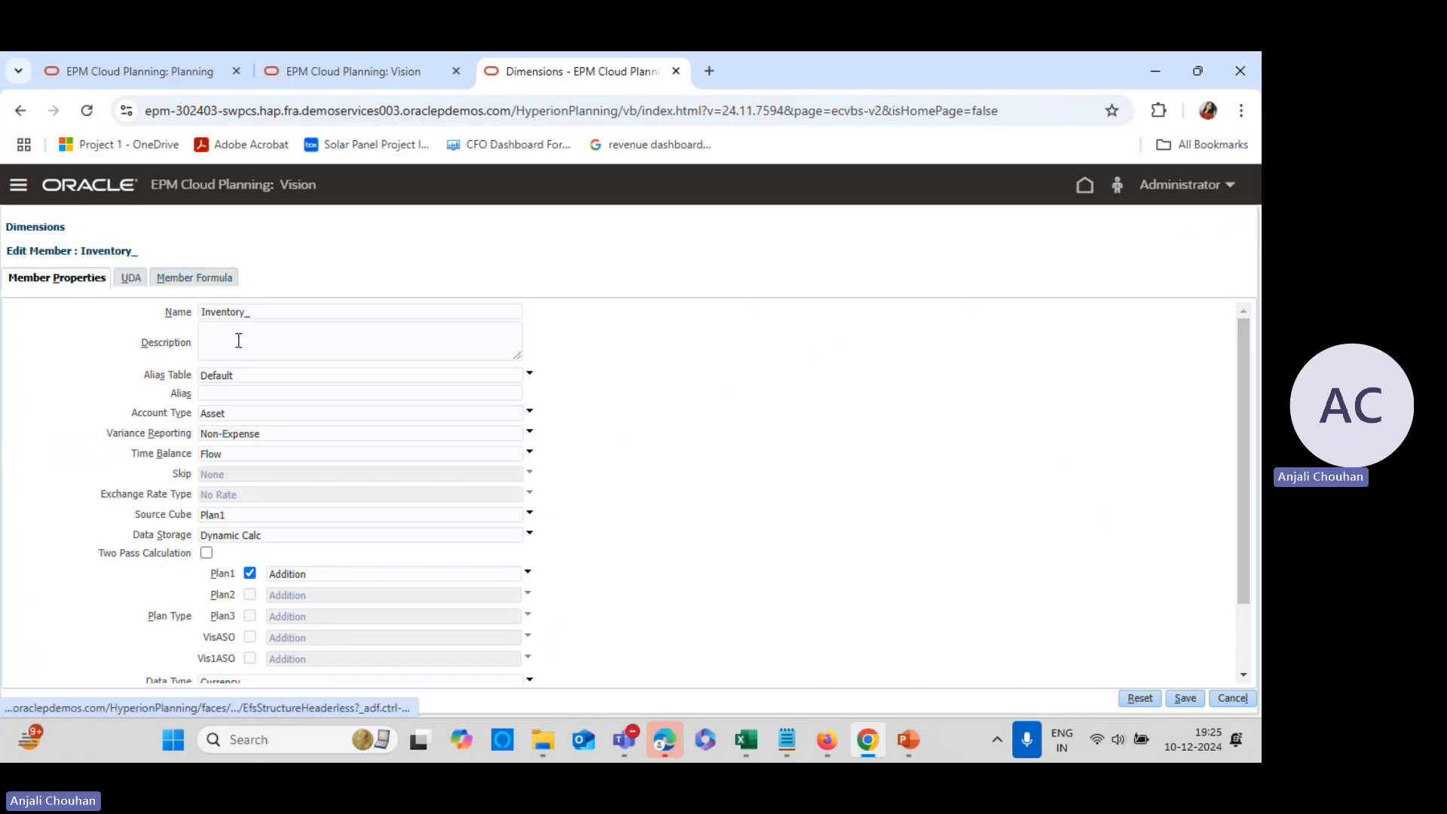
{"action": "left_click", "coordinate": [194, 278]}
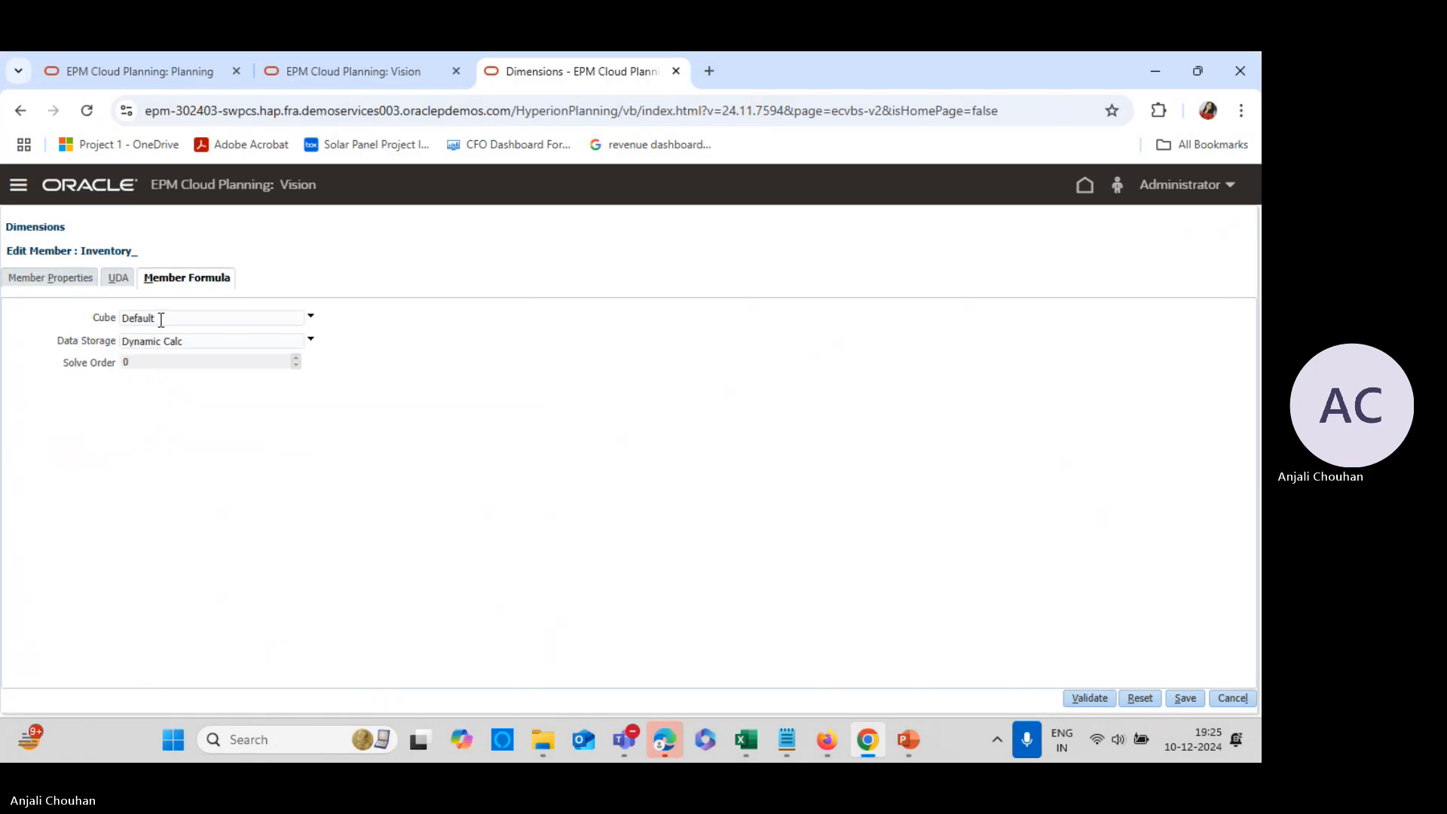
{"action": "left_click", "coordinate": [161, 317]}
{"action": "left_click", "coordinate": [142, 349]}
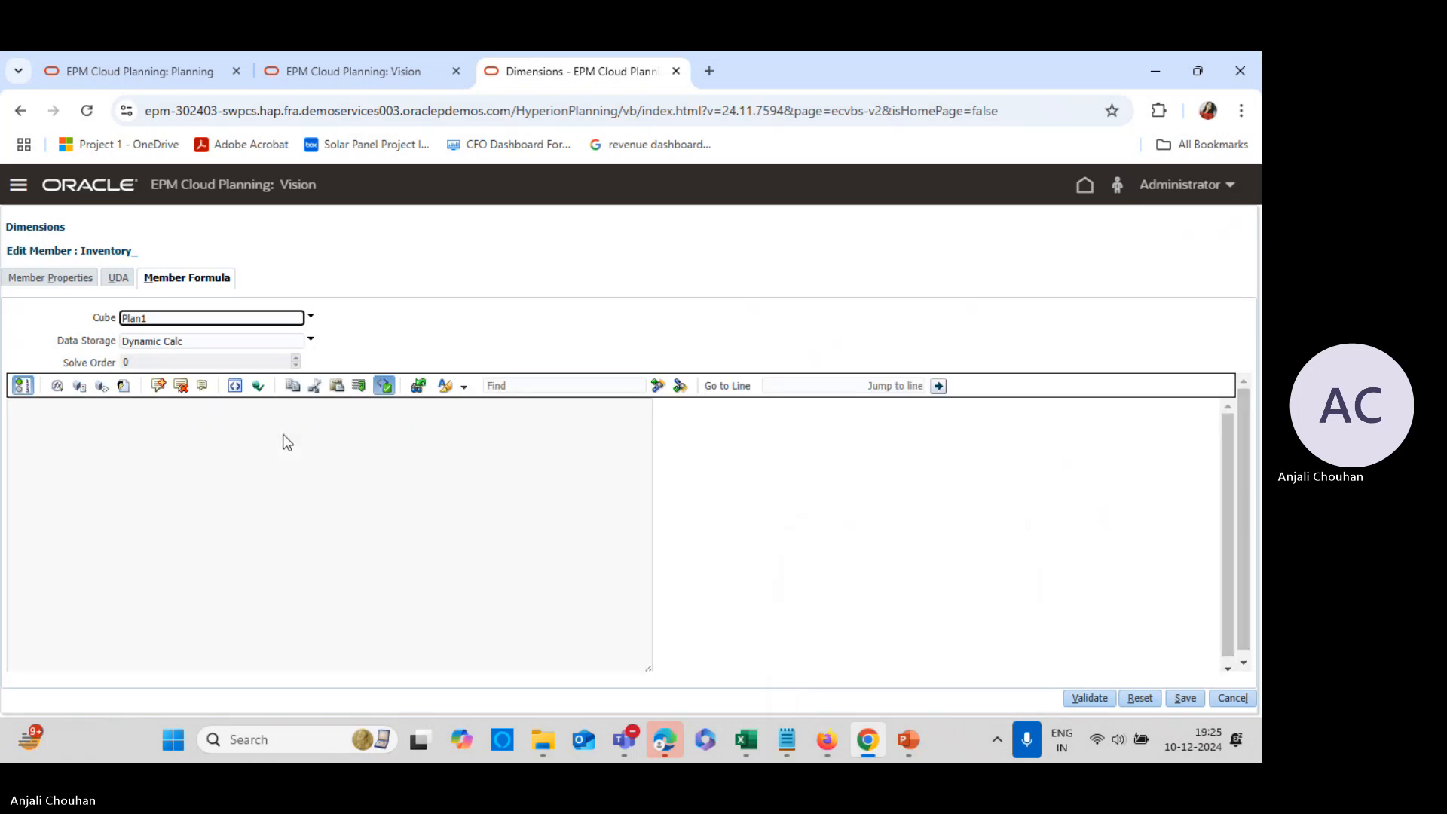
{"action": "left_click", "coordinate": [88, 407]}
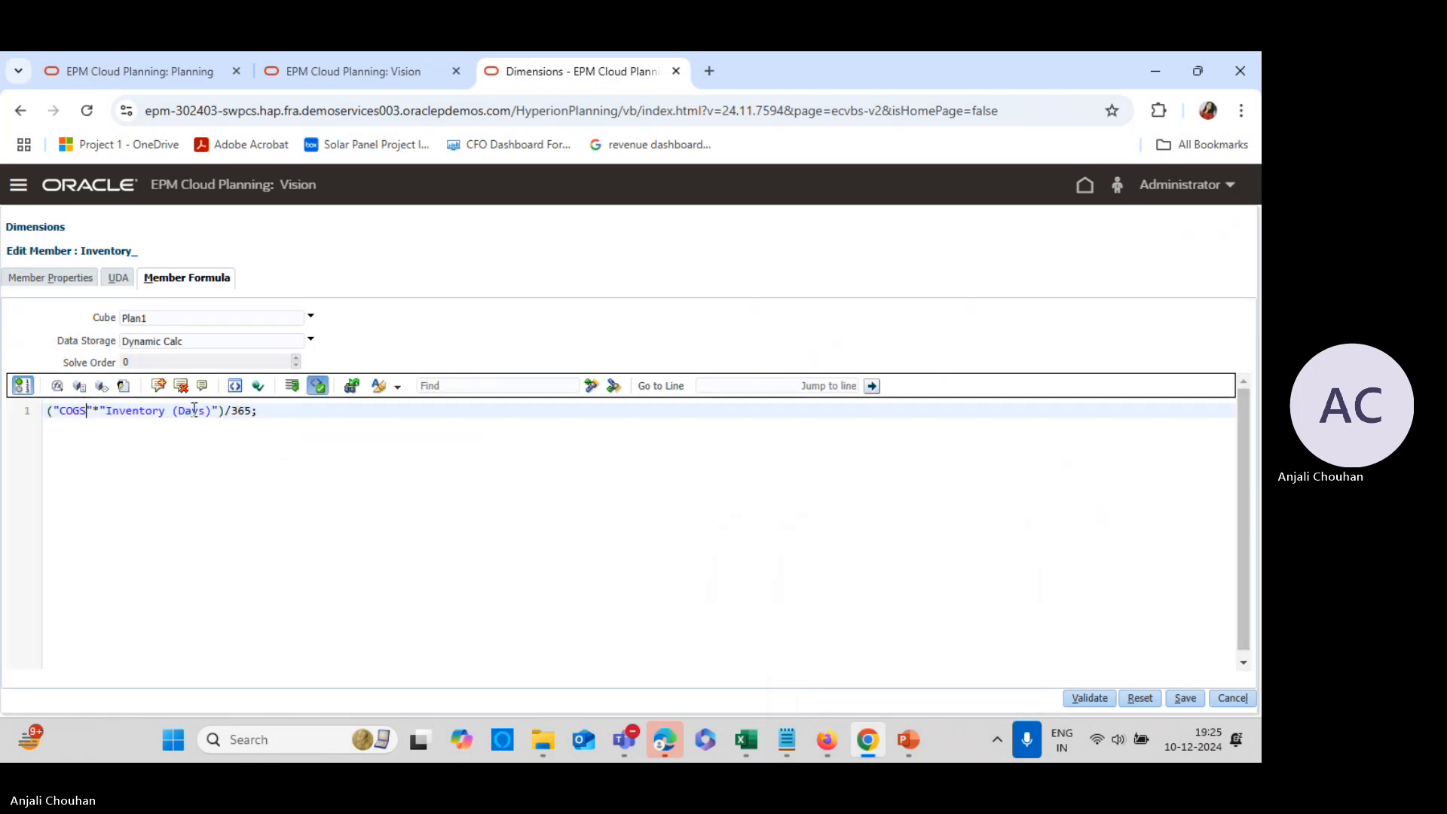
Re-enter COGS between the quotes in the Inventory_ formula, validate it and save the member
{"action": "key", "text": "BackSpace"}
{"action": "key", "text": "BackSpace"}
{"action": "key", "text": "BackSpace"}
{"action": "key", "text": "BackSpace"}
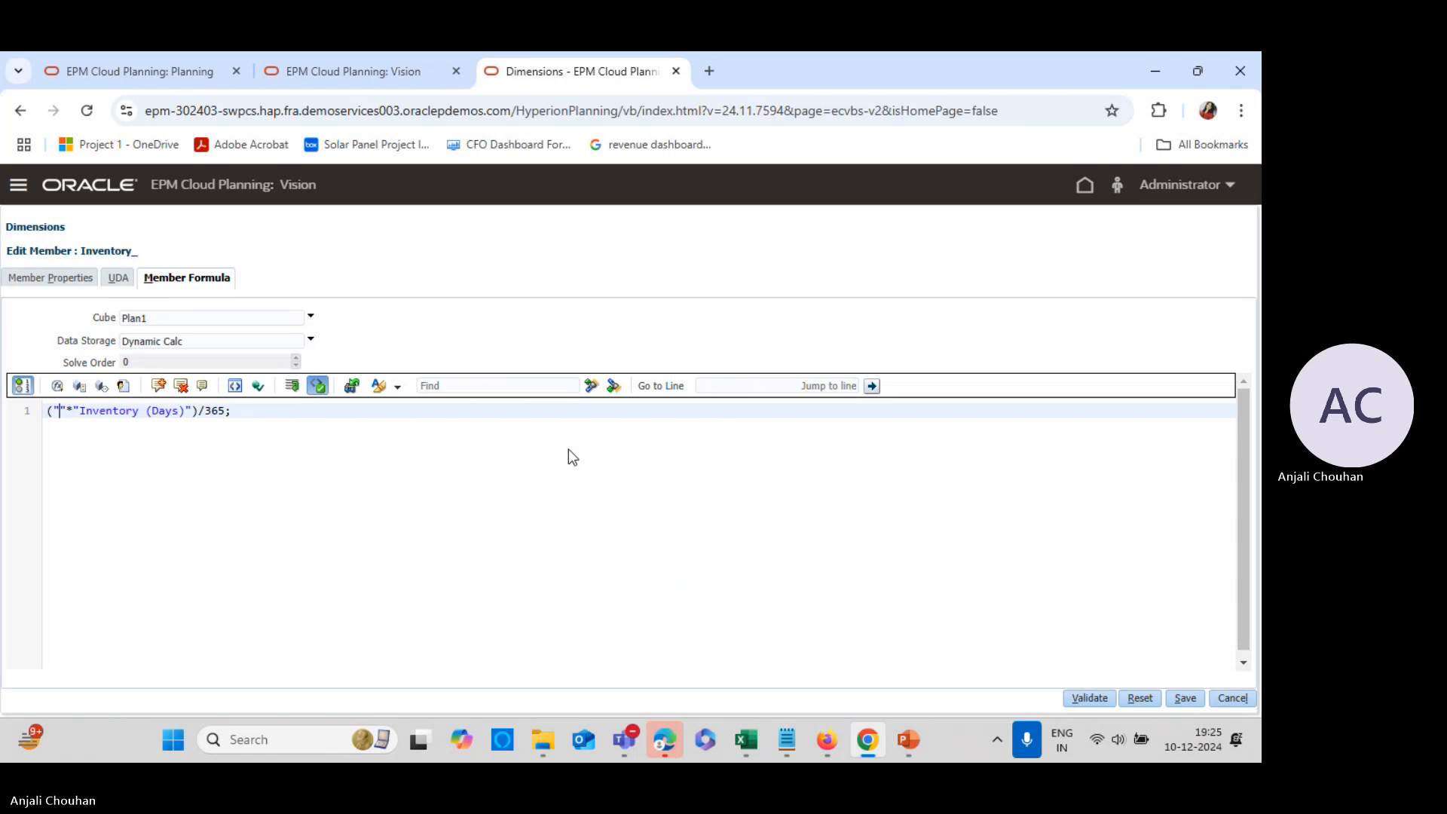
{"action": "key", "text": "ctrl+z"}
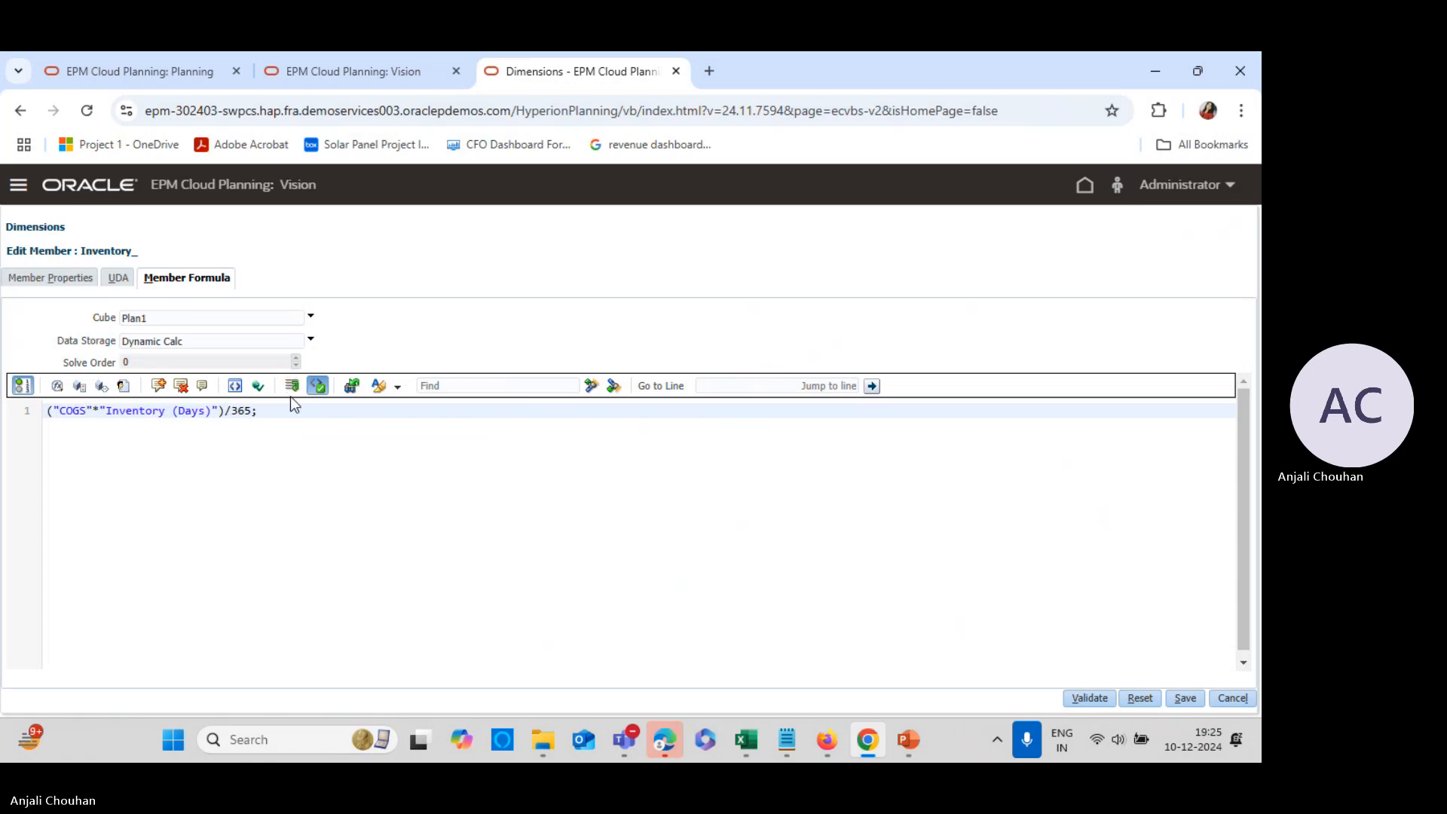
{"action": "left_click", "coordinate": [1085, 698]}
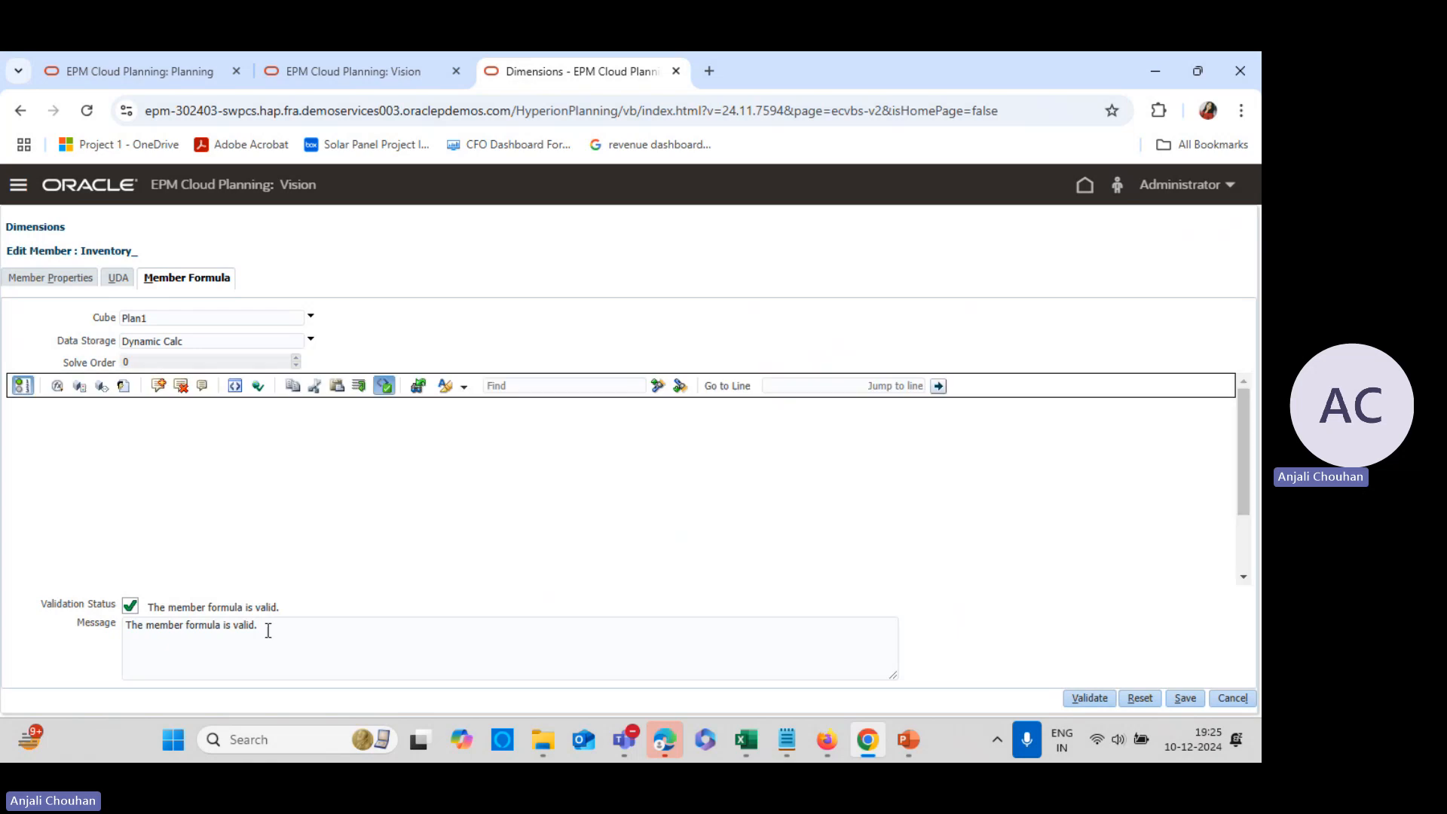
{"action": "left_click", "coordinate": [1186, 697]}
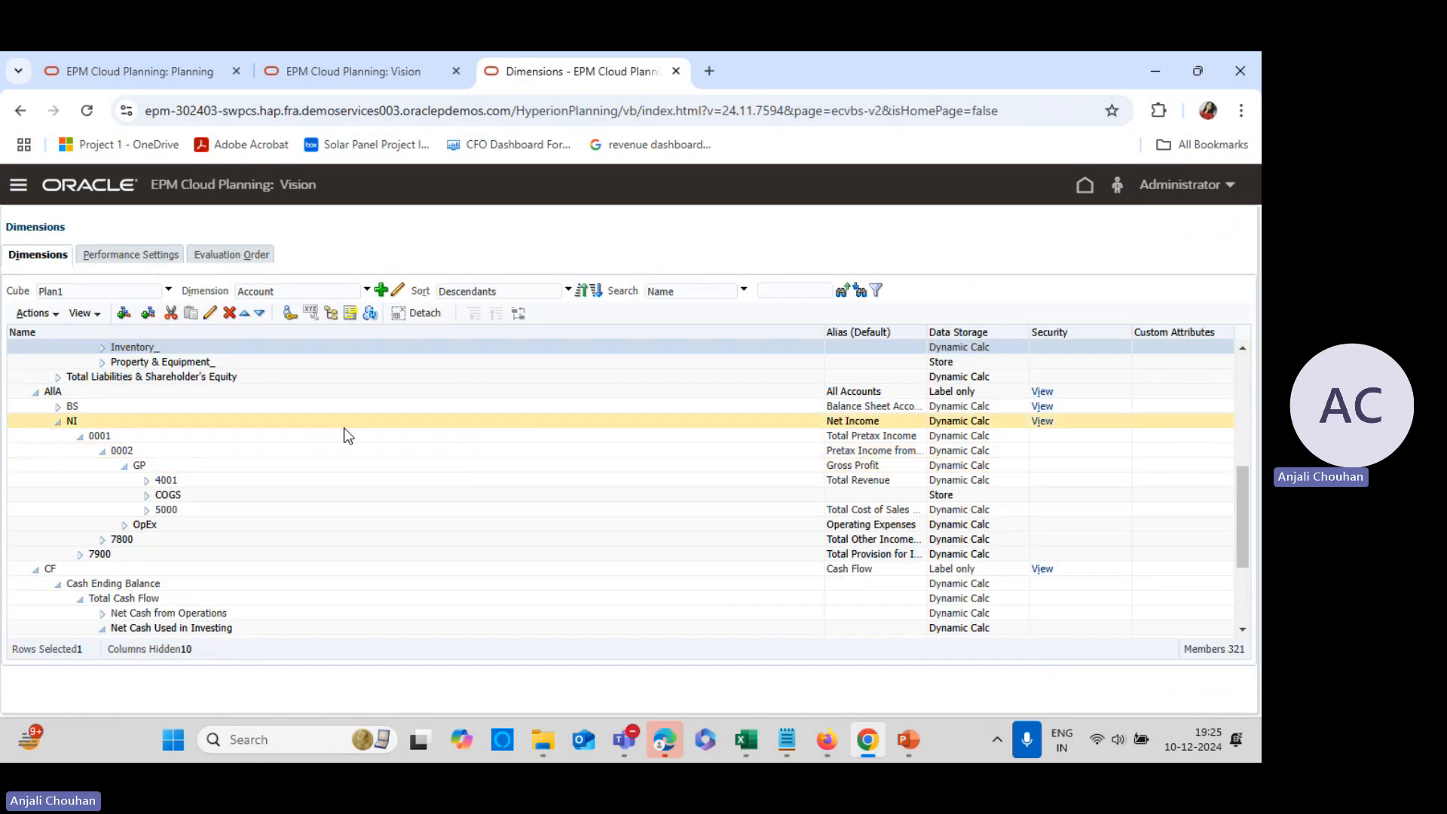
Open the Inventory (Days) member under Balance Sheet Assumptions for editing and set its data storage to Store
{"action": "scroll", "coordinate": [269, 473], "scroll_direction": "up", "scroll_amount": 7}
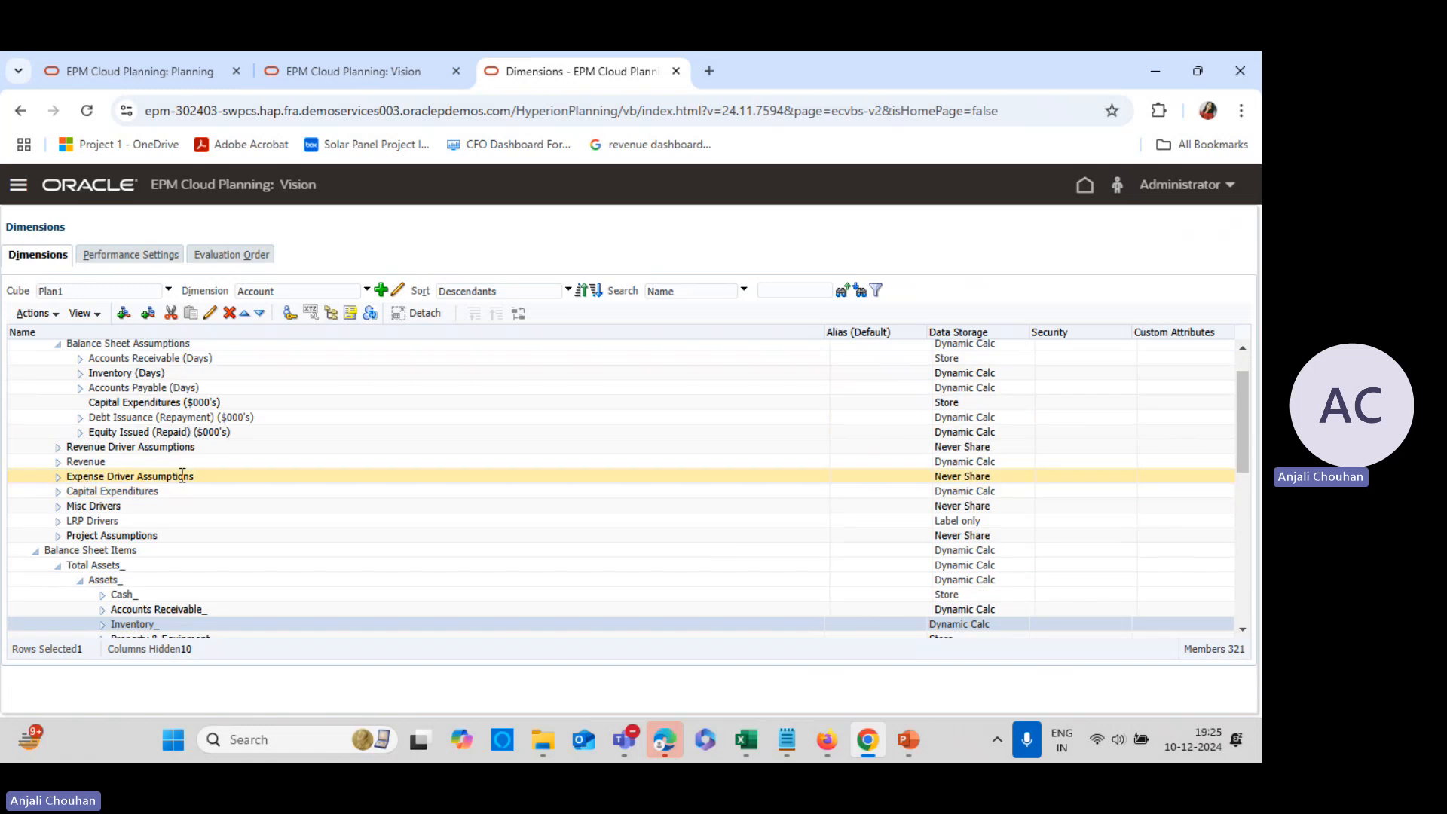
{"action": "left_click", "coordinate": [148, 421]}
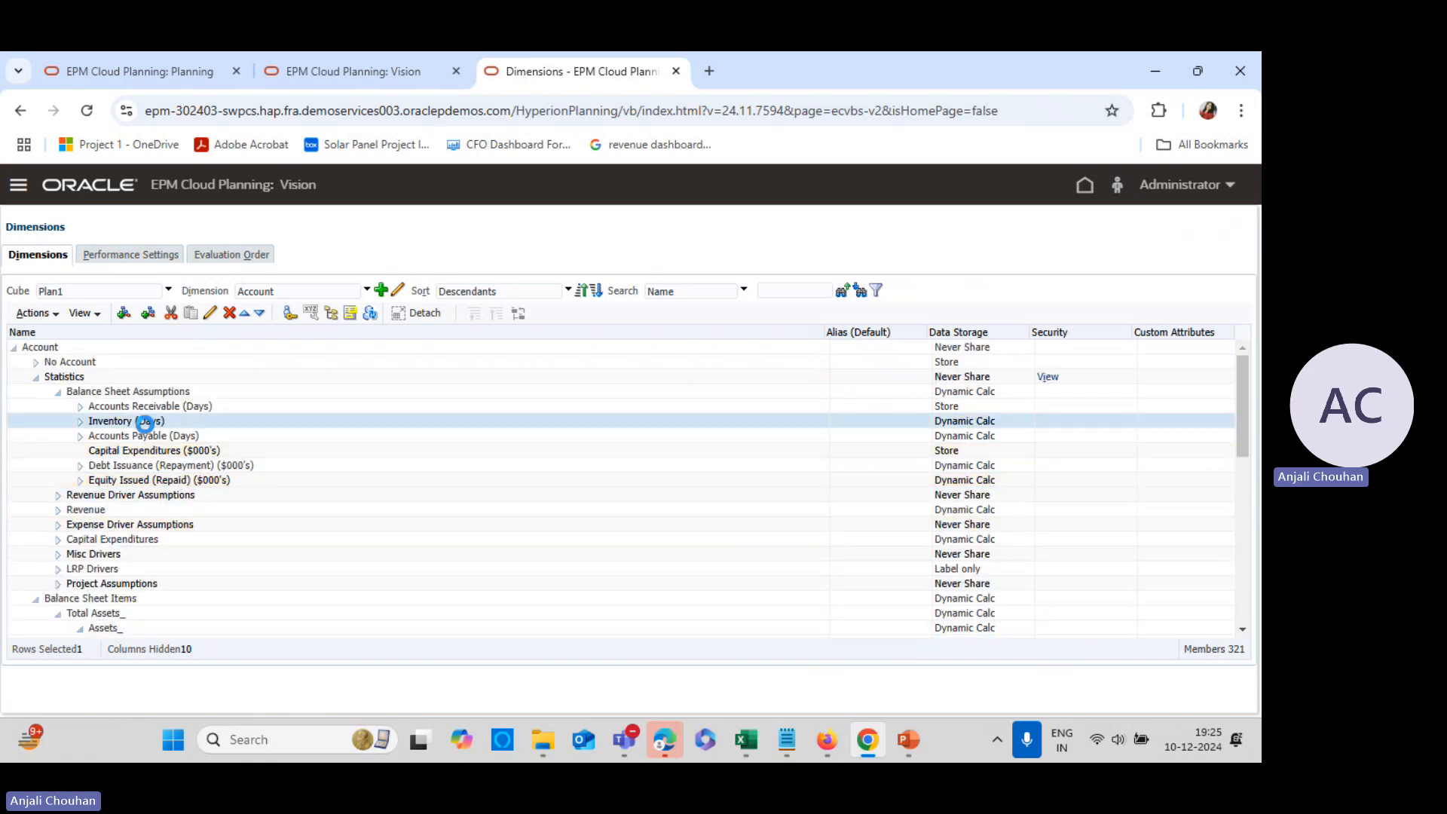
{"action": "left_click", "coordinate": [210, 312]}
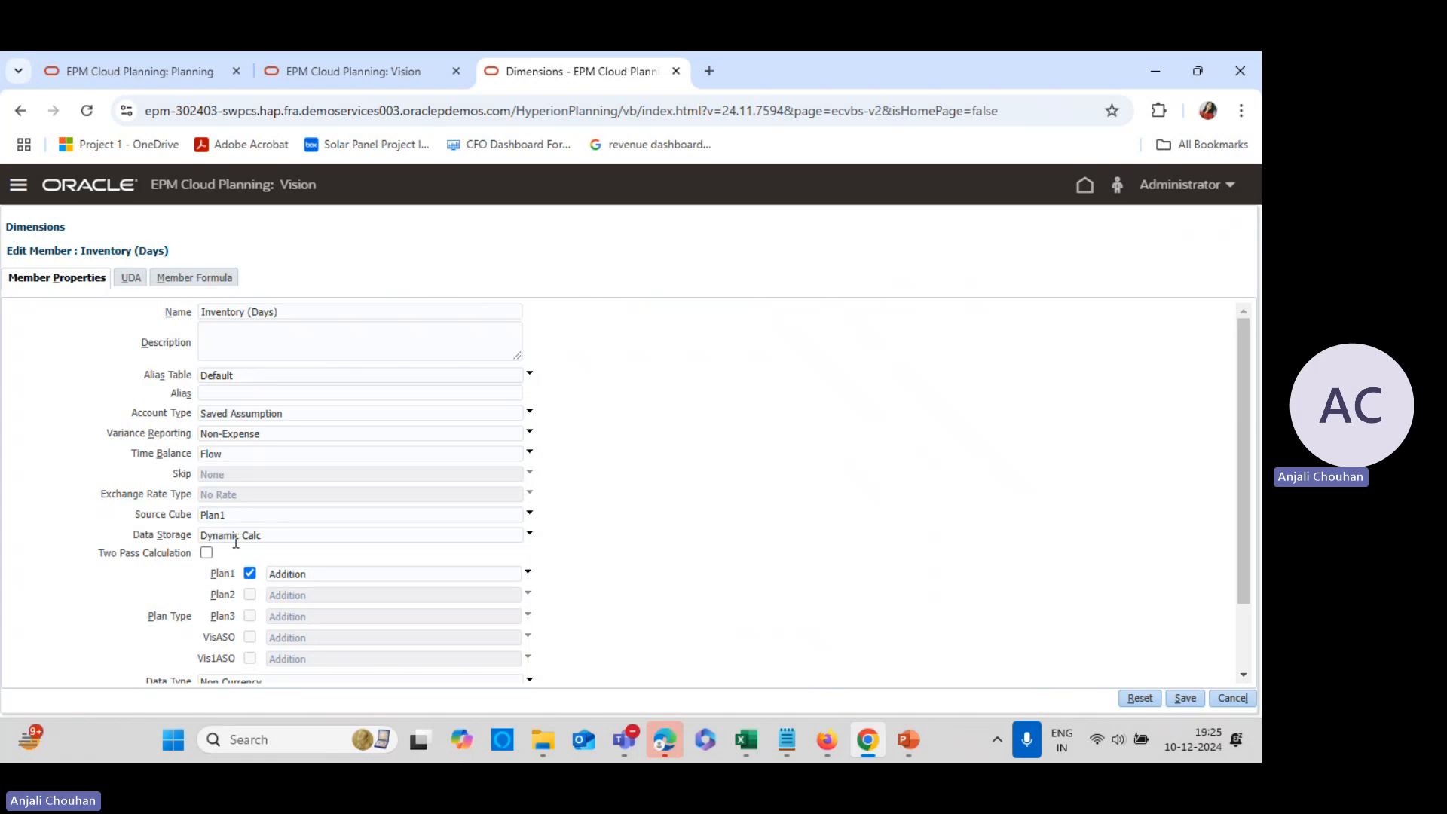
{"action": "left_click", "coordinate": [236, 541]}
{"action": "left_click", "coordinate": [238, 553]}
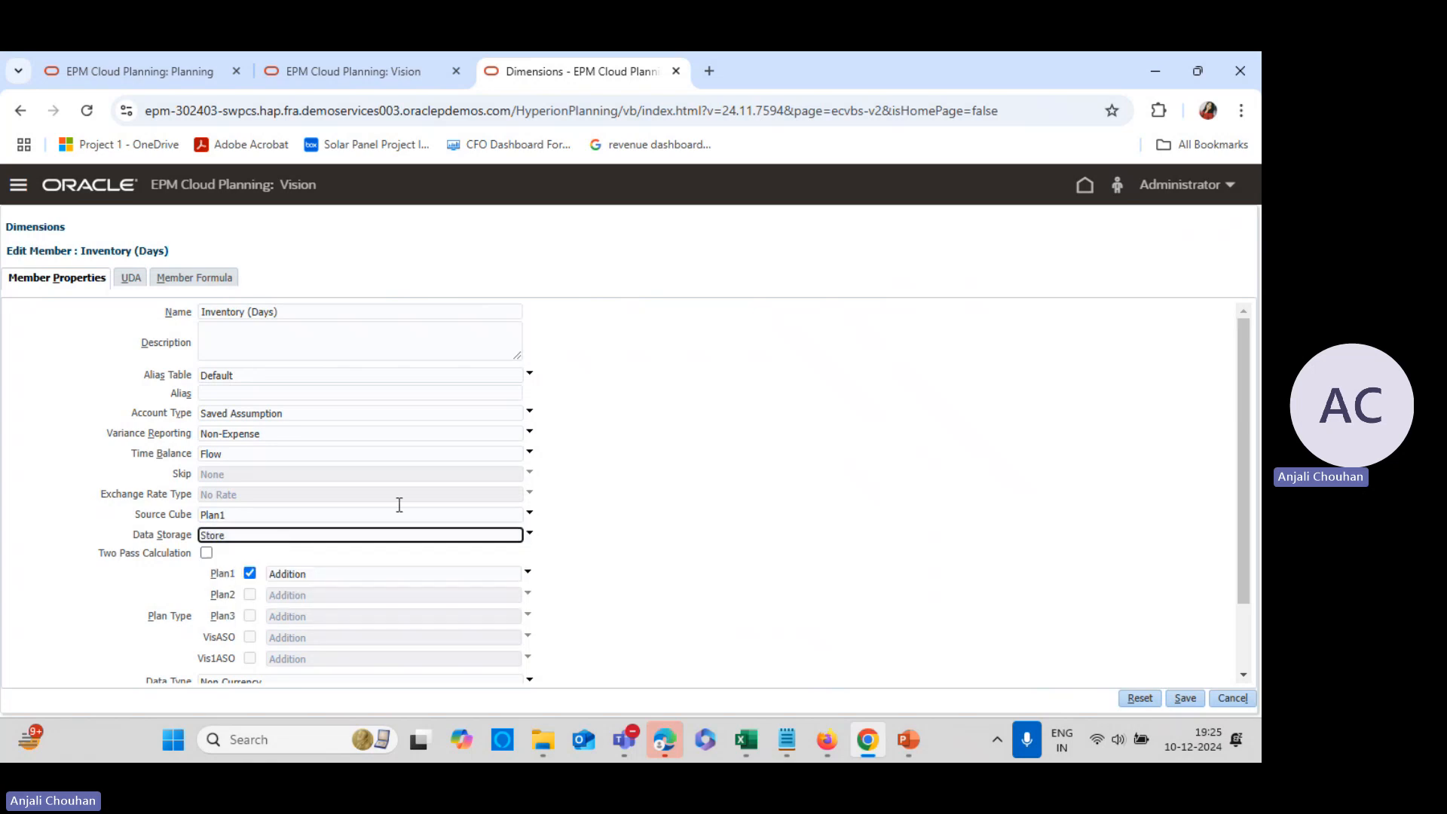
Set the data storage of Inventory (Days) for cube Plan1 to Dynamic Calc in its formula settings and save the member
{"action": "left_click", "coordinate": [221, 279]}
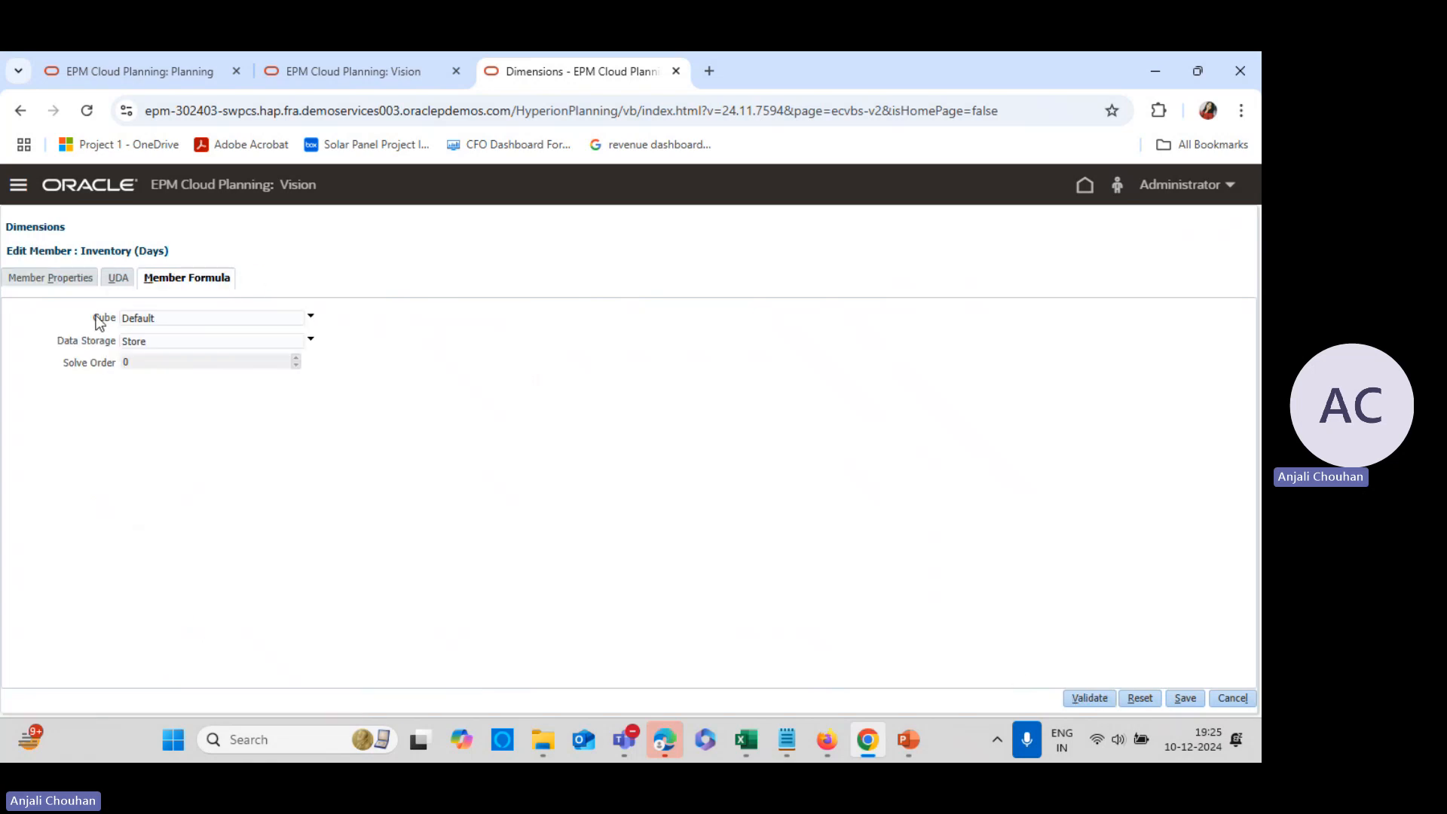
{"action": "left_click", "coordinate": [171, 317]}
{"action": "left_click", "coordinate": [172, 349]}
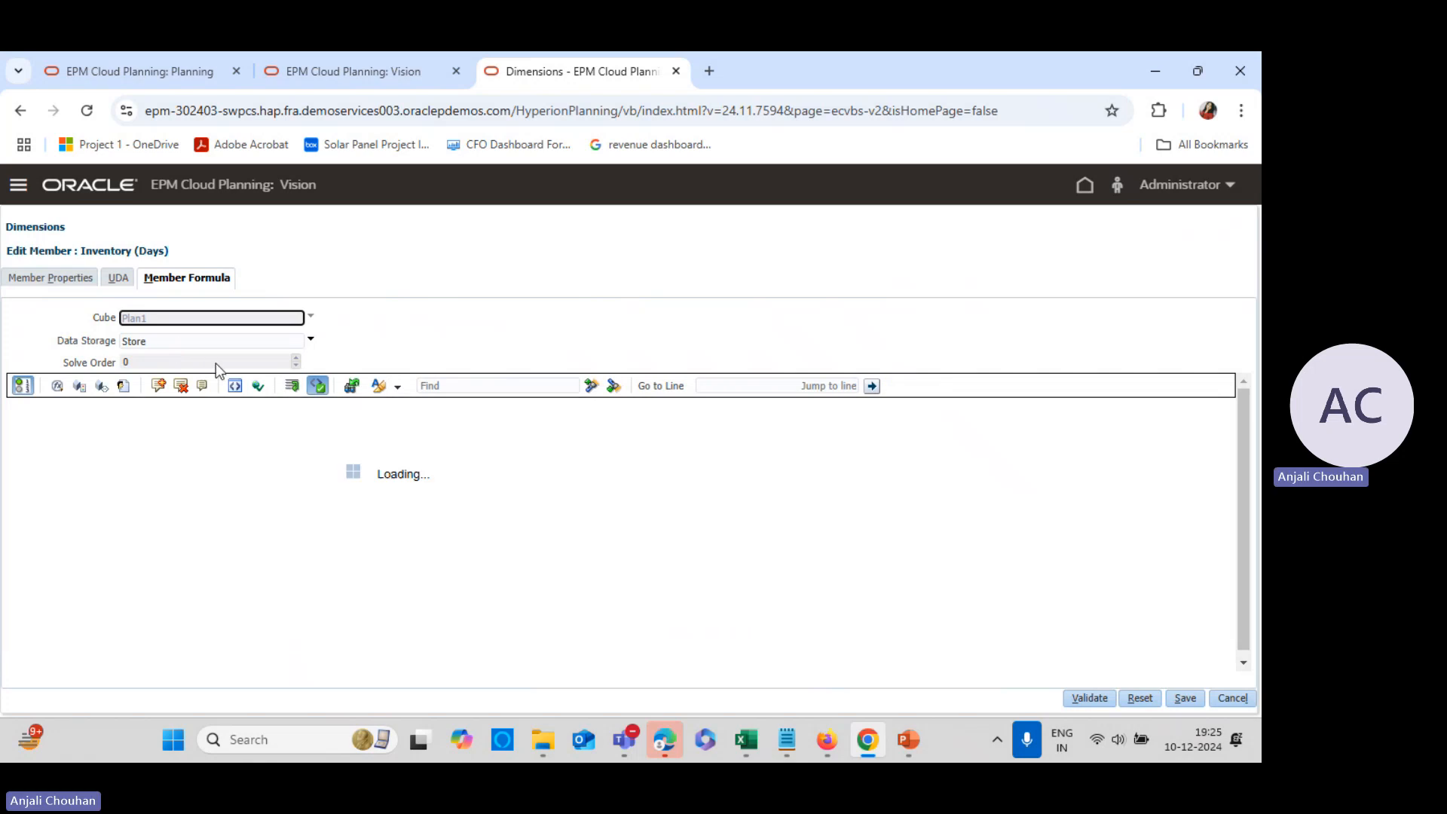
{"action": "left_click", "coordinate": [238, 337]}
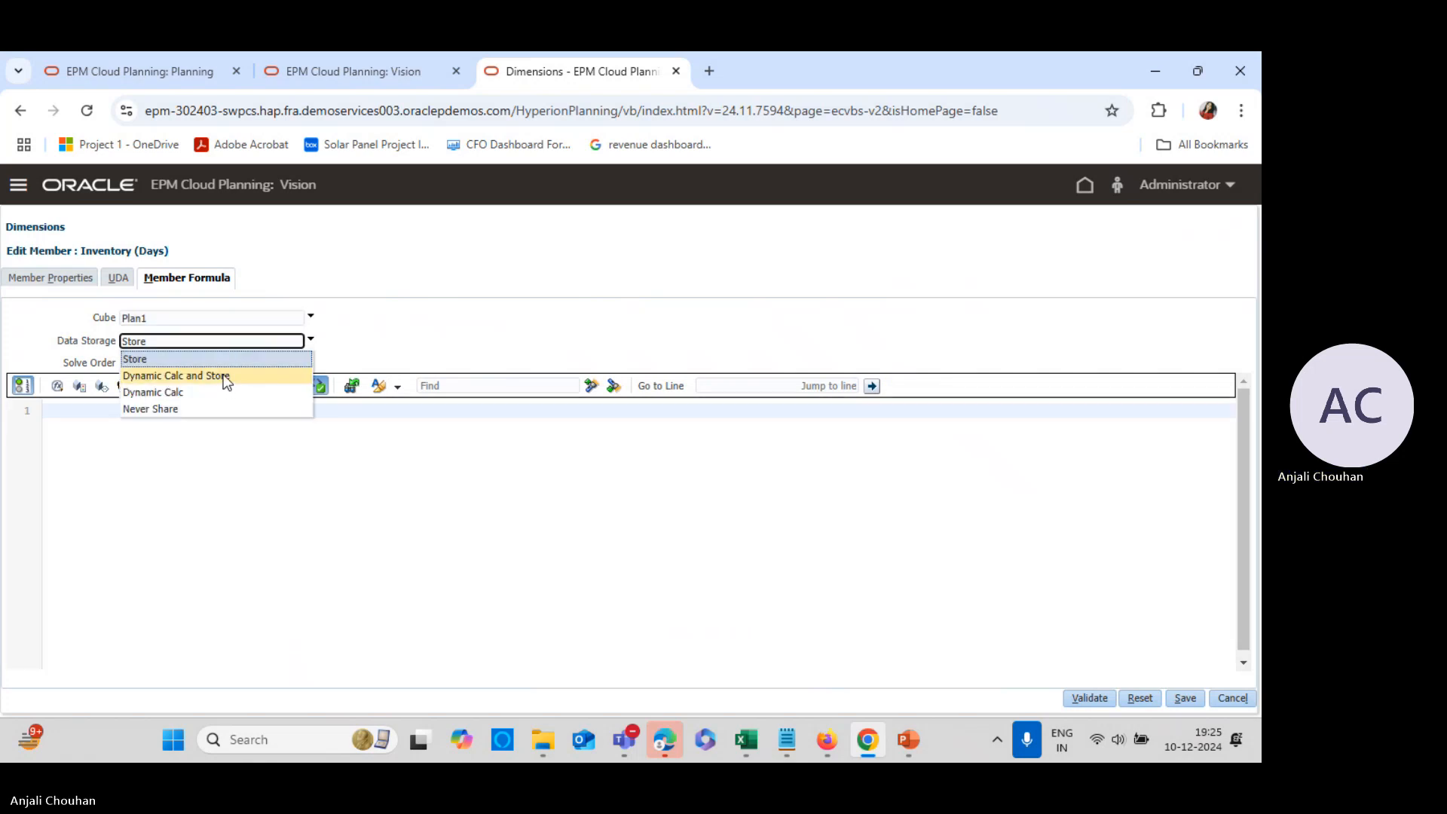
{"action": "left_click", "coordinate": [197, 393]}
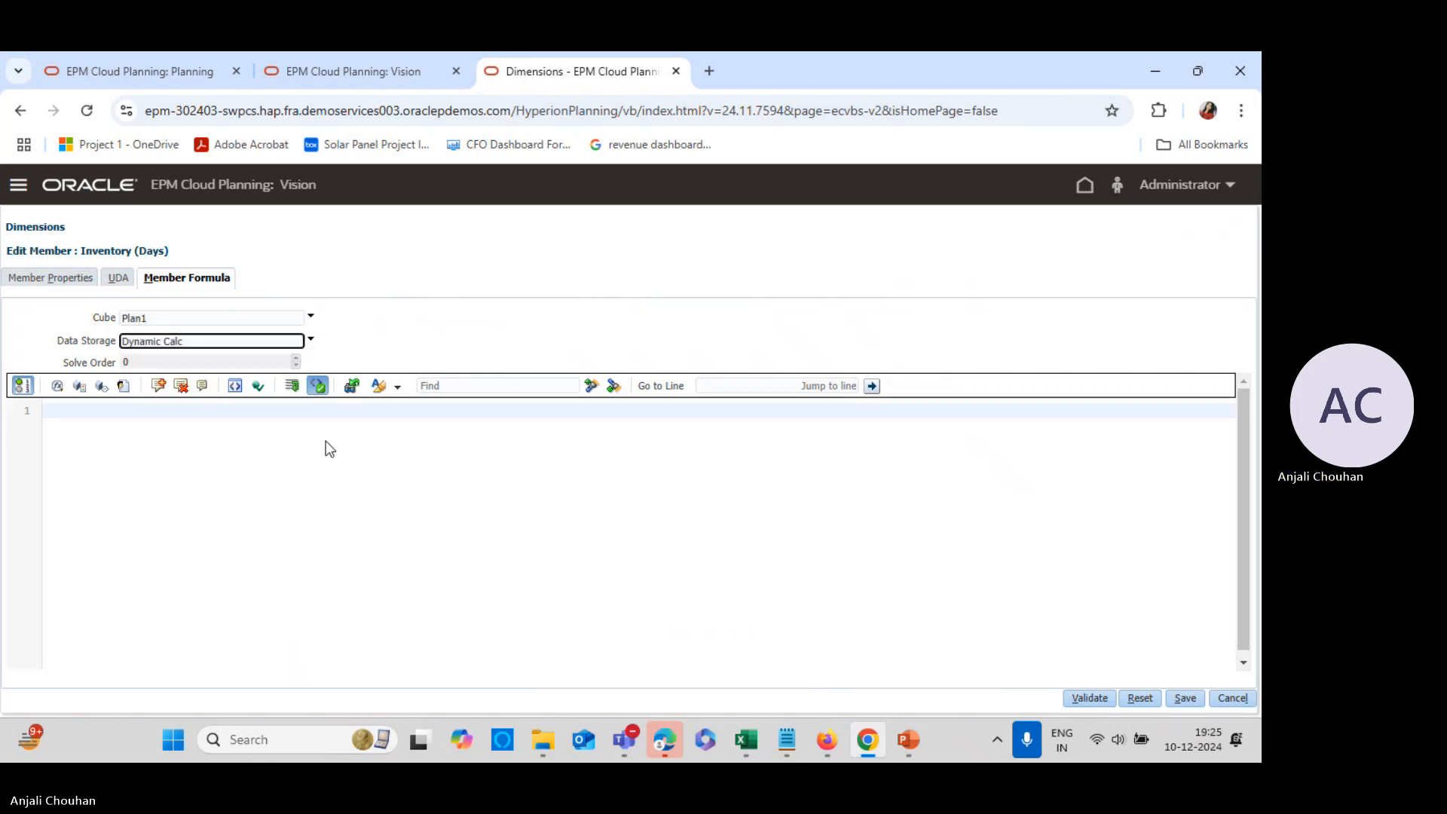
{"action": "left_click", "coordinate": [296, 406]}
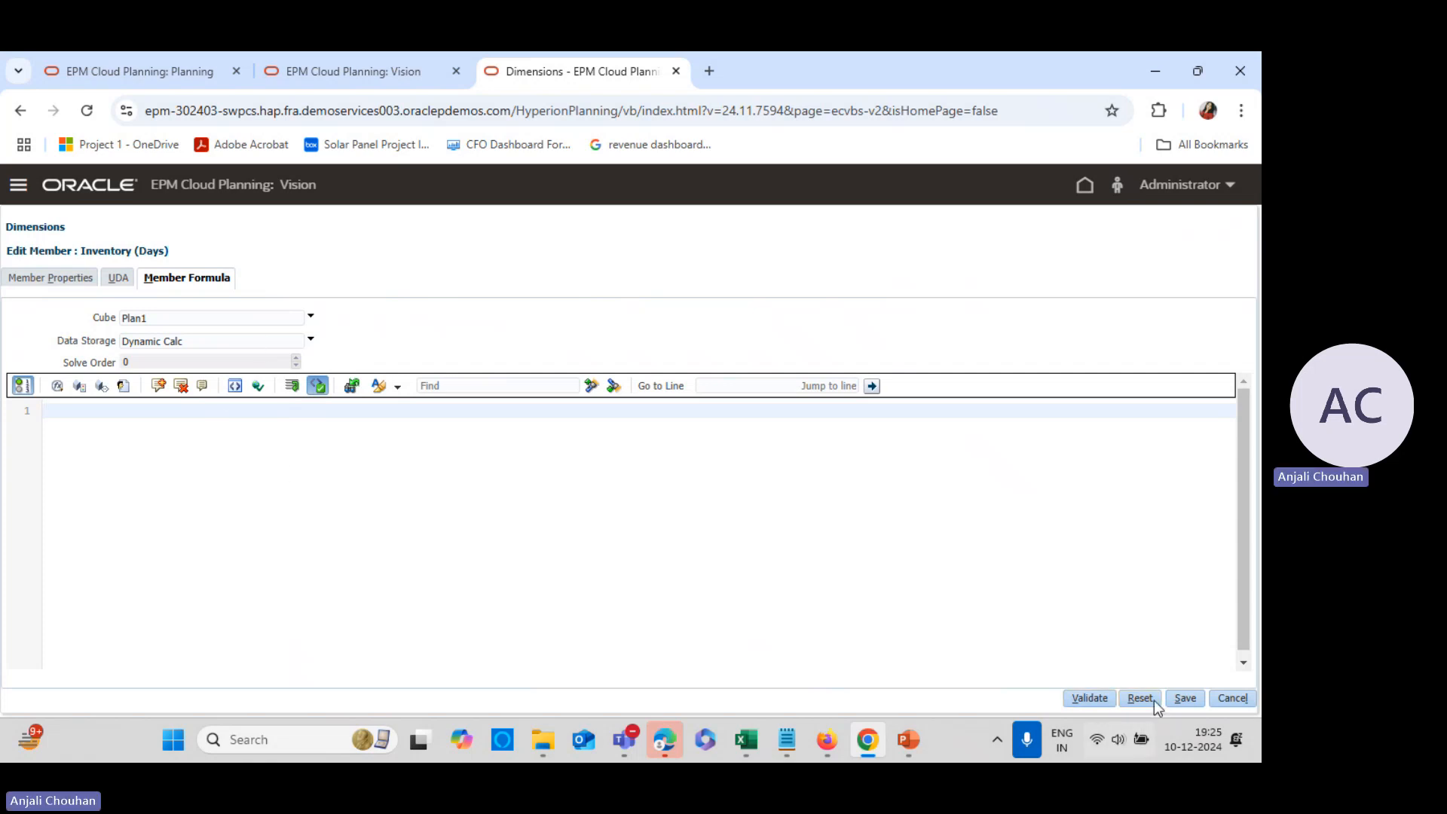
{"action": "left_click", "coordinate": [1185, 698]}
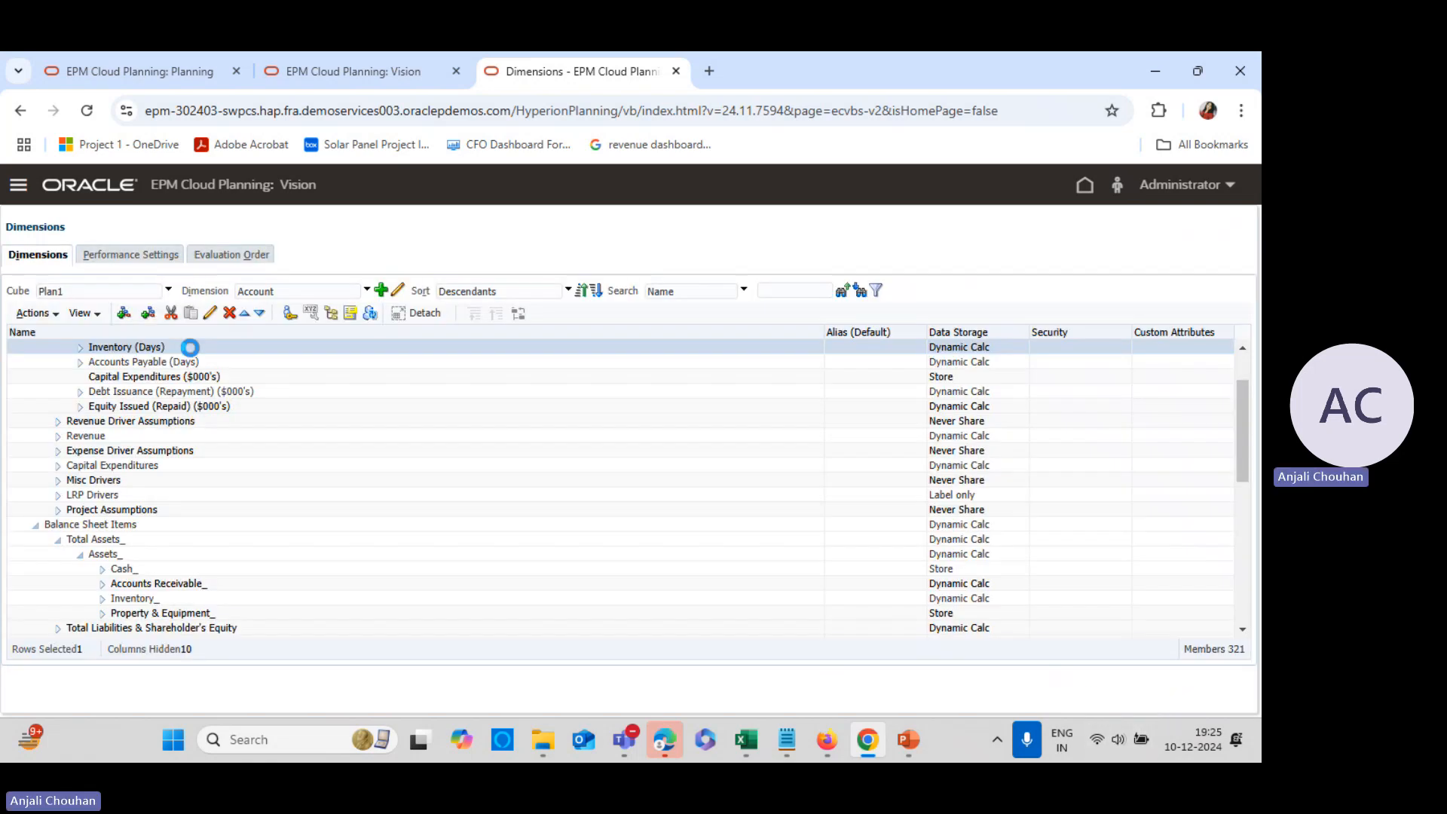
Reopen Inventory (Days), set its data storage to Store and save the member
{"action": "left_click", "coordinate": [209, 313]}
{"action": "left_click", "coordinate": [270, 532]}
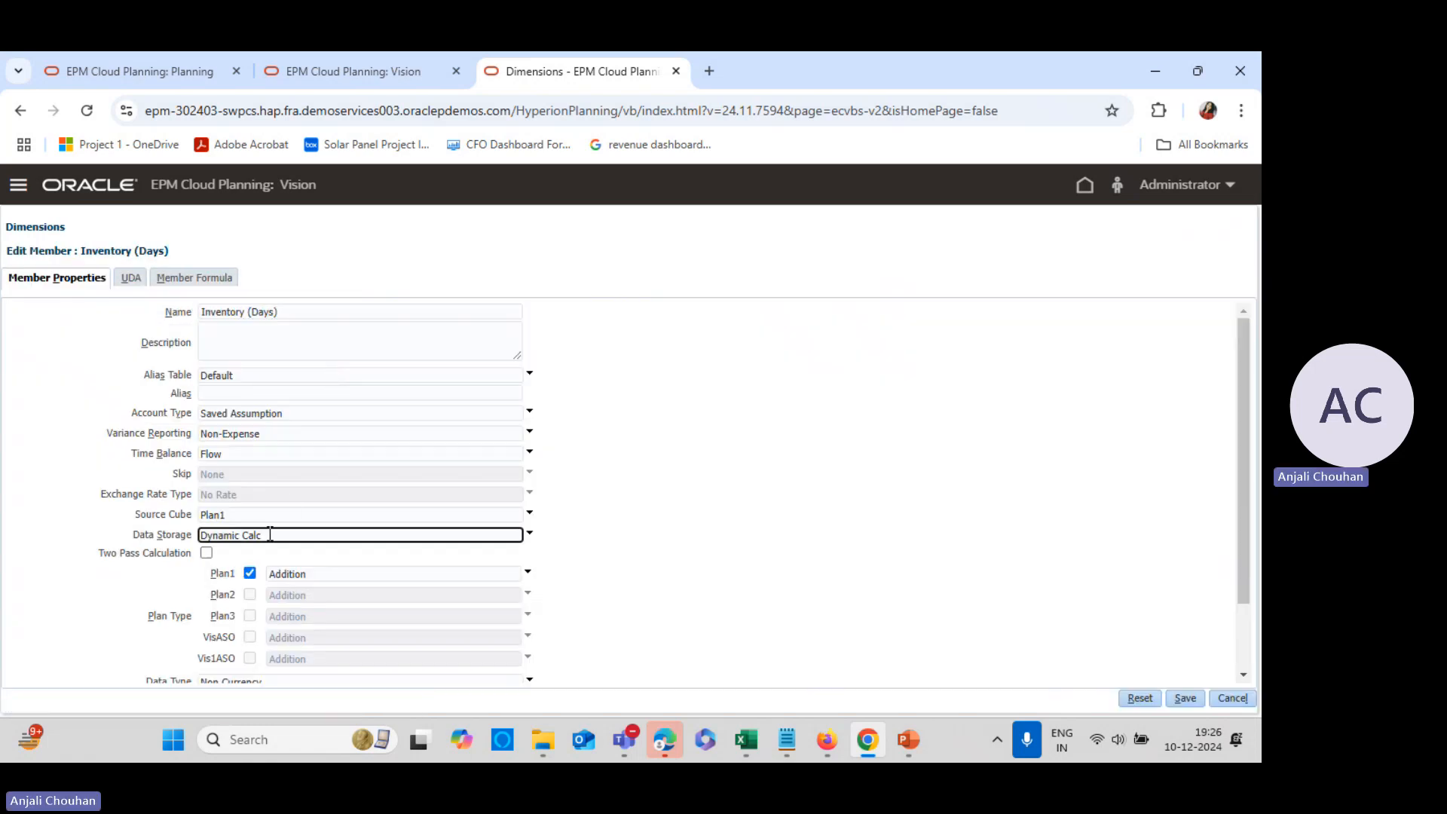
{"action": "left_click", "coordinate": [270, 552]}
{"action": "left_click", "coordinate": [1191, 699]}
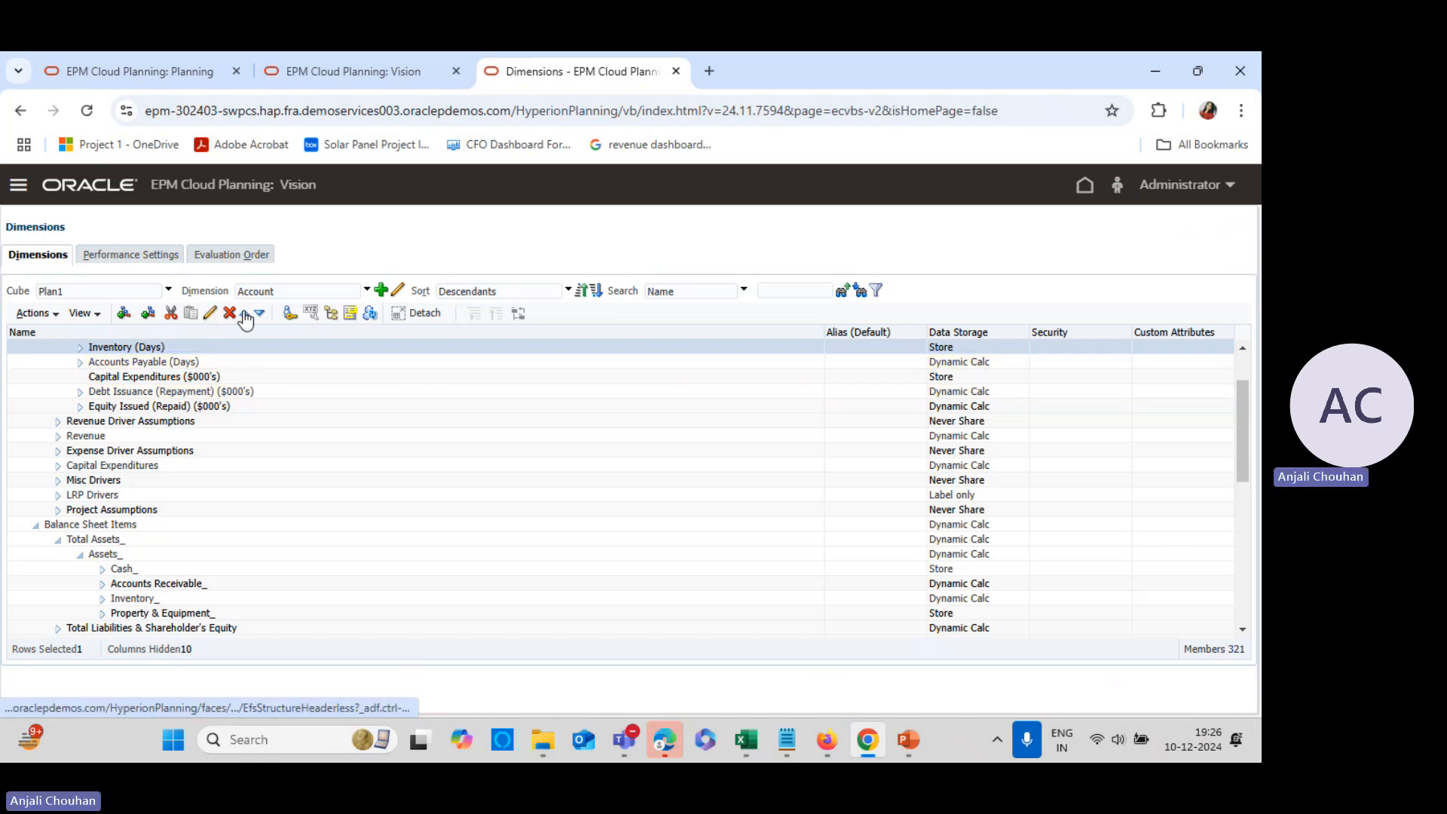
Reopen Inventory (Days) and check its formula and data storage for cube Plan1
{"action": "left_click", "coordinate": [220, 311]}
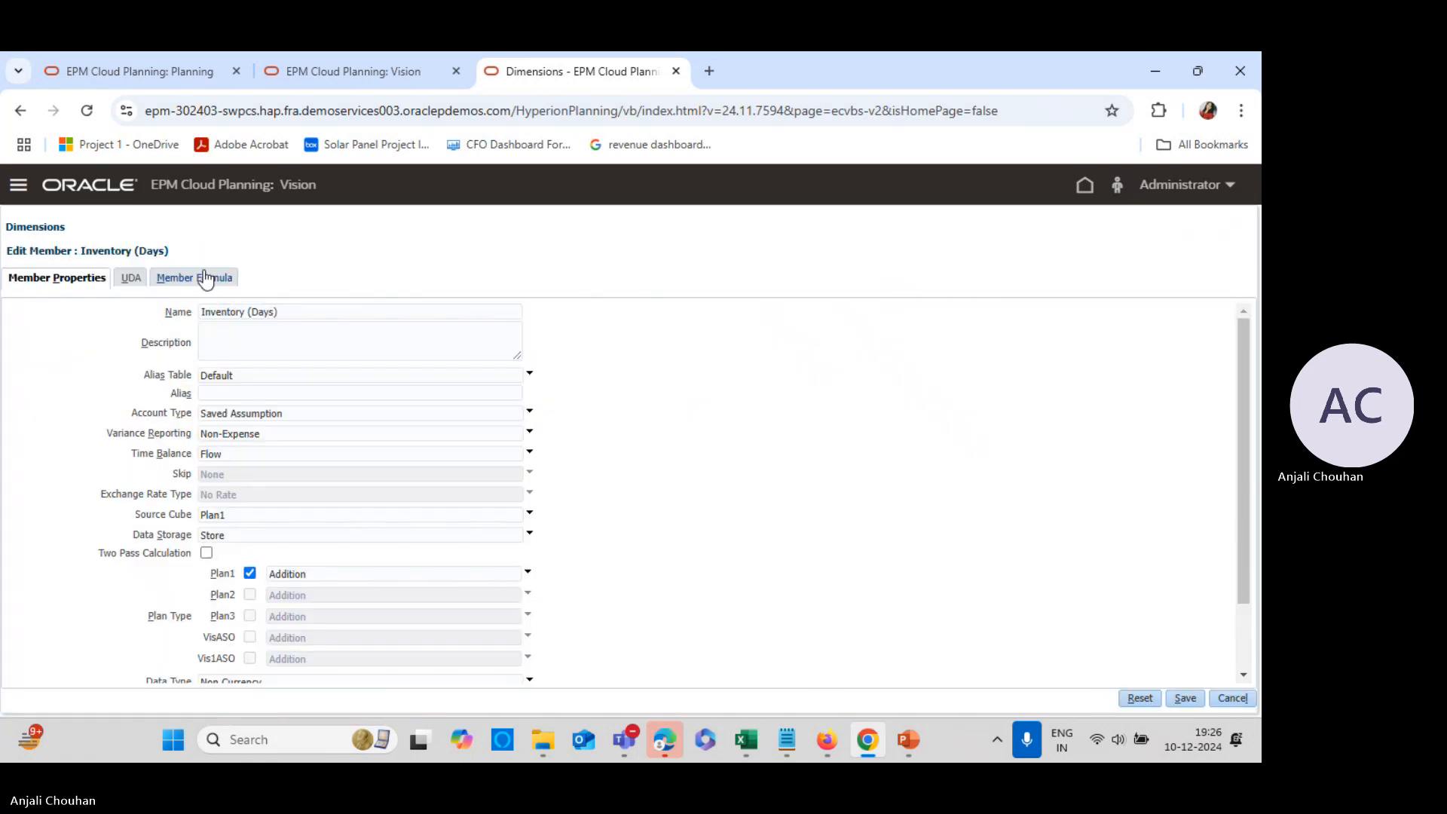
{"action": "left_click", "coordinate": [206, 278]}
{"action": "left_click", "coordinate": [226, 321]}
{"action": "left_click", "coordinate": [191, 351]}
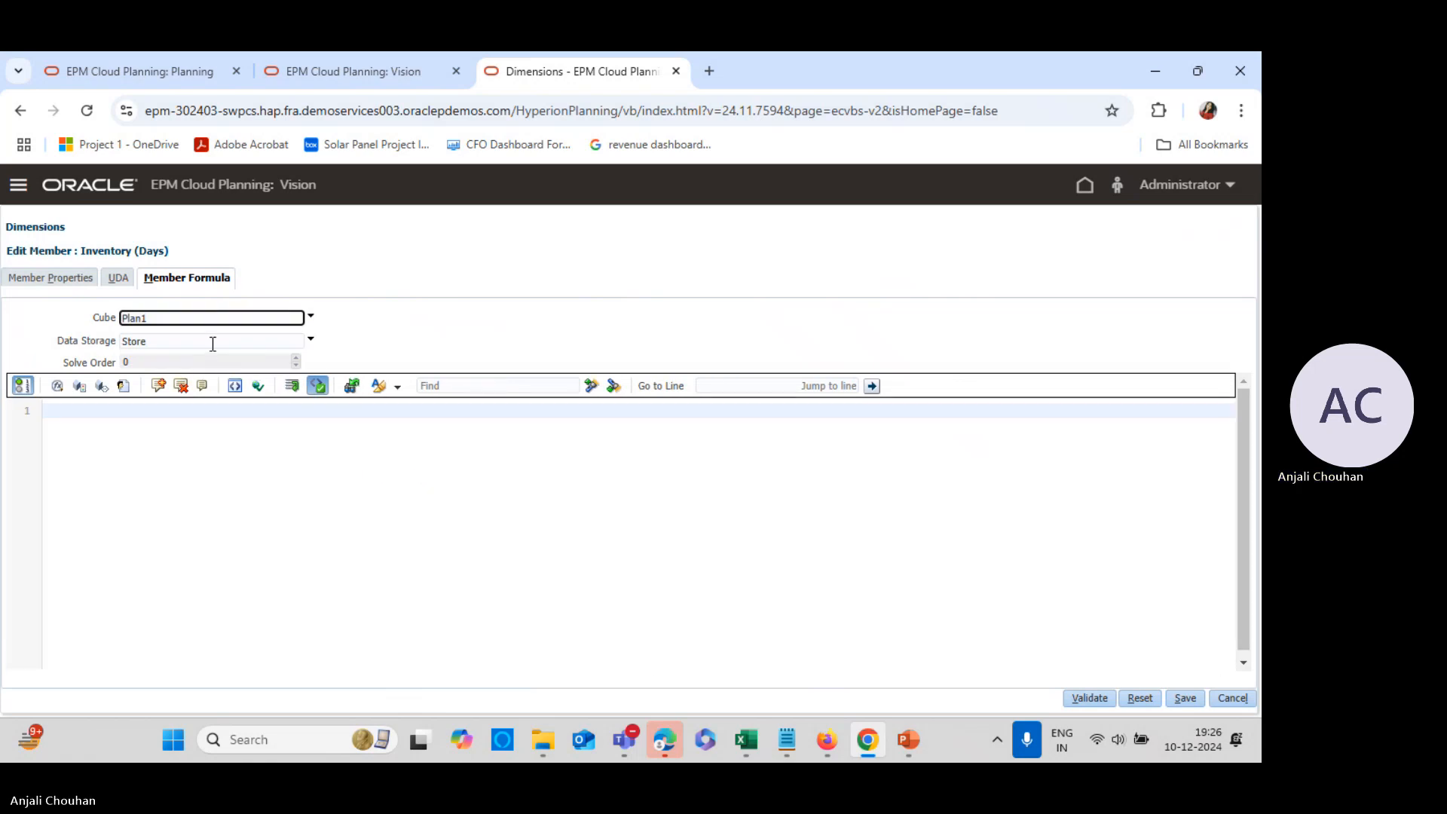
Set the data storage of Inventory (Days) for cube Plan1 to Store, save the member and refresh the database
{"action": "left_click", "coordinate": [213, 344]}
{"action": "left_click", "coordinate": [218, 388]}
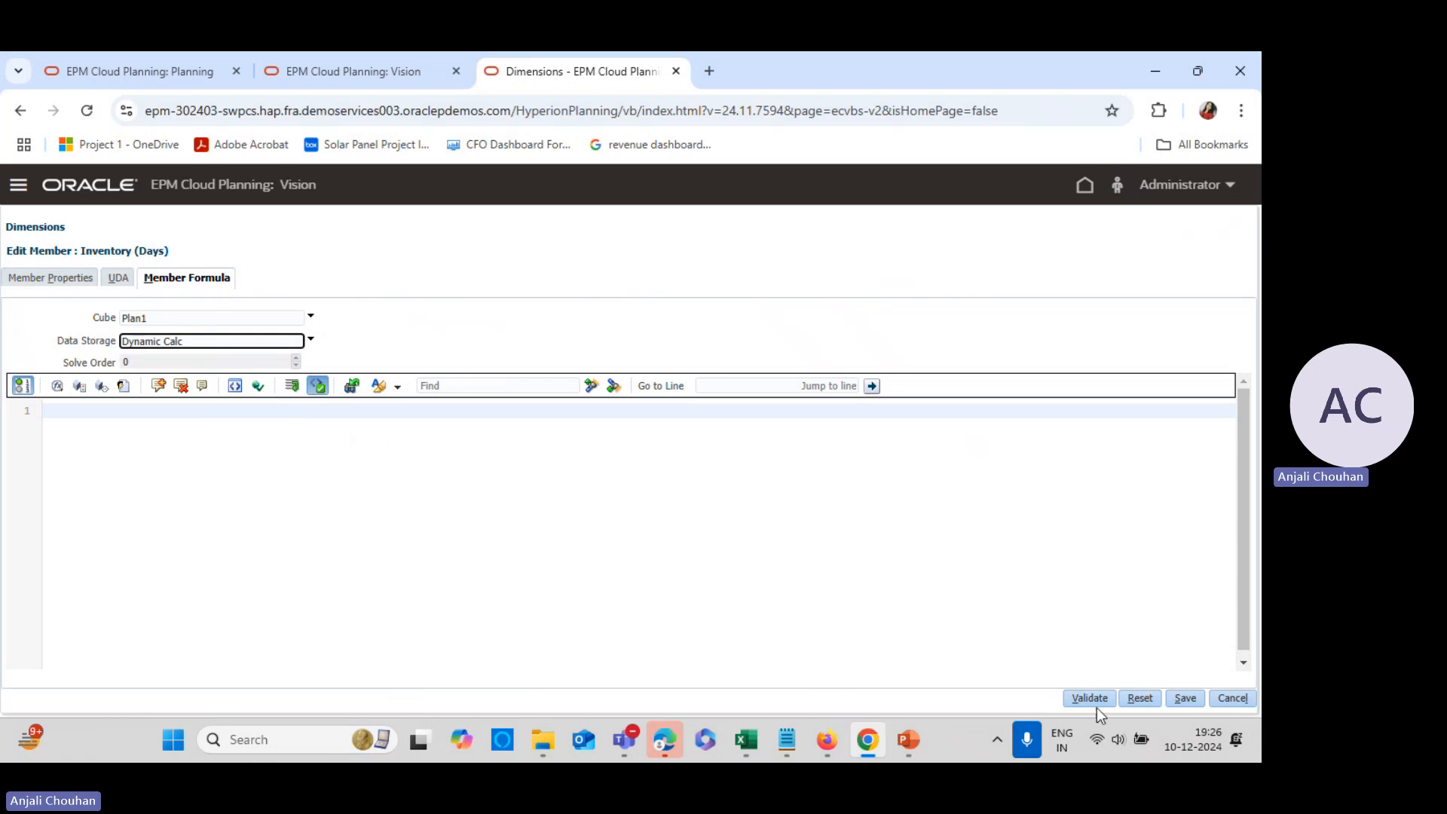
{"action": "left_click", "coordinate": [229, 345]}
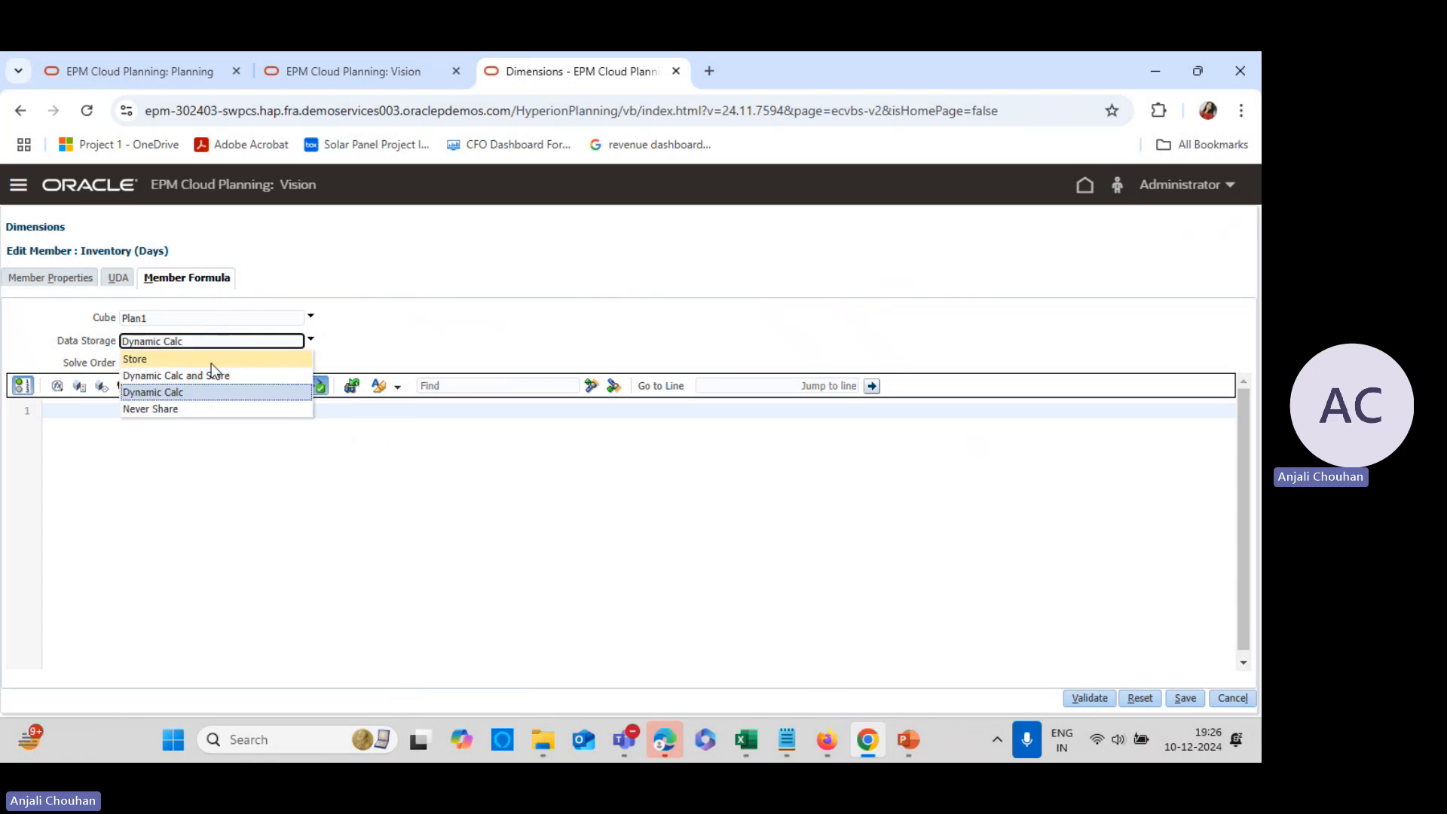
{"action": "left_click", "coordinate": [211, 363]}
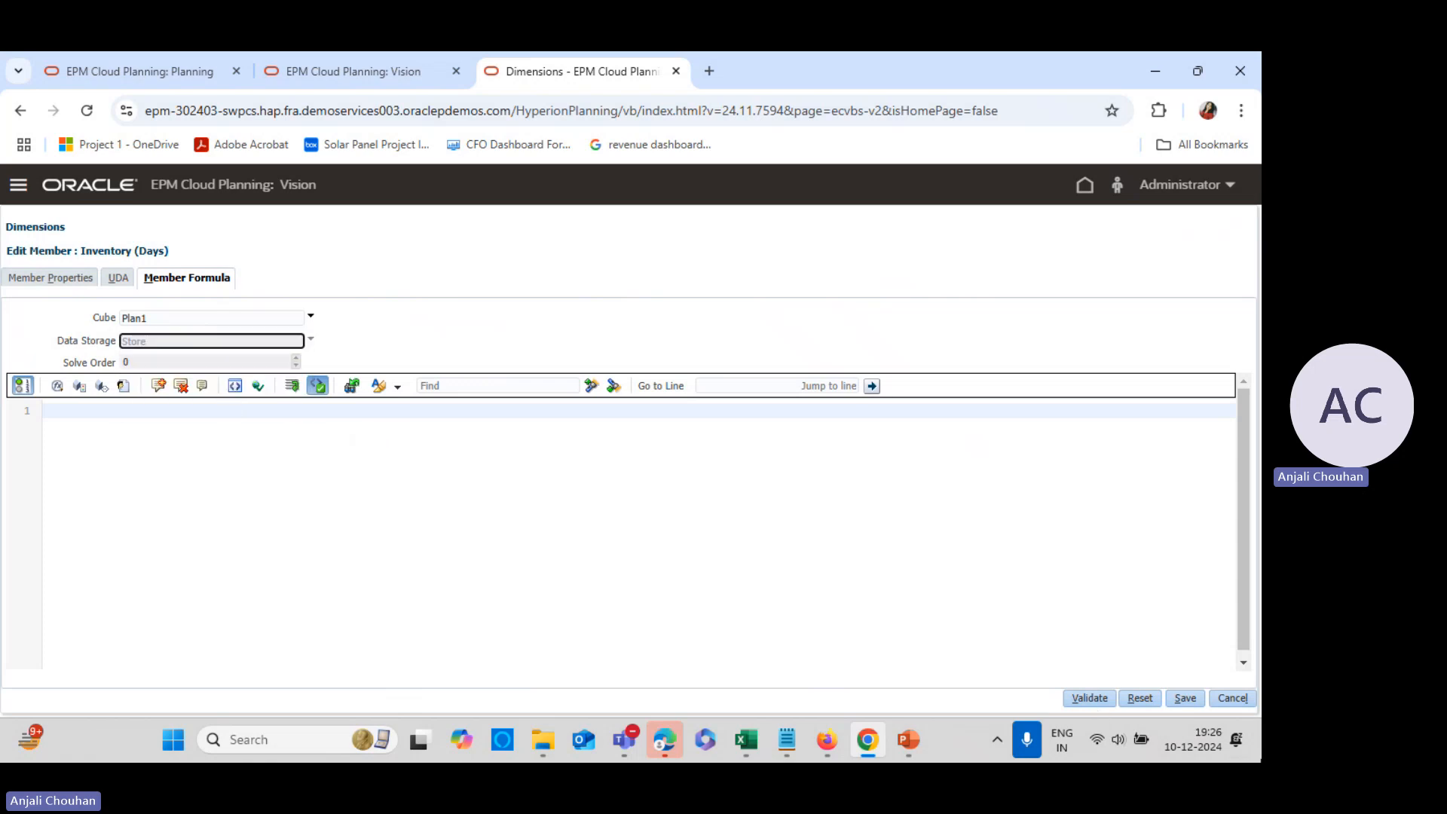
{"action": "left_click", "coordinate": [1186, 698]}
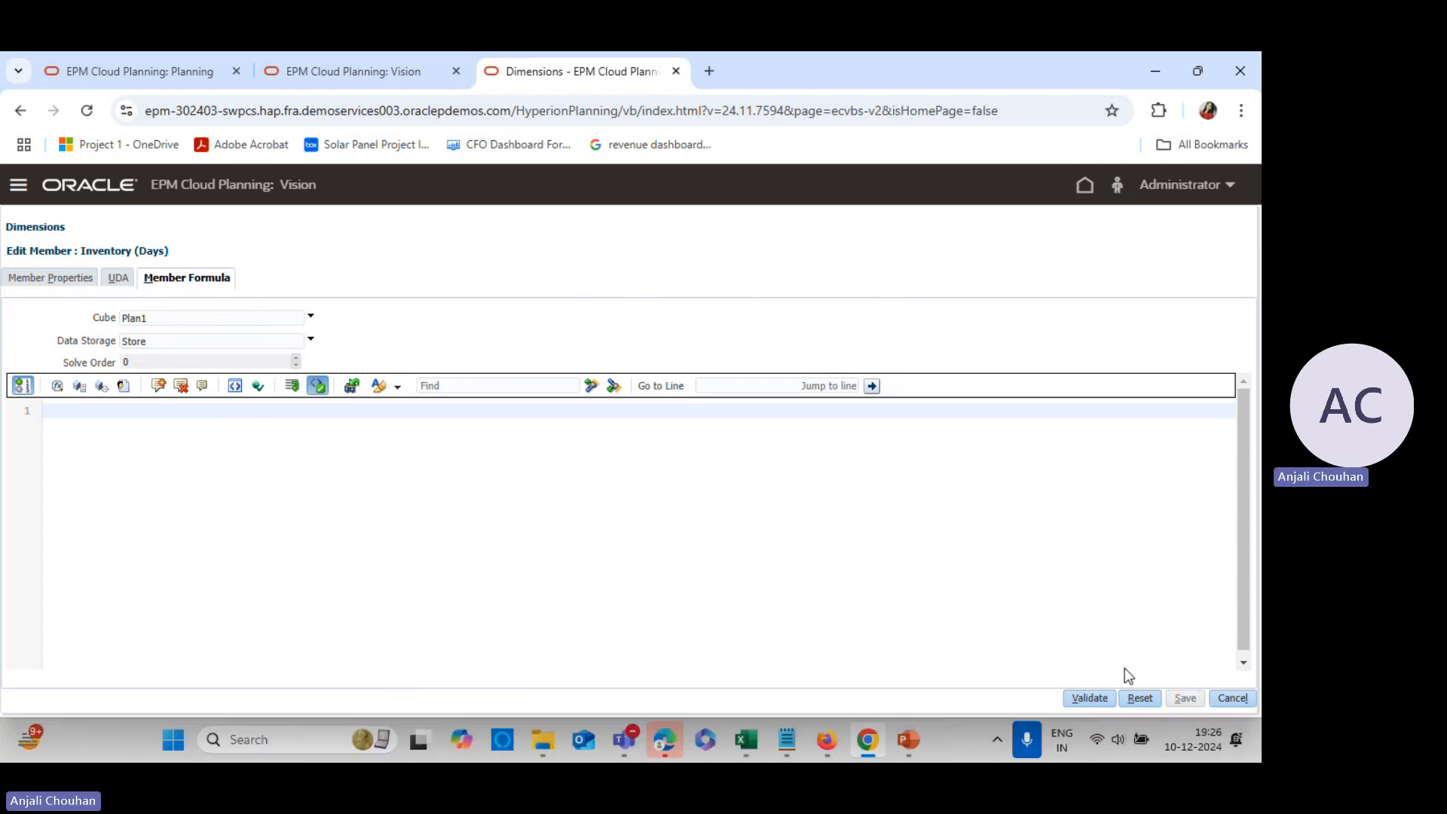
{"action": "left_click", "coordinate": [371, 315]}
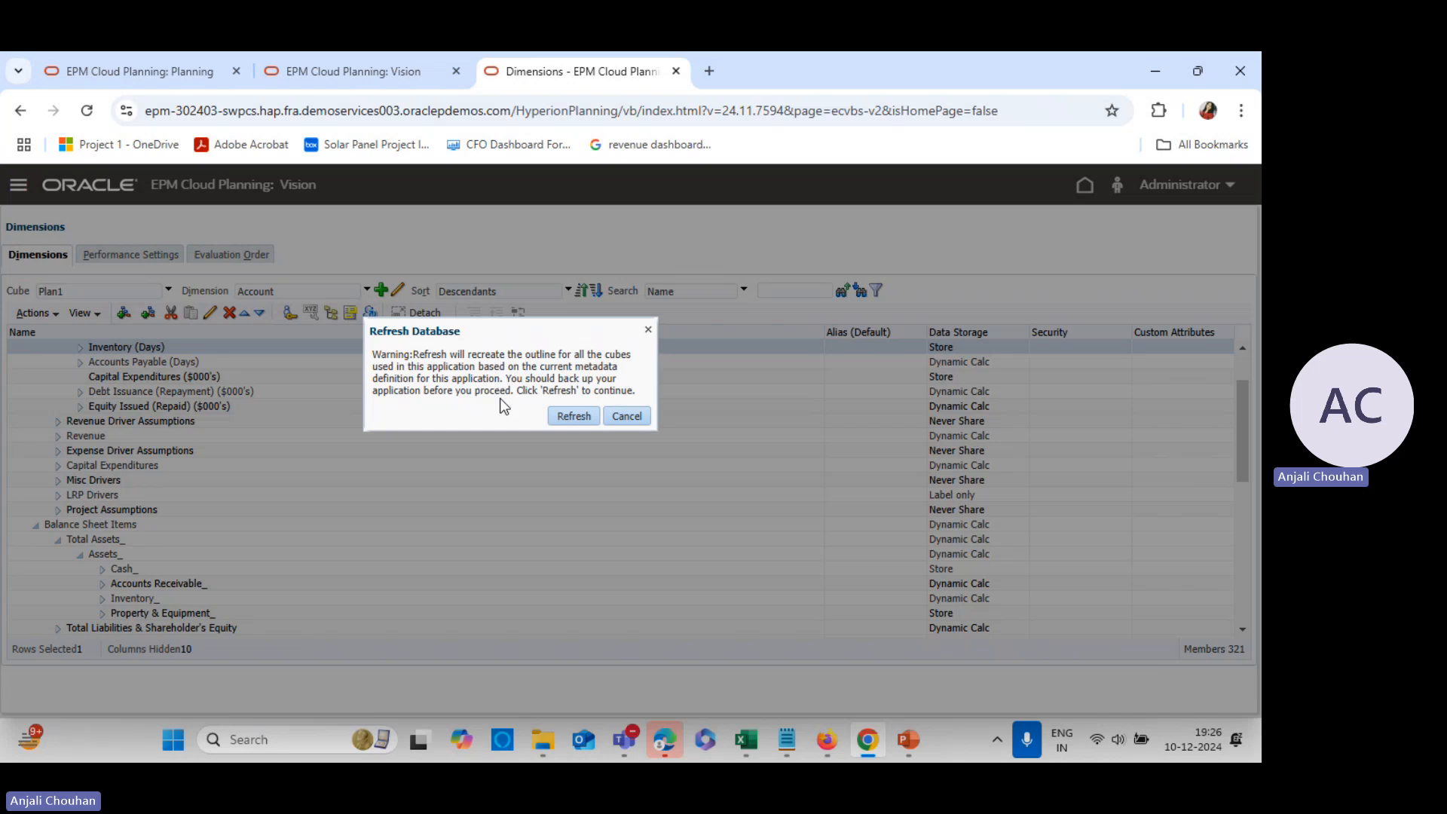
{"action": "left_click", "coordinate": [573, 416]}
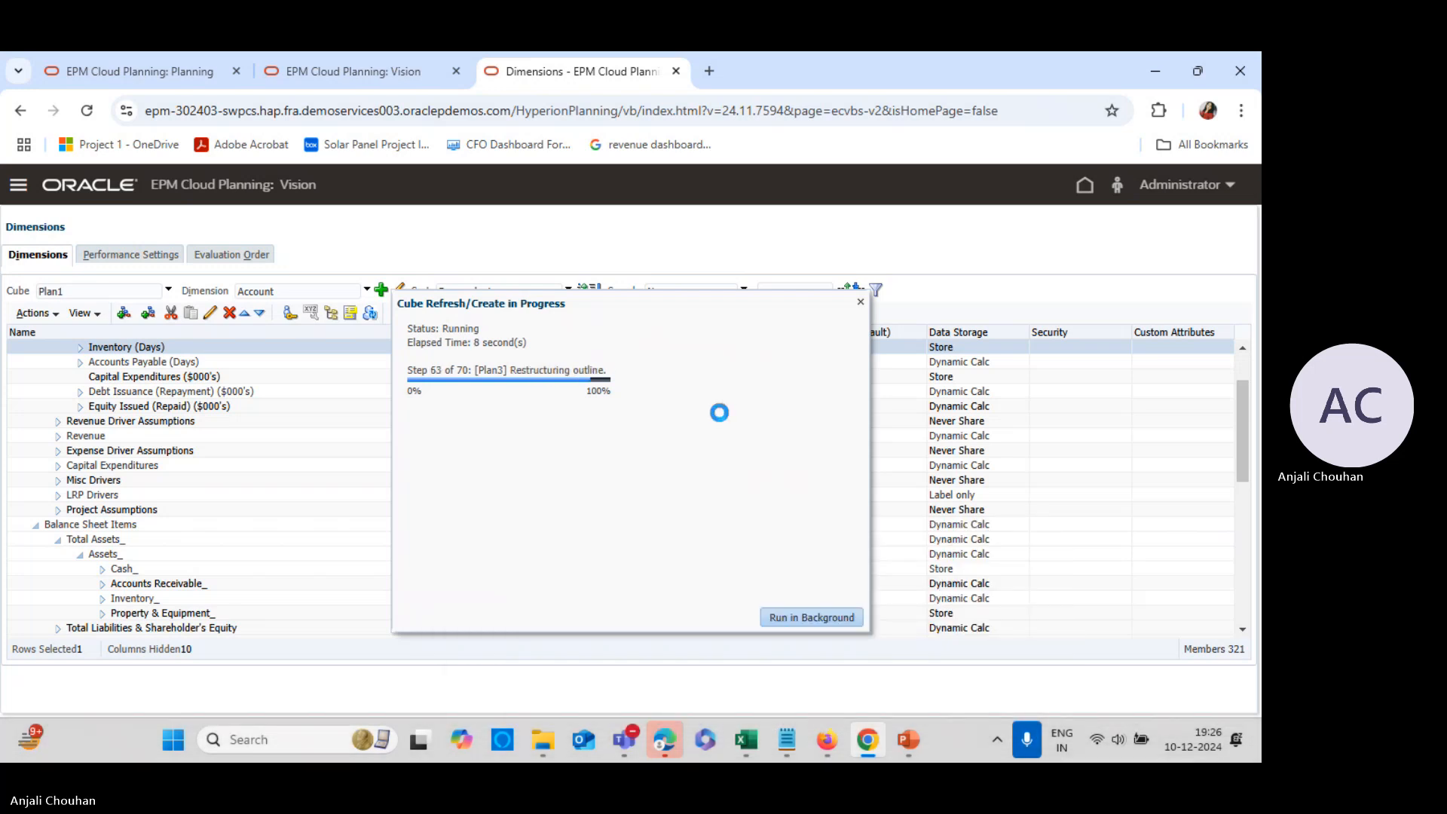
Switch to the SMARTVIEW_B workbook in Excel, refresh the ad hoc grid on Sheet2 and check the Inventory_ row
{"action": "mouse_move", "coordinate": [745, 739]}
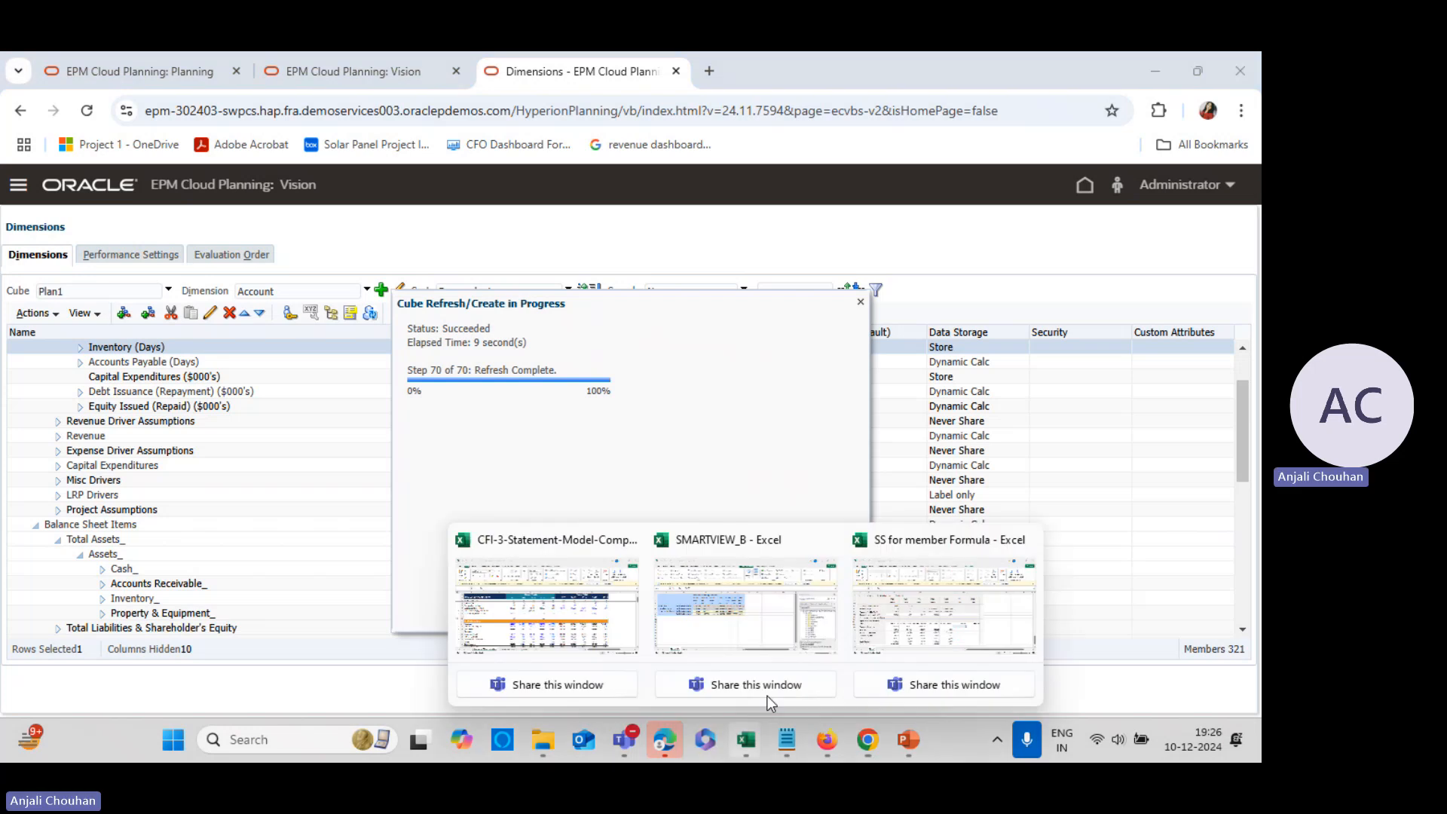
{"action": "left_click", "coordinate": [765, 612]}
{"action": "left_click", "coordinate": [216, 680]}
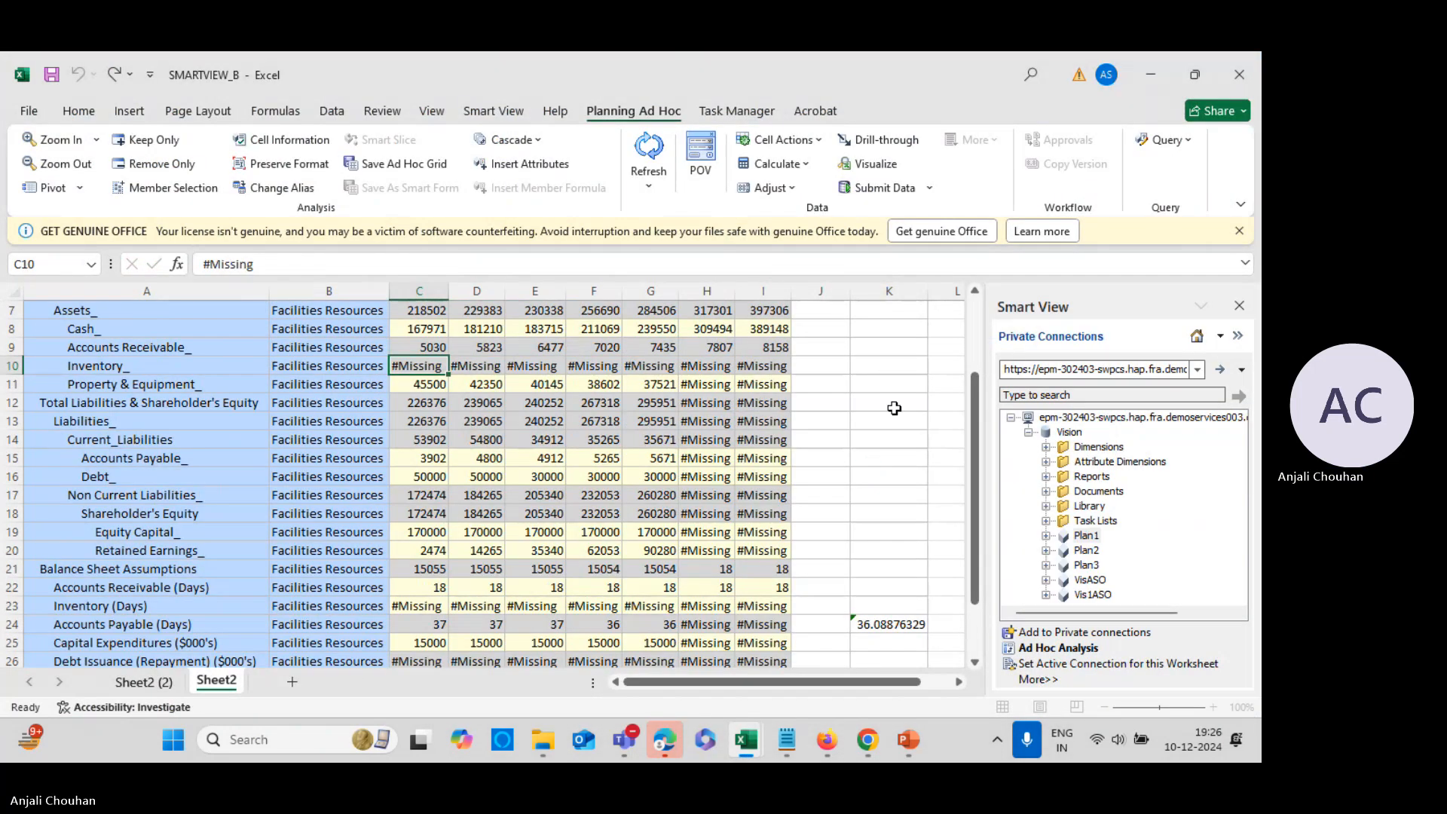
{"action": "left_click", "coordinate": [893, 408]}
{"action": "left_click", "coordinate": [648, 150]}
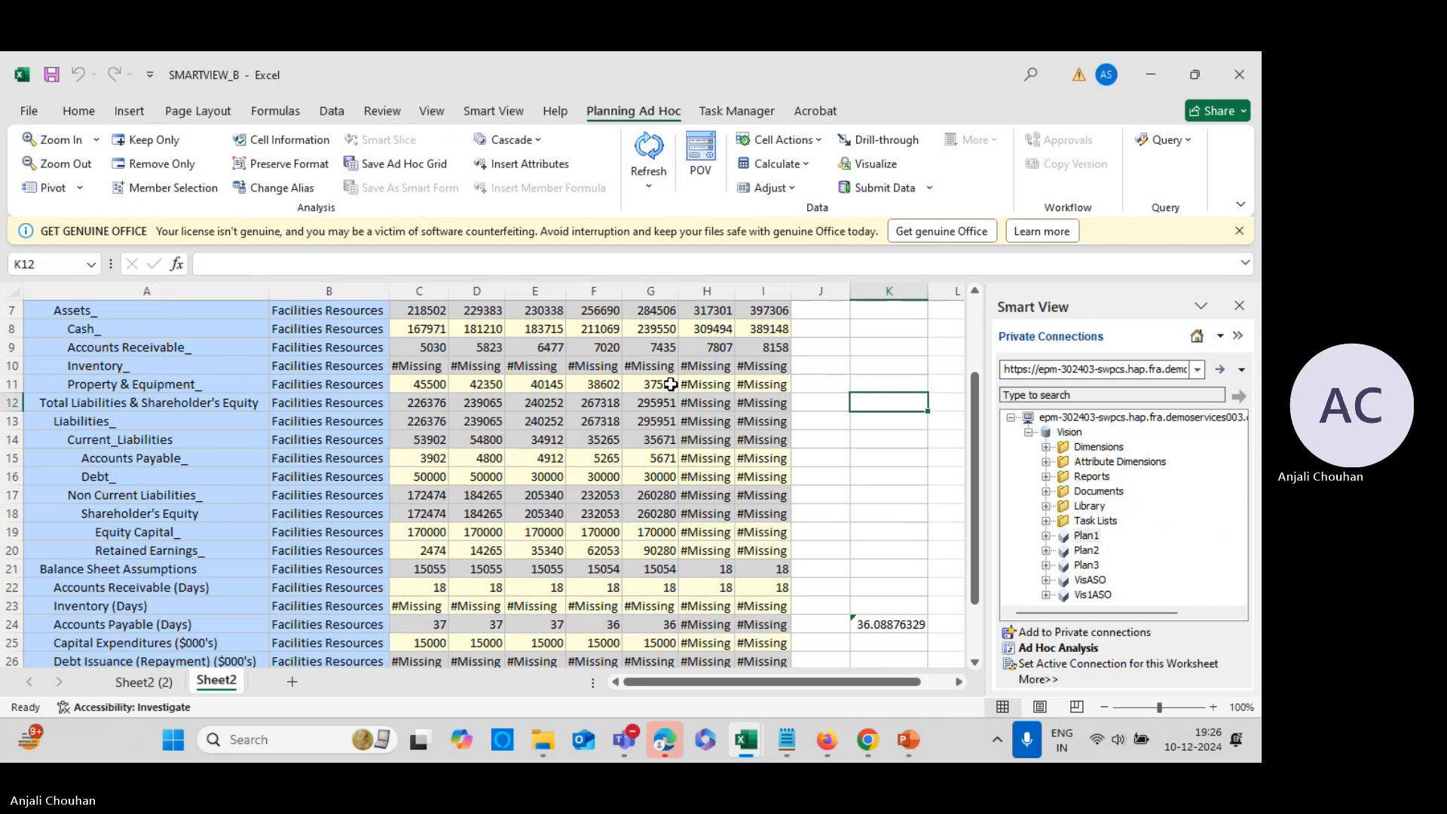
{"action": "left_click", "coordinate": [648, 147]}
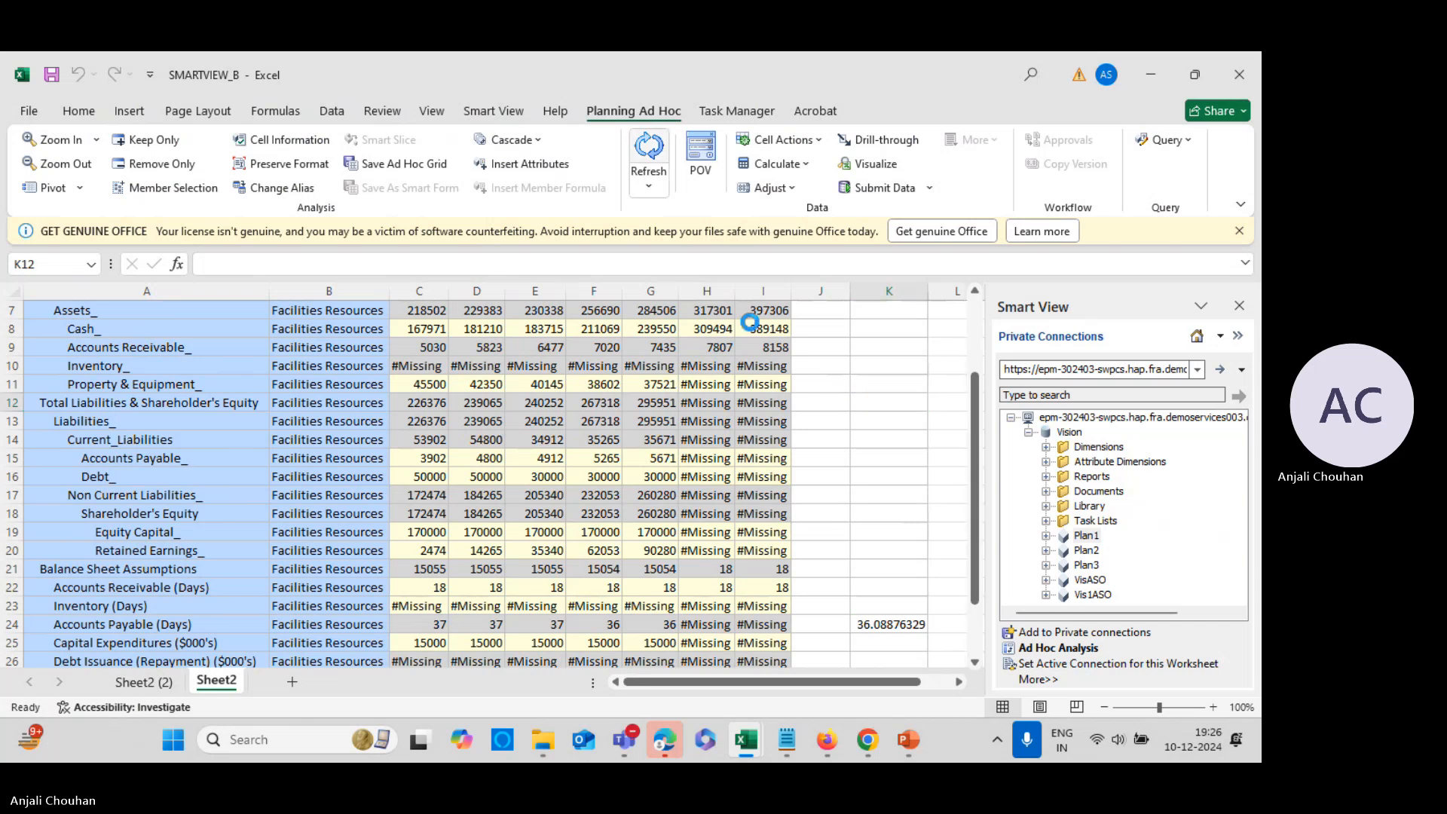
{"action": "left_click_drag", "start_coordinate": [426, 365], "coordinate": [763, 385]}
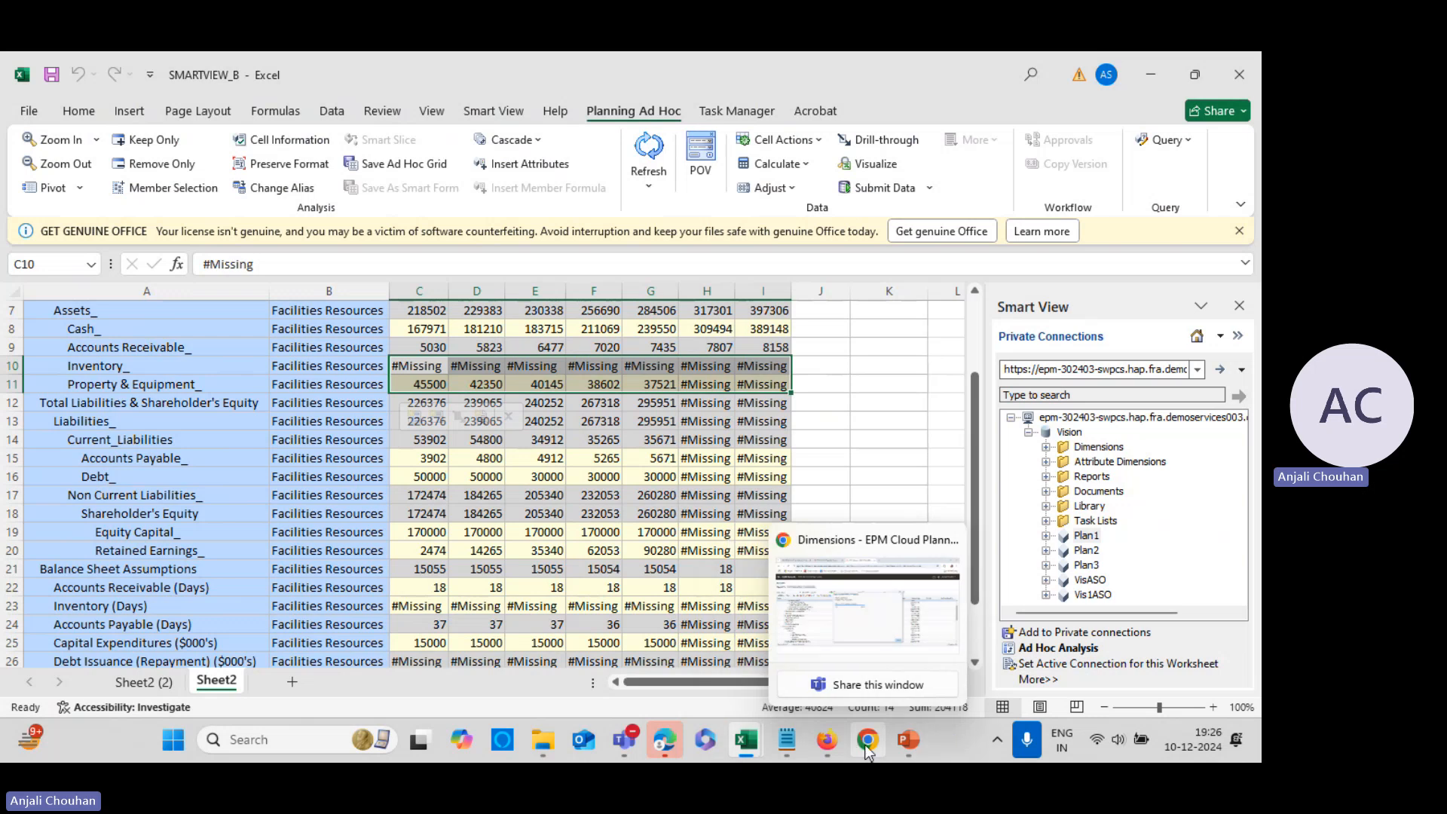
Switch to the Balance Sheet1 form in Firefox, refresh its data and check the Inventory_ row
{"action": "left_click", "coordinate": [826, 741]}
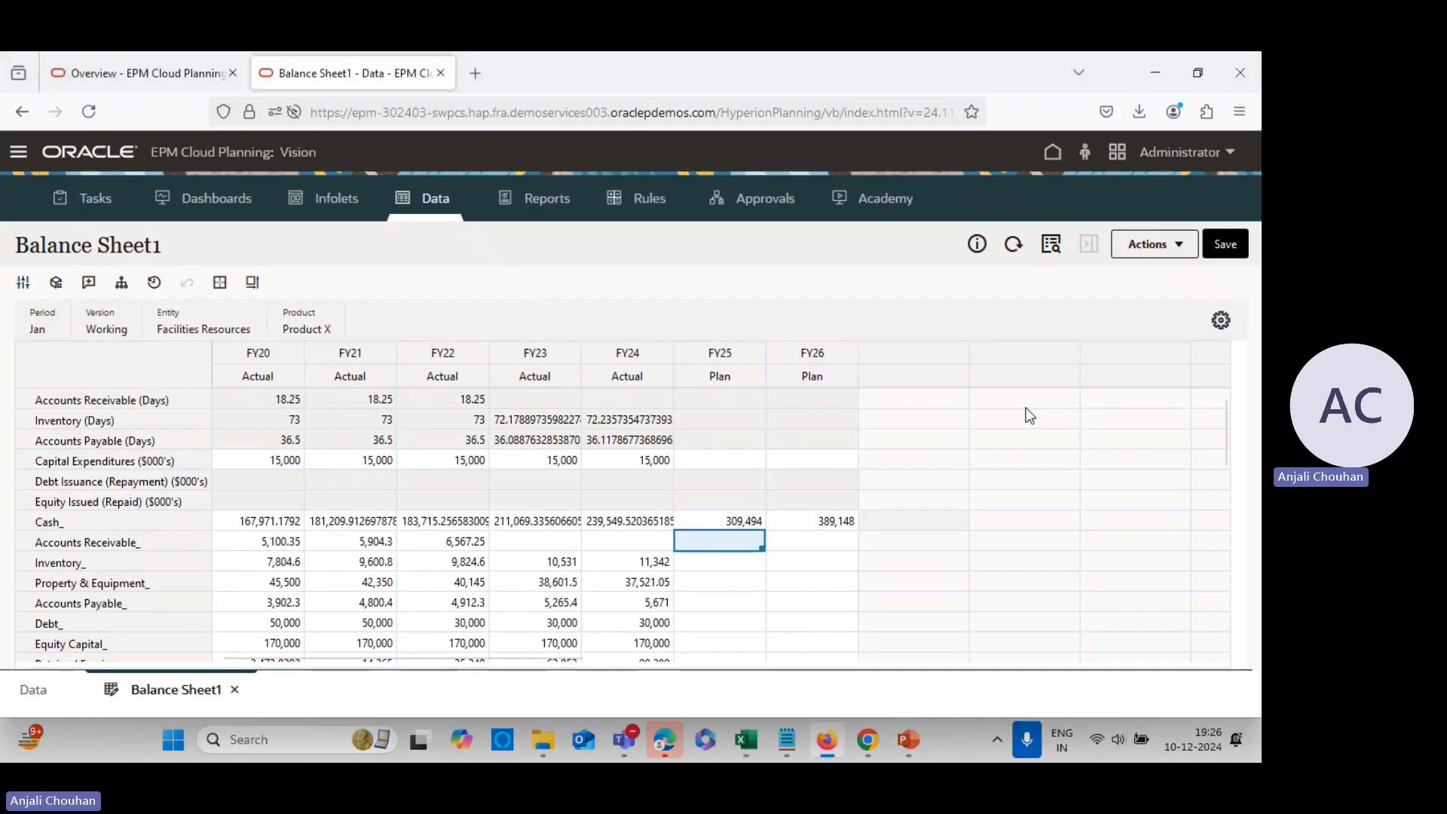
{"action": "left_click", "coordinate": [1014, 245]}
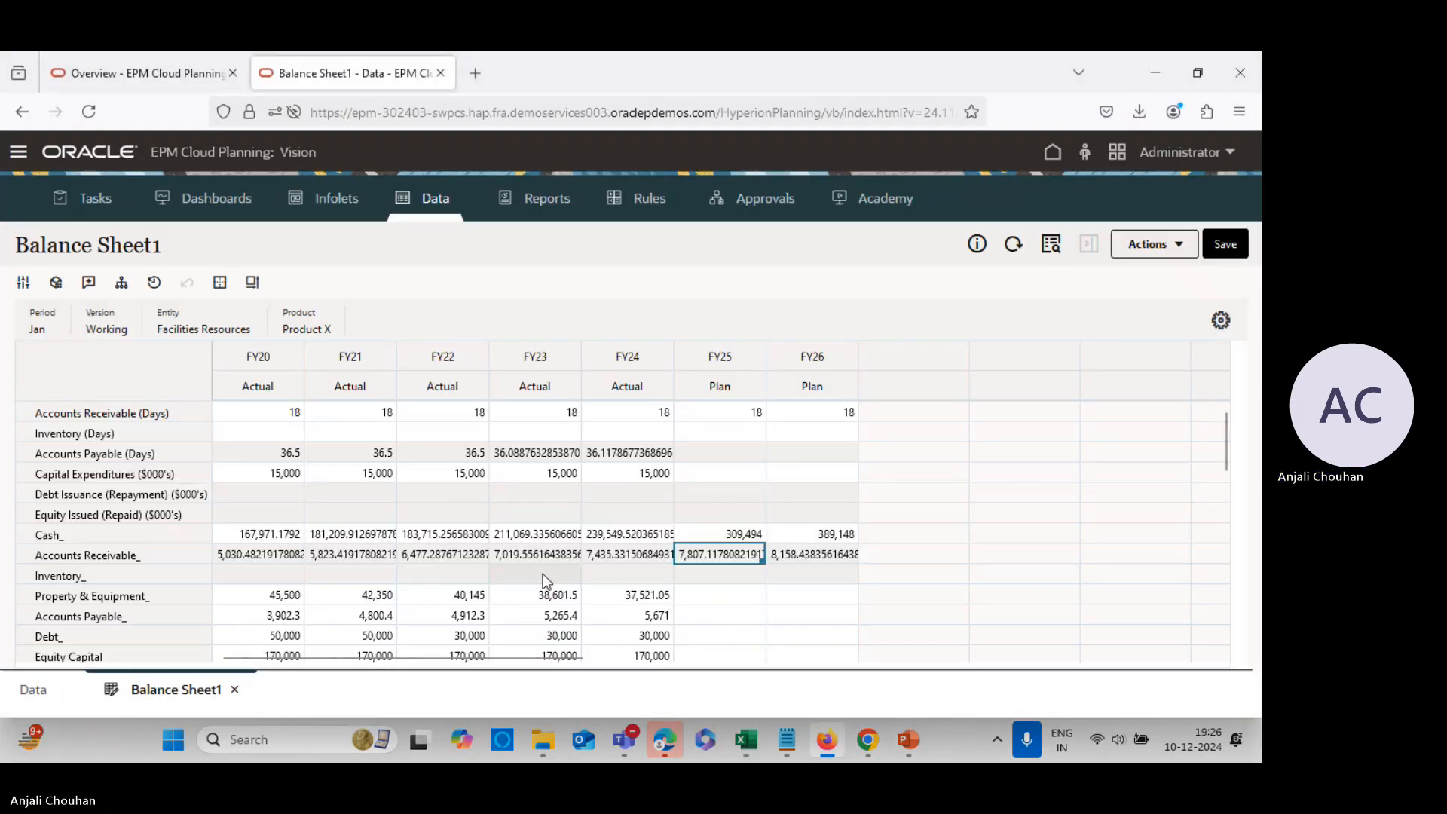
{"action": "left_click", "coordinate": [275, 572]}
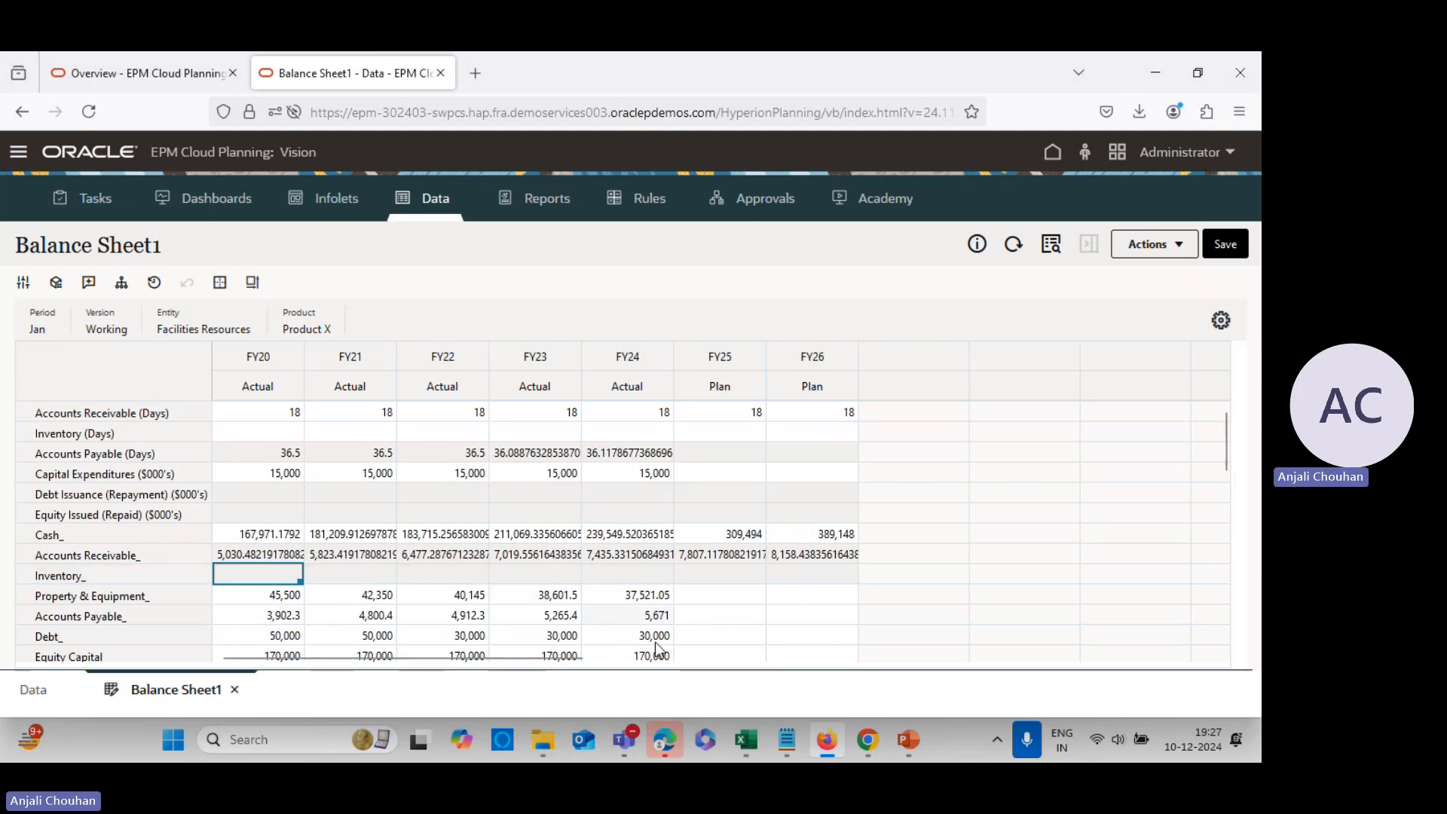
Return to the Dimensions page in Chrome, dismiss the finished cube refresh and select the Inventory (Days) member name text
{"action": "left_click", "coordinate": [860, 745]}
{"action": "left_click", "coordinate": [839, 618]}
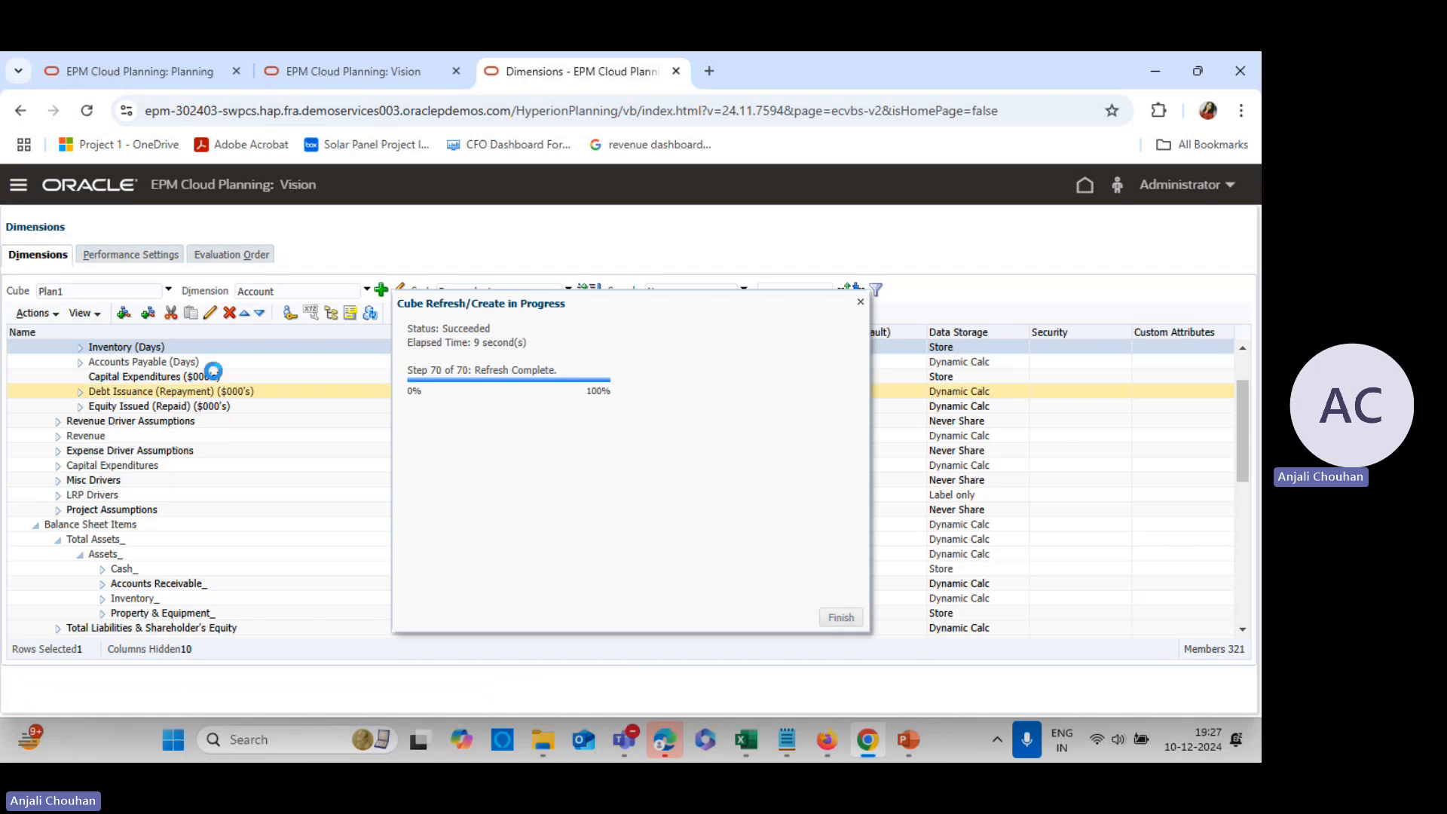
{"action": "left_click", "coordinate": [190, 604]}
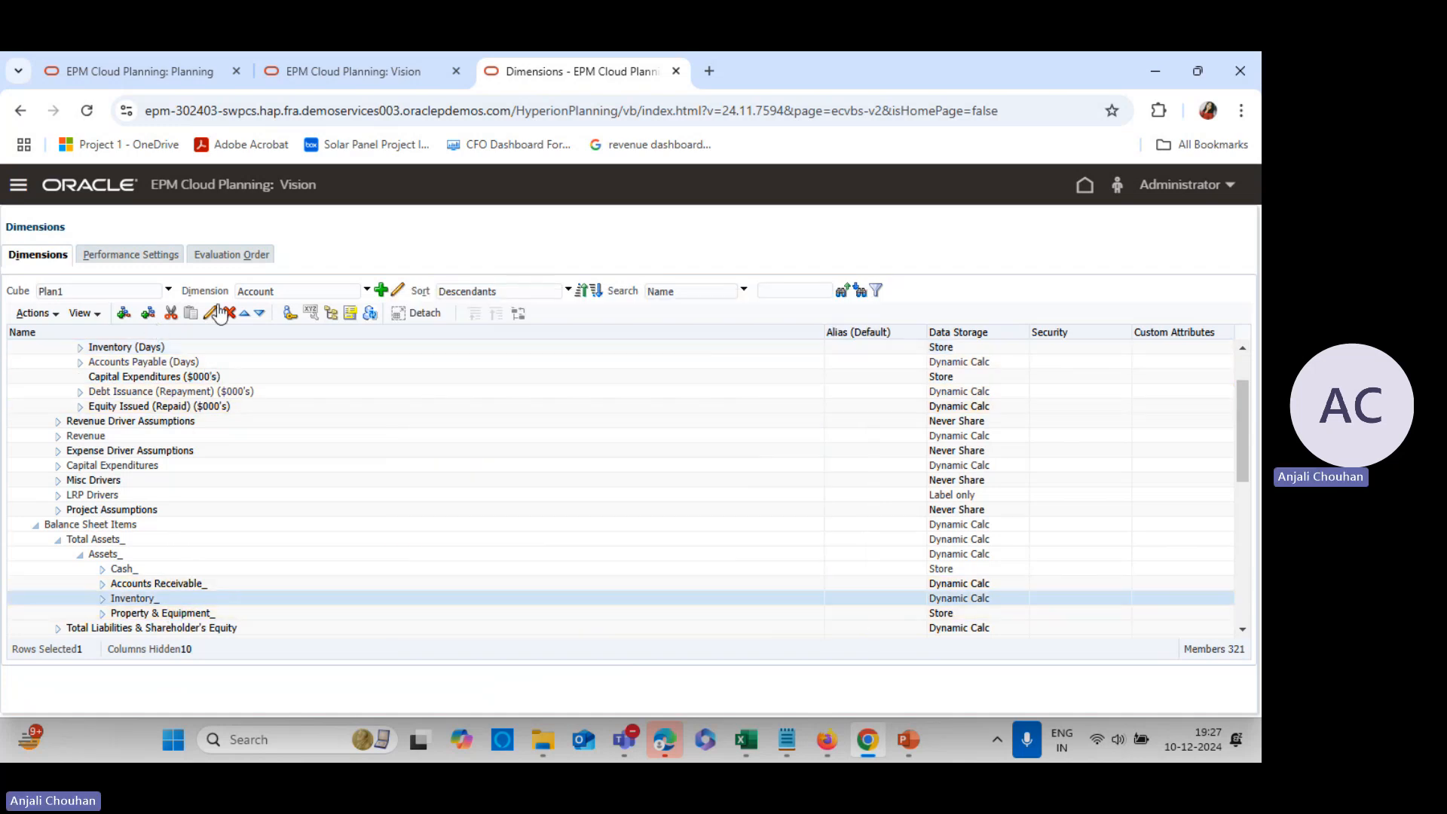
{"action": "double_click", "coordinate": [89, 347]}
{"action": "mouse_move", "coordinate": [89, 348]}
{"action": "left_mouse_down"}
{"action": "mouse_move", "coordinate": [159, 348]}
{"action": "mouse_move", "coordinate": [101, 345]}
{"action": "left_mouse_up"}
{"action": "left_click", "coordinate": [164, 346]}
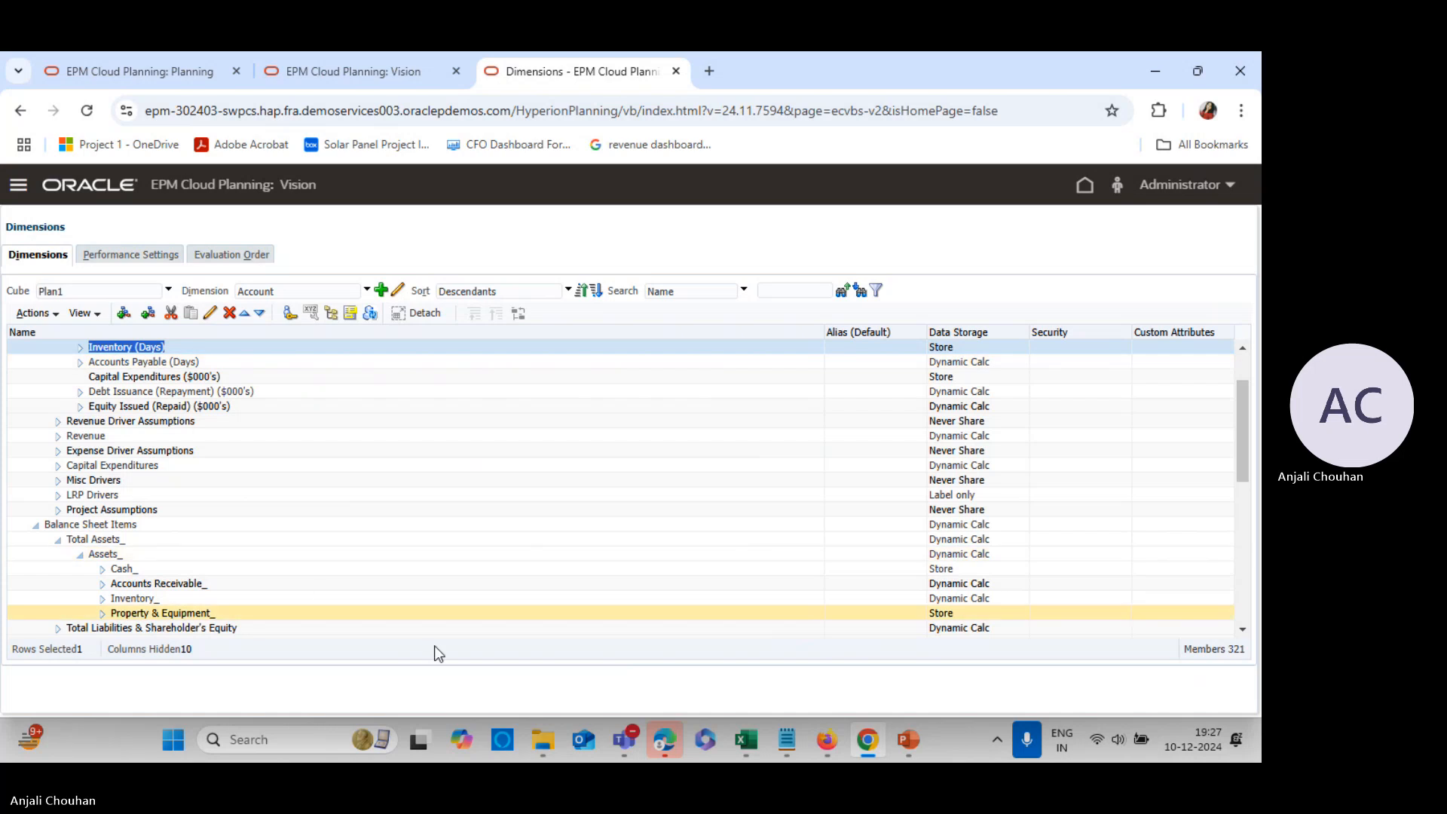
Switch to the CFI-3-Statement-Model-Complete 1 workbook and examine the 2017 Inventory formula against the COGS and Inventory (Days) rows
{"action": "mouse_move", "coordinate": [748, 742]}
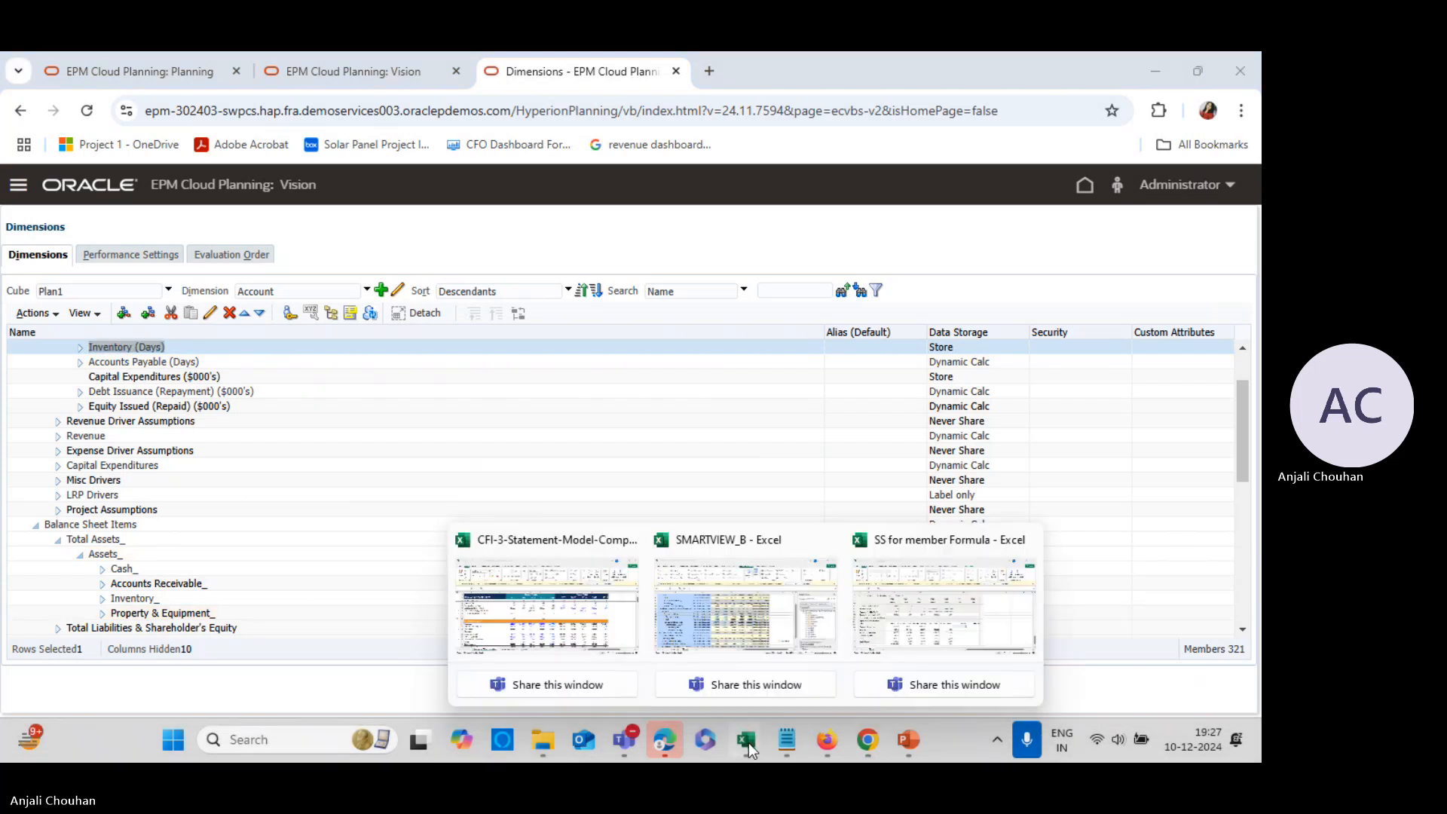
{"action": "left_click", "coordinate": [535, 646]}
{"action": "scroll", "coordinate": [375, 576], "scroll_direction": "up", "scroll_amount": 3}
{"action": "scroll", "coordinate": [369, 576], "scroll_direction": "down", "scroll_amount": 10}
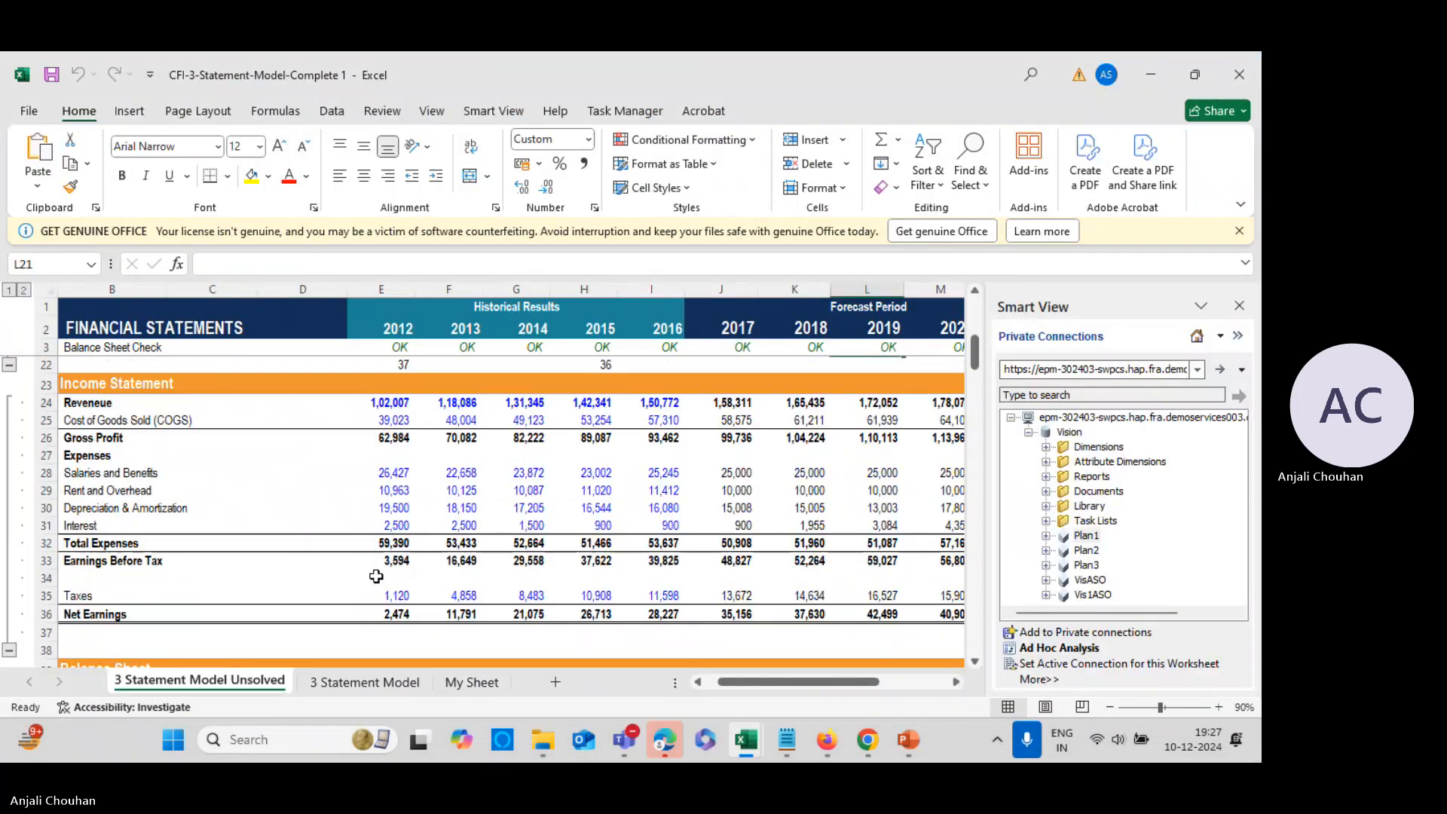
{"action": "left_click", "coordinate": [723, 437]}
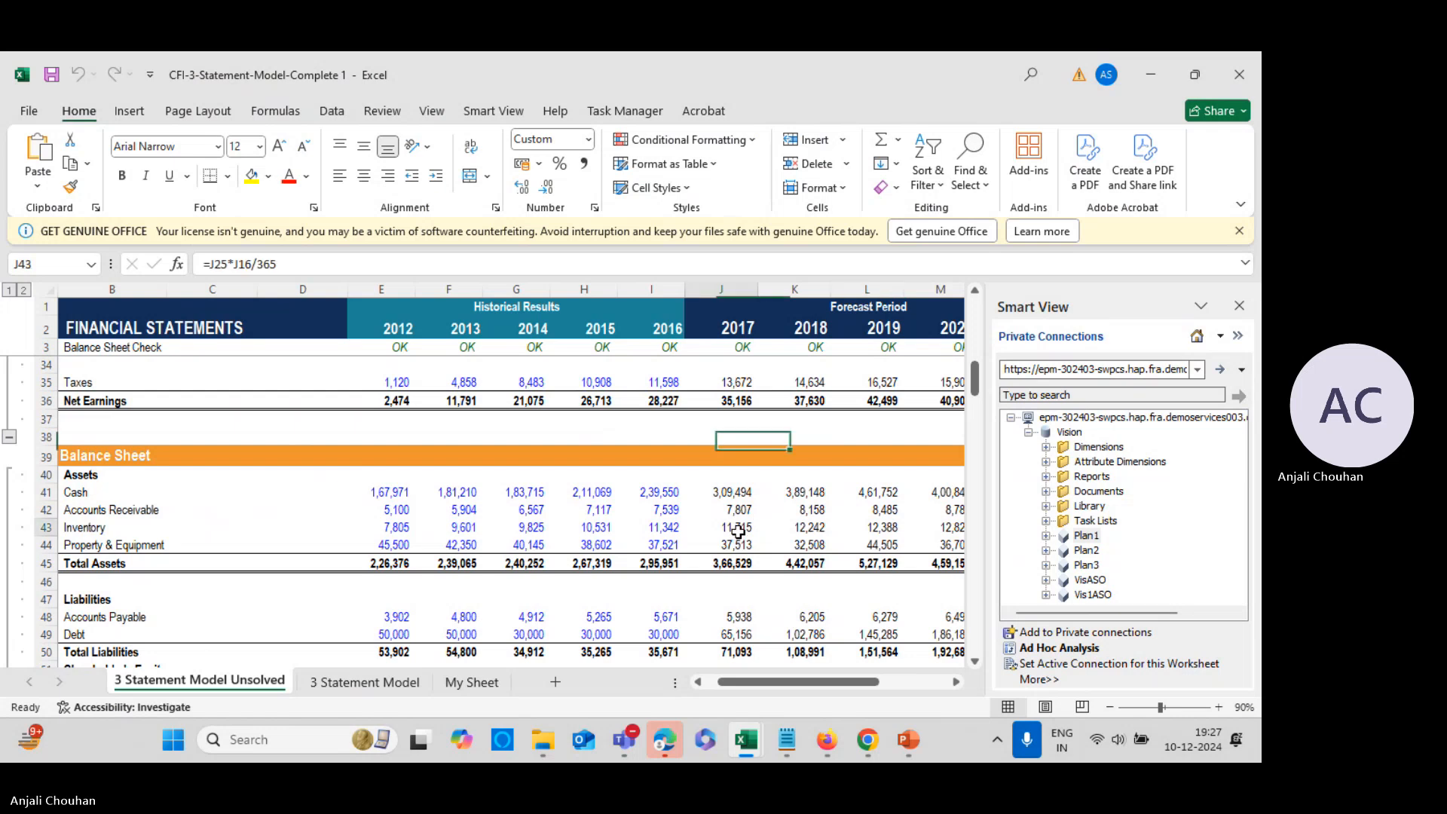
{"action": "left_click", "coordinate": [735, 528]}
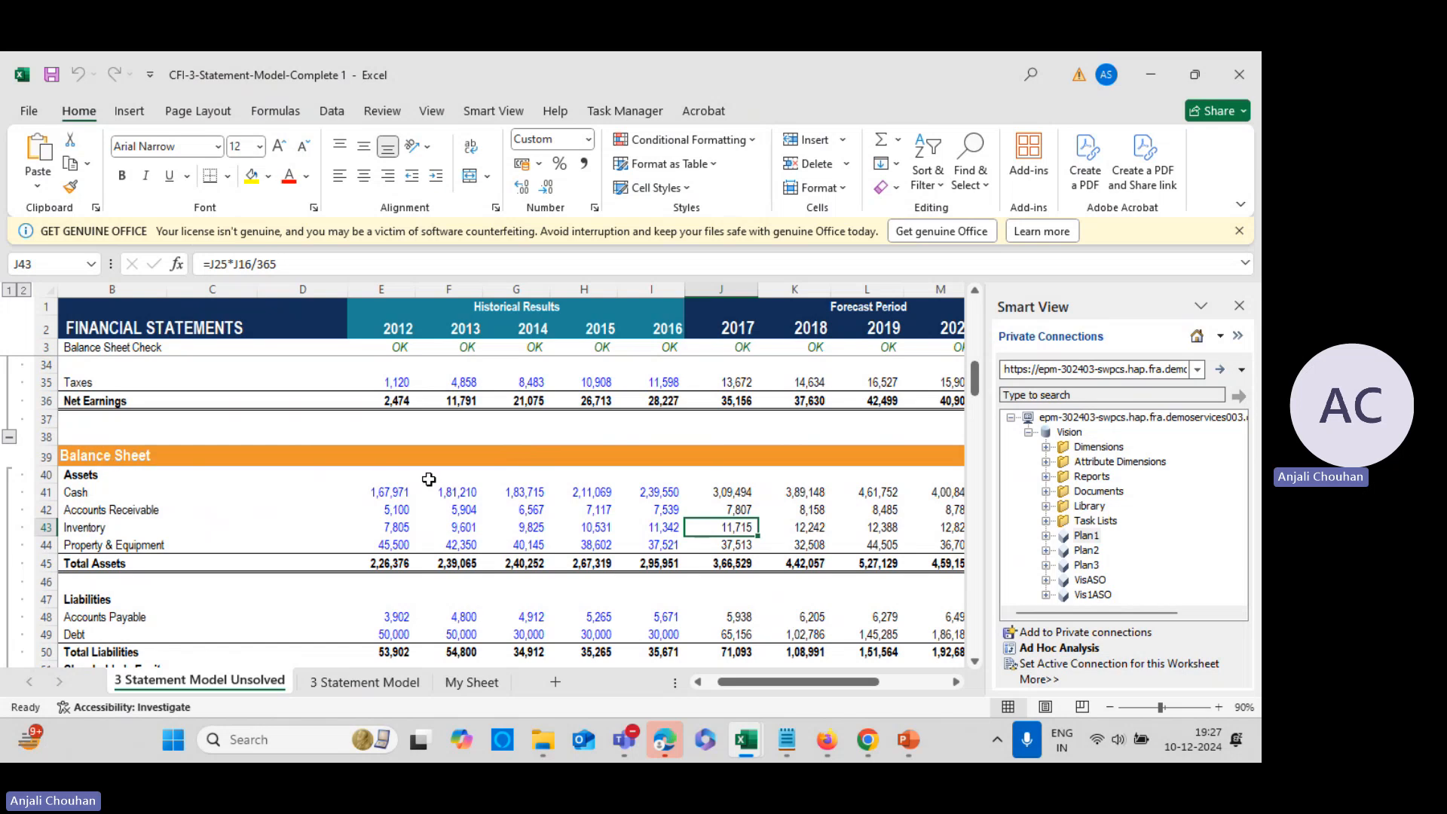
{"action": "scroll", "coordinate": [428, 479], "scroll_direction": "up", "scroll_amount": 4}
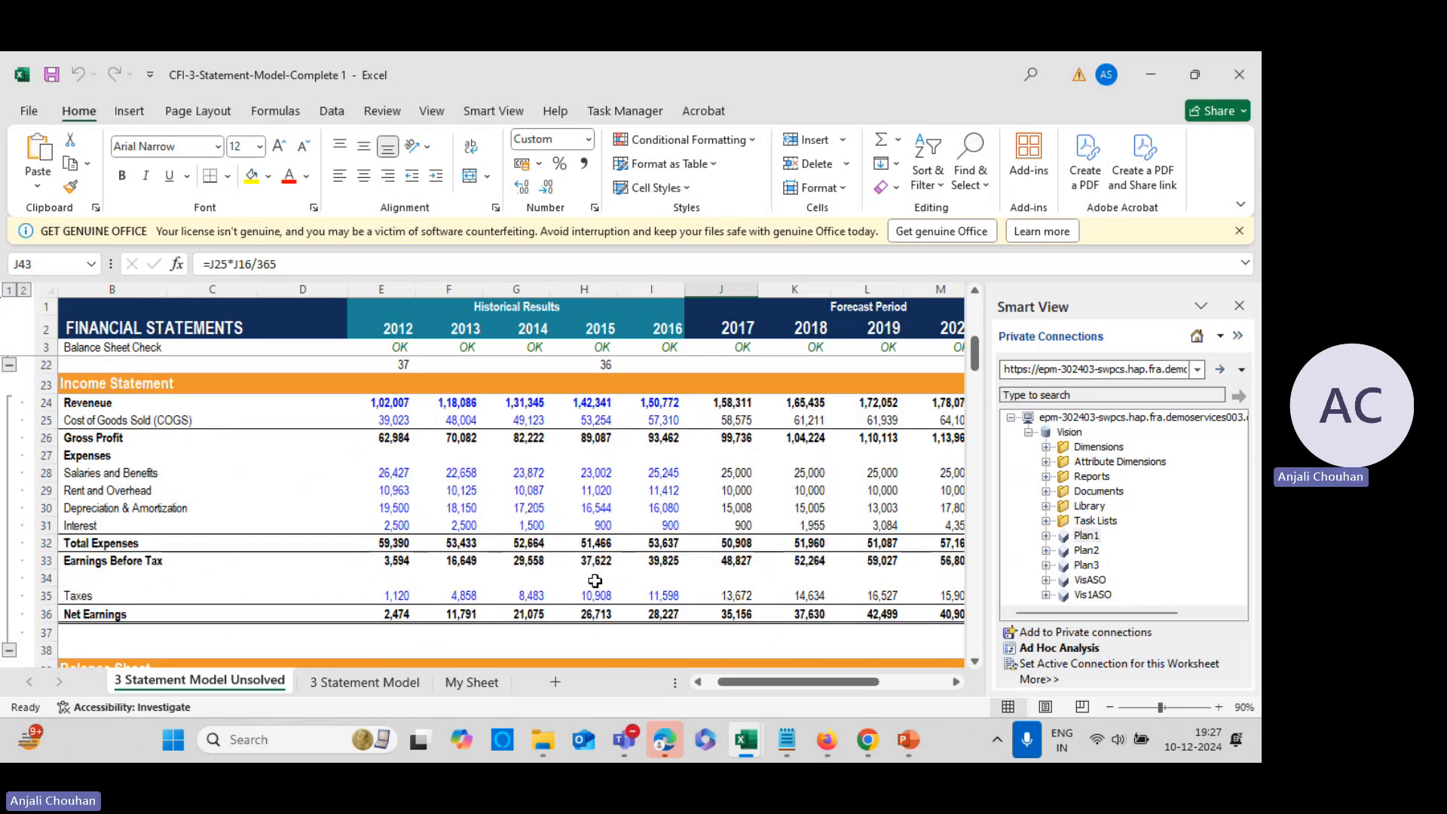
{"action": "scroll", "coordinate": [397, 635], "scroll_direction": "down", "scroll_amount": 4}
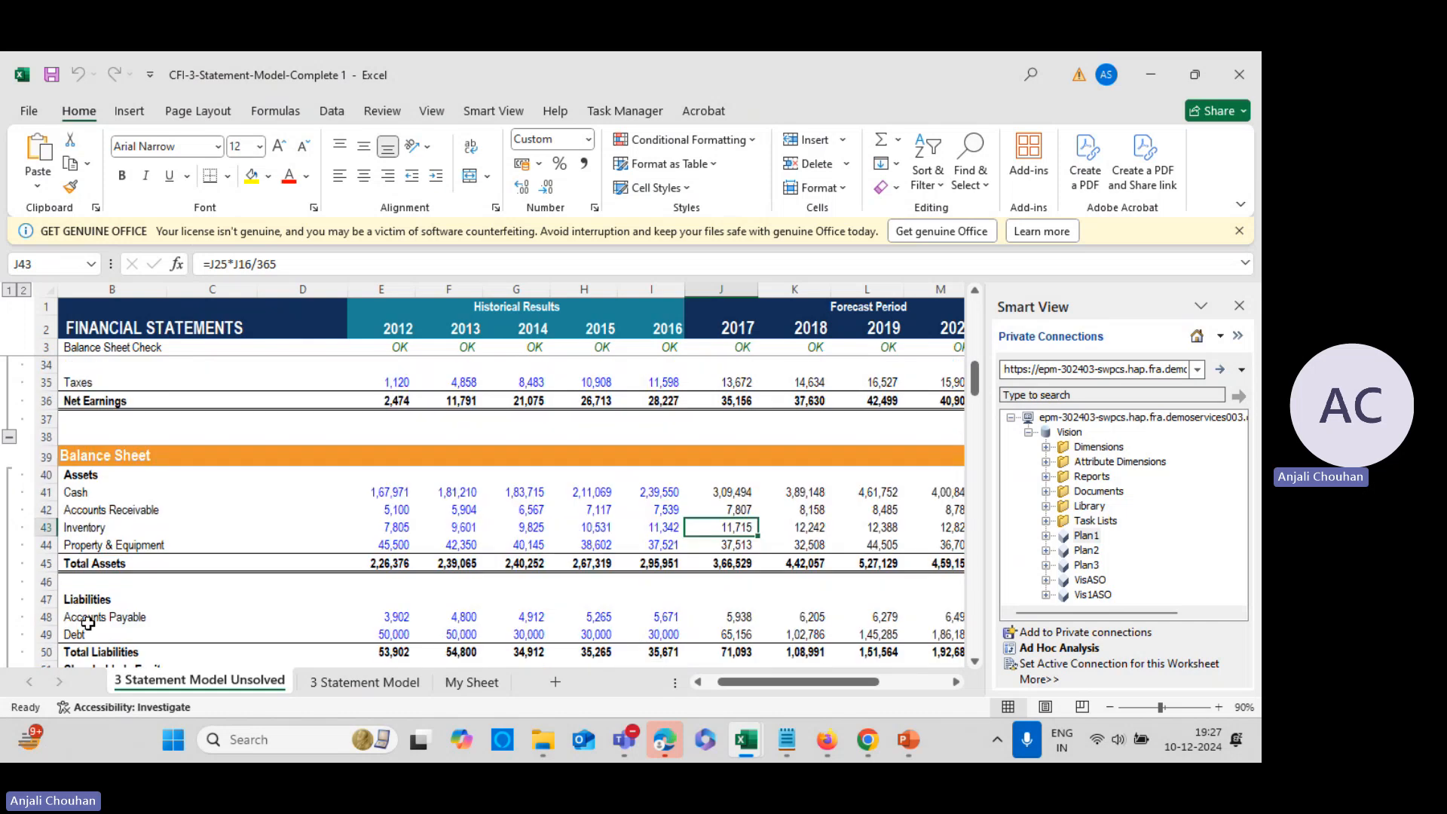
{"action": "scroll", "coordinate": [108, 535], "scroll_direction": "up", "scroll_amount": 7}
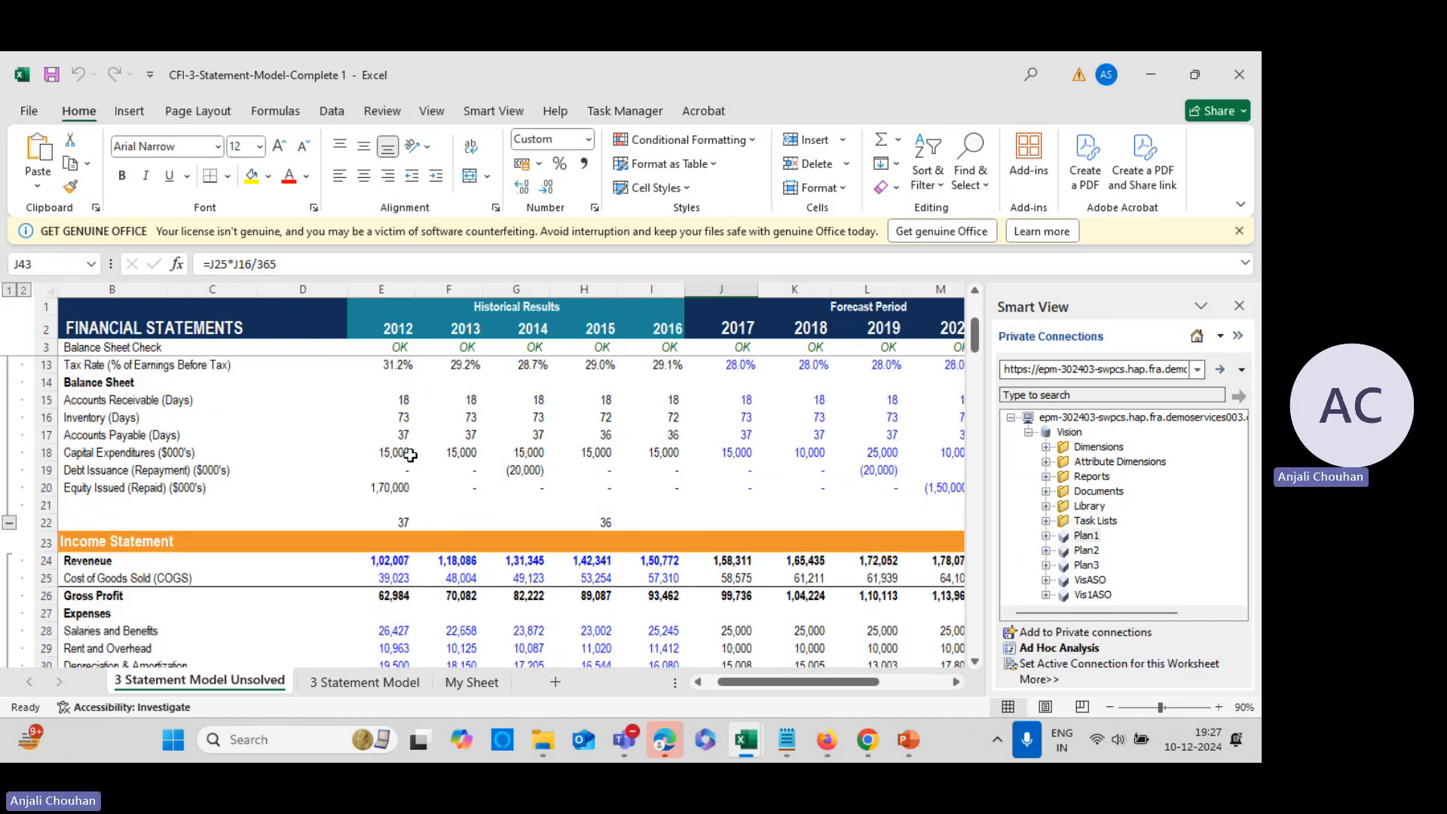
Return to the Dimensions page and open the member formula of Inventory_ under Assets_ for cube Plan1
{"action": "key", "text": "alt+Tab"}
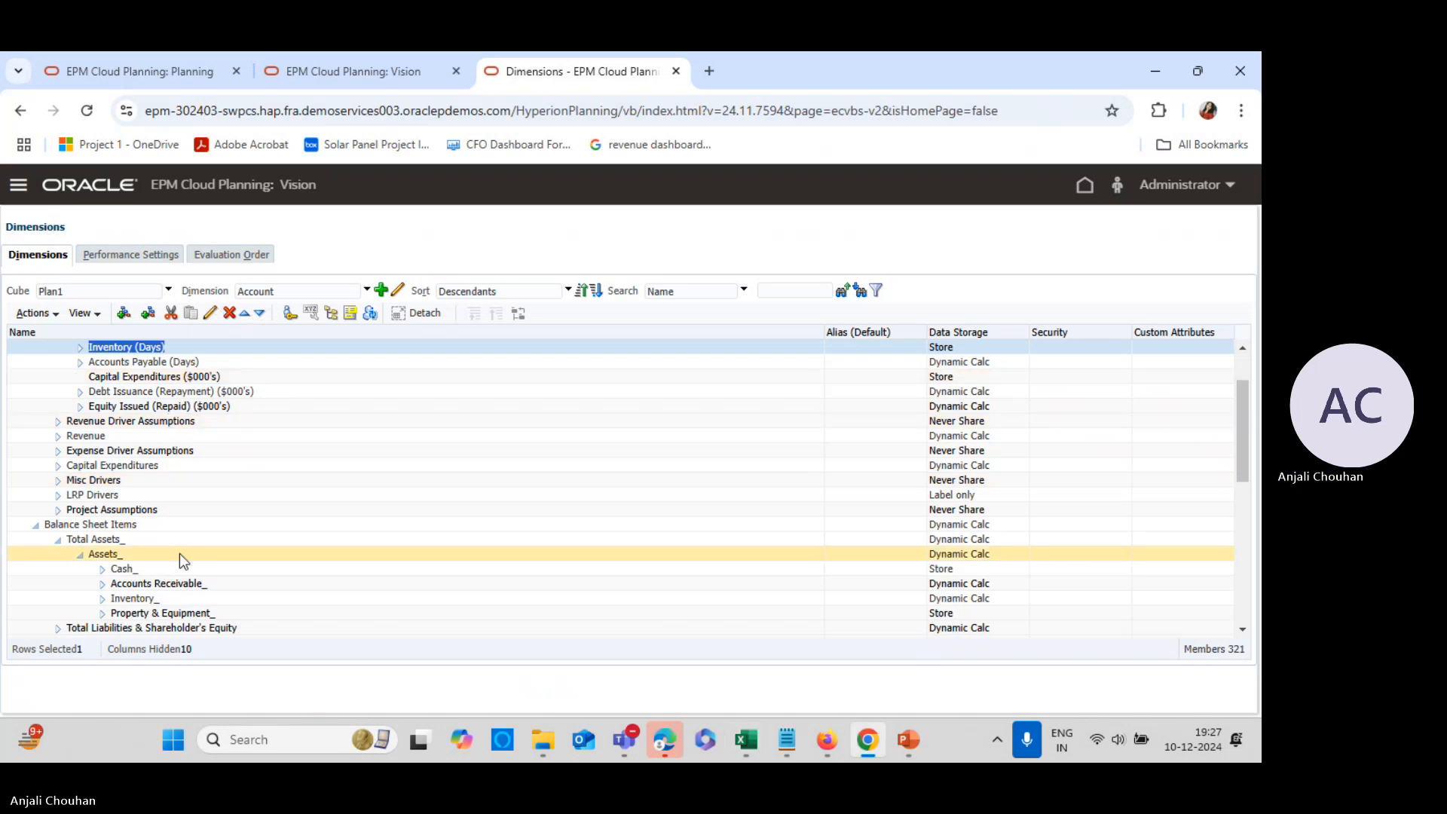
{"action": "scroll", "coordinate": [178, 555], "scroll_direction": "down", "scroll_amount": 2}
{"action": "left_click", "coordinate": [143, 506]}
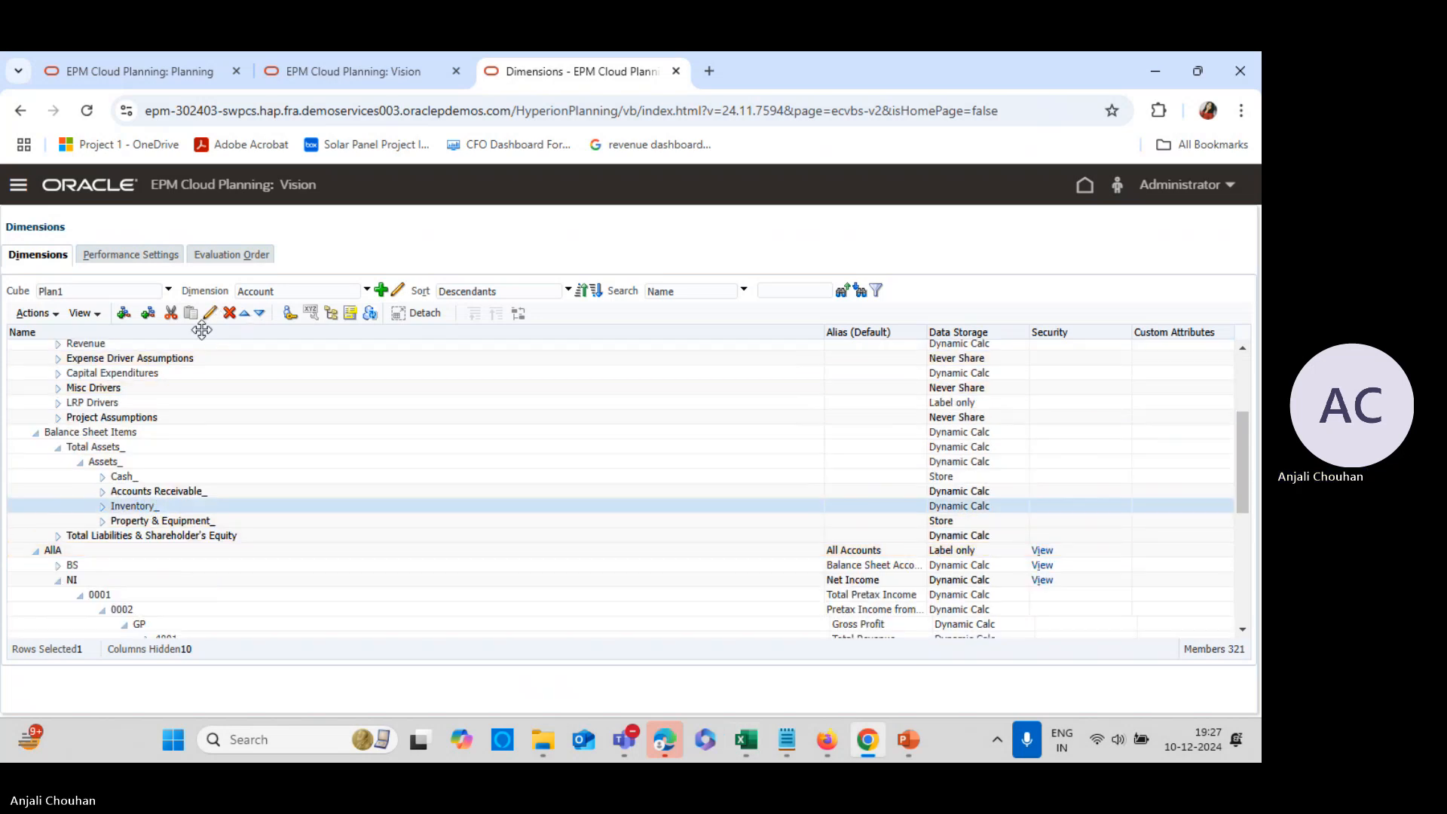
{"action": "left_click", "coordinate": [211, 312]}
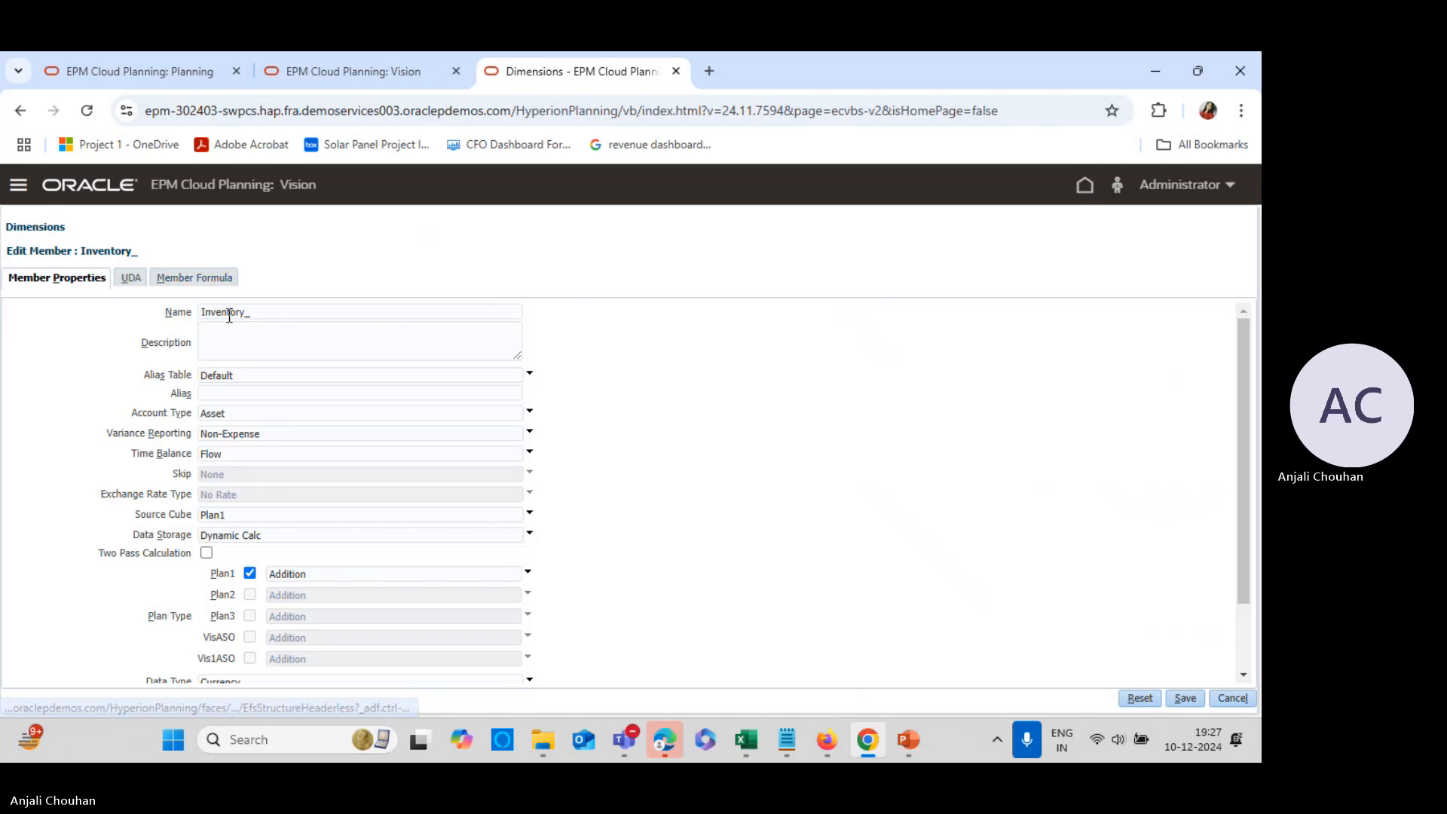
{"action": "left_click", "coordinate": [206, 277]}
{"action": "left_click", "coordinate": [178, 317]}
{"action": "left_click", "coordinate": [168, 353]}
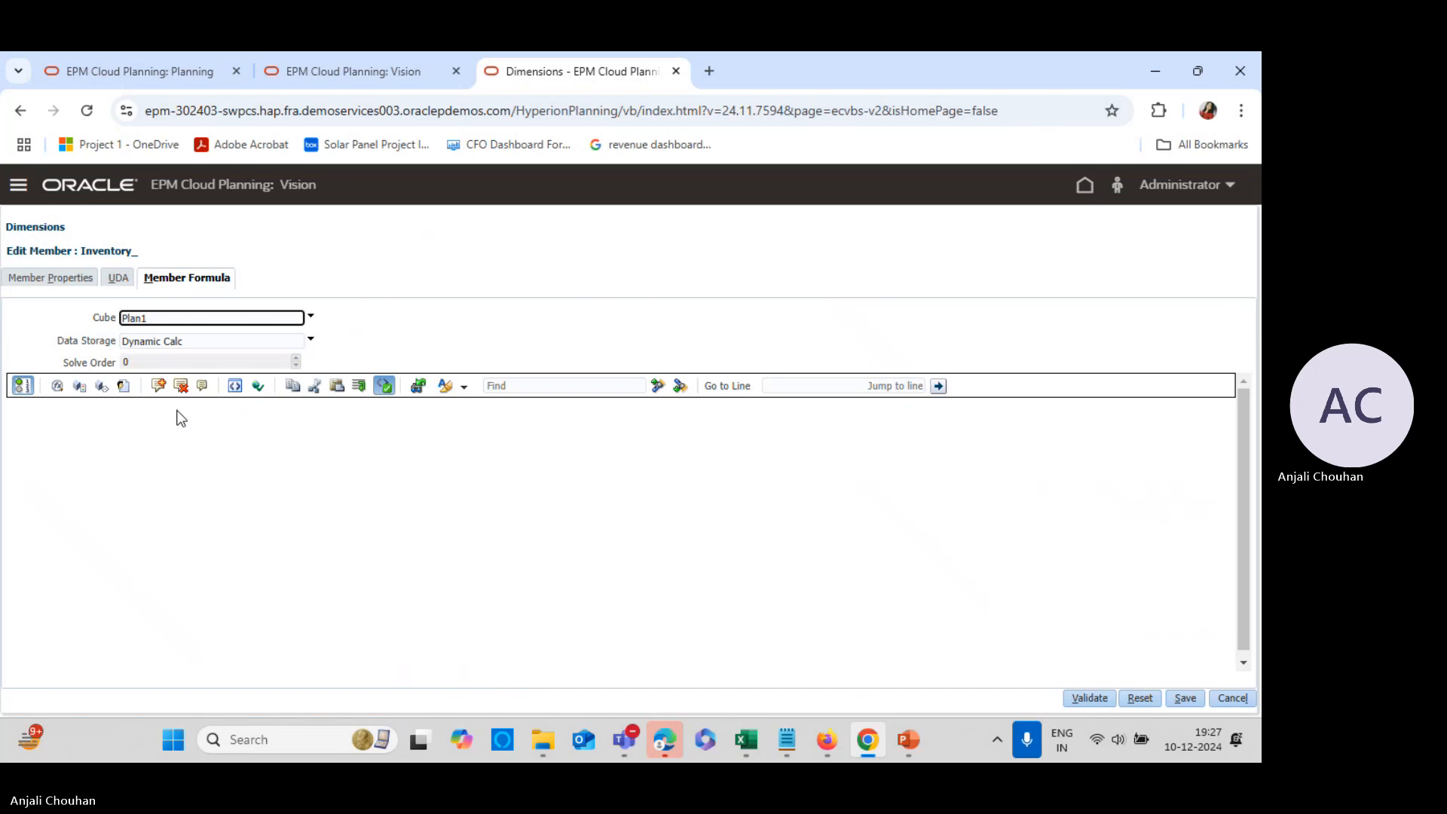
Try to replace the Inventory_ formula with ("Inventory (Days)"*"COGS")/365; and validate it
{"action": "left_click", "coordinate": [266, 412]}
{"action": "key", "text": "ctrl+a"}
{"action": "key", "text": "Delete"}
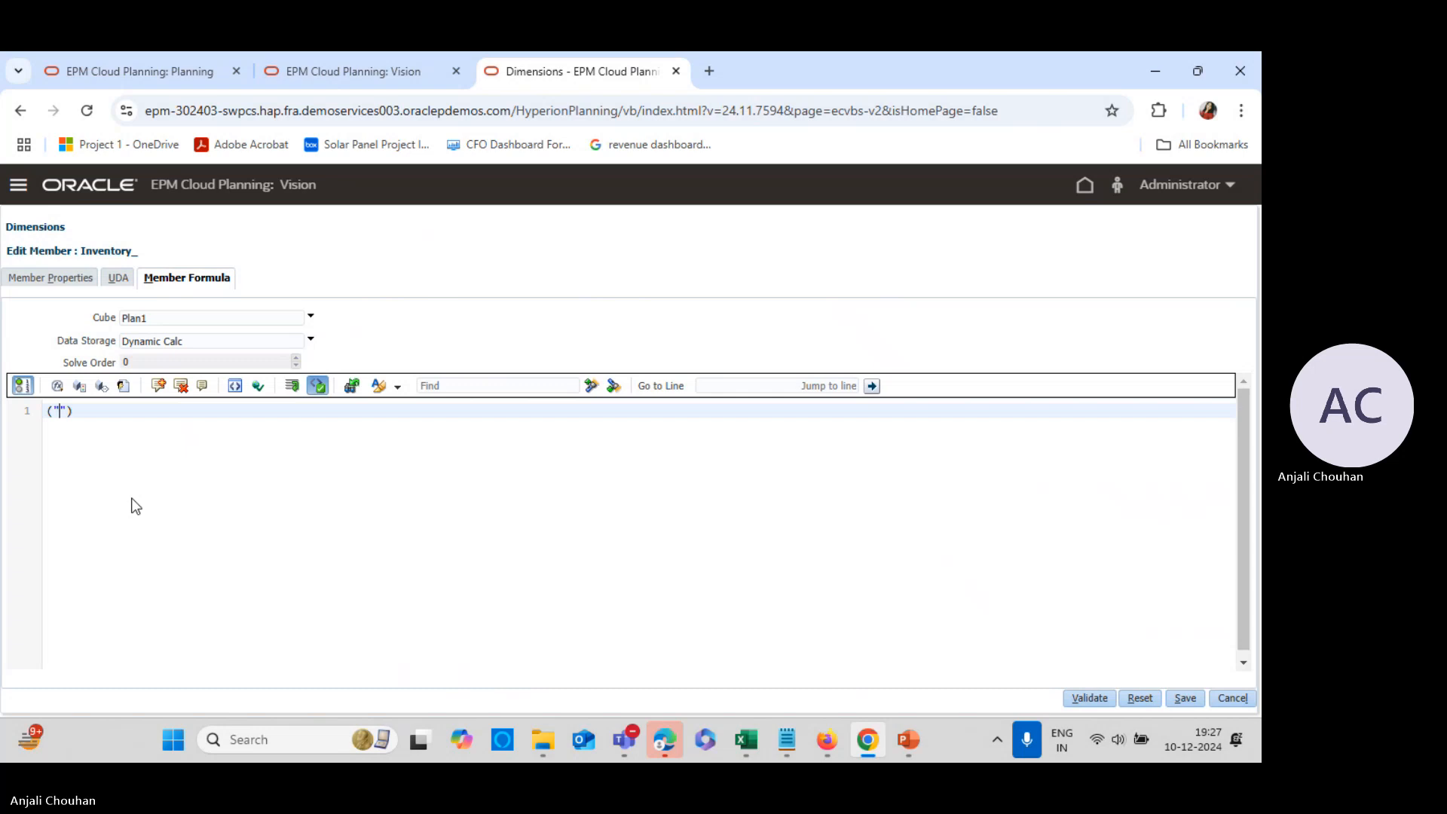
{"action": "type", "text": "(\""}
{"action": "type", "text": "Inventory (Days)"}
{"action": "type", "text": "*"}
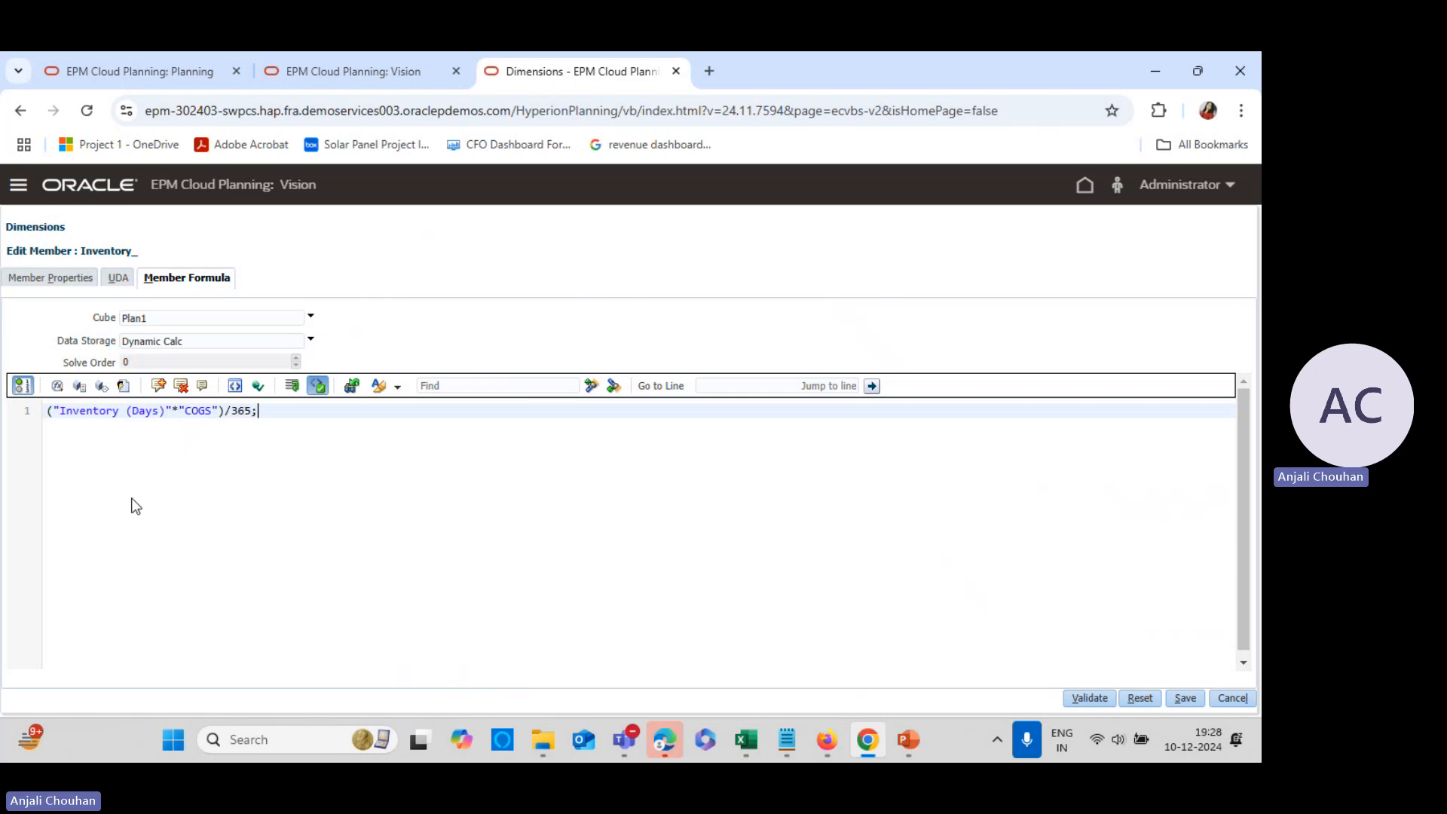
{"action": "left_click", "coordinate": [1079, 700]}
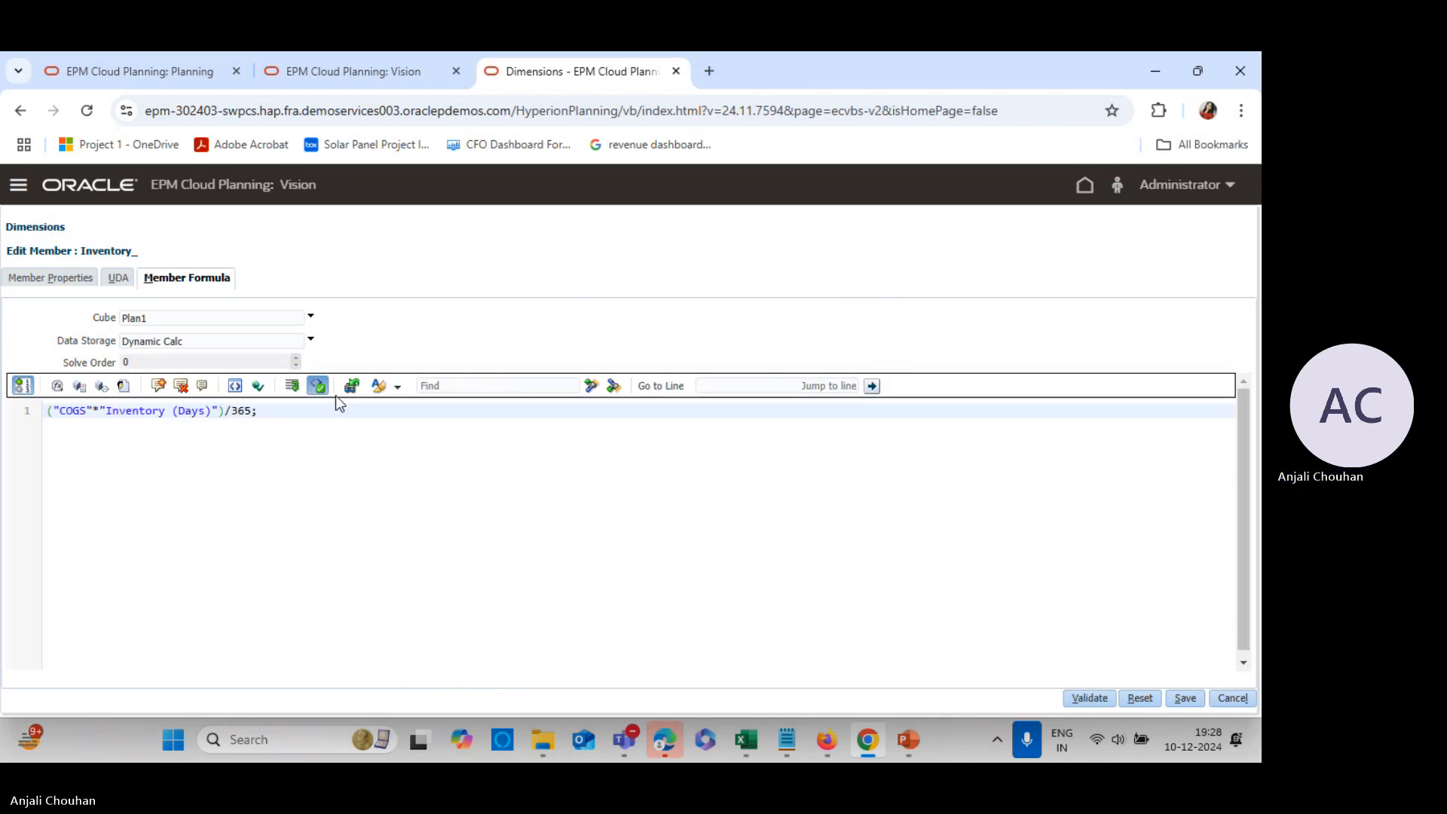
Copy the Inventory_ formula ("COGS"*"Inventory (Days)")/365; and close the member without saving
{"action": "key", "text": "ctrl+a"}
{"action": "key", "text": "ctrl+c"}
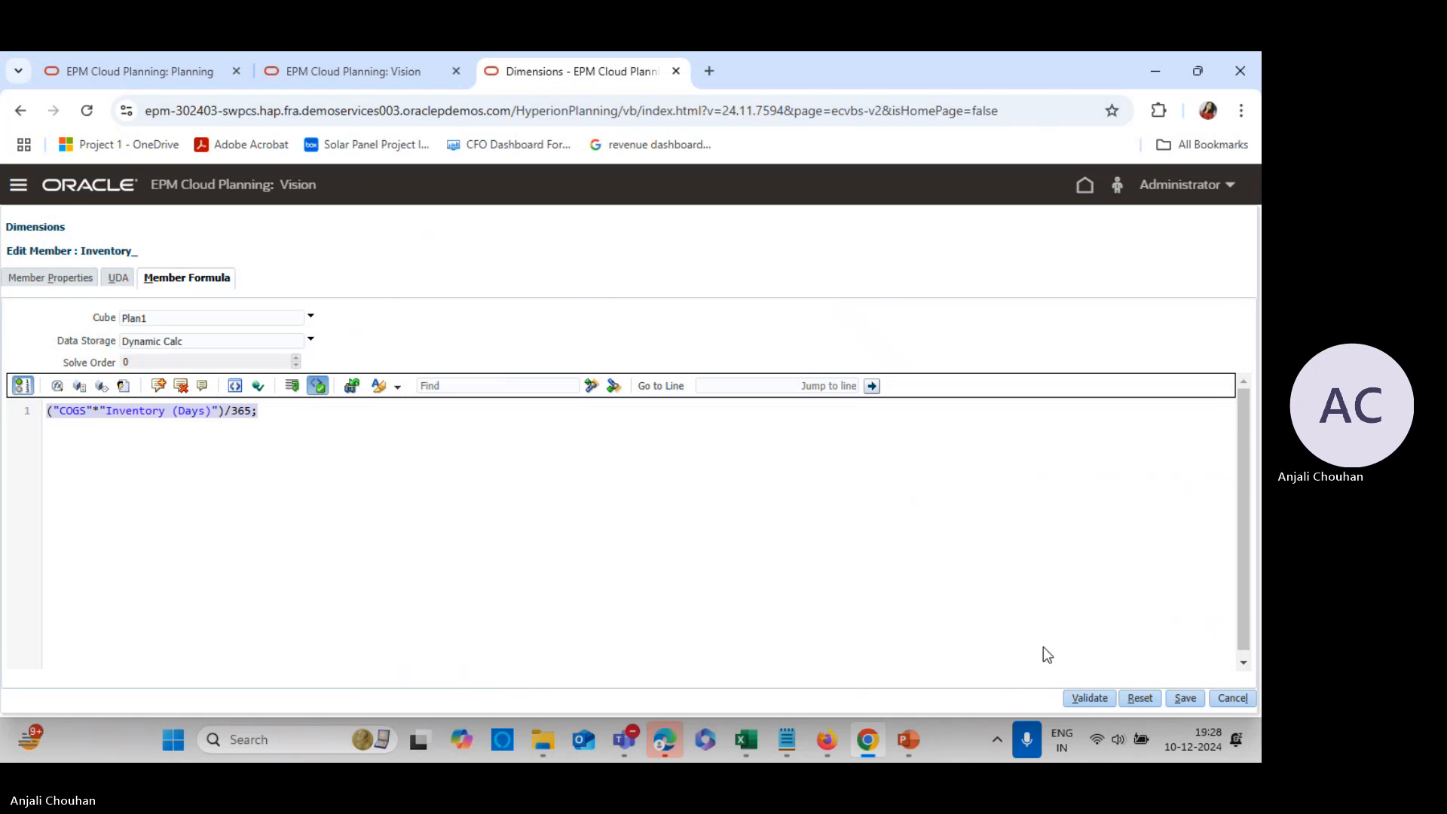
{"action": "left_click", "coordinate": [1231, 698]}
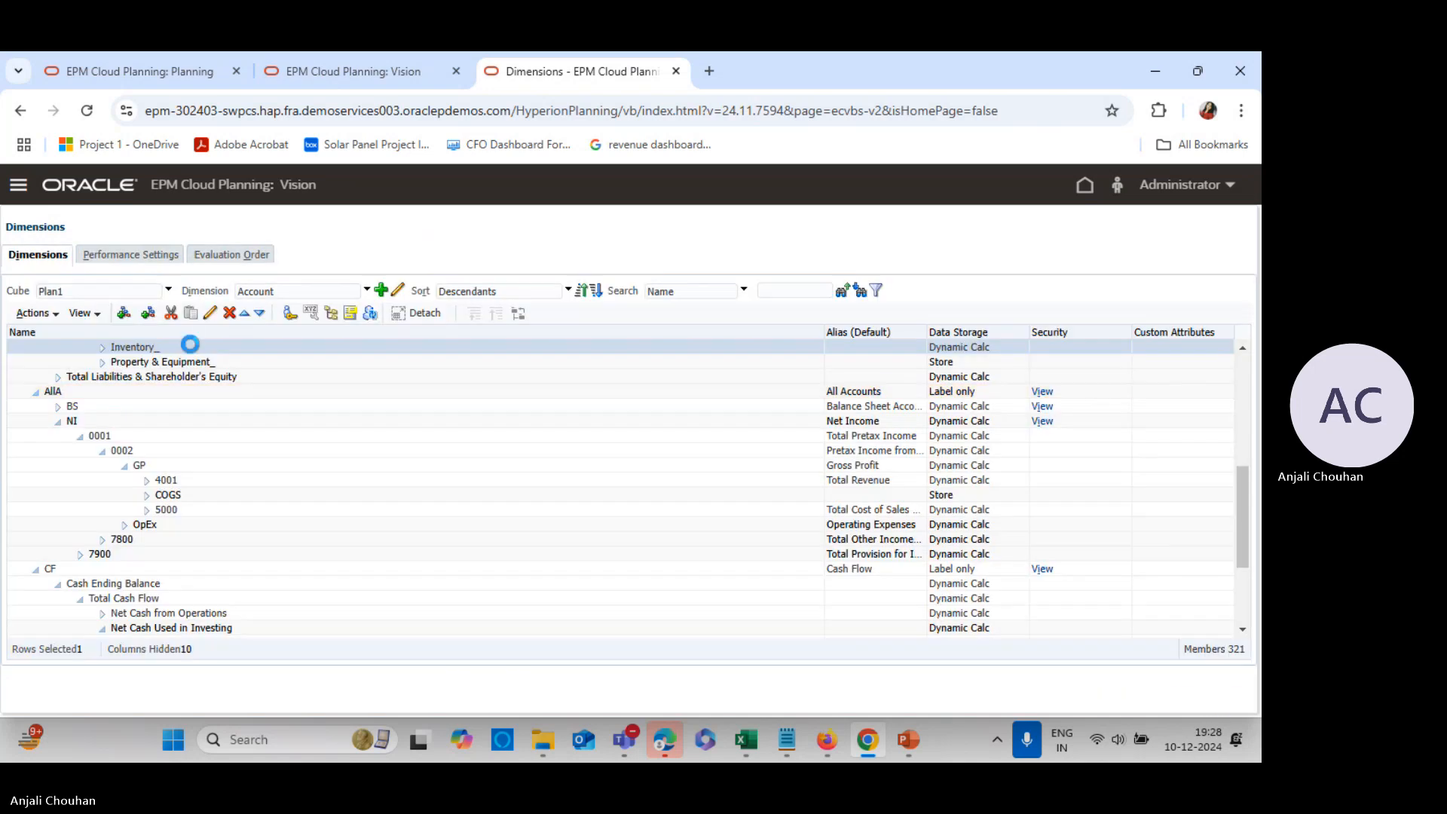
Add a sibling member of Inventory_ in the Account dimension and name it Inventory_1
{"action": "left_click", "coordinate": [149, 318]}
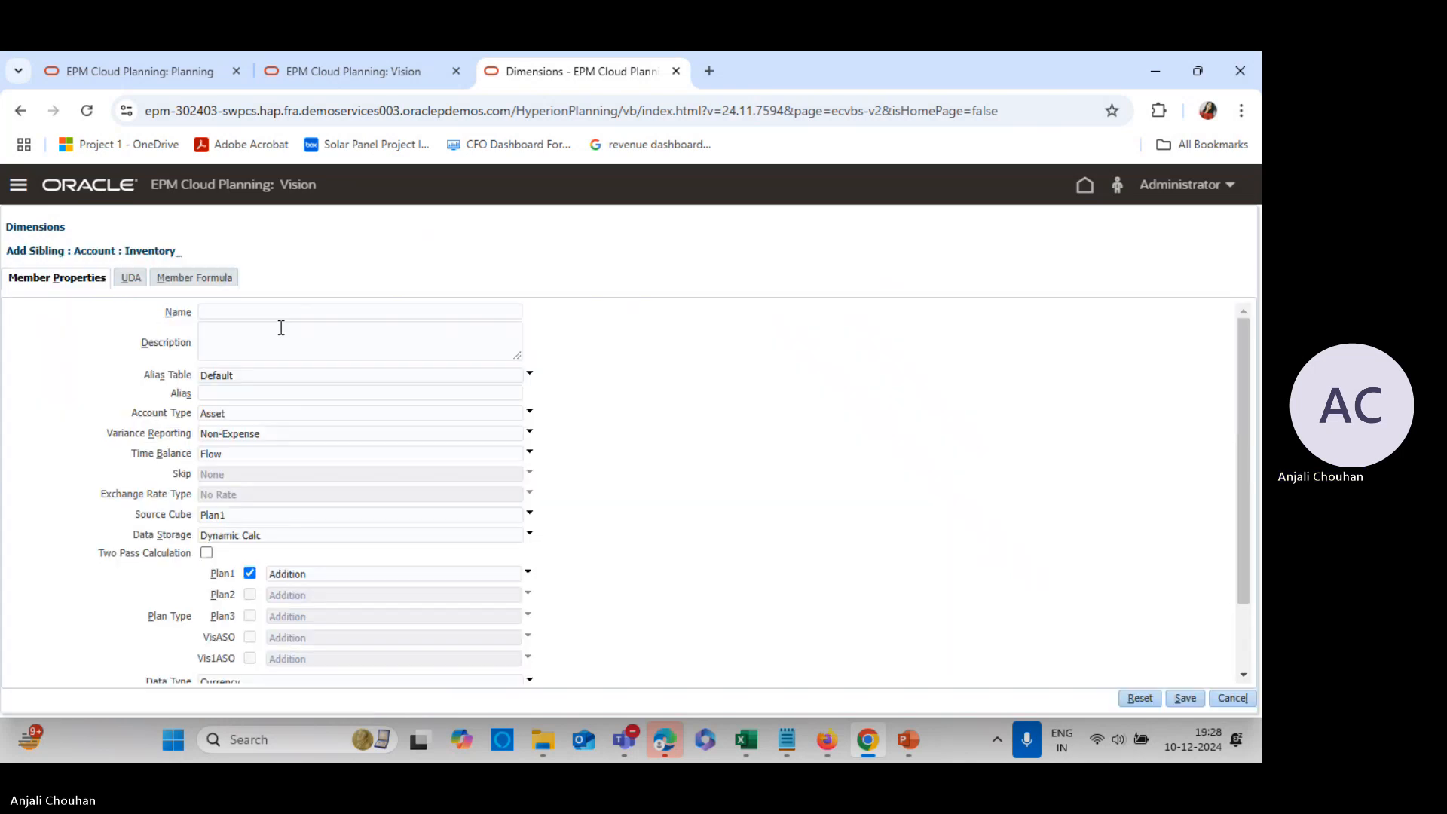
{"action": "left_click", "coordinate": [279, 310]}
{"action": "type", "text": "i"}
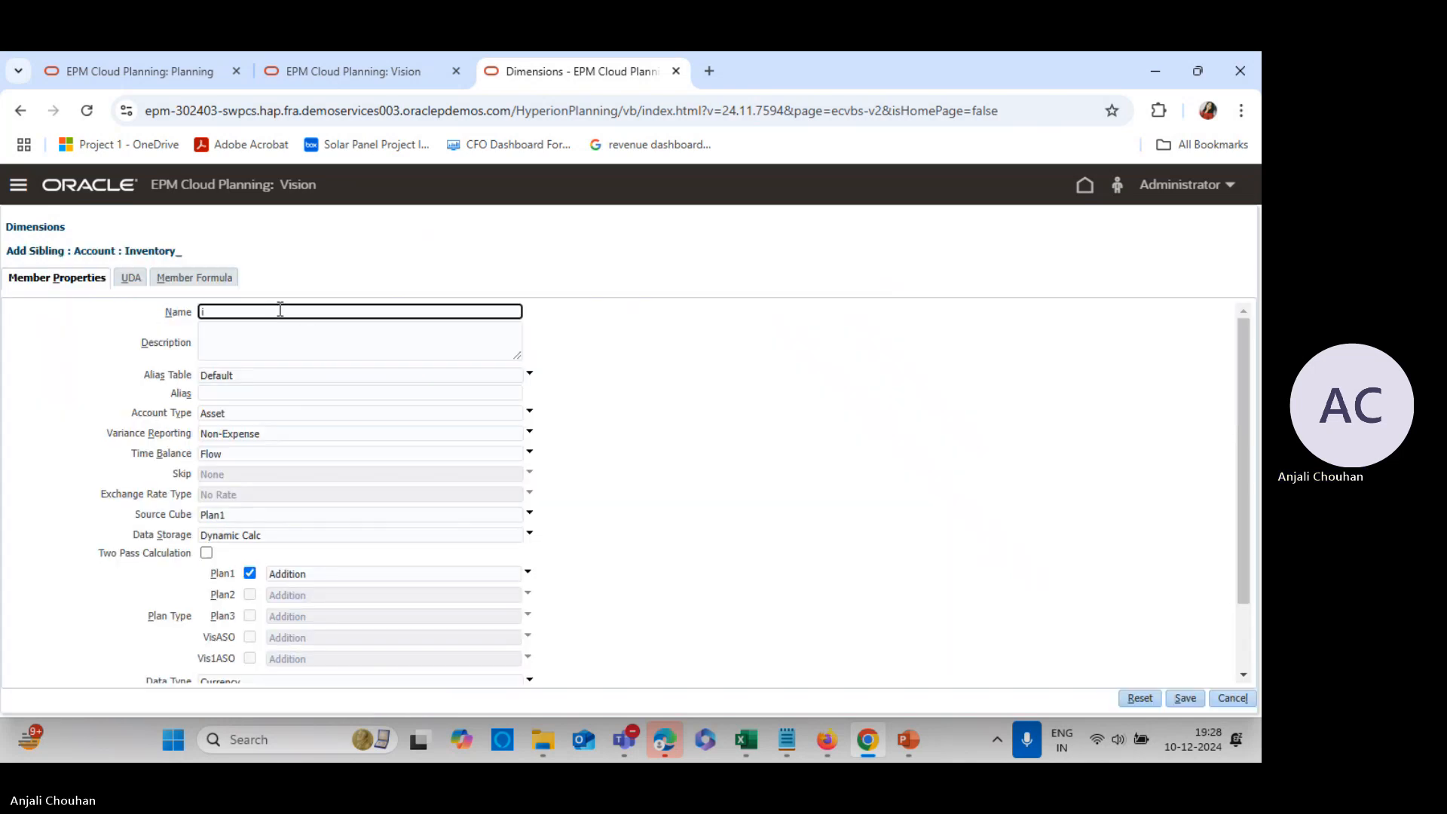
{"action": "key", "text": "Caps_Lock"}
{"action": "type", "text": "nveb"}
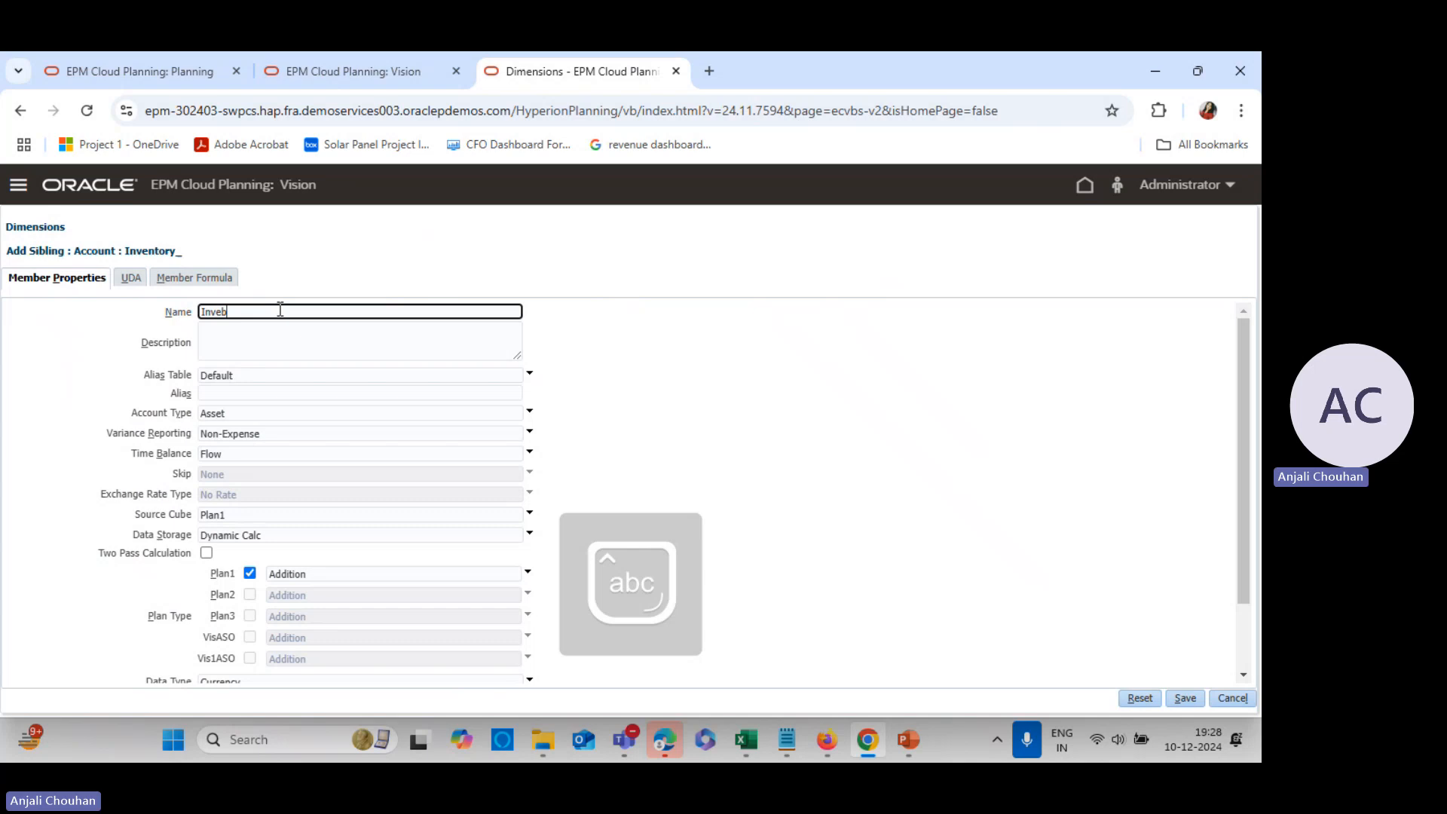
{"action": "key", "text": "BackSpace"}
{"action": "type", "text": "ntory_"}
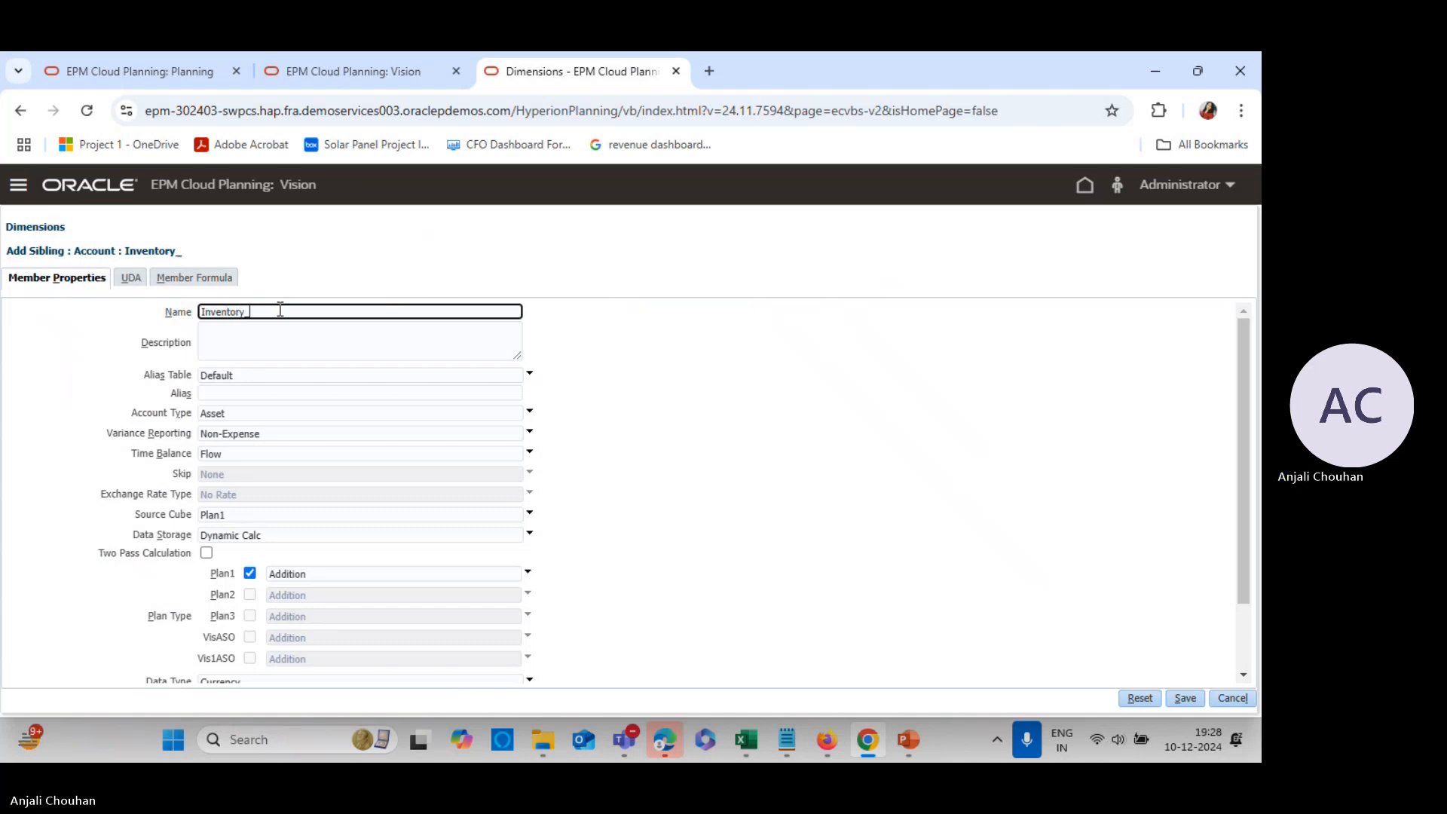
{"action": "type", "text": "1"}
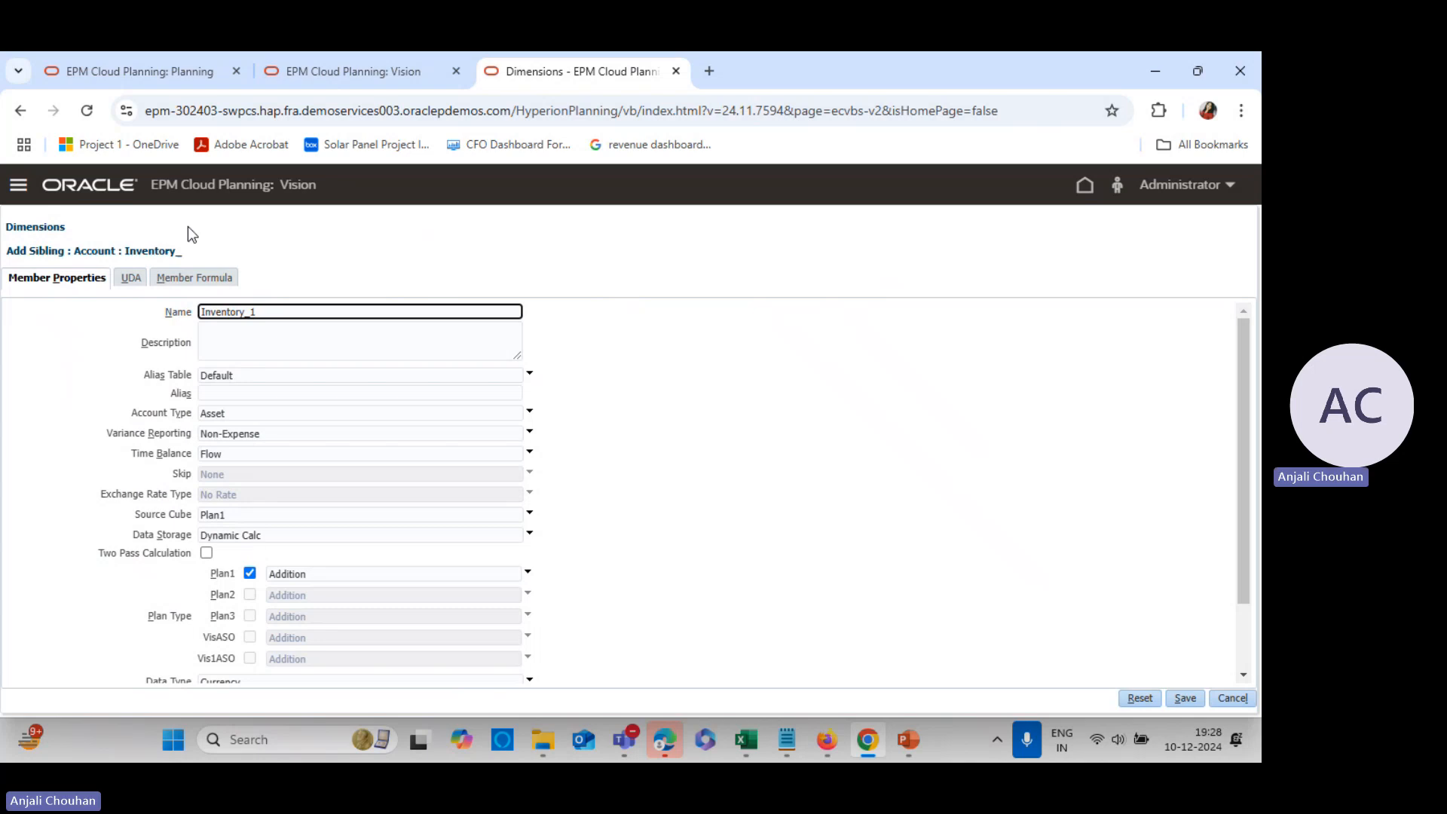
Set the Plan1 member formula of Inventory_1 to ("COGS"*"Inventory (Days)")/365; then validate and save it and refresh the cube
{"action": "left_click", "coordinate": [184, 280]}
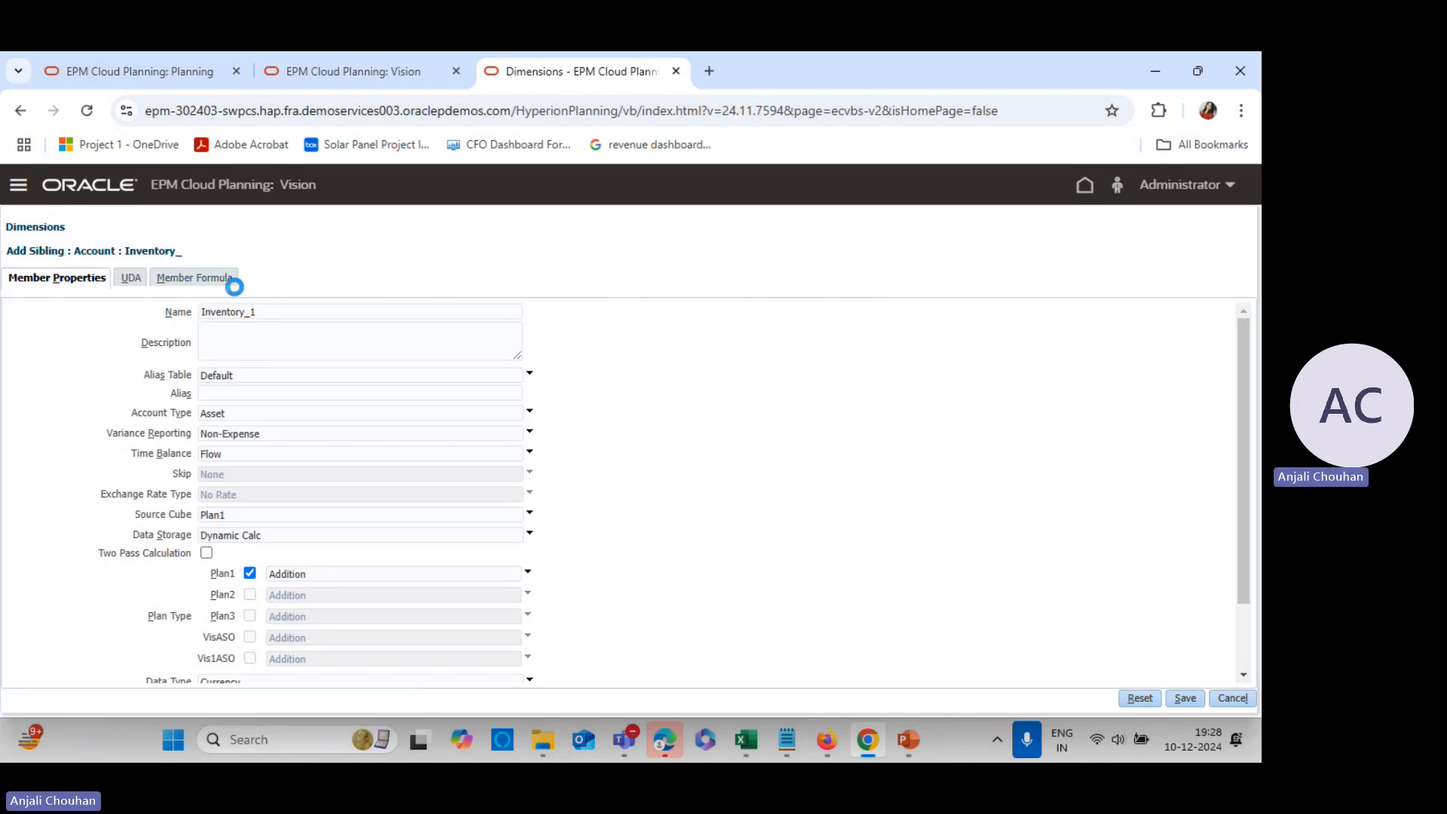
{"action": "left_click", "coordinate": [166, 318]}
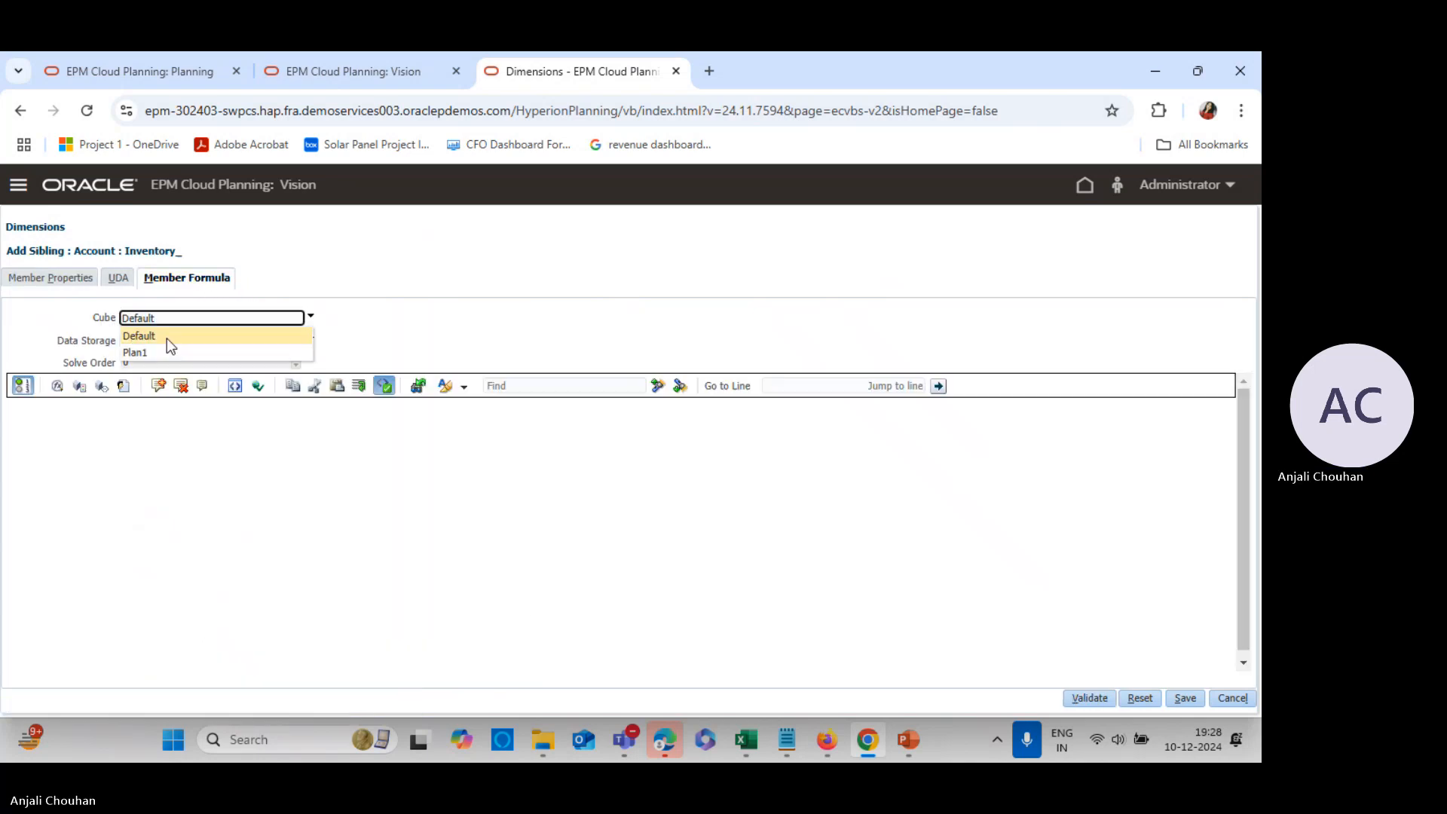
{"action": "left_click", "coordinate": [166, 349]}
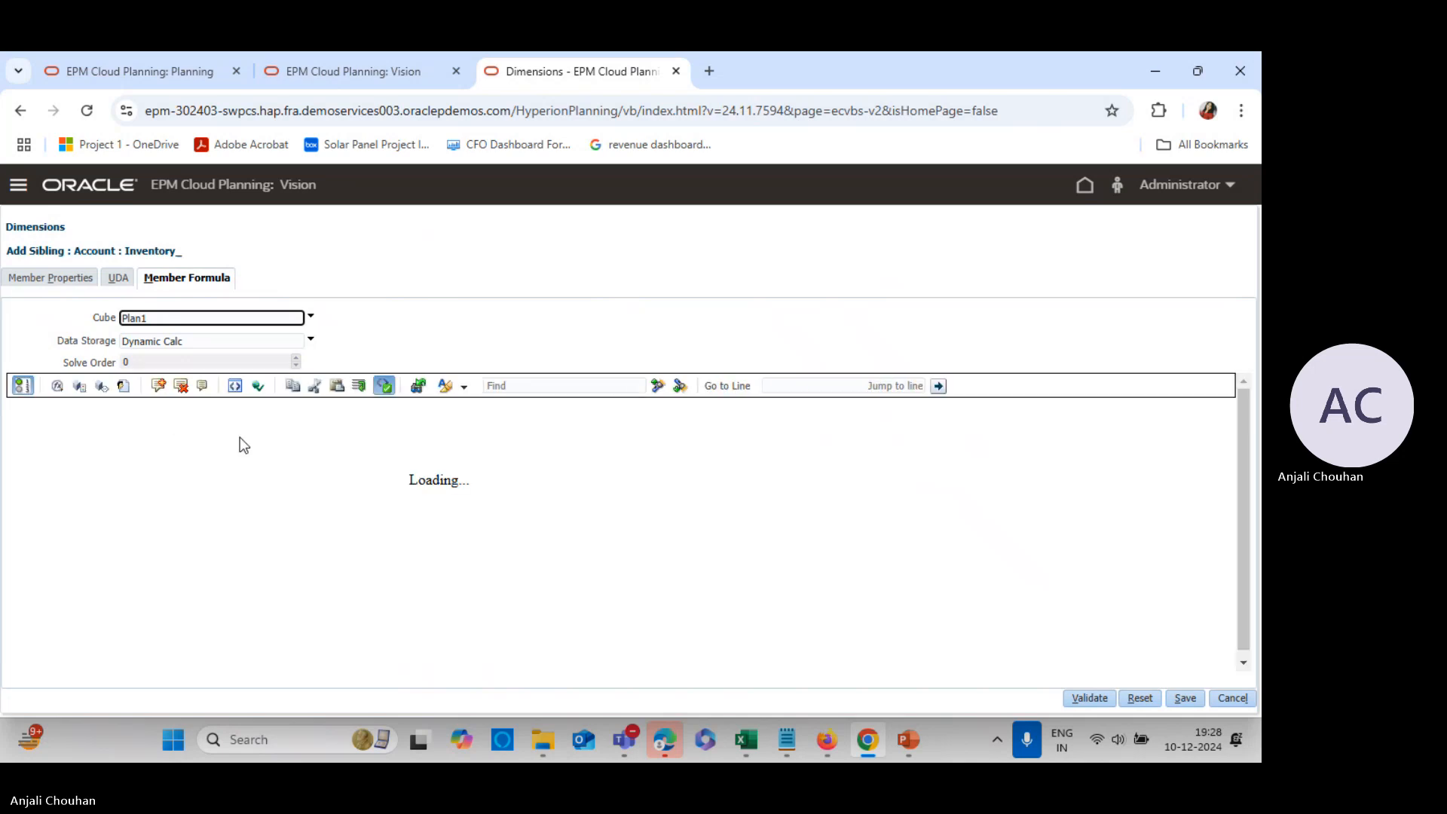
{"action": "left_click", "coordinate": [186, 420]}
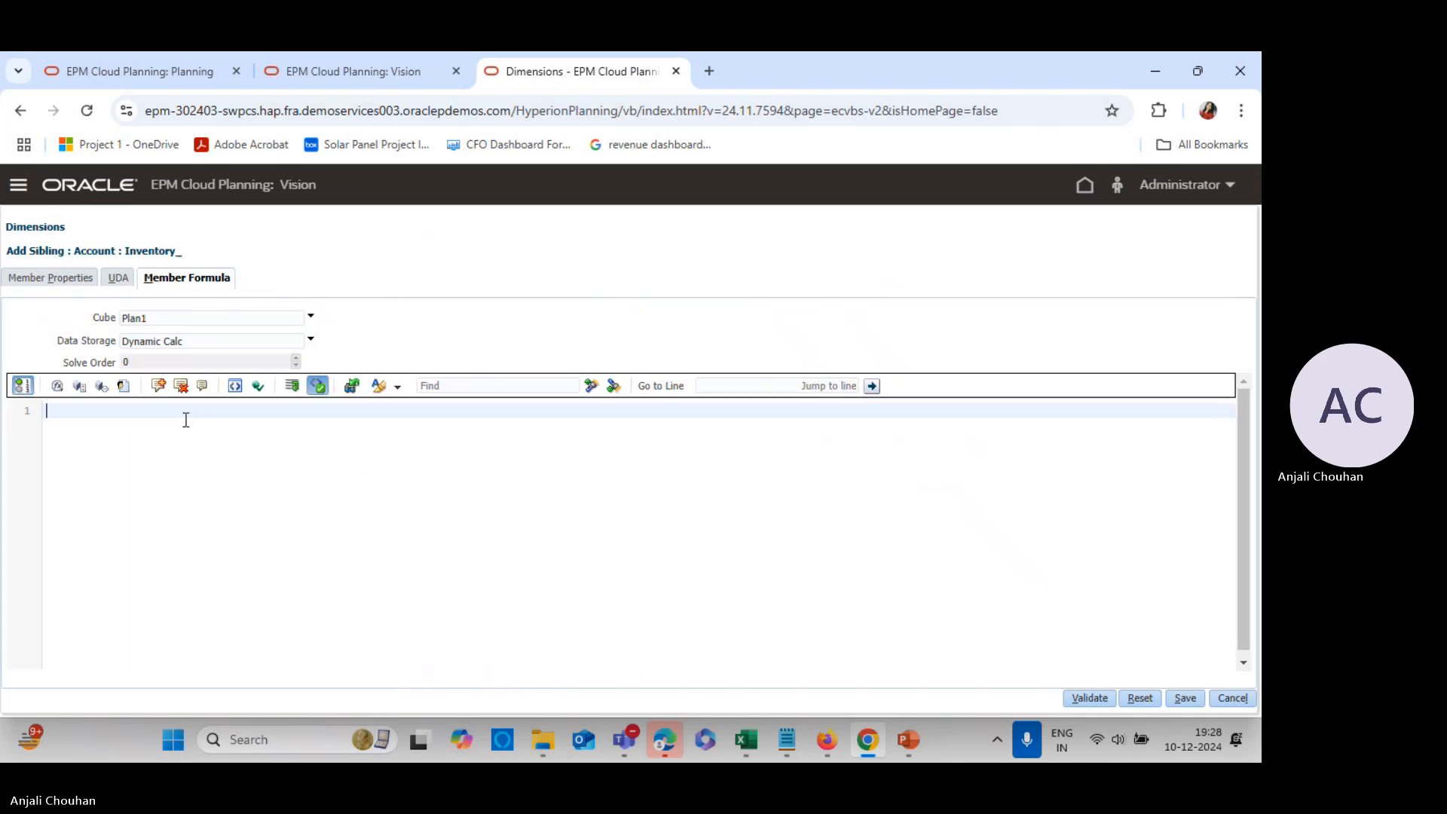
{"action": "key", "text": "ctrl+v"}
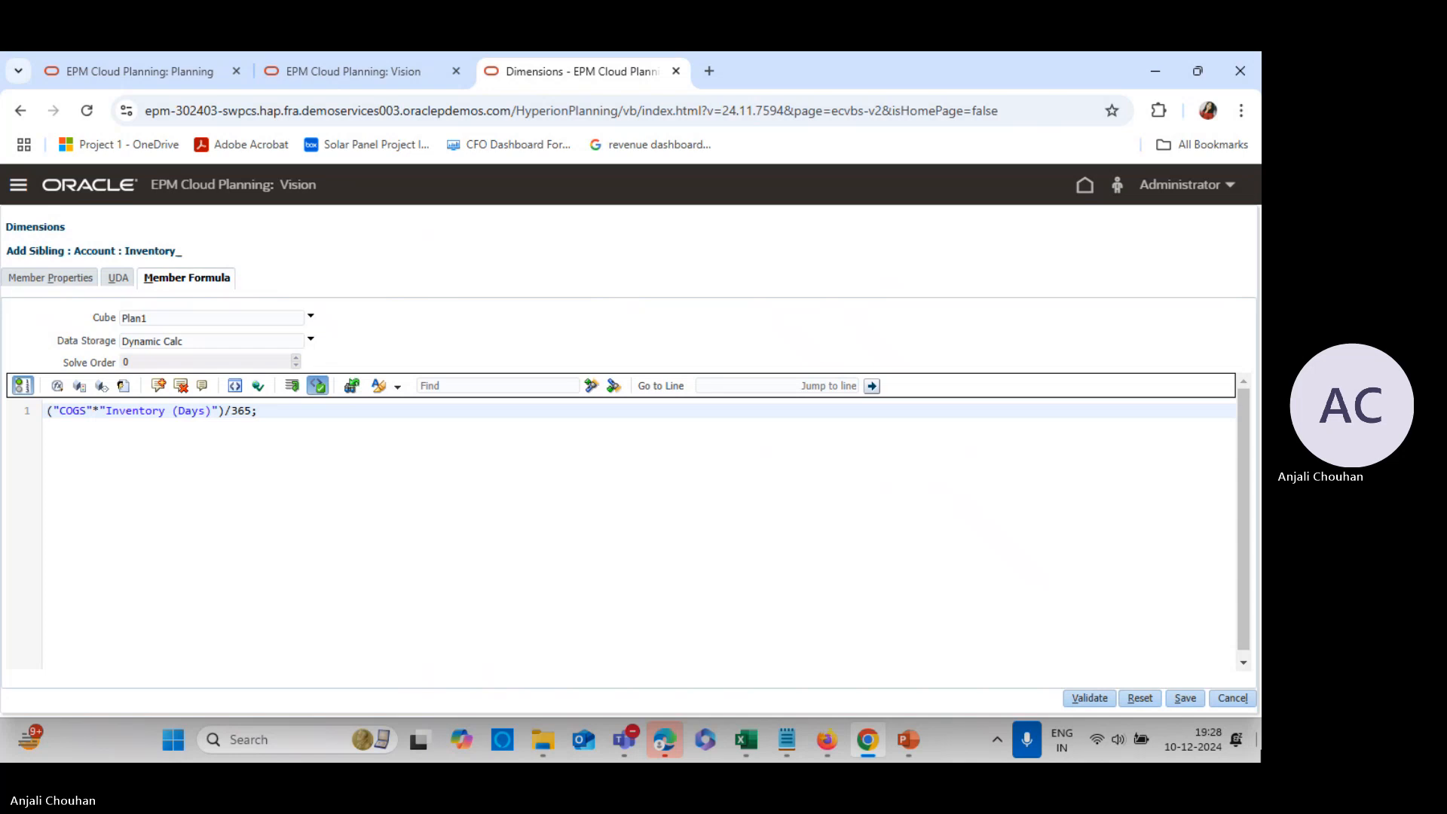
{"action": "left_click", "coordinate": [1085, 698]}
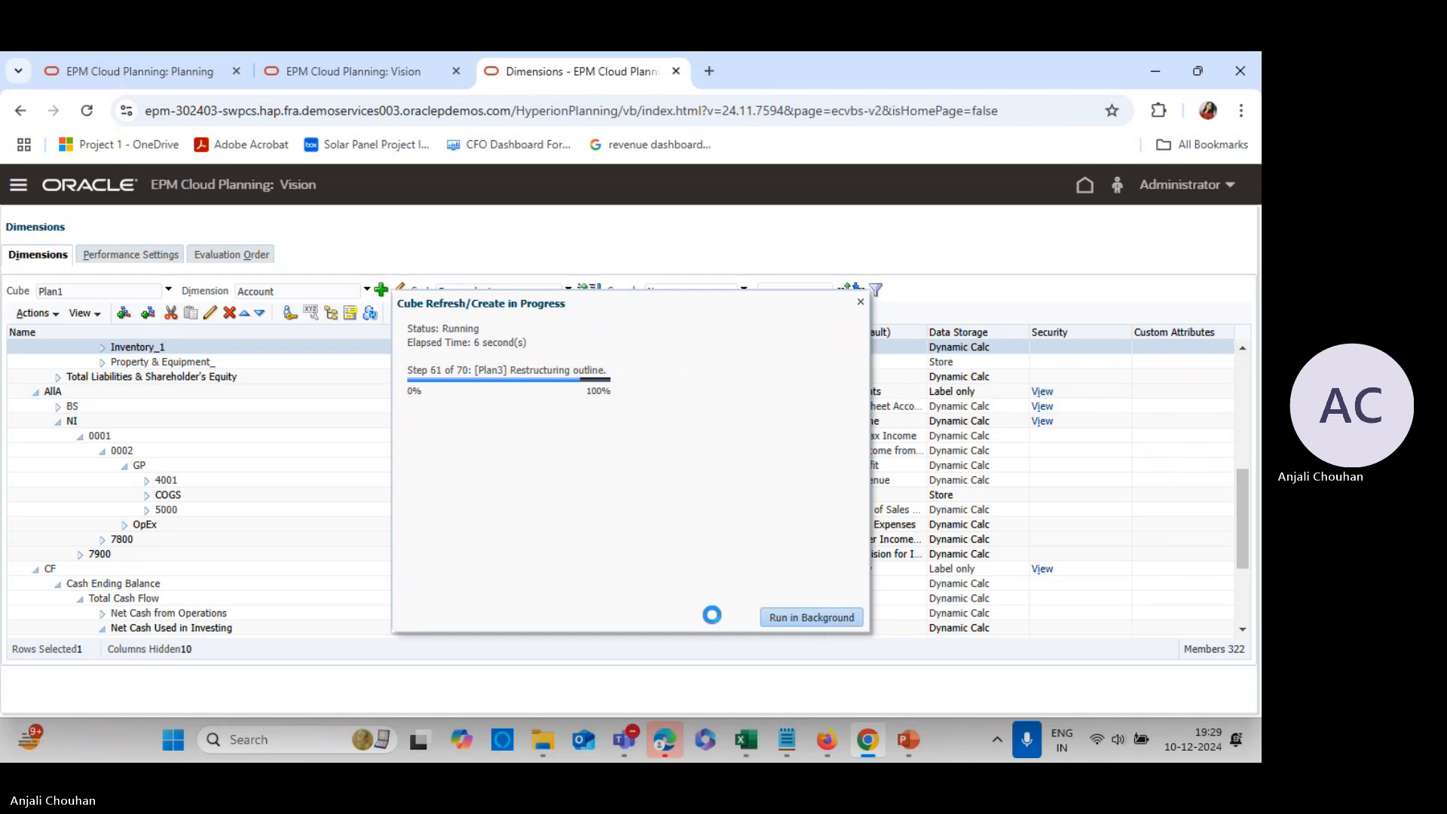
Switch to the SMARTVIEW_B workbook in Excel and replace the Inventory_ member in row 10 with Inventory_1 from Assets_
{"action": "mouse_move", "coordinate": [734, 745]}
{"action": "left_click", "coordinate": [719, 643]}
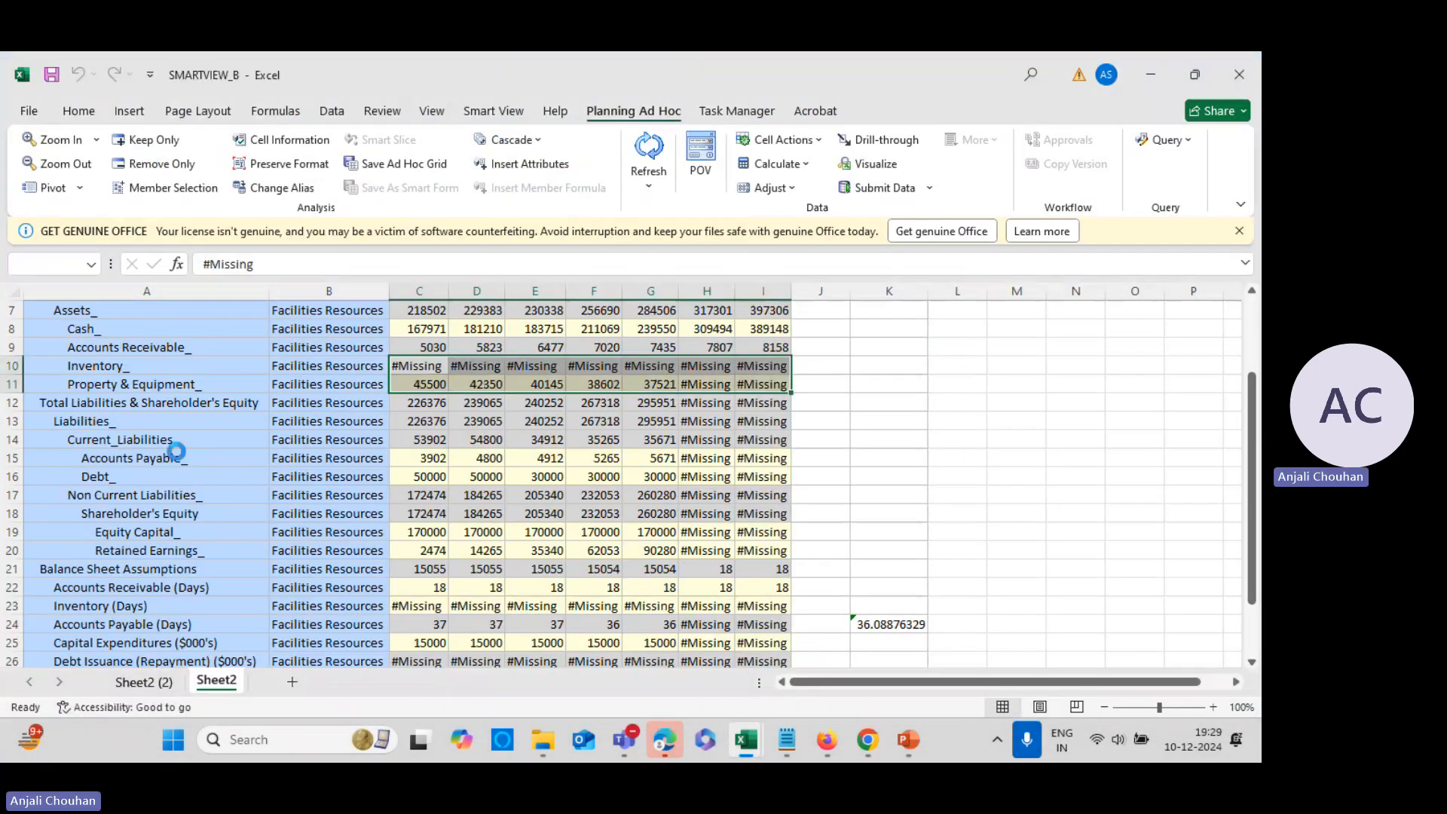
{"action": "left_click", "coordinate": [7, 366]}
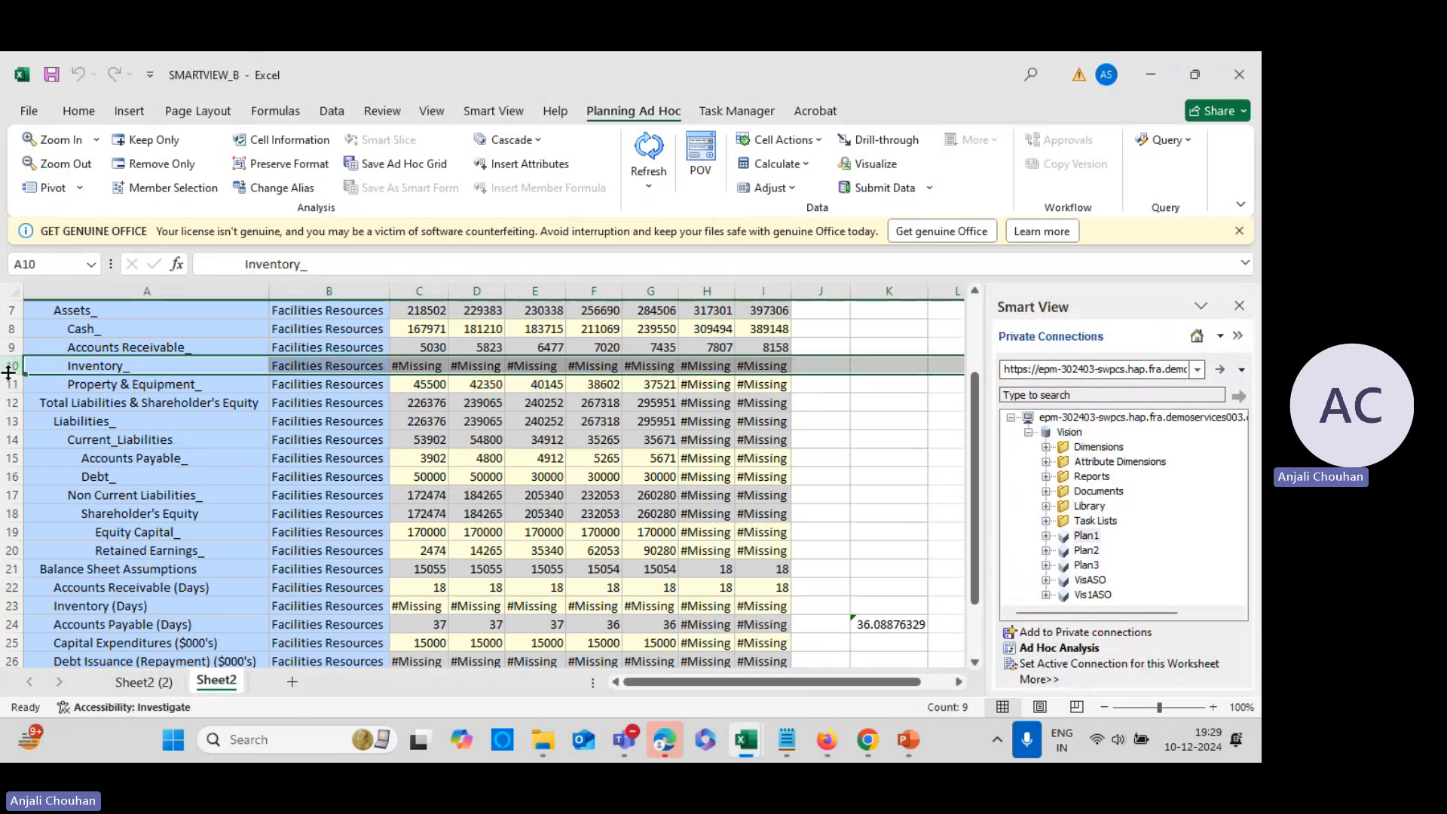
{"action": "left_click", "coordinate": [13, 385]}
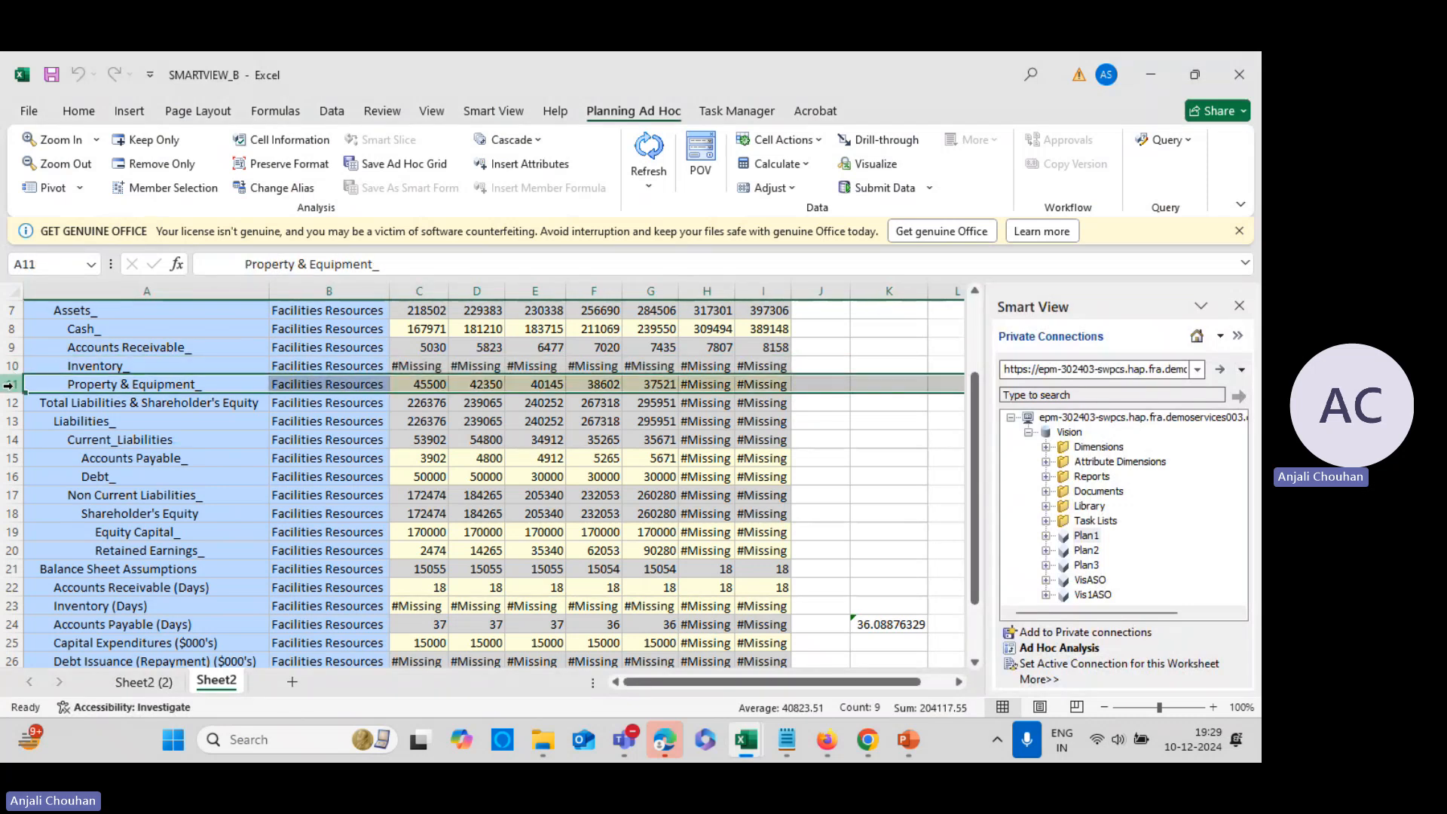
{"action": "left_click", "coordinate": [53, 367]}
{"action": "left_click", "coordinate": [188, 188]}
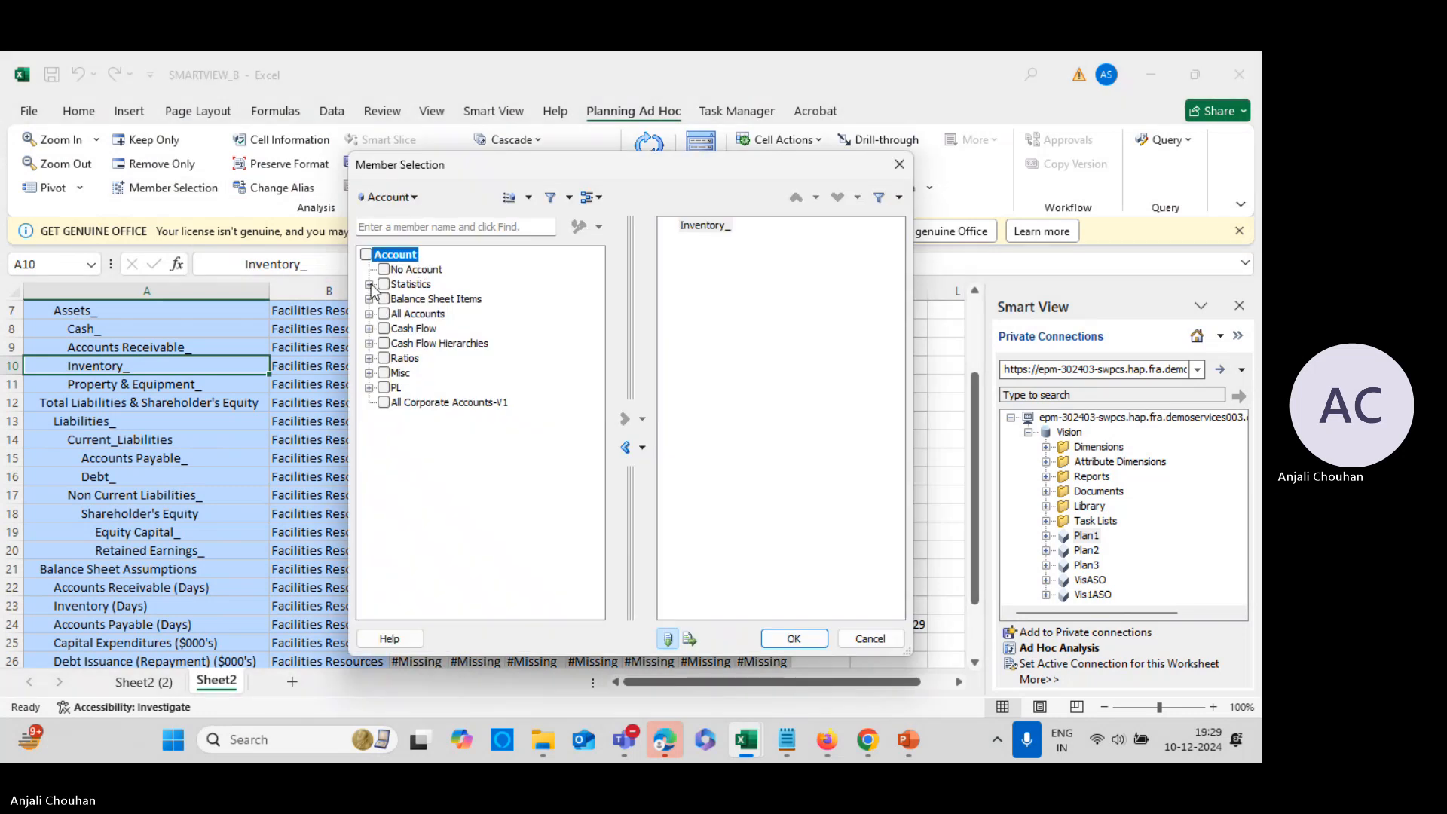
{"action": "left_click", "coordinate": [368, 299]}
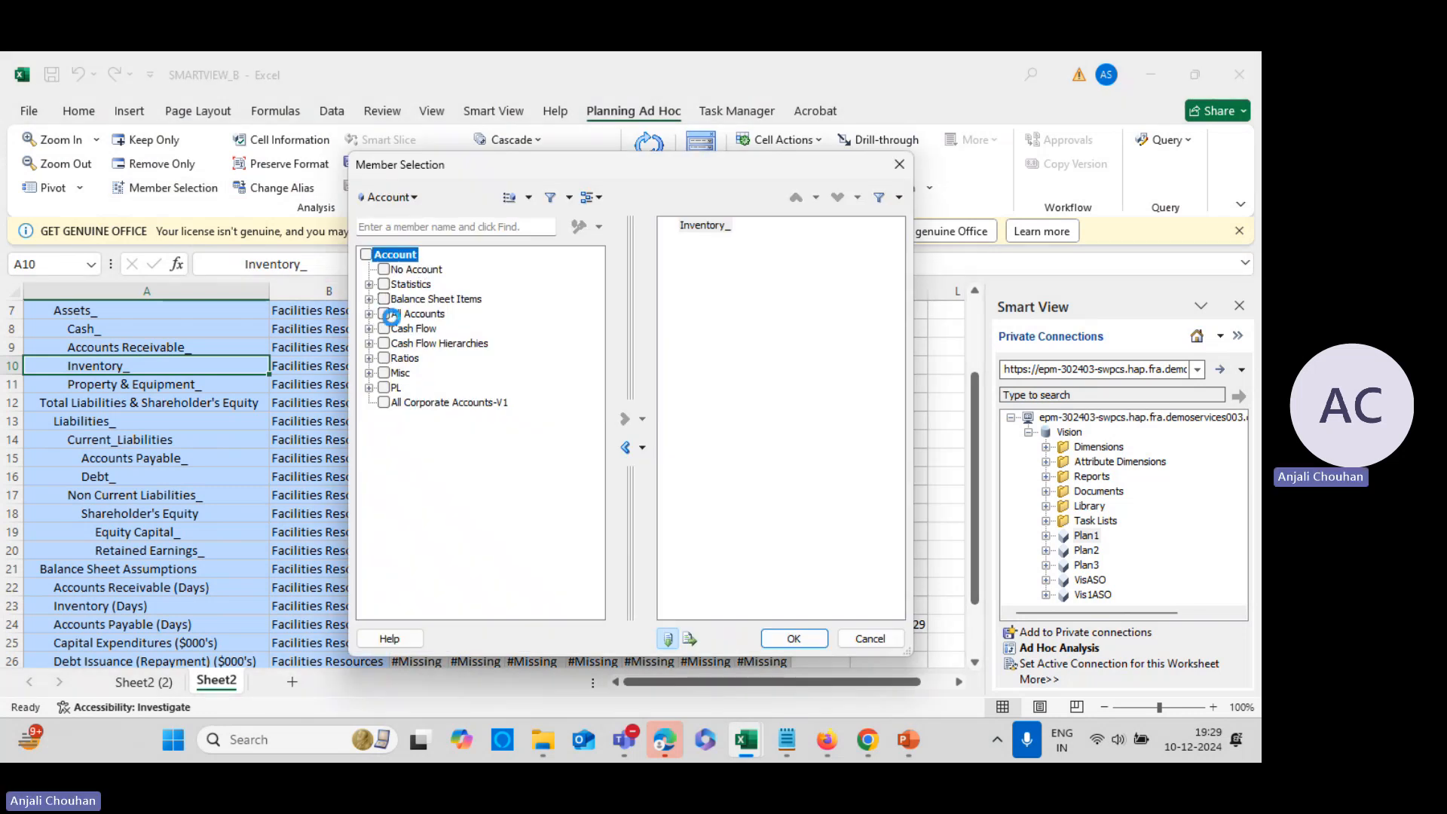
{"action": "left_click", "coordinate": [386, 314]}
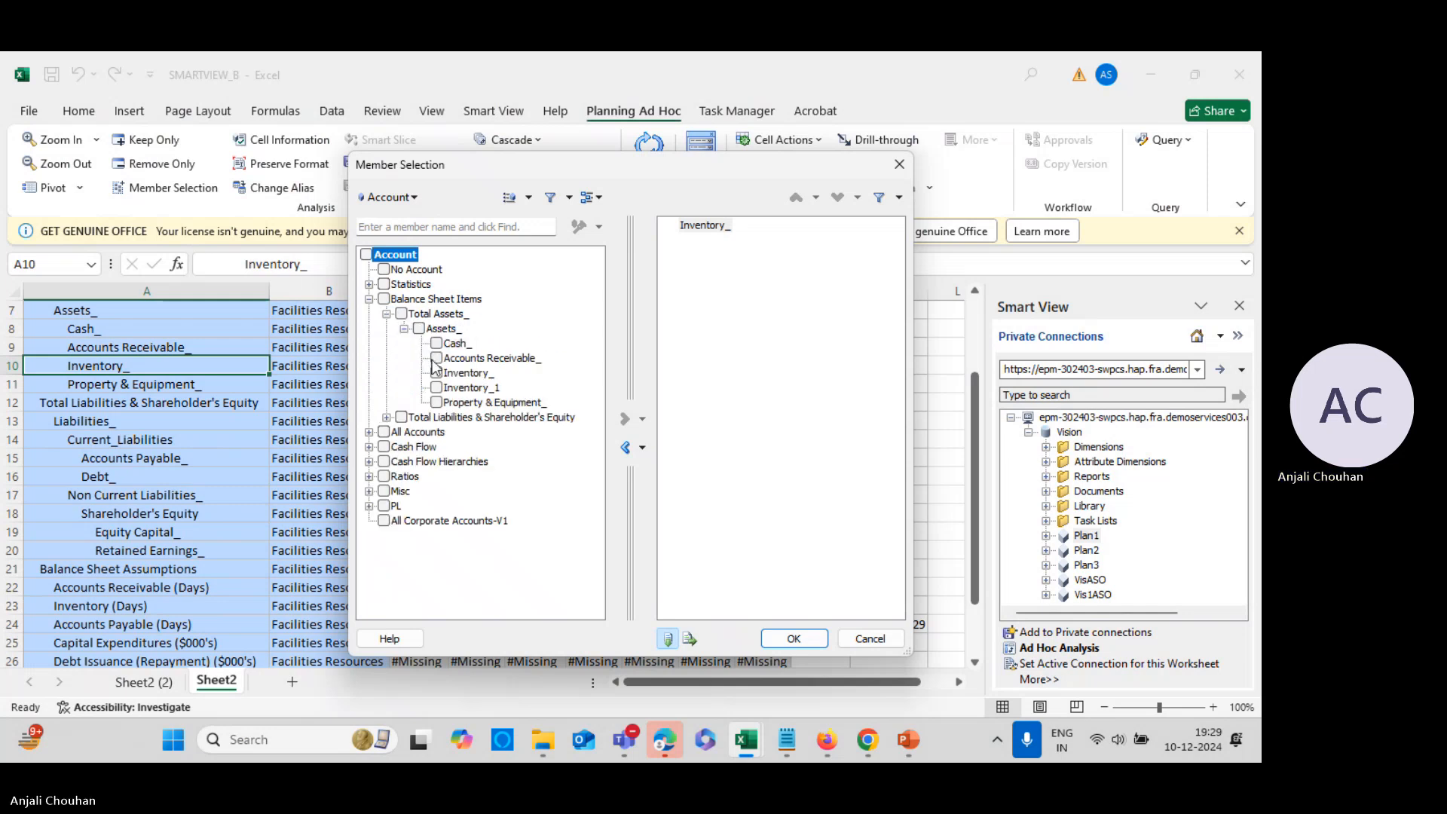
{"action": "left_click", "coordinate": [459, 387]}
{"action": "left_click", "coordinate": [624, 418]}
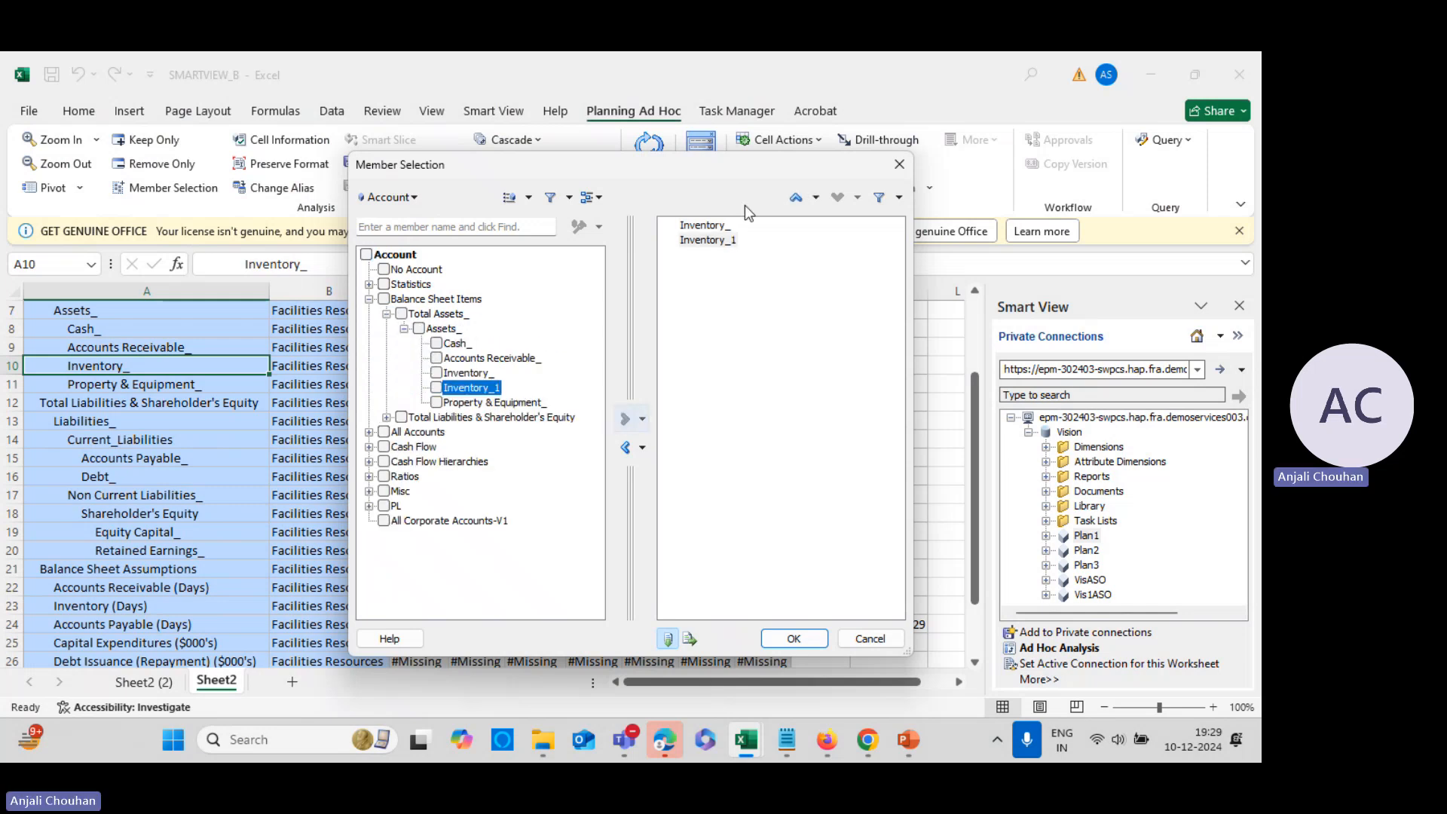
{"action": "left_click", "coordinate": [625, 447]}
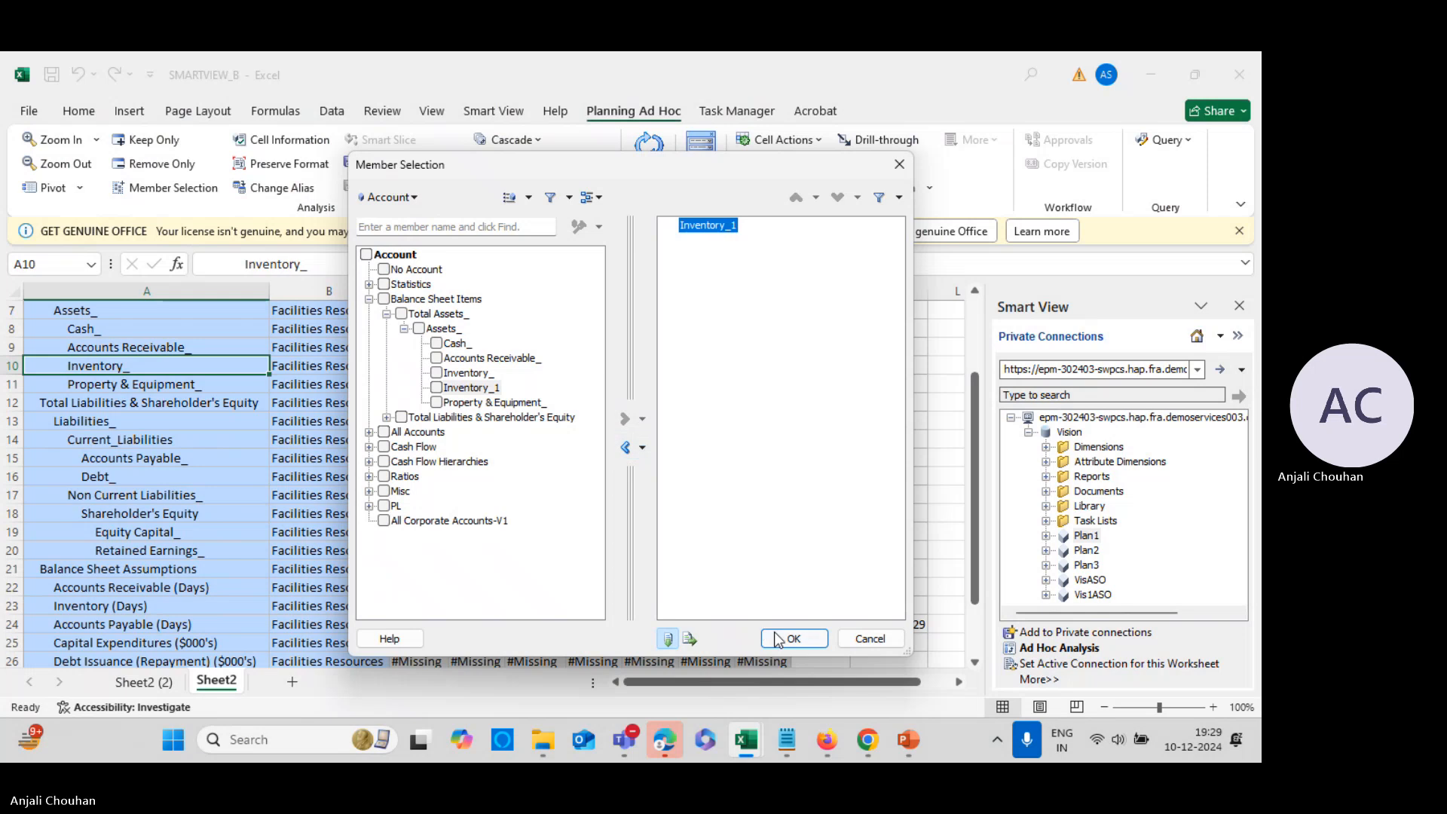
{"action": "key", "text": "Return"}
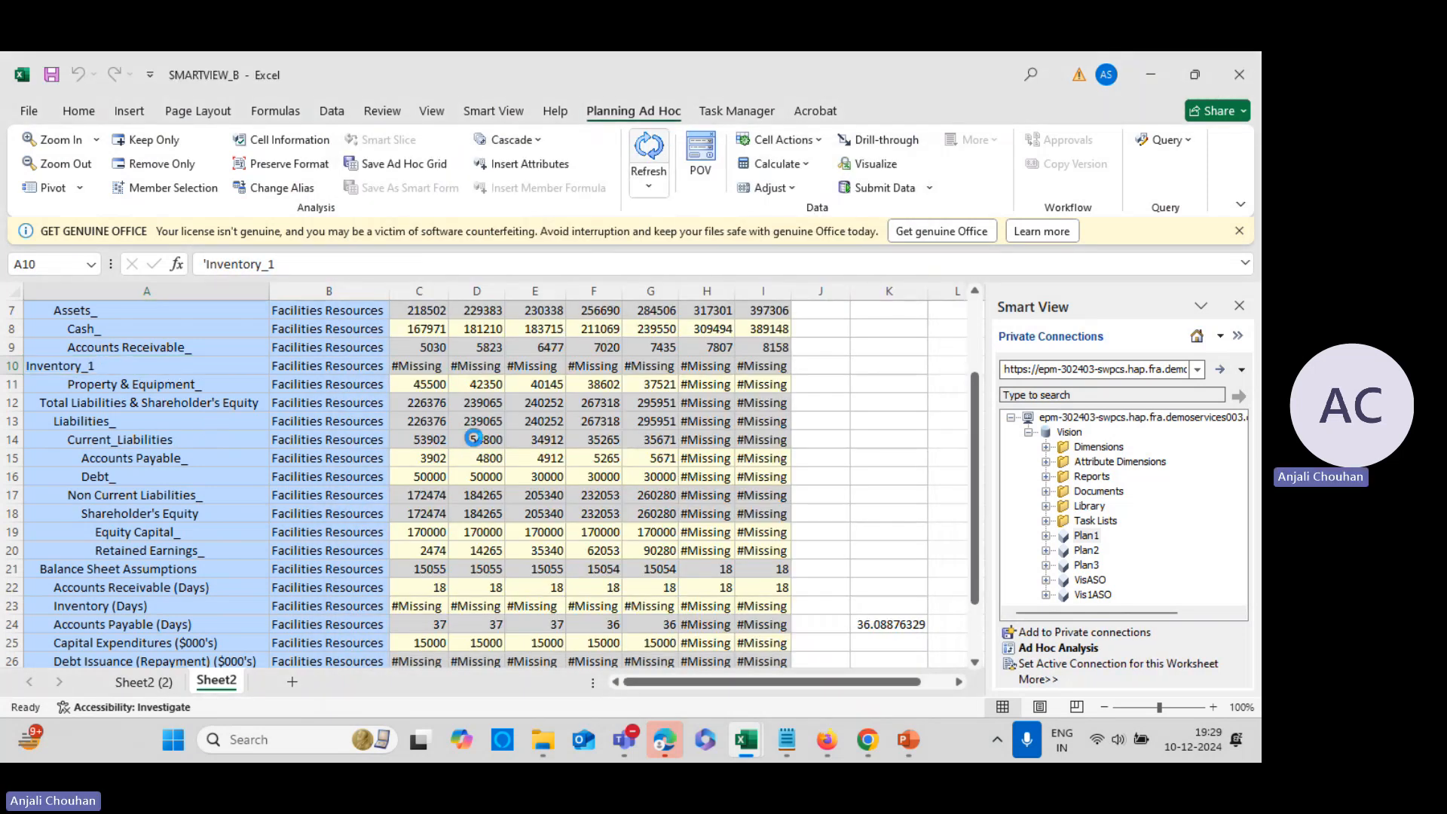
Refresh the ad hoc grid and check the Inventory_1 values from FY20 to FY26
{"action": "left_click", "coordinate": [648, 151]}
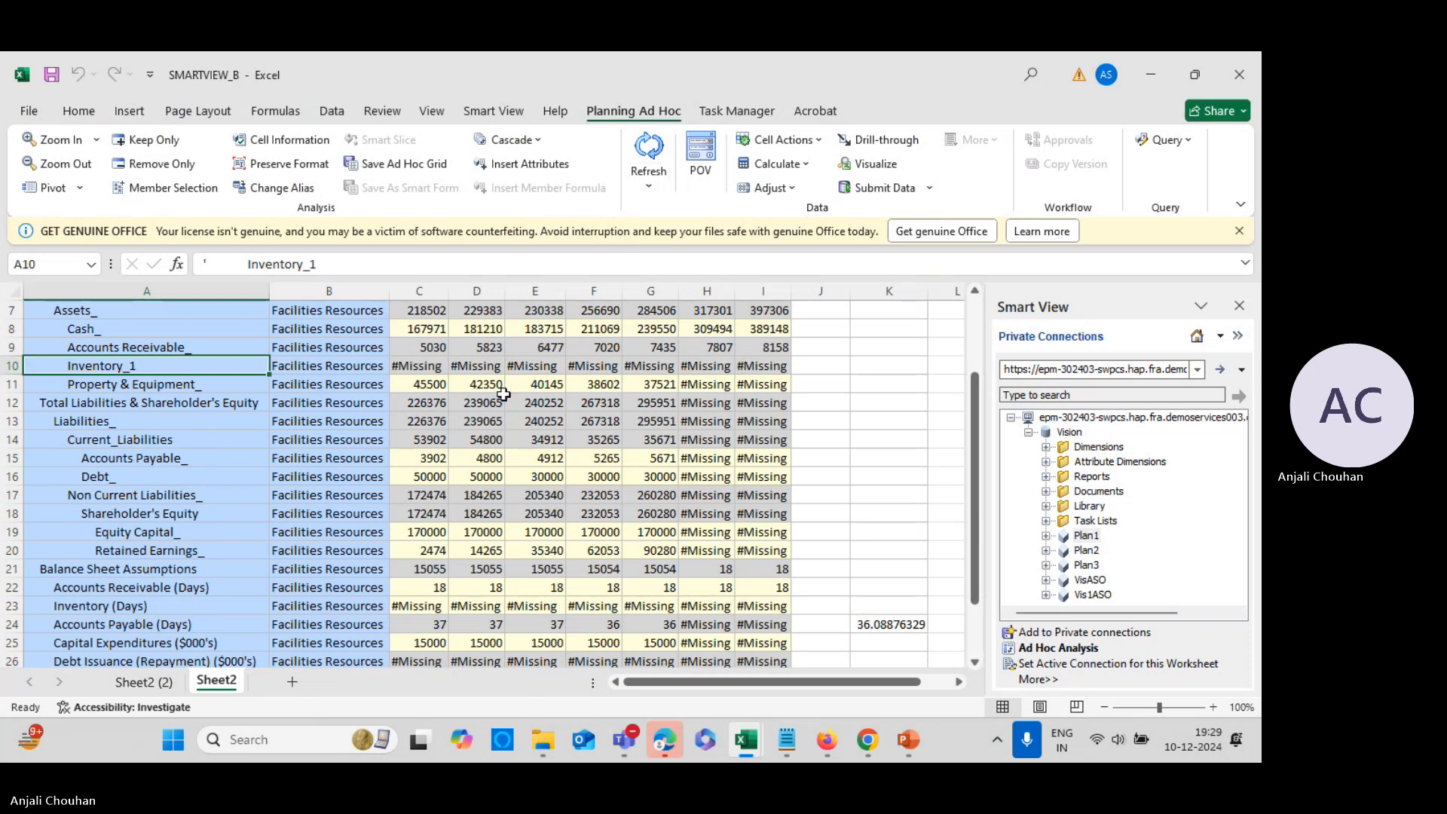
{"action": "left_click_drag", "start_coordinate": [428, 367], "coordinate": [783, 368]}
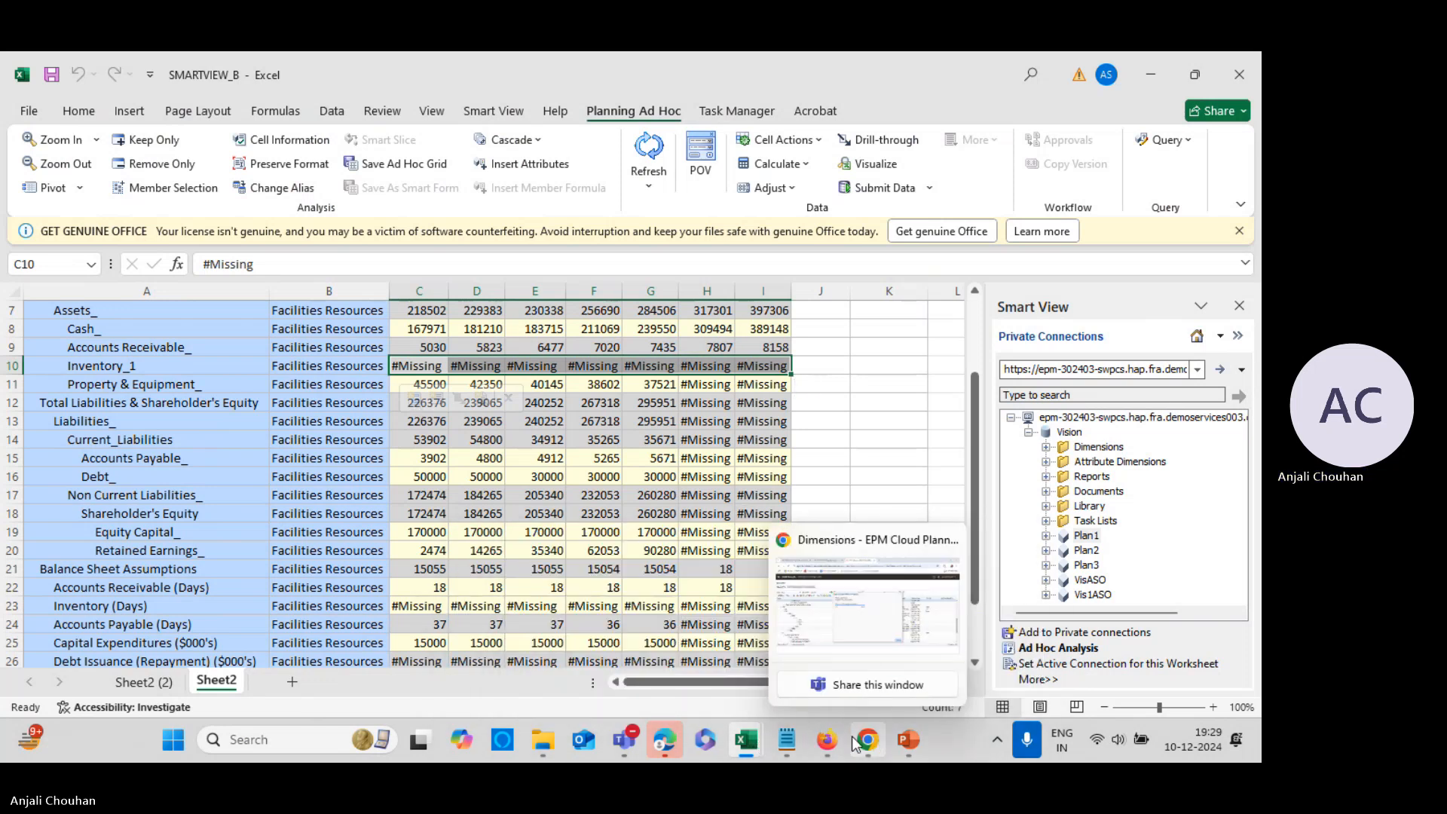
{"action": "left_click", "coordinate": [828, 738]}
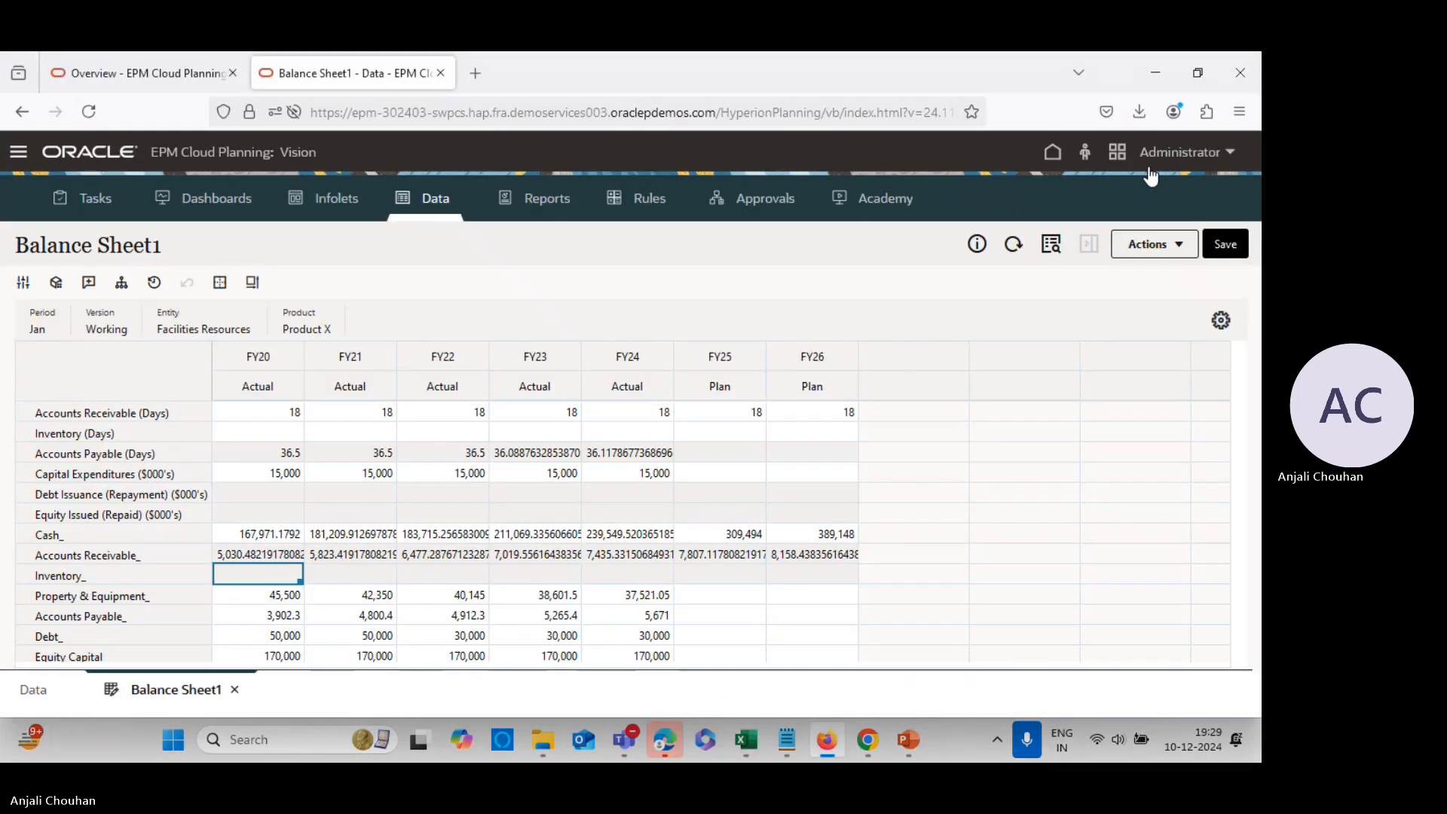
Return to the Dimensions page and examine the member properties of Inventory (Days) under Balance Sheet Assumptions
{"action": "left_click", "coordinate": [870, 739]}
{"action": "left_click", "coordinate": [841, 618]}
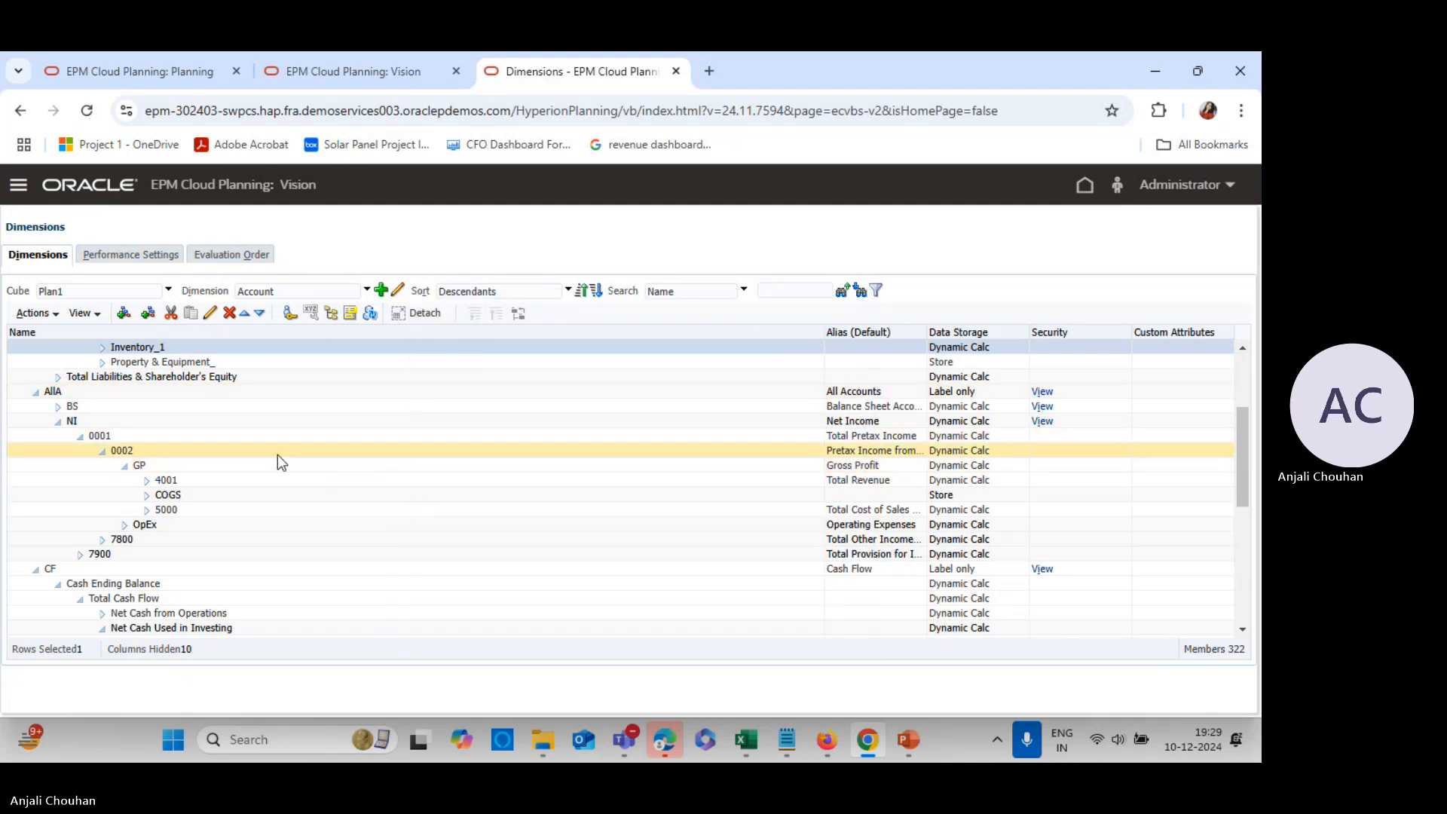
{"action": "scroll", "coordinate": [252, 423], "scroll_direction": "up", "scroll_amount": 10}
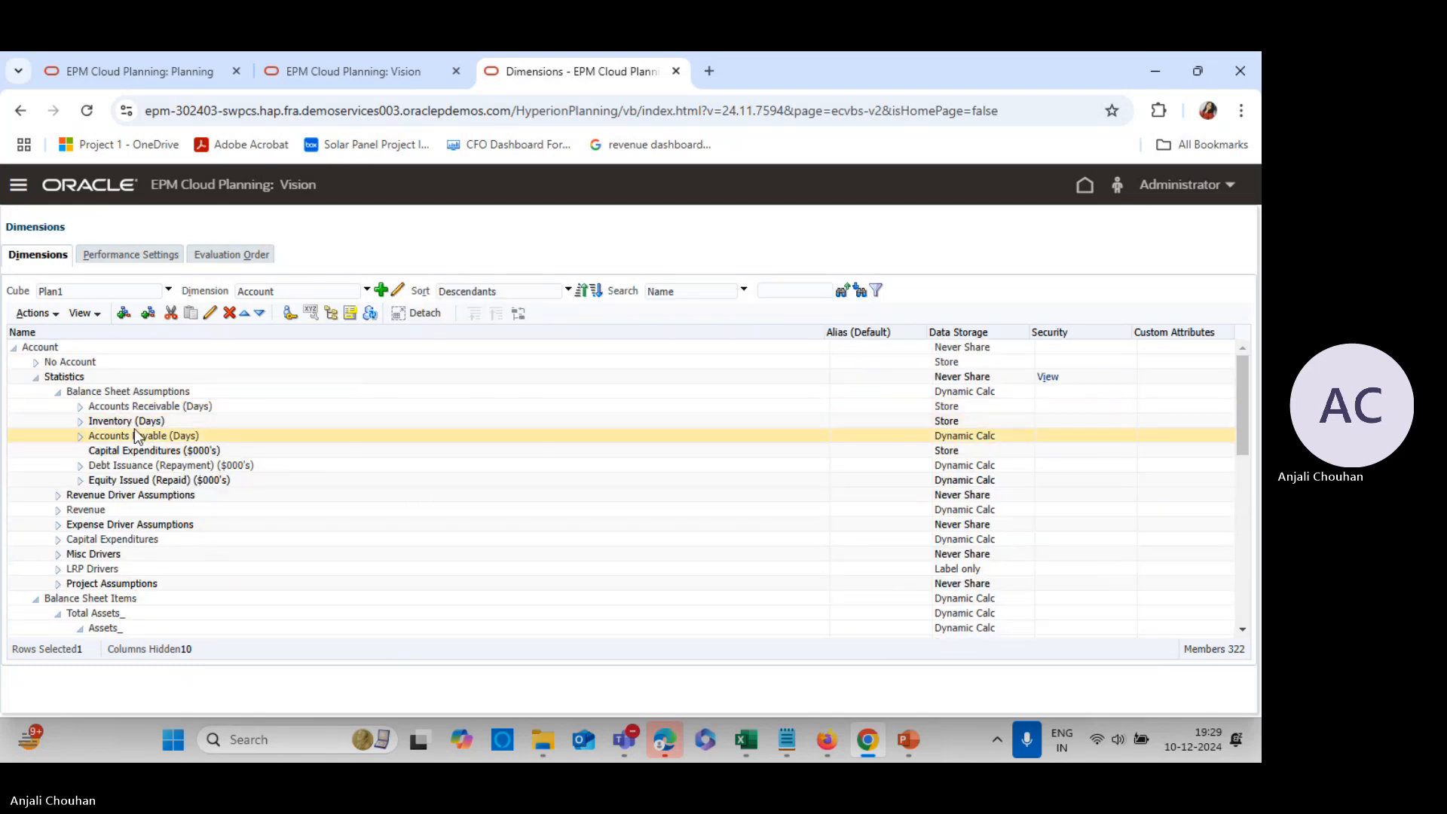
{"action": "left_click", "coordinate": [162, 420]}
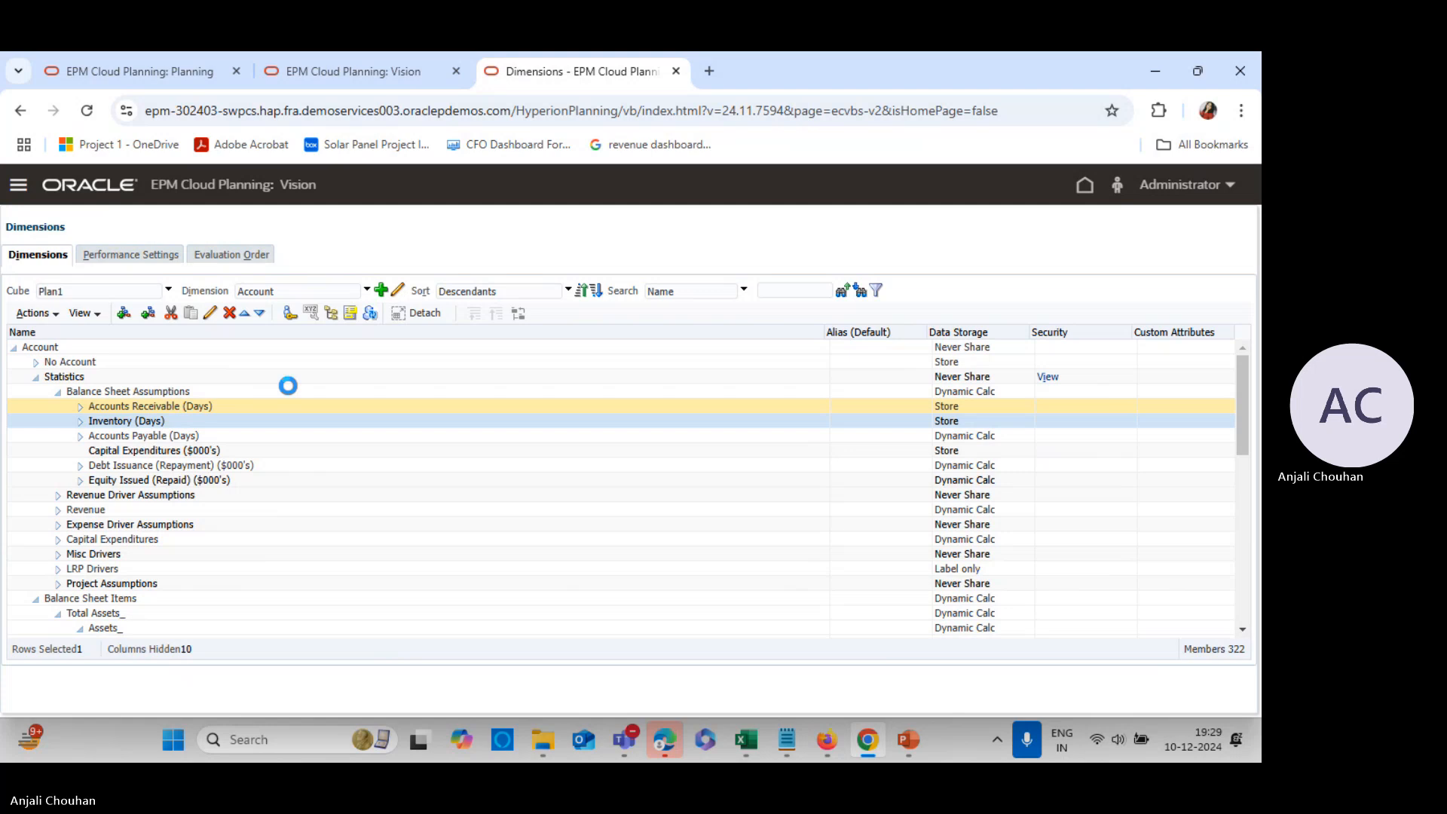
{"action": "left_click", "coordinate": [213, 313]}
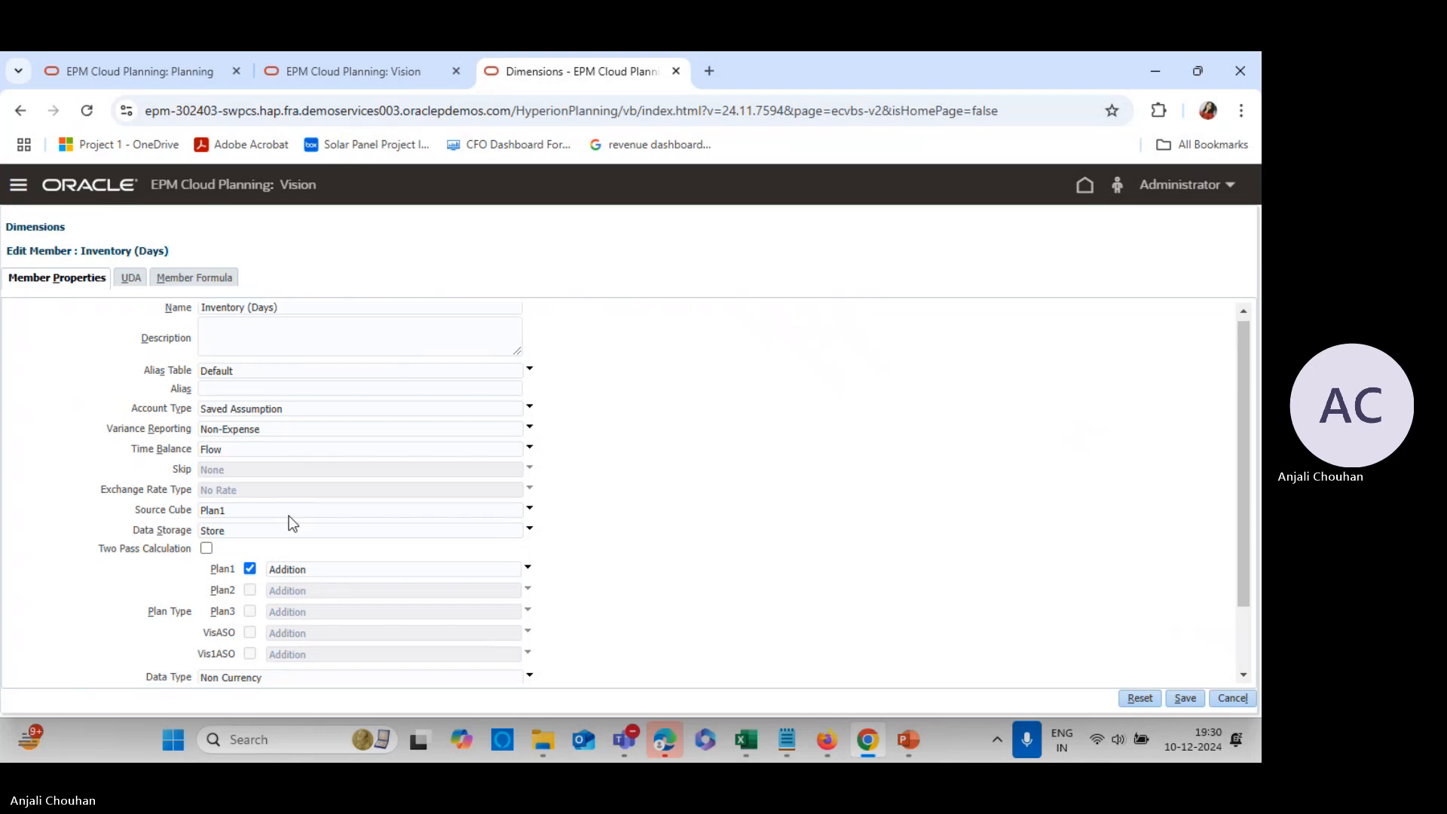
{"action": "scroll", "coordinate": [287, 515], "scroll_direction": "down", "scroll_amount": 2}
{"action": "scroll", "coordinate": [297, 626], "scroll_direction": "up", "scroll_amount": 2}
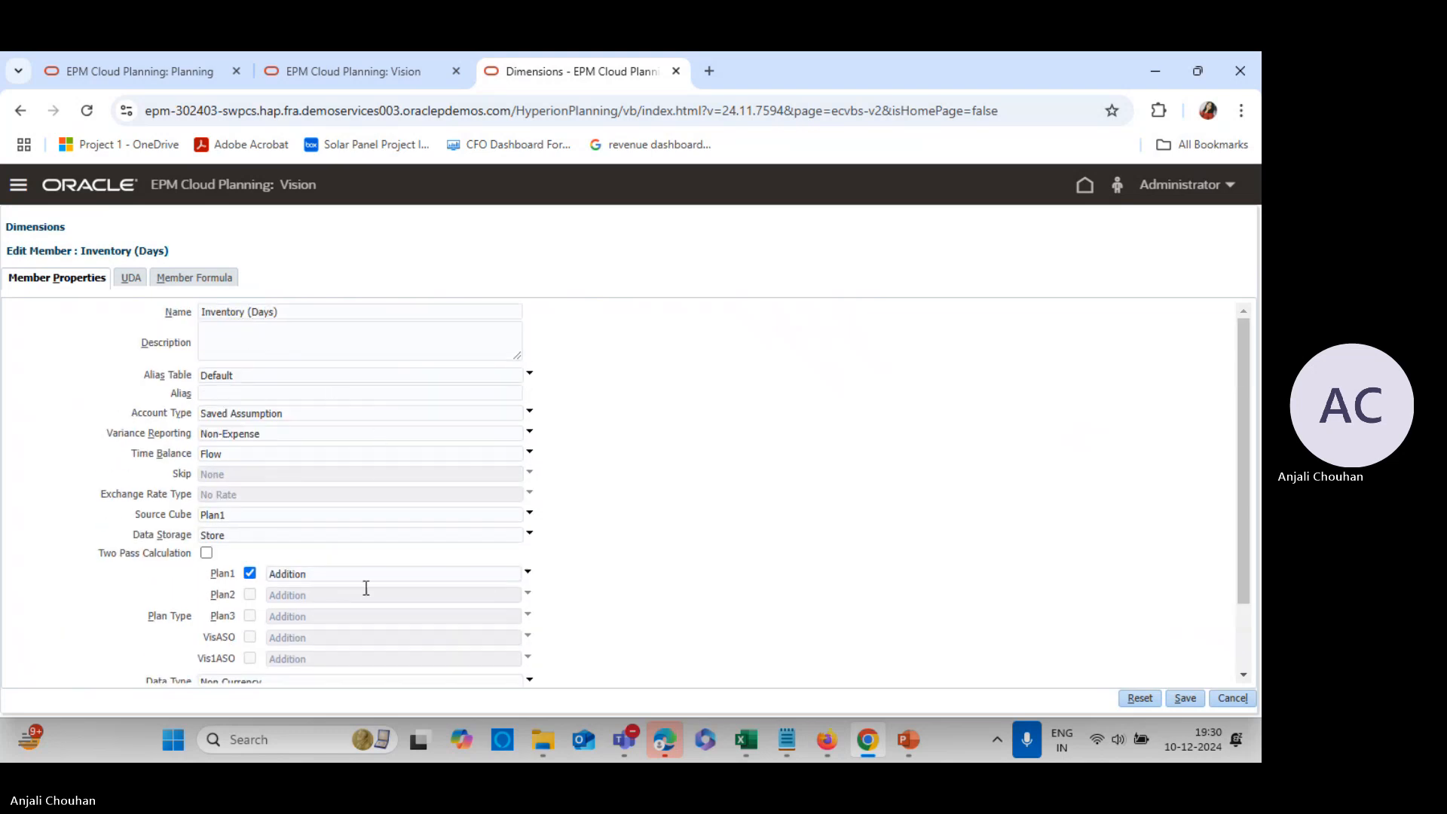
Try to set the data storage of Inventory (Days) to Dynamic Calc for cube Plan1, and close the member without saving
{"action": "left_click", "coordinate": [205, 281]}
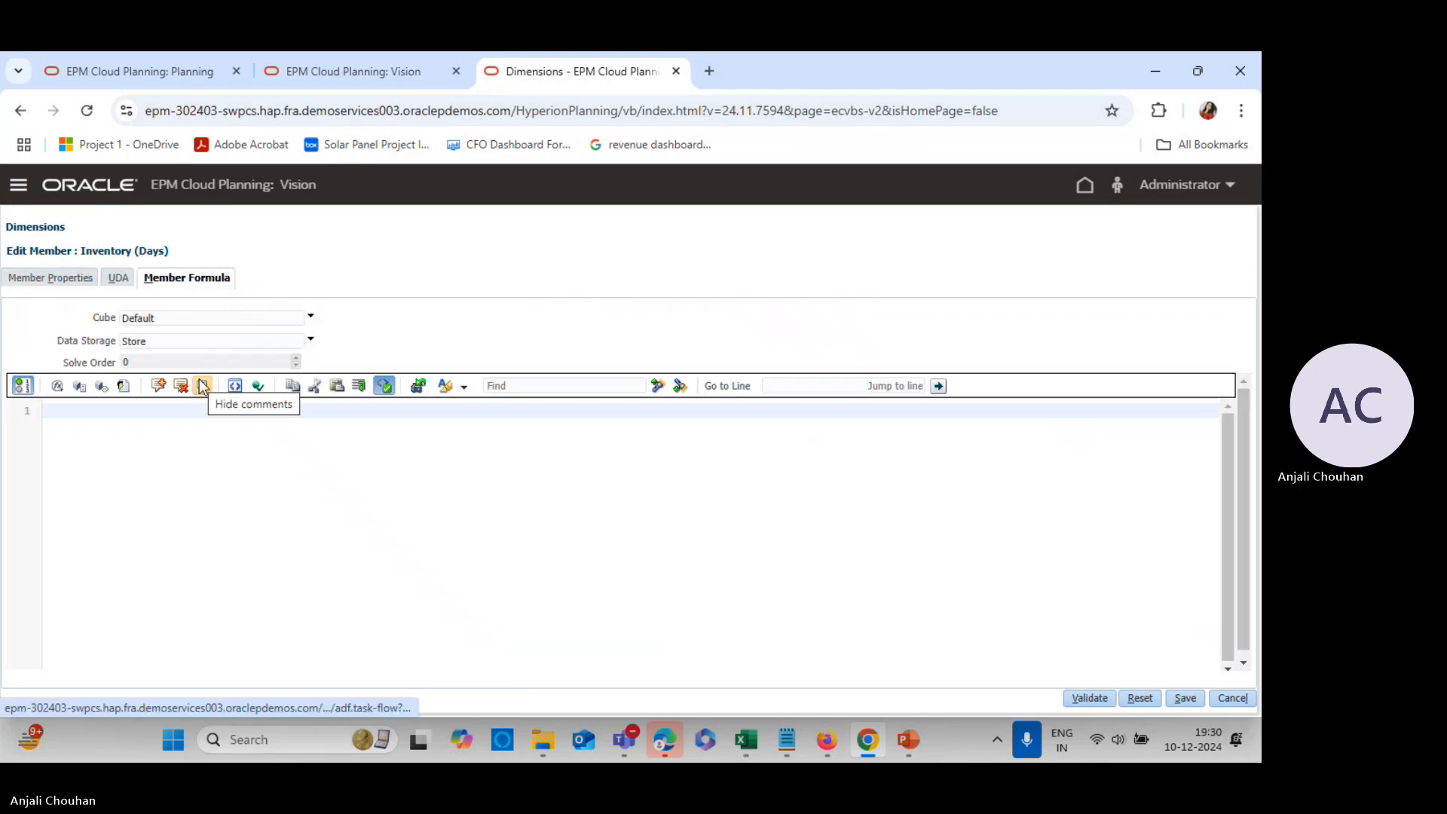
{"action": "left_click", "coordinate": [191, 321]}
{"action": "left_click", "coordinate": [172, 351]}
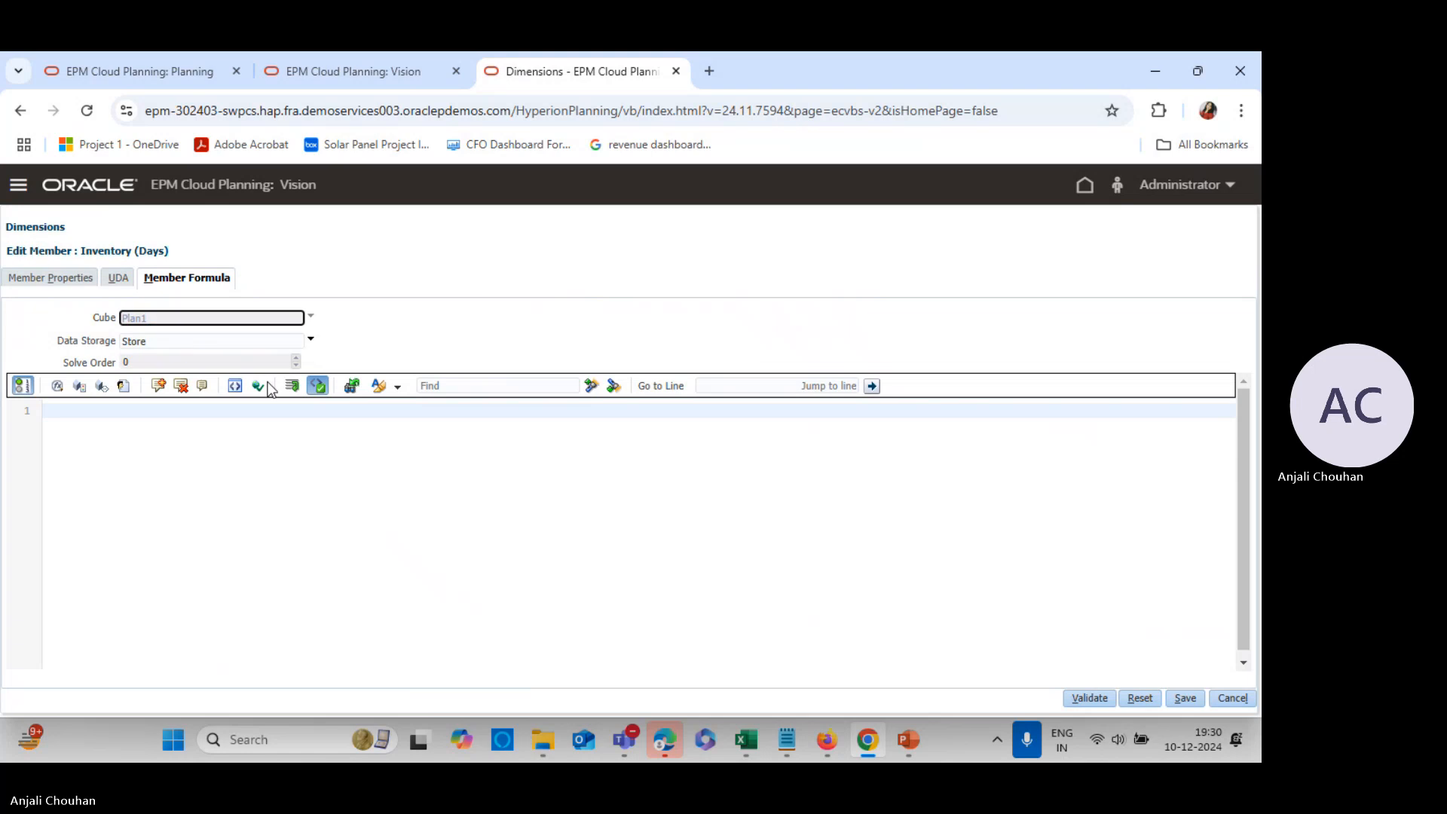
{"action": "left_click", "coordinate": [180, 343]}
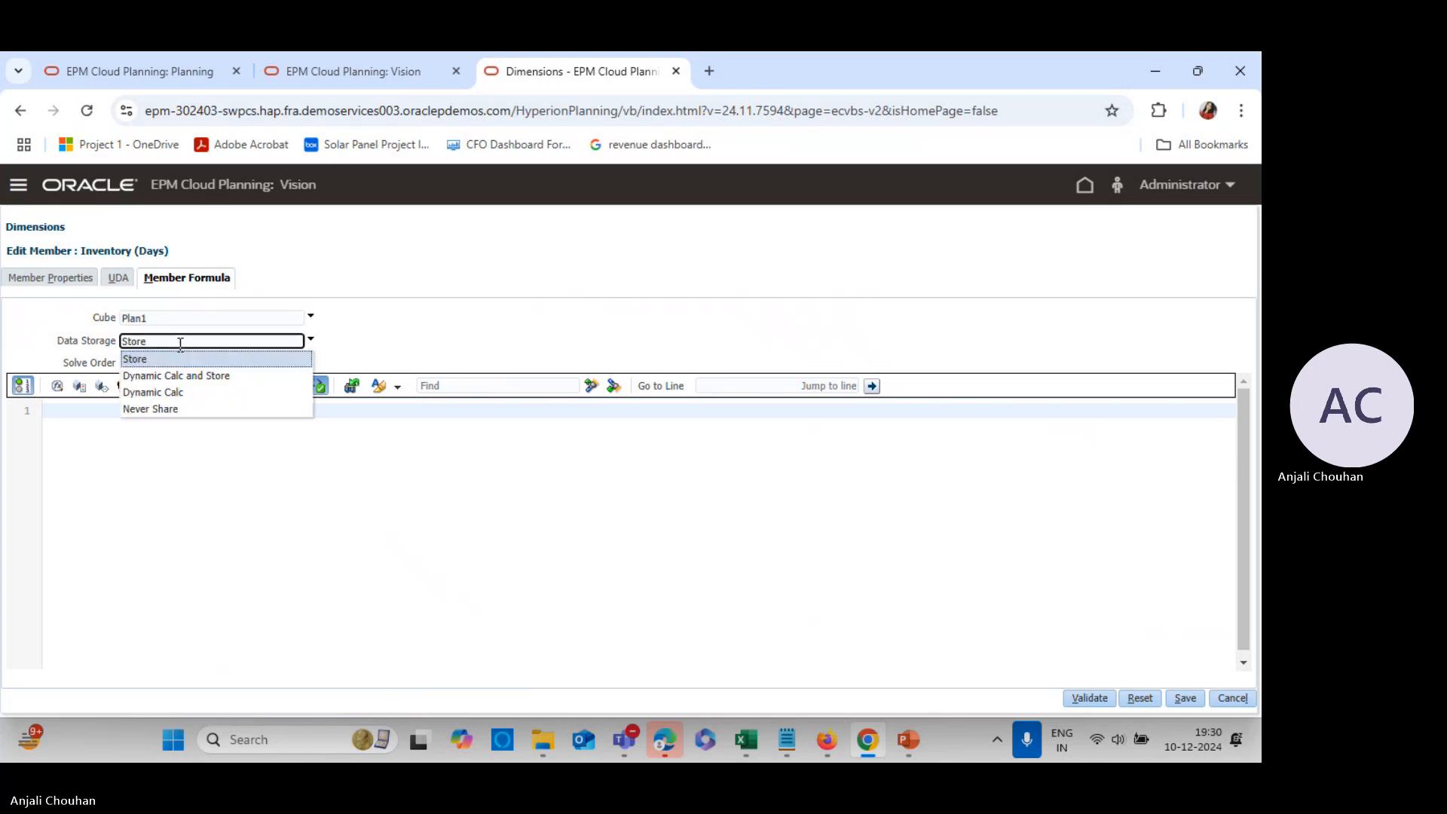
{"action": "left_click", "coordinate": [160, 387]}
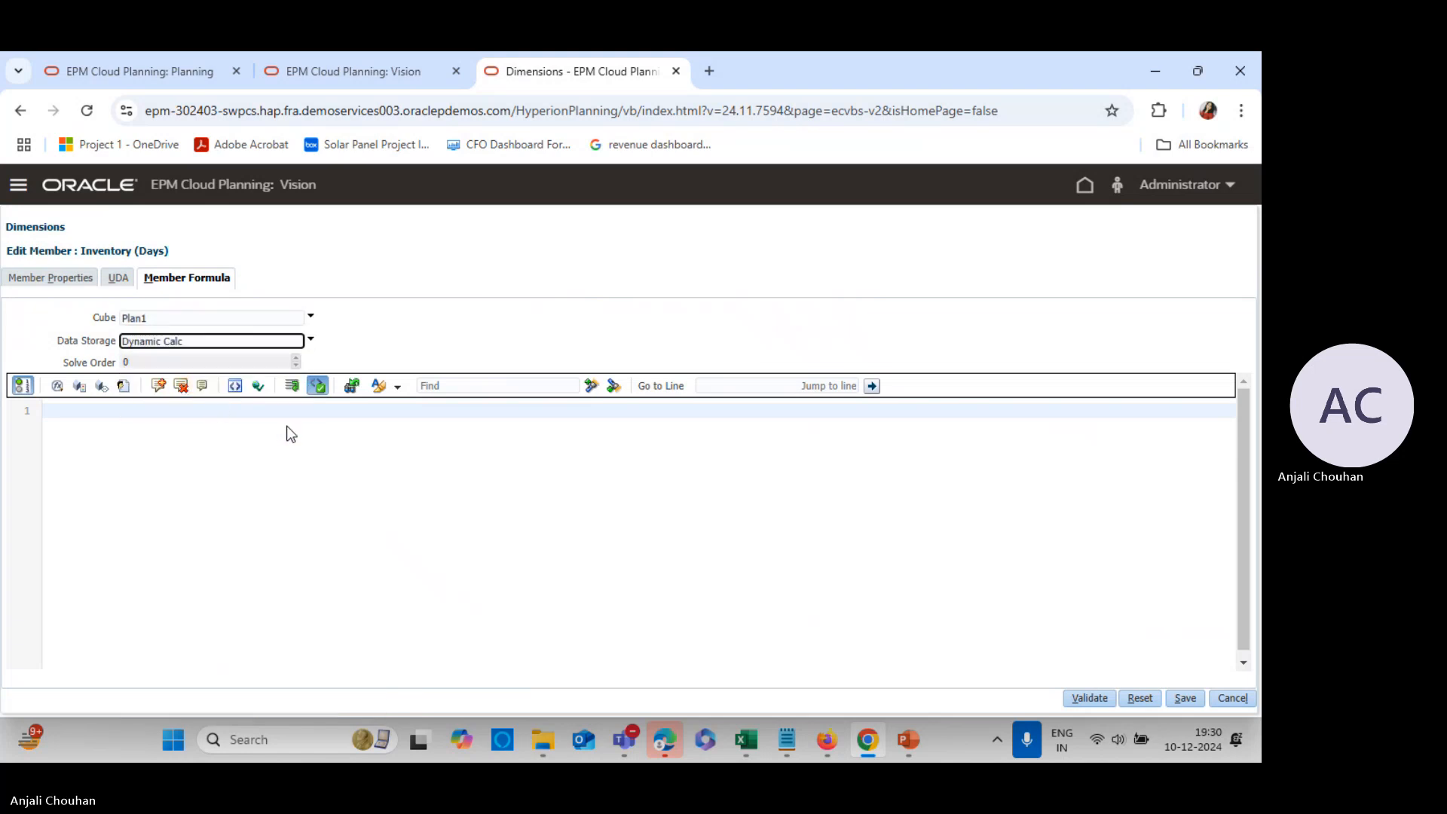
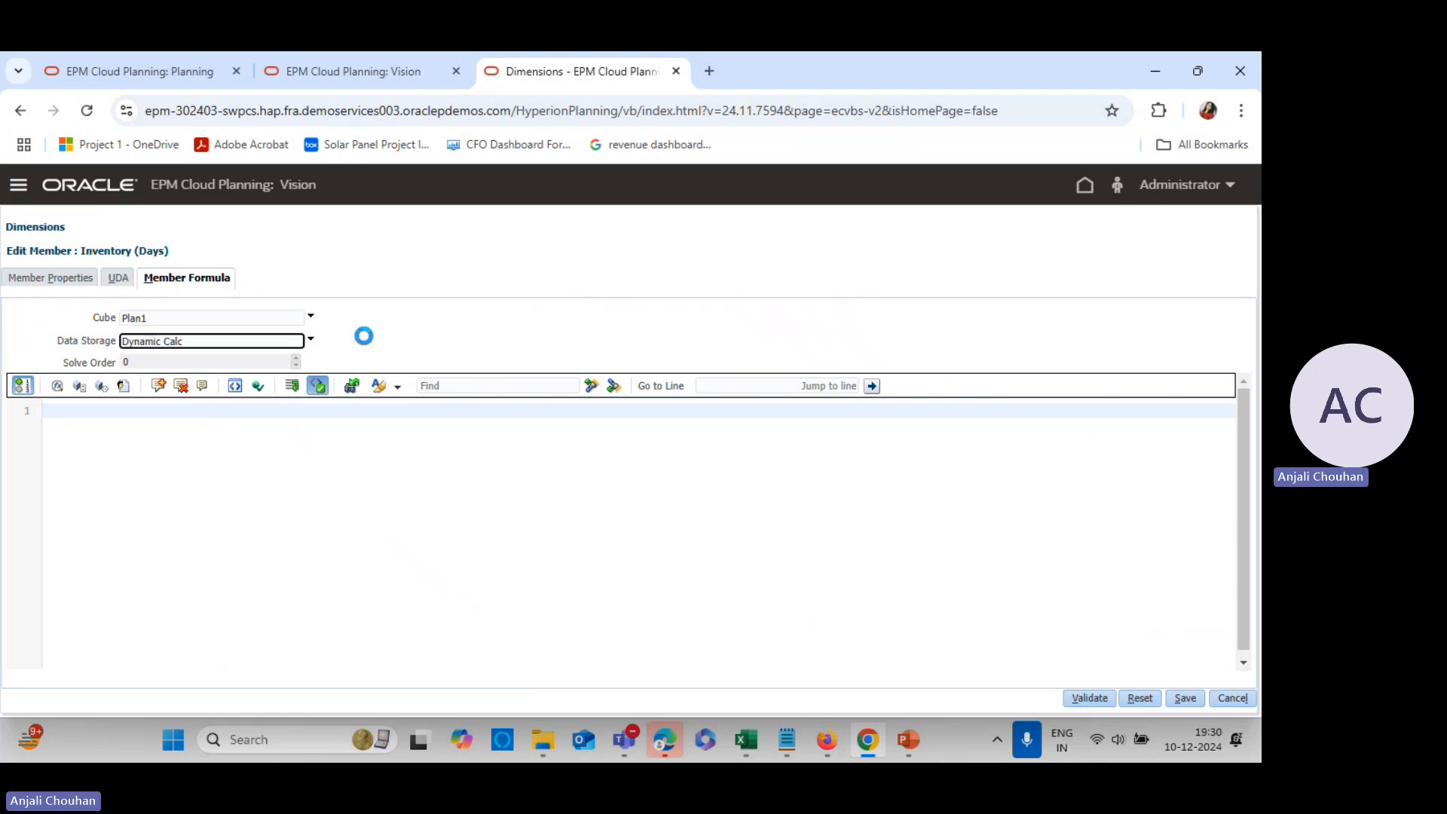
{"action": "left_click", "coordinate": [1227, 700]}
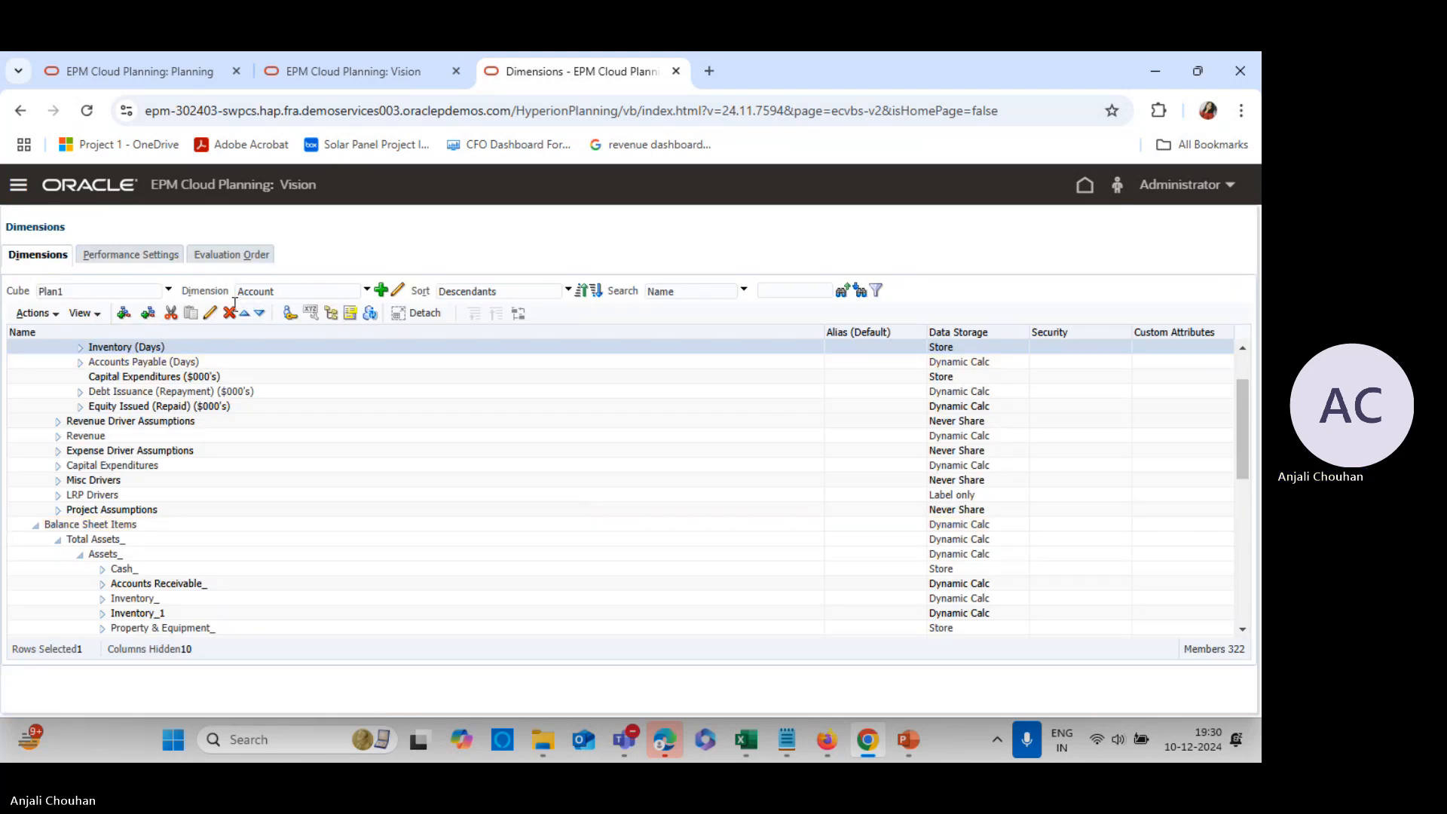
Add a sibling member of Inventory (Days) named Inventory_In_Days with data storage Store, copy its name, and save it
{"action": "left_click", "coordinate": [246, 312]}
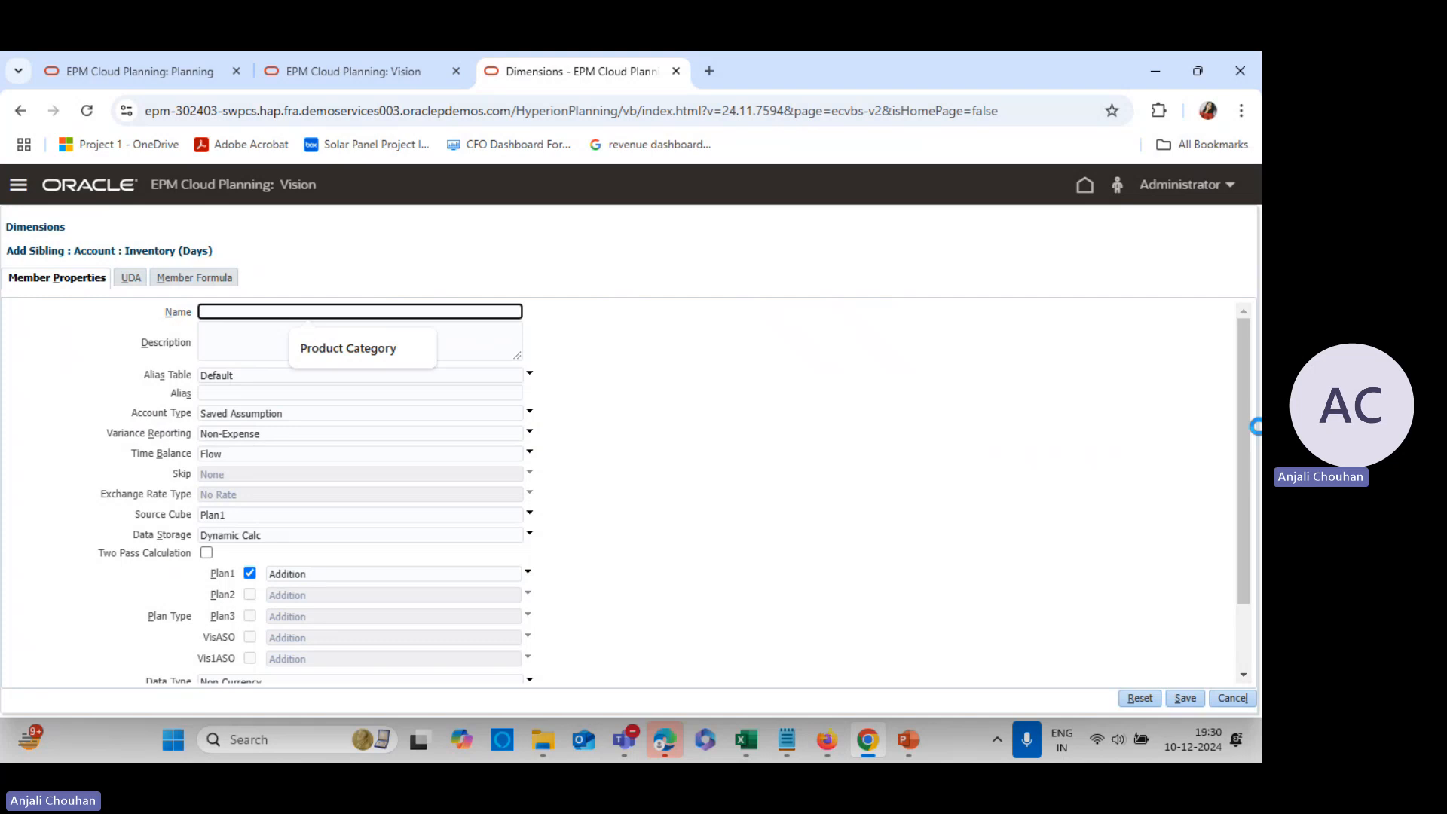
{"action": "type", "text": "Invento"}
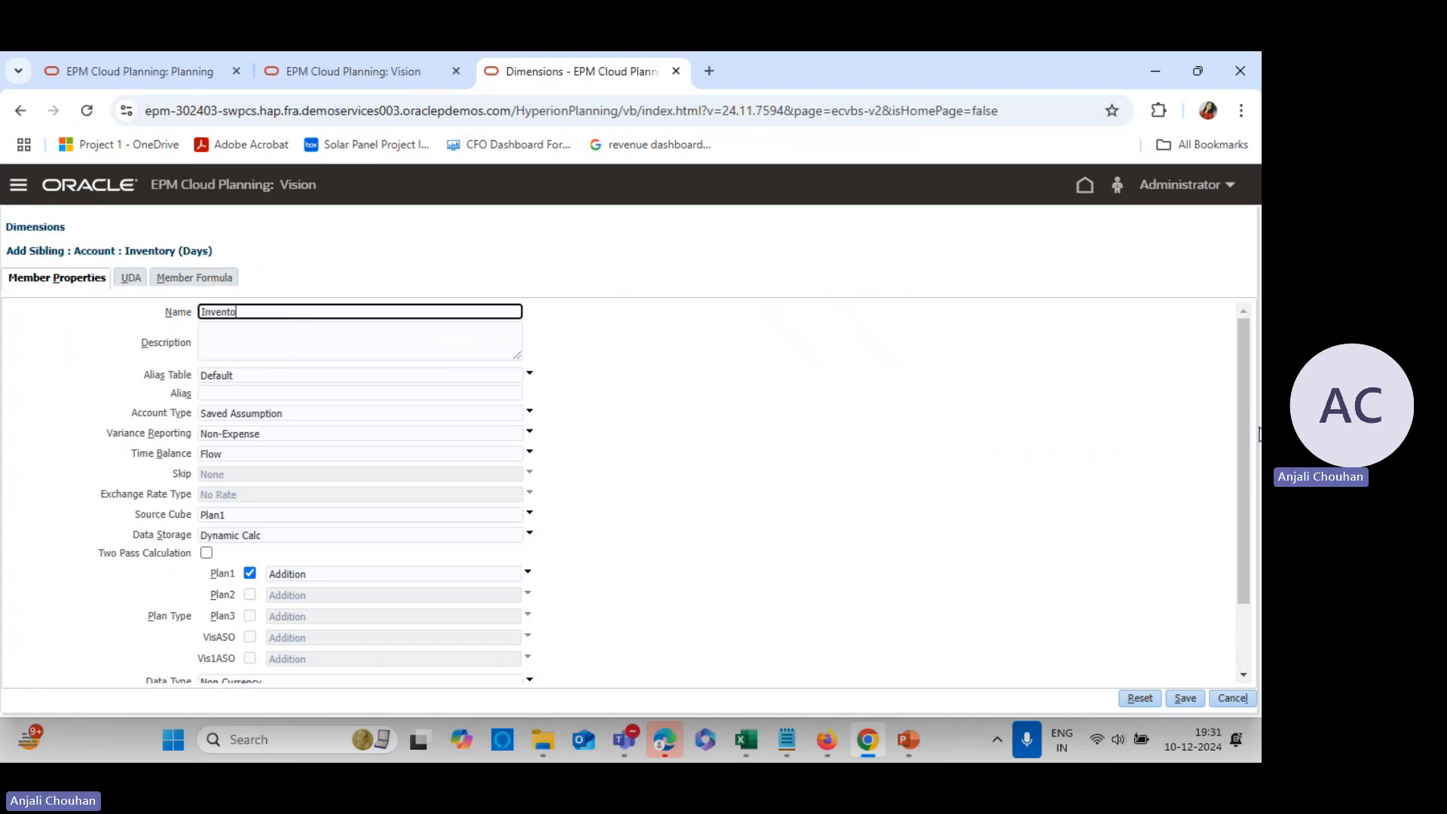
{"action": "type", "text": "ry_In_Days"}
{"action": "left_click", "coordinate": [288, 535]}
{"action": "left_click", "coordinate": [263, 561]}
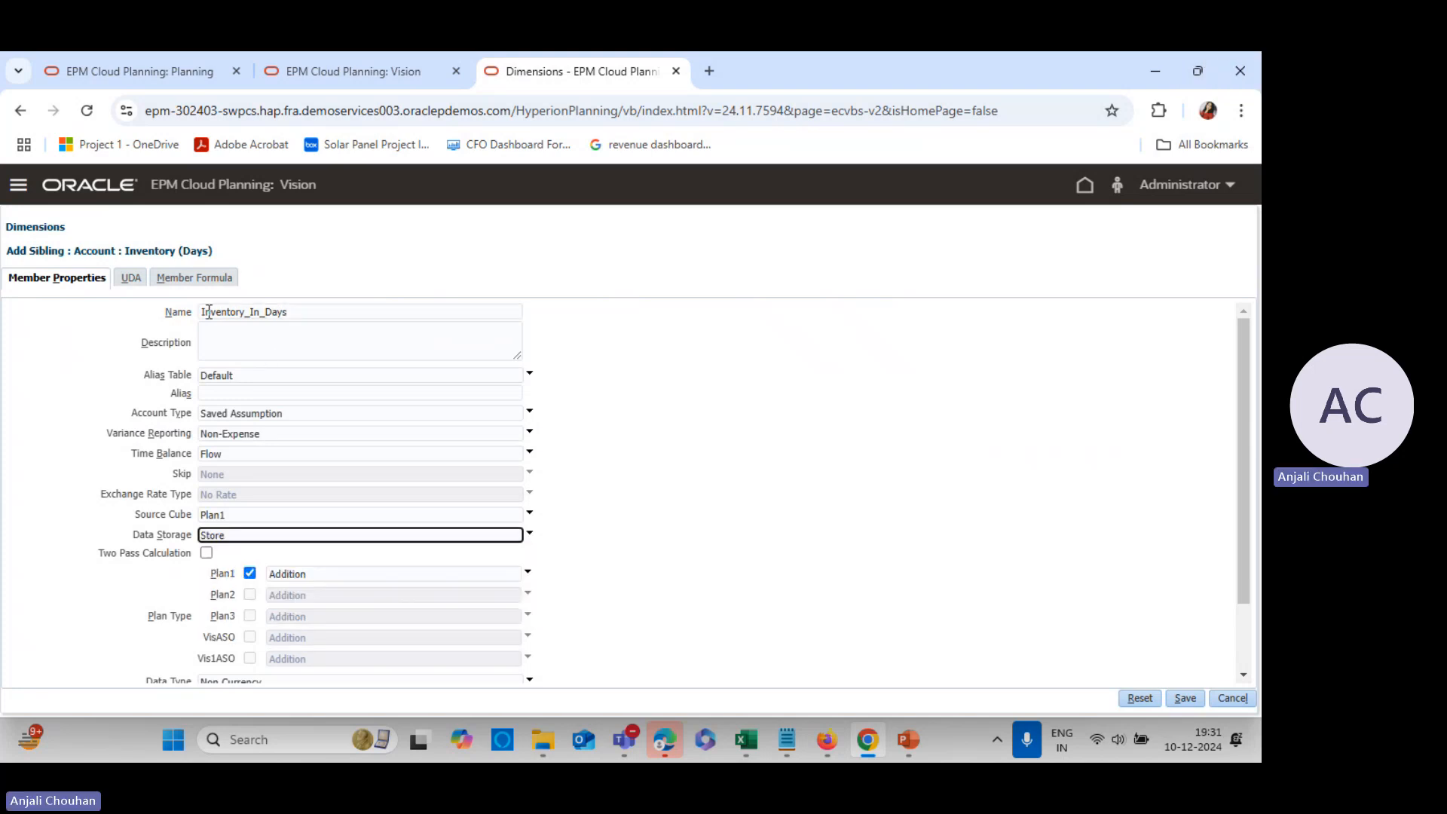
{"action": "double_click", "coordinate": [323, 311]}
{"action": "key", "text": "ctrl+c"}
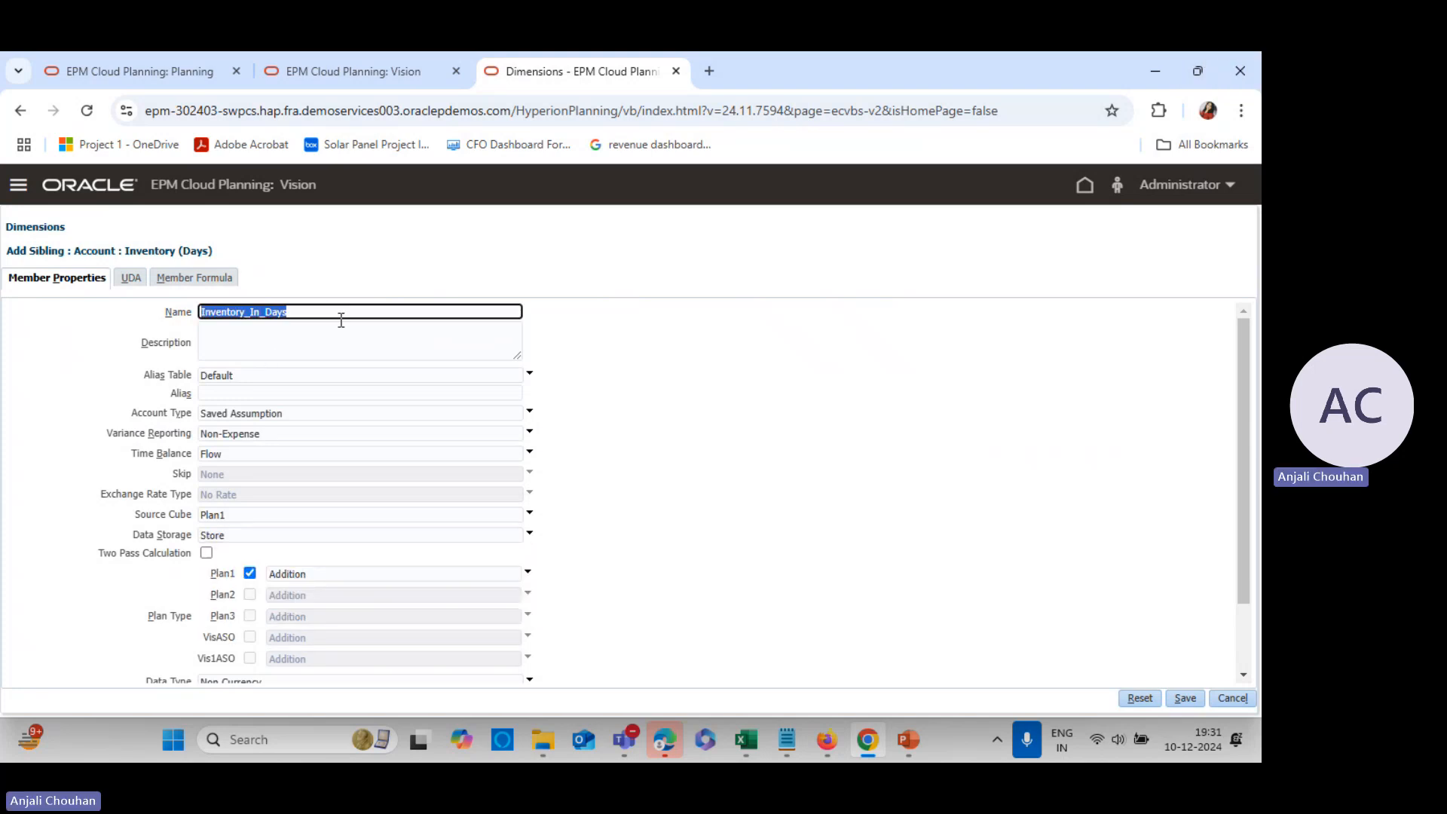
{"action": "left_click", "coordinate": [1185, 697]}
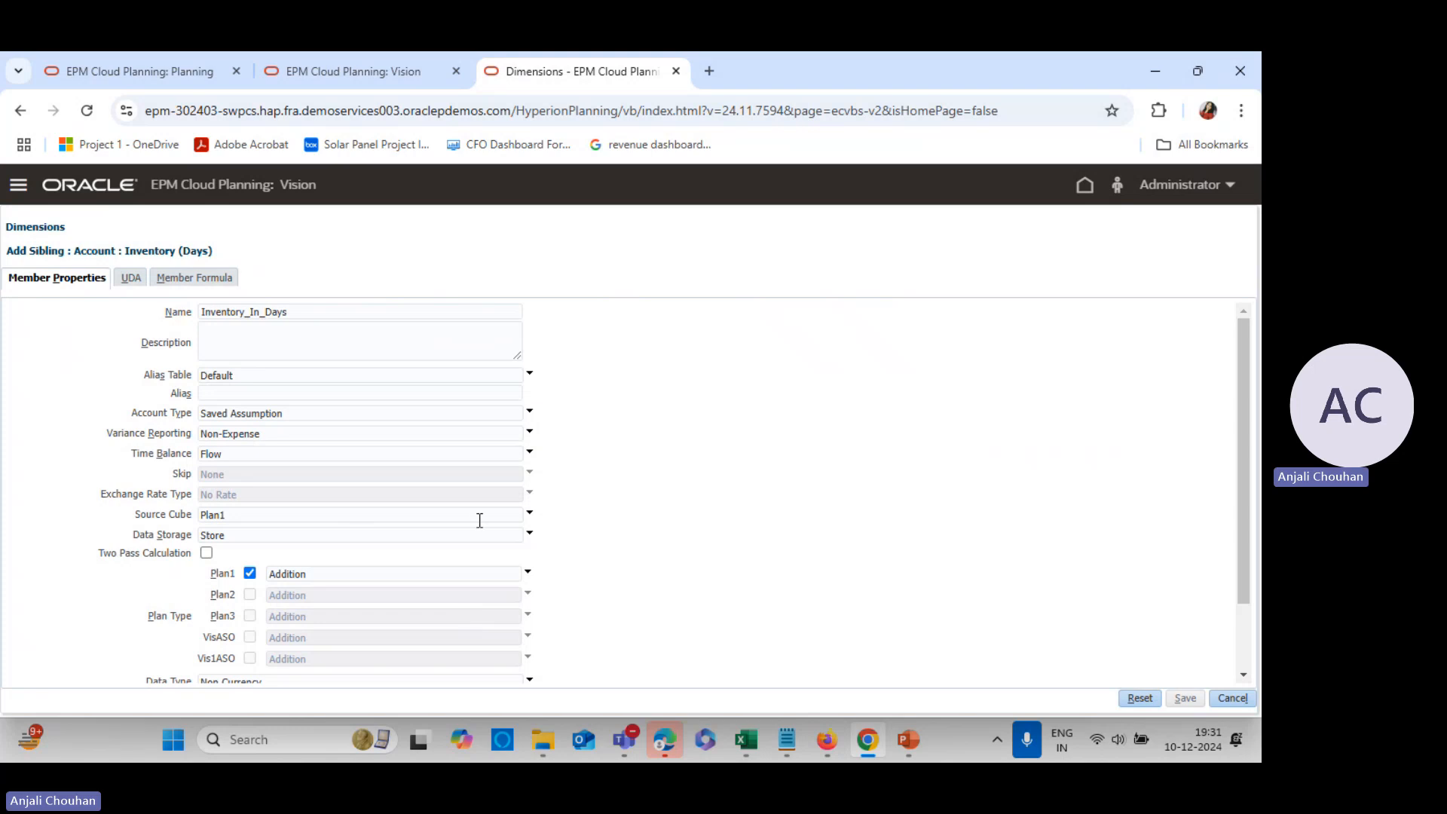
In the Notepad balance sheet notes, add a line under the Inventory_ formula reading "COGS"*"Inventory_In_Days, using the copied member name
{"action": "left_click", "coordinate": [779, 753]}
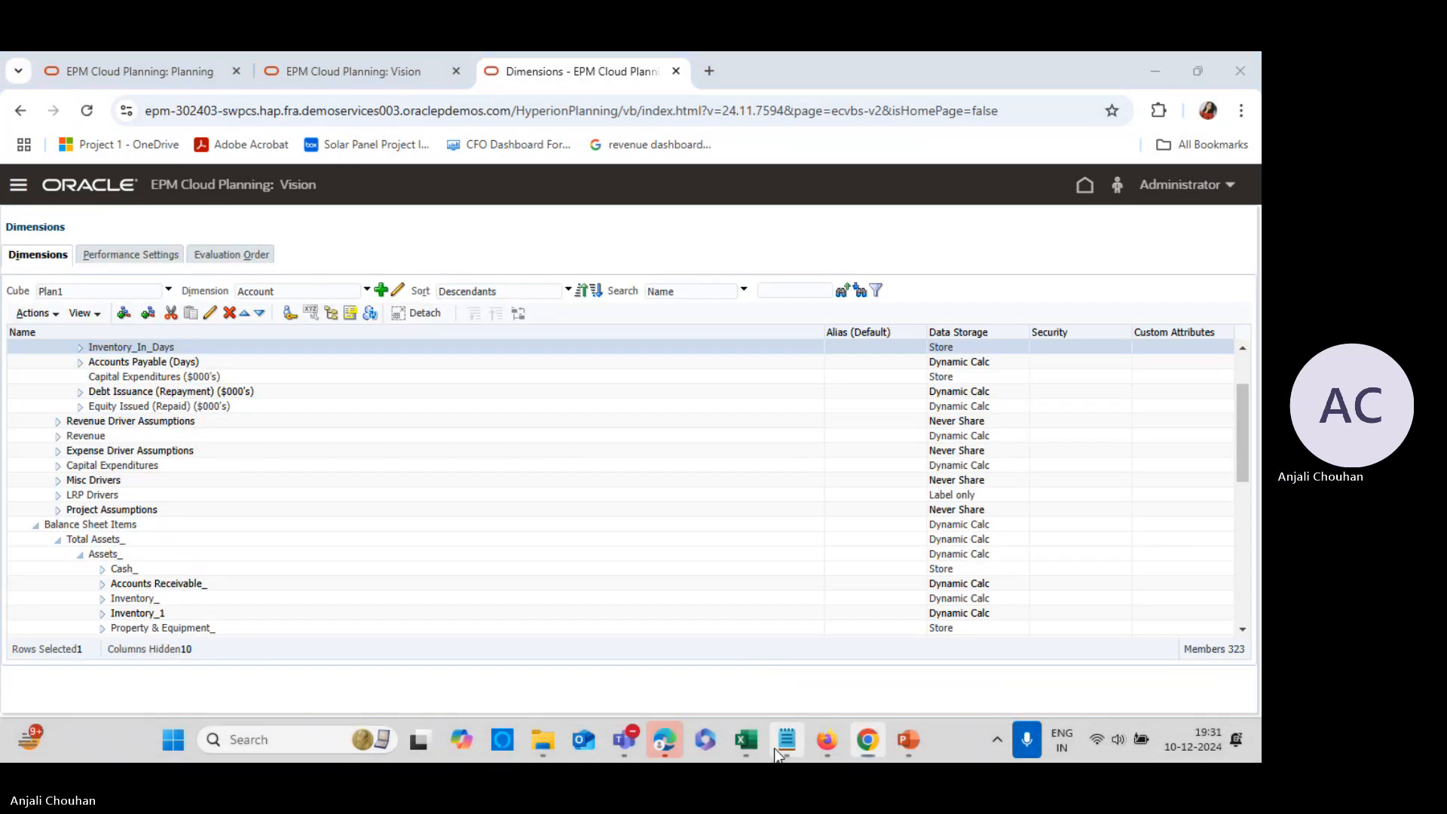
{"action": "left_click", "coordinate": [362, 368]}
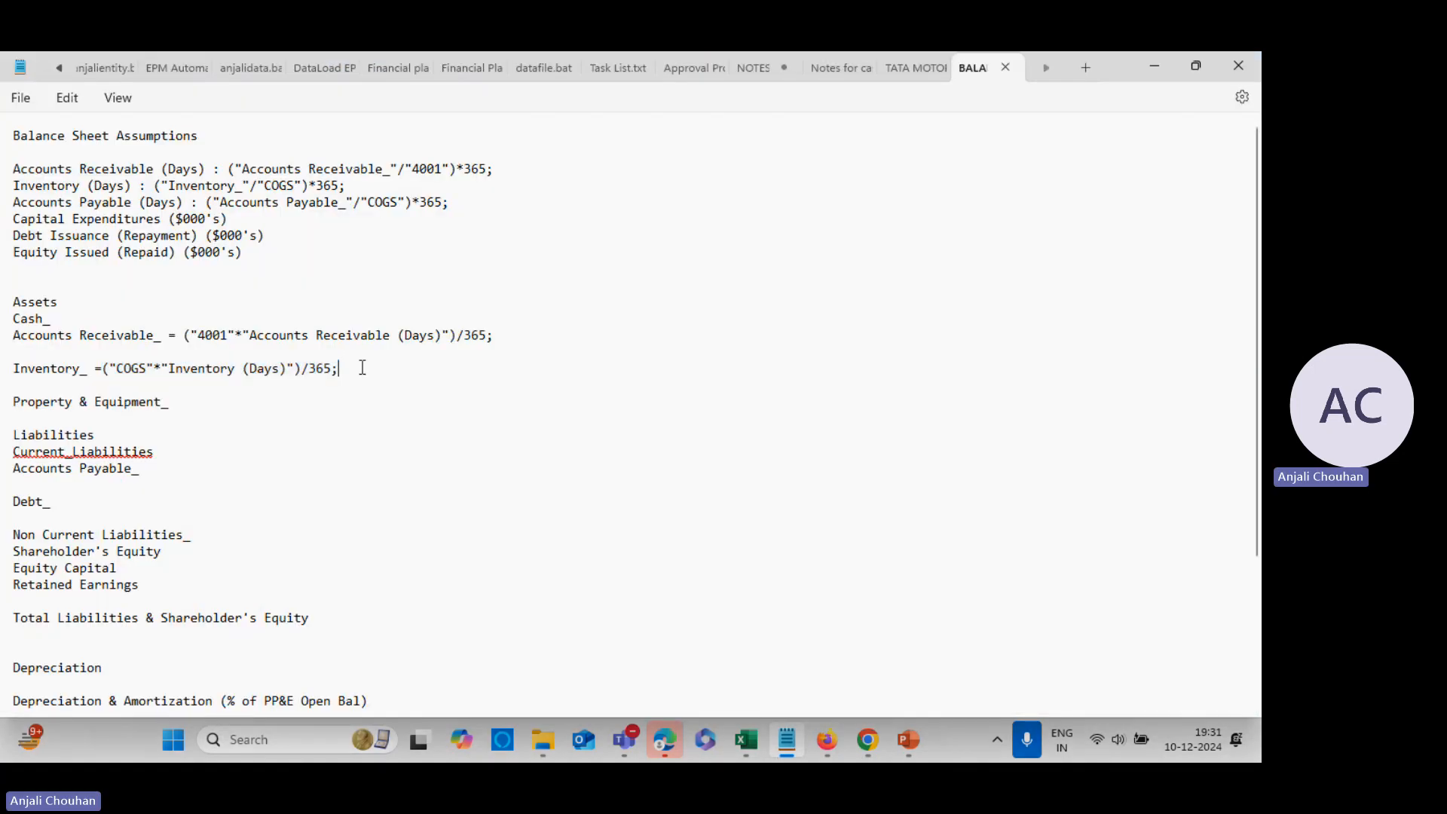
{"action": "key", "text": "Return"}
{"action": "key", "text": "Tab"}
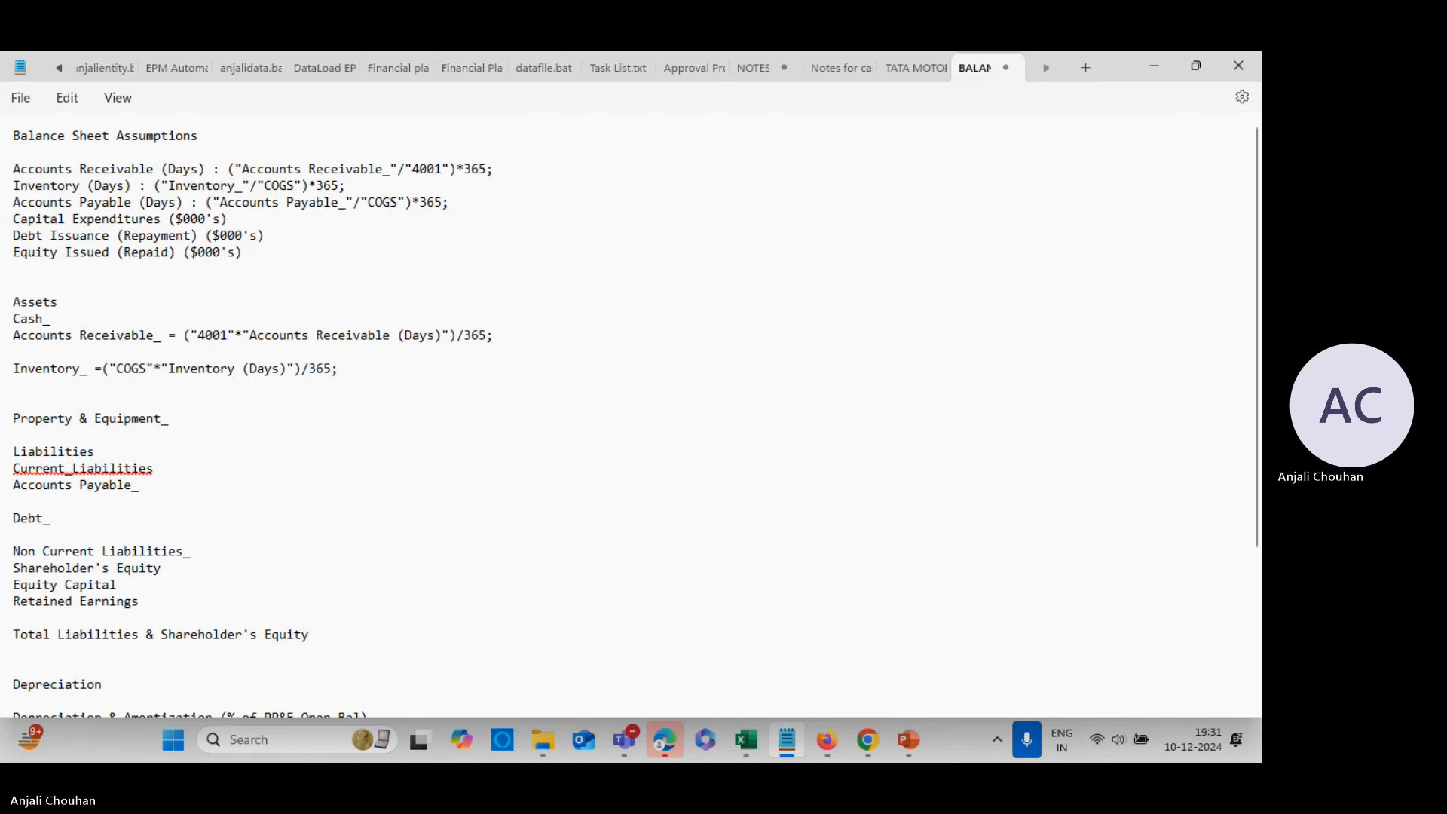
{"action": "type", "text": "\""}
{"action": "key", "text": "Caps_Lock"}
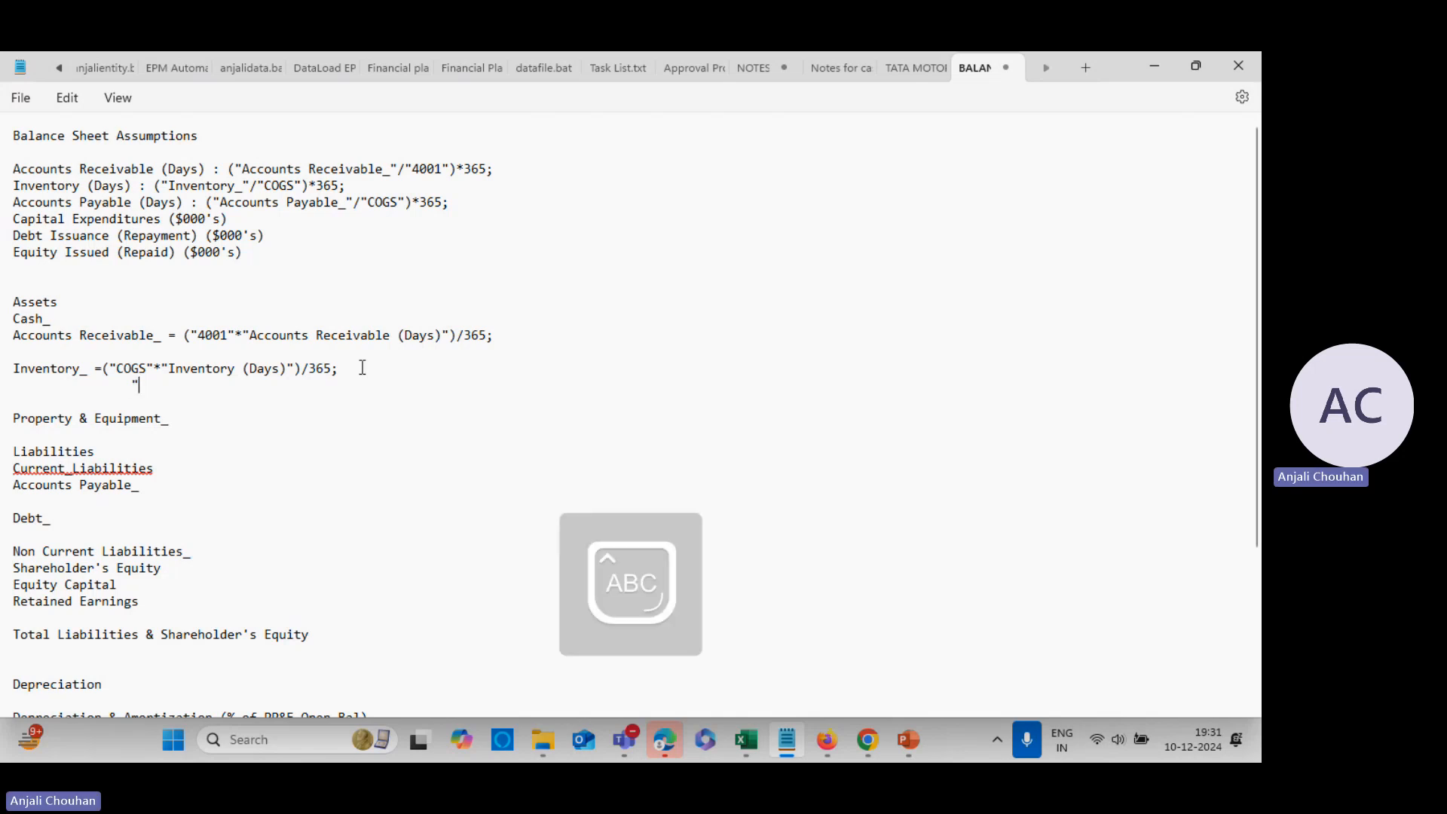
{"action": "type", "text": "COGS\"*"}
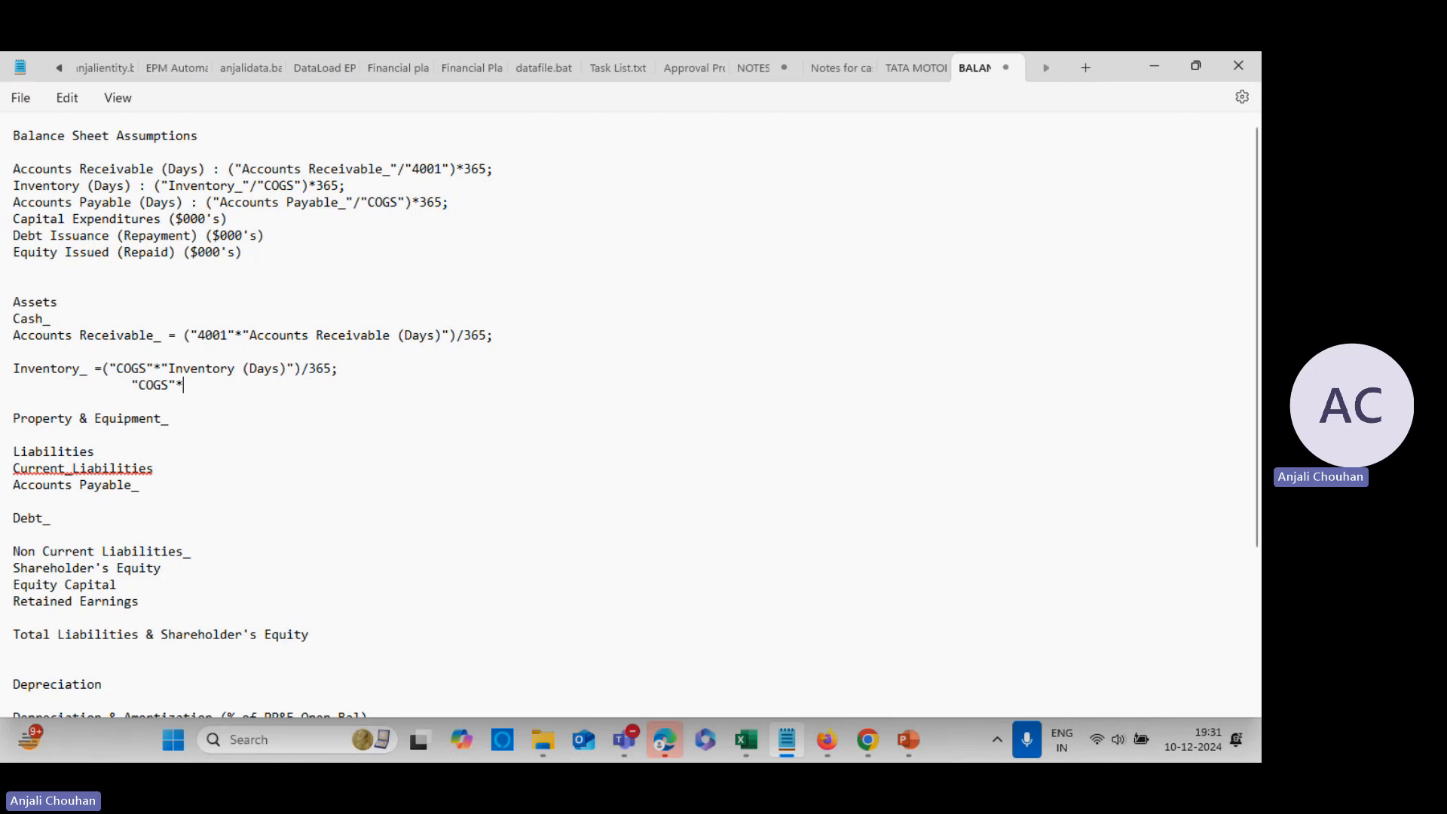
{"action": "type", "text": "\""}
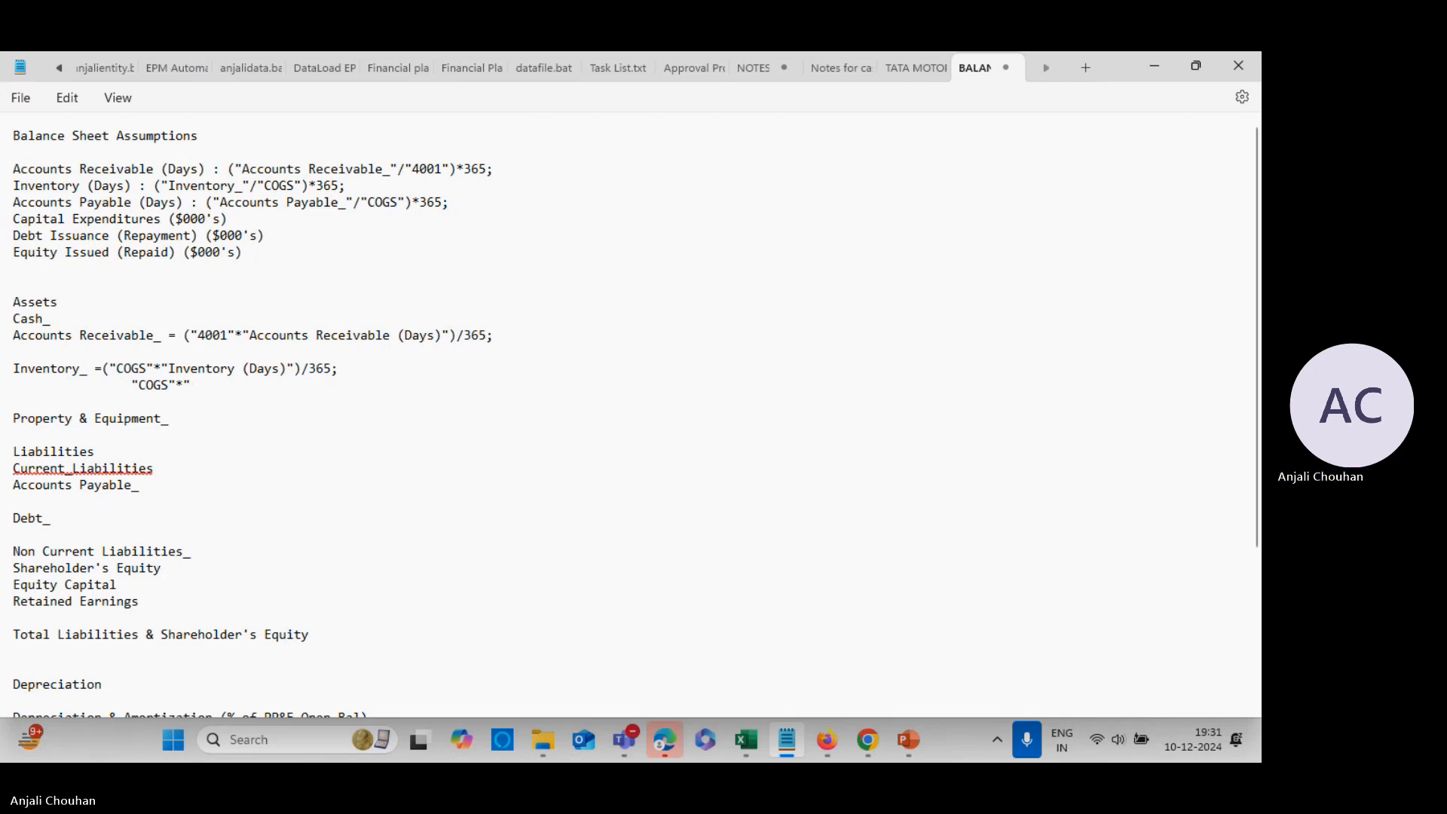
{"action": "key", "text": "ctrl+v"}
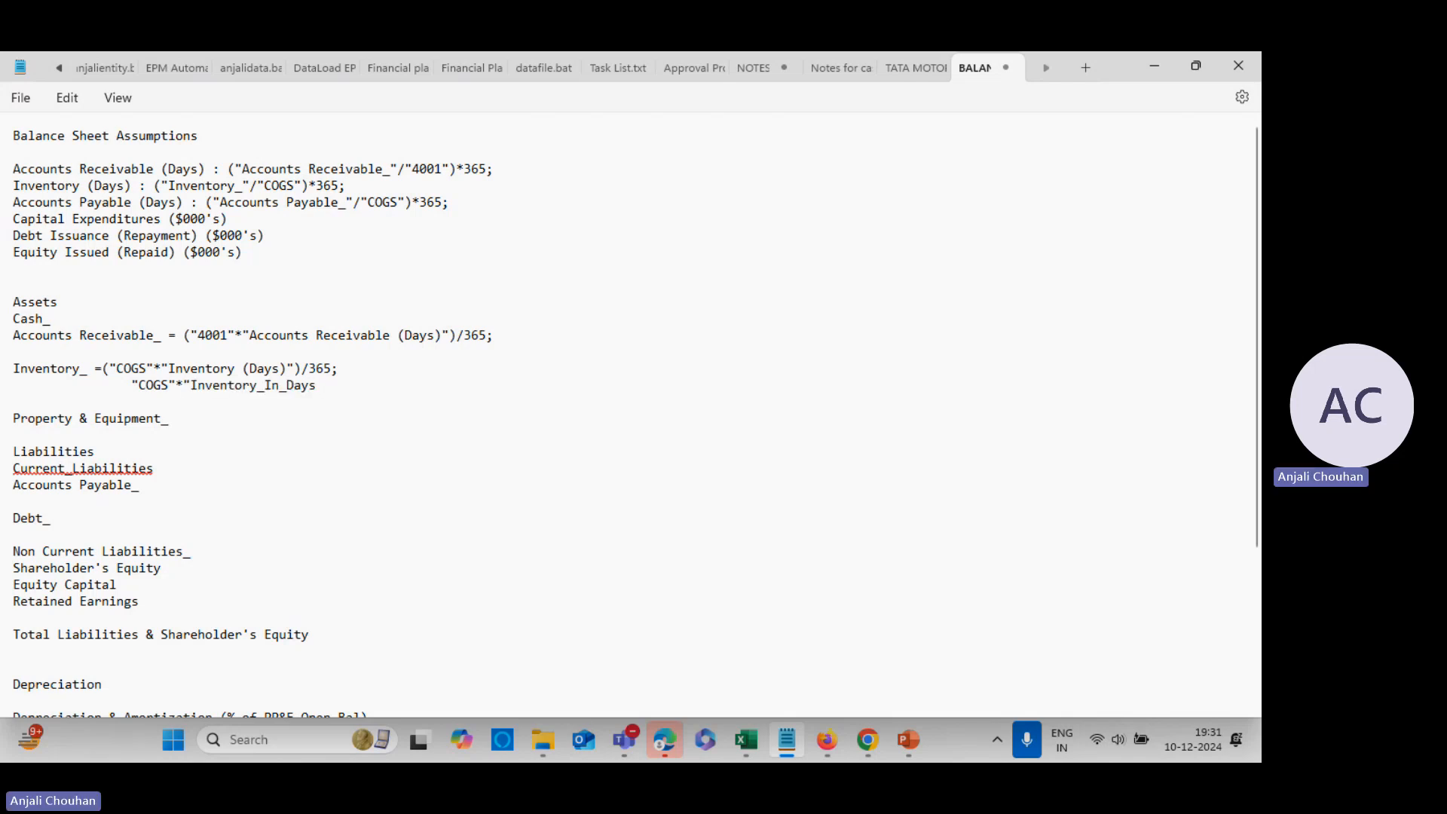
Complete the new line as ("COGS"*"Inventory_In_Days")/365; and copy the whole formula
{"action": "type", "text": "\")"}
{"action": "left_click", "coordinate": [130, 386]}
{"action": "type", "text": "("}
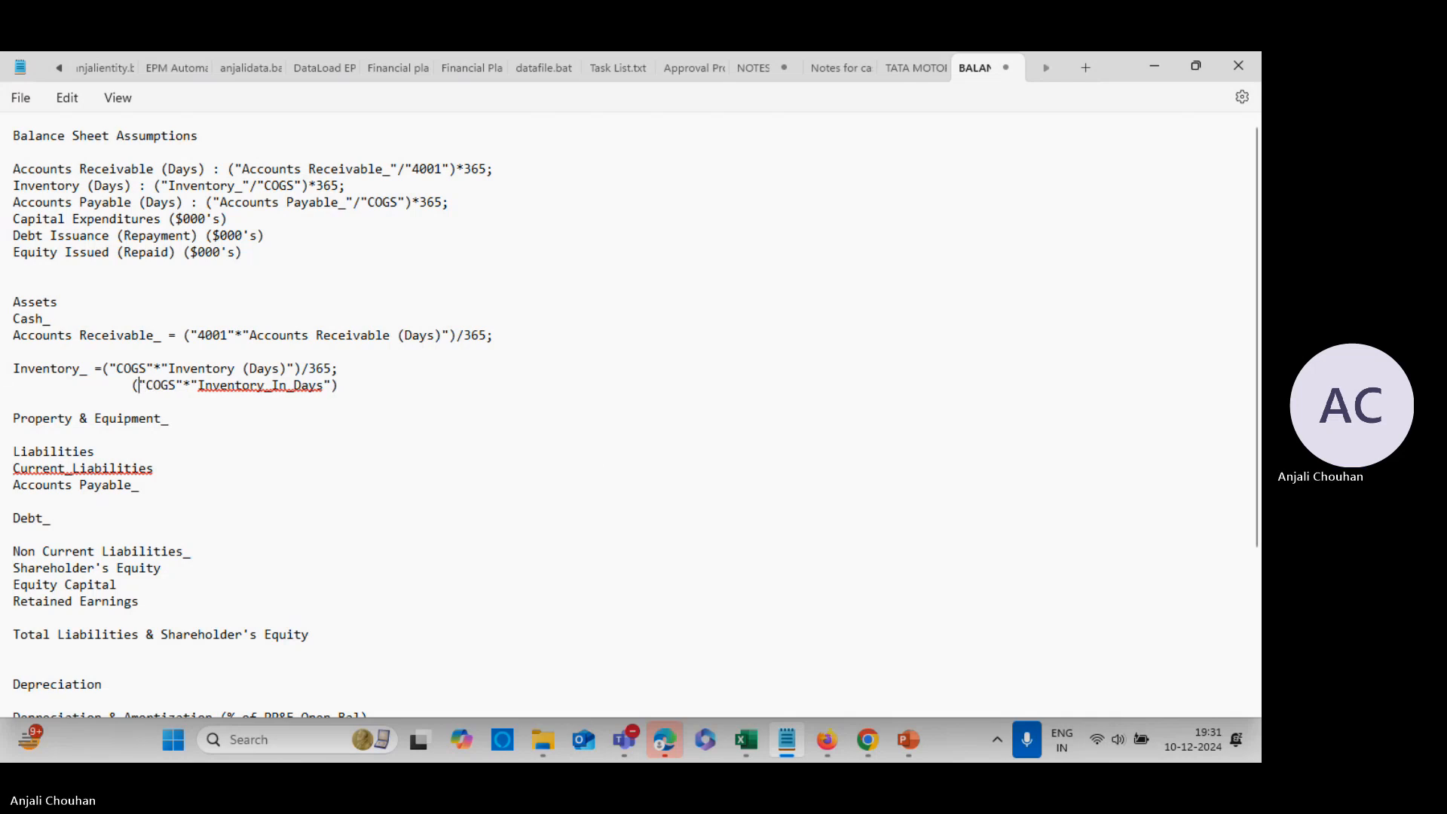
{"action": "left_click", "coordinate": [358, 386]}
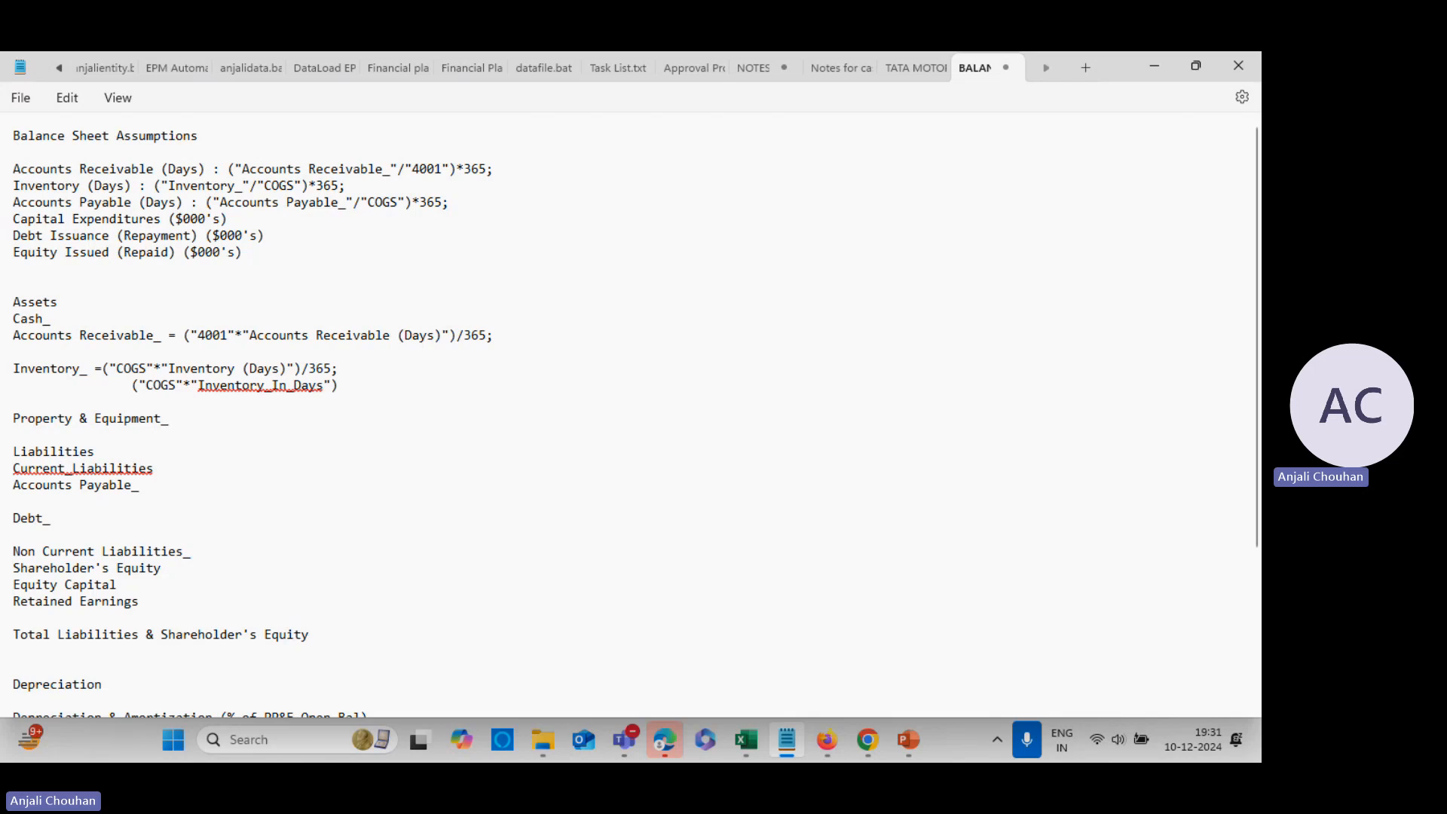
{"action": "type", "text": "/365;"}
{"action": "left_click_drag", "start_coordinate": [132, 386], "coordinate": [366, 393]}
{"action": "key", "text": "ctrl+c"}
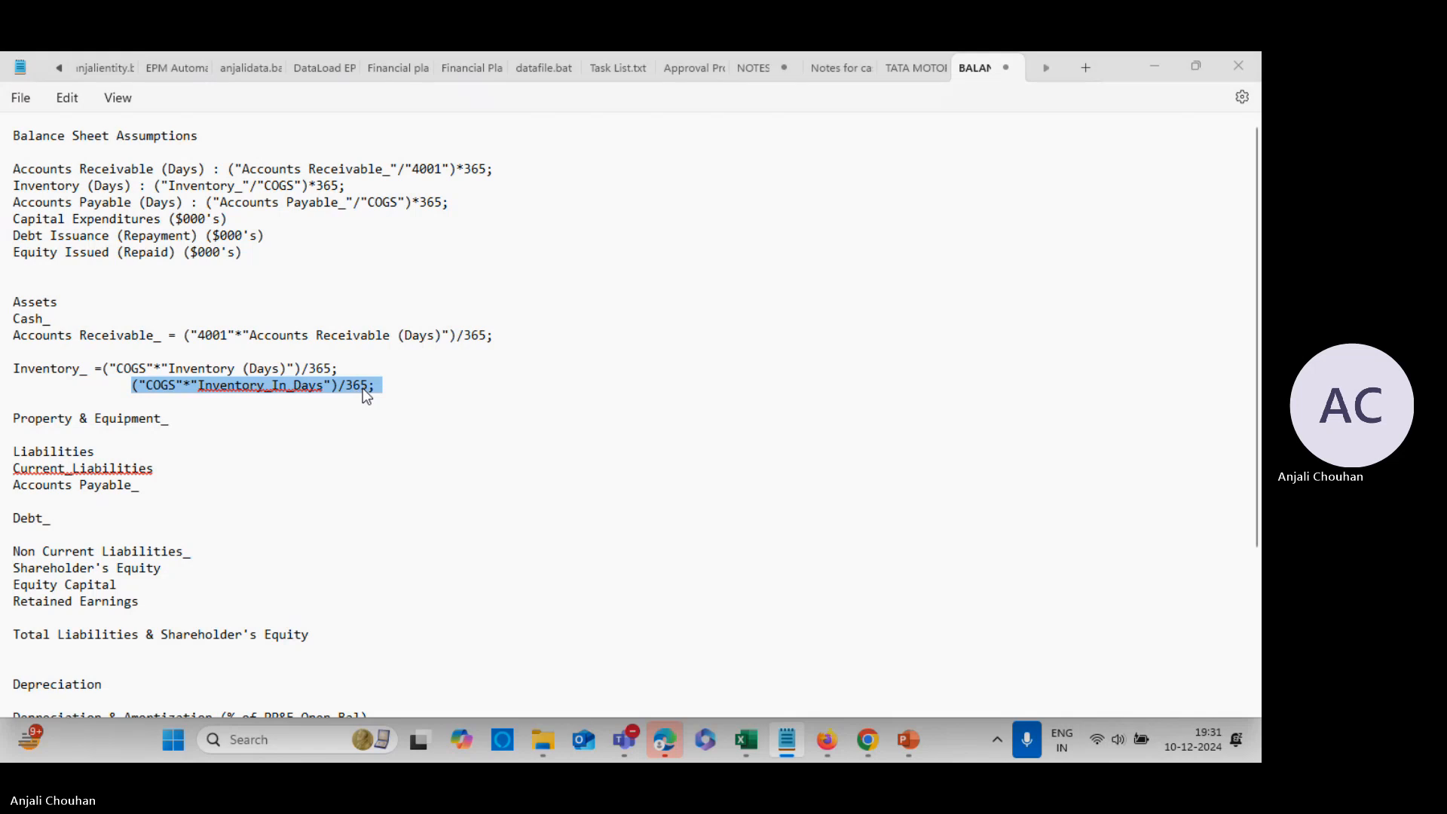
Back in the Dimensions page, try to replace the Plan1 formula of Inventory_1 with ("COGS"*"Inventory_In_Days")/365; and validate it
{"action": "key", "text": "alt+Tab"}
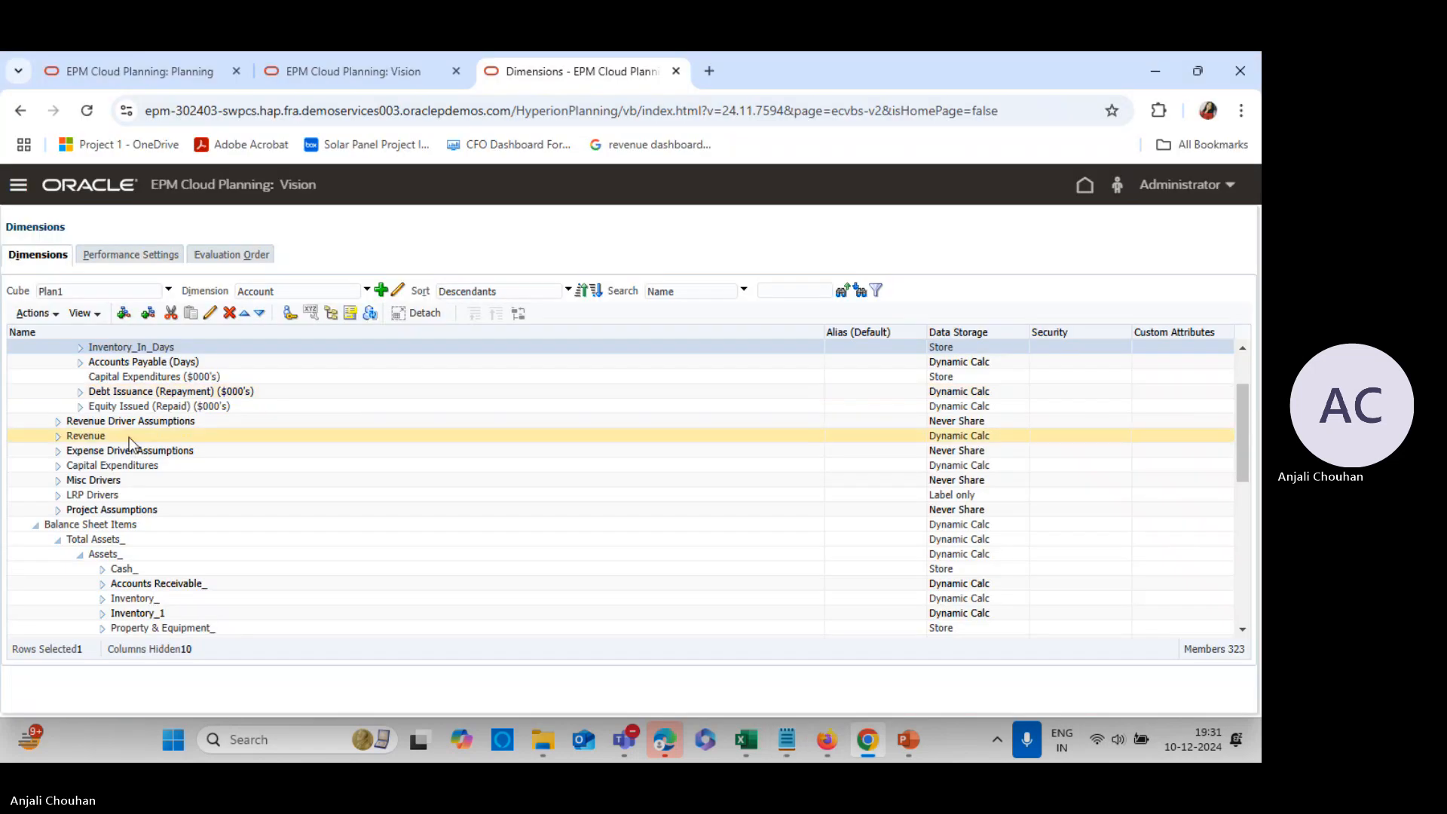
{"action": "left_click", "coordinate": [172, 613]}
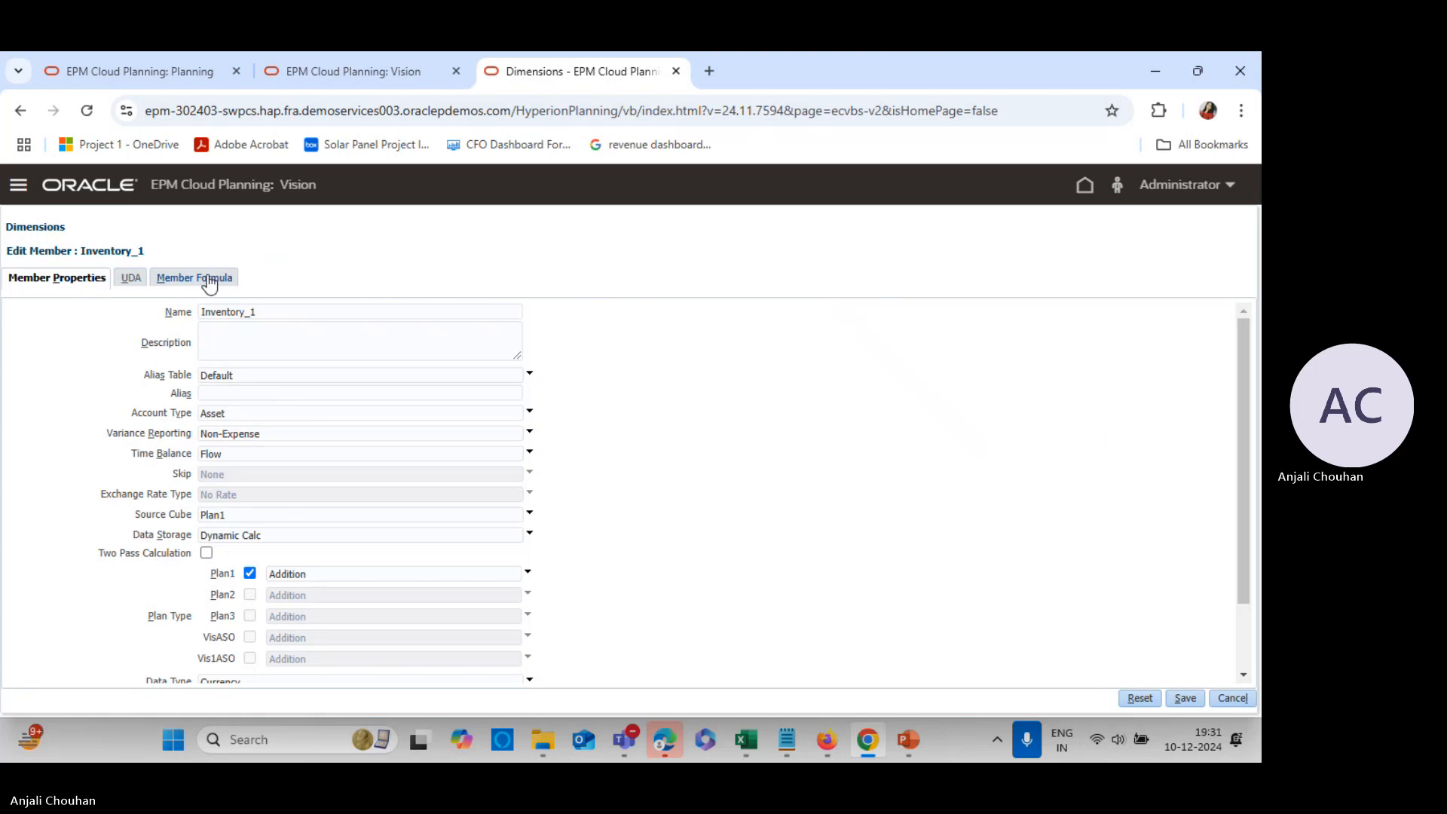
{"action": "left_click", "coordinate": [209, 279]}
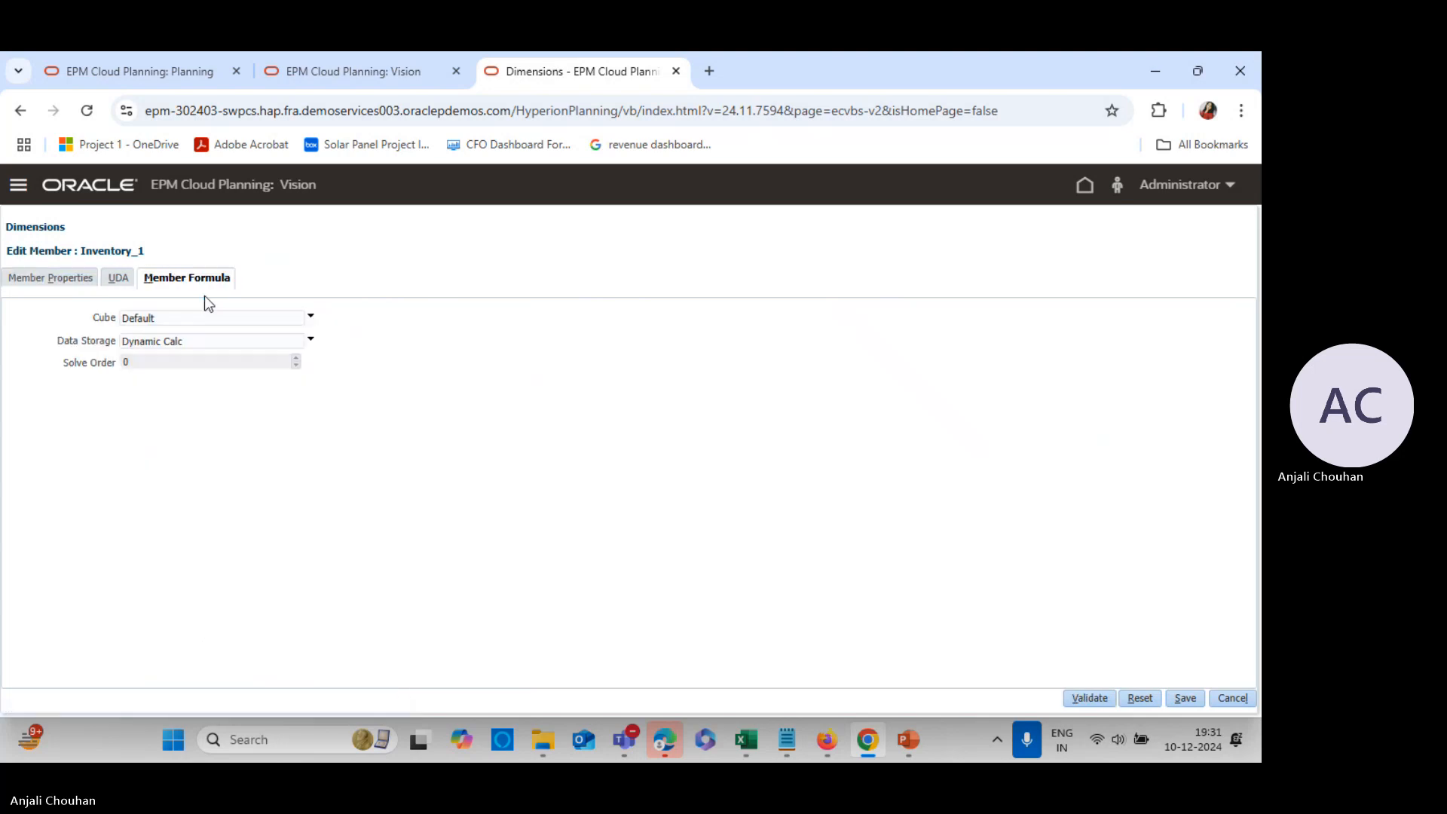
{"action": "left_click", "coordinate": [182, 317]}
{"action": "left_click", "coordinate": [165, 357]}
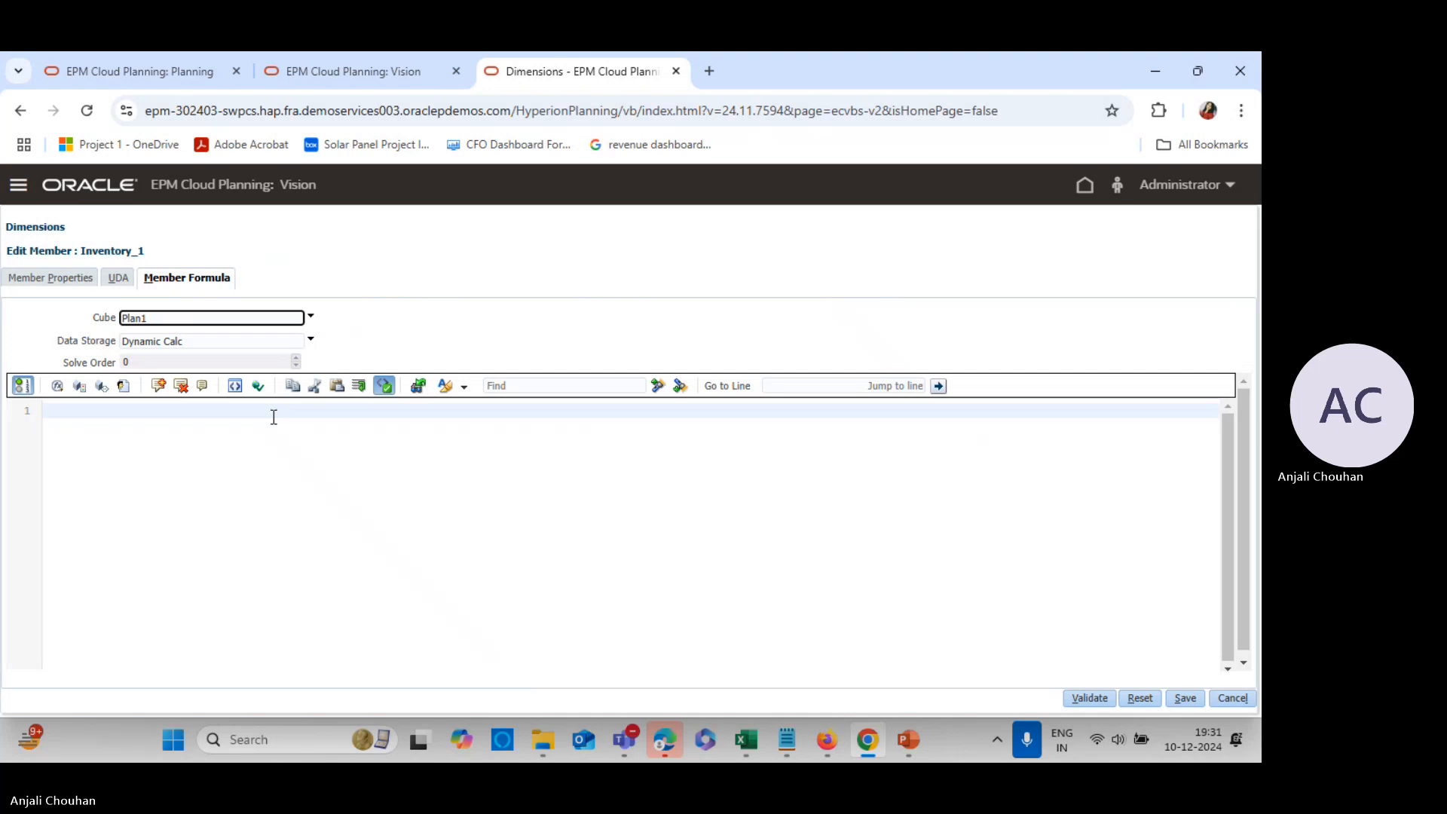
{"action": "left_click_drag", "start_coordinate": [274, 413], "coordinate": [4, 422]}
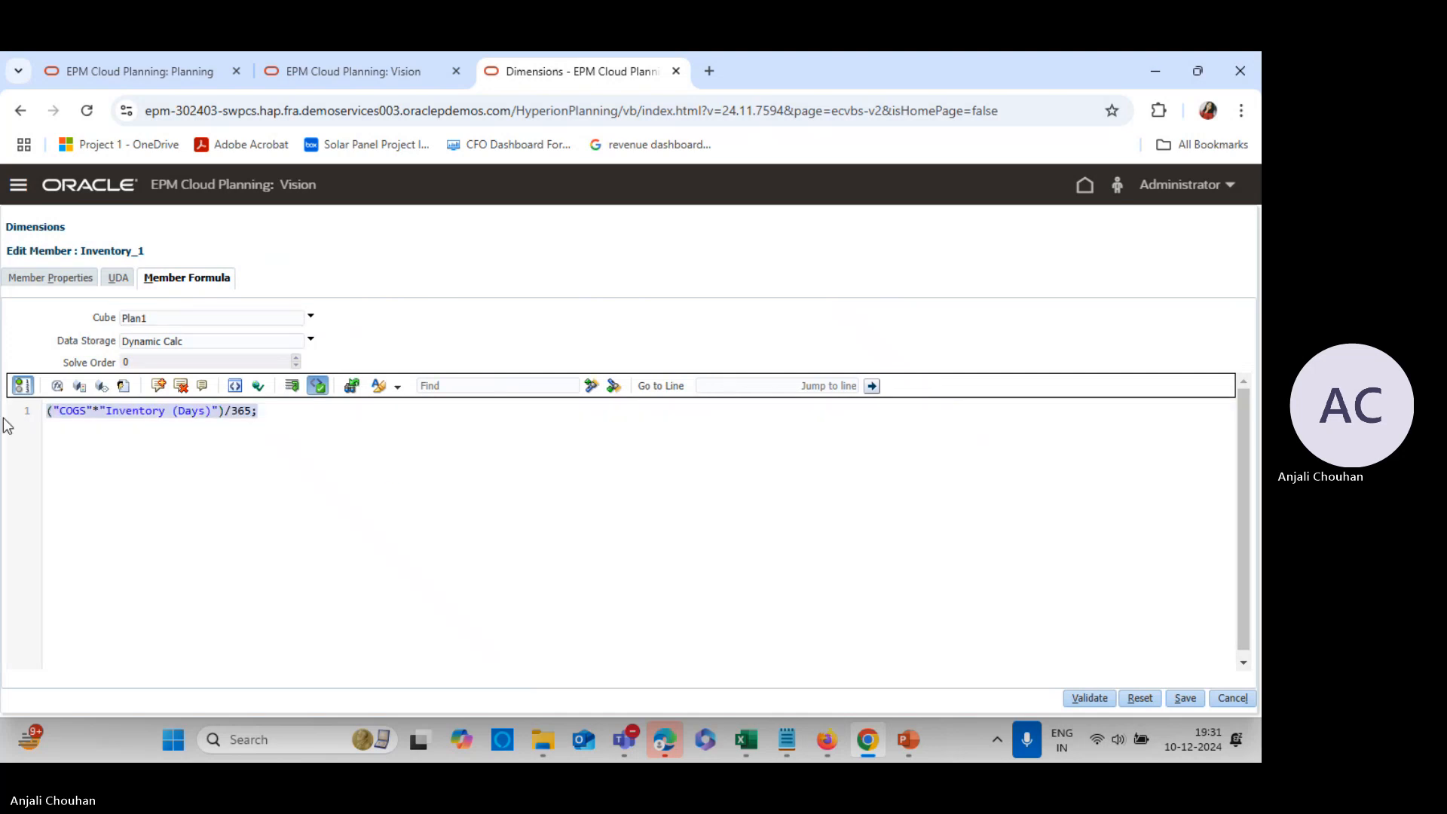
{"action": "key", "text": "BackSpace"}
{"action": "key", "text": "ctrl+v"}
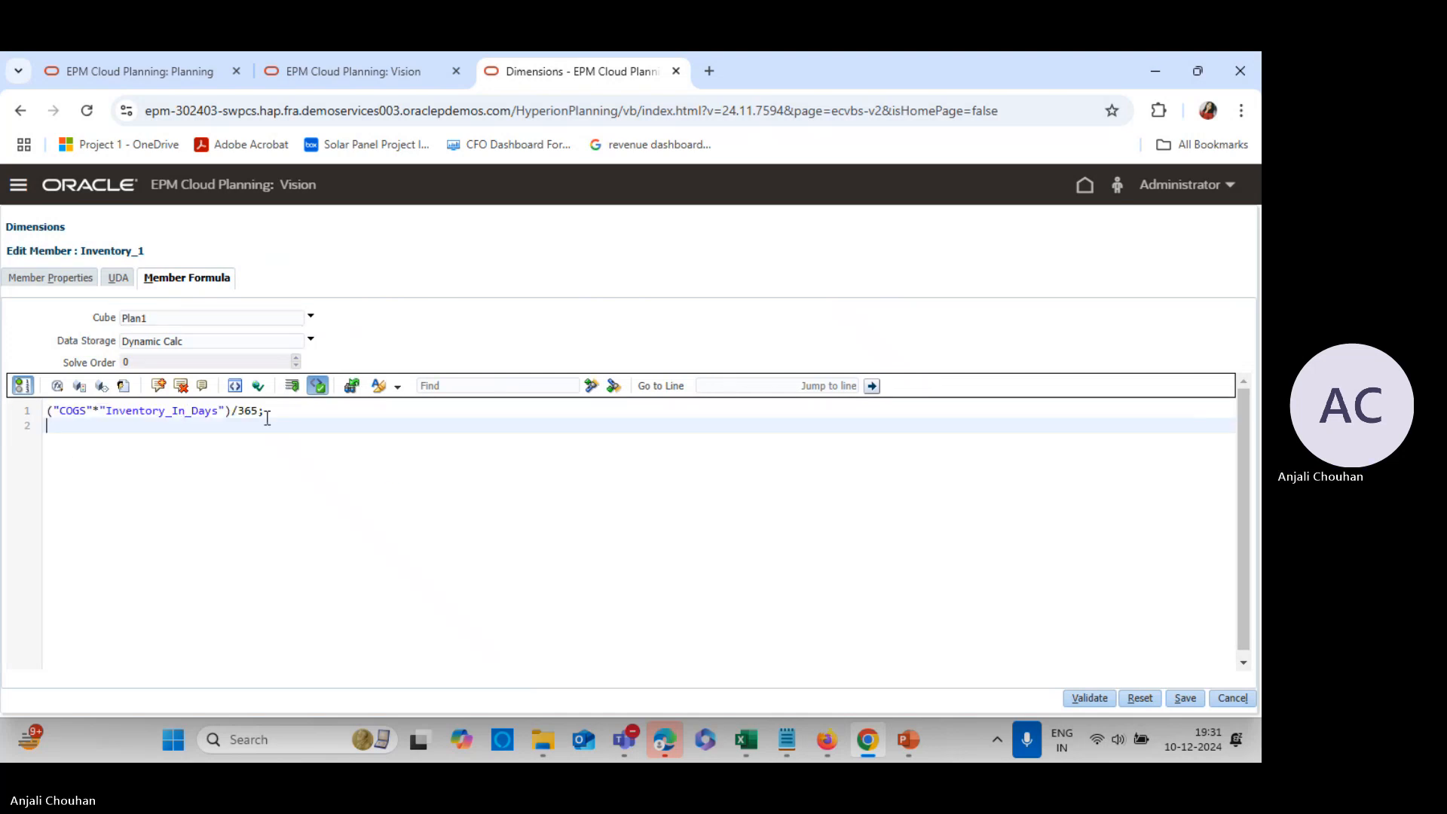
{"action": "key", "text": "BackSpace"}
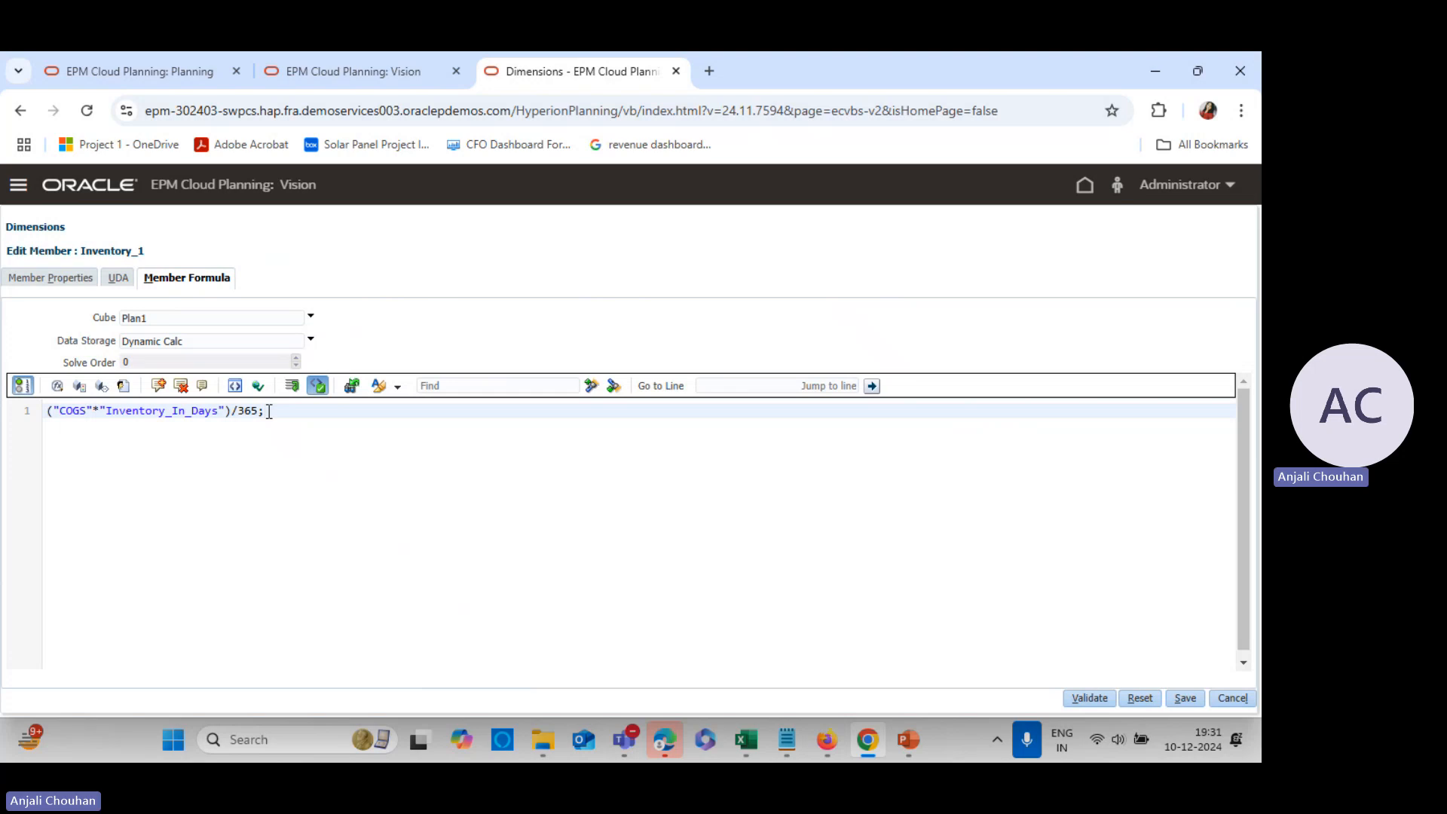
{"action": "left_click", "coordinate": [1085, 697]}
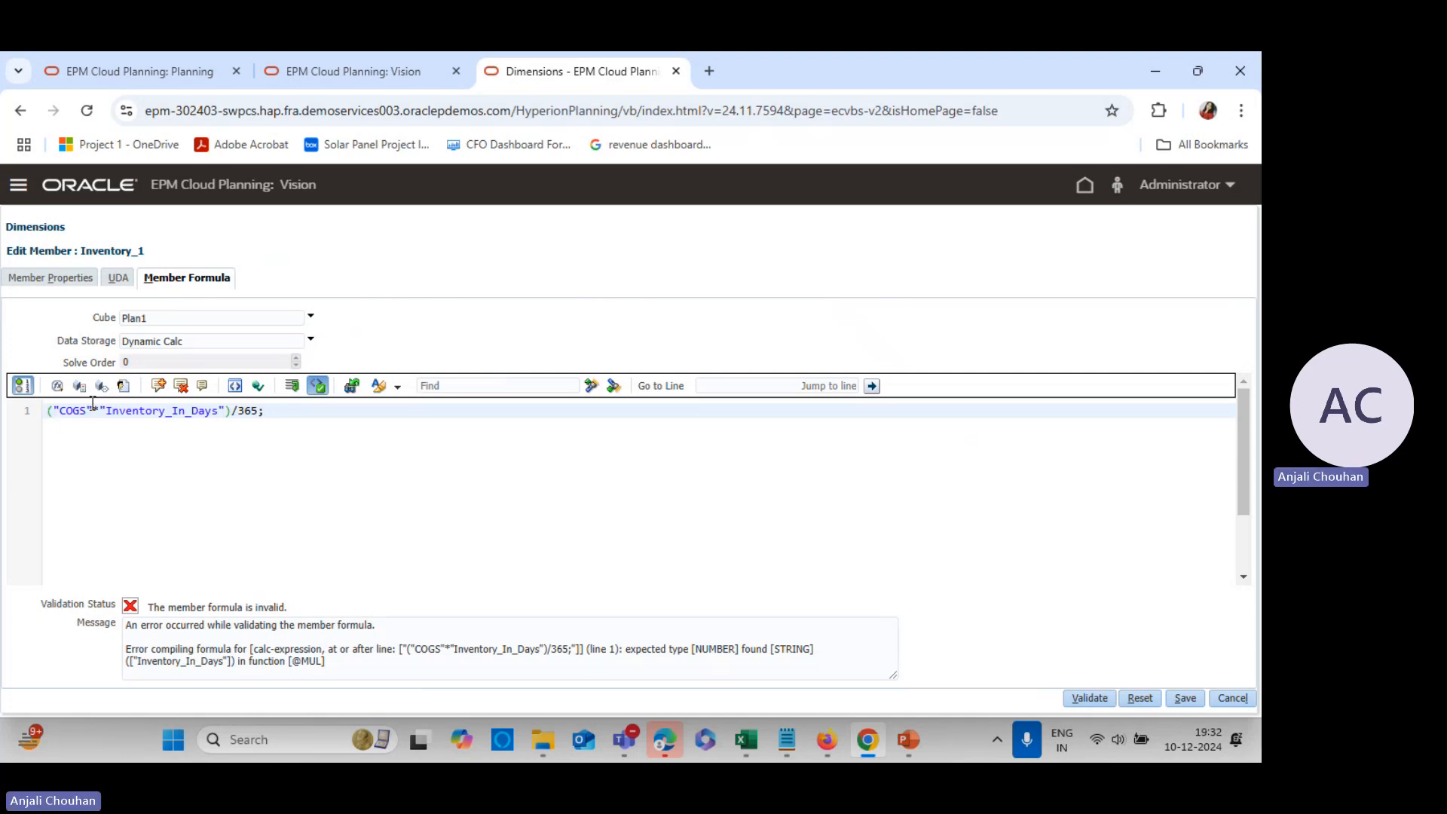
Try to re-enter the Inventory_1 formula inside quotation marks, and clear it from the formula editor
{"action": "left_click_drag", "start_coordinate": [277, 414], "coordinate": [17, 422]}
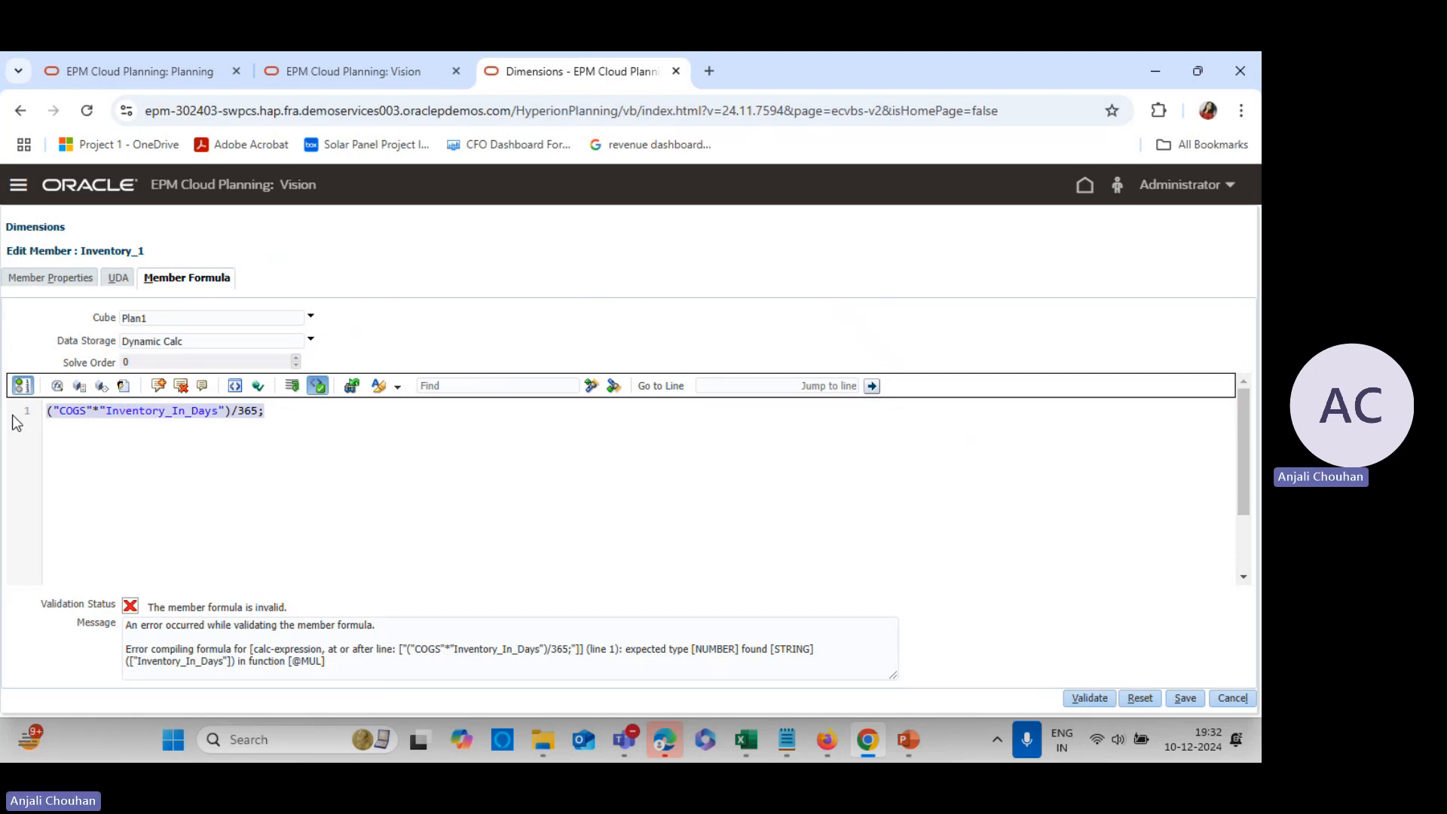
{"action": "type", "text": "("}
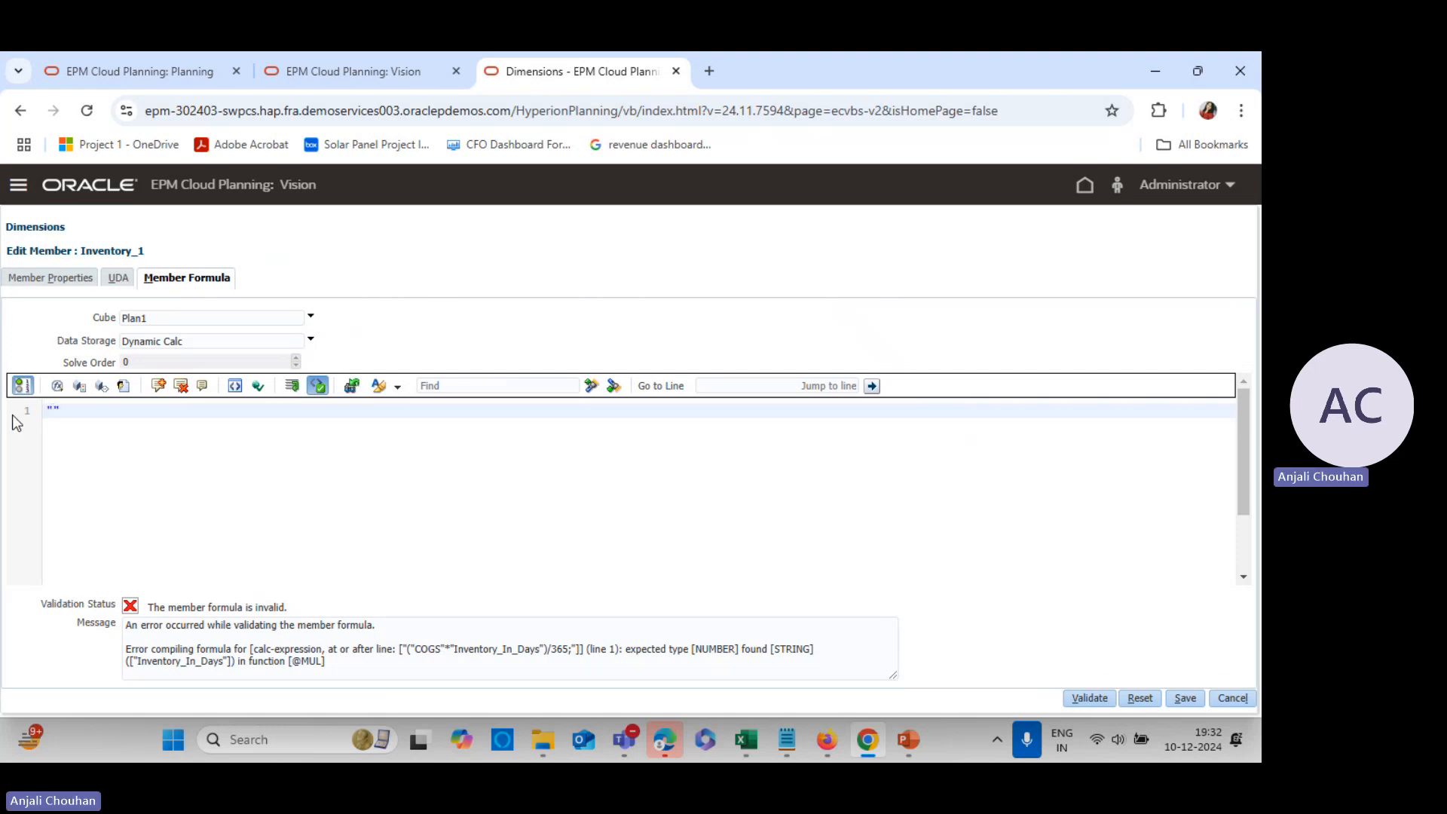
{"action": "type", "text": "\"(\"COGS\"*\"Inventory_In_Days\")/365; \""}
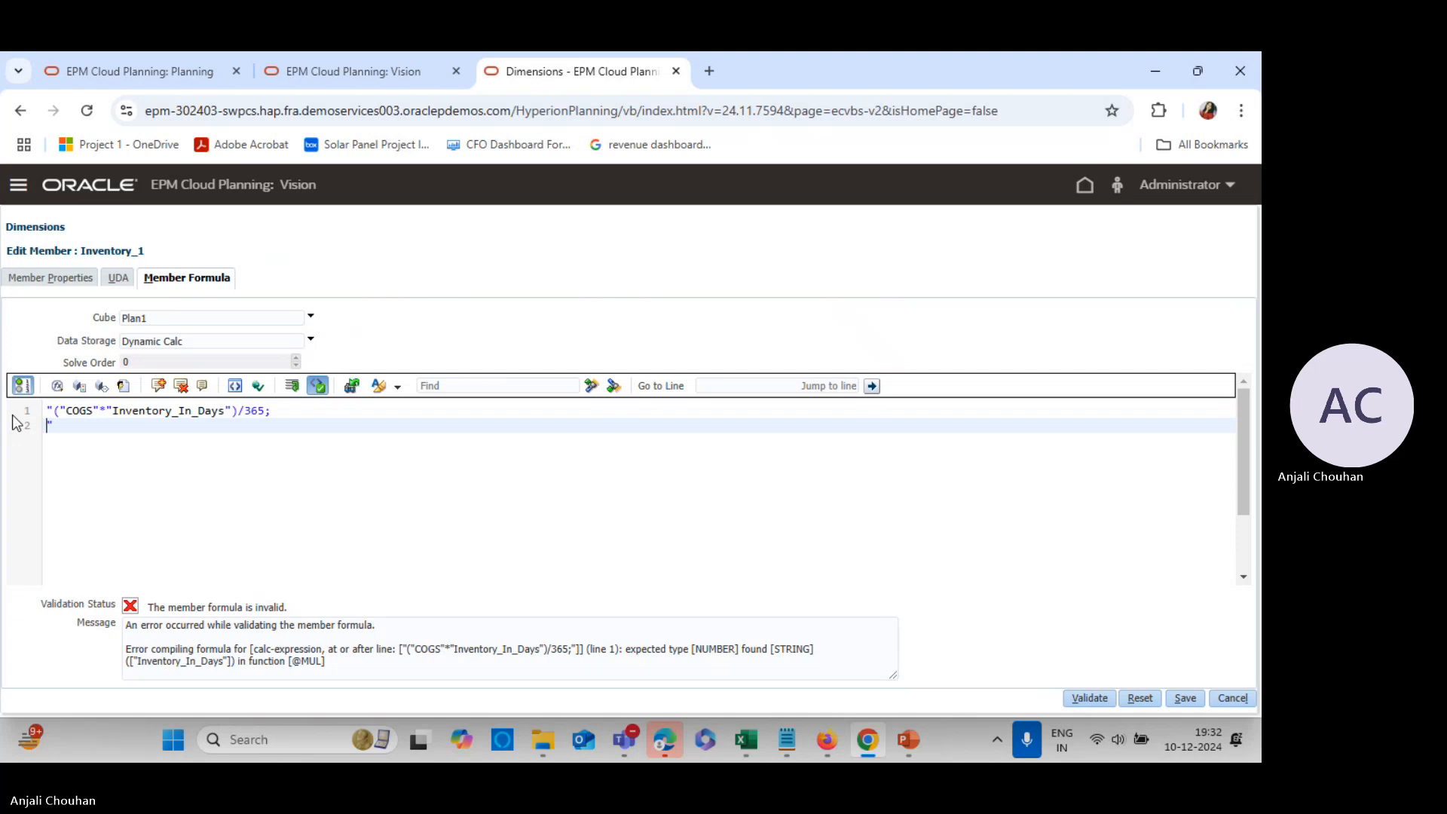
{"action": "key", "text": "ctrl+a"}
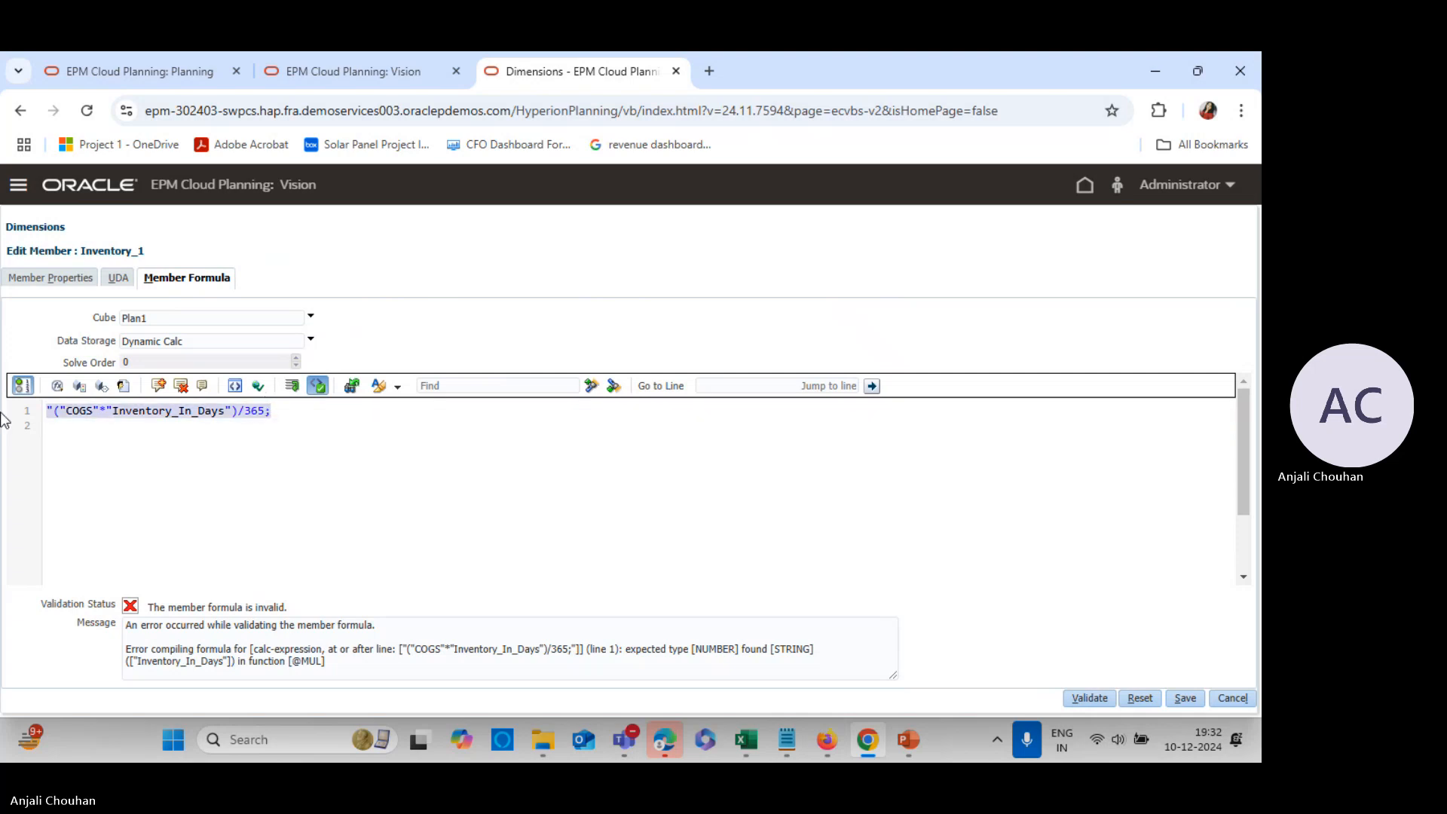
{"action": "key", "text": "BackSpace"}
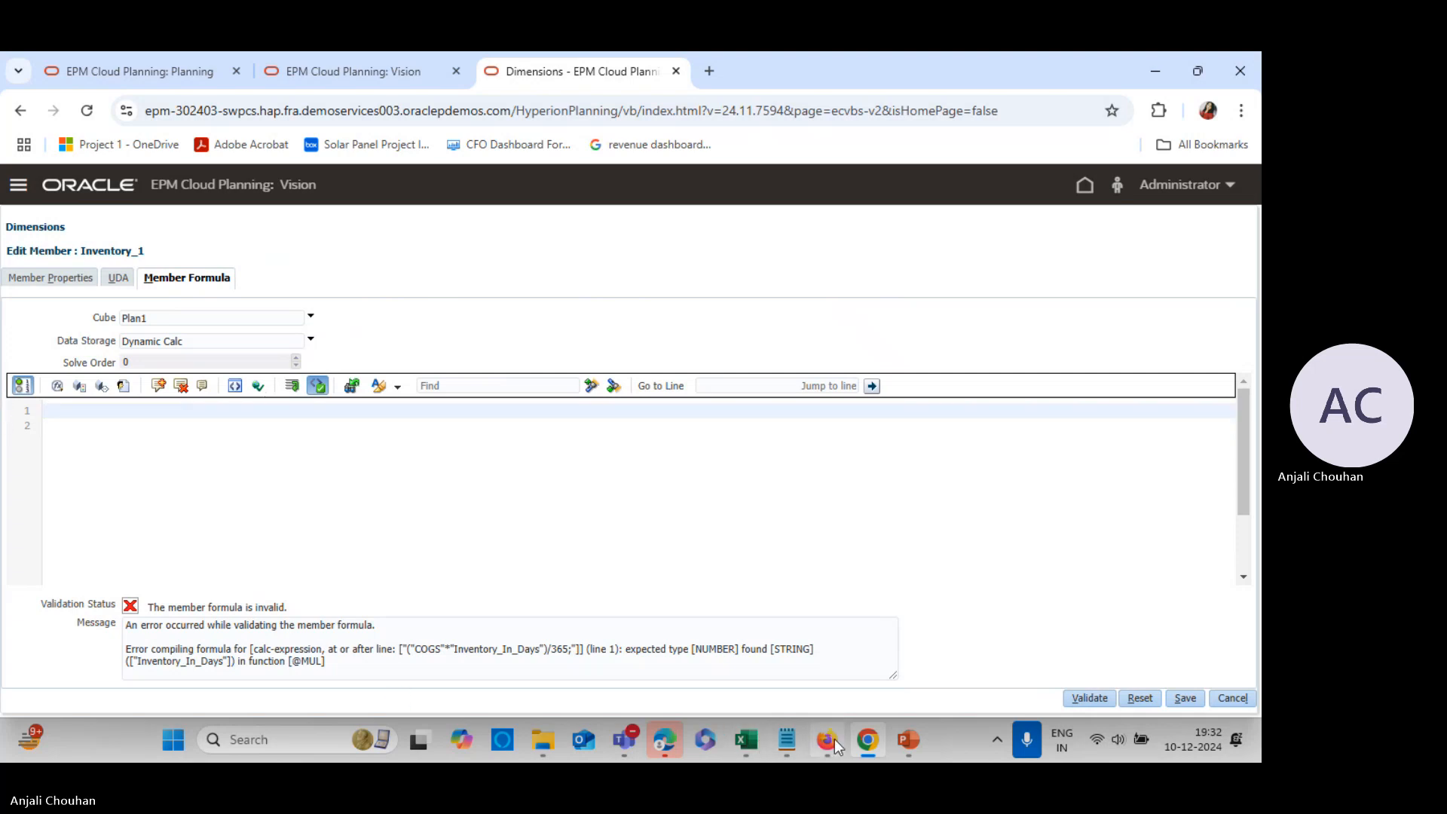
Copy the member name Inventory_In_Days from the Notepad formula, return to the browser, and cancel the Inventory_1 edit
{"action": "left_click", "coordinate": [786, 739]}
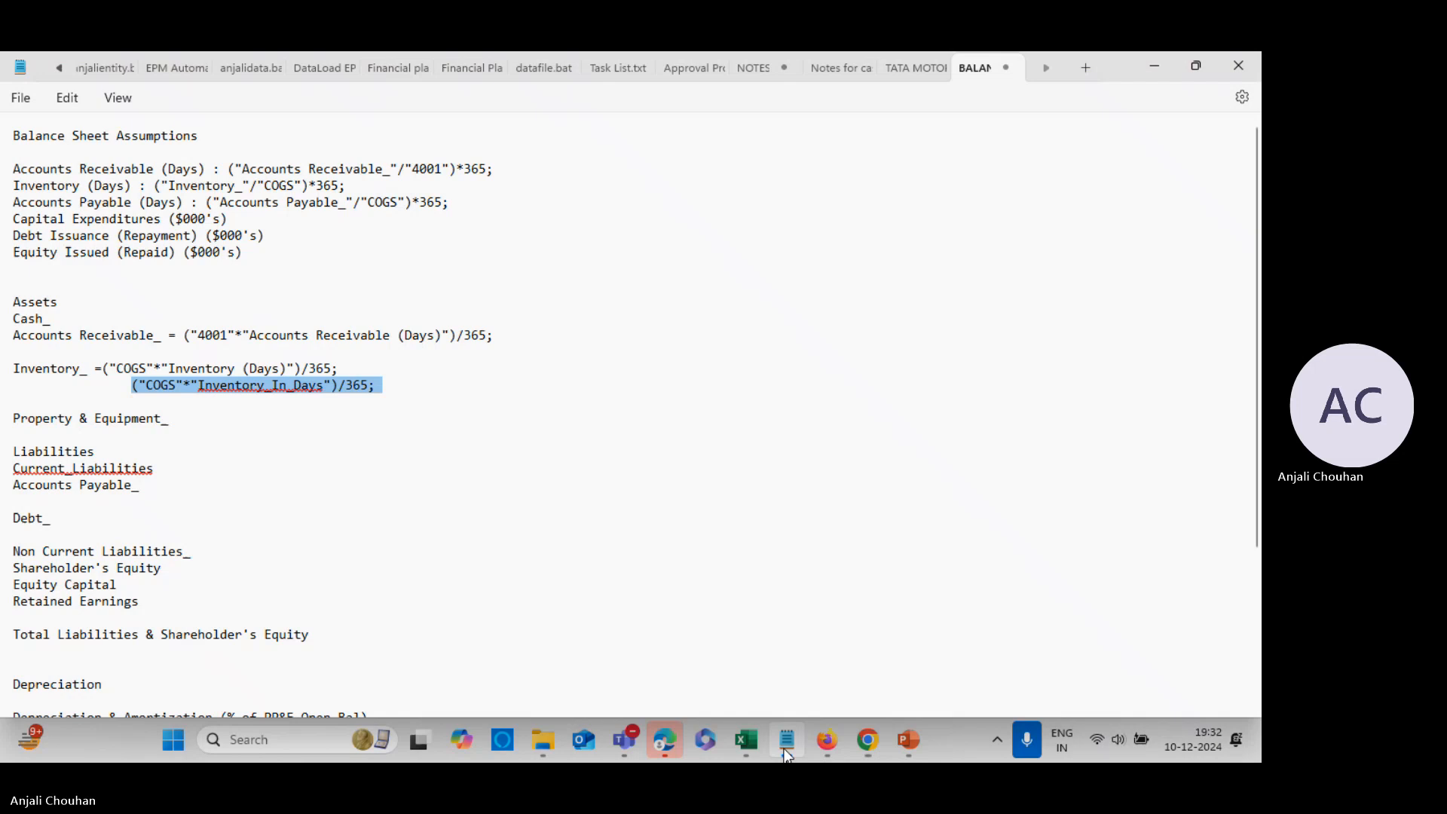
{"action": "left_click", "coordinate": [223, 423]}
{"action": "left_click_drag", "start_coordinate": [200, 385], "coordinate": [325, 385]}
{"action": "key", "text": "alt+Tab"}
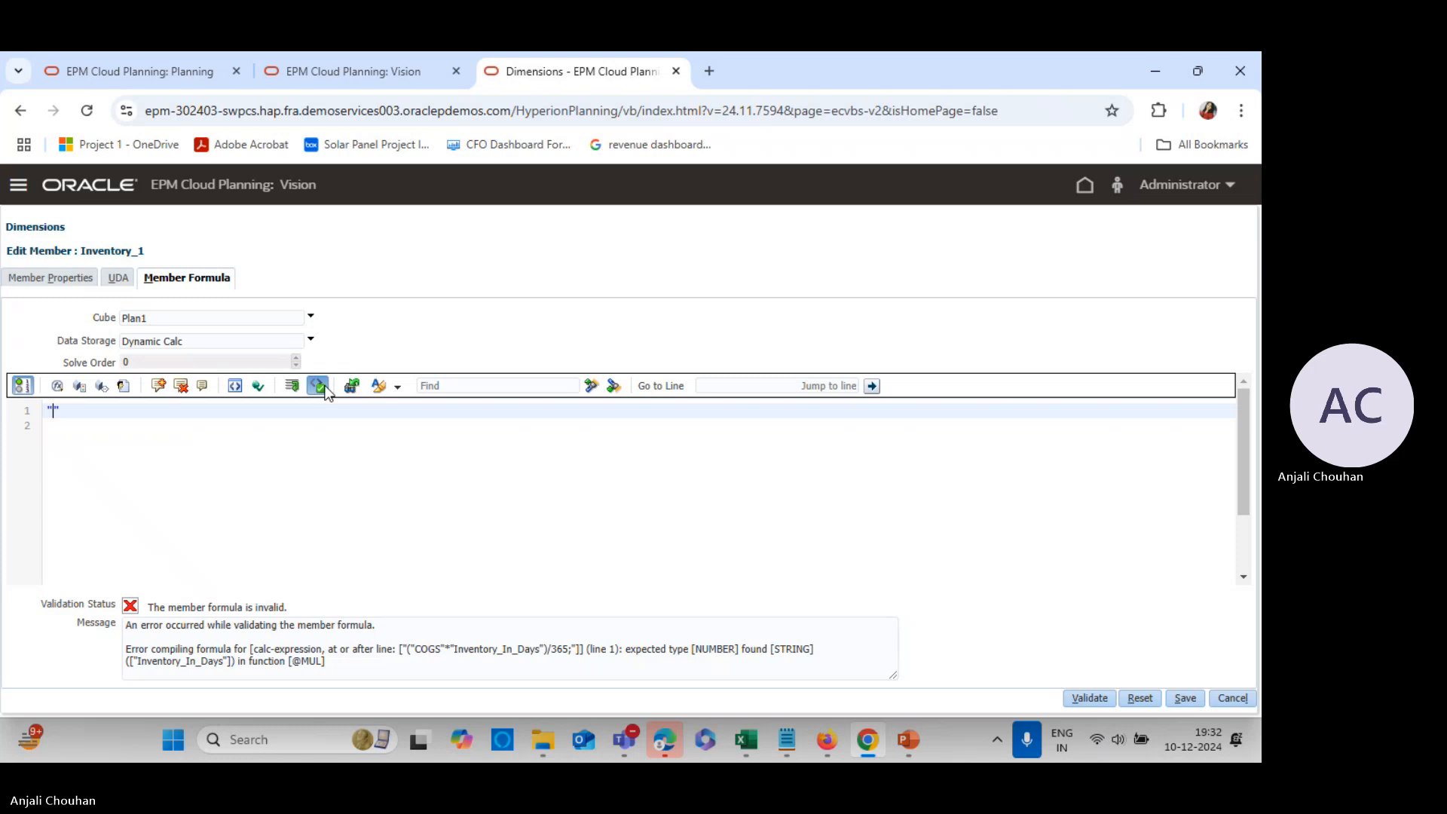
{"action": "left_click", "coordinate": [1232, 697]}
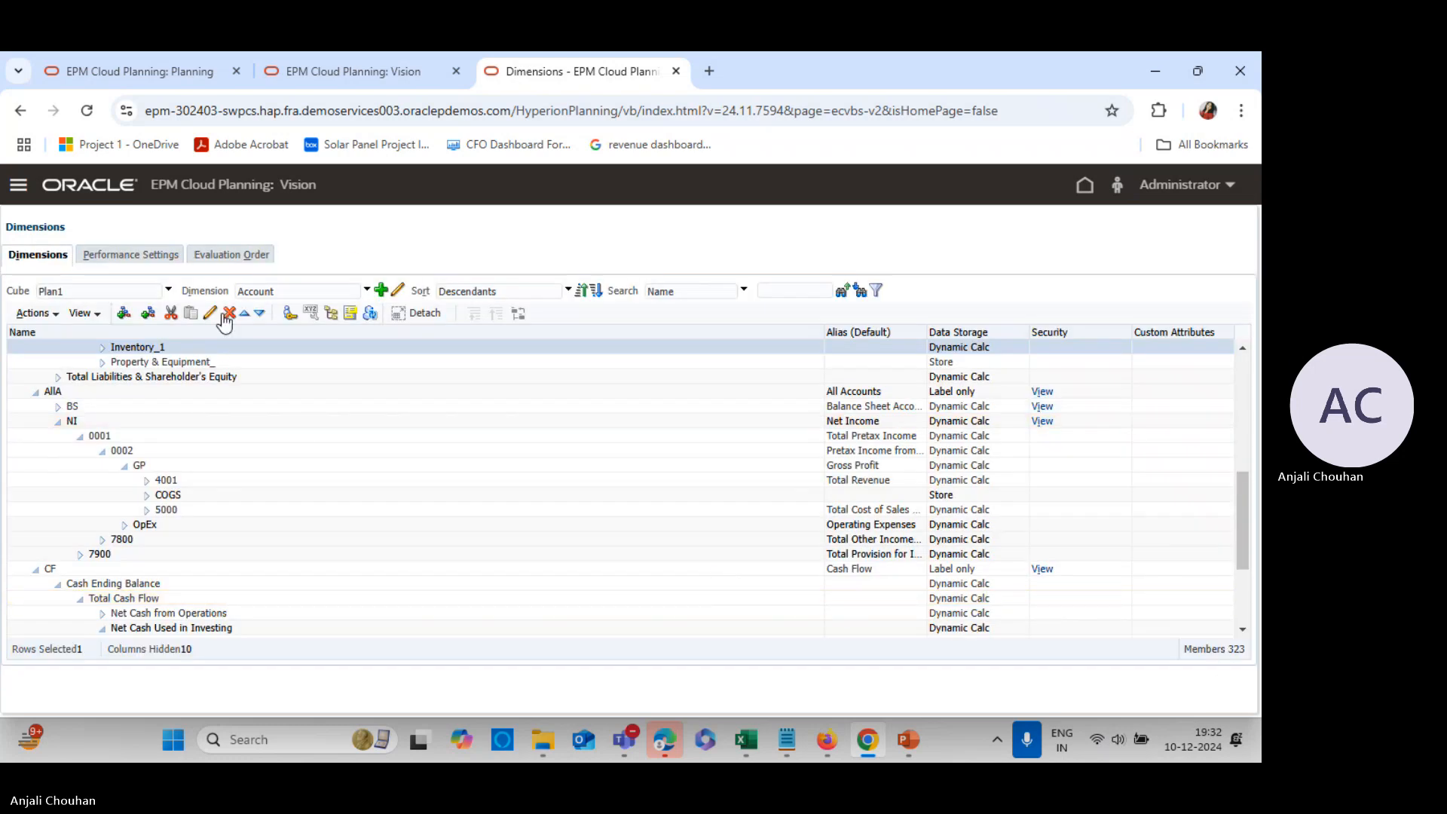
Reopen Inventory_1 and try the Plan1 member formula "Inventory_In_Days"*"COGS"/365; by entering and validating it
{"action": "left_click", "coordinate": [210, 314]}
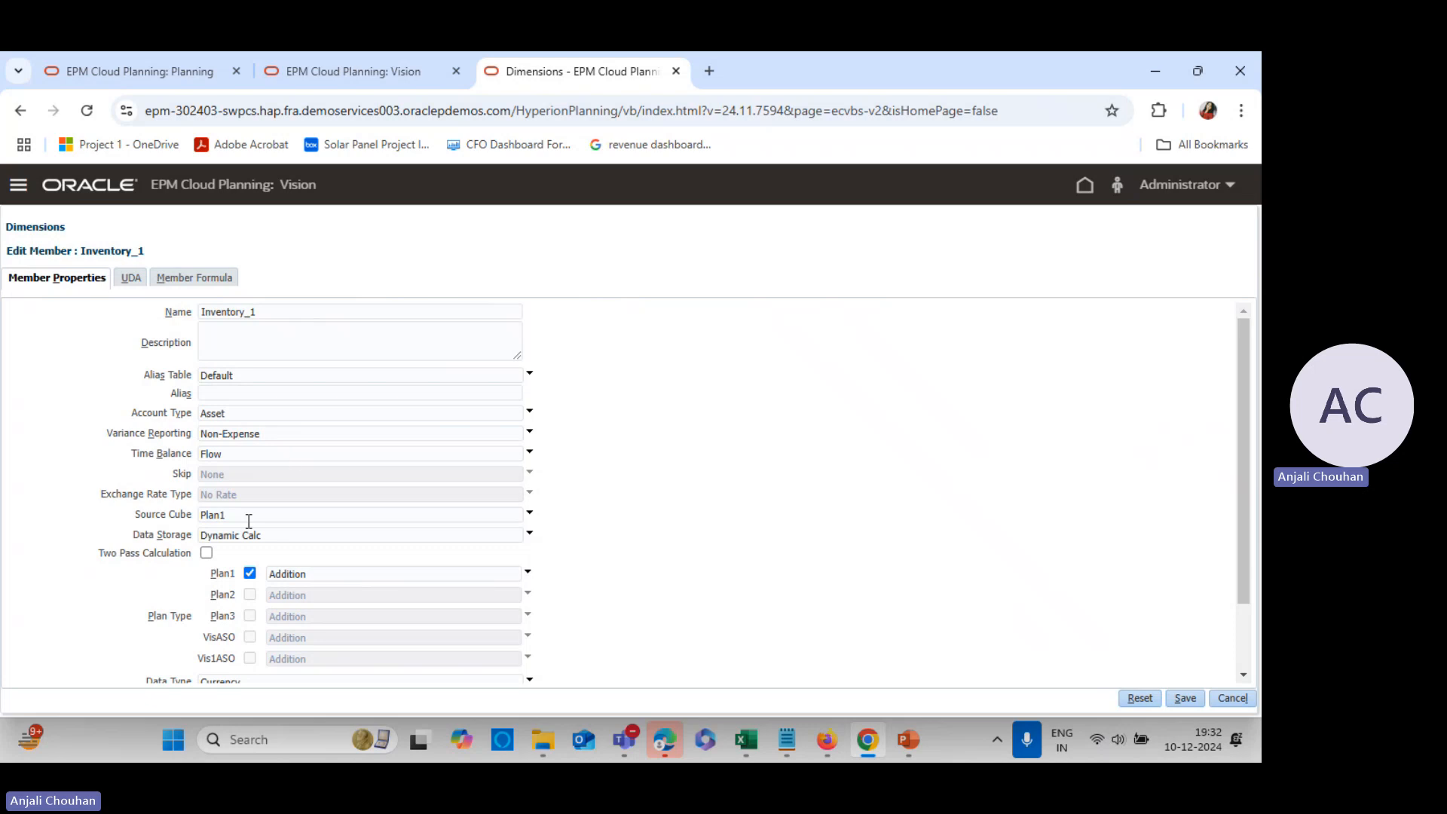
{"action": "left_click", "coordinate": [213, 280]}
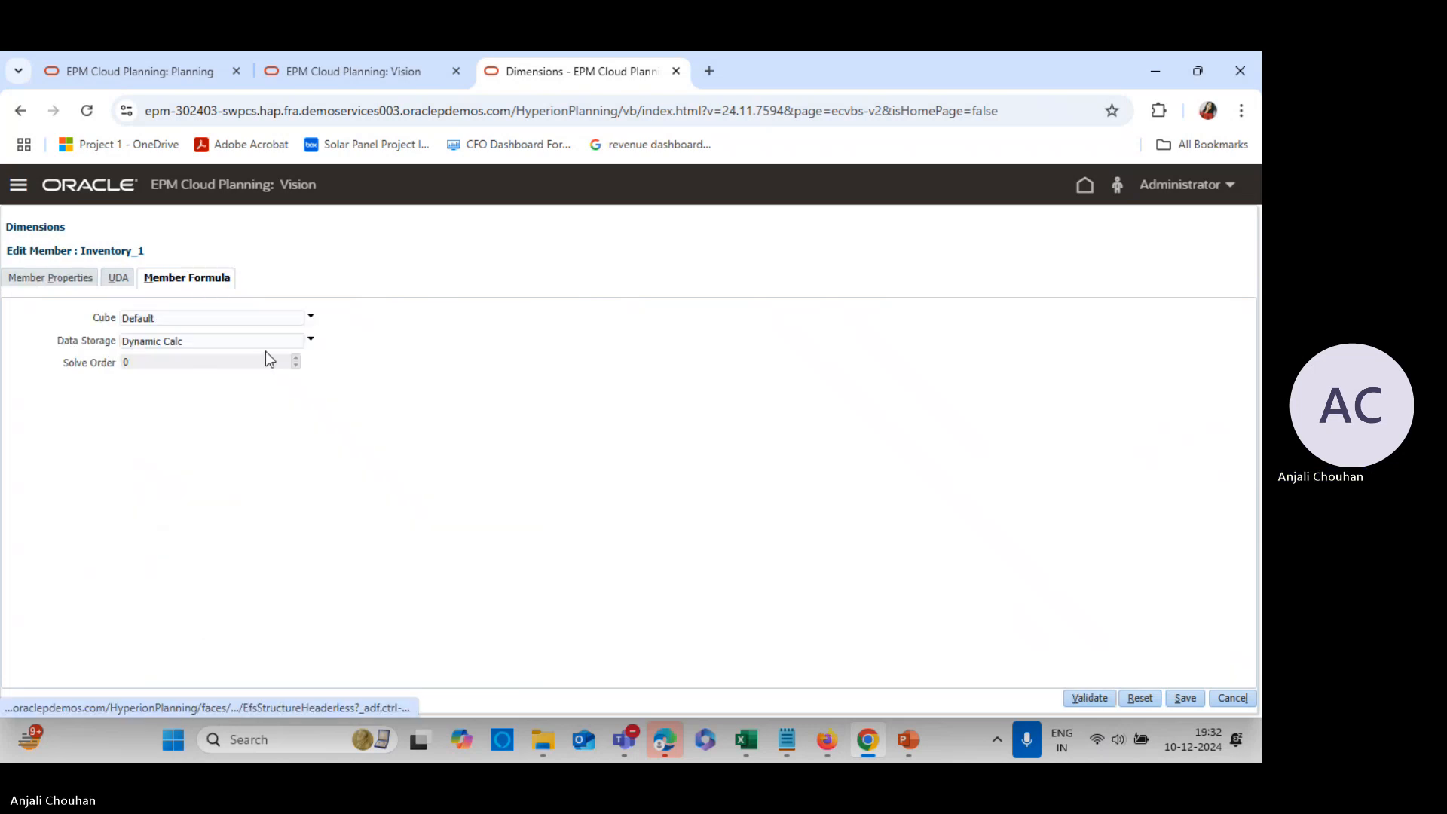
{"action": "left_click", "coordinate": [184, 316]}
{"action": "left_click", "coordinate": [164, 349]}
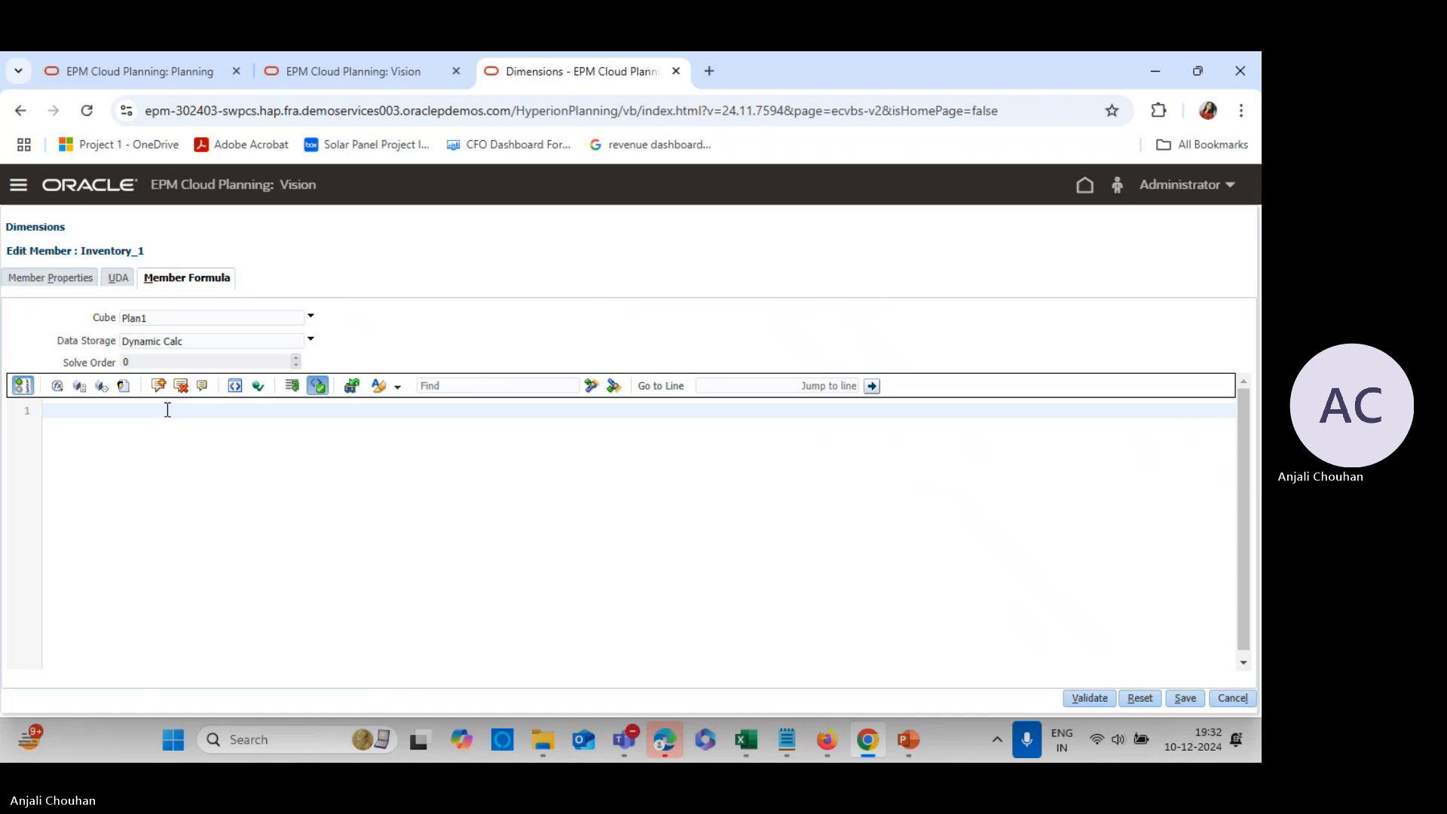
{"action": "type", "text": "Inventory_In_Days\""}
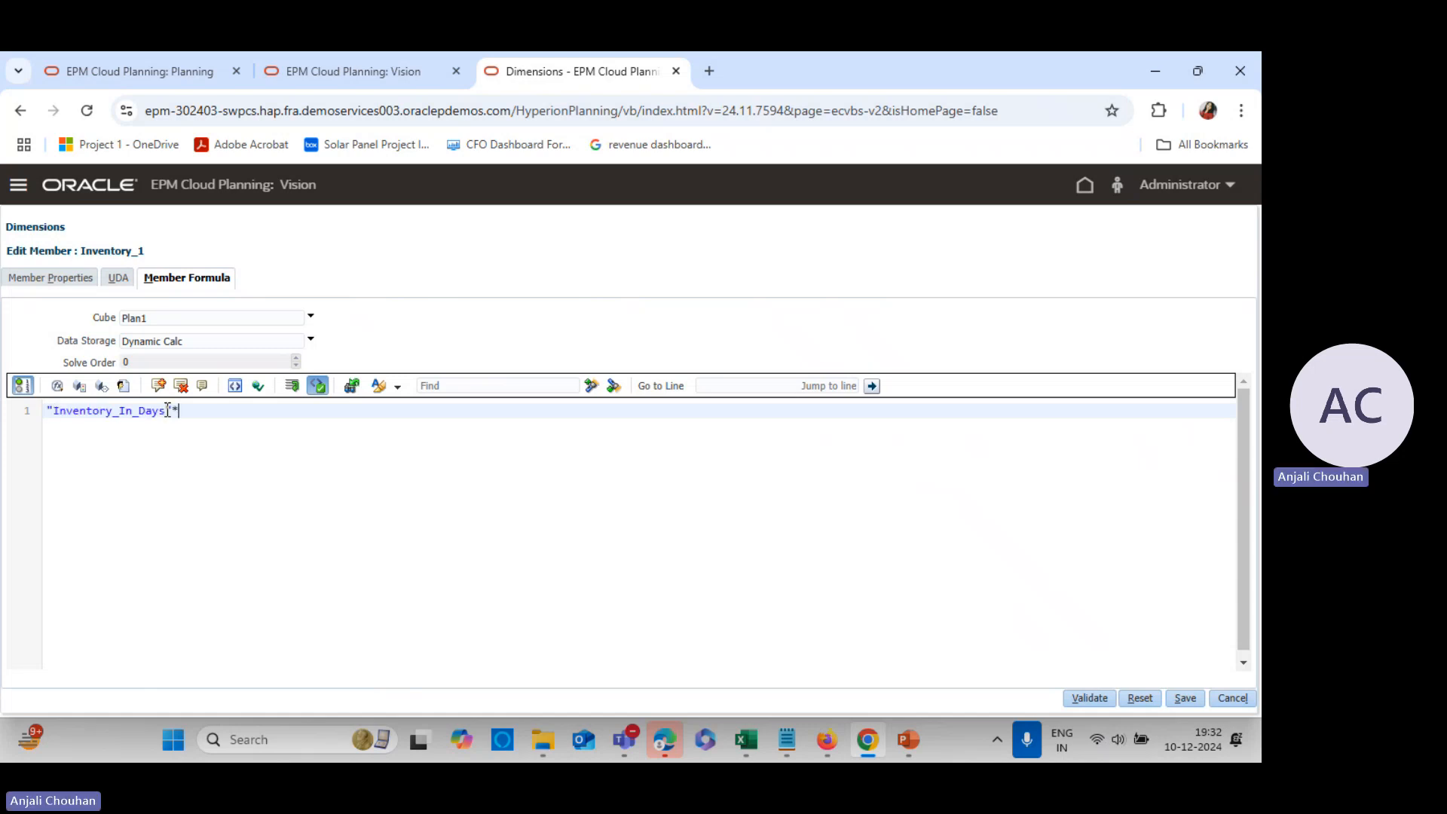
{"action": "type", "text": "*\""}
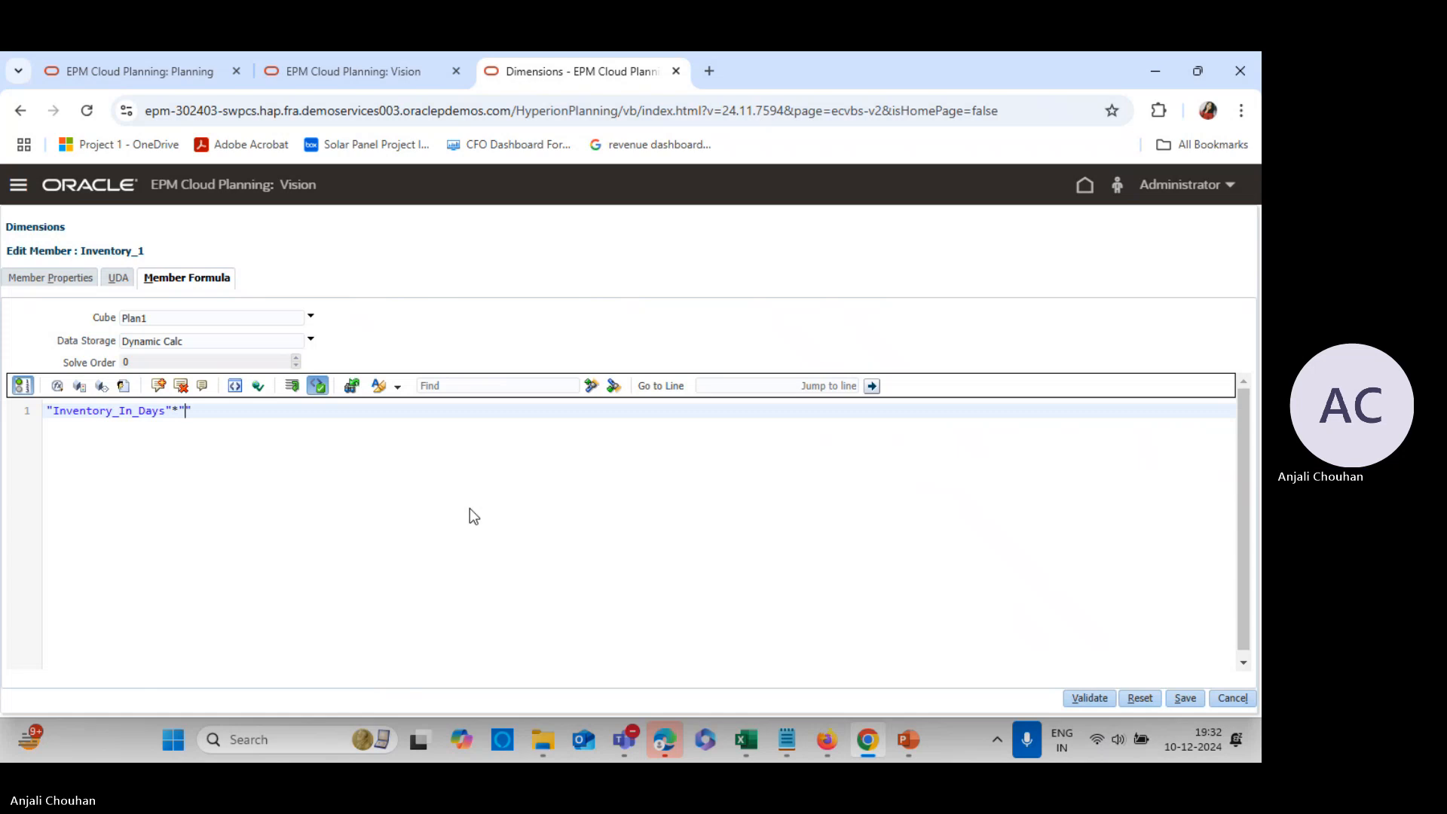
{"action": "type", "text": "COGS\""}
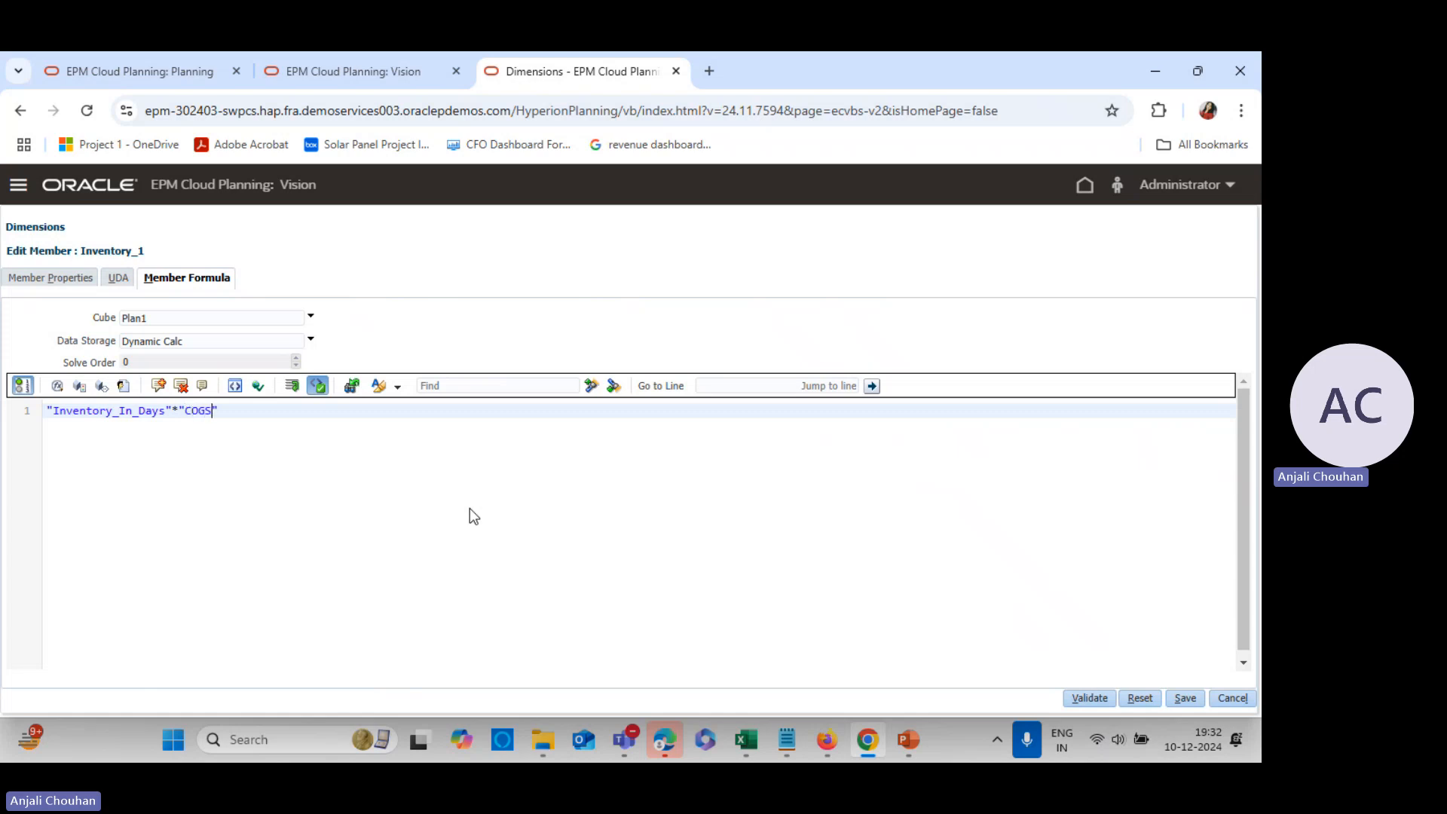
{"action": "type", "text": "/365;"}
{"action": "left_click", "coordinate": [1090, 697]}
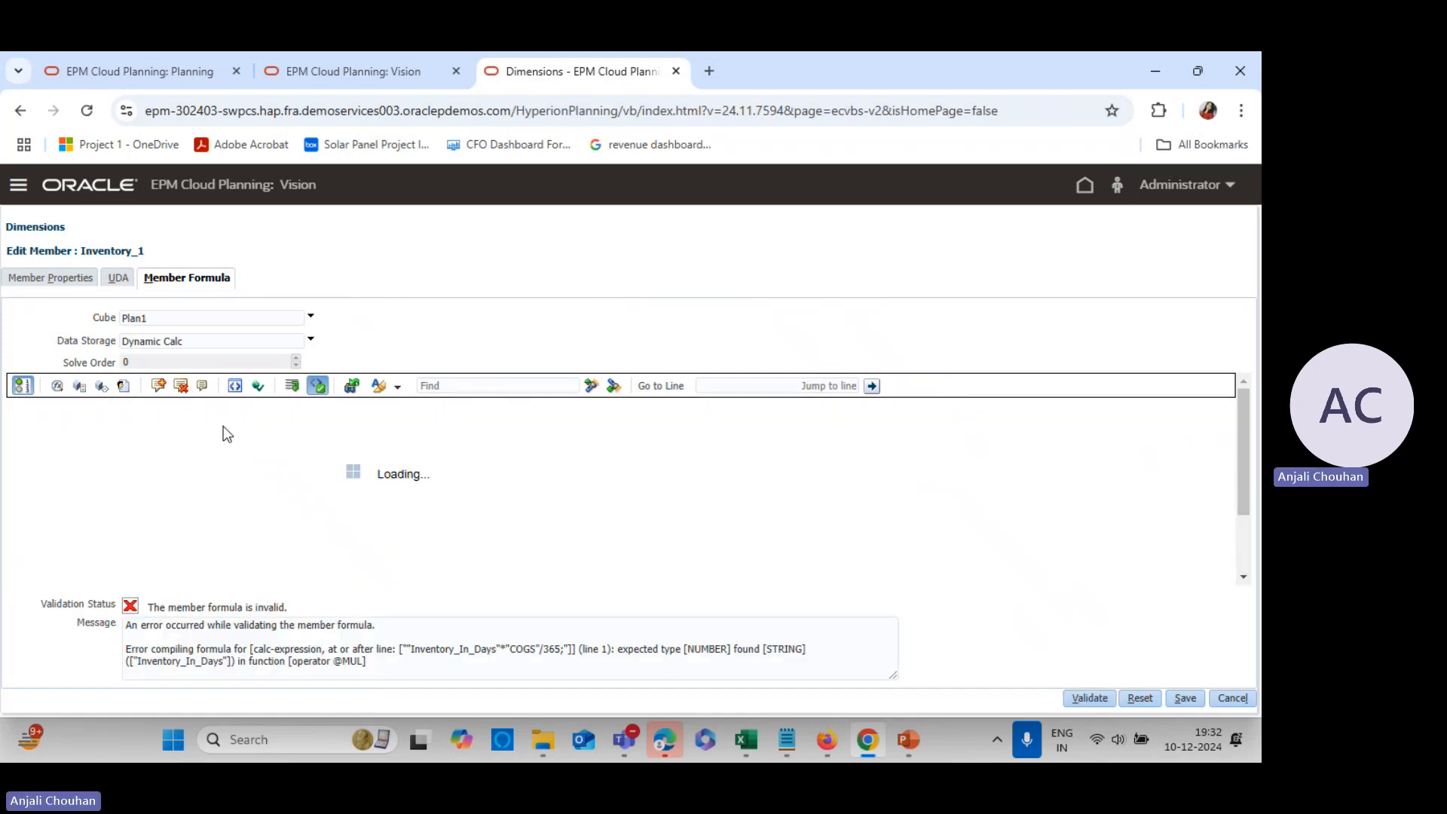
Enclose the multiplication in parentheses so the formula reads ("Inventory_In_Days"*"COGS")/365; and validate it again
{"action": "left_click", "coordinate": [220, 409]}
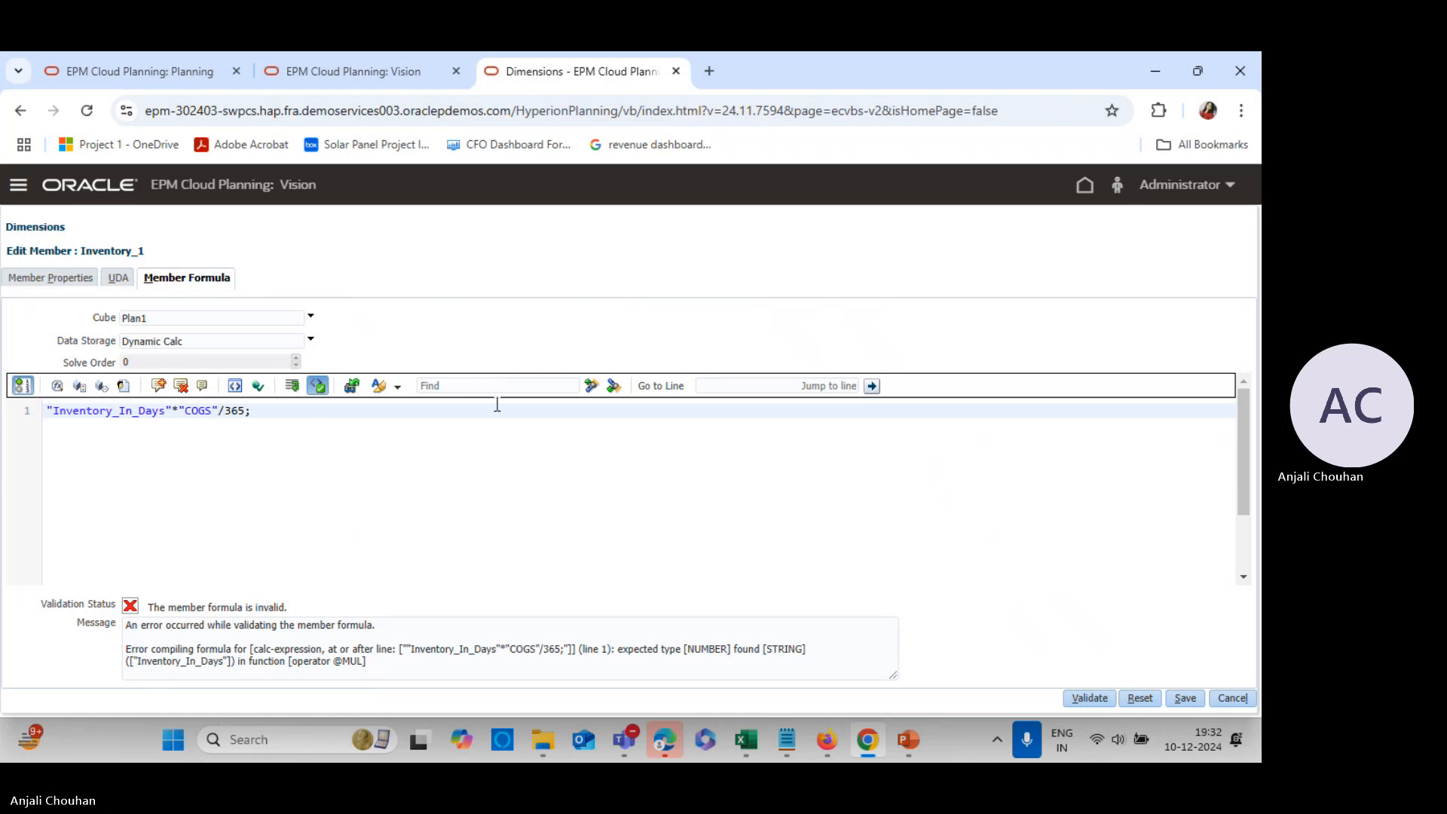
{"action": "type", "text": ")"}
{"action": "type", "text": "("}
{"action": "key", "text": "Delete"}
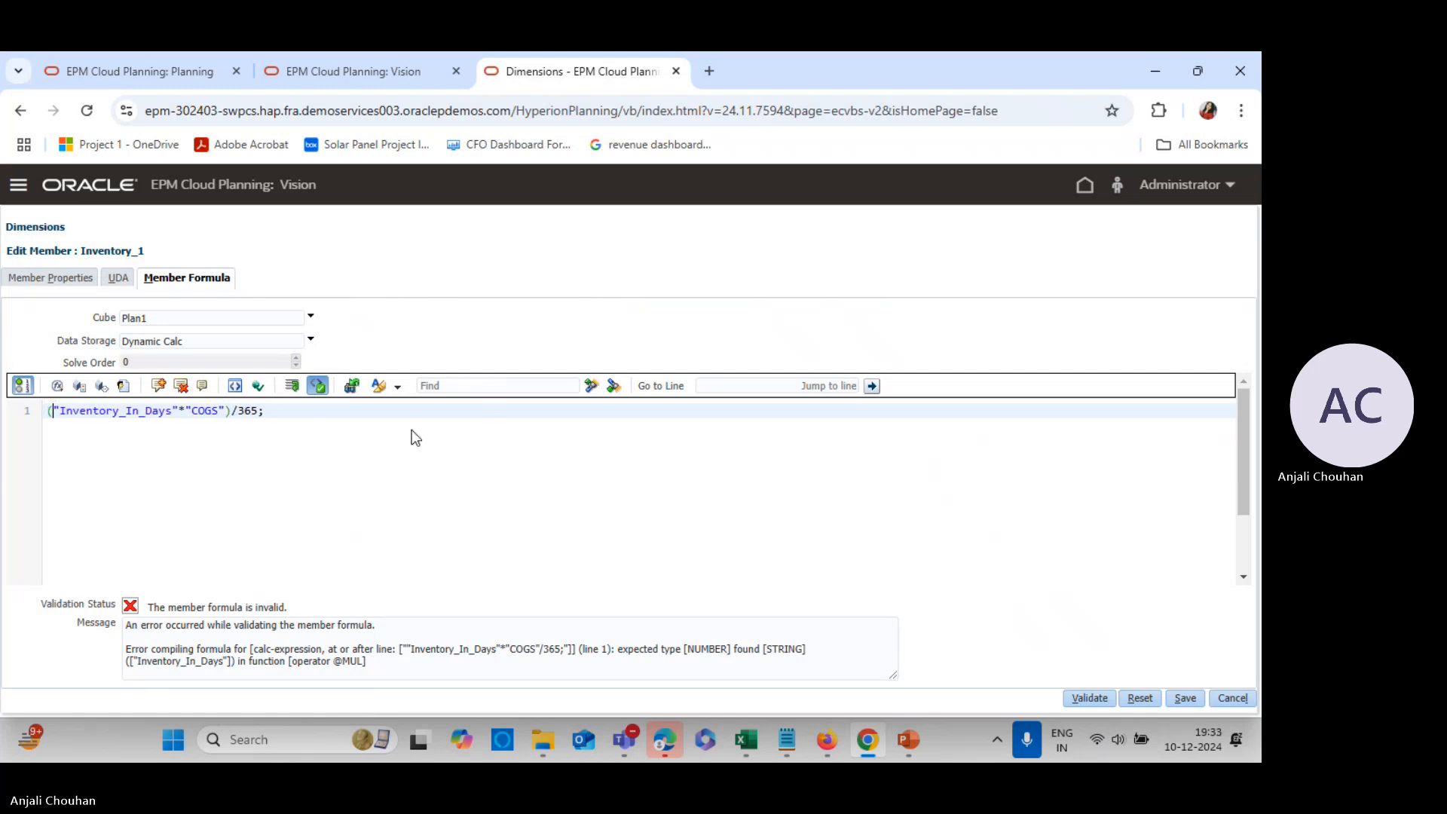
{"action": "left_click", "coordinate": [1086, 698]}
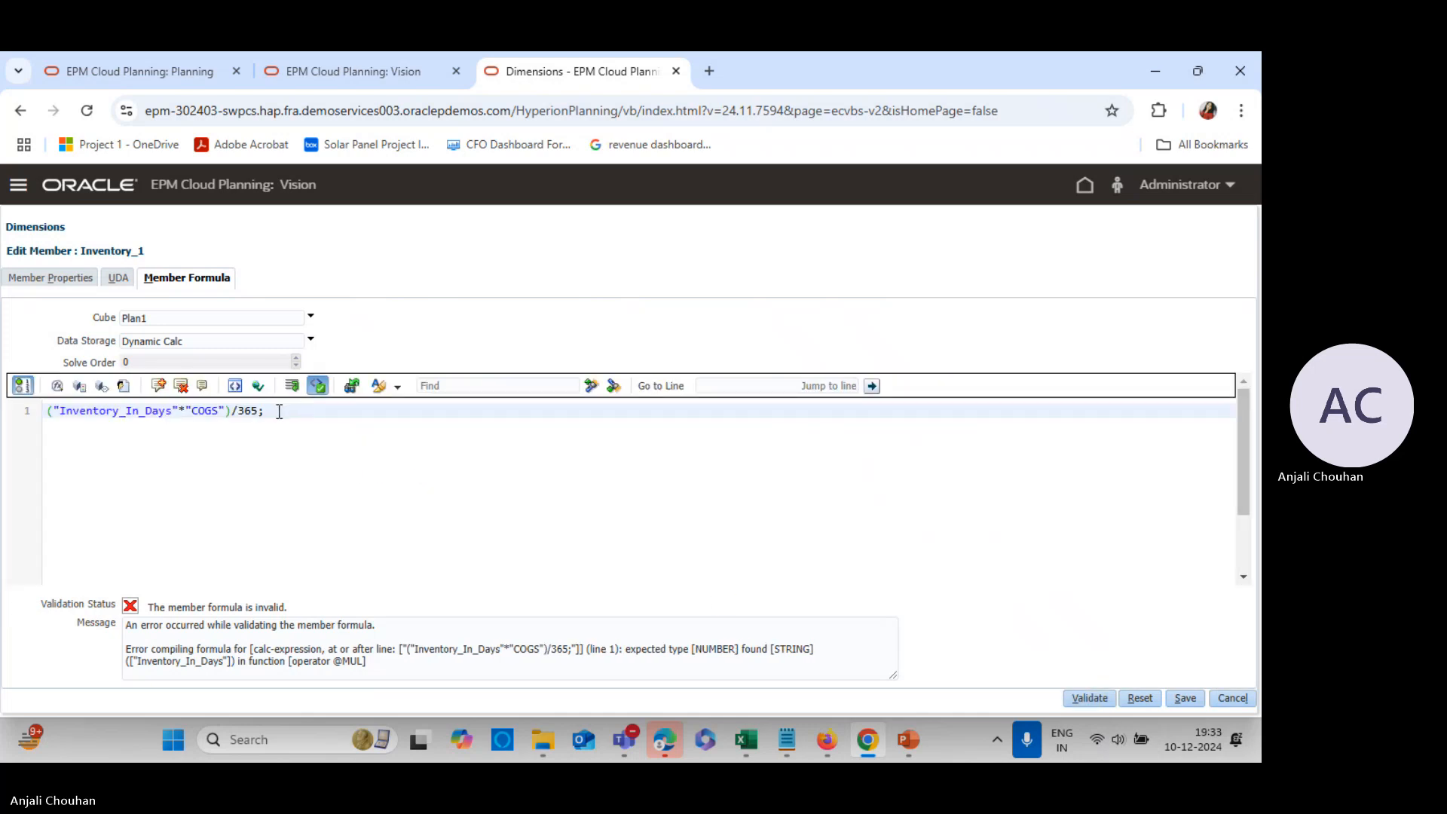
Copy the whole formula ("Inventory_In_Days"*"COGS")/365; and clear it from the Inventory_1 formula editor
{"action": "left_click_drag", "start_coordinate": [268, 412], "coordinate": [34, 411]}
{"action": "key", "text": "ctrl+c"}
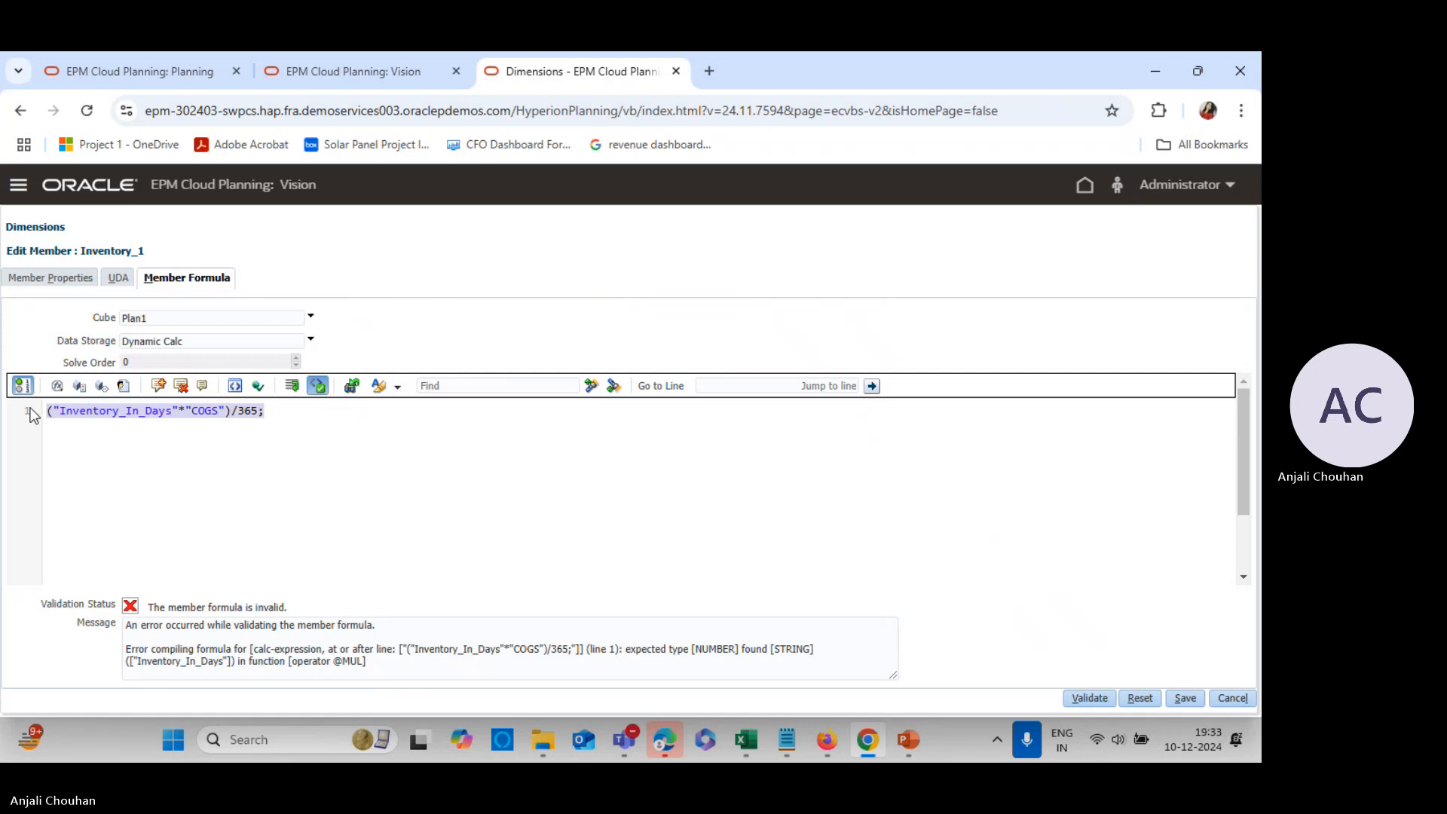
{"action": "key", "text": "BackSpace"}
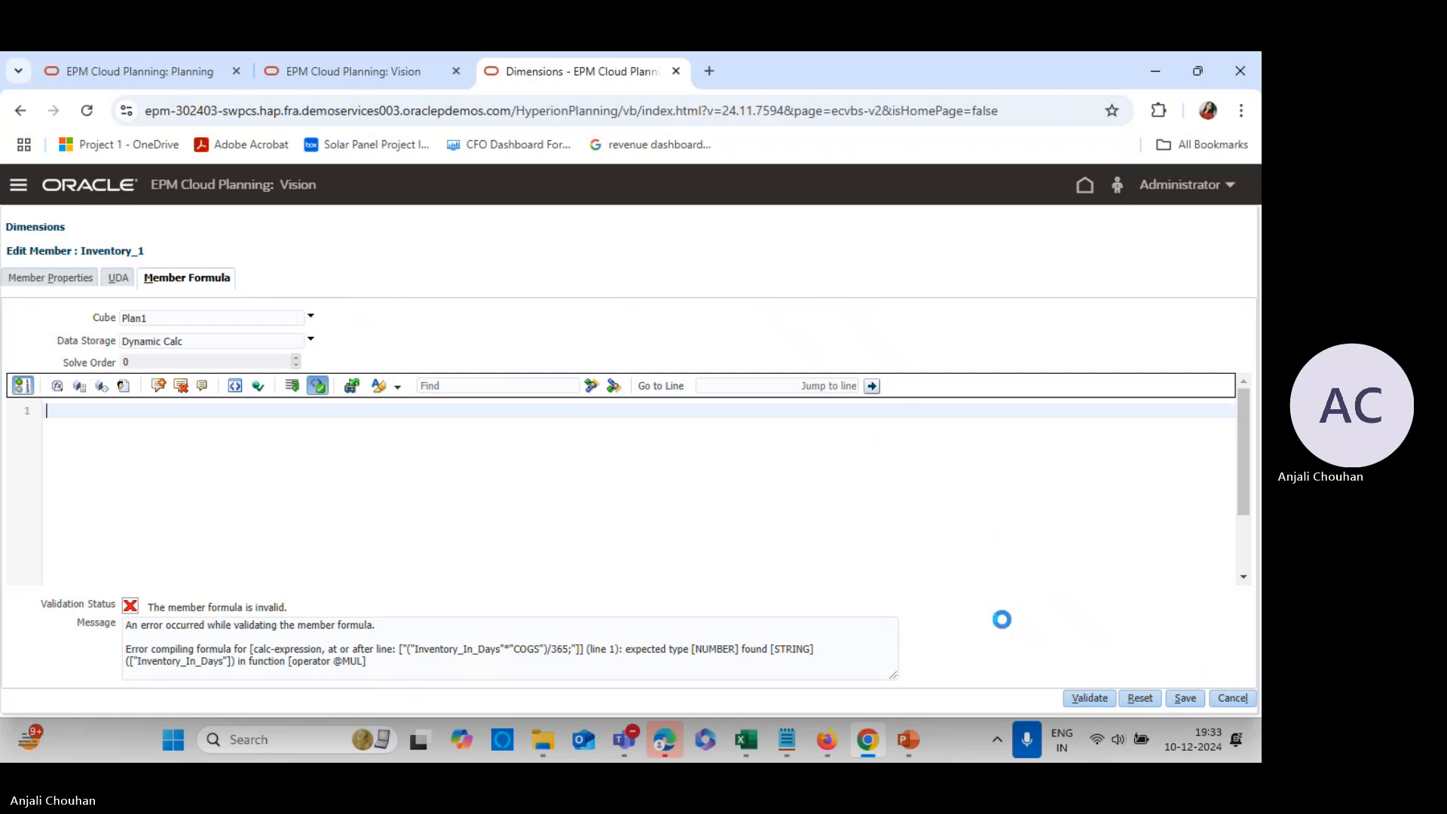
Try to set Inventory_1's data storage to Store and save it with the Default cube selected, and cancel the member edit
{"action": "left_click", "coordinate": [185, 341]}
{"action": "left_click", "coordinate": [170, 352]}
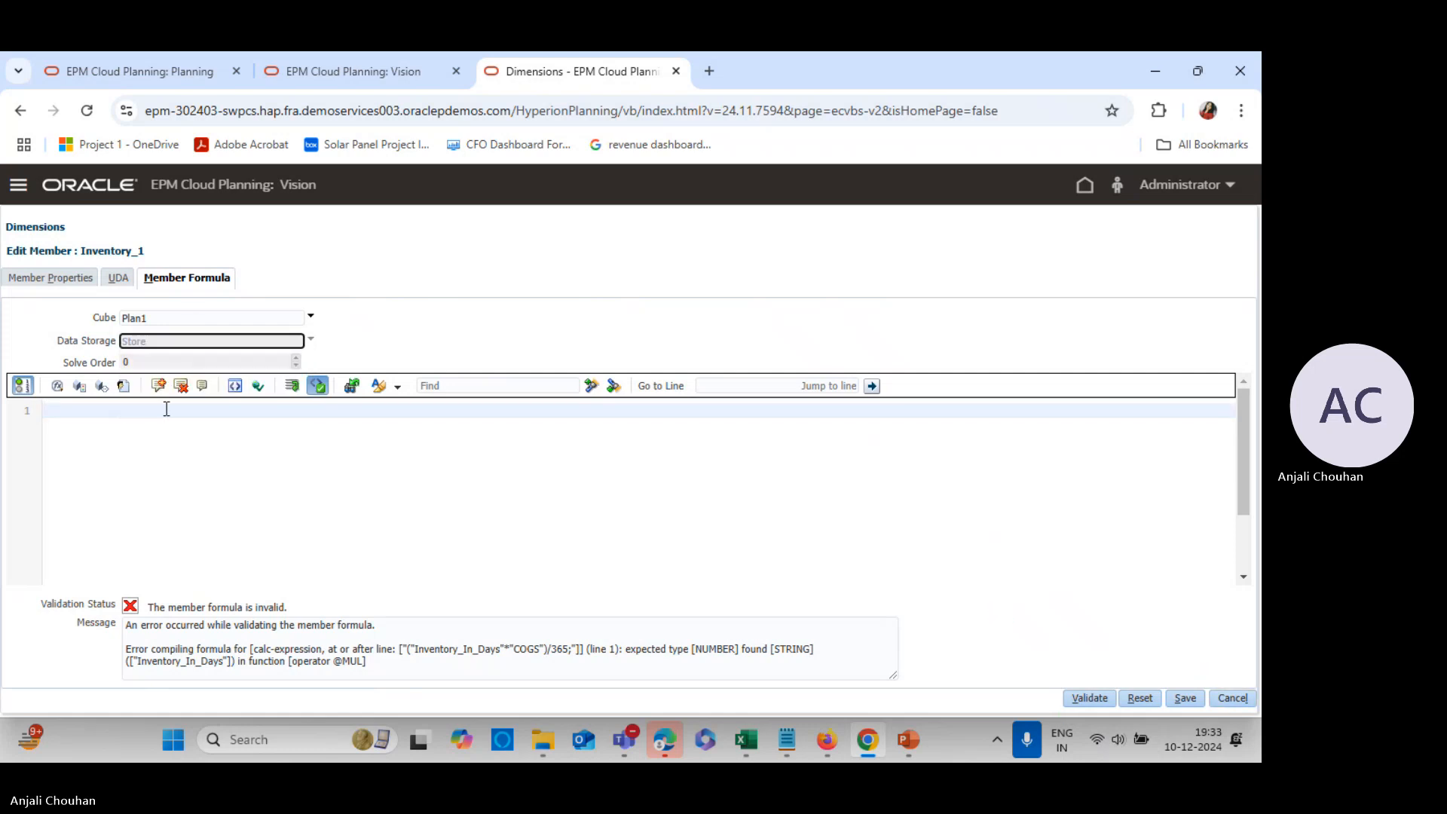
{"action": "left_click", "coordinate": [218, 317]}
{"action": "left_click", "coordinate": [199, 336]}
{"action": "left_click", "coordinate": [1179, 698]}
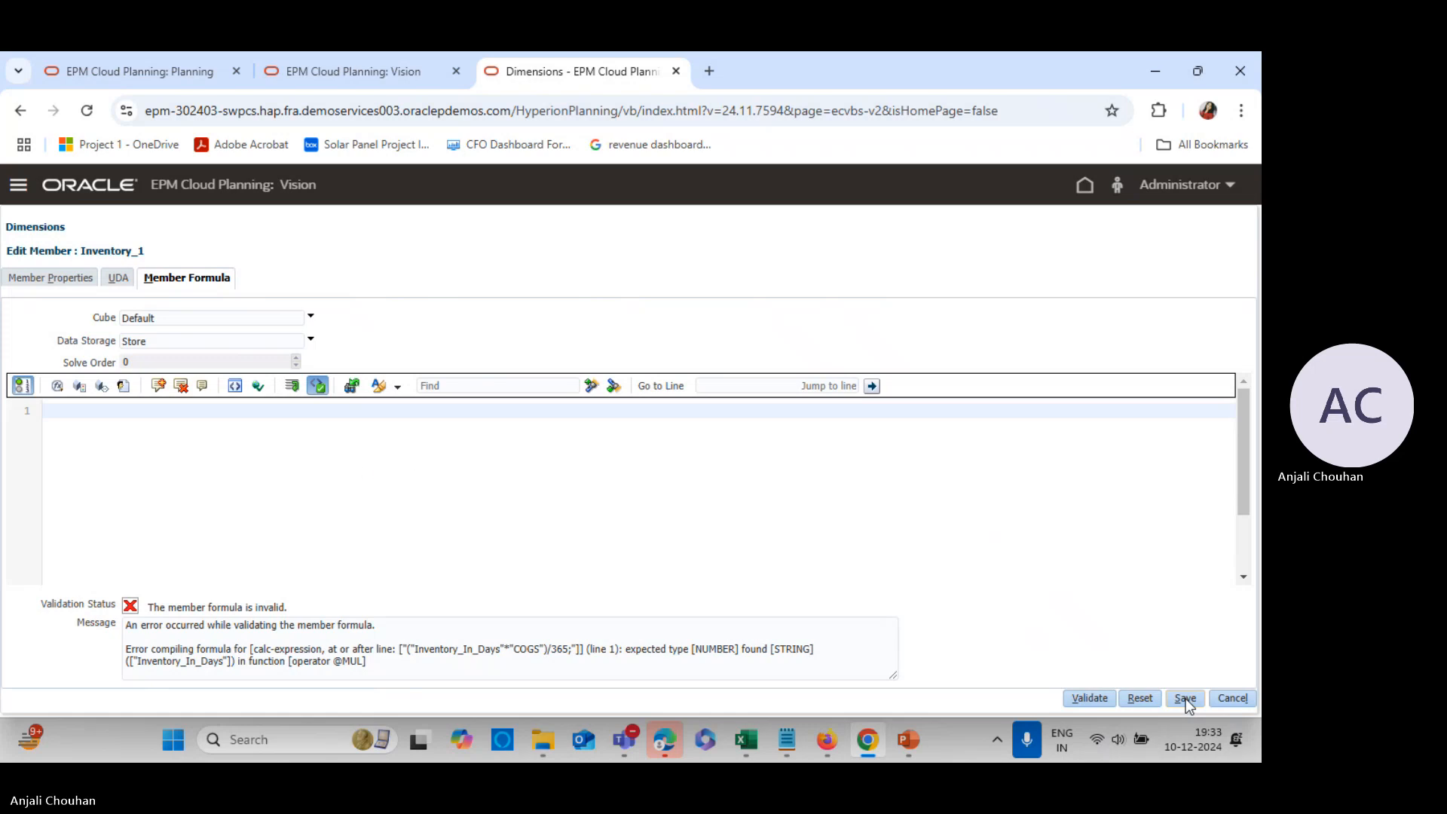
{"action": "left_click", "coordinate": [1229, 697]}
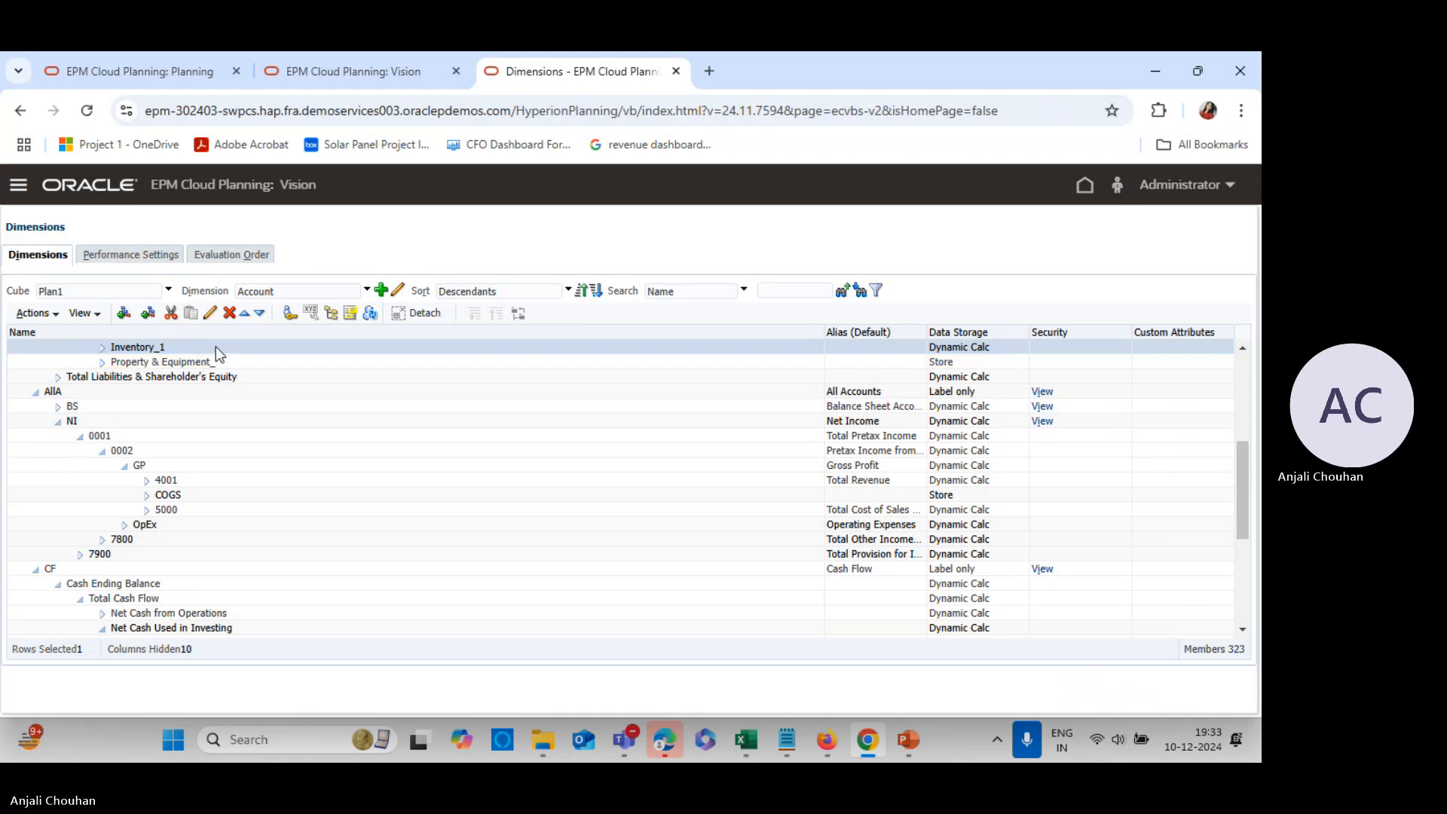
Edit the Inventory_ member, paste the copied formula ("Inventory_In_Days"*"COGS")/365; as its Plan1 member formula, and validate it
{"action": "scroll", "coordinate": [219, 364], "scroll_direction": "up", "scroll_amount": 2}
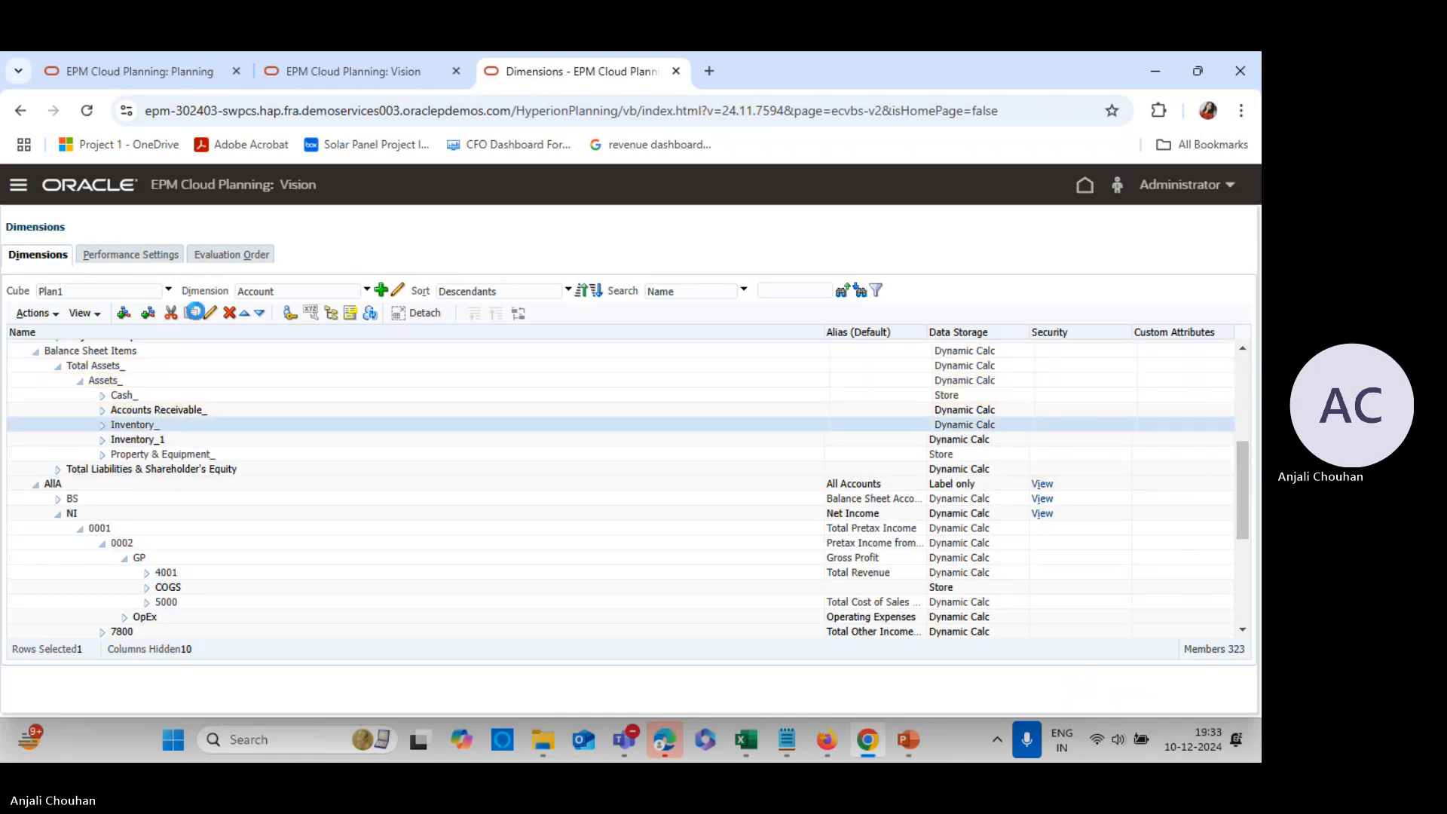
{"action": "left_click", "coordinate": [207, 313]}
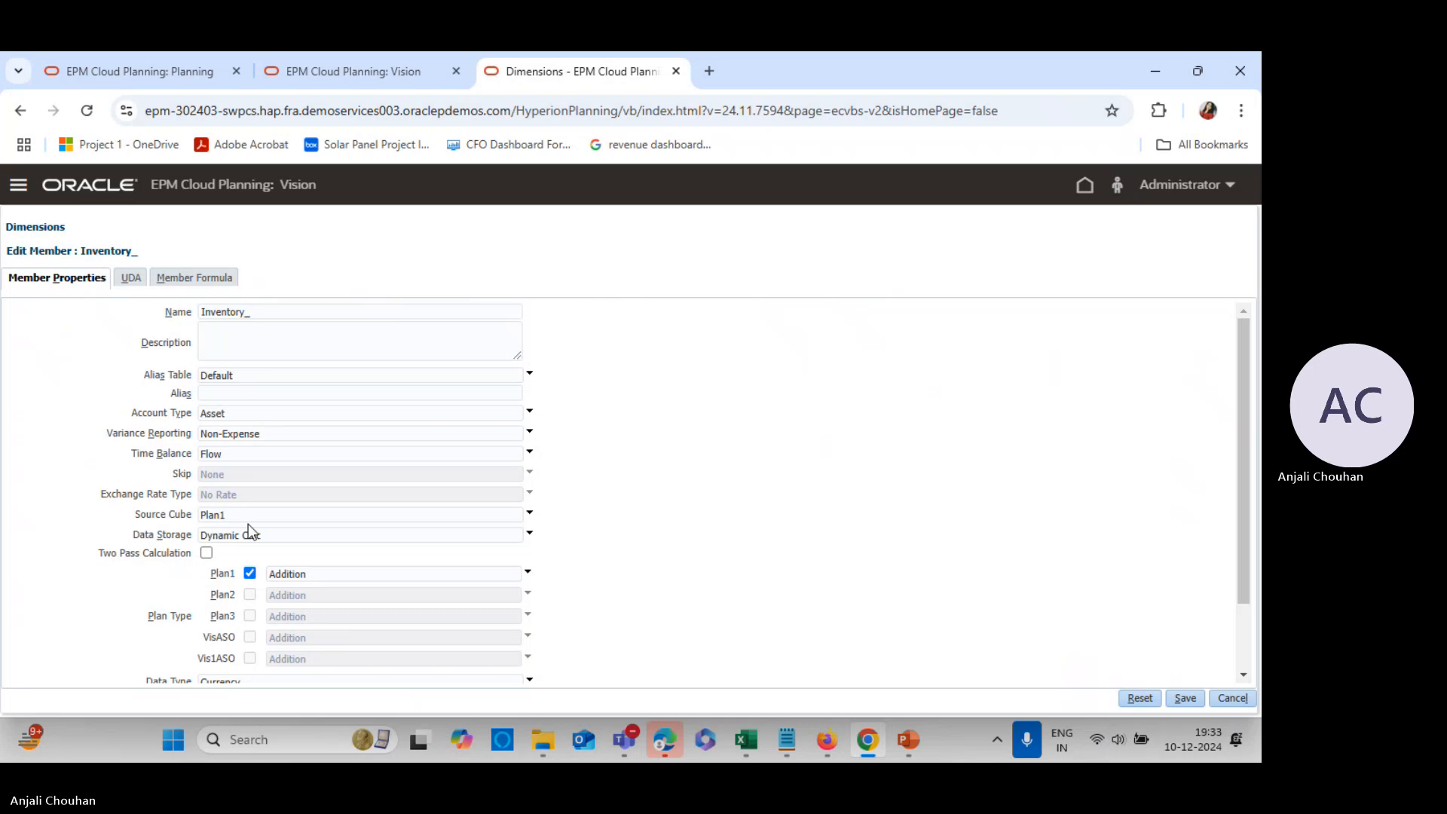
{"action": "left_click", "coordinate": [194, 277]}
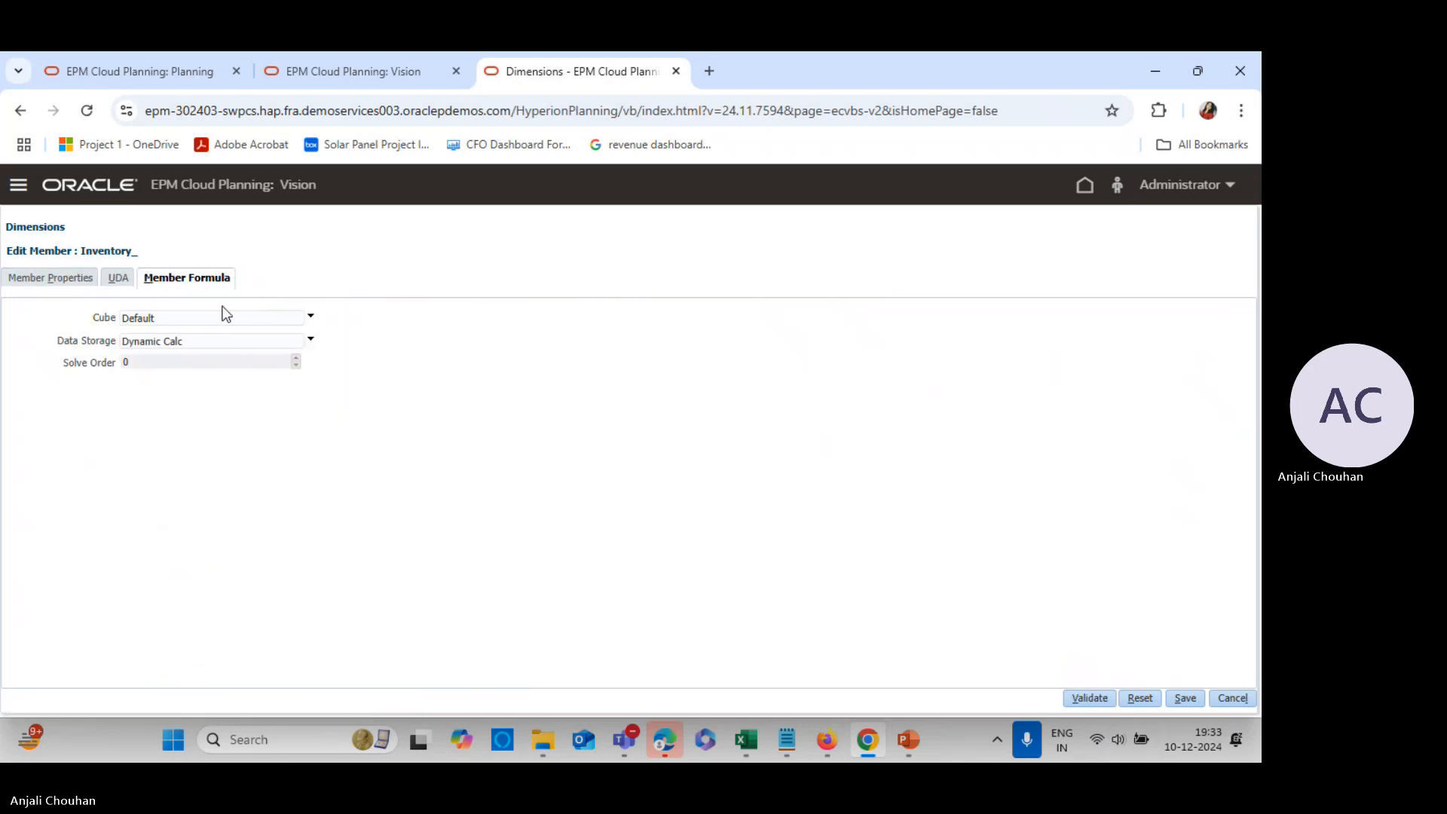
{"action": "left_click", "coordinate": [203, 318]}
{"action": "left_click", "coordinate": [181, 353]}
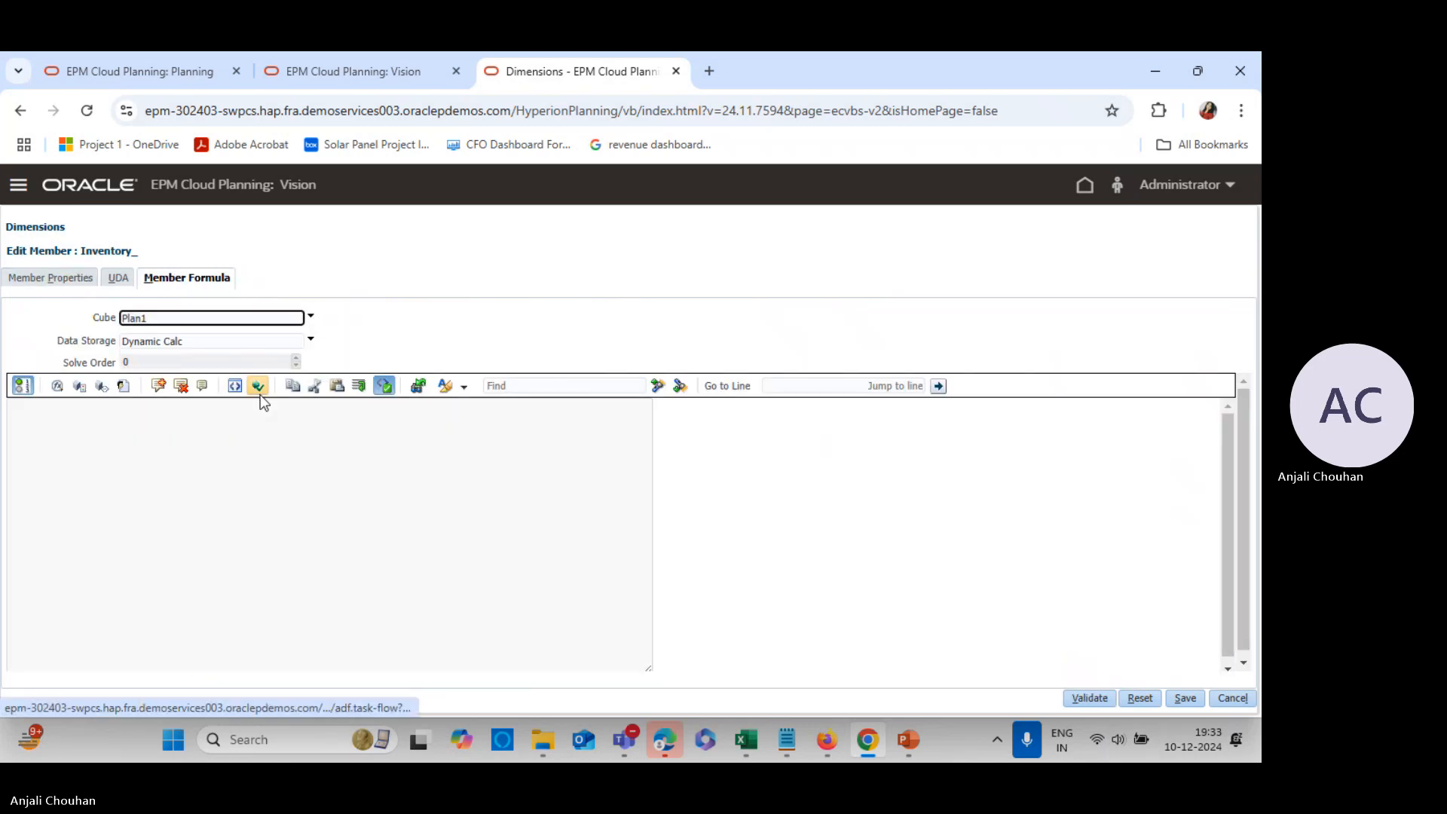
{"action": "left_click", "coordinate": [255, 407]}
{"action": "key", "text": "ctrl+v"}
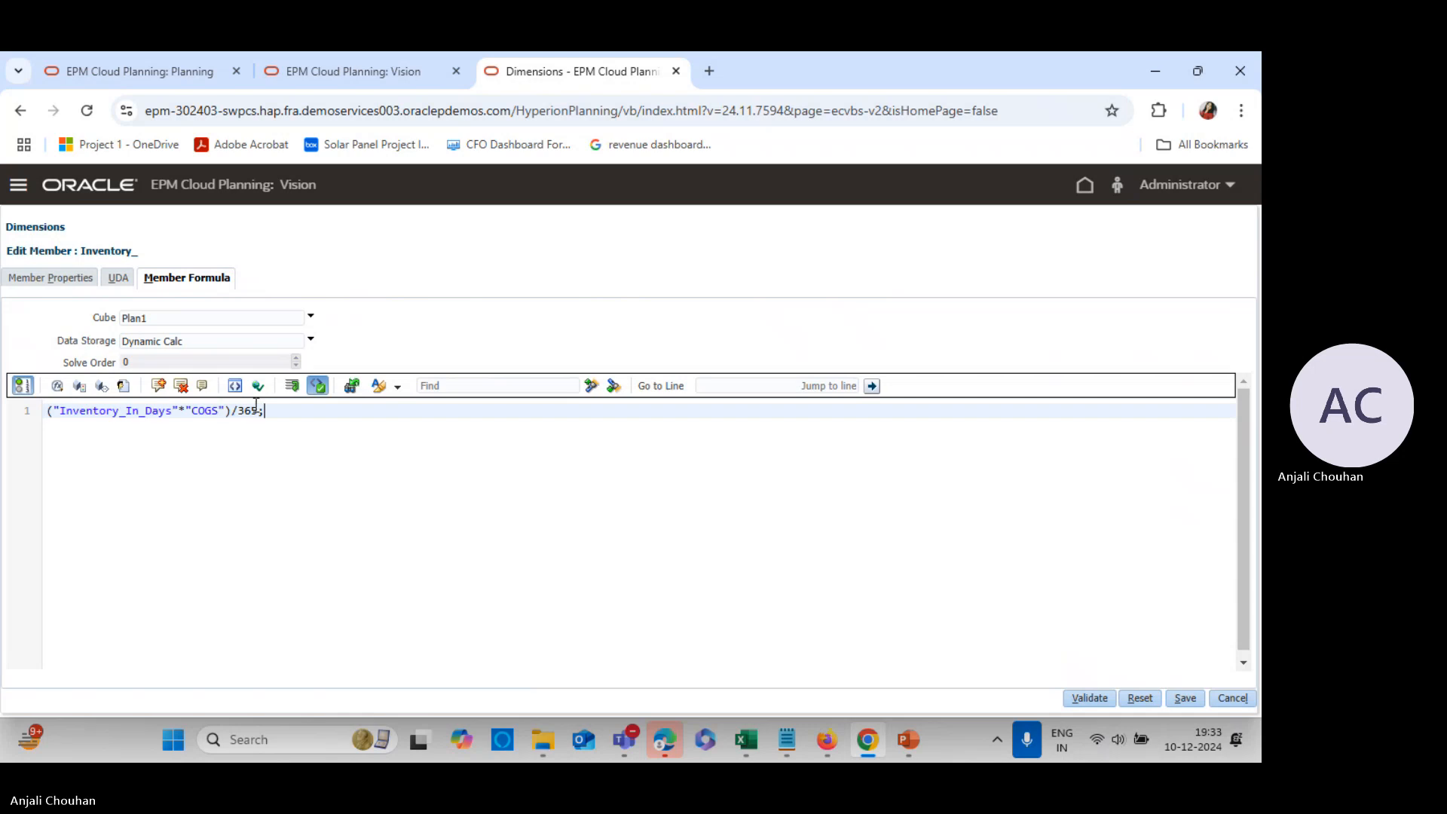
{"action": "left_click", "coordinate": [1067, 700]}
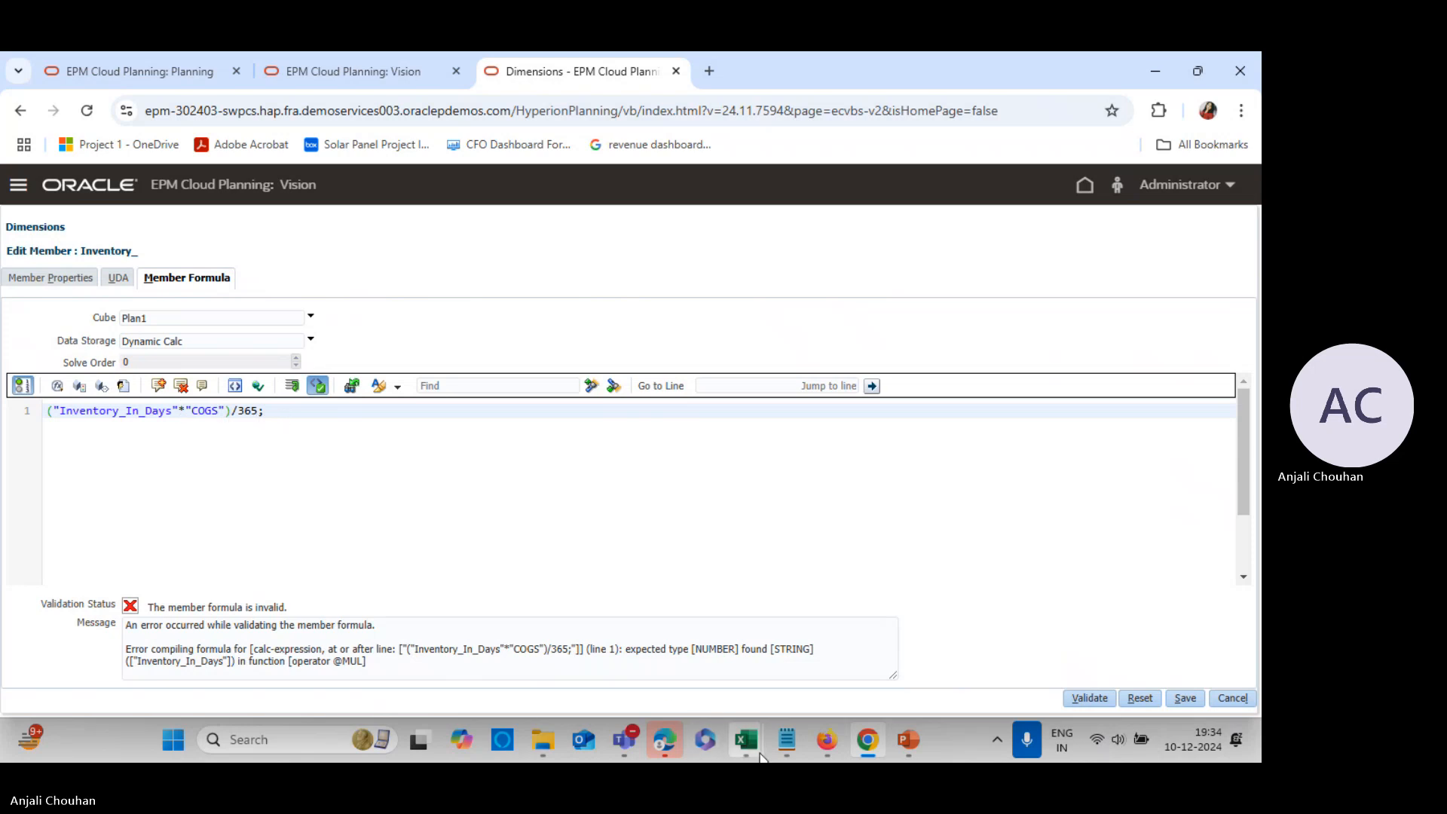
Switch to Notepad and copy the Inventory_ formula ("COGS"*"Inventory (Days)")/365; from the Assets notes
{"action": "mouse_move", "coordinate": [748, 742]}
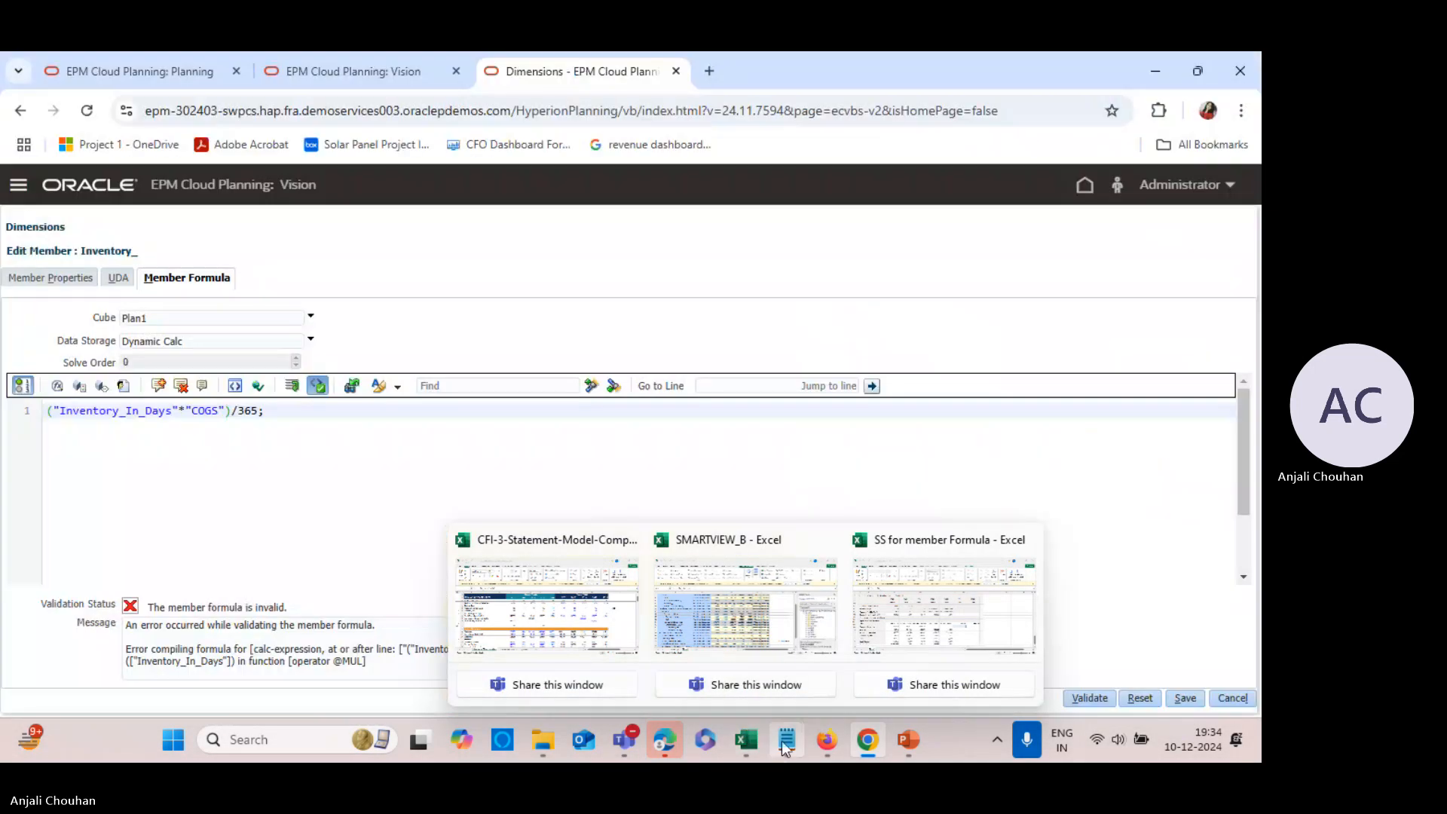
{"action": "left_click", "coordinate": [782, 740]}
{"action": "left_click", "coordinate": [187, 399]}
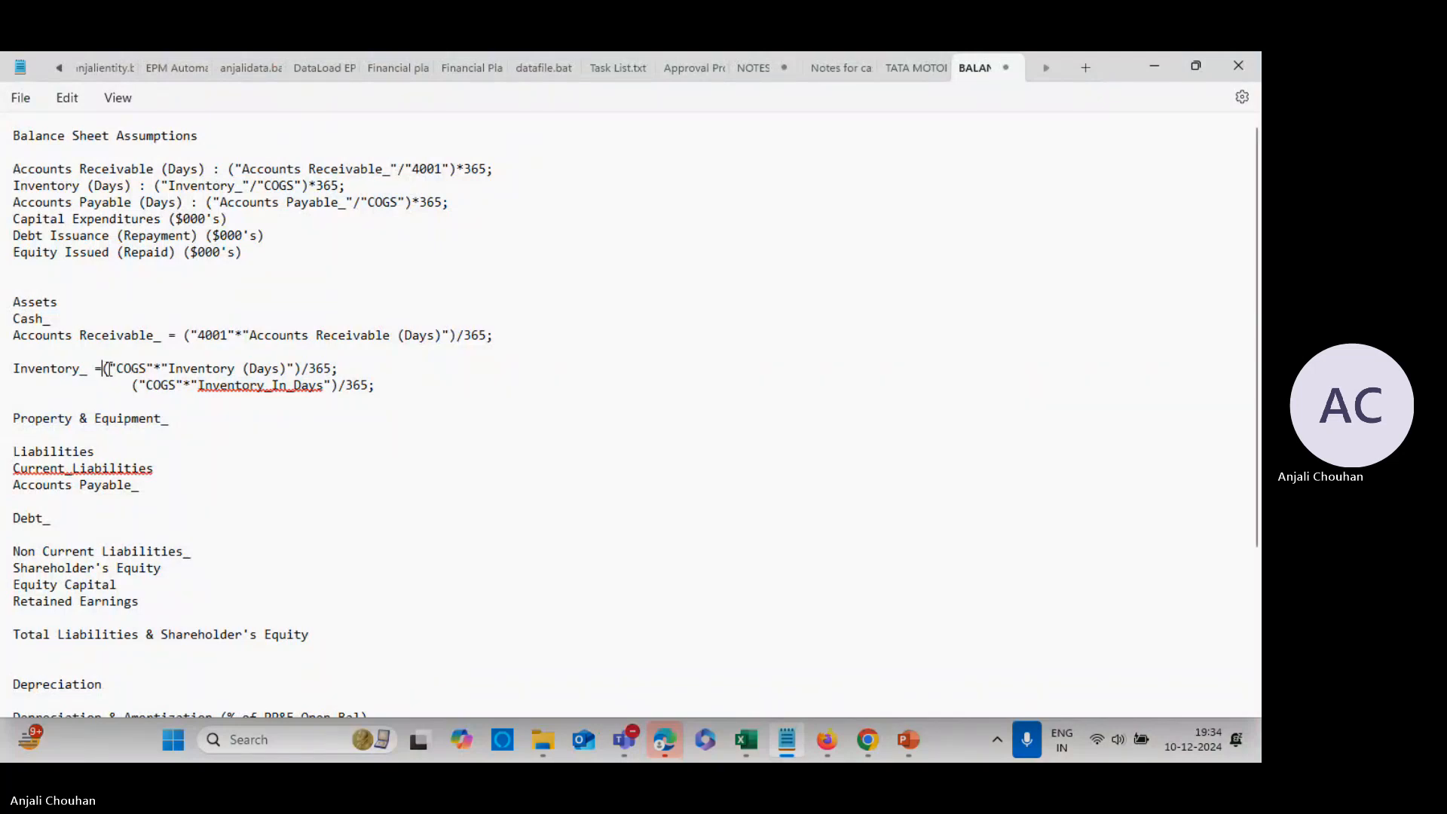
{"action": "left_click_drag", "start_coordinate": [108, 369], "coordinate": [332, 369]}
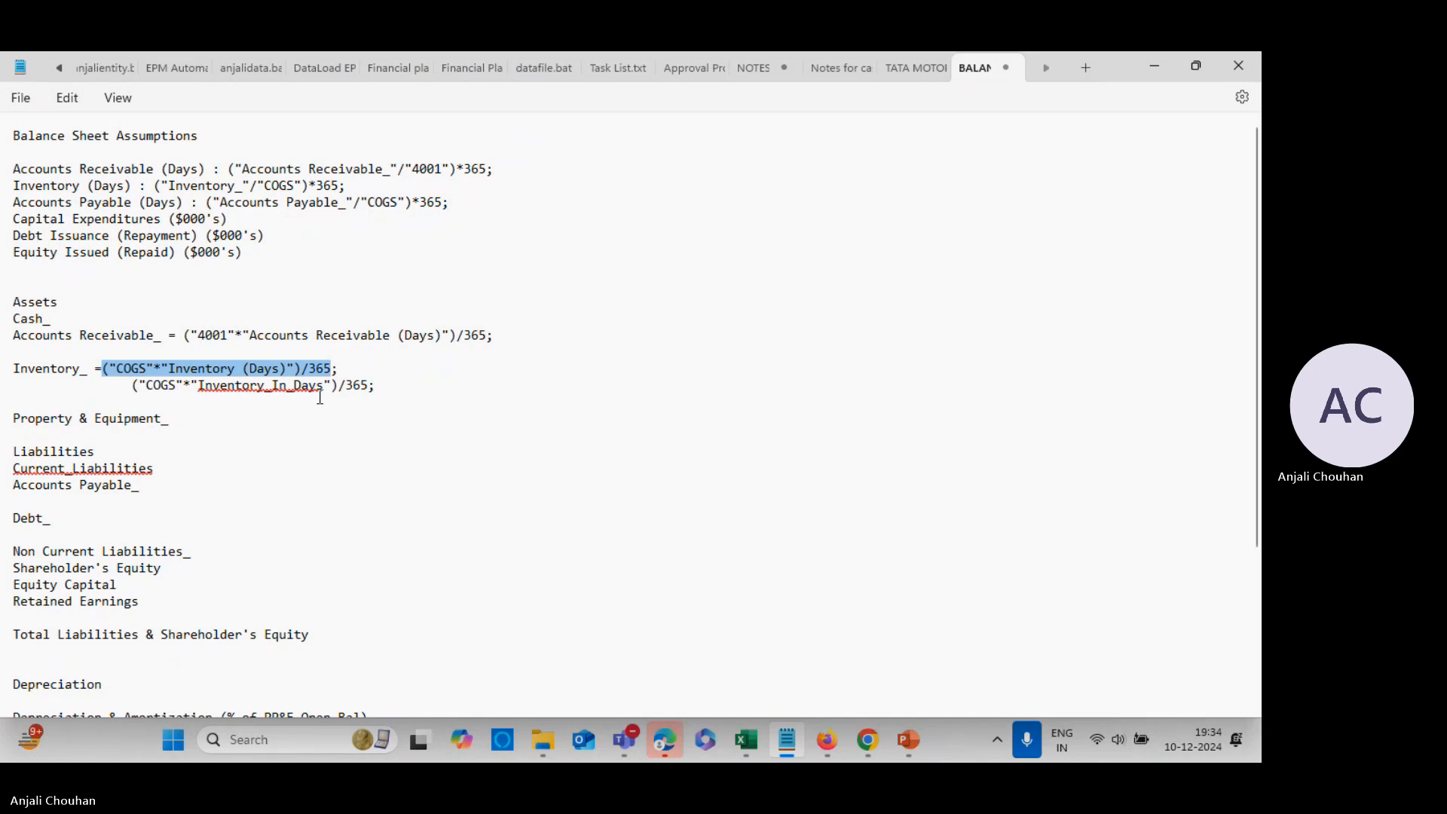
{"action": "left_click_drag", "start_coordinate": [341, 371], "coordinate": [122, 369]}
{"action": "left_click", "coordinate": [159, 409]}
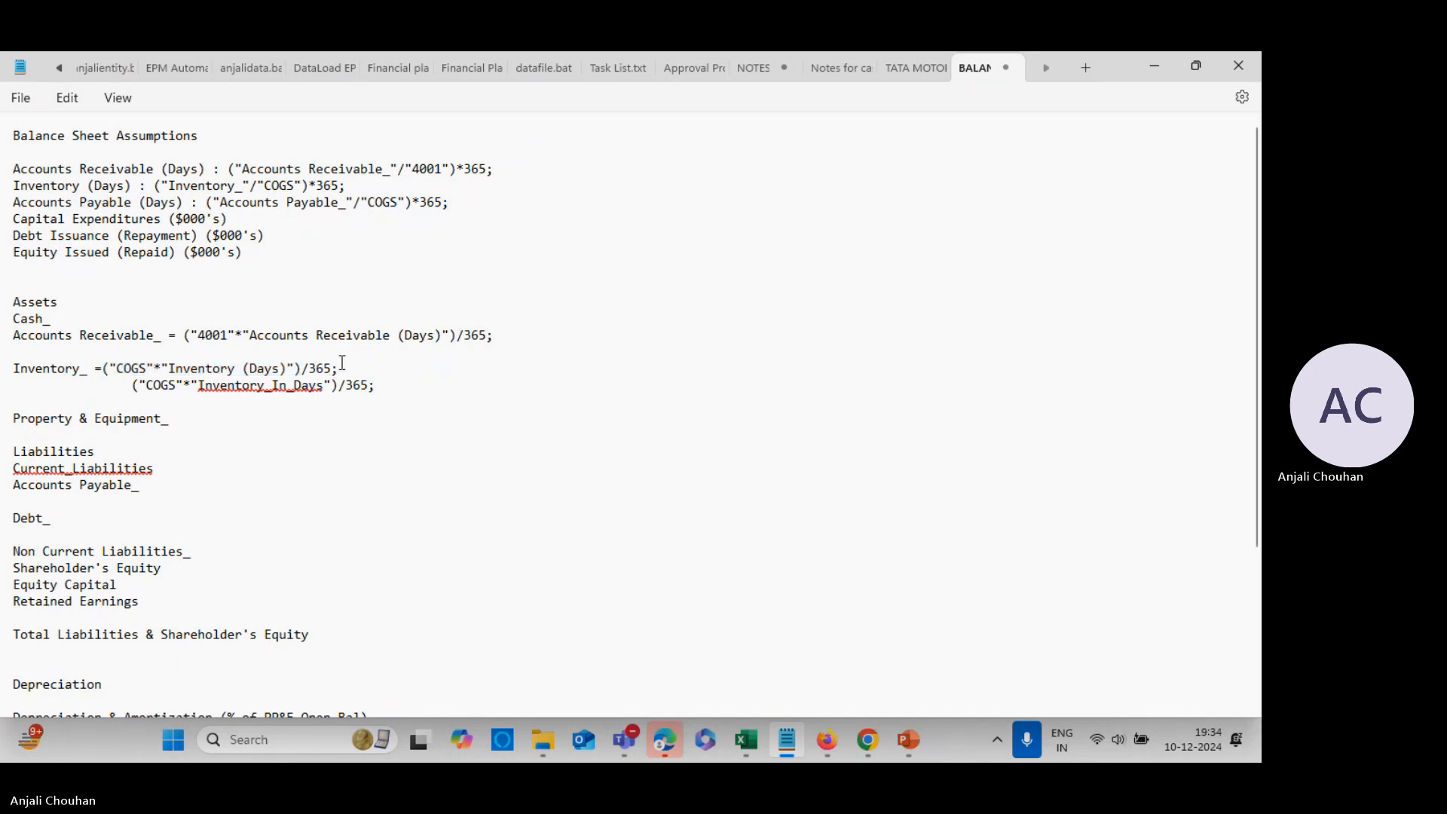
{"action": "left_click_drag", "start_coordinate": [342, 368], "coordinate": [110, 367]}
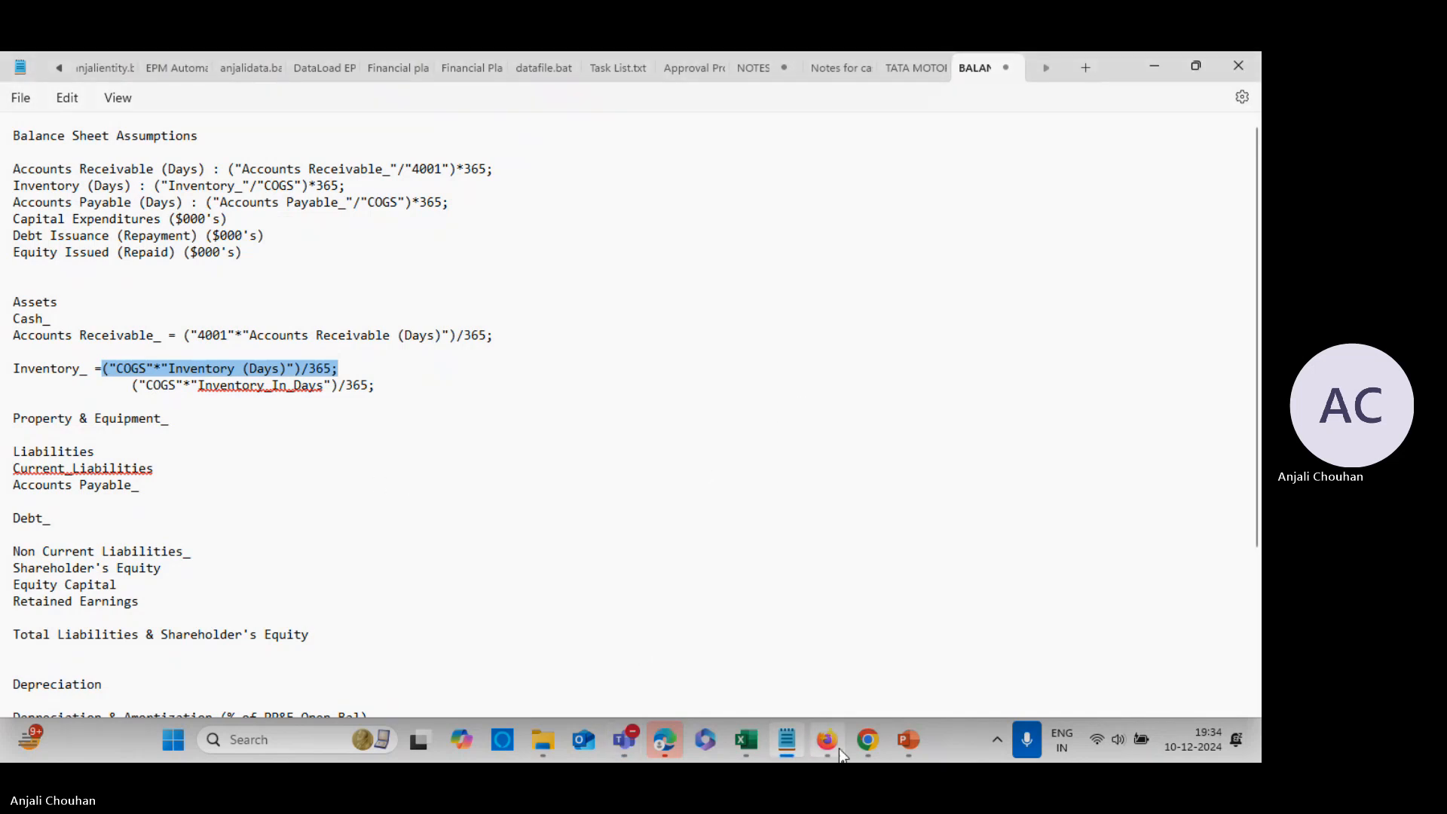
Back in the browser, replace the Plan1 formula of Inventory_ with ("COGS"*"Inventory (Days)")/365;, validate it, and save the member
{"action": "left_click", "coordinate": [867, 739]}
{"action": "left_click_drag", "start_coordinate": [269, 409], "coordinate": [32, 408]}
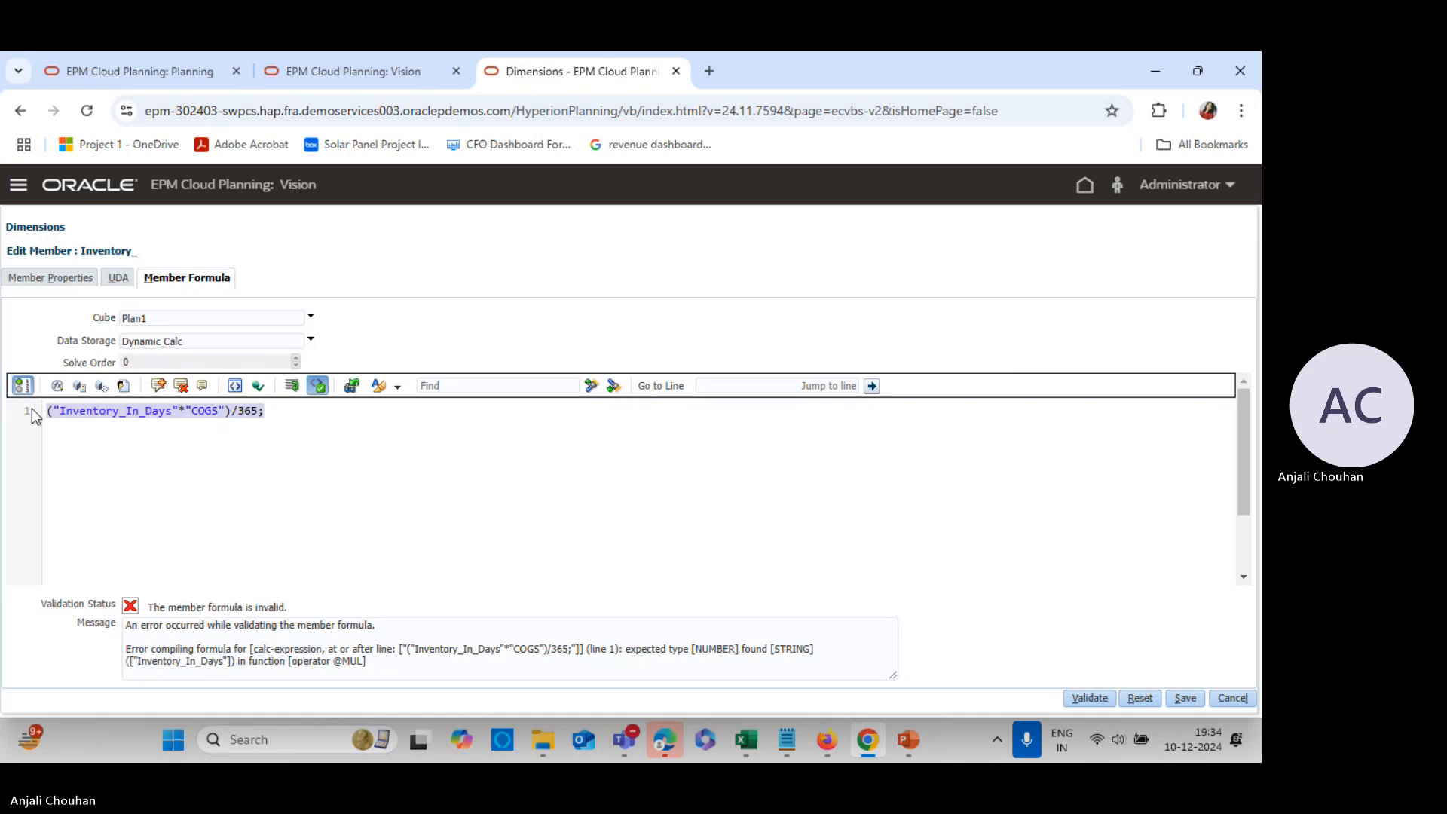
{"action": "type", "text": "(\"COGS\"*\"Inventory (Days)\")/365;"}
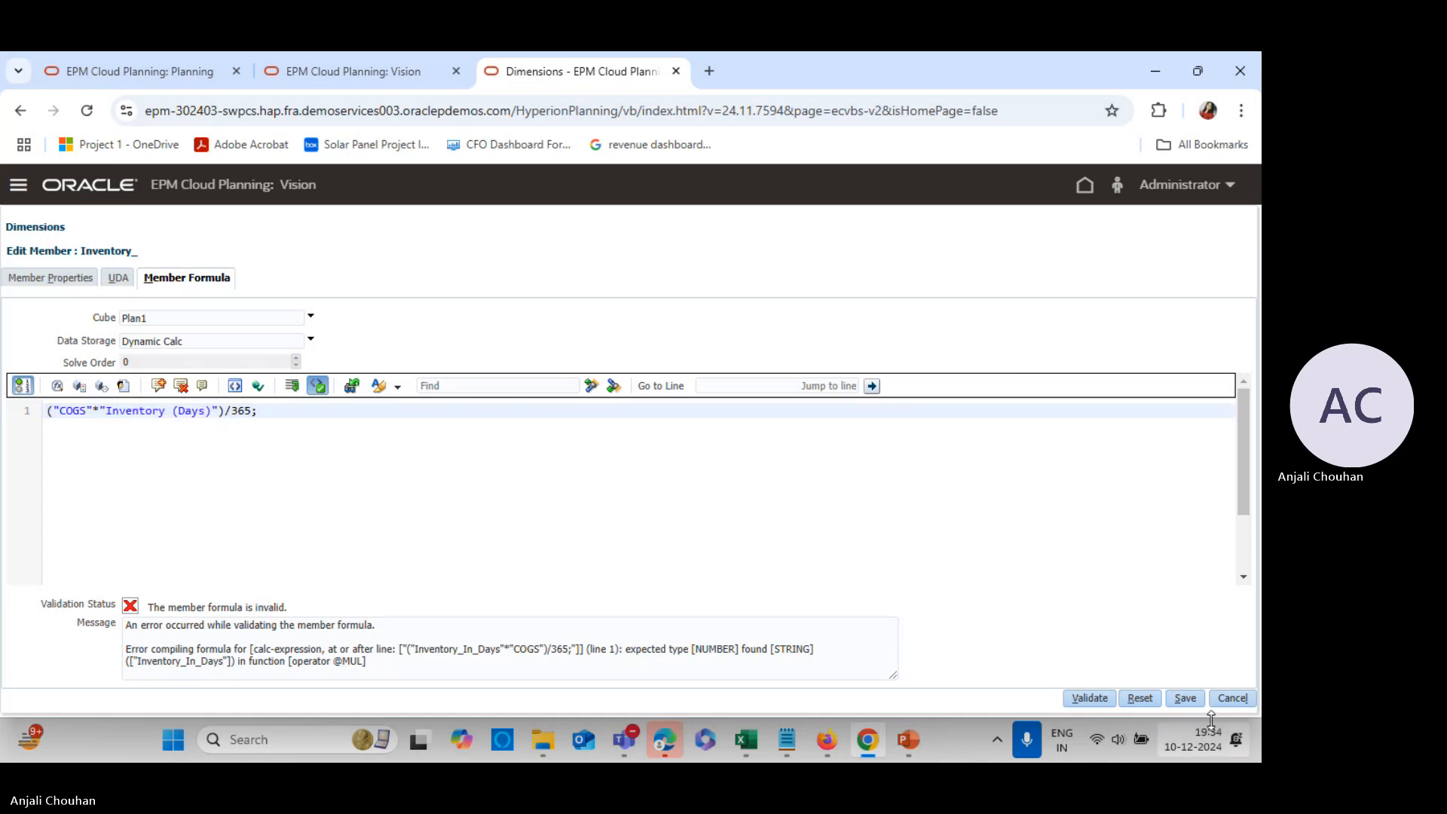
{"action": "left_click", "coordinate": [1101, 702]}
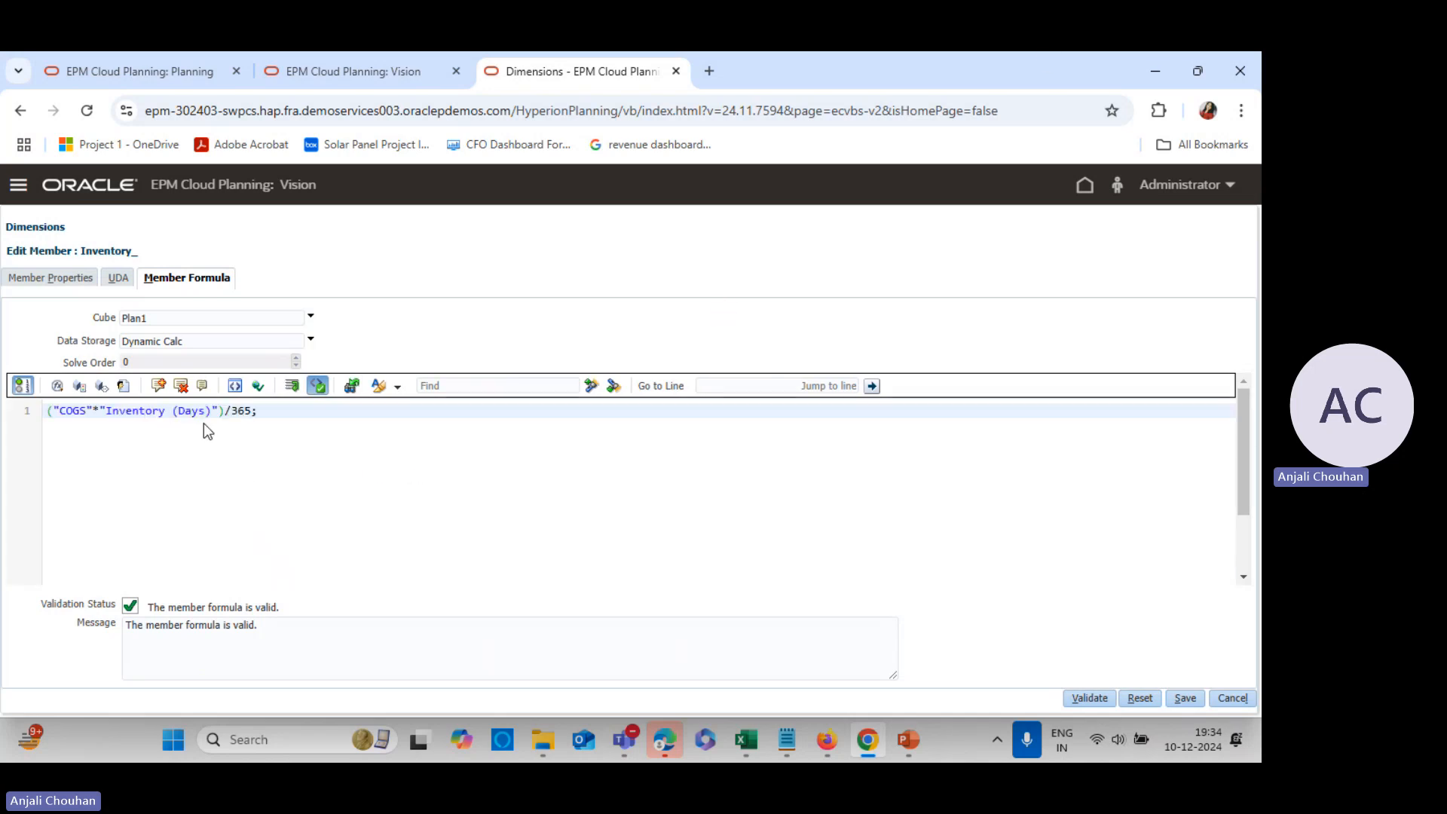
{"action": "left_click", "coordinate": [223, 416]}
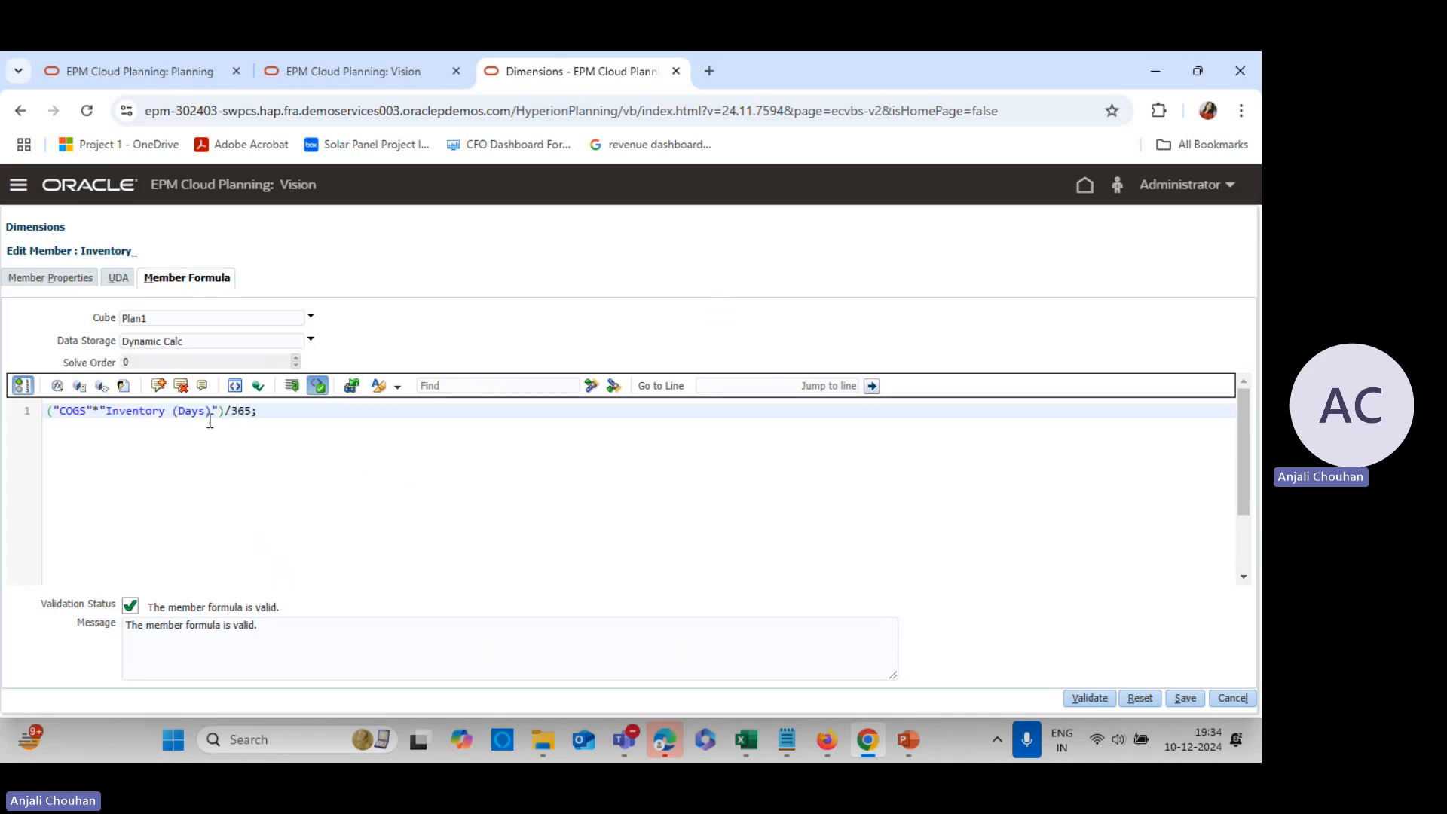
{"action": "left_click", "coordinate": [1185, 697]}
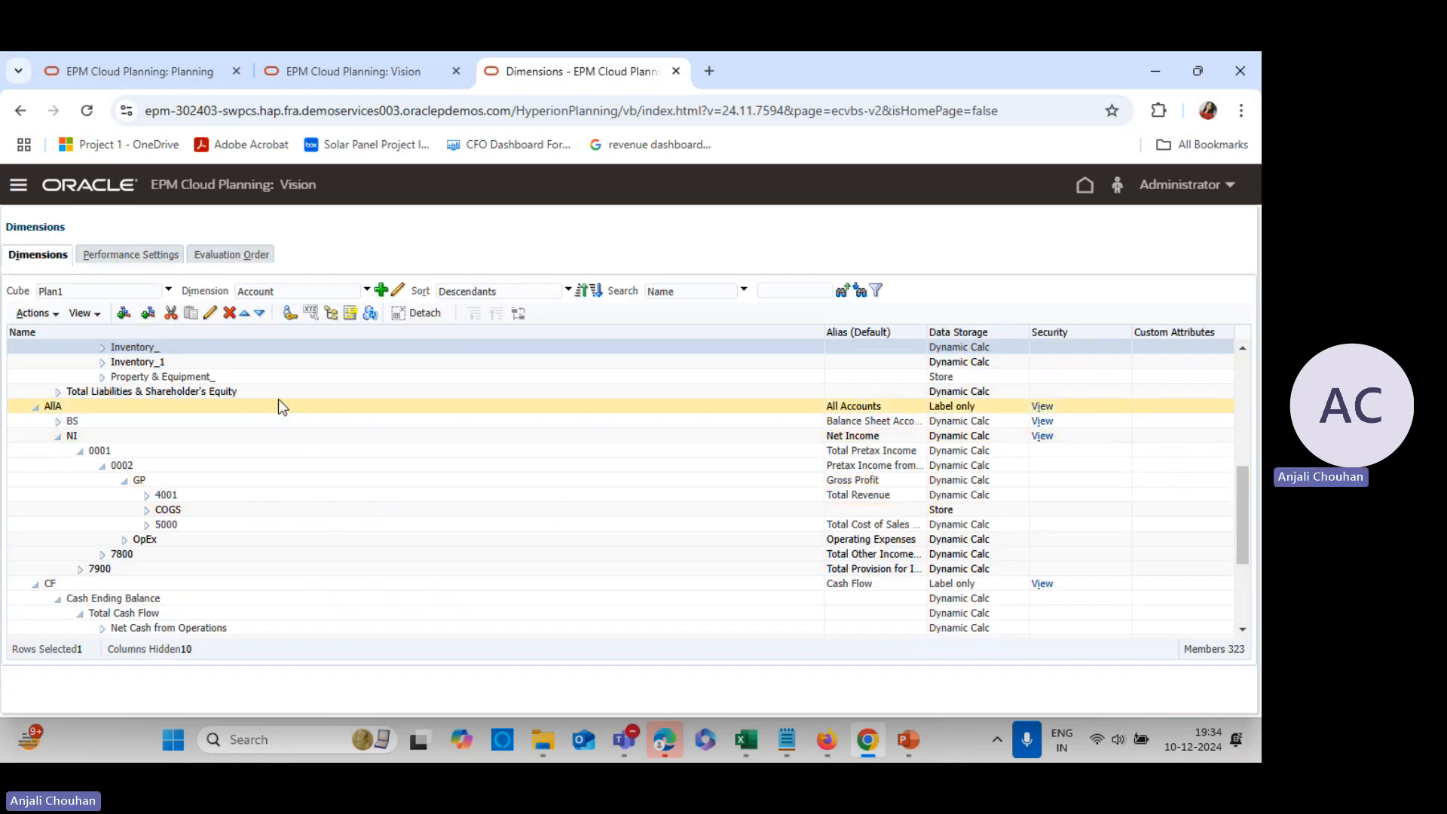
Select the Inventory (Days) member under Balance Sheet Assumptions and refresh the database
{"action": "scroll", "coordinate": [852, 397], "scroll_direction": "up", "scroll_amount": 2}
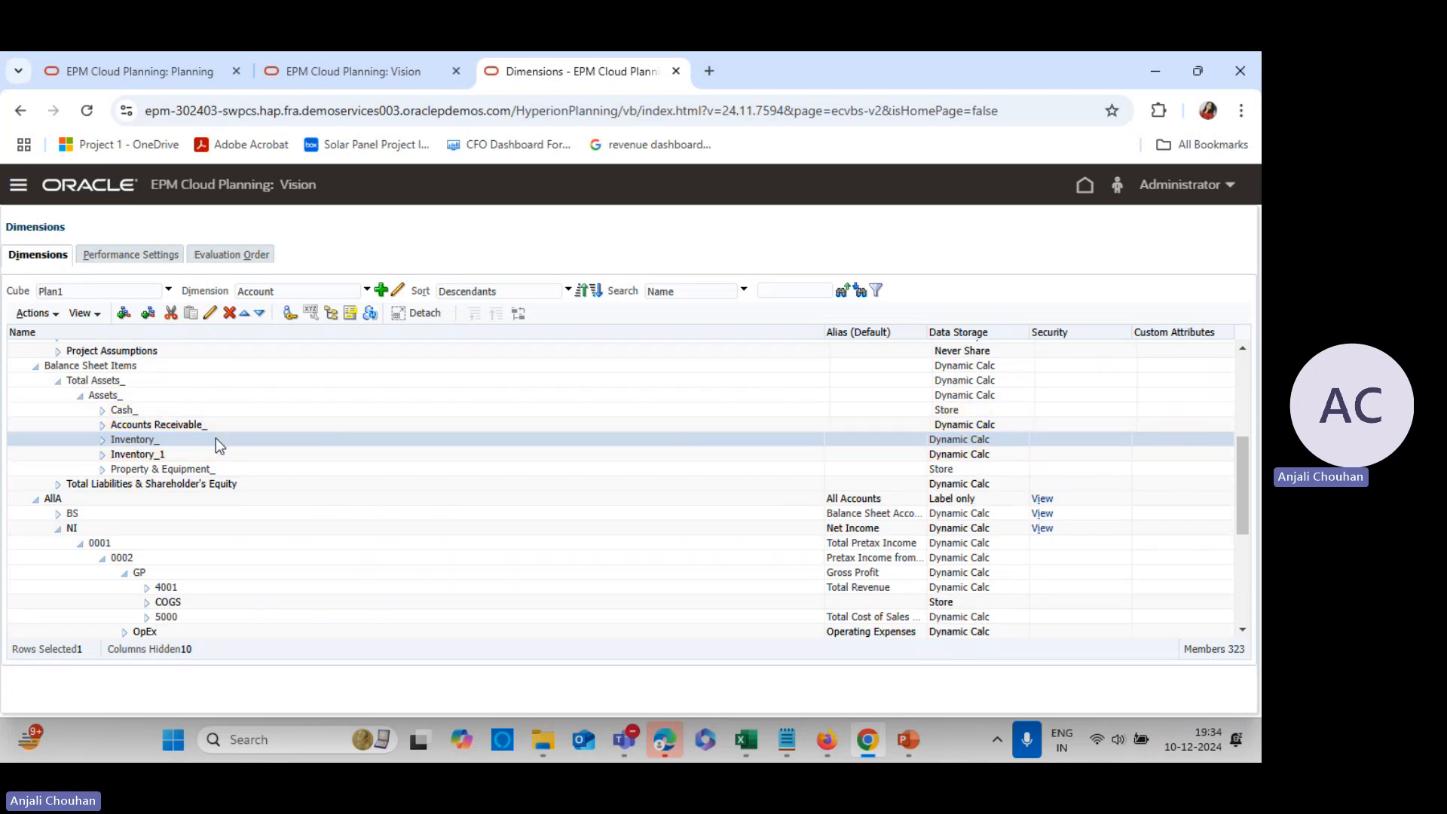
{"action": "scroll", "coordinate": [217, 442], "scroll_direction": "up", "scroll_amount": 5}
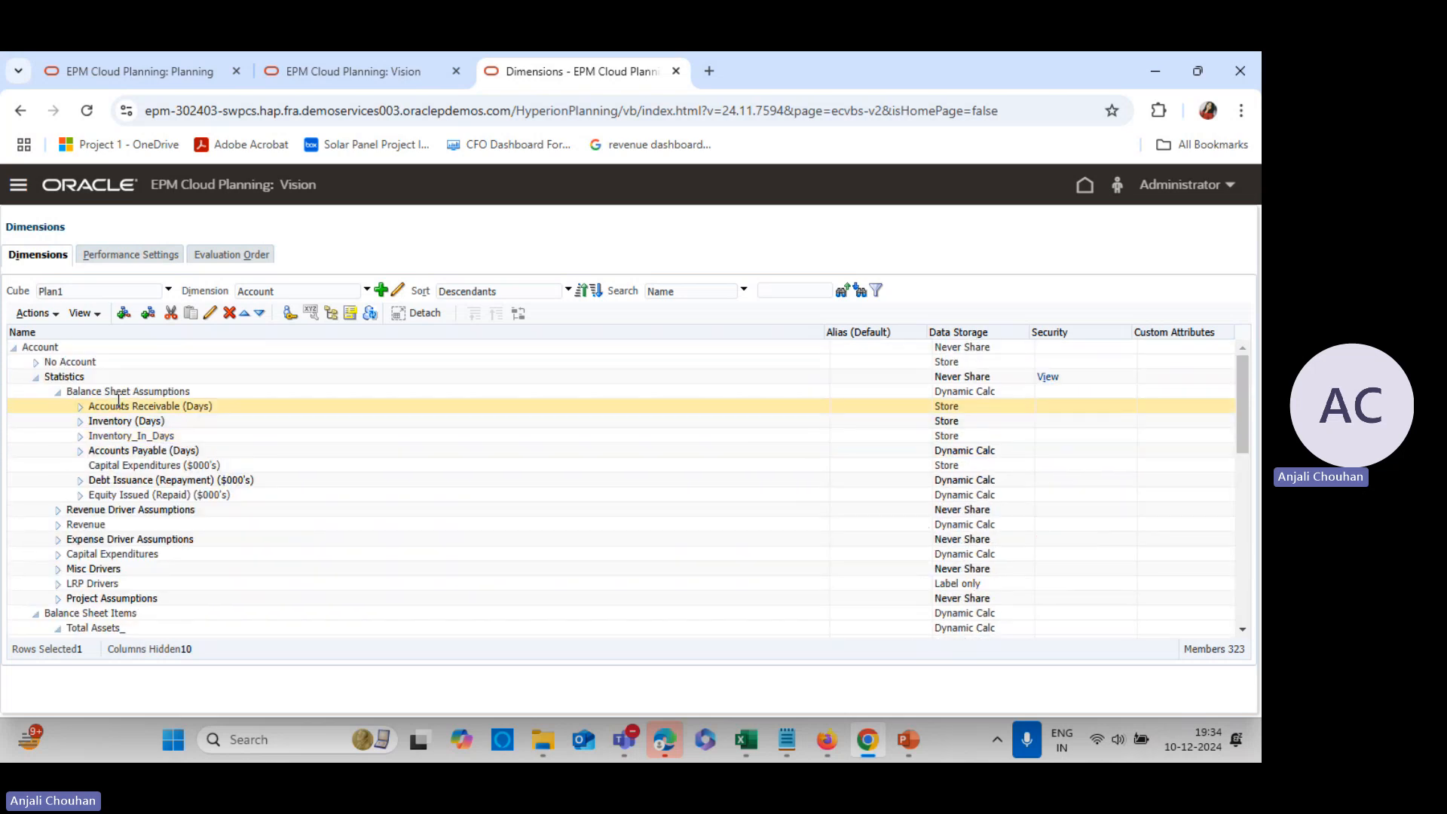
{"action": "left_click", "coordinate": [173, 420]}
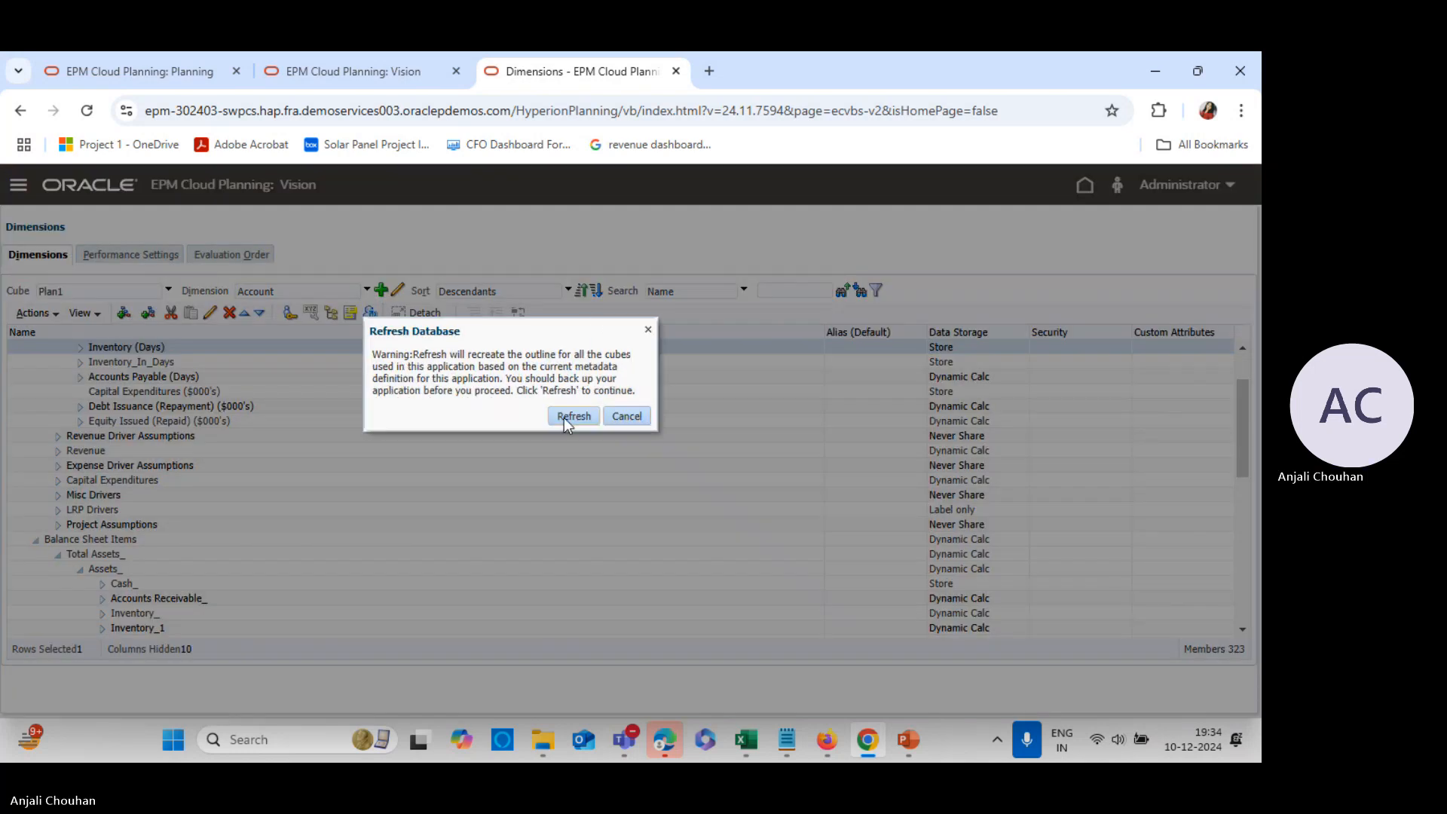
{"action": "left_click", "coordinate": [572, 416]}
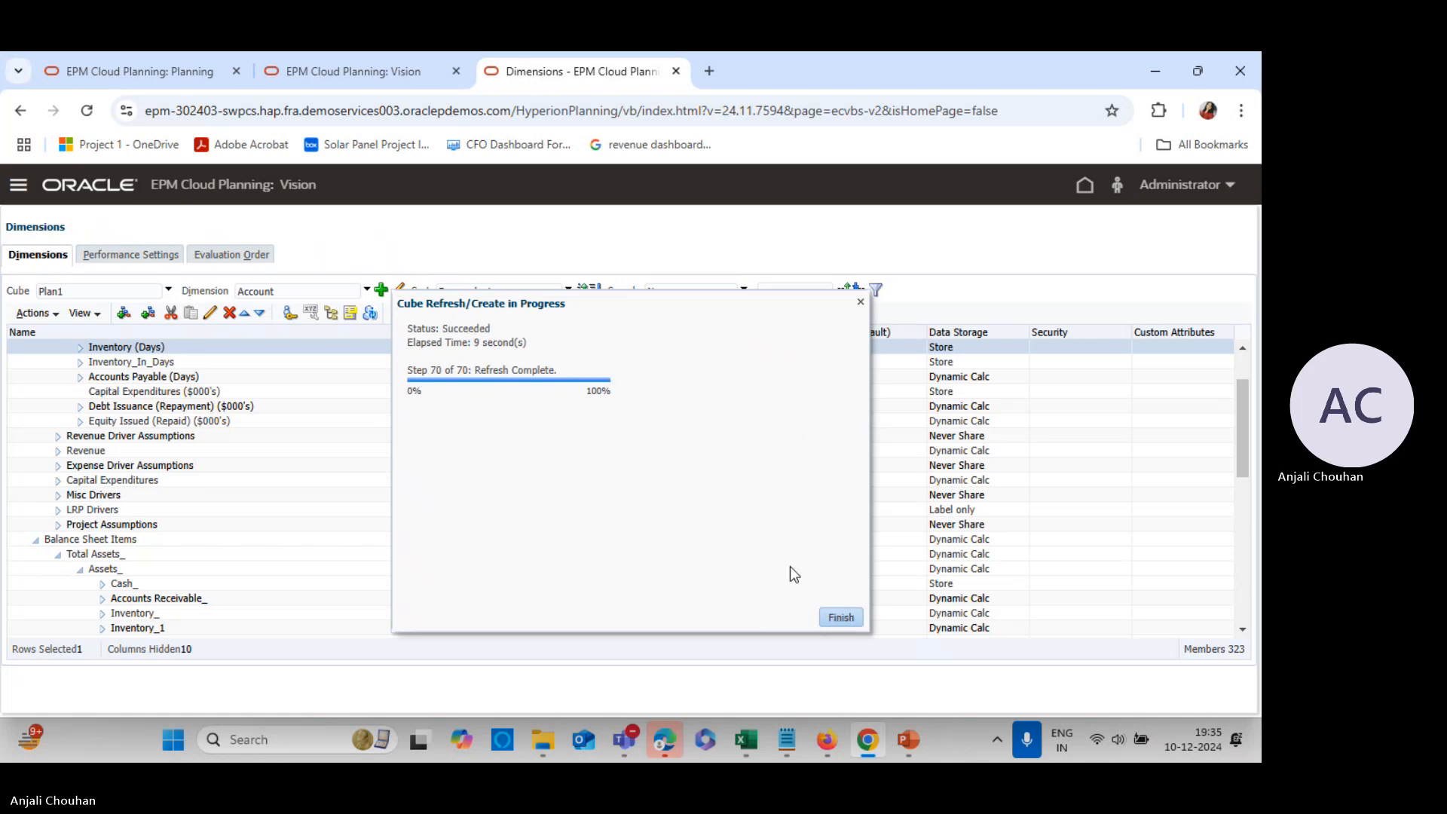
Finish the cube refresh, switch to Excel, and insert an empty row between Inventory_1 and Property & Equipment_
{"action": "left_click", "coordinate": [838, 617]}
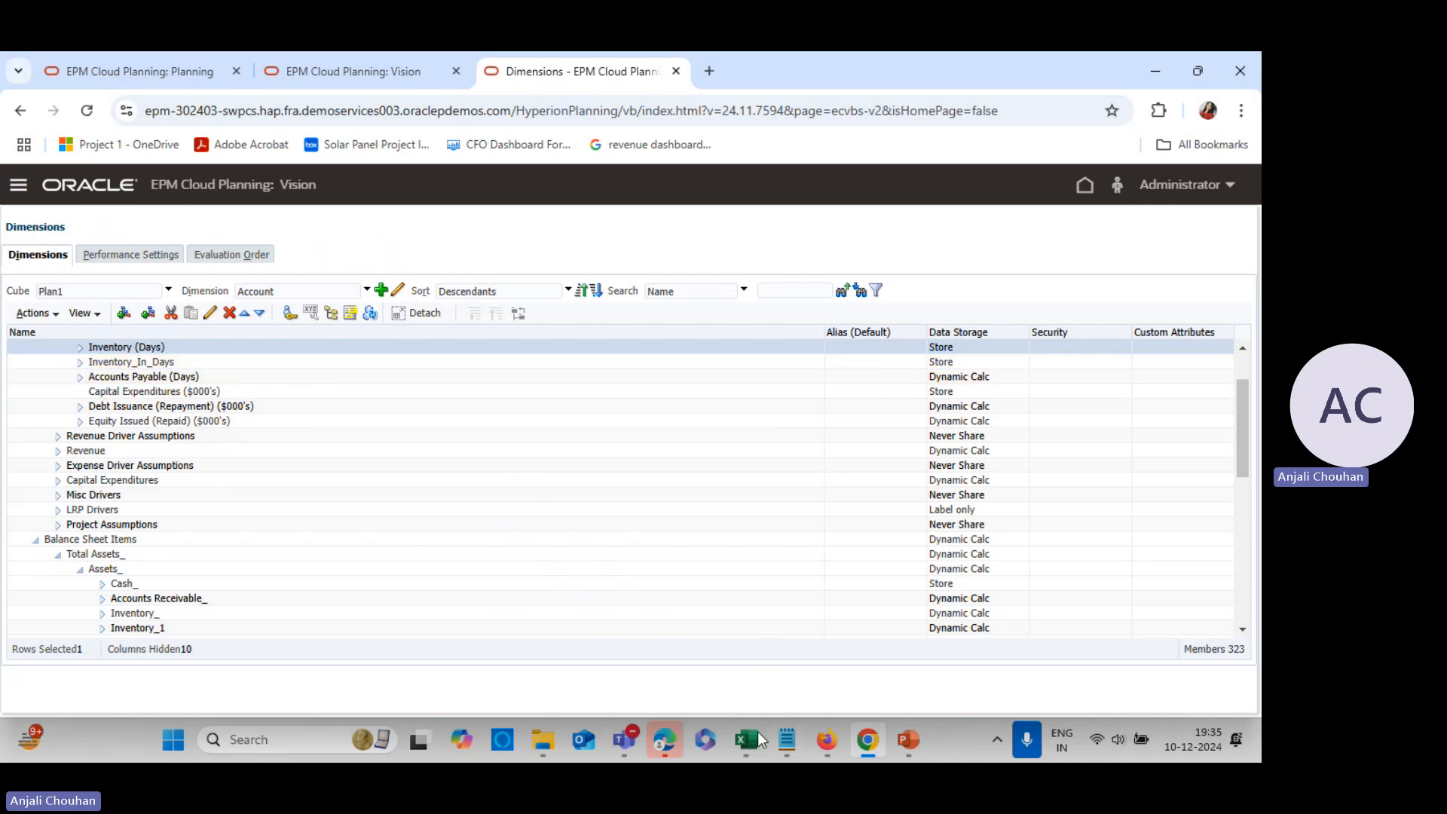
{"action": "mouse_move", "coordinate": [751, 743]}
{"action": "left_click", "coordinate": [731, 644]}
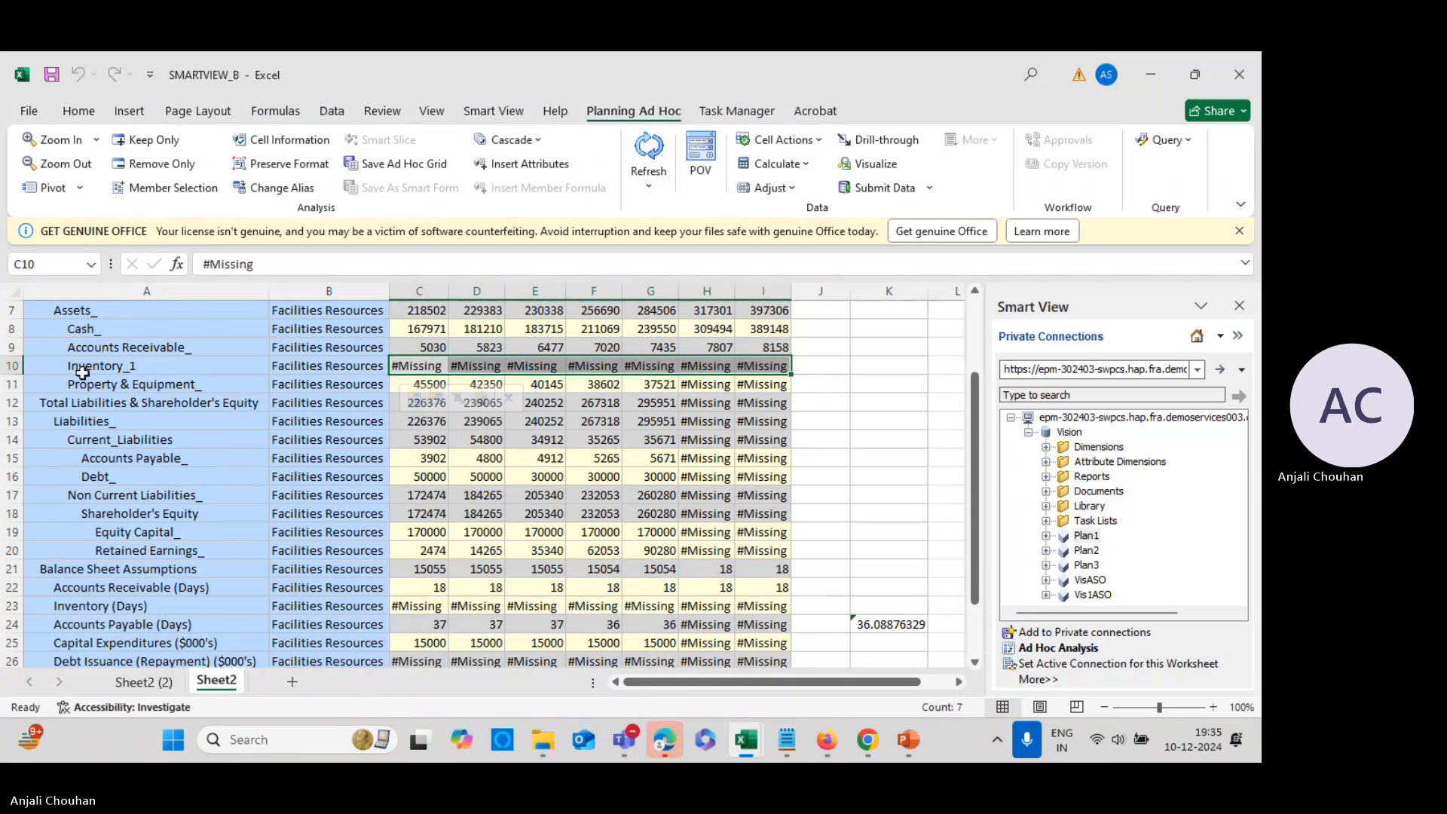
{"action": "left_click", "coordinate": [12, 385]}
{"action": "key", "text": "ctrl+plus"}
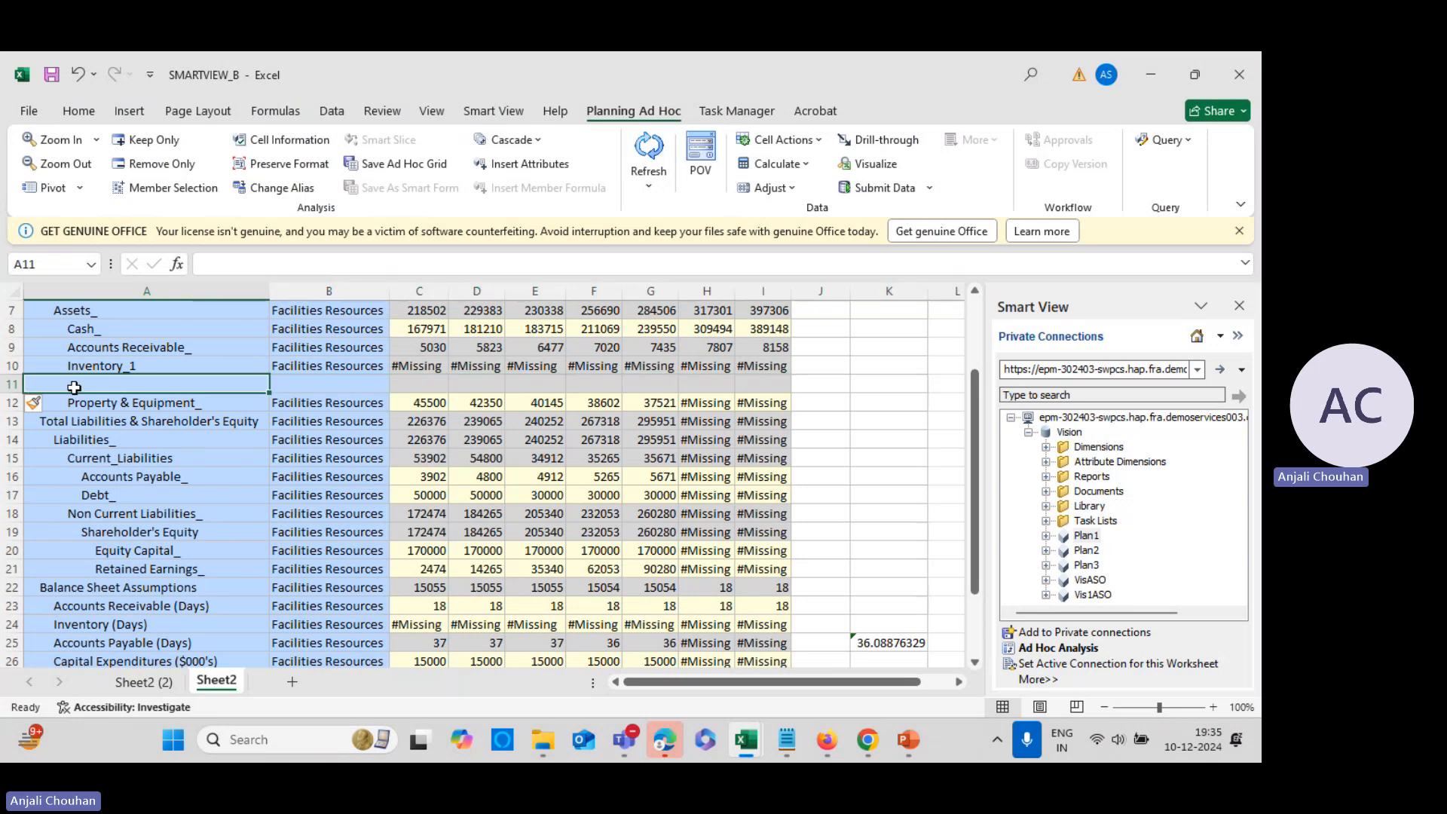
Add the Inventory_ member from Balance Sheet Items, Total Assets_, Assets_ to the empty row through Member Selection
{"action": "left_click", "coordinate": [173, 188]}
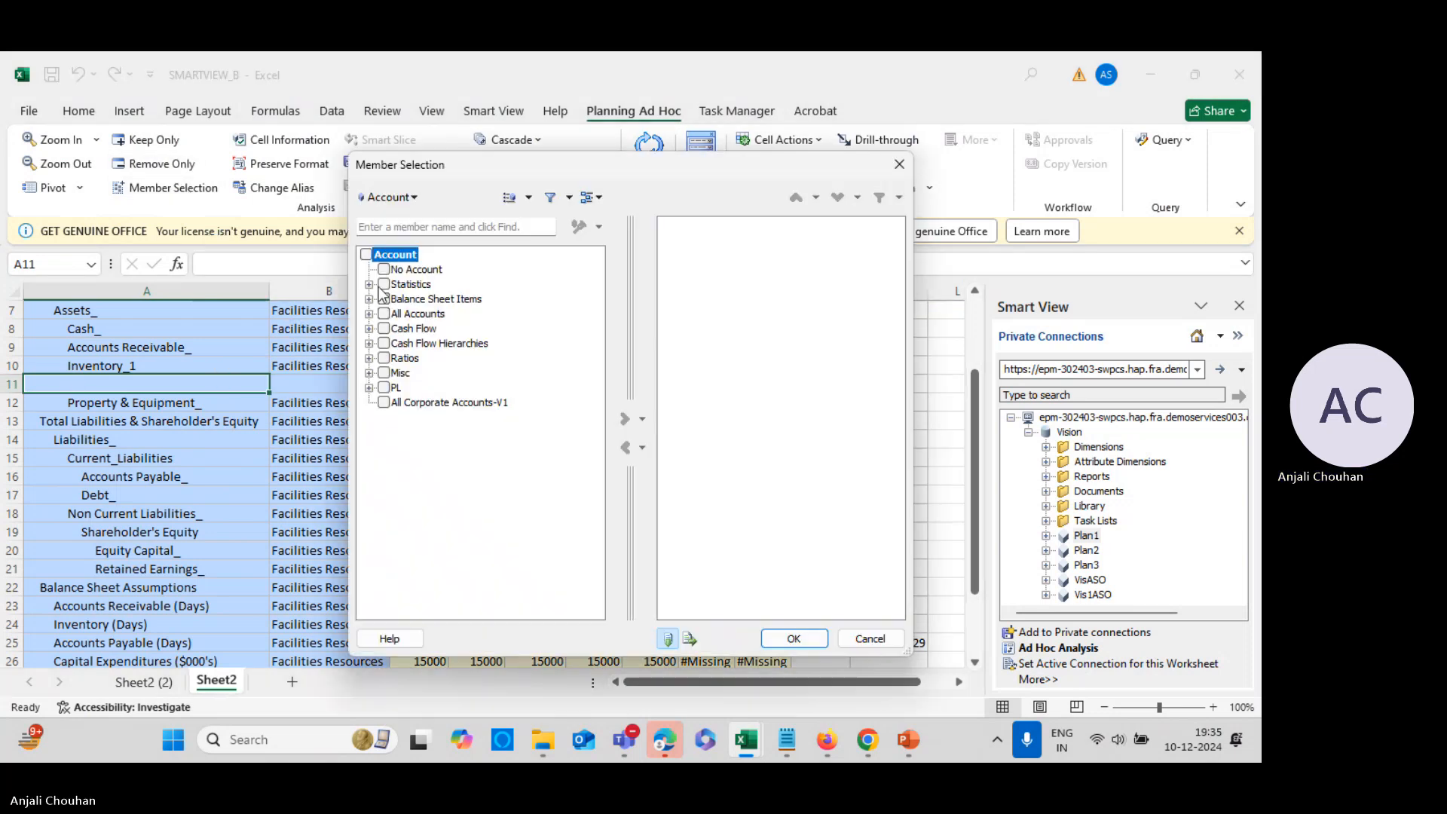
{"action": "left_click", "coordinate": [370, 284]}
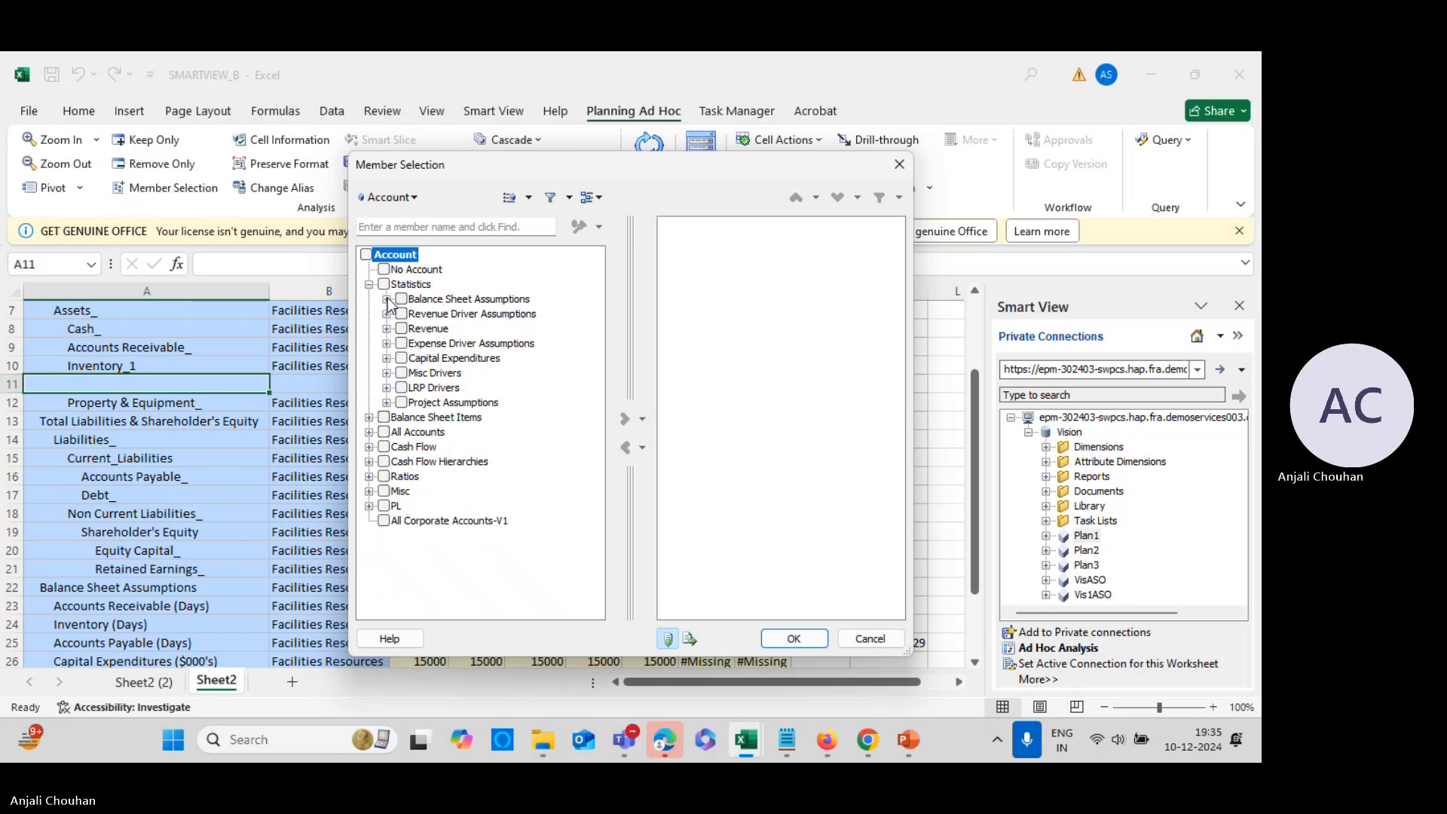
{"action": "left_click", "coordinate": [370, 285]}
{"action": "left_click", "coordinate": [370, 299]}
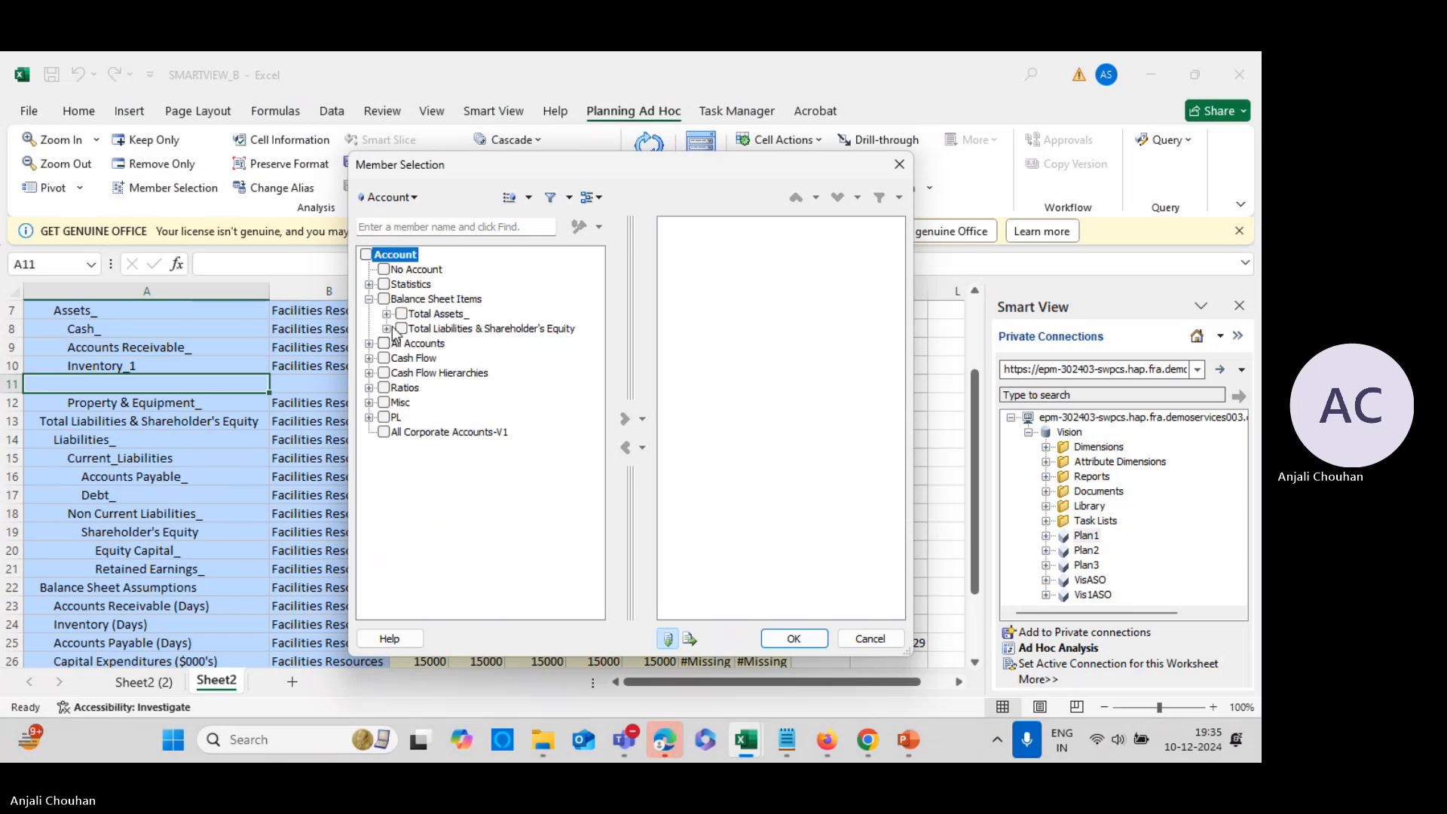
{"action": "left_click", "coordinate": [386, 314]}
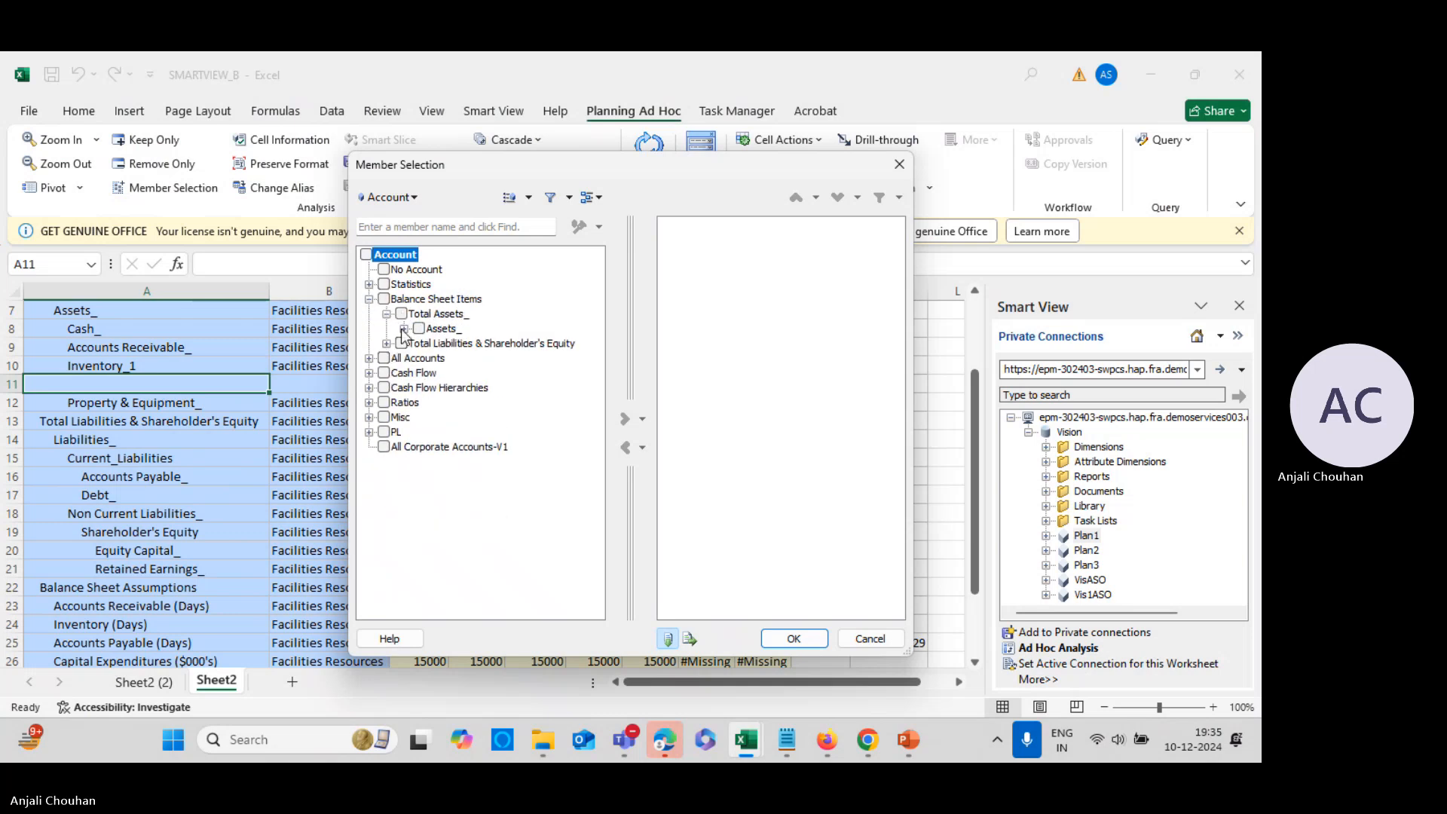
{"action": "left_click", "coordinate": [404, 328]}
{"action": "left_click", "coordinate": [436, 372]}
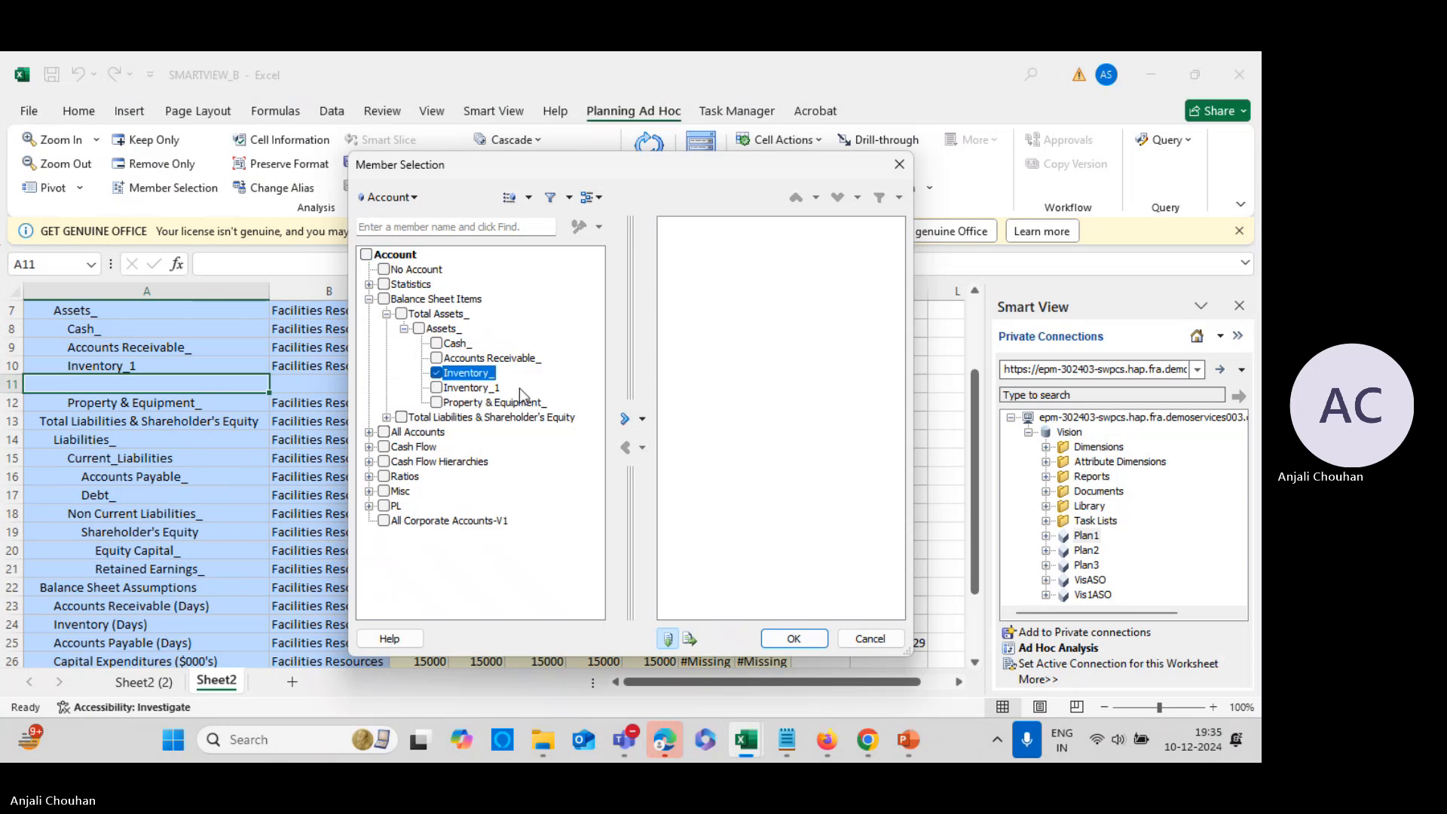
{"action": "left_click", "coordinate": [625, 419]}
{"action": "left_click", "coordinate": [793, 638]}
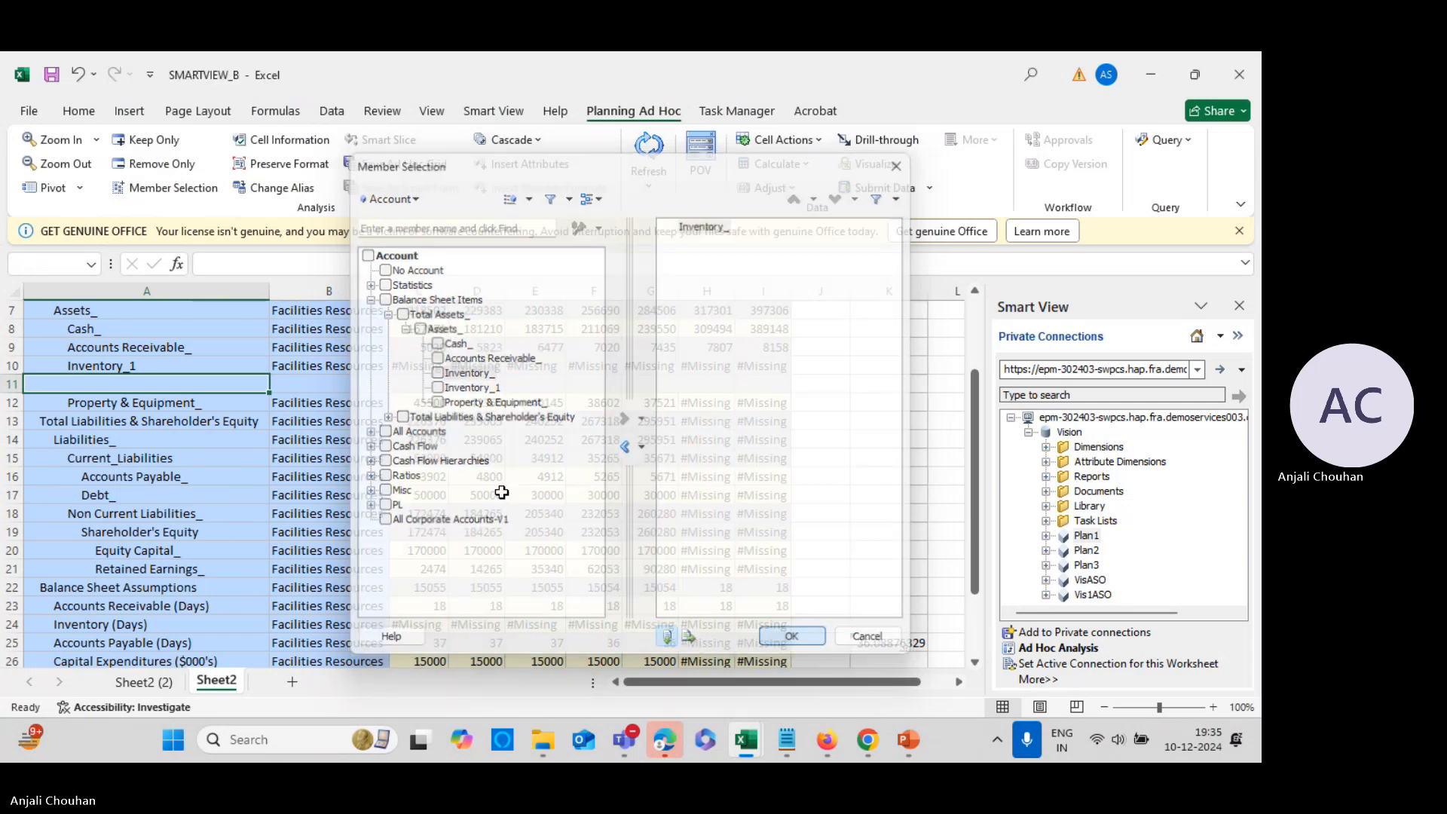
Copy Facilities Resources down to the Inventory_ row, refresh the ad hoc grid, and check the row's first data cell
{"action": "left_click", "coordinate": [324, 365]}
{"action": "left_click_drag", "start_coordinate": [388, 374], "coordinate": [388, 393]}
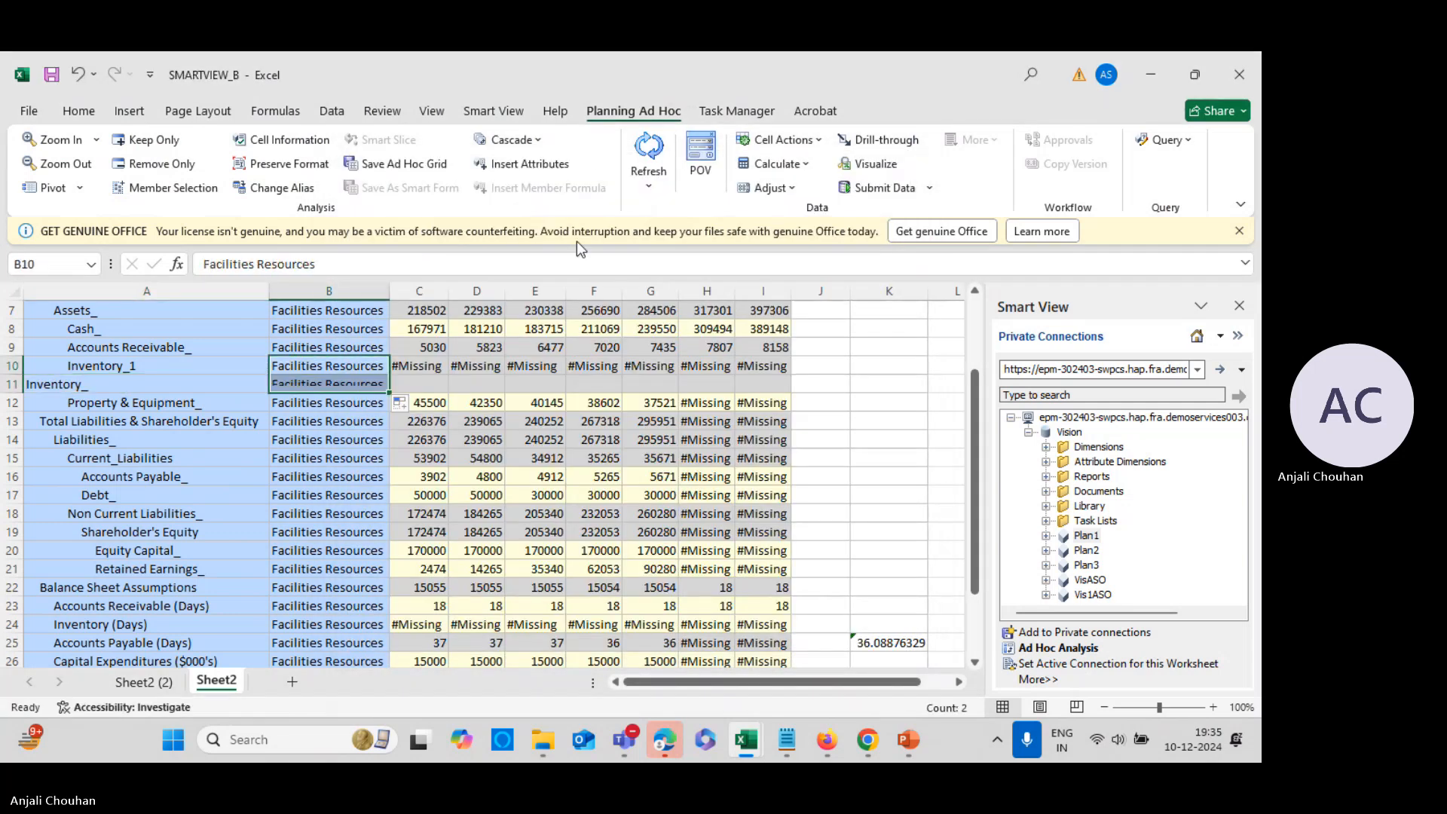
{"action": "left_click", "coordinate": [636, 162]}
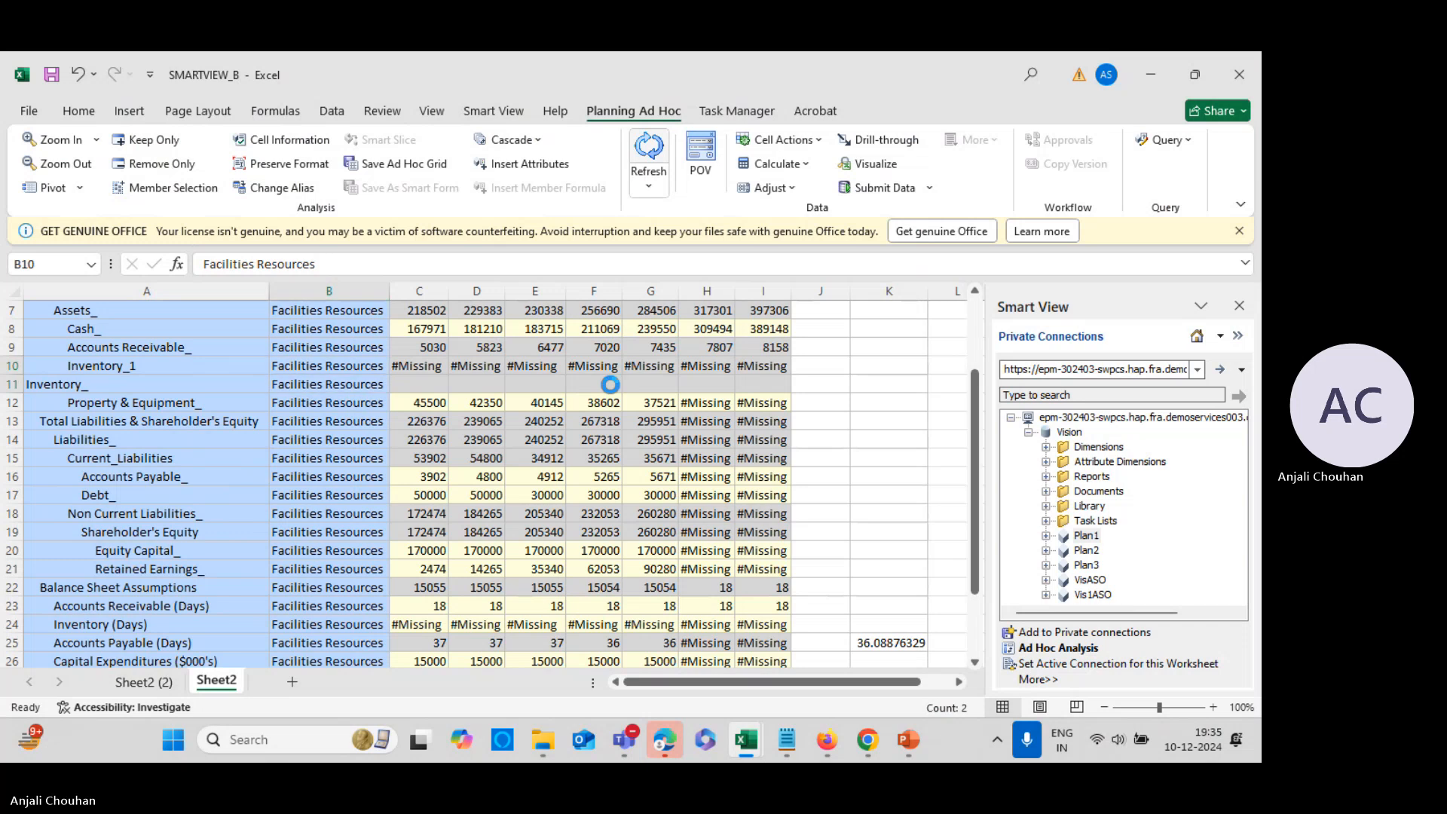
{"action": "left_click", "coordinate": [821, 401]}
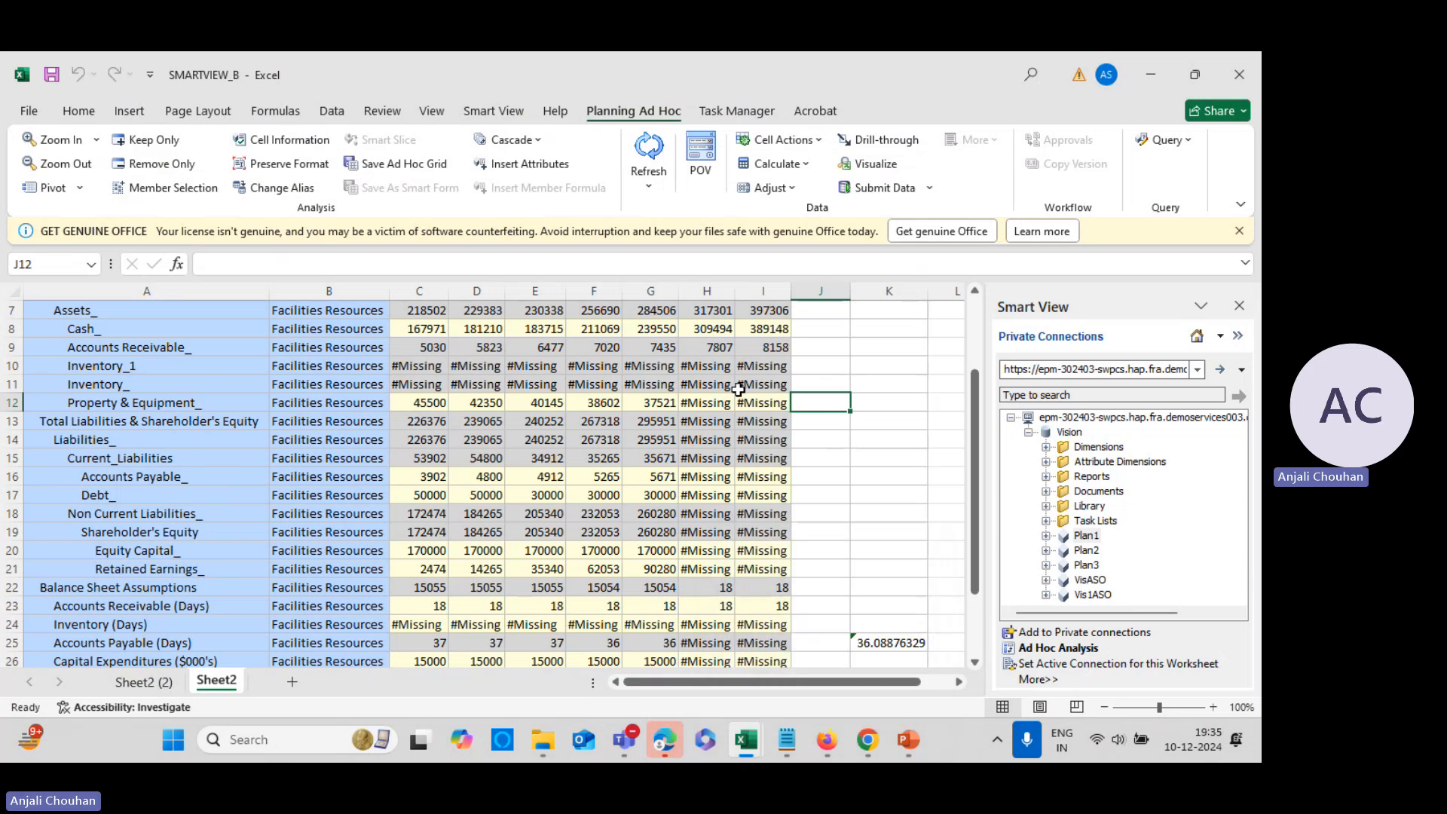
{"action": "left_click", "coordinate": [418, 384]}
Switch to the browser and compare the inventory members under Balance Sheet Assumptions with the inventory rows in the Excel grid
{"action": "left_click", "coordinate": [868, 739]}
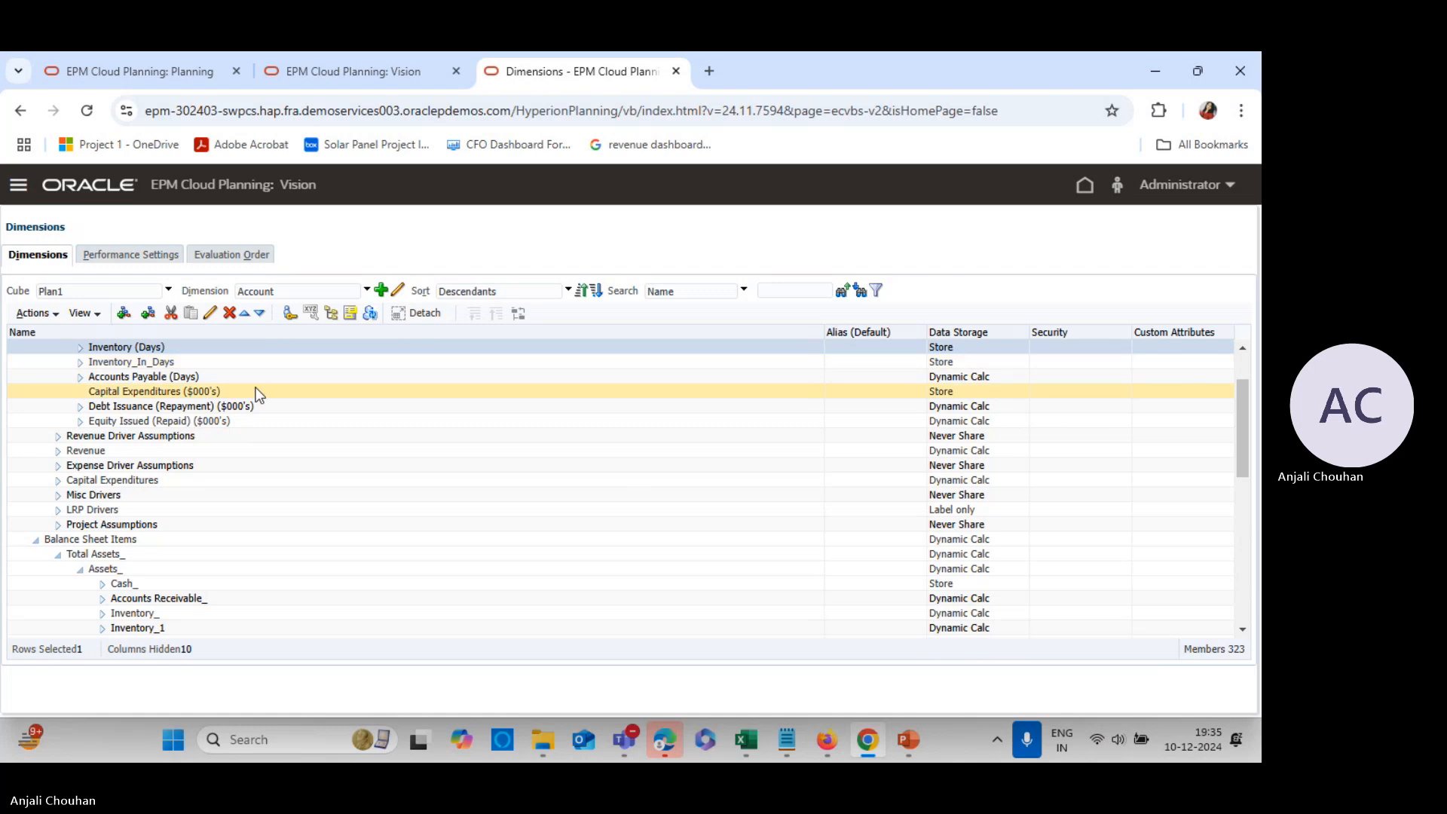
{"action": "scroll", "coordinate": [233, 437], "scroll_direction": "up", "scroll_amount": 2}
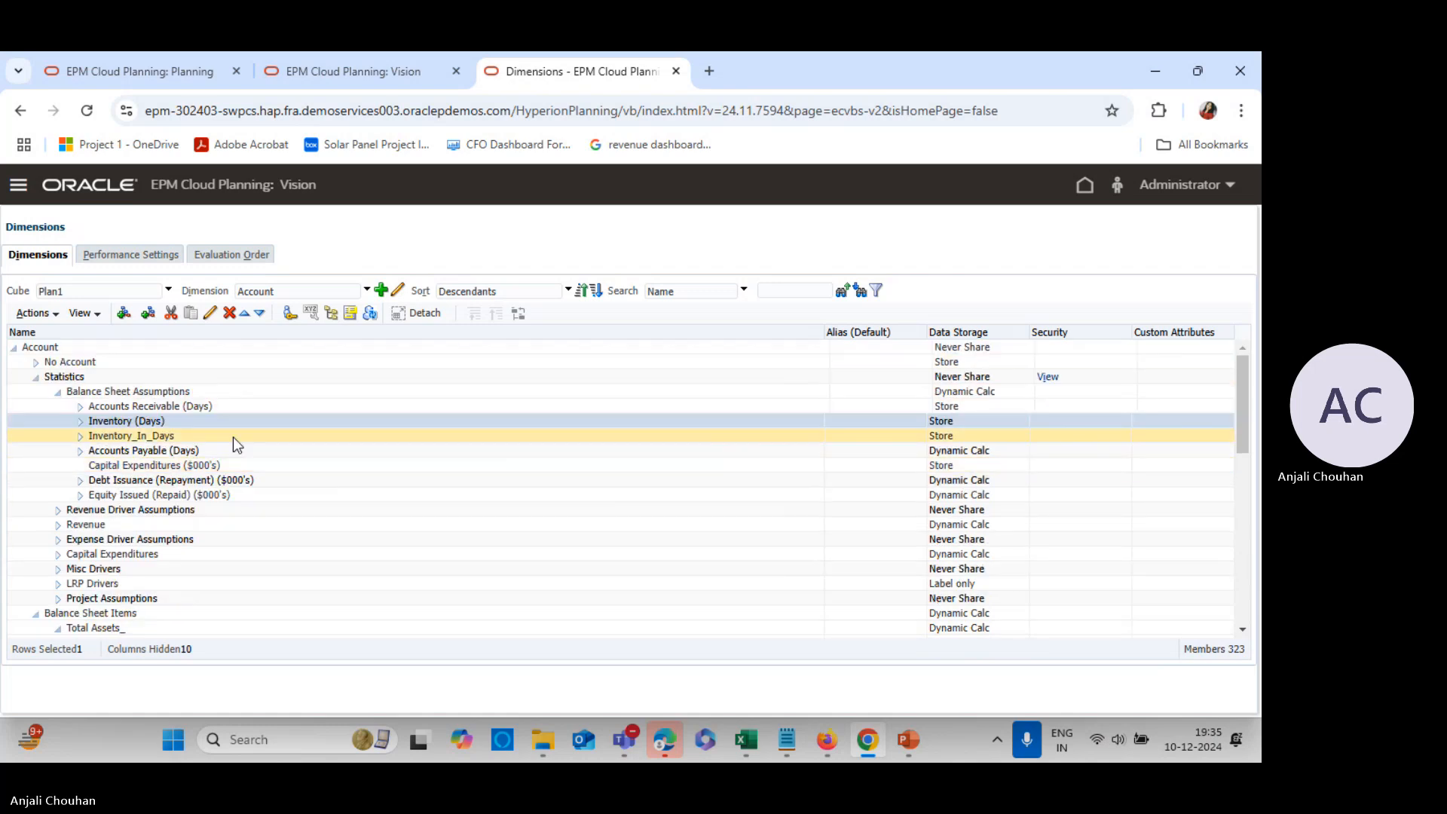
{"action": "key", "text": "alt+Tab"}
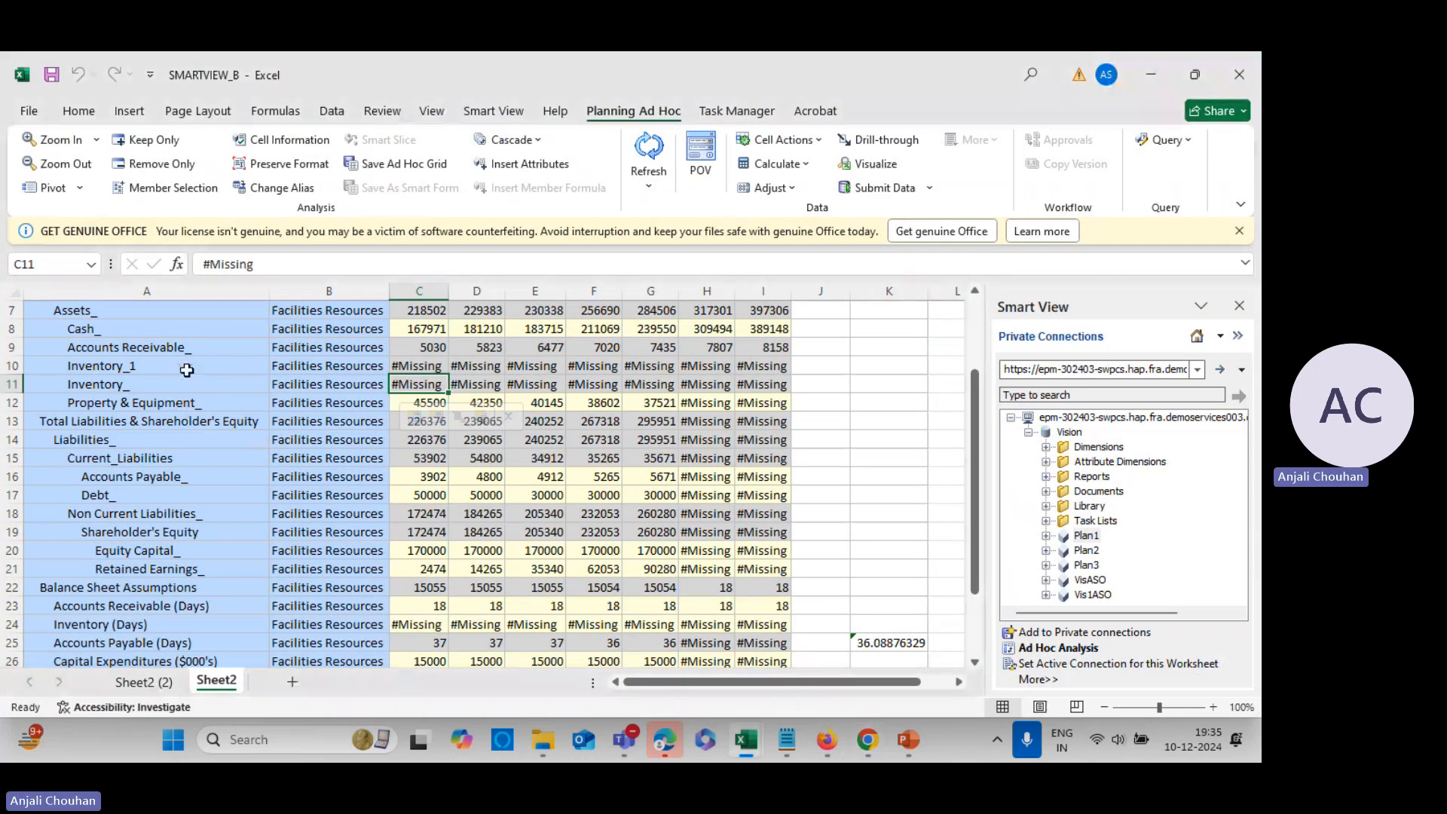
{"action": "key", "text": "alt+Tab"}
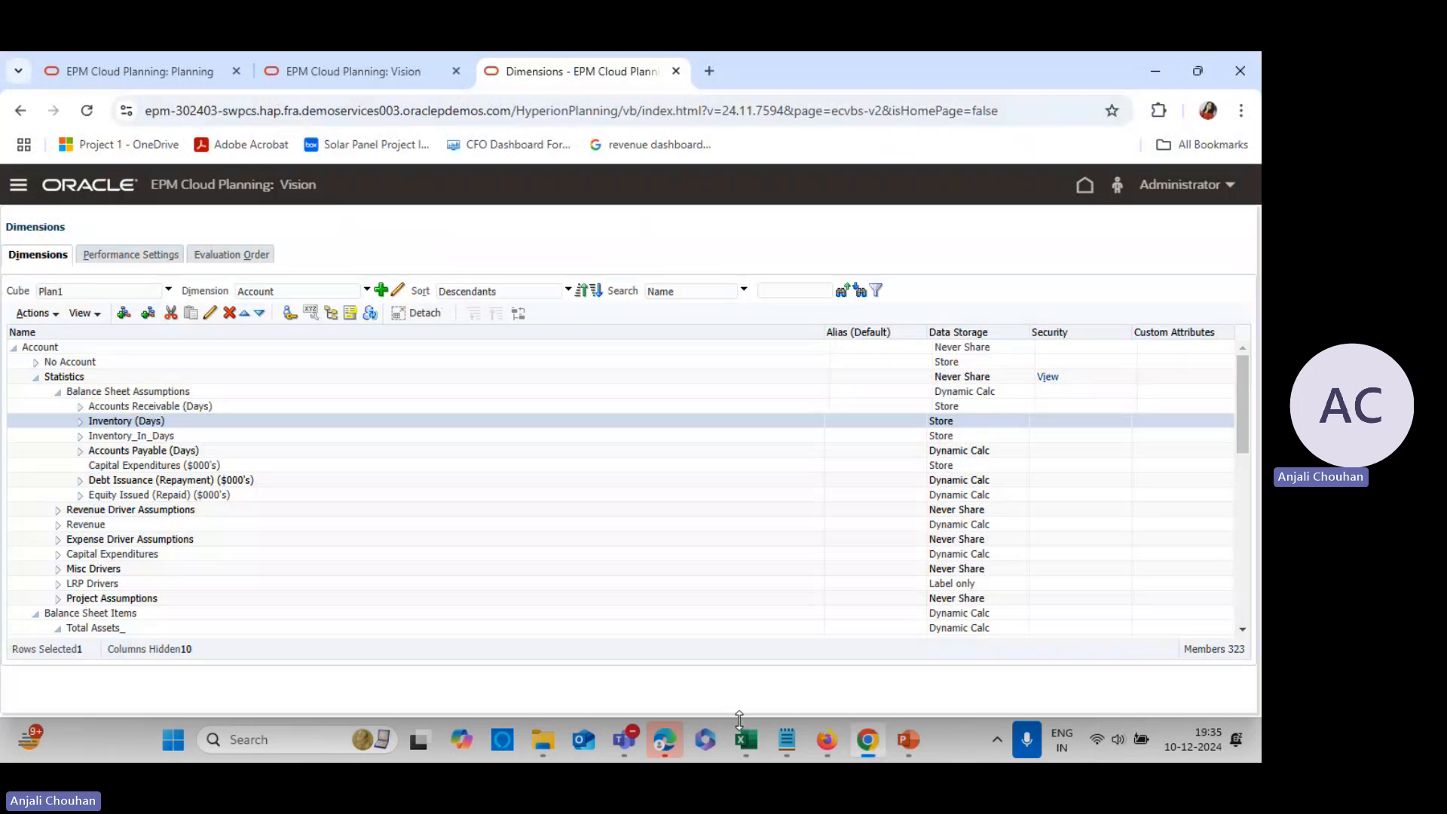
Switch to Notepad and review the Accounts Receivable_ formula against the Inventory_ formulas in the Assets notes
{"action": "left_click", "coordinate": [796, 740]}
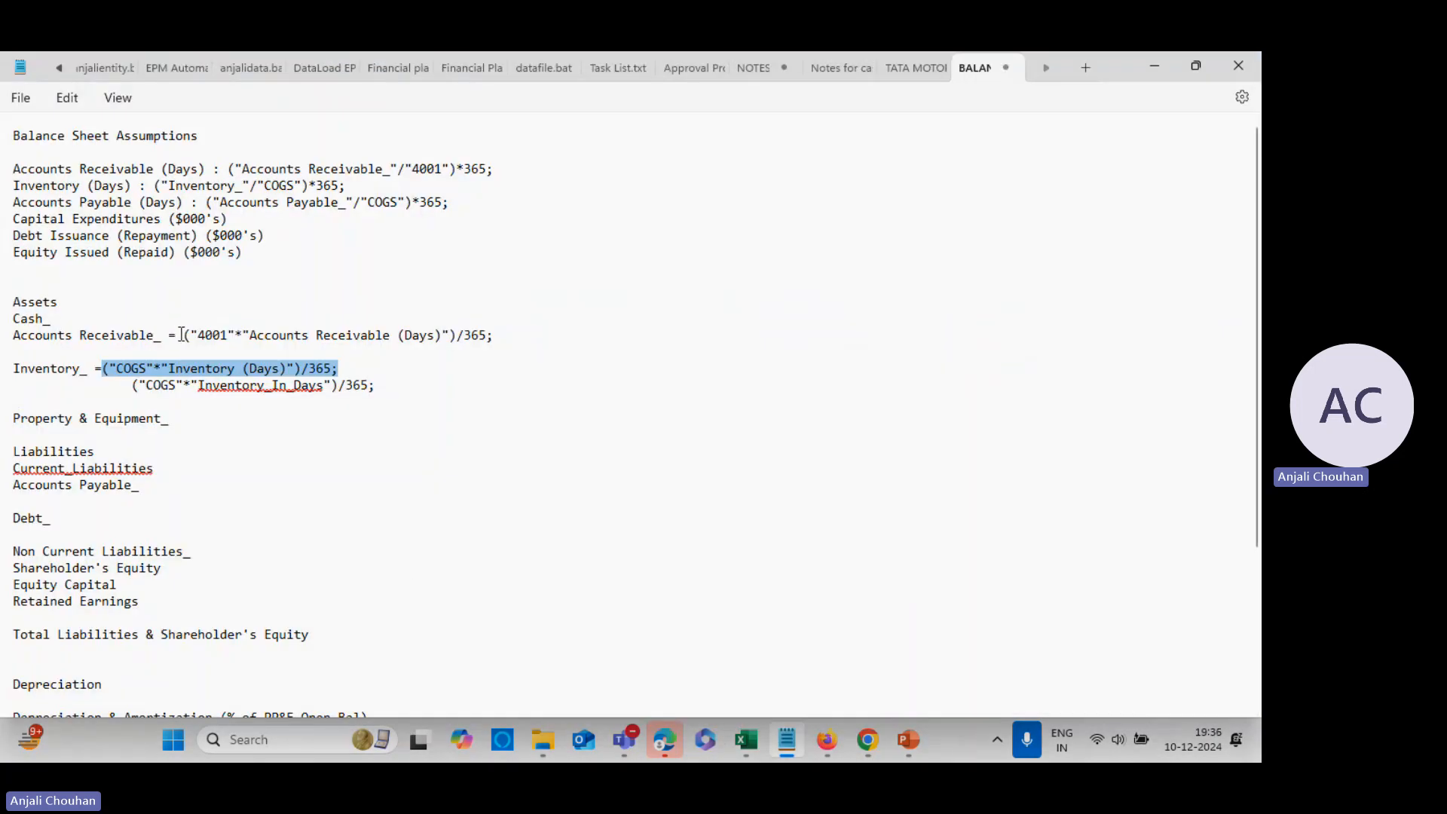
{"action": "left_click_drag", "start_coordinate": [181, 335], "coordinate": [515, 346]}
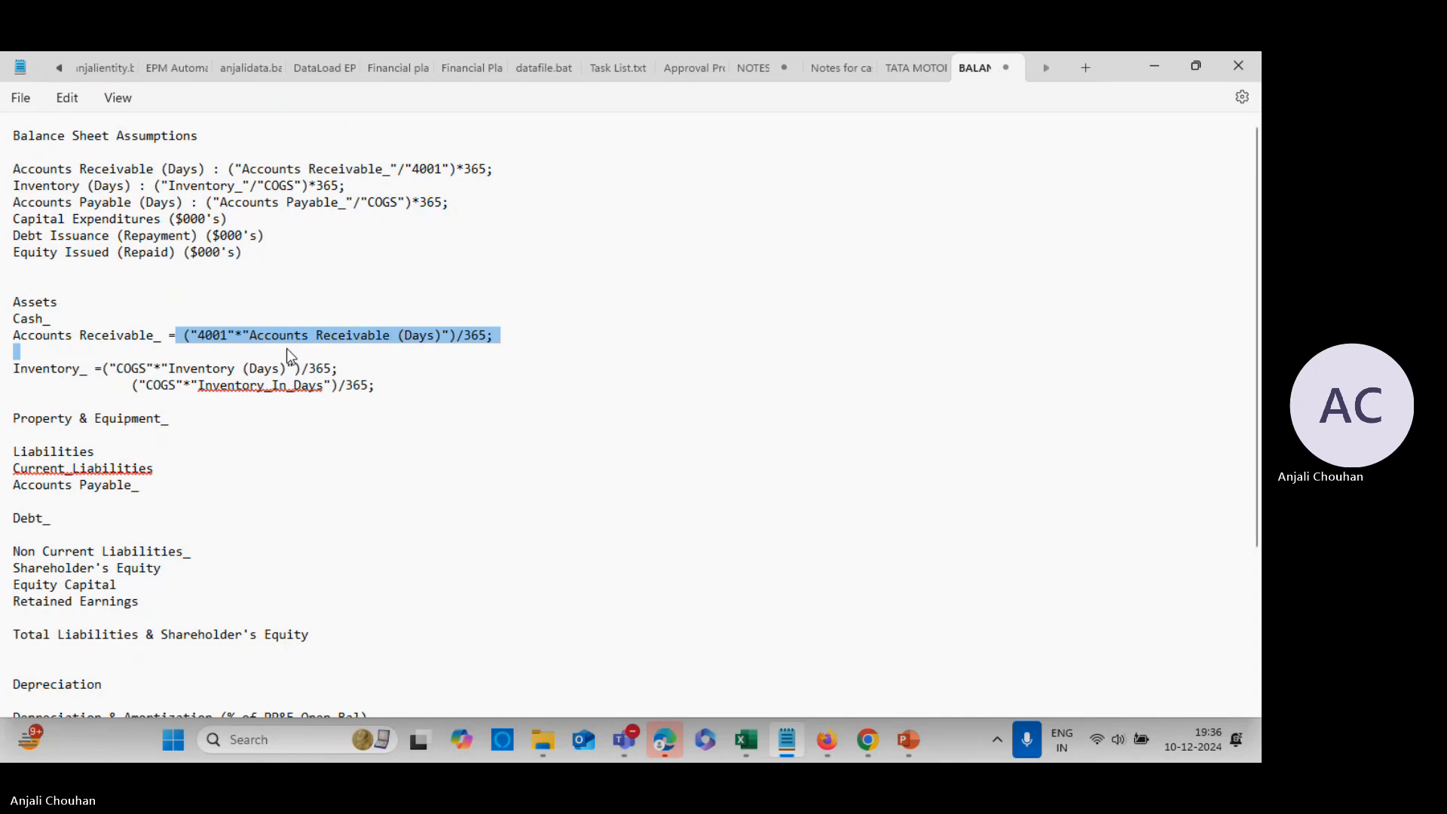
{"action": "left_click", "coordinate": [409, 360]}
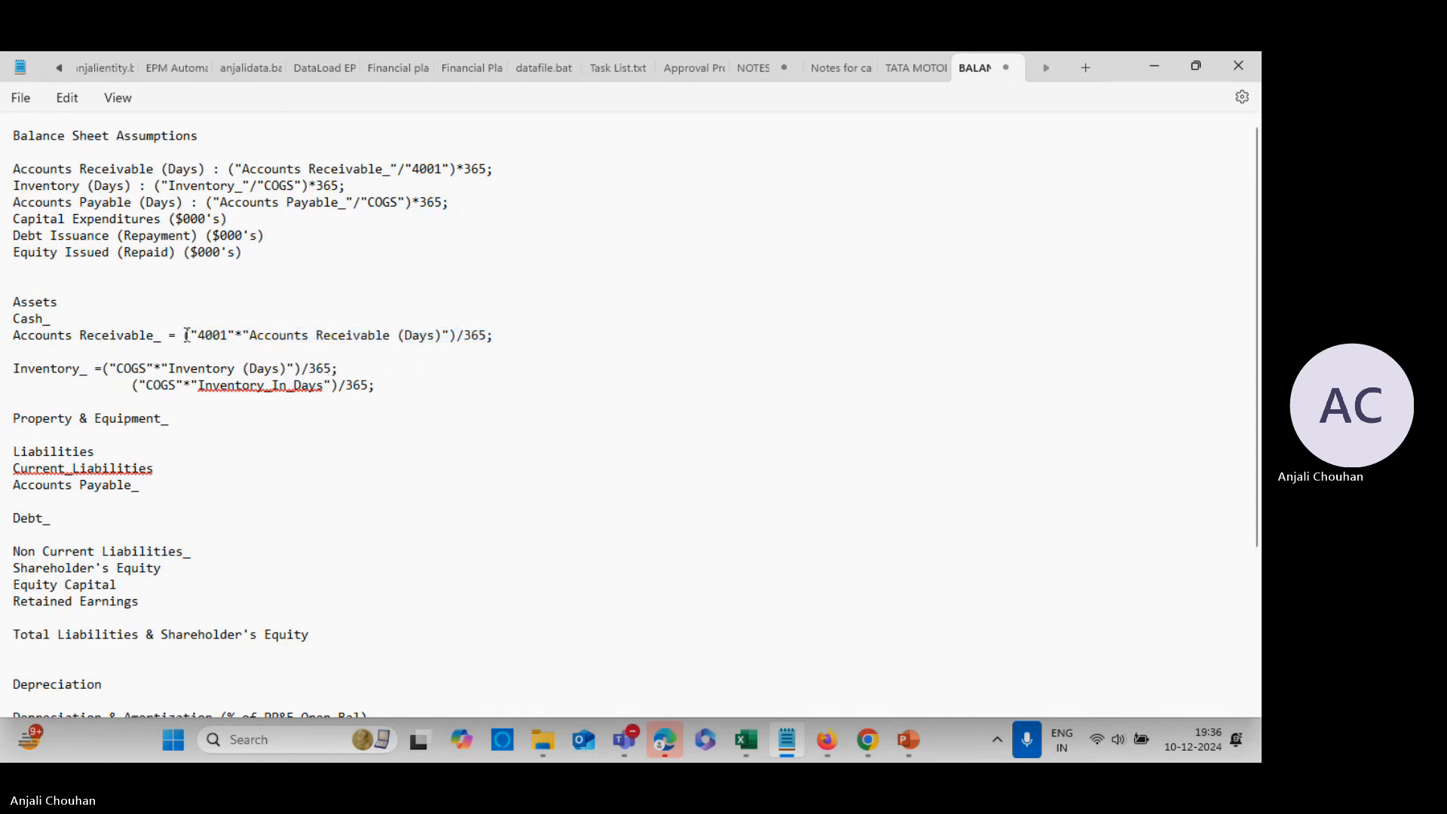
{"action": "left_click_drag", "start_coordinate": [186, 334], "coordinate": [495, 337]}
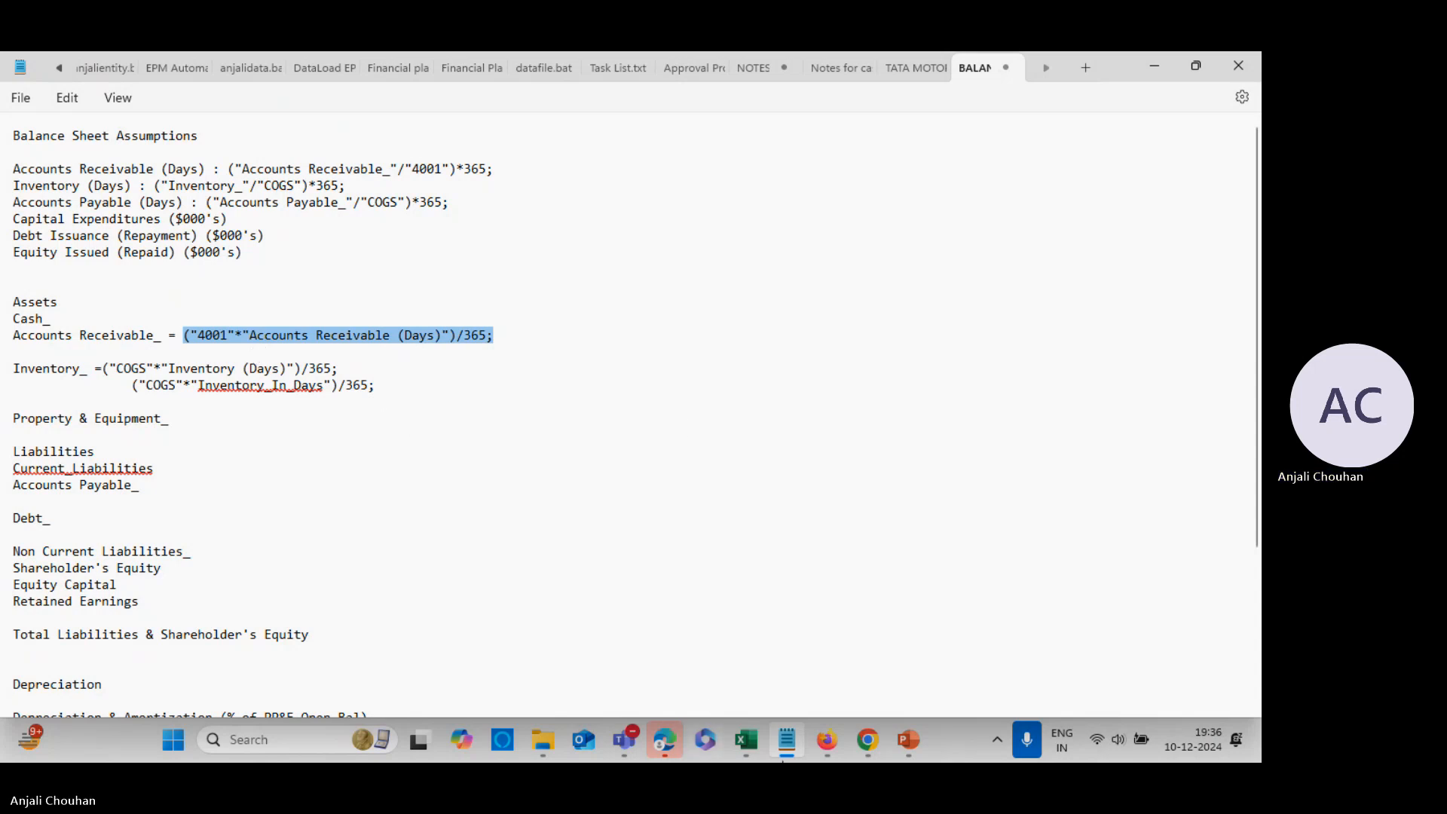
{"action": "left_click", "coordinate": [479, 499]}
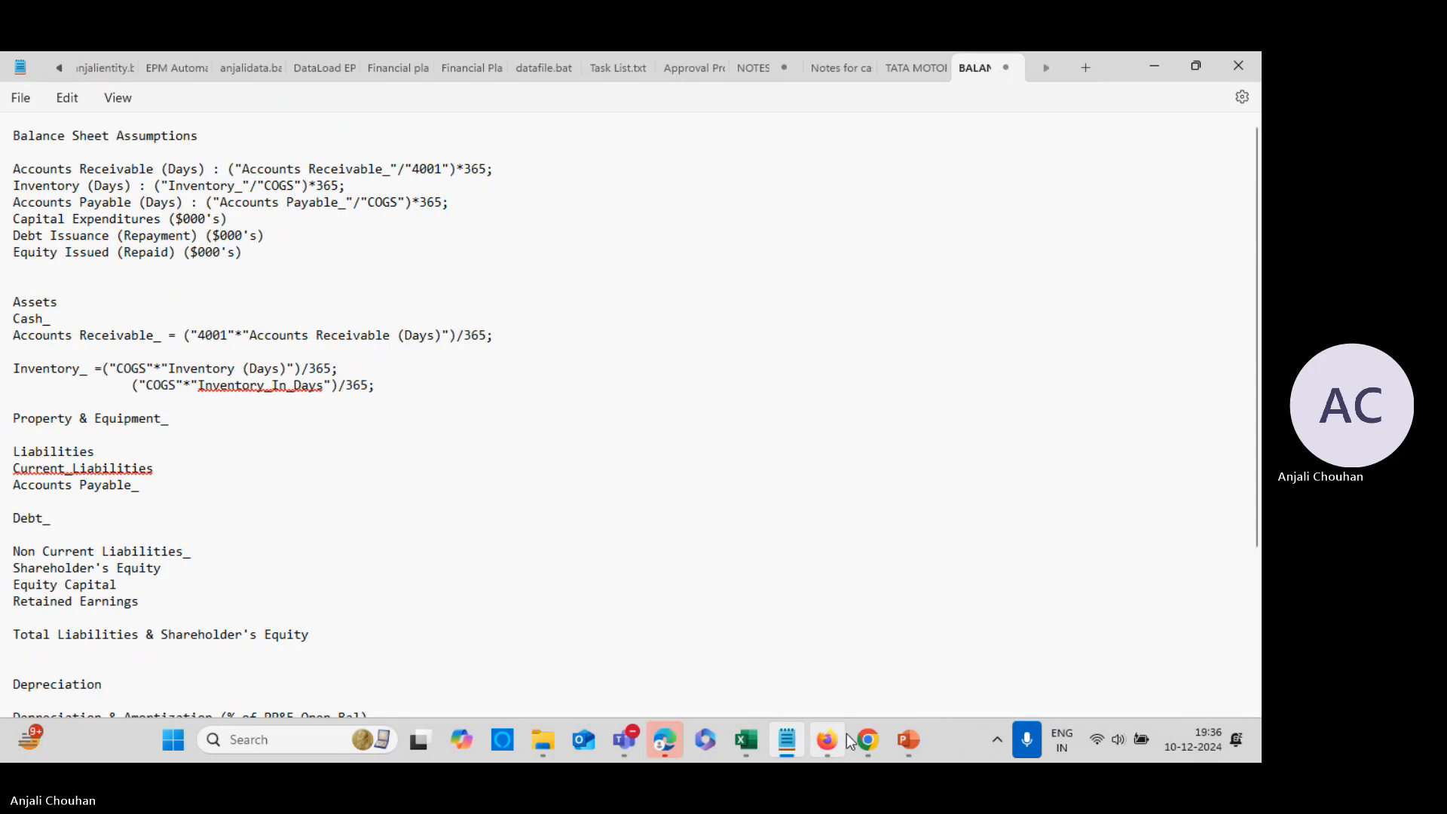
Return to the browser and search the Account dimension for COGS to examine its place in the hierarchy
{"action": "left_click", "coordinate": [867, 740]}
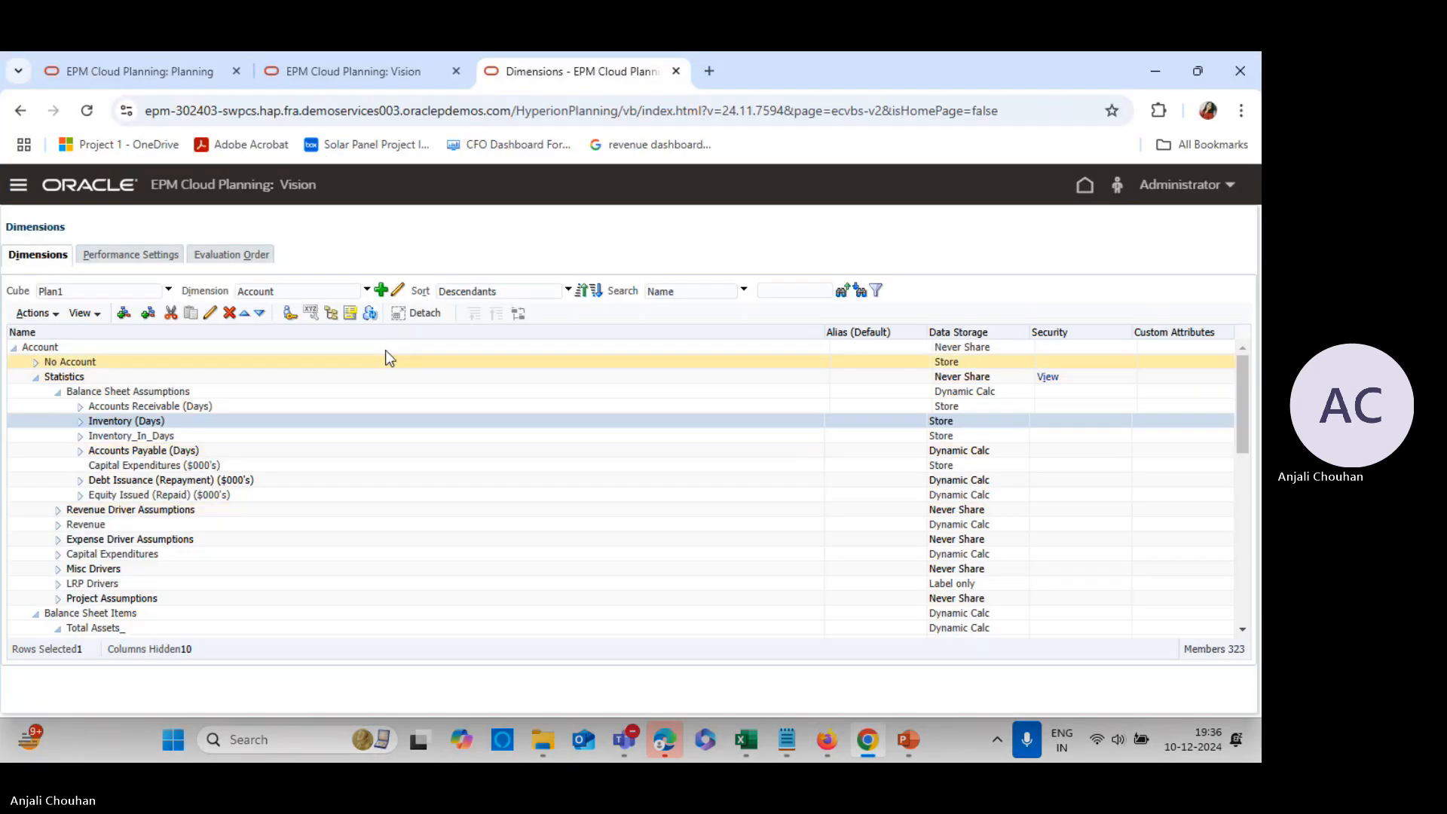
{"action": "left_click", "coordinate": [777, 289]}
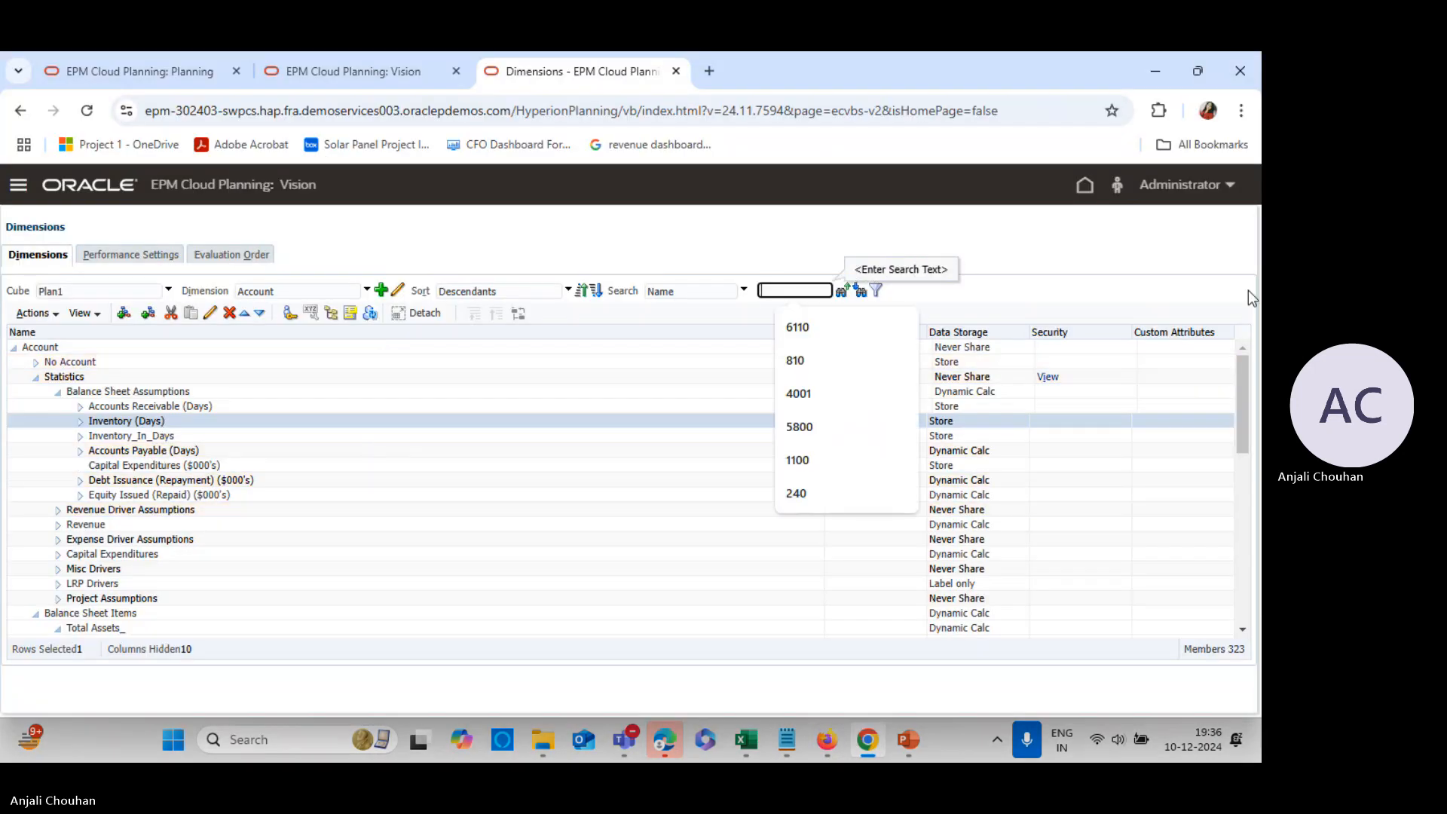
{"action": "type", "text": "co"}
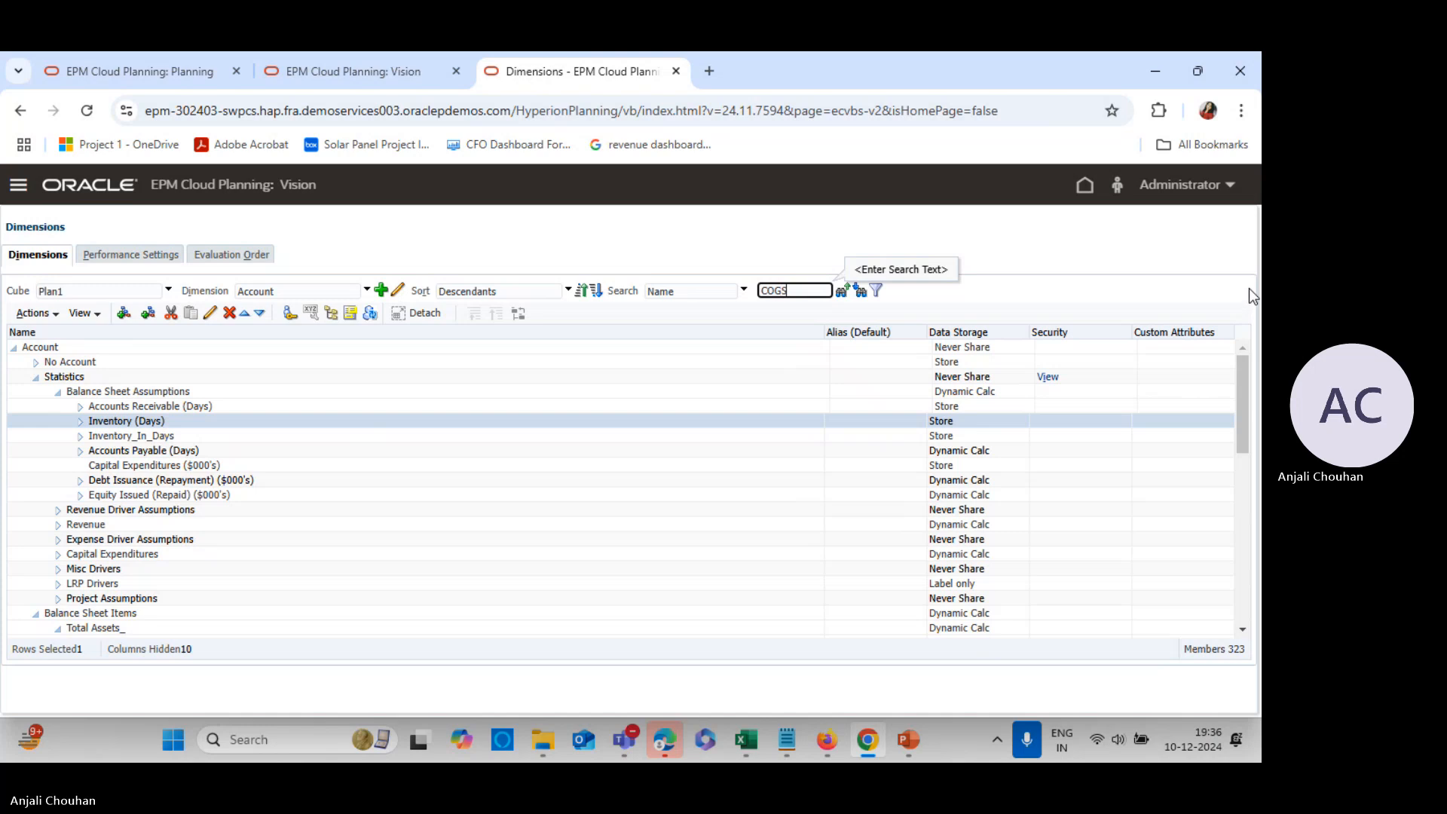
{"action": "left_click", "coordinate": [866, 291]}
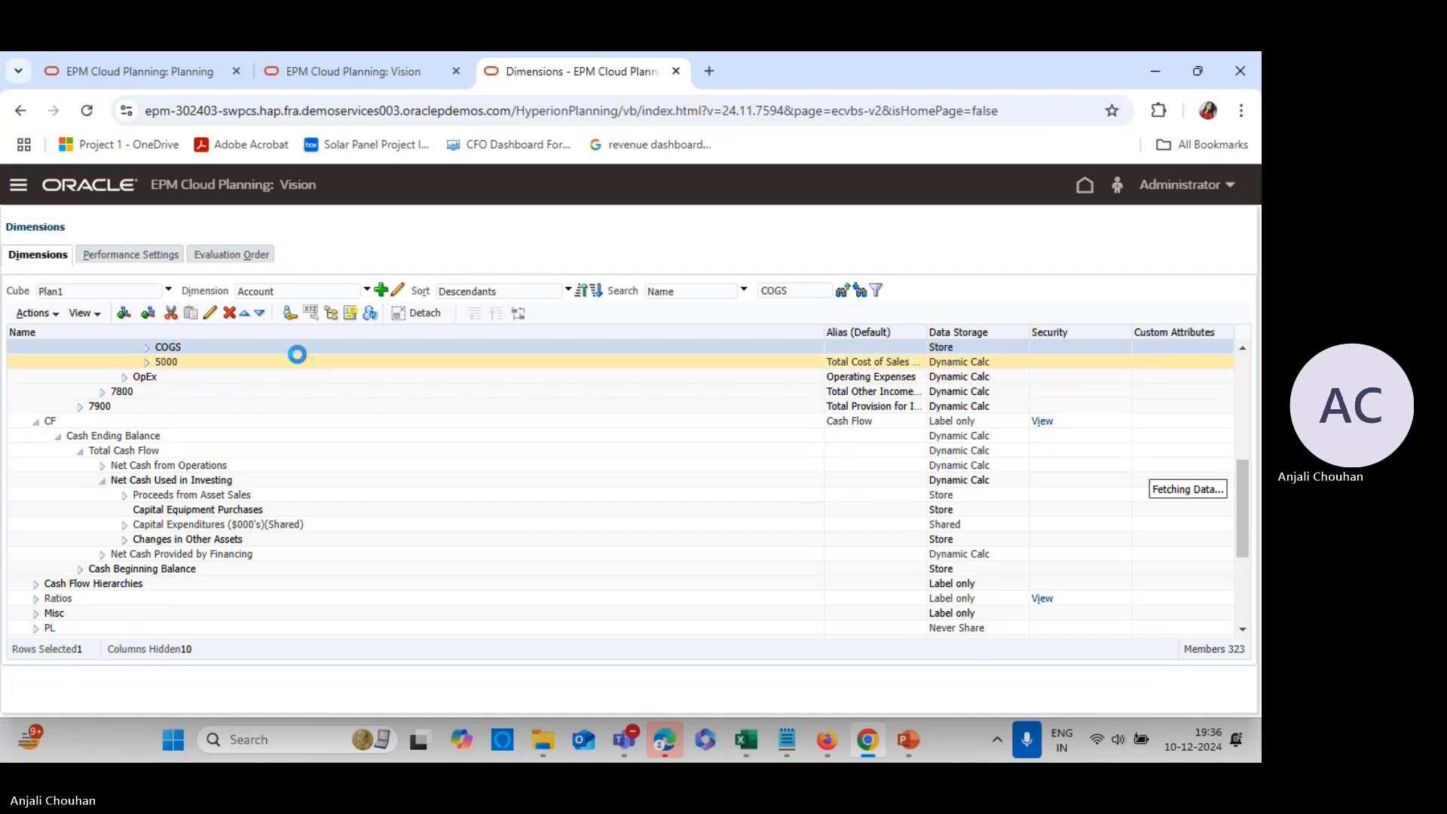
{"action": "scroll", "coordinate": [271, 400], "scroll_direction": "up", "scroll_amount": 3}
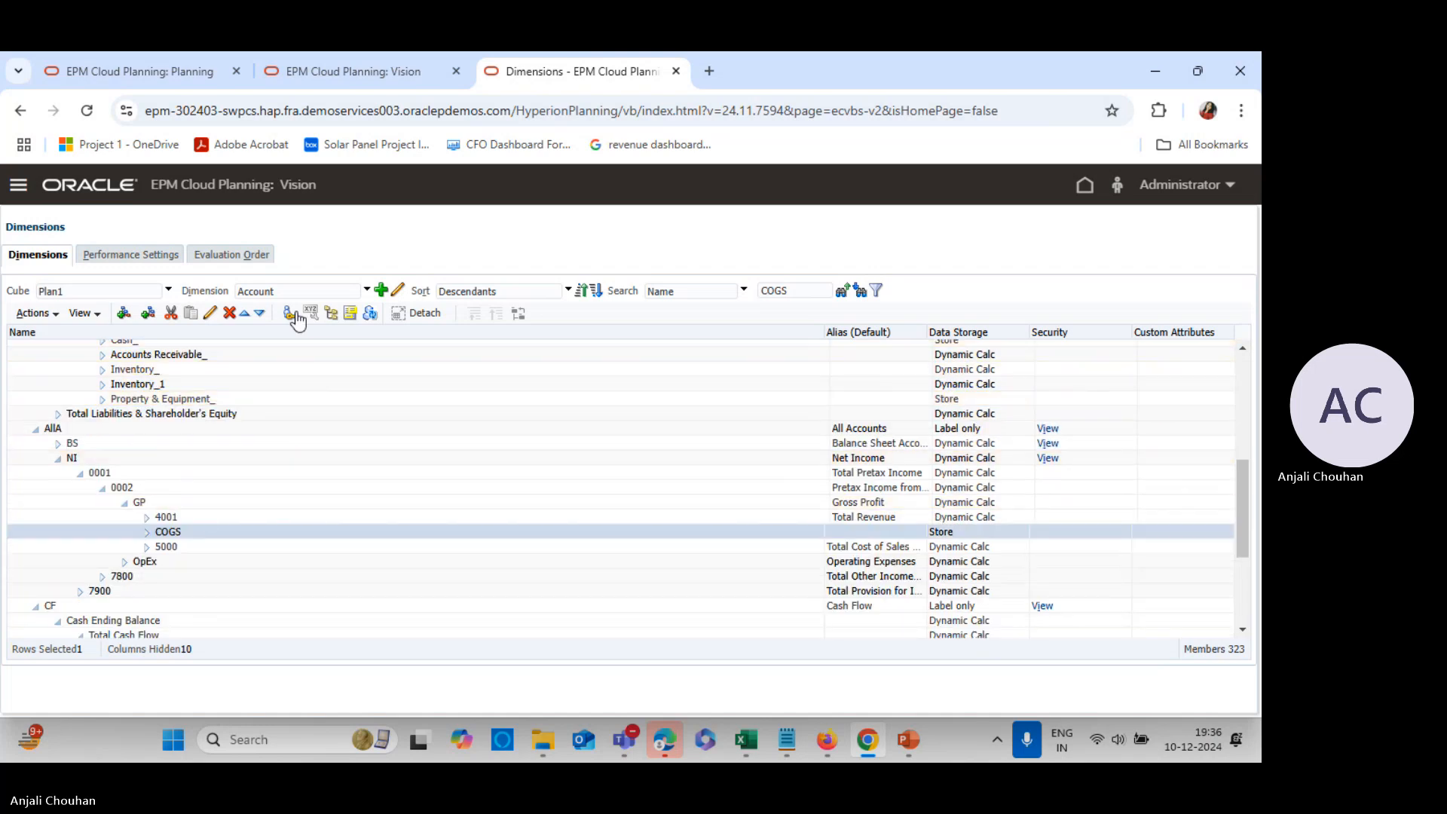
Open the COGS member for editing and show its member formula for the Plan1 cube
{"action": "left_click", "coordinate": [208, 316]}
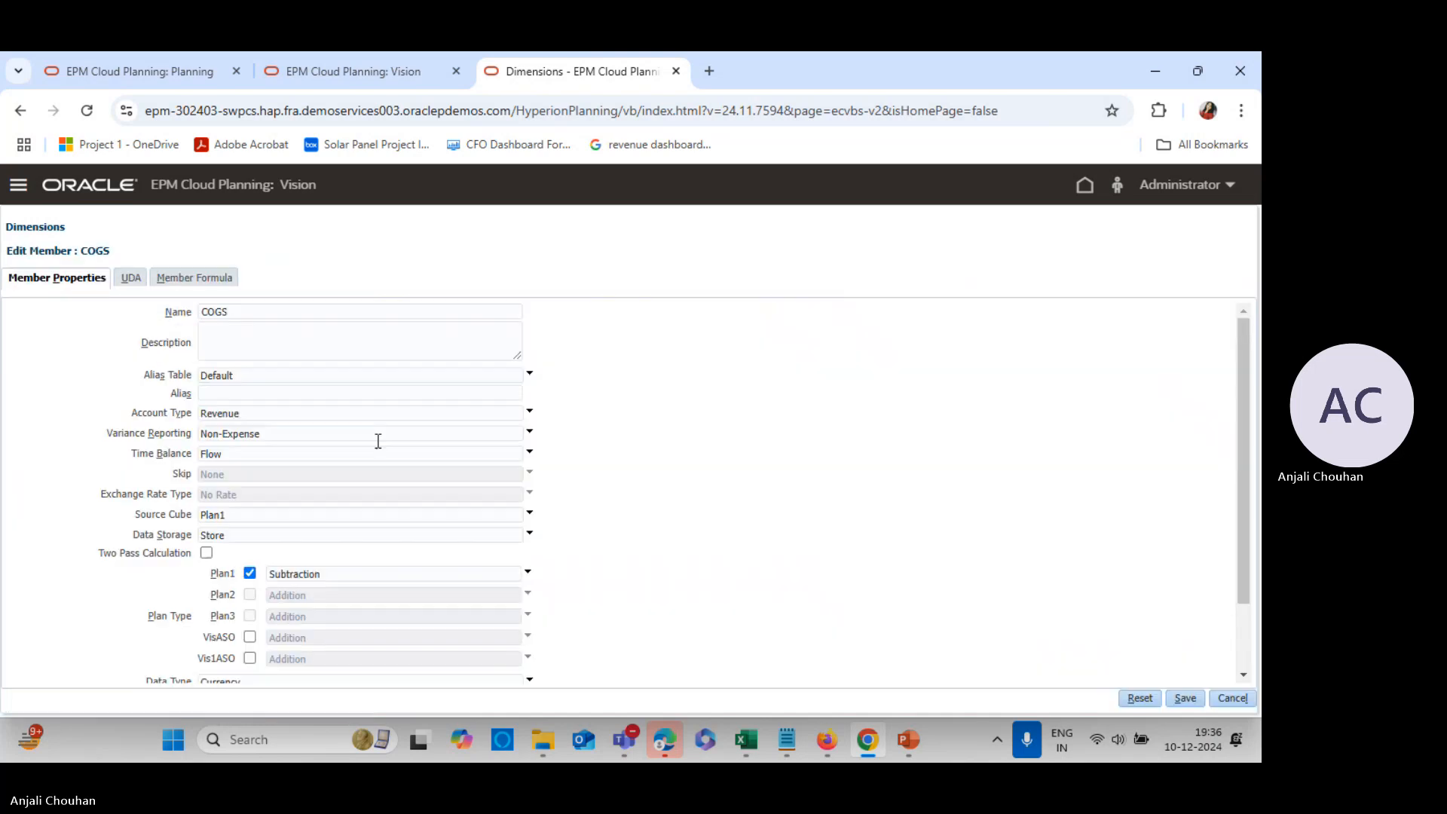
{"action": "left_click", "coordinate": [216, 281]}
{"action": "left_click", "coordinate": [216, 320]}
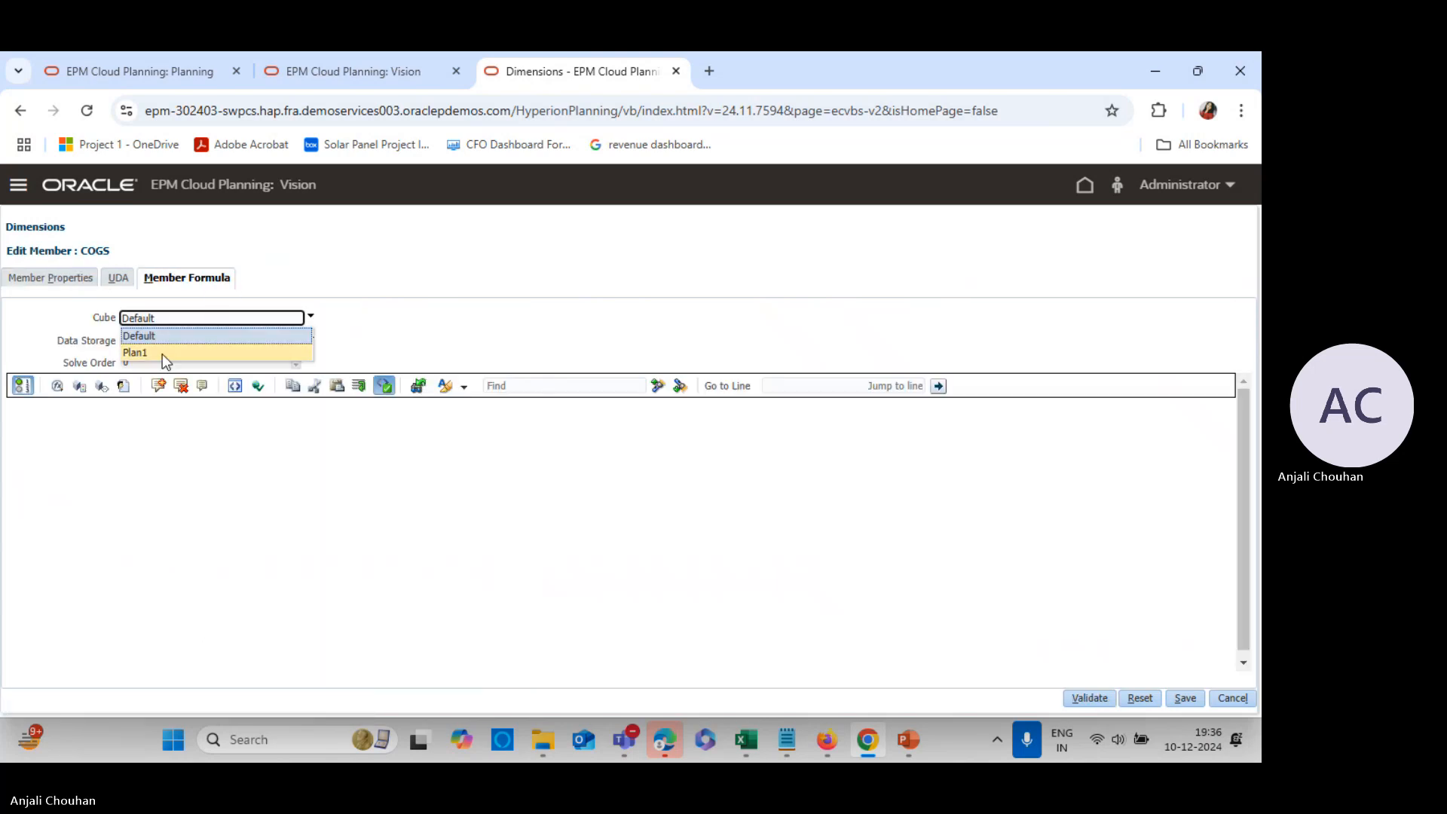
{"action": "left_click", "coordinate": [161, 352]}
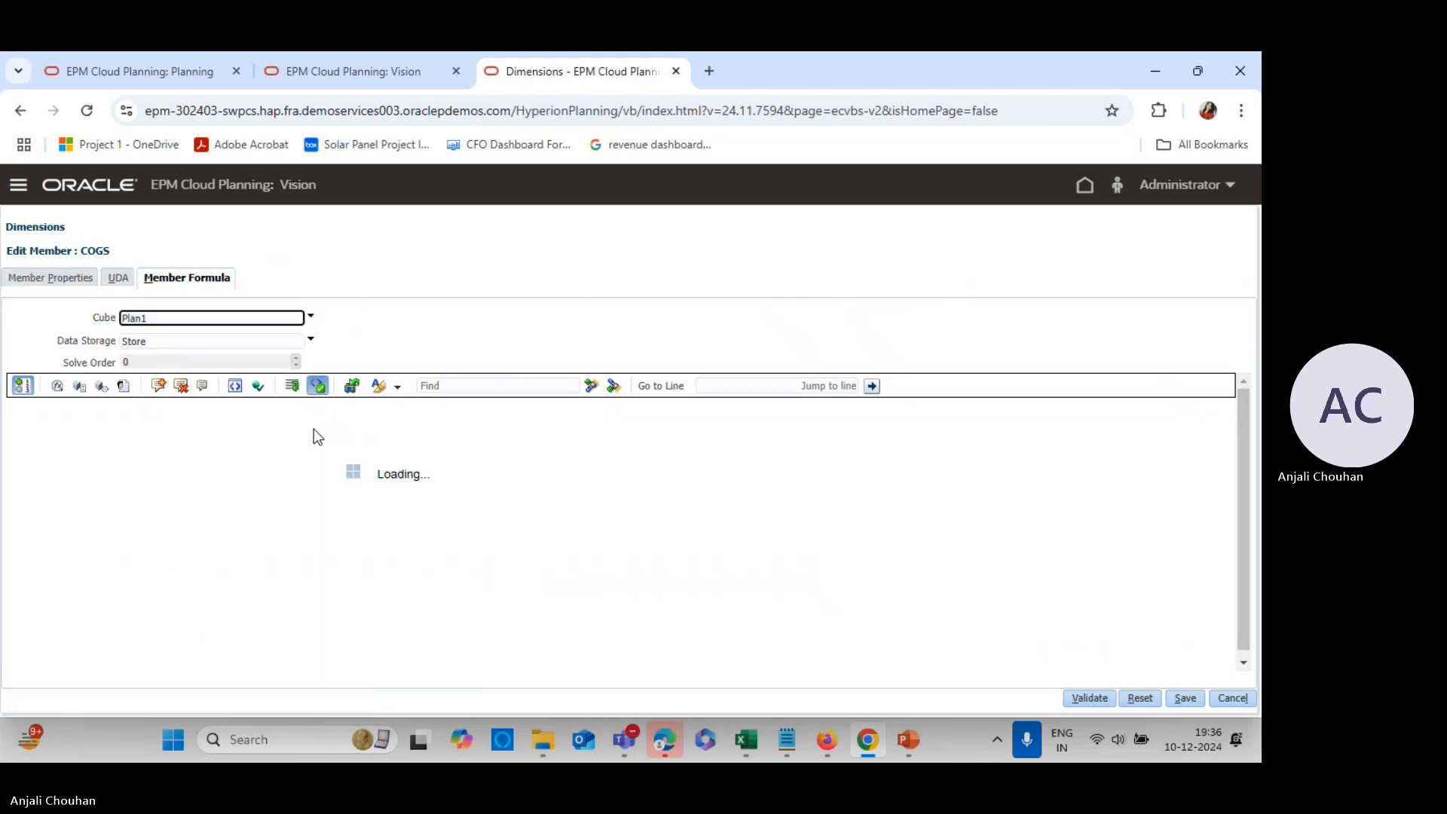
{"action": "left_click", "coordinate": [236, 343]}
{"action": "left_click", "coordinate": [169, 393]}
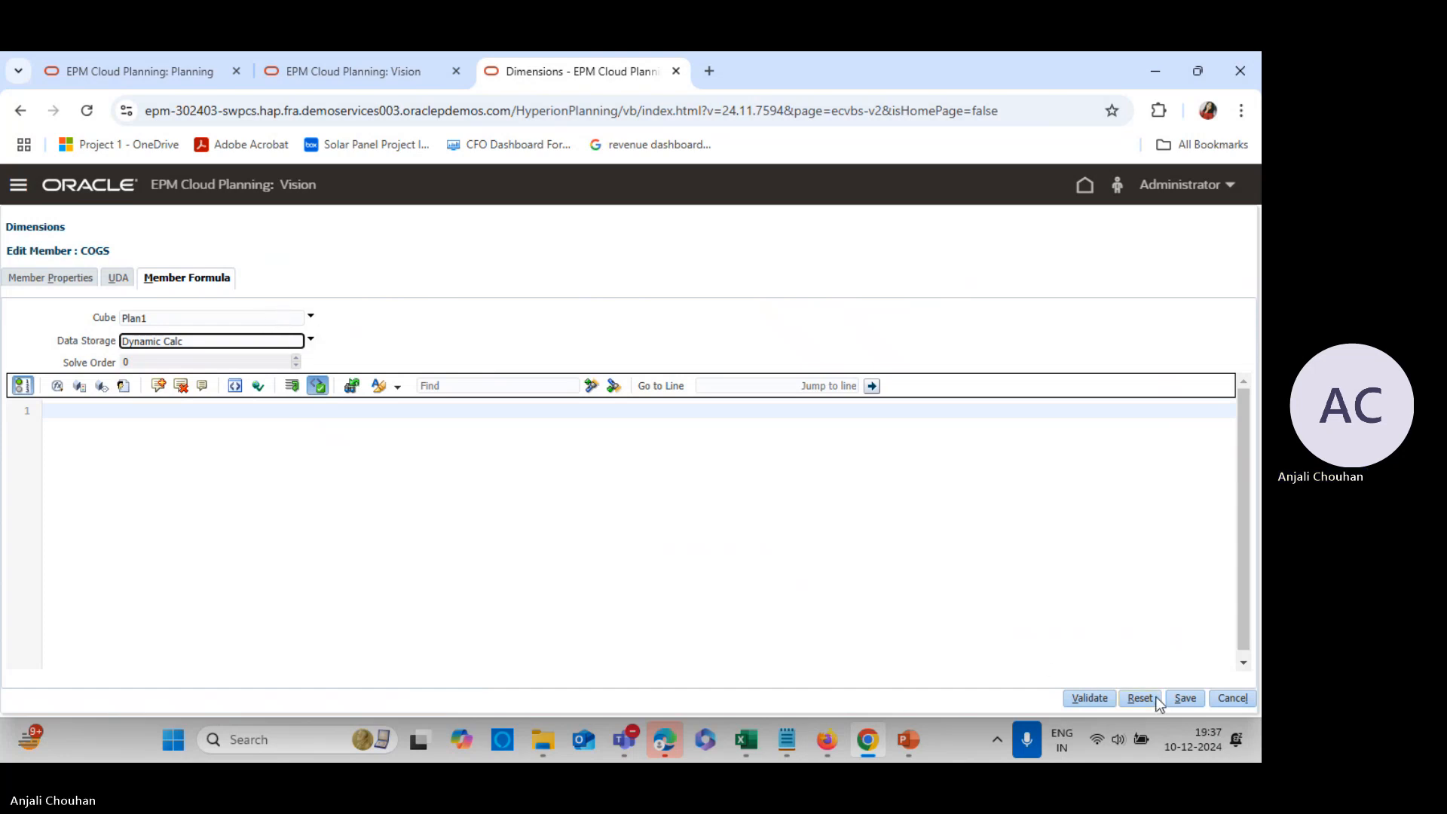
{"action": "left_click", "coordinate": [1226, 699]}
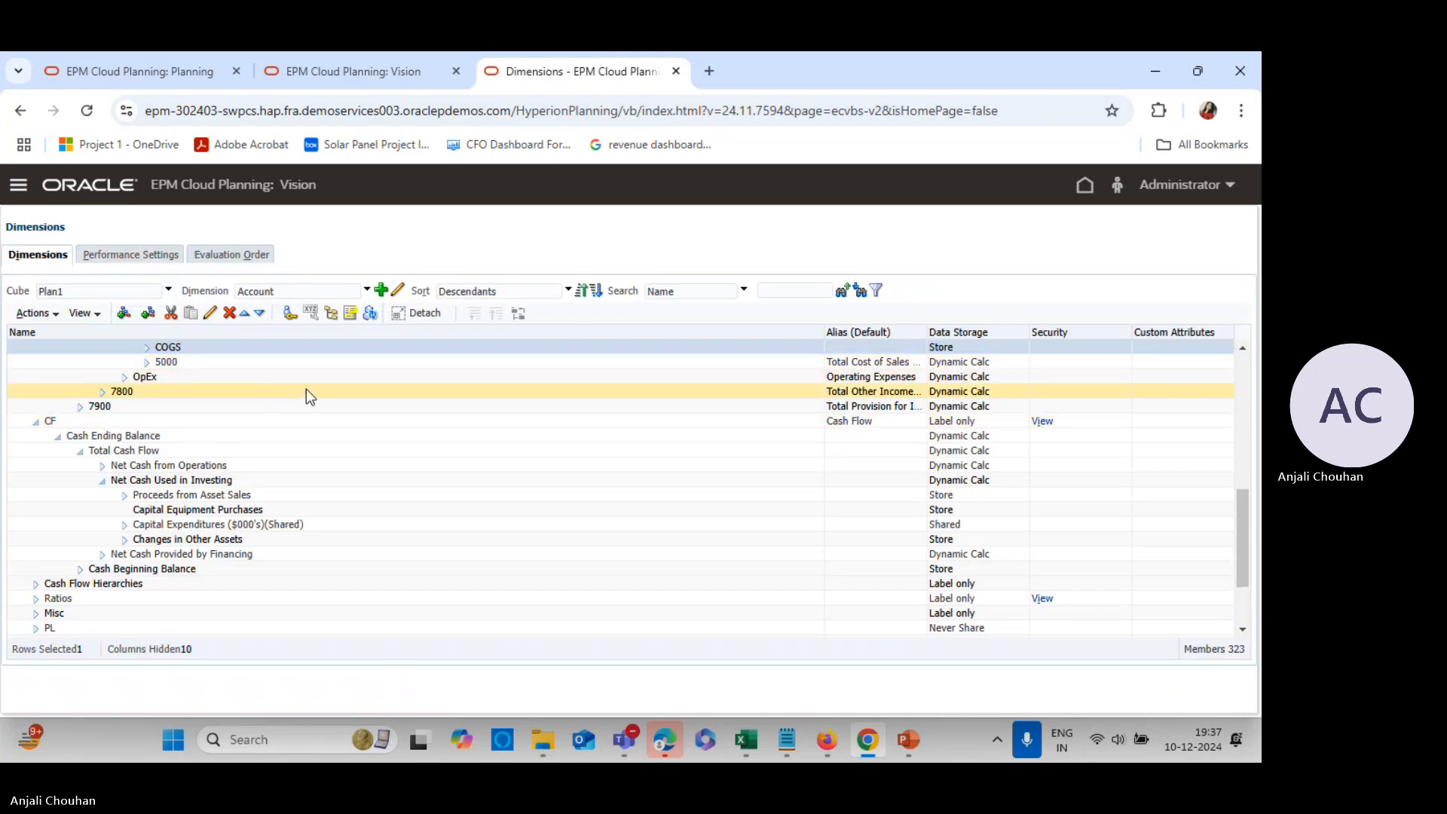
Switch to Firefox, refresh the Balance Sheet1 form, and check the FY20 Actual cell of Inventory_
{"action": "left_click", "coordinate": [262, 421]}
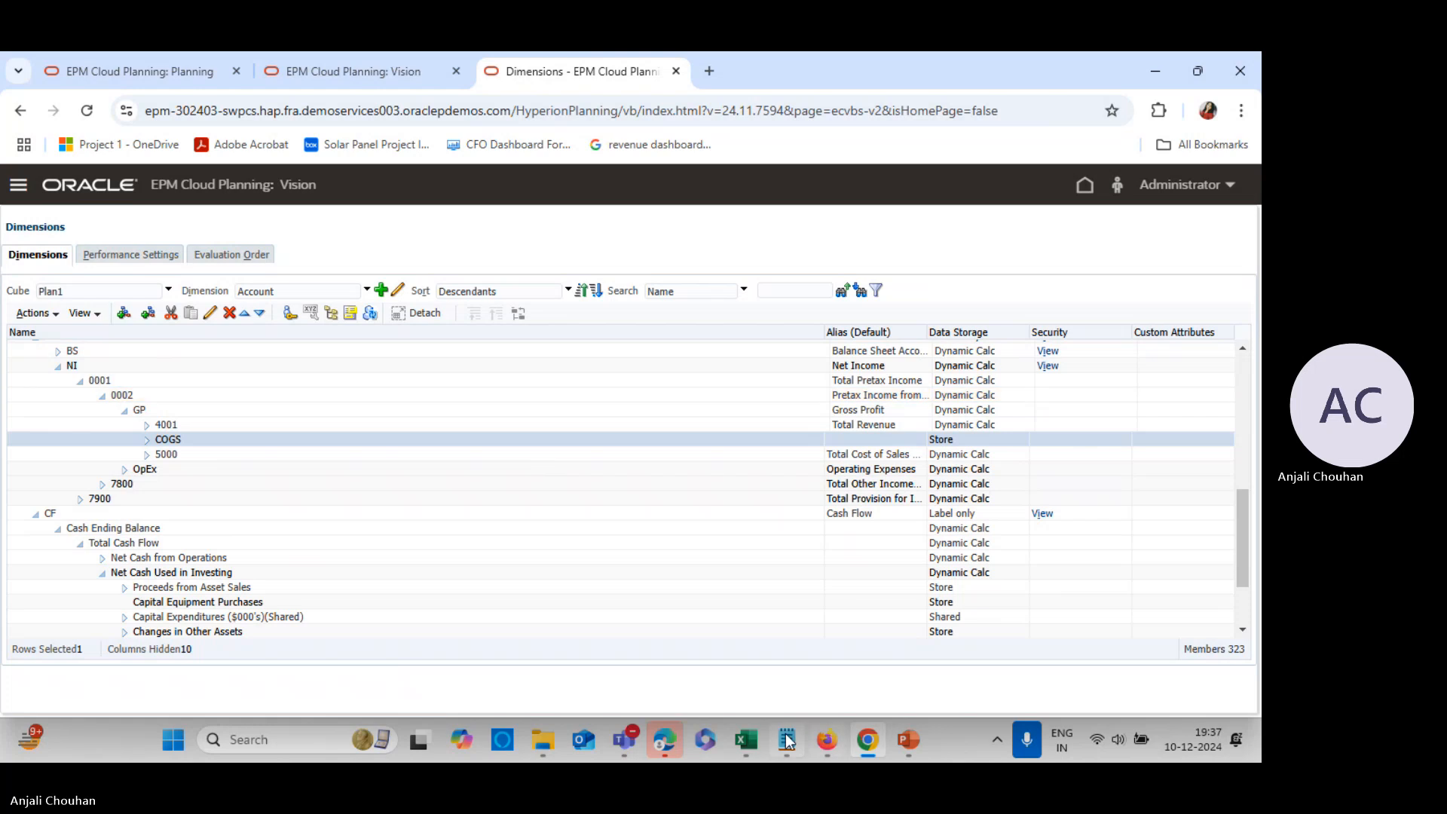
{"action": "left_click", "coordinate": [826, 739]}
{"action": "left_click", "coordinate": [1013, 244]}
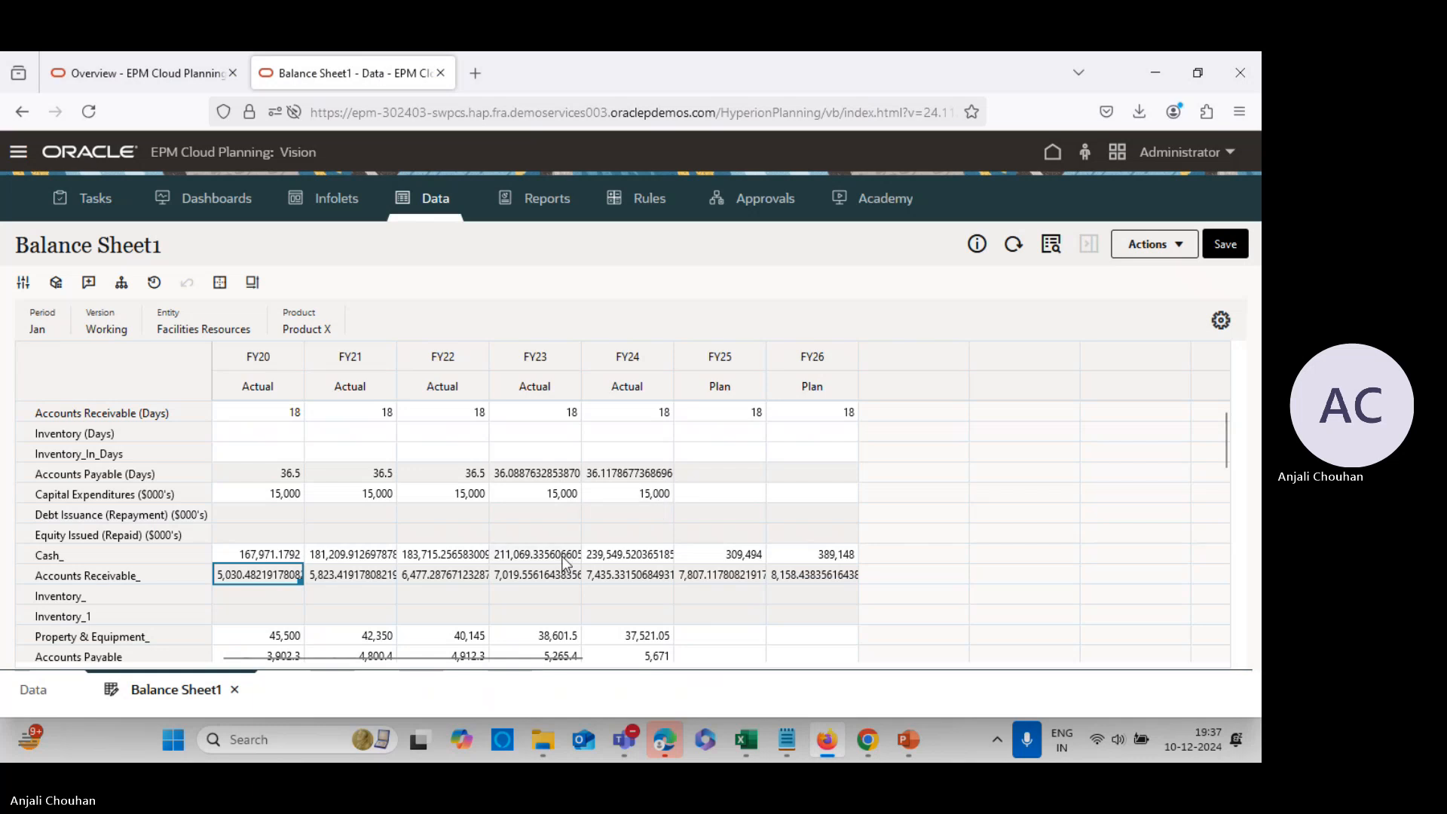
{"action": "key", "text": "Down"}
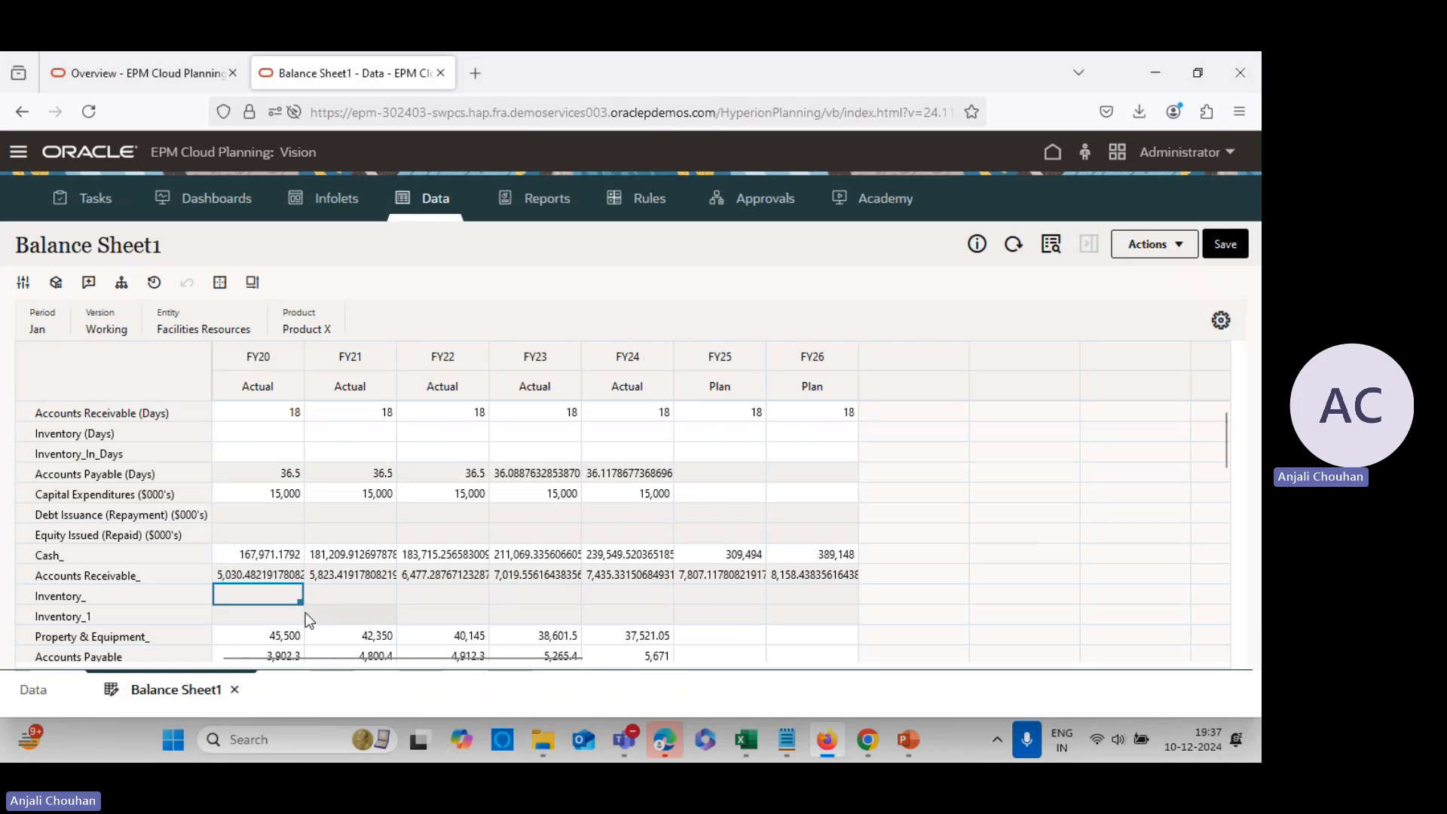
{"action": "key", "text": "Down"}
{"action": "left_click", "coordinate": [278, 598]}
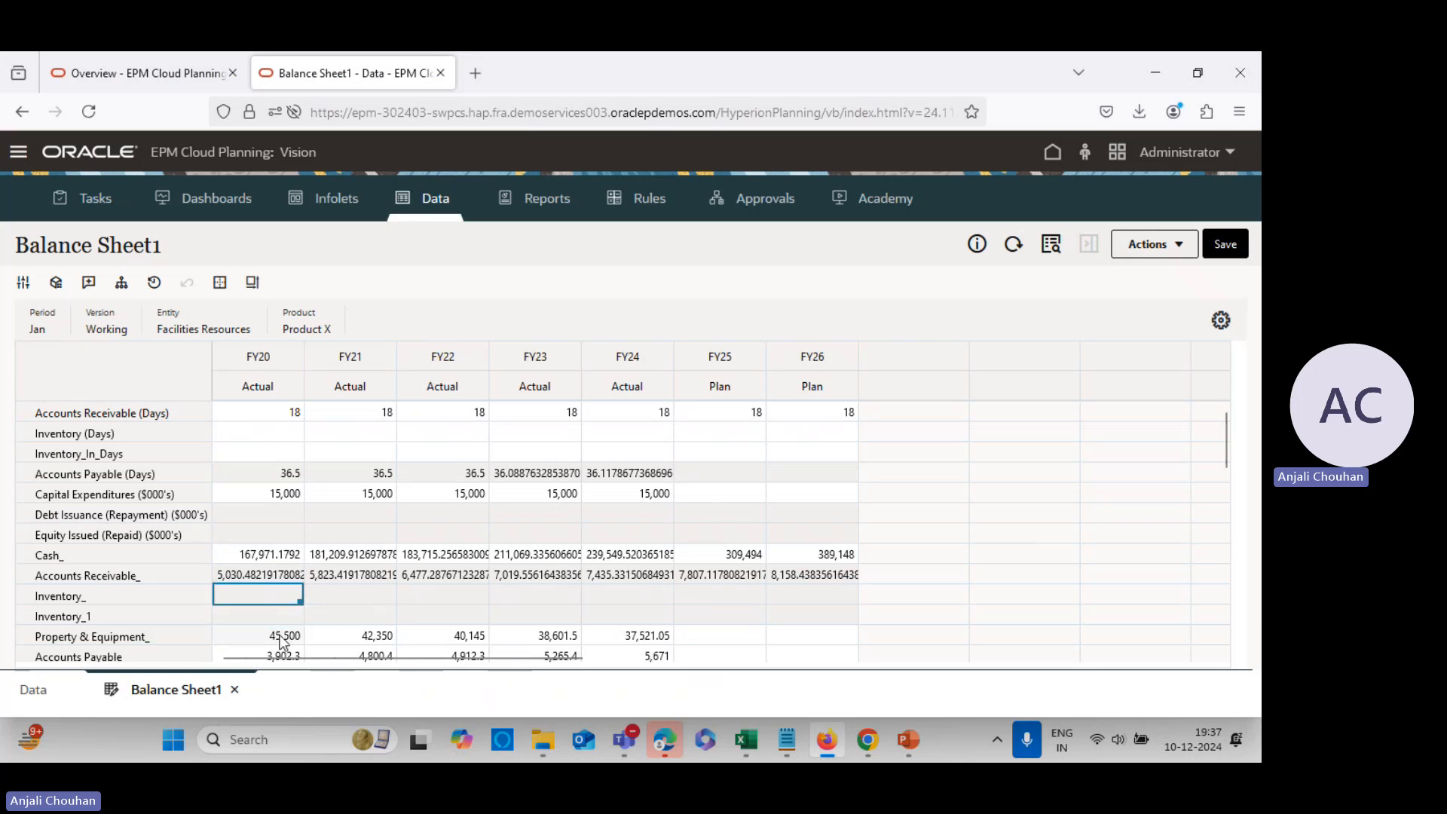
Review the Balance Sheet Assumptions members in the Account dimension in Chrome and the Inventory_ formulas in the Notepad notes, and return to Firefox
{"action": "left_click", "coordinate": [867, 739]}
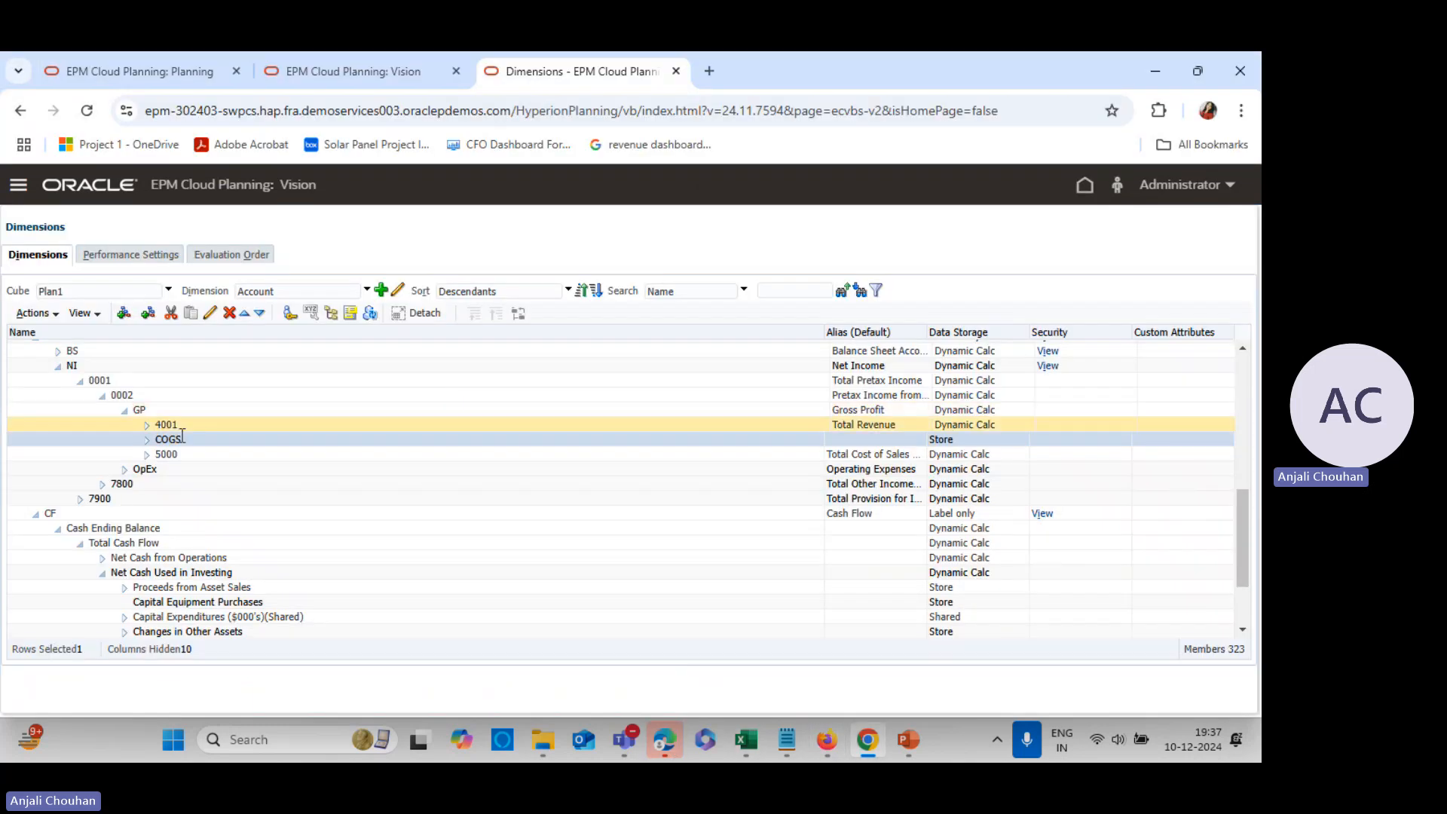
{"action": "scroll", "coordinate": [260, 445], "scroll_direction": "up", "scroll_amount": 2}
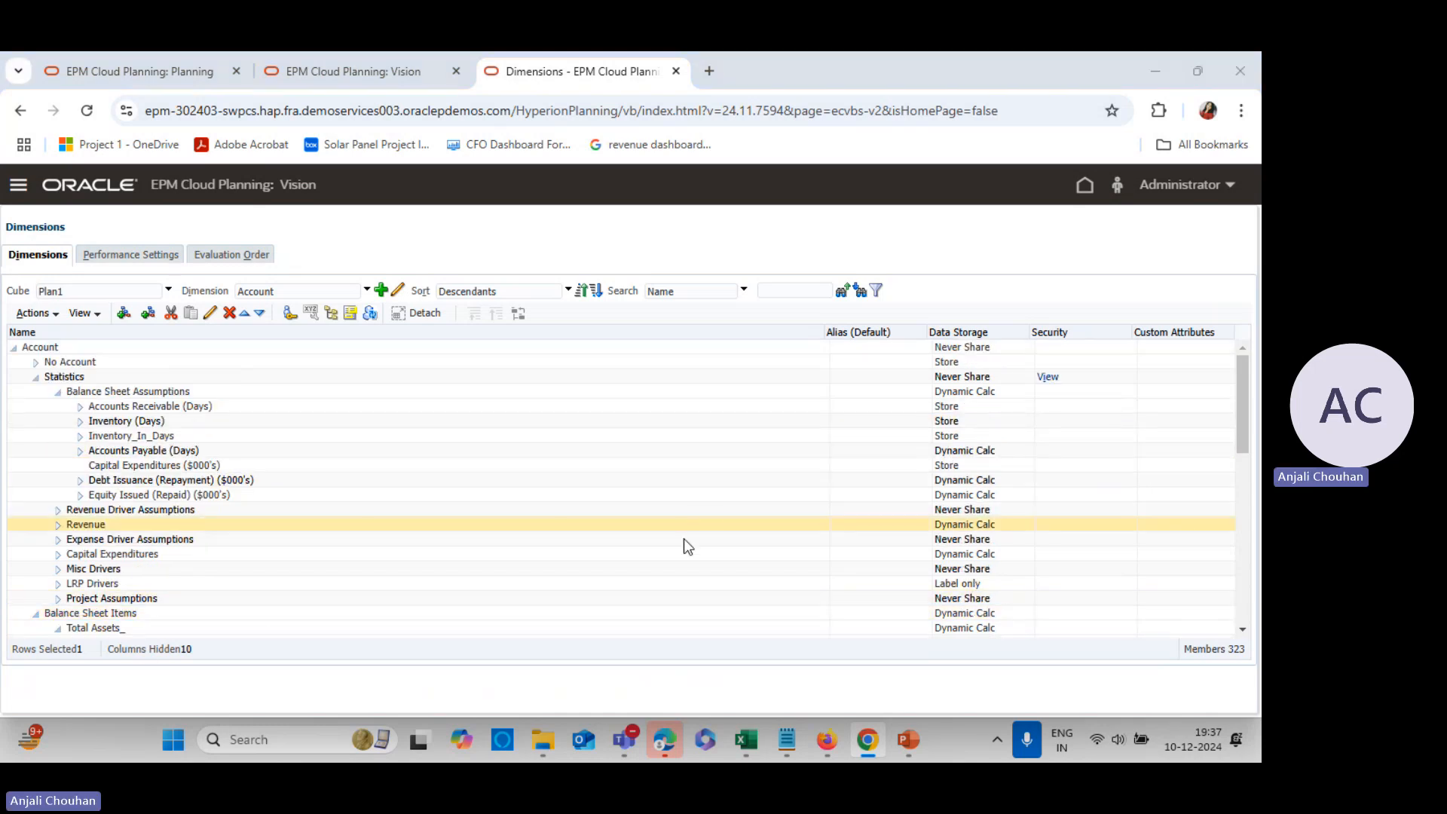
{"action": "left_click", "coordinate": [827, 739]}
{"action": "left_click", "coordinate": [785, 739]}
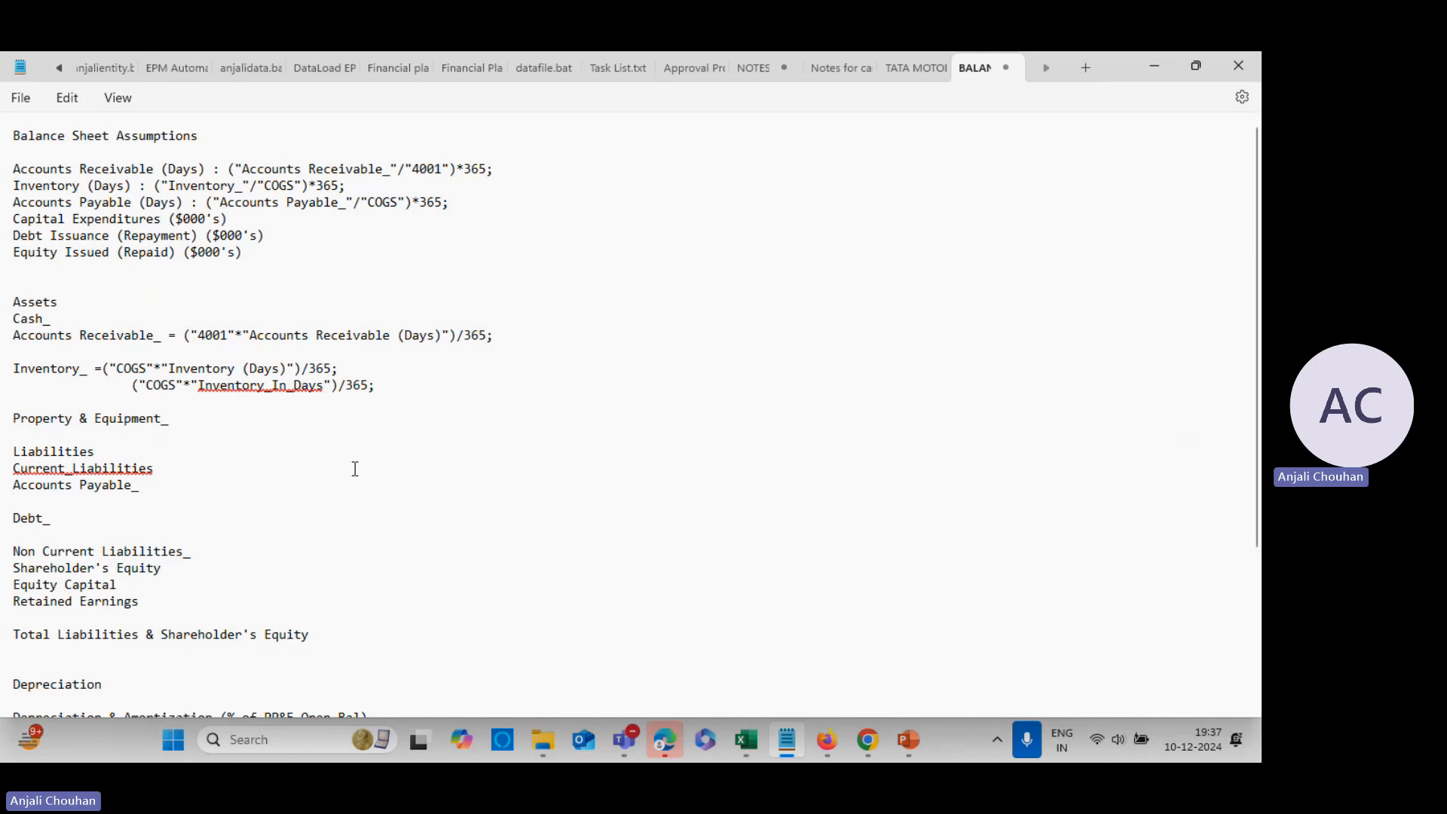
{"action": "key", "text": "alt+Tab"}
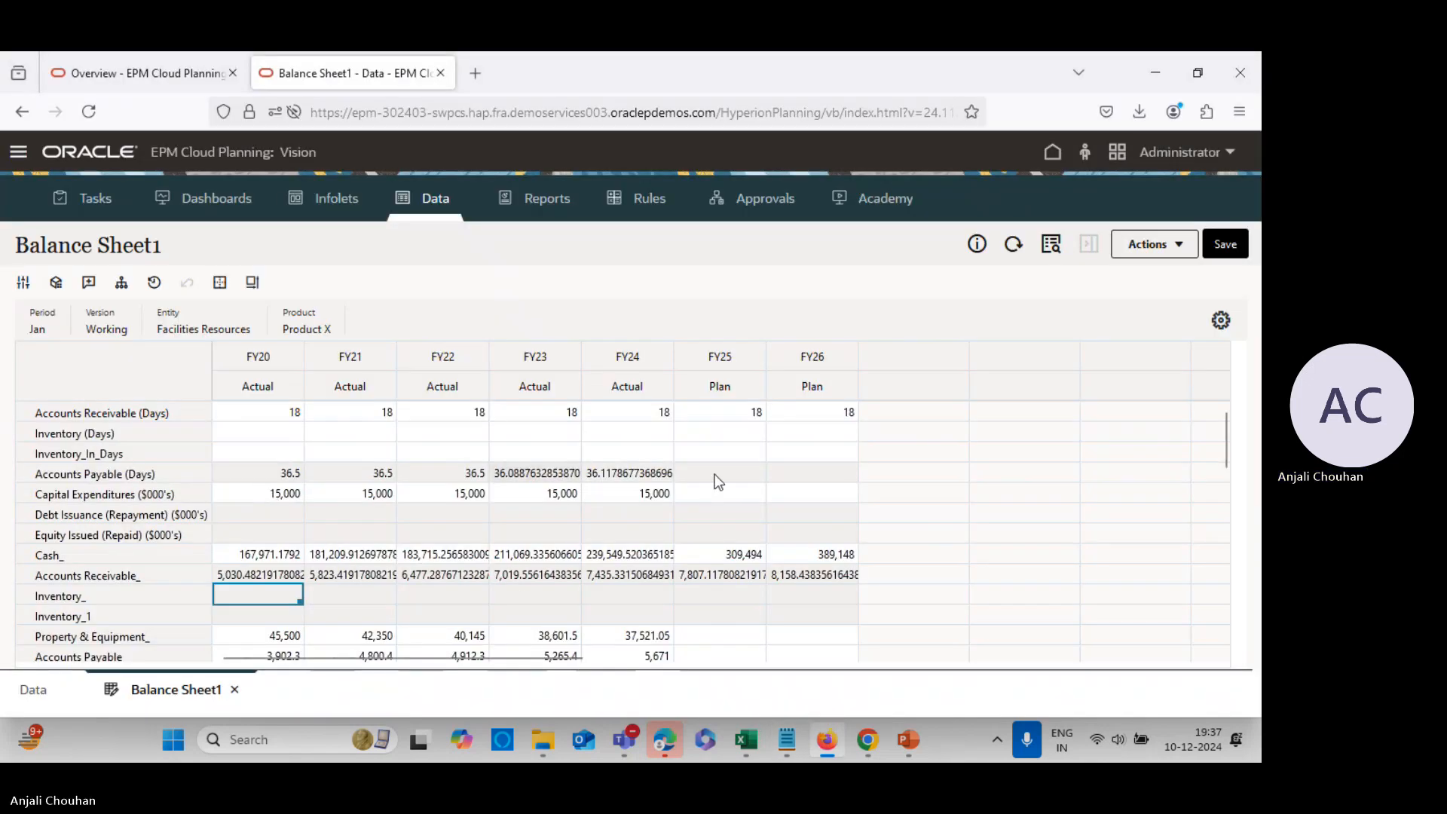
Look up the 2017 and 2018 Inventory (Days) values in the CFI-3-Statement-Model workbook for the FY20 Actual cell of Inventory_In_Days
{"action": "left_click", "coordinate": [290, 453]}
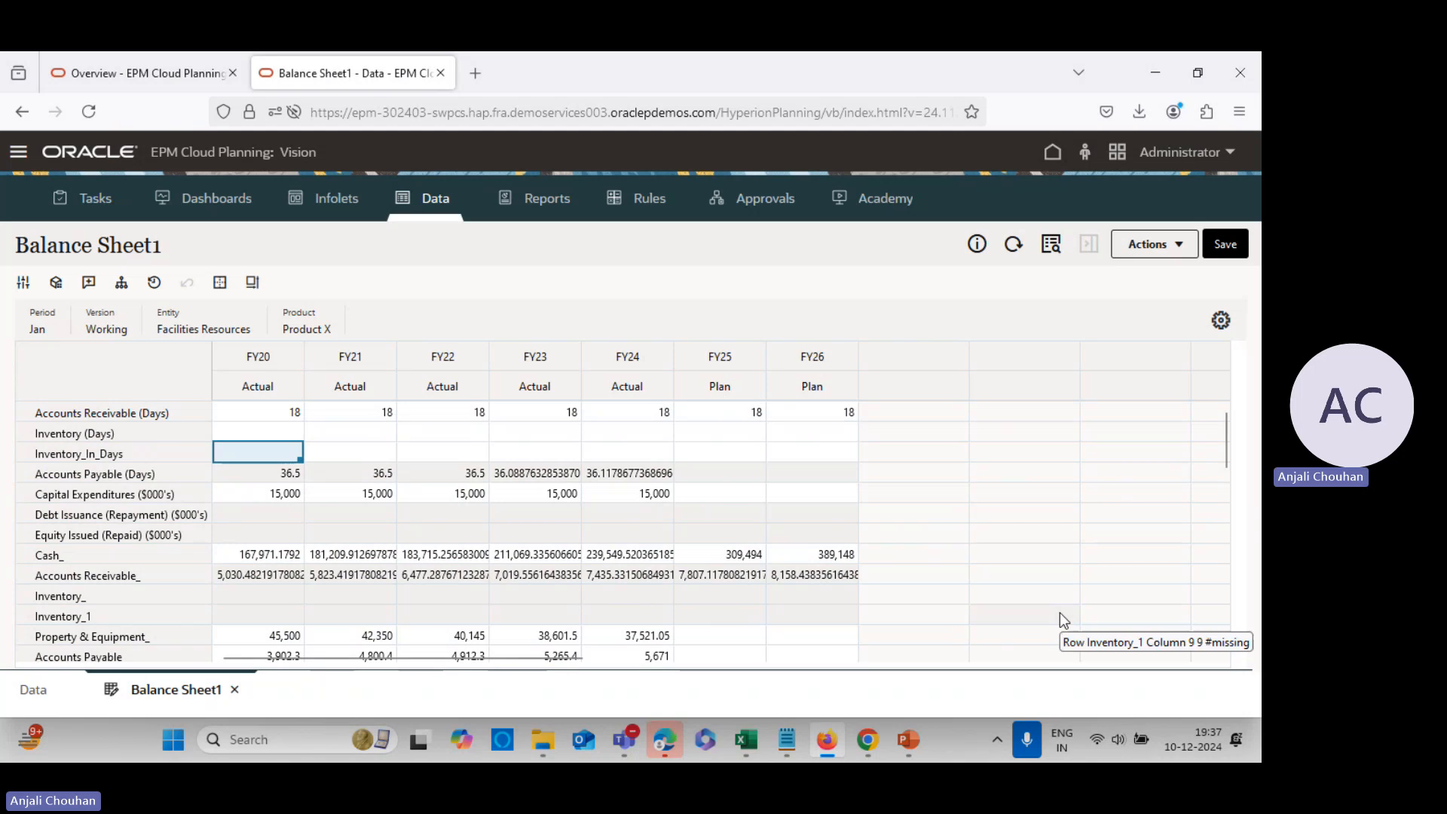
{"action": "mouse_move", "coordinate": [745, 744]}
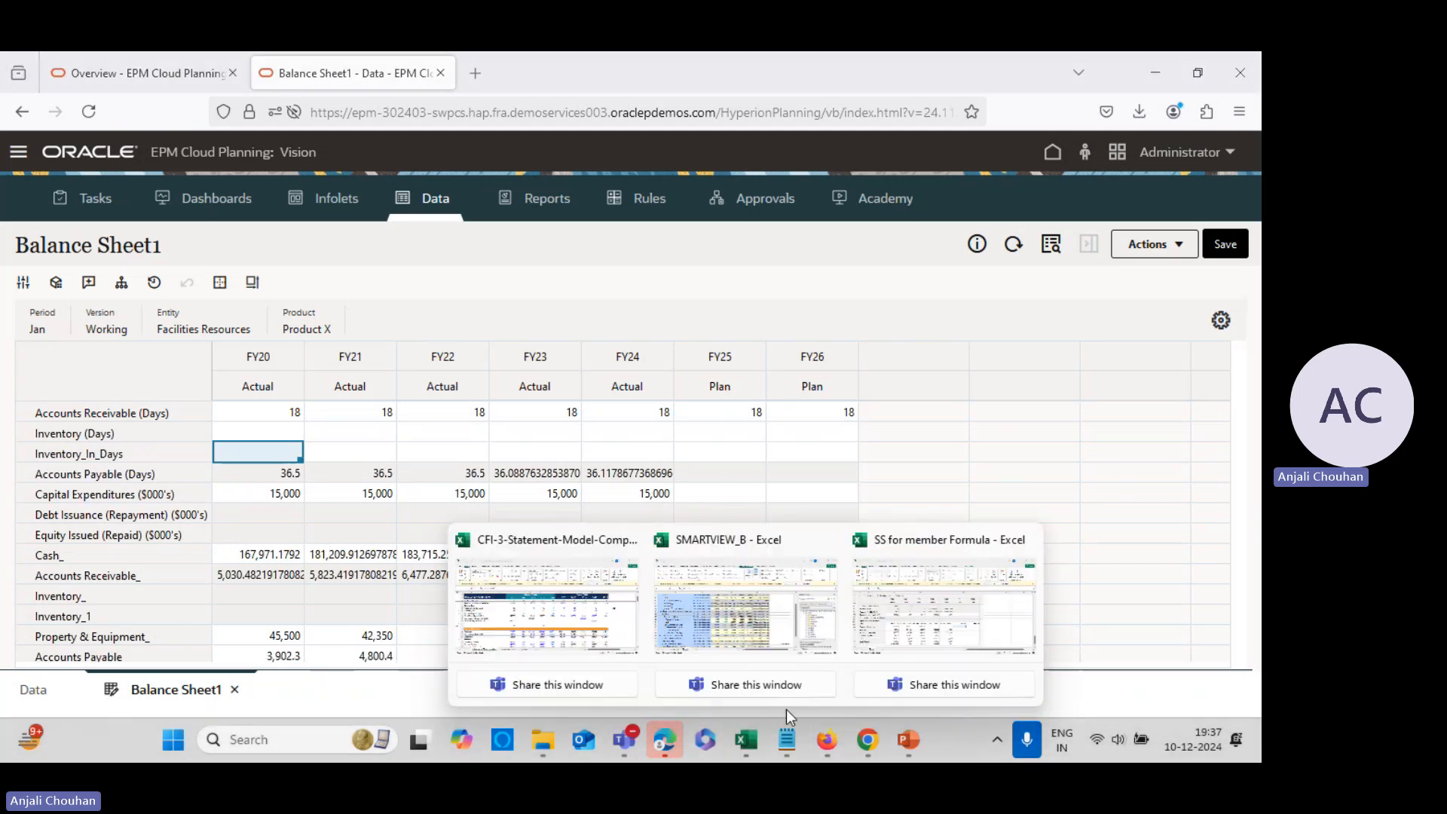
{"action": "left_click", "coordinate": [517, 584]}
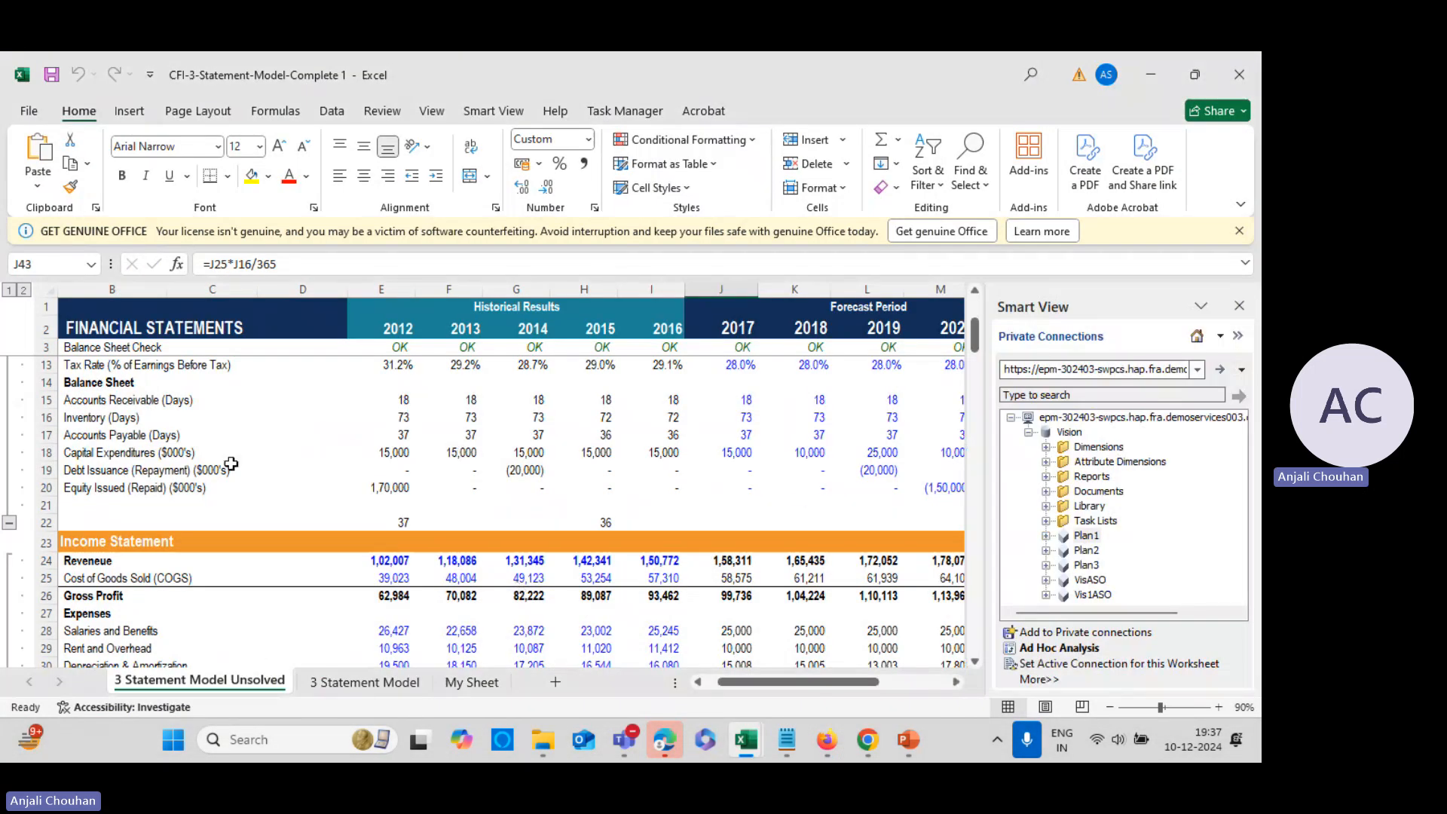
{"action": "key", "text": "alt+Tab"}
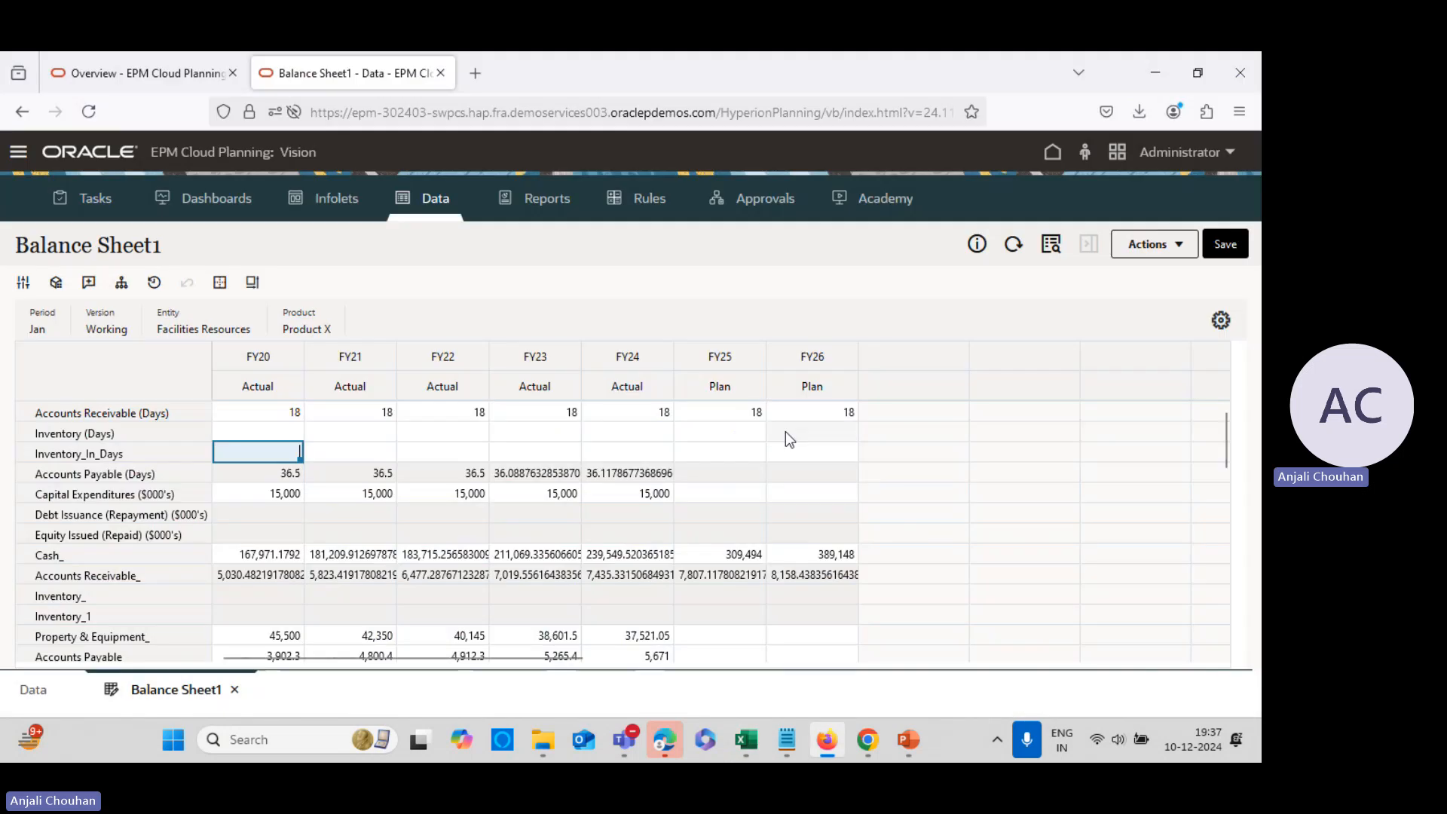
{"action": "key", "text": "alt+Tab"}
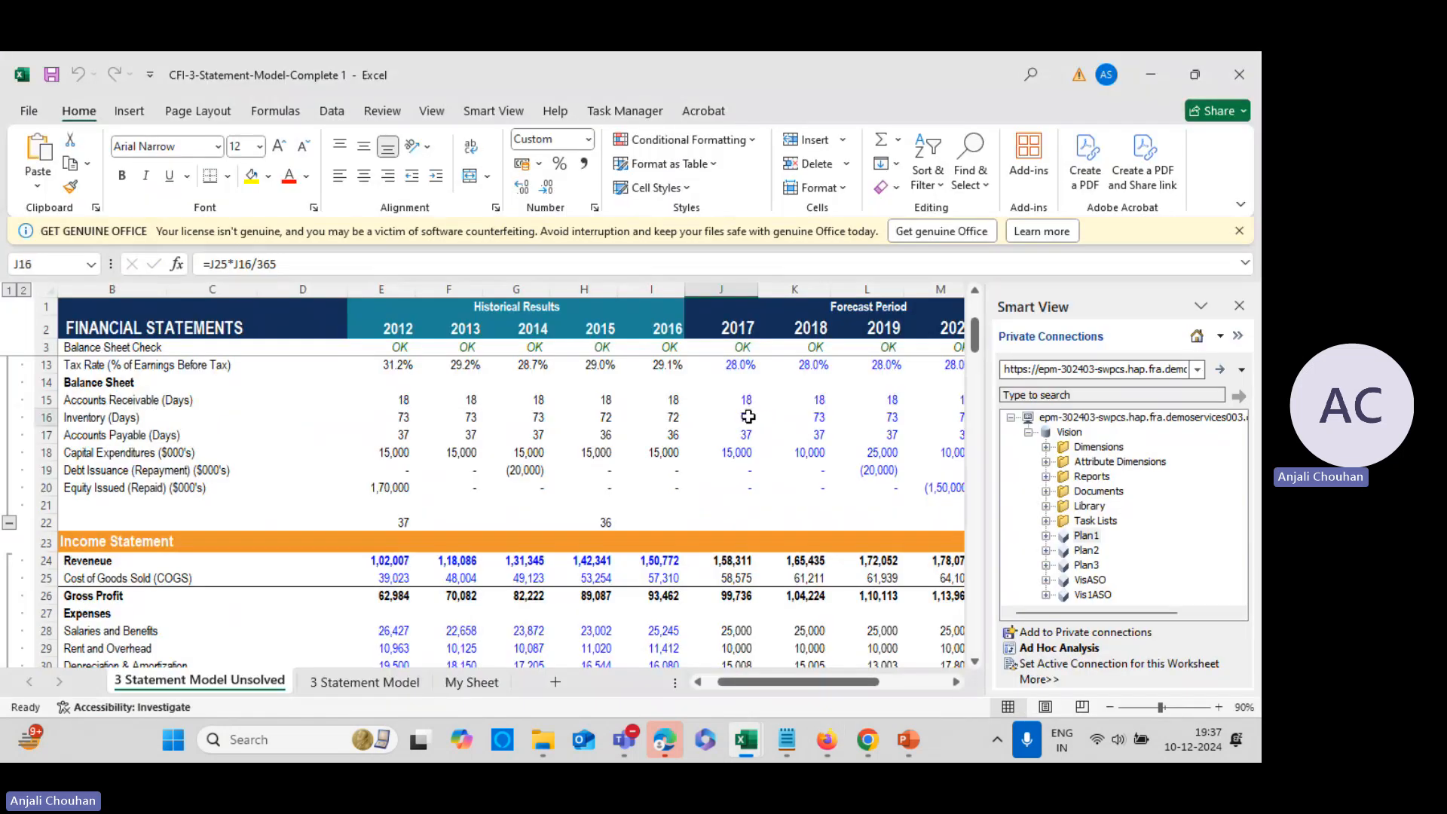
{"action": "left_click", "coordinate": [746, 417]}
{"action": "left_click", "coordinate": [812, 417]}
{"action": "key", "text": "alt+Tab"}
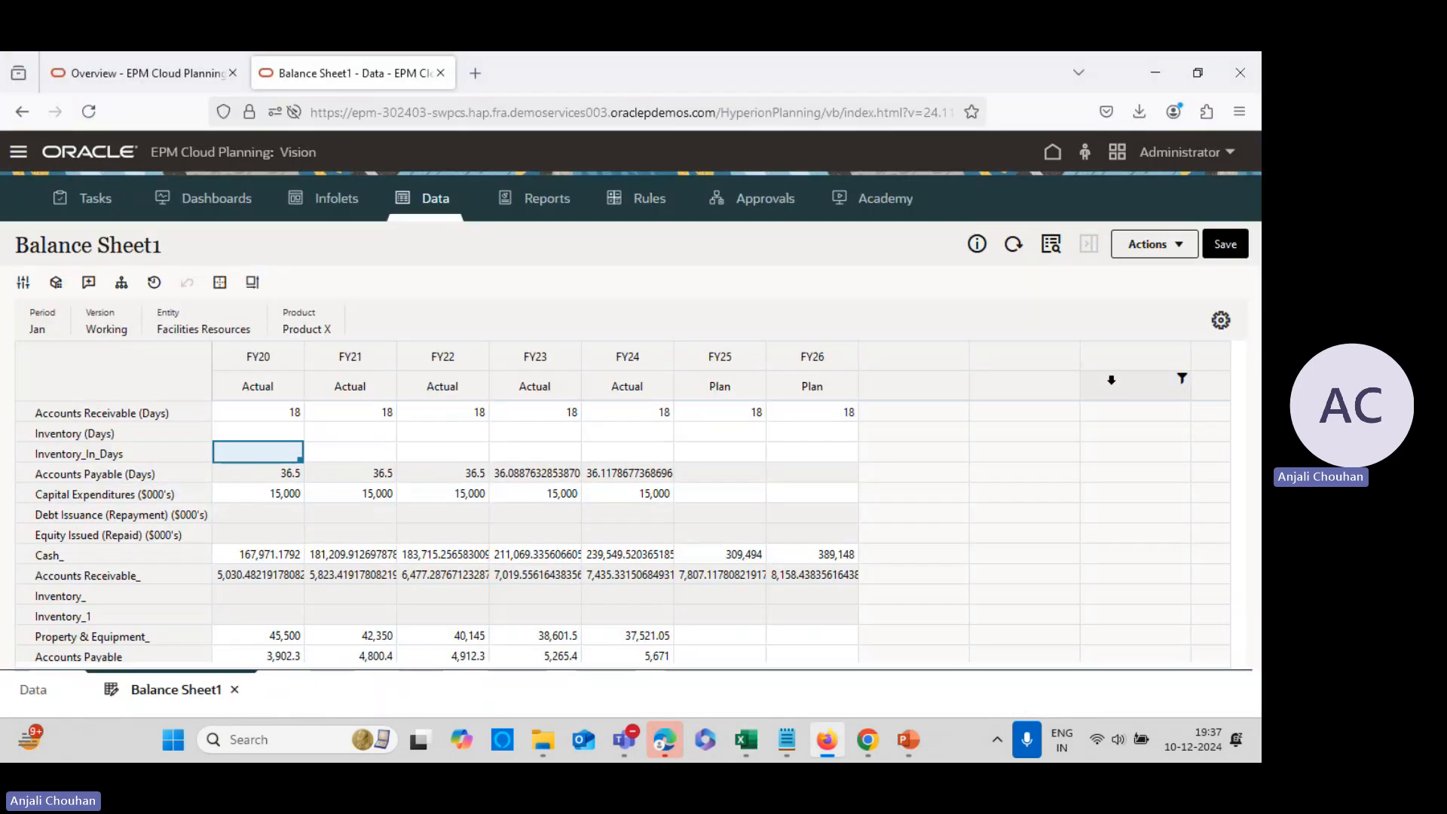
Enter 73 for Inventory_In_Days in FY20 Actual, fill it across to FY24 Actual, and save the form
{"action": "type", "text": "73"}
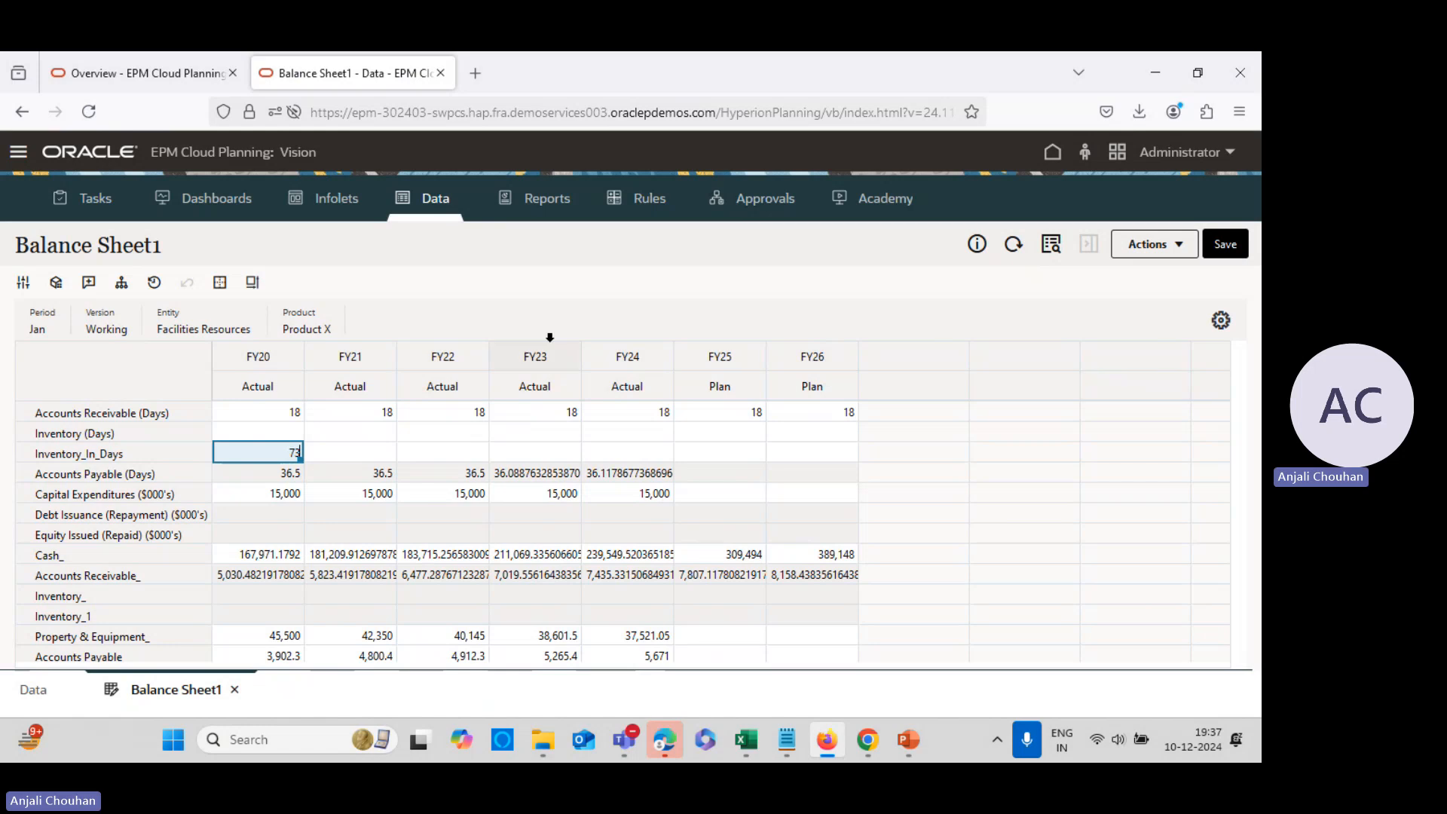
{"action": "double_click", "coordinate": [298, 455]}
{"action": "left_click_drag", "start_coordinate": [299, 458], "coordinate": [658, 461]}
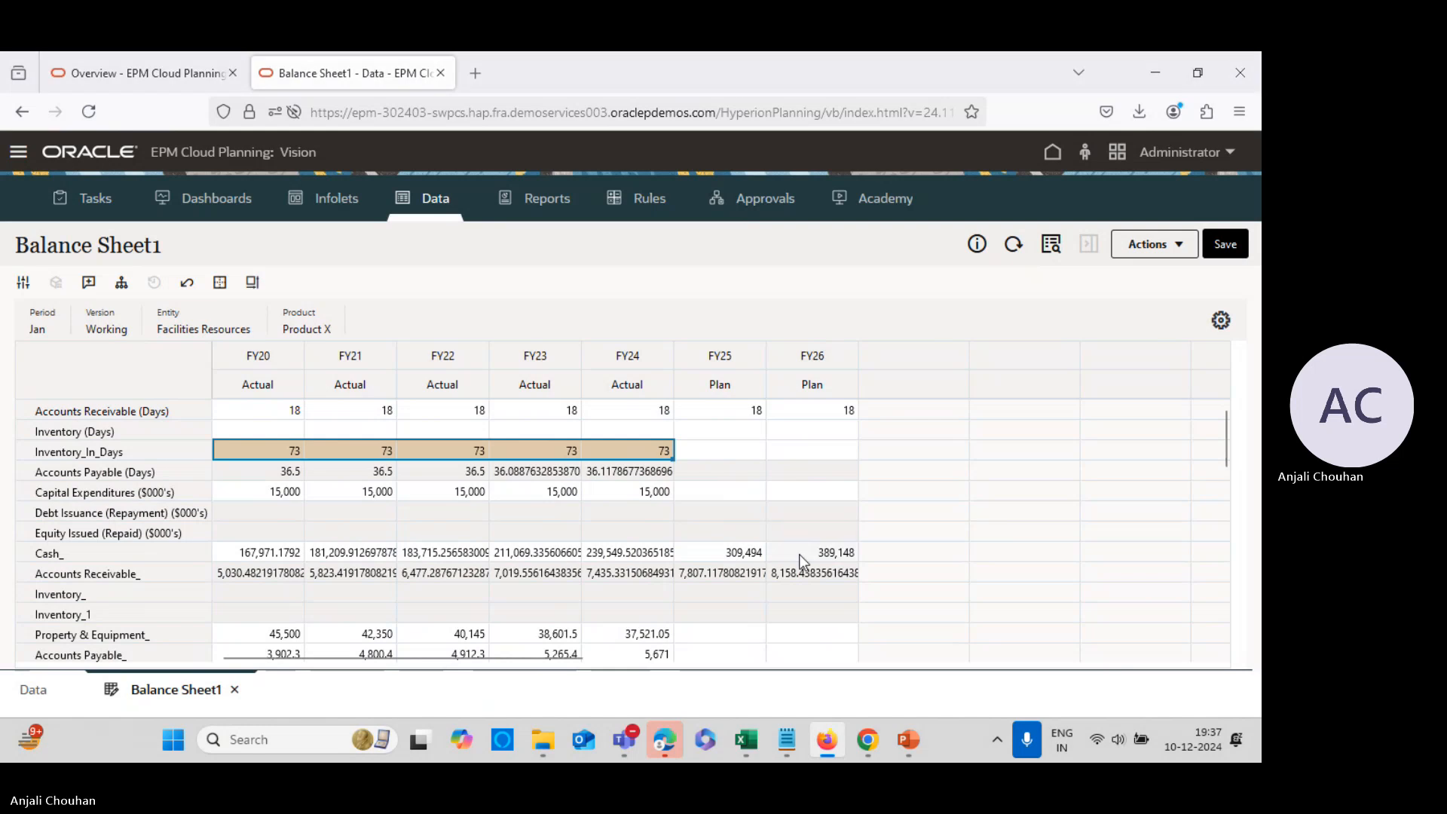
{"action": "key", "text": "alt+Tab"}
{"action": "key", "text": "alt+Tab"}
{"action": "left_click", "coordinate": [1215, 241]}
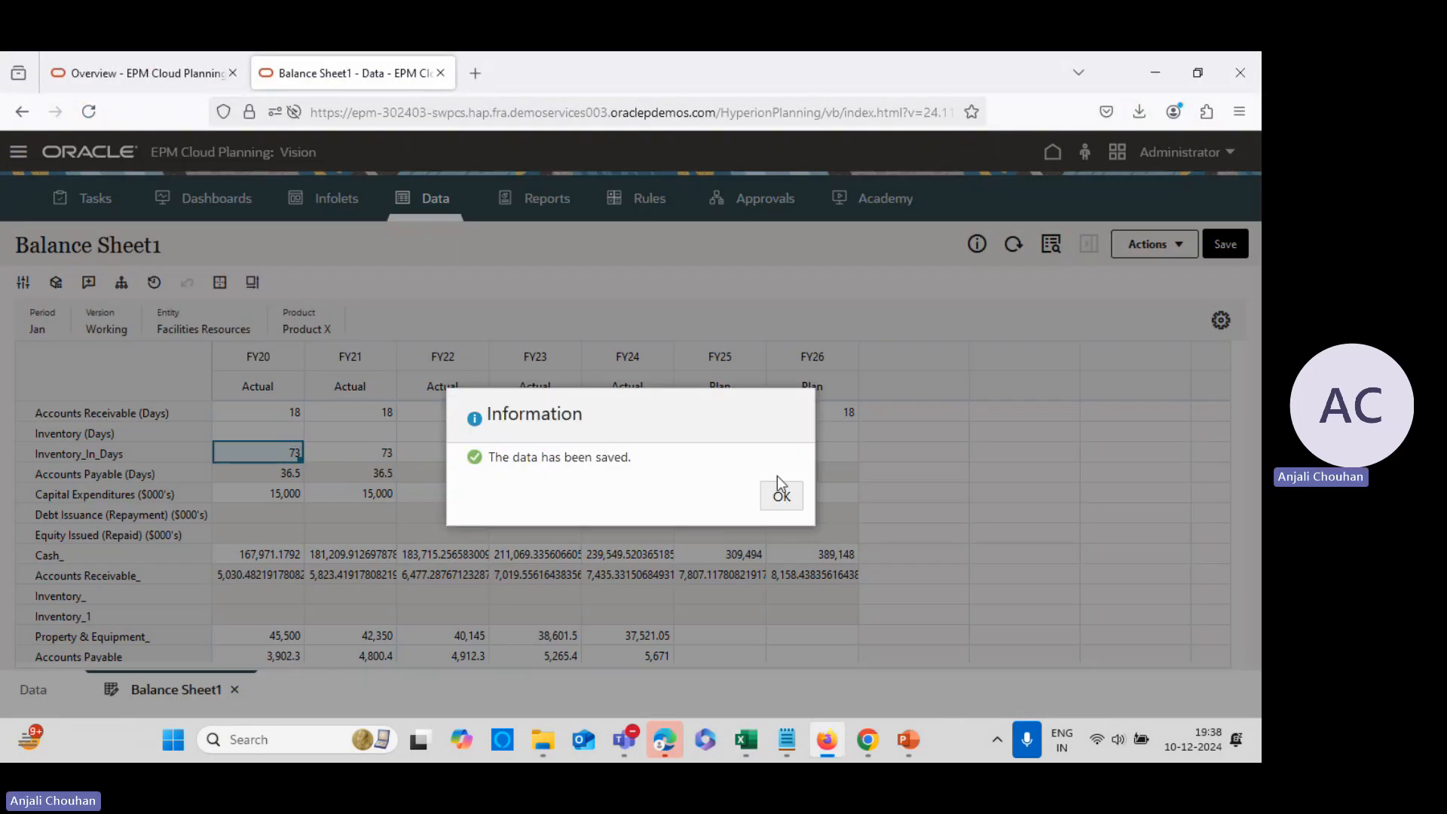
{"action": "left_click", "coordinate": [780, 493]}
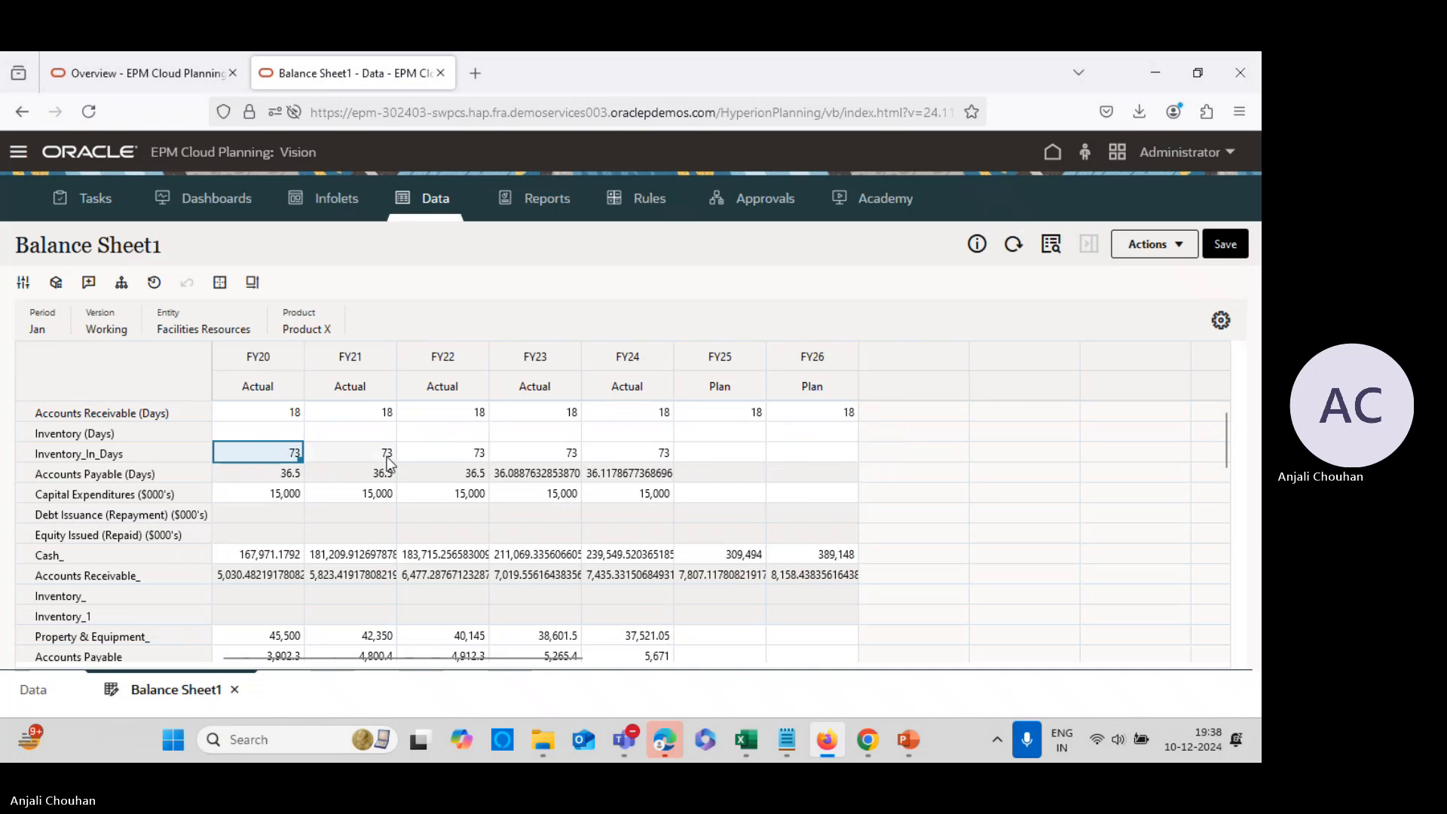
Enter 73 for Inventory (Days) in FY20 Actual, fill it across to FY24 Actual, and save the form
{"action": "left_click", "coordinate": [283, 428]}
{"action": "type", "text": "73"}
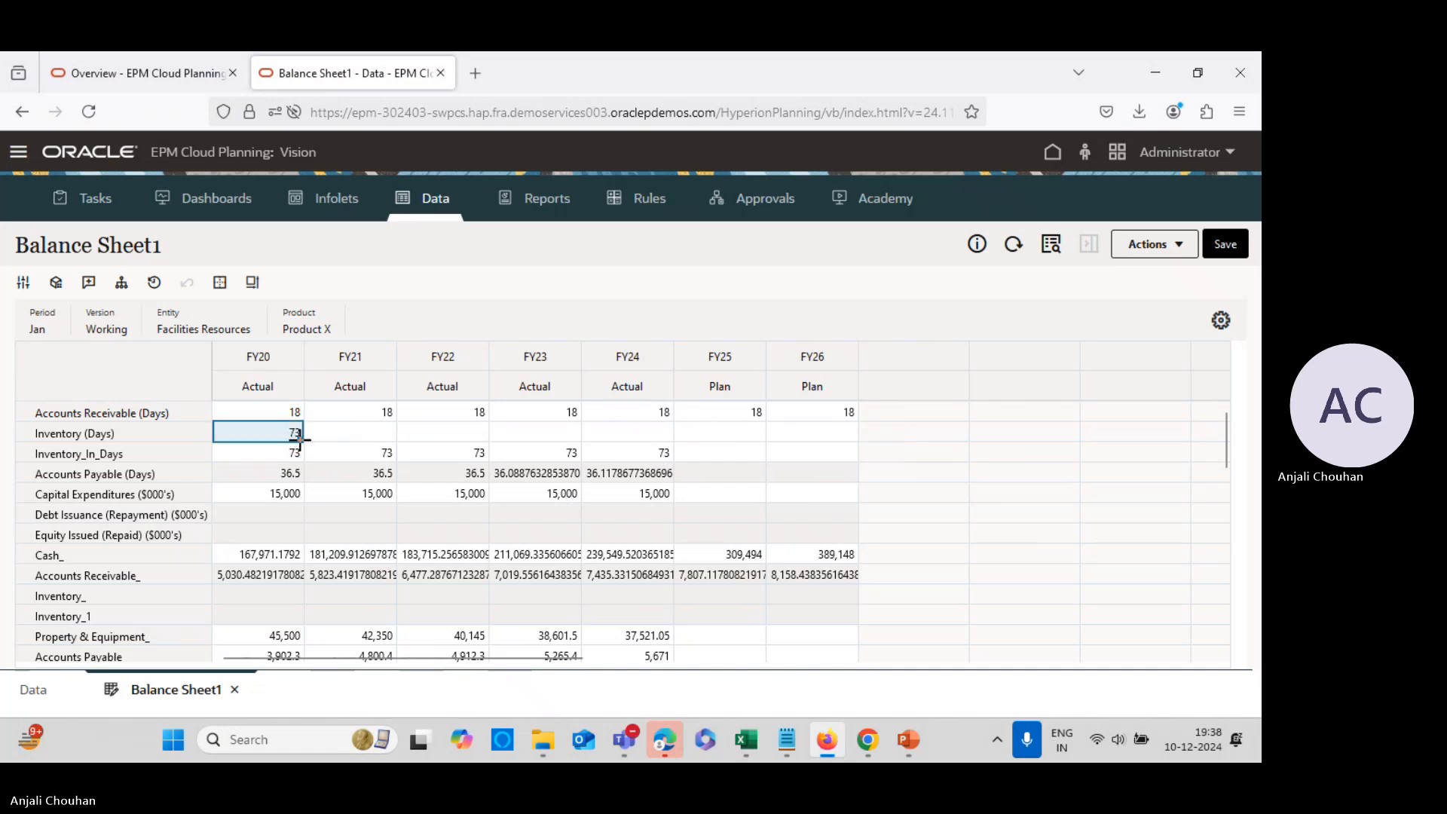
{"action": "left_click_drag", "start_coordinate": [299, 440], "coordinate": [648, 434]}
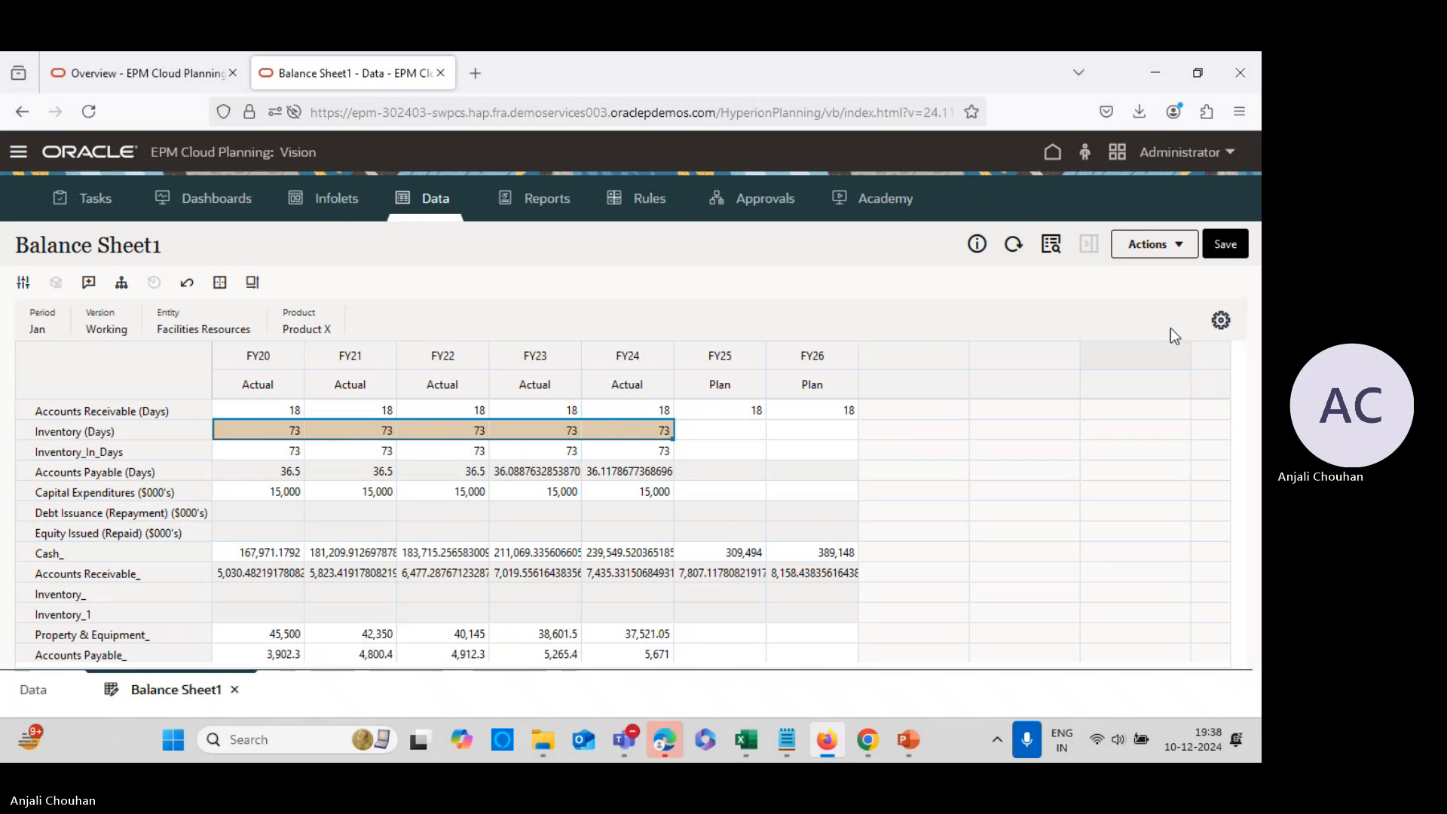
{"action": "left_click", "coordinate": [1221, 253]}
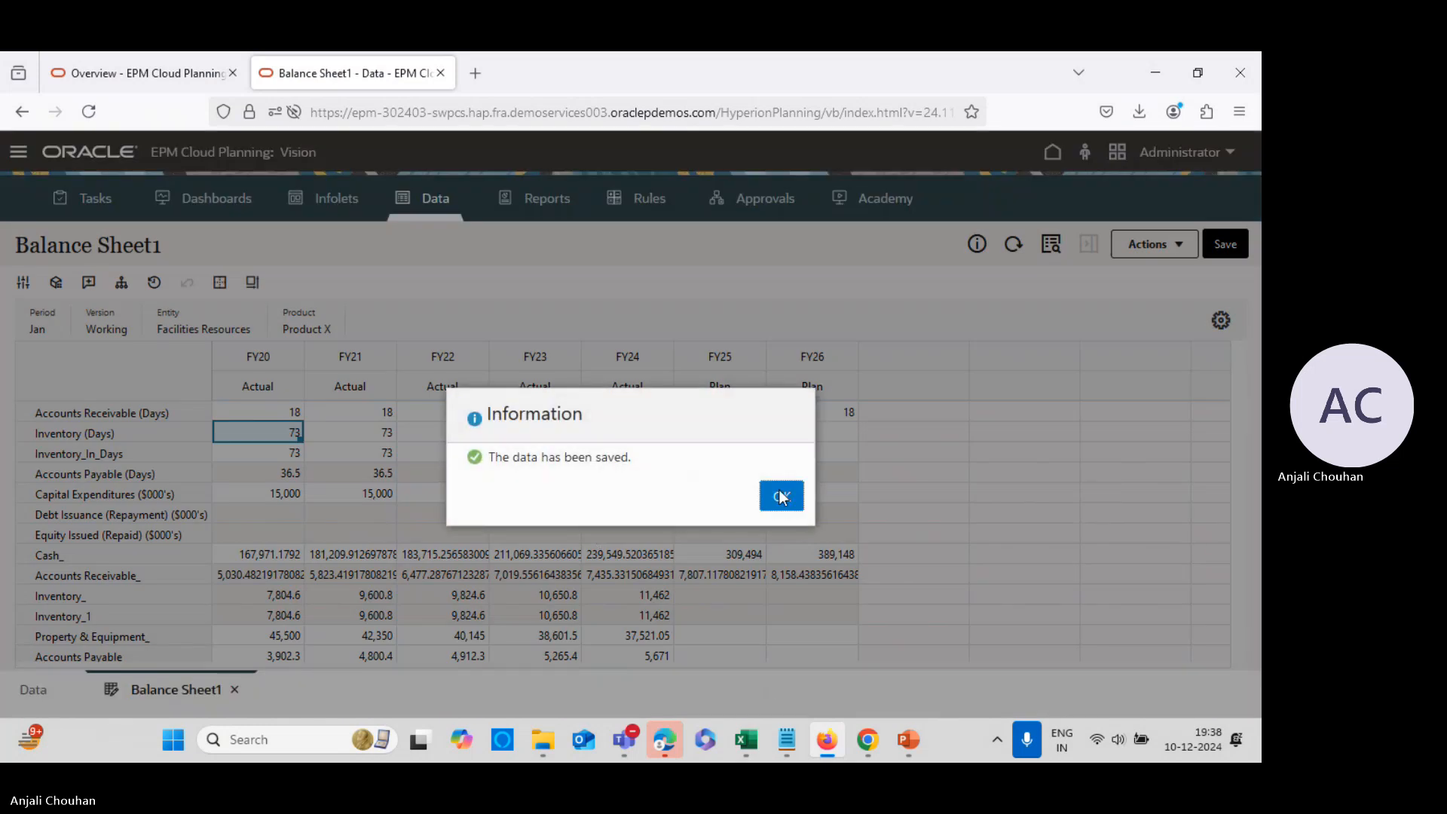
{"action": "left_click", "coordinate": [779, 494]}
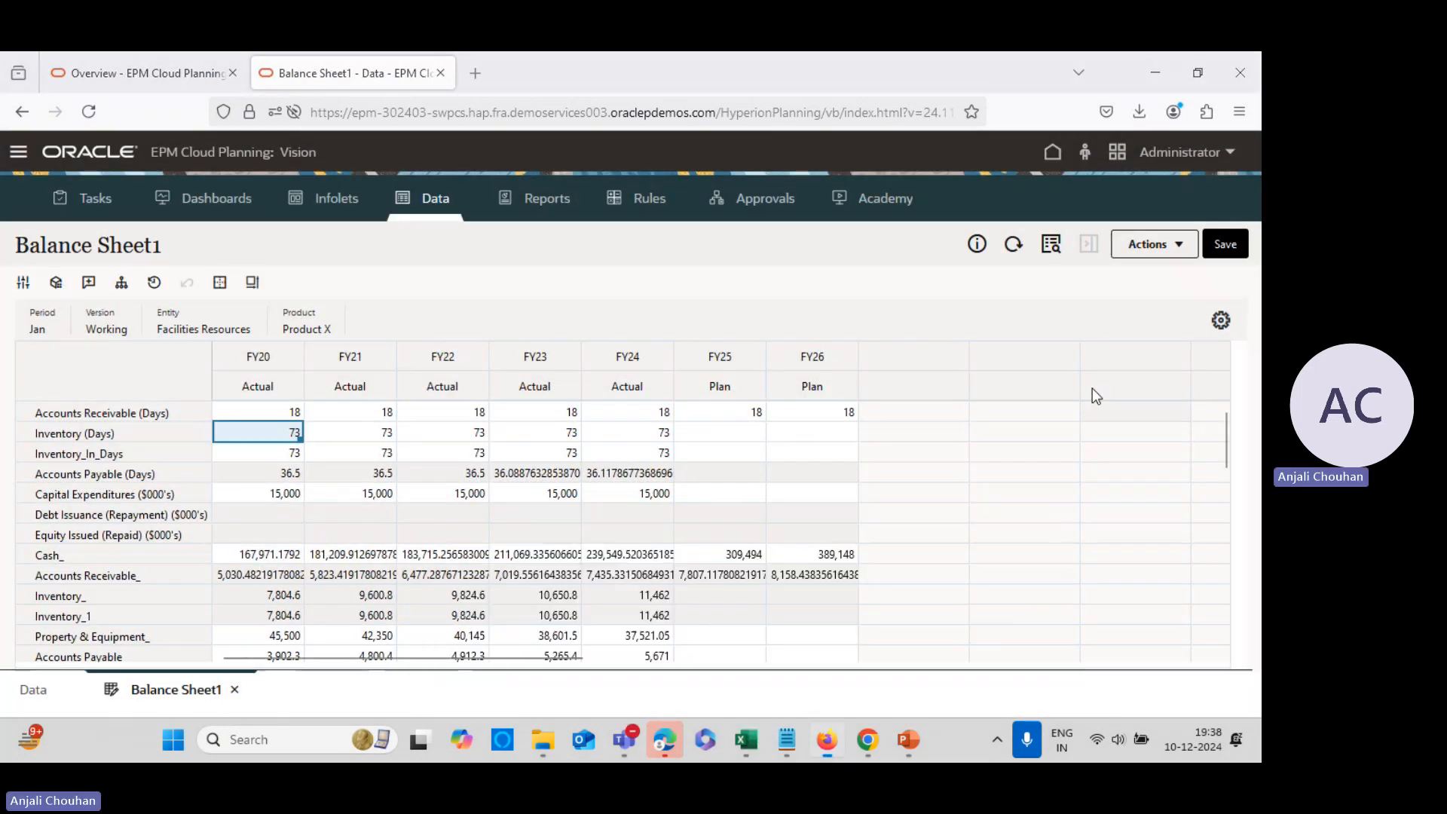
Review the Inventory_ and Inventory_1 rows in the form, and locate the 2012 Inventory cell in the Excel model's Balance Sheet section
{"action": "left_click", "coordinate": [1097, 410]}
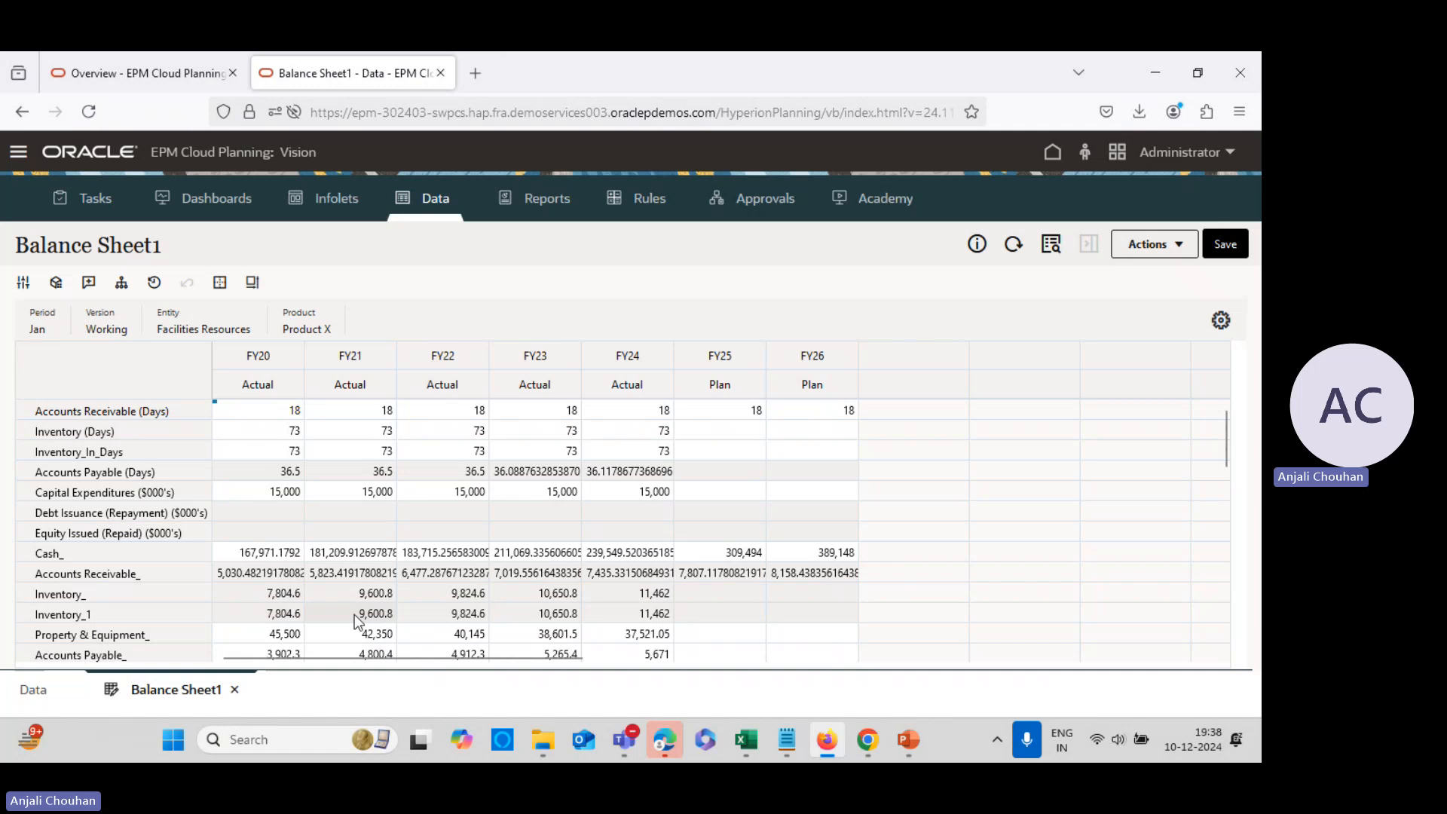
{"action": "scroll", "coordinate": [355, 621], "scroll_direction": "down", "scroll_amount": 3}
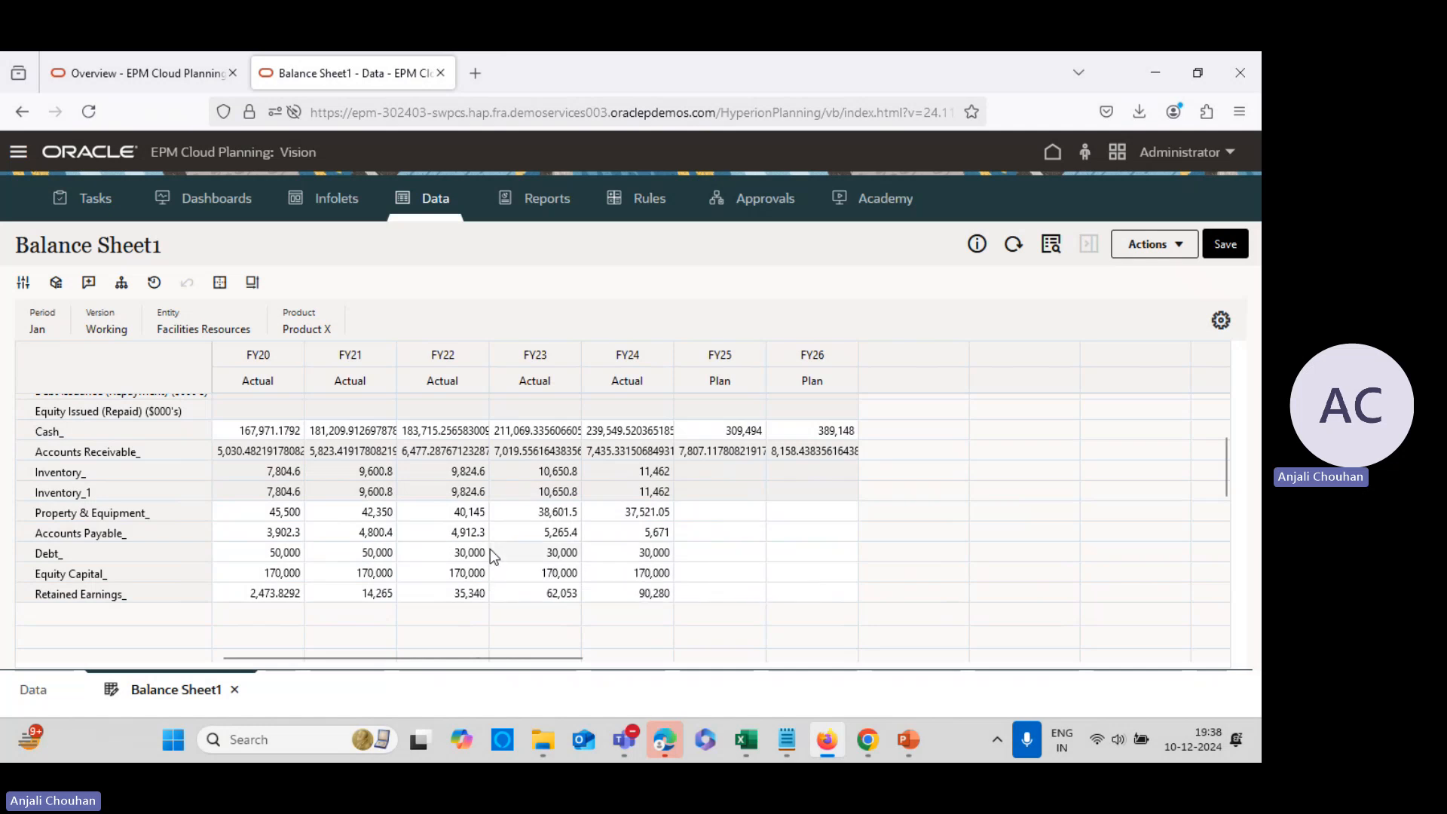
{"action": "scroll", "coordinate": [499, 558], "scroll_direction": "up", "scroll_amount": 3}
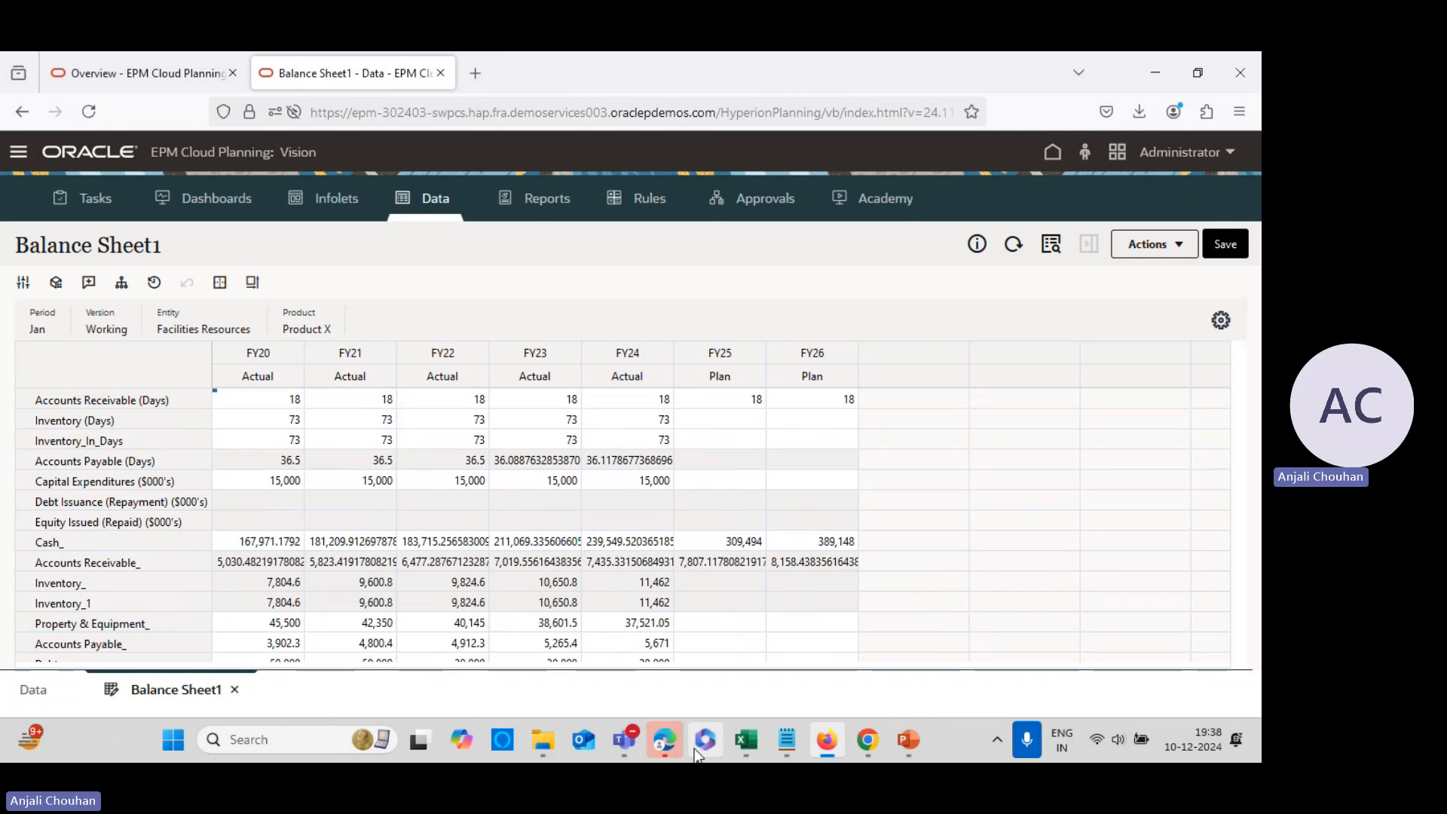
{"action": "mouse_move", "coordinate": [755, 751]}
{"action": "left_click", "coordinate": [613, 630]}
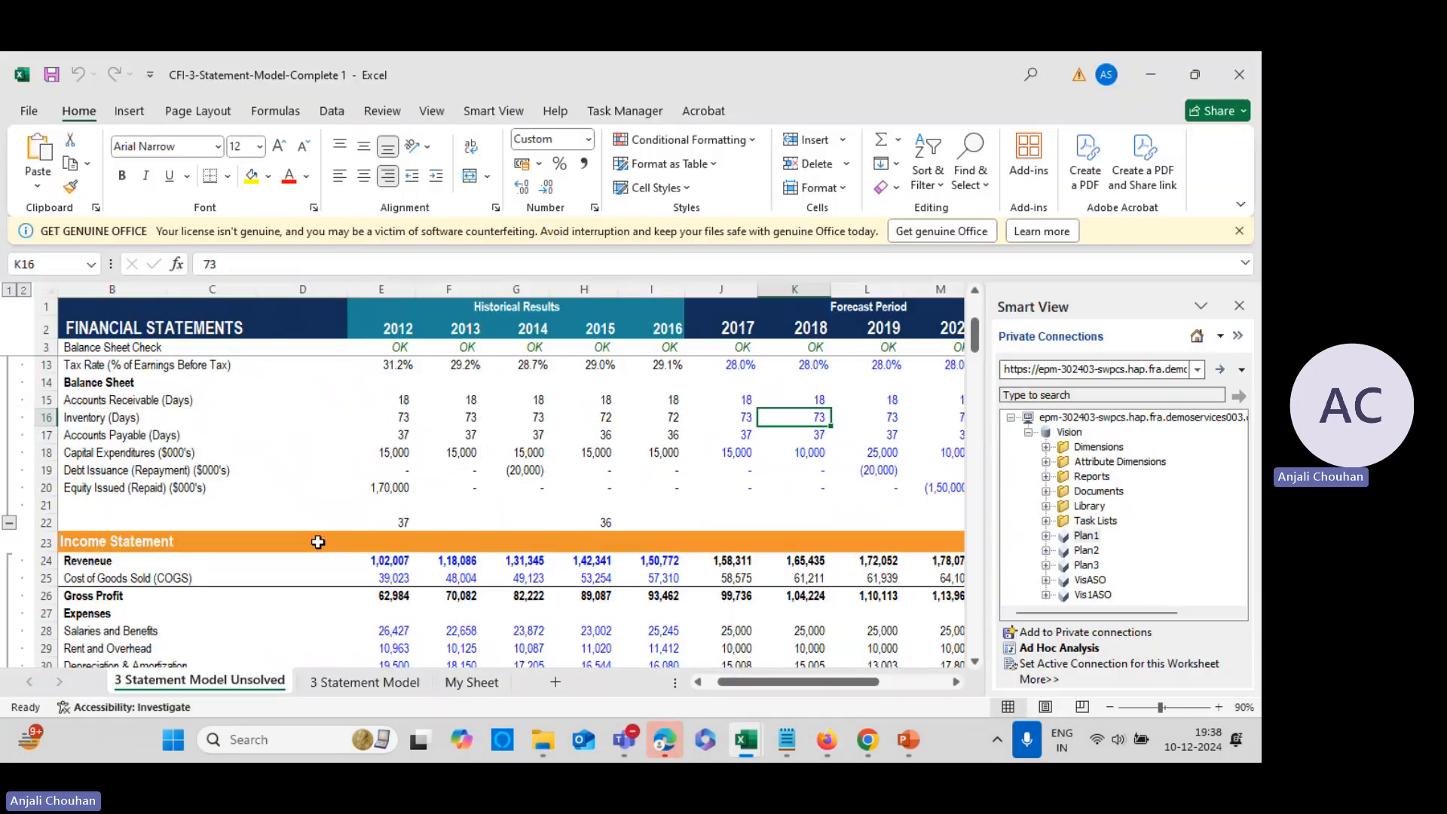
{"action": "scroll", "coordinate": [207, 627], "scroll_direction": "down", "scroll_amount": 2}
{"action": "scroll", "coordinate": [208, 627], "scroll_direction": "up", "scroll_amount": 4}
{"action": "scroll", "coordinate": [222, 618], "scroll_direction": "down", "scroll_amount": 9}
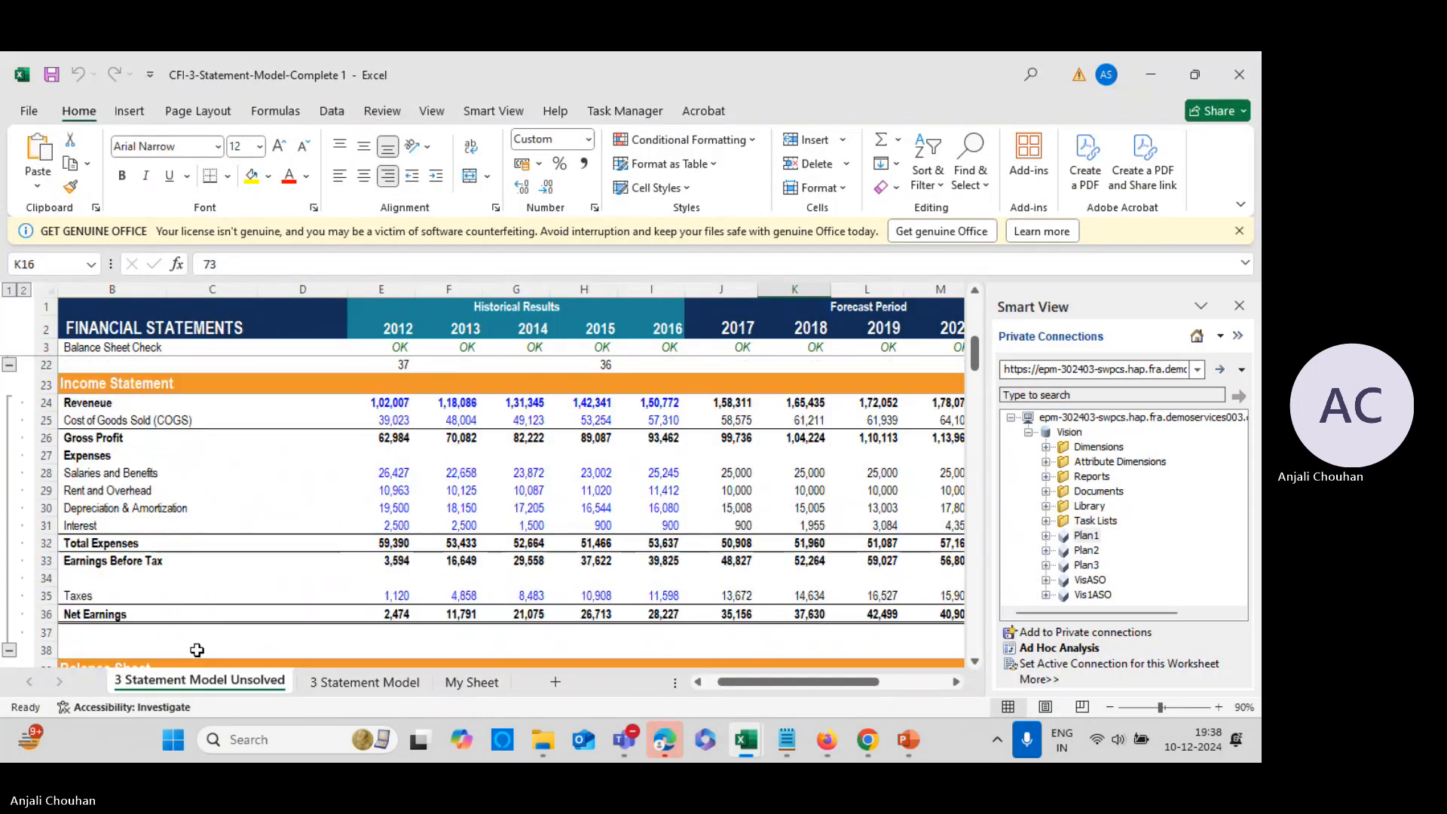
{"action": "scroll", "coordinate": [233, 607], "scroll_direction": "down", "scroll_amount": 1}
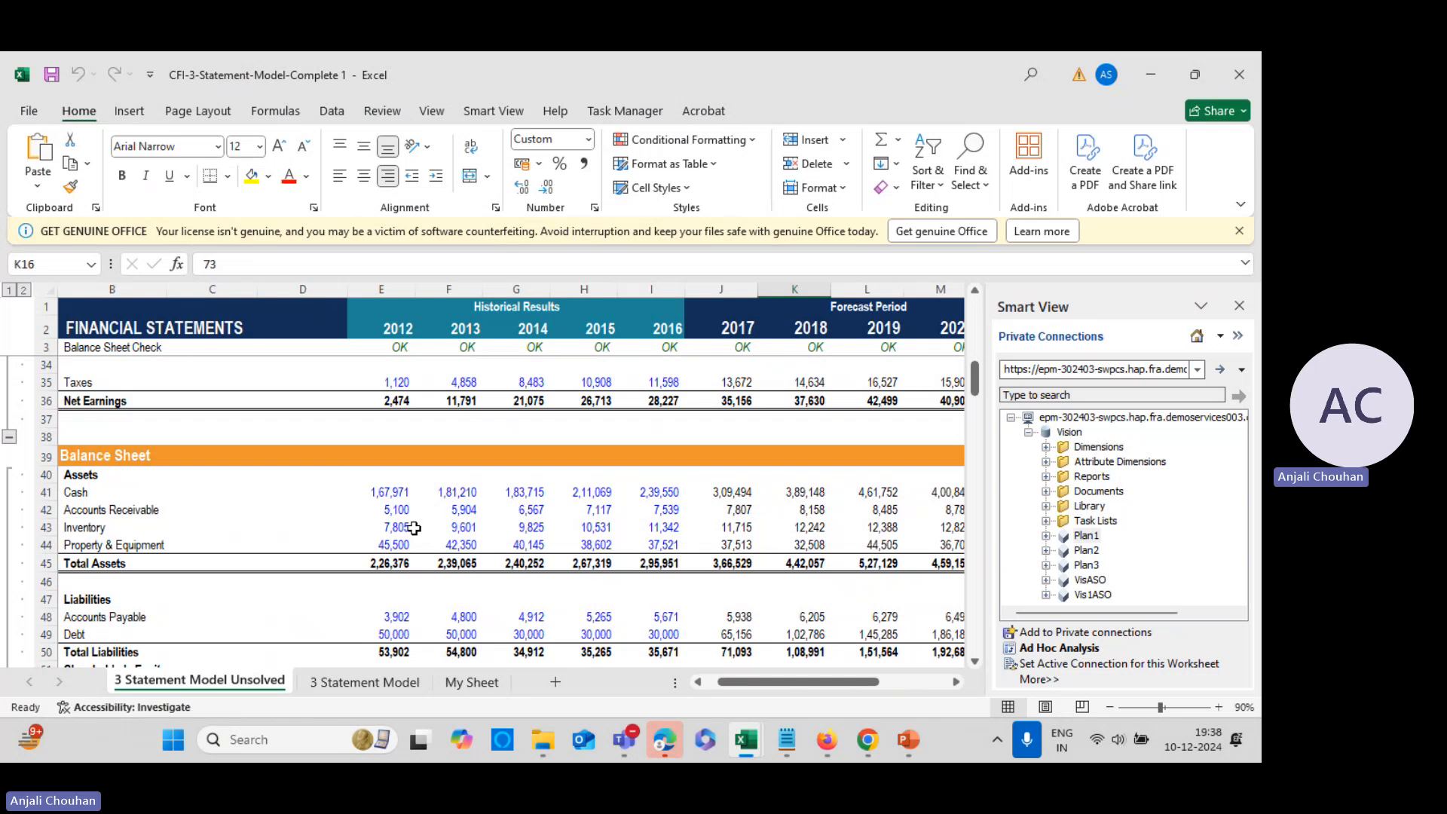
{"action": "left_click", "coordinate": [411, 523]}
Compare the form's Inventory_ and Inventory_1 values for FY20 to FY24 with the Excel model's Inventory row for 2012 to 2016
{"action": "key", "text": "alt+Tab"}
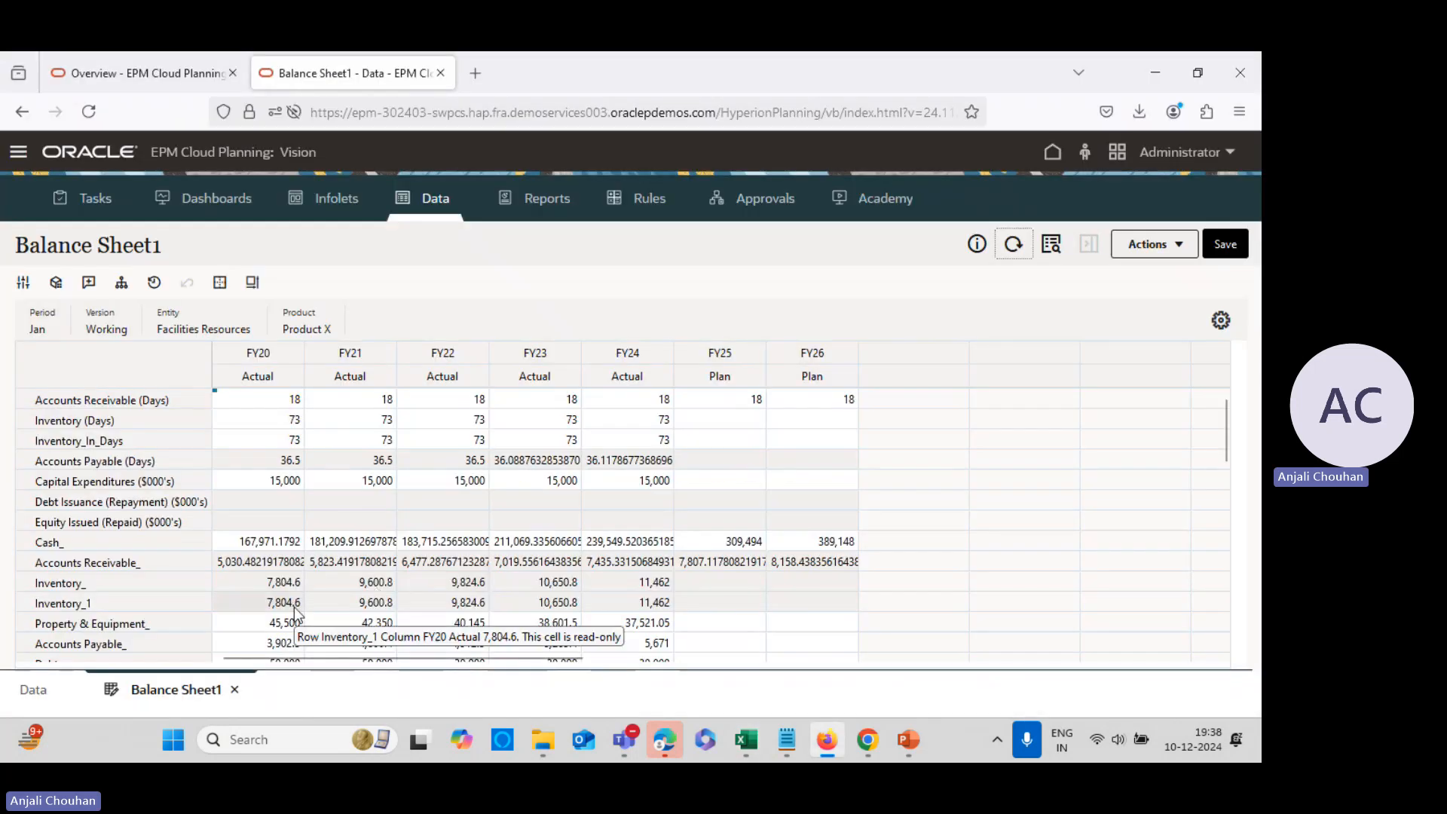
{"action": "left_click", "coordinate": [381, 604]}
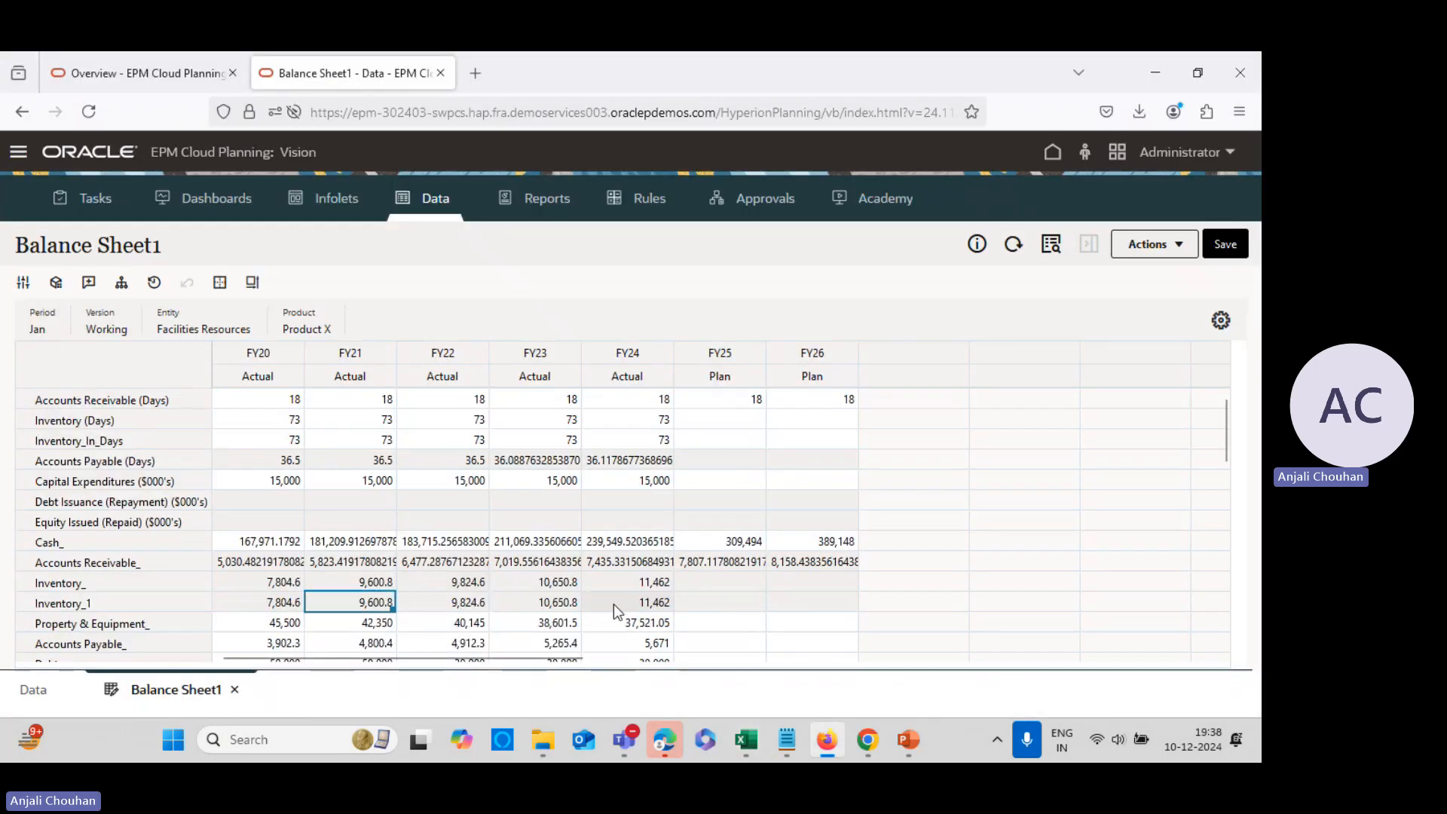
{"action": "key", "text": "alt+Tab"}
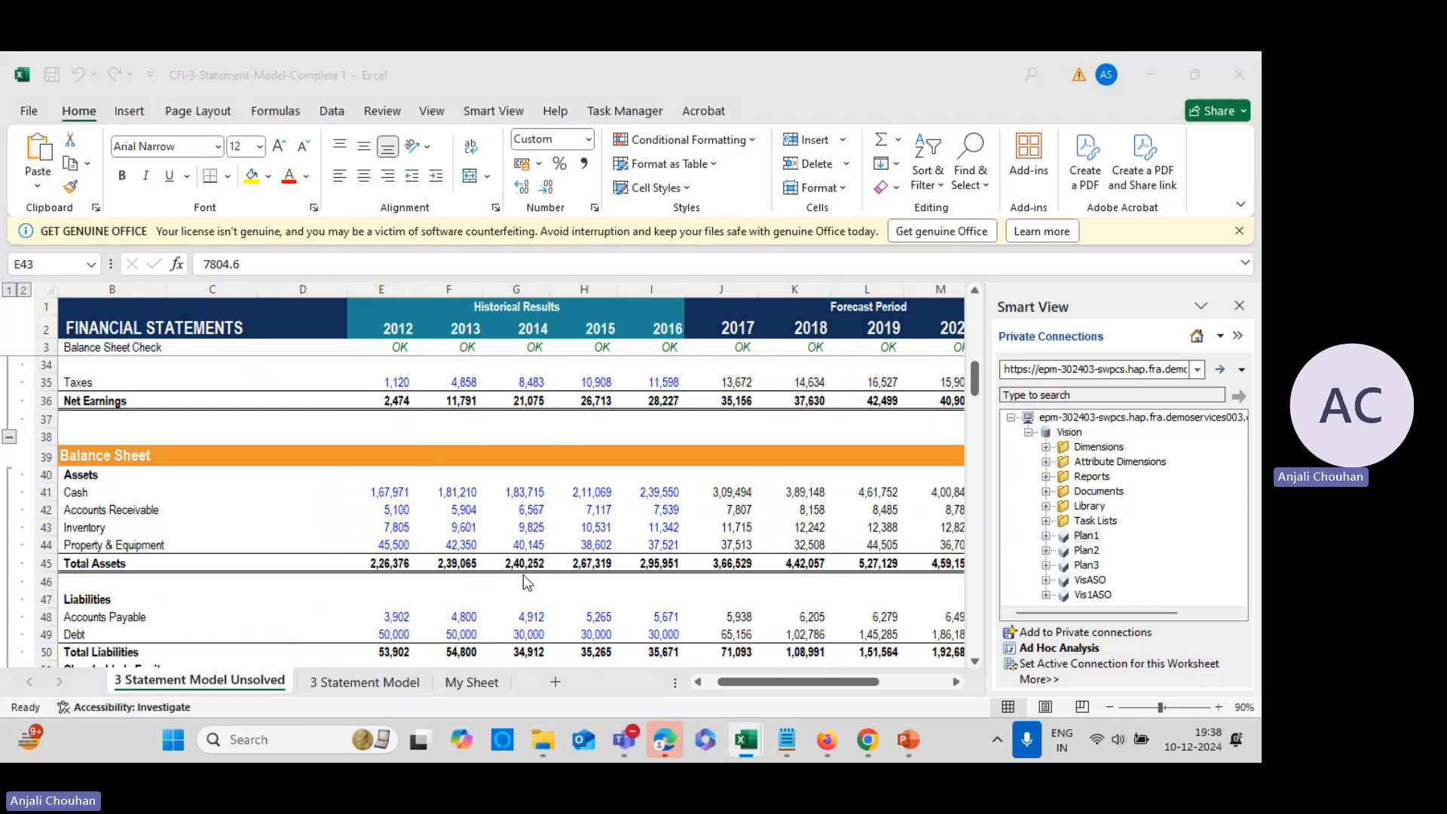
{"action": "key", "text": "alt+Tab"}
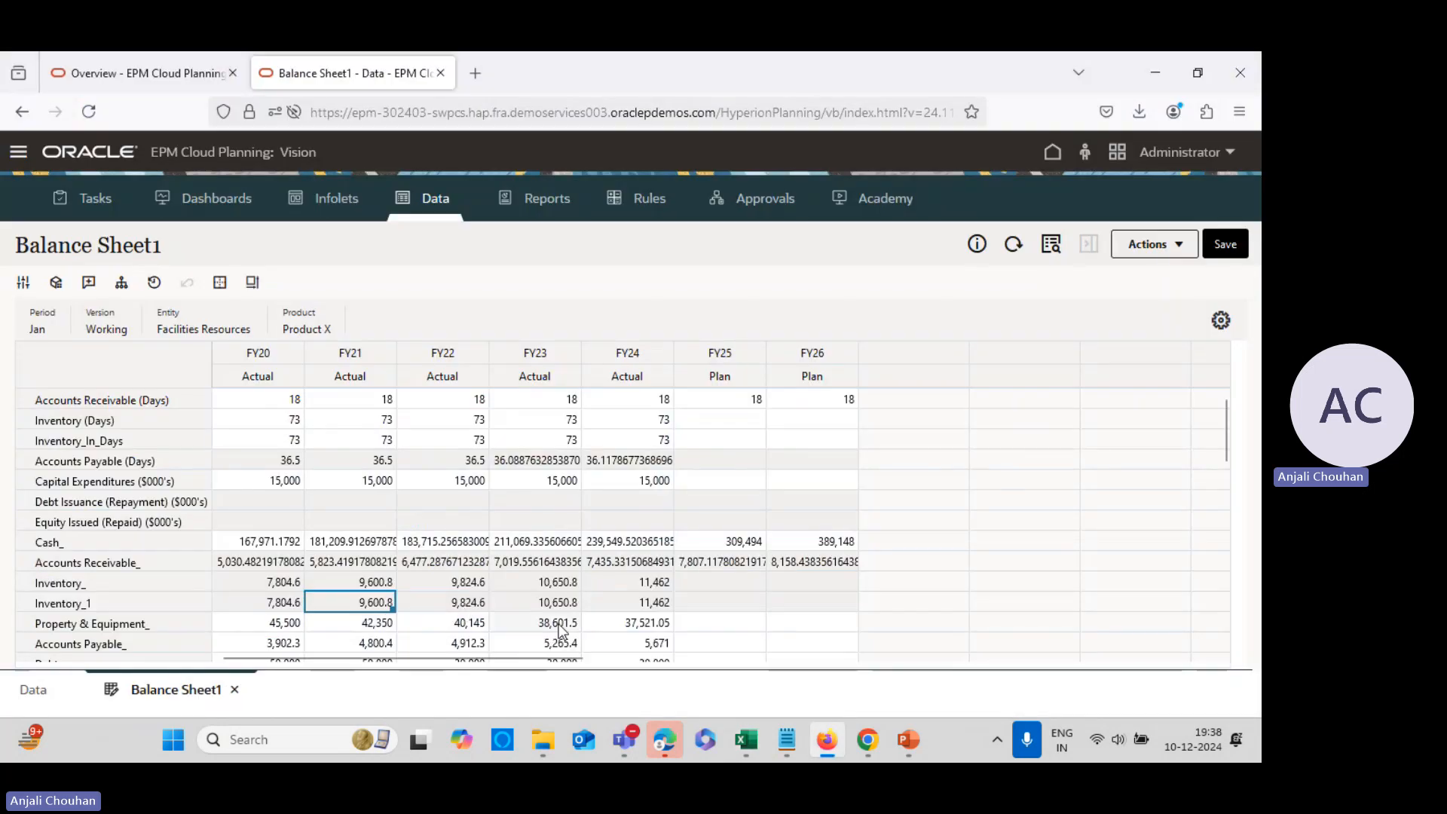
{"action": "key", "text": "alt+Tab"}
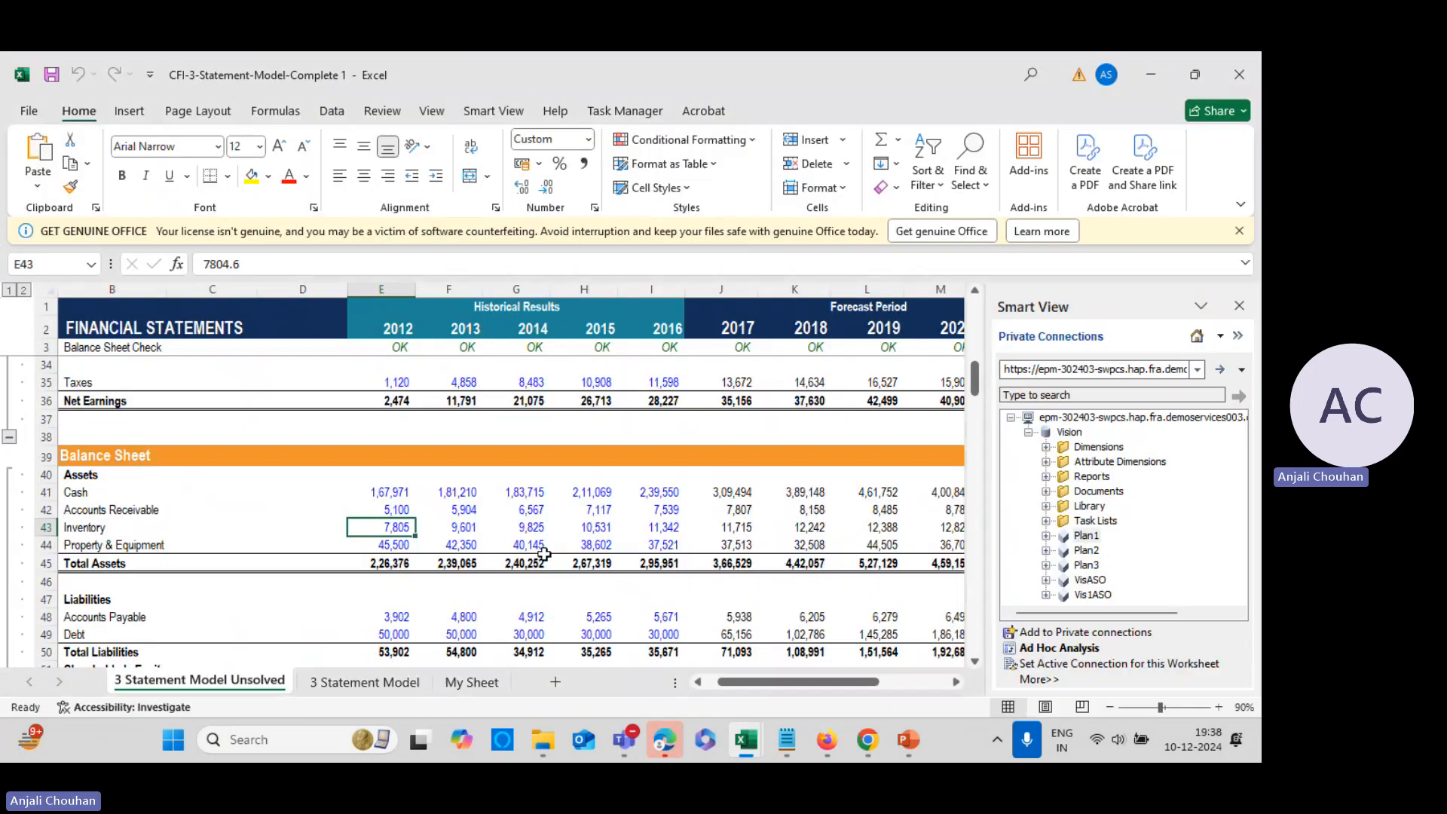
{"action": "key", "text": "alt+Tab"}
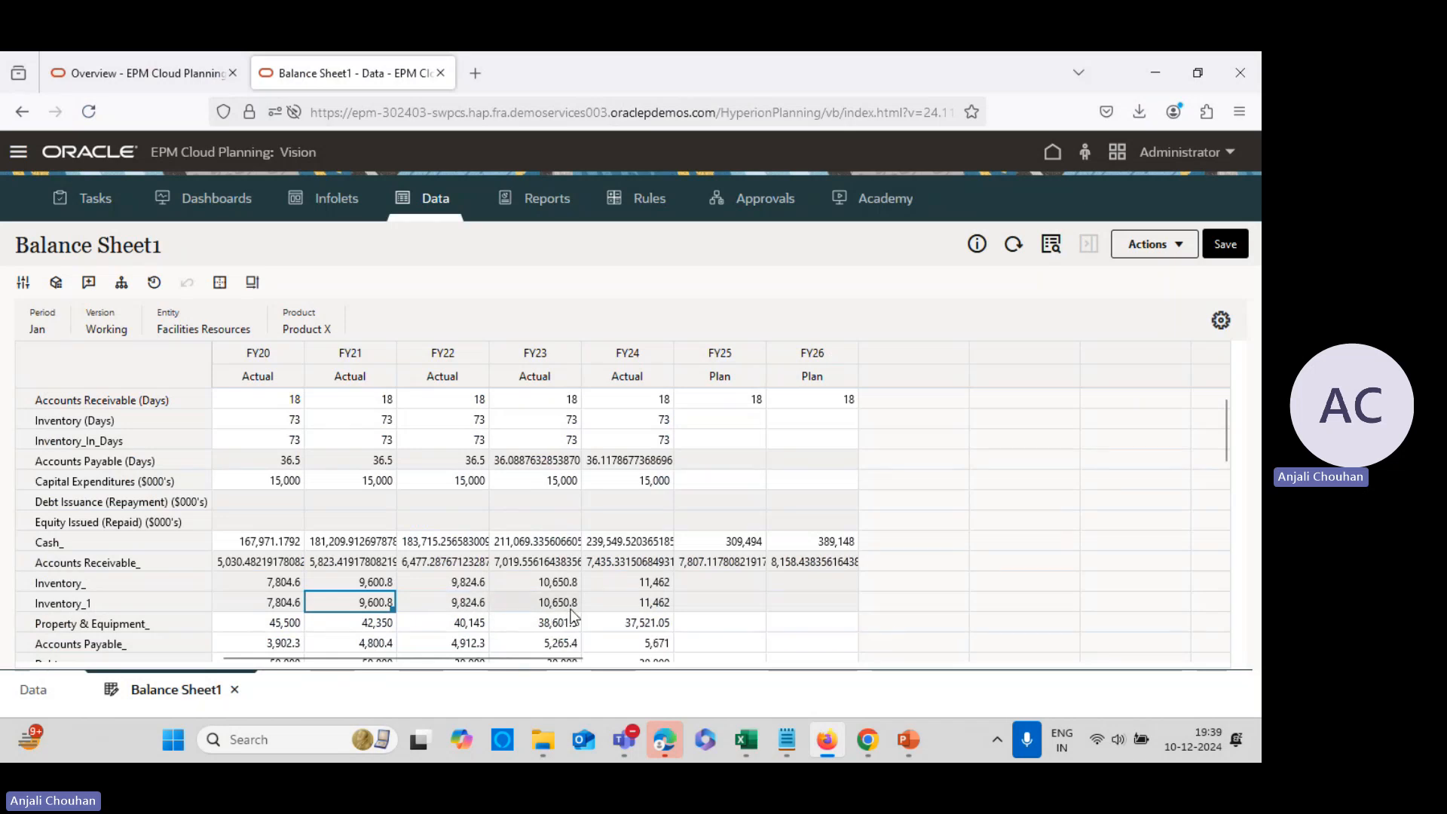
{"action": "key", "text": "alt+Tab"}
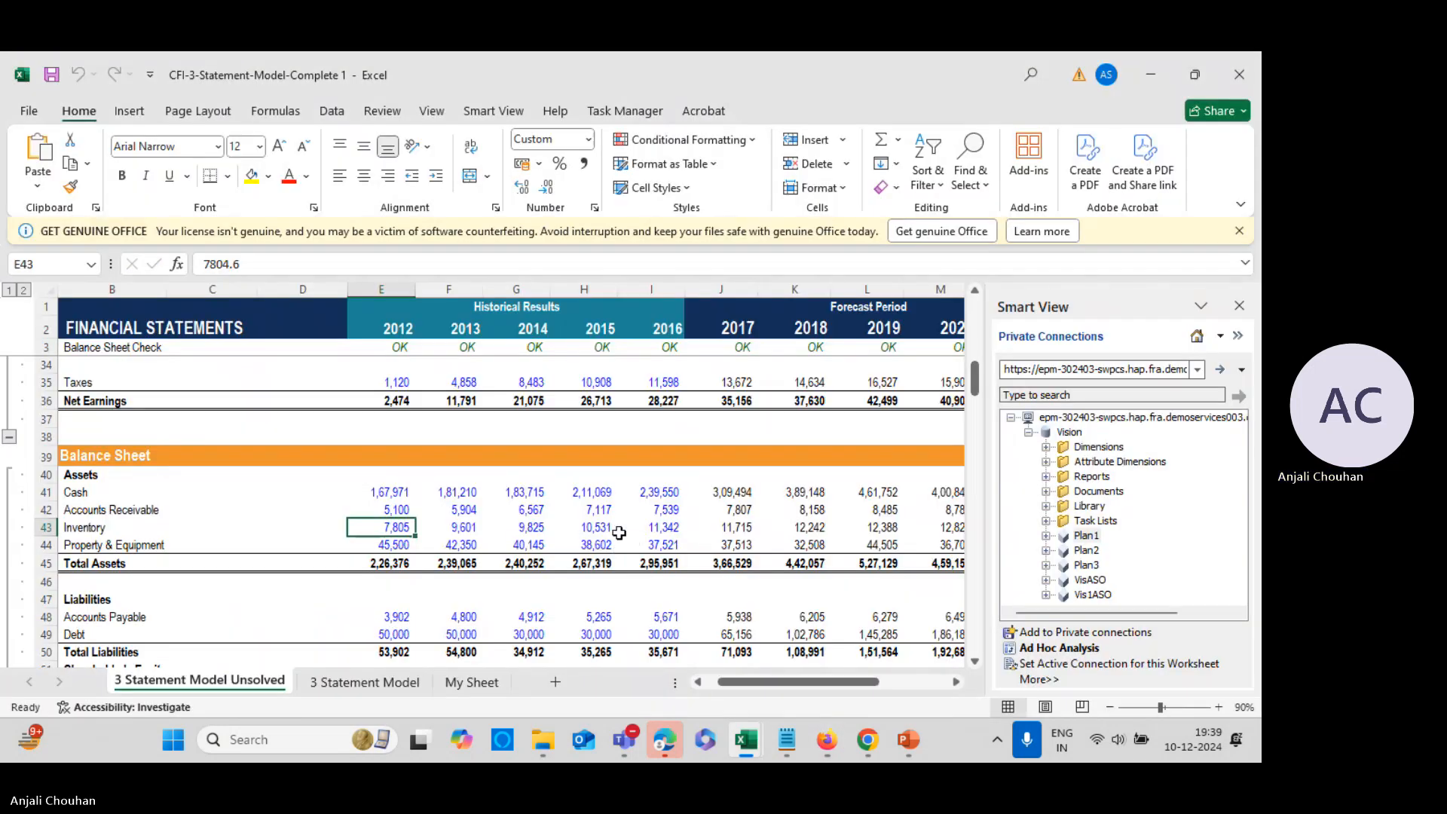
{"action": "key", "text": "alt+Tab"}
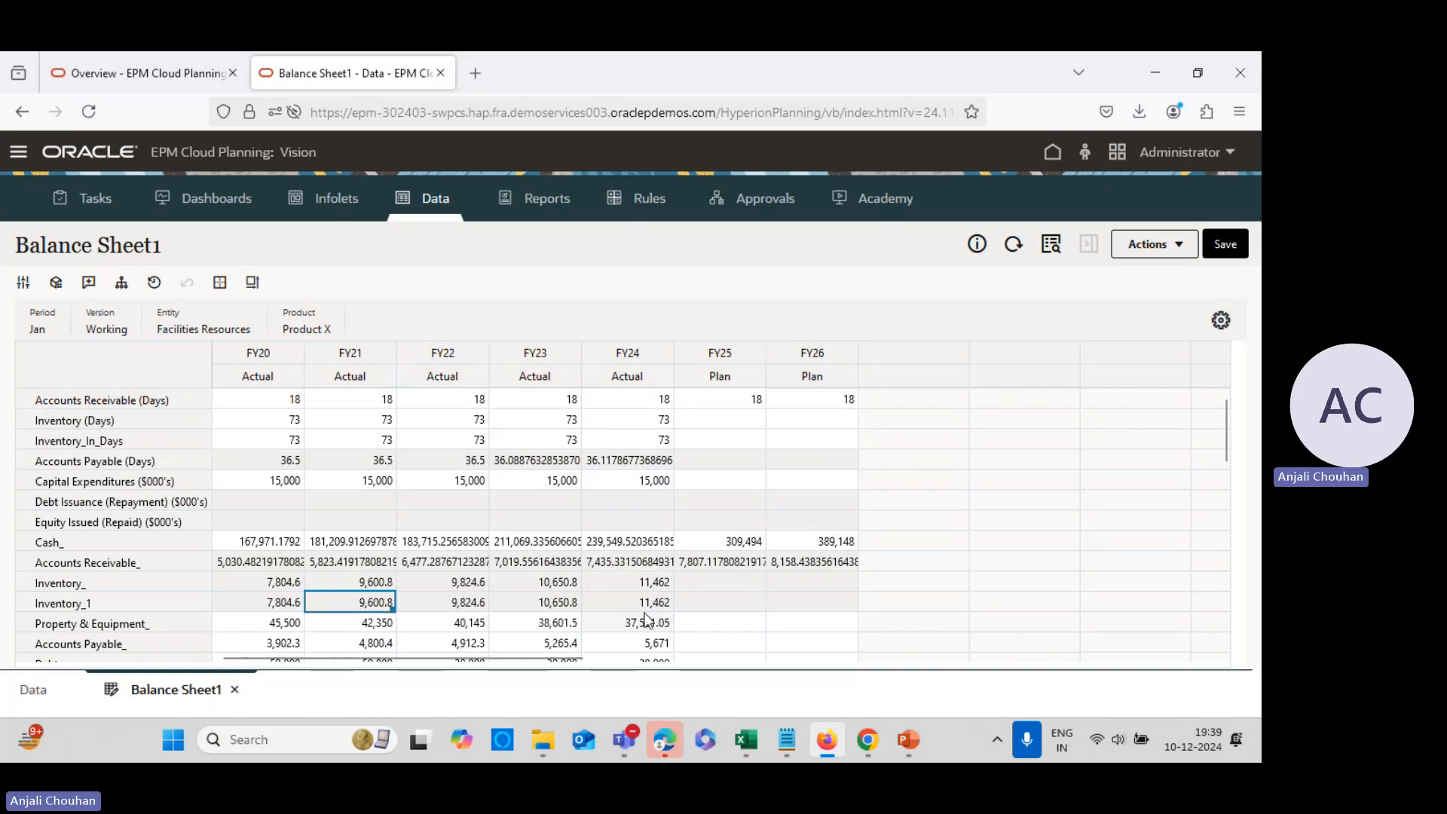
{"action": "key", "text": "alt+Tab"}
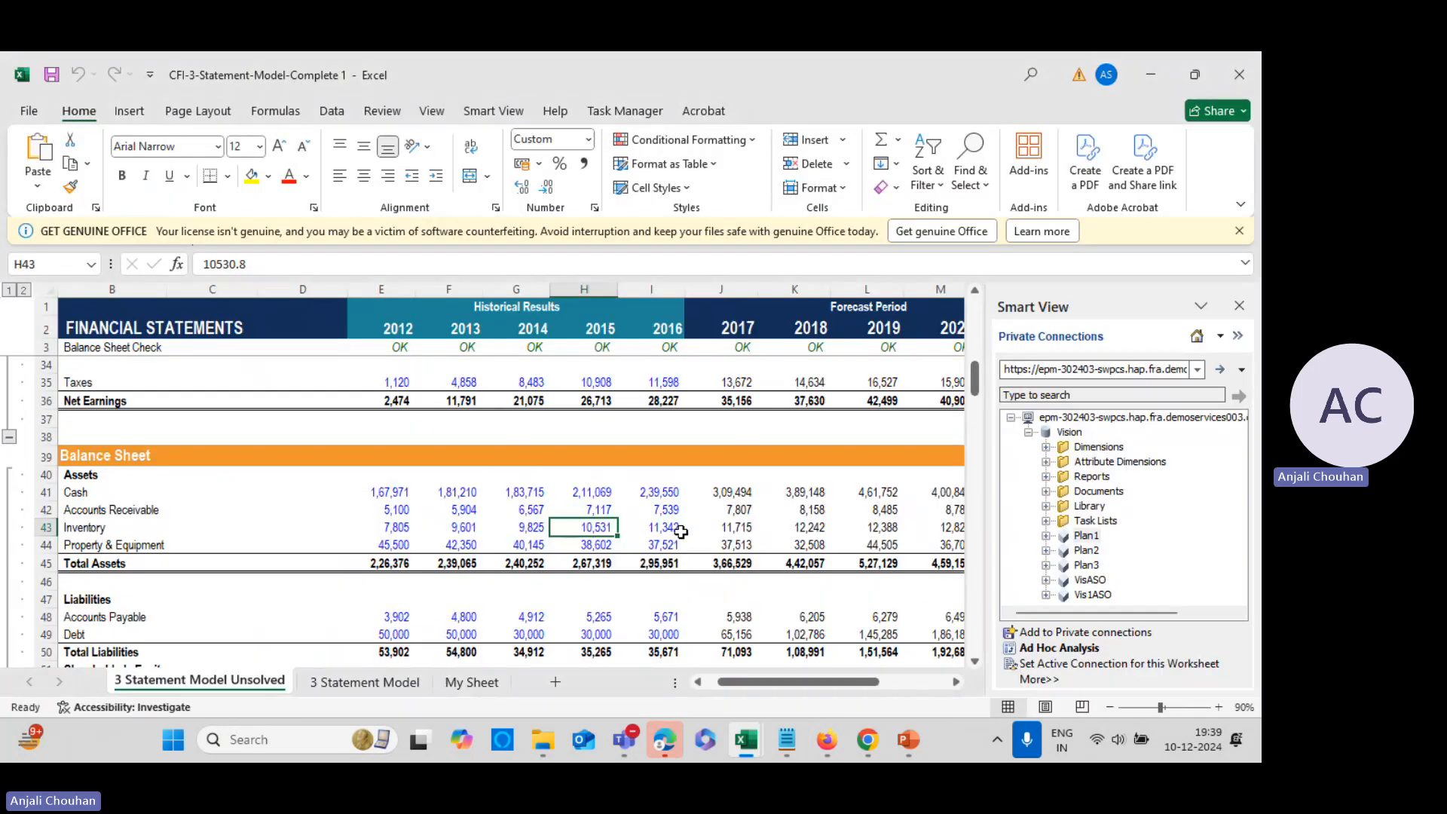
{"action": "key", "text": "alt+Tab"}
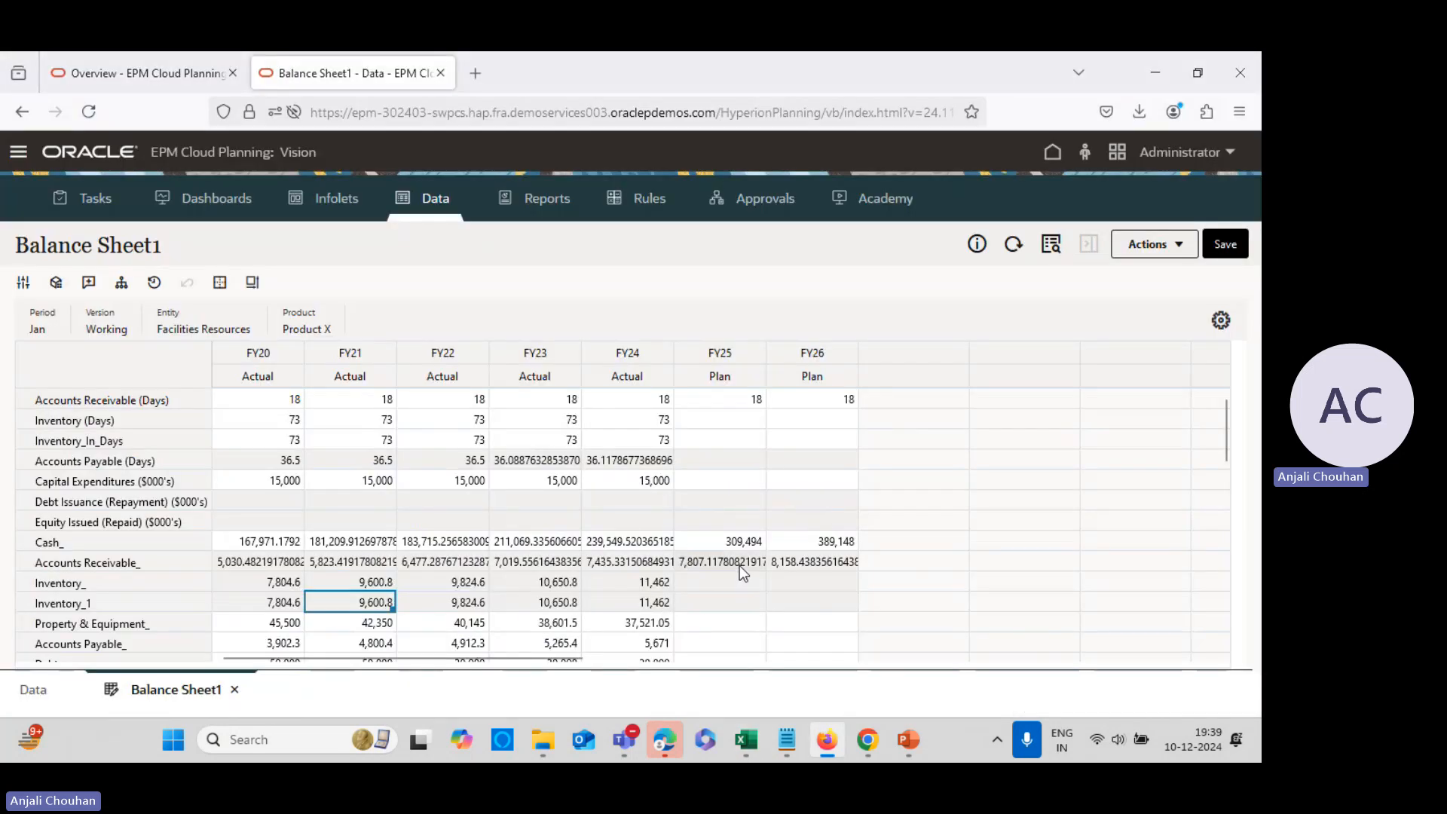
{"action": "key", "text": "alt+Tab"}
{"action": "key", "text": "Right"}
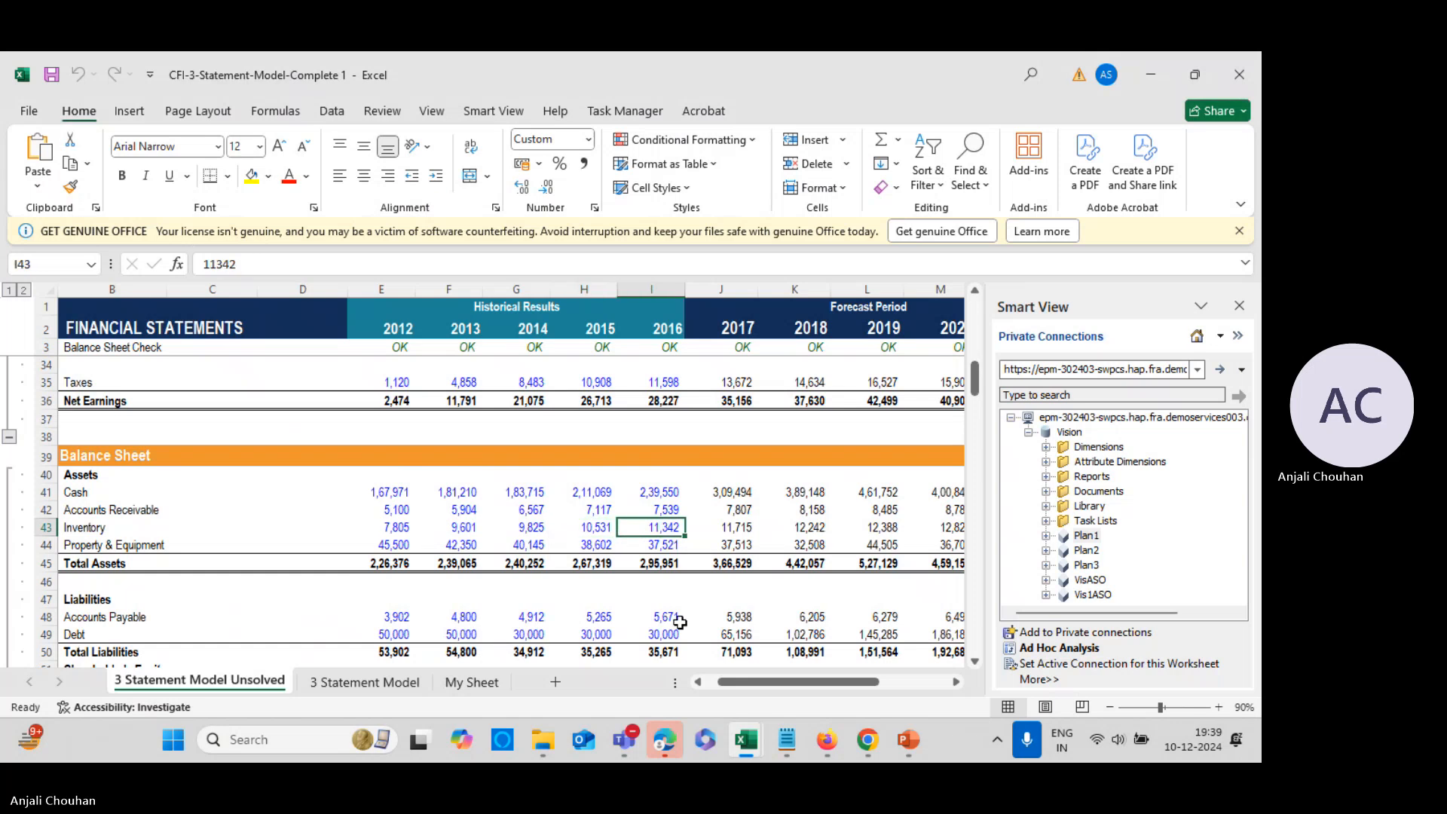
Check the Inventory (Days) values for 2015 and 2016 in the Excel model's assumptions section
{"action": "scroll", "coordinate": [679, 622], "scroll_direction": "up", "scroll_amount": 4}
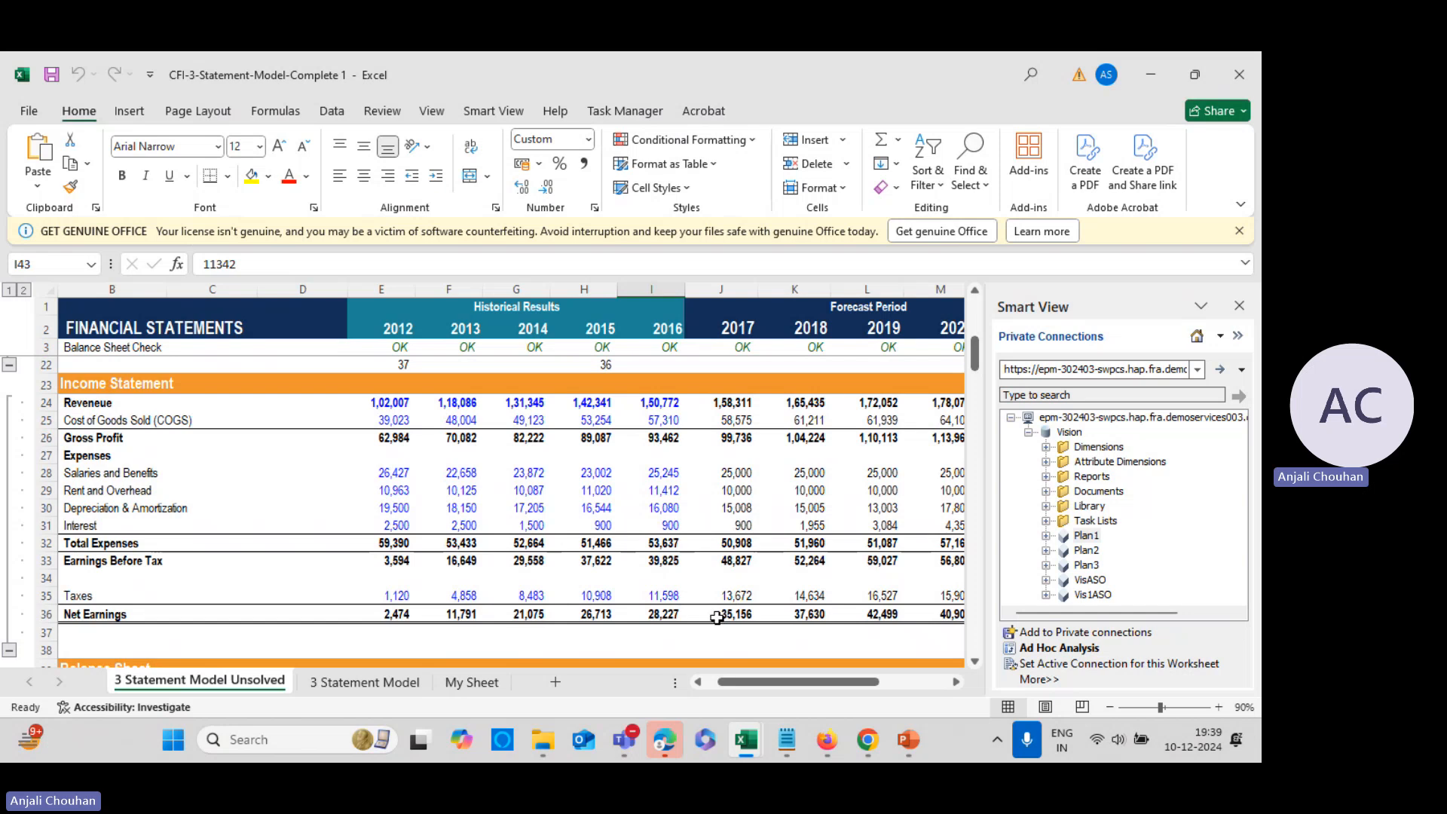
{"action": "scroll", "coordinate": [829, 599], "scroll_direction": "down", "scroll_amount": 2}
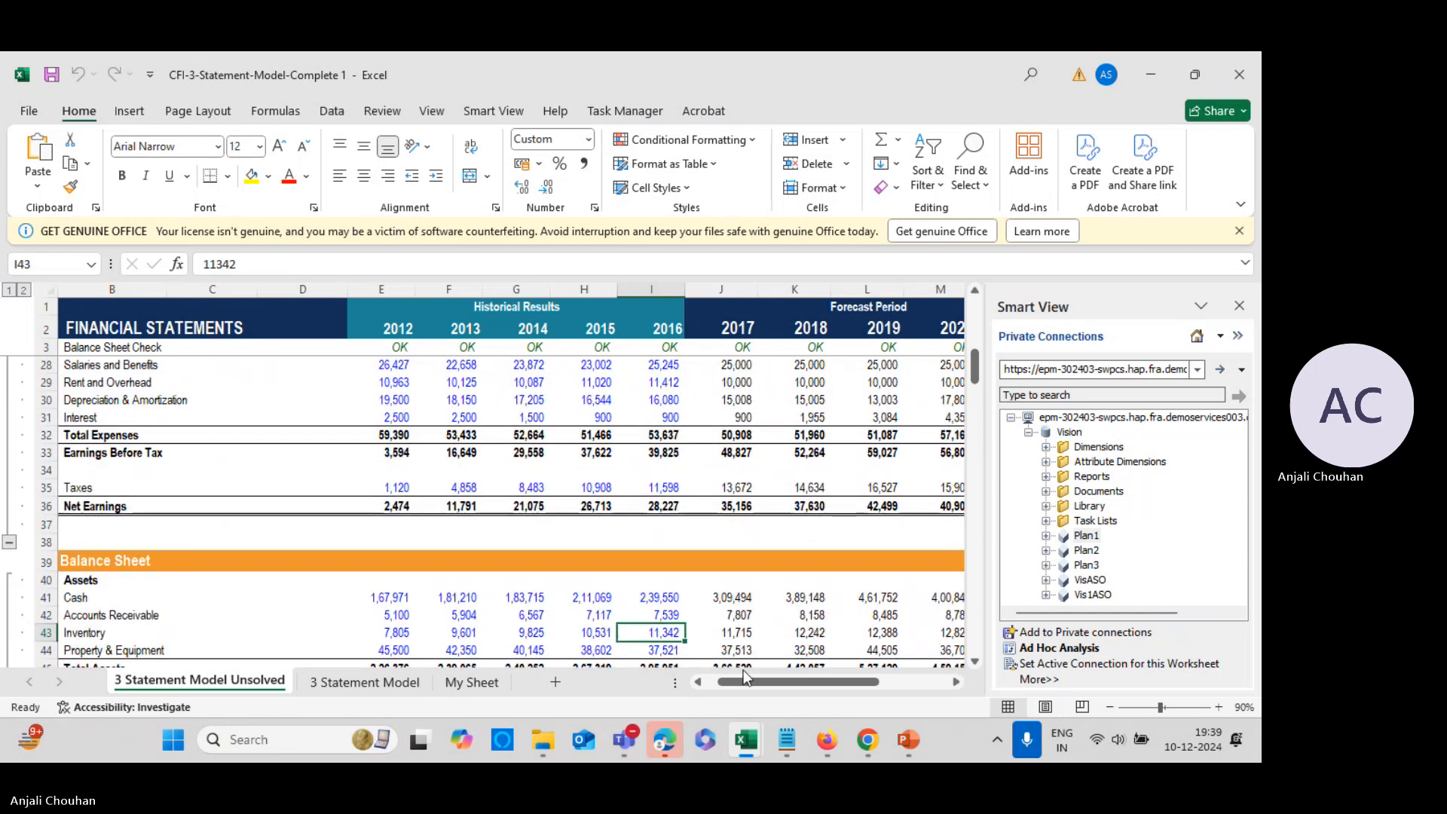
{"action": "mouse_move", "coordinate": [748, 684]}
{"action": "left_mouse_down"}
{"action": "mouse_move", "coordinate": [765, 689]}
{"action": "mouse_move", "coordinate": [729, 678]}
{"action": "left_mouse_up"}
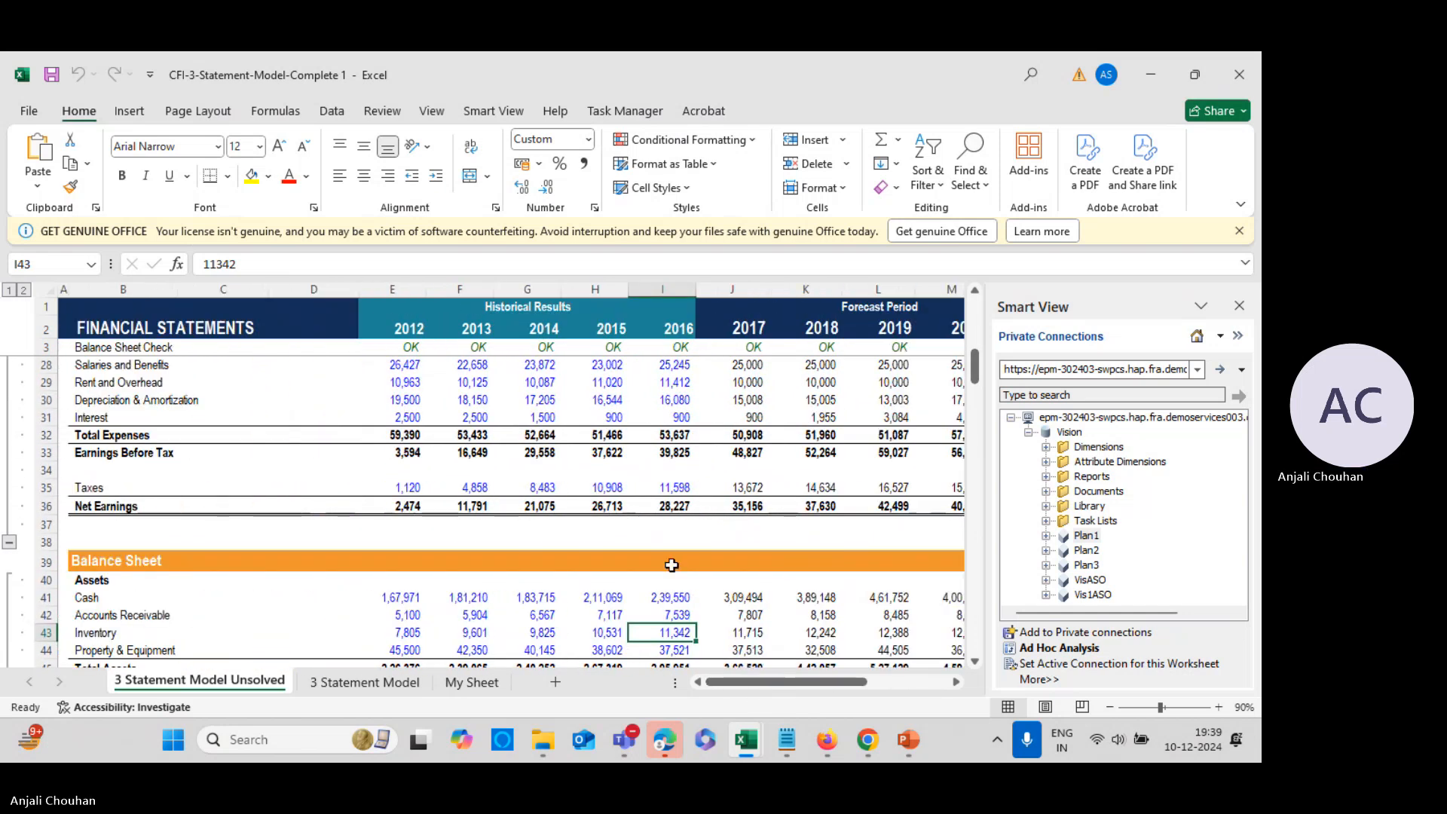
{"action": "scroll", "coordinate": [767, 576], "scroll_direction": "up", "scroll_amount": 6}
{"action": "scroll", "coordinate": [767, 576], "scroll_direction": "up", "scroll_amount": 1}
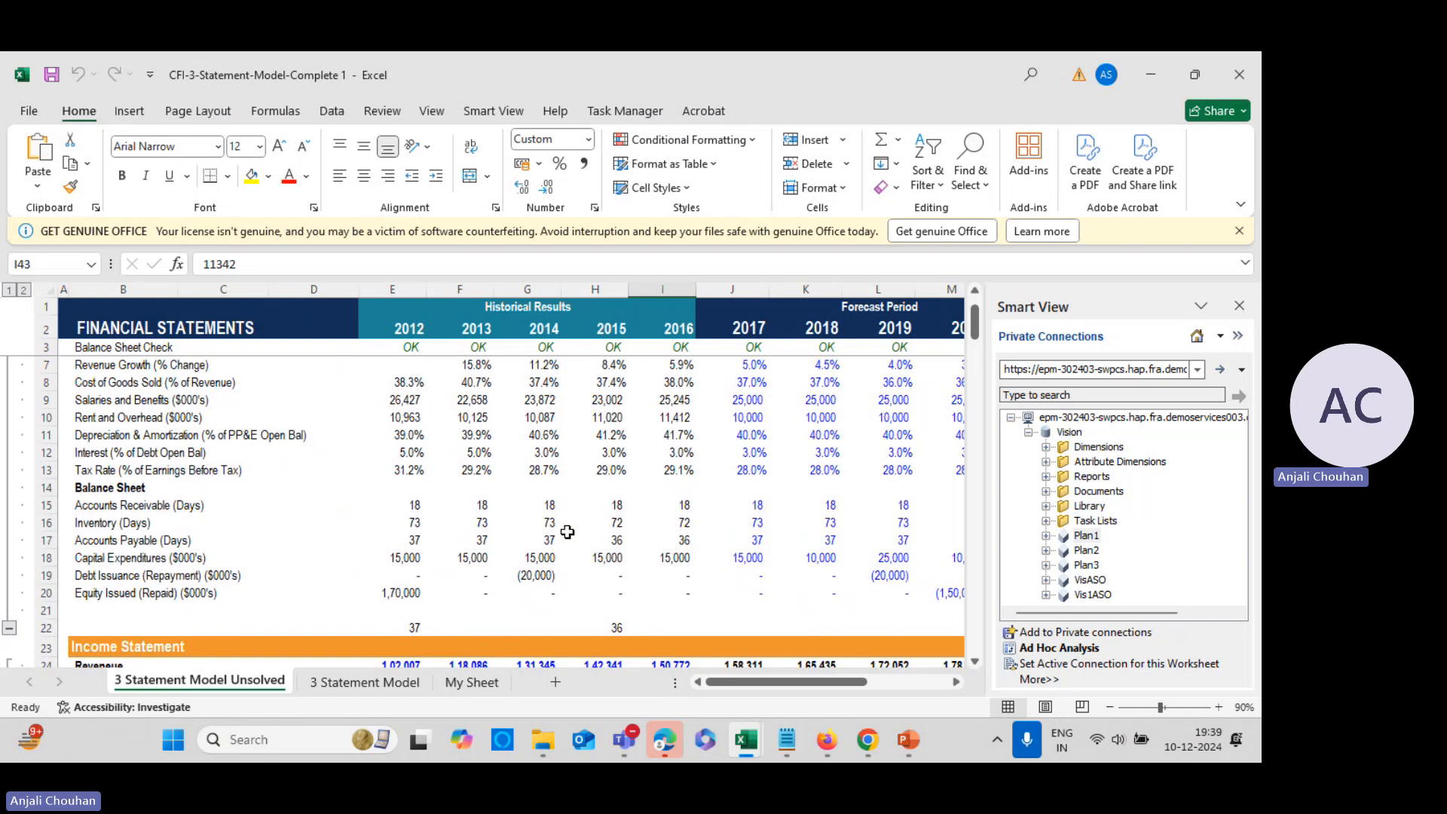
{"action": "left_click", "coordinate": [617, 522]}
{"action": "left_click", "coordinate": [681, 522]}
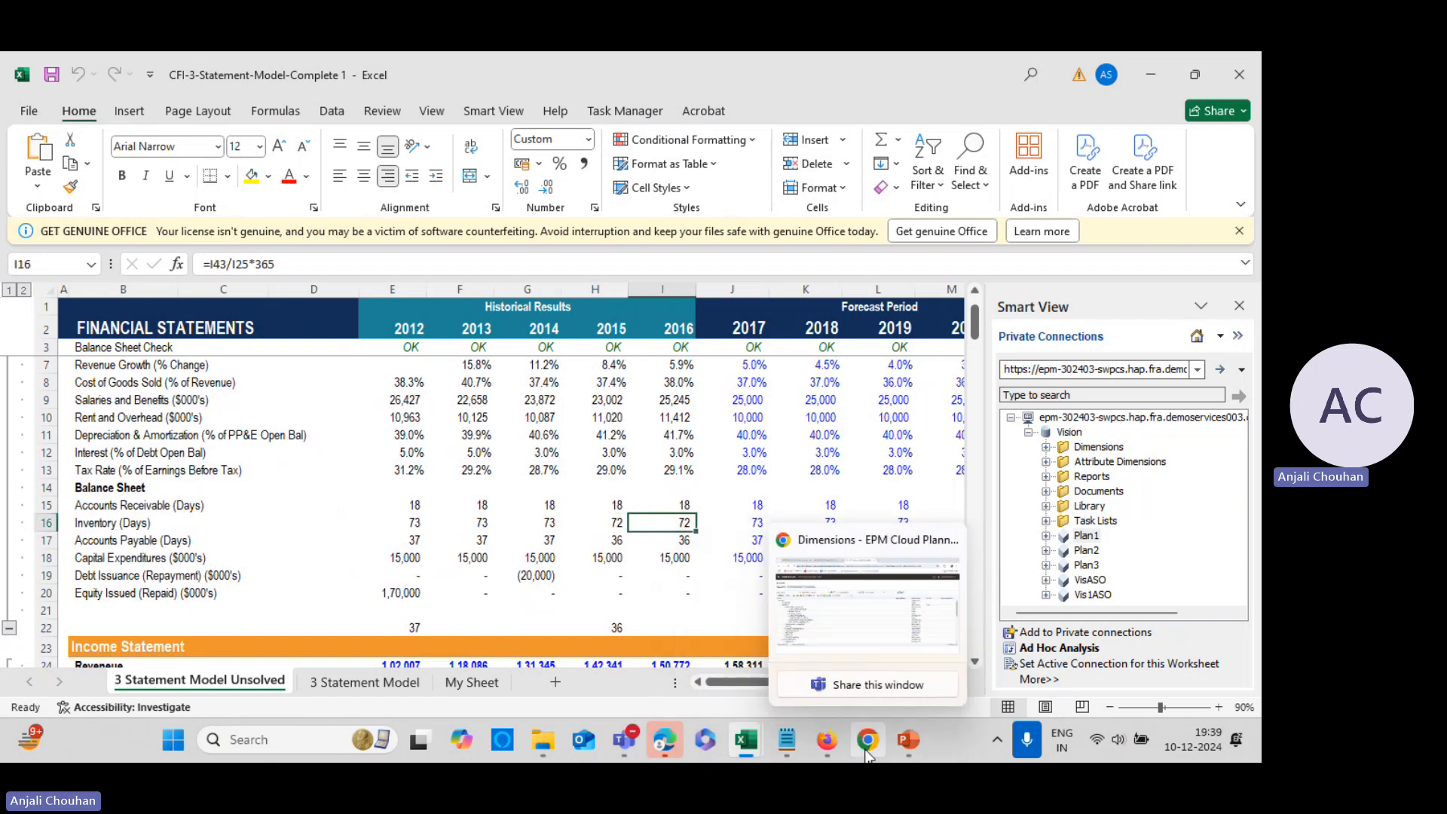
Switch to the Balance Sheet1 form and set both Inventory_In_Days and Inventory (Days) to 72 for FY23 Actual
{"action": "left_click", "coordinate": [838, 744]}
{"action": "left_click", "coordinate": [536, 440]}
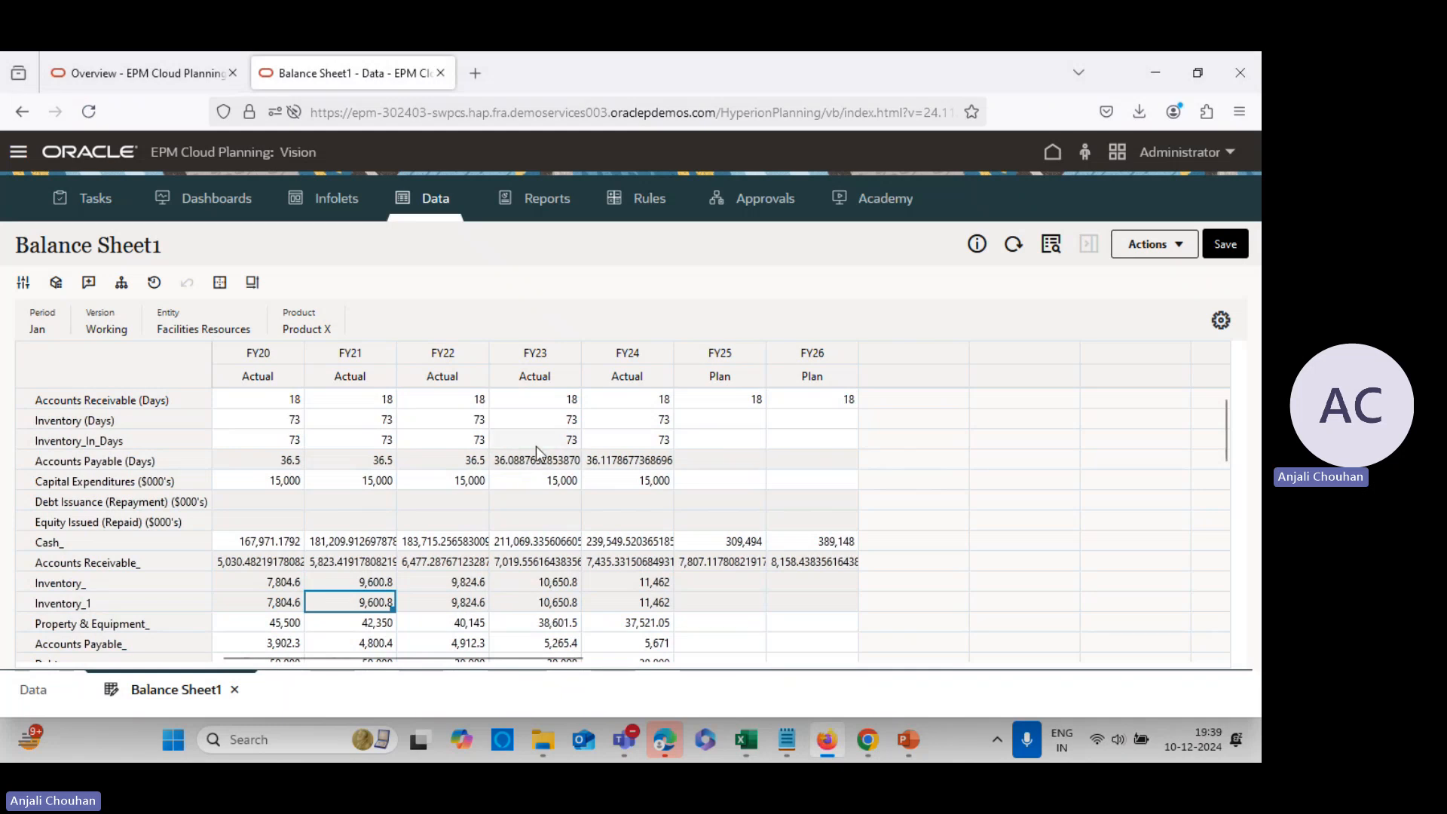
{"action": "type", "text": "72"}
{"action": "key", "text": "Return"}
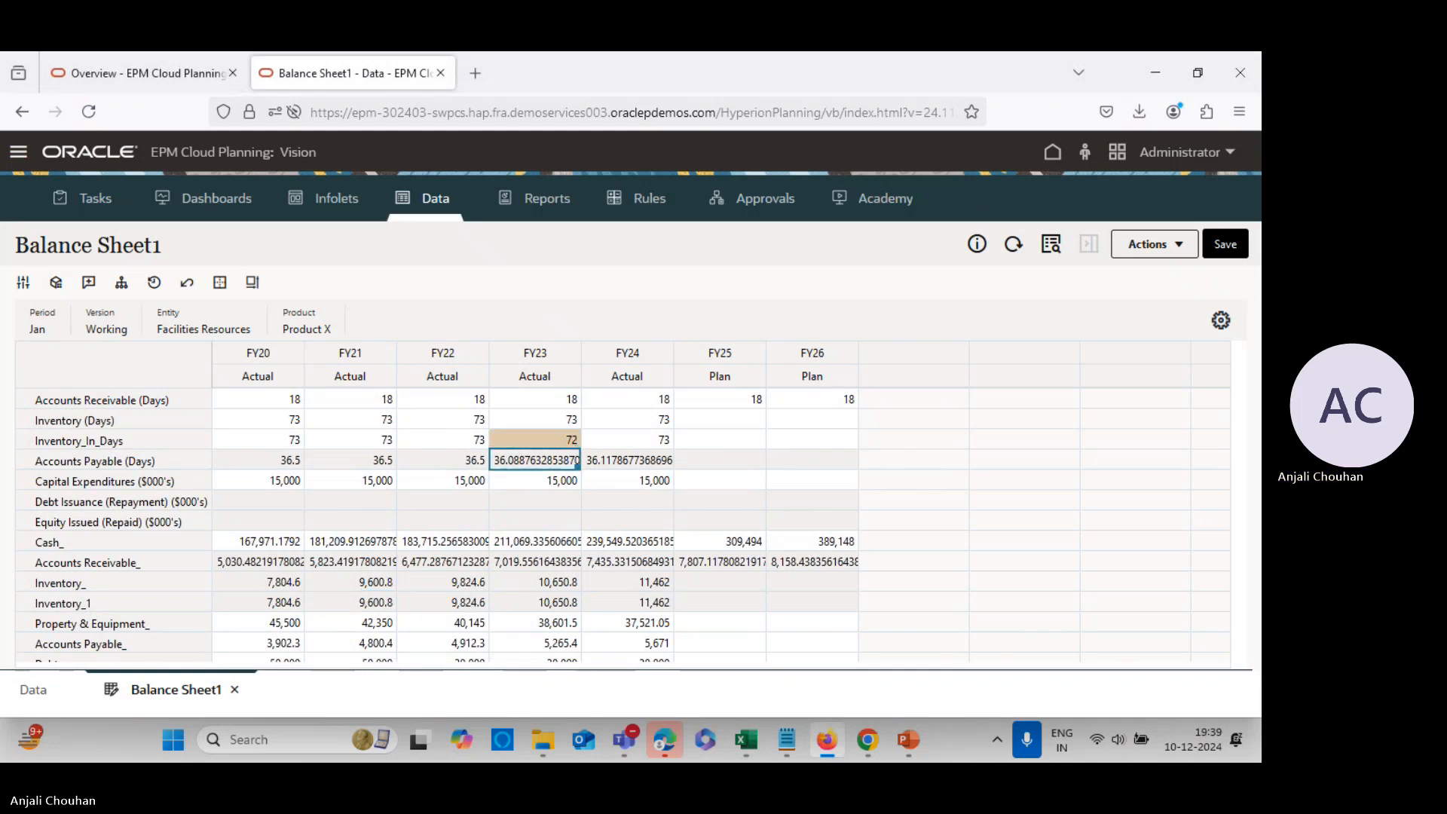
{"action": "key", "text": "Up"}
{"action": "key", "text": "Up"}
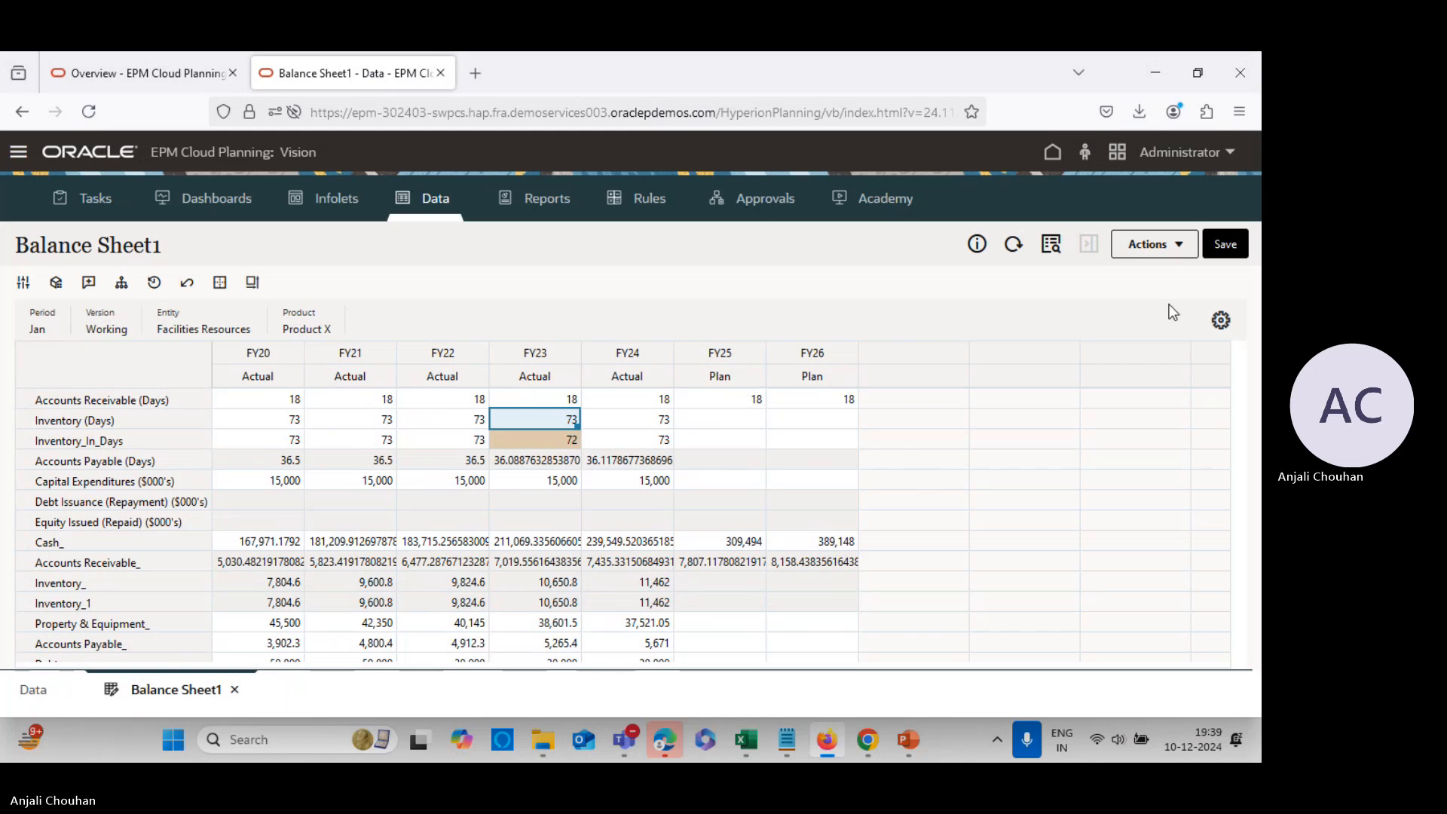
{"action": "left_click", "coordinate": [645, 423]}
{"action": "left_click", "coordinate": [536, 408]}
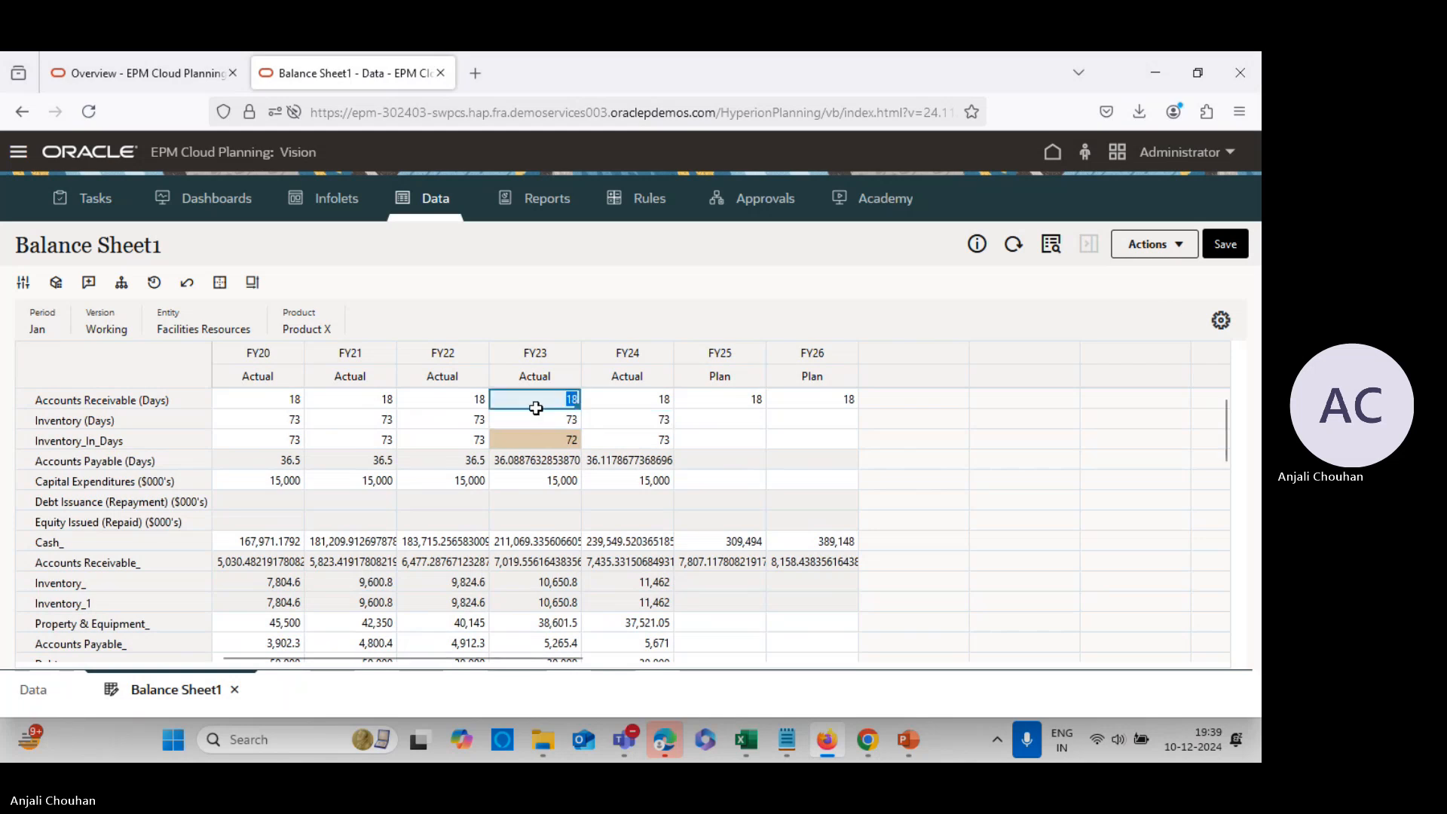
{"action": "left_click", "coordinate": [575, 419]}
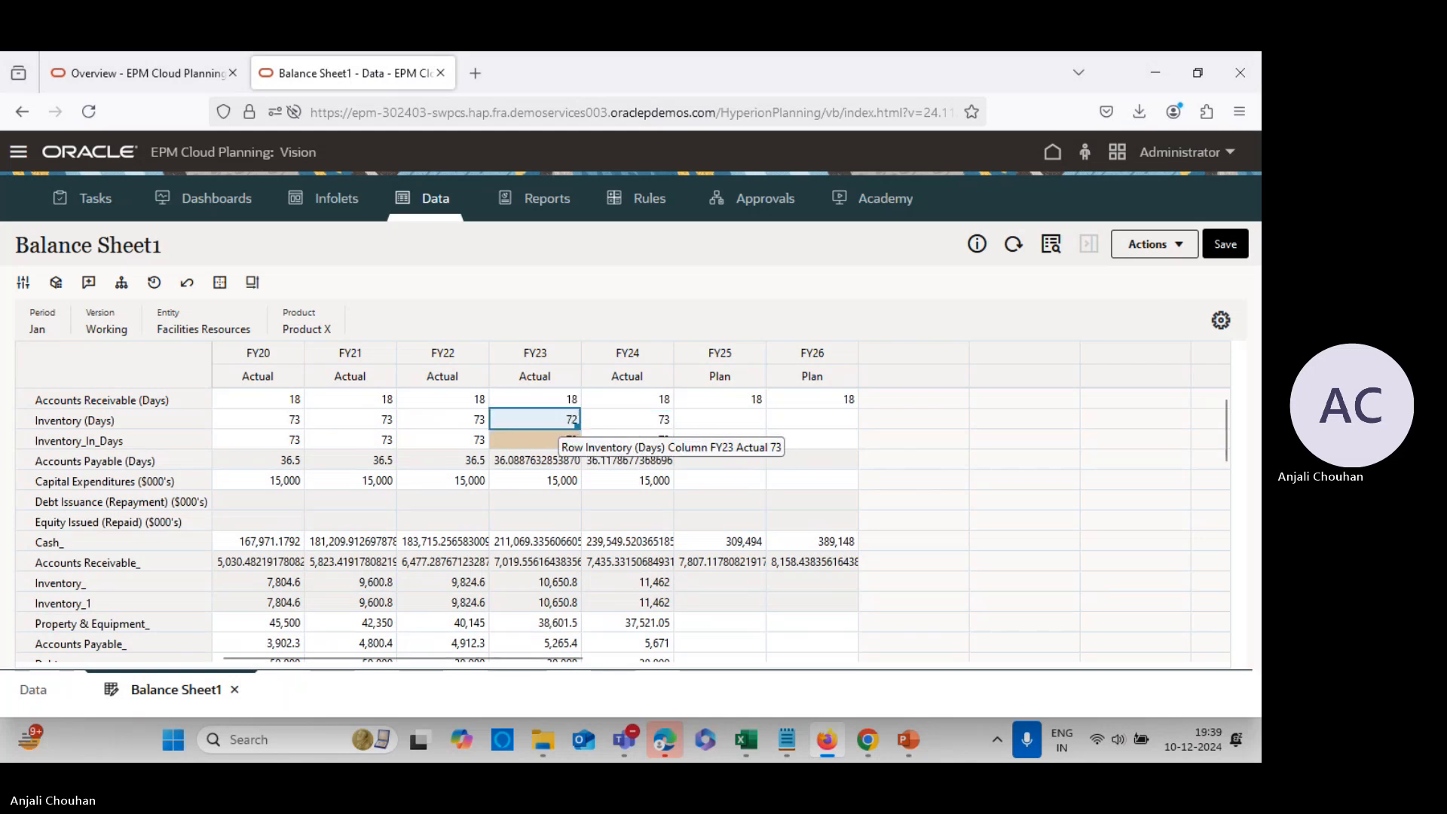
{"action": "key", "text": "Tab"}
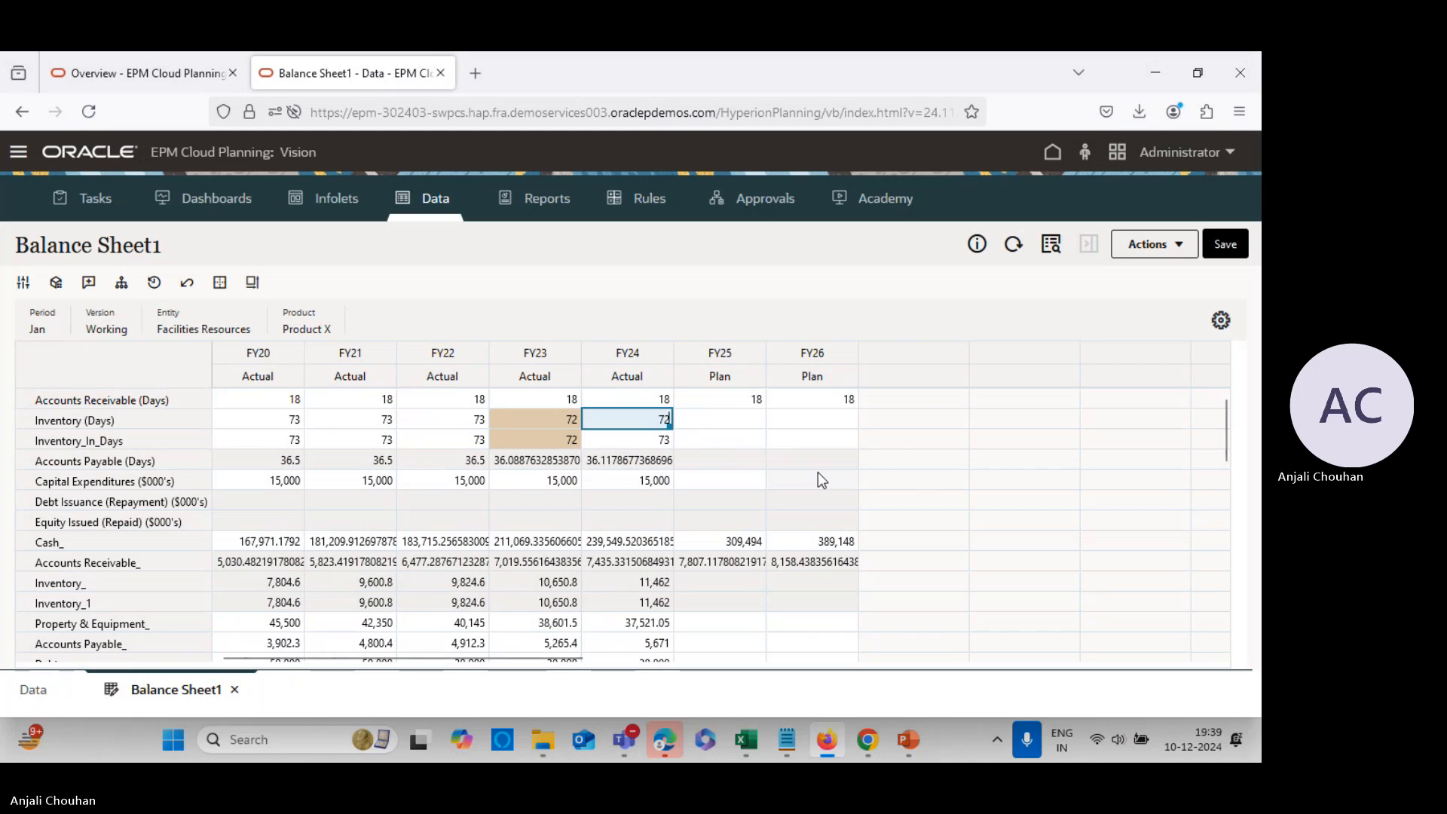
Set Inventory (Days) and Inventory_In_Days to 72 for FY24 Actual, save the form, and refresh it
{"action": "type", "text": "72"}
{"action": "left_click", "coordinate": [654, 446]}
{"action": "type", "text": "7"}
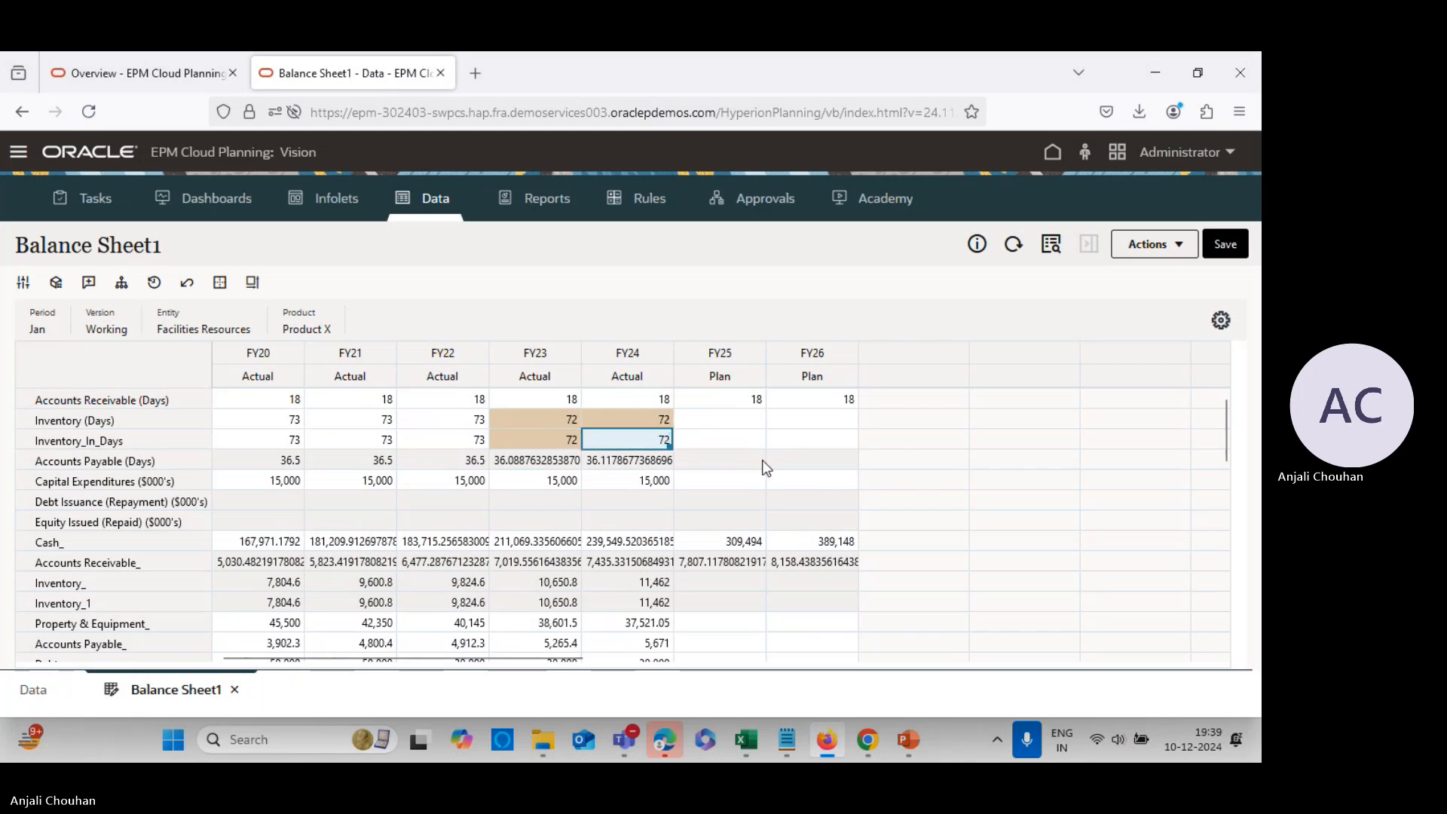
{"action": "type", "text": "2"}
{"action": "left_click", "coordinate": [1225, 243]}
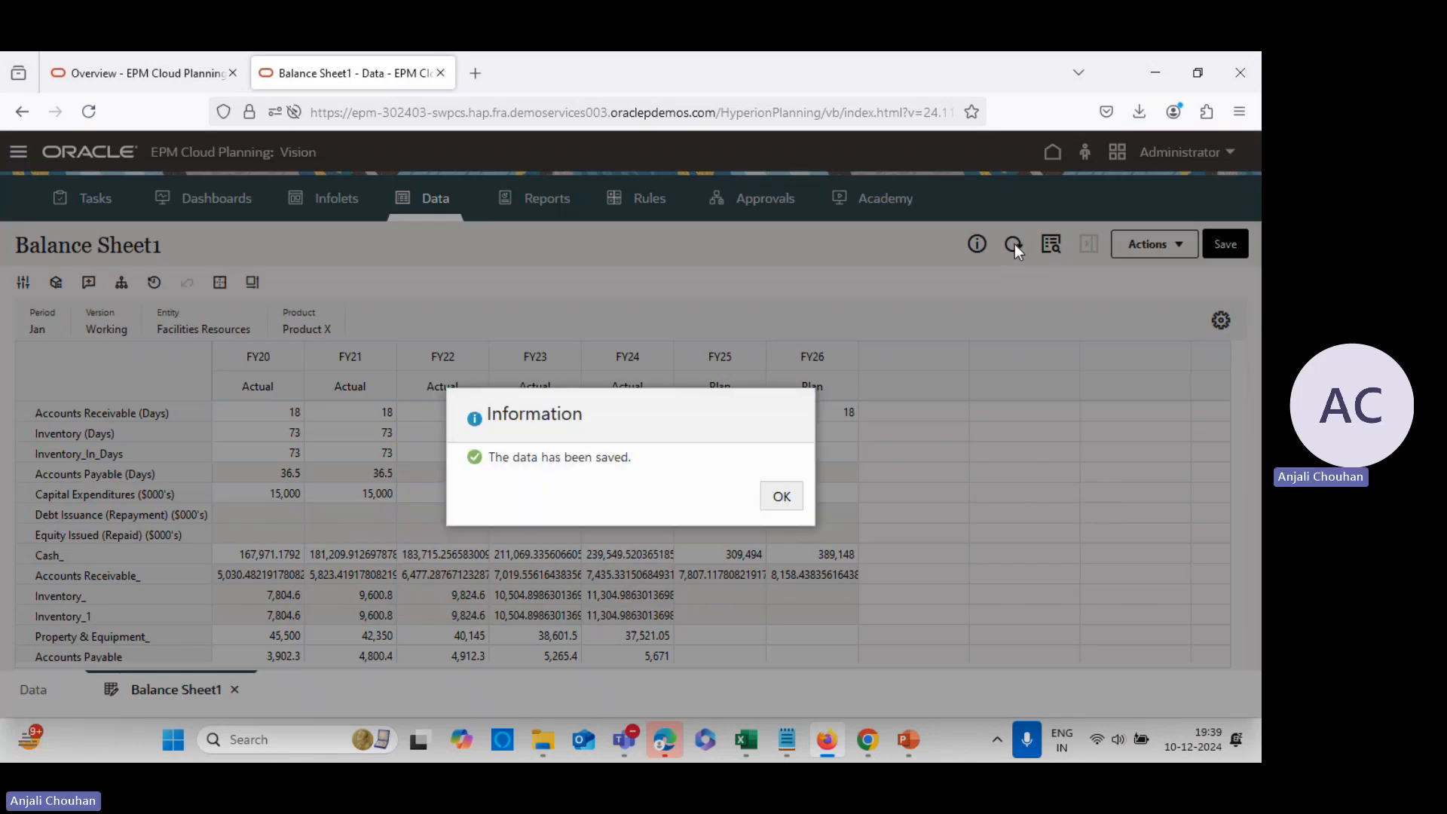
{"action": "left_click", "coordinate": [776, 495]}
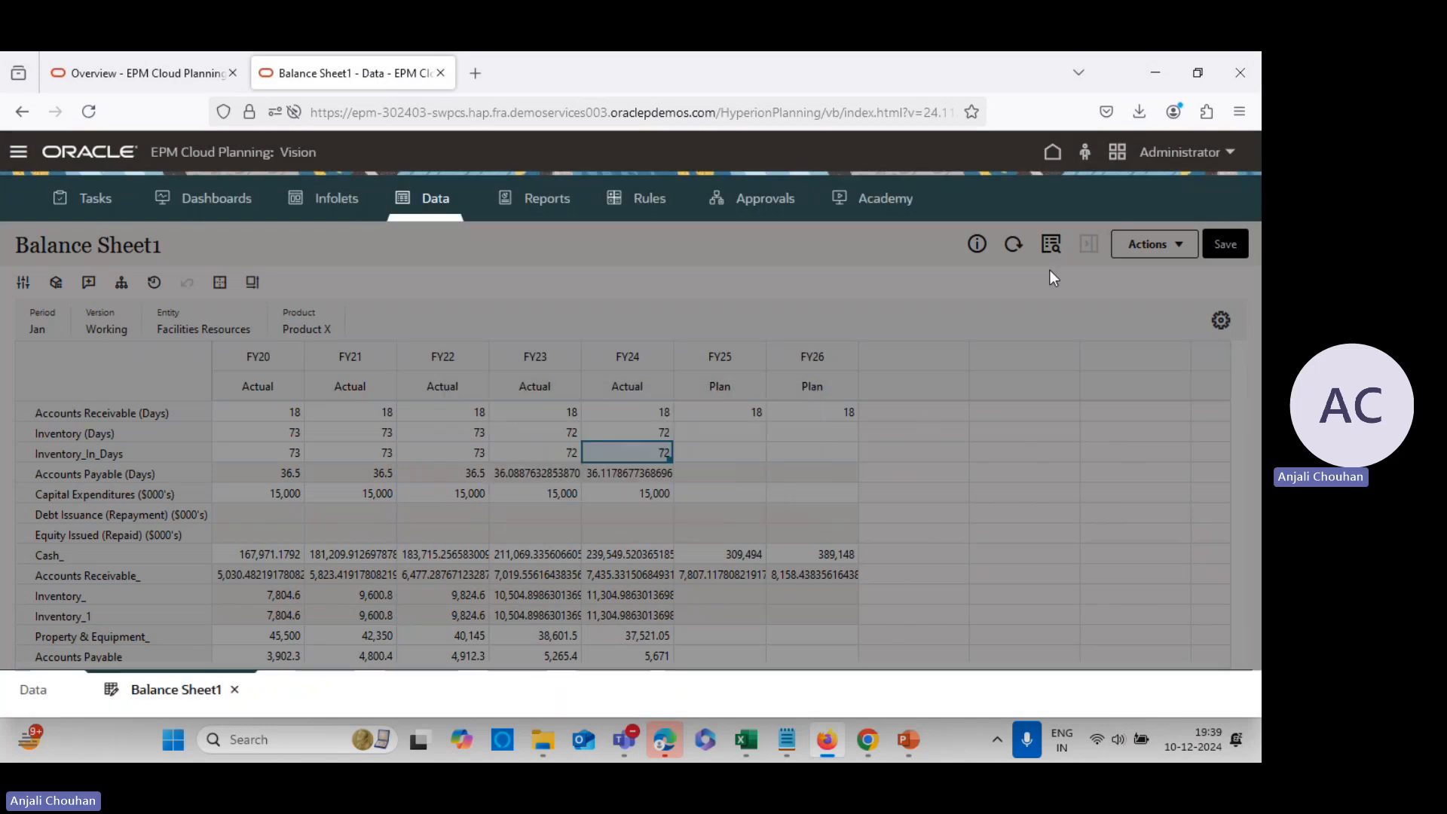
{"action": "left_click", "coordinate": [1013, 243]}
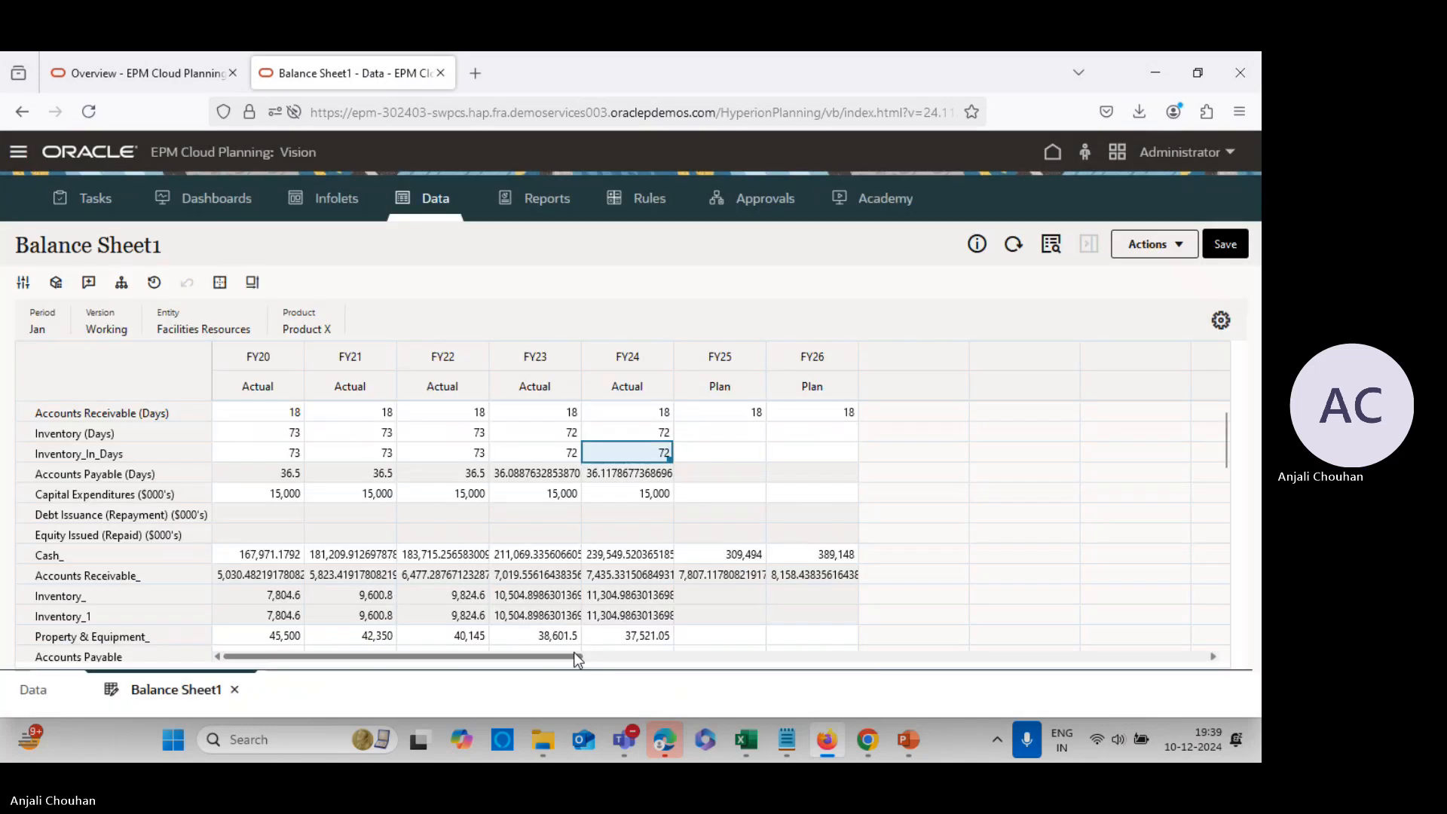
Compare the Excel model's 2015 and 2016 Inventory values with the form's recalculated Inventory_ and Inventory_1 values for FY23 and FY24
{"action": "key", "text": "alt+Tab"}
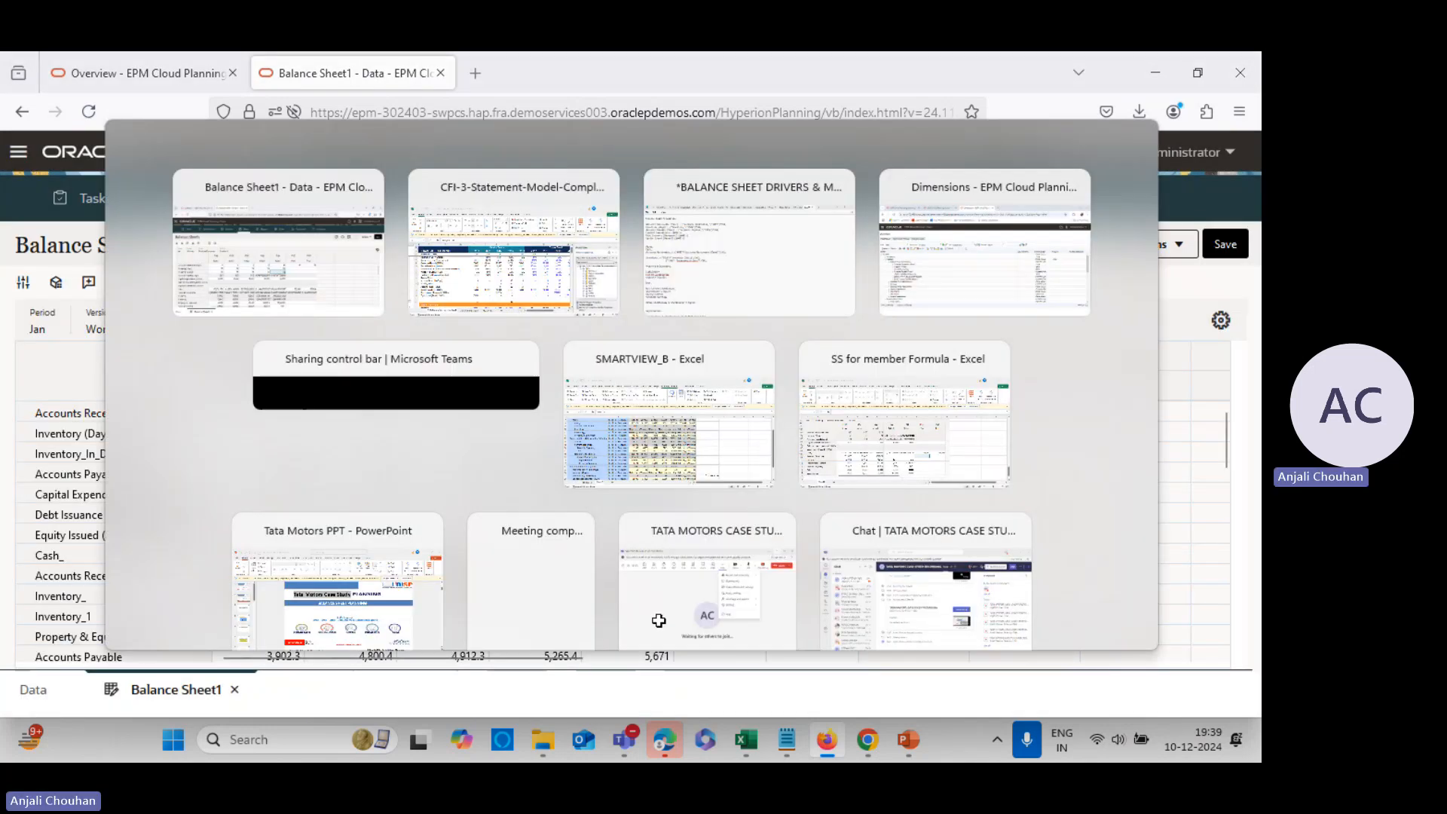
{"action": "scroll", "coordinate": [678, 591], "scroll_direction": "down", "scroll_amount": 5}
{"action": "scroll", "coordinate": [656, 644], "scroll_direction": "down", "scroll_amount": 4}
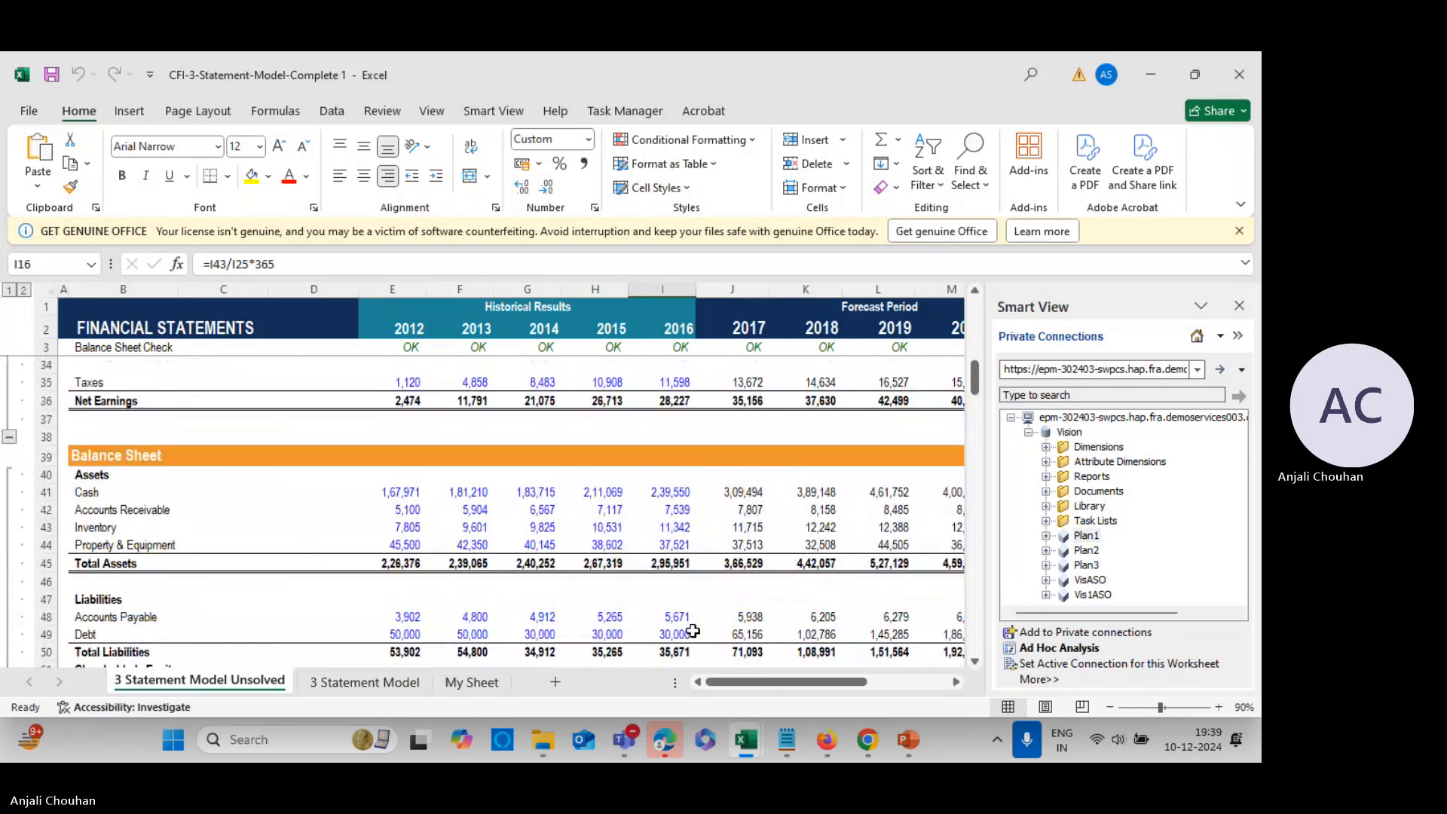
{"action": "scroll", "coordinate": [703, 582], "scroll_direction": "down", "scroll_amount": 5}
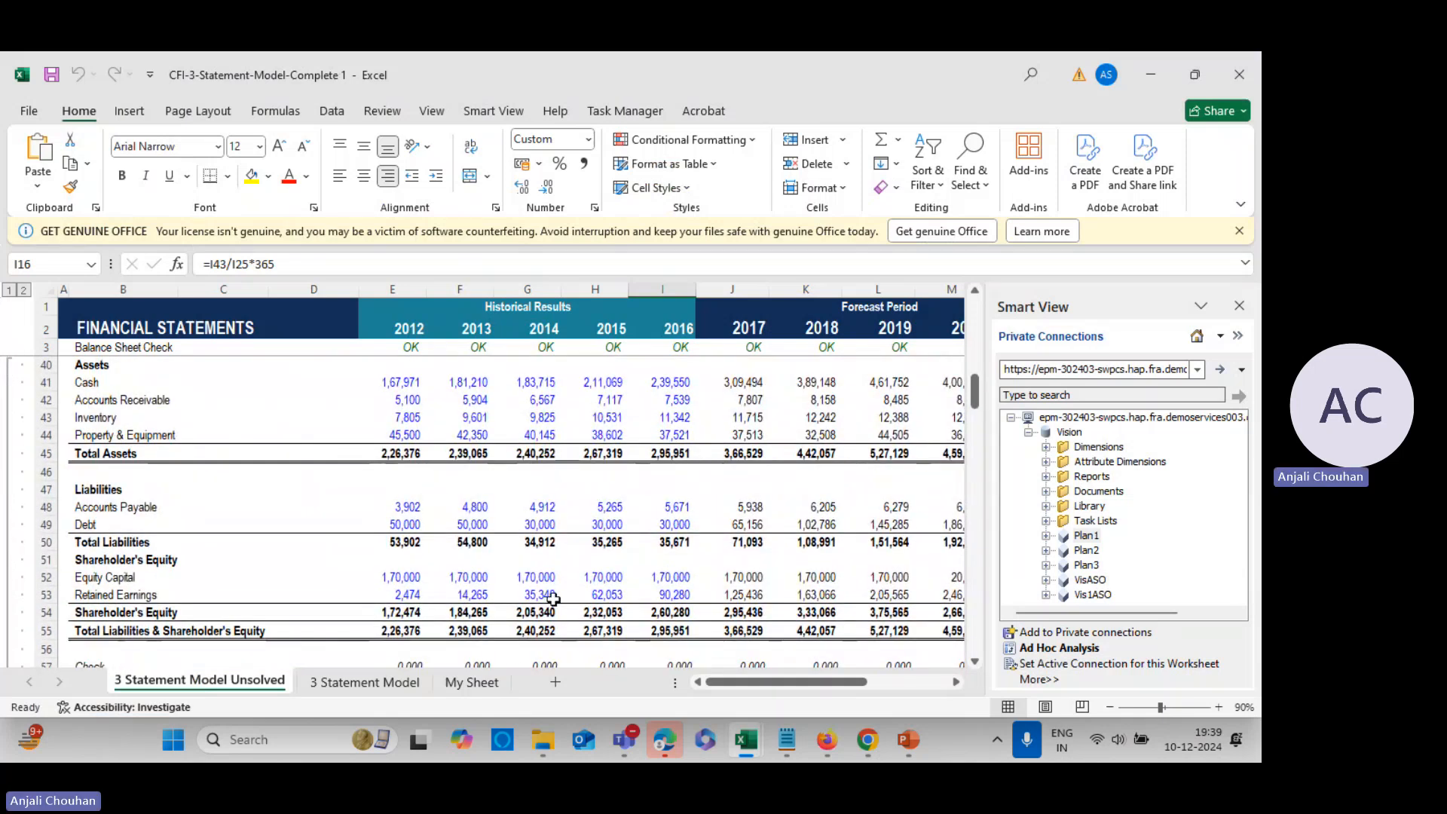
{"action": "scroll", "coordinate": [217, 468], "scroll_direction": "up", "scroll_amount": 3}
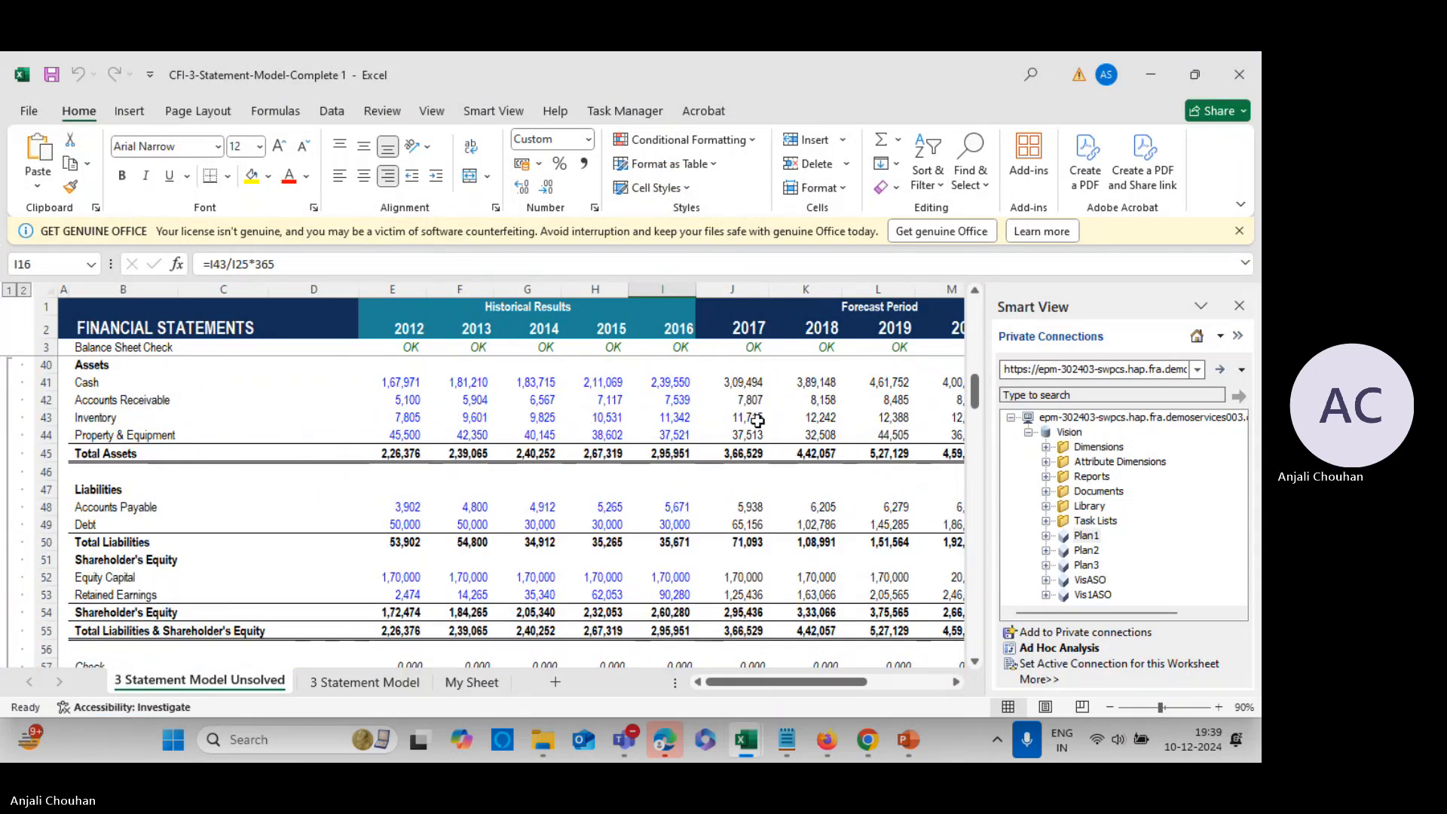
{"action": "key", "text": "alt+Tab"}
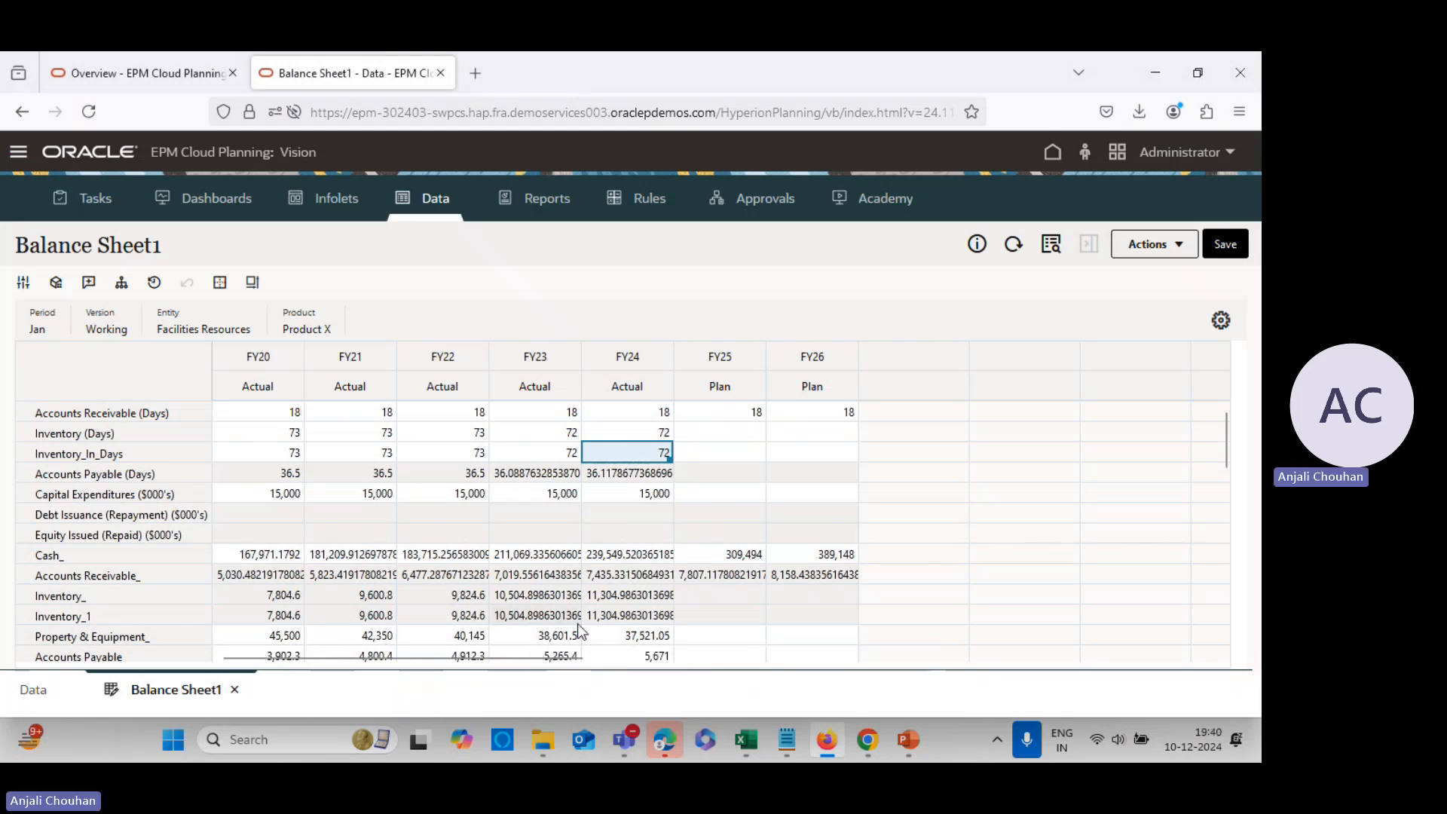
{"action": "key", "text": "alt+Tab"}
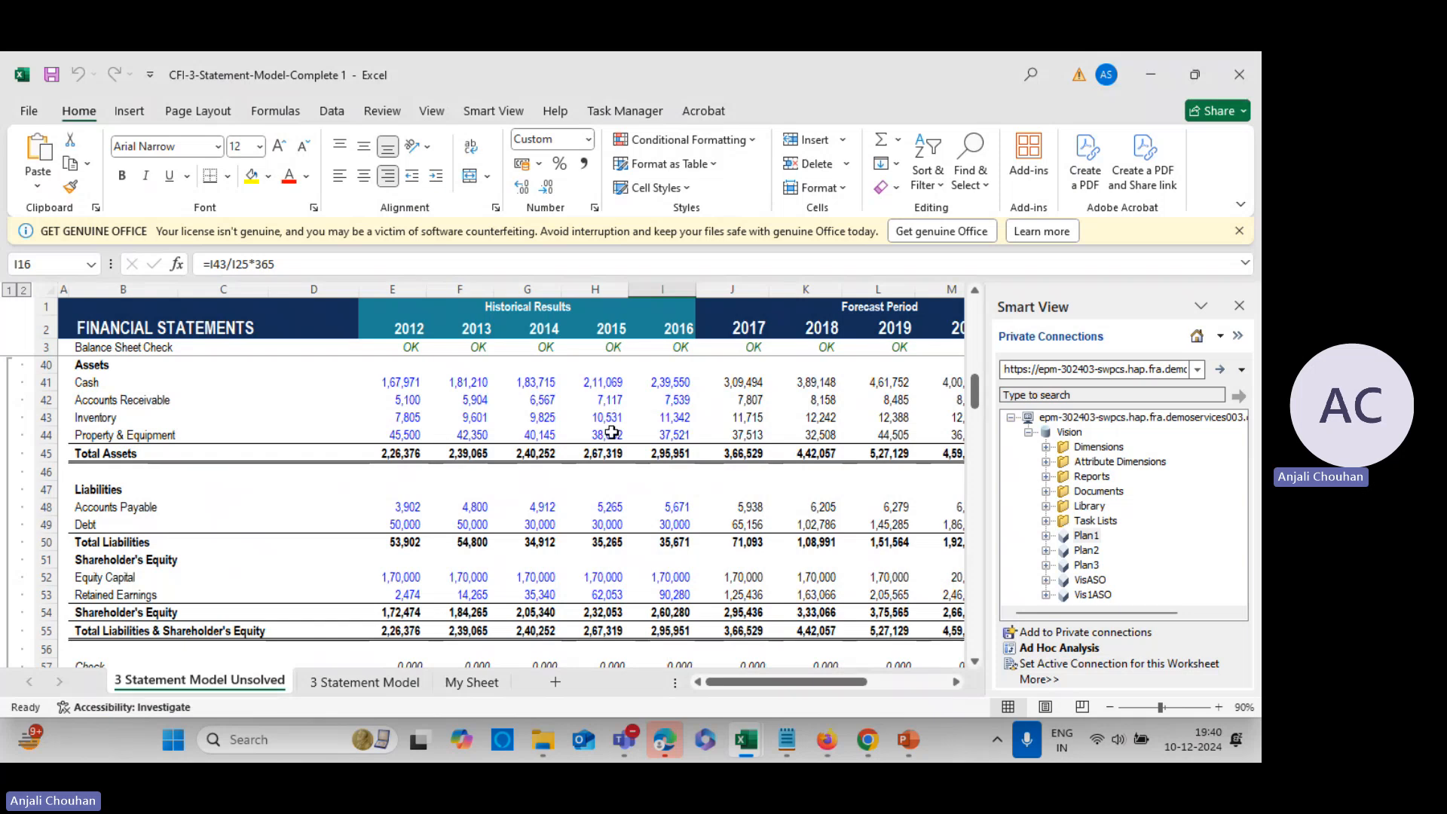
{"action": "key", "text": "alt+Tab"}
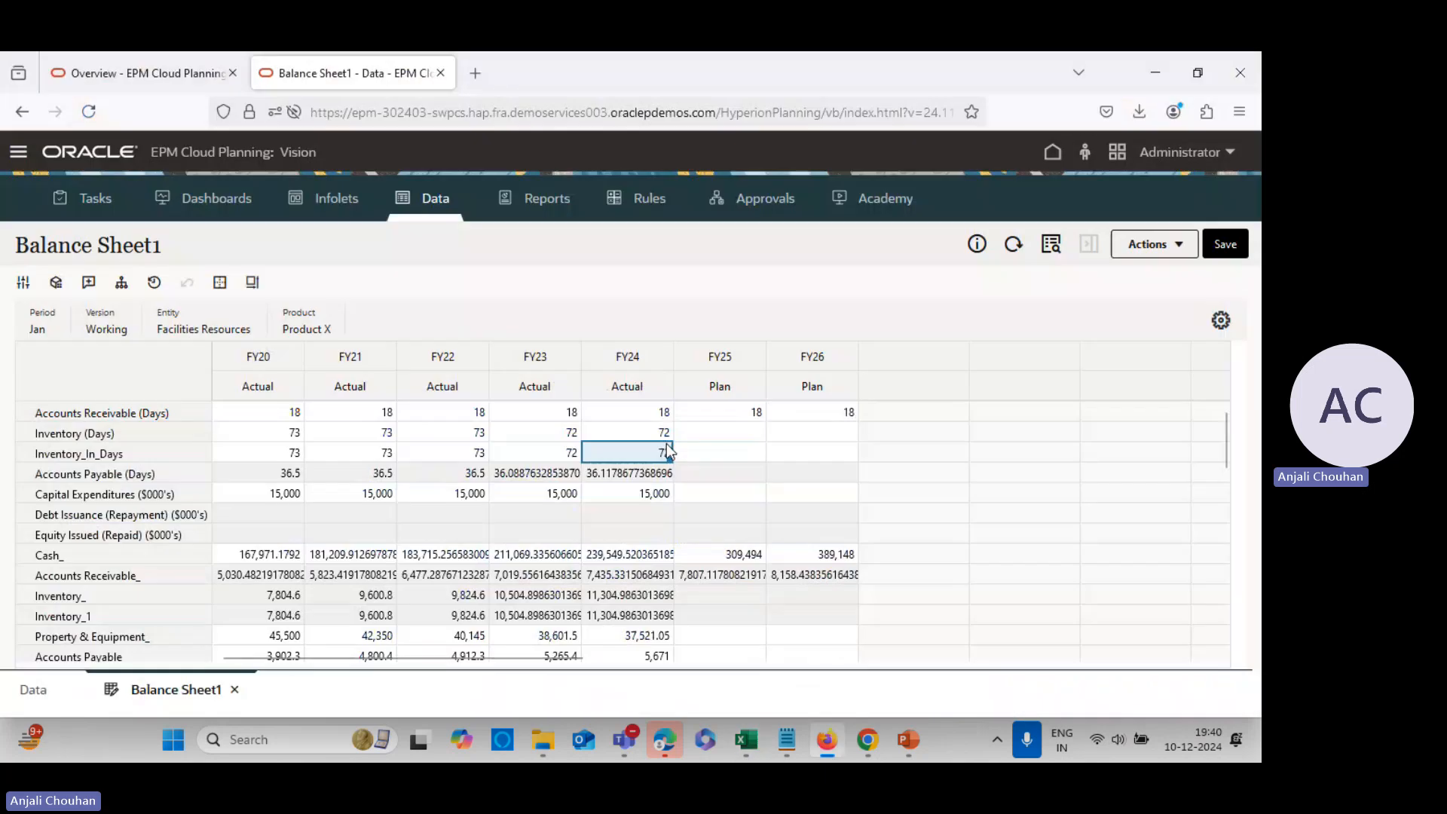
Inspect the Inventory (Days) cells in the Excel model, checking the 2015 and 2016 formulas against the 2017 and 2018 forecast inputs
{"action": "key", "text": "alt+Tab"}
{"action": "scroll", "coordinate": [804, 537], "scroll_direction": "up", "scroll_amount": 2}
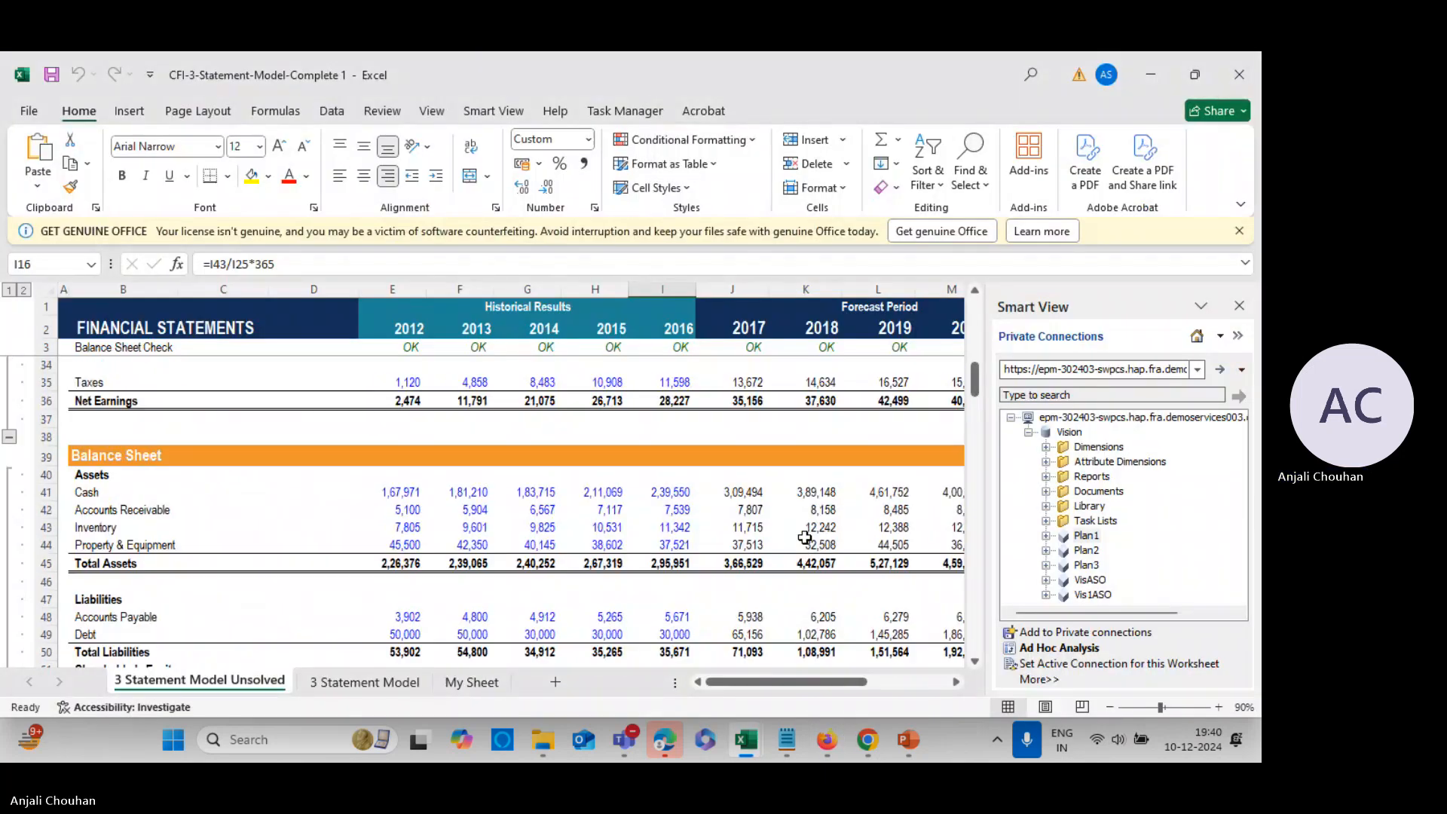
{"action": "scroll", "coordinate": [700, 531], "scroll_direction": "up", "scroll_amount": 9}
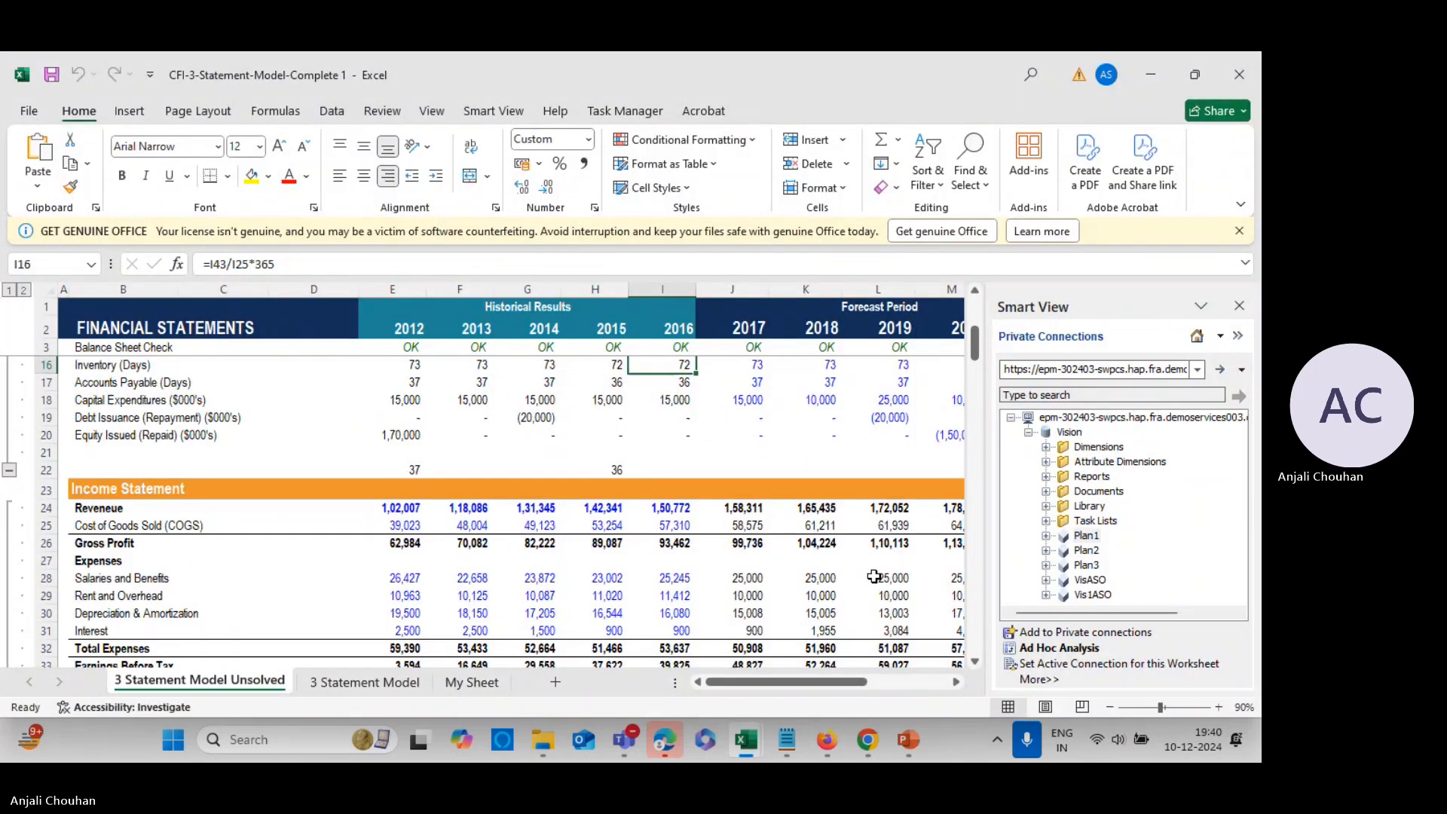
{"action": "left_click", "coordinate": [765, 522]}
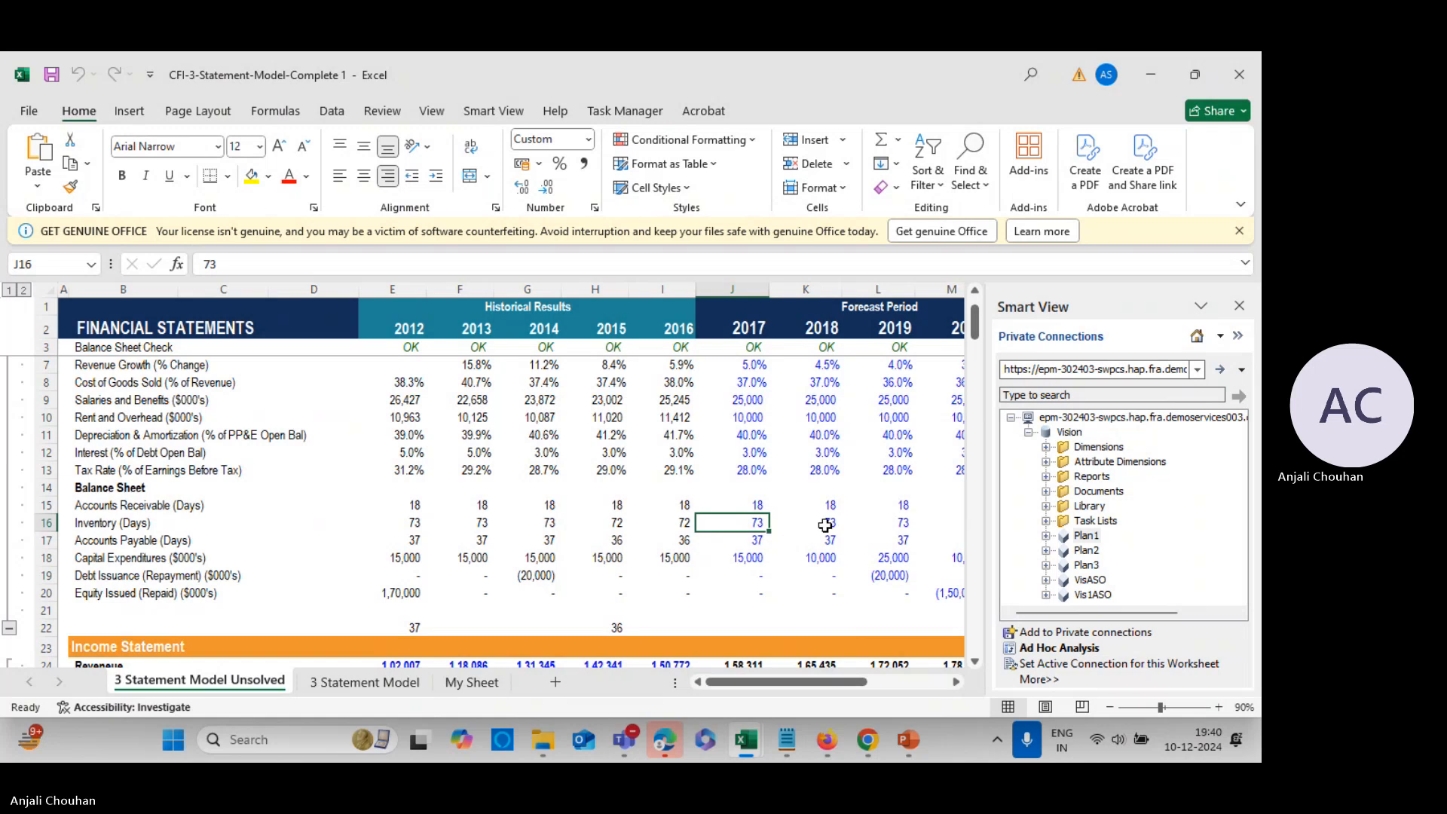
{"action": "left_click", "coordinate": [625, 525]}
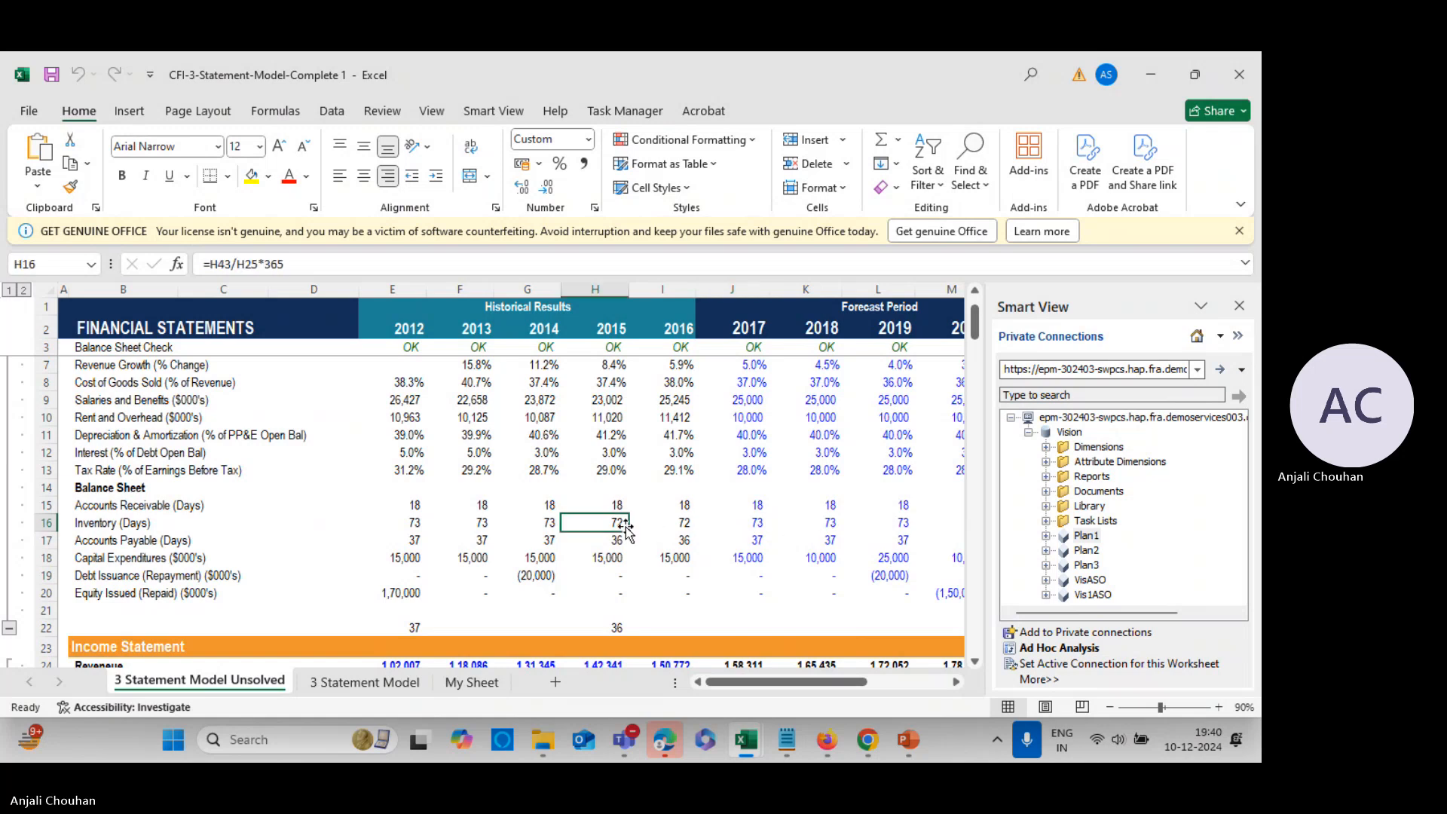
{"action": "left_click", "coordinate": [669, 516]}
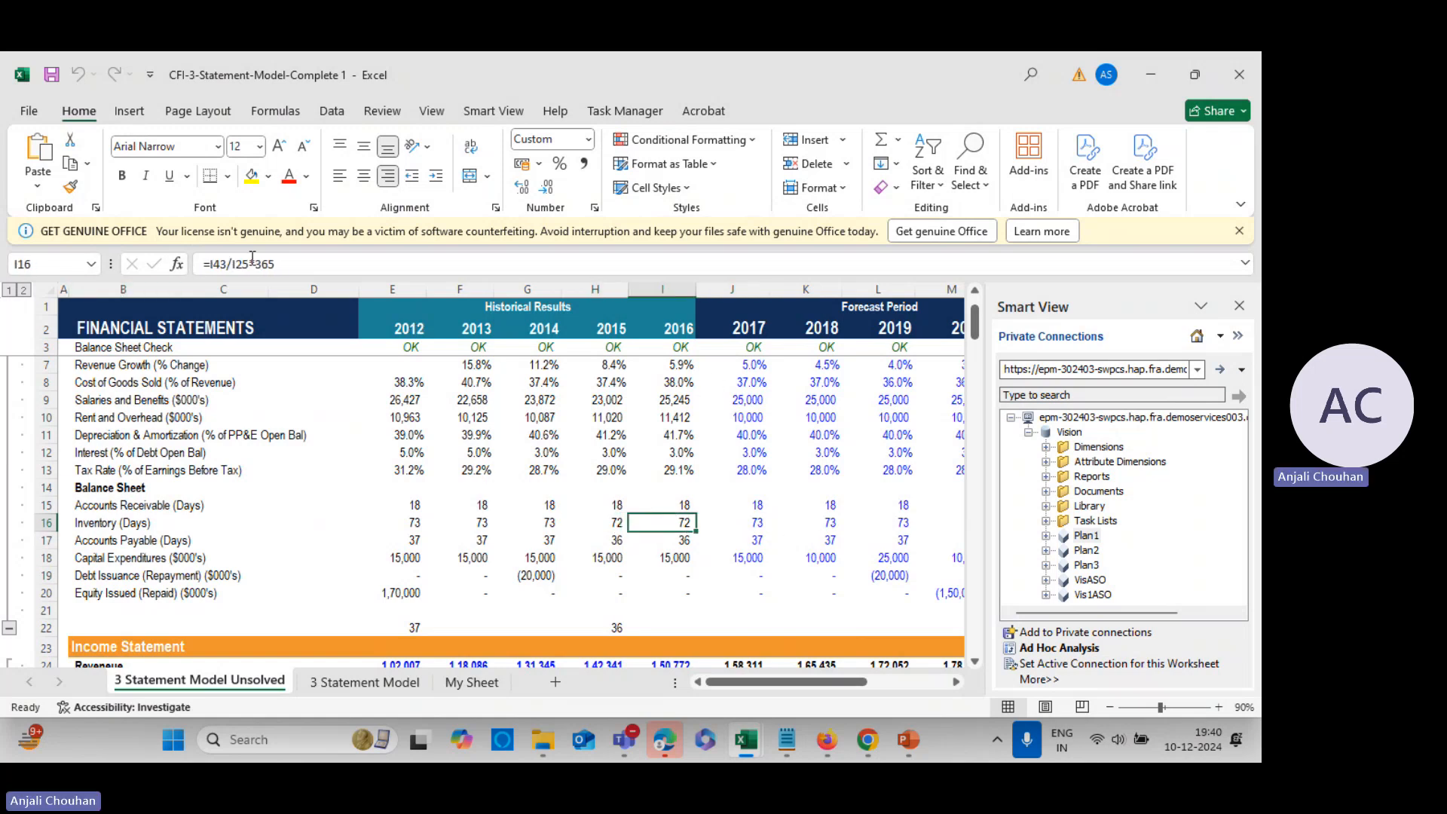
{"action": "left_click", "coordinate": [599, 570]}
{"action": "left_click", "coordinate": [754, 521]}
{"action": "left_click", "coordinate": [836, 520]}
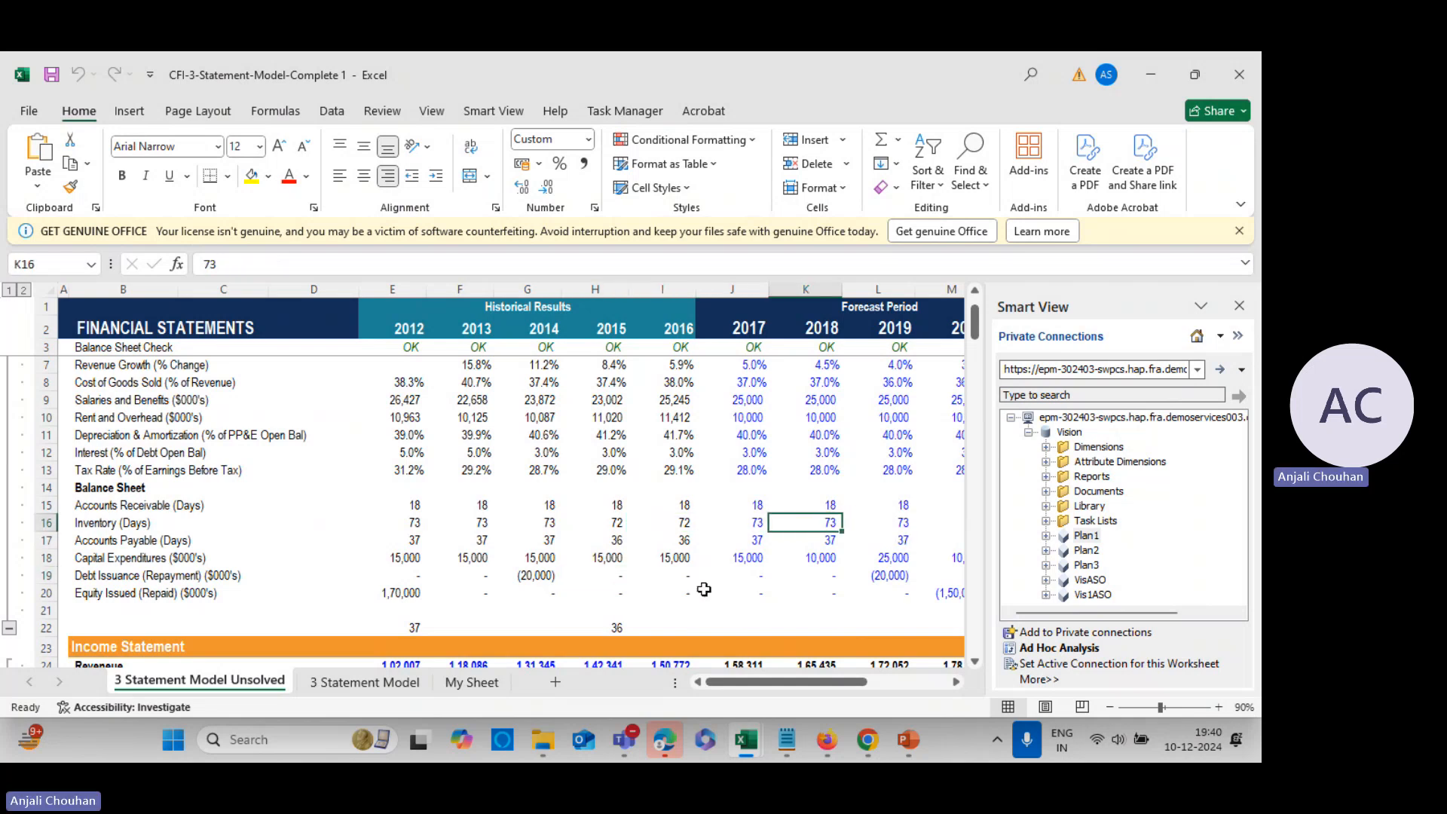
{"action": "scroll", "coordinate": [714, 606], "scroll_direction": "up", "scroll_amount": 1}
Review the Balance Sheet1 form's rows through Retained Earnings_ against the Balance Sheet section of the Excel model
{"action": "key", "text": "alt+Tab"}
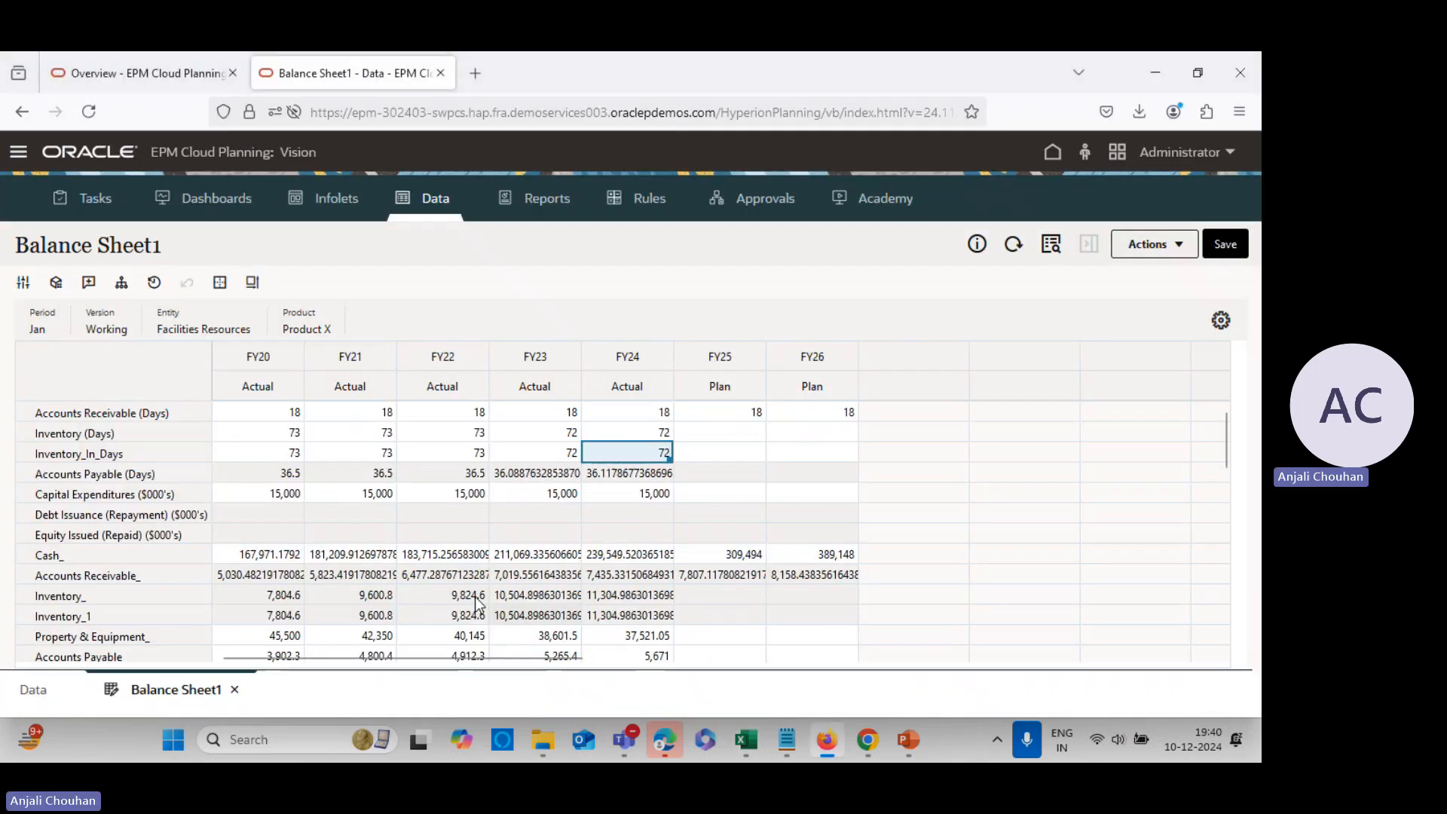
{"action": "scroll", "coordinate": [567, 629], "scroll_direction": "up", "scroll_amount": 3}
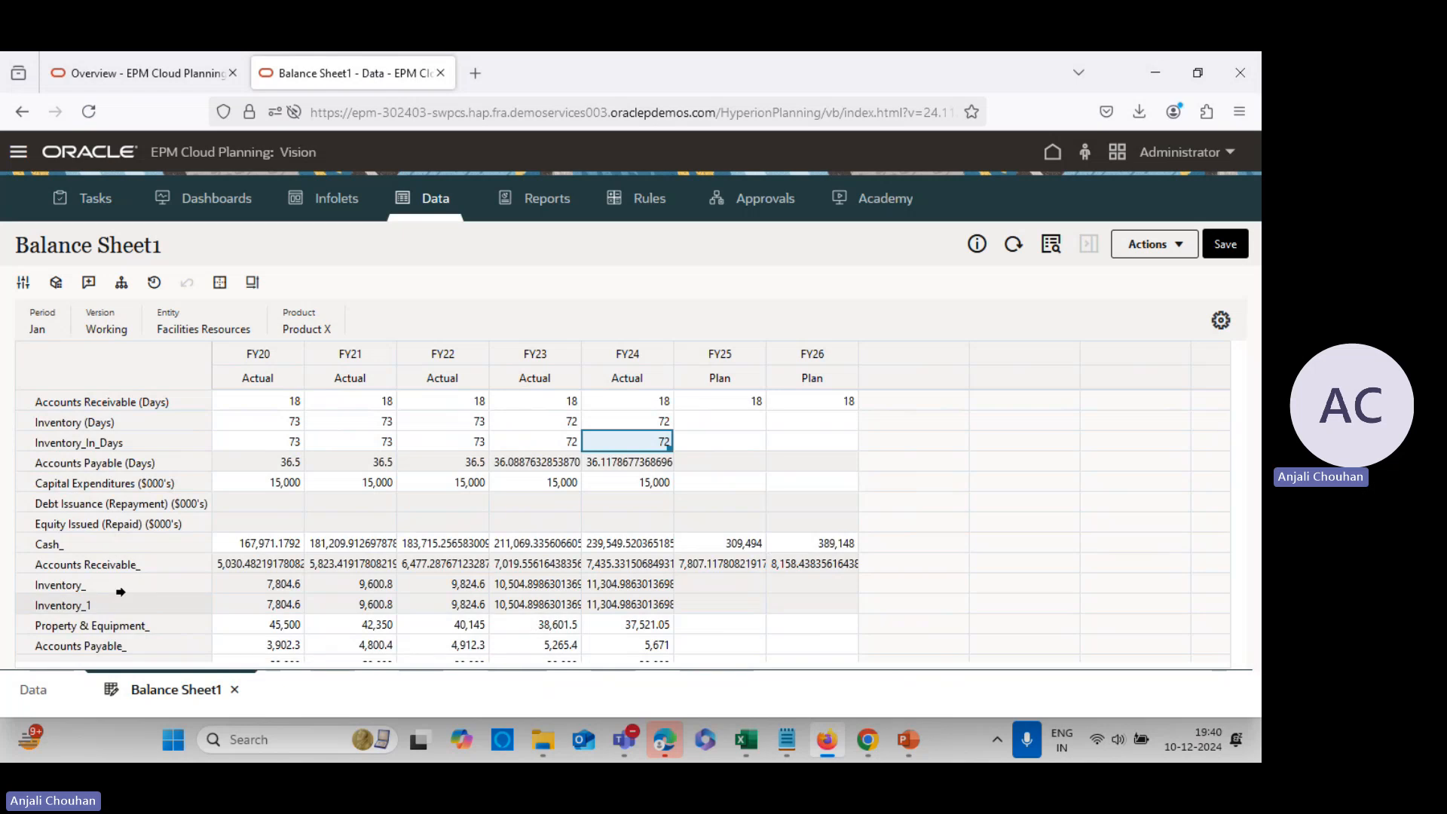
{"action": "scroll", "coordinate": [357, 575], "scroll_direction": "down", "scroll_amount": 3}
{"action": "scroll", "coordinate": [364, 580], "scroll_direction": "up", "scroll_amount": 3}
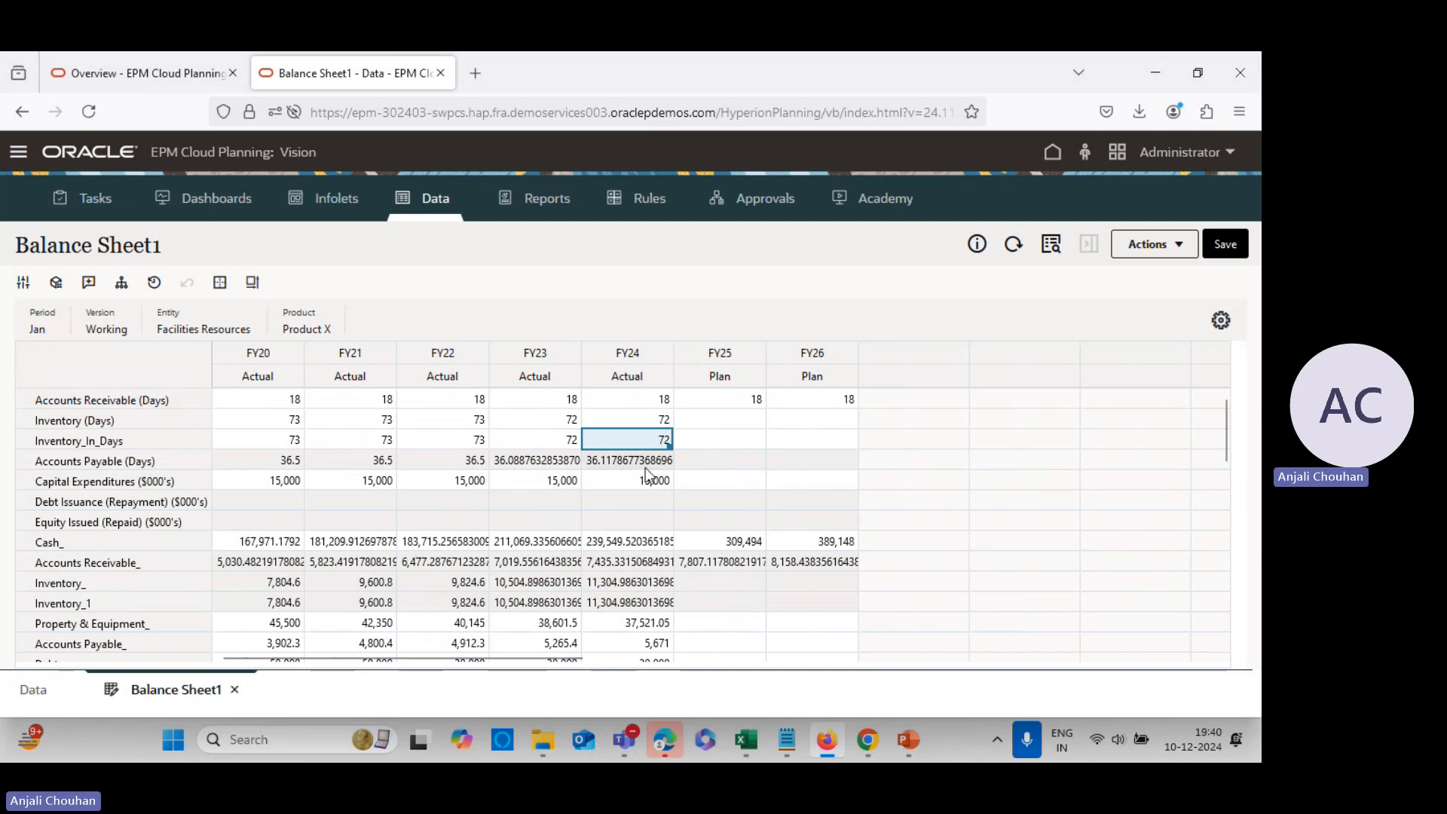
{"action": "scroll", "coordinate": [585, 618], "scroll_direction": "down", "scroll_amount": 5}
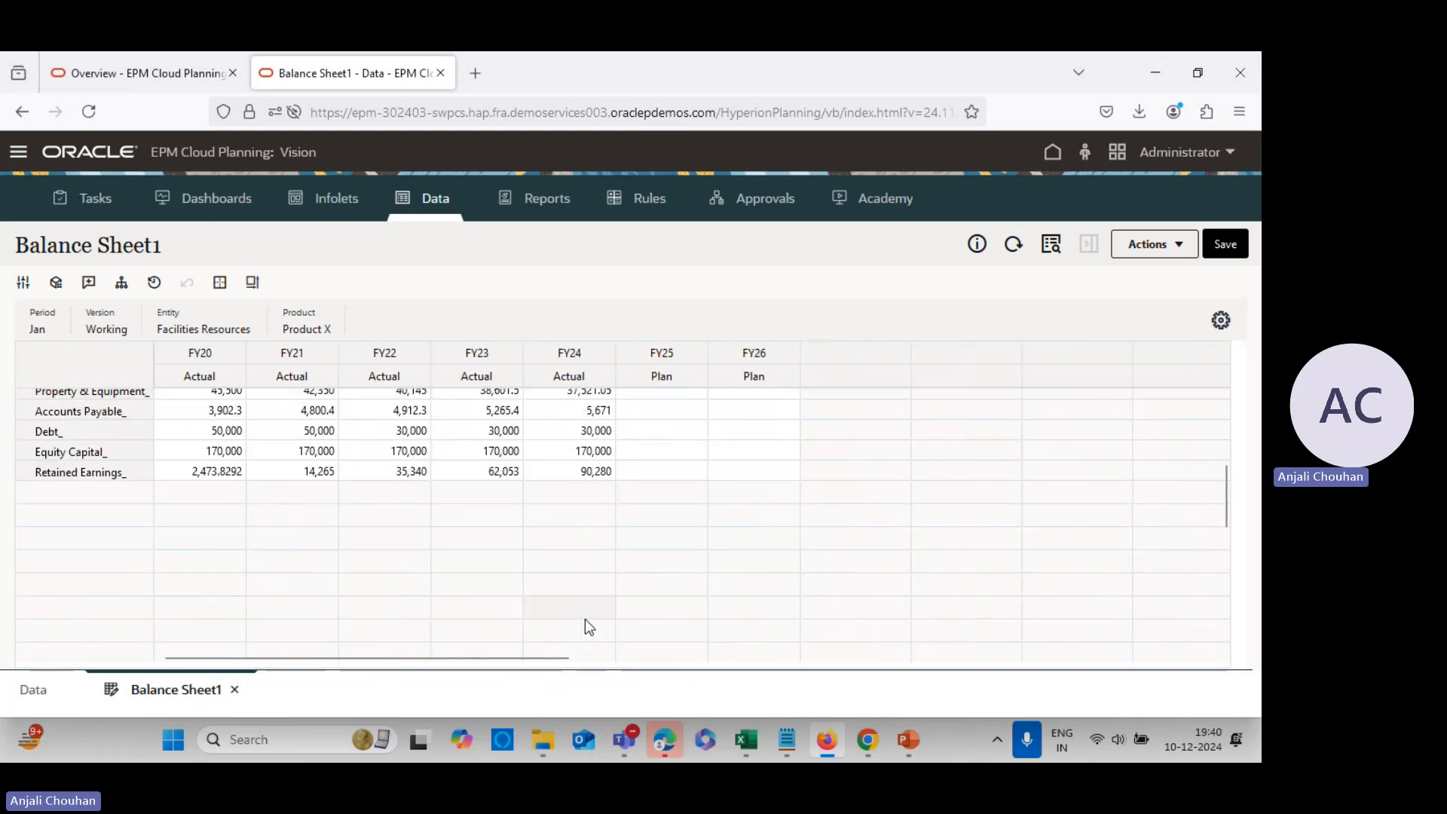
{"action": "scroll", "coordinate": [586, 618], "scroll_direction": "up", "scroll_amount": 5}
{"action": "key", "text": "alt+Tab"}
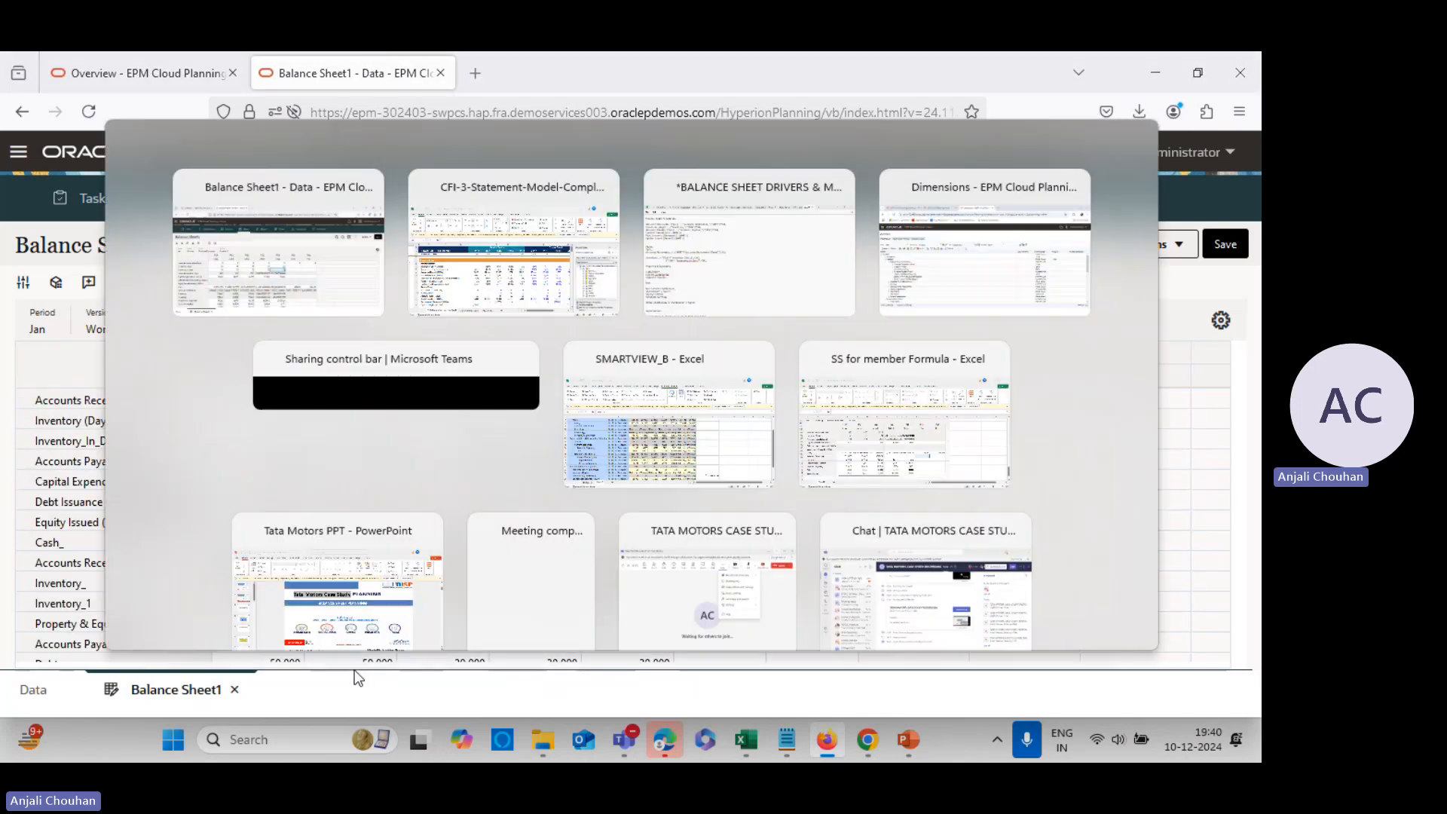
{"action": "scroll", "coordinate": [429, 620], "scroll_direction": "down", "scroll_amount": 8}
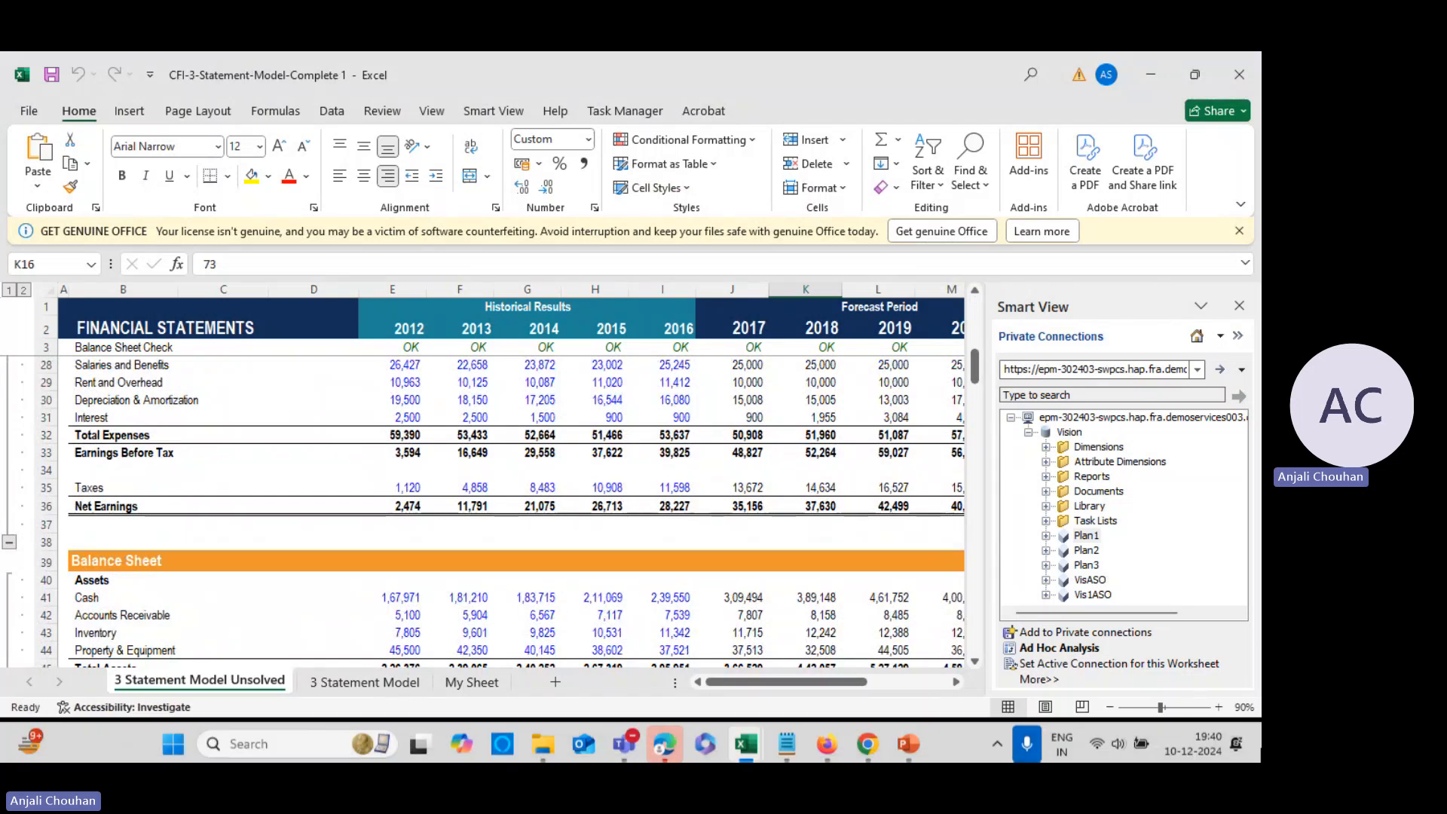
{"action": "scroll", "coordinate": [685, 609], "scroll_direction": "down", "scroll_amount": 4}
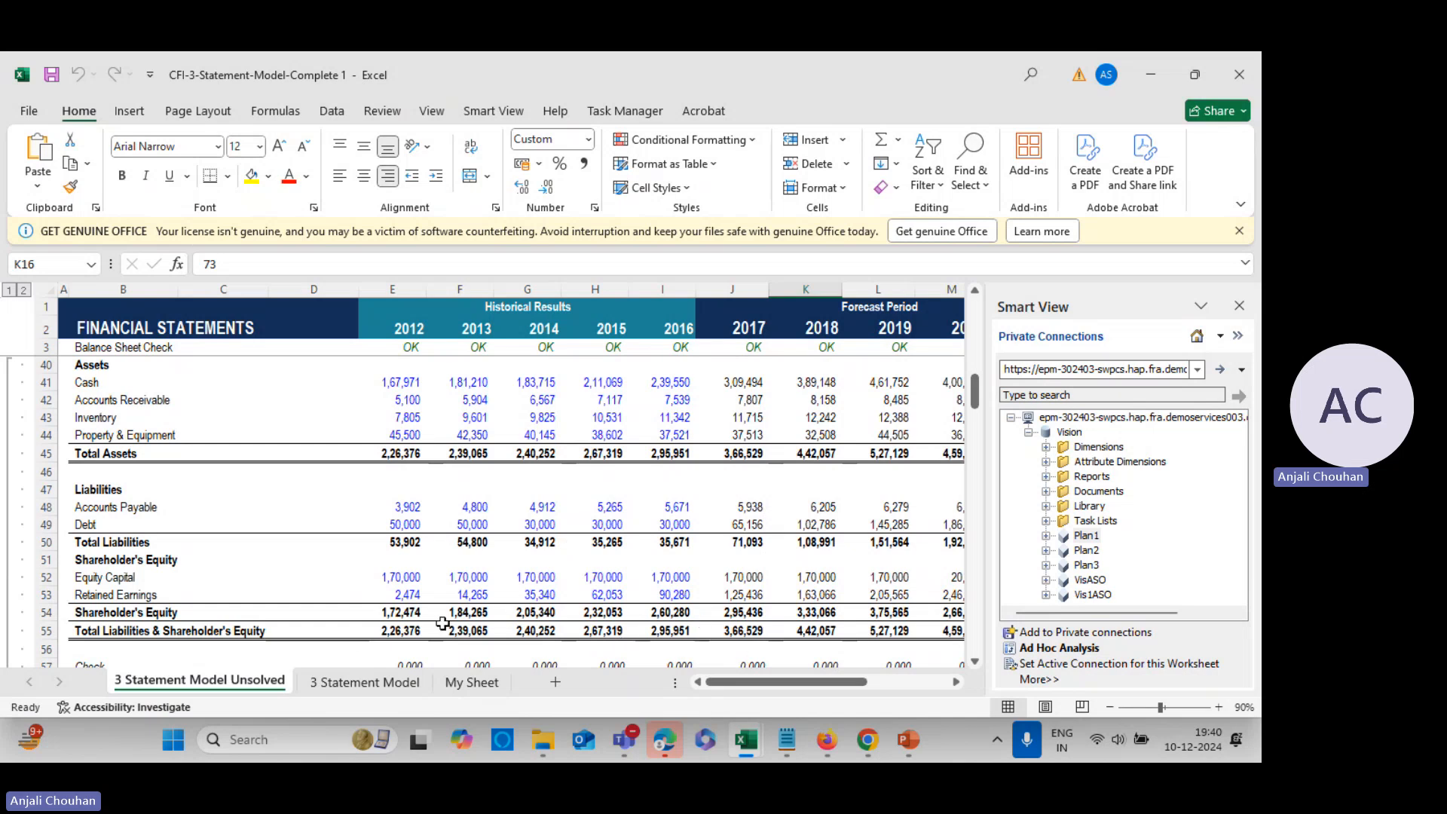
Review the Excel model's Total Liabilities & Shareholder's Equity check and the Cash Flow Statement's operating, investing and financing sections
{"action": "scroll", "coordinate": [520, 574], "scroll_direction": "down", "scroll_amount": 4}
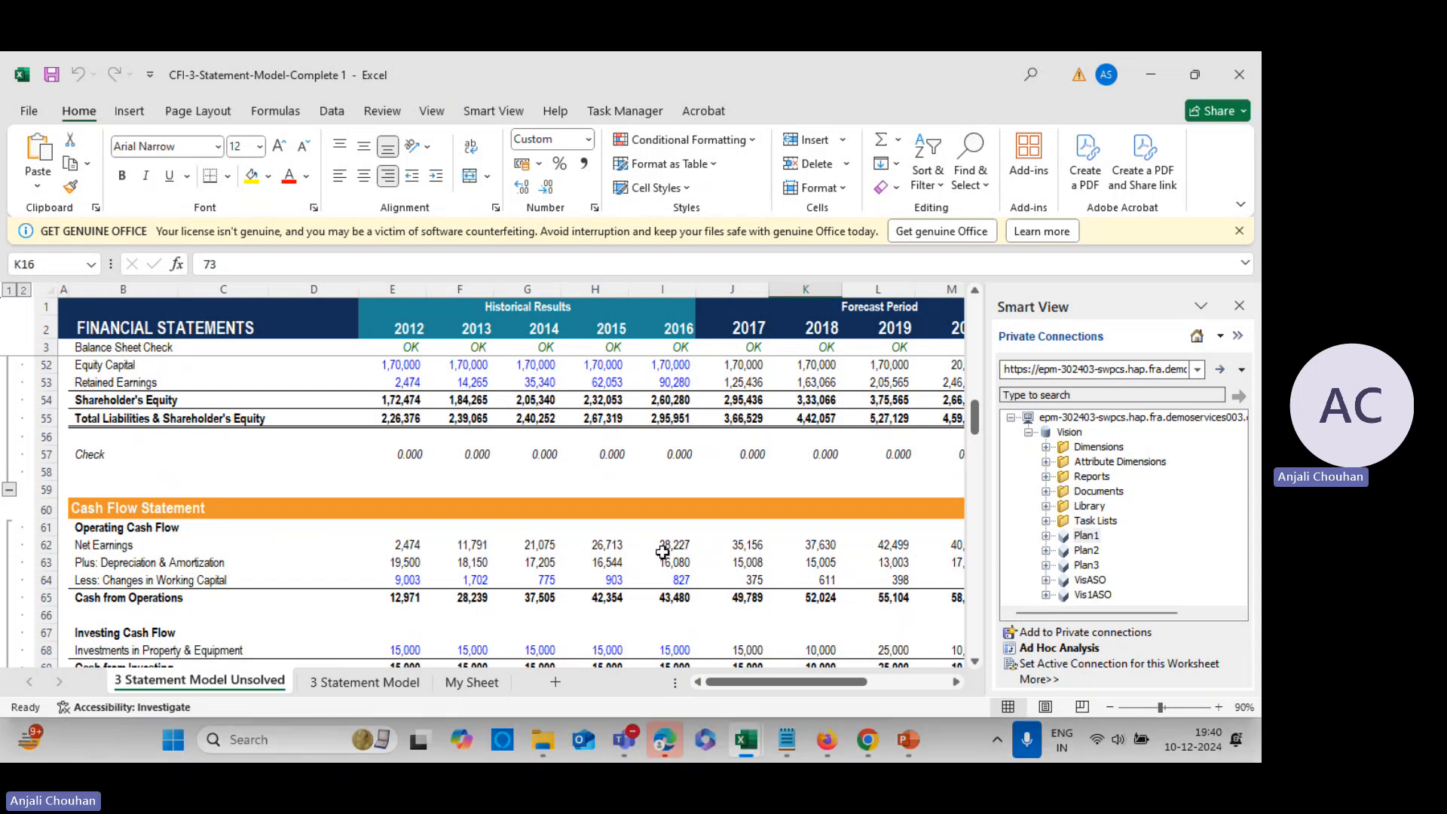
{"action": "scroll", "coordinate": [678, 558], "scroll_direction": "down", "scroll_amount": 3}
{"action": "scroll", "coordinate": [691, 572], "scroll_direction": "up", "scroll_amount": 1}
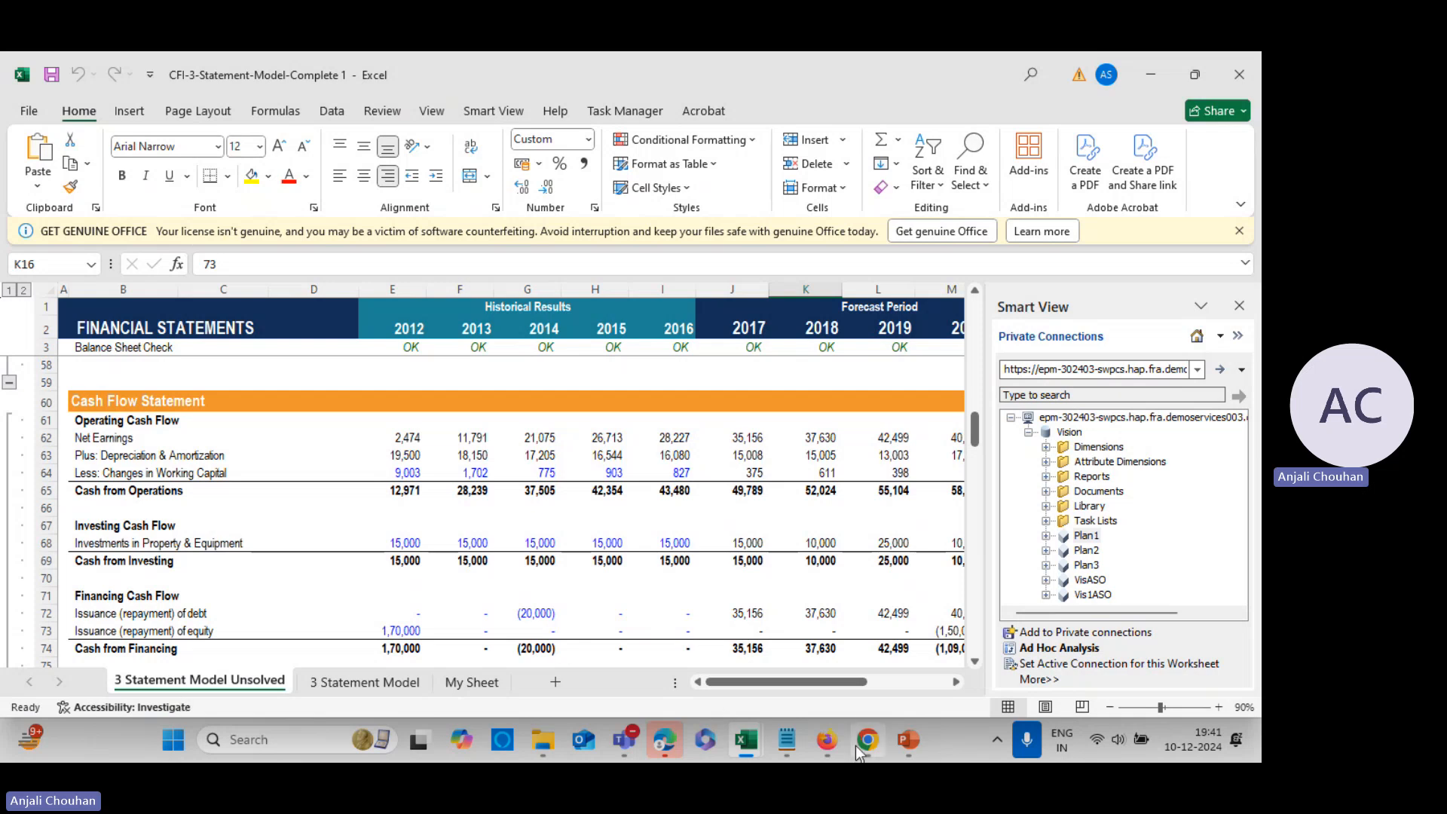
Switch to the Tata Motors PPT presentation in PowerPoint, showing the Balance Sheet Planning title slide
{"action": "mouse_move", "coordinate": [858, 750]}
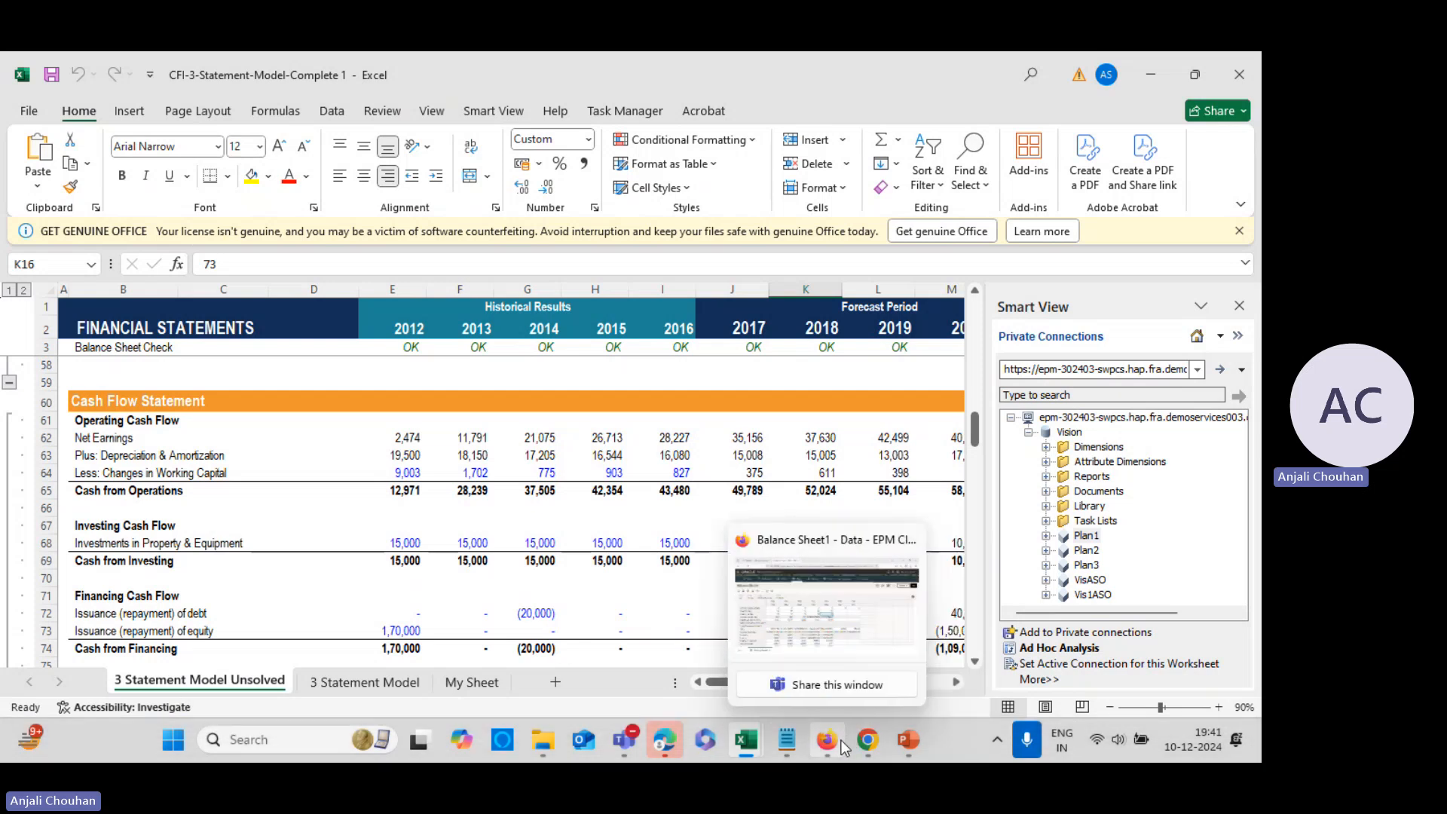
{"action": "mouse_move", "coordinate": [663, 746]}
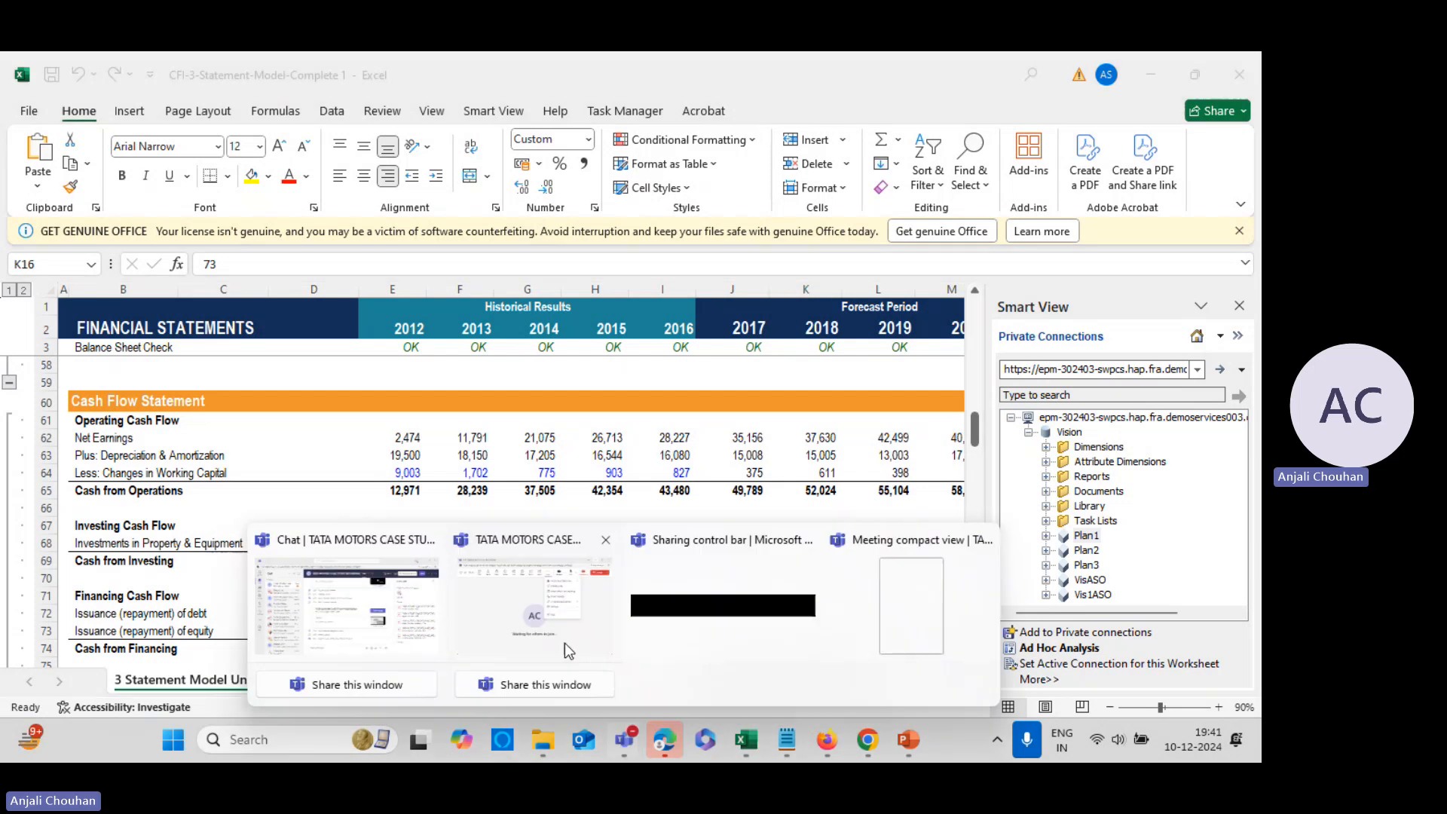
{"action": "mouse_move", "coordinate": [665, 674]}
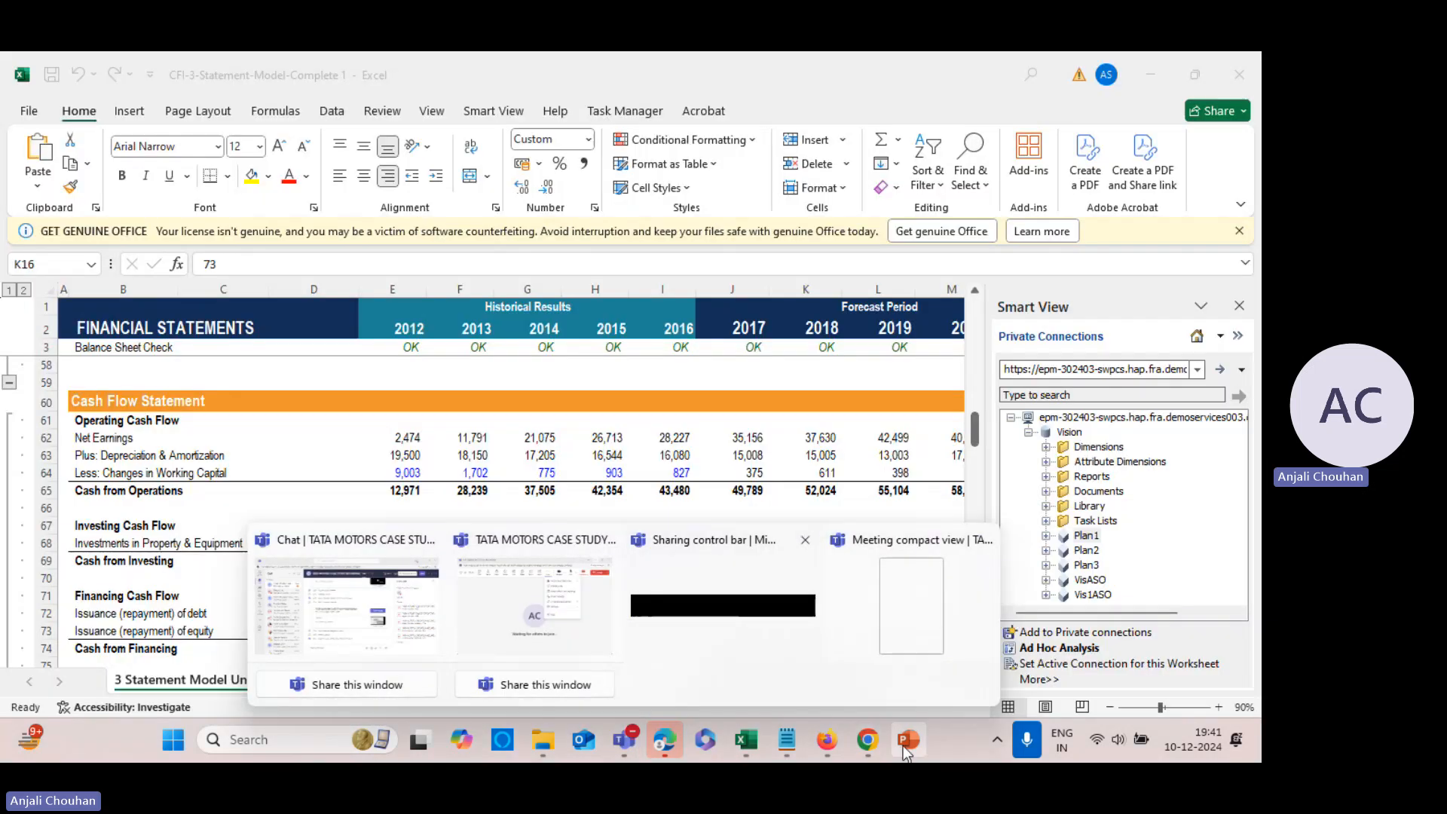
{"action": "left_click", "coordinate": [908, 744]}
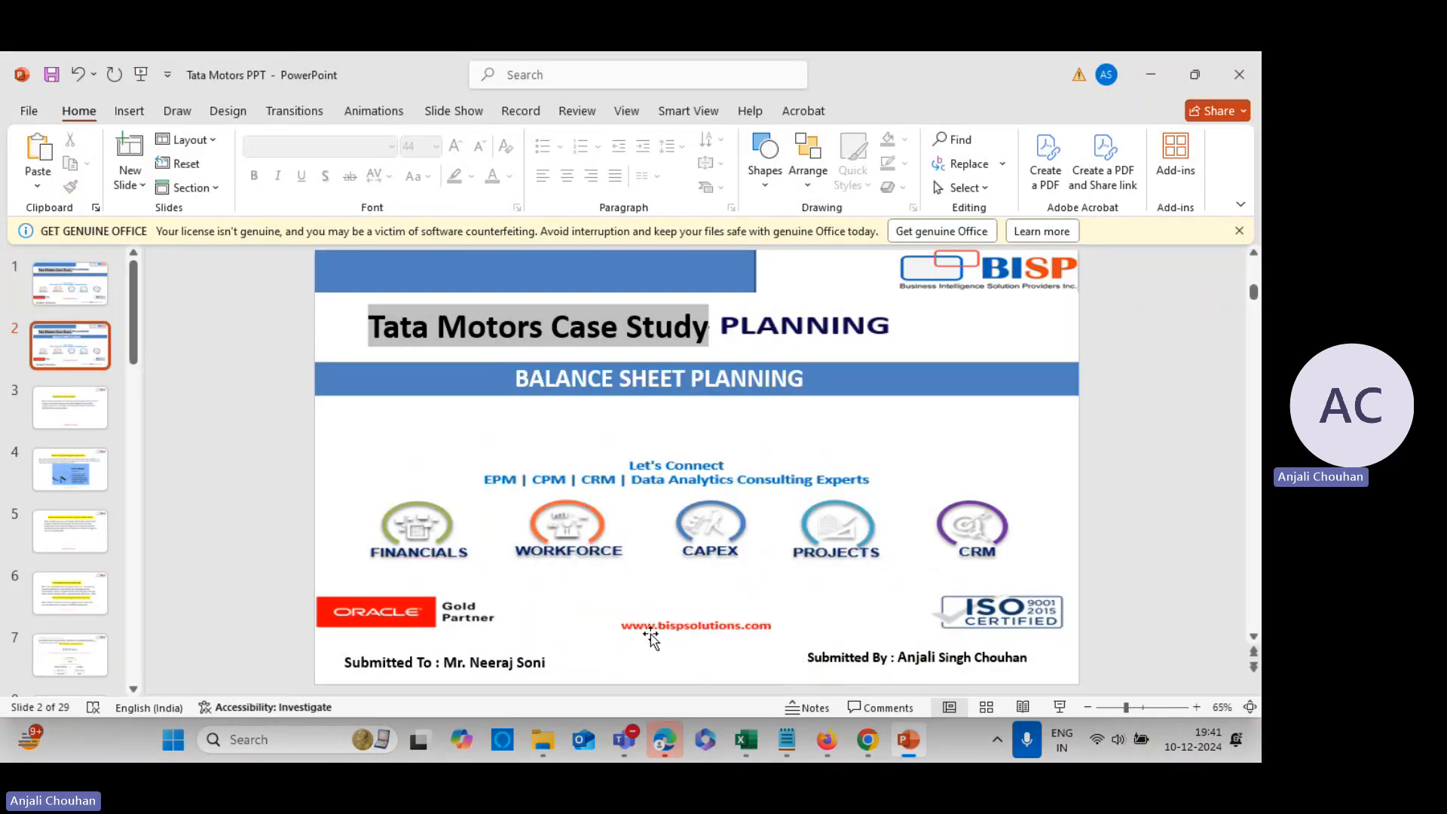